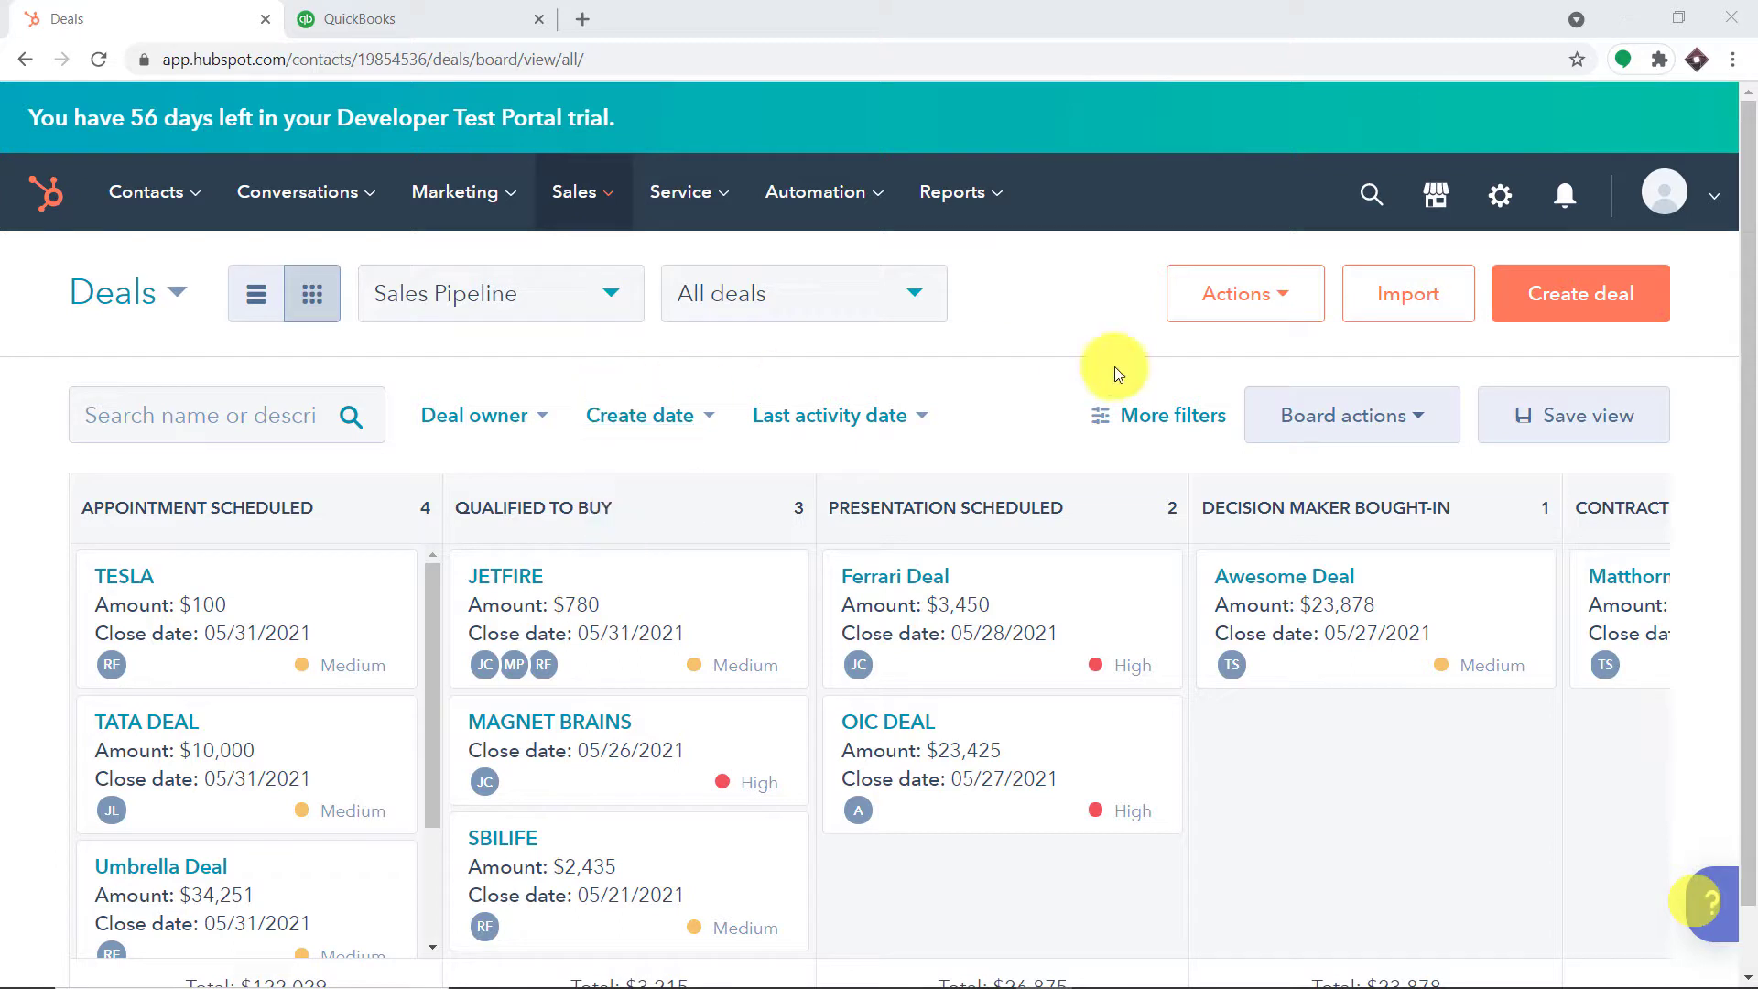
# Go to the Sales > Deals board and start a new deal
pyautogui.click(600, 195)
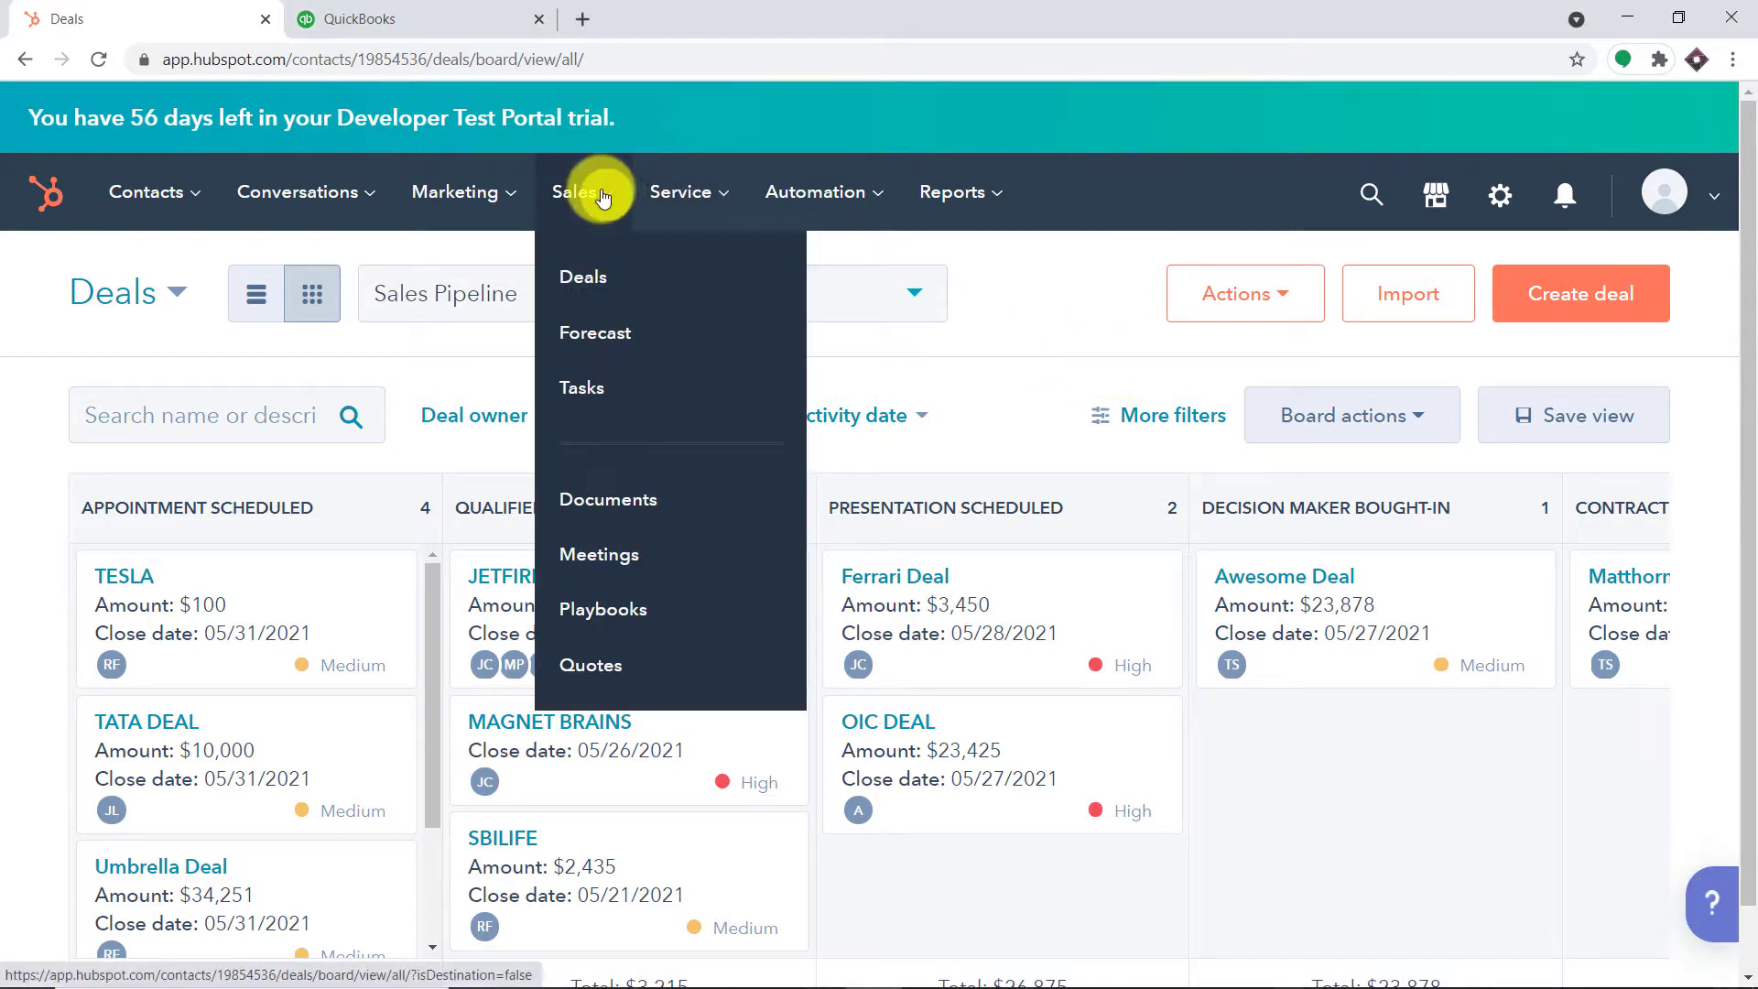
pyautogui.click(607, 287)
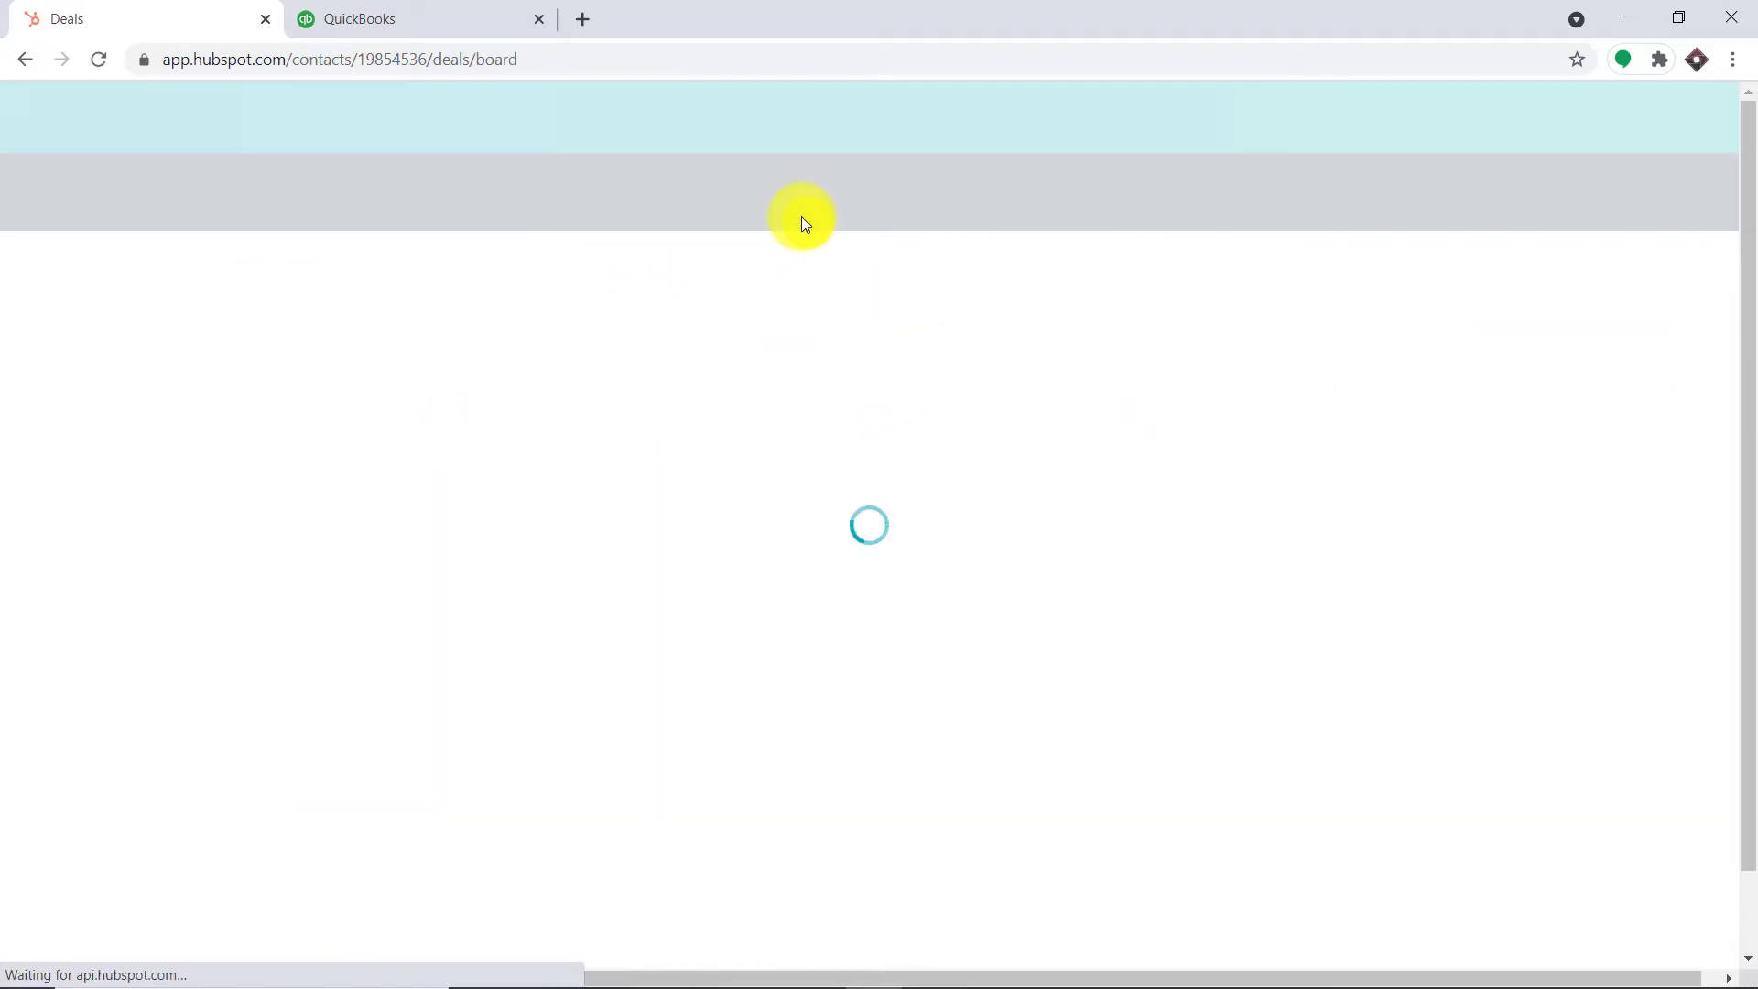
pyautogui.click(1575, 298)
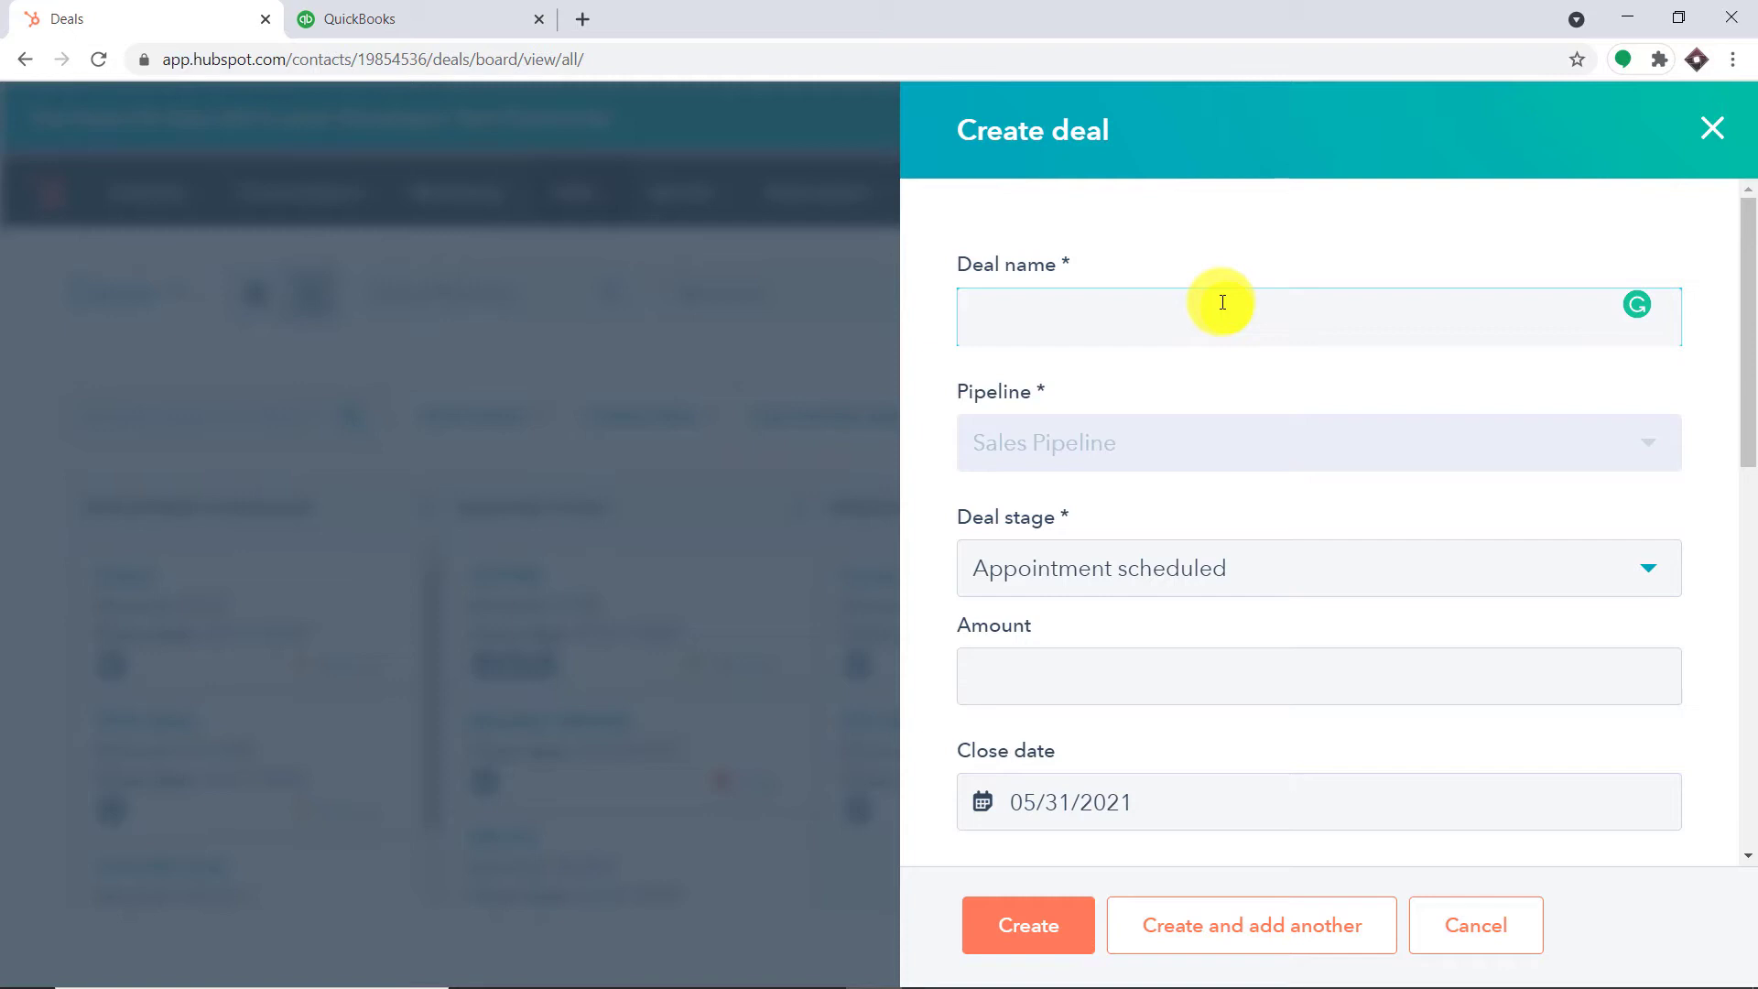
# Name the deal Mclaren, set stage Qualified to buy and amount 7000
pyautogui.write('Mclaren')
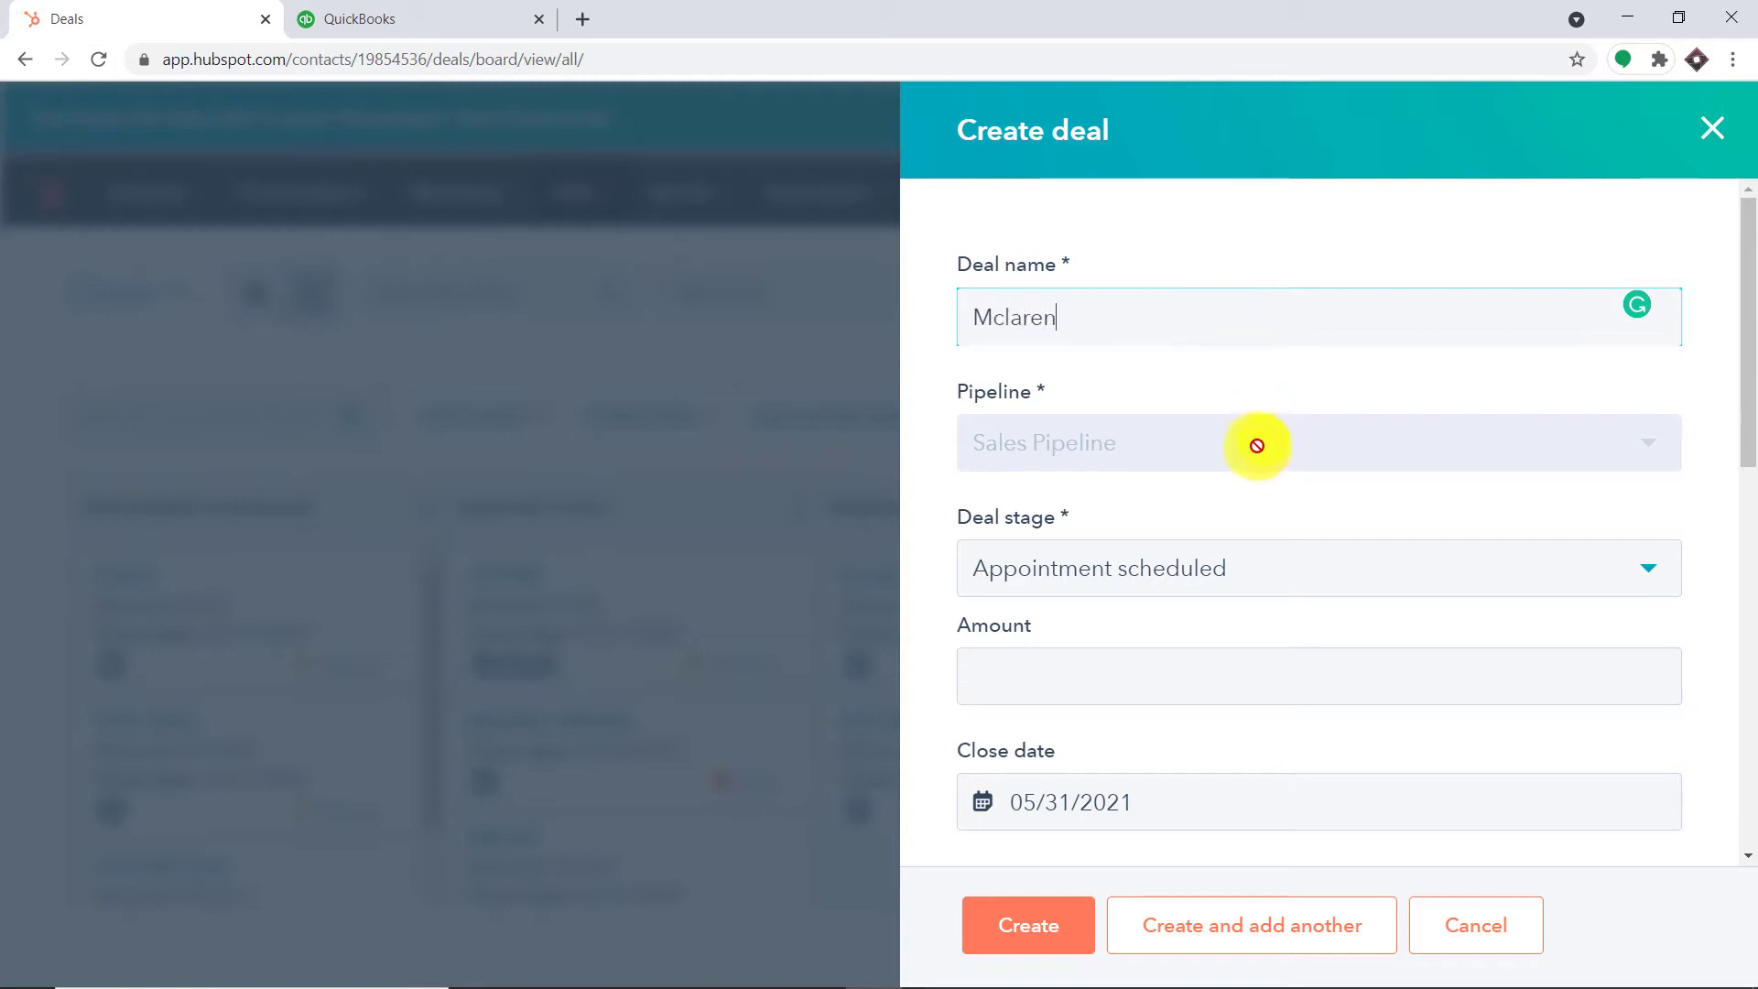
pyautogui.click(1220, 571)
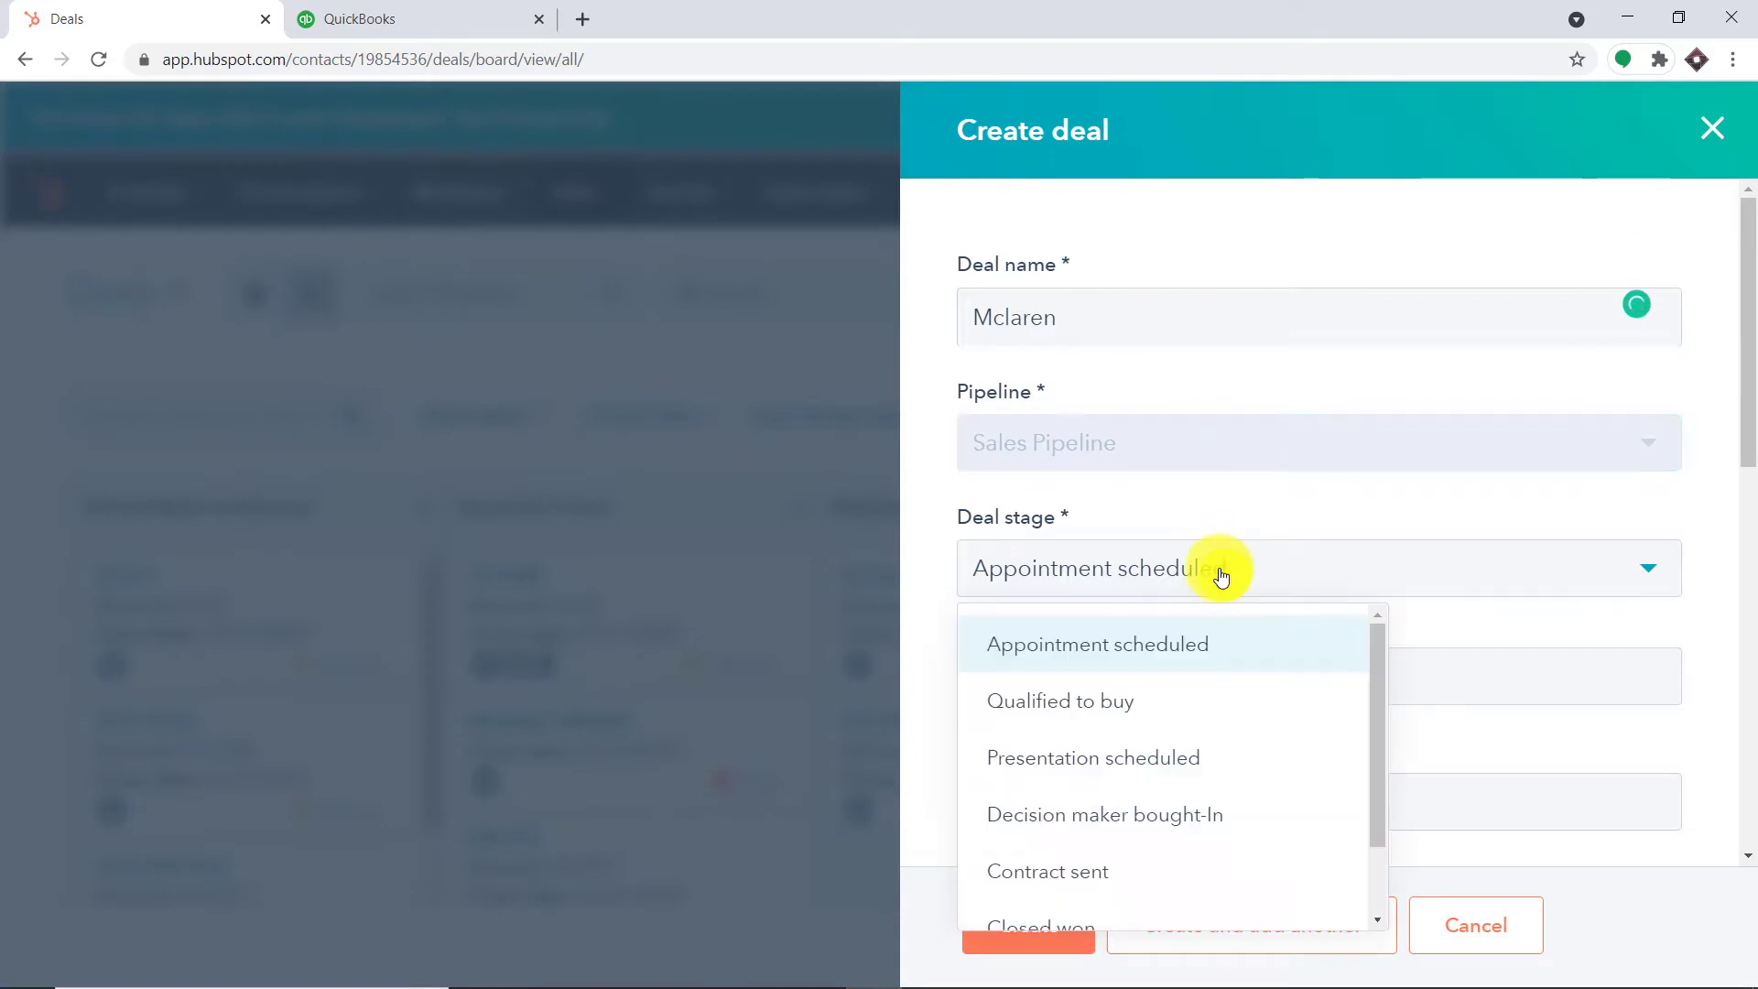
pyautogui.click(1159, 702)
pyautogui.scroll(-2, 1180, 586)
pyautogui.click(1144, 445)
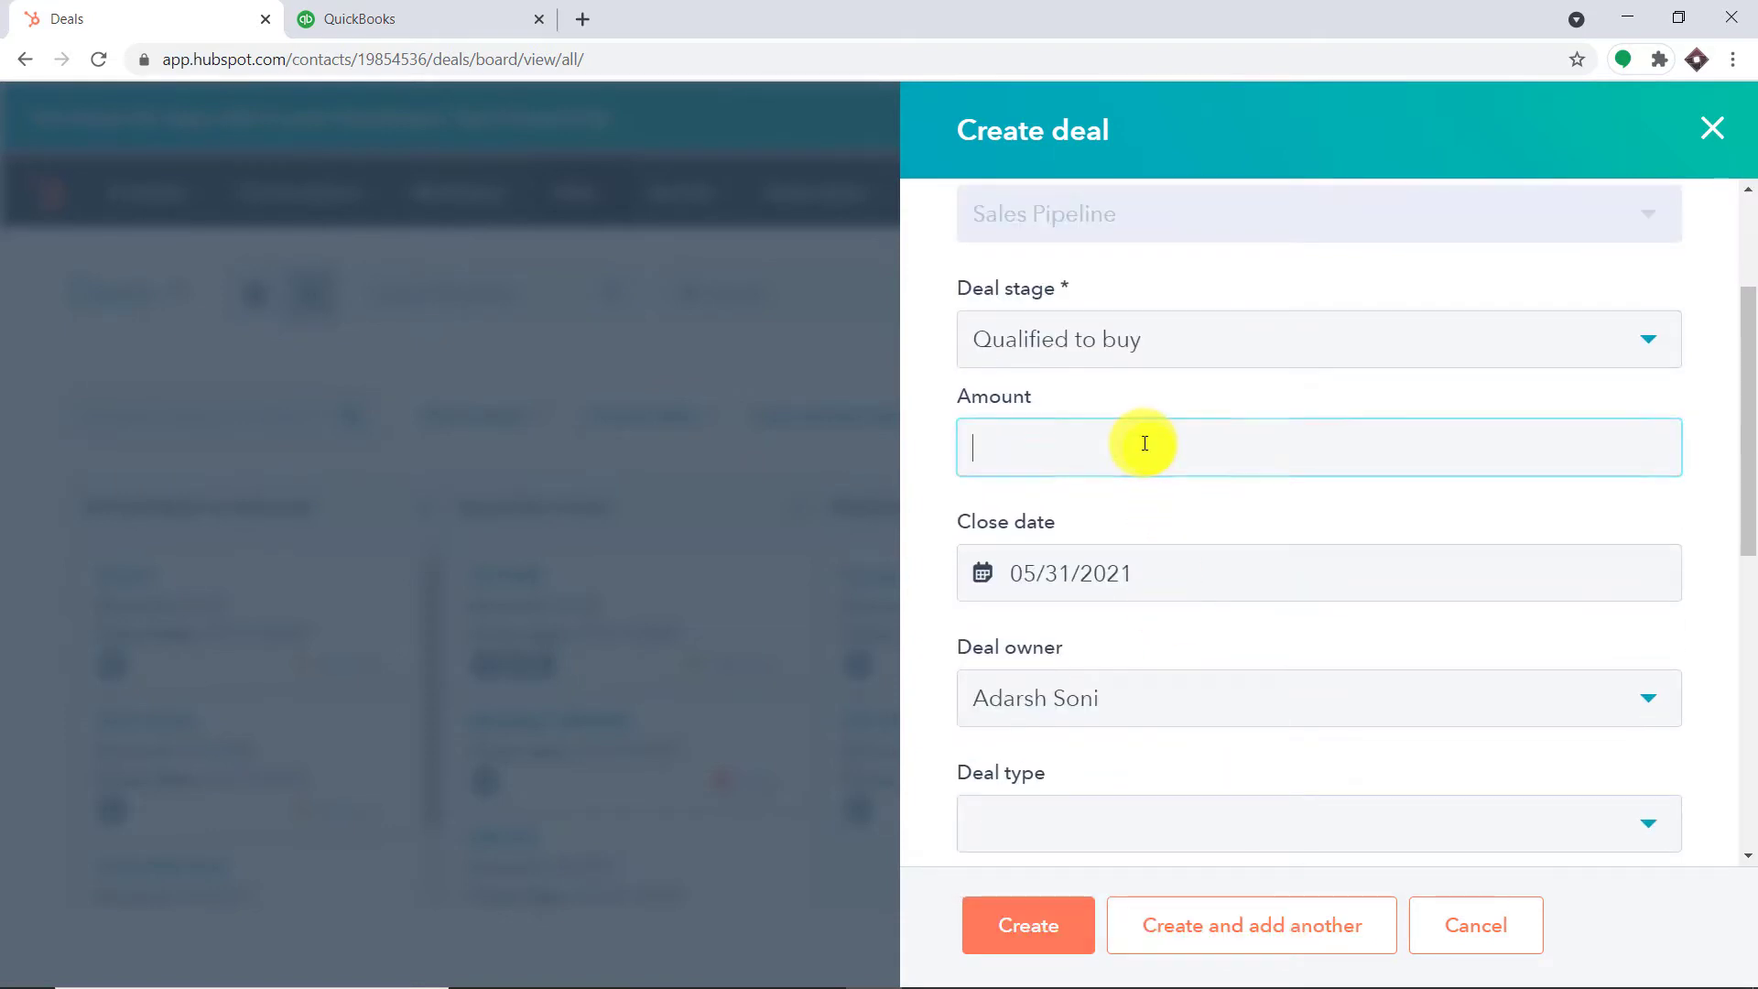
pyautogui.write('7000')
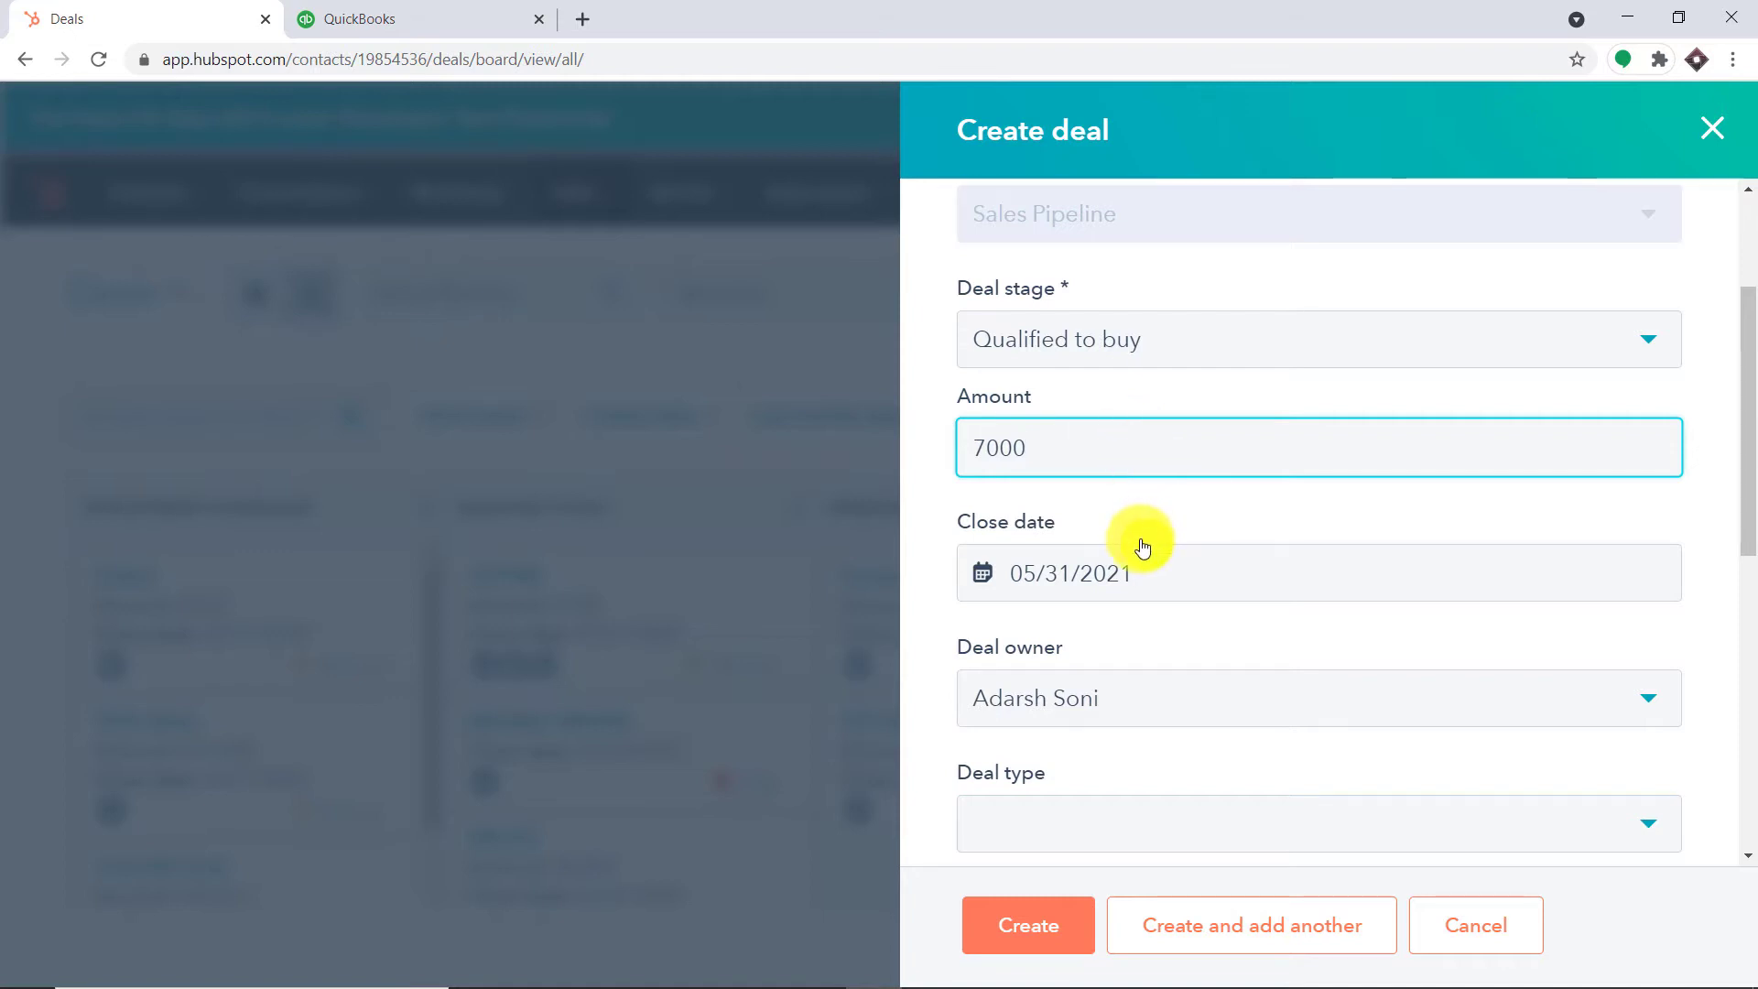
# Set type New Business and priority Medium, associate the existing contact, and create the deal
pyautogui.scroll(-3, 1126, 604)
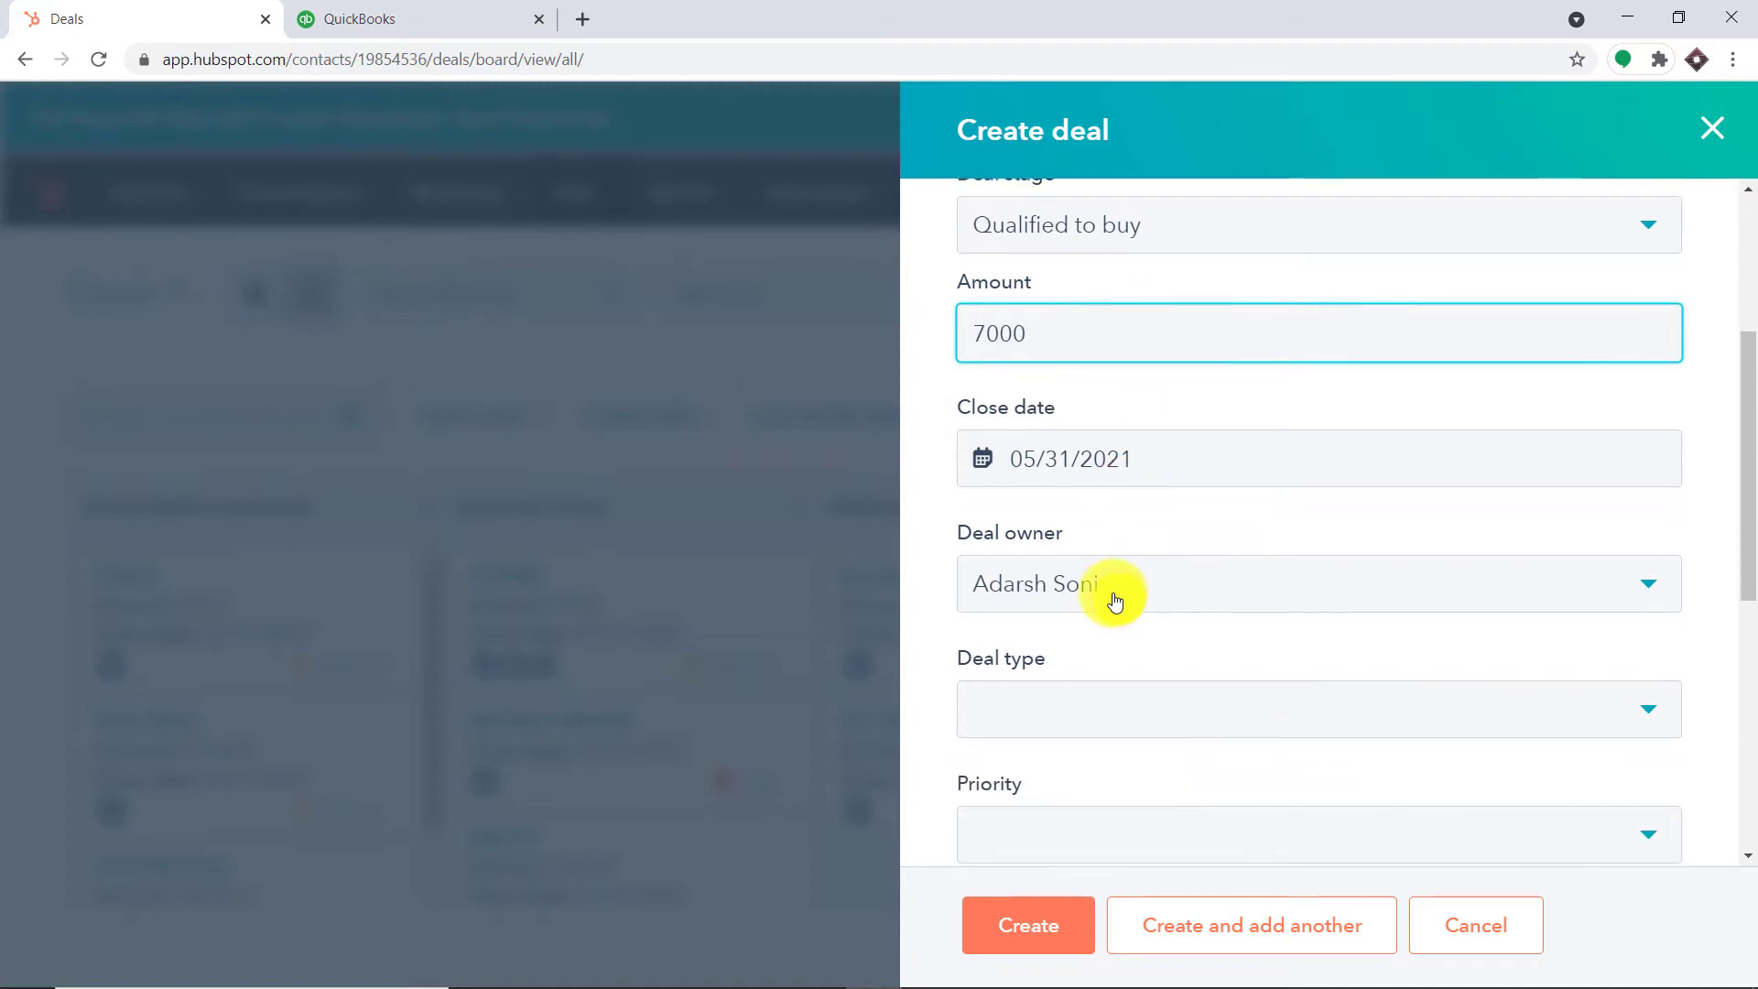
pyautogui.scroll(-3, 1089, 563)
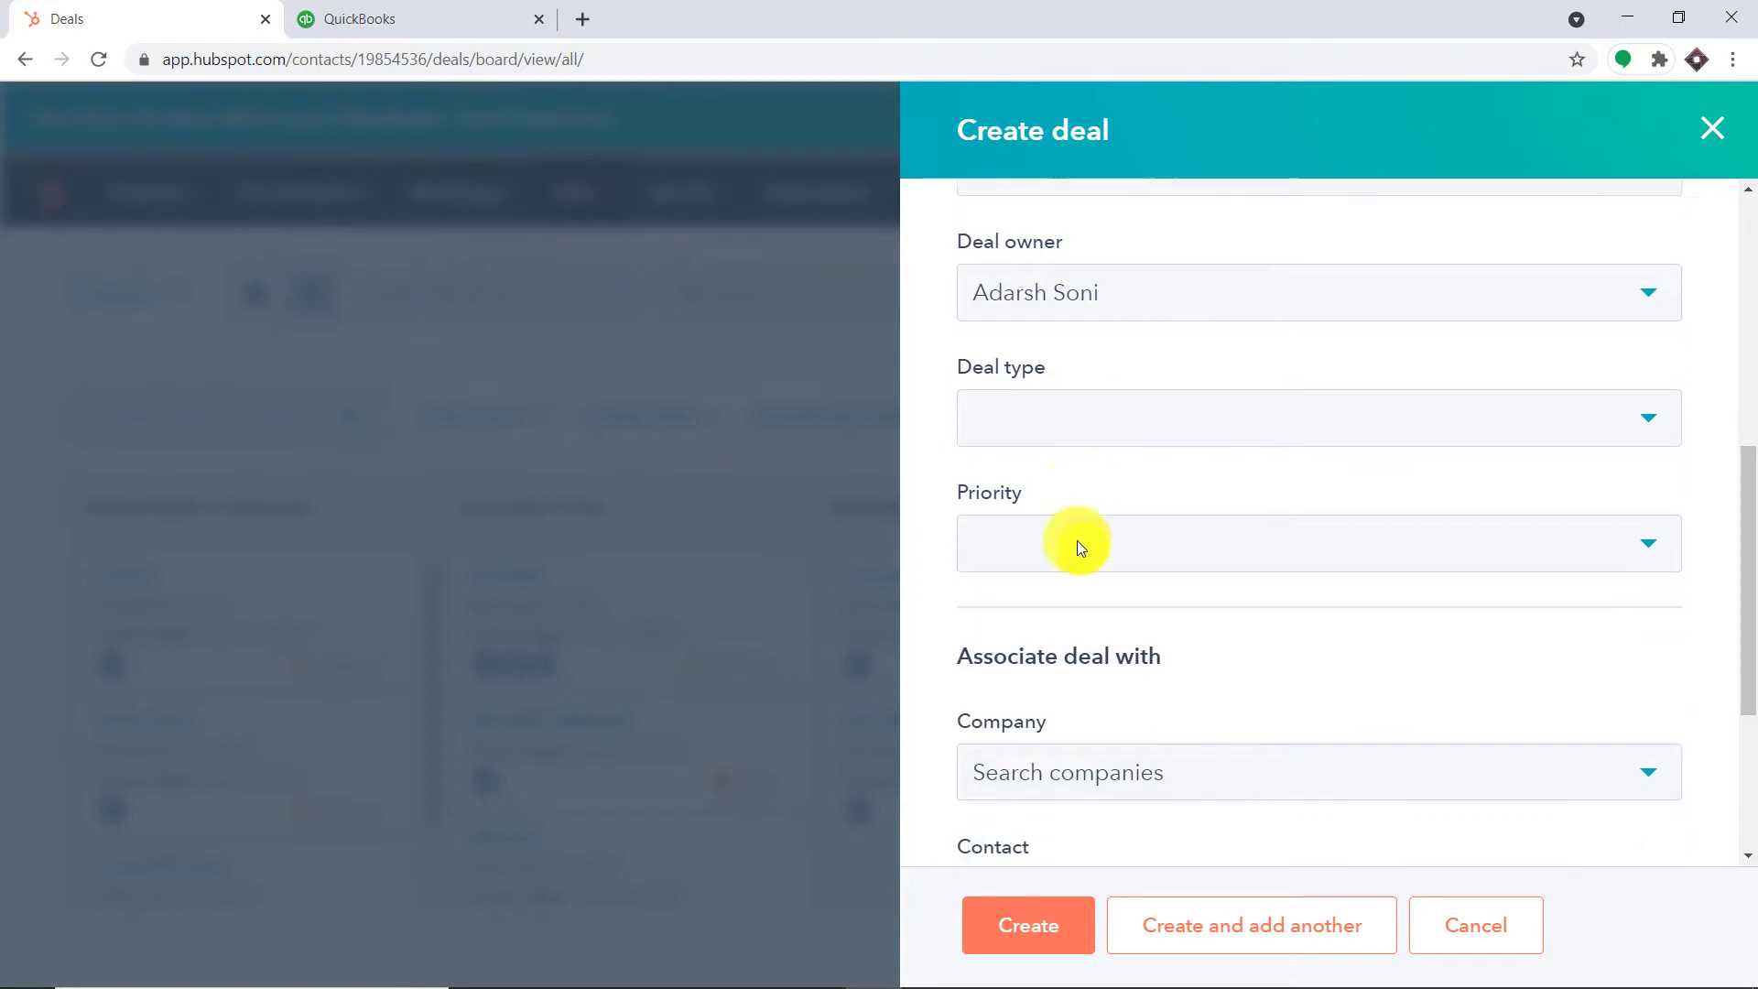
pyautogui.click(1078, 357)
pyautogui.click(1083, 494)
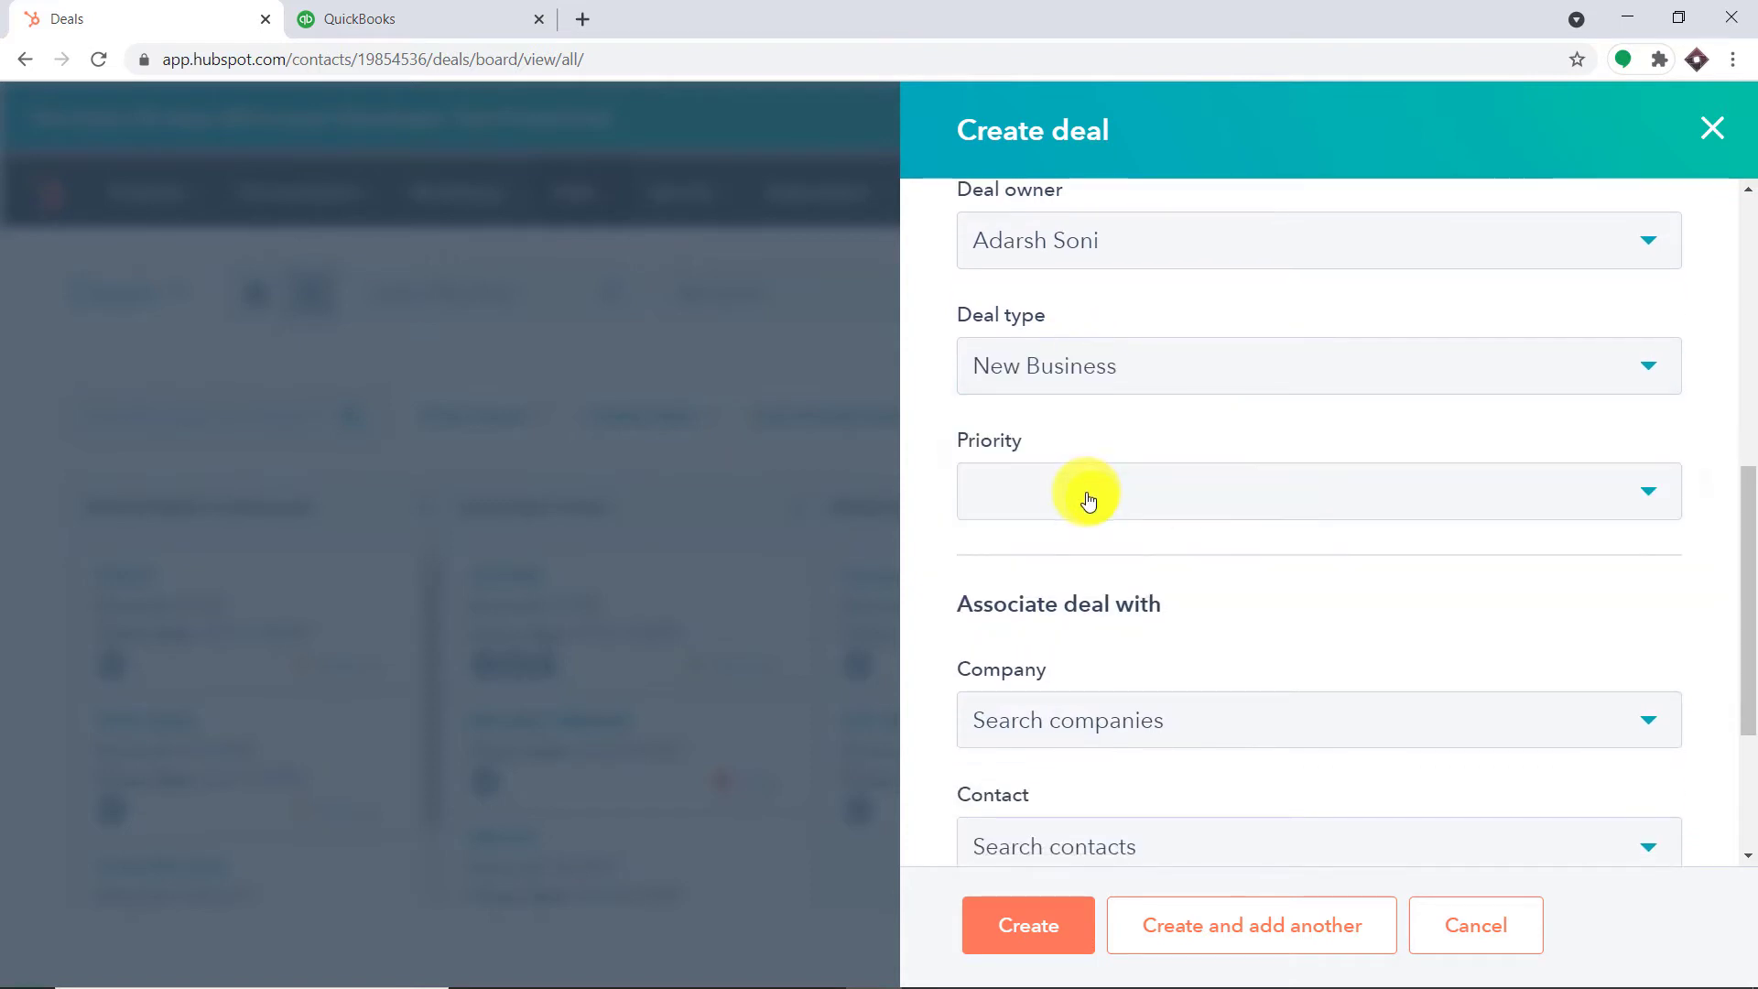
pyautogui.click(1103, 674)
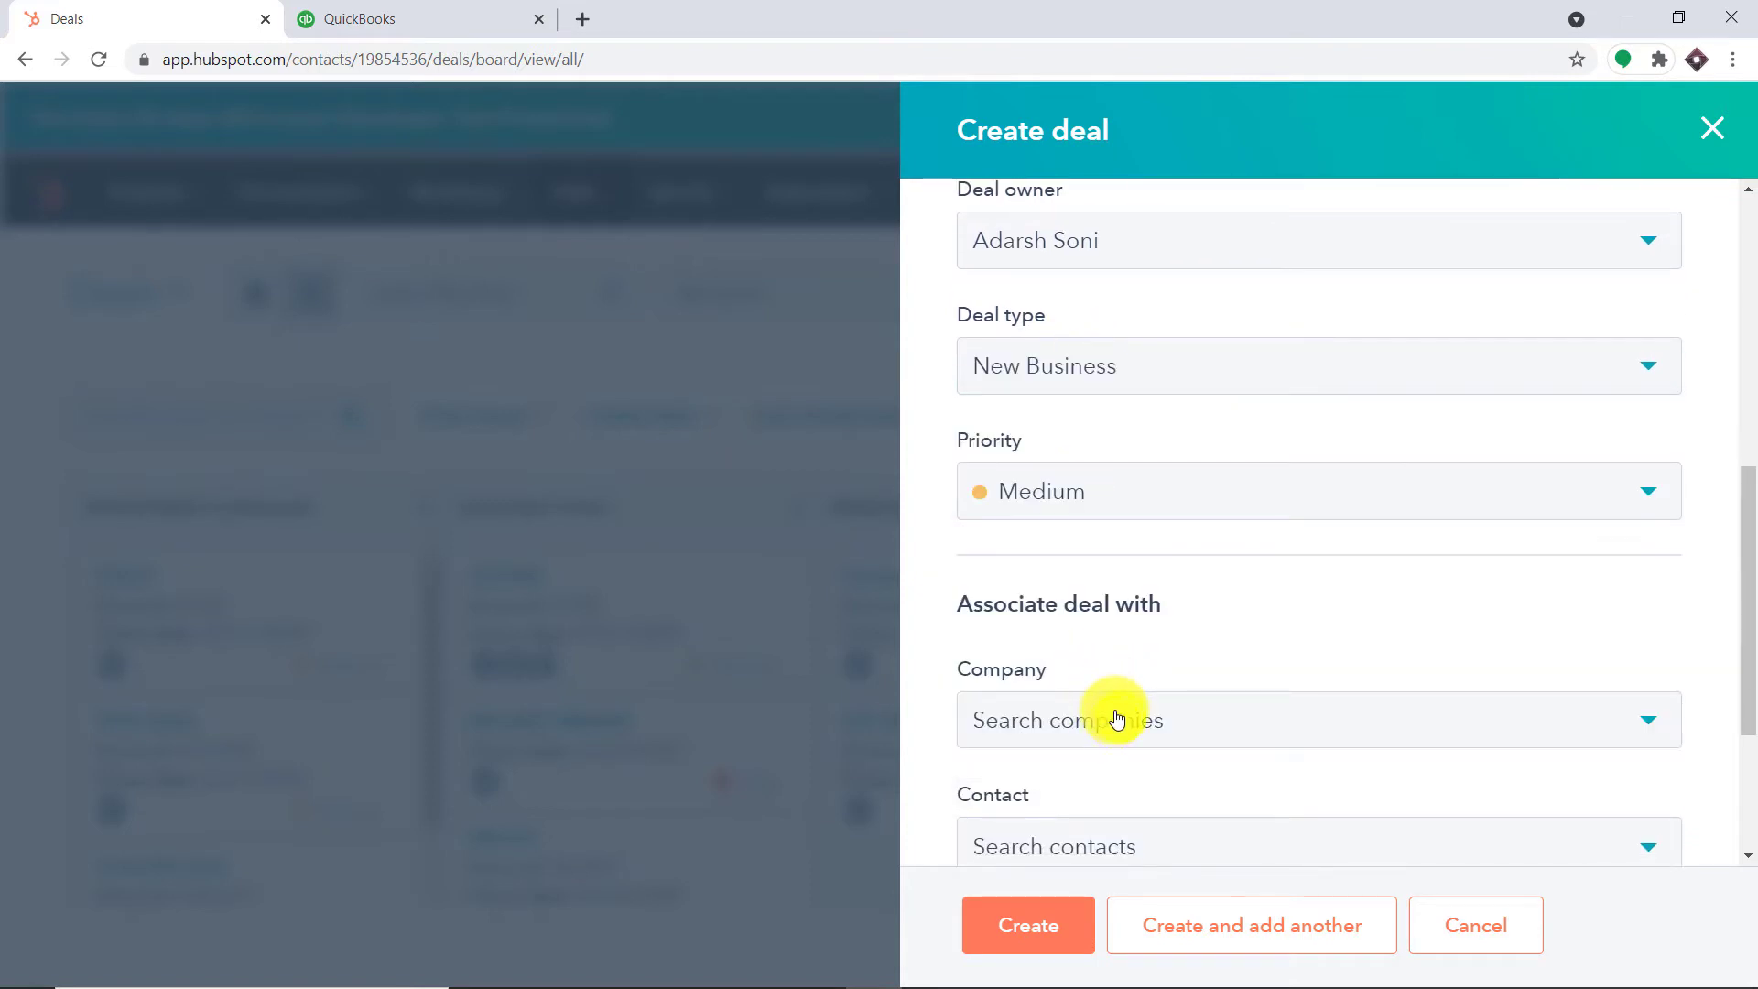
pyautogui.scroll(-3, 1094, 641)
pyautogui.click(1071, 562)
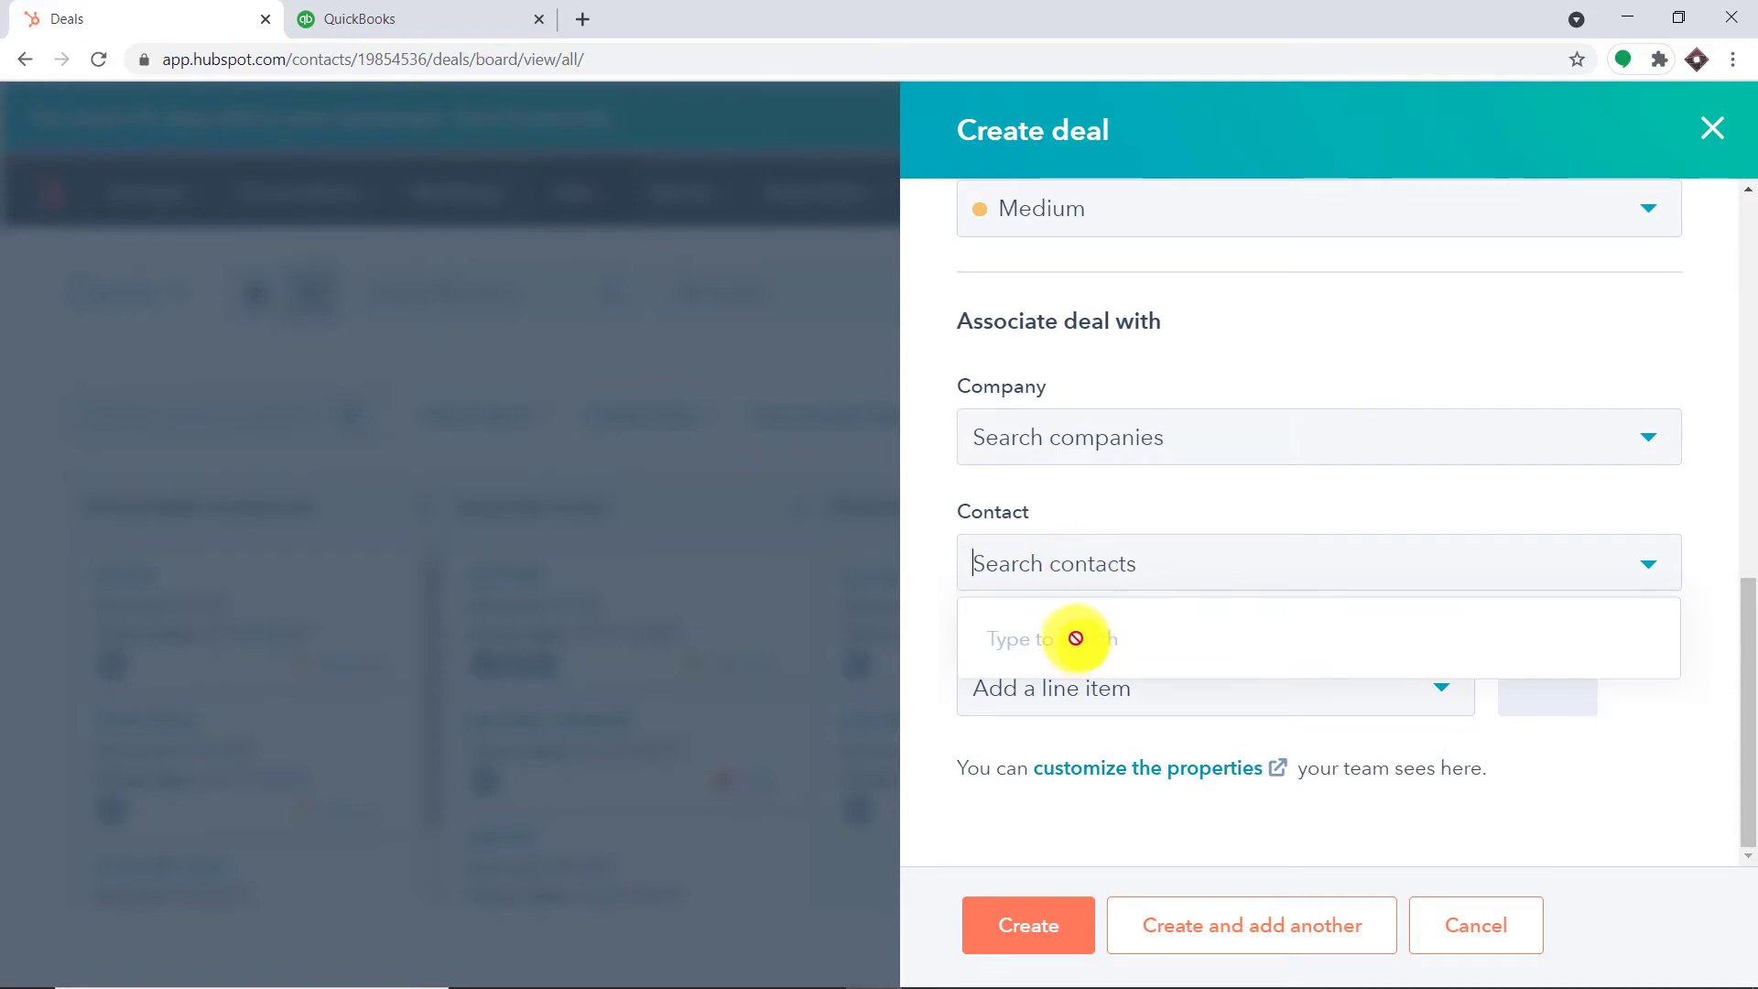
pyautogui.write('r')
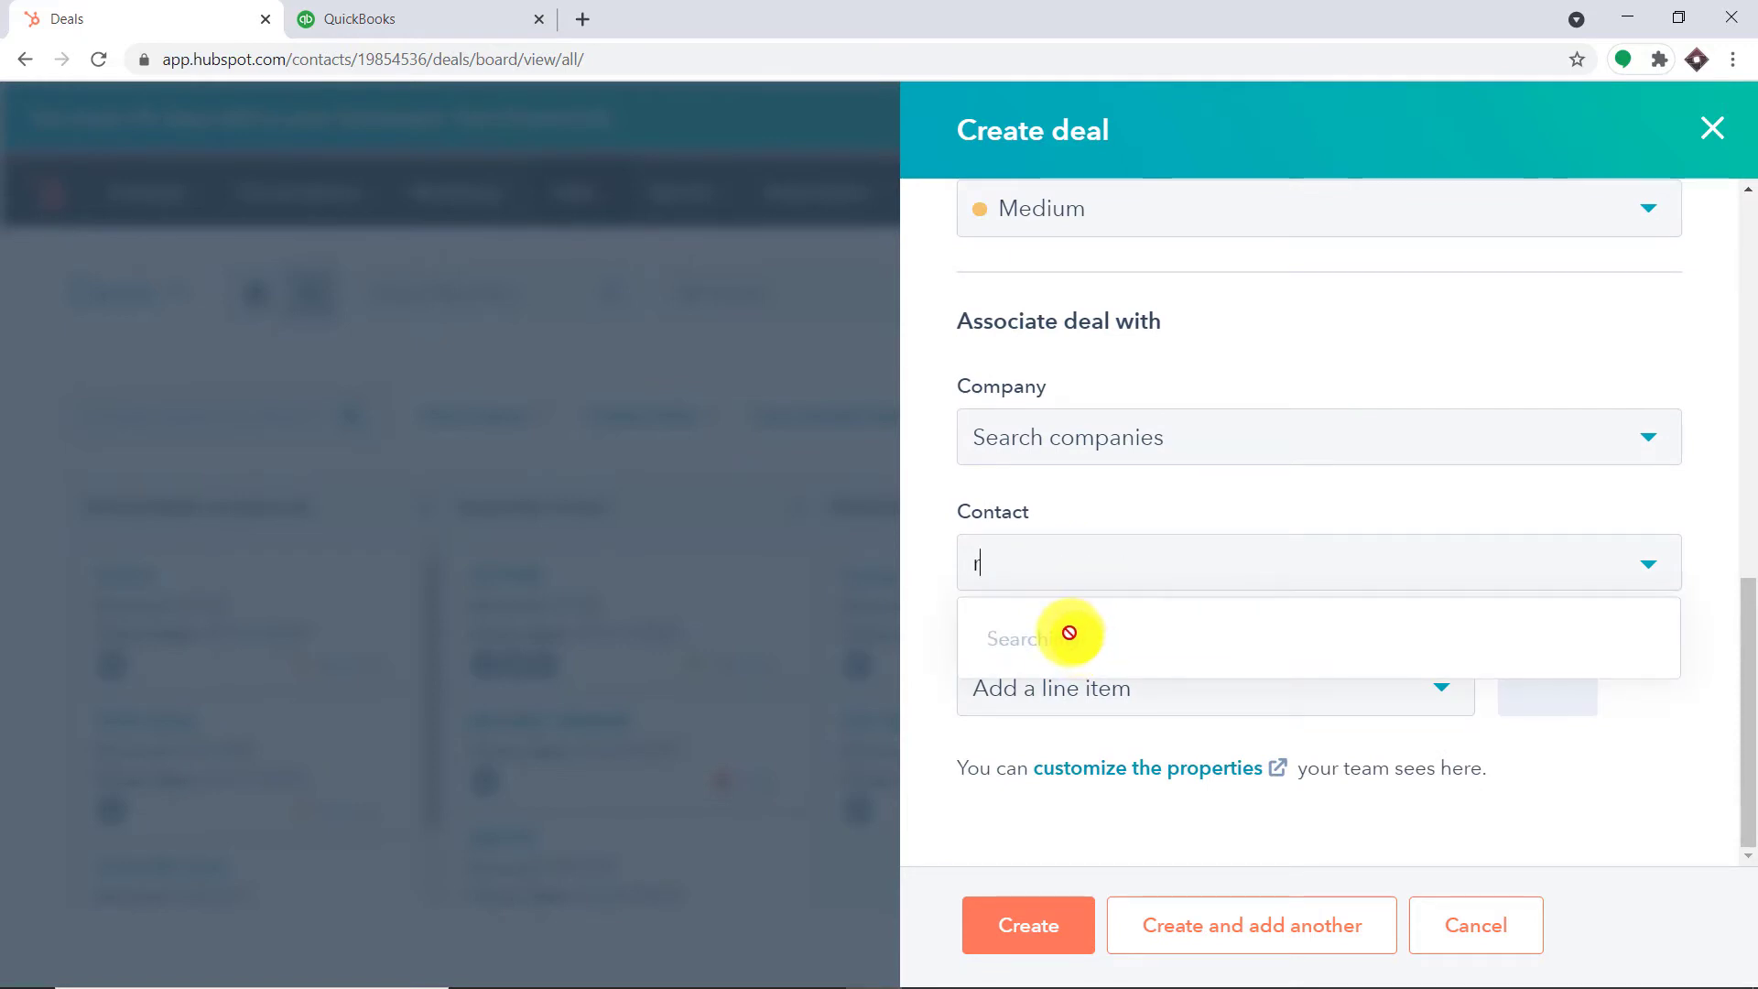
pyautogui.write('o')
pyautogui.click(1119, 813)
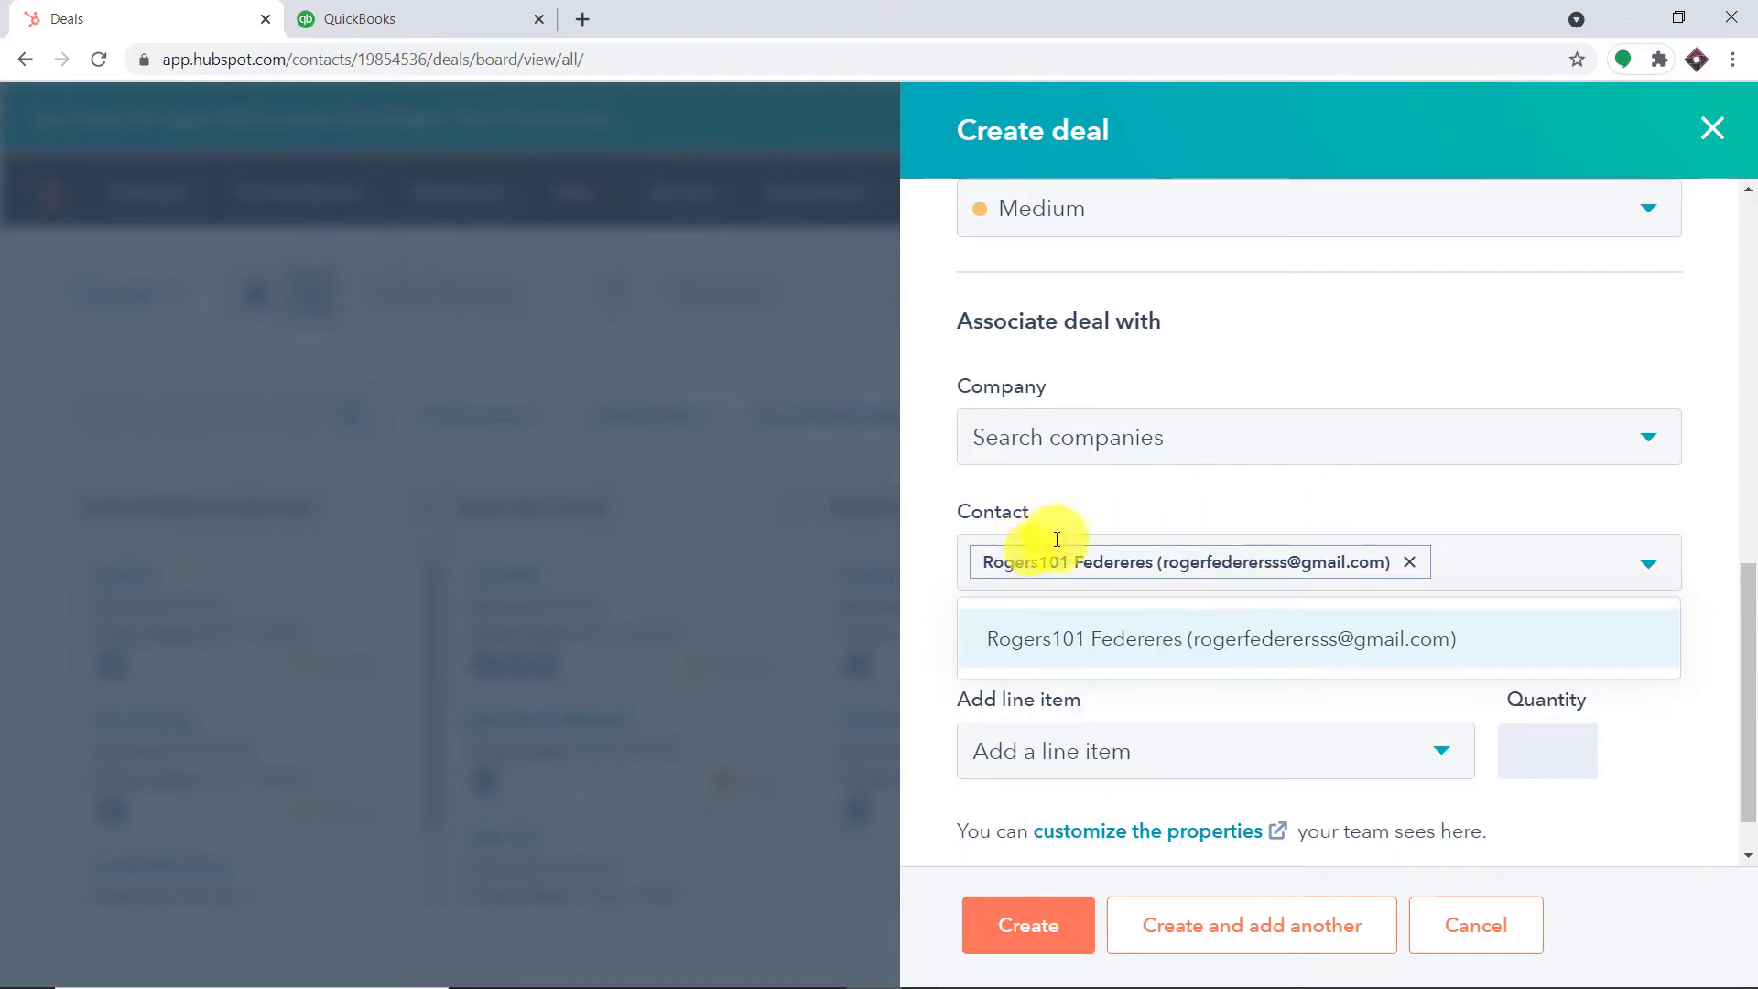
pyautogui.scroll(-1, 1204, 531)
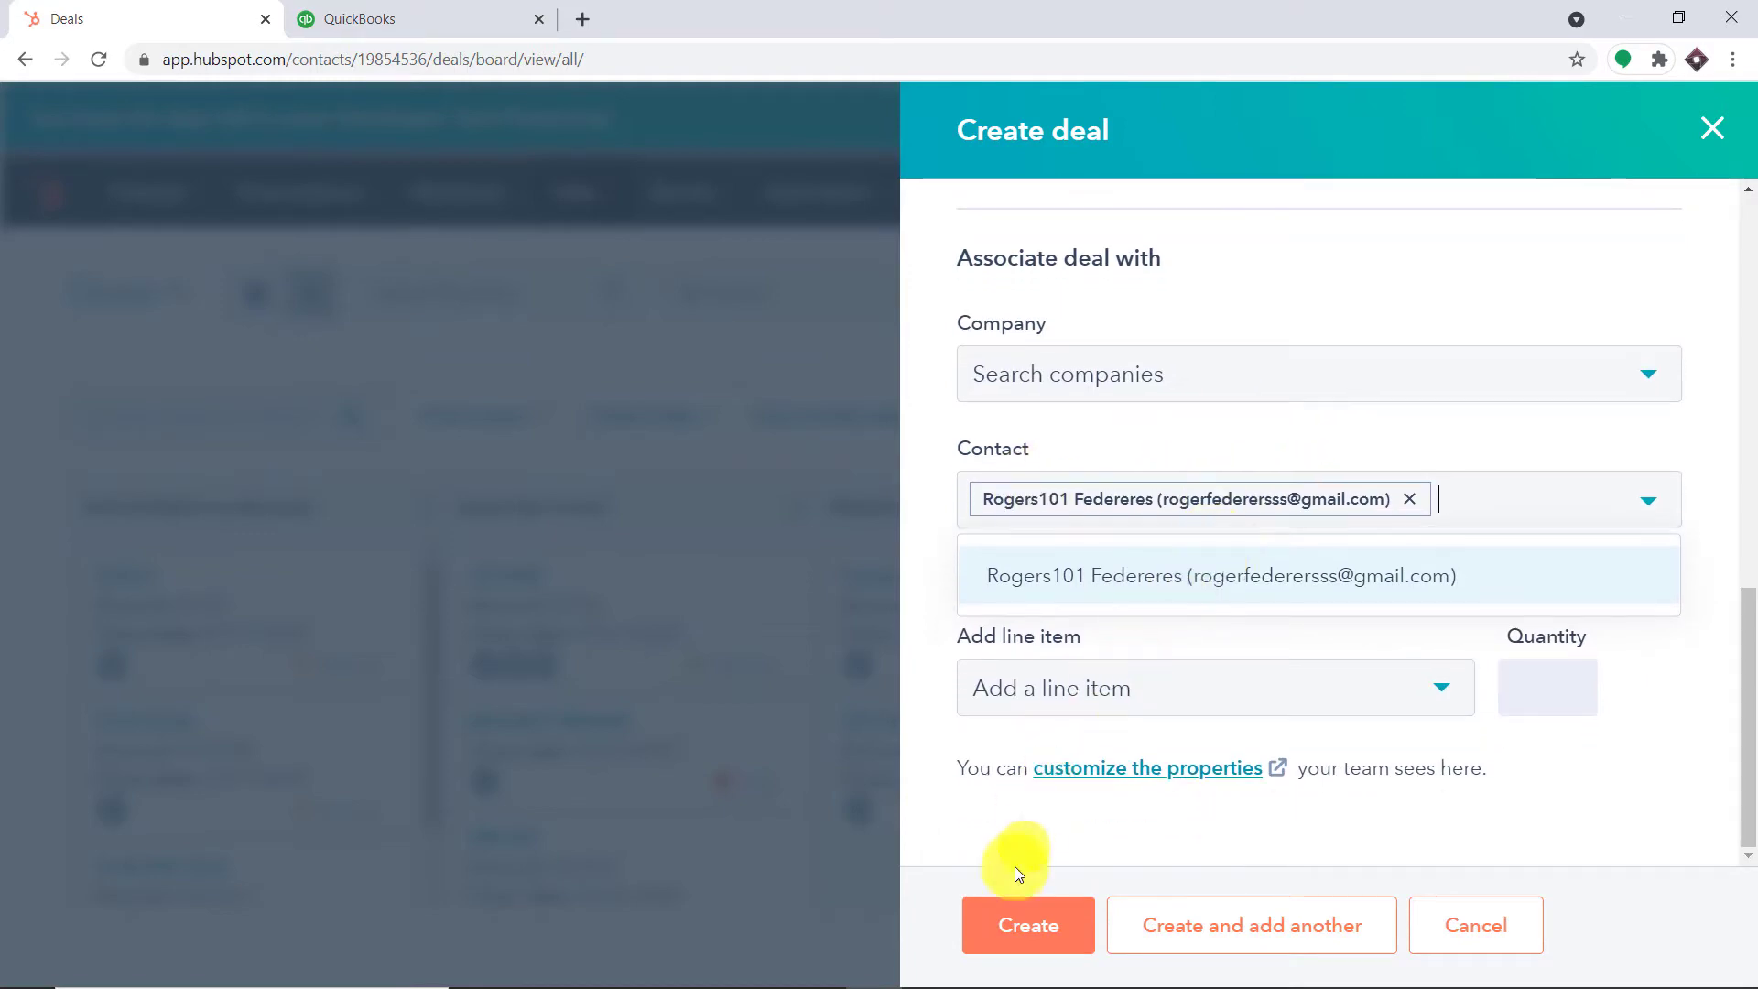
pyautogui.click(1014, 925)
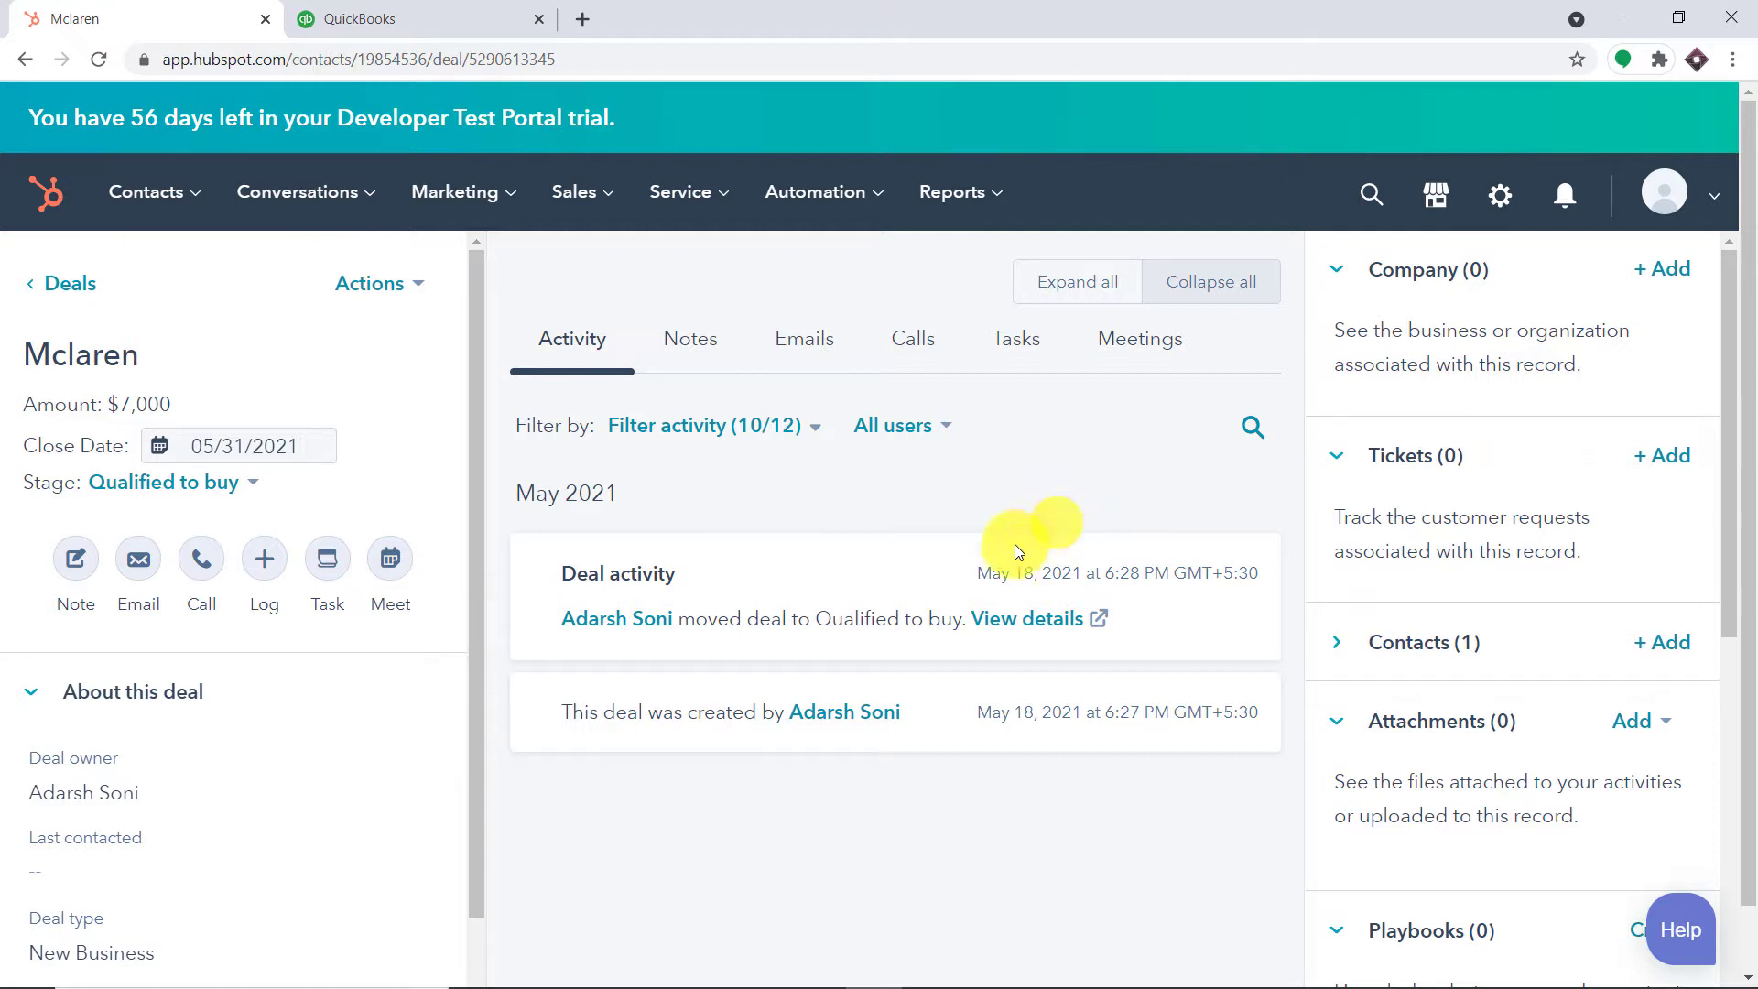
# After reviewing the Mclaren deal record, switch to the QuickBooks invoices tab
pyautogui.click(431, 11)
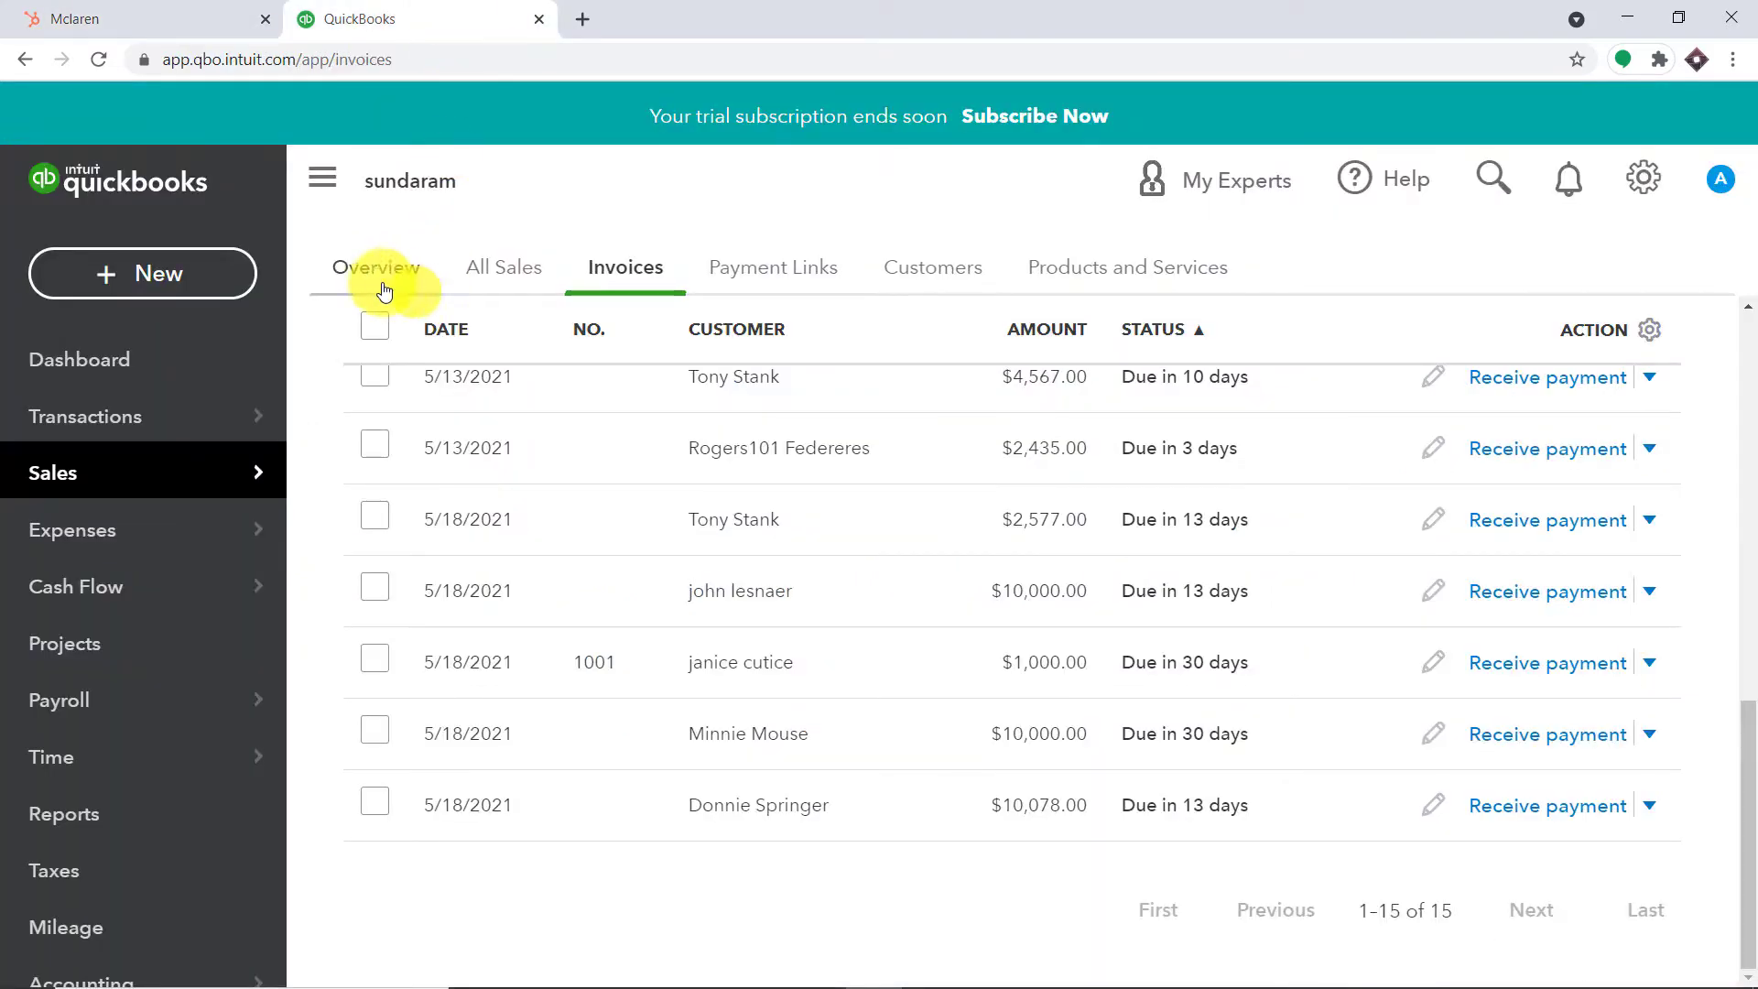
# Reload the invoices to show the new $7,000 invoice, compare with the deal, and open a new tab
pyautogui.click(101, 57)
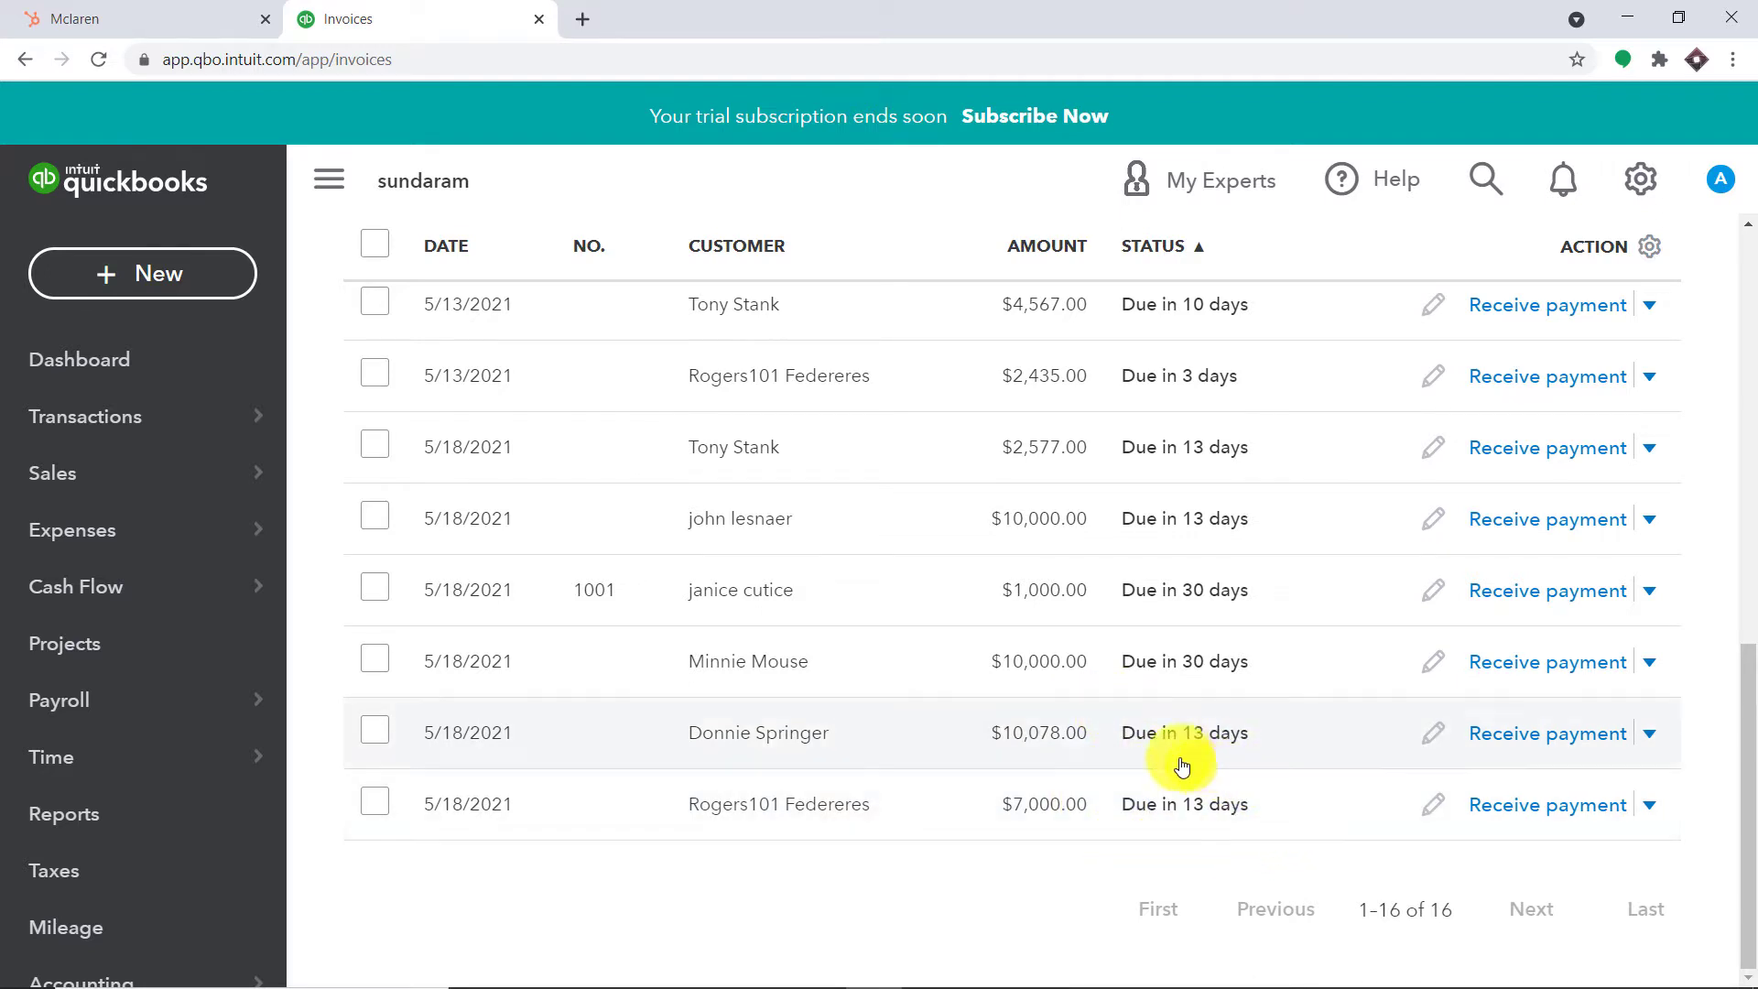
pyautogui.click(123, 14)
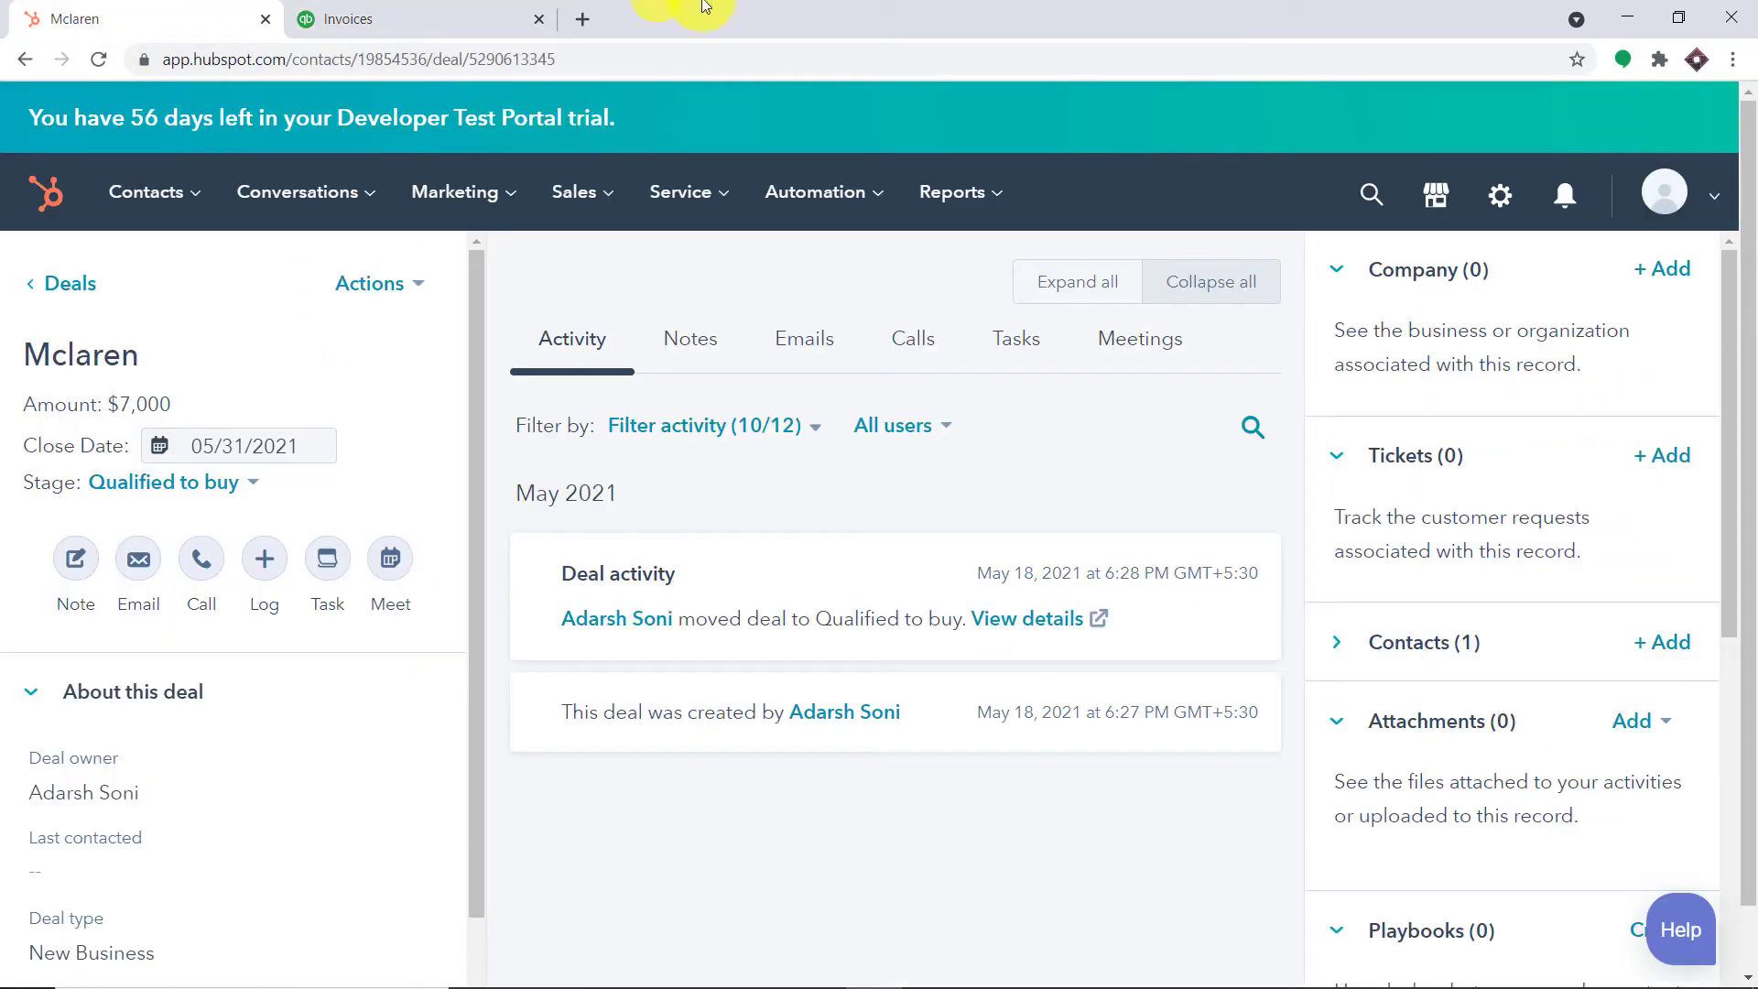
pyautogui.click(407, 16)
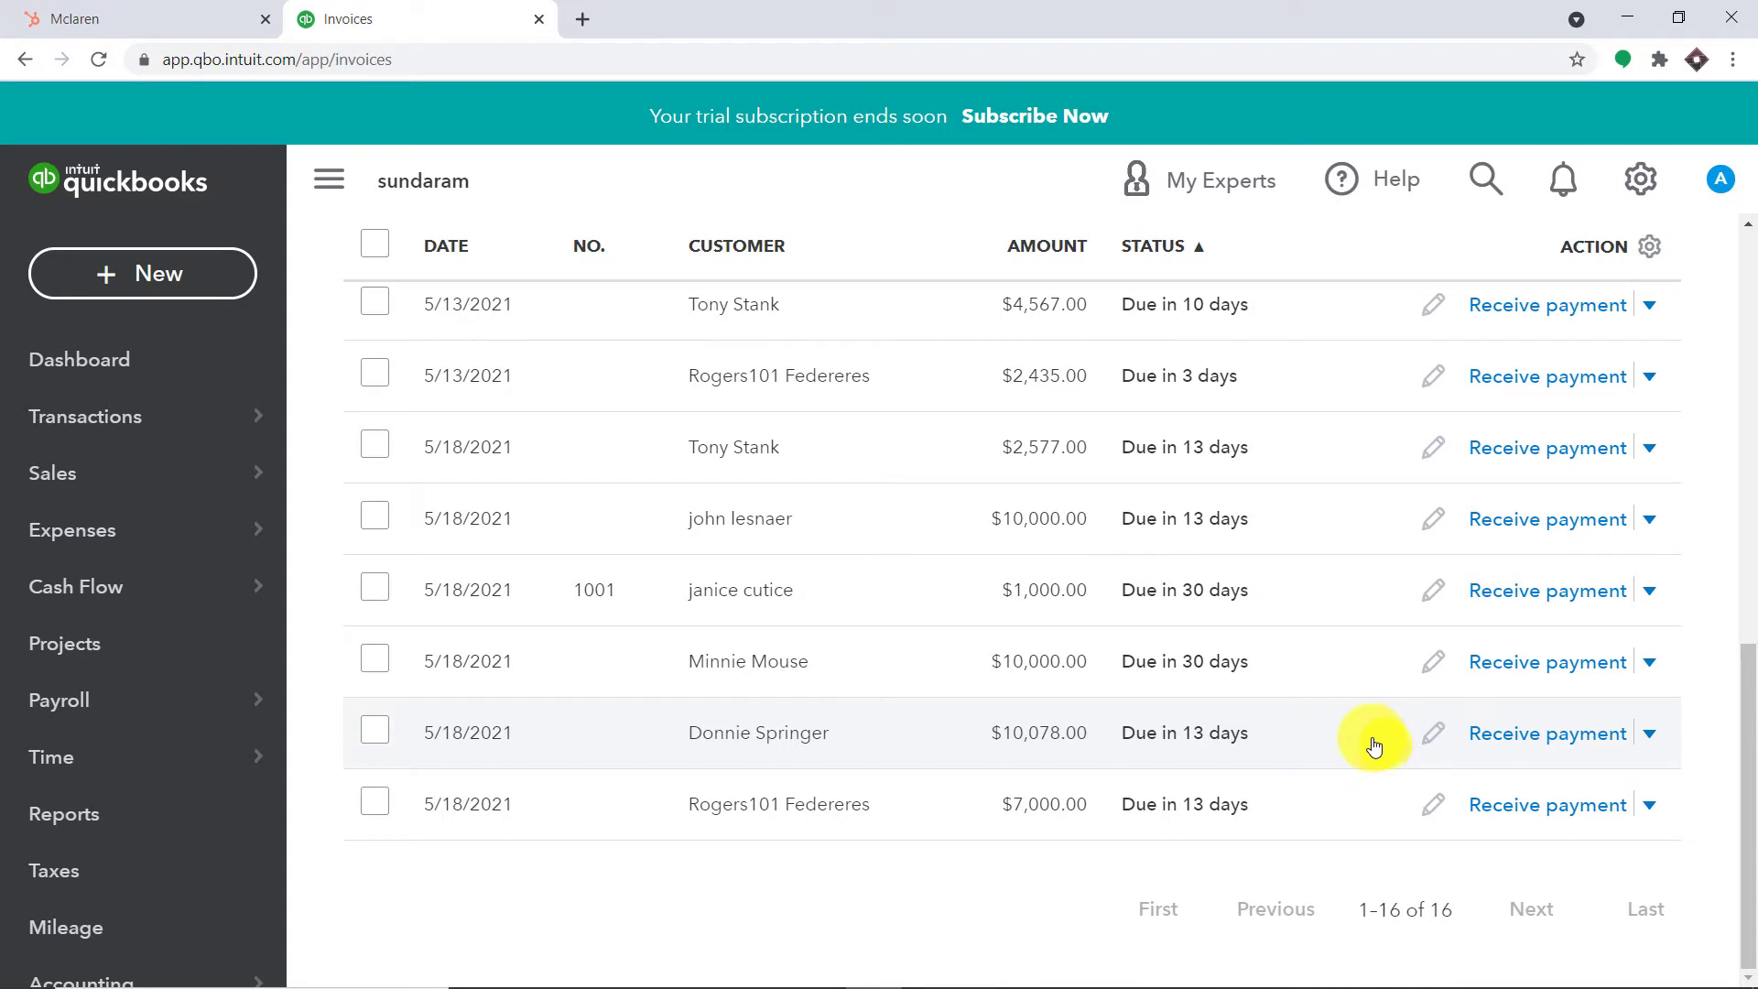
pyautogui.click(582, 18)
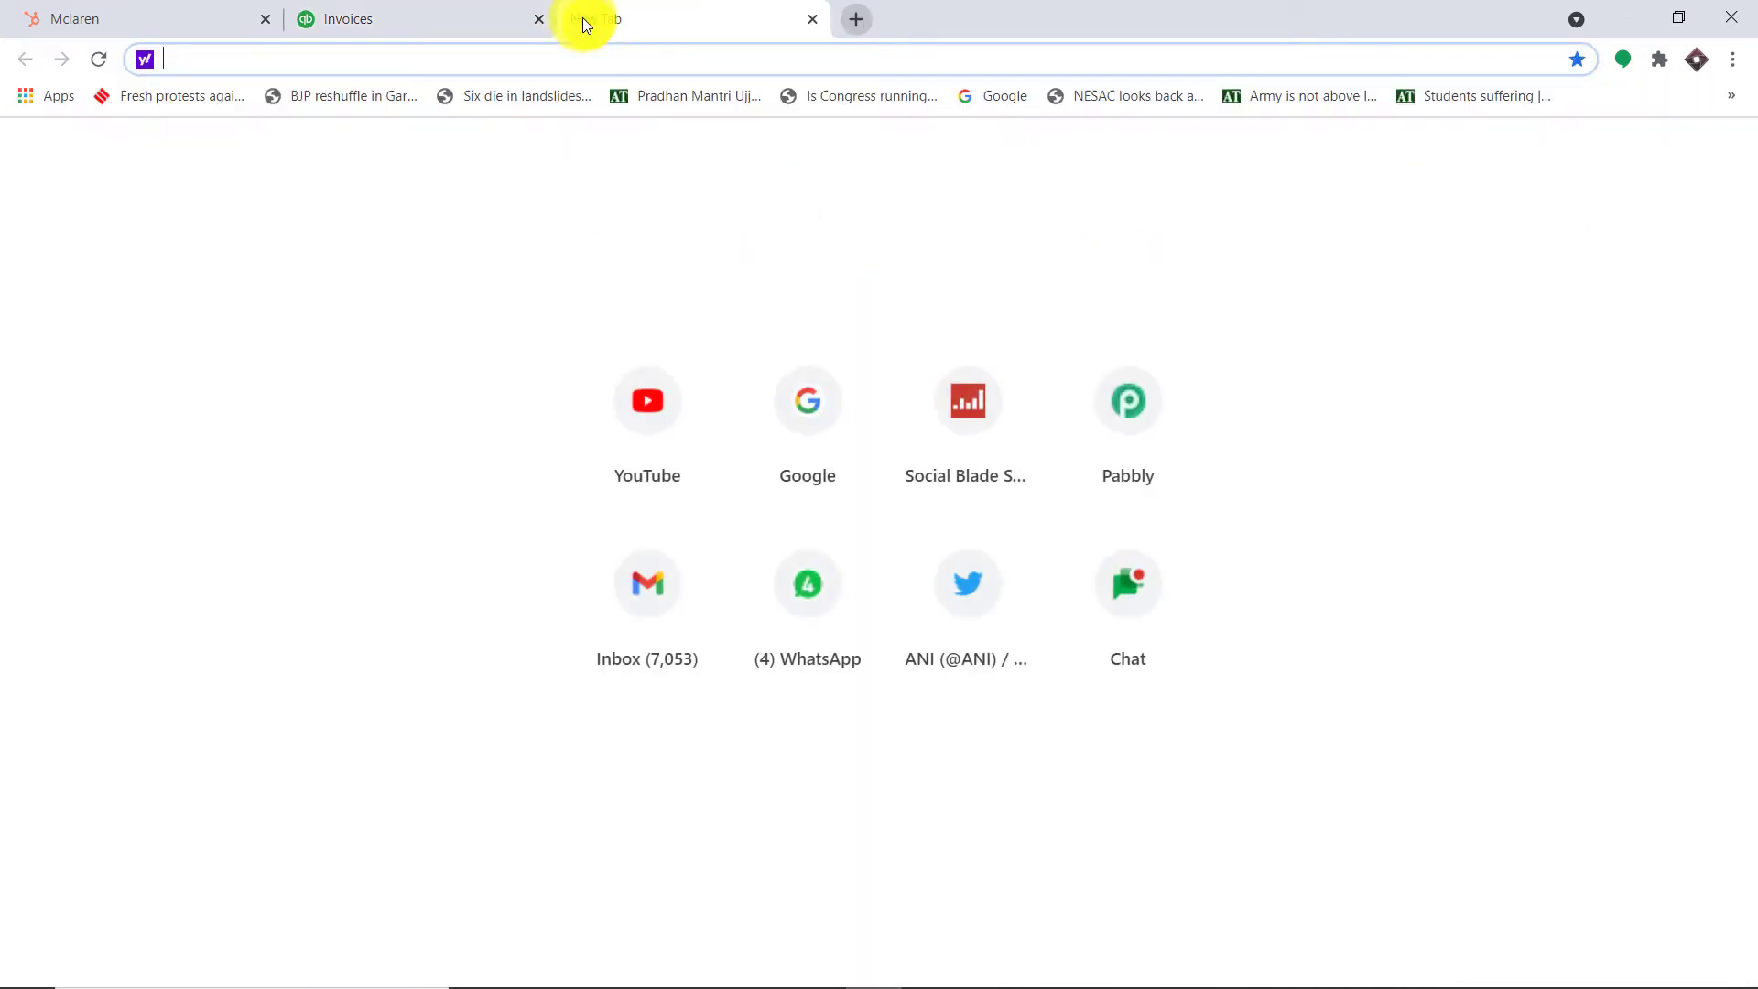
# Go to pabbly.com using the address bar suggestion
pyautogui.write('pabbly.com')
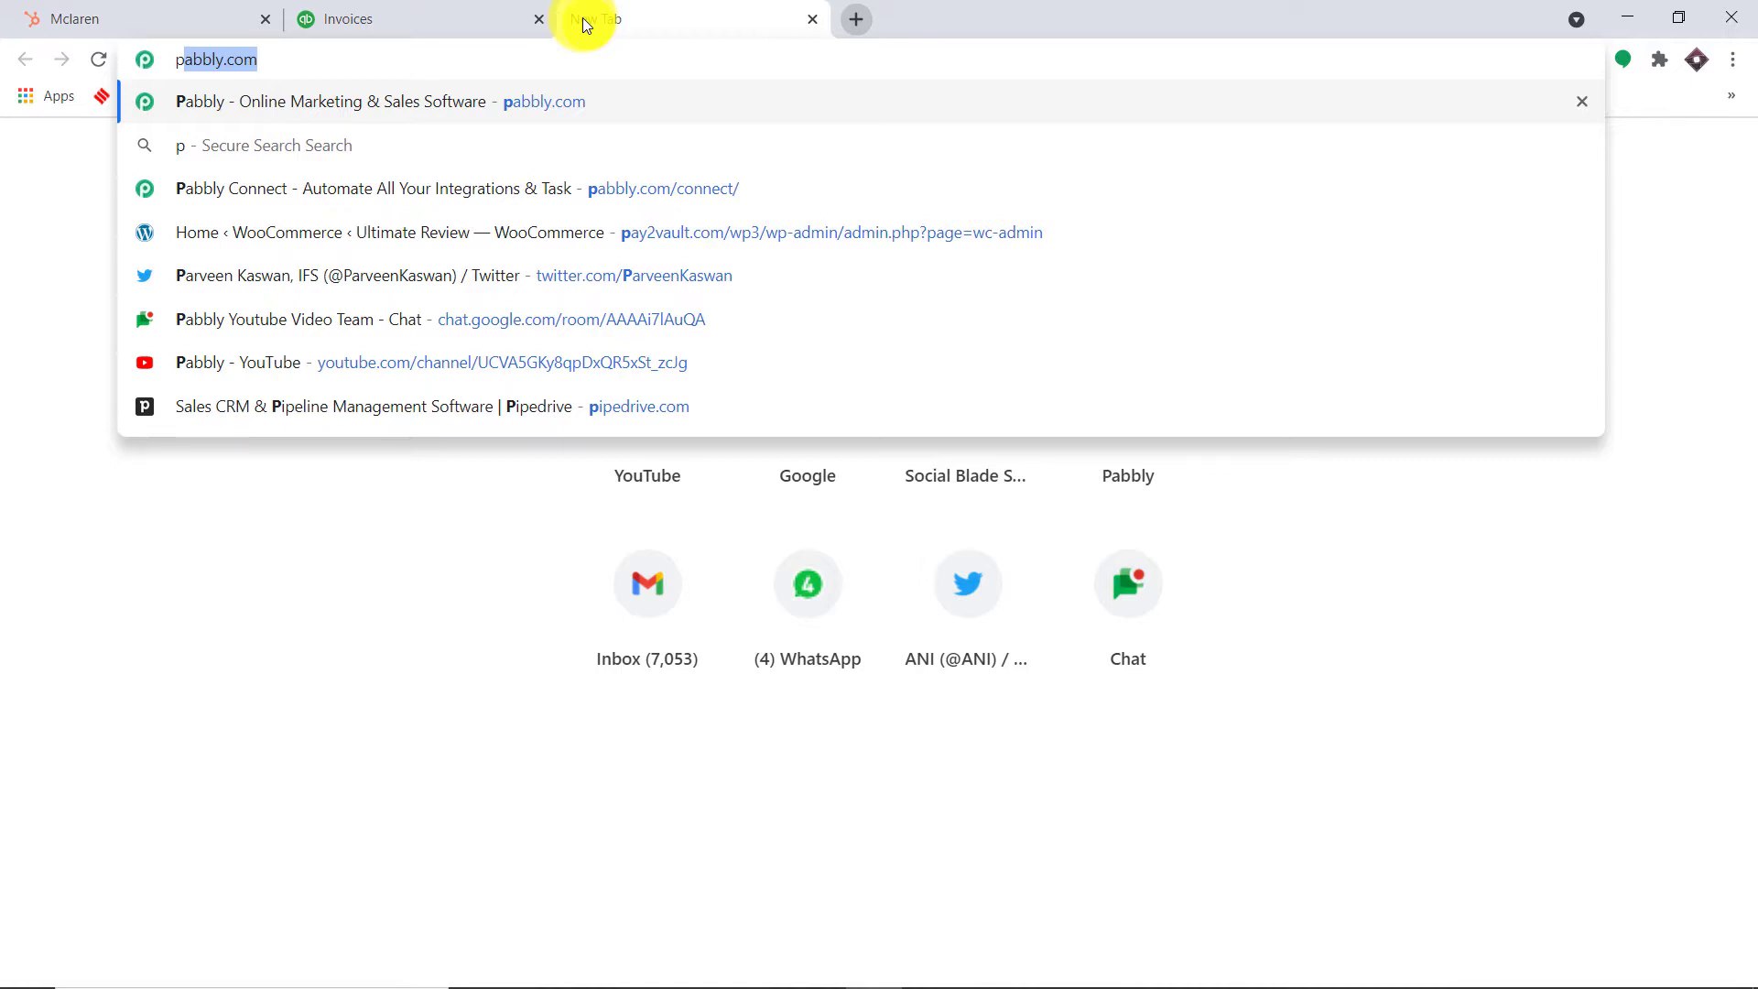
pyautogui.press('Return')
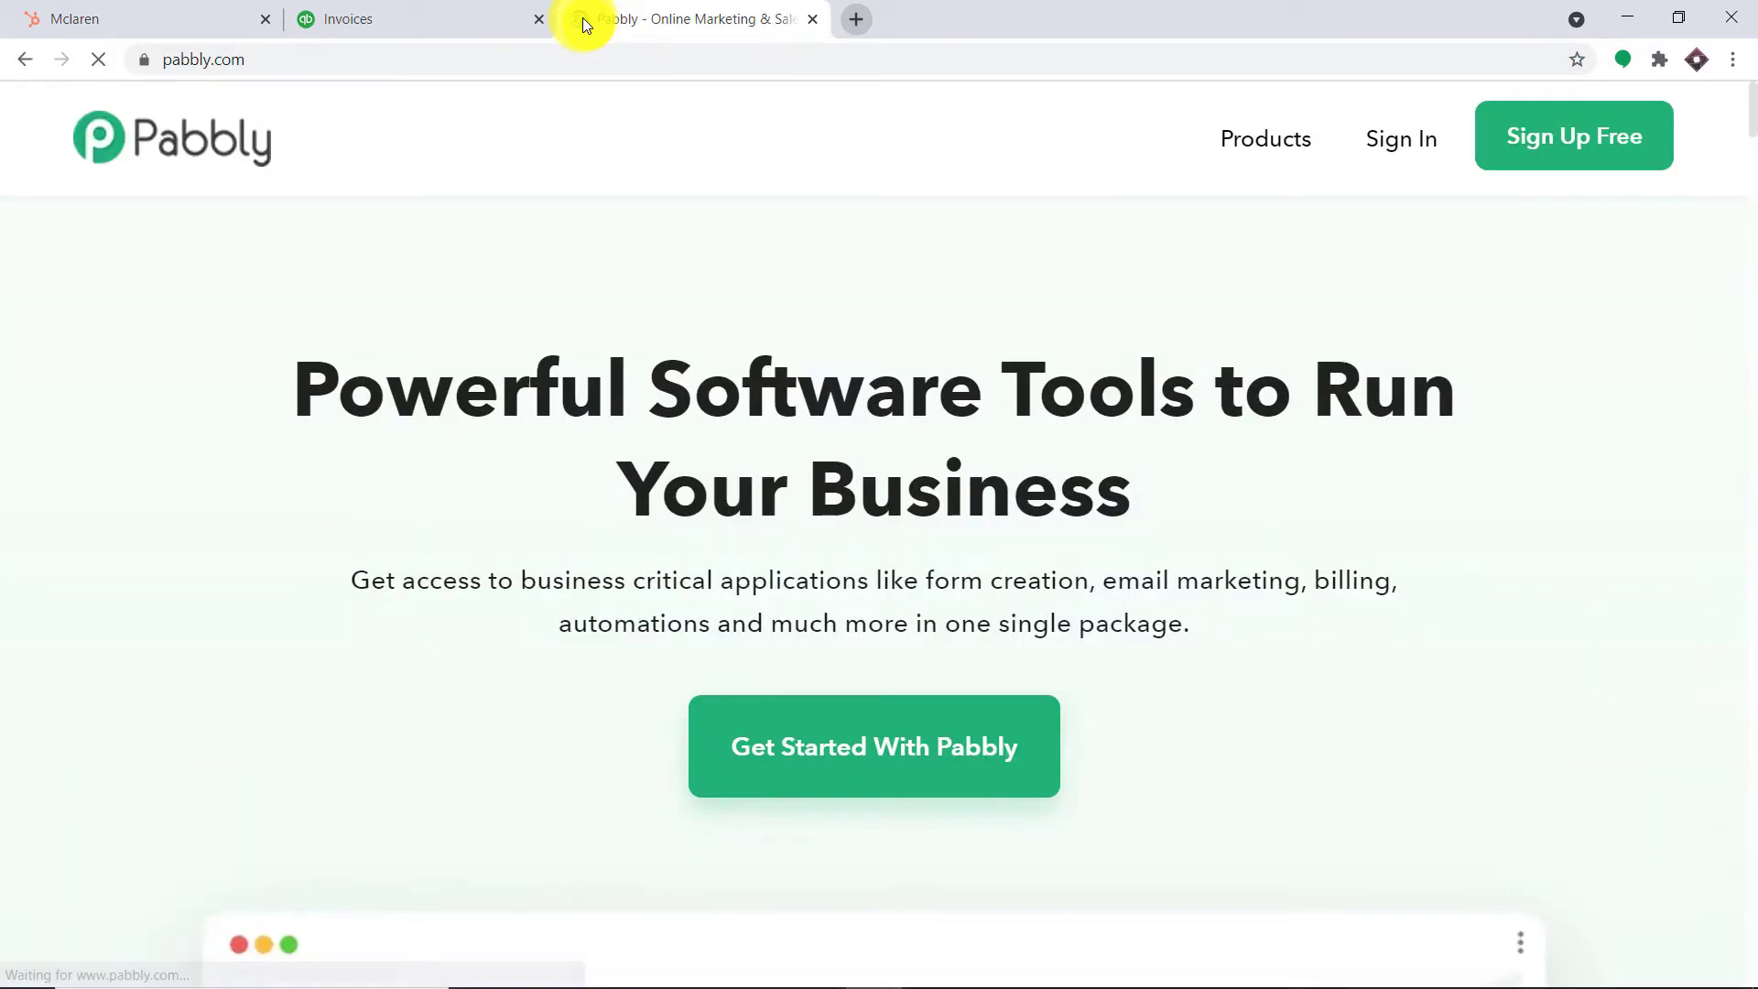
# Sign in to Pabbly and launch Connect from the All Apps page
pyautogui.click(1398, 141)
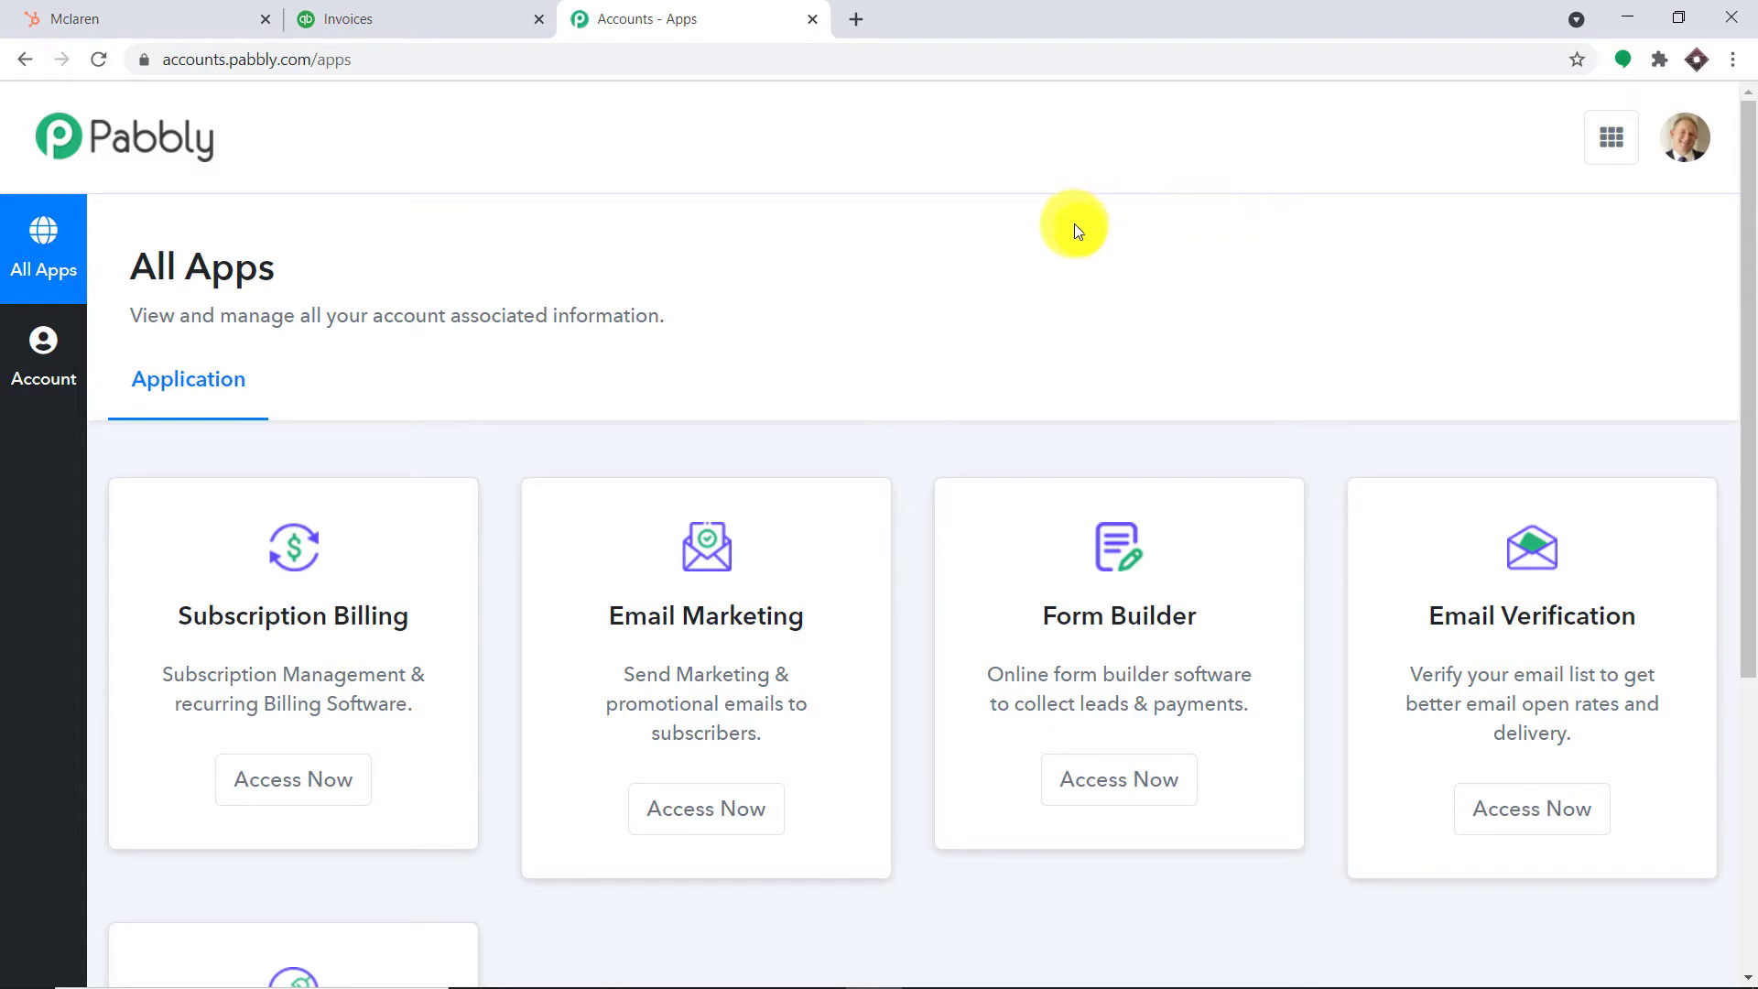
pyautogui.scroll(-5, 1072, 223)
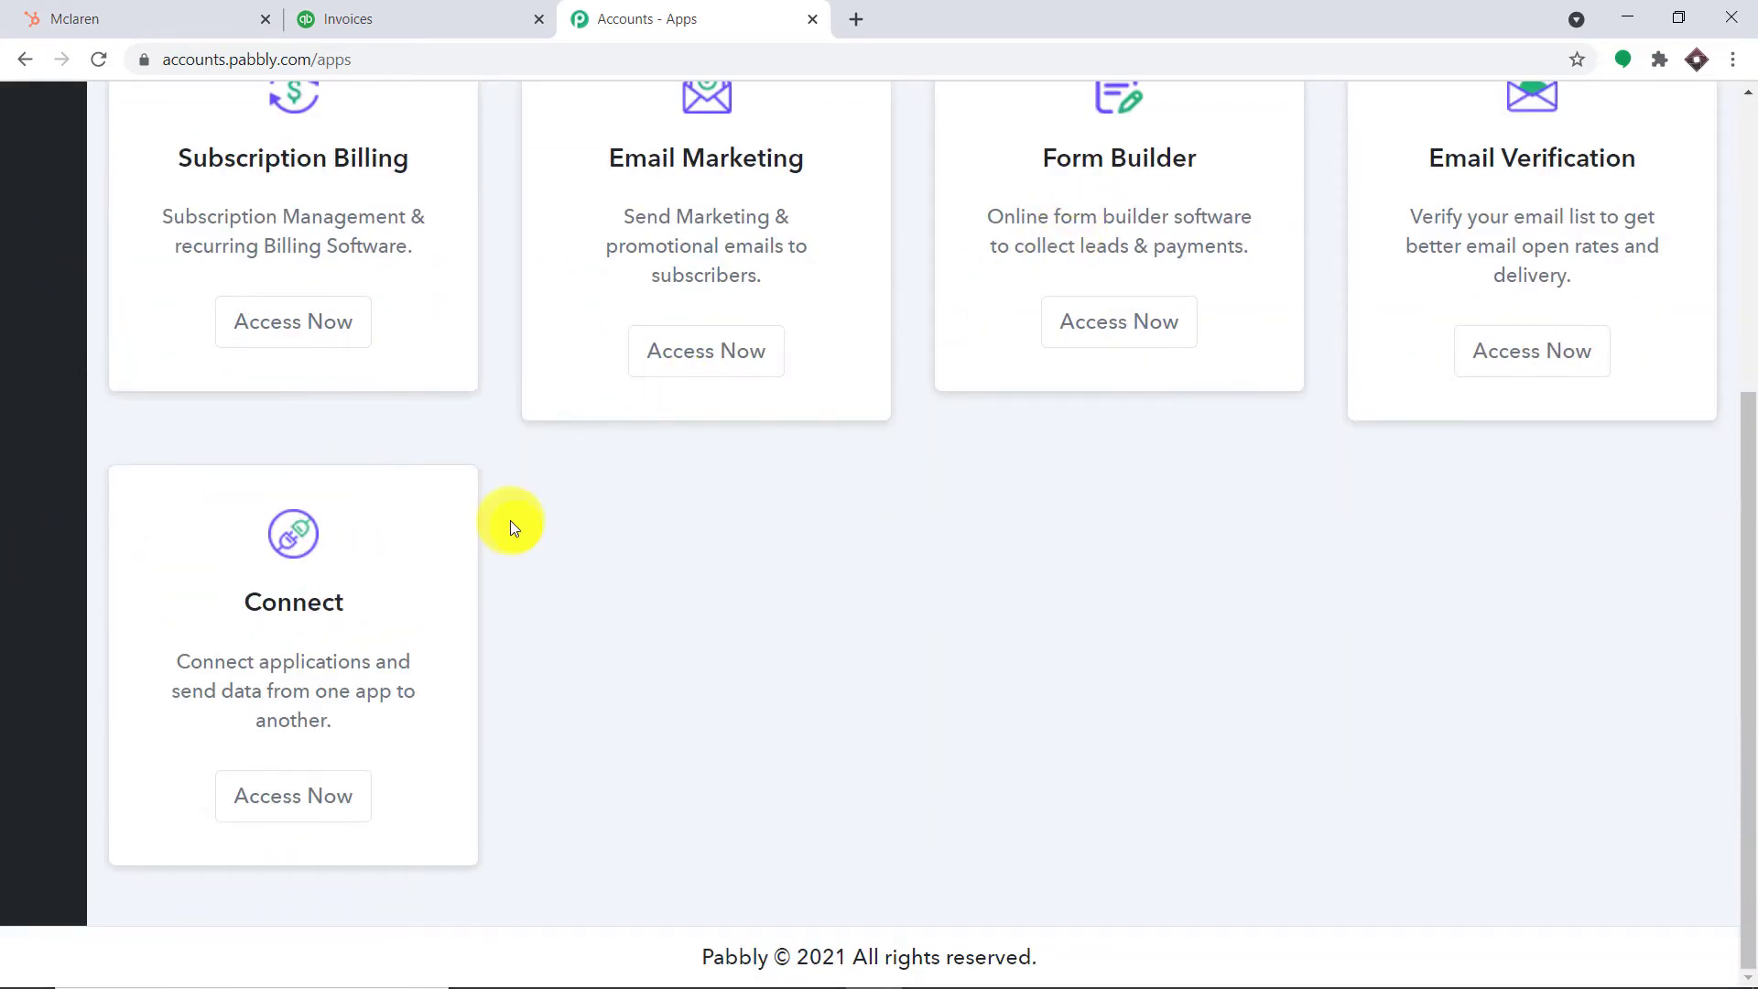
pyautogui.click(318, 793)
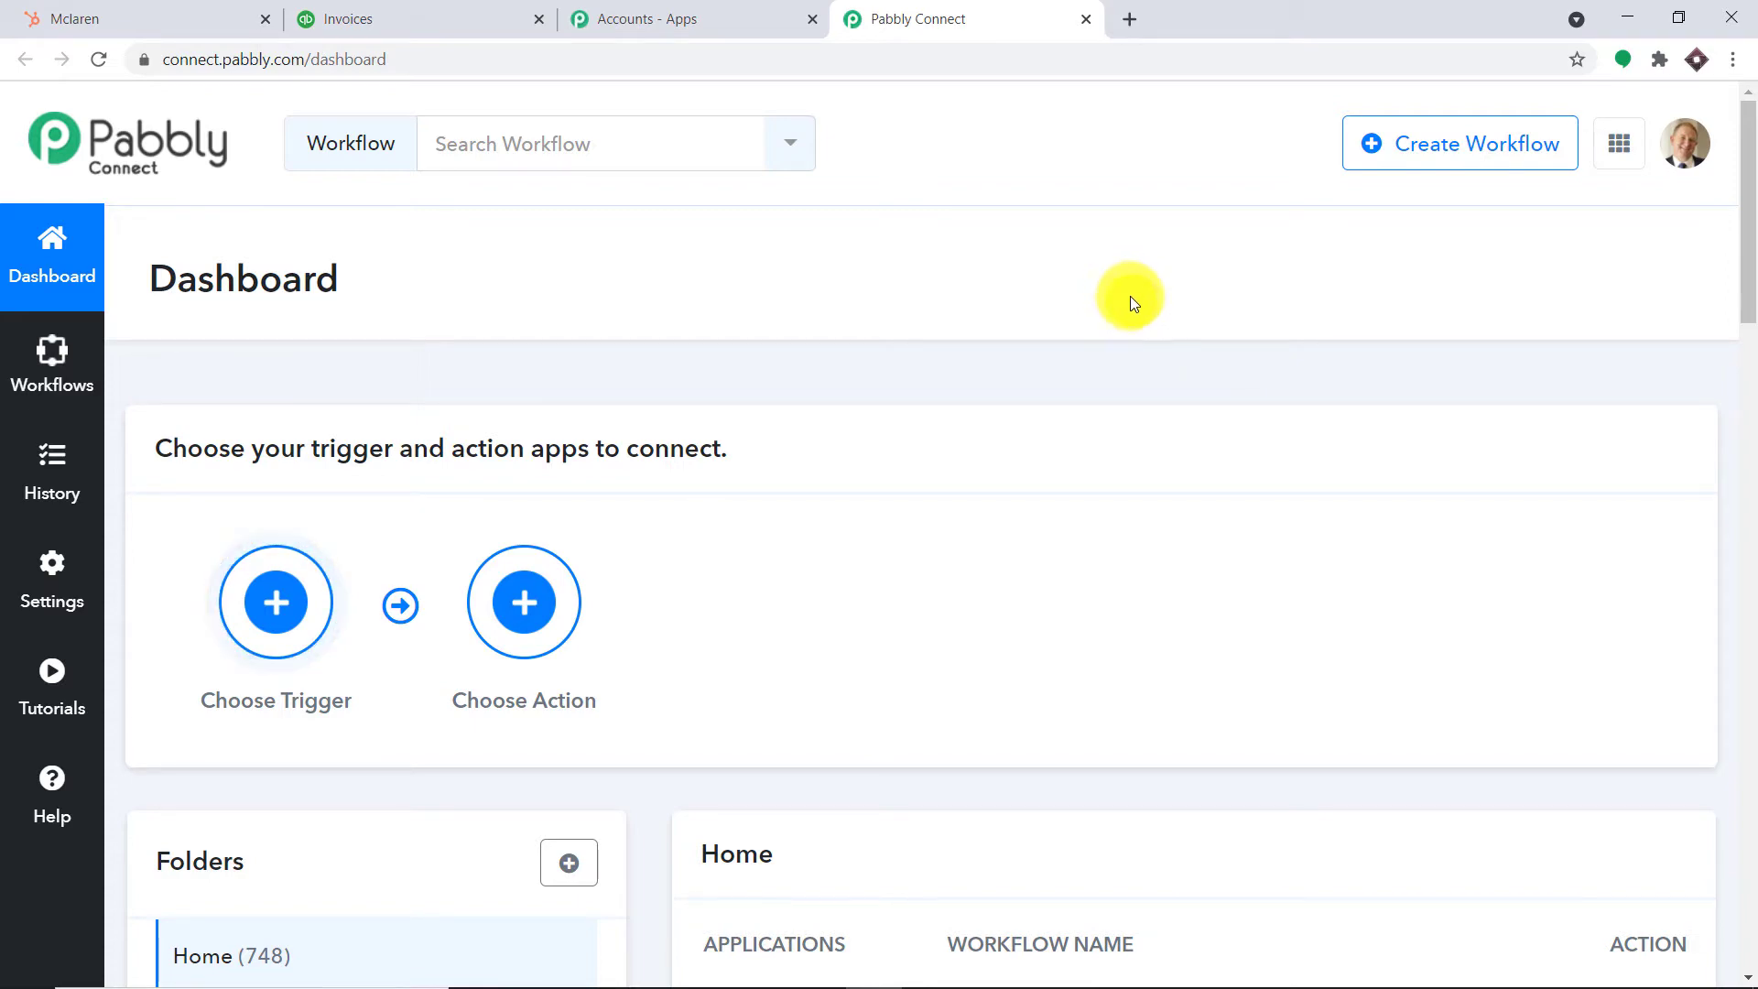
# Turn off the HubSpot Integration One workflow on the dashboard
pyautogui.scroll(-5, 1148, 331)
pyautogui.scroll(-1, 1152, 341)
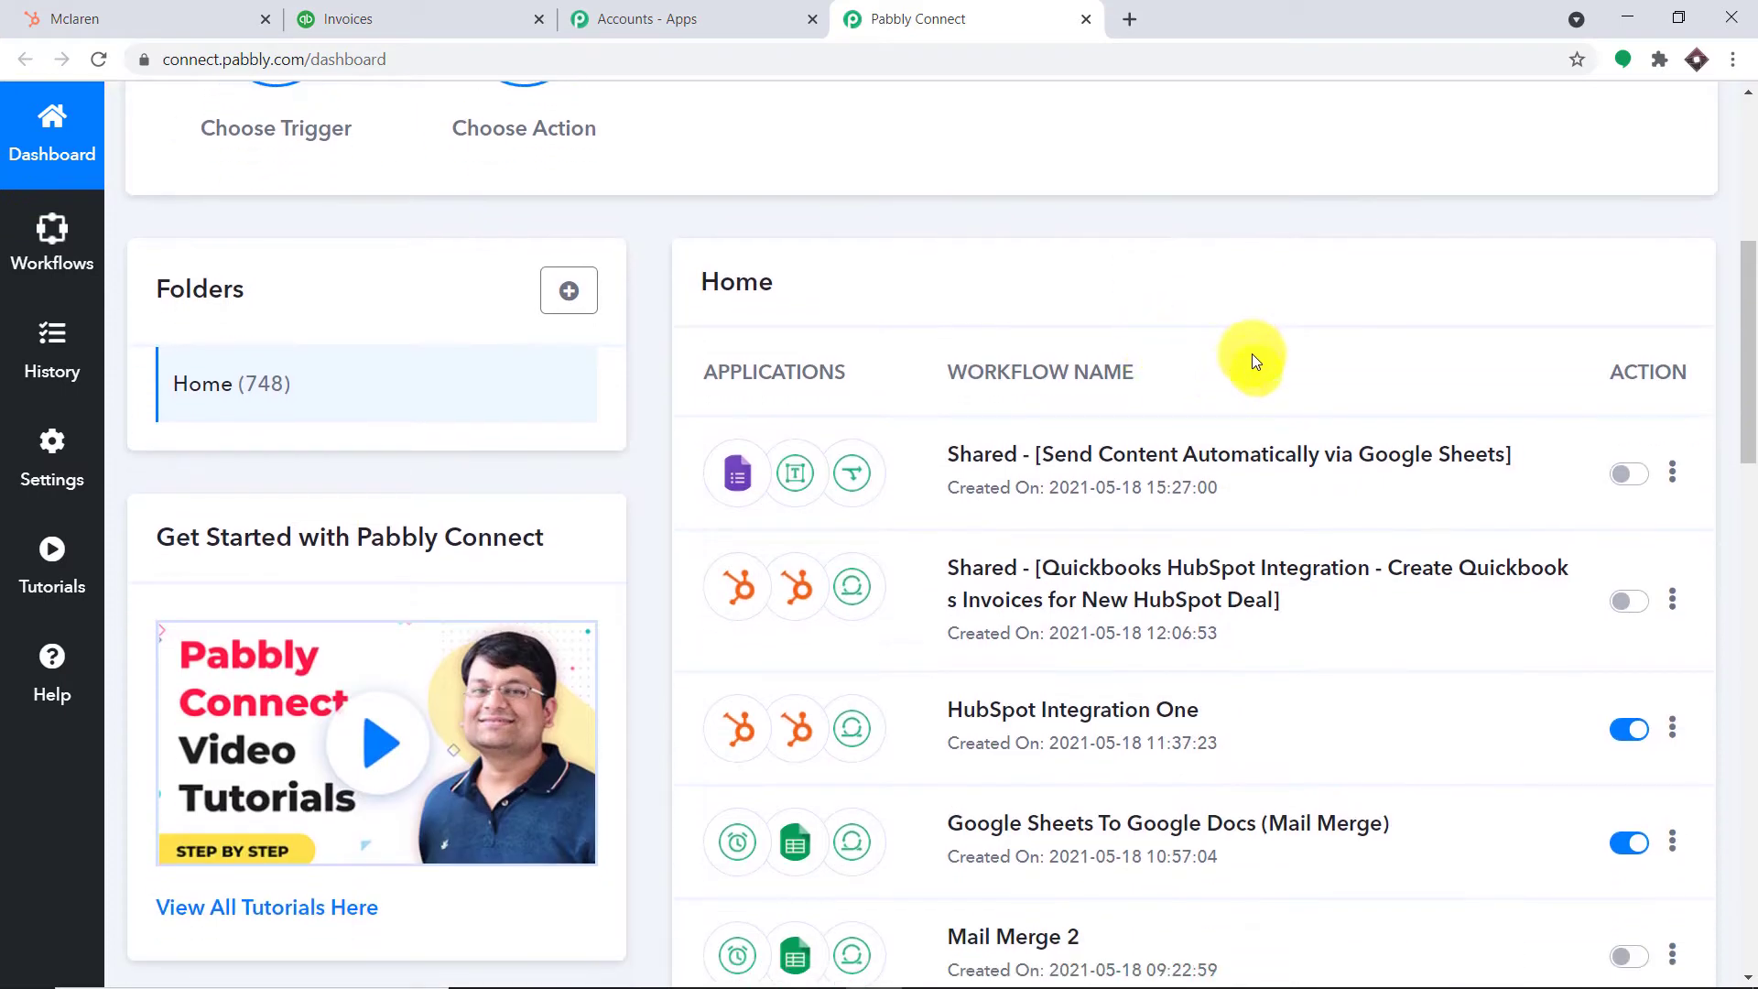
pyautogui.scroll(-1, 993, 625)
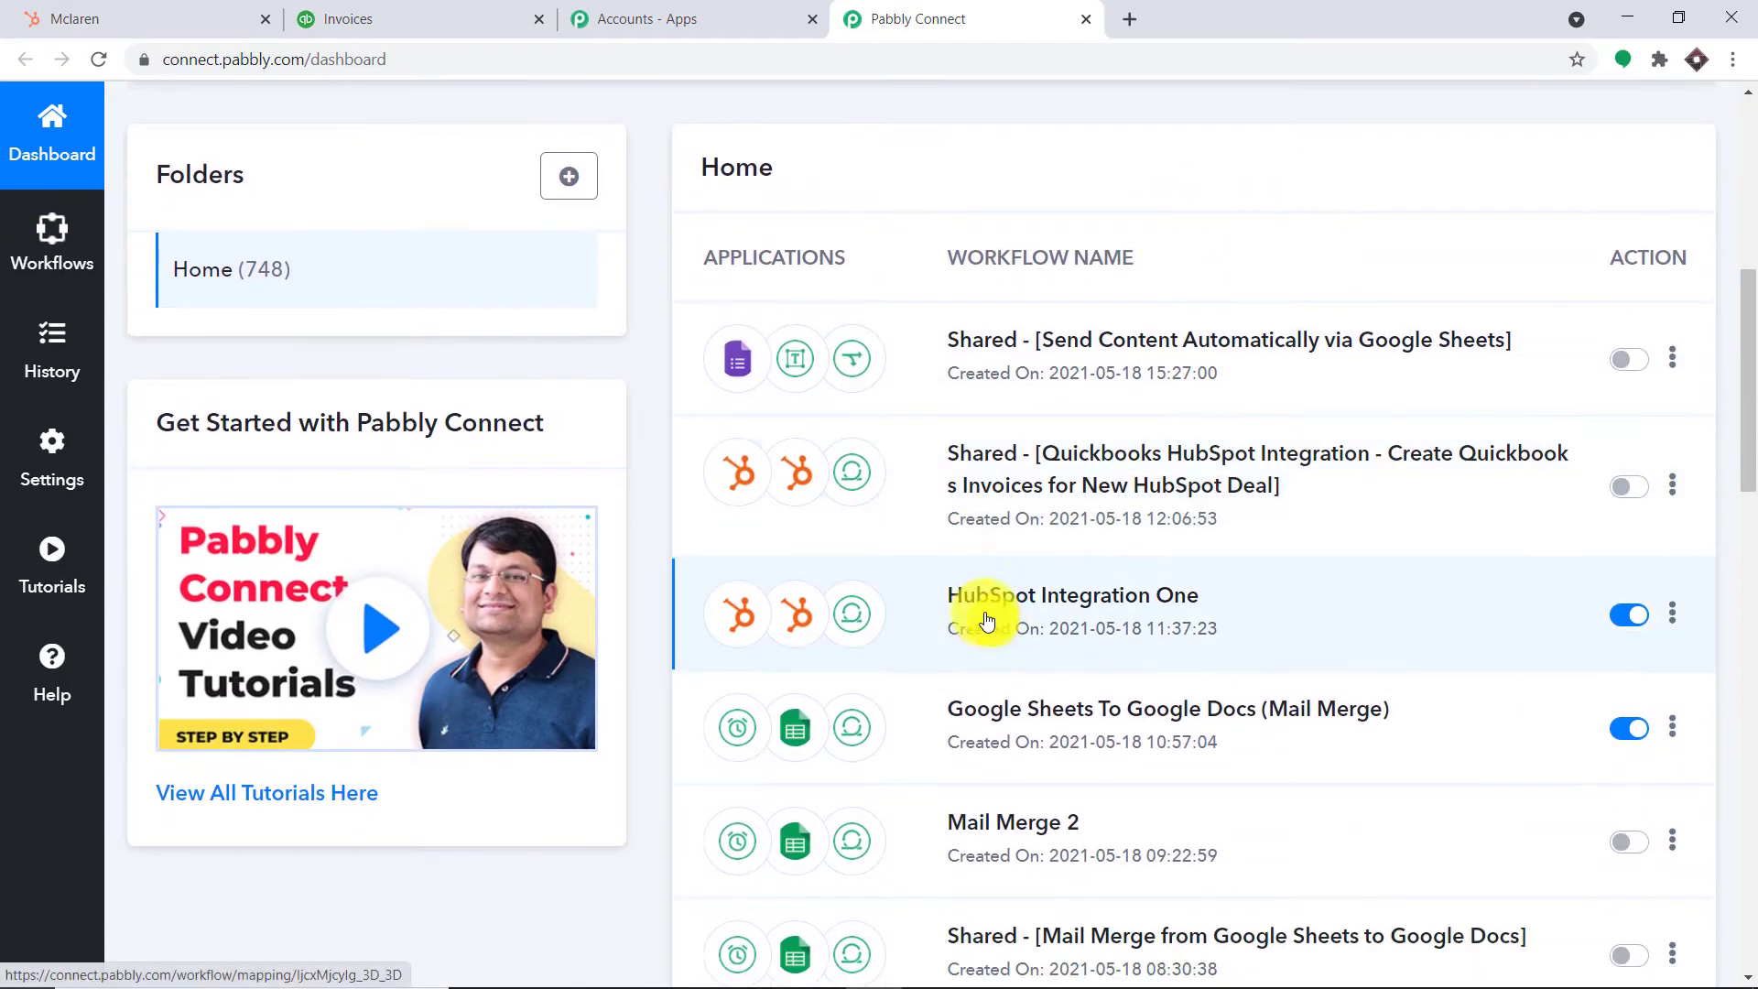
pyautogui.scroll(-1, 855, 596)
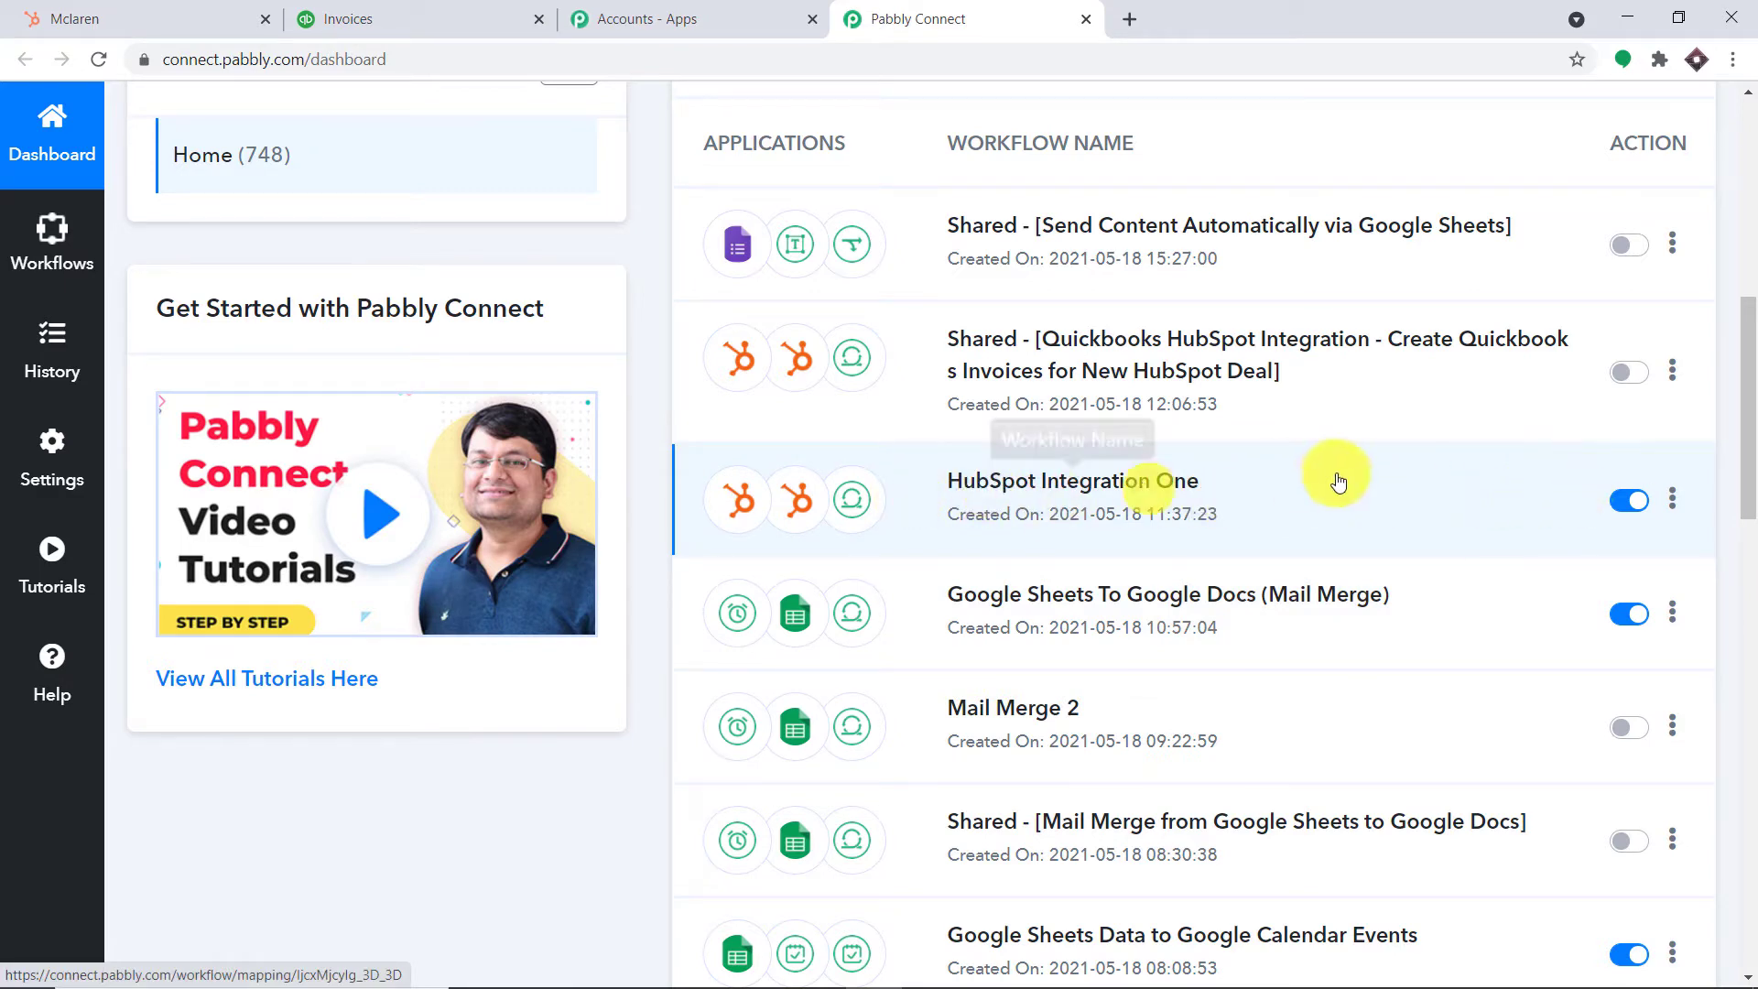
pyautogui.click(1621, 507)
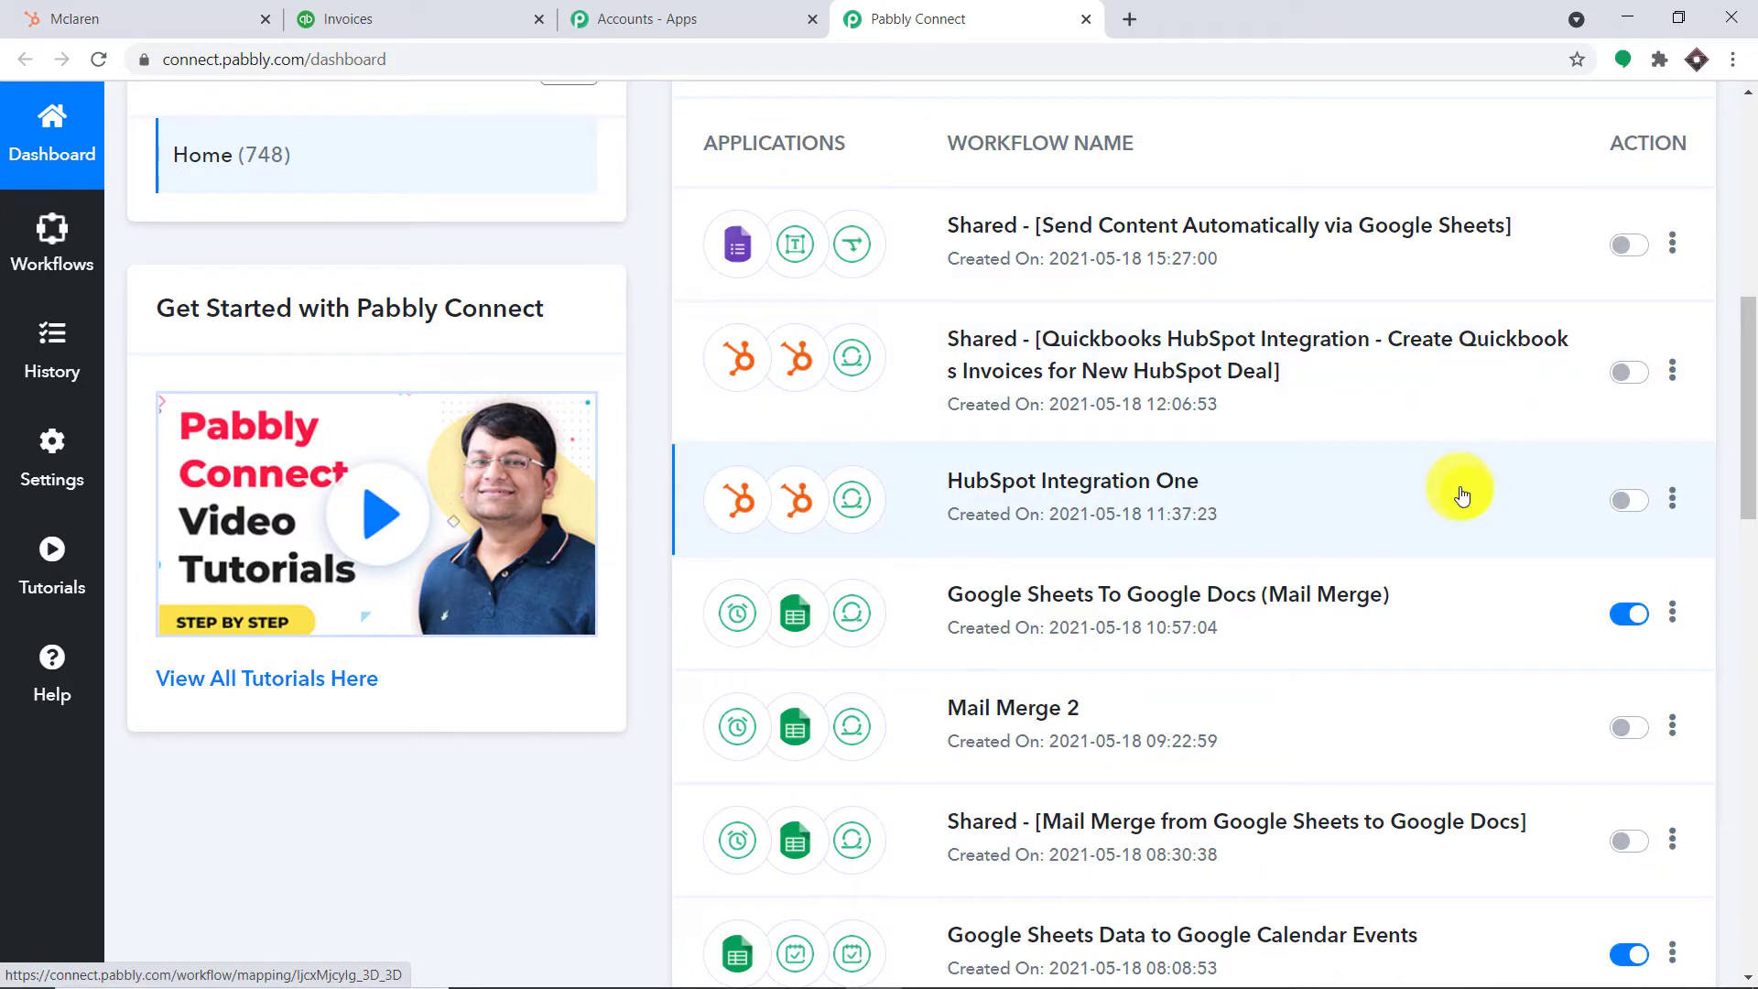
# Back at the top of the dashboard, open the Create Workflow dialog
pyautogui.scroll(9, 1461, 490)
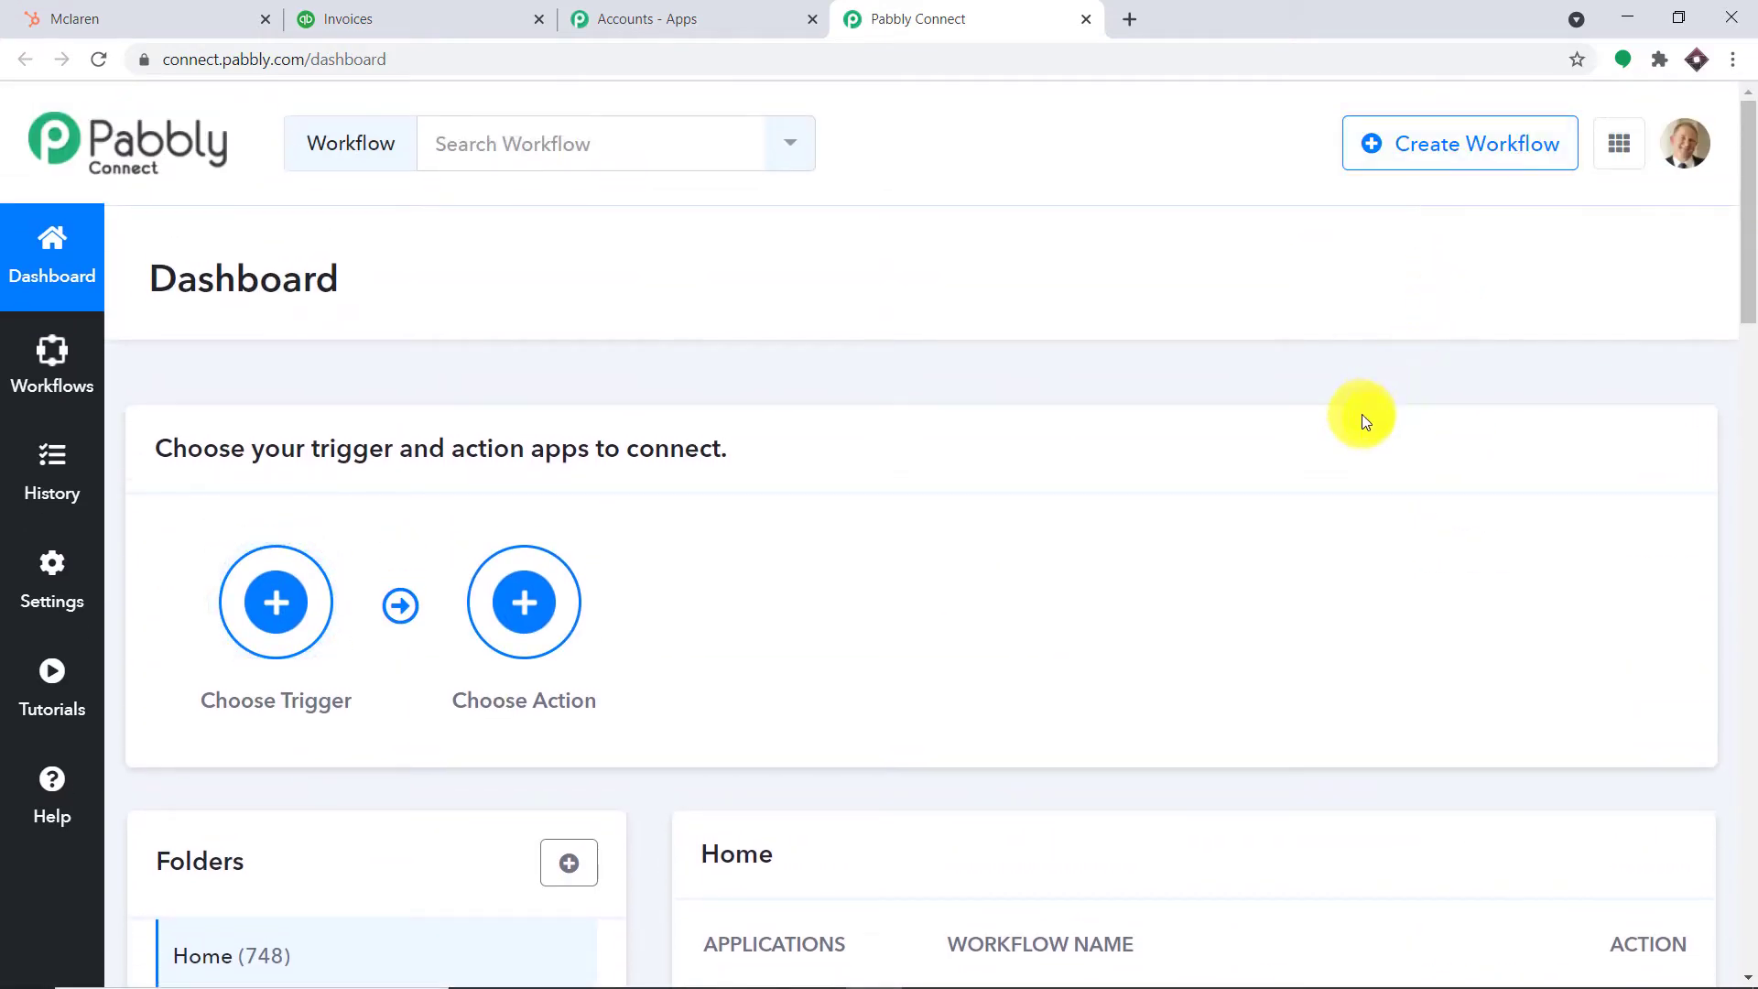
pyautogui.scroll(-5, 1360, 417)
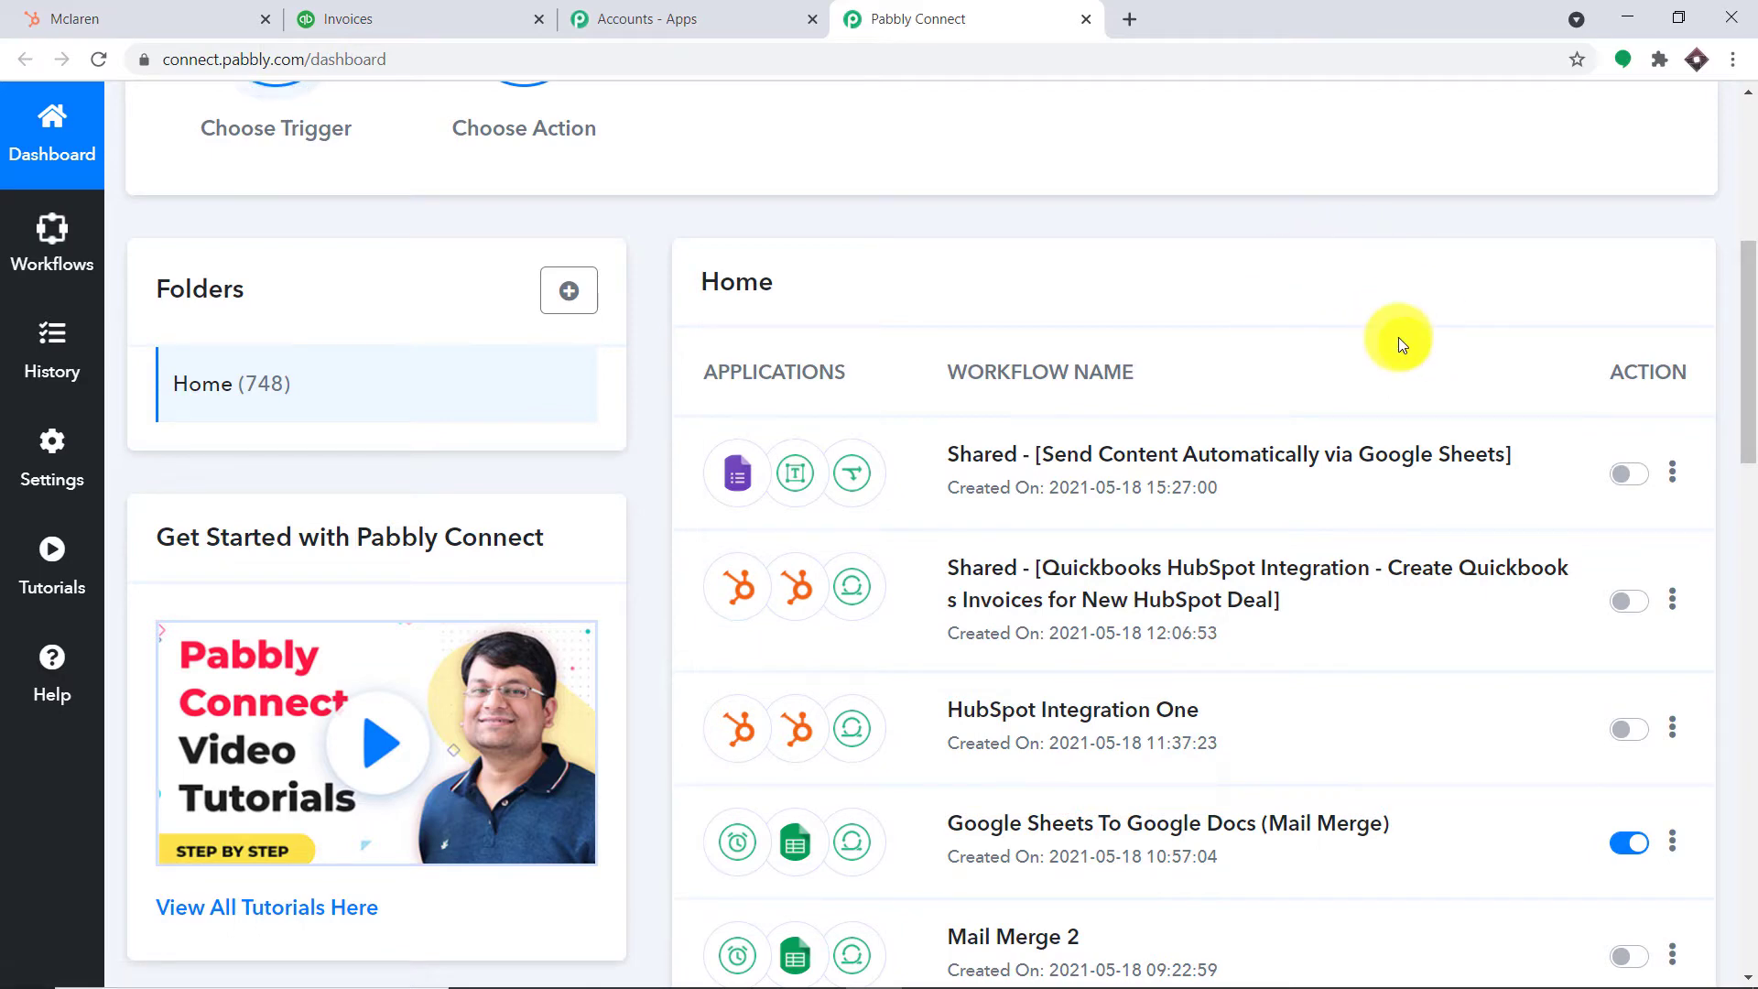
pyautogui.scroll(3, 1398, 337)
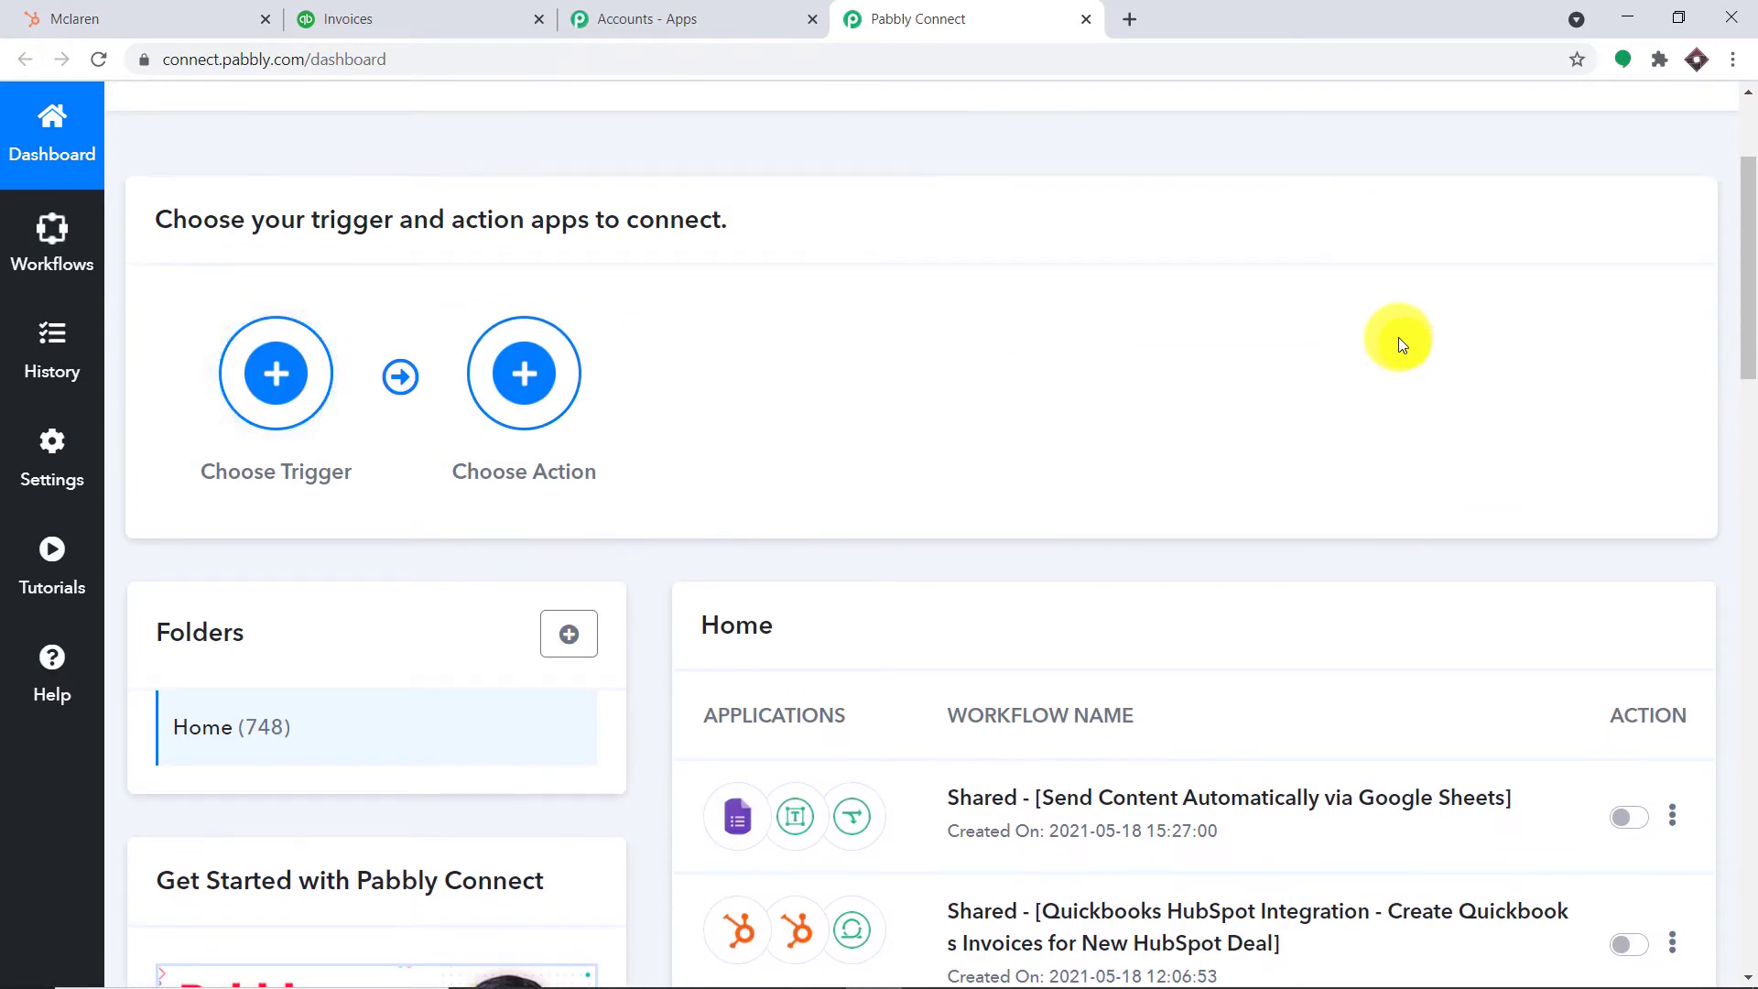
pyautogui.scroll(3, 1398, 338)
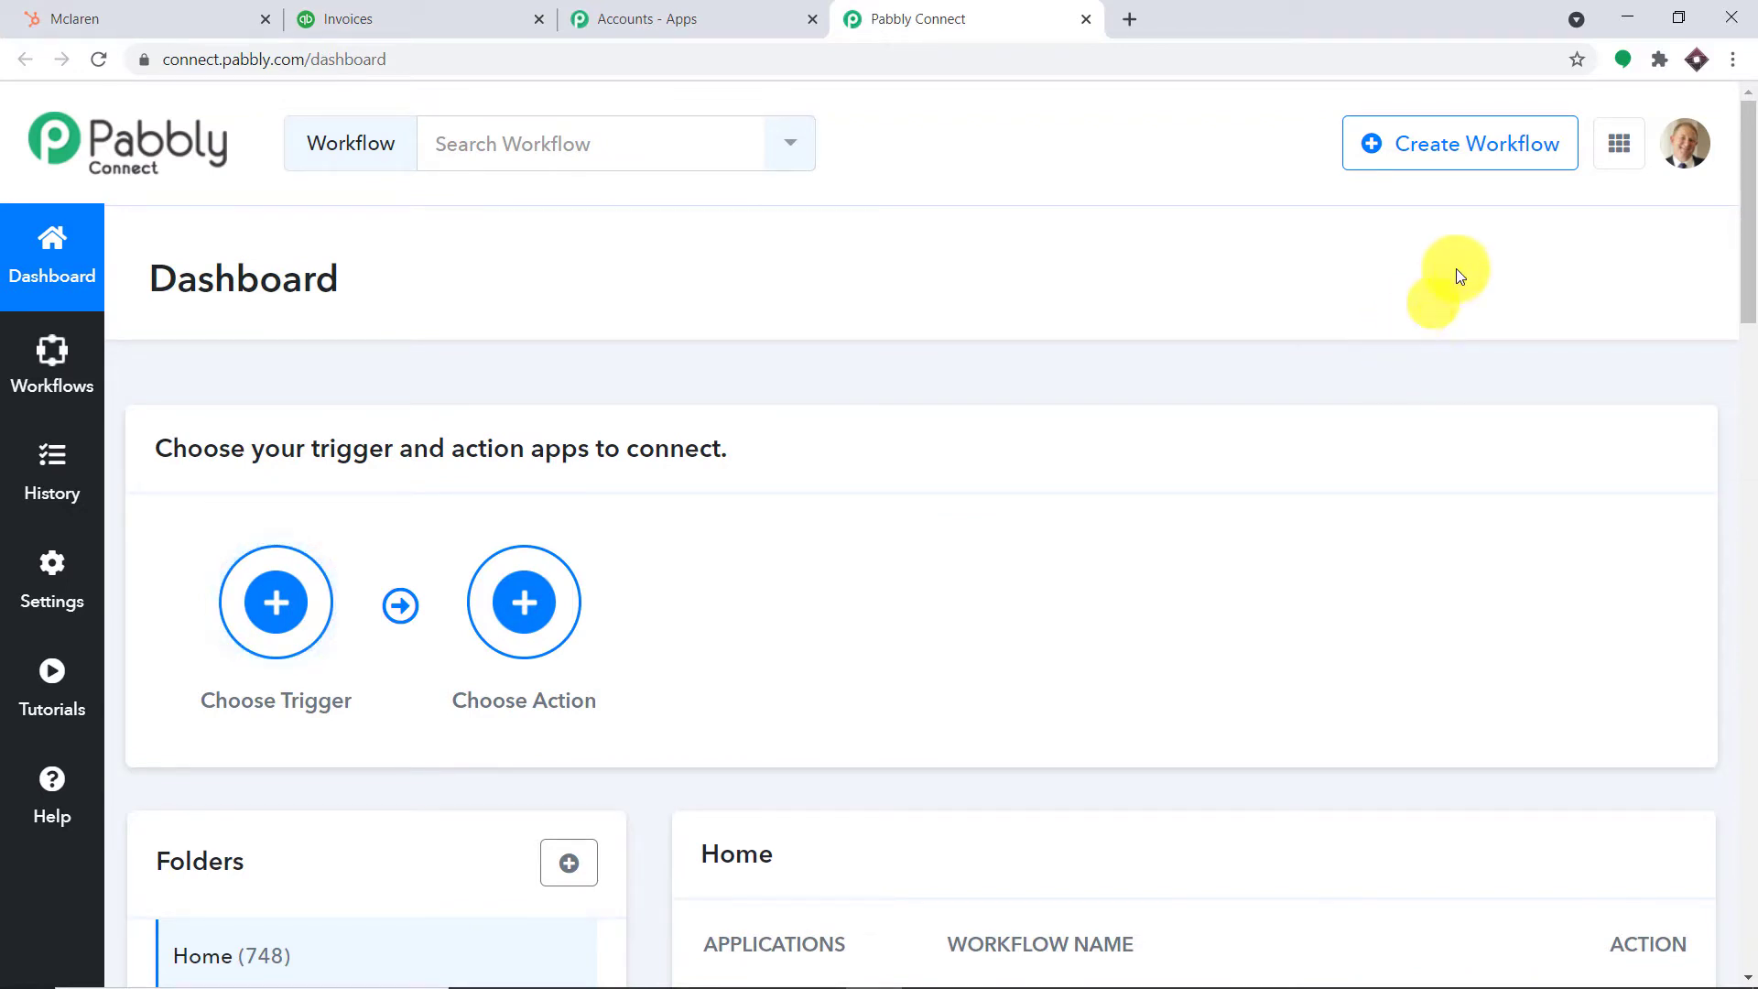
pyautogui.click(1445, 167)
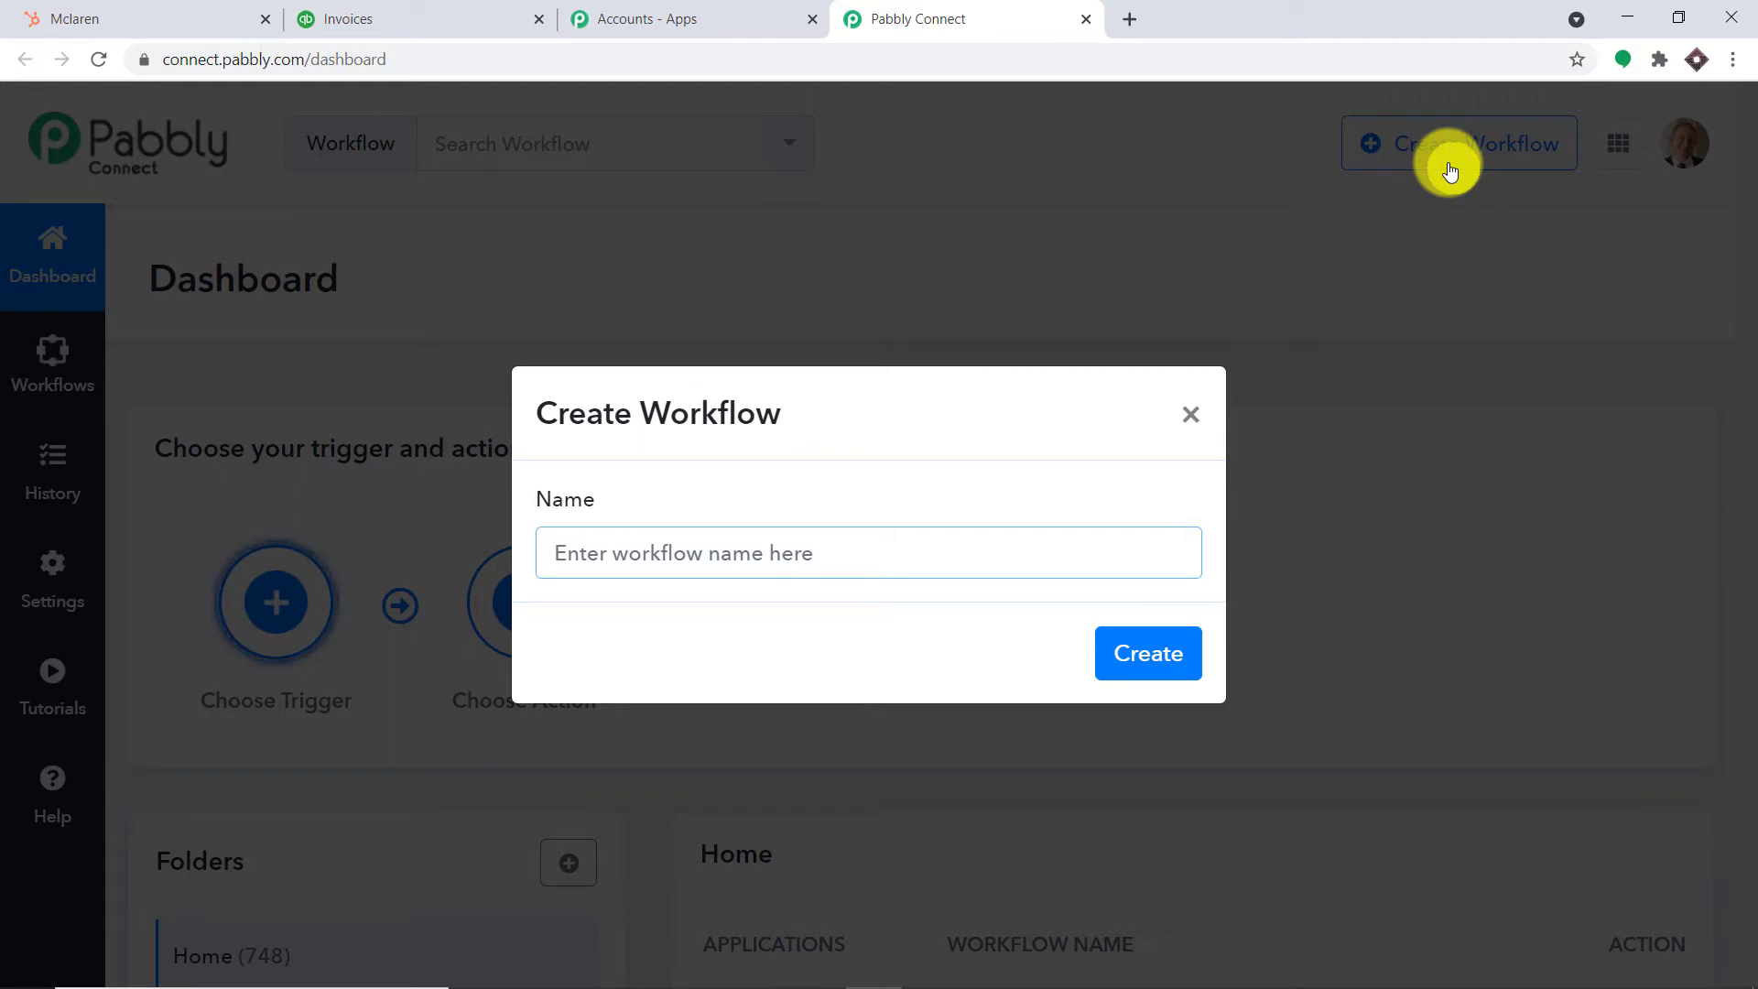
# Enter 'HubSpot To QuickBooks' as the workflow name and create it
pyautogui.write('HubSpot To ')
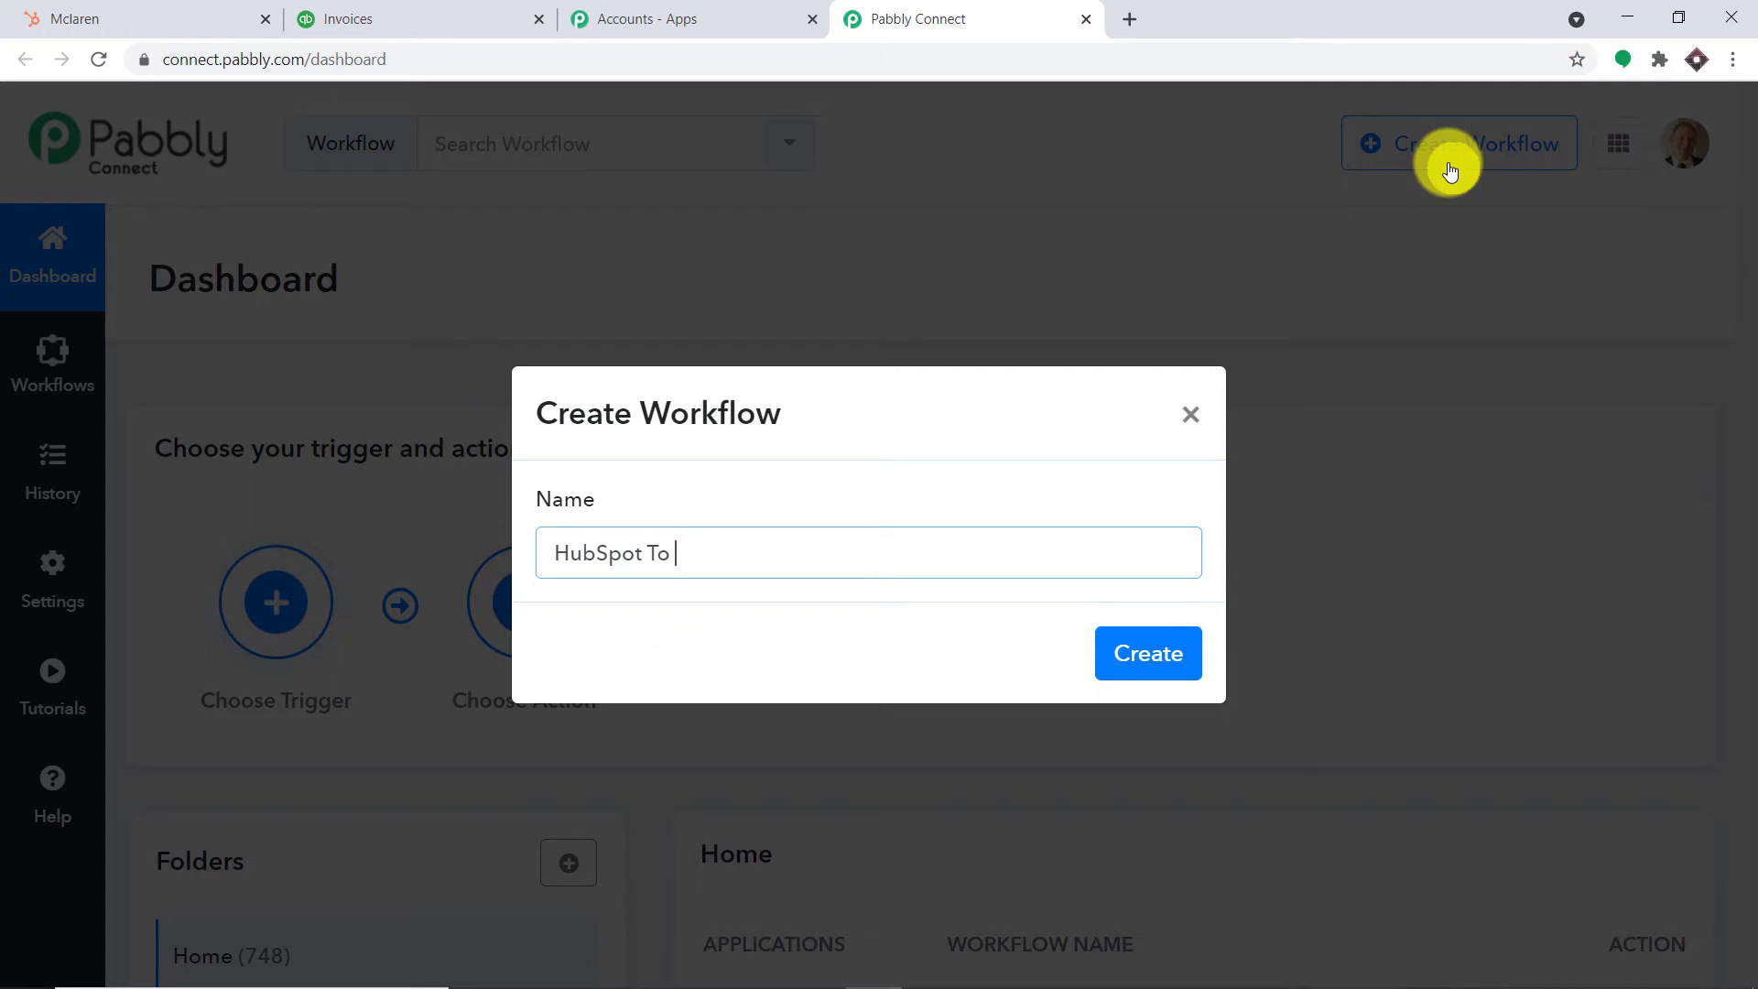
pyautogui.write('Qui')
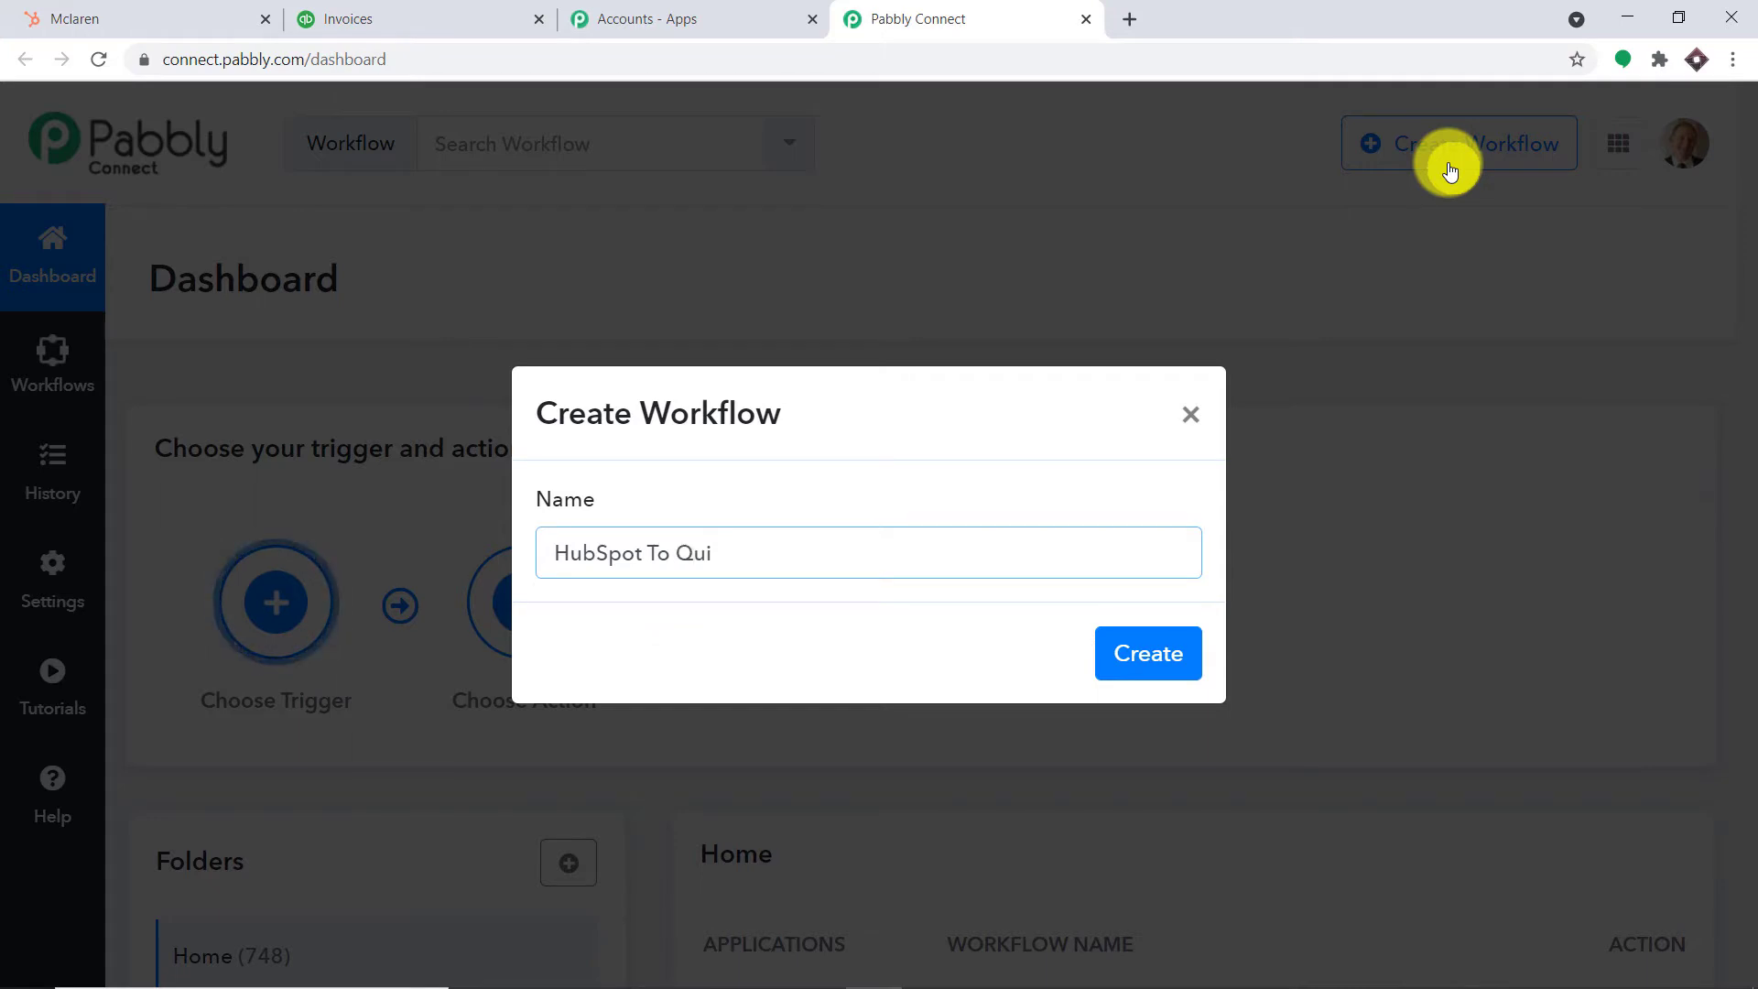
pyautogui.write('ckBooks')
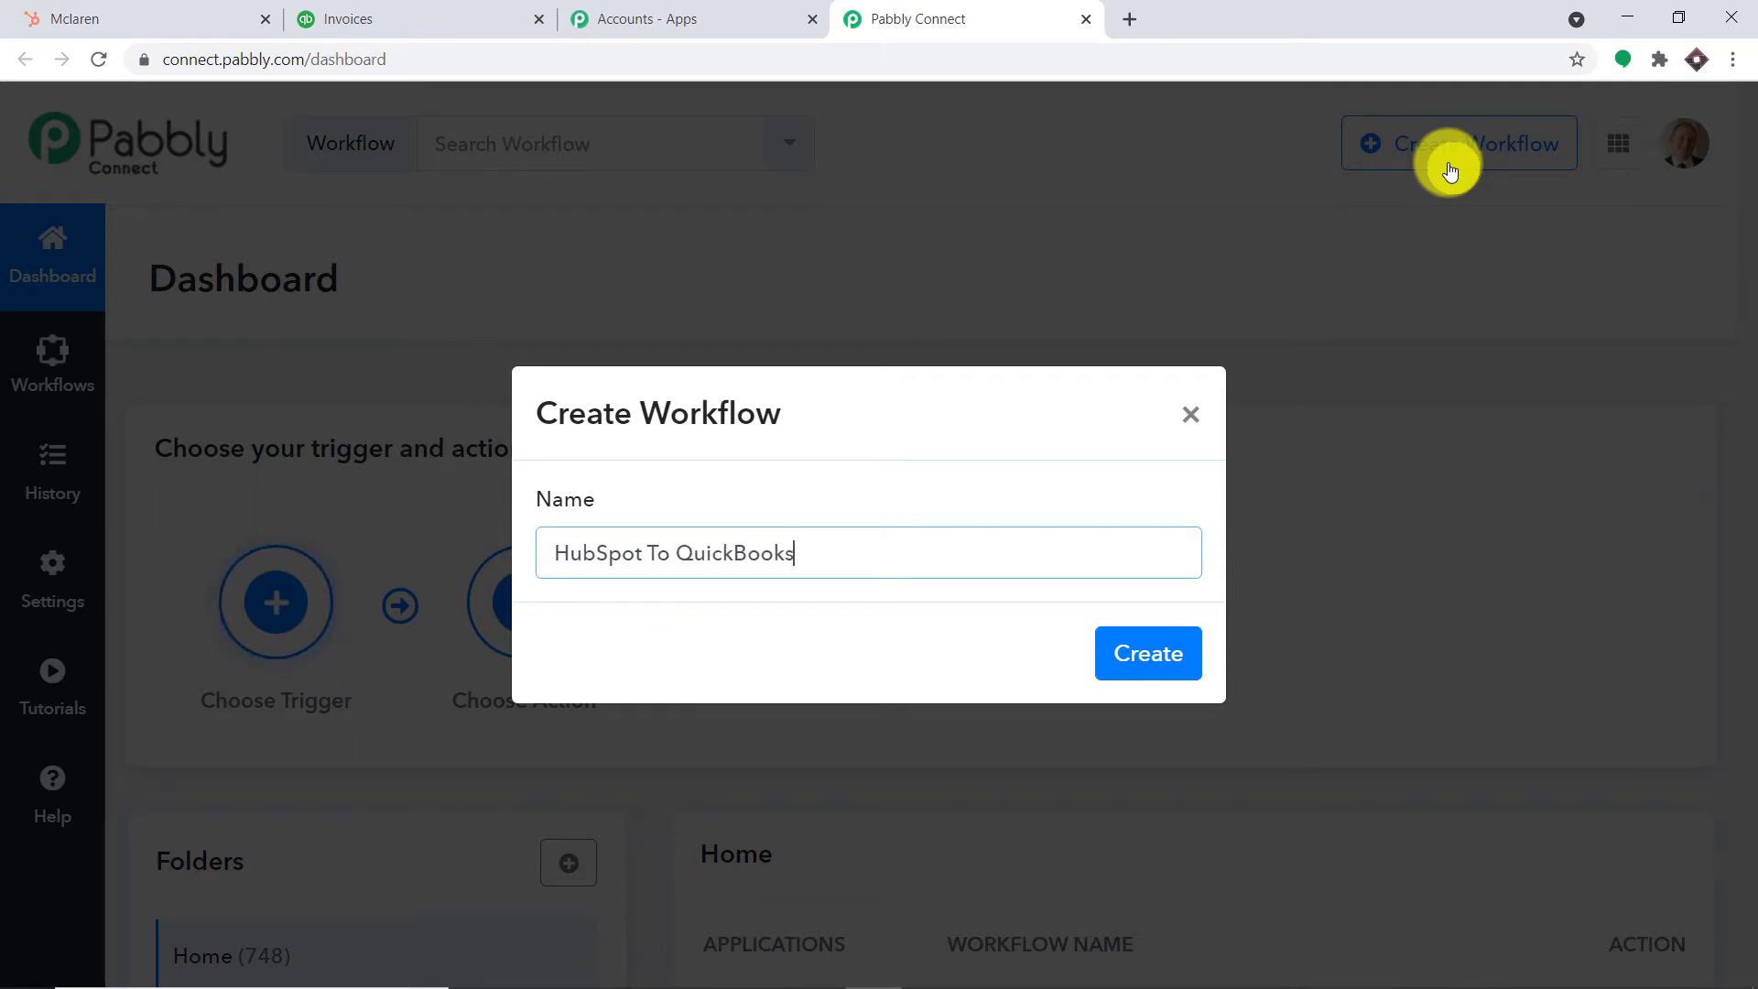
pyautogui.click(1183, 656)
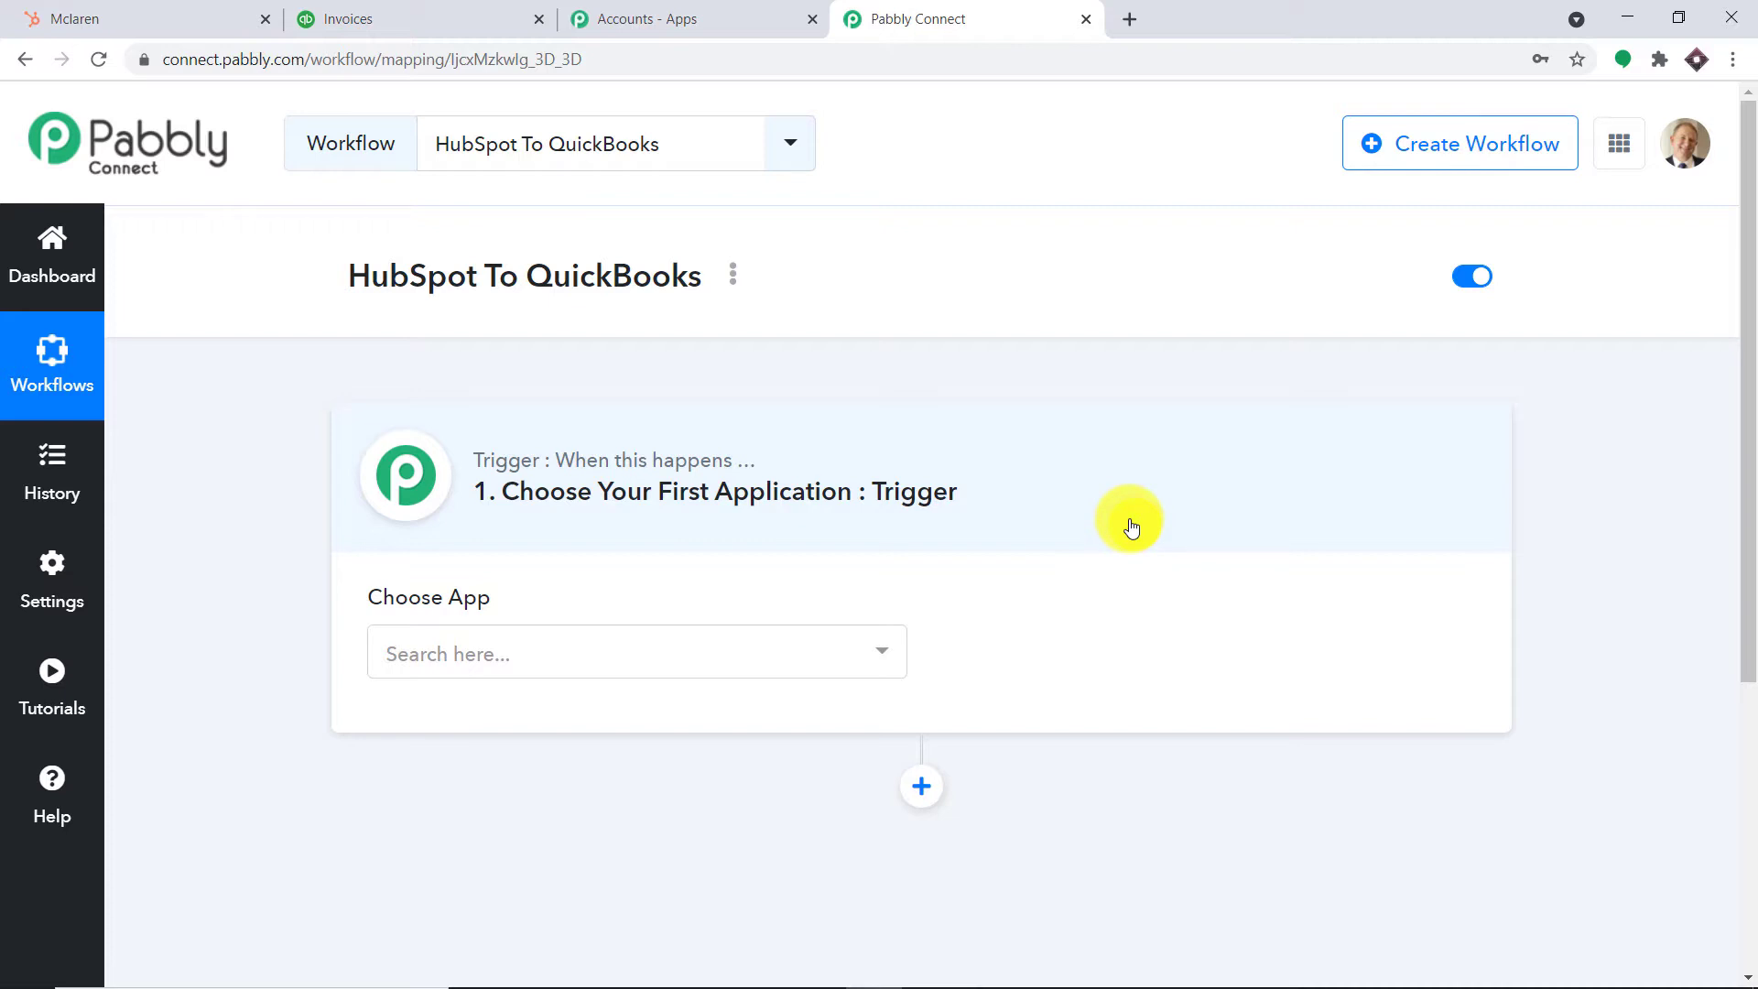
# Search 'hubs' and select HubSpot CRM as the trigger app
pyautogui.click(656, 664)
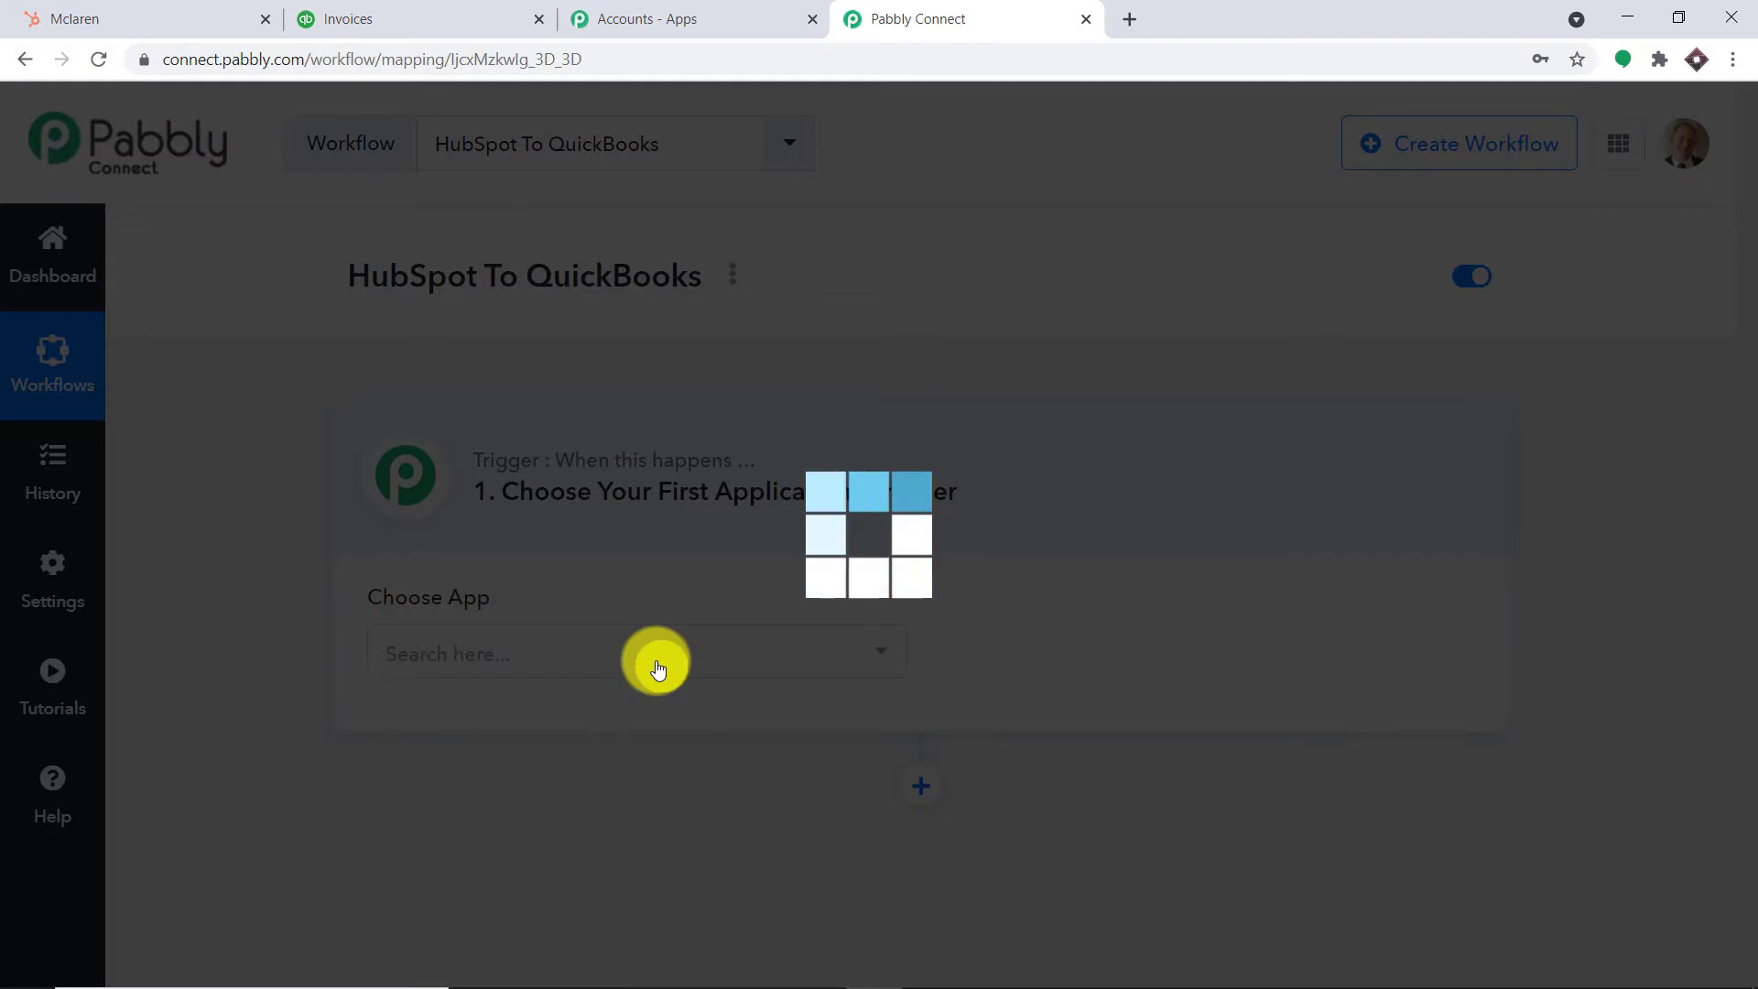
pyautogui.write('hub')
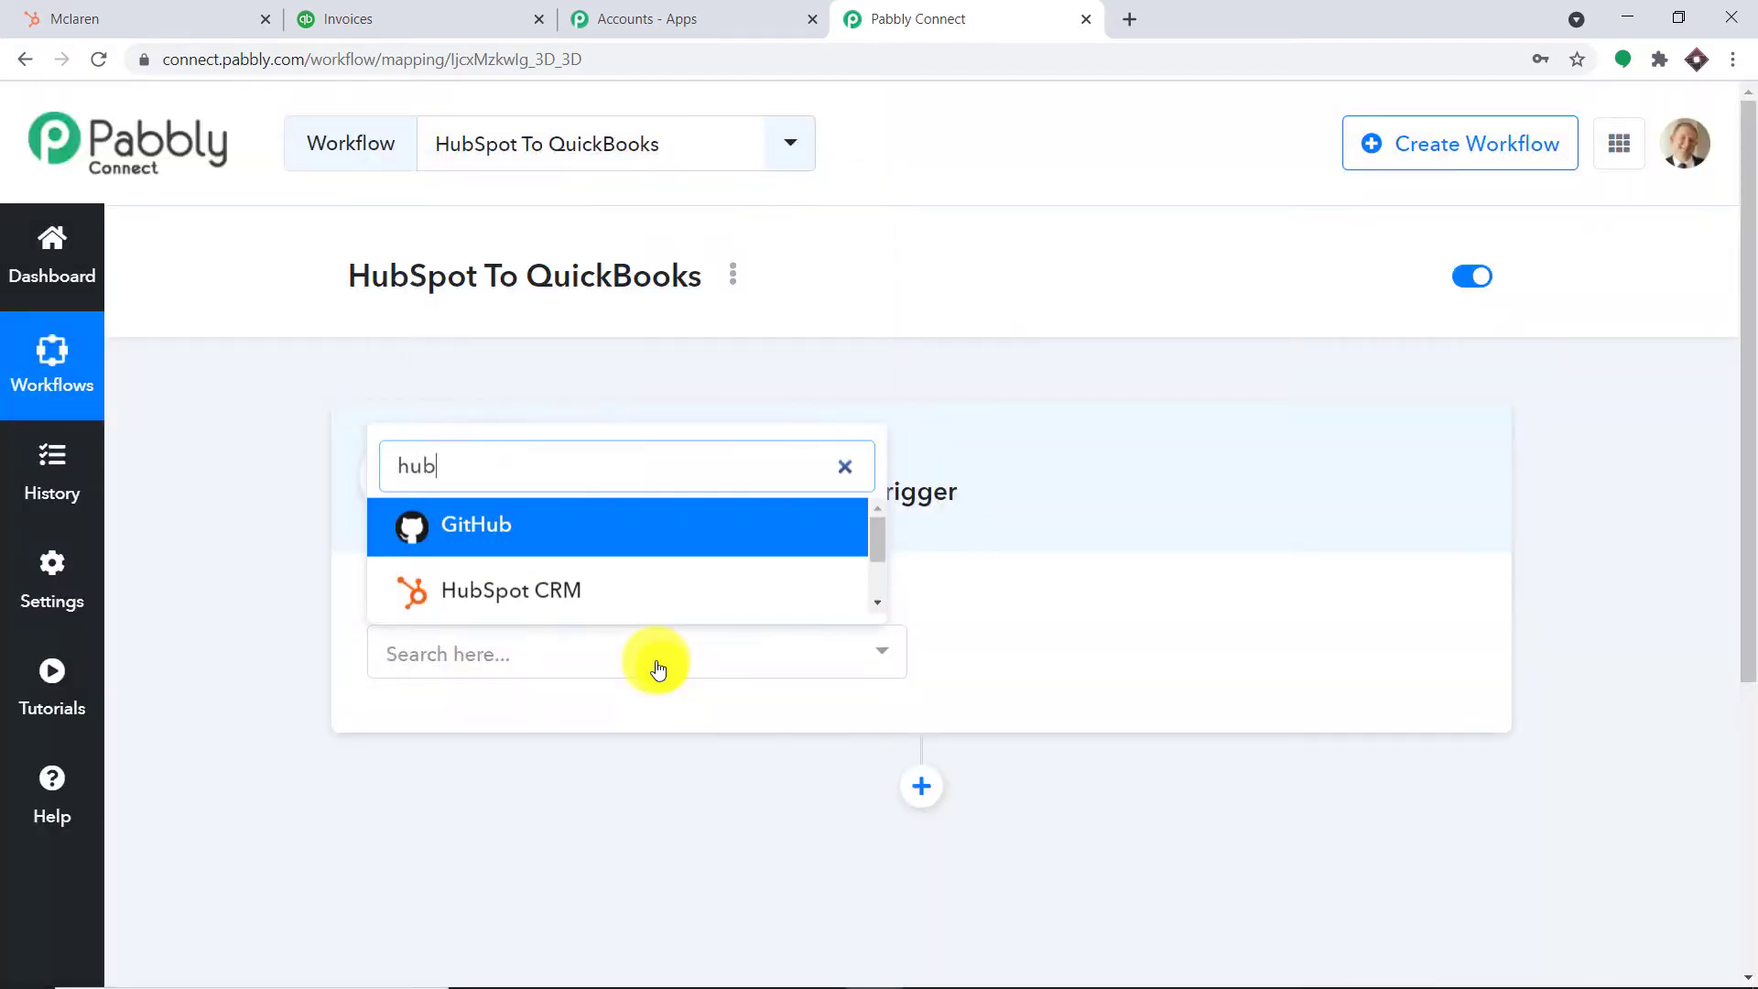
pyautogui.write('s')
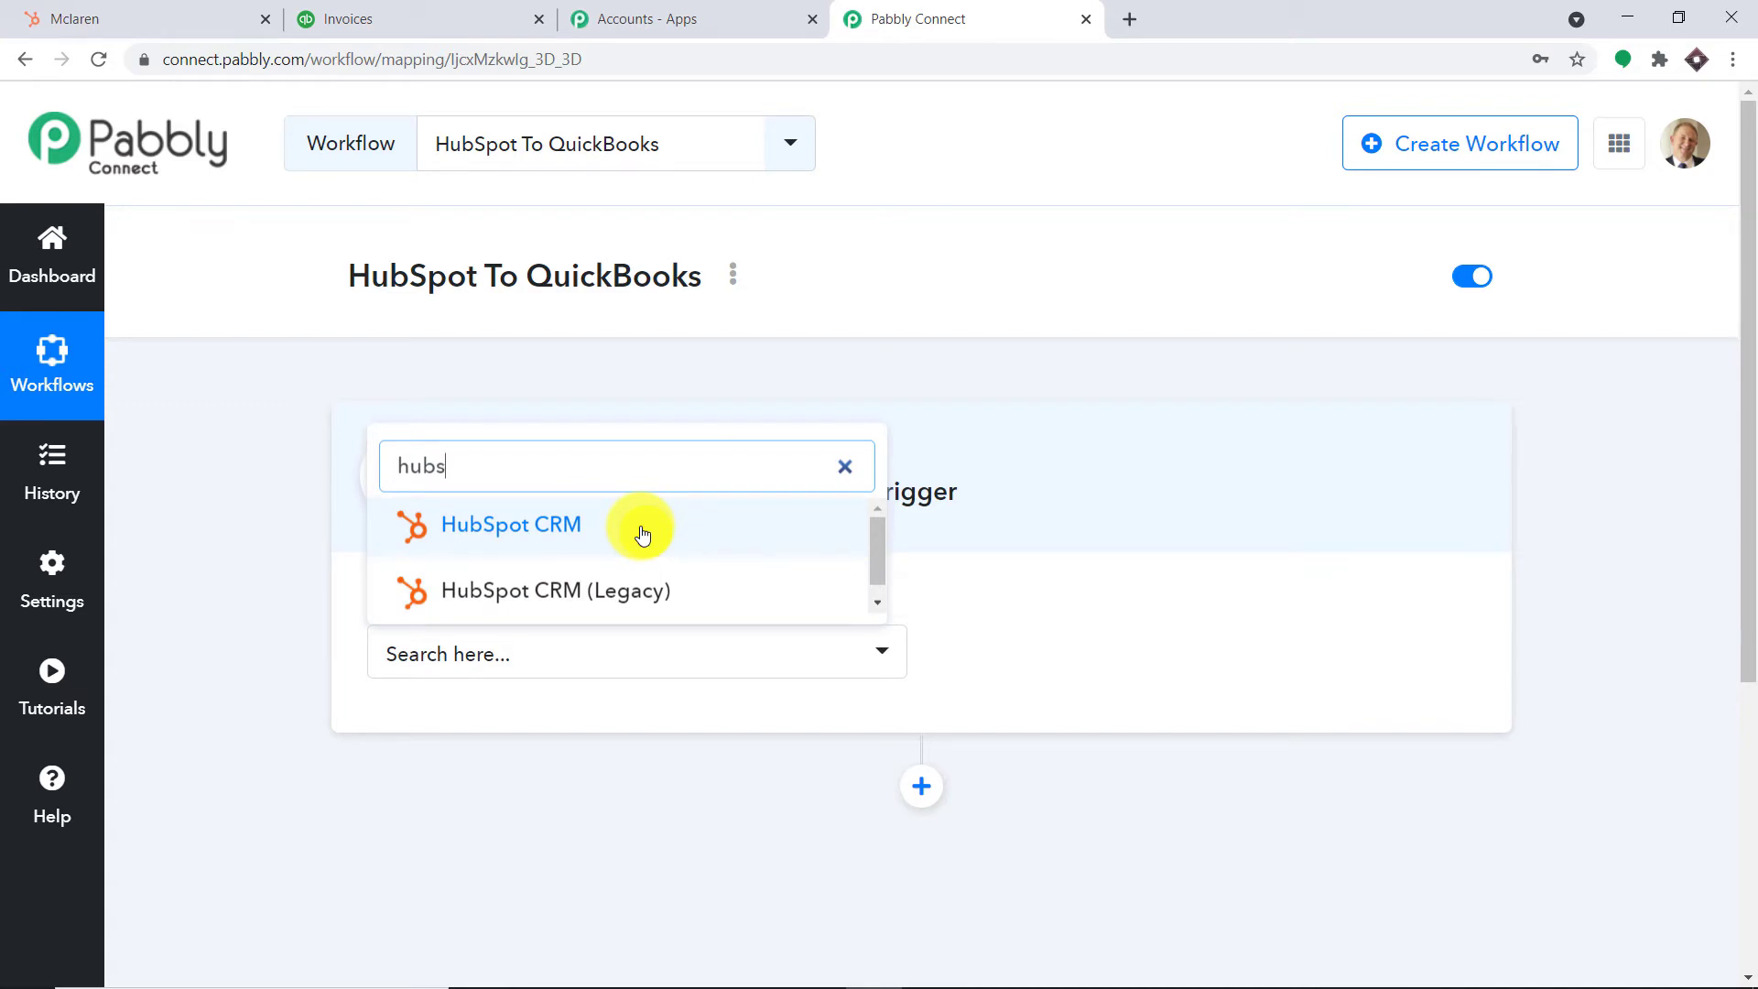
pyautogui.click(641, 535)
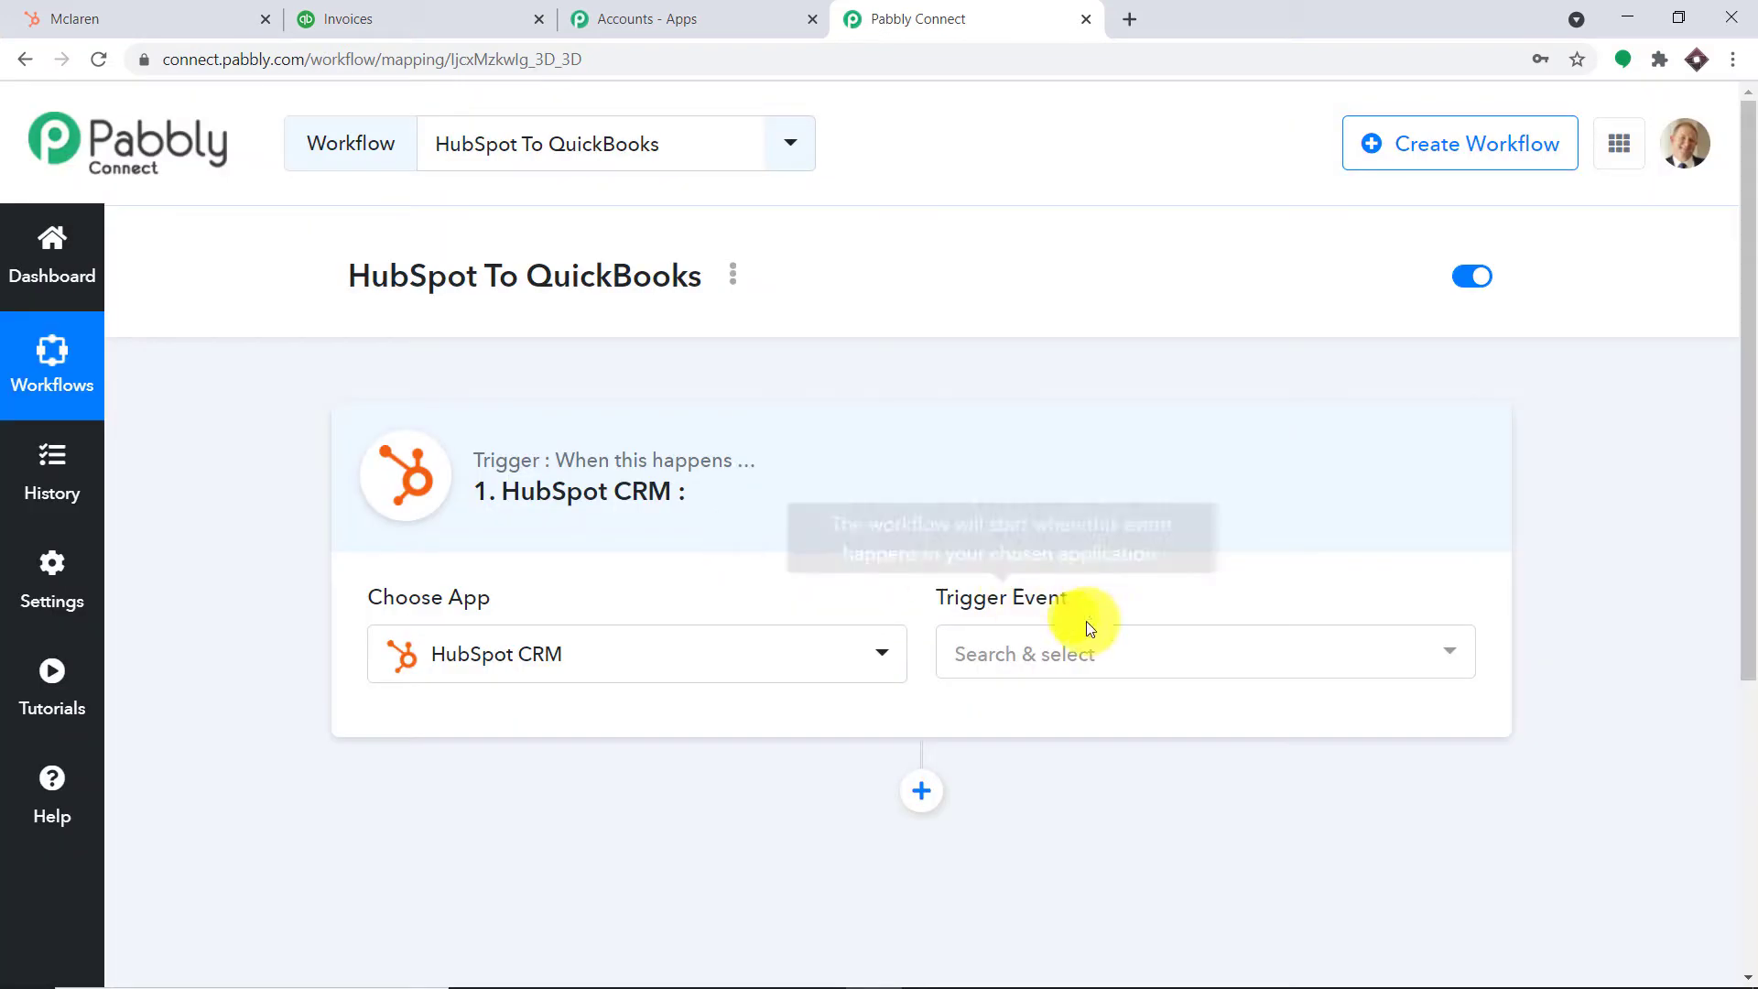
# Set the HubSpot CRM trigger event to New Deal Added
pyautogui.click(1120, 663)
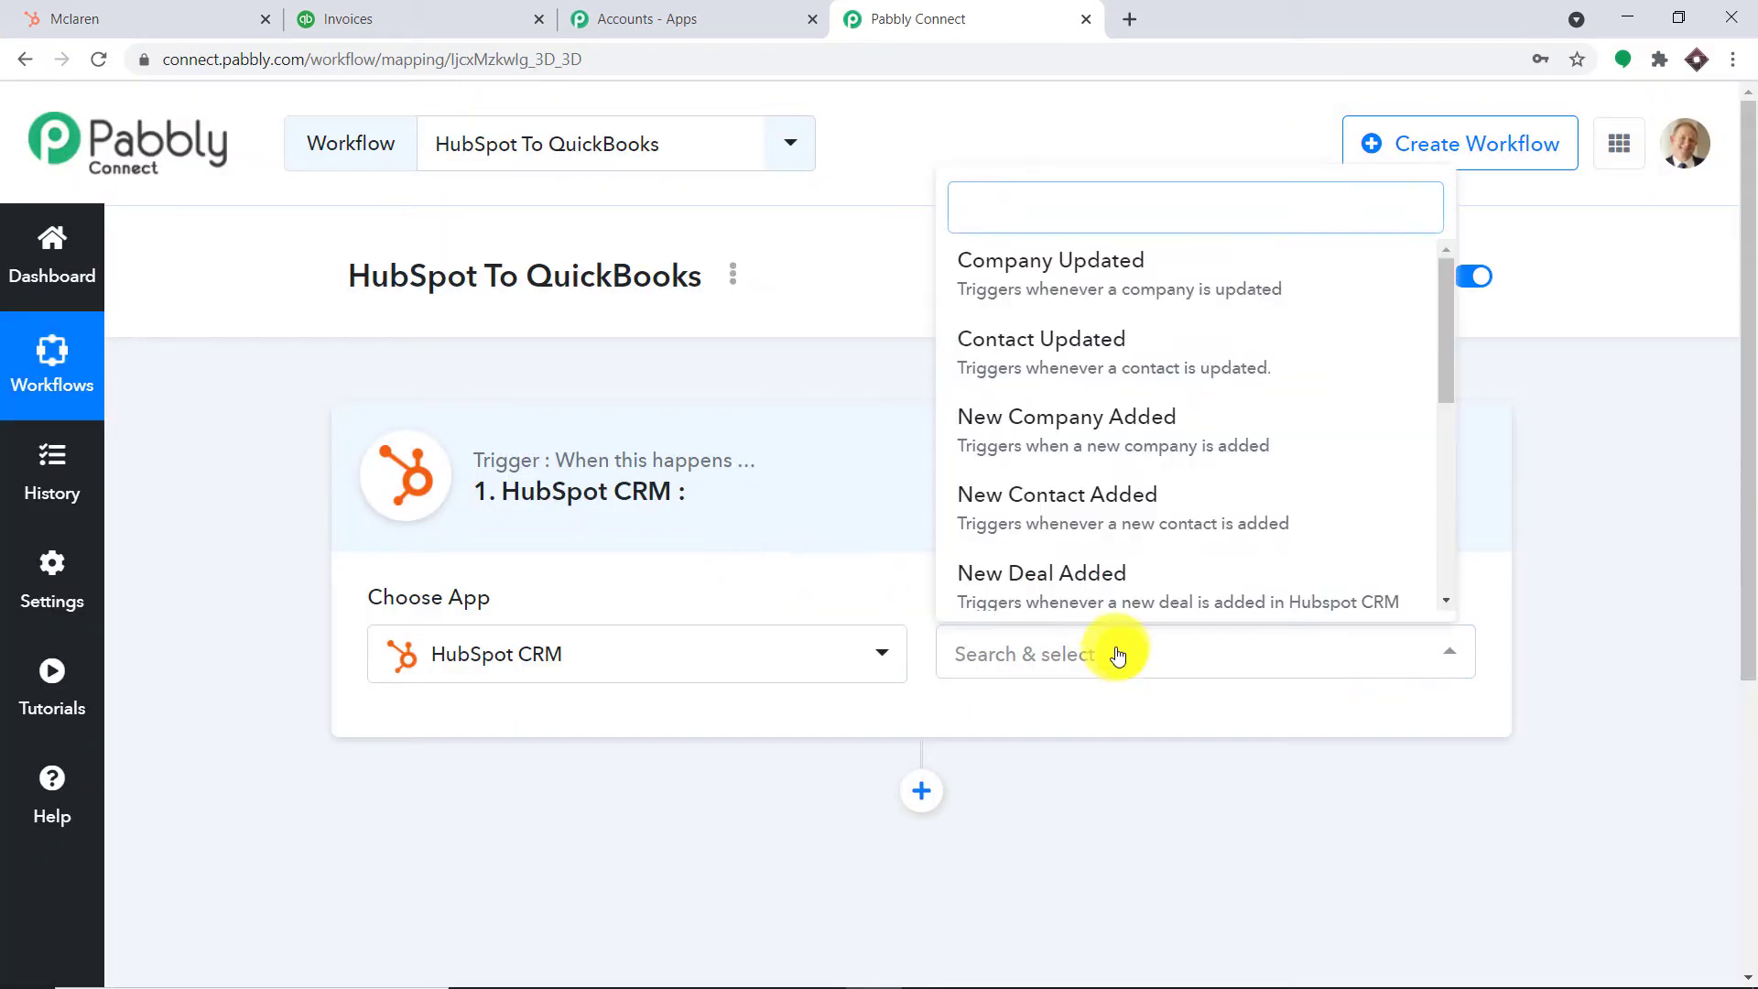
pyautogui.scroll(-3, 1375, 450)
pyautogui.scroll(-5, 1357, 463)
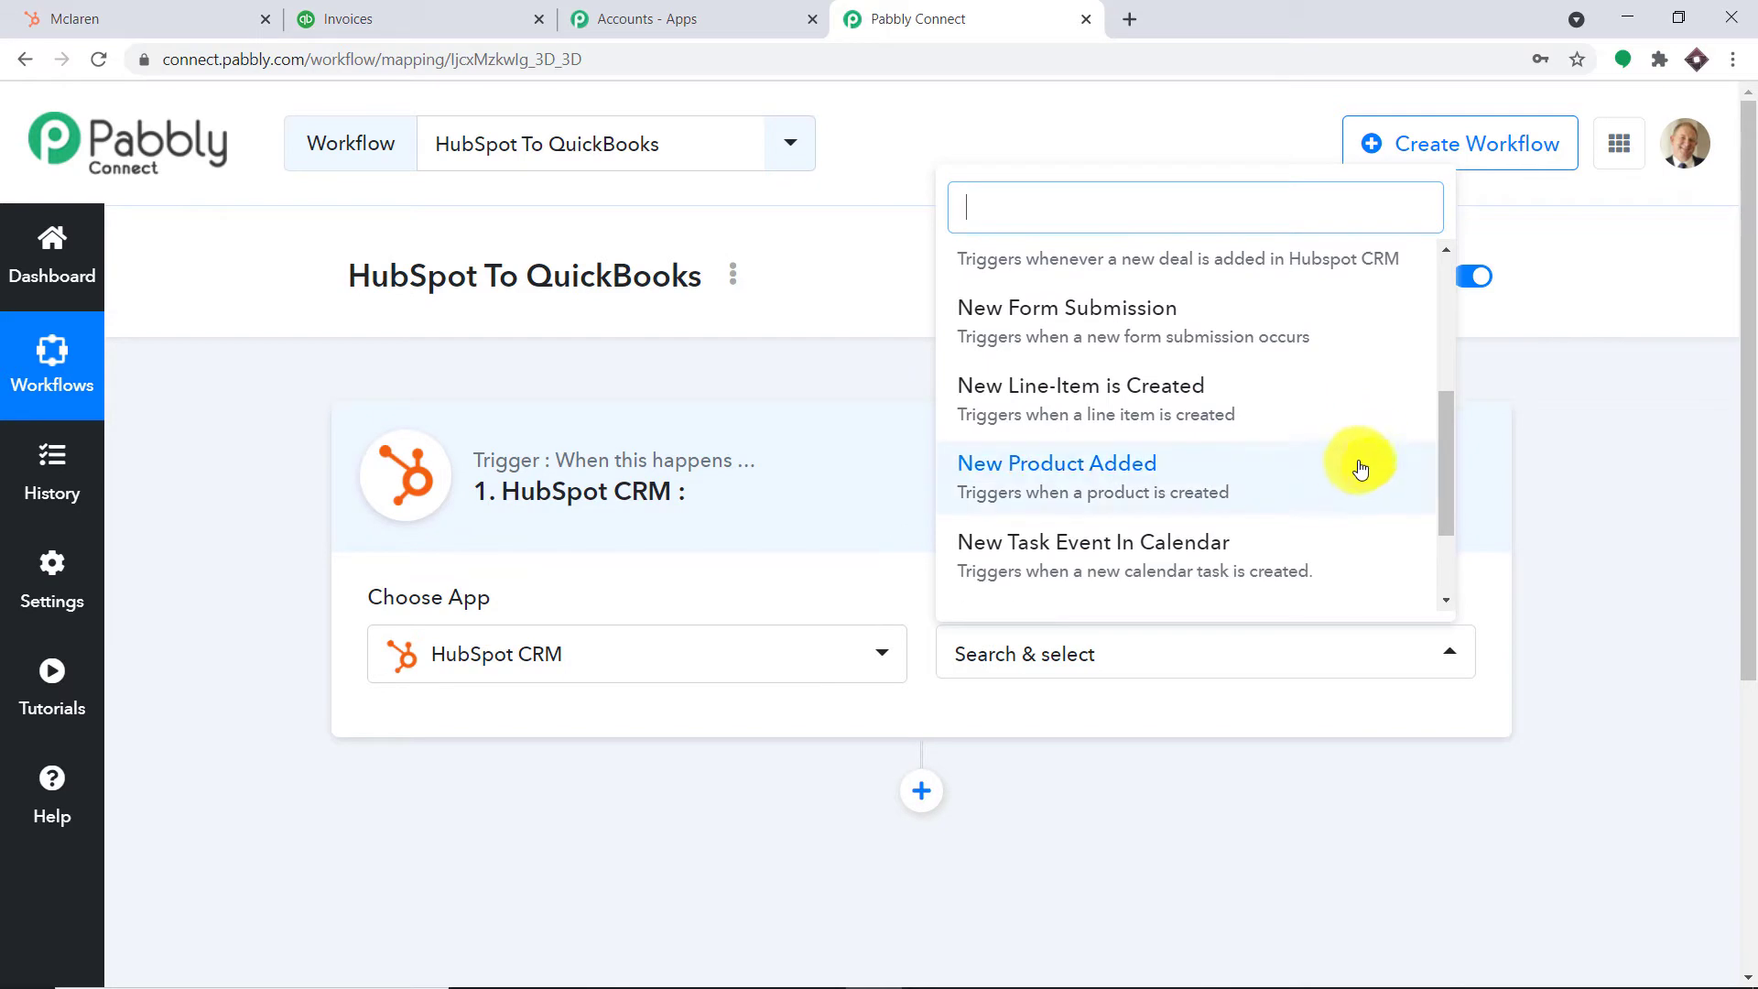
pyautogui.scroll(5, 1279, 420)
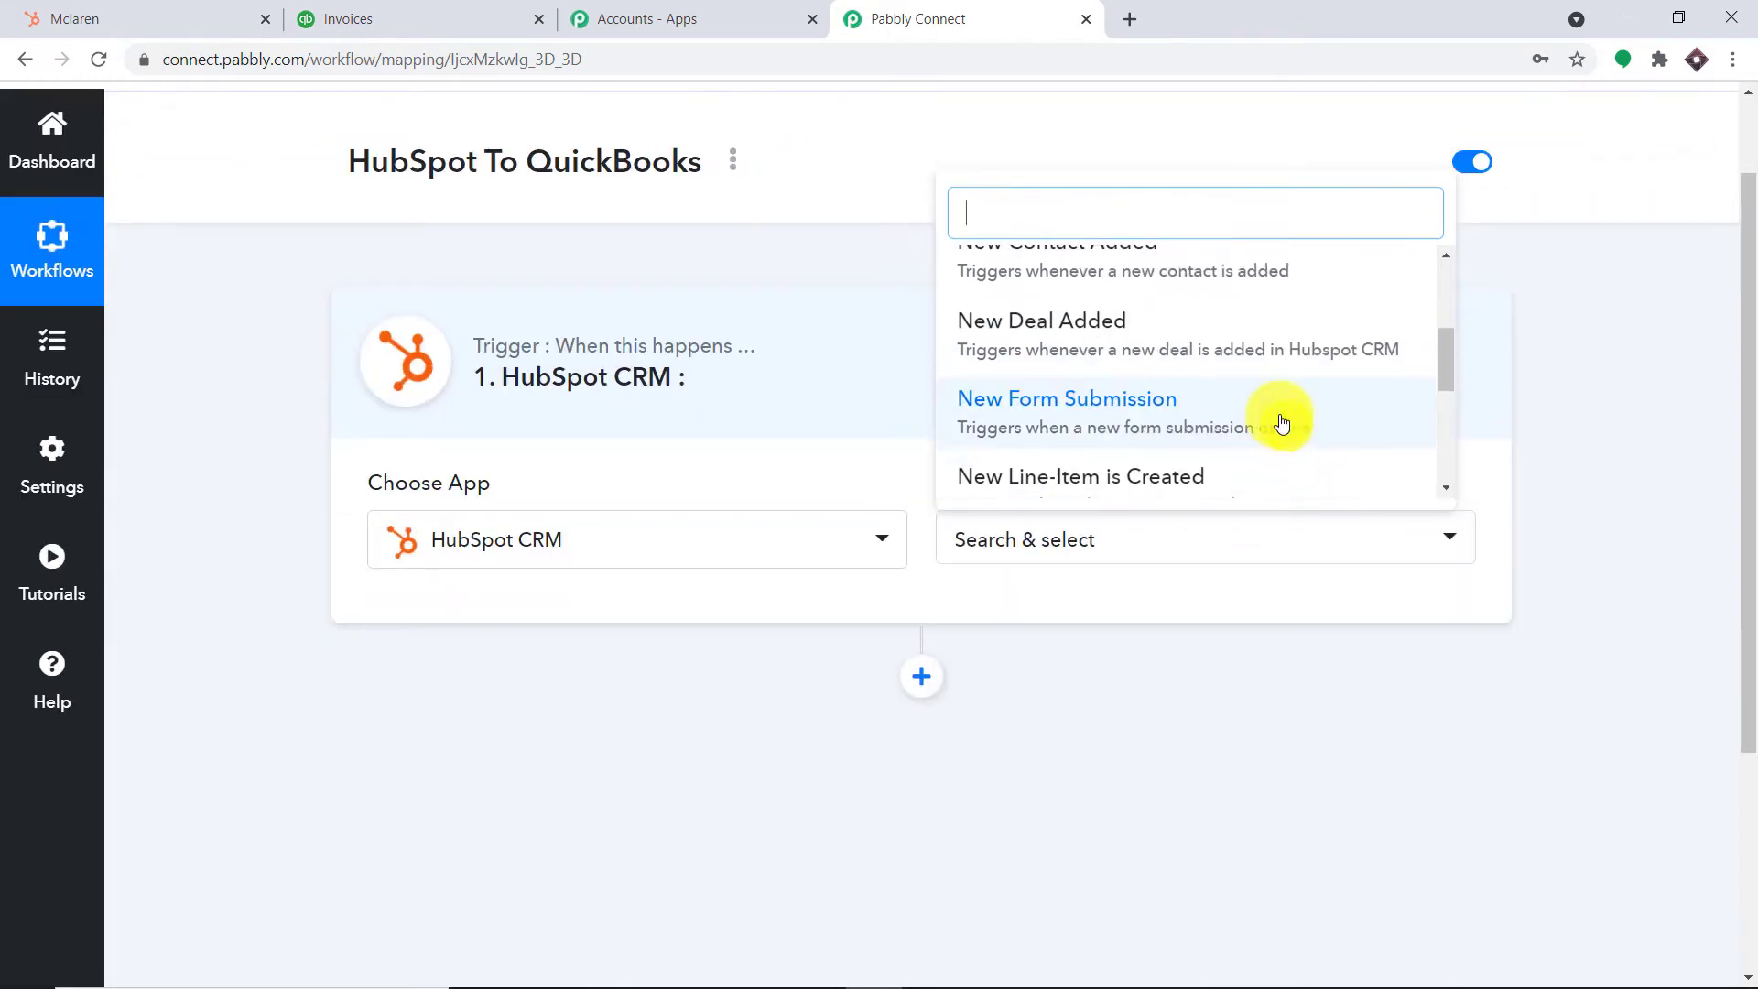
pyautogui.click(1196, 442)
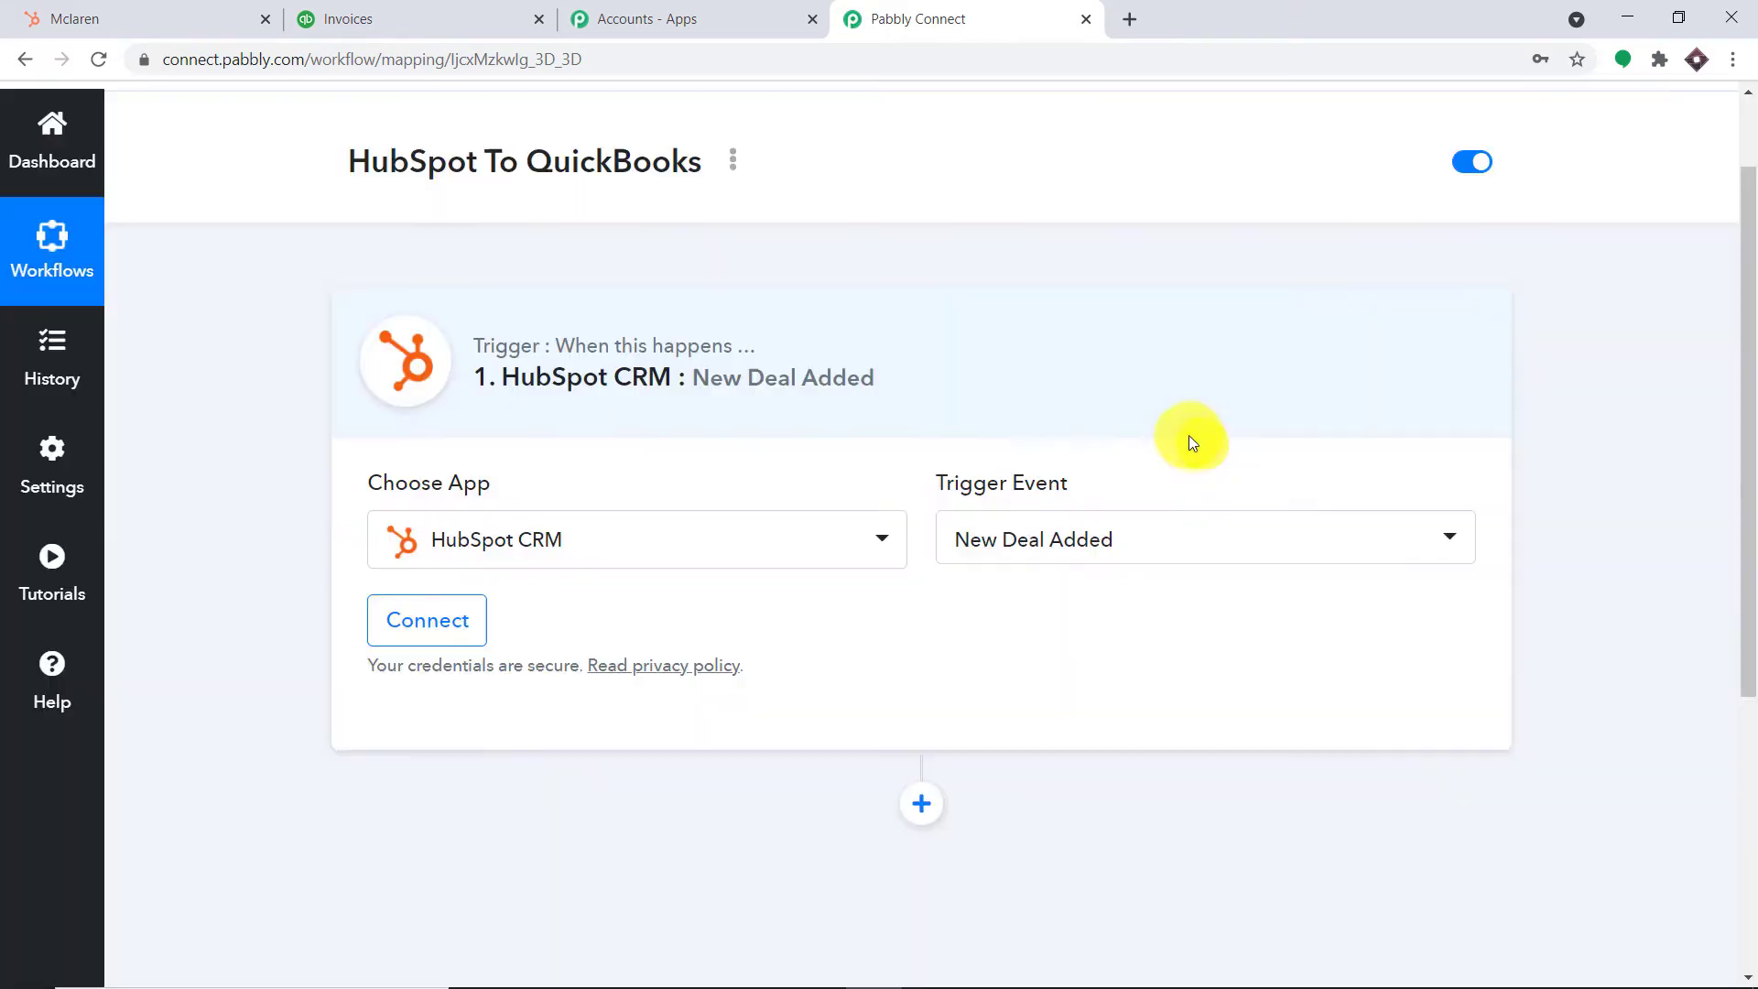
# Start connecting a HubSpot CRM account and focus the API Key field
pyautogui.click(455, 626)
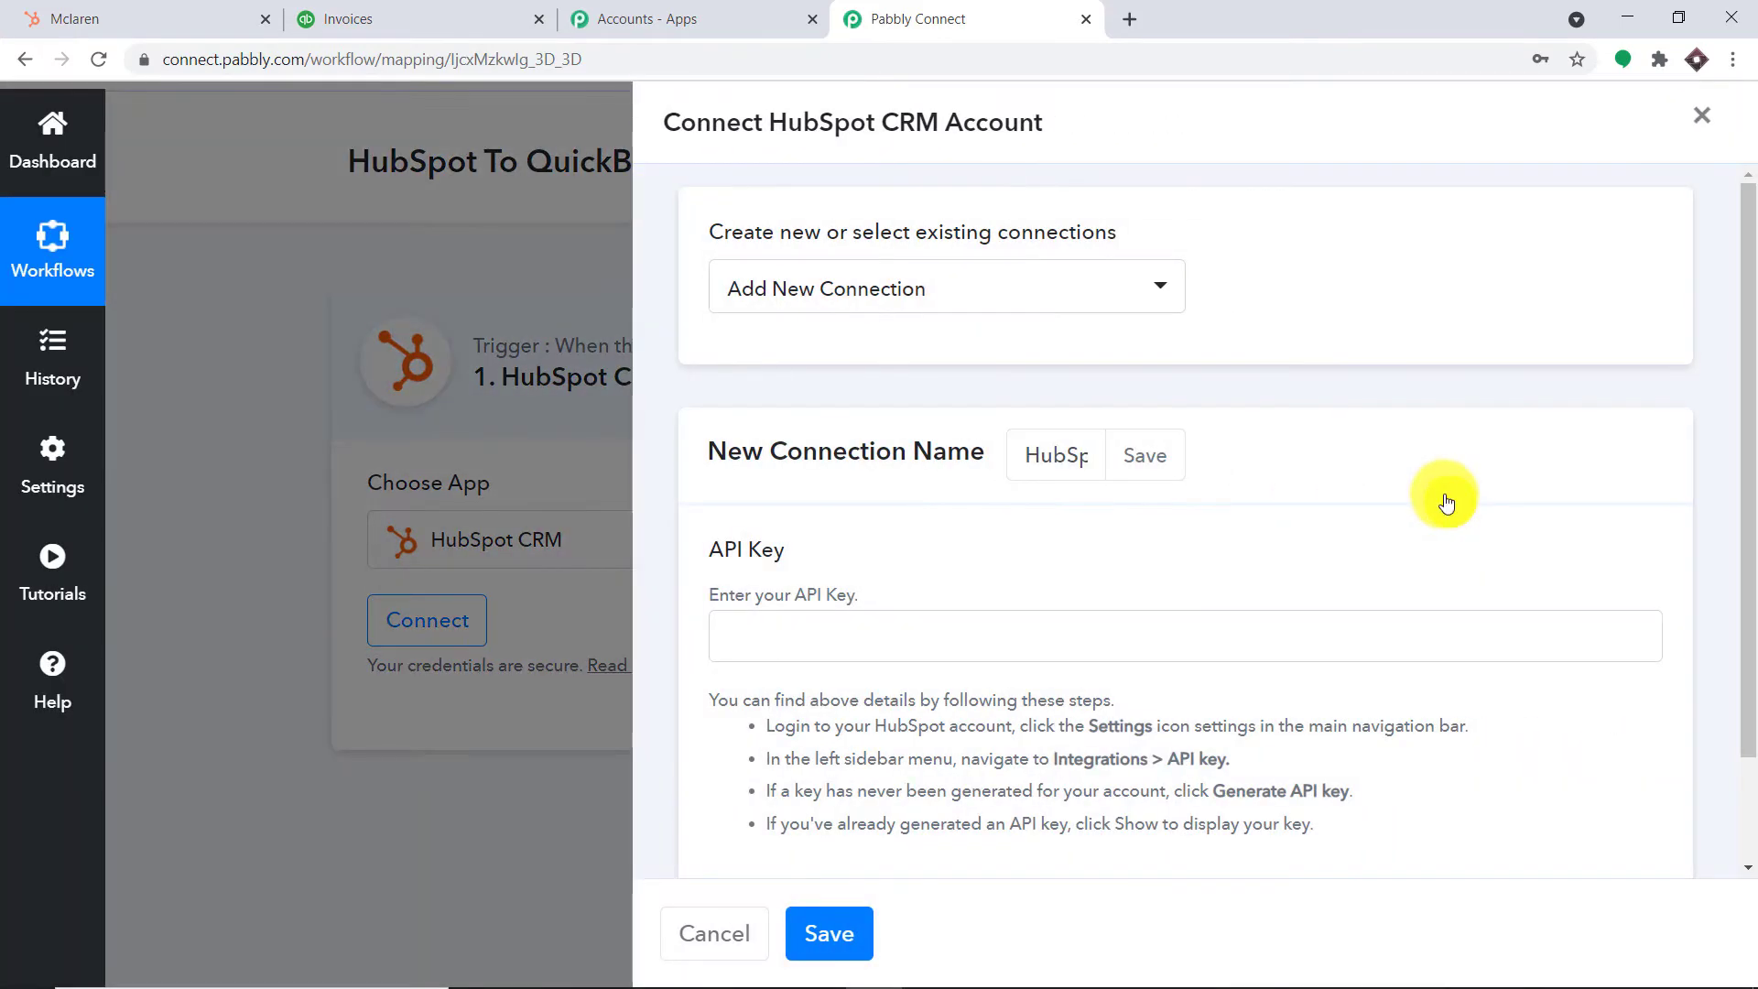
pyautogui.scroll(-2, 1080, 472)
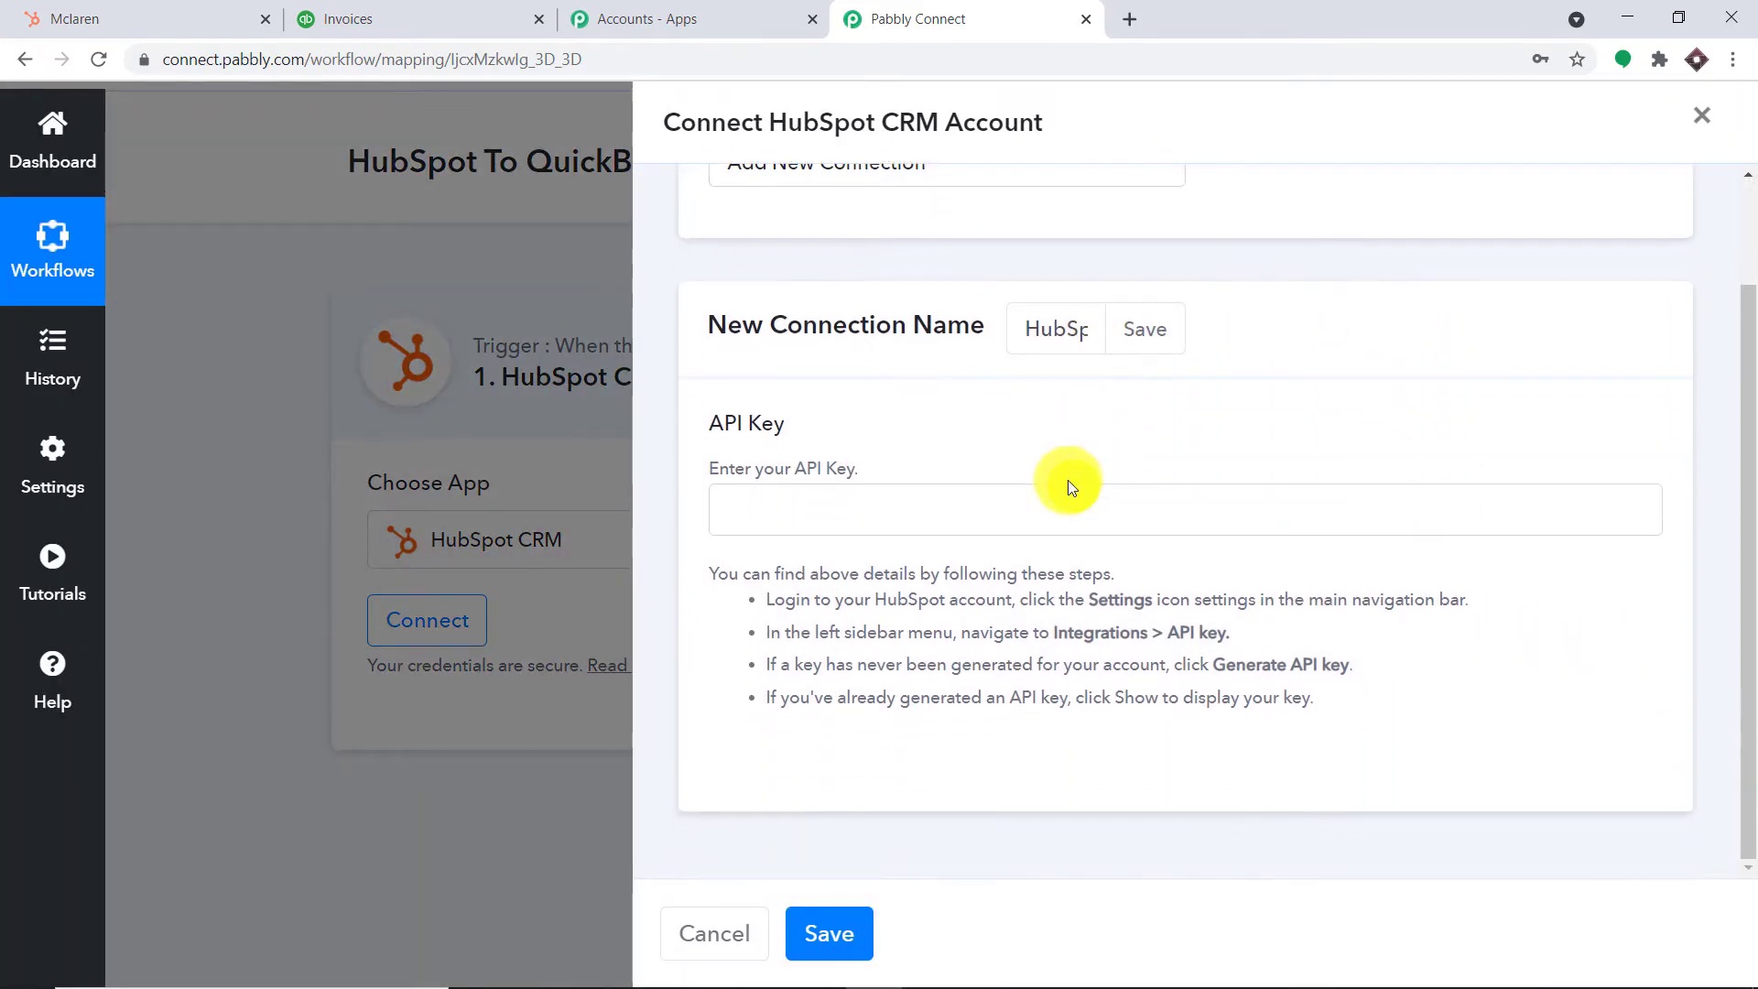
pyautogui.click(780, 511)
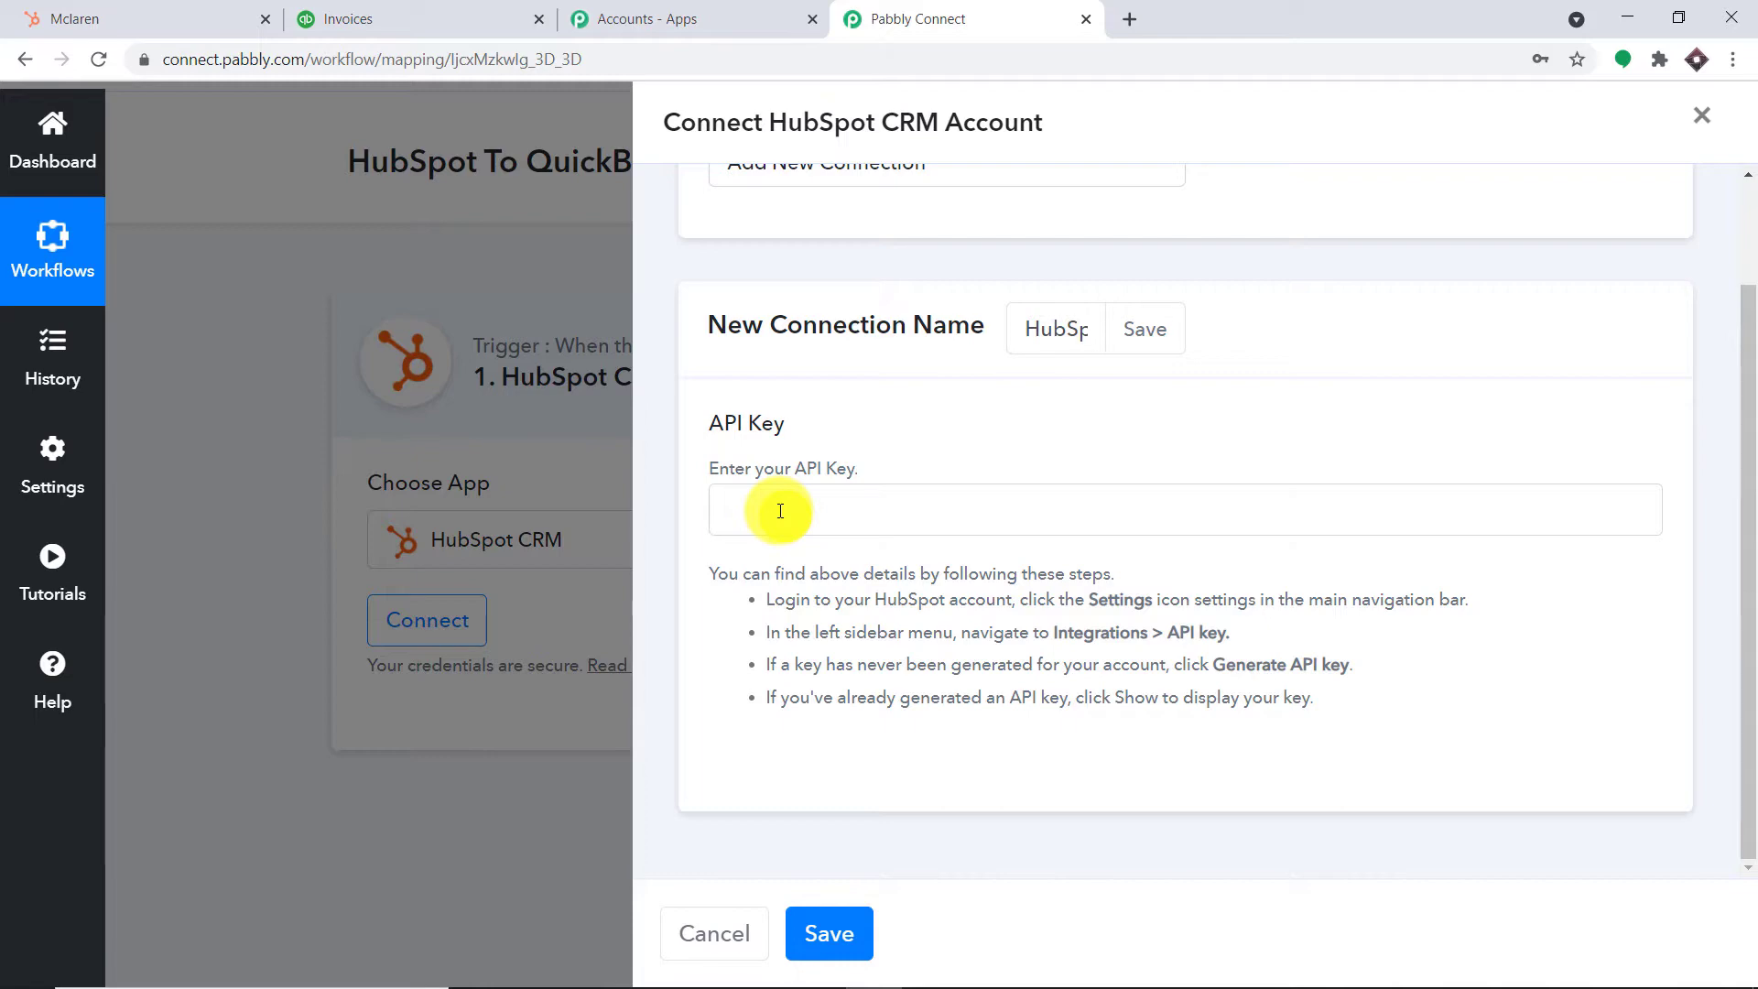
# Go to HubSpot's API key page under Settings > Integrations
pyautogui.click(126, 11)
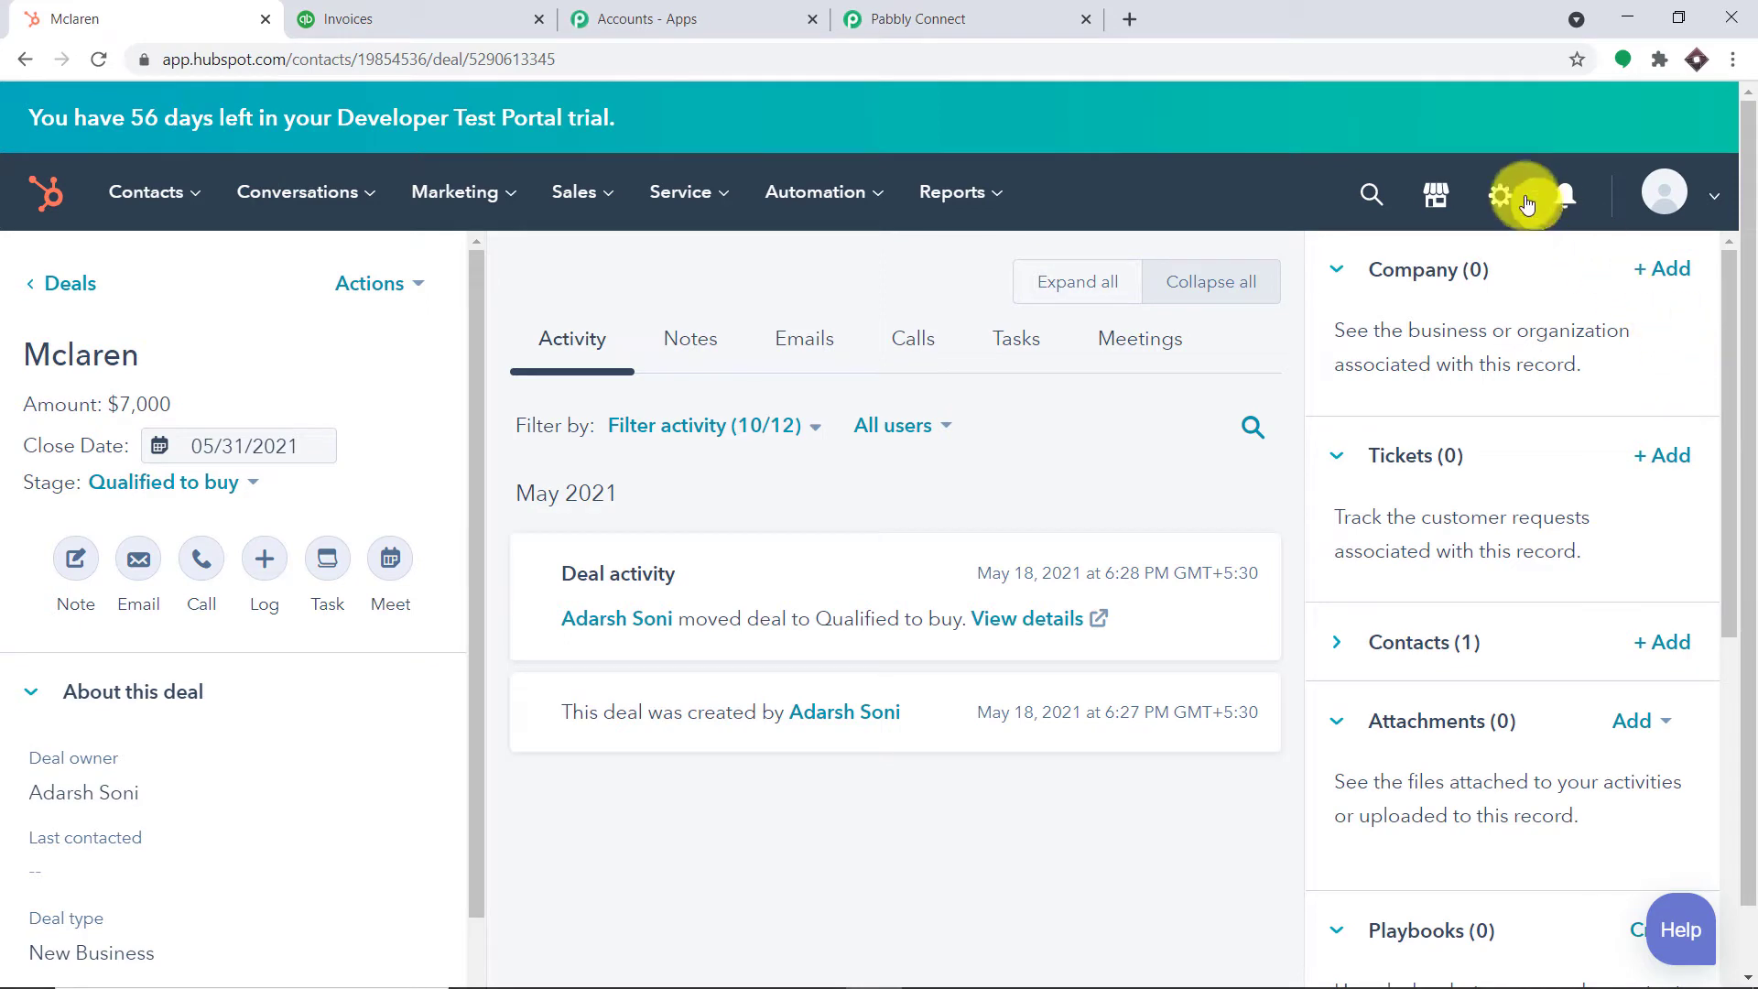
pyautogui.click(1515, 200)
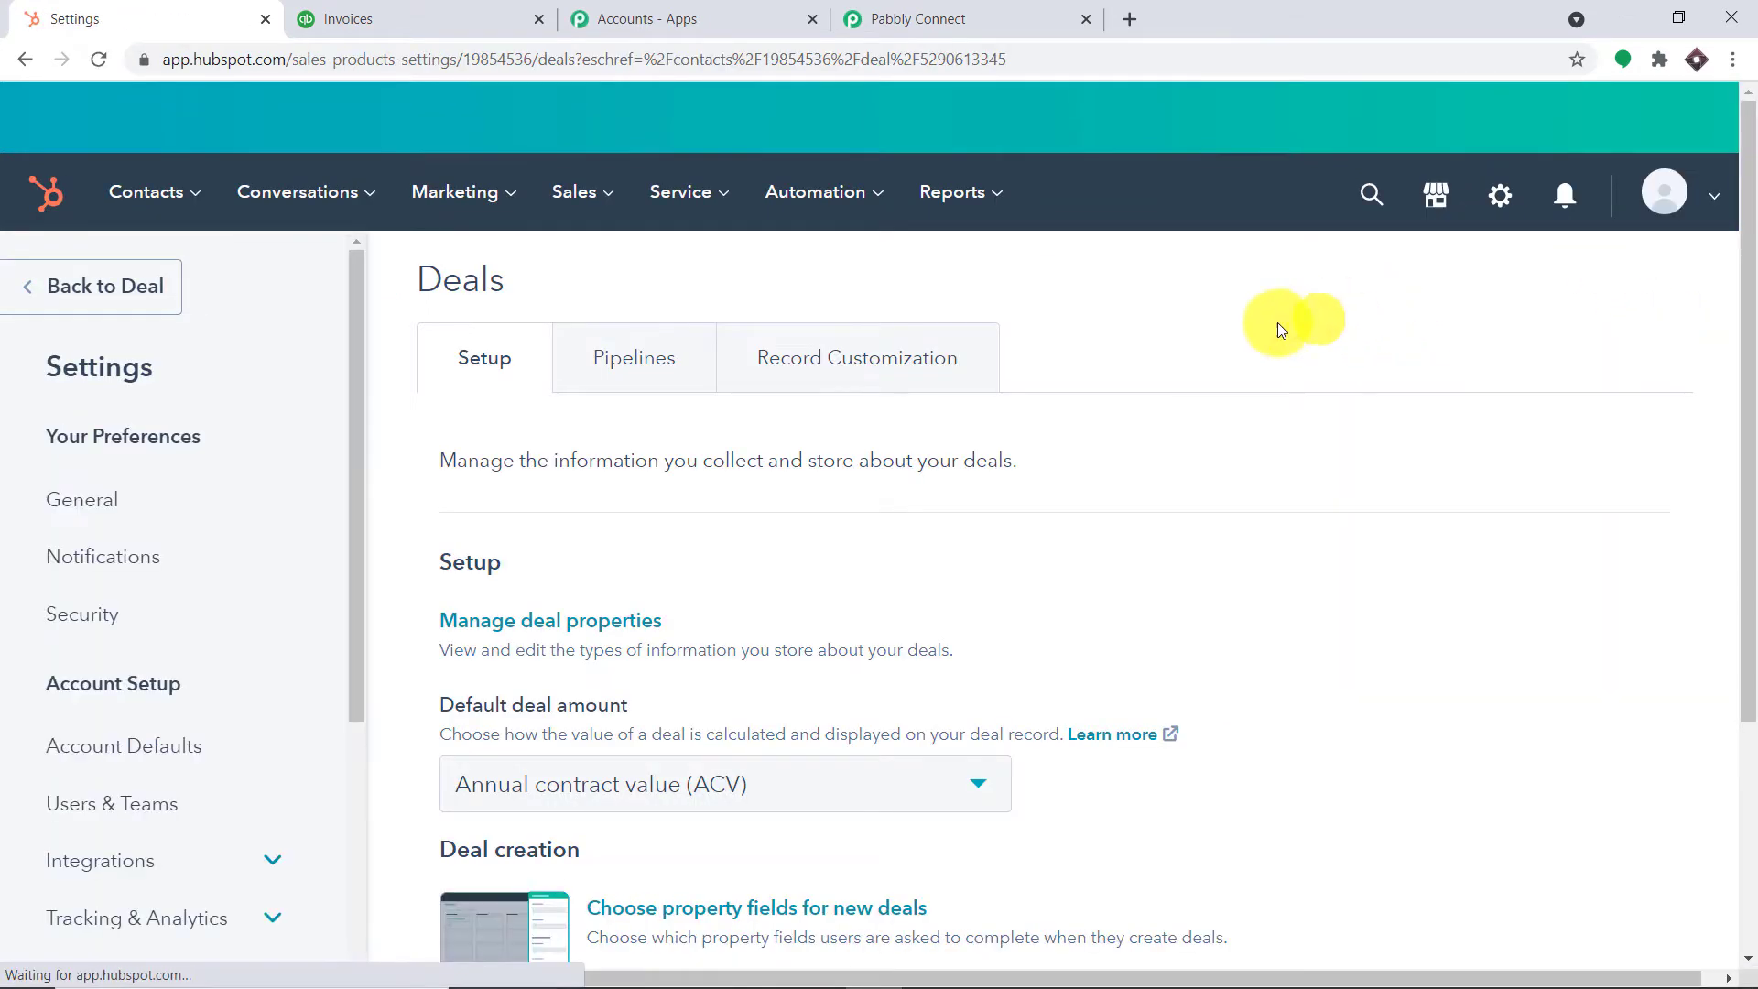
pyautogui.scroll(-2, 785, 566)
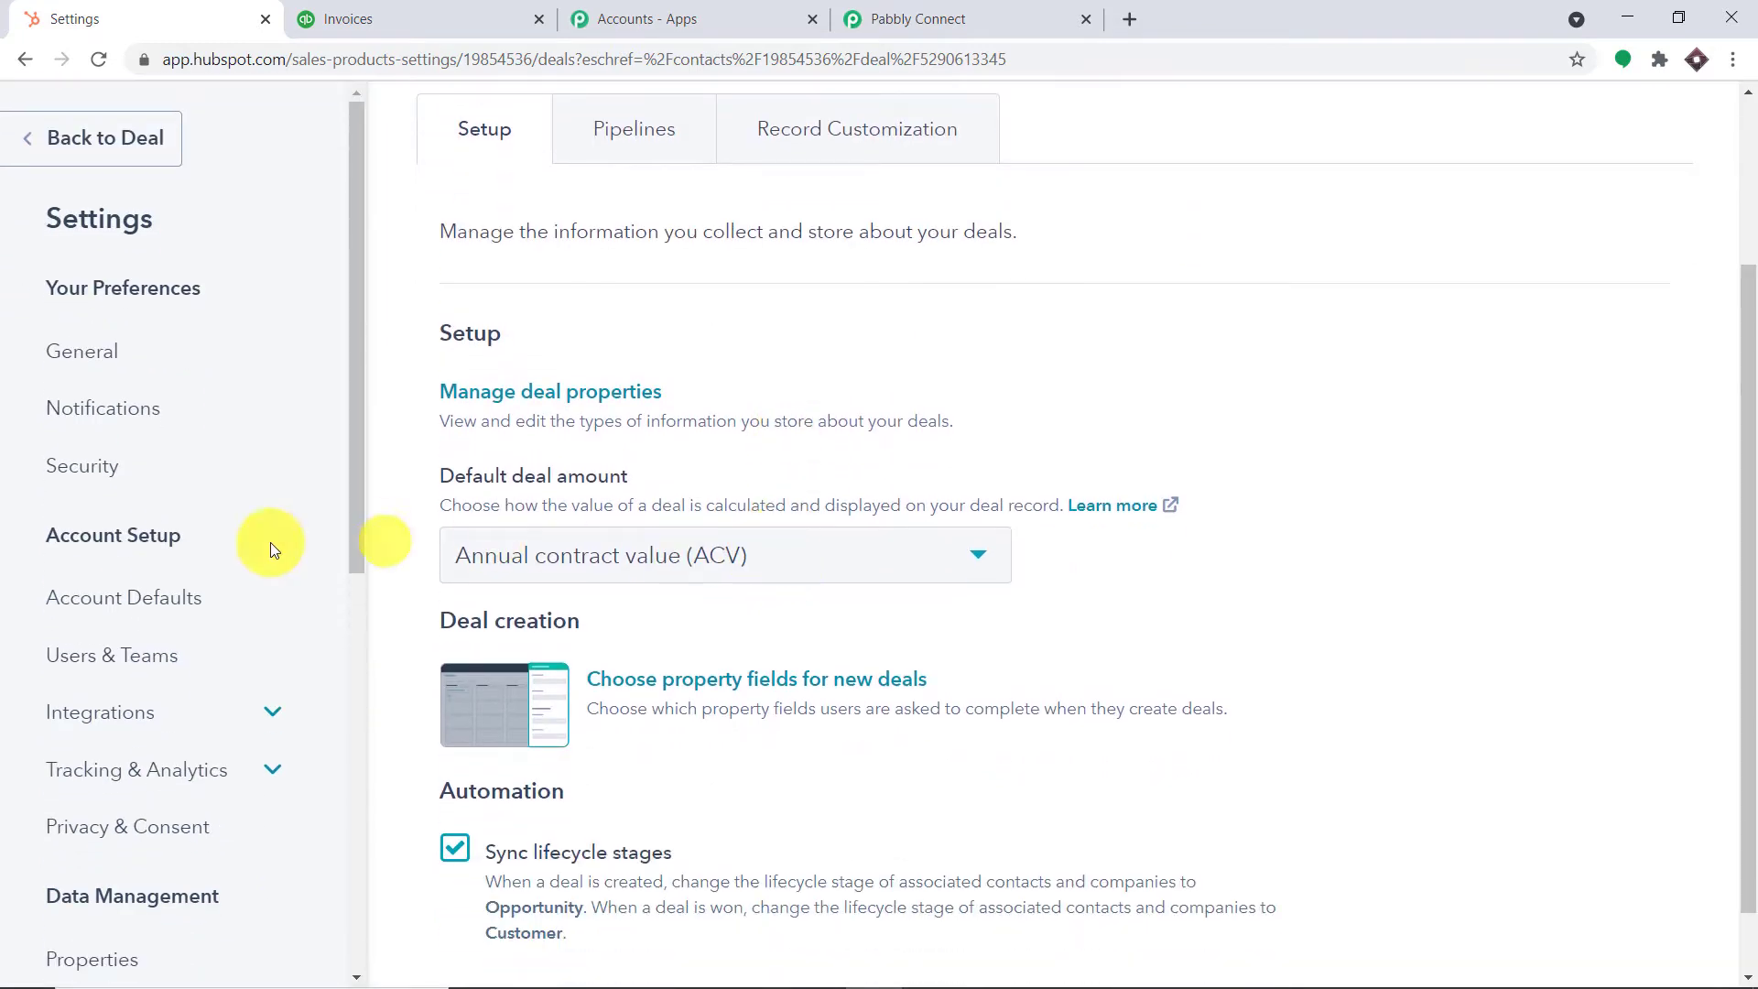
pyautogui.scroll(2, 158, 626)
pyautogui.scroll(-8, 159, 626)
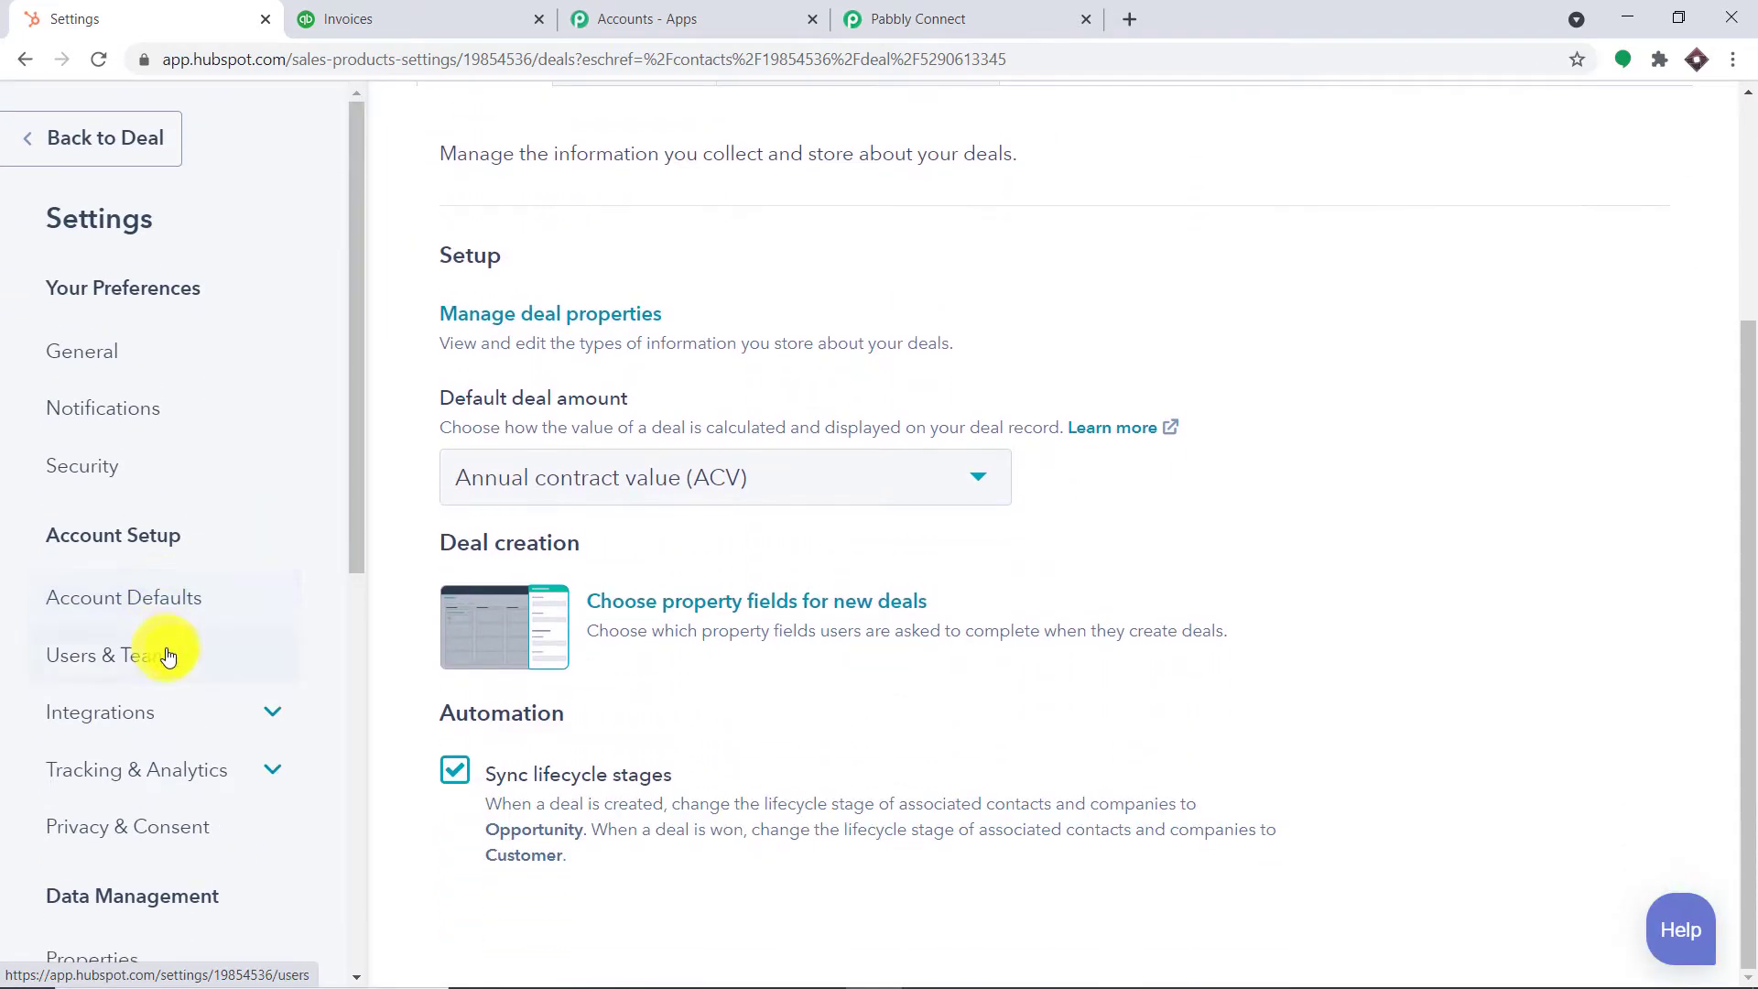
pyautogui.scroll(-2, 185, 641)
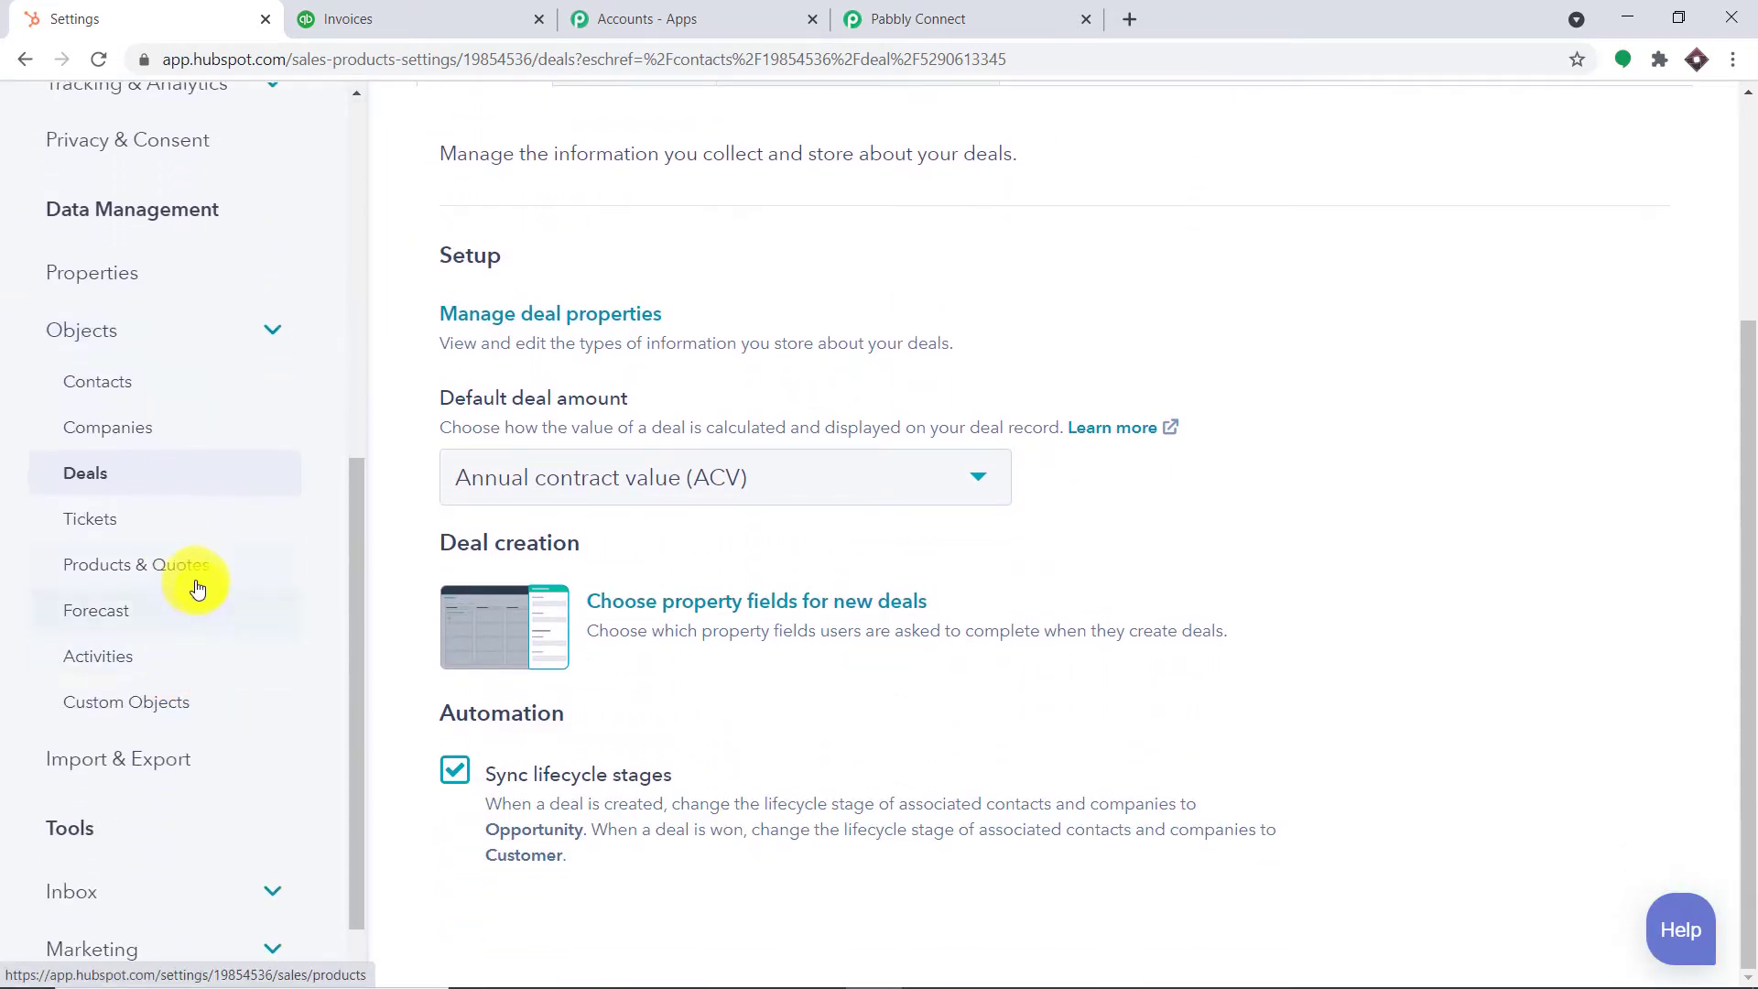
pyautogui.scroll(3, 205, 620)
pyautogui.scroll(4, 205, 620)
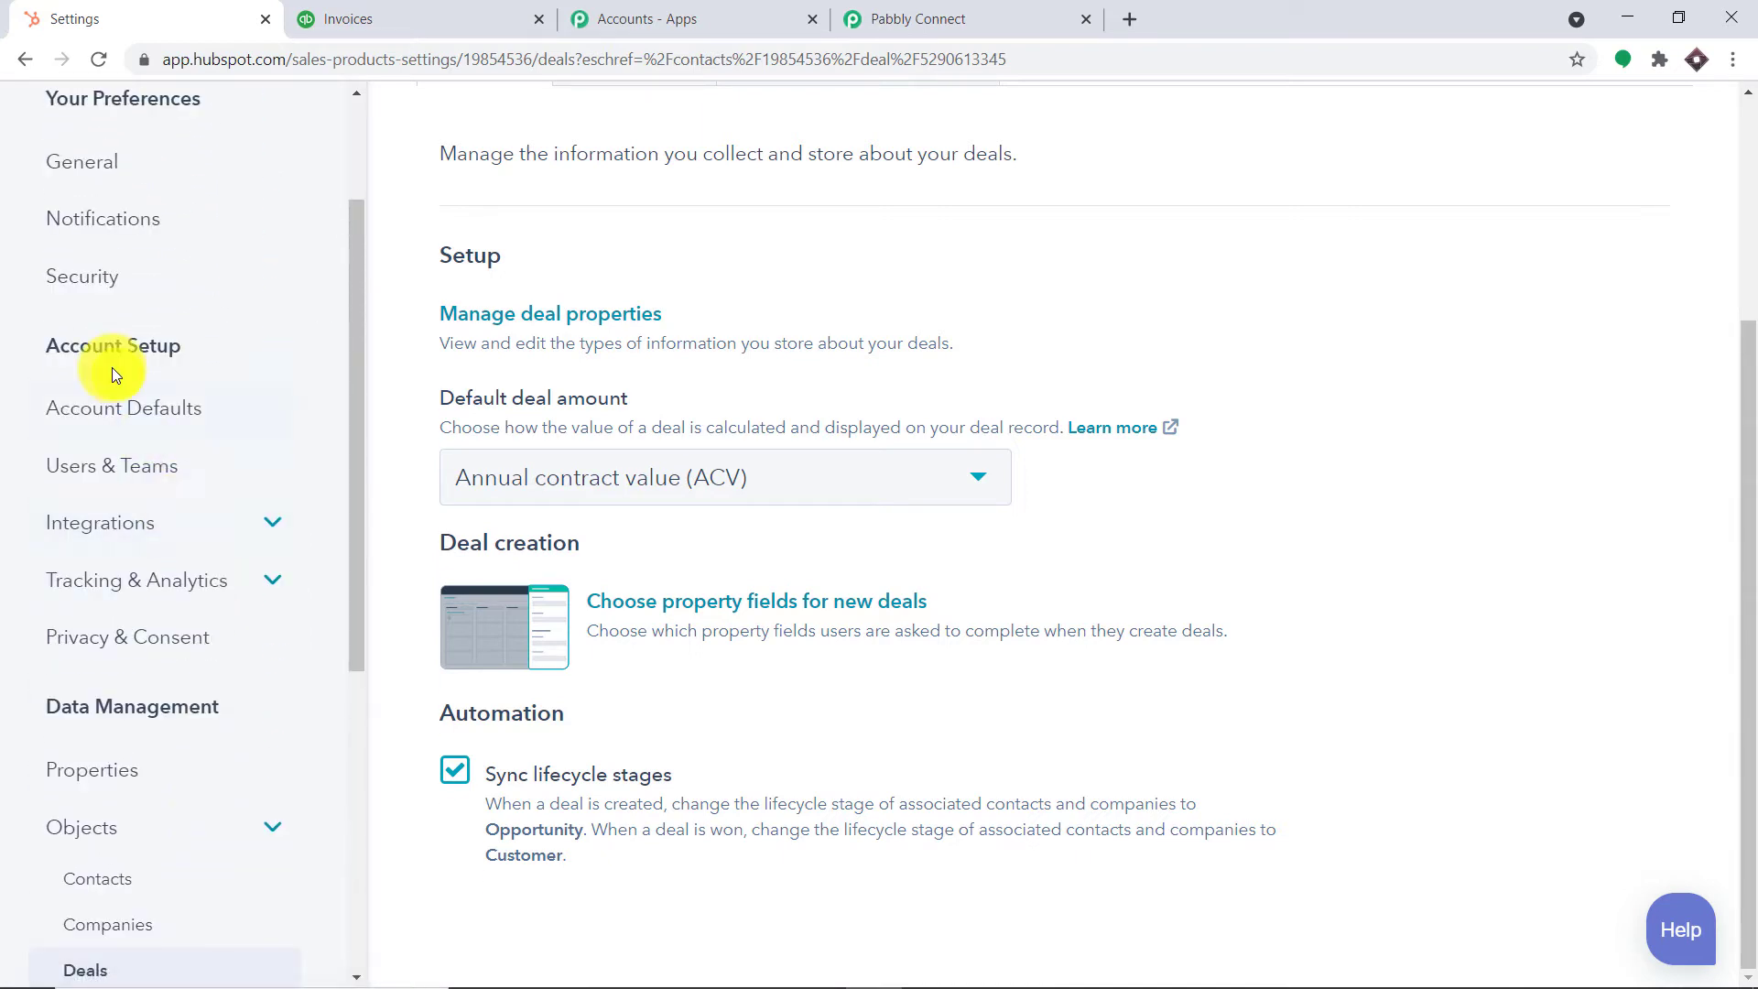
pyautogui.click(96, 529)
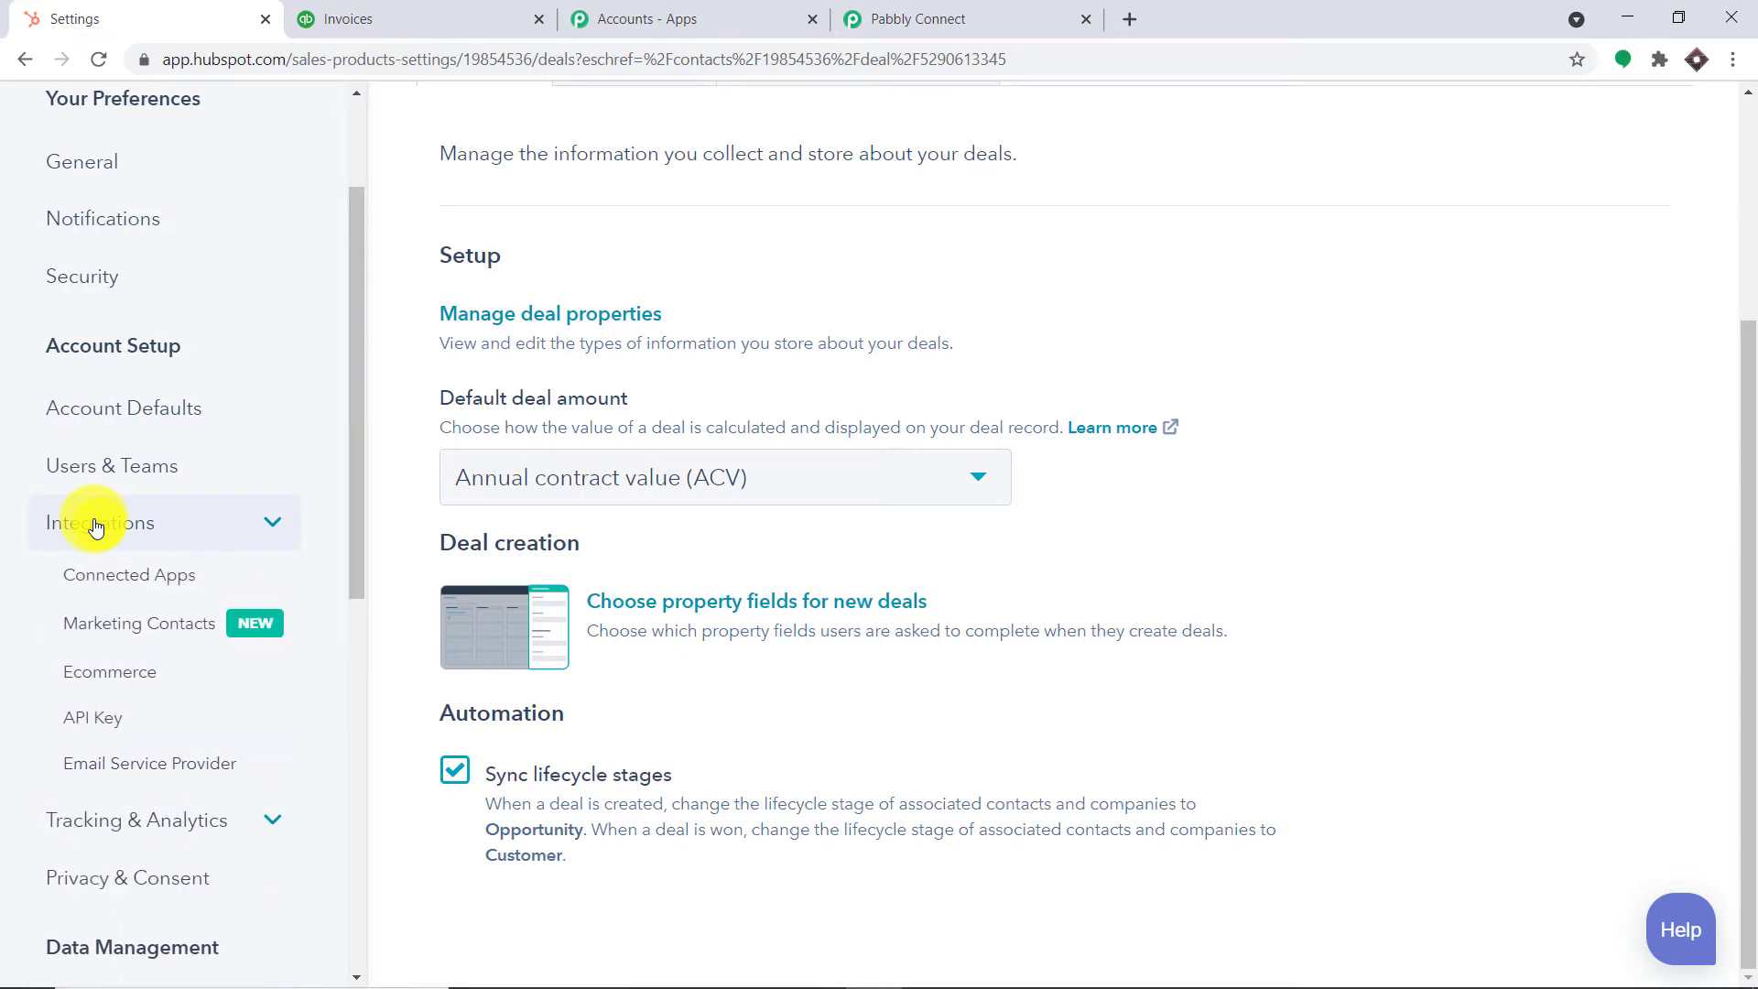
pyautogui.click(99, 718)
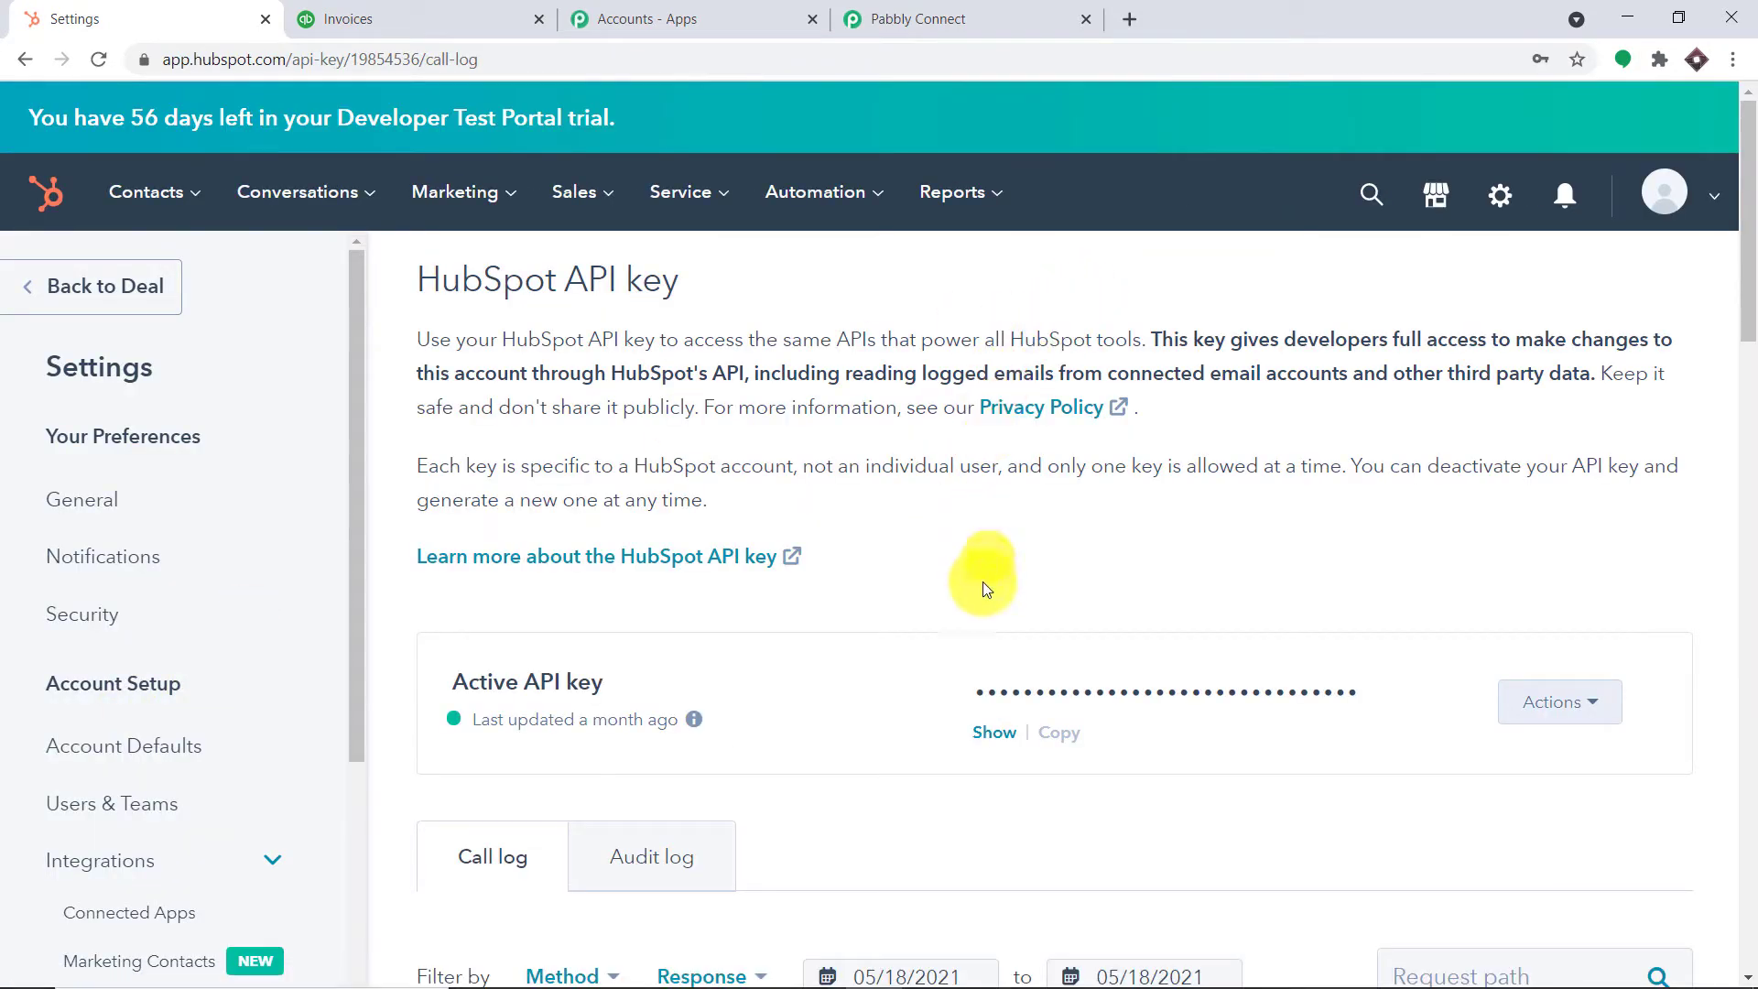
# Reveal the active HubSpot API key after the security check and copy it
pyautogui.click(1003, 736)
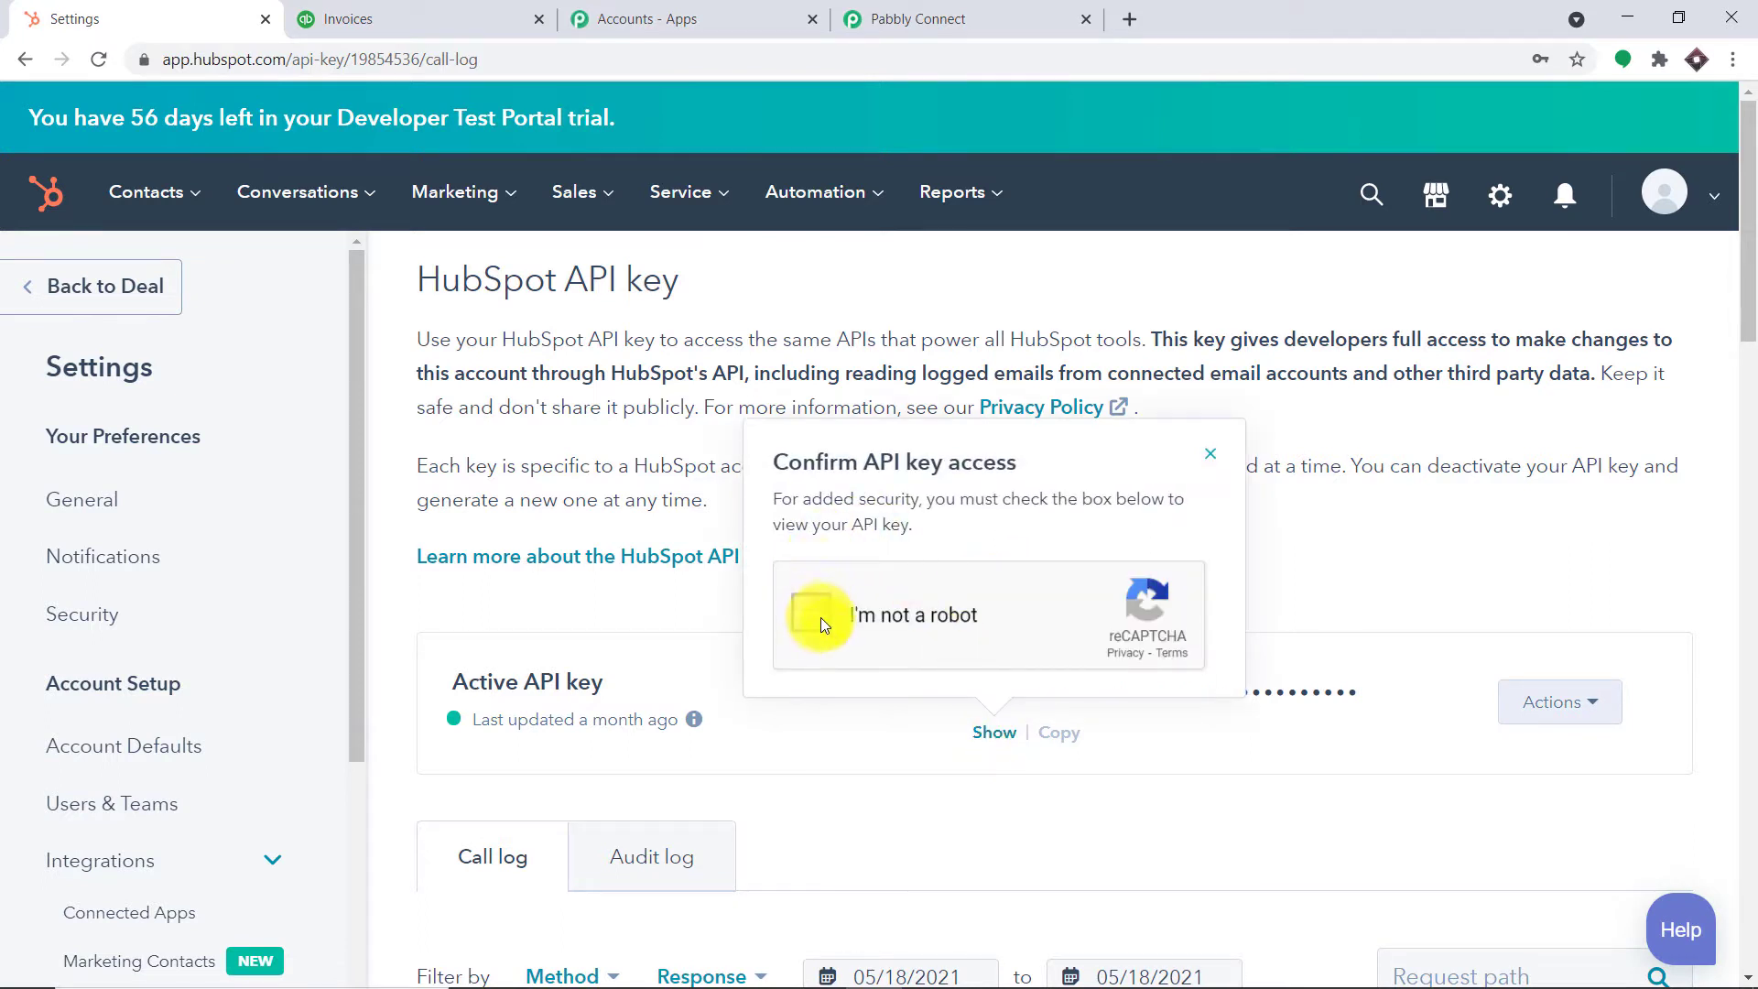
pyautogui.click(820, 618)
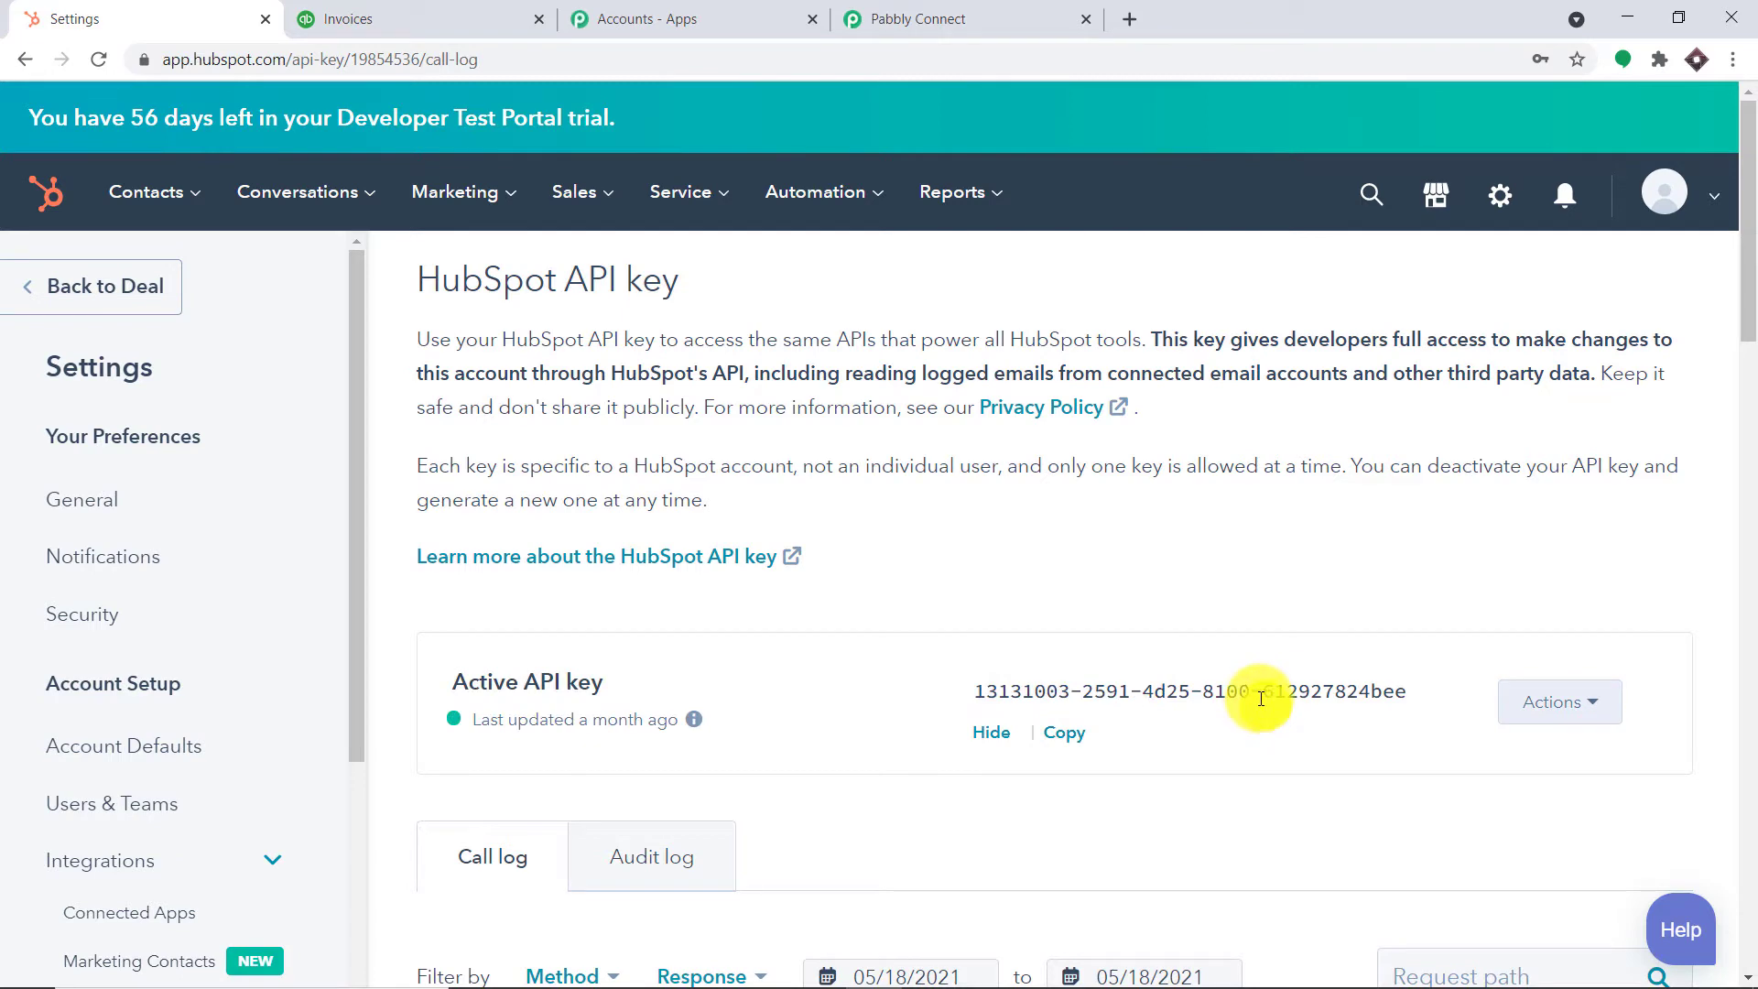
pyautogui.click(1062, 733)
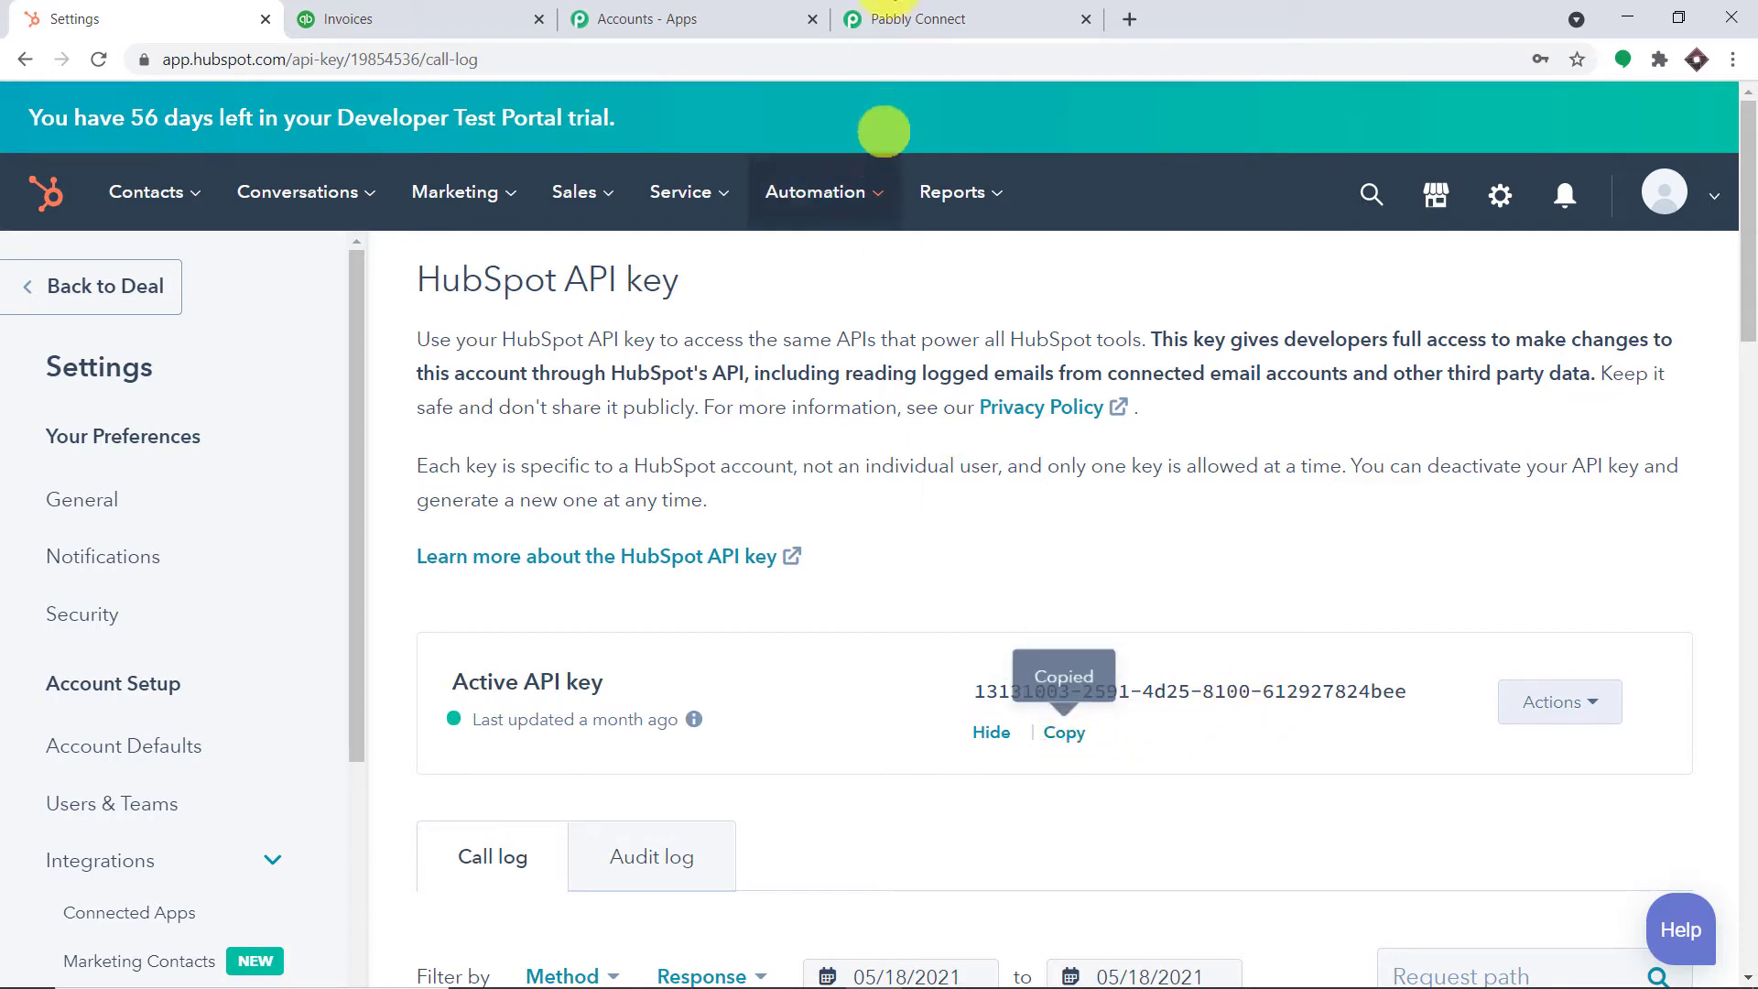
pyautogui.click(870, 19)
# Paste the copied API key into the Connect HubSpot CRM Account dialog and save it
pyautogui.click(877, 521)
pyautogui.rightClick(877, 521)
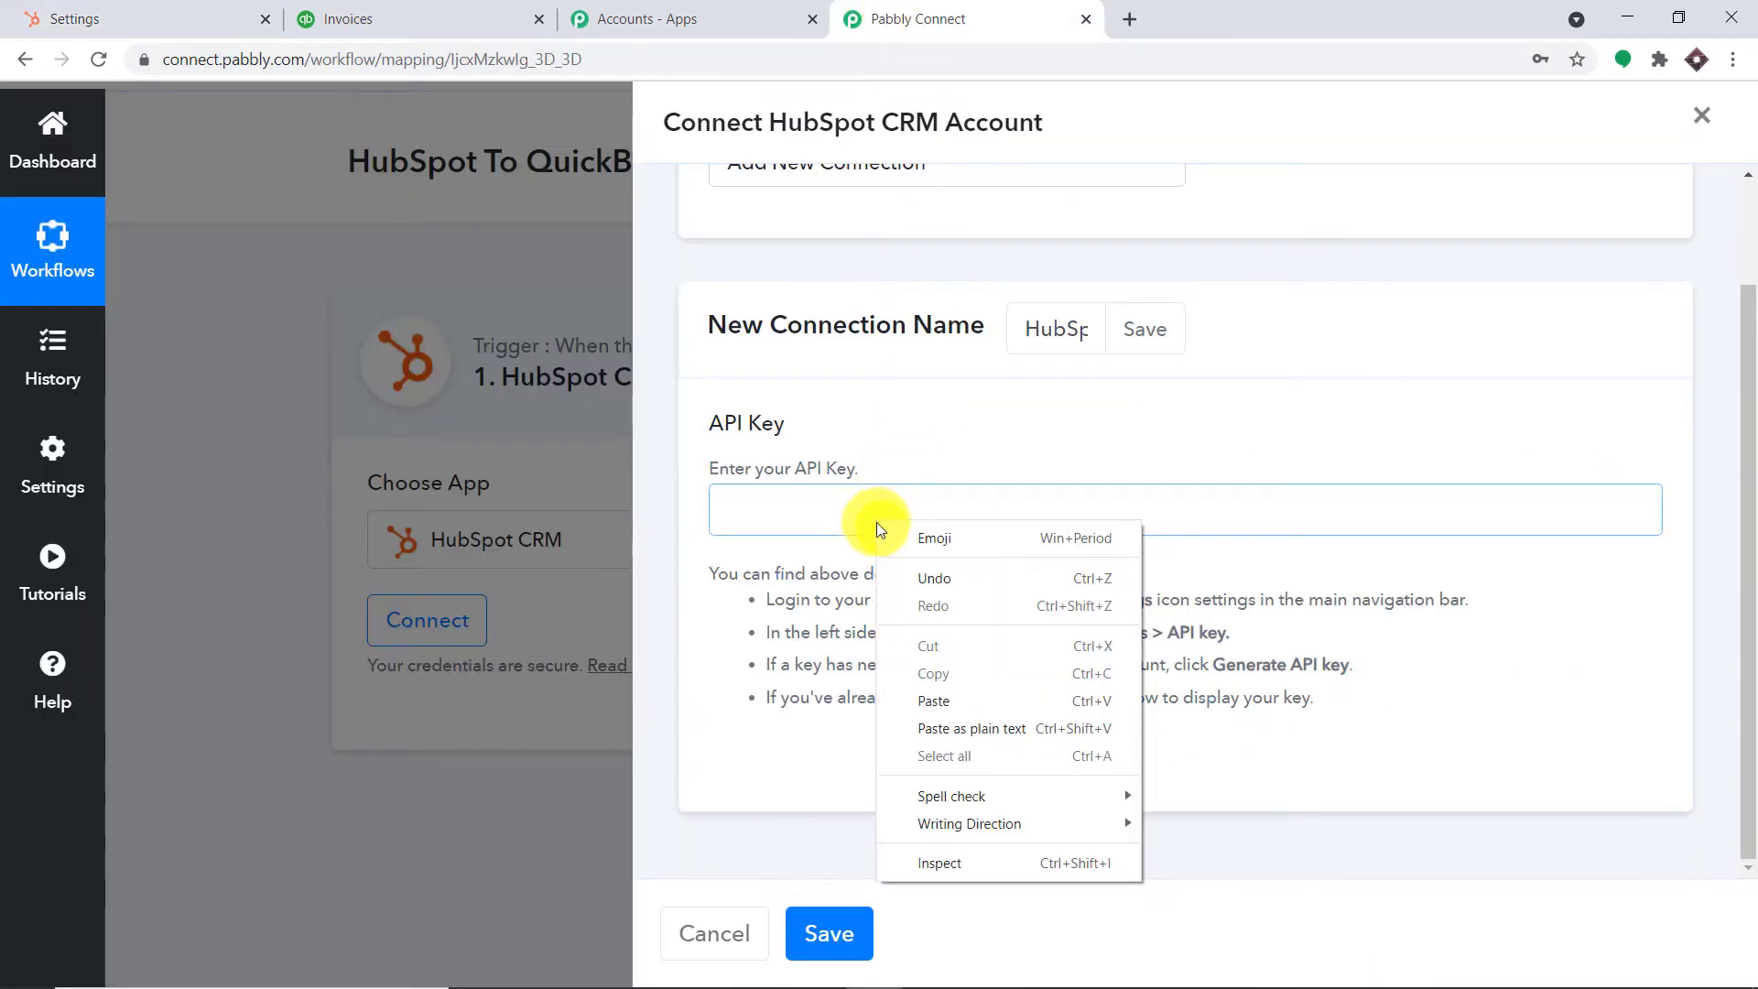
pyautogui.click(932, 706)
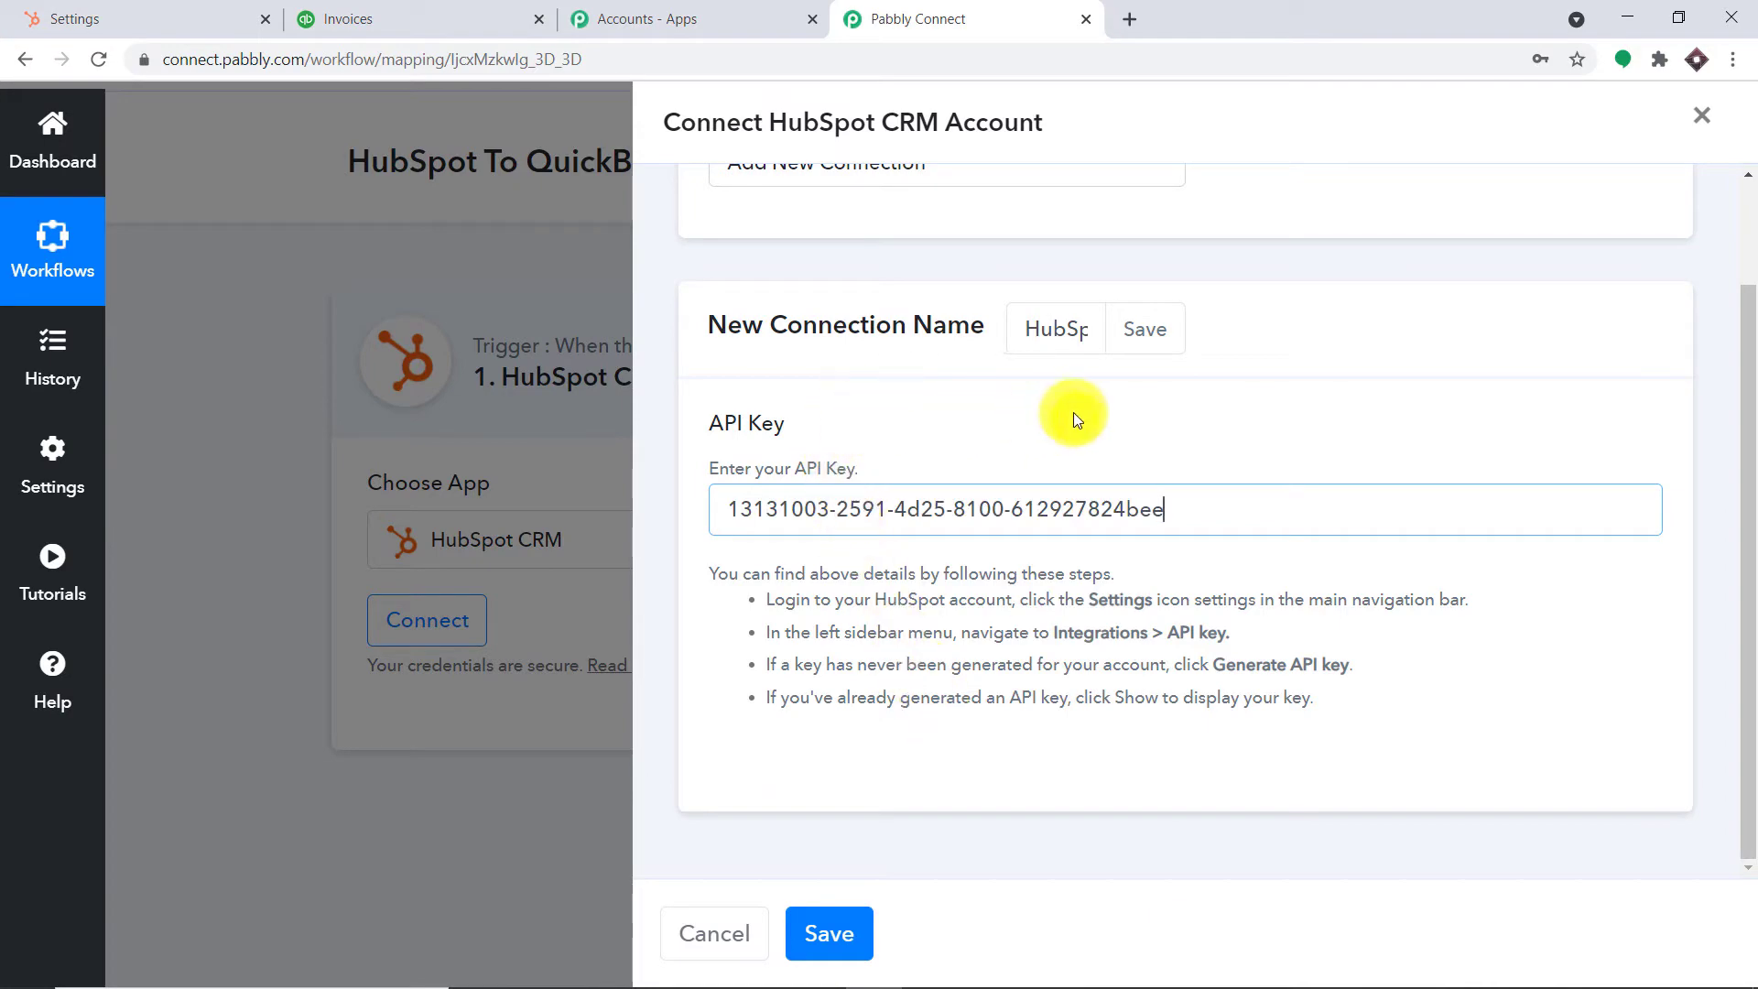
pyautogui.click(828, 933)
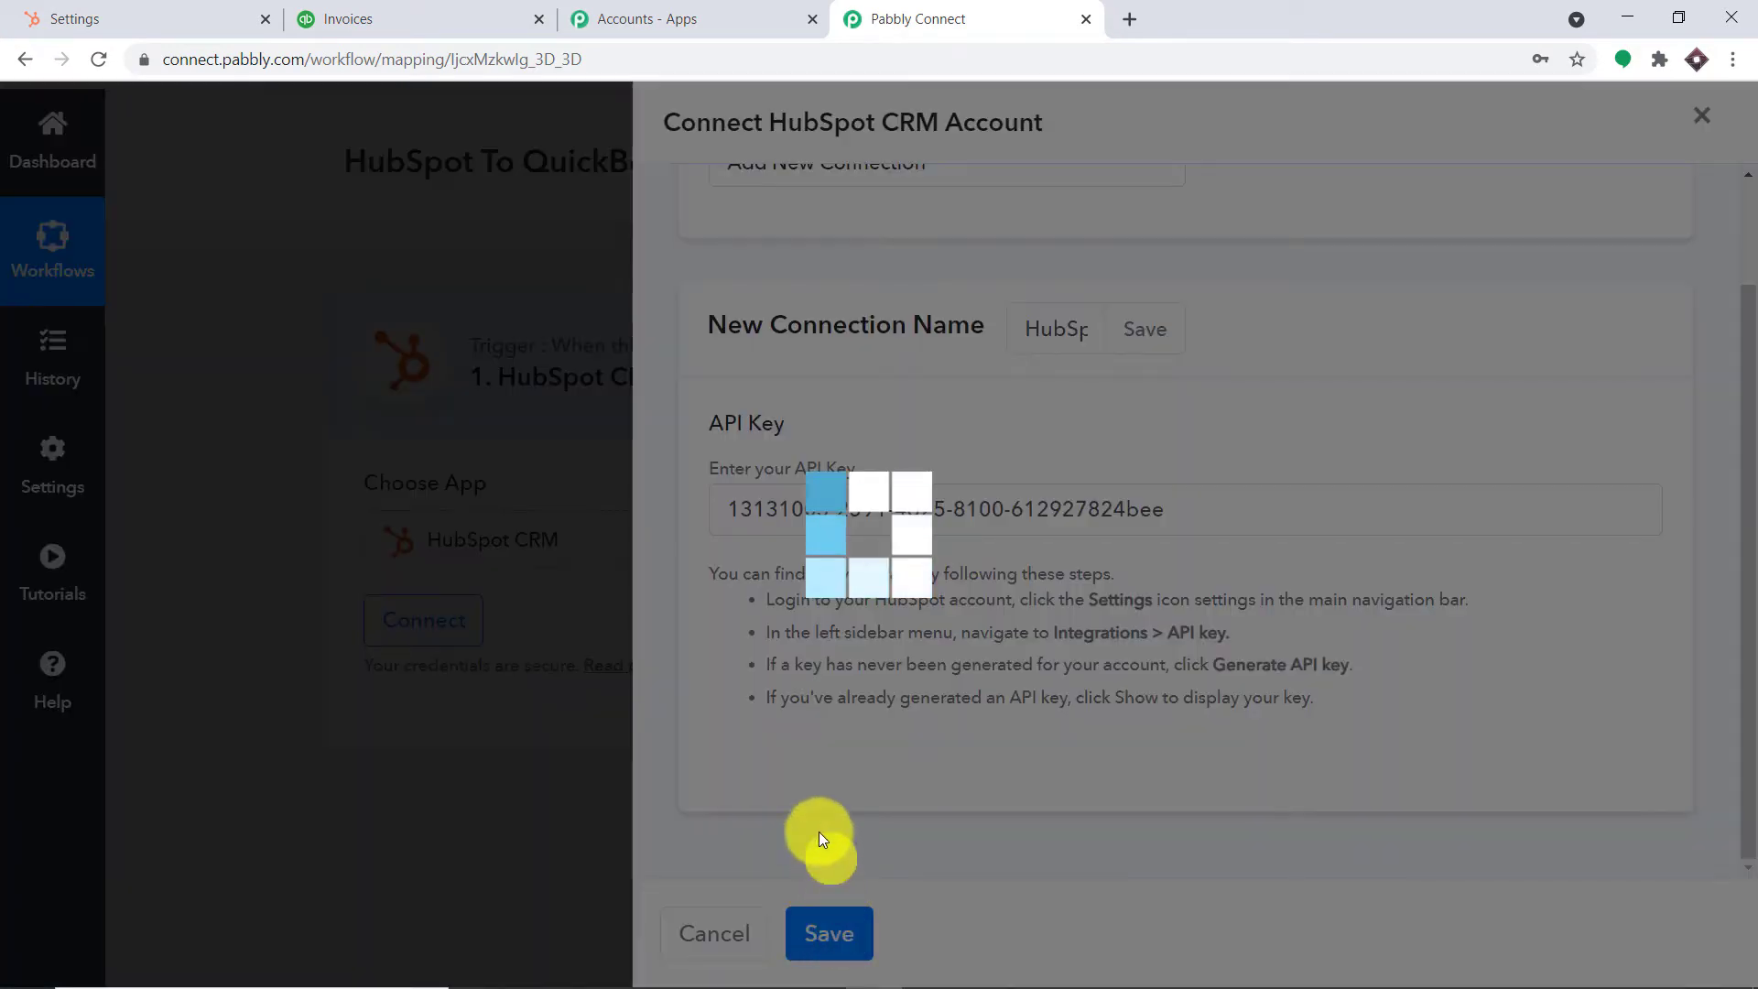
pyautogui.scroll(-1, 1004, 369)
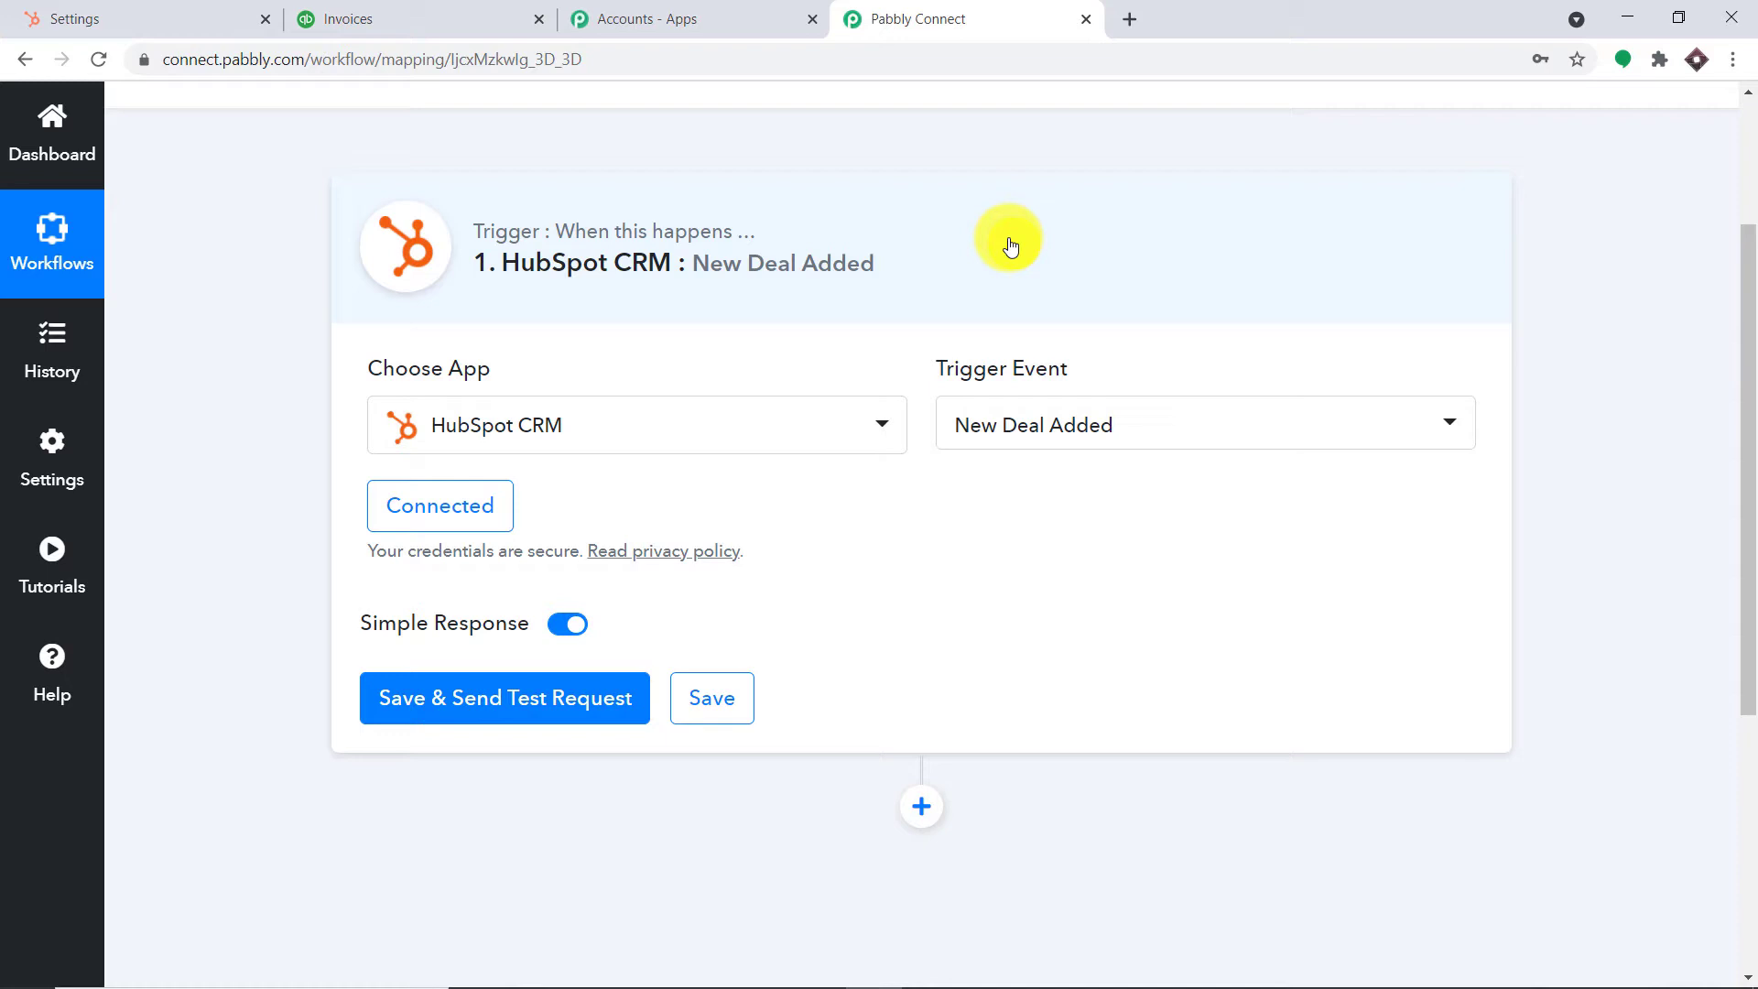
pyautogui.scroll(-2, 1011, 246)
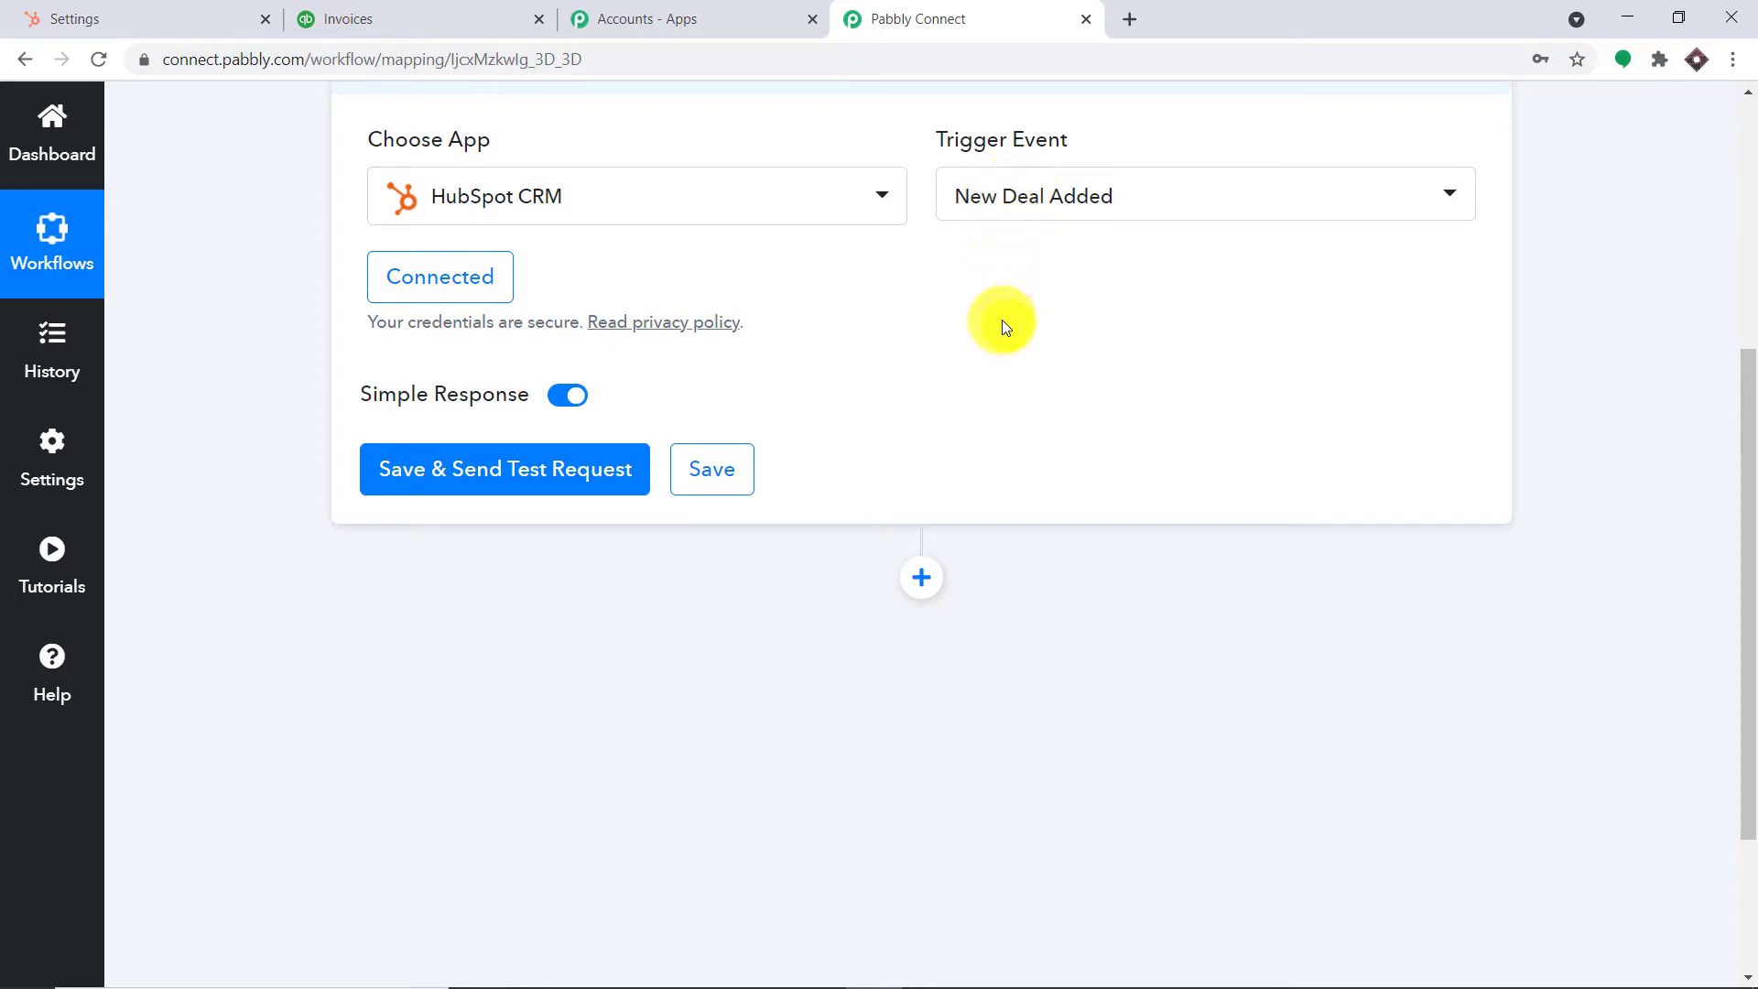
pyautogui.scroll(1, 1005, 323)
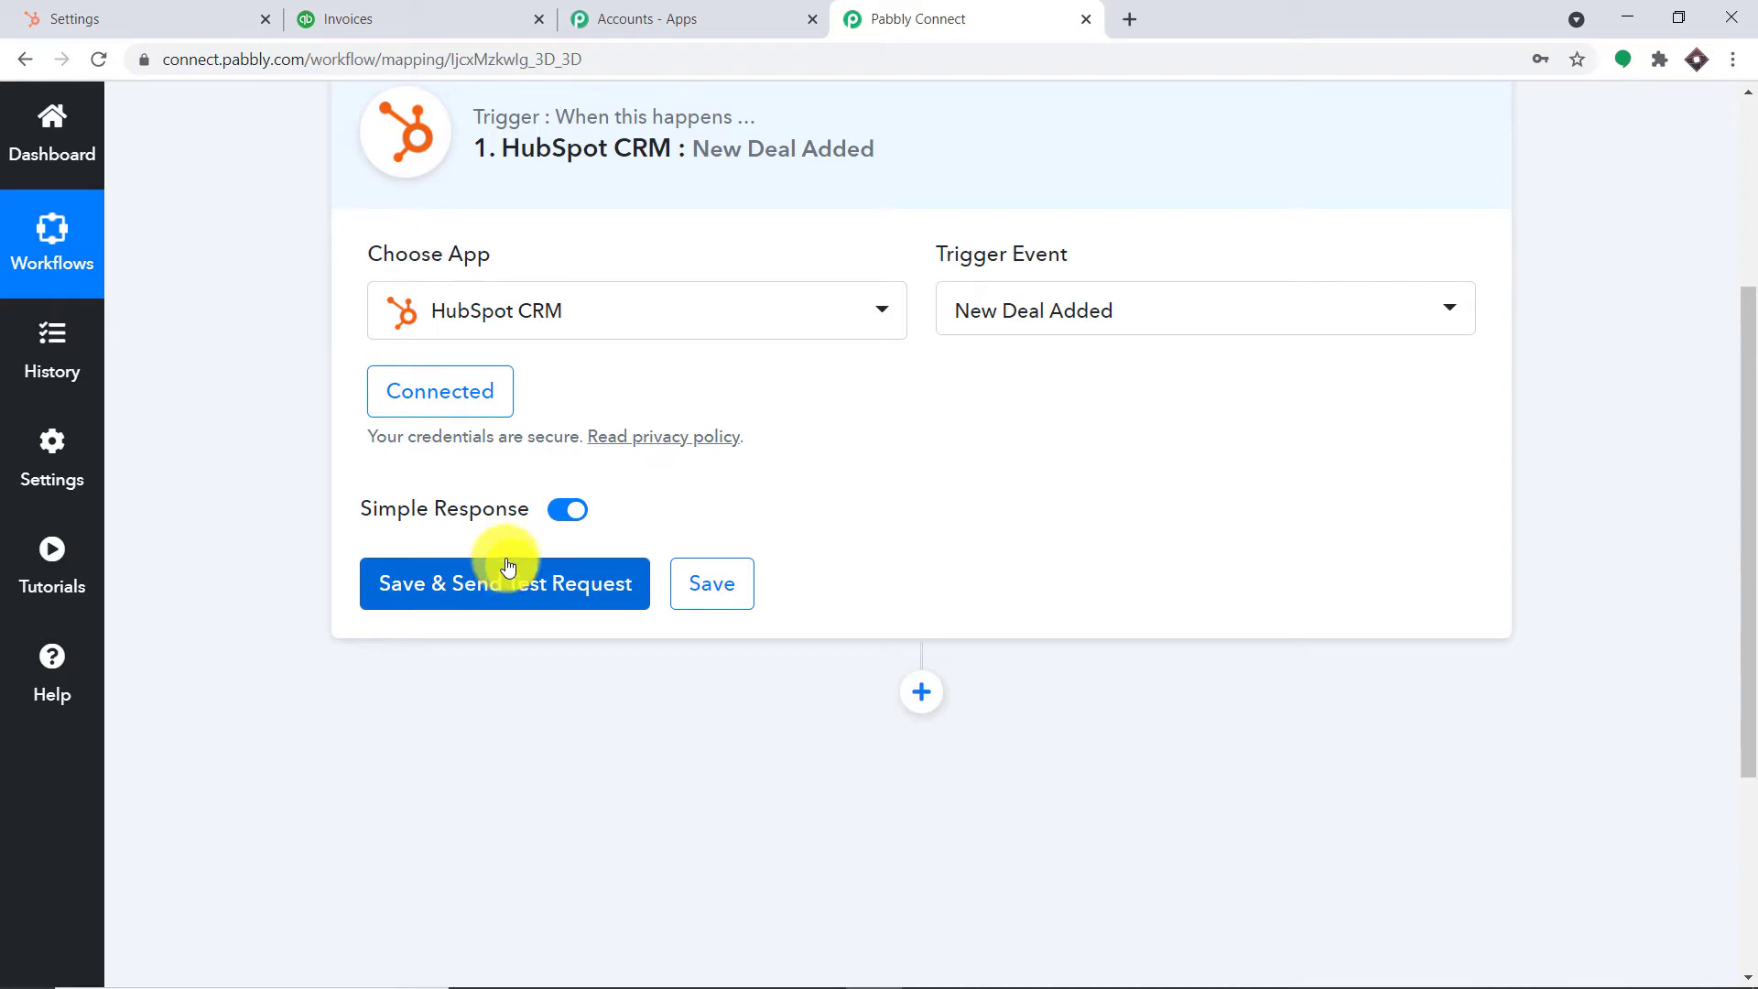
# Start a new HubSpot deal named OPEC DEAL at the Qualified to buy stage
pyautogui.click(128, 20)
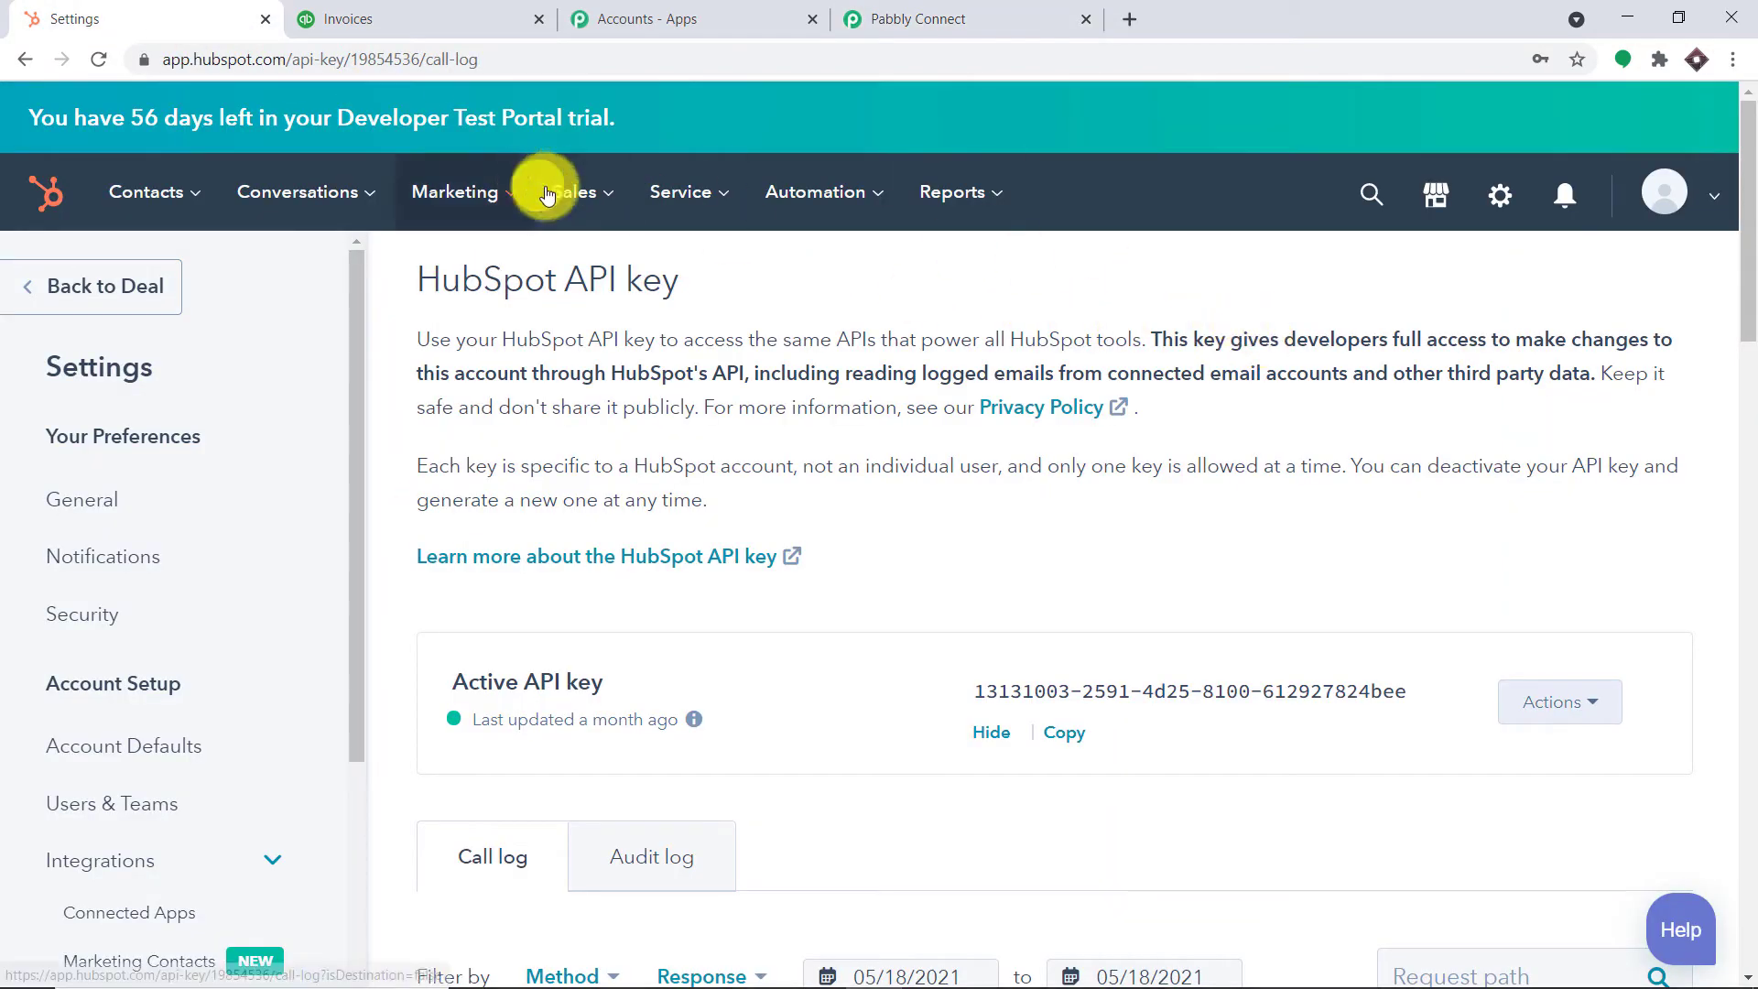
pyautogui.moveTo(565, 189)
pyautogui.click(604, 276)
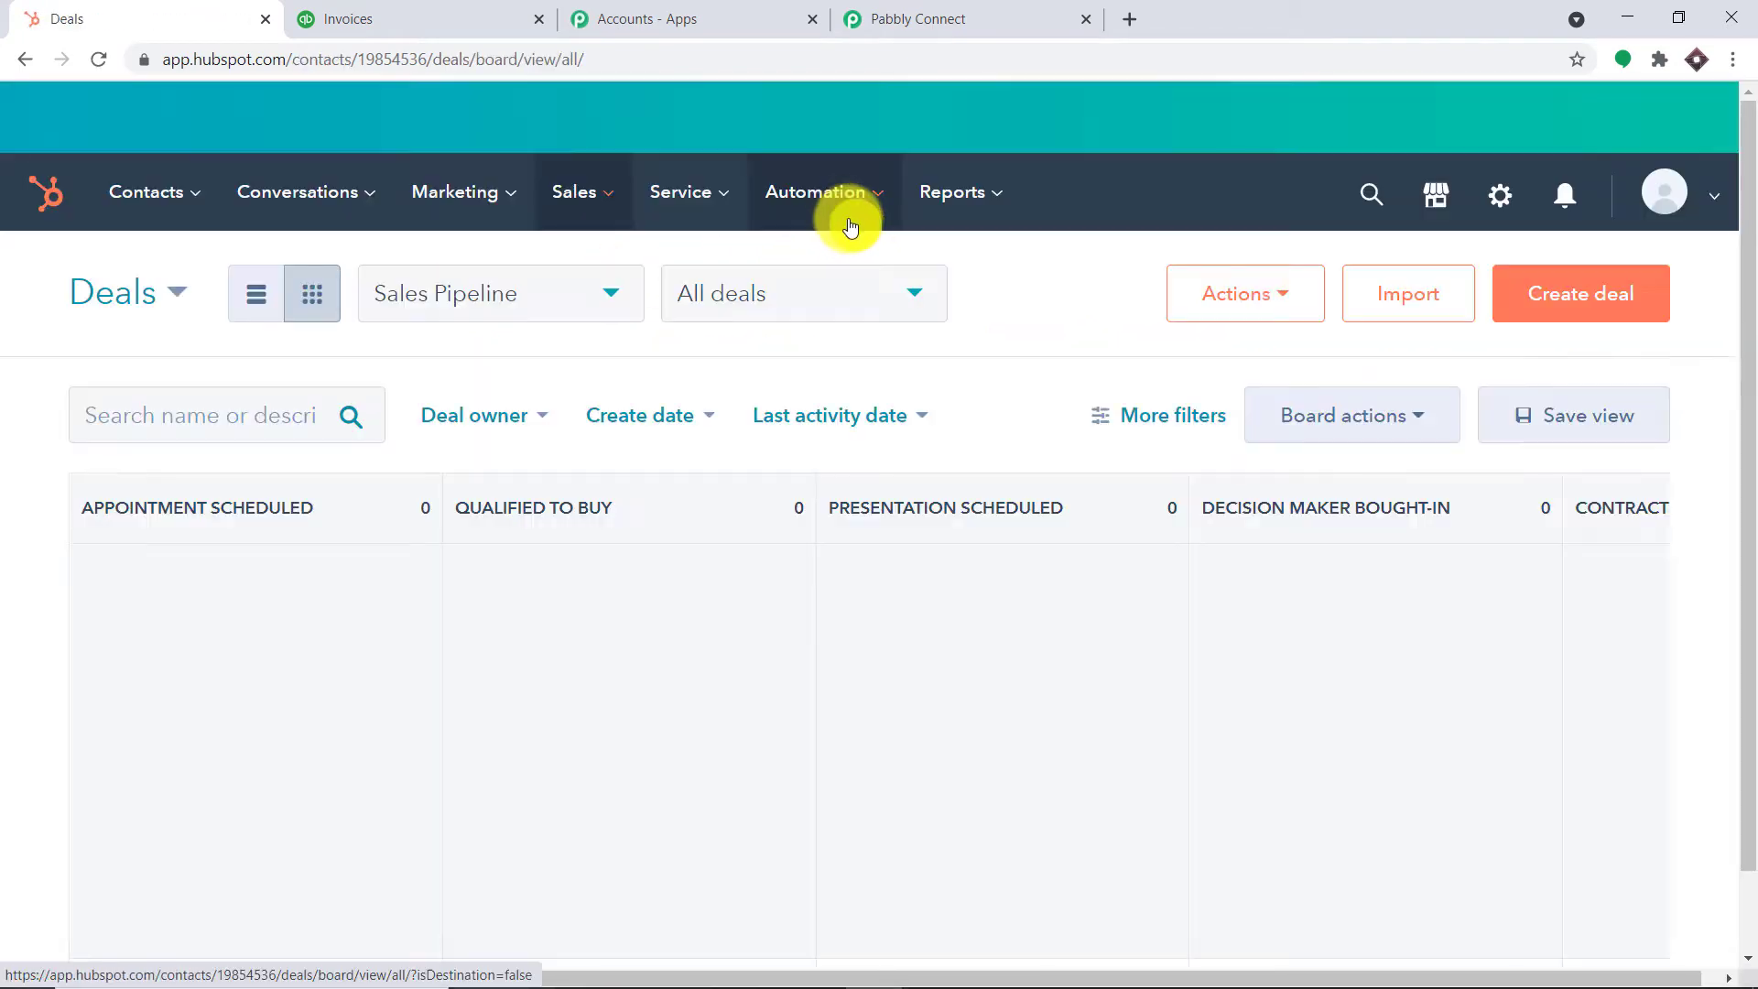
pyautogui.click(1597, 297)
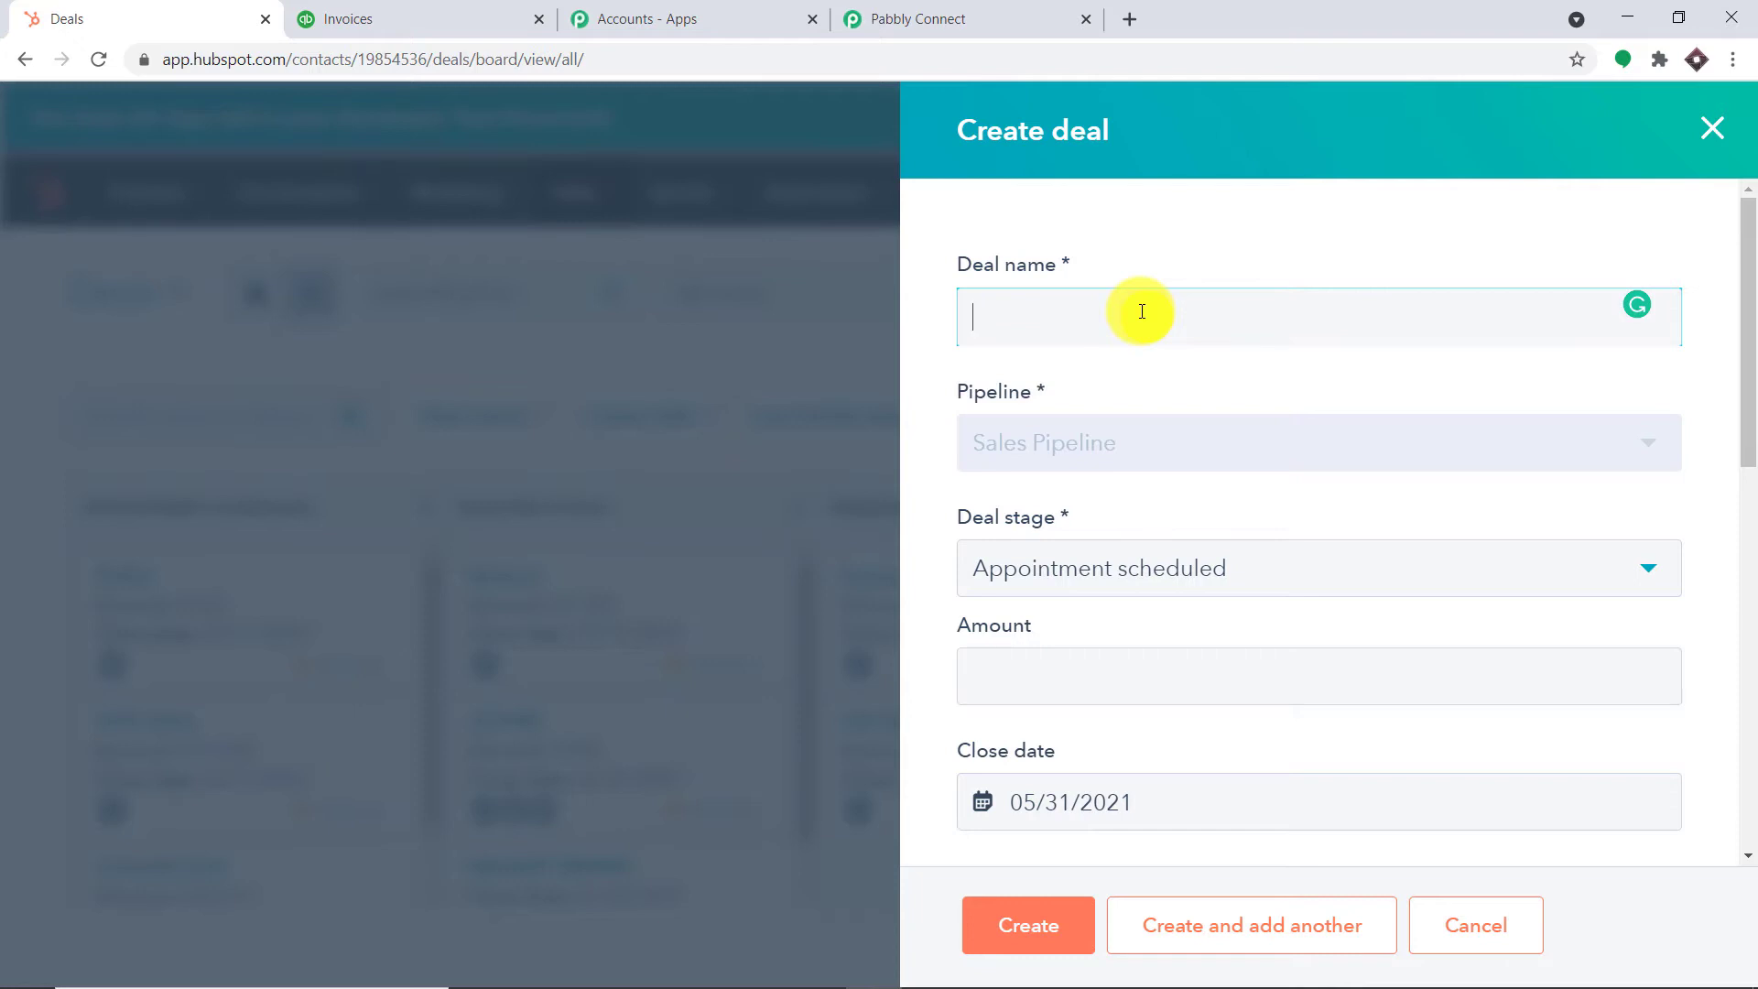
pyautogui.write('OPEC DEAL')
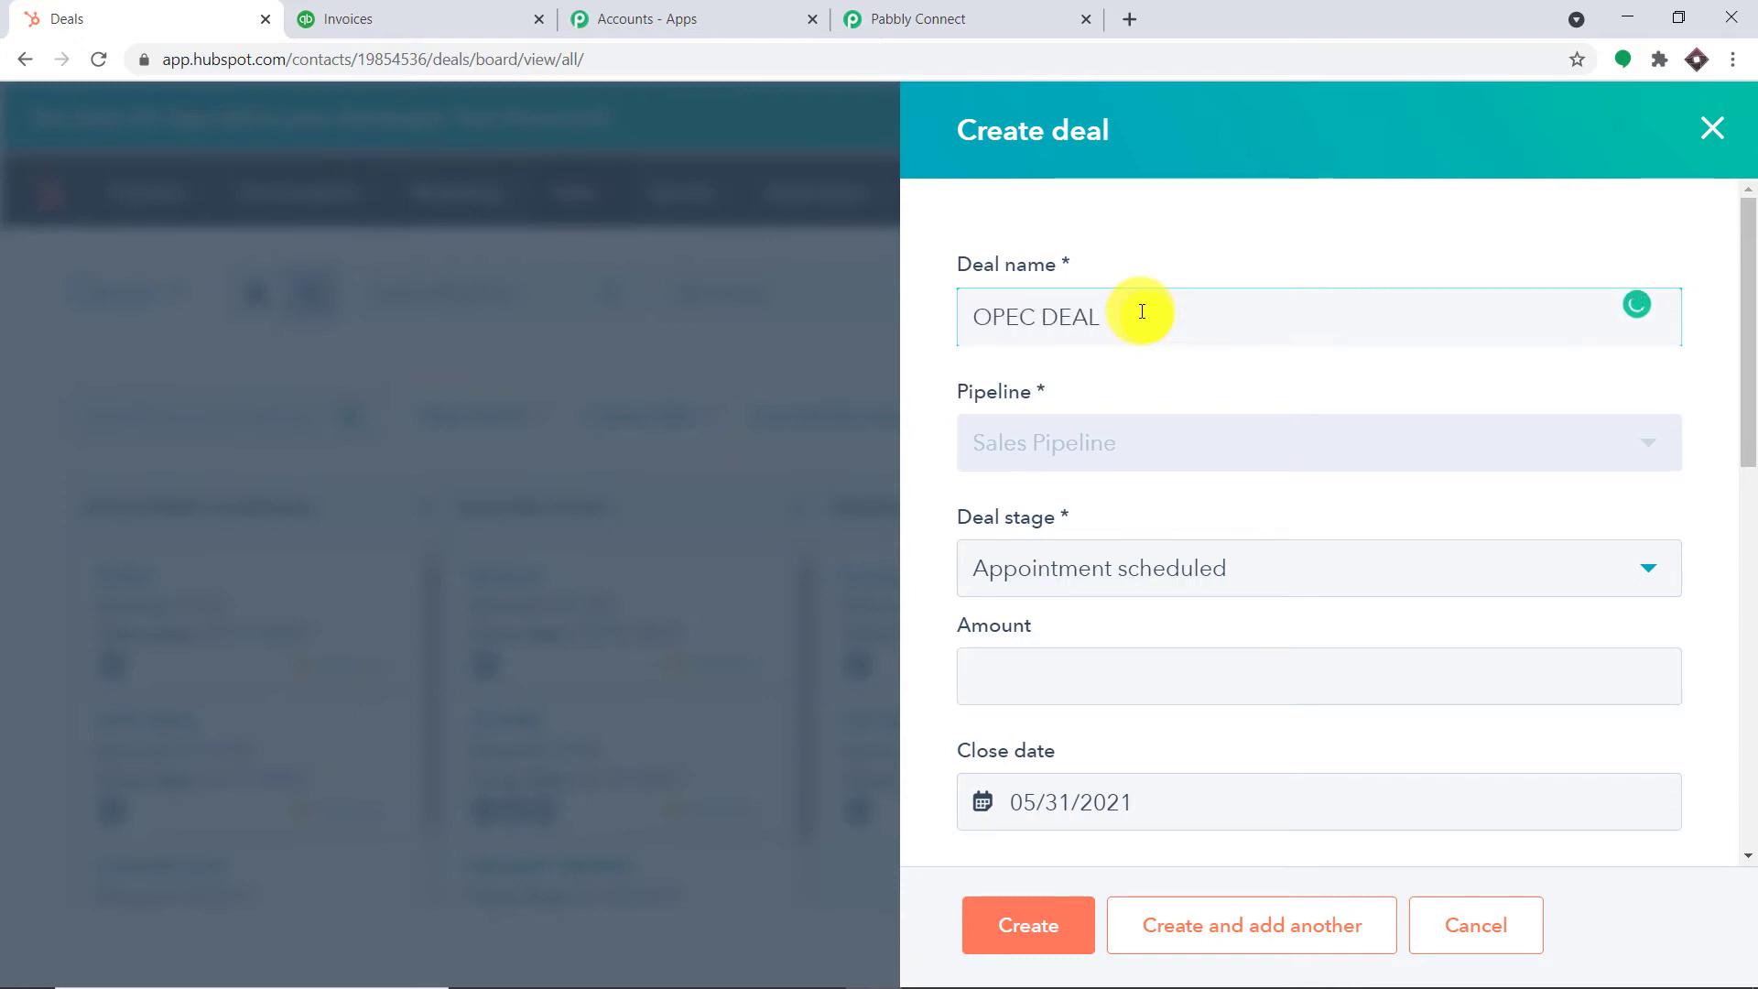
pyautogui.click(1169, 569)
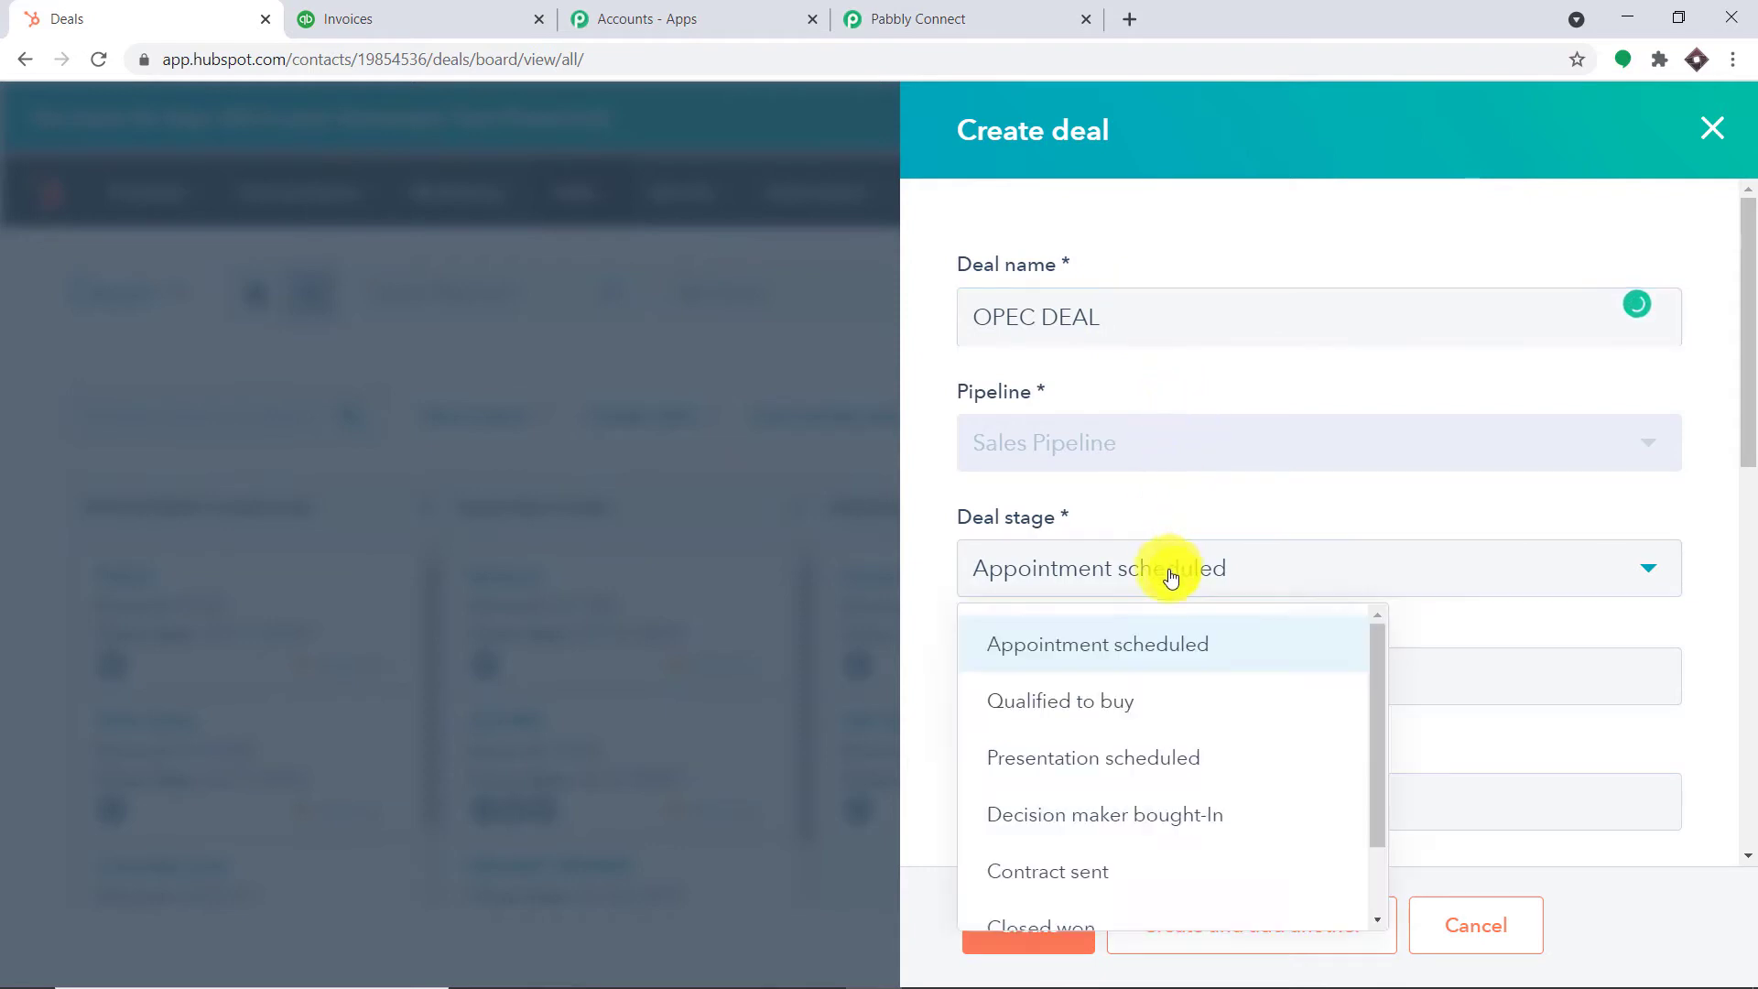
pyautogui.click(1136, 709)
# Give the deal amount 50000, High priority and the New Business deal type
pyautogui.scroll(-3, 1350, 595)
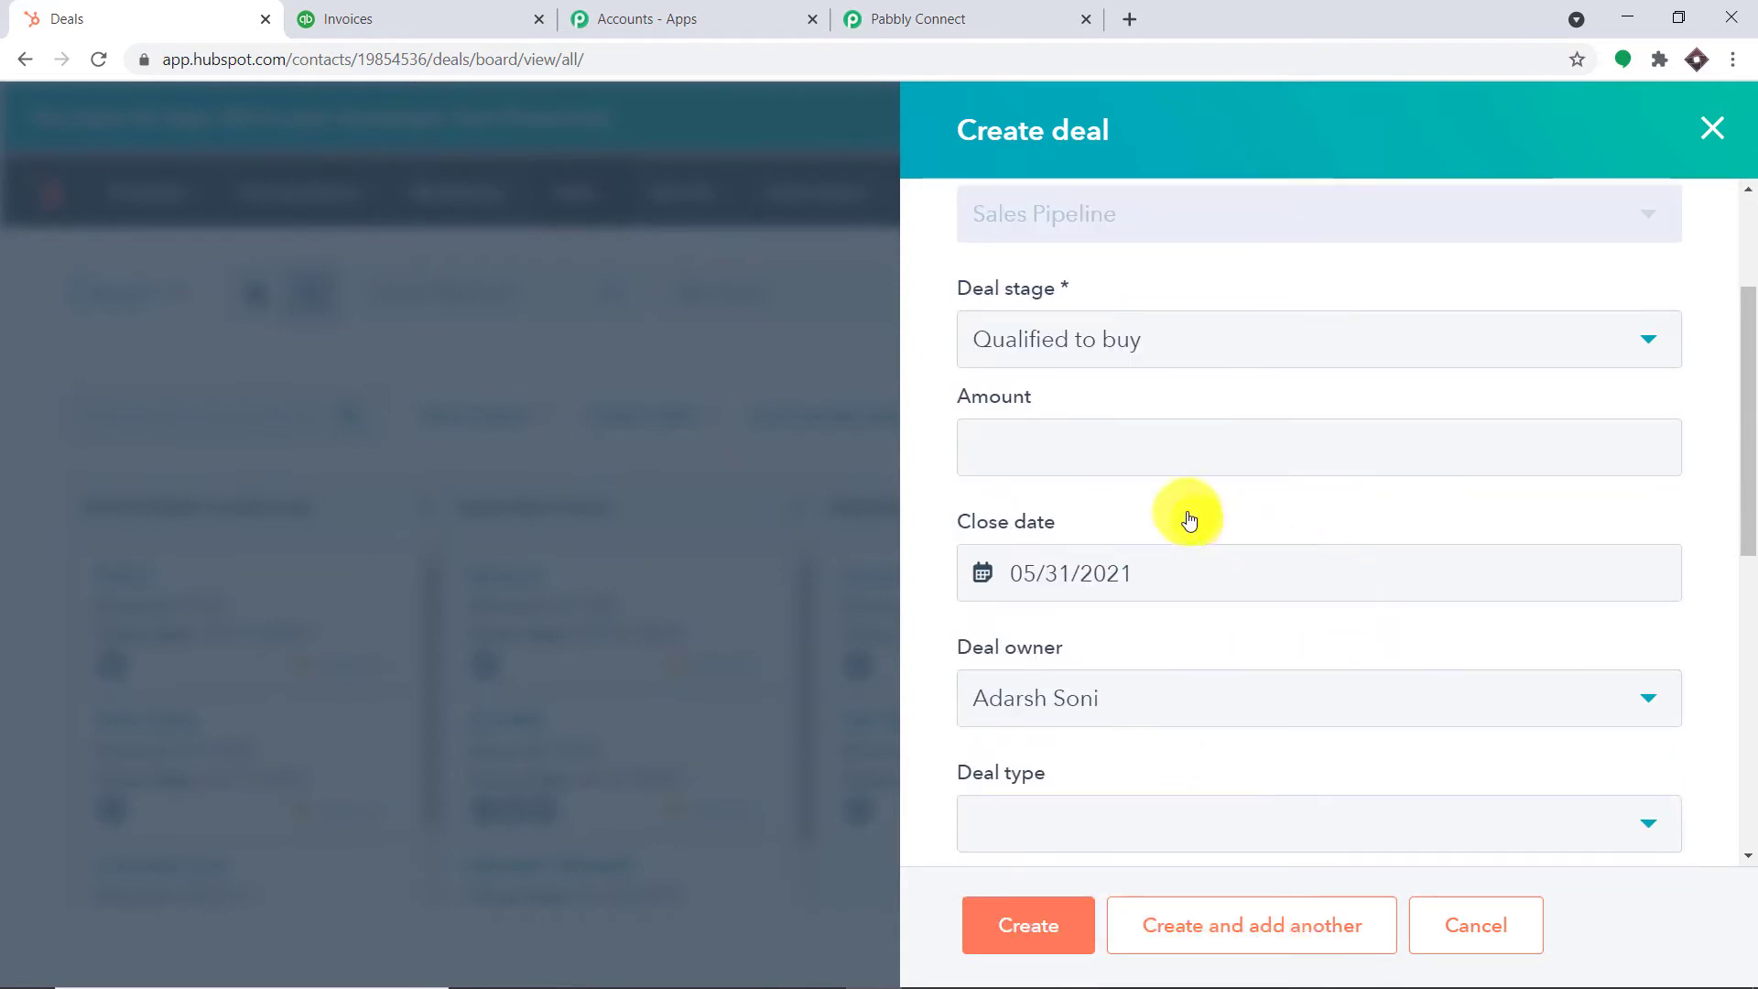
pyautogui.click(1128, 453)
pyautogui.write('7')
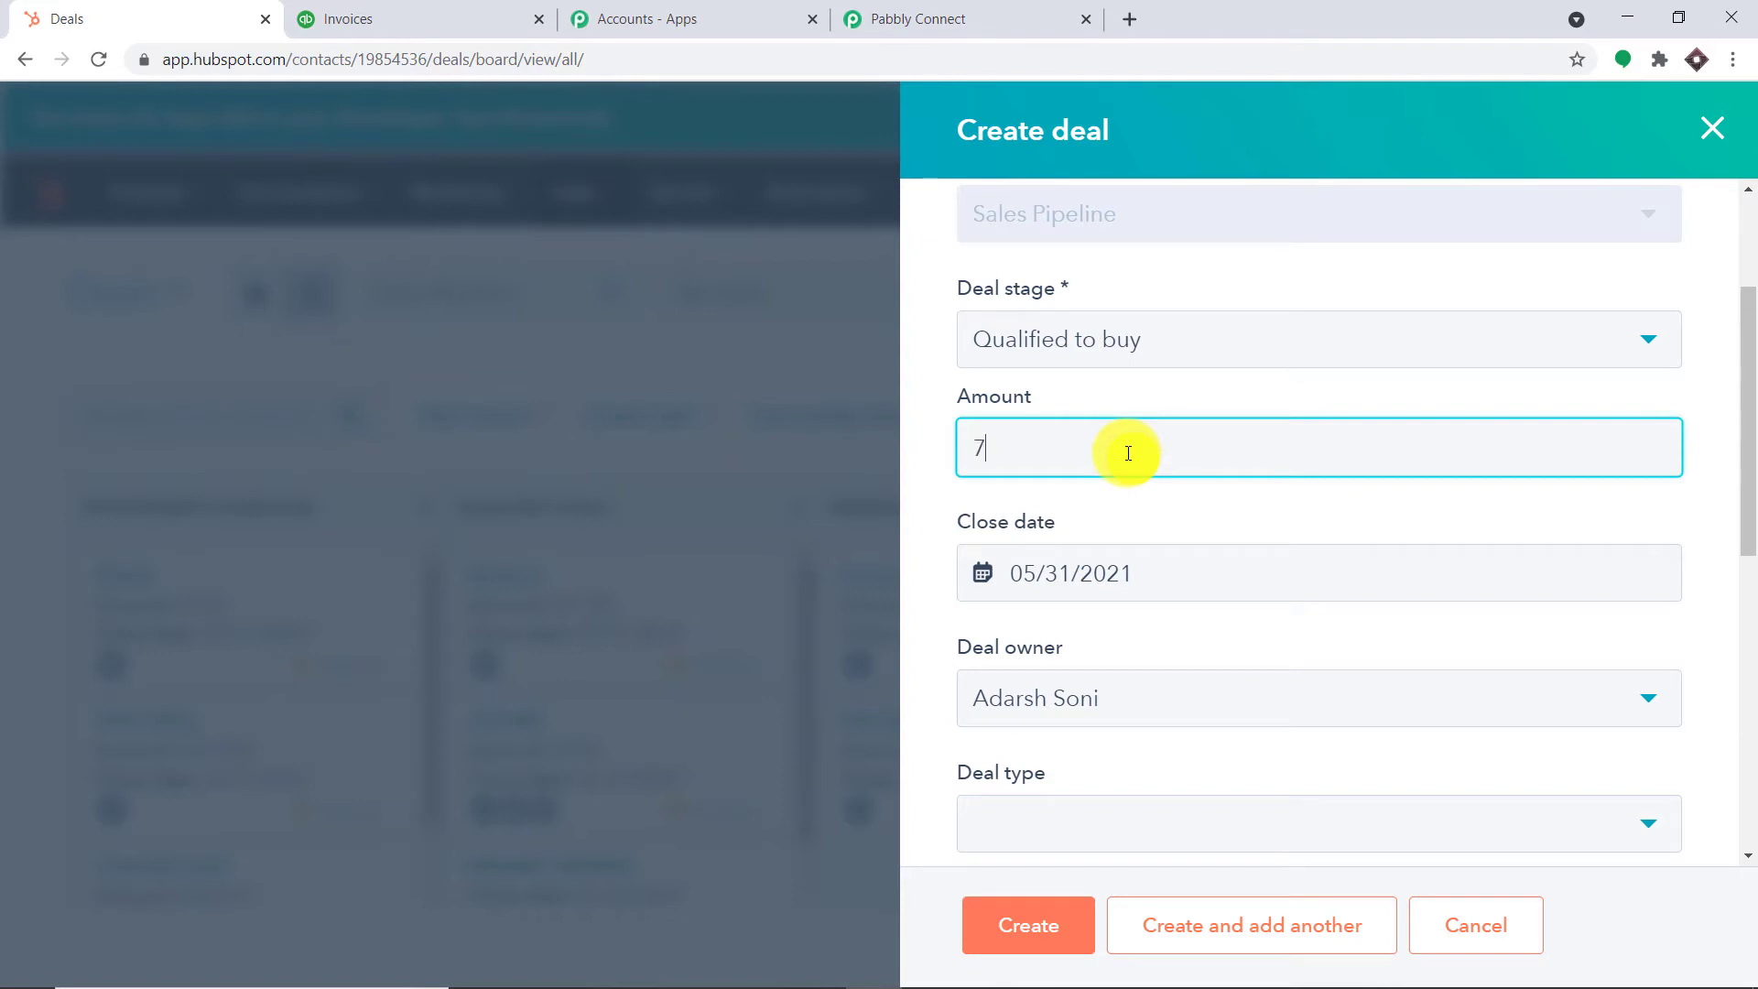
pyautogui.write('000')
pyautogui.press('BackSpace')
pyautogui.press('BackSpace')
pyautogui.press('BackSpace')
pyautogui.press('BackSpace')
pyautogui.write('50000')
pyautogui.scroll(-2, 1133, 549)
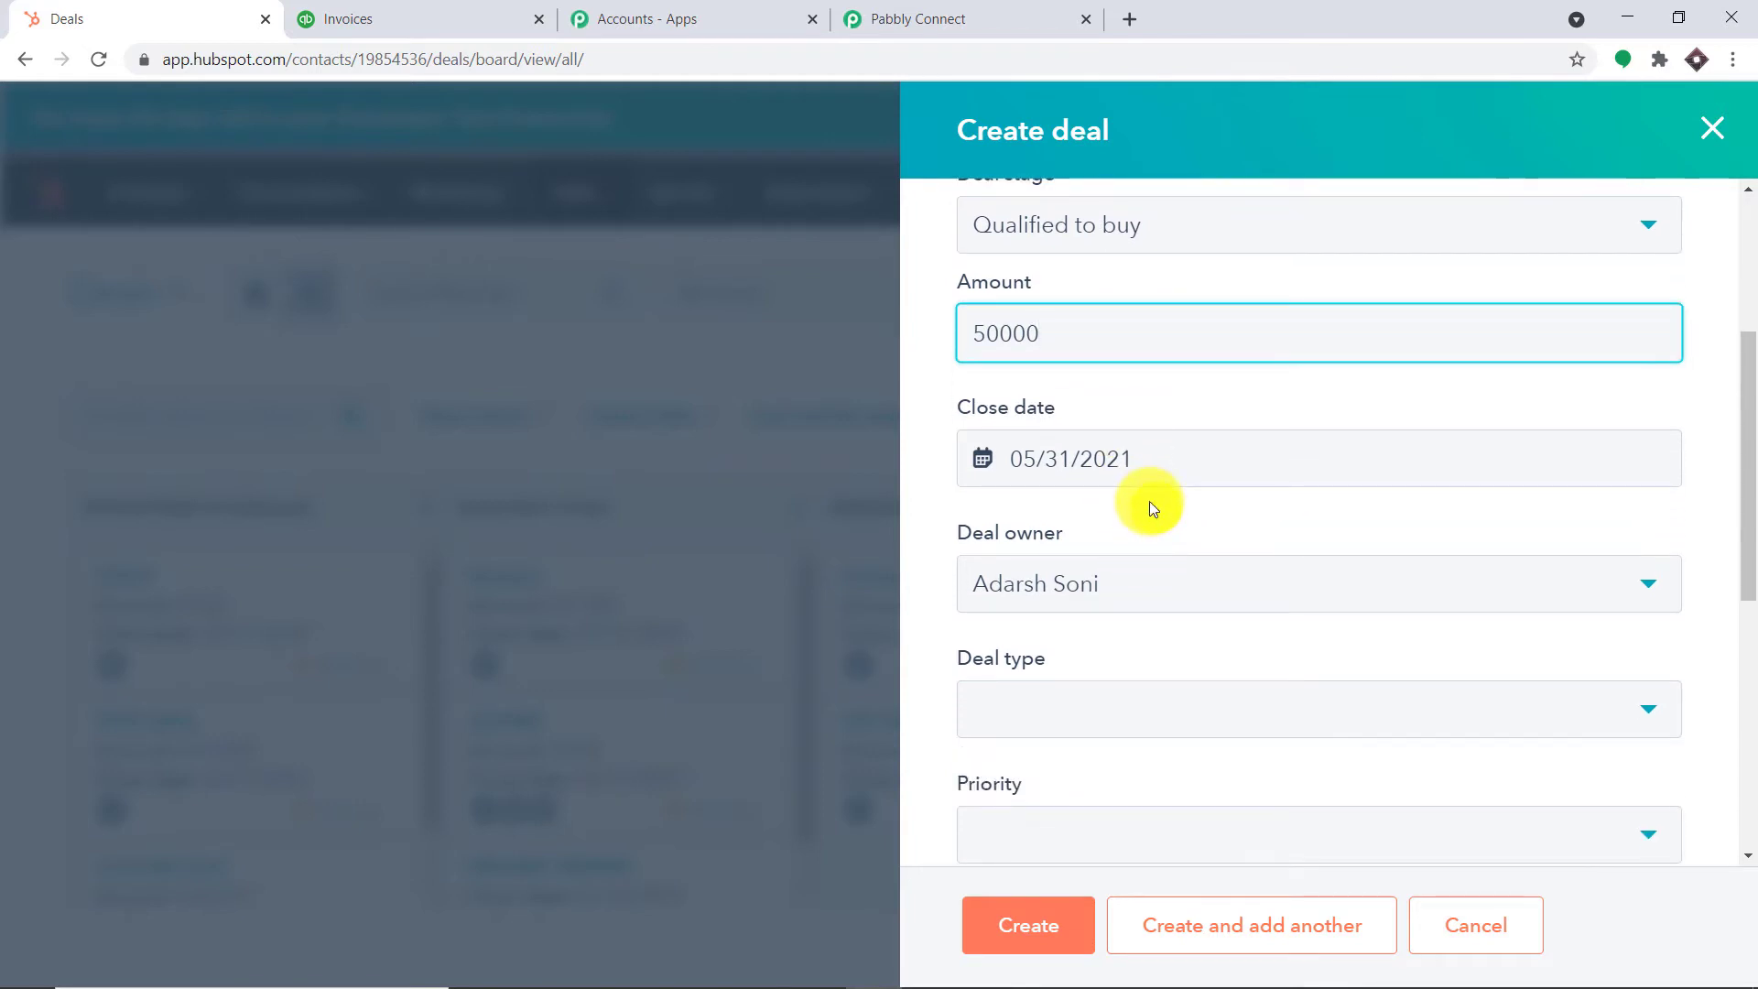
pyautogui.scroll(-2, 1275, 530)
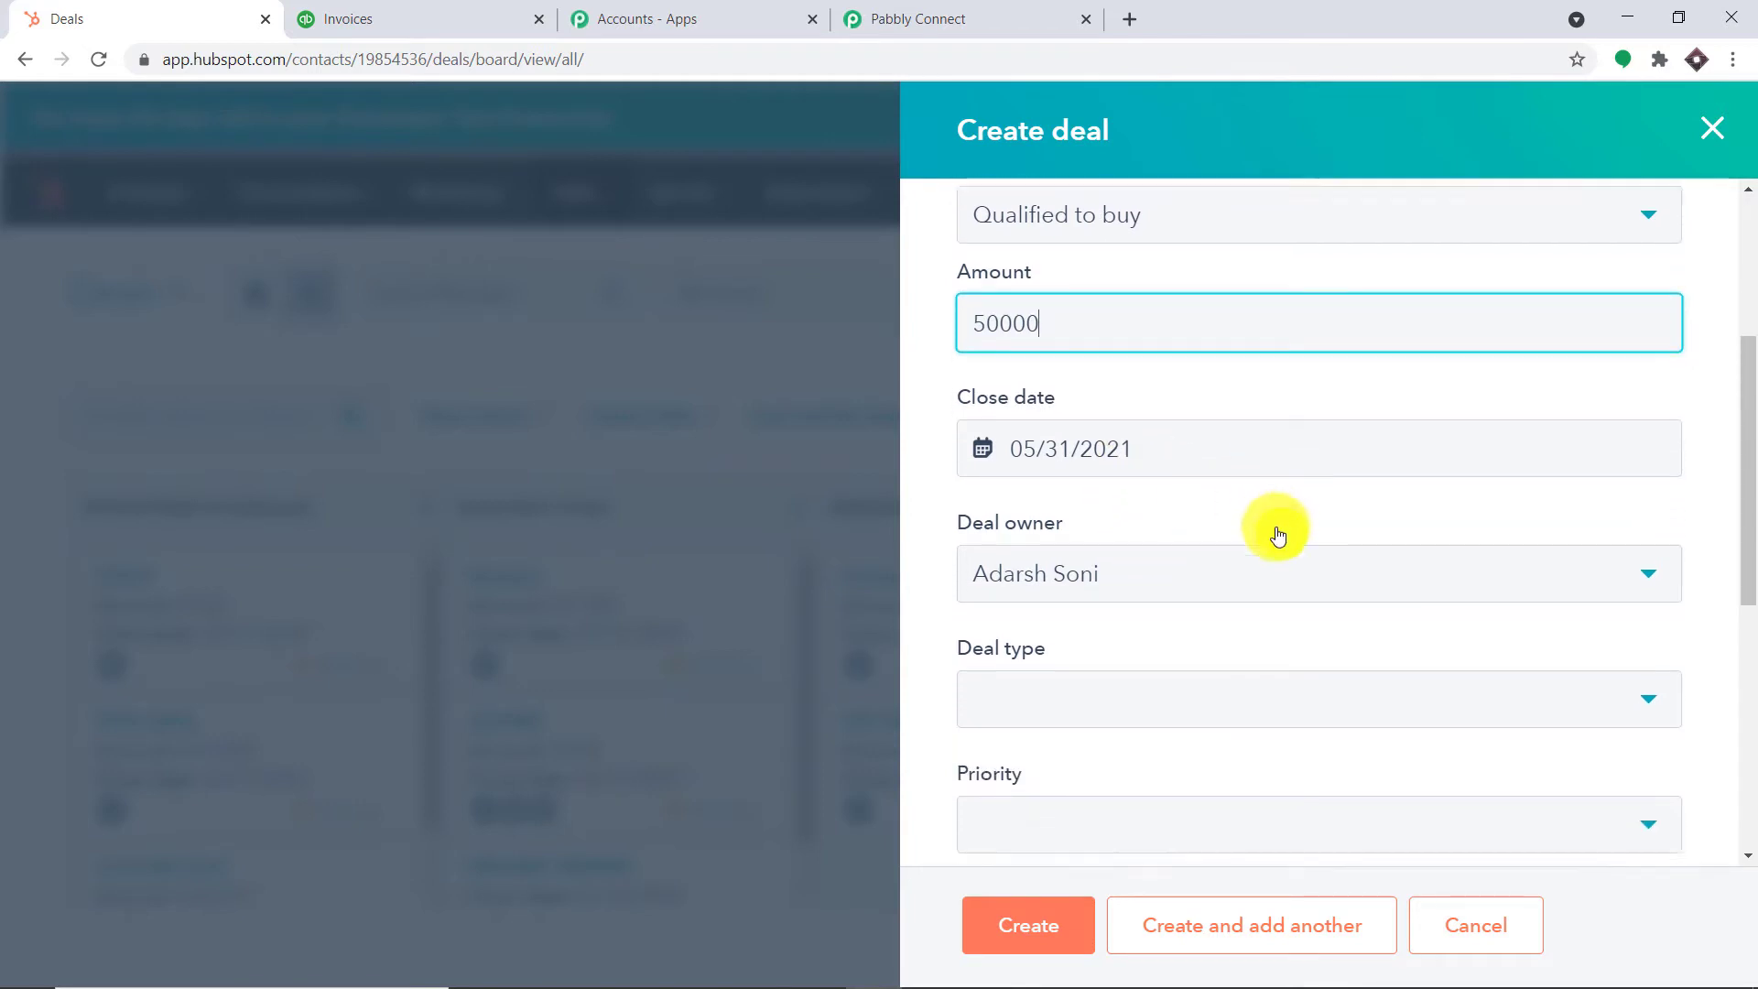
pyautogui.scroll(-5, 1084, 520)
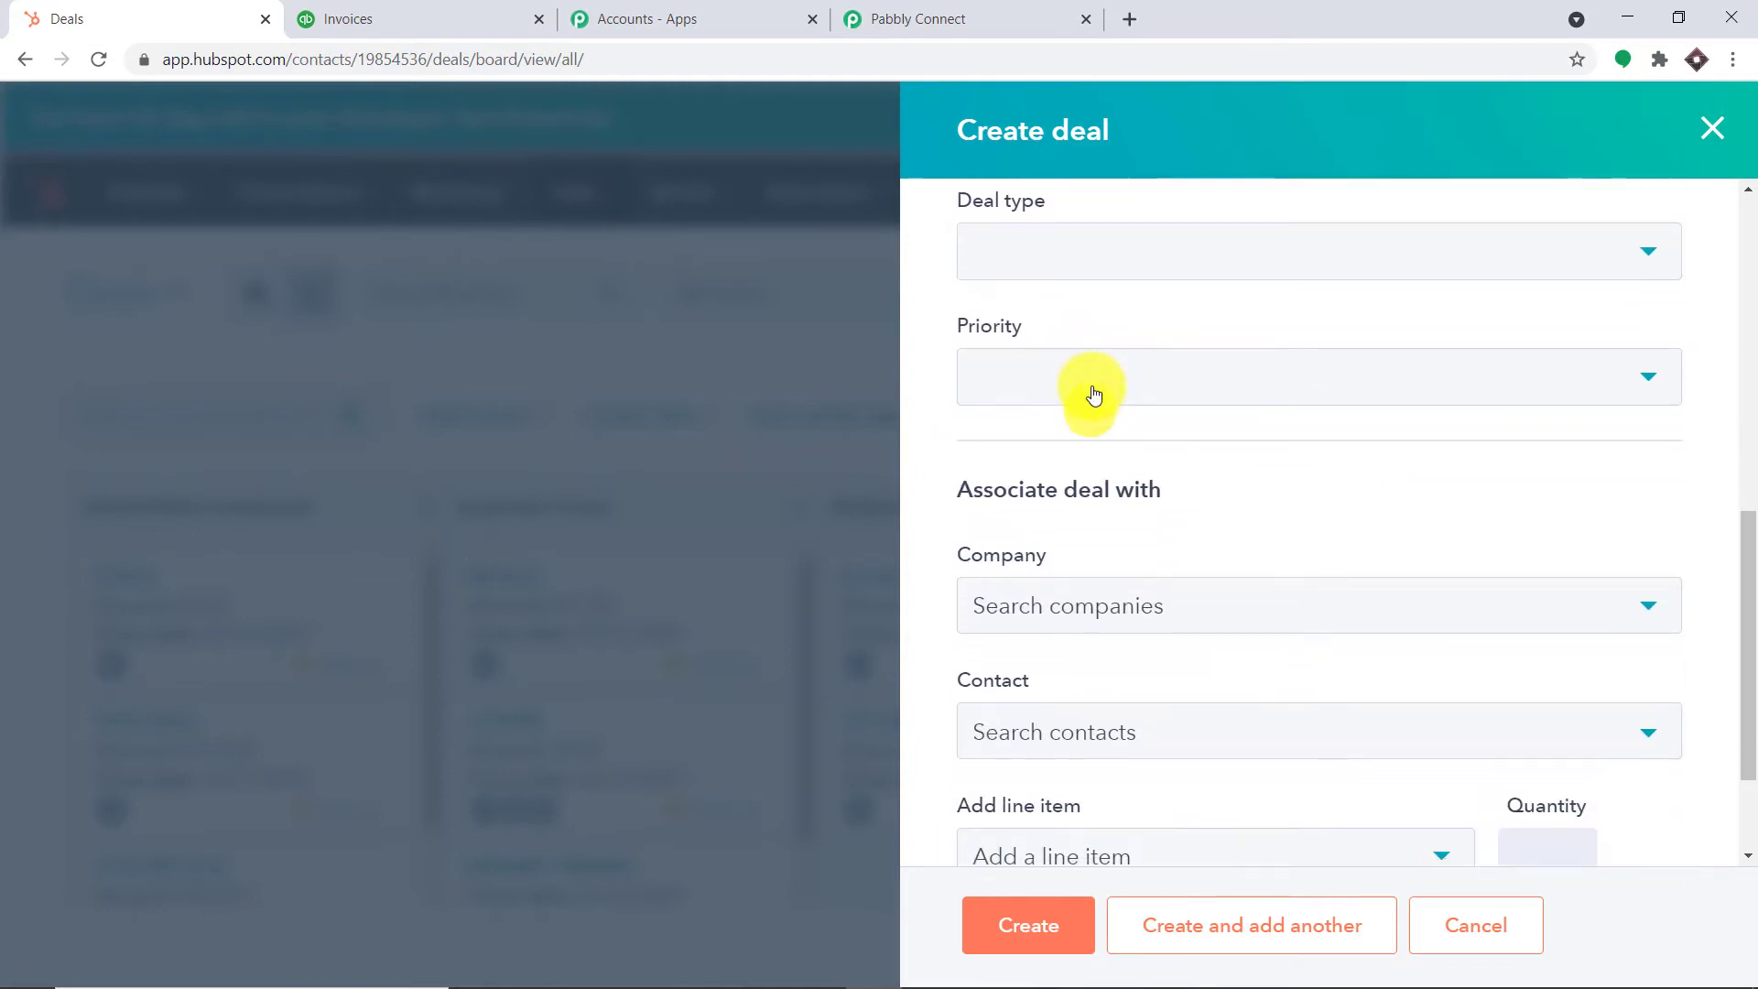
pyautogui.click(1089, 389)
pyautogui.click(1089, 611)
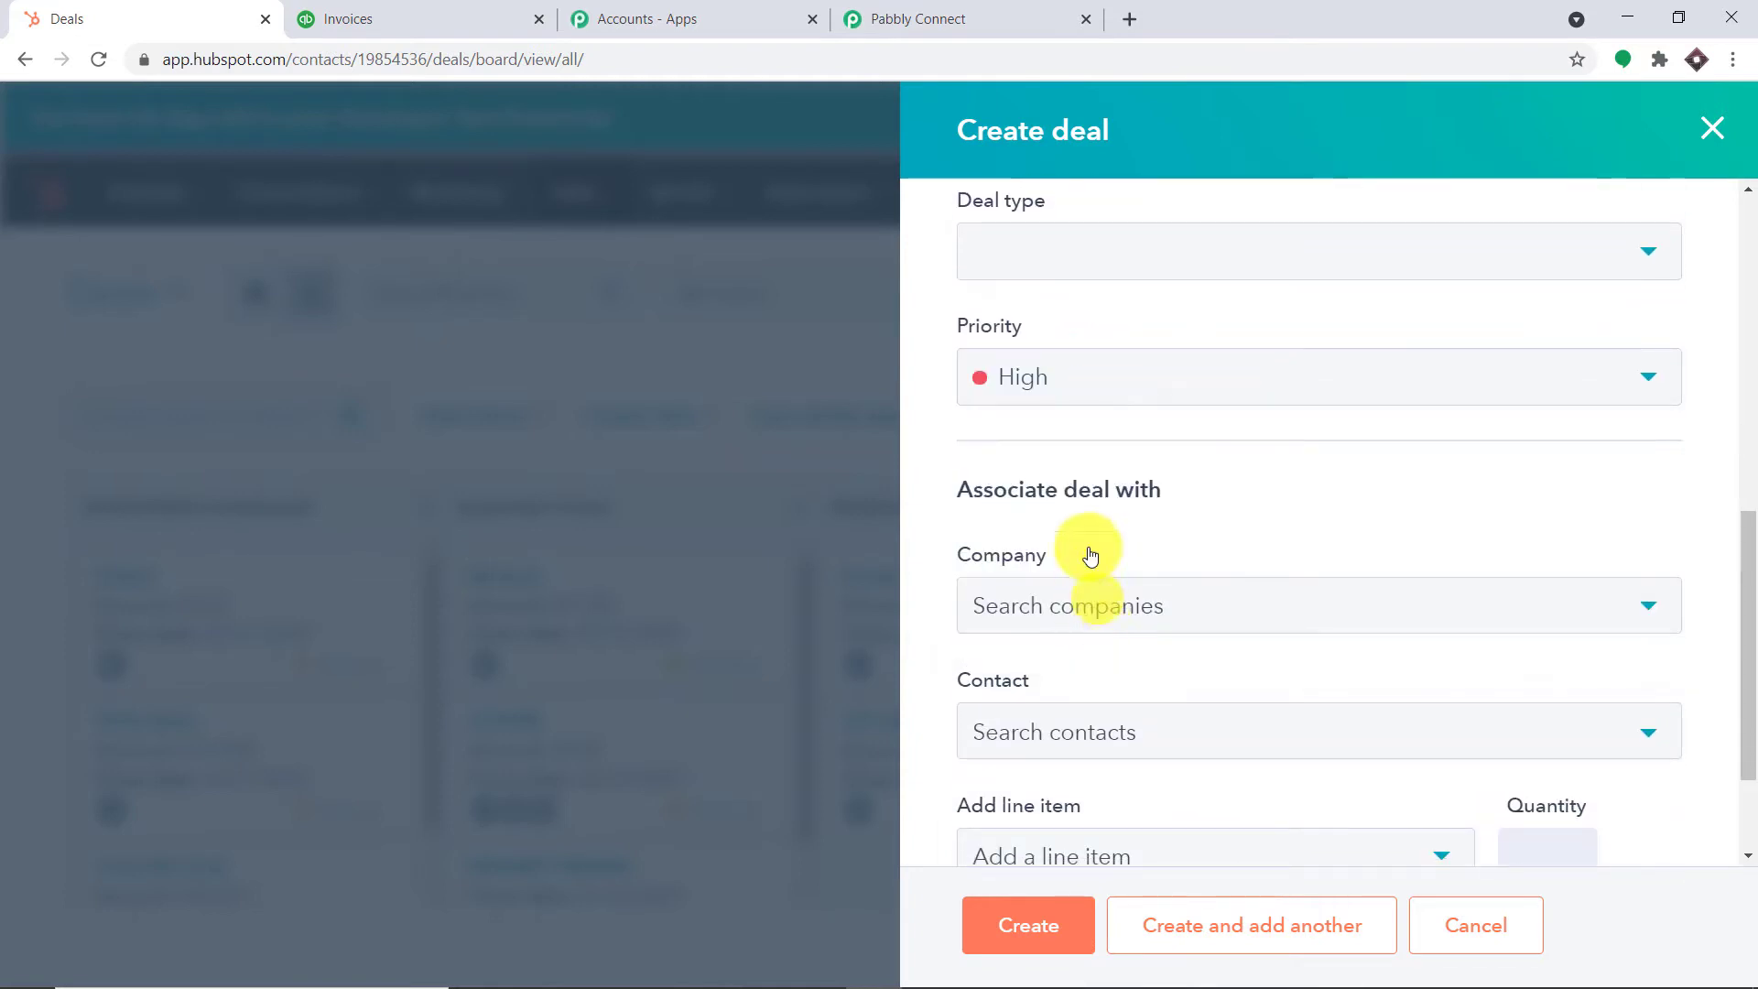
pyautogui.click(1130, 259)
pyautogui.click(1114, 394)
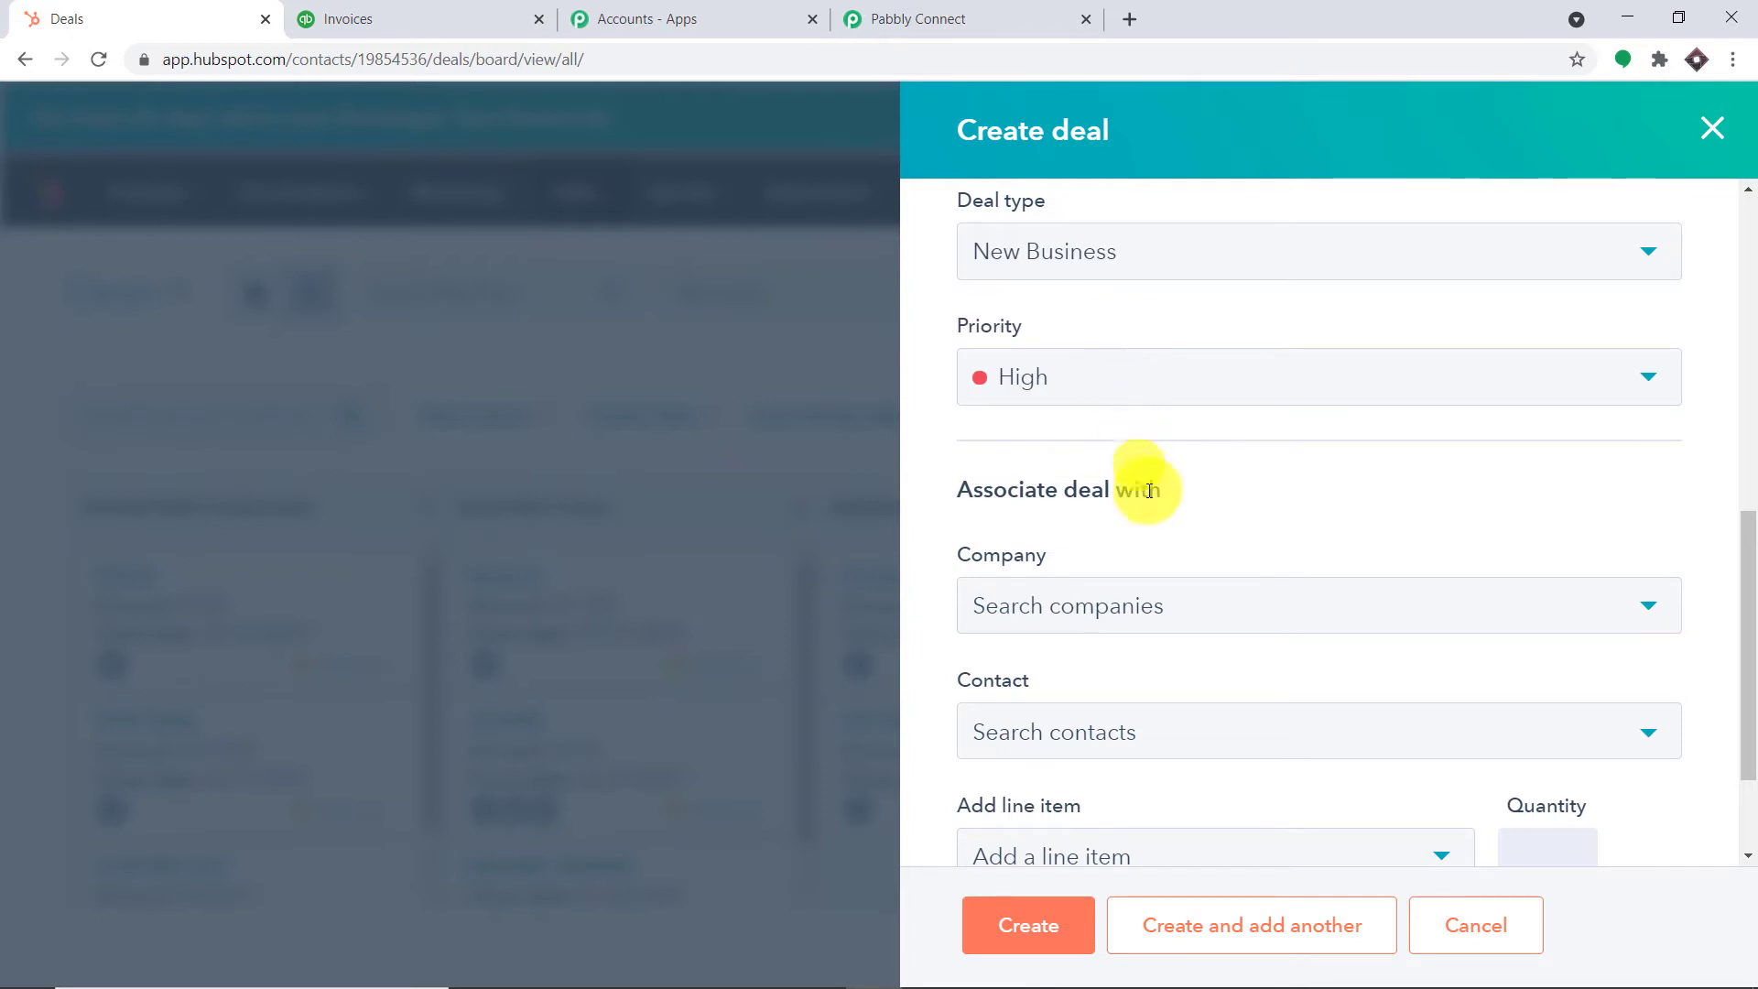
pyautogui.scroll(-3, 1124, 572)
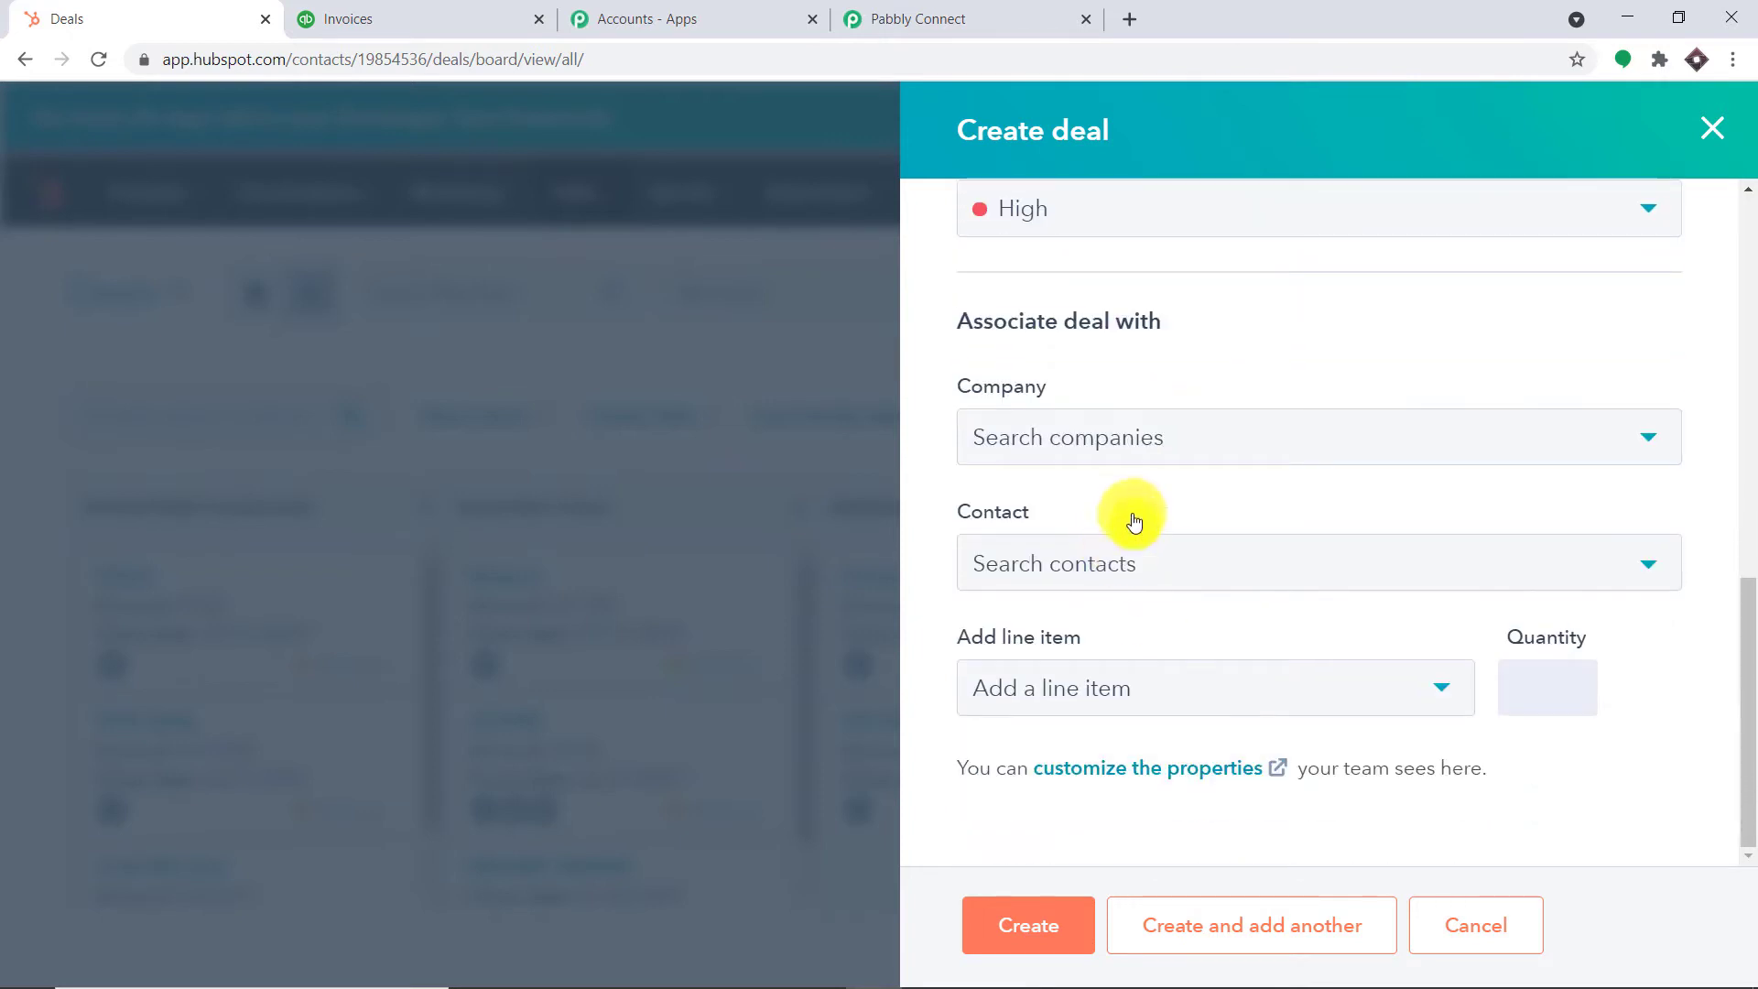
pyautogui.click(1143, 550)
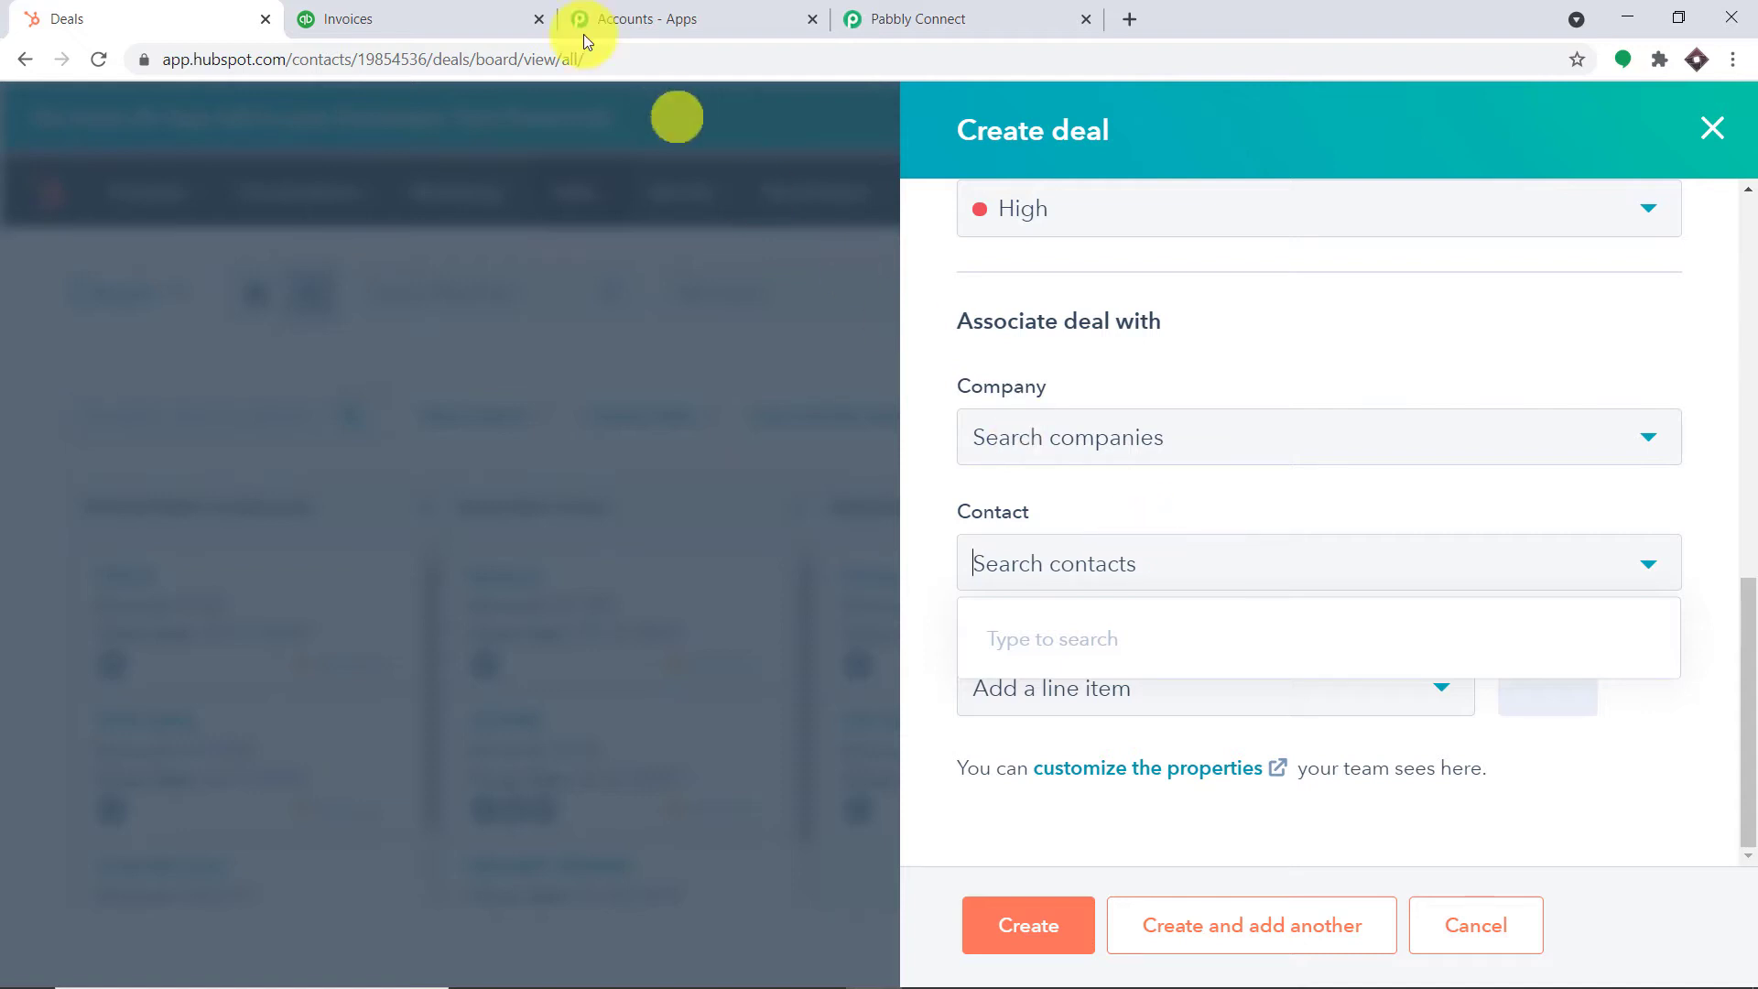
pyautogui.click(489, 9)
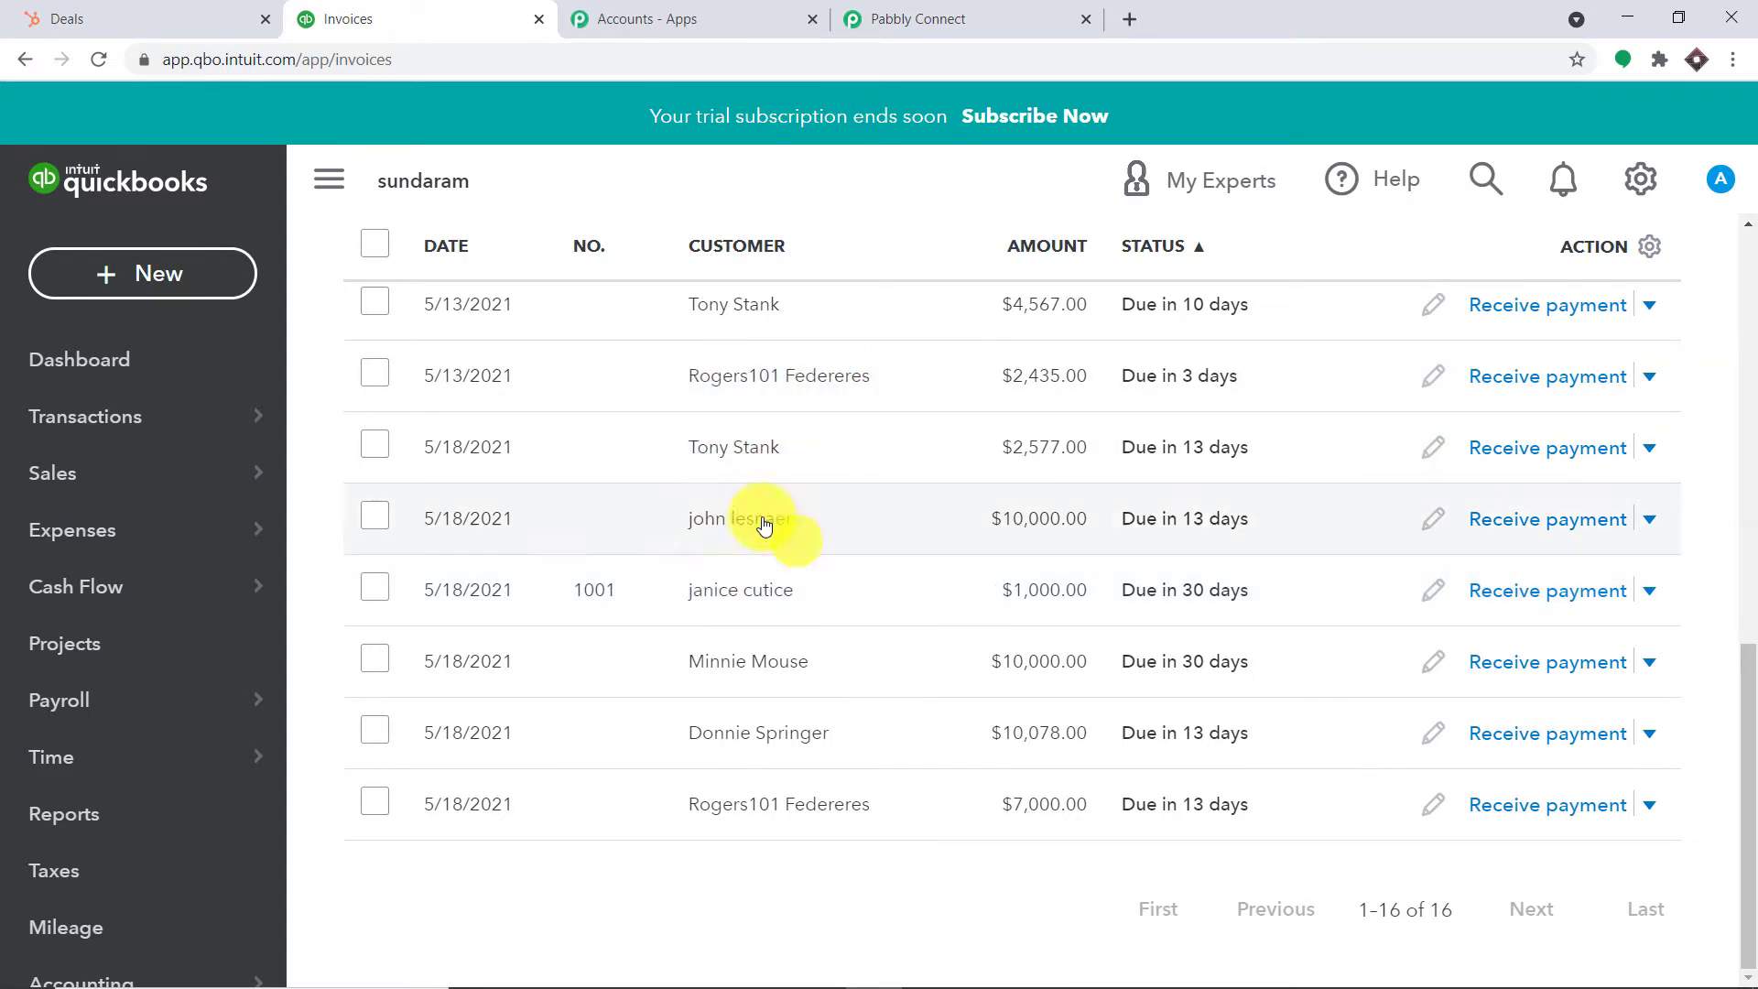
pyautogui.click(32, 14)
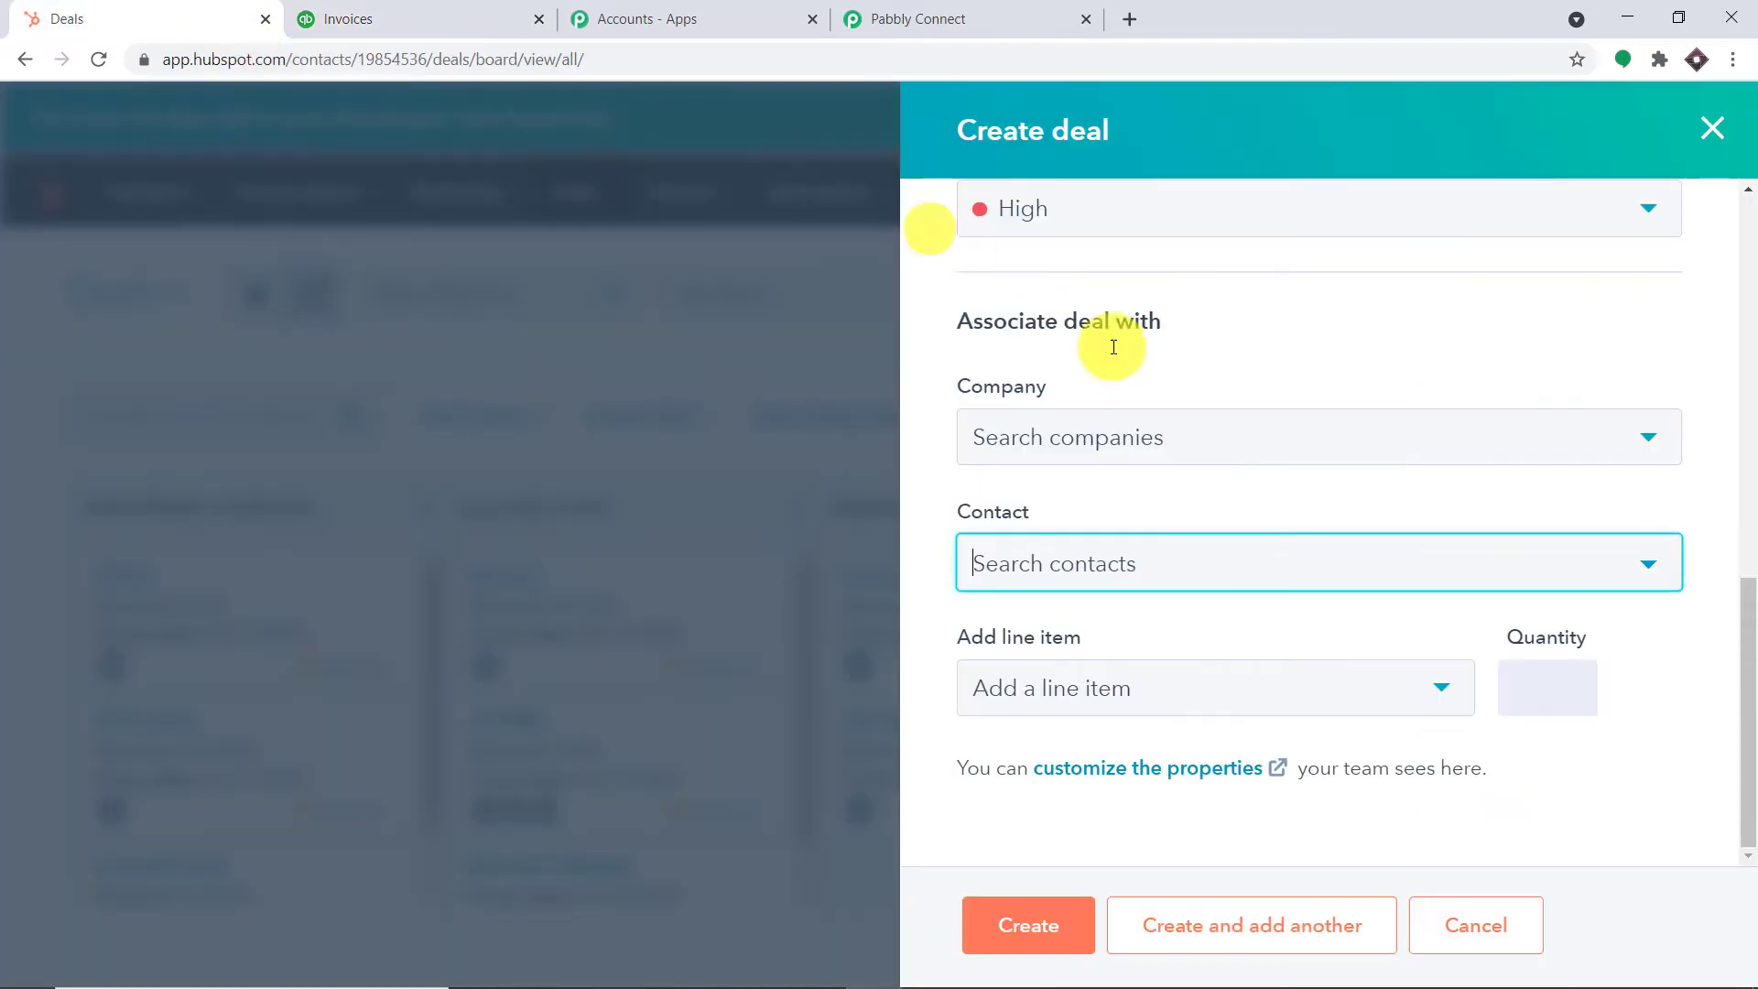
# Associate the first two matching contacts with the OPEC DEAL draft
pyautogui.click(1073, 561)
pyautogui.write('R')
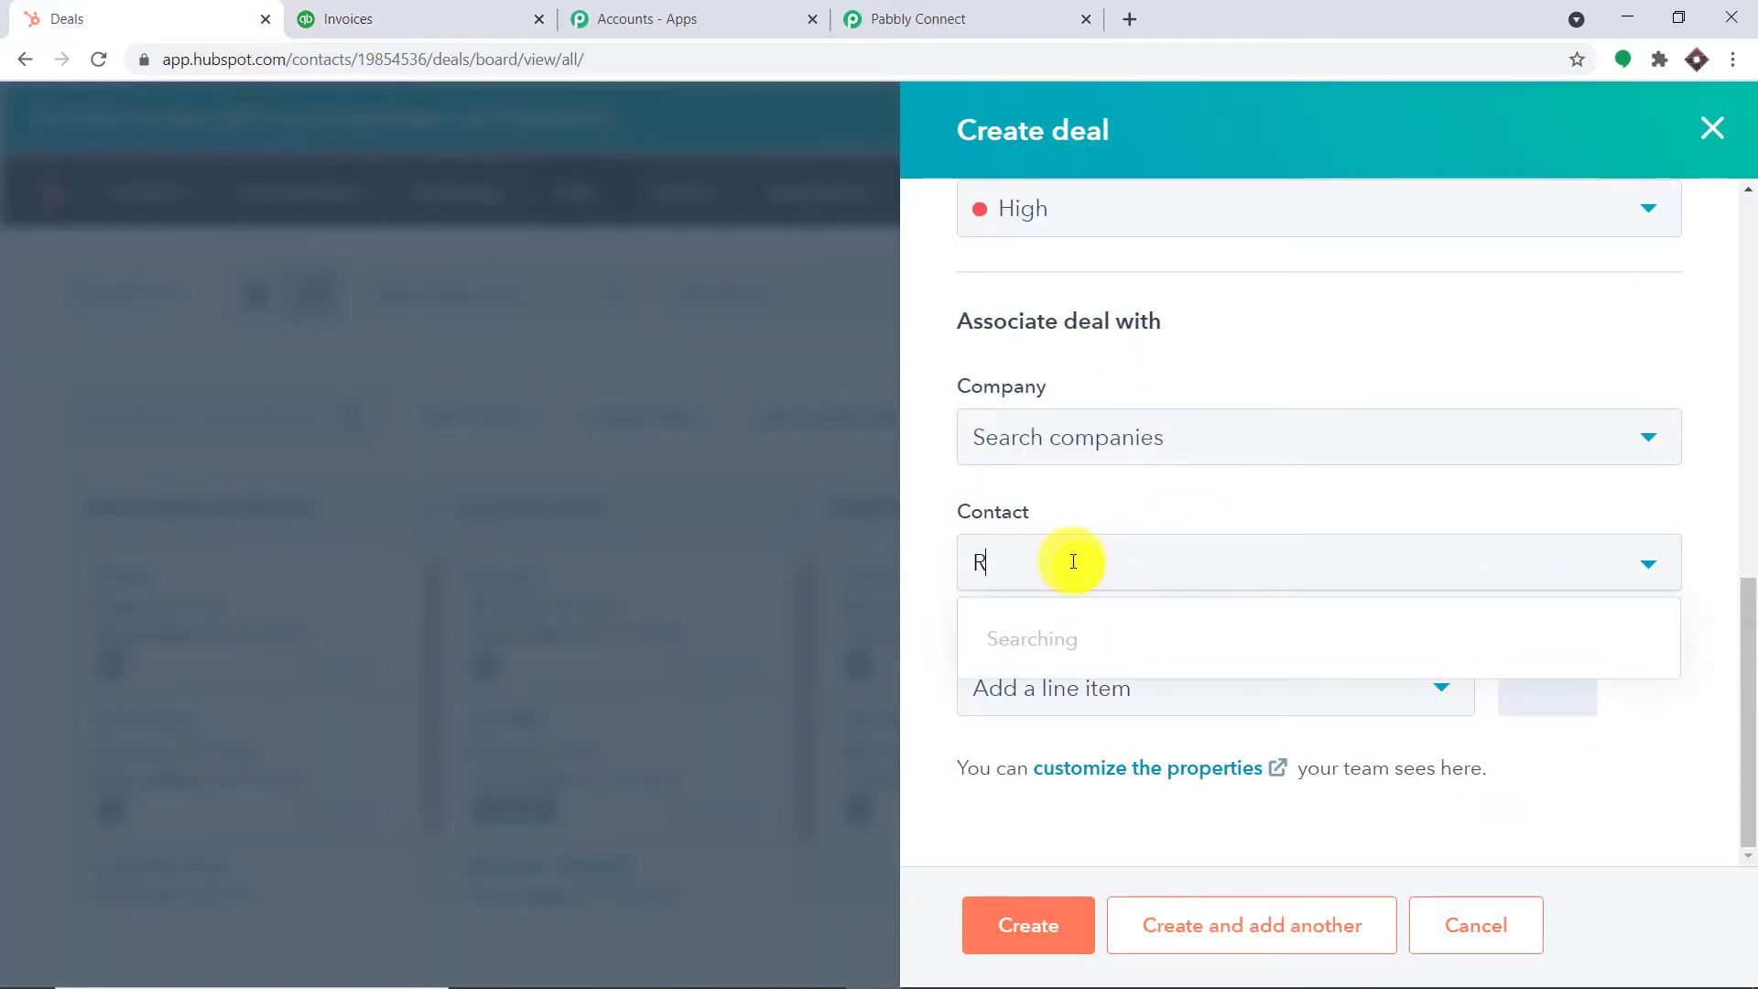
pyautogui.write('OGE')
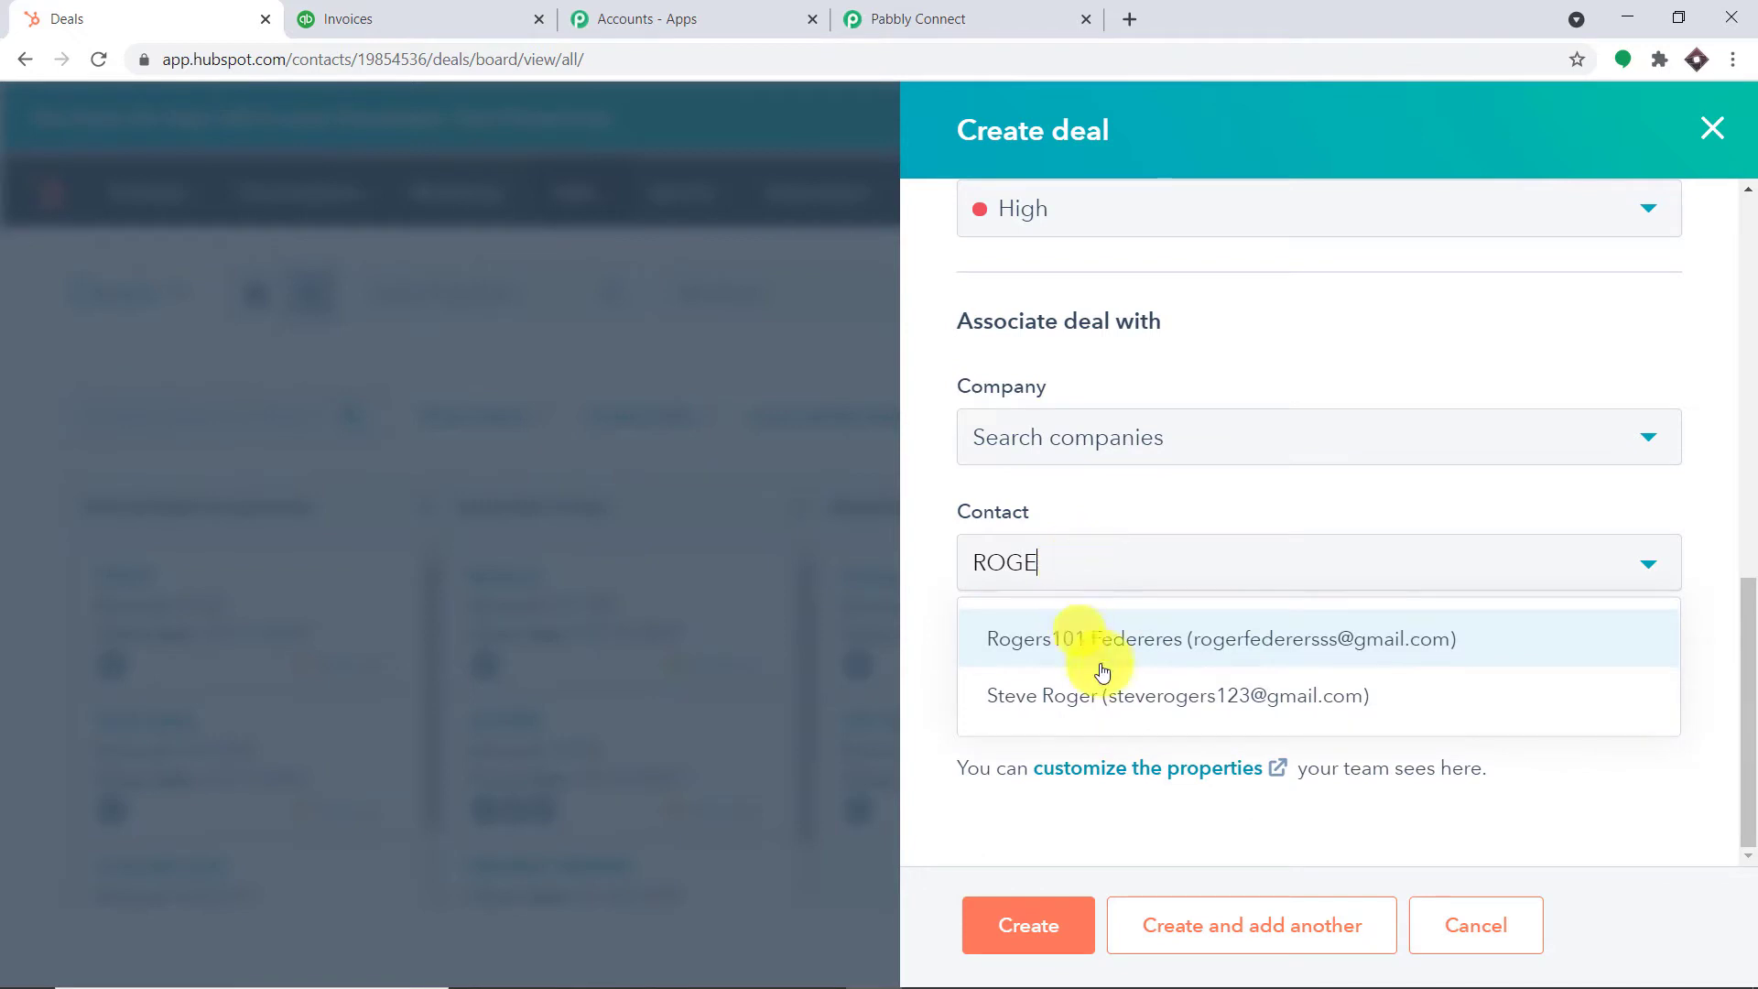
pyautogui.click(1094, 643)
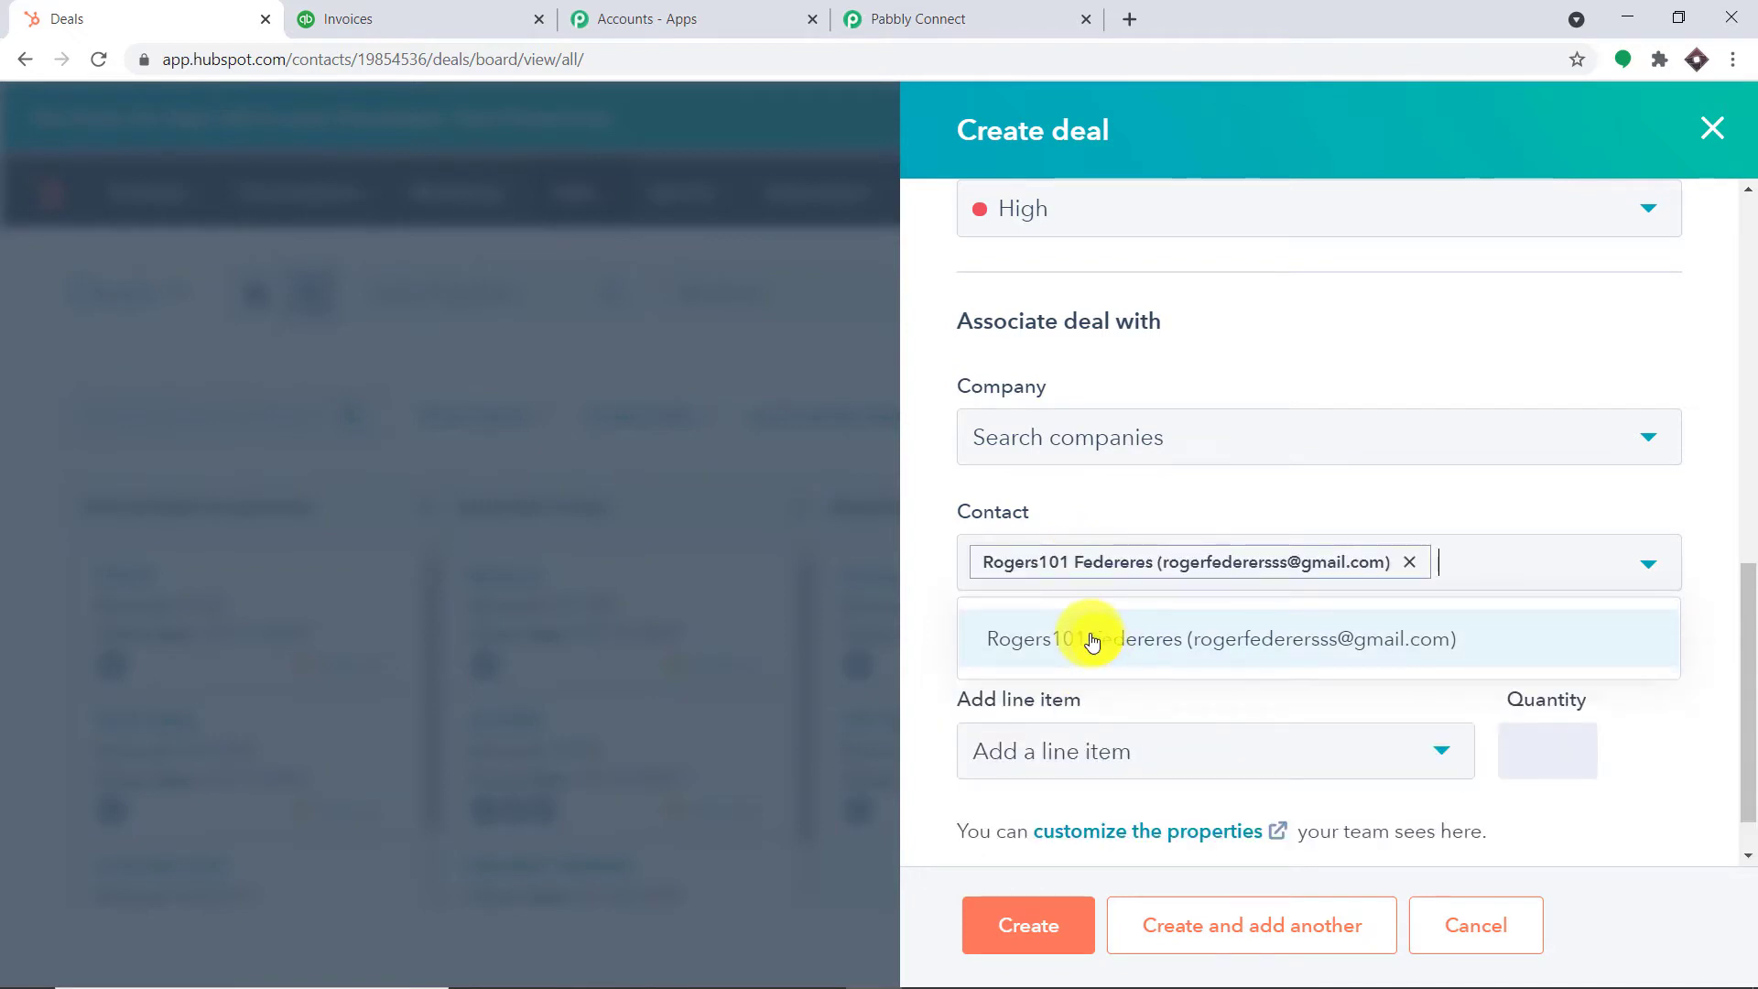
pyautogui.write('JAN')
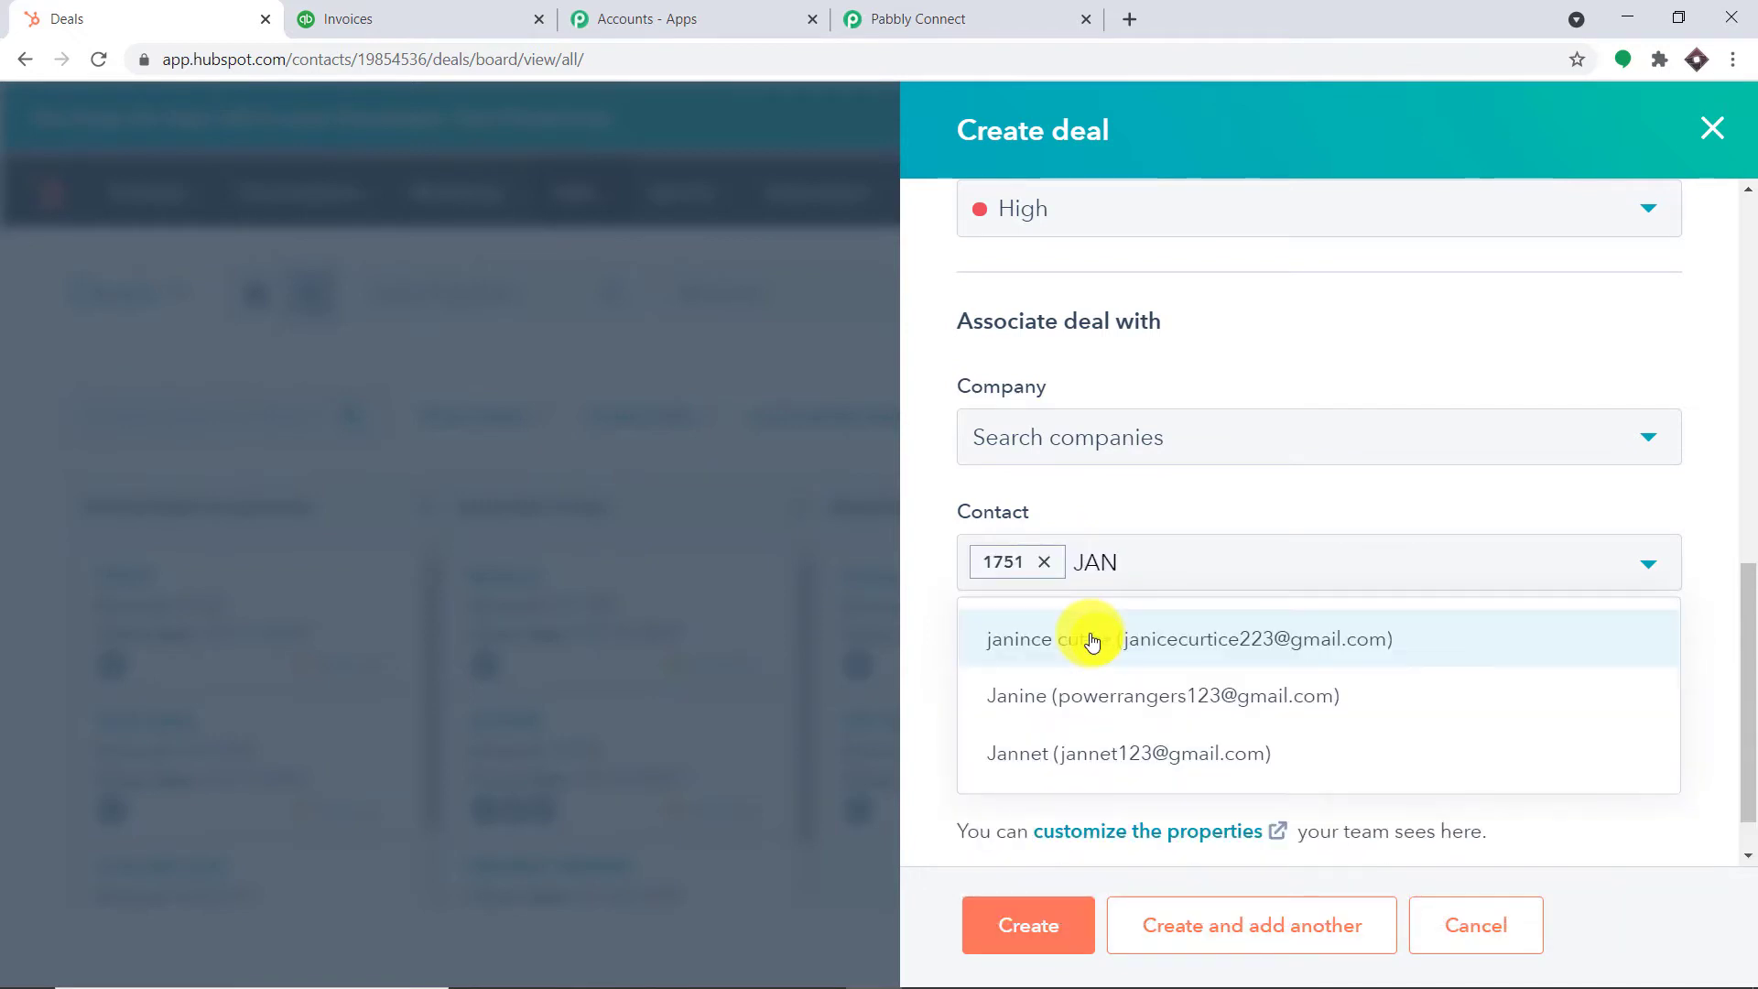
pyautogui.click(1095, 644)
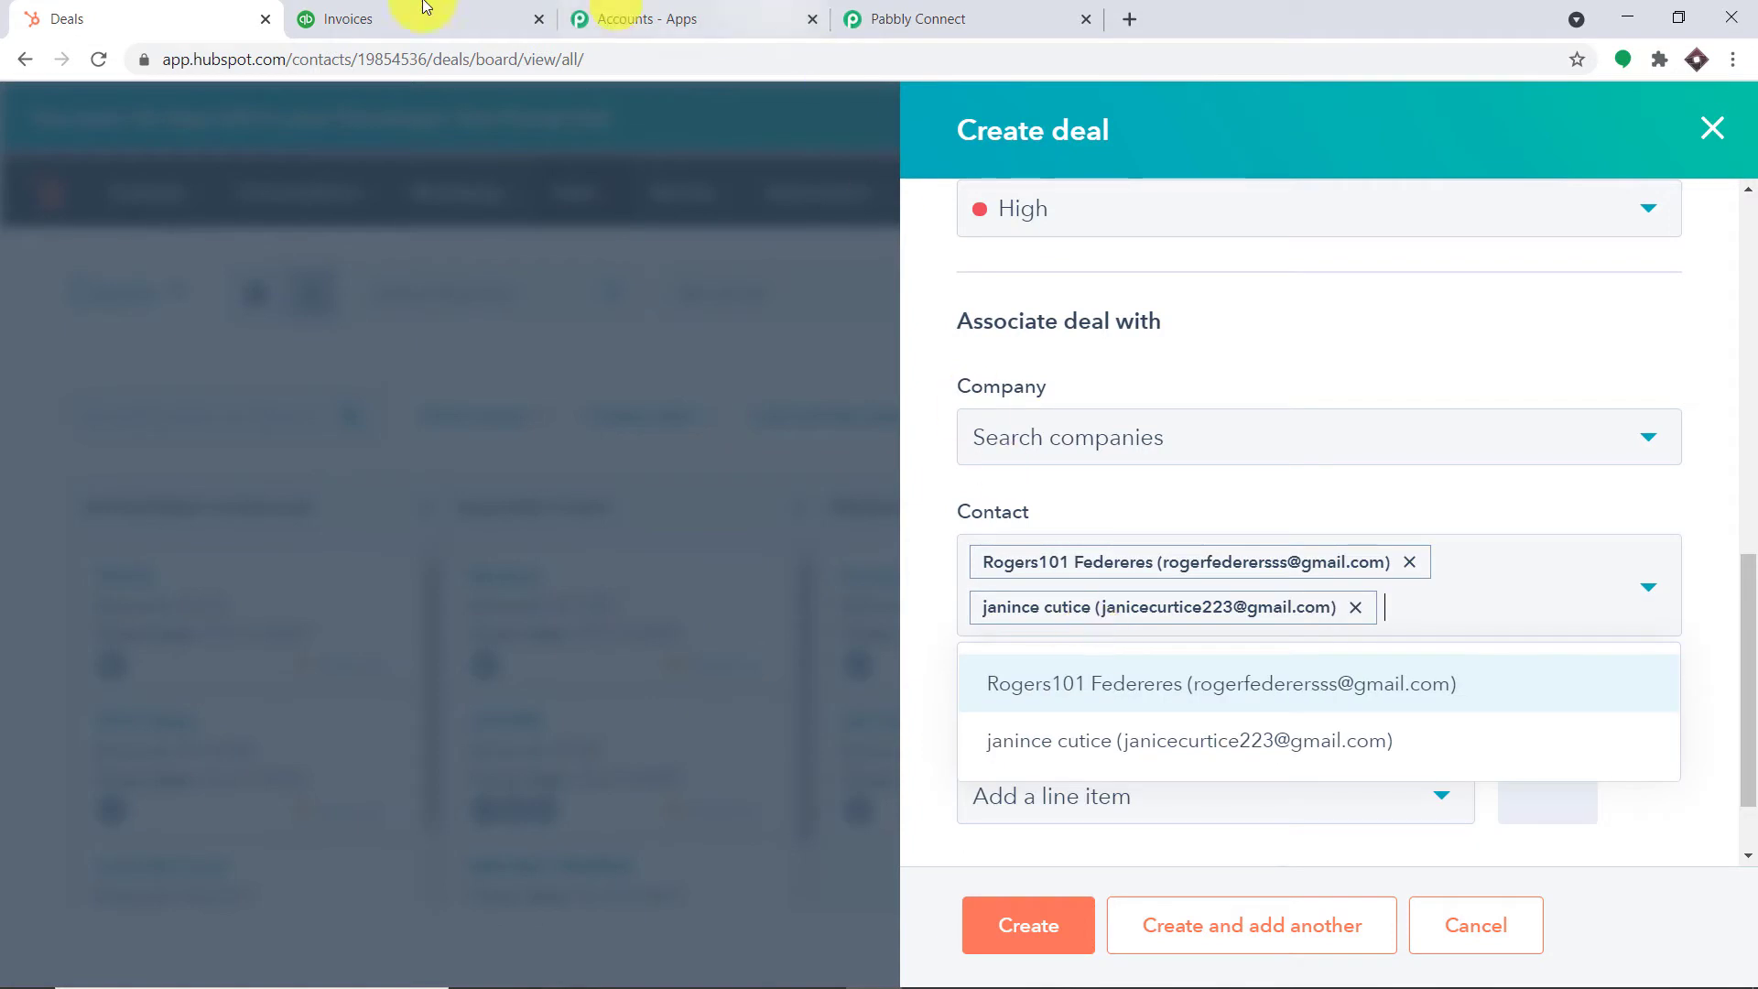
# After checking the QuickBooks customers, add a third contact and create the deal
pyautogui.click(348, 18)
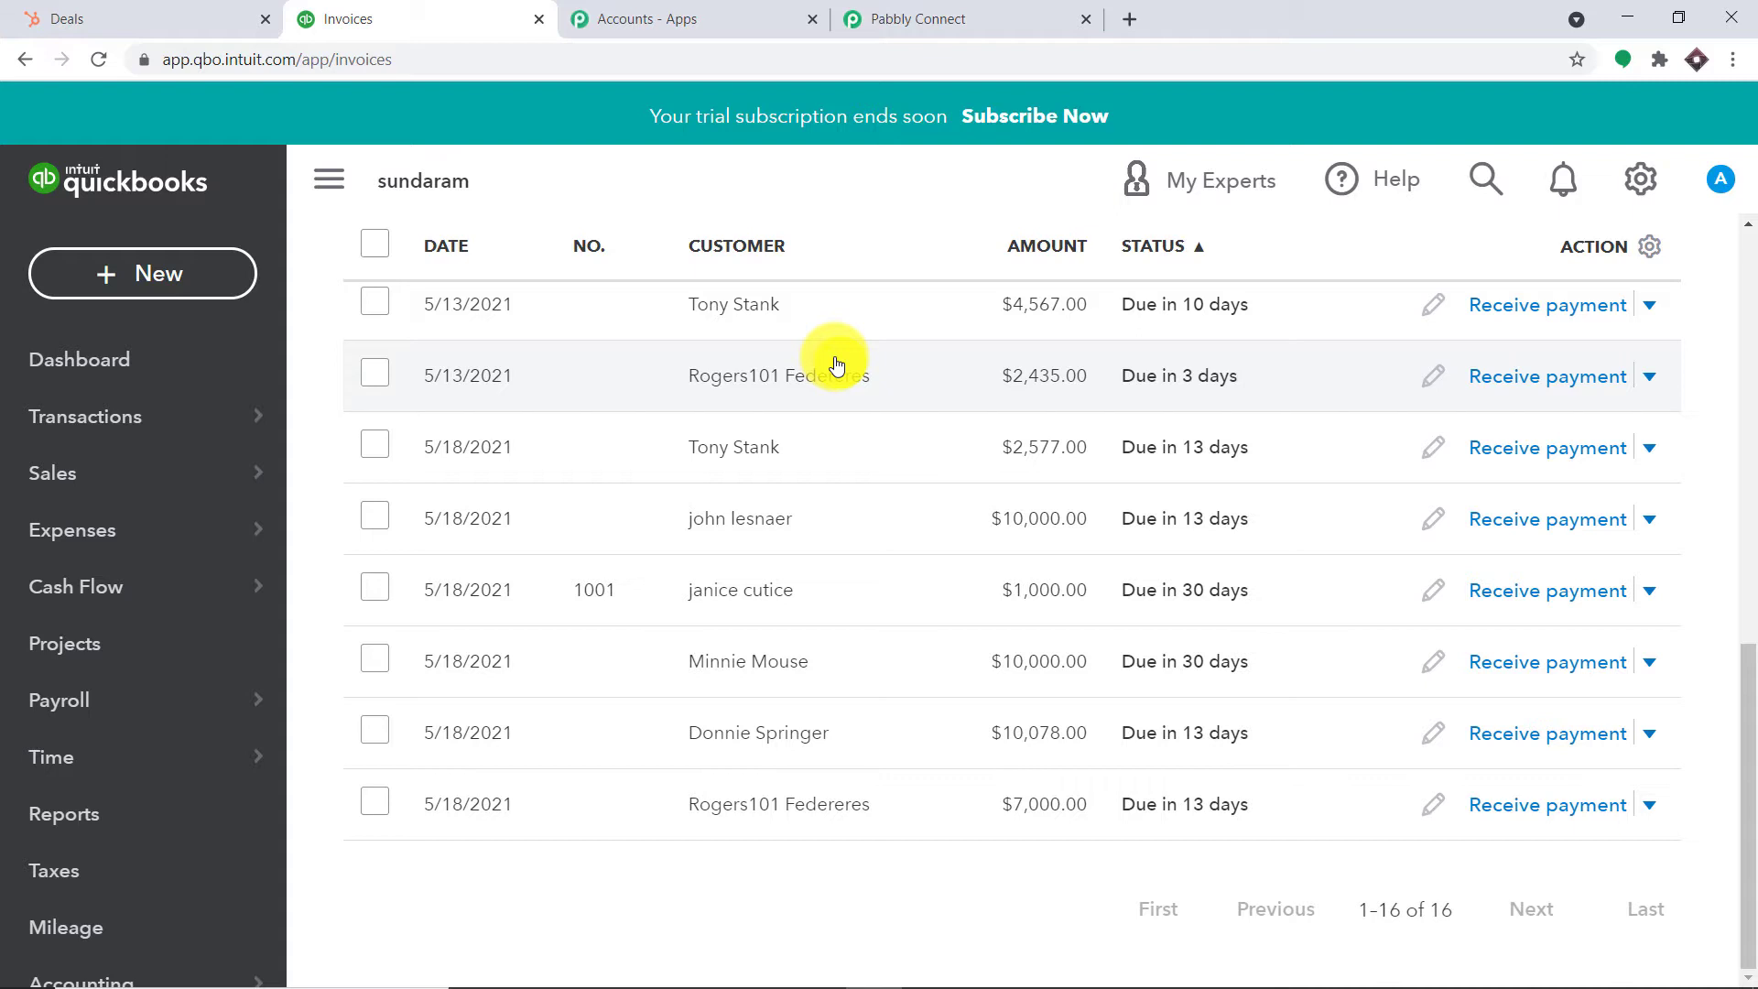
pyautogui.click(110, 19)
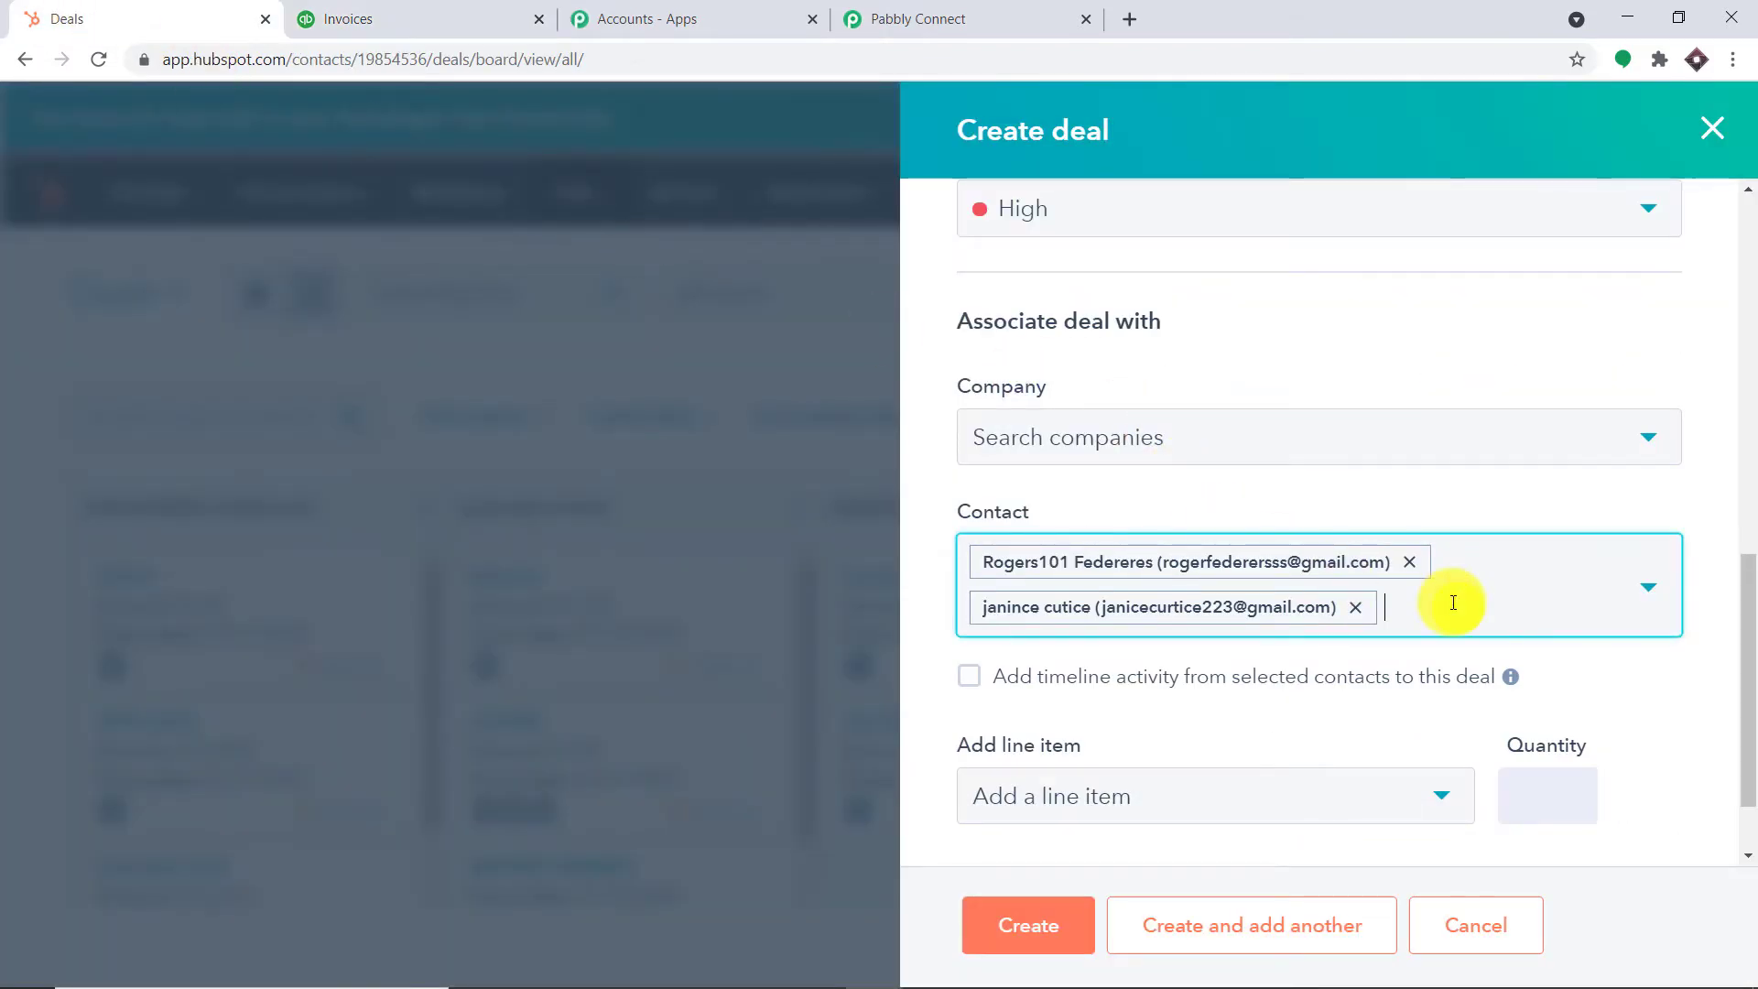
pyautogui.write('TONY')
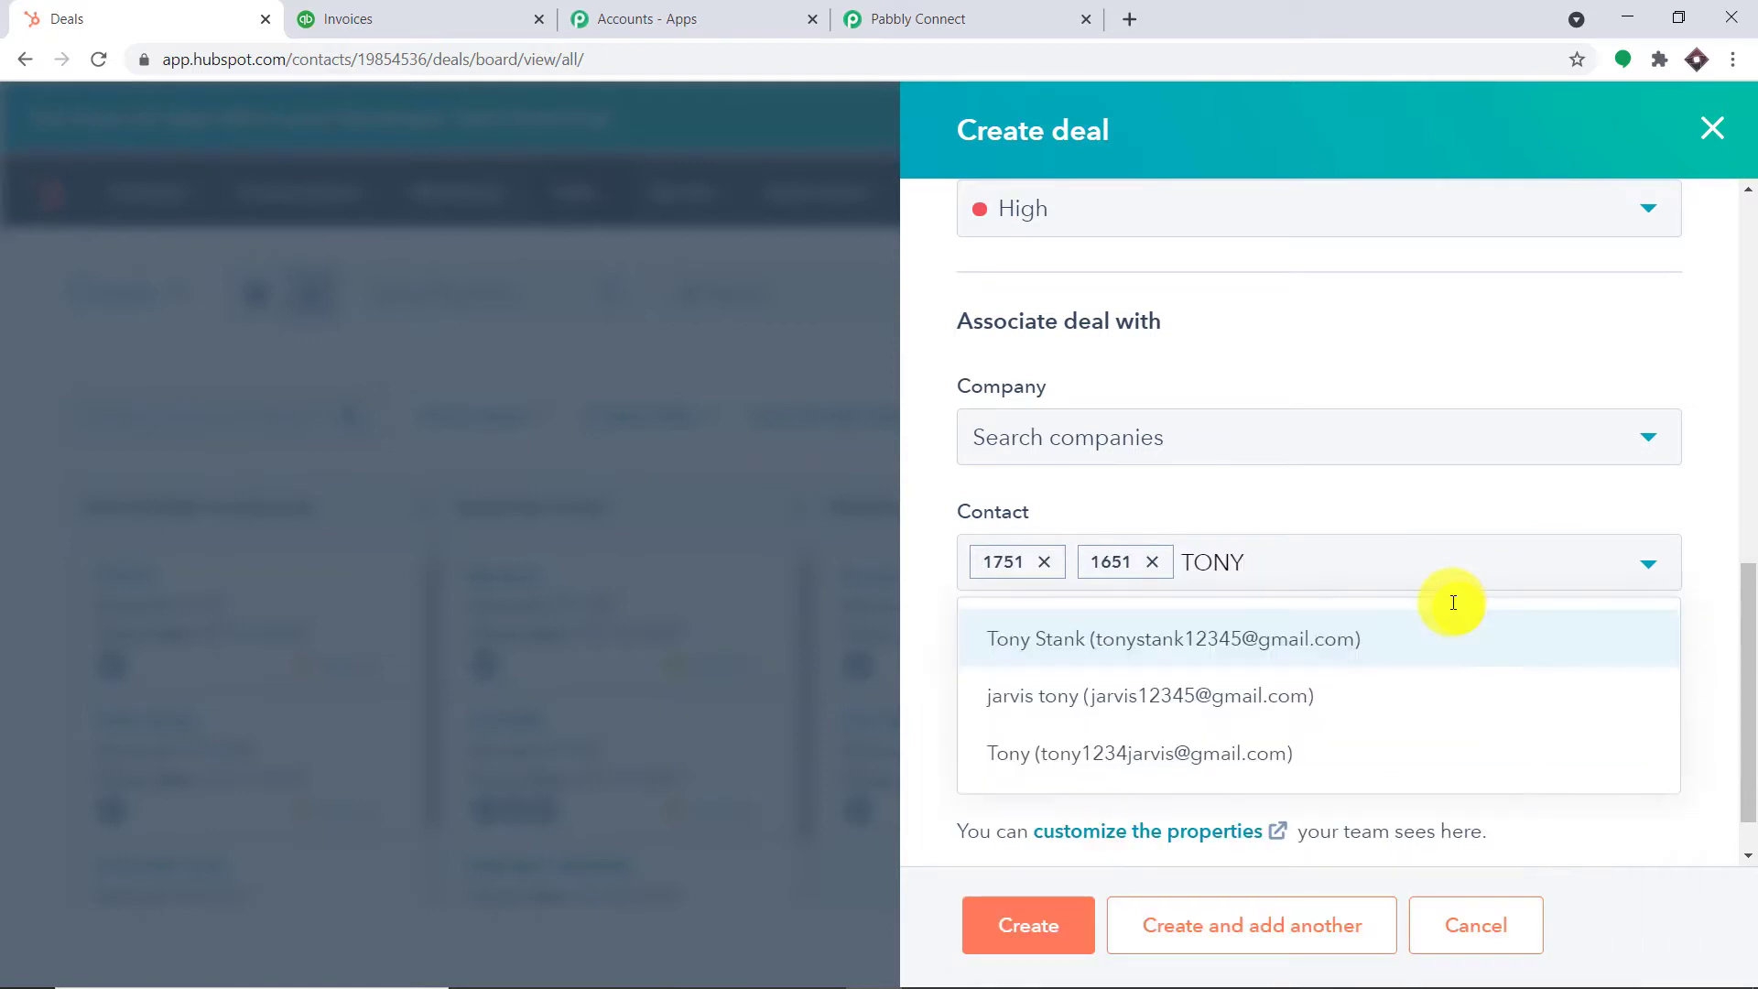
pyautogui.click(1328, 649)
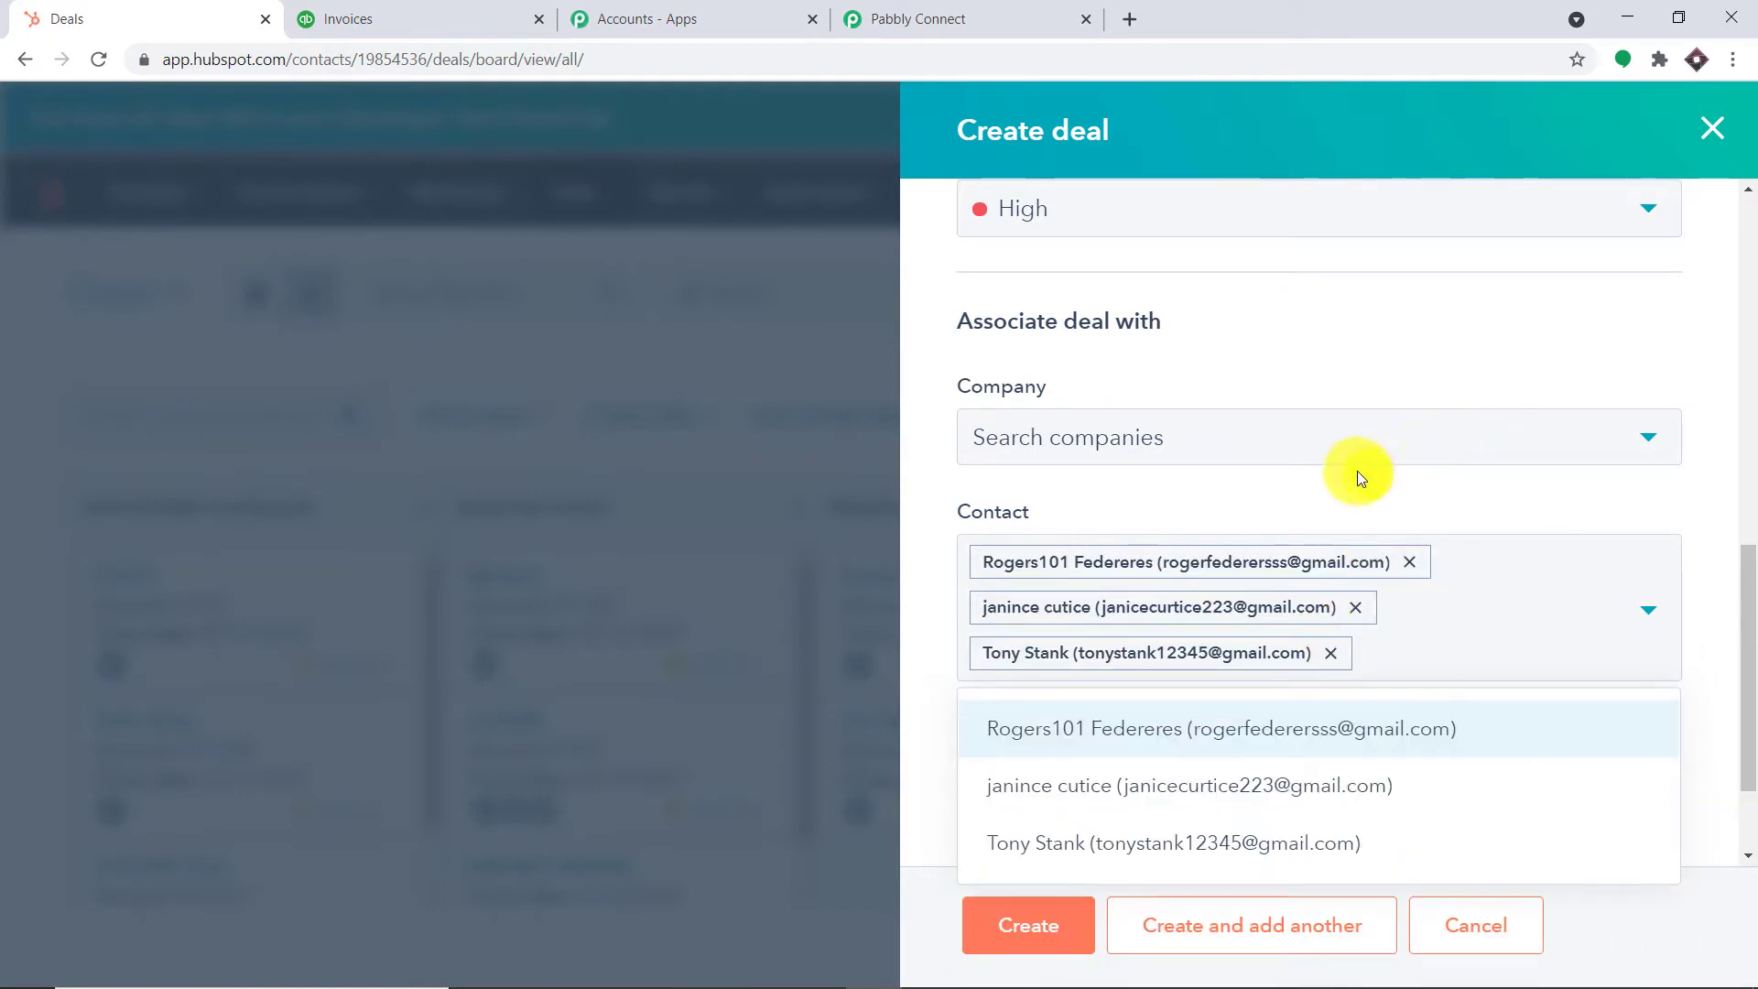
pyautogui.click(1698, 534)
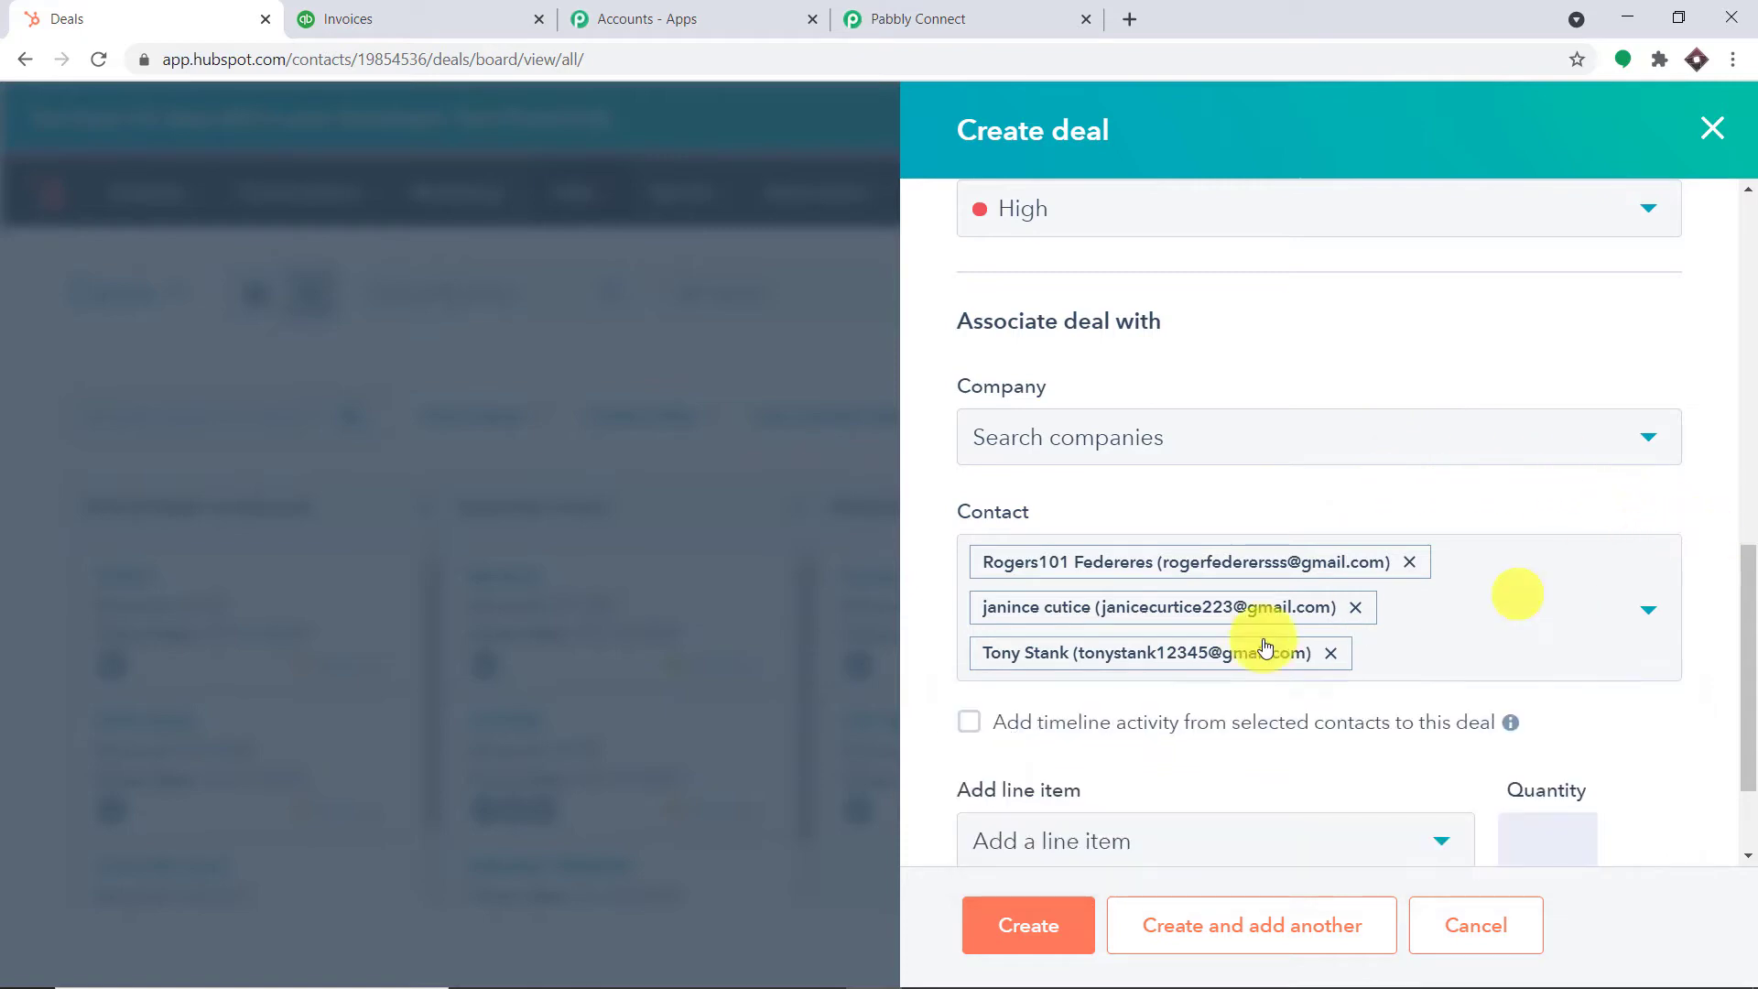
pyautogui.click(1007, 926)
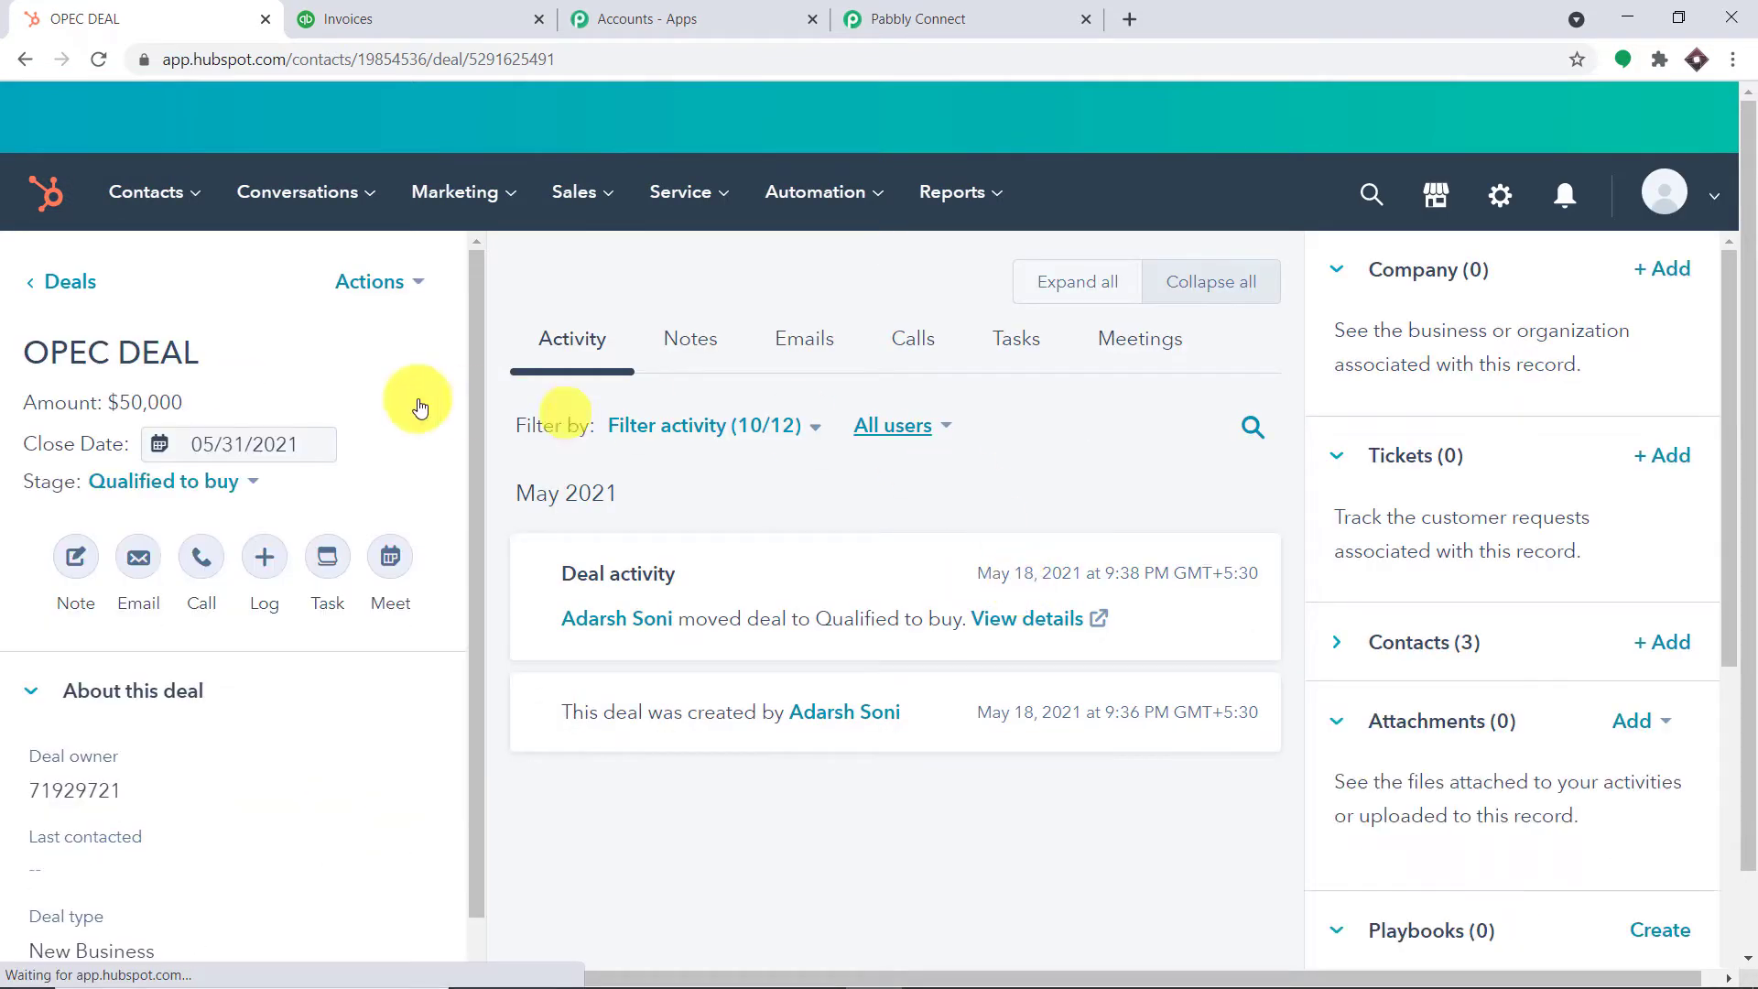
# Save the HubSpot CRM trigger and send a test request to fetch the OPEC DEAL
pyautogui.click(879, 17)
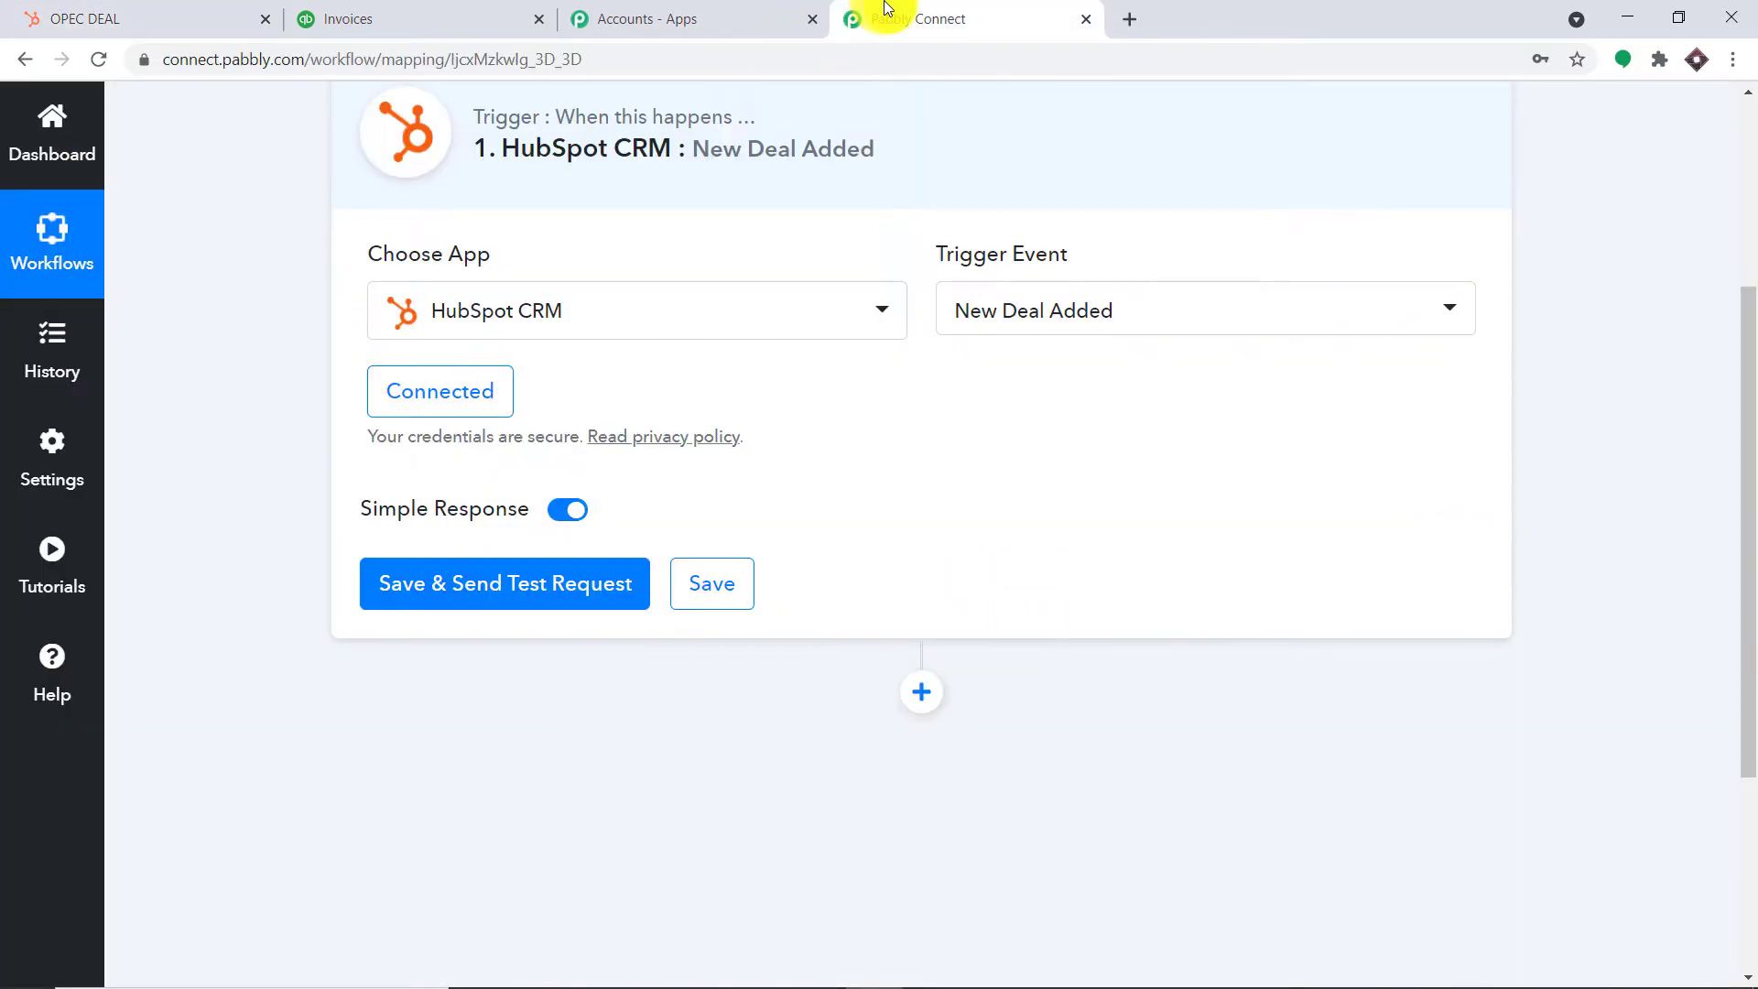
pyautogui.click(488, 585)
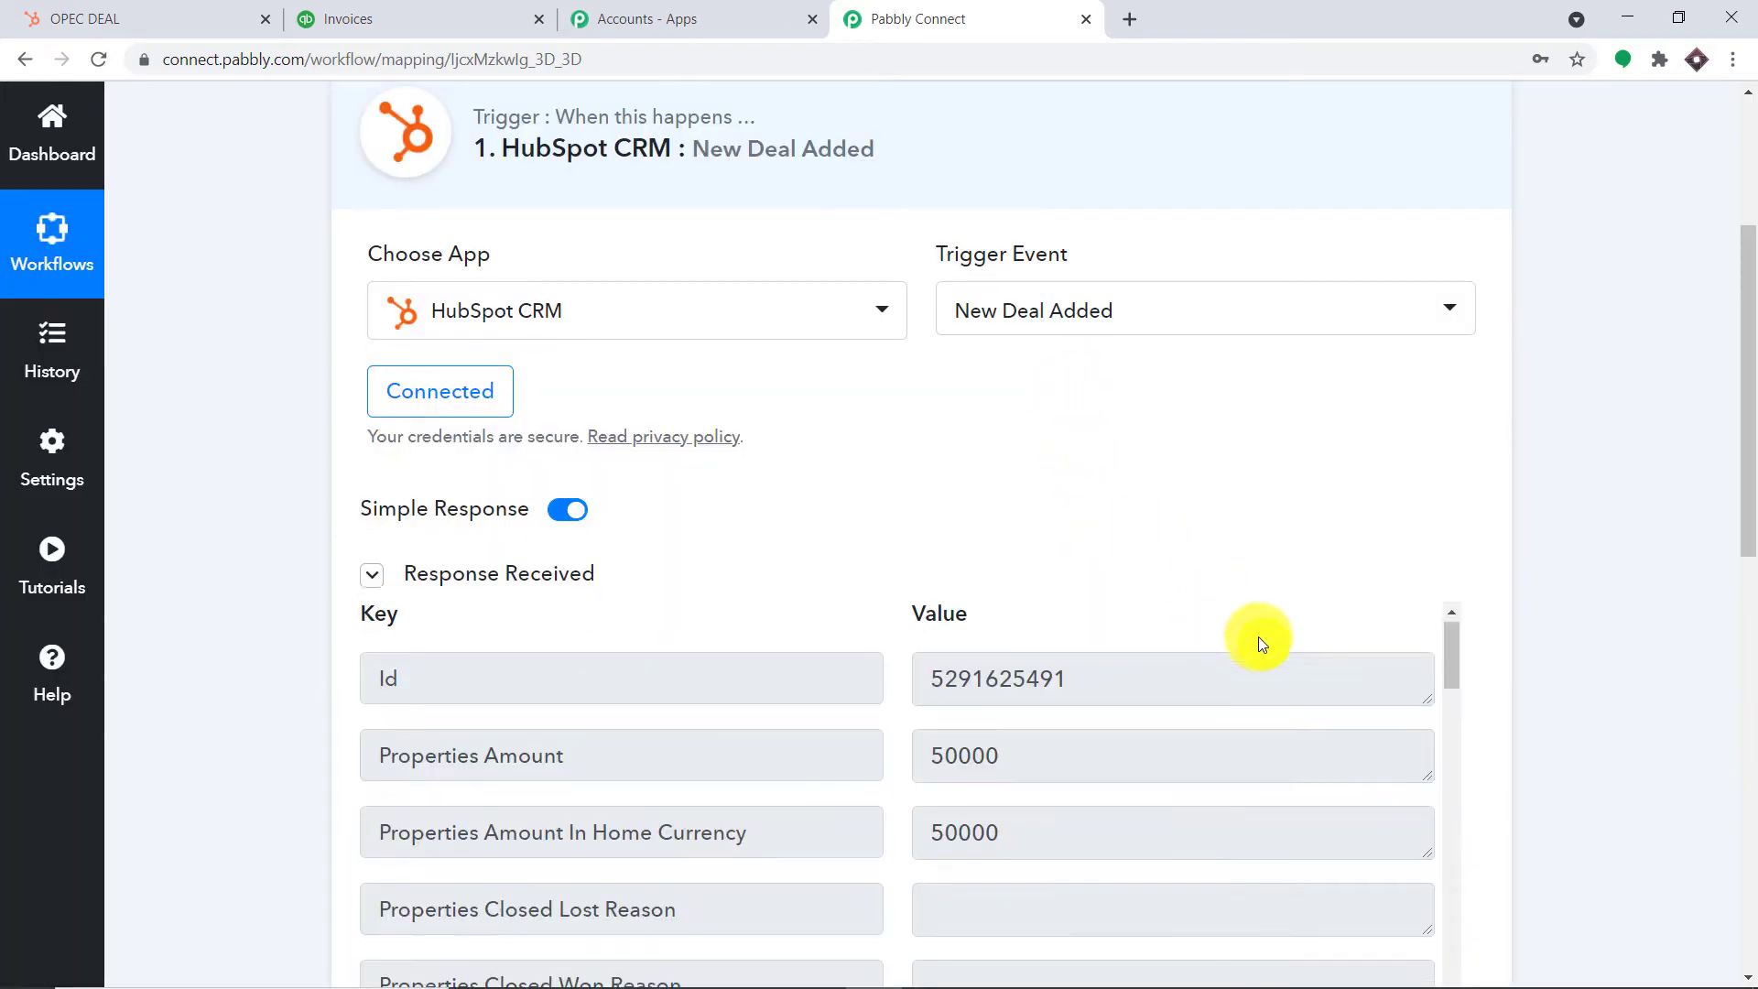
pyautogui.scroll(-1, 1258, 636)
pyautogui.moveTo(1746, 513); pyautogui.dragTo(1748, 645)
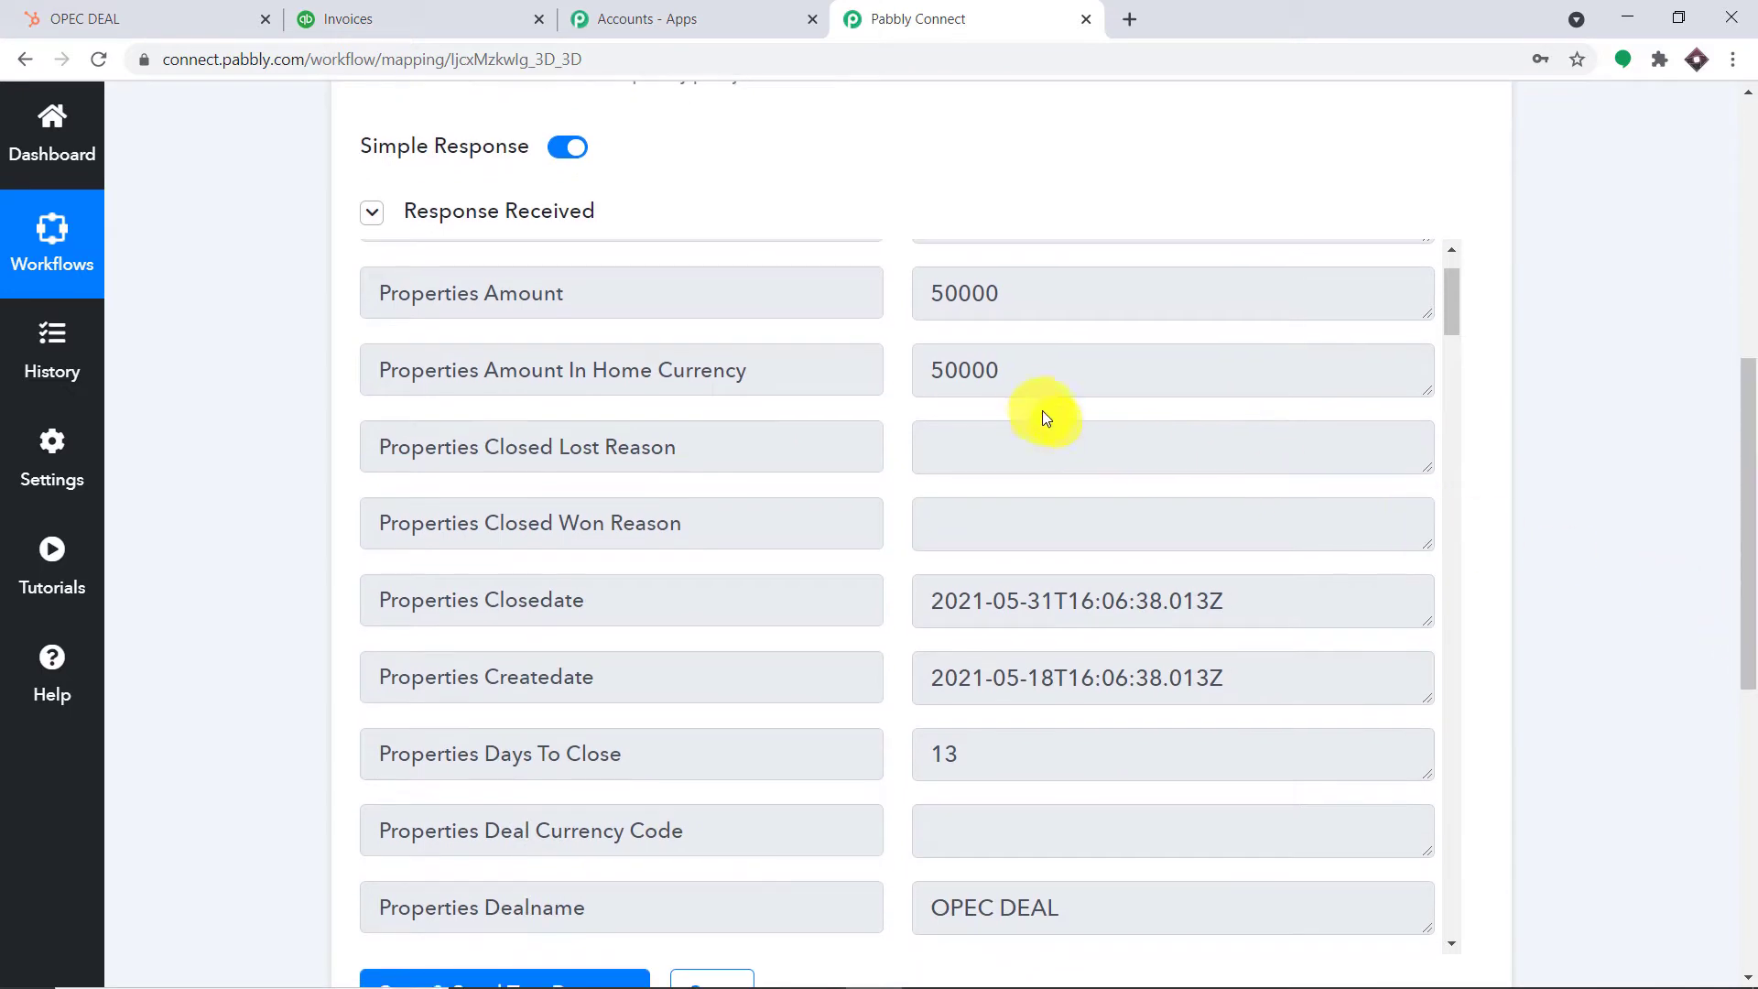
pyautogui.scroll(1, 1025, 399)
pyautogui.scroll(-5, 1143, 430)
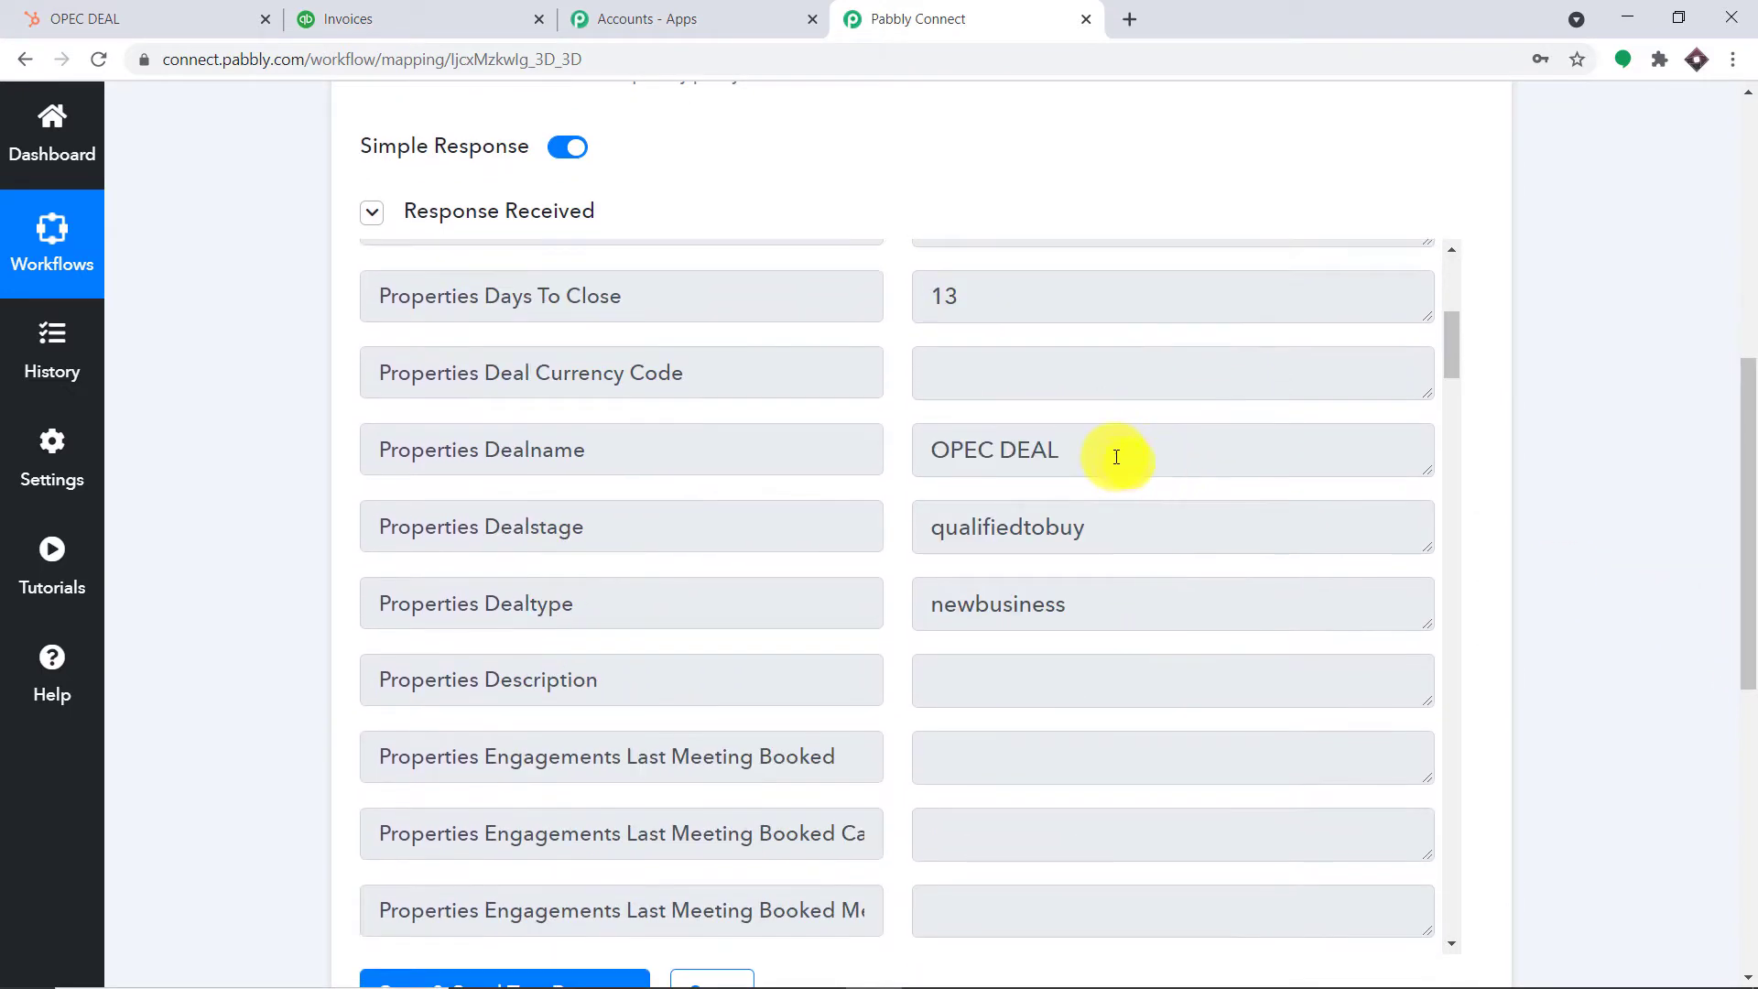
# Review the Response Received data, including the deal's close date and amount 50000
pyautogui.moveTo(1114, 451); pyautogui.dragTo(816, 459)
pyautogui.scroll(-1, 1107, 503)
pyautogui.scroll(-15, 1106, 503)
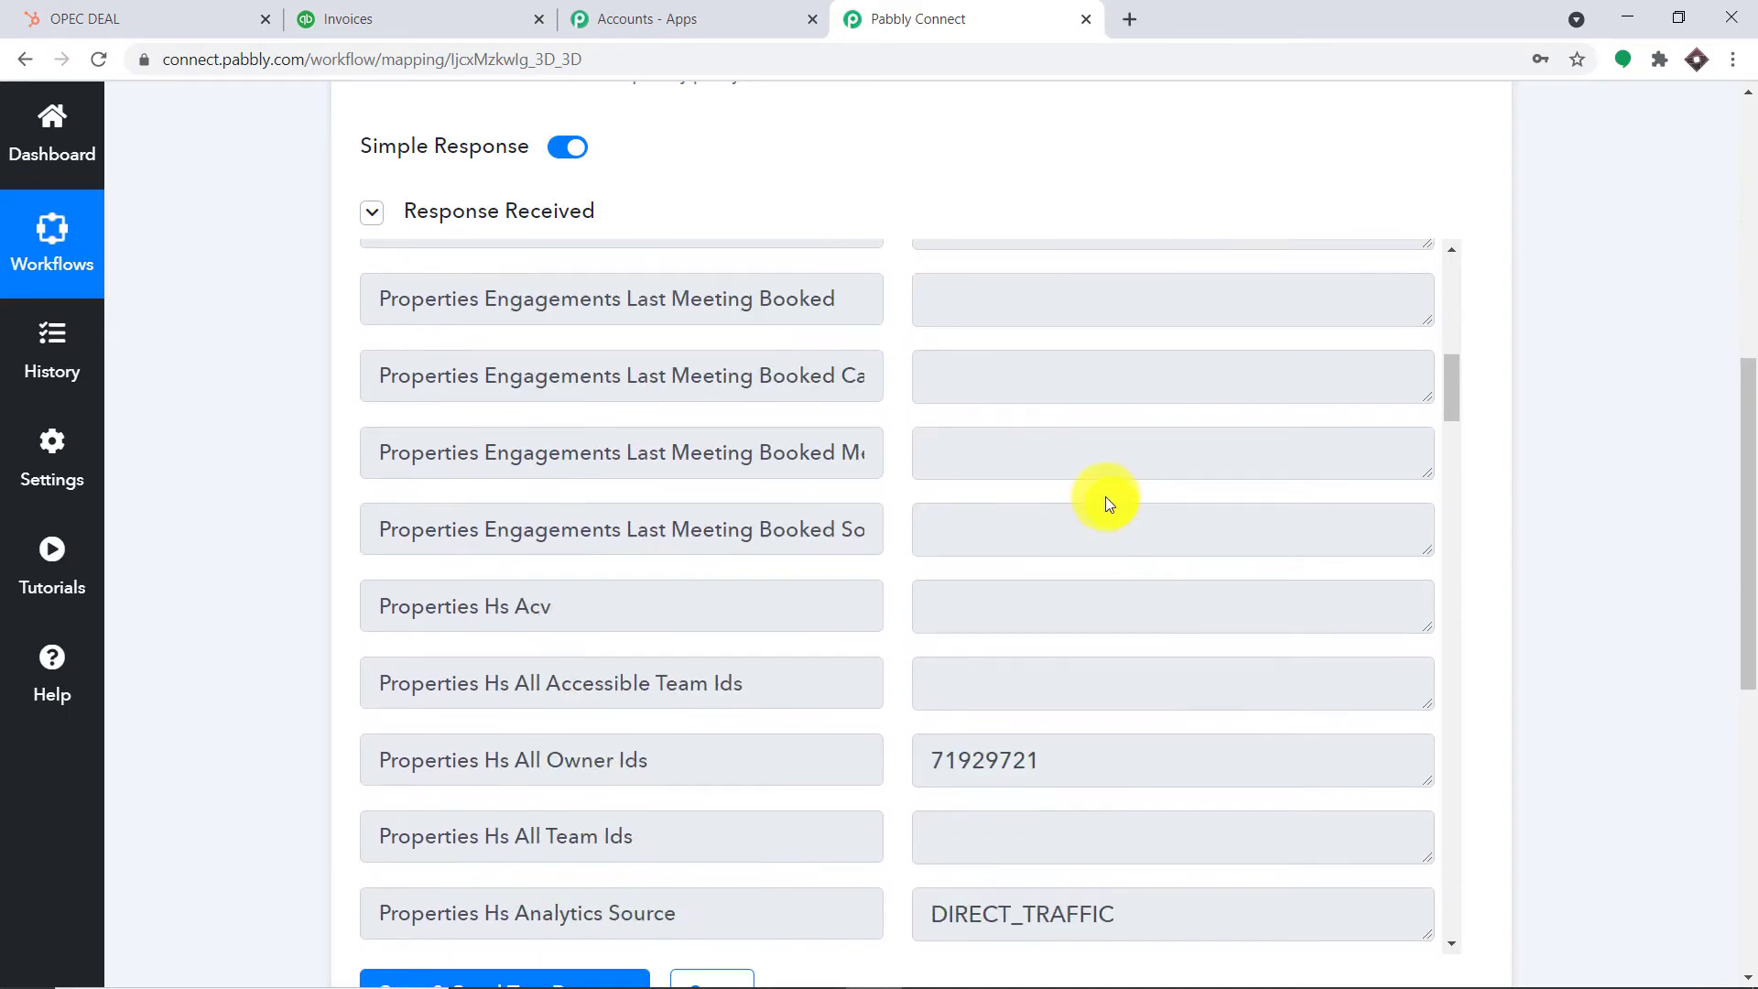
pyautogui.scroll(-7, 1097, 483)
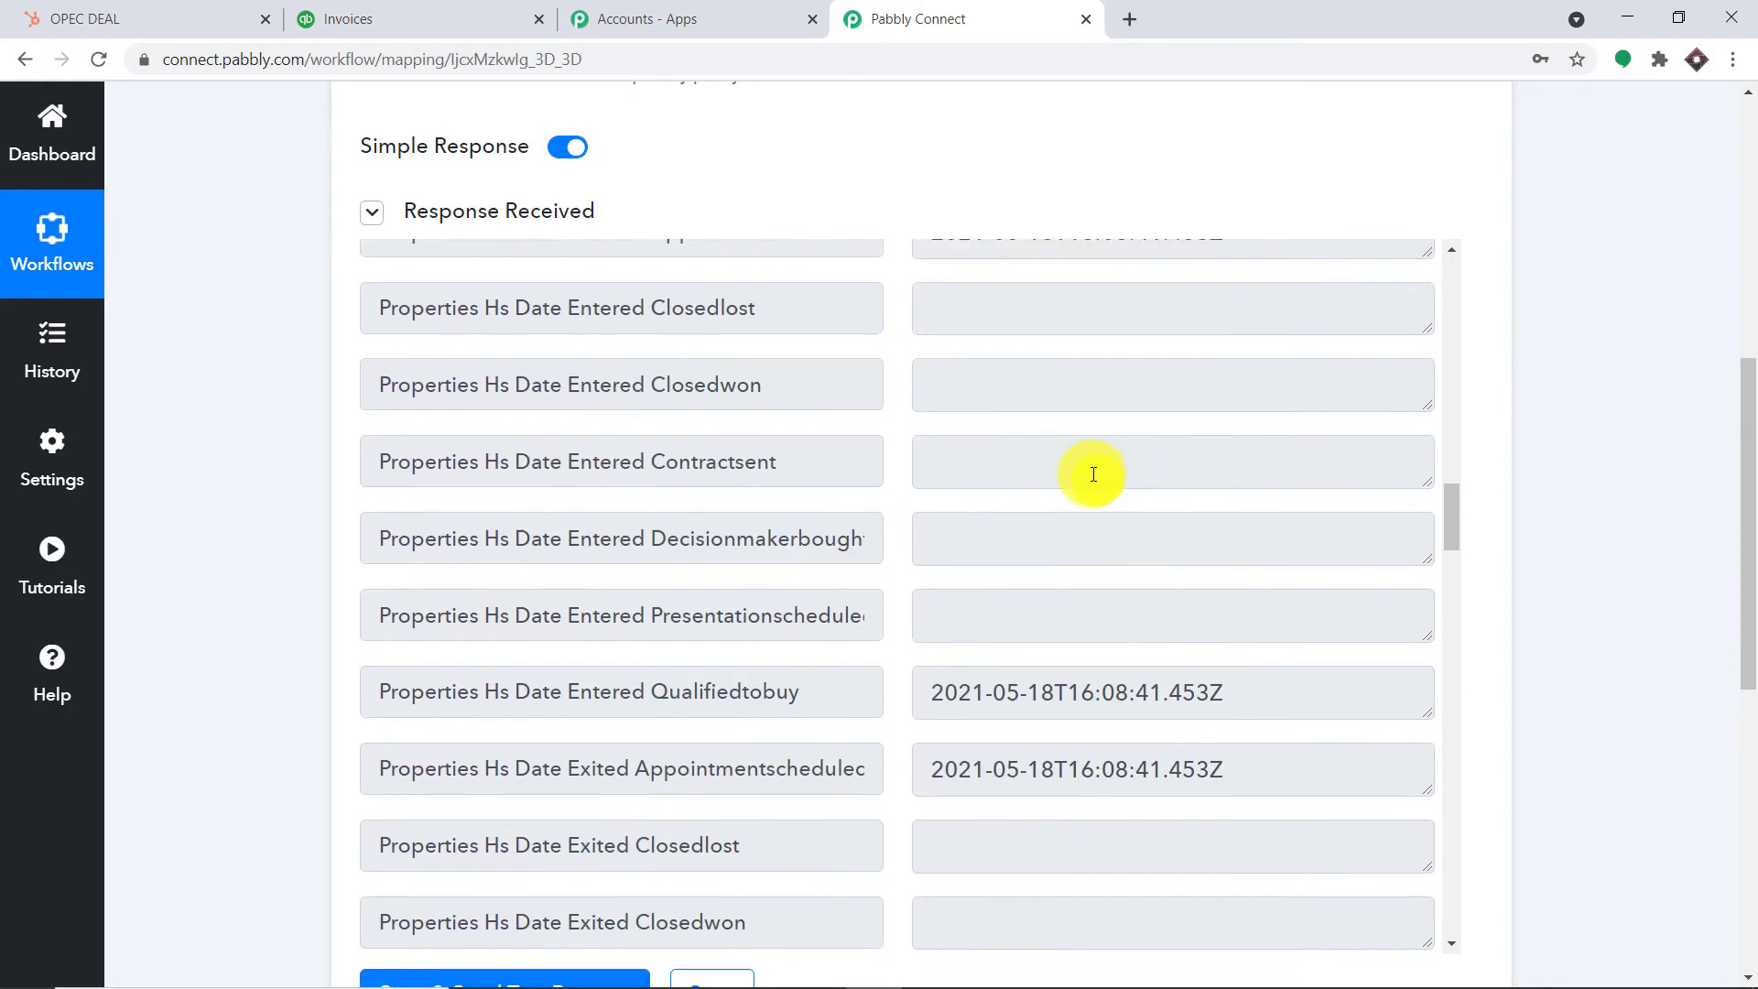
pyautogui.scroll(7, 1080, 476)
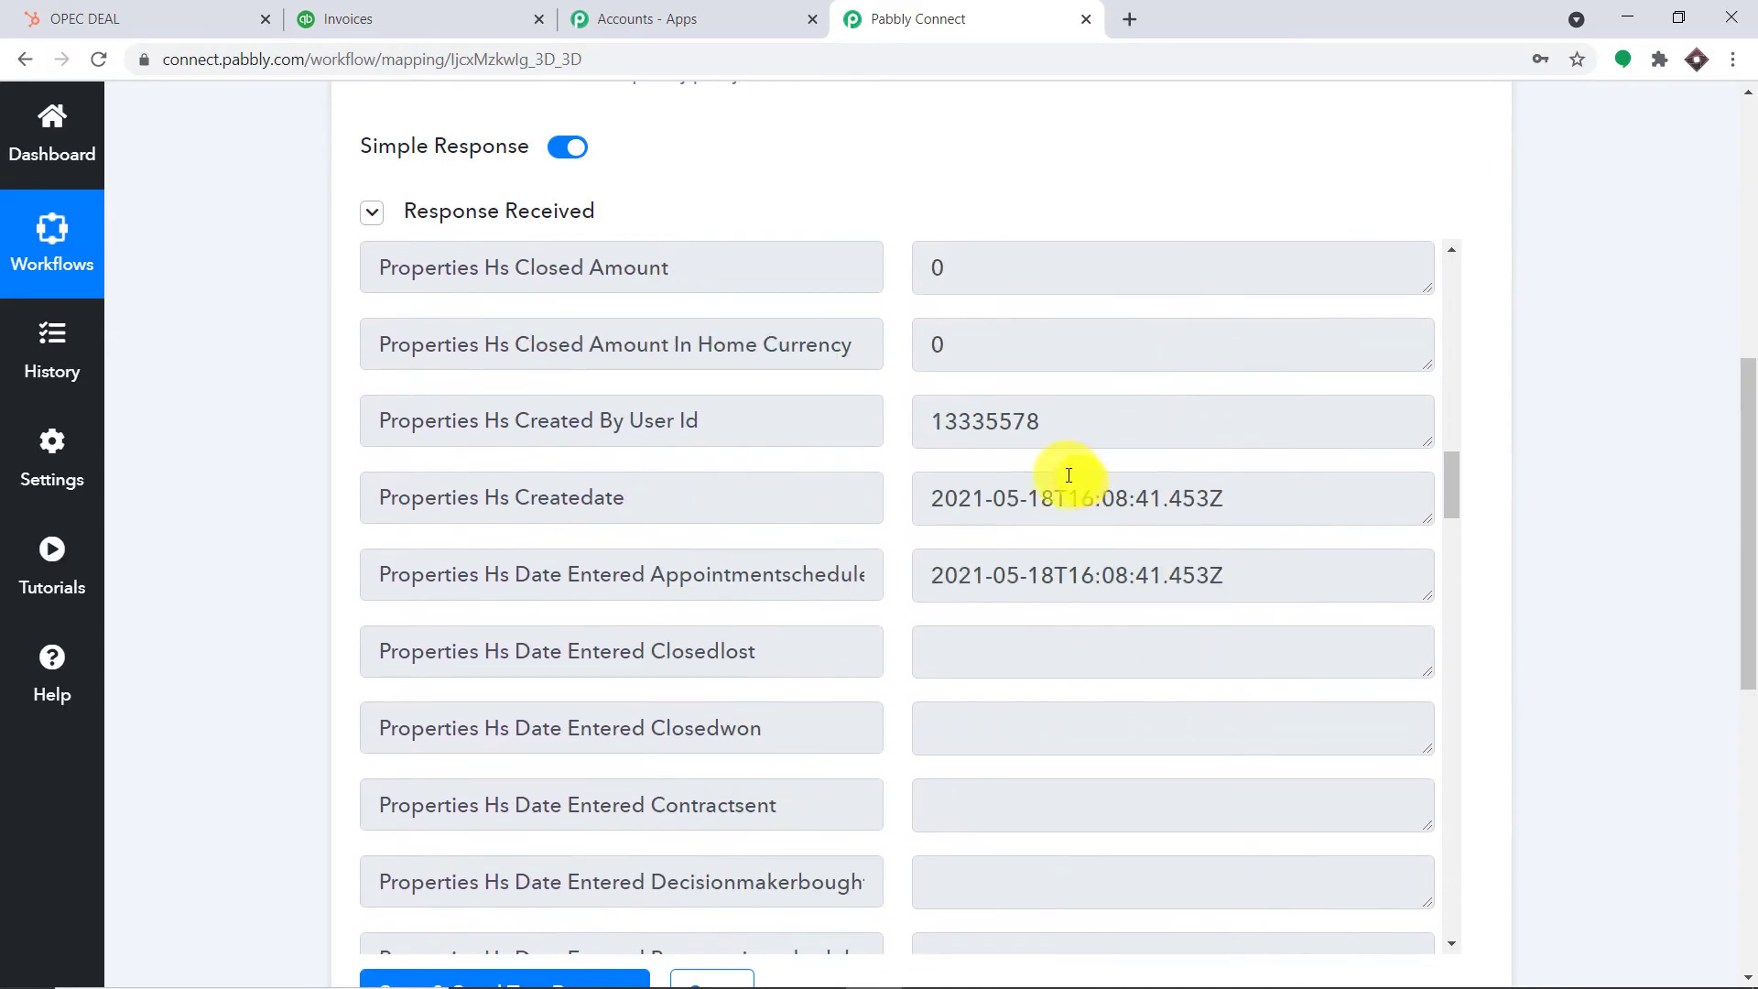
pyautogui.scroll(2, 773, 472)
pyautogui.scroll(7, 852, 465)
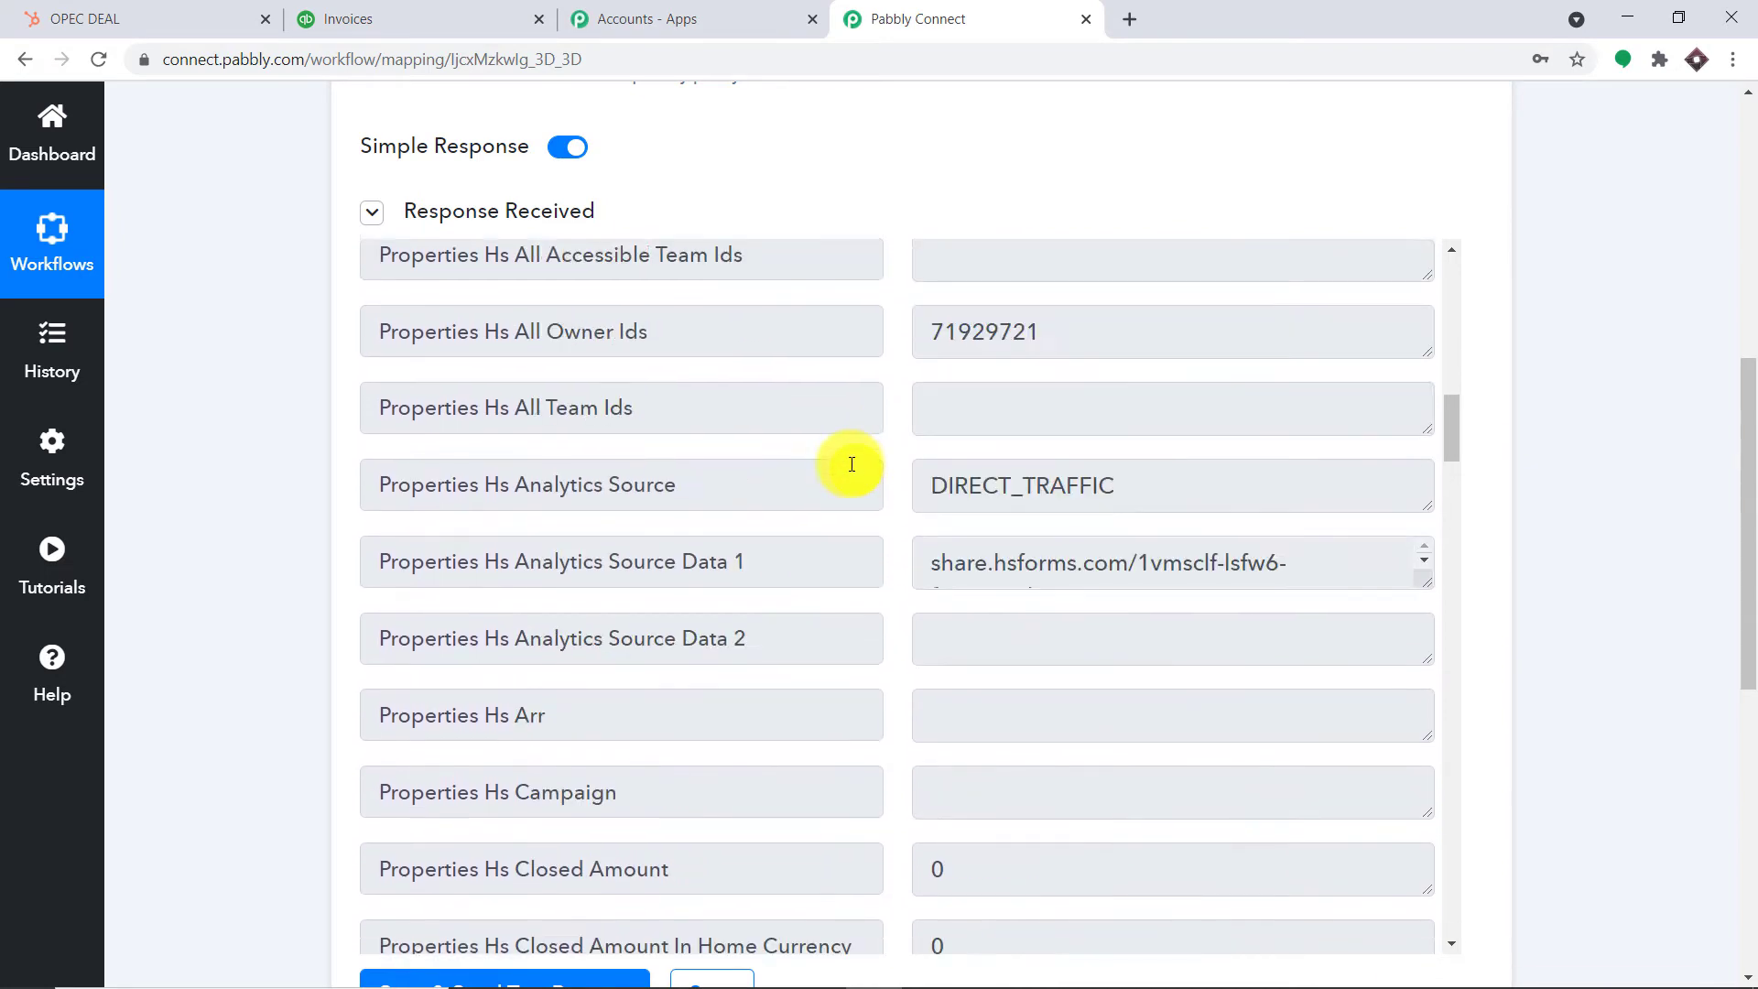
pyautogui.scroll(-7, 915, 499)
pyautogui.scroll(-15, 1029, 525)
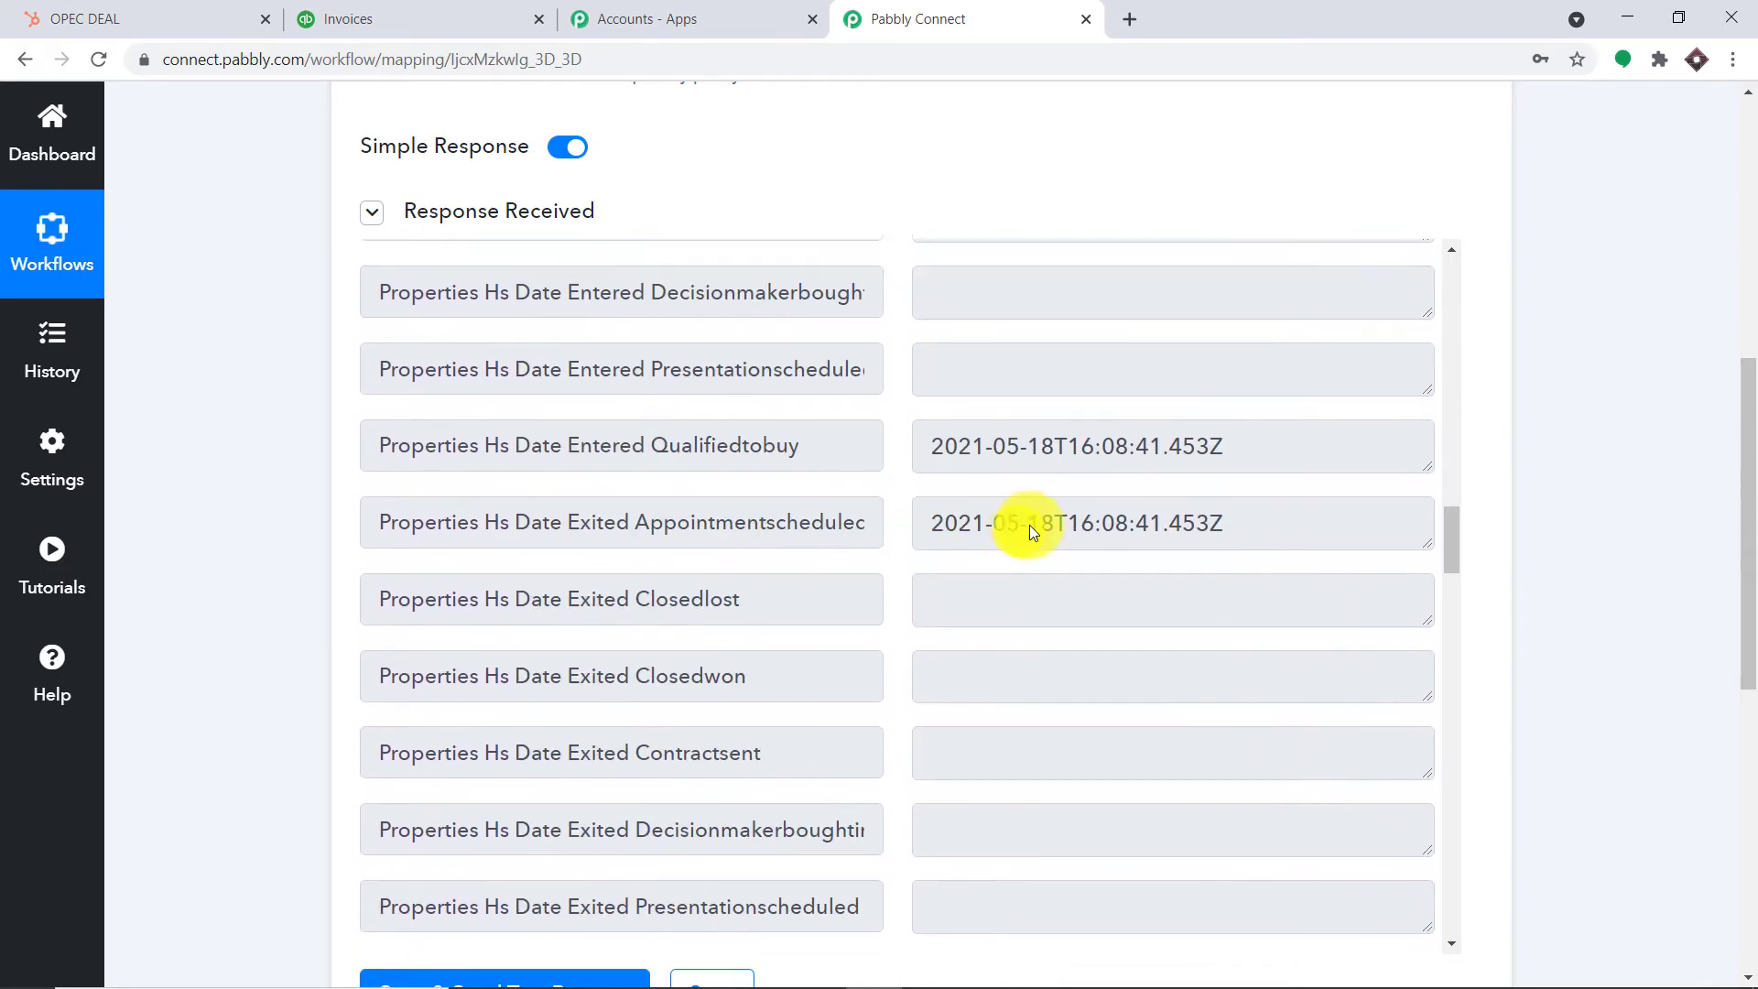
pyautogui.scroll(-11, 1040, 521)
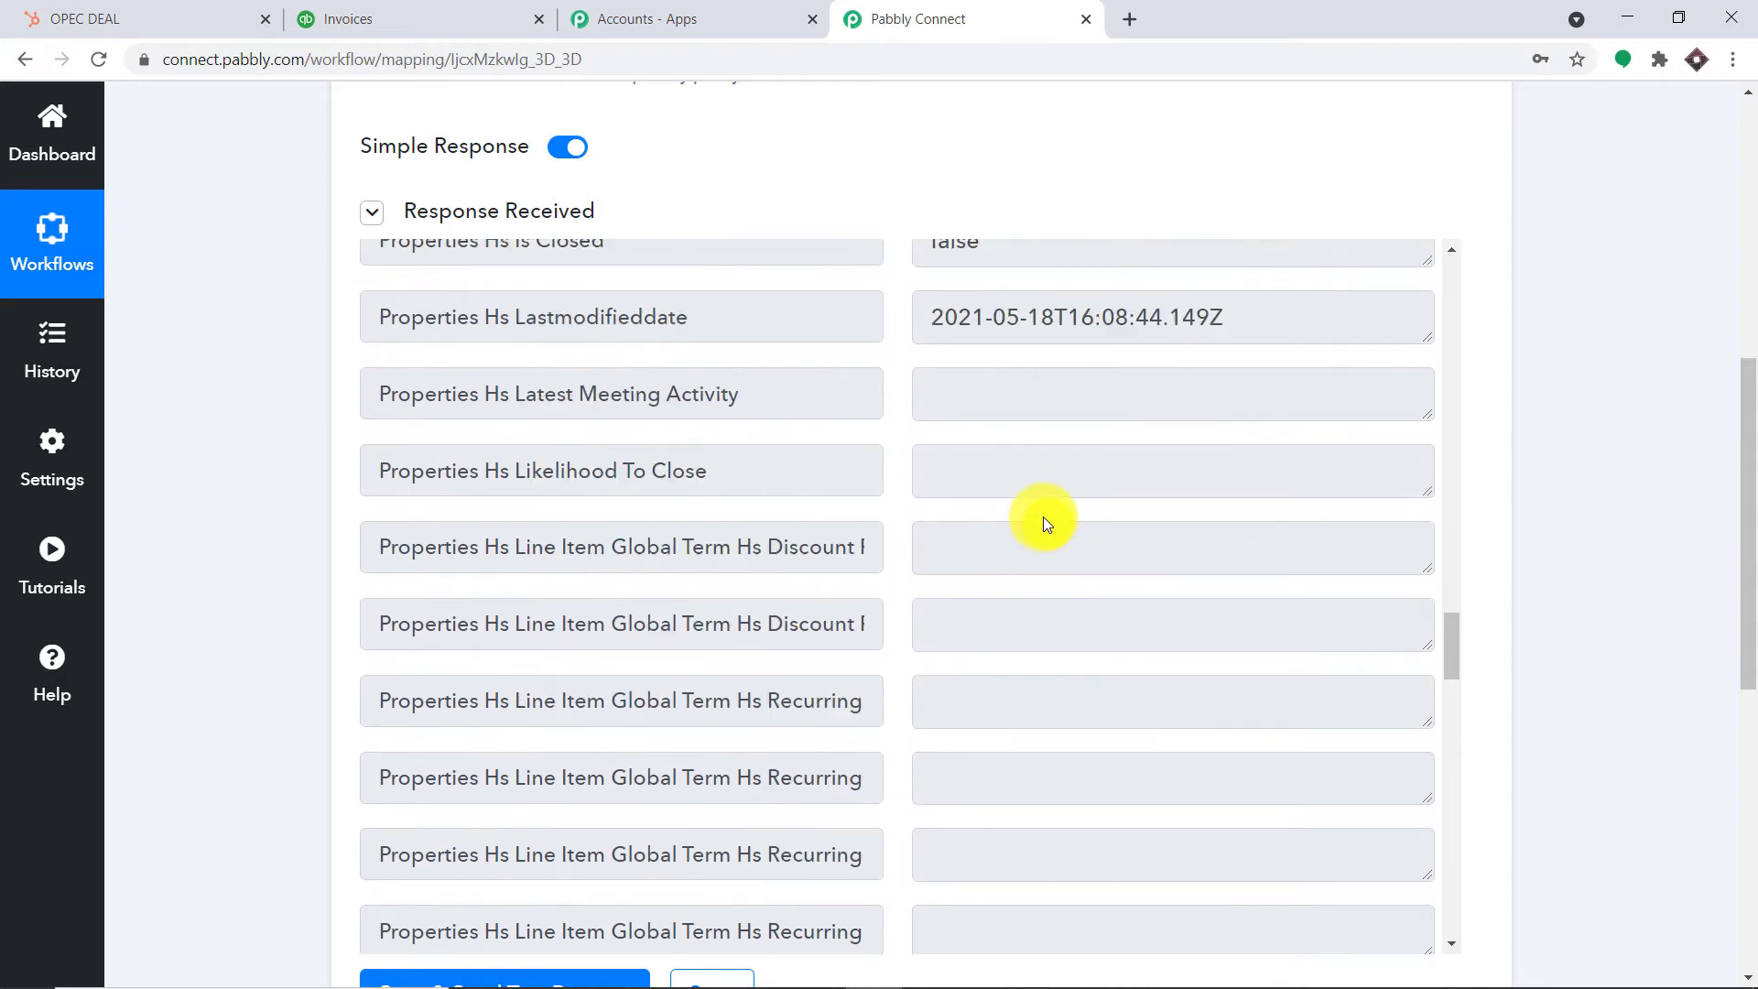
pyautogui.scroll(-12, 1046, 522)
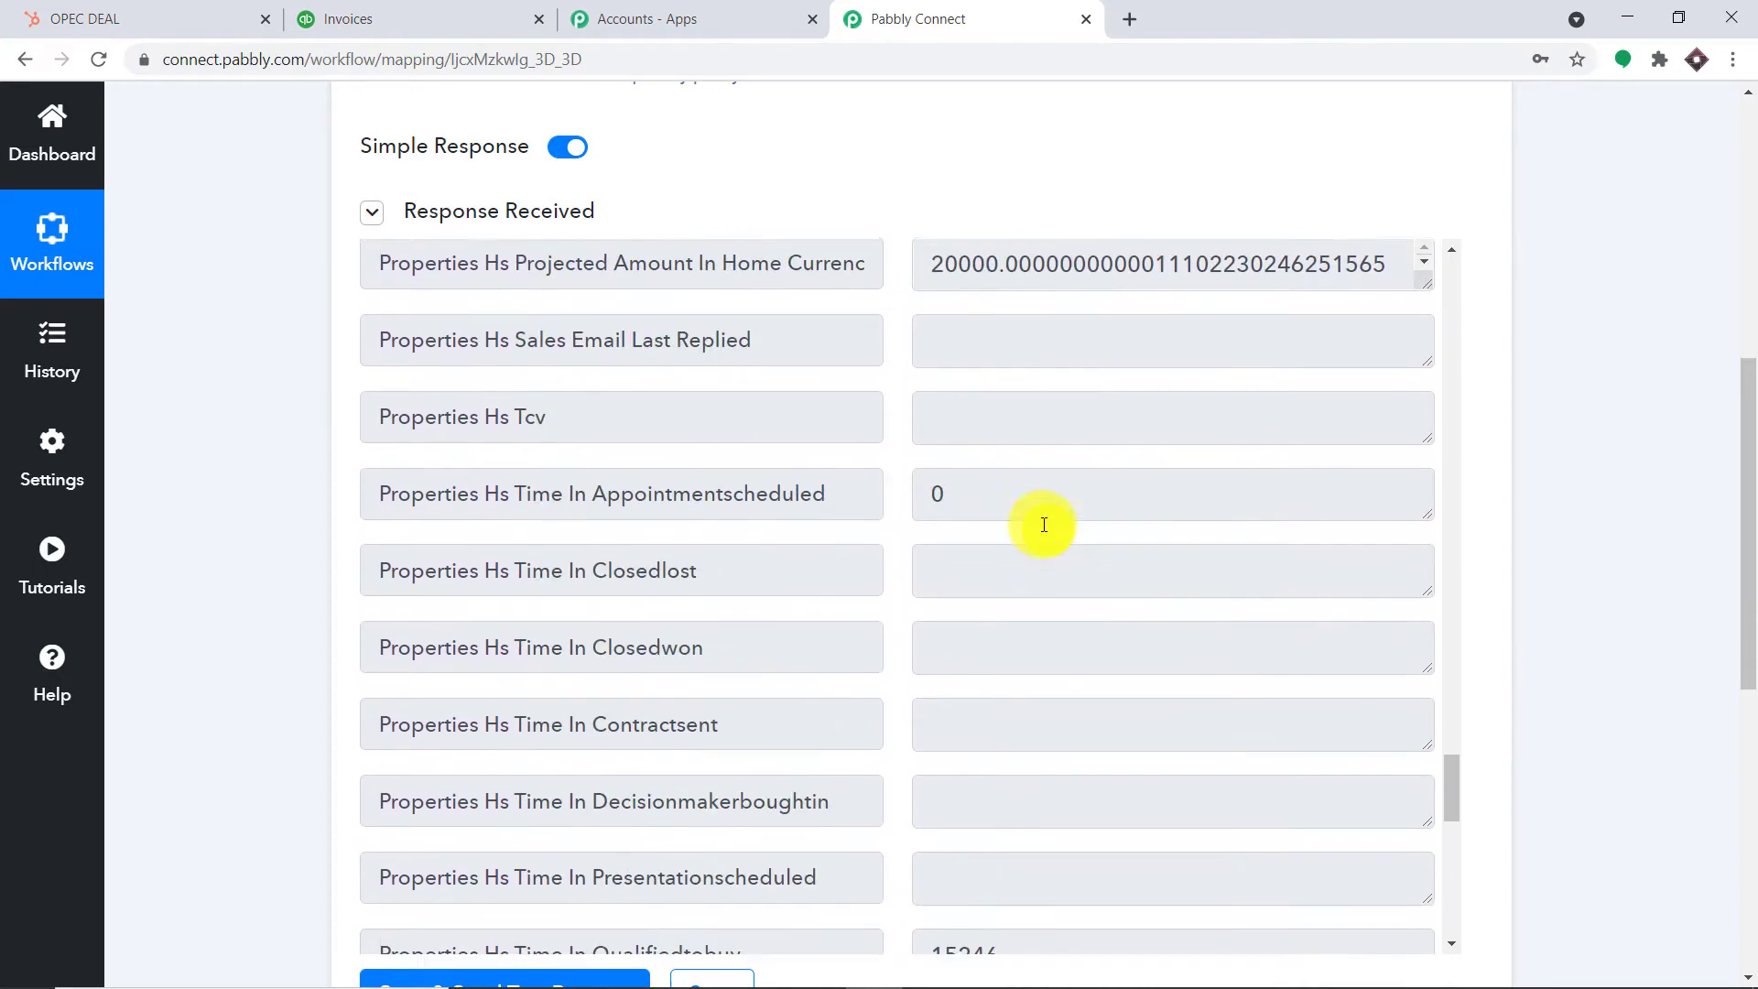
pyautogui.scroll(-10, 1147, 542)
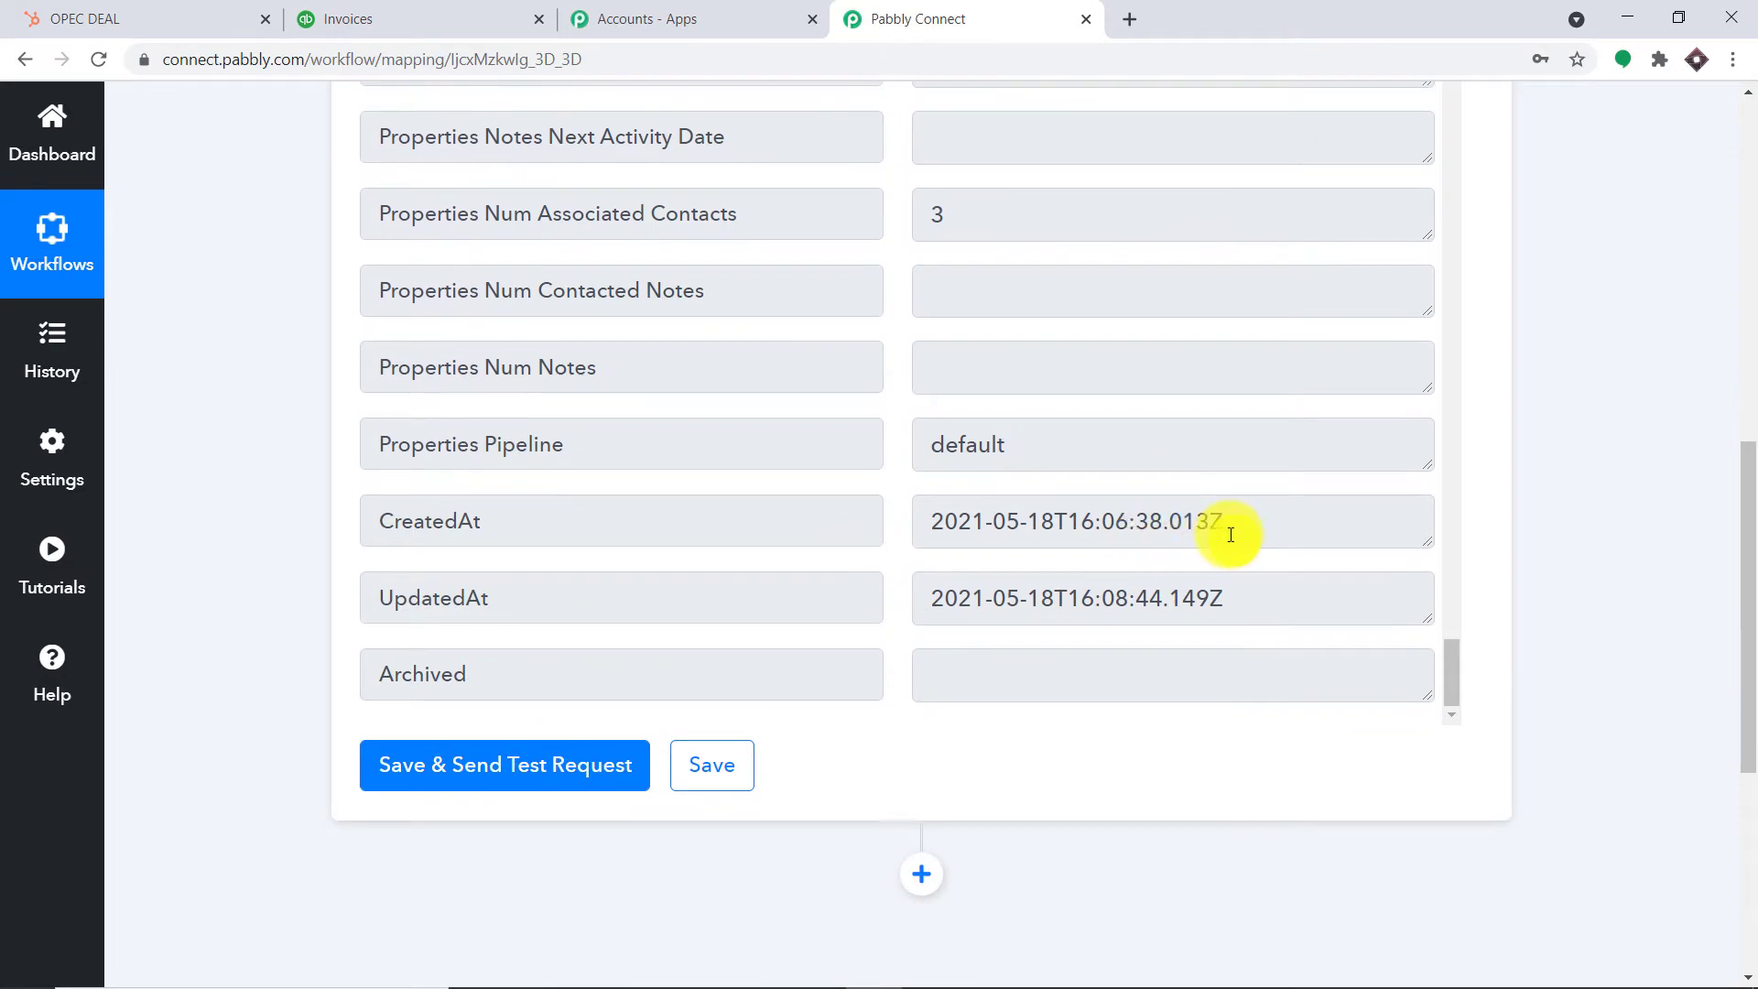
pyautogui.scroll(8, 1176, 533)
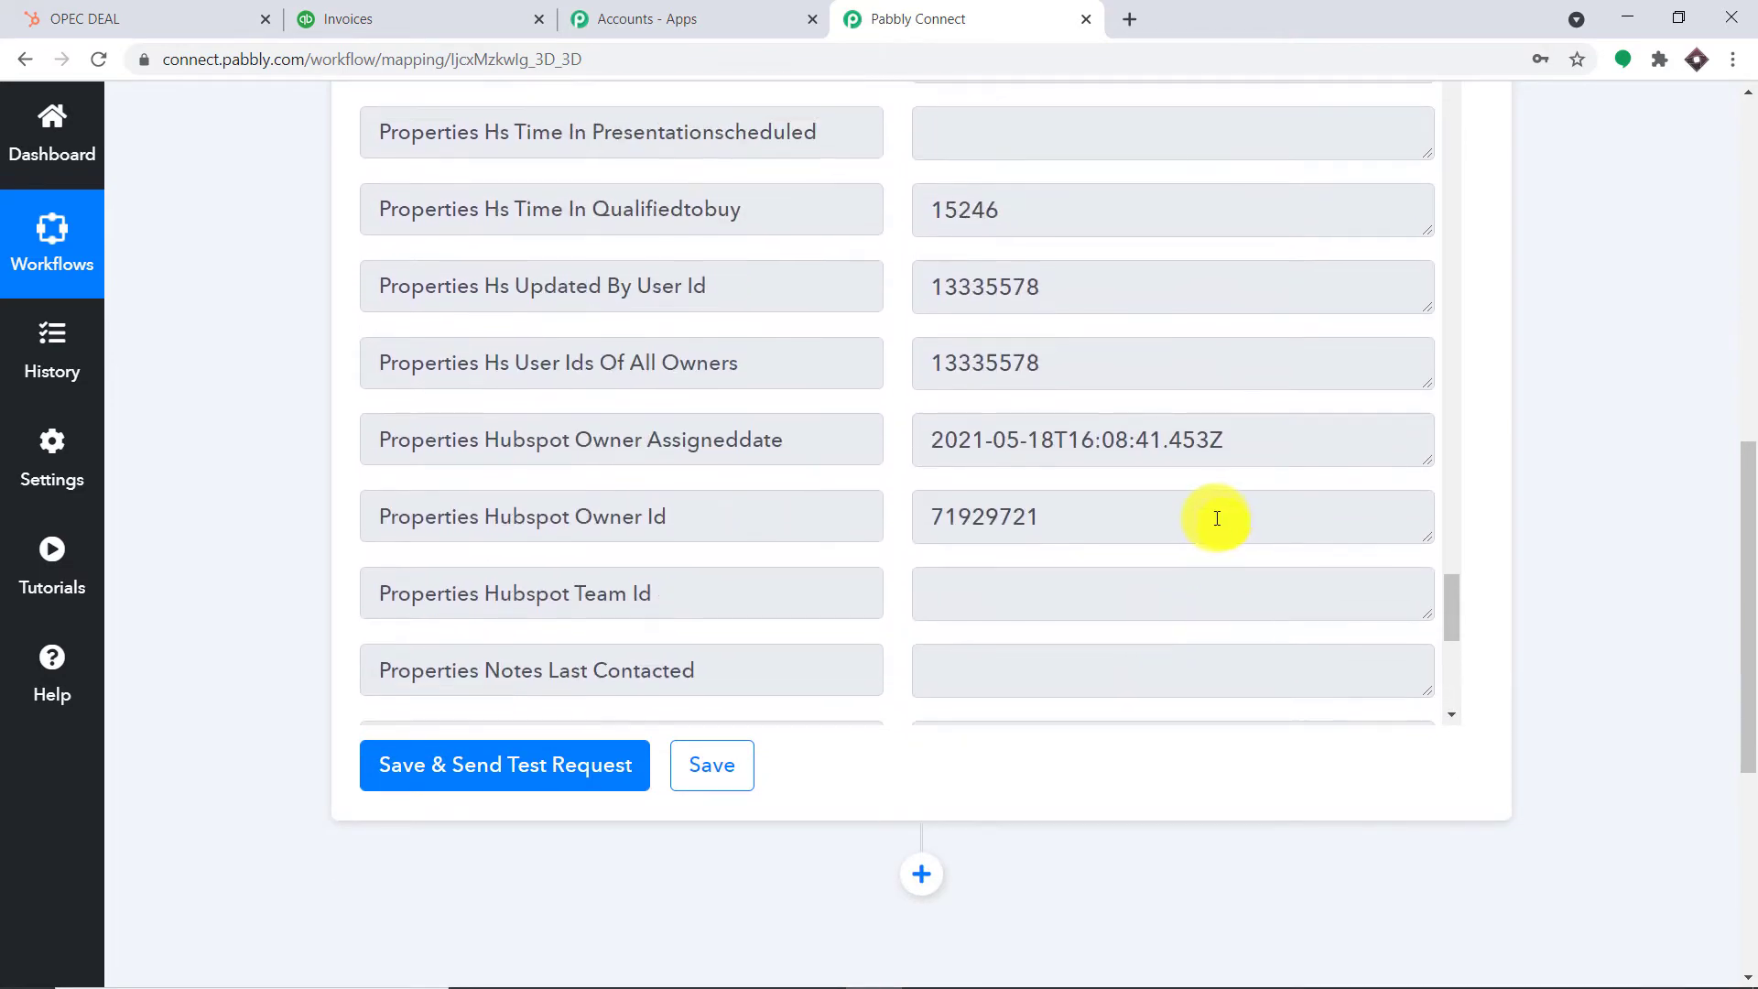
pyautogui.scroll(10, 1179, 508)
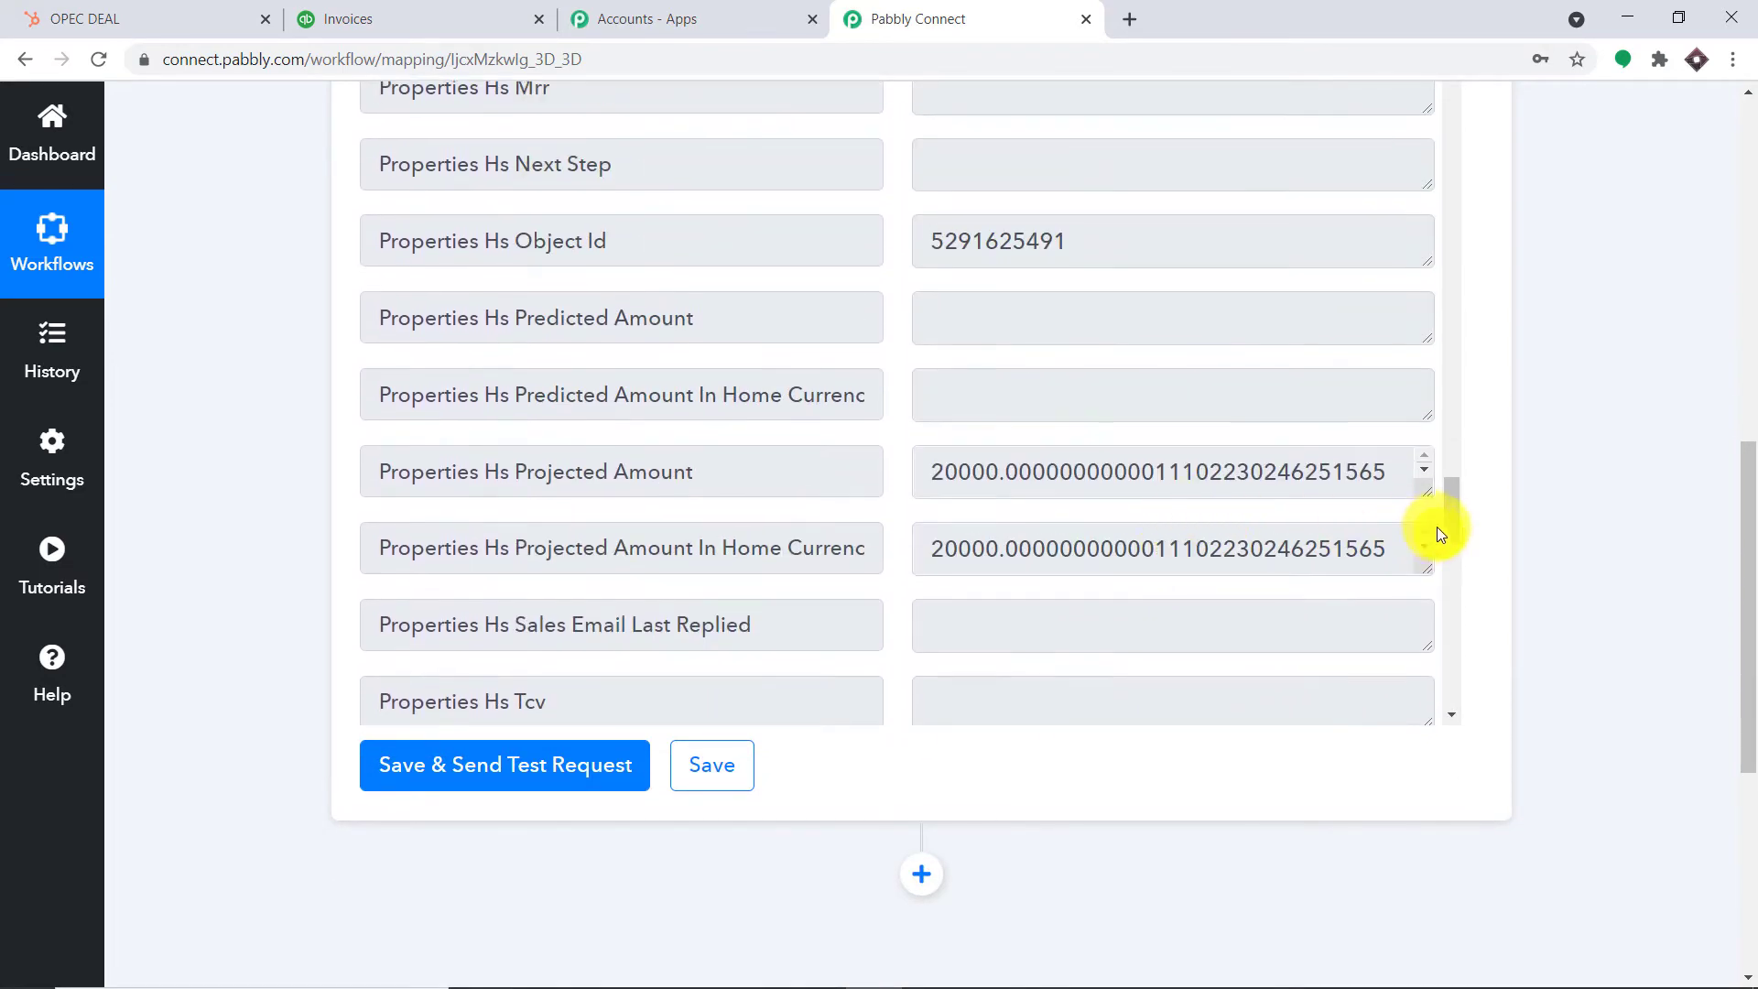
pyautogui.moveTo(1744, 522); pyautogui.dragTo(1738, 455)
pyautogui.scroll(15, 1240, 458)
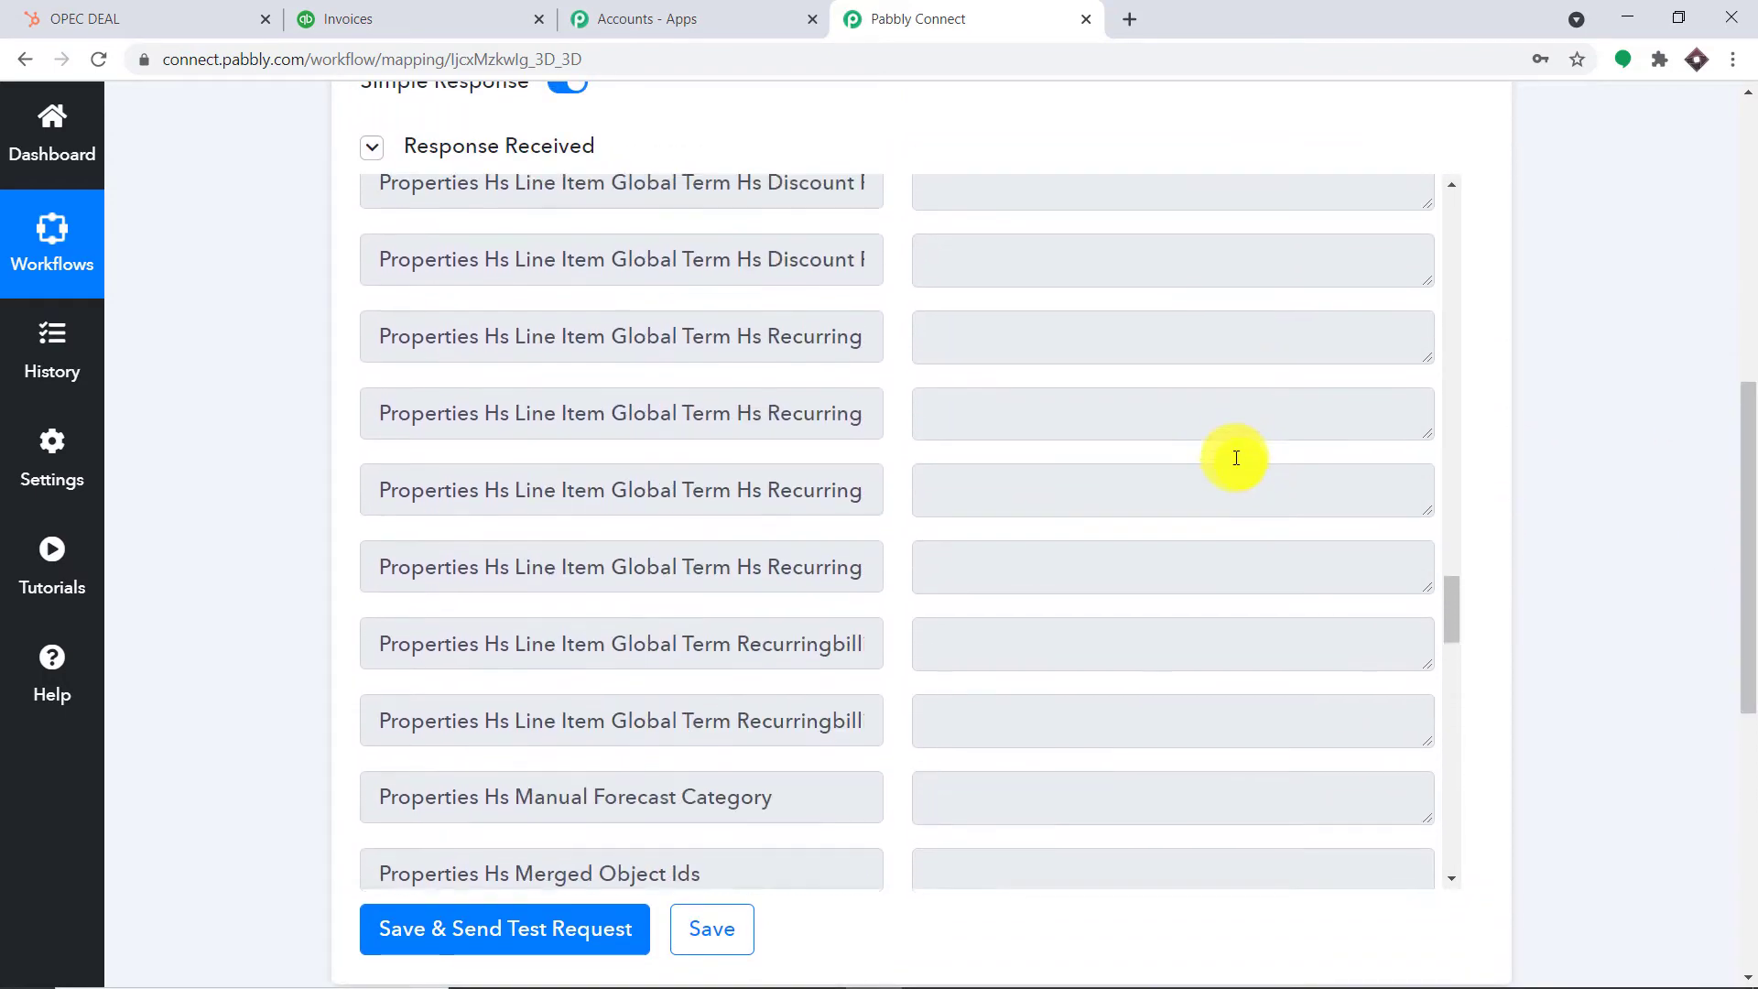
pyautogui.scroll(15, 1233, 461)
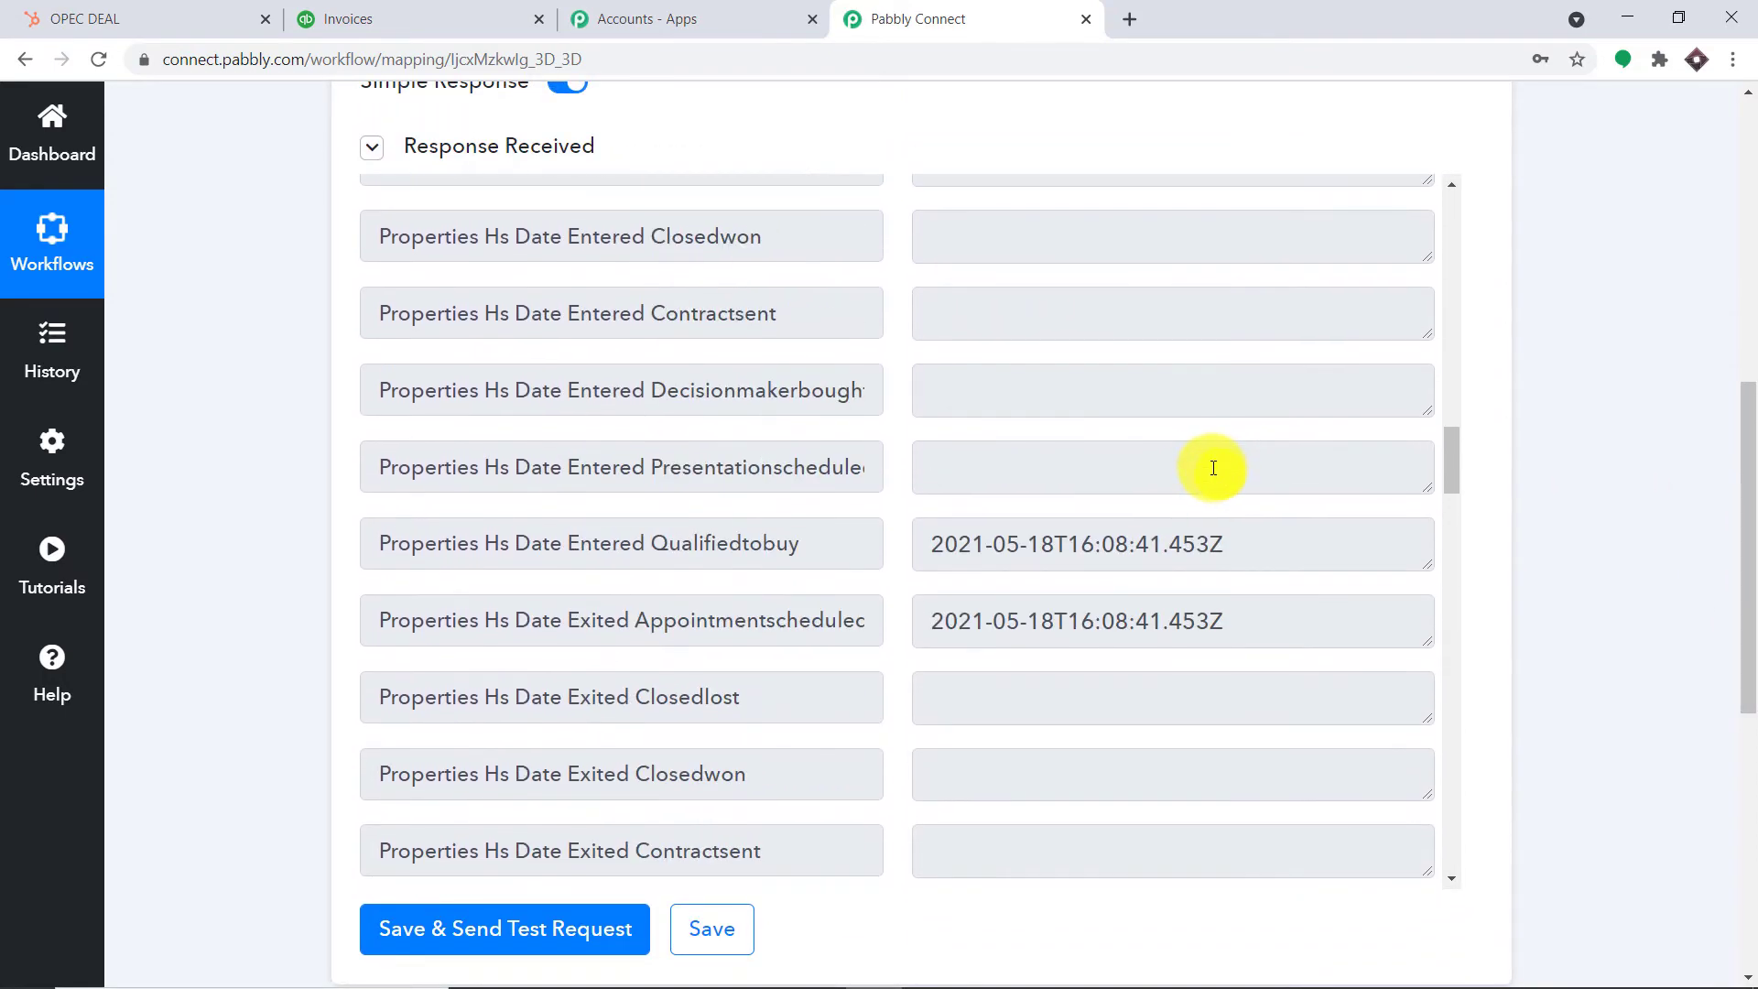
pyautogui.scroll(4, 1151, 443)
pyautogui.scroll(4, 1138, 443)
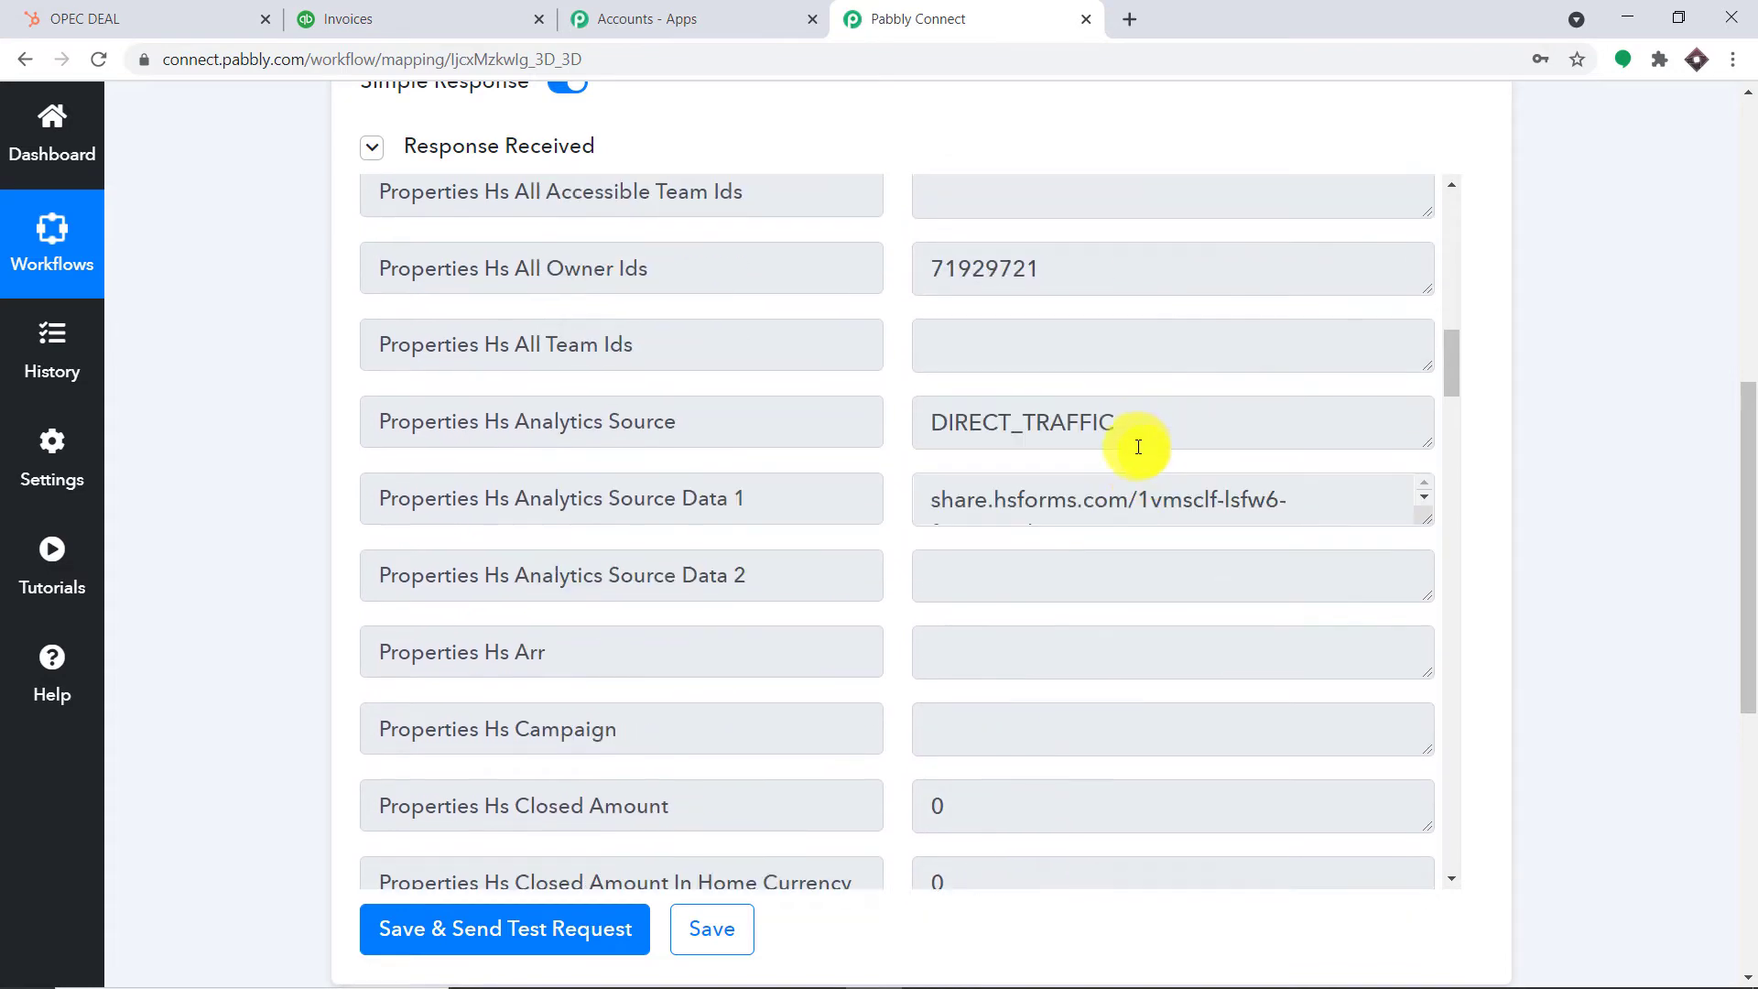
pyautogui.scroll(-6, 1134, 448)
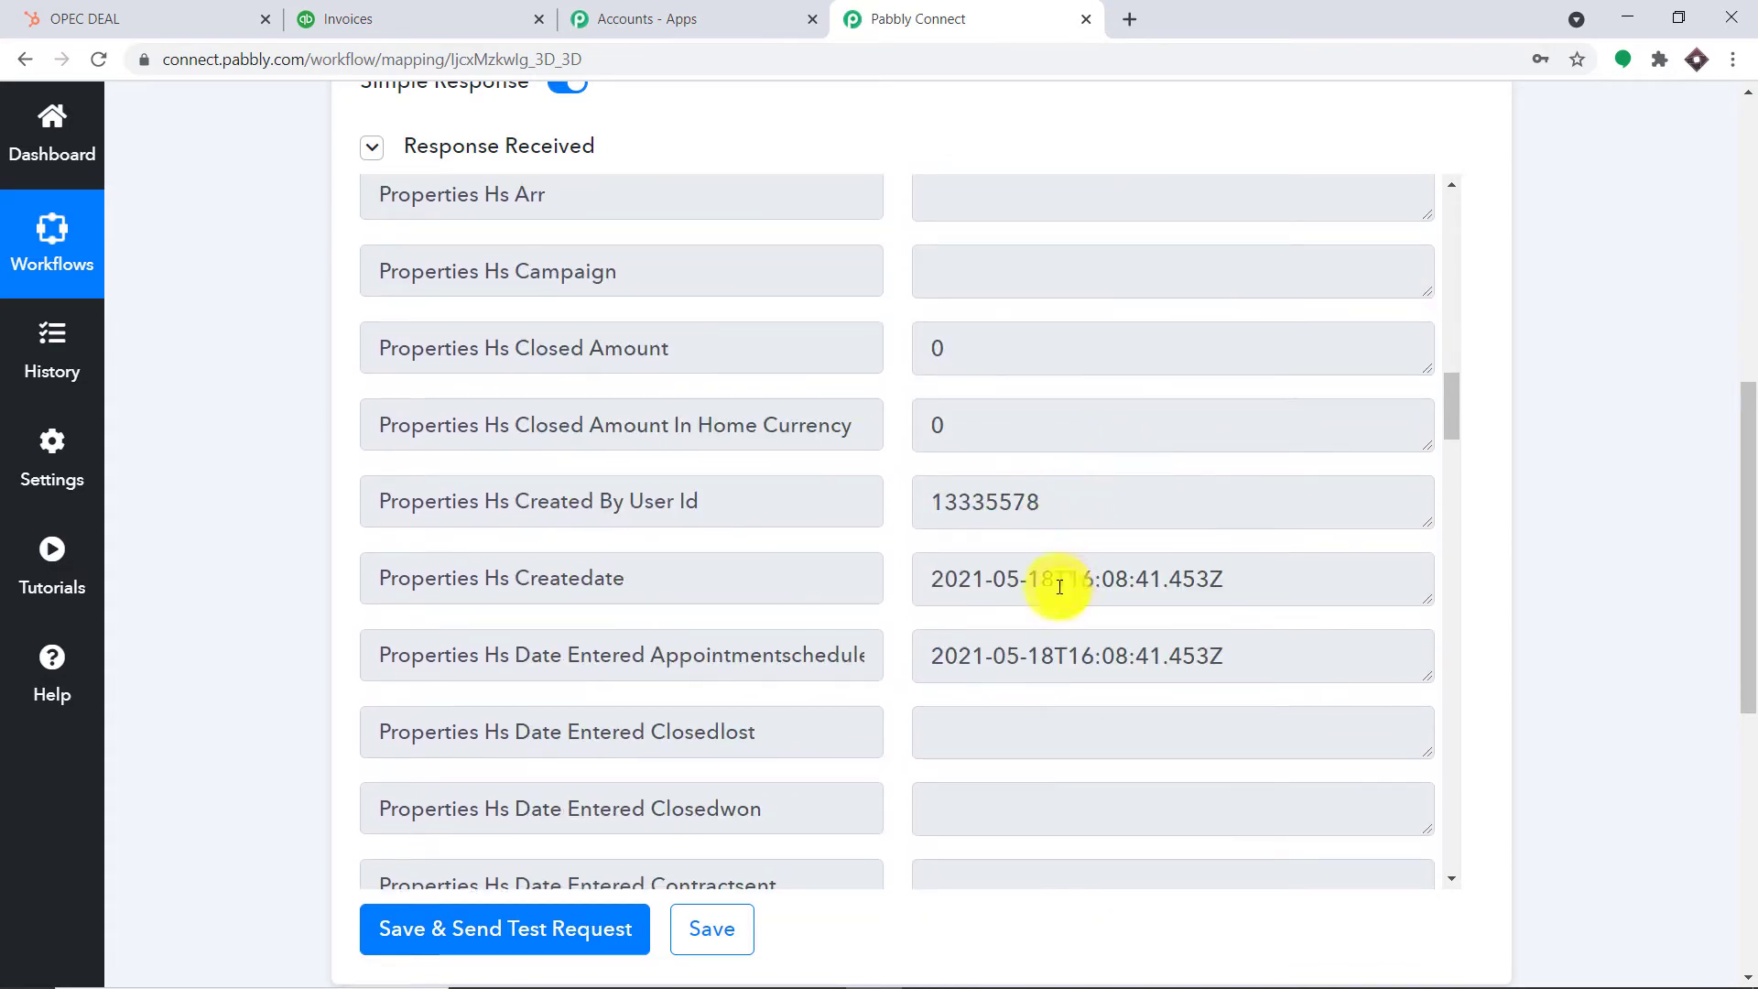
pyautogui.scroll(10, 1061, 579)
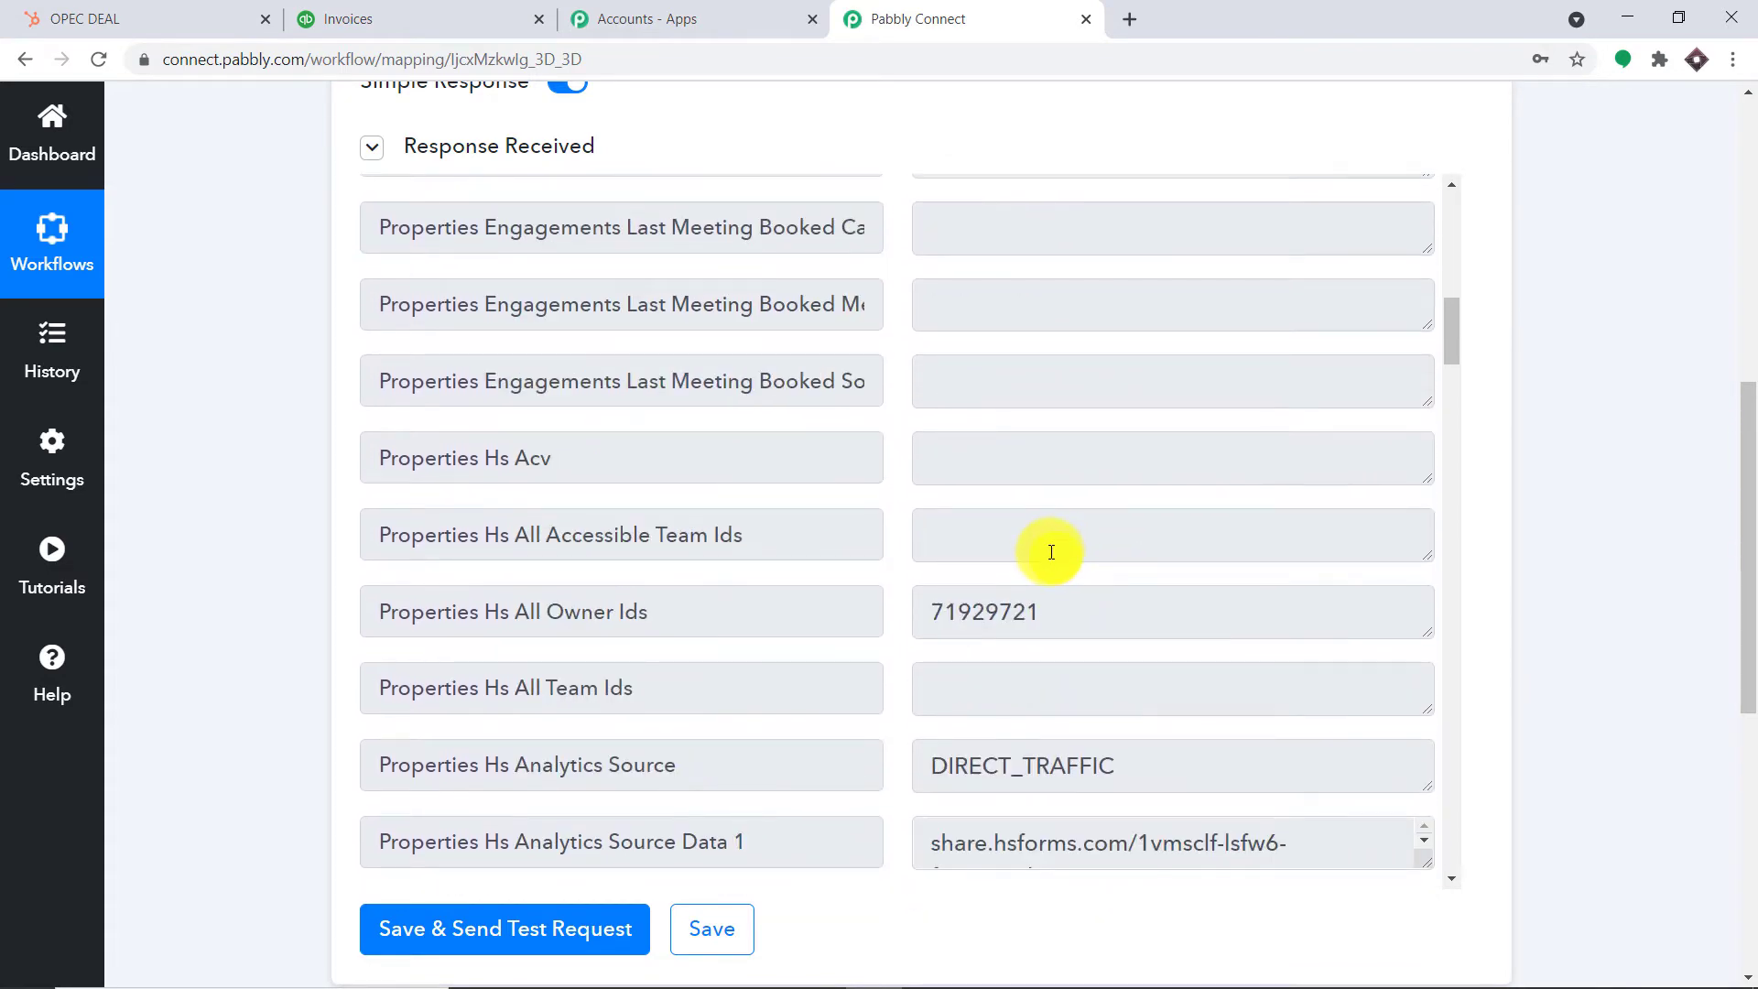
pyautogui.scroll(10, 1051, 552)
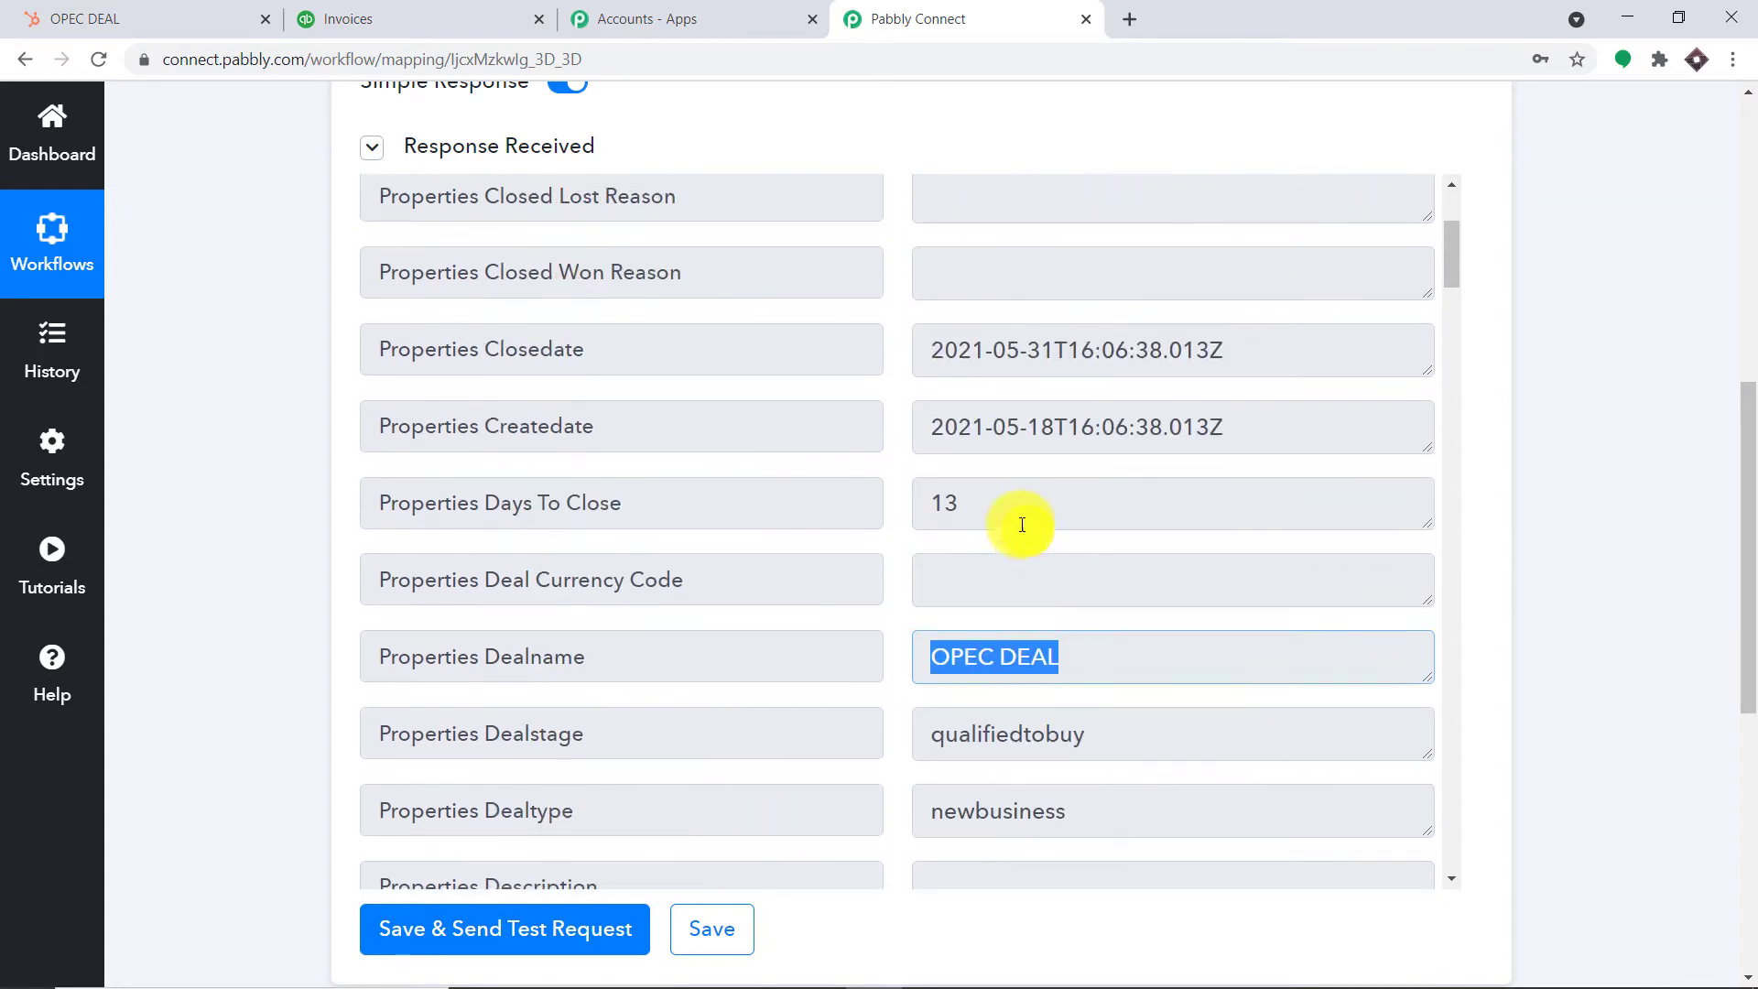
pyautogui.scroll(1, 1021, 524)
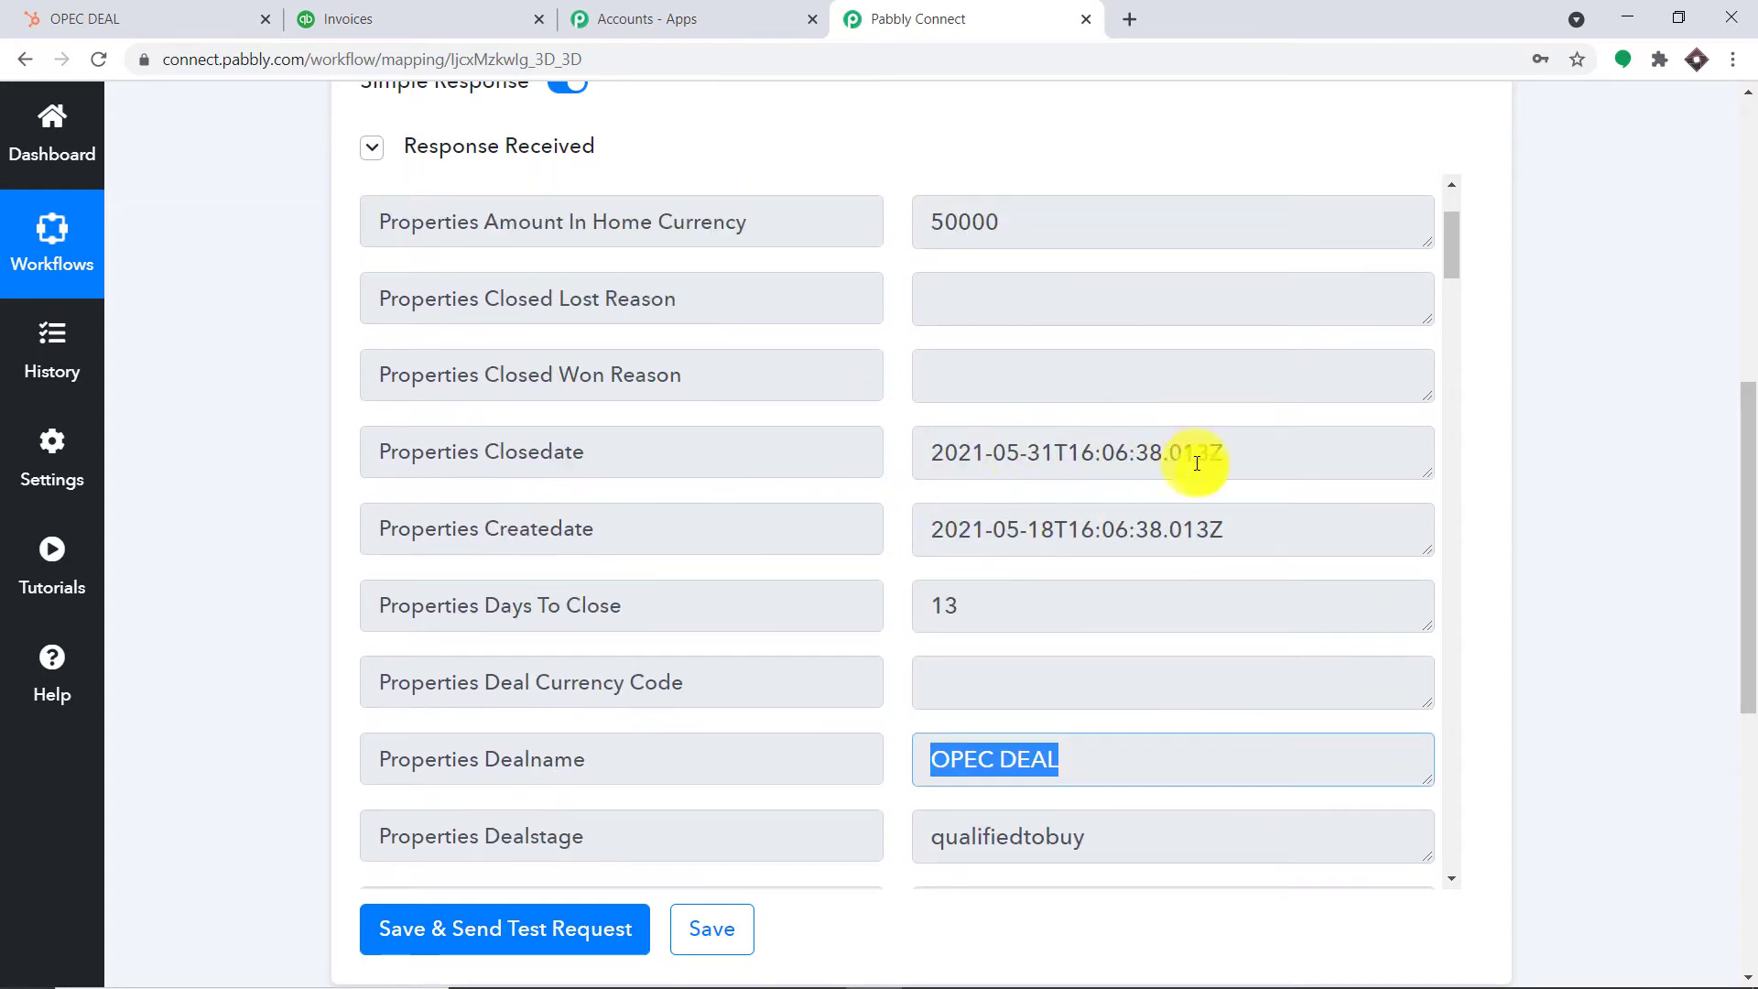
pyautogui.moveTo(1225, 455); pyautogui.dragTo(880, 461)
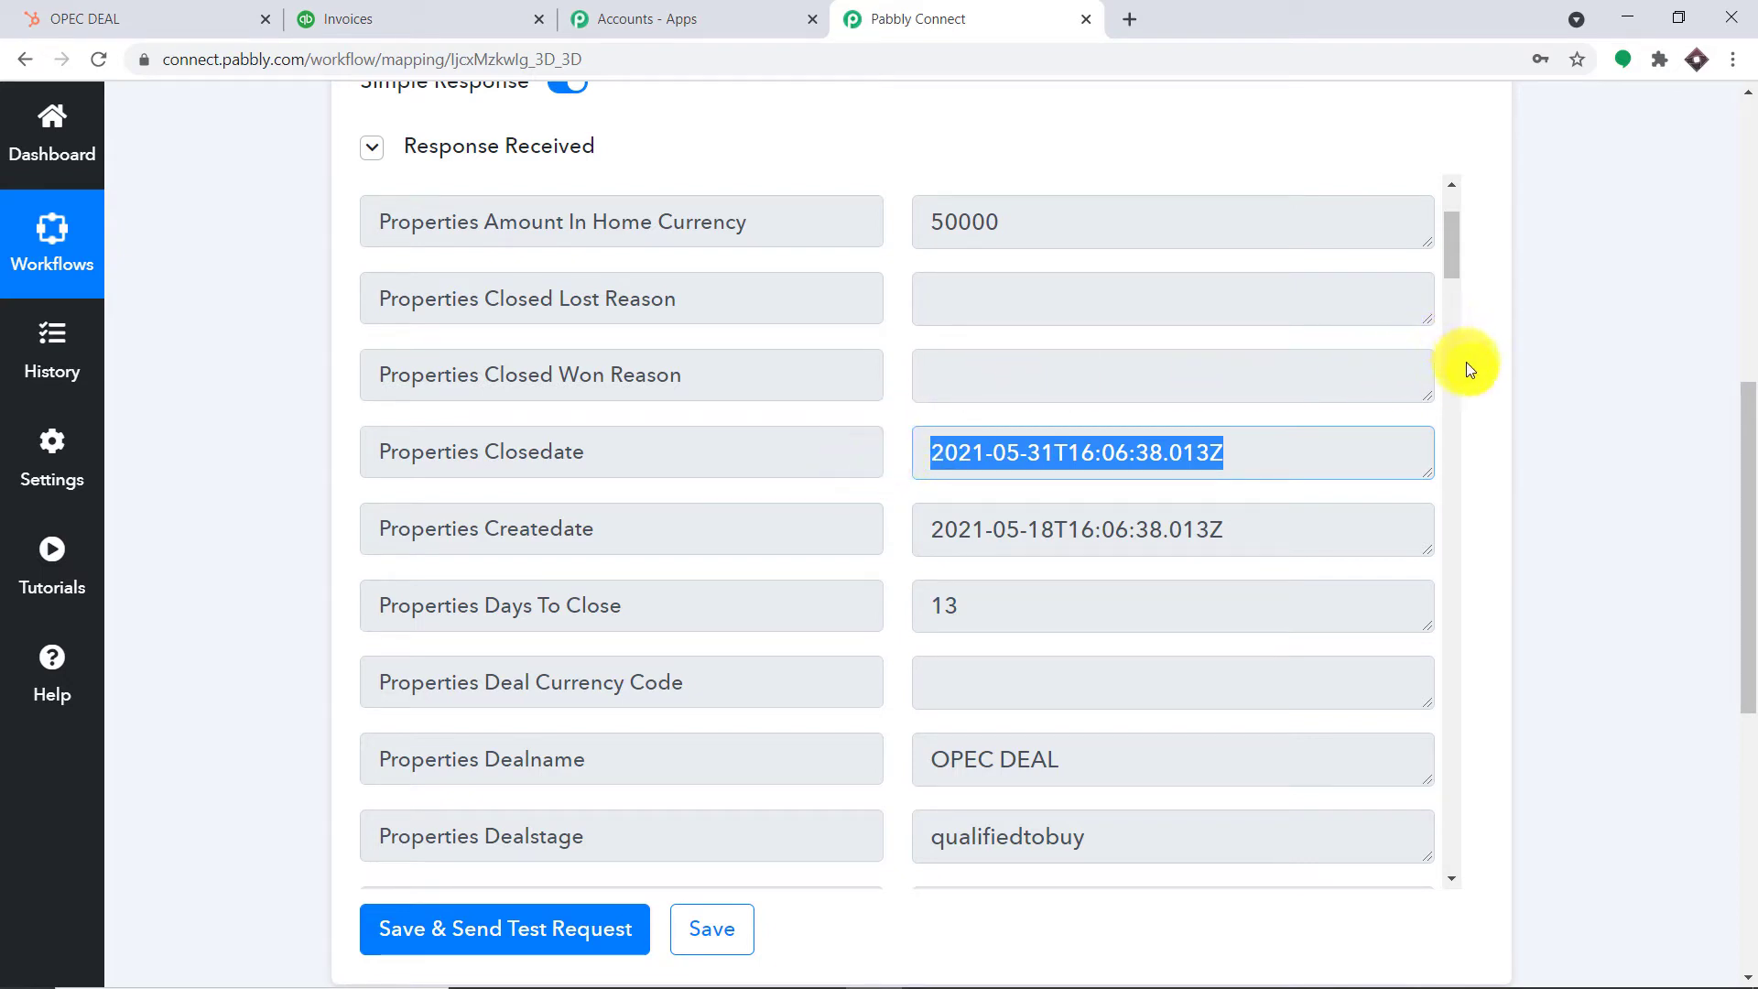
pyautogui.scroll(2, 1443, 366)
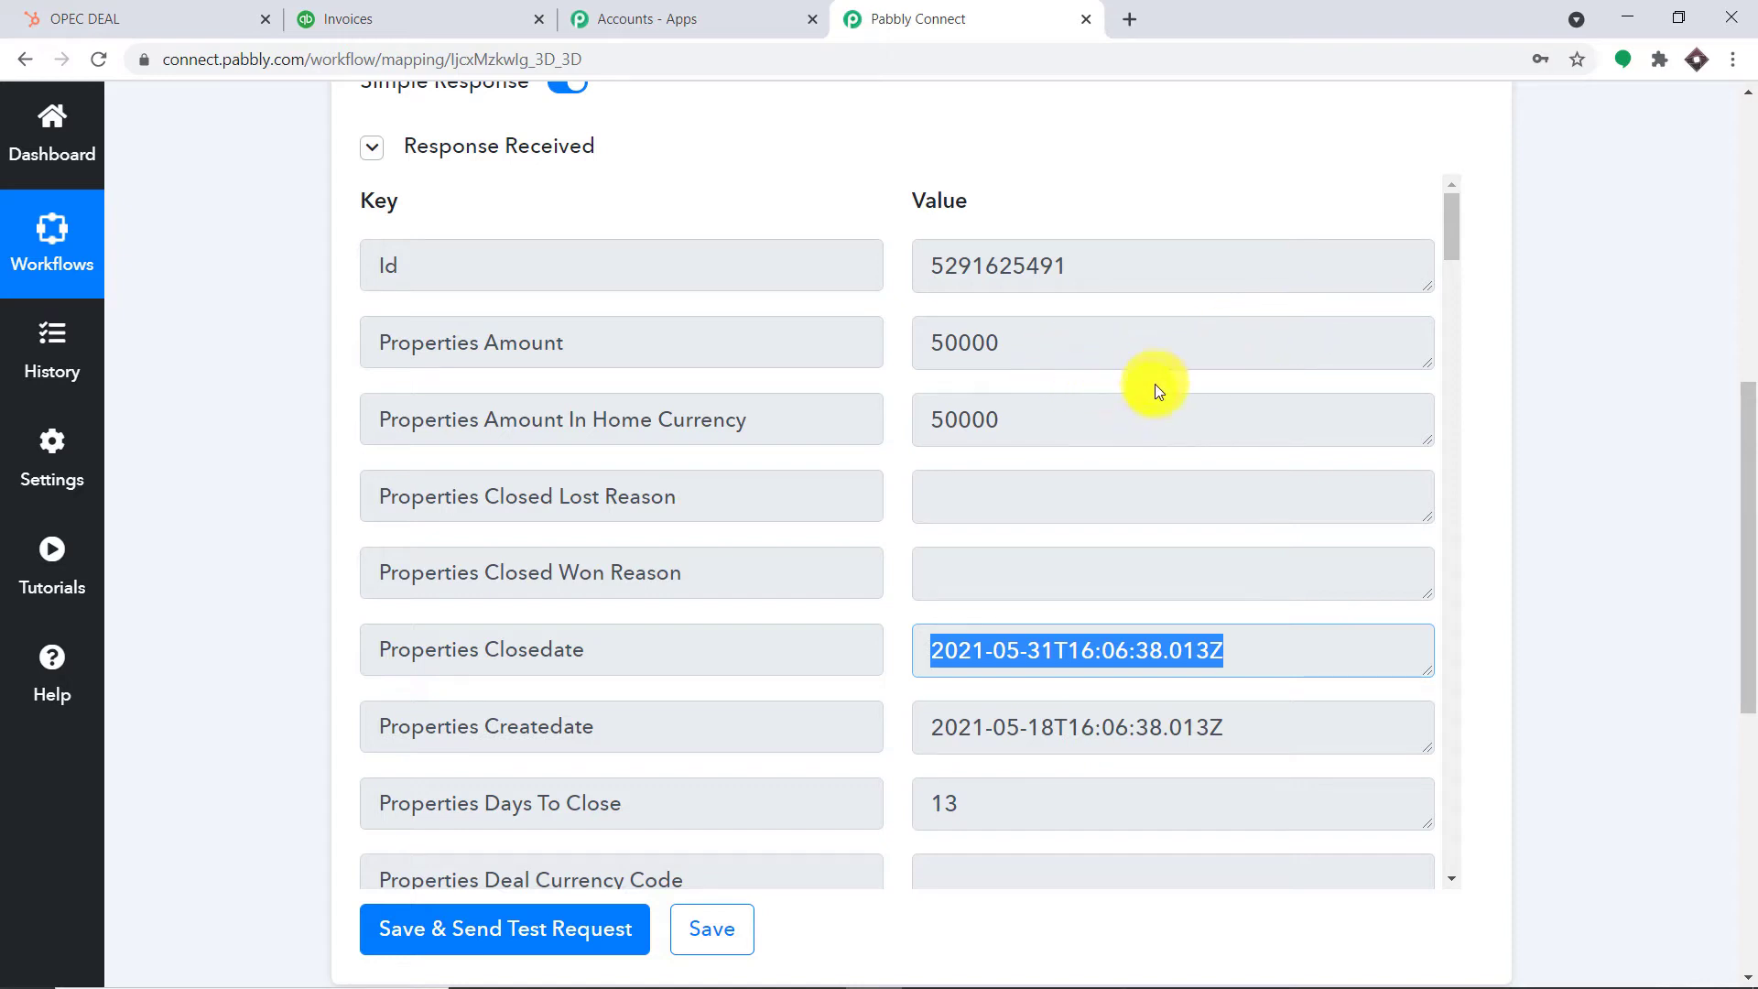
pyautogui.scroll(-6, 1186, 429)
pyautogui.scroll(-12, 1188, 429)
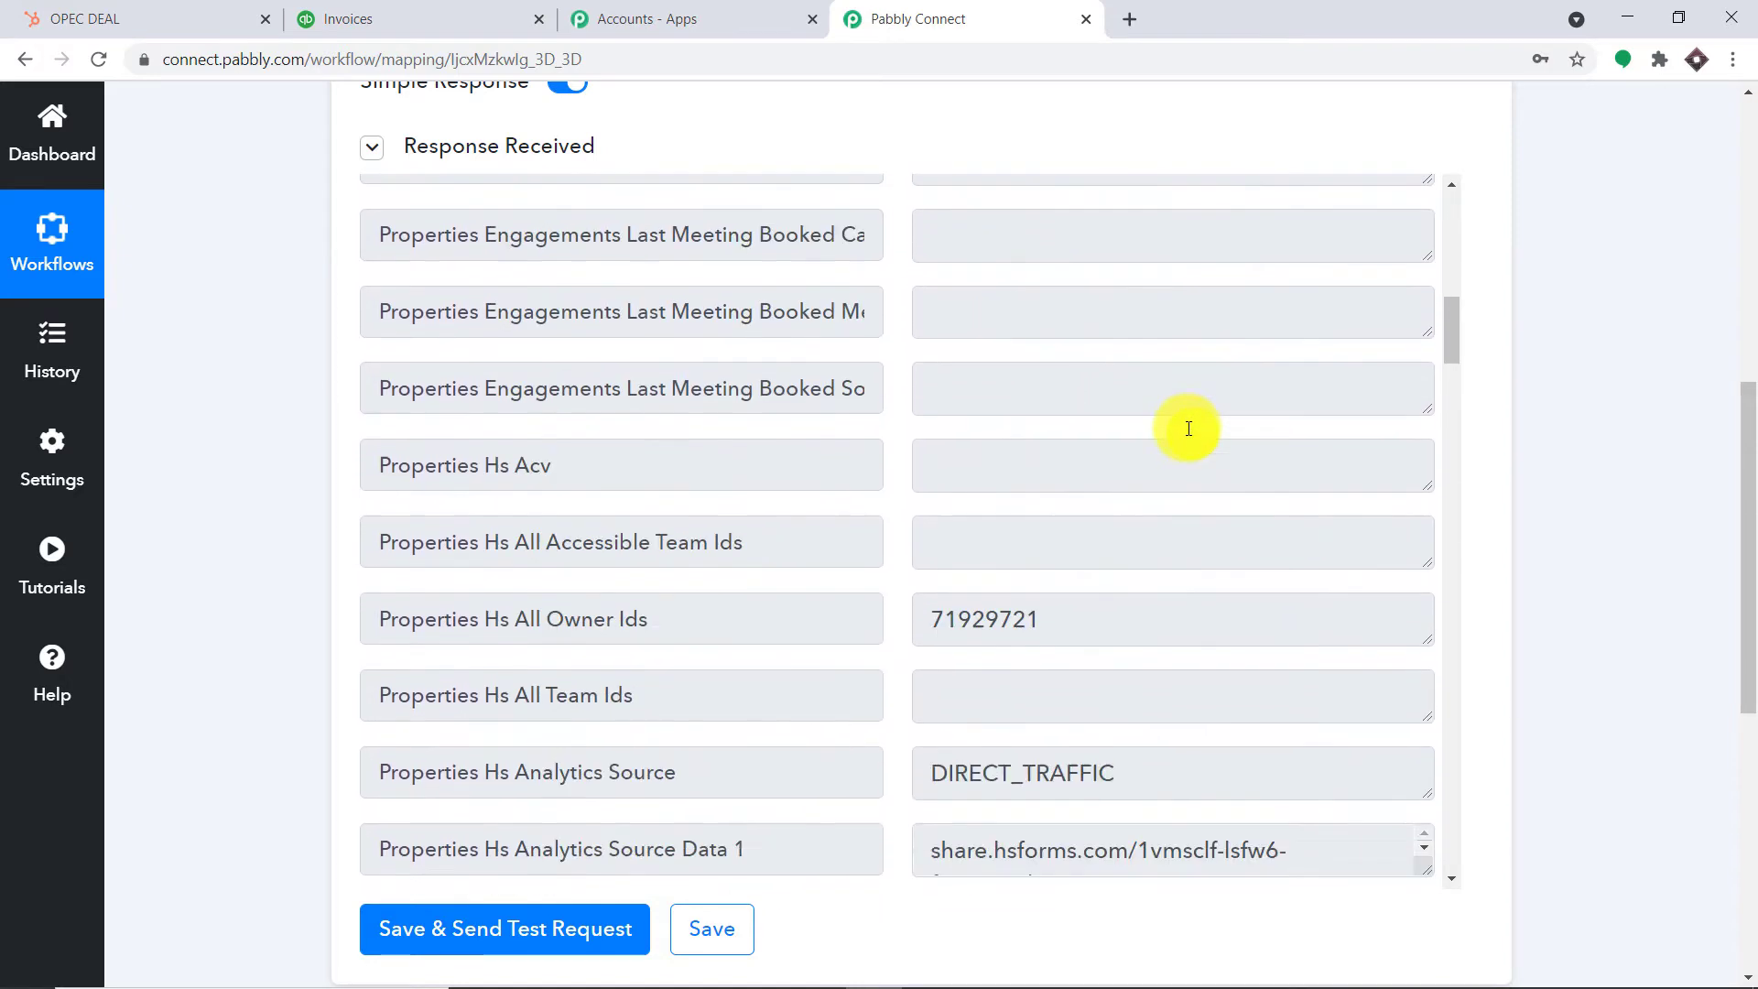
pyautogui.scroll(-5, 1185, 430)
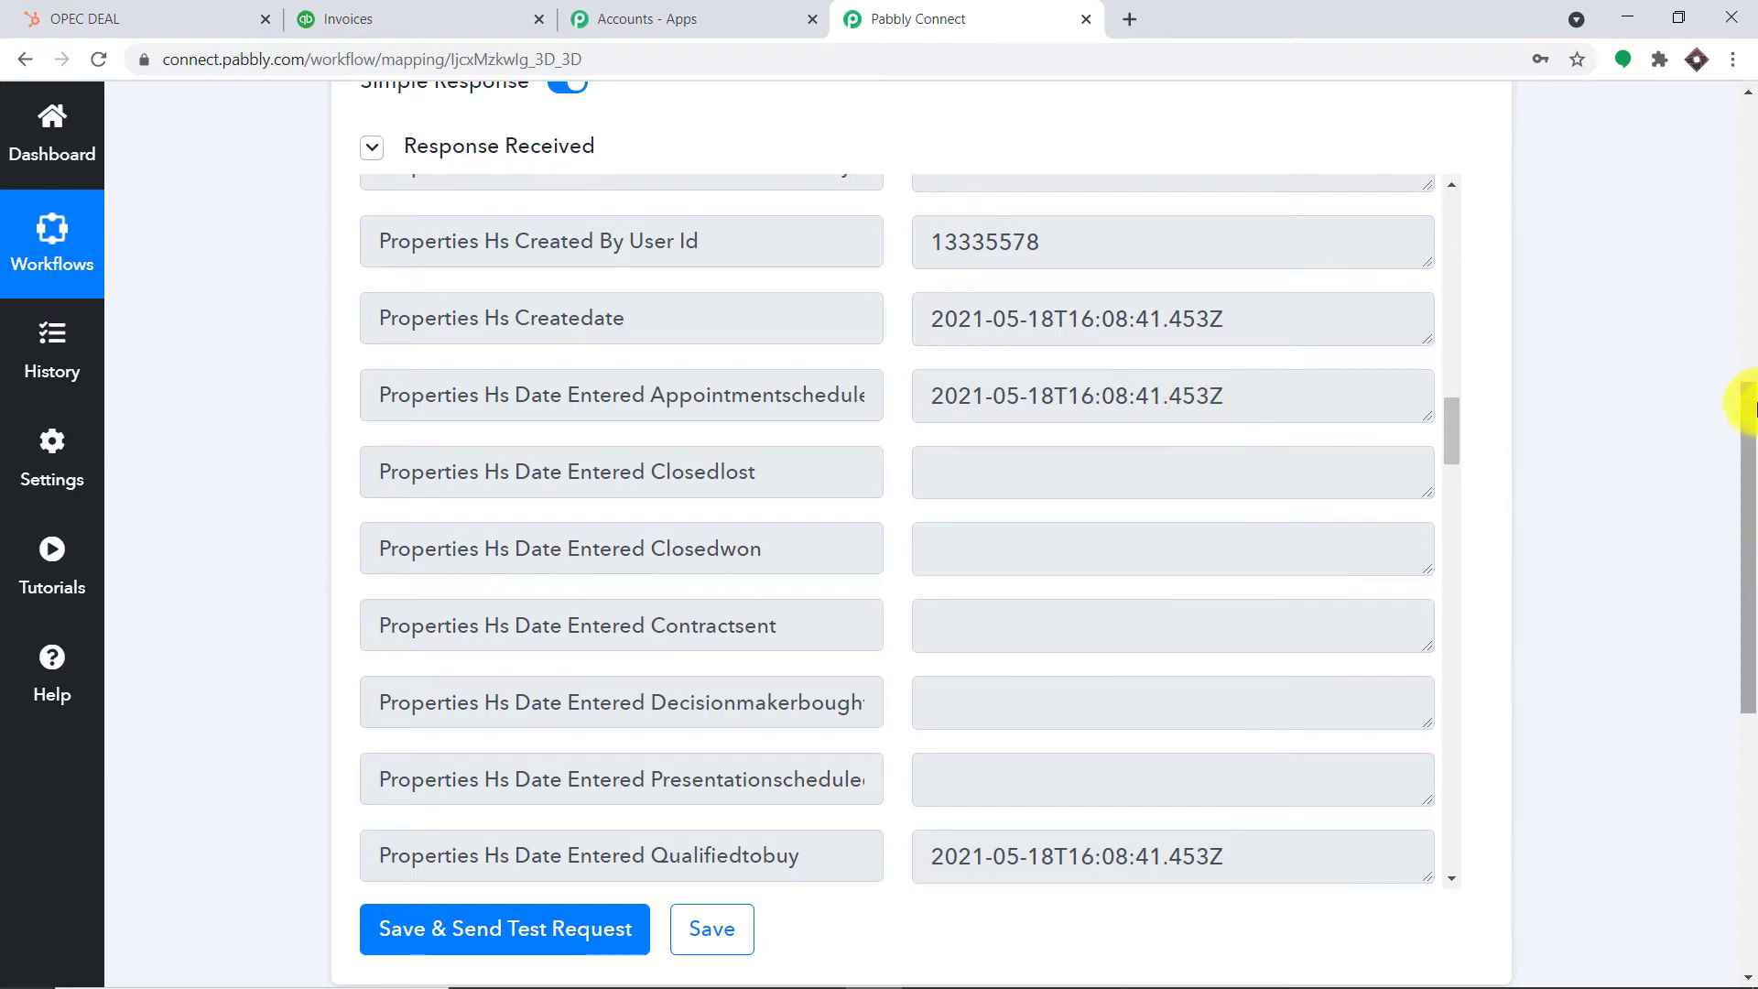
pyautogui.moveTo(1745, 392); pyautogui.dragTo(1745, 654)
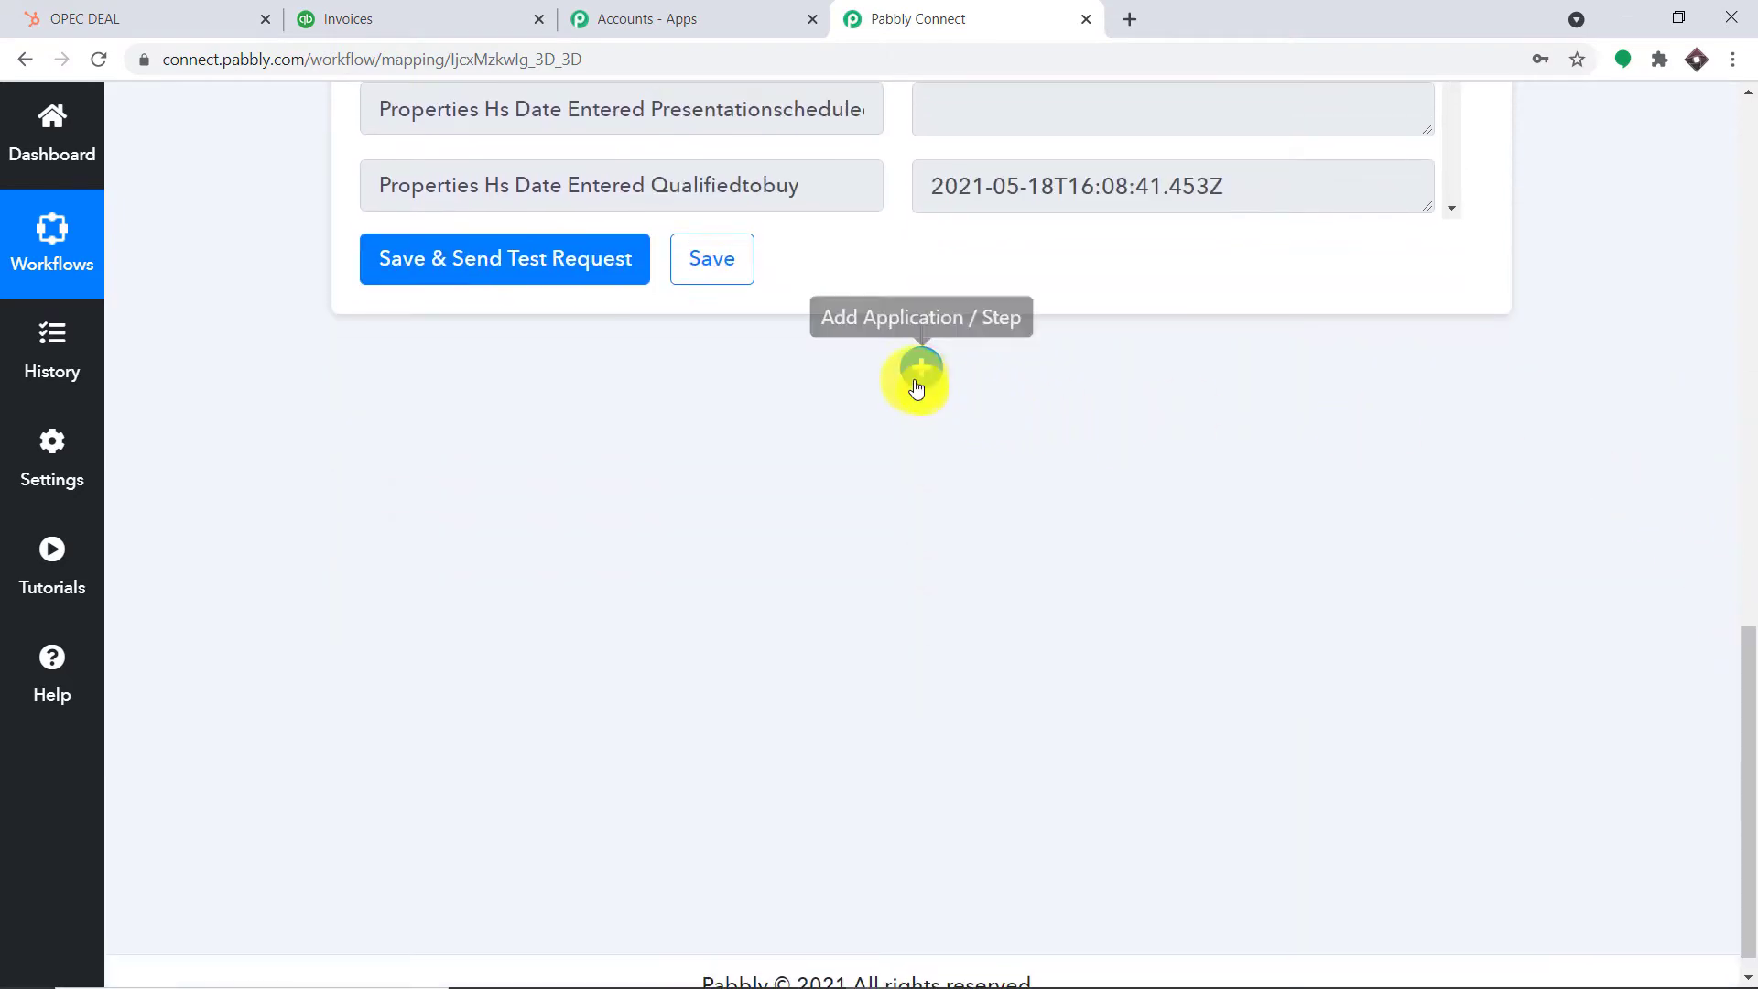
# Add a HubSpot CRM action step with the Get Deal Contact event
pyautogui.click(916, 375)
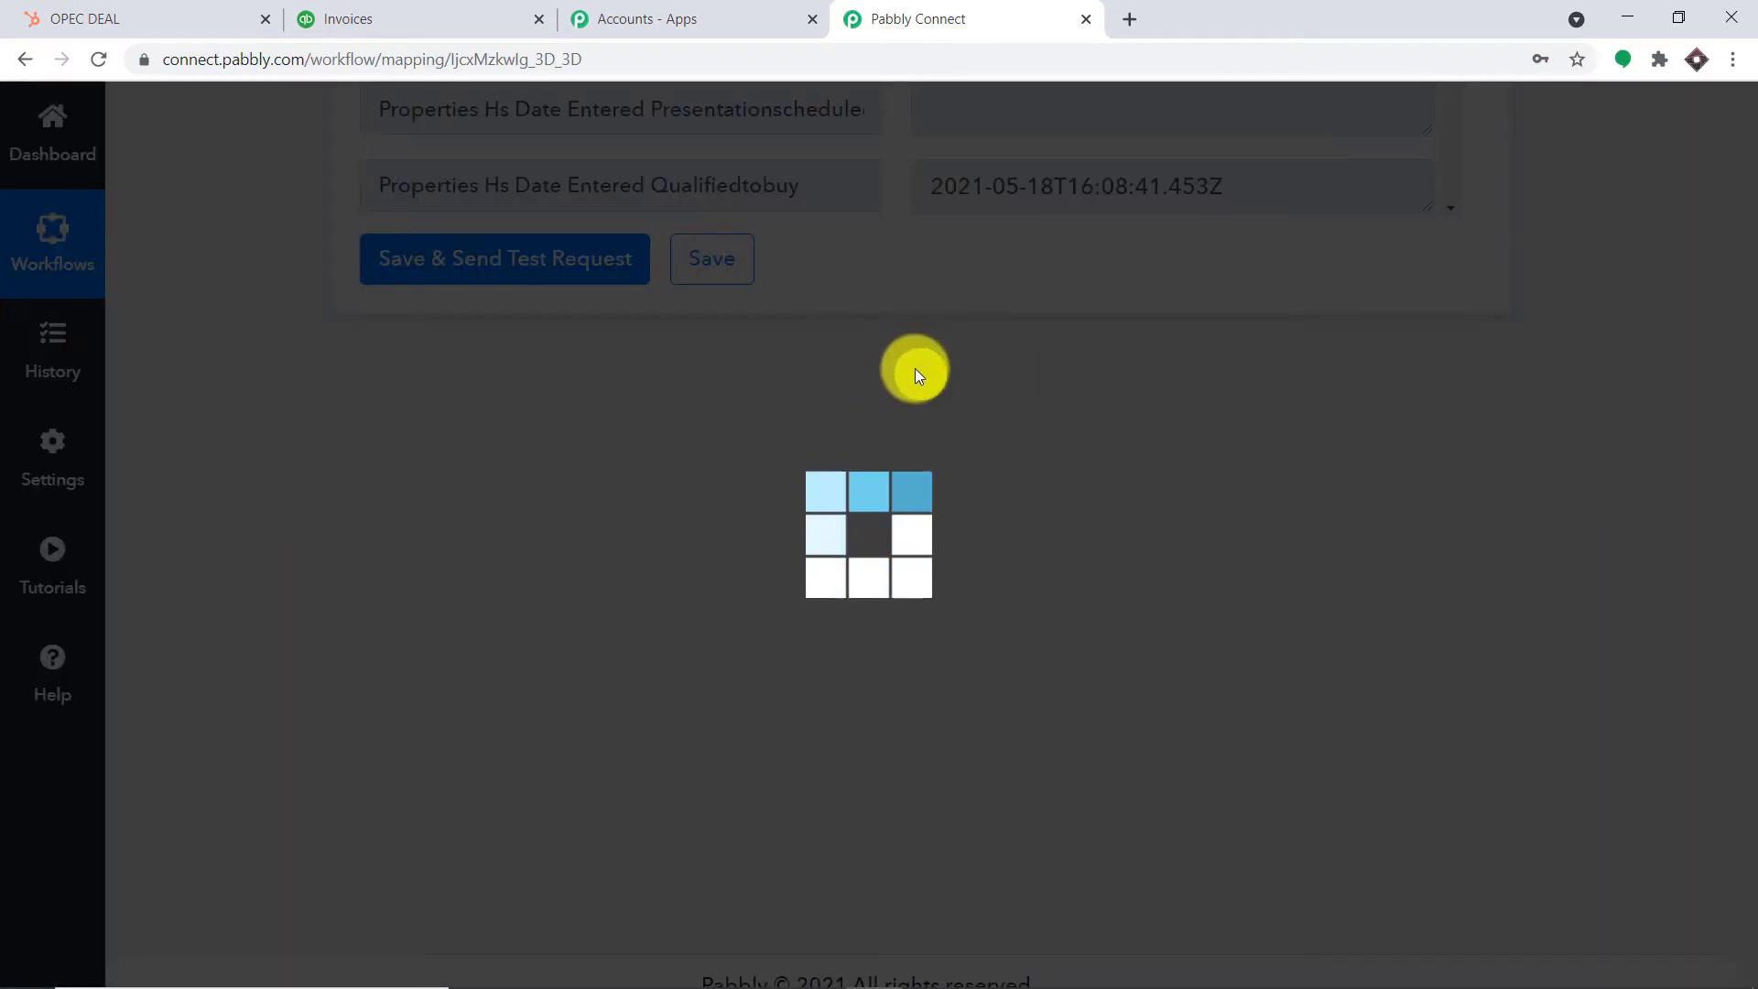
pyautogui.scroll(-2, 1025, 458)
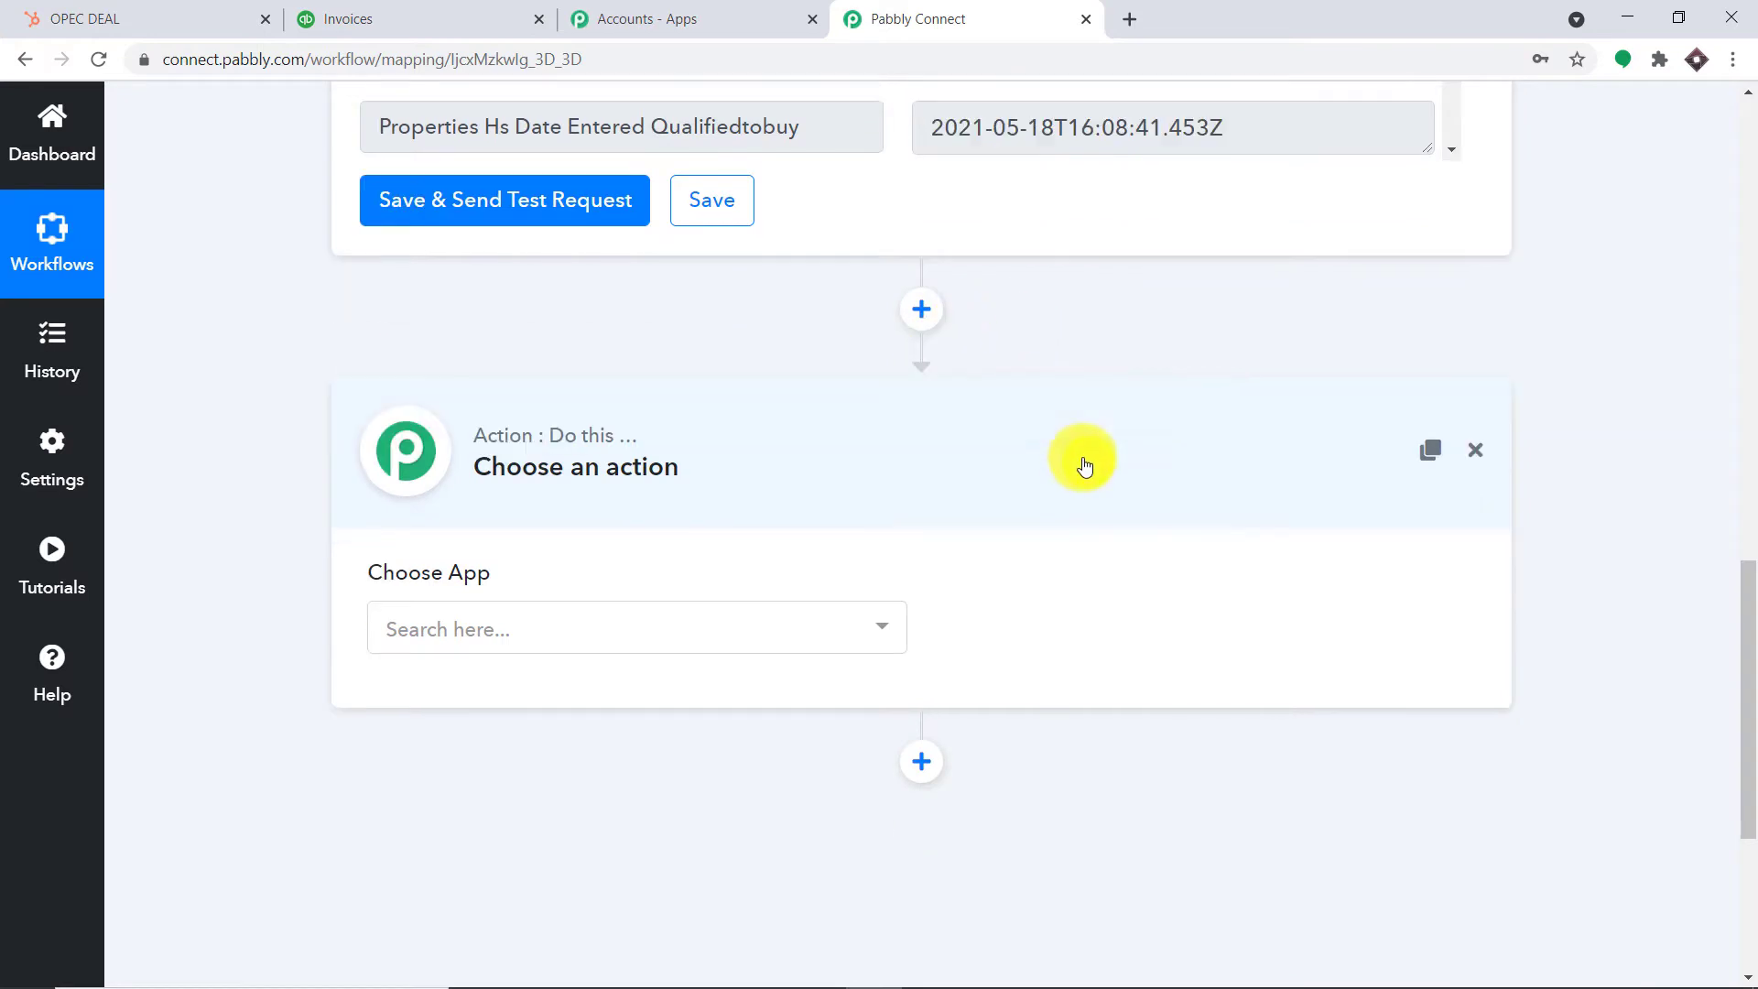
pyautogui.click(482, 455)
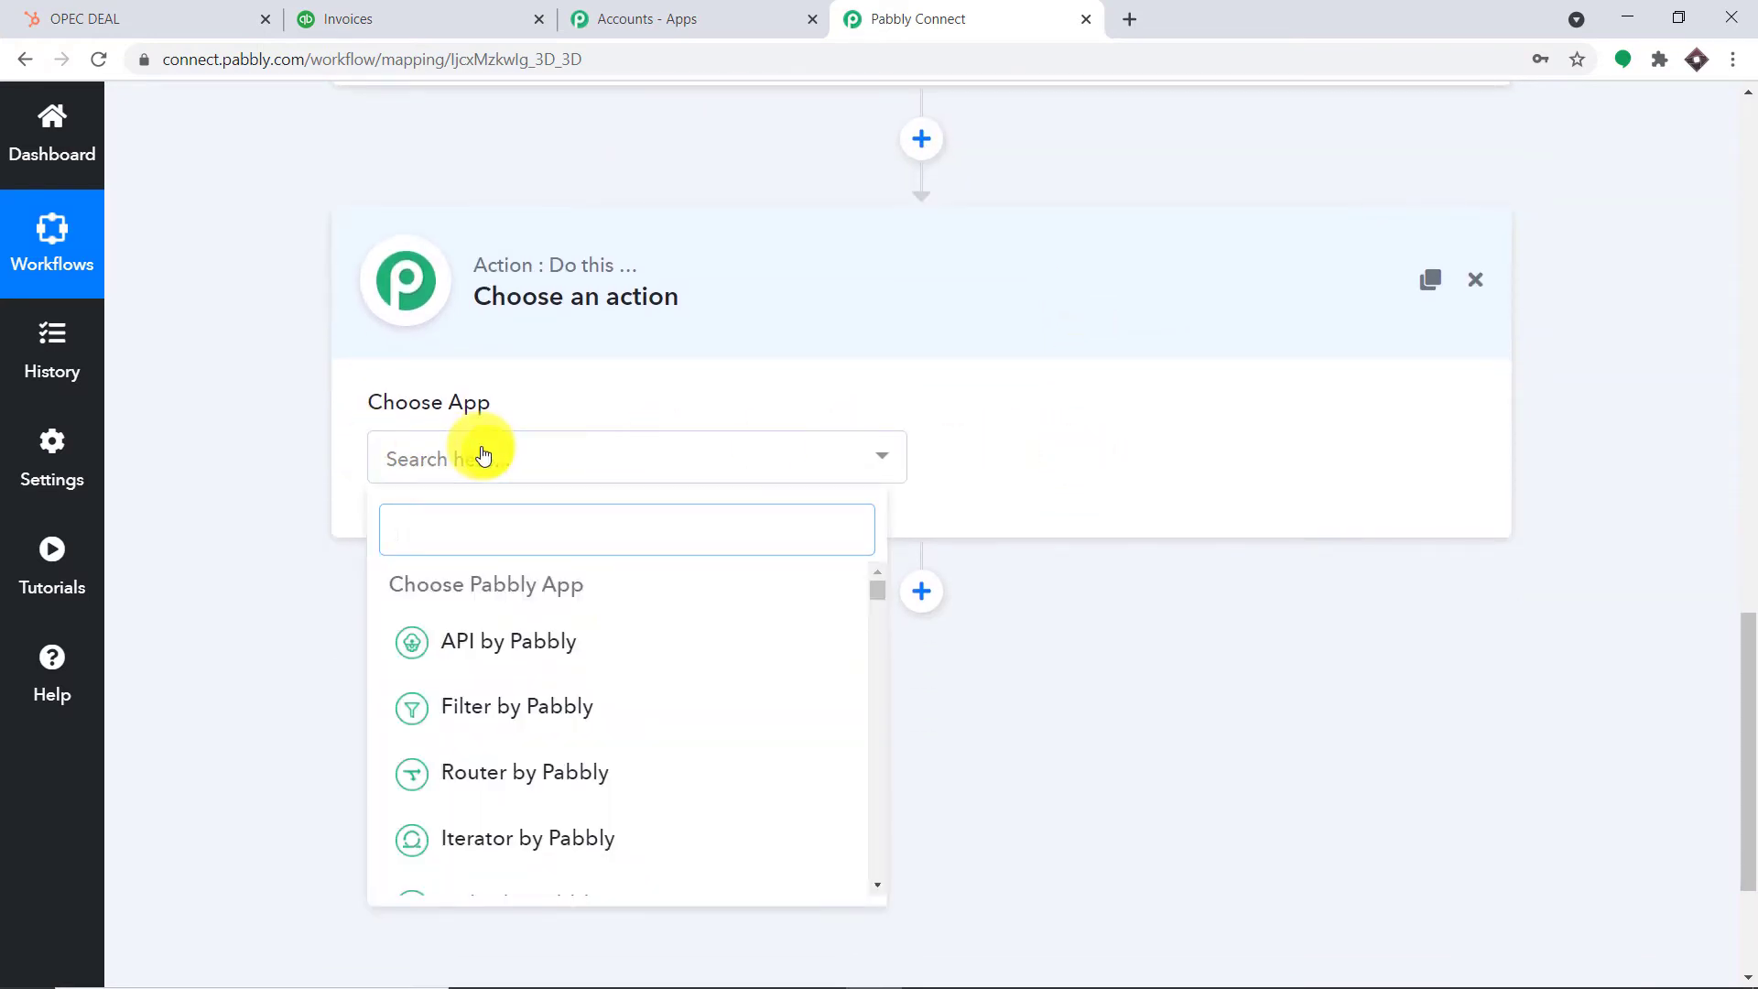
pyautogui.write('HUB')
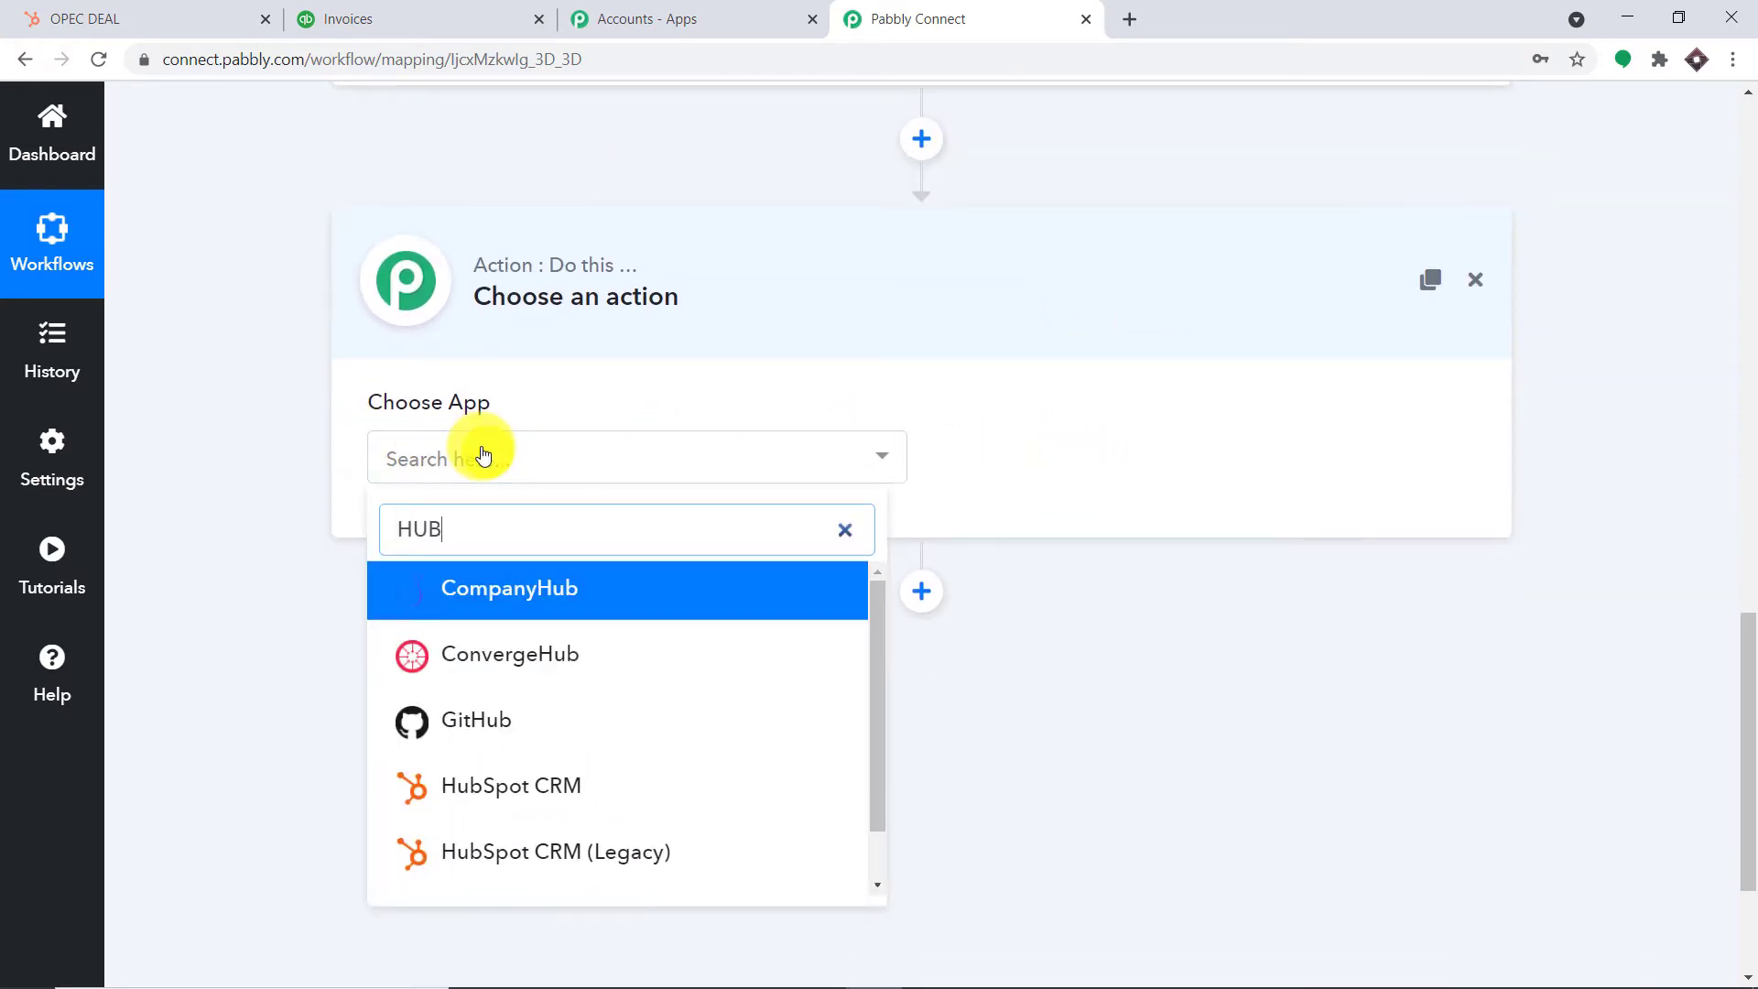
pyautogui.click(612, 785)
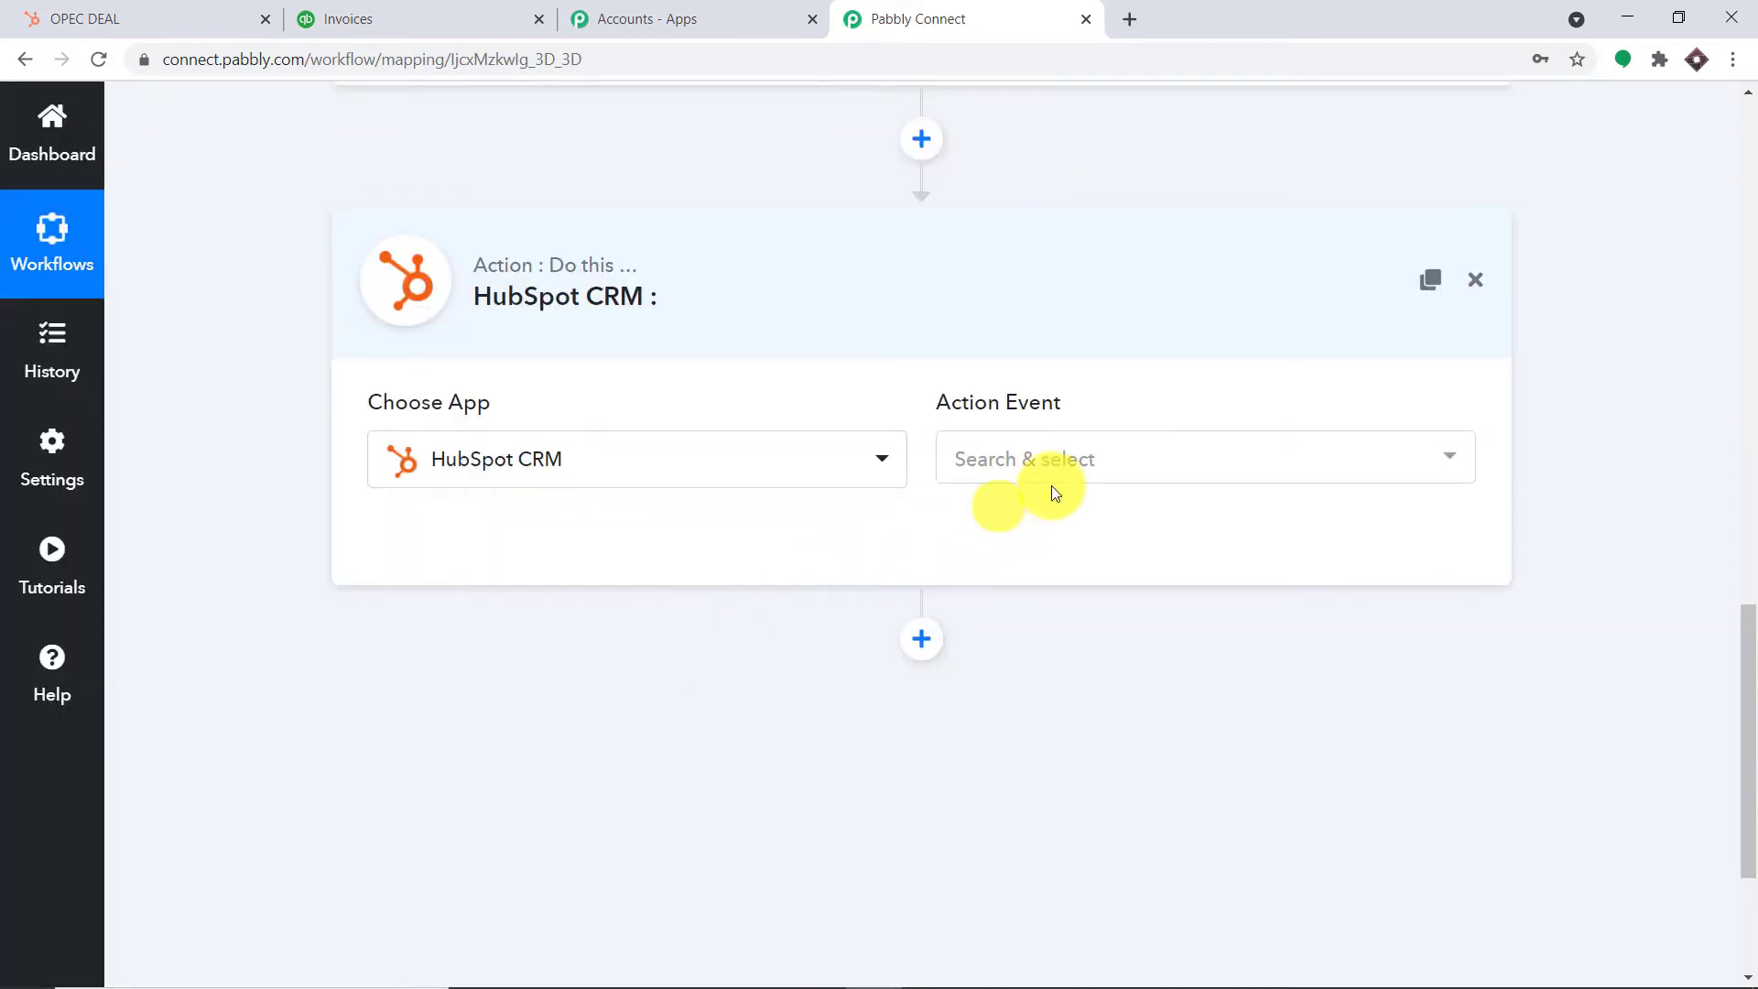
pyautogui.click(1107, 458)
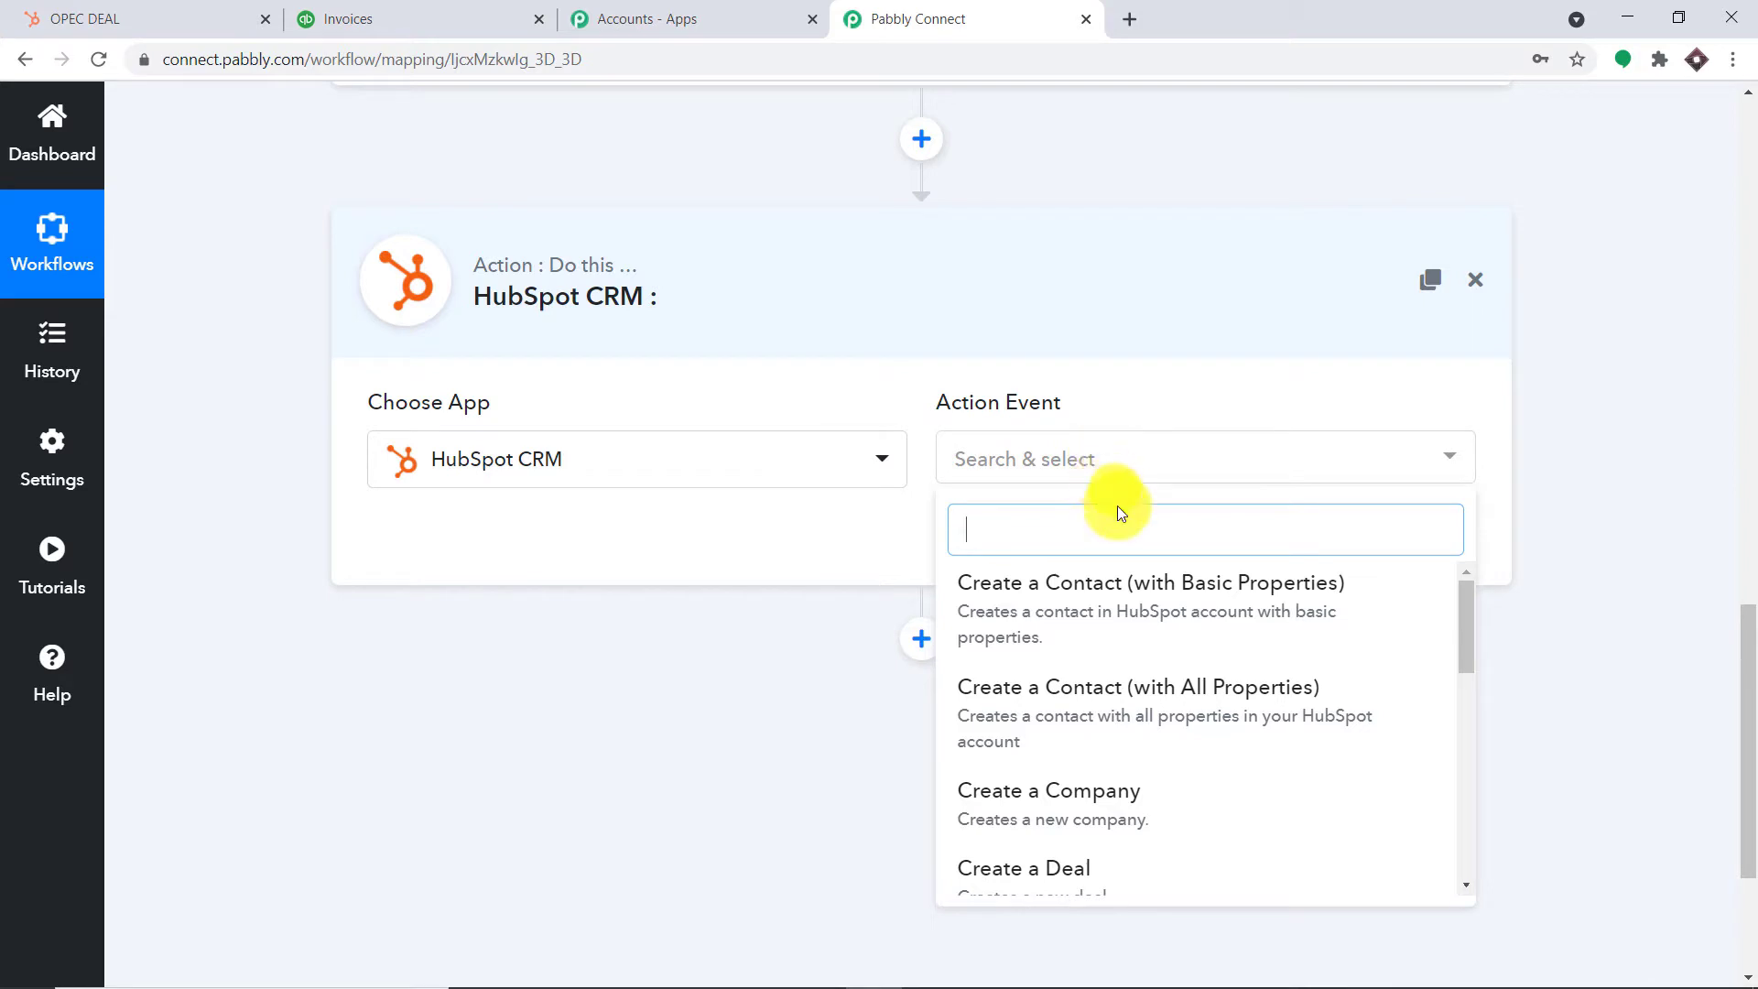
pyautogui.scroll(-6, 1132, 614)
pyautogui.scroll(-2, 1135, 622)
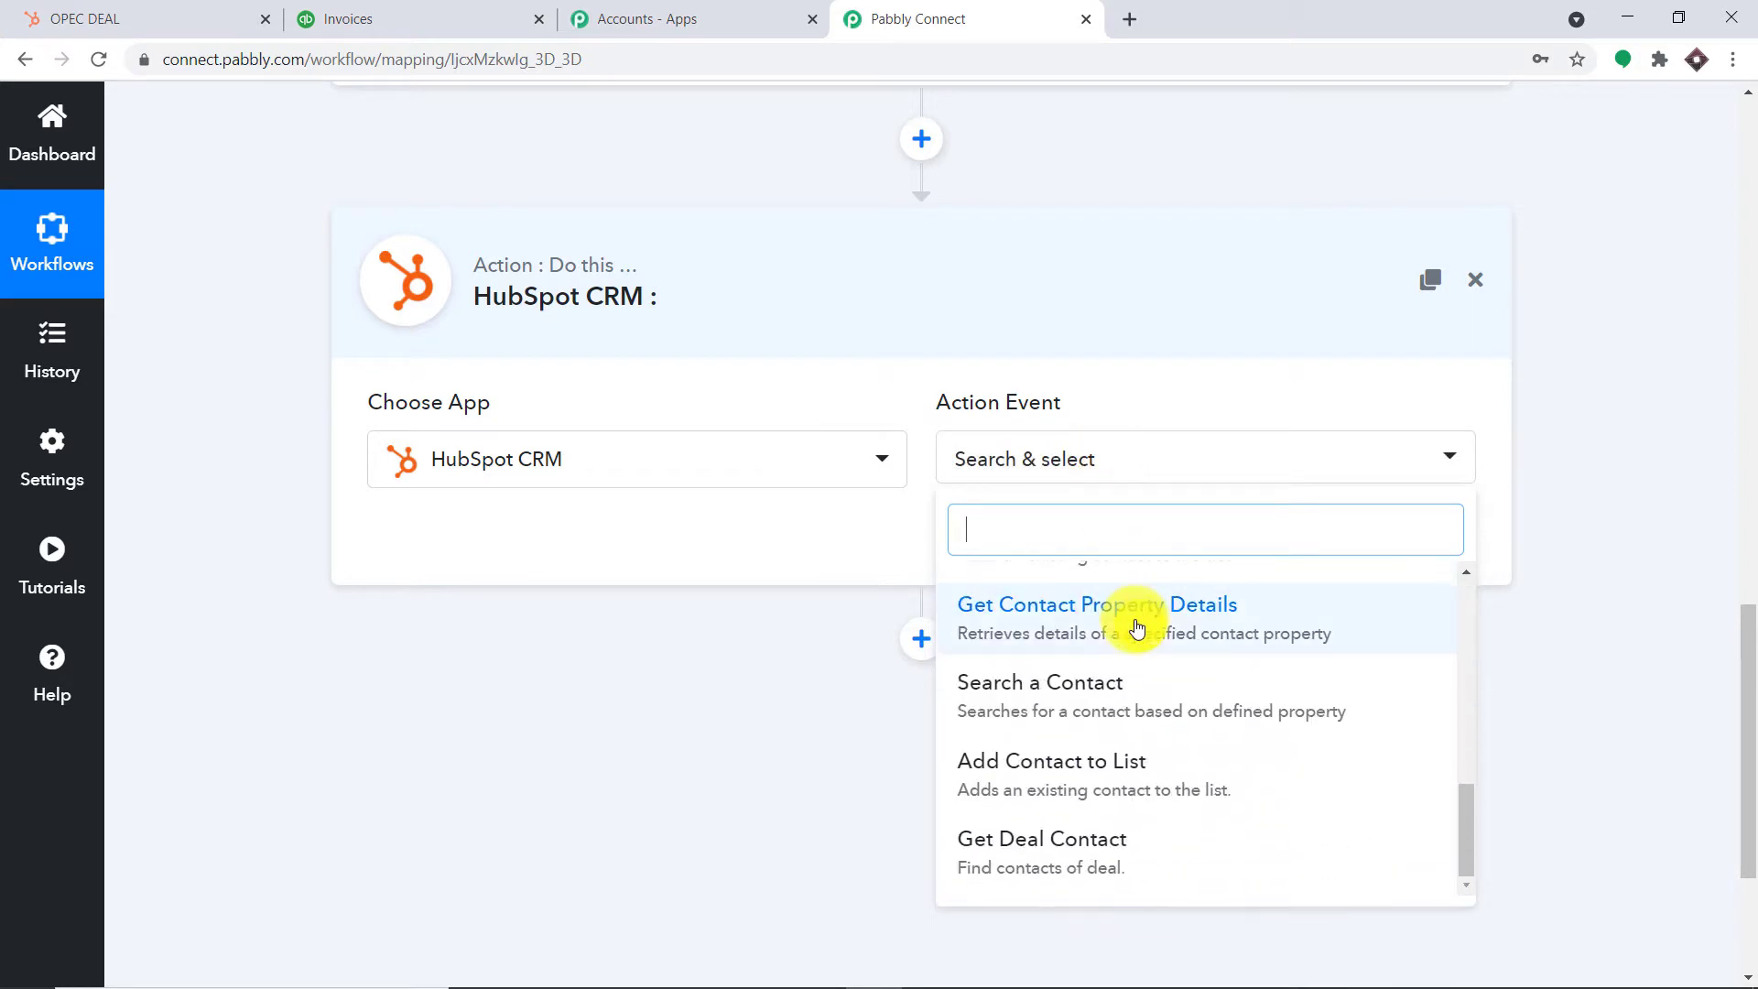
pyautogui.click(1060, 860)
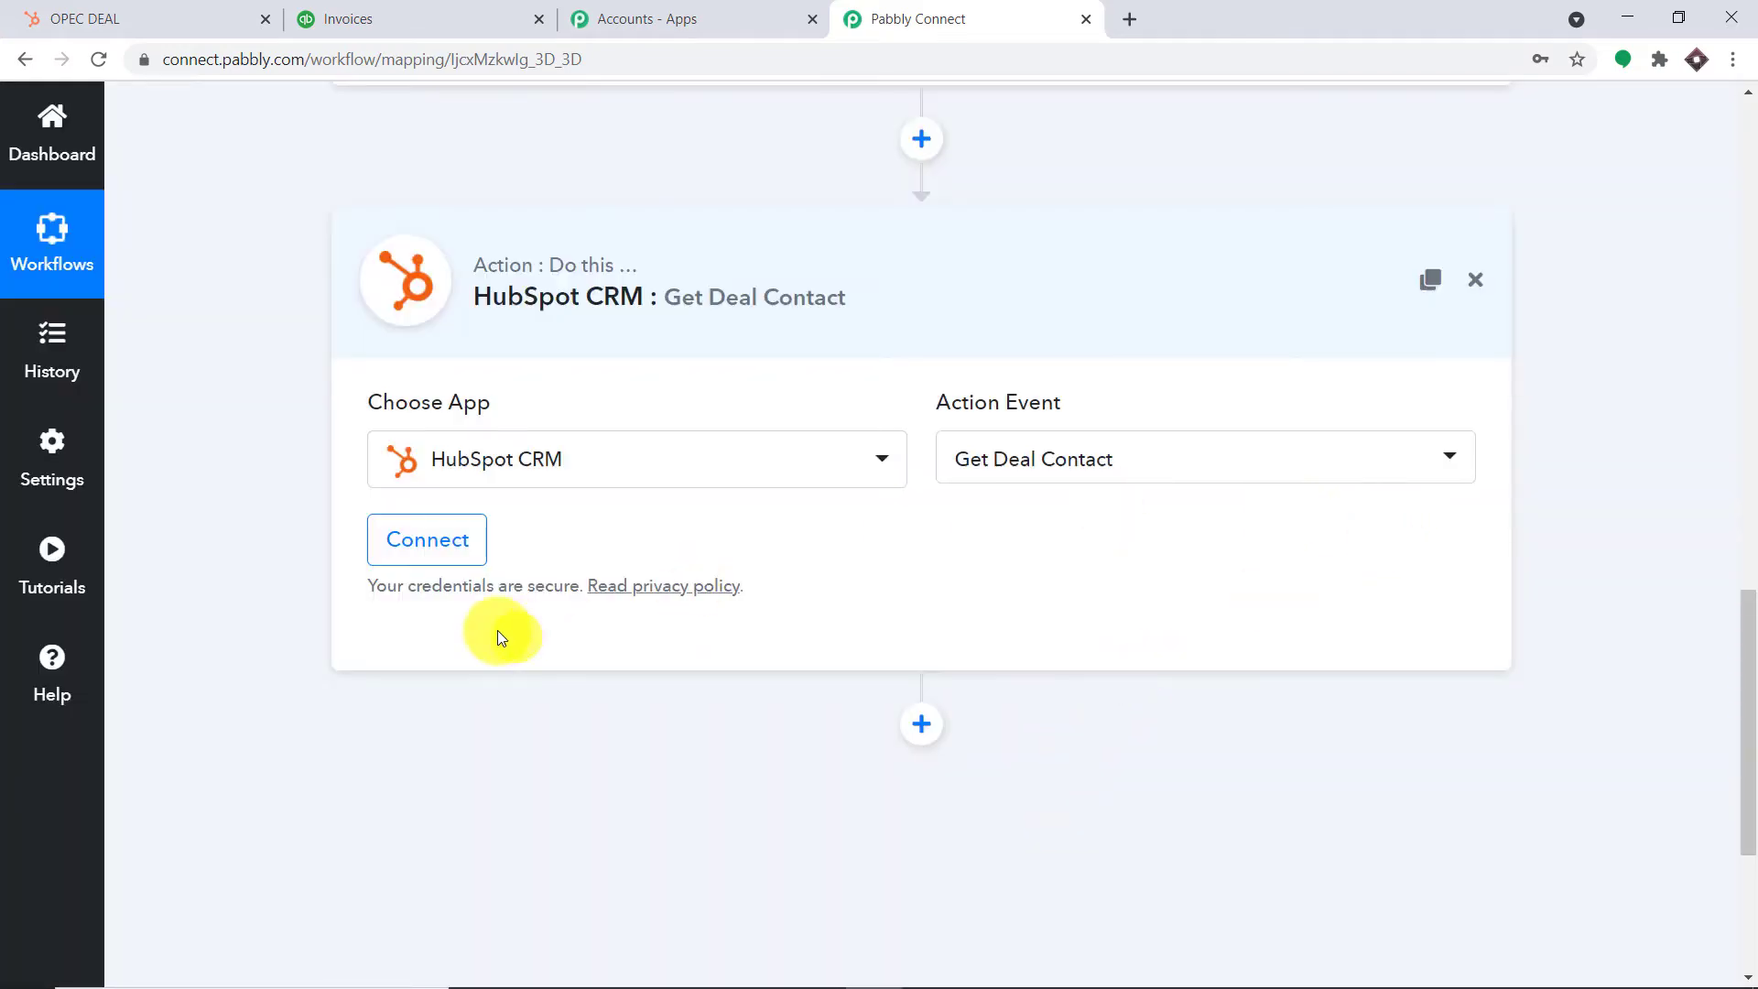
# Link the action to the existing HubSpot CRM #5 connection and save it
pyautogui.click(404, 558)
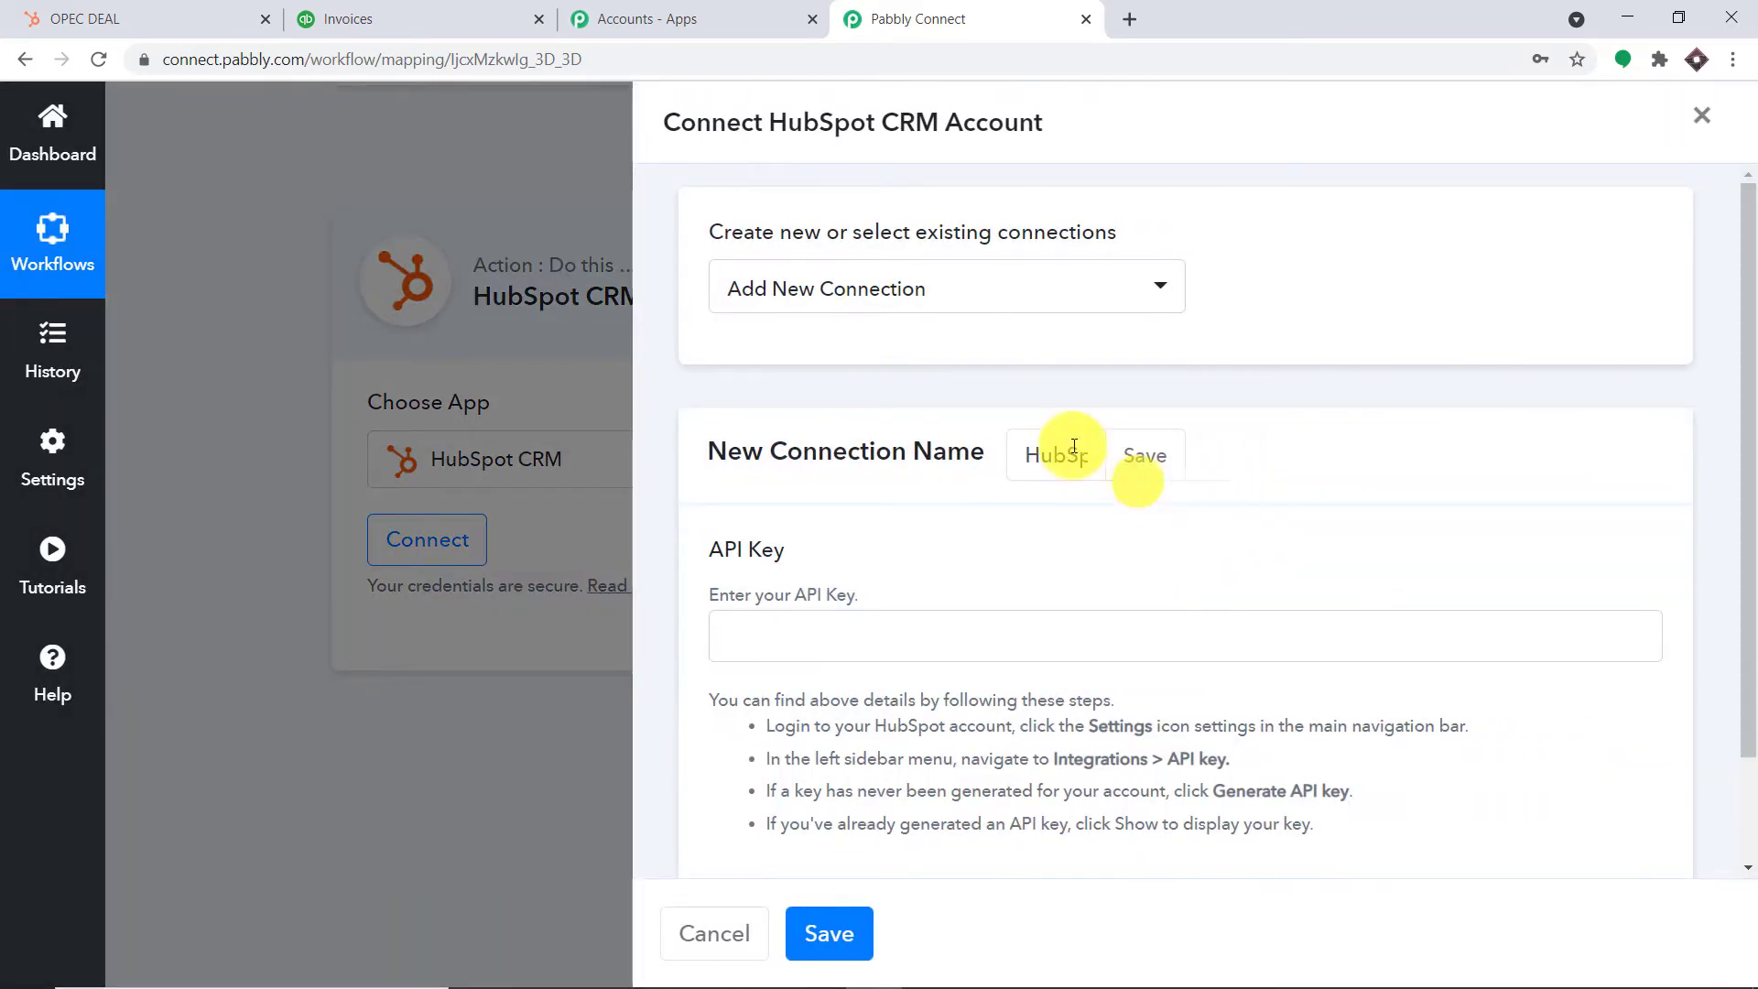
pyautogui.click(916, 295)
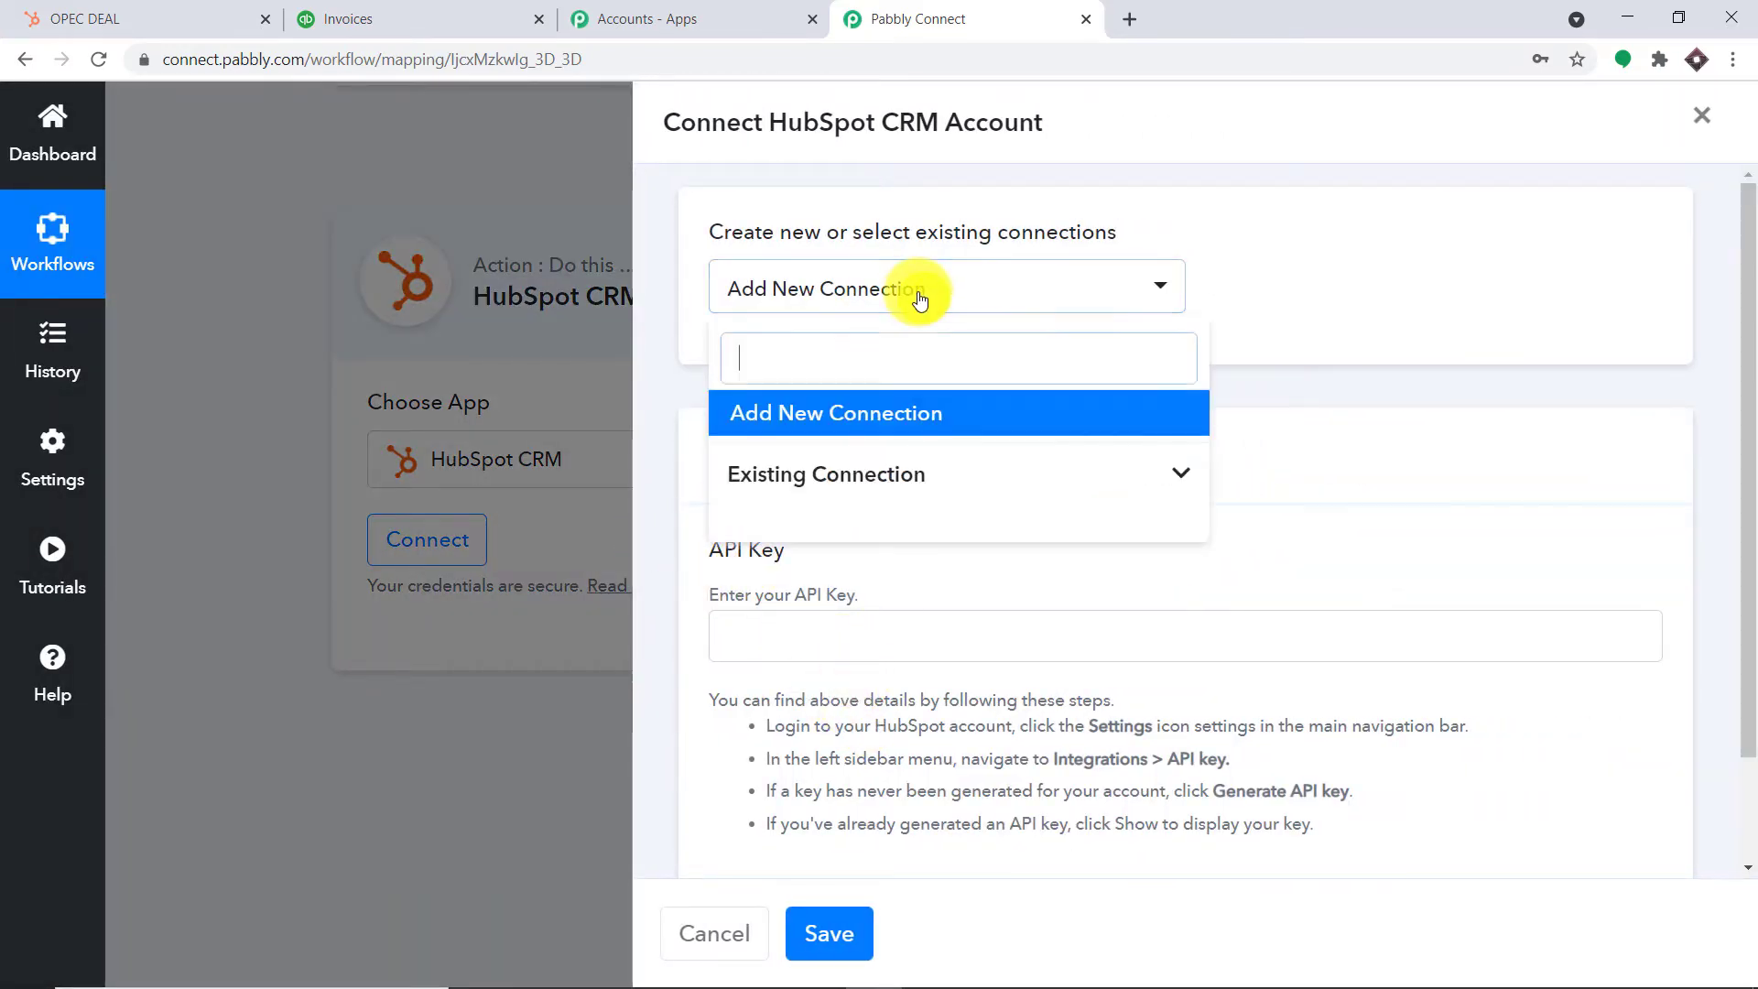
pyautogui.click(943, 477)
pyautogui.scroll(-1, 984, 577)
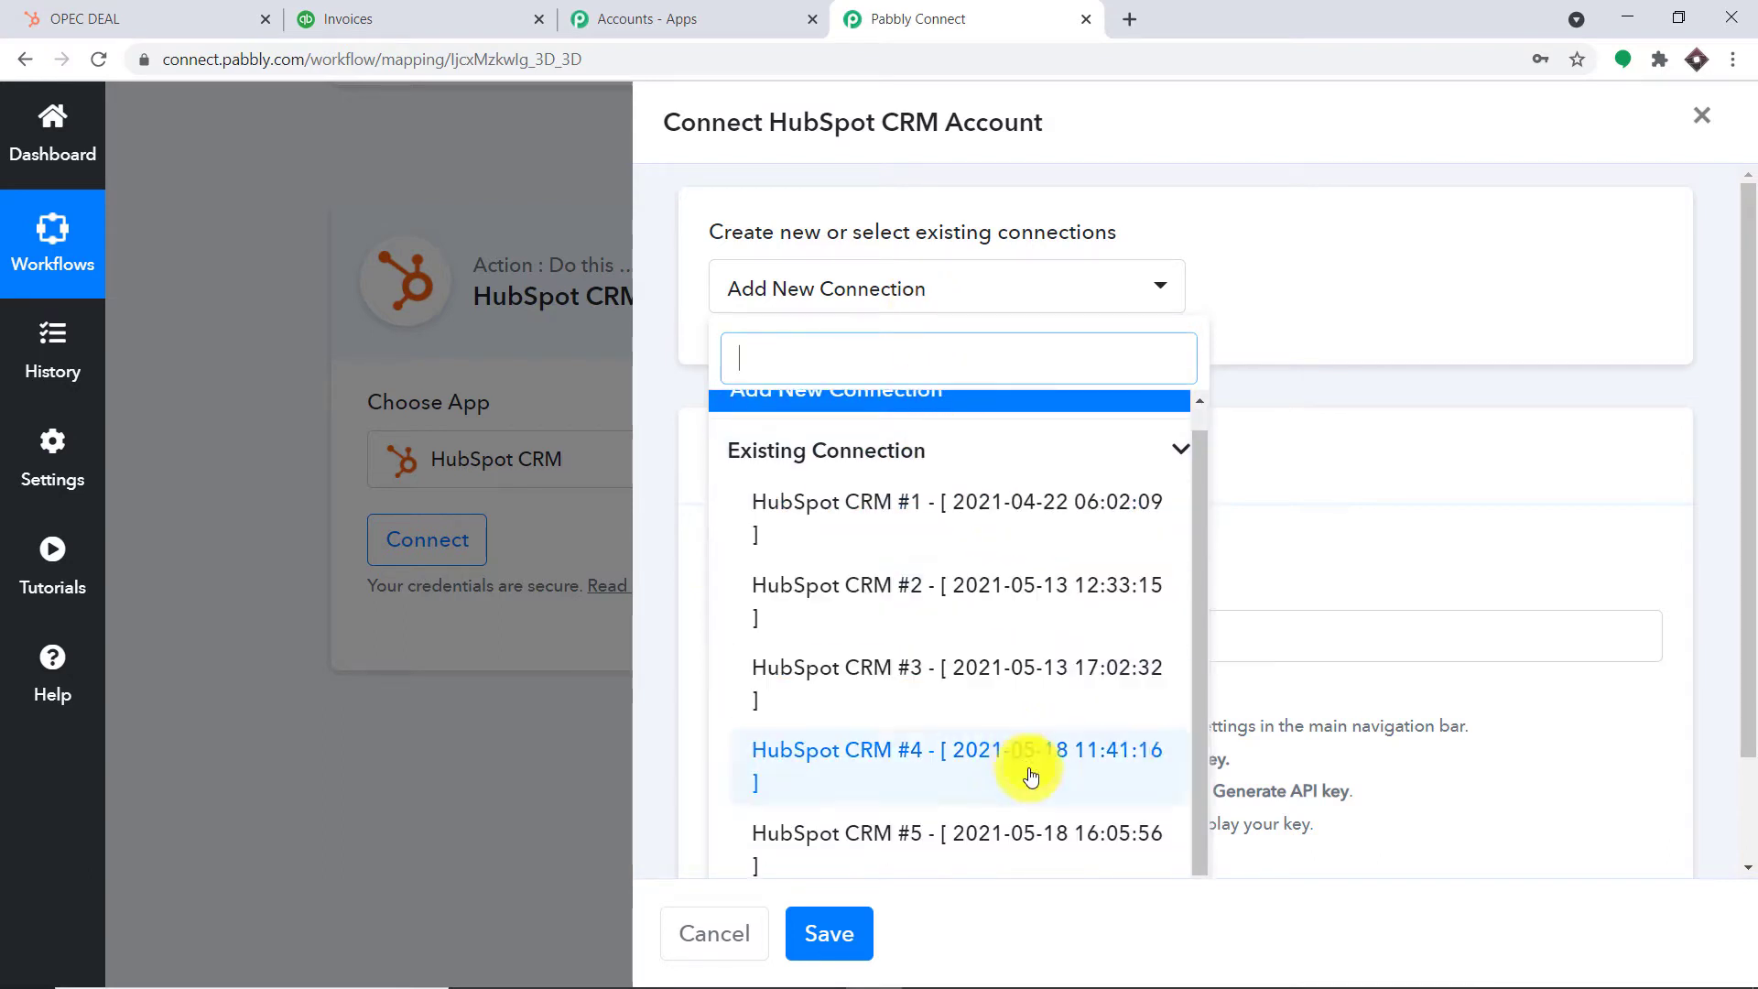
pyautogui.click(963, 844)
pyautogui.click(843, 934)
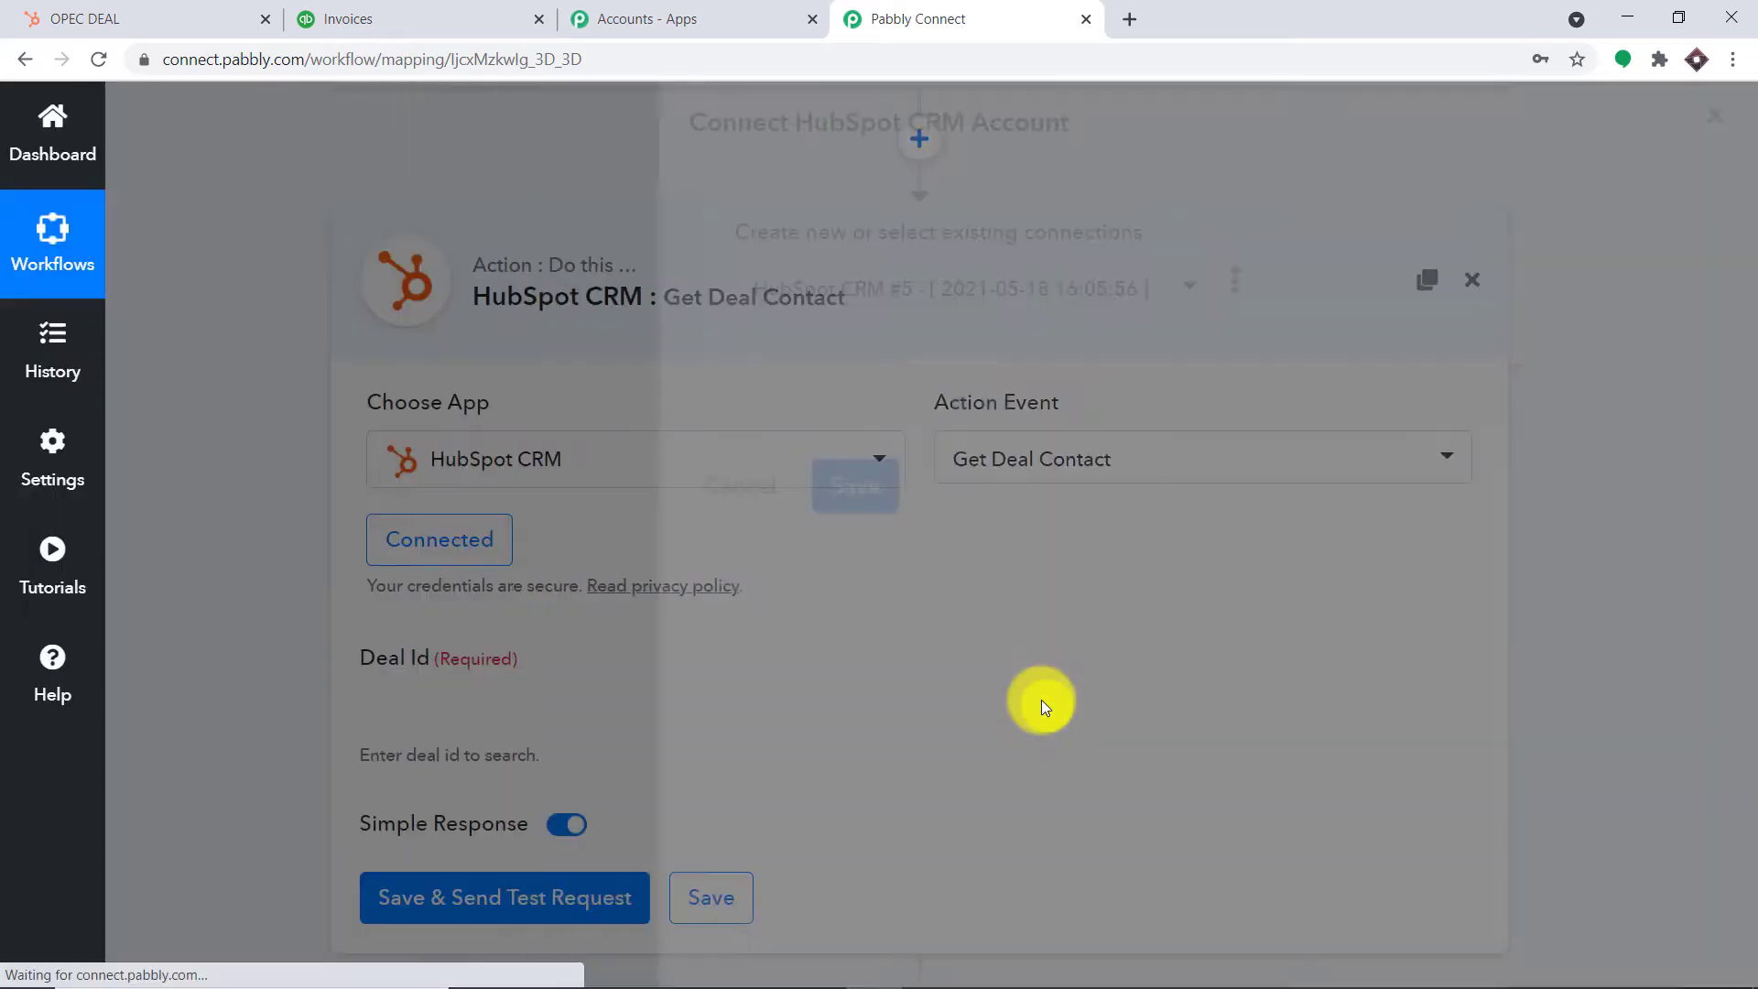
pyautogui.scroll(-2, 1038, 641)
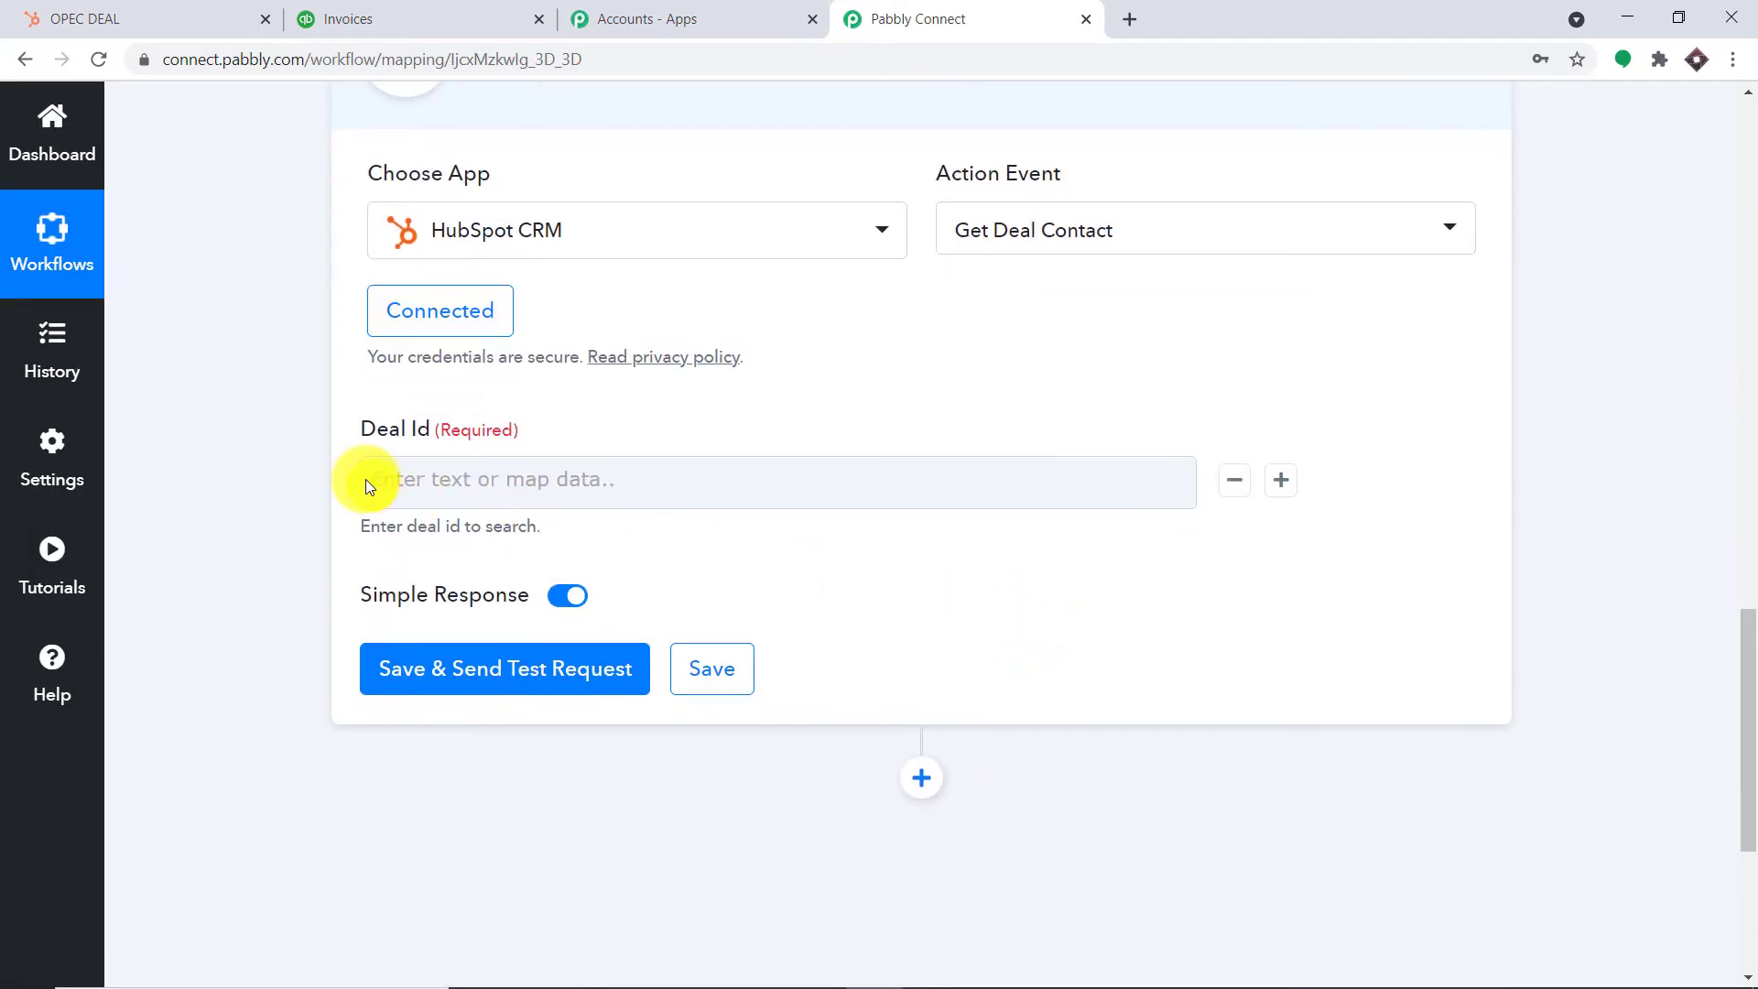
pyautogui.moveTo(1747, 632); pyautogui.dragTo(1745, 345)
pyautogui.scroll(5, 1455, 322)
pyautogui.scroll(-1, 1400, 513)
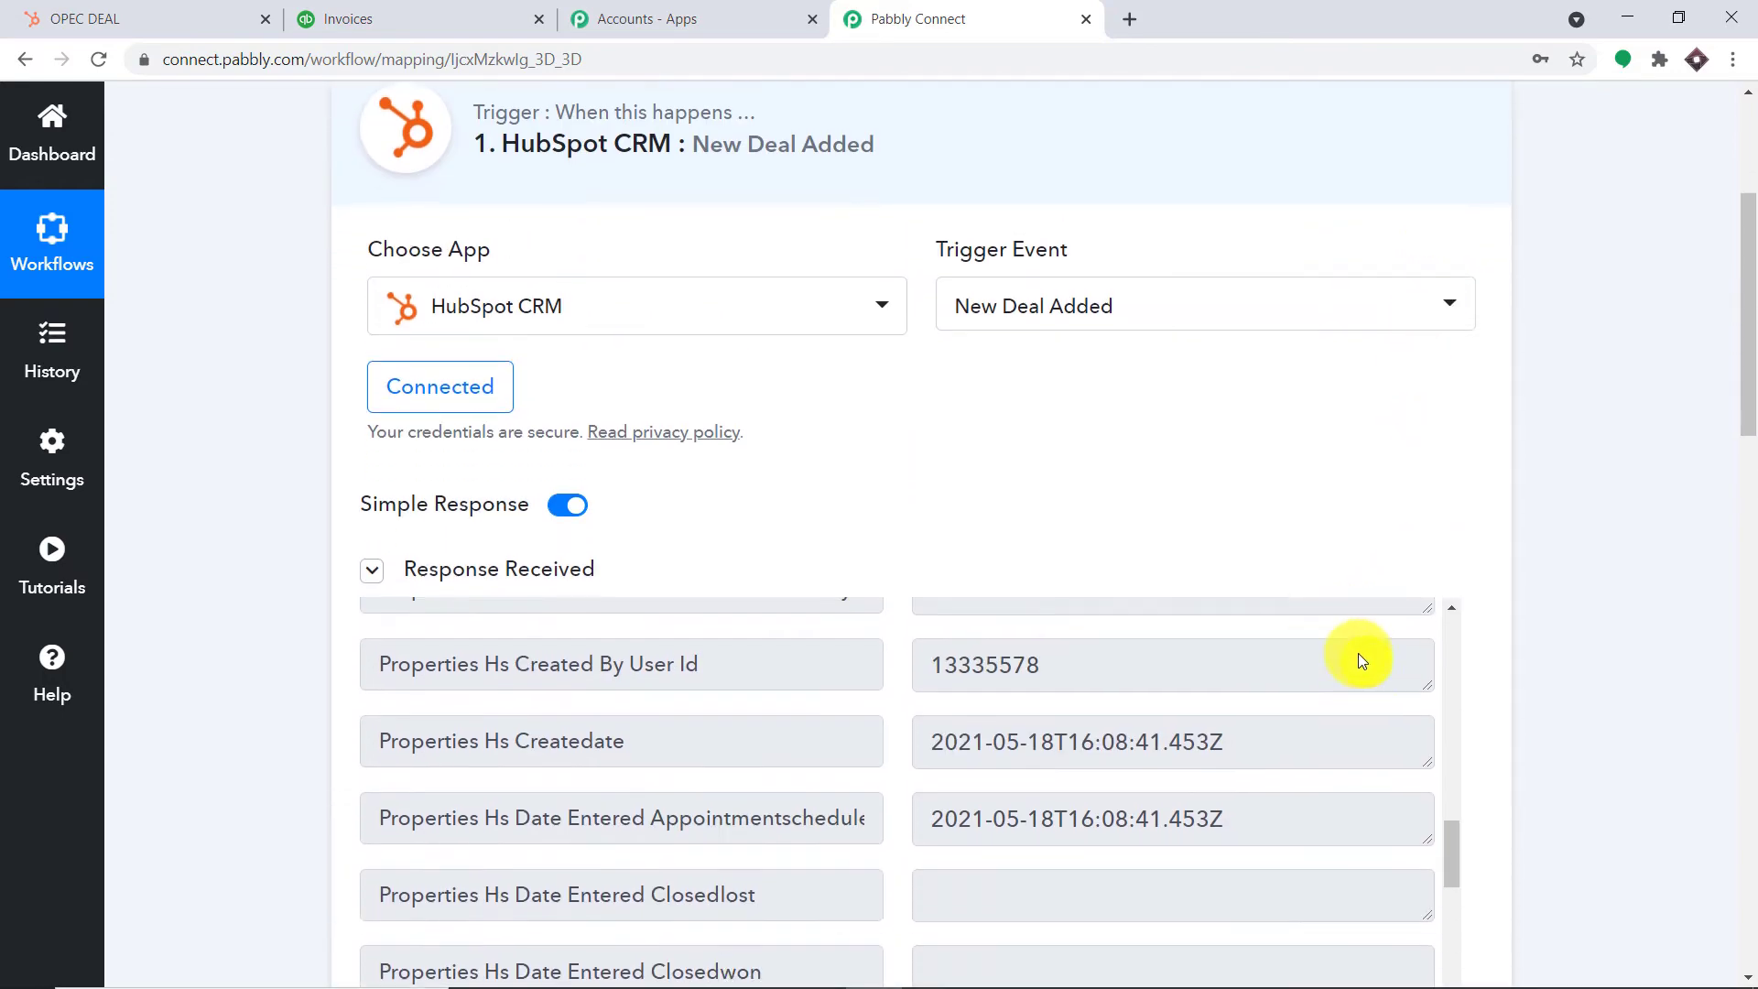
pyautogui.moveTo(1450, 817); pyautogui.dragTo(1413, 608)
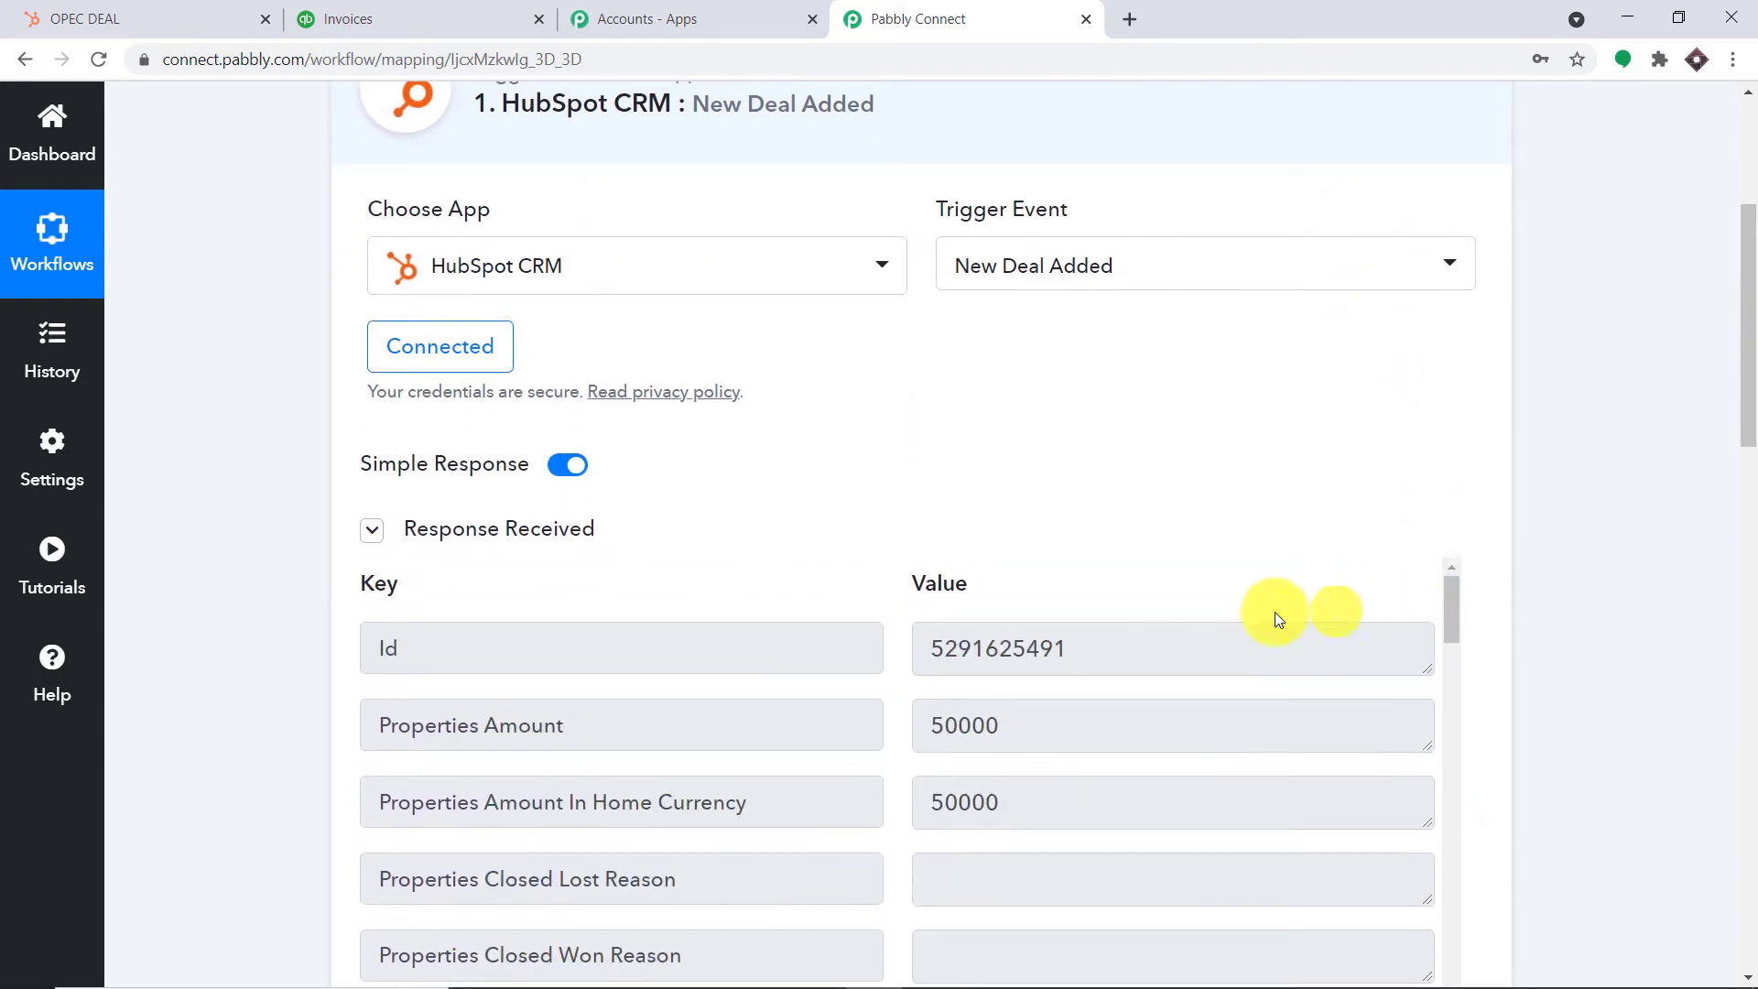
pyautogui.moveTo(1098, 638); pyautogui.dragTo(915, 643)
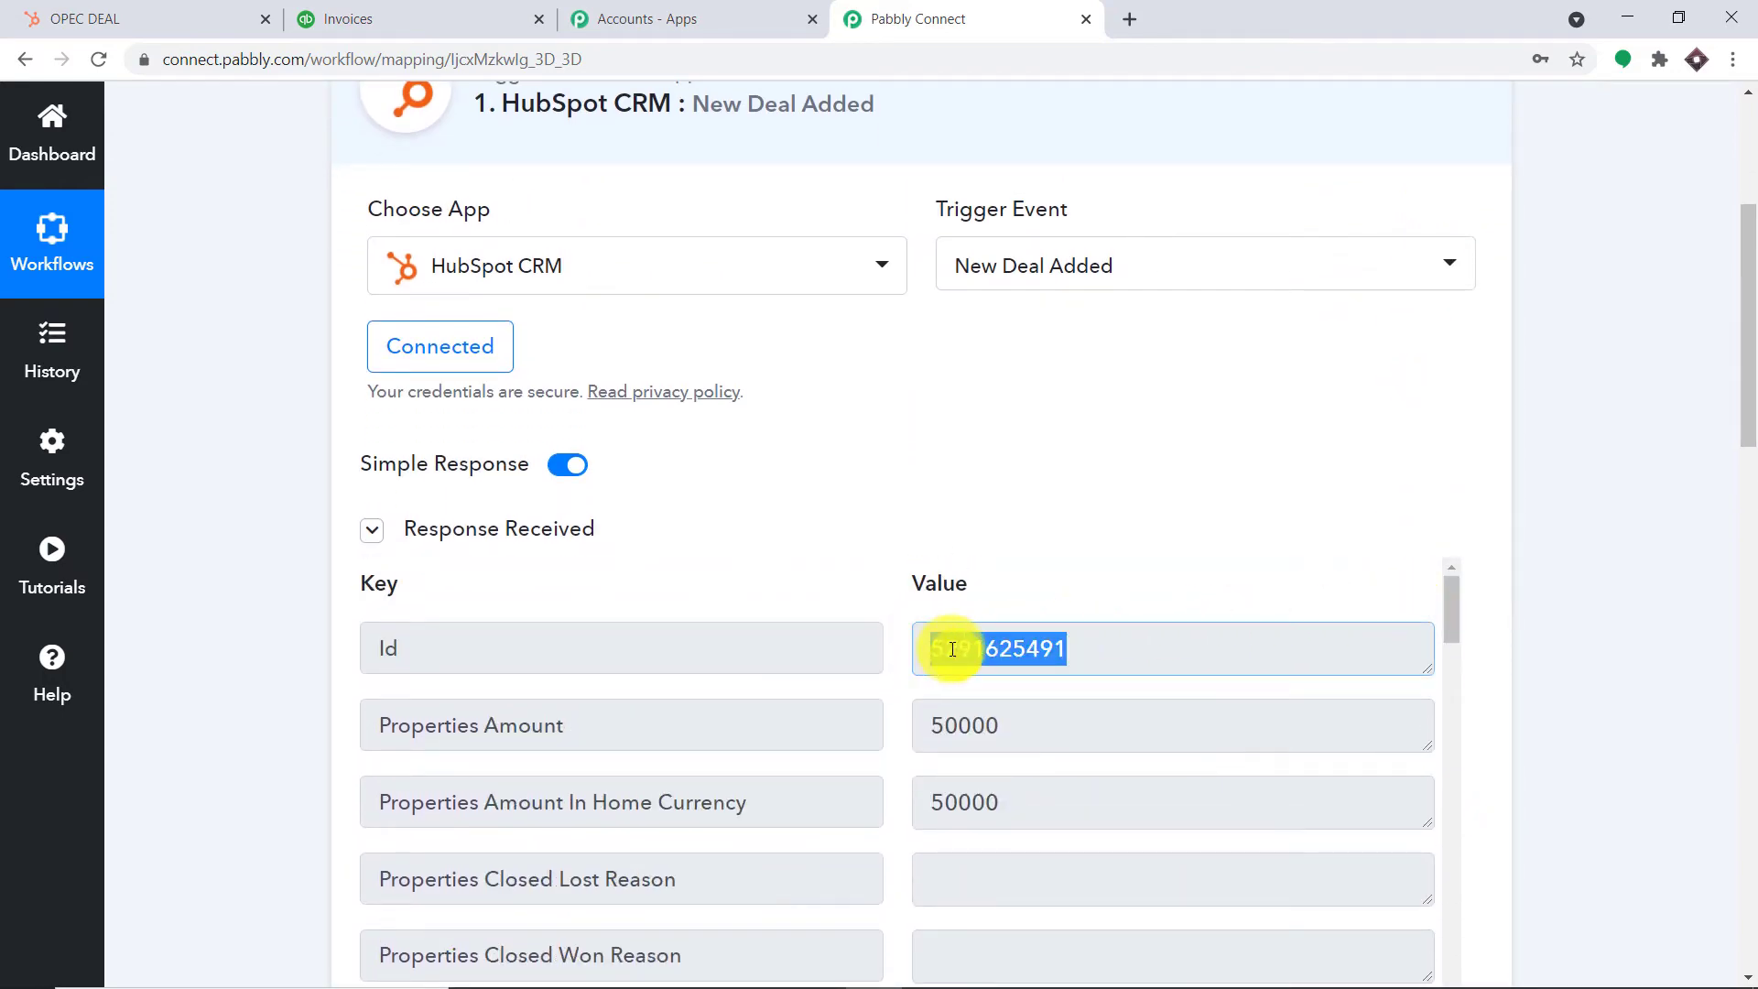
pyautogui.moveTo(1732, 373); pyautogui.dragTo(1738, 792)
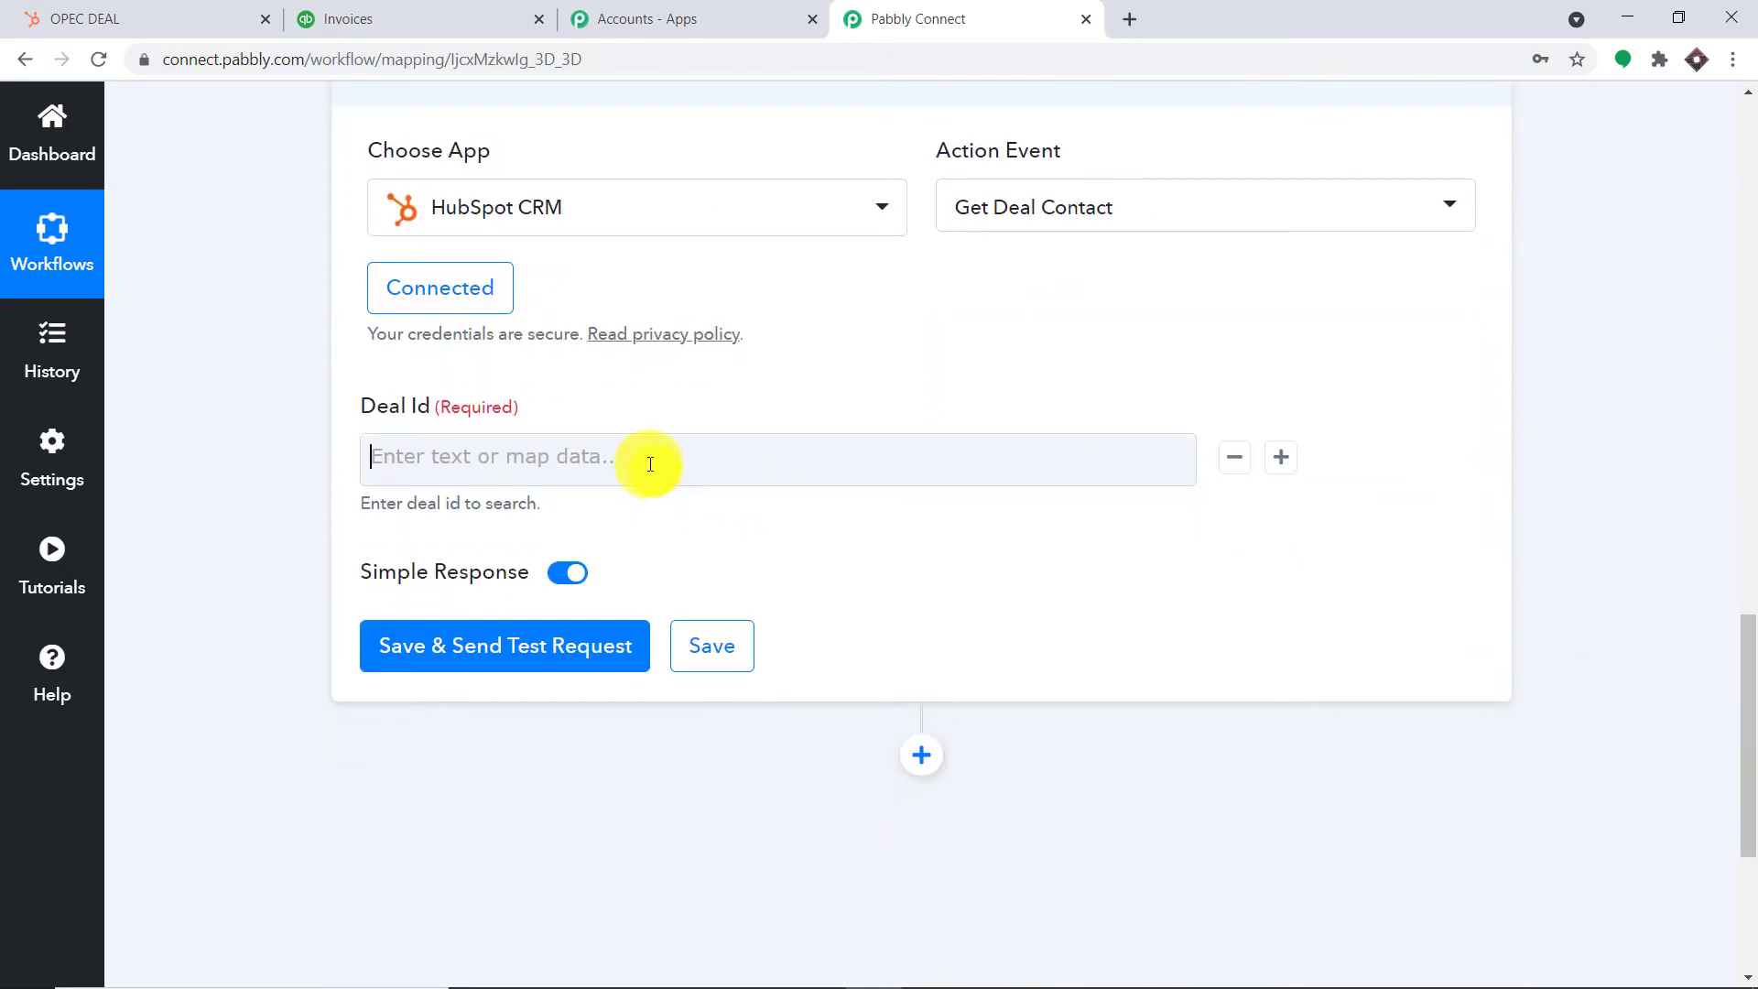
pyautogui.click(650, 464)
pyautogui.click(627, 663)
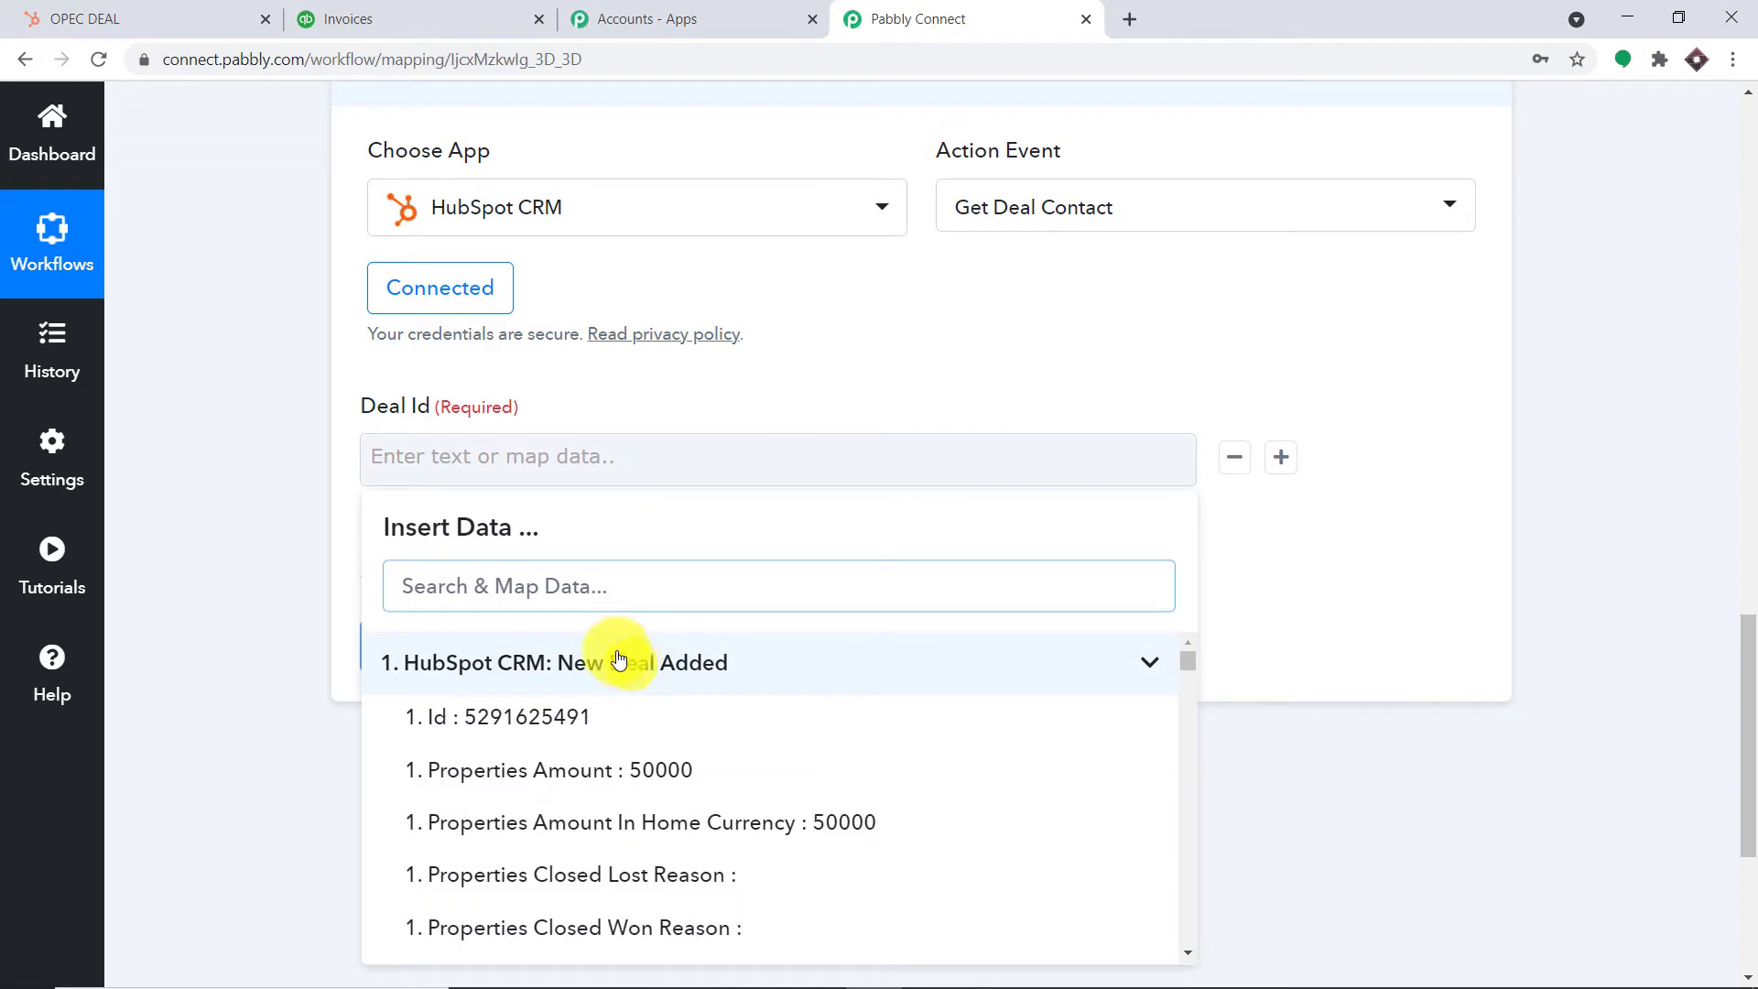
pyautogui.click(521, 717)
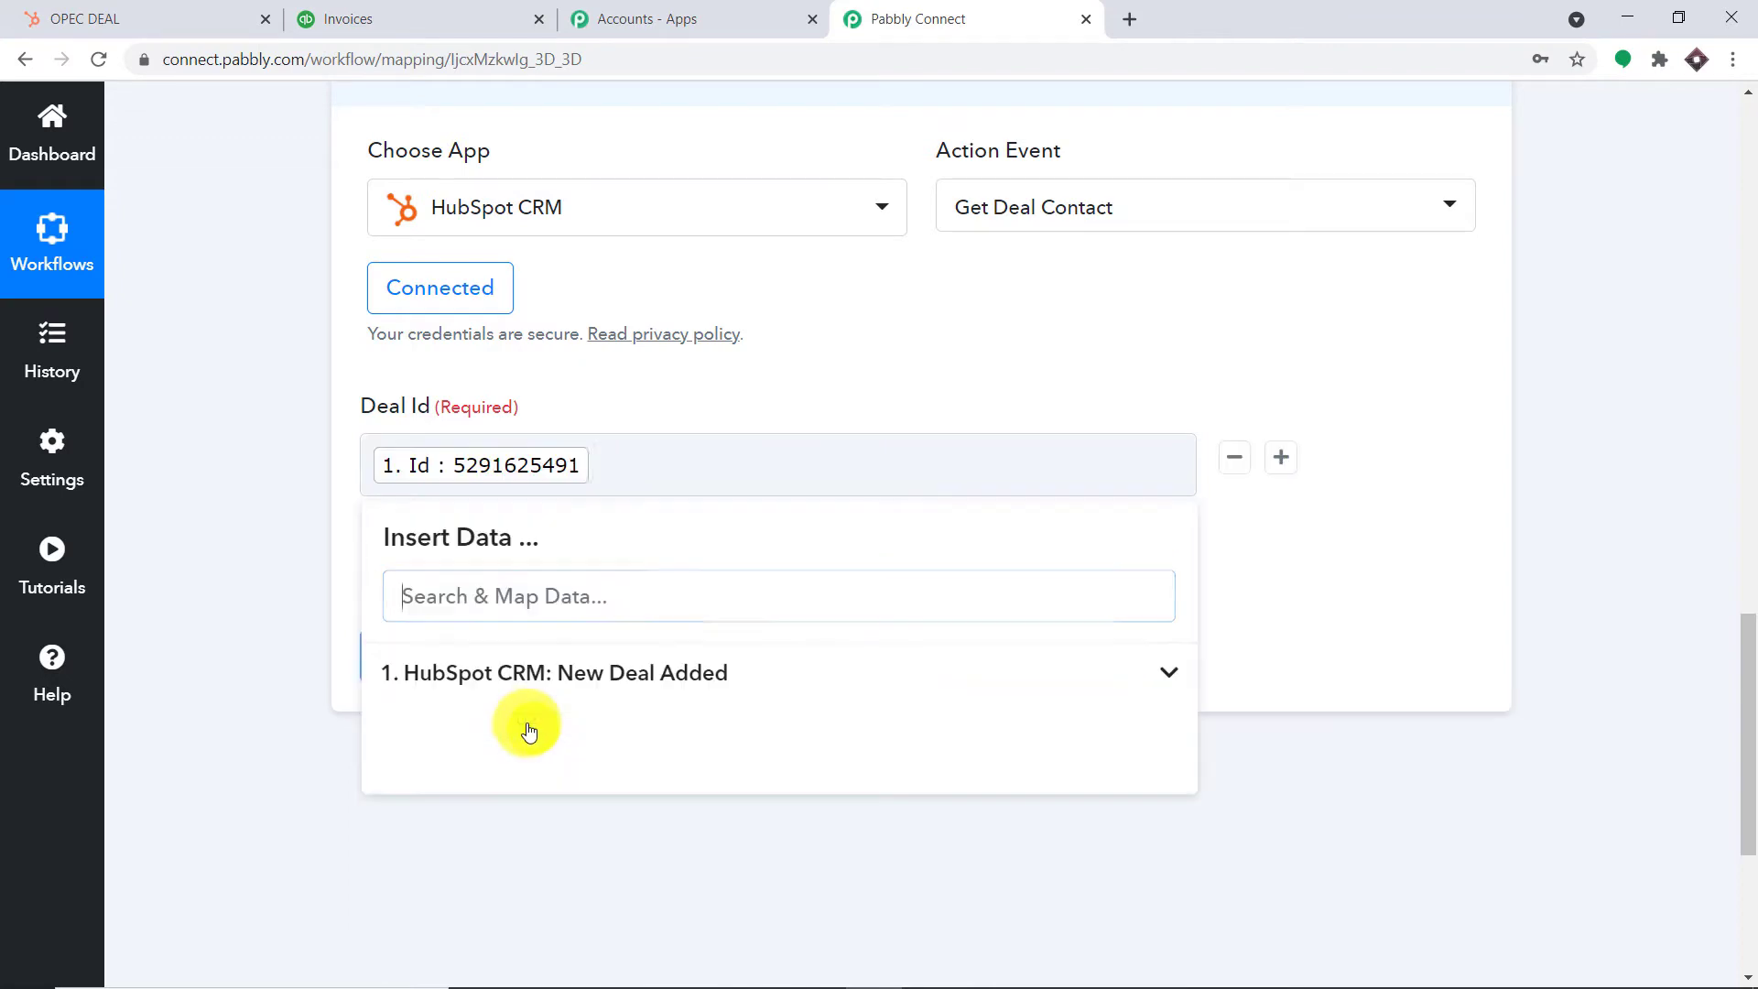
pyautogui.click(1431, 457)
pyautogui.scroll(-2, 600, 608)
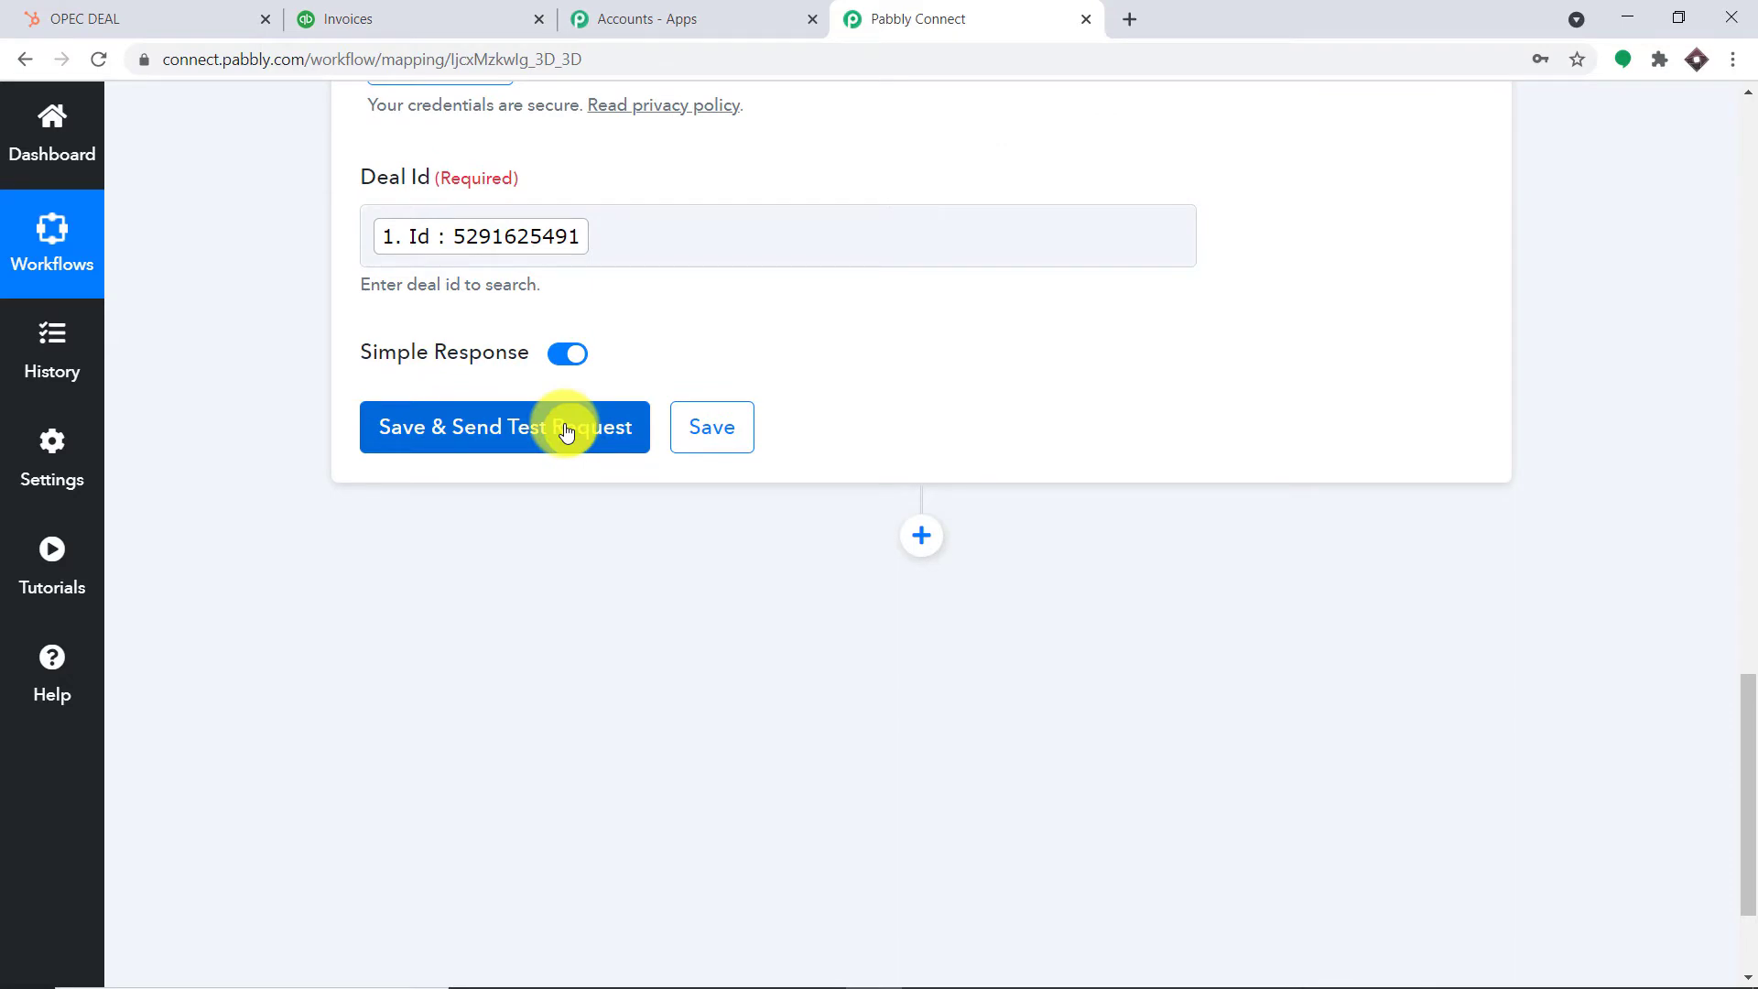
# Test the Get Deal Contact step and check the results, ids 1451, 1651 and 1751
pyautogui.click(561, 430)
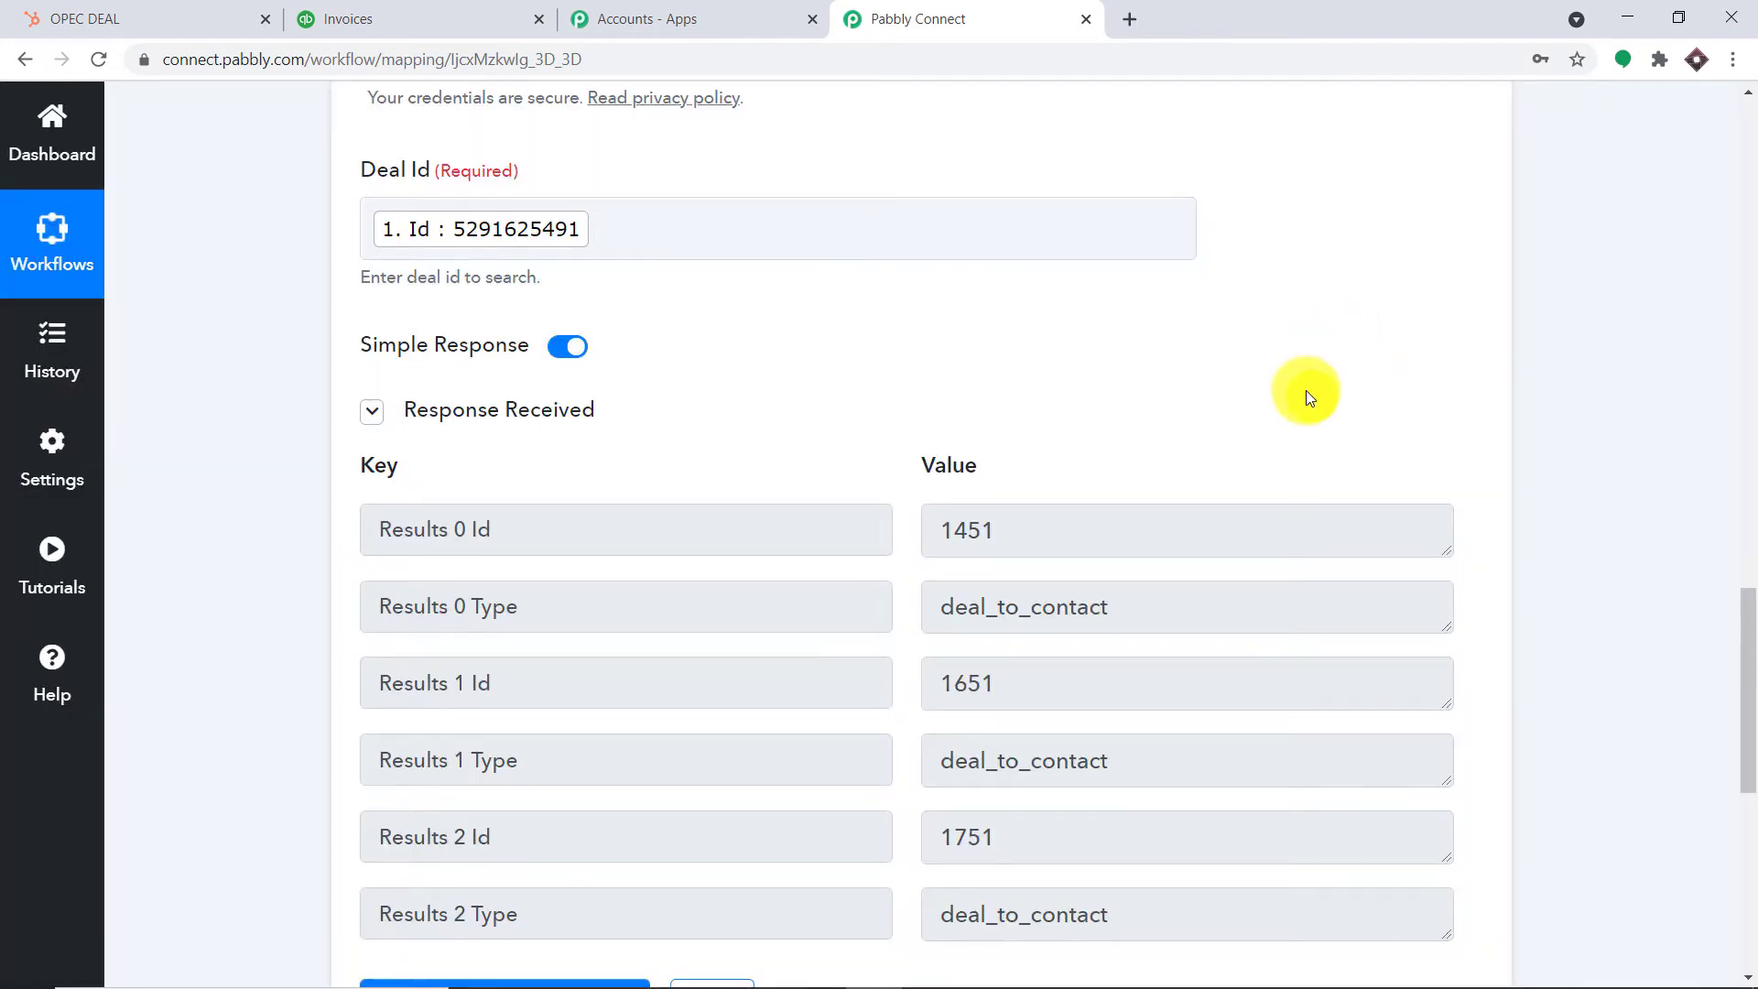
pyautogui.scroll(-3, 1306, 392)
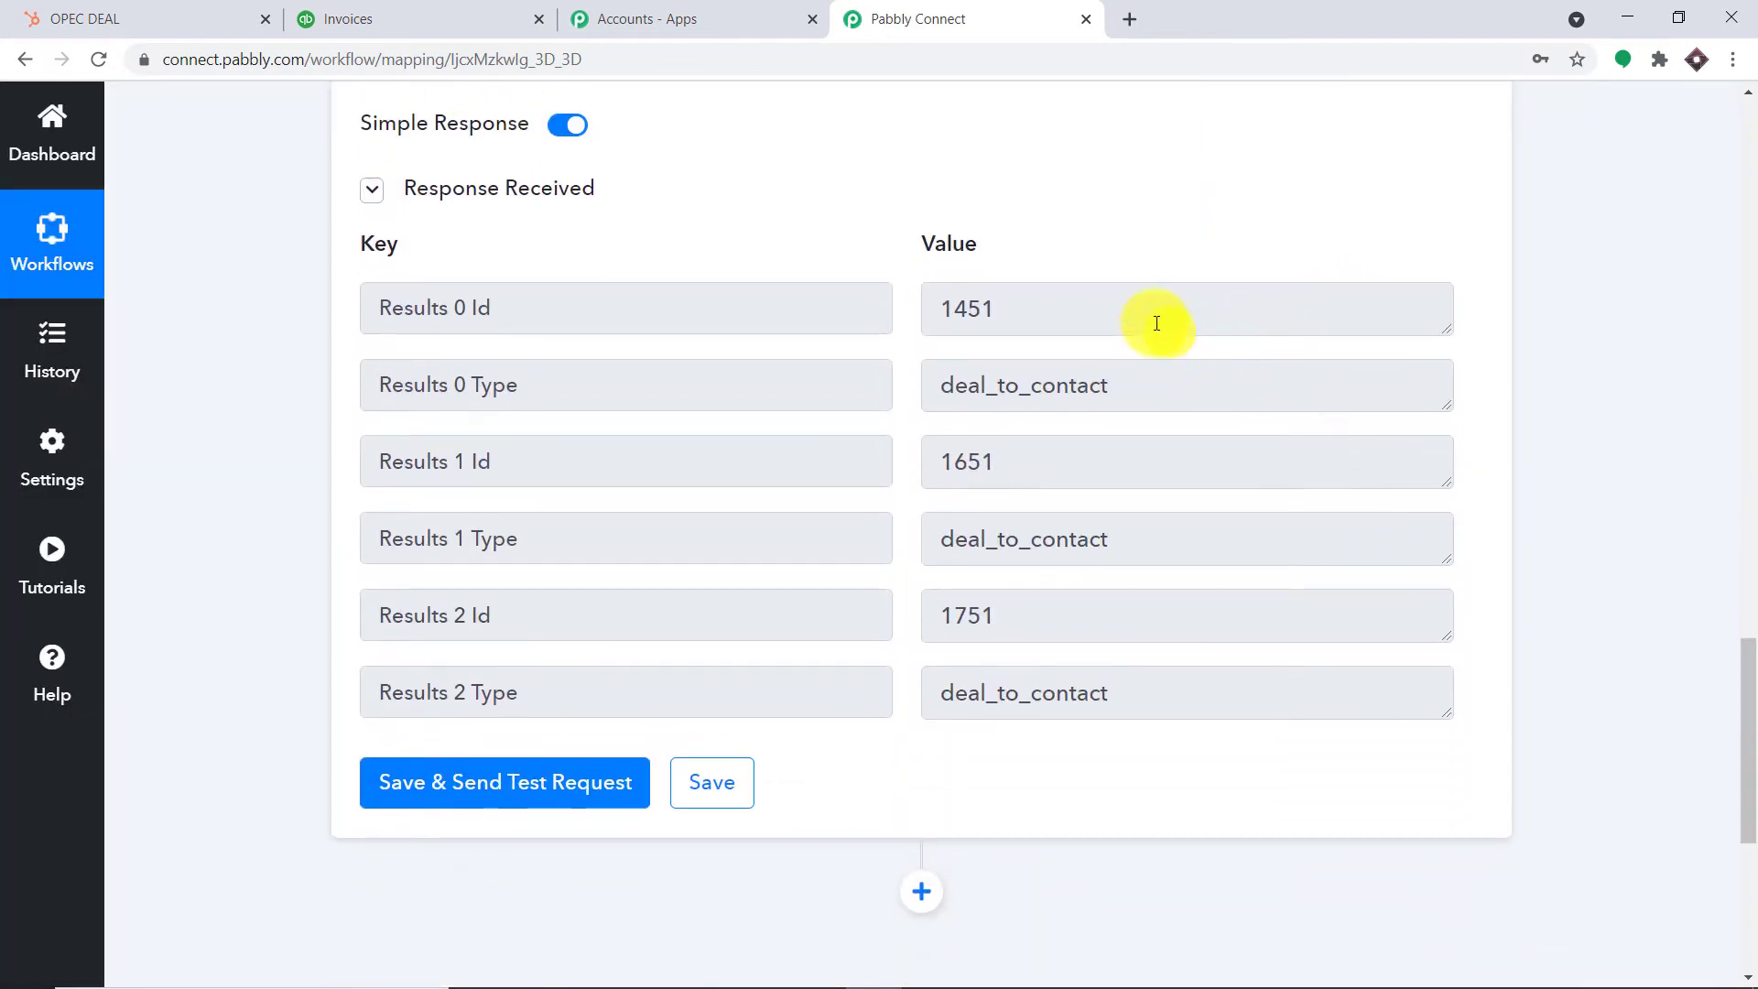
pyautogui.moveTo(1002, 309); pyautogui.dragTo(945, 309)
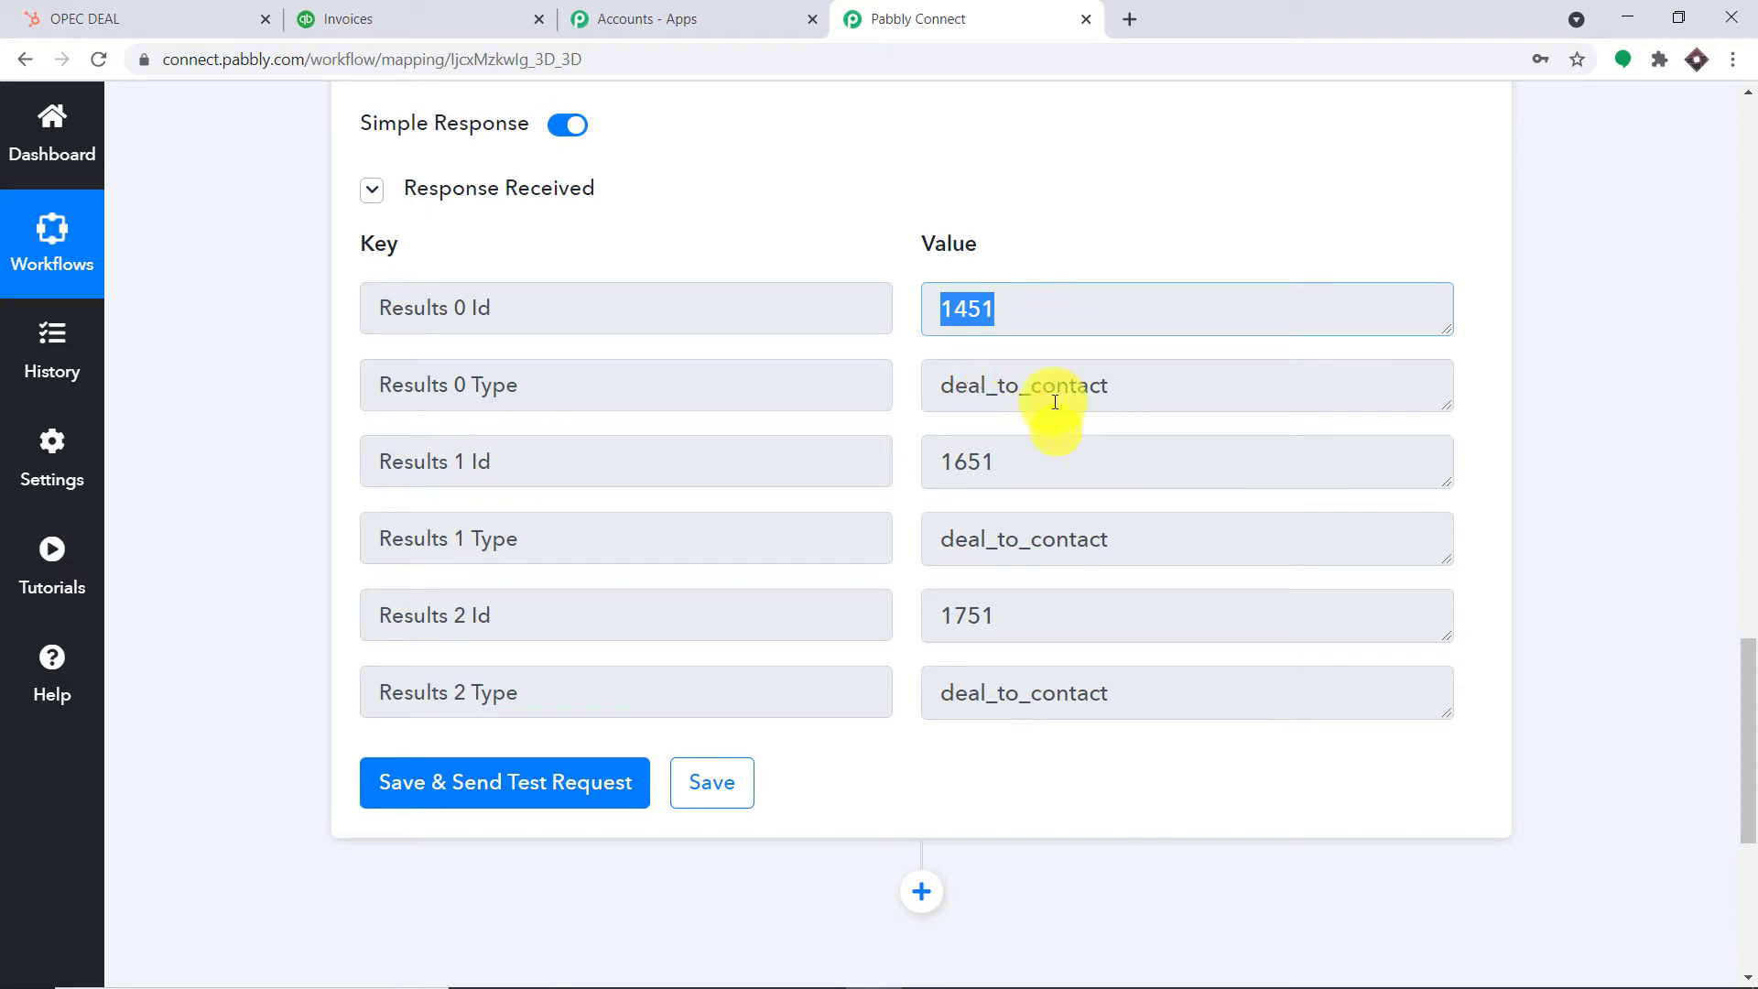
# Switch off Simple Response for the Get Deal Contact step
pyautogui.scroll(1, 1054, 403)
pyautogui.click(569, 241)
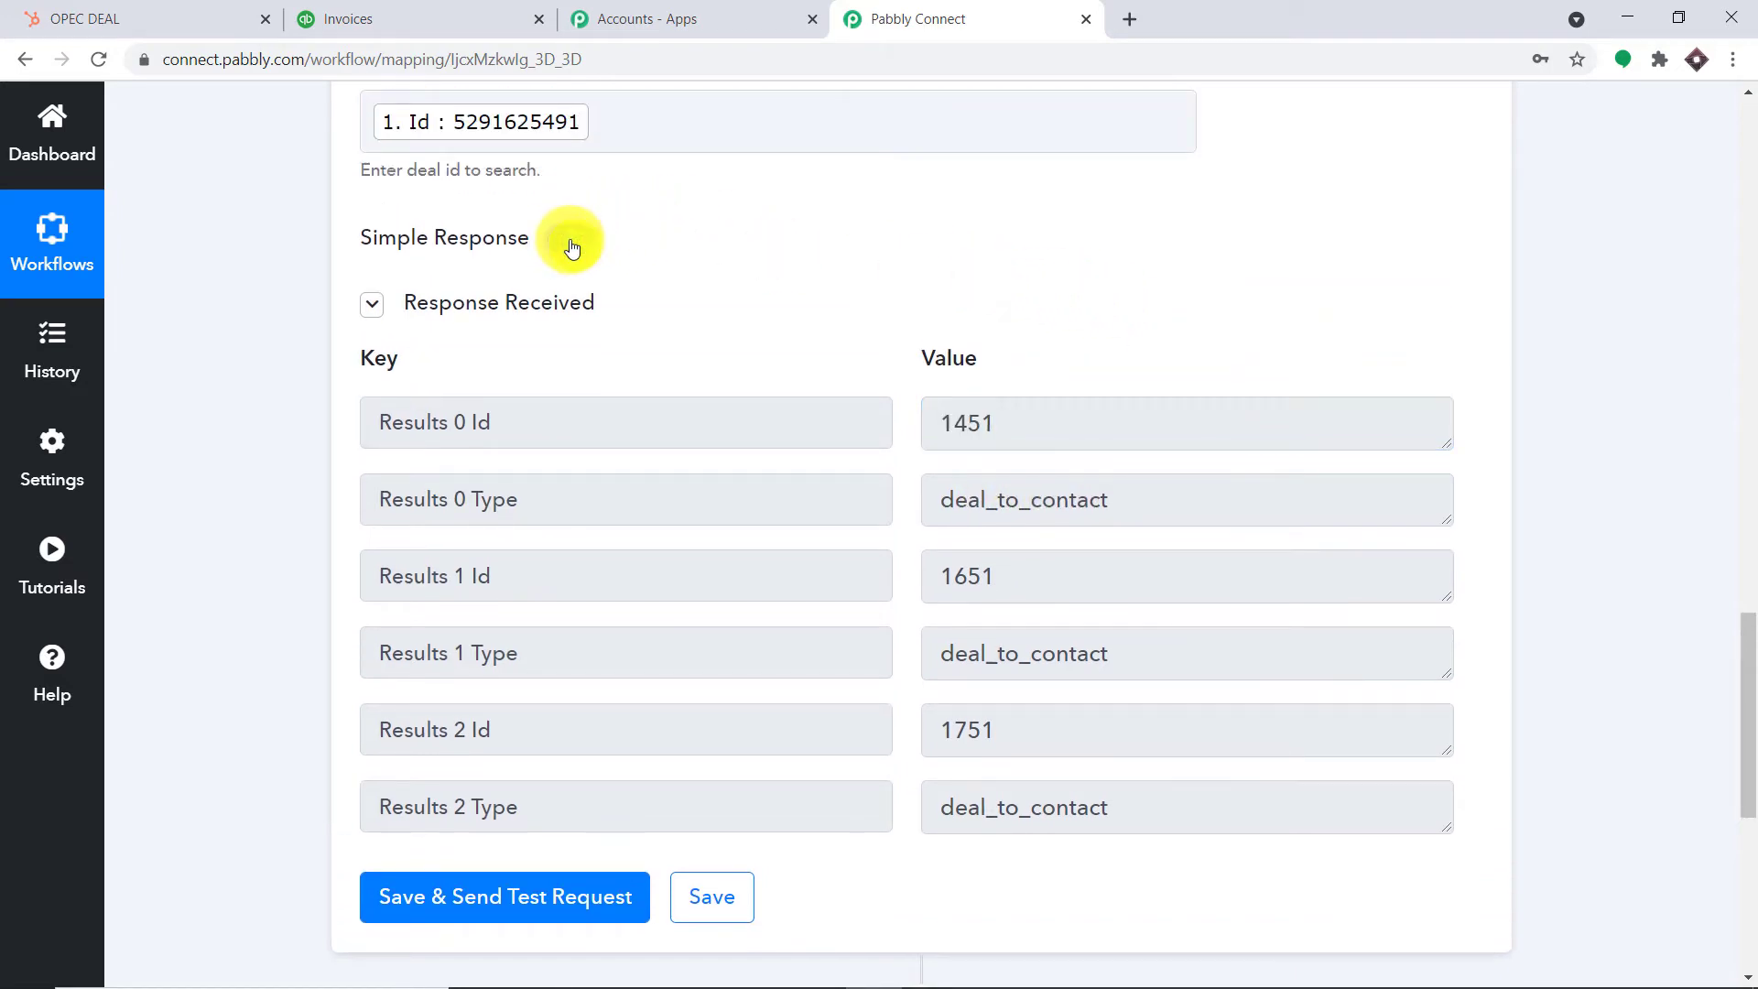
pyautogui.scroll(-2, 751, 254)
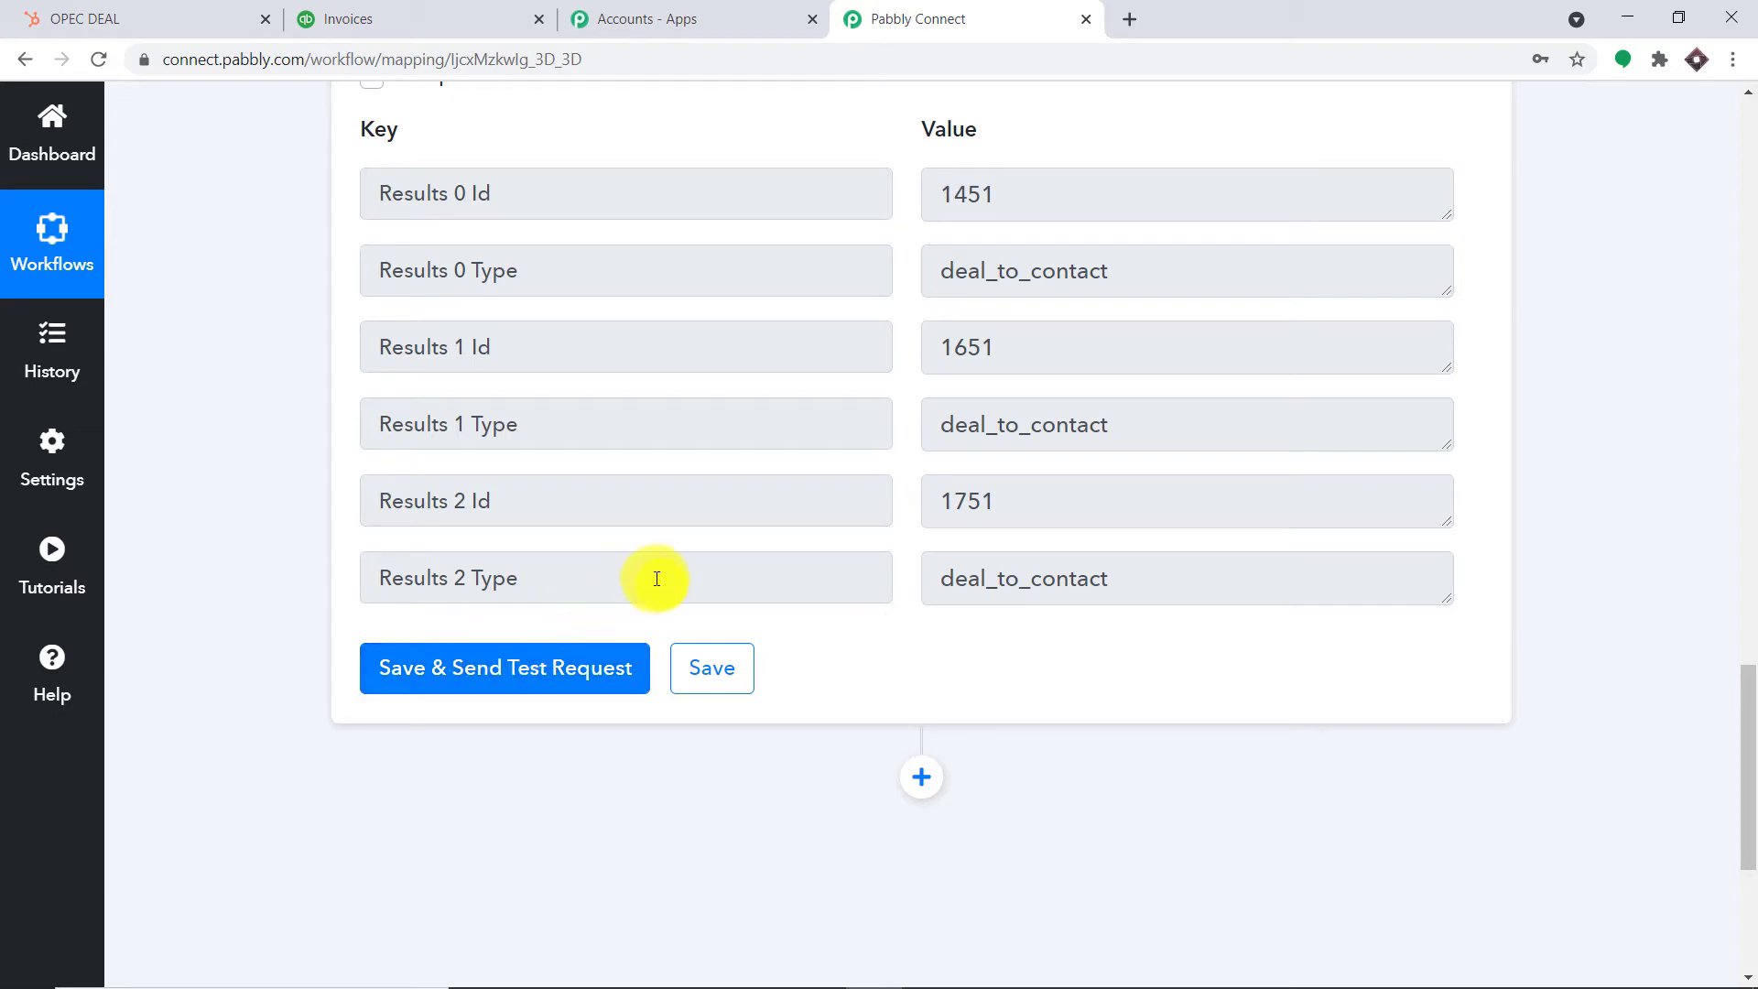
# Resend the test and enlarge the Value box to read the three-contact Results JSON
pyautogui.click(502, 675)
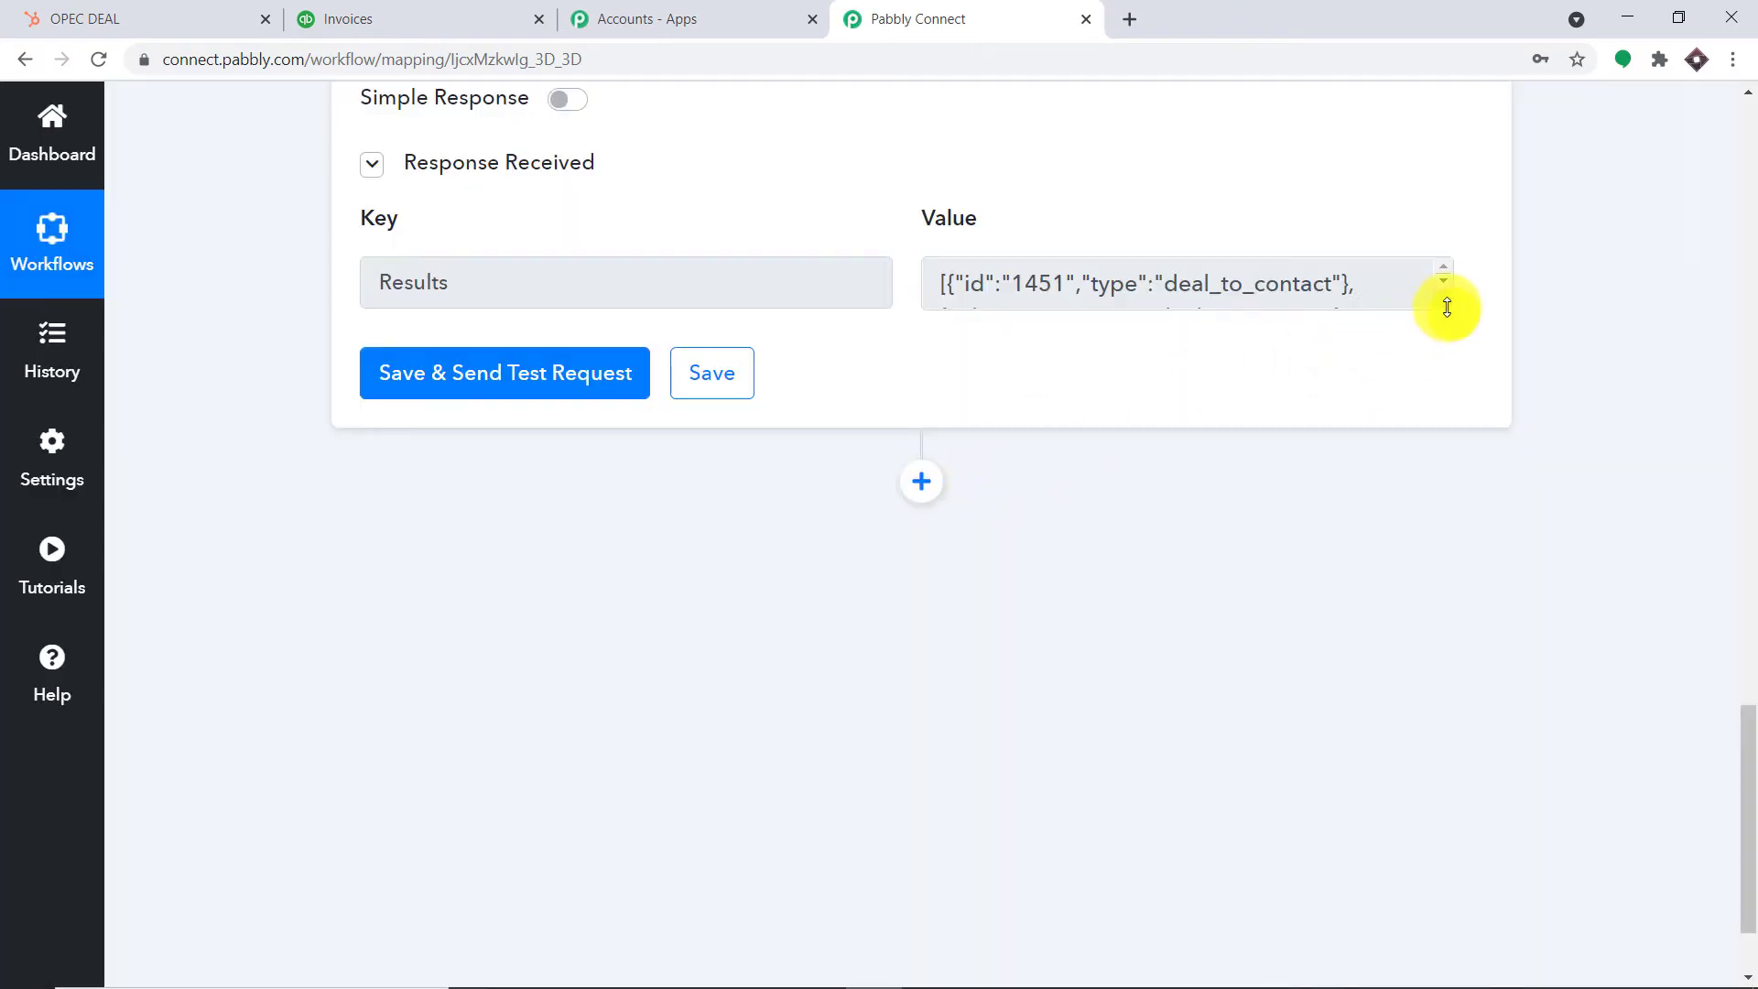
pyautogui.moveTo(1447, 307); pyautogui.dragTo(1483, 475)
pyautogui.moveTo(1425, 381); pyautogui.dragTo(922, 251)
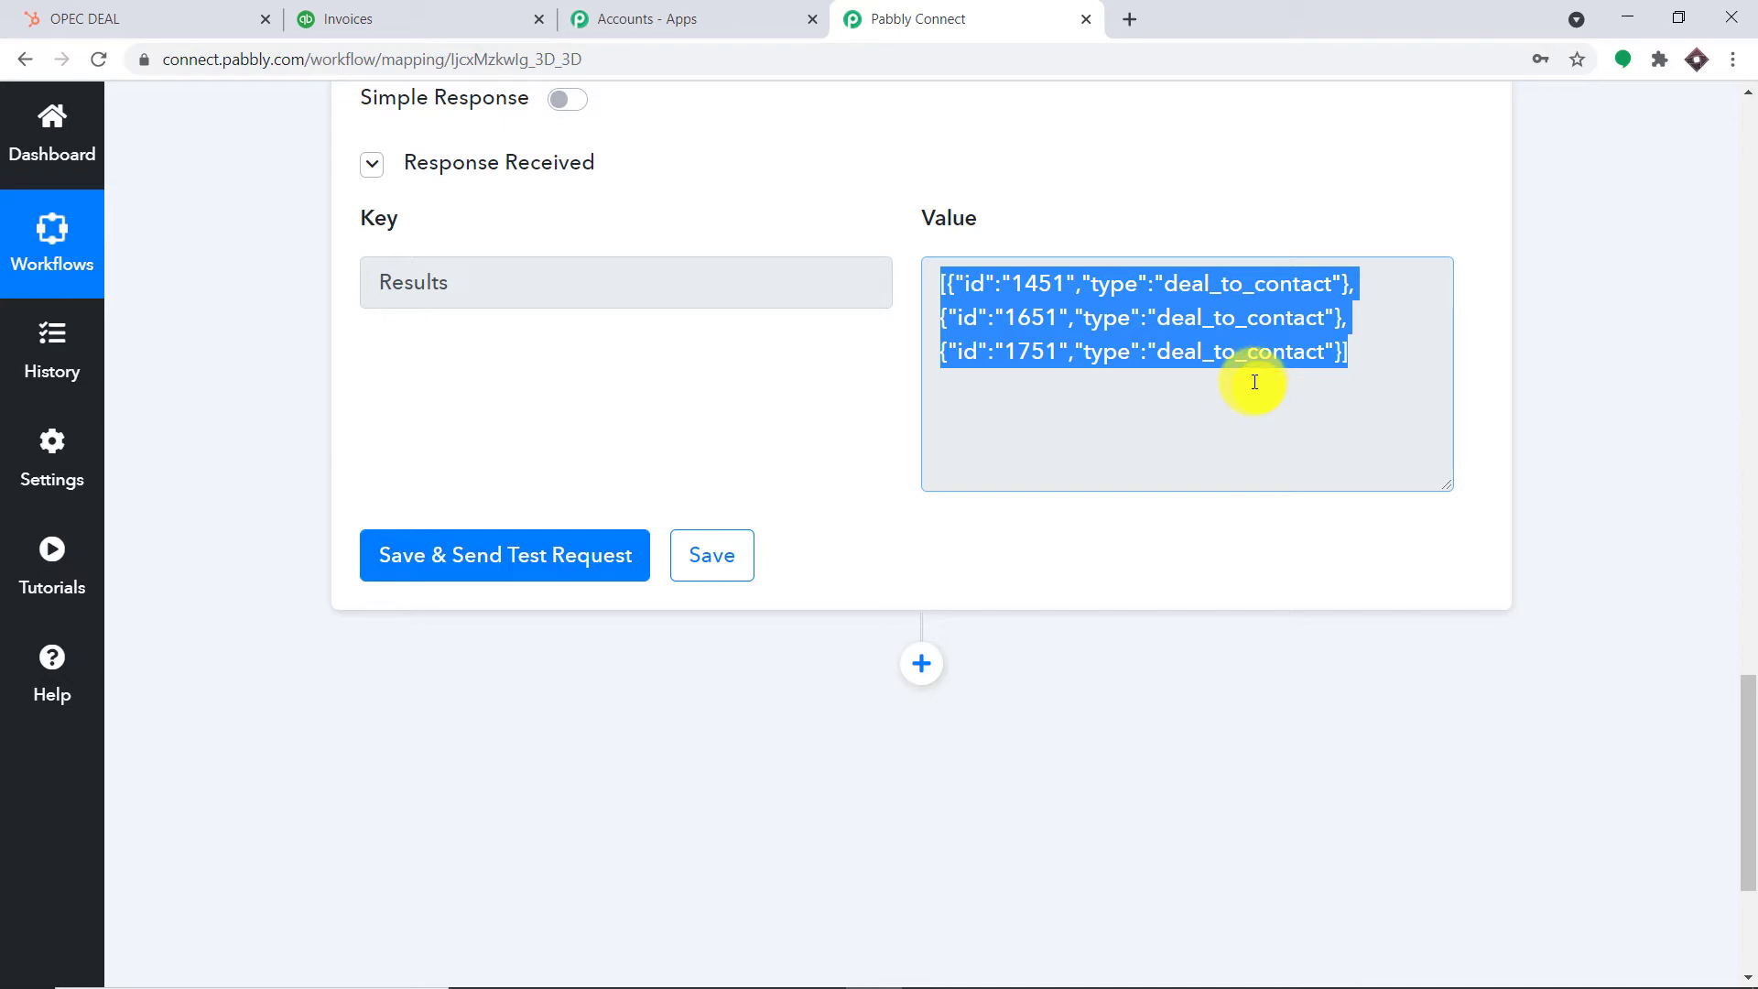
pyautogui.click(1420, 172)
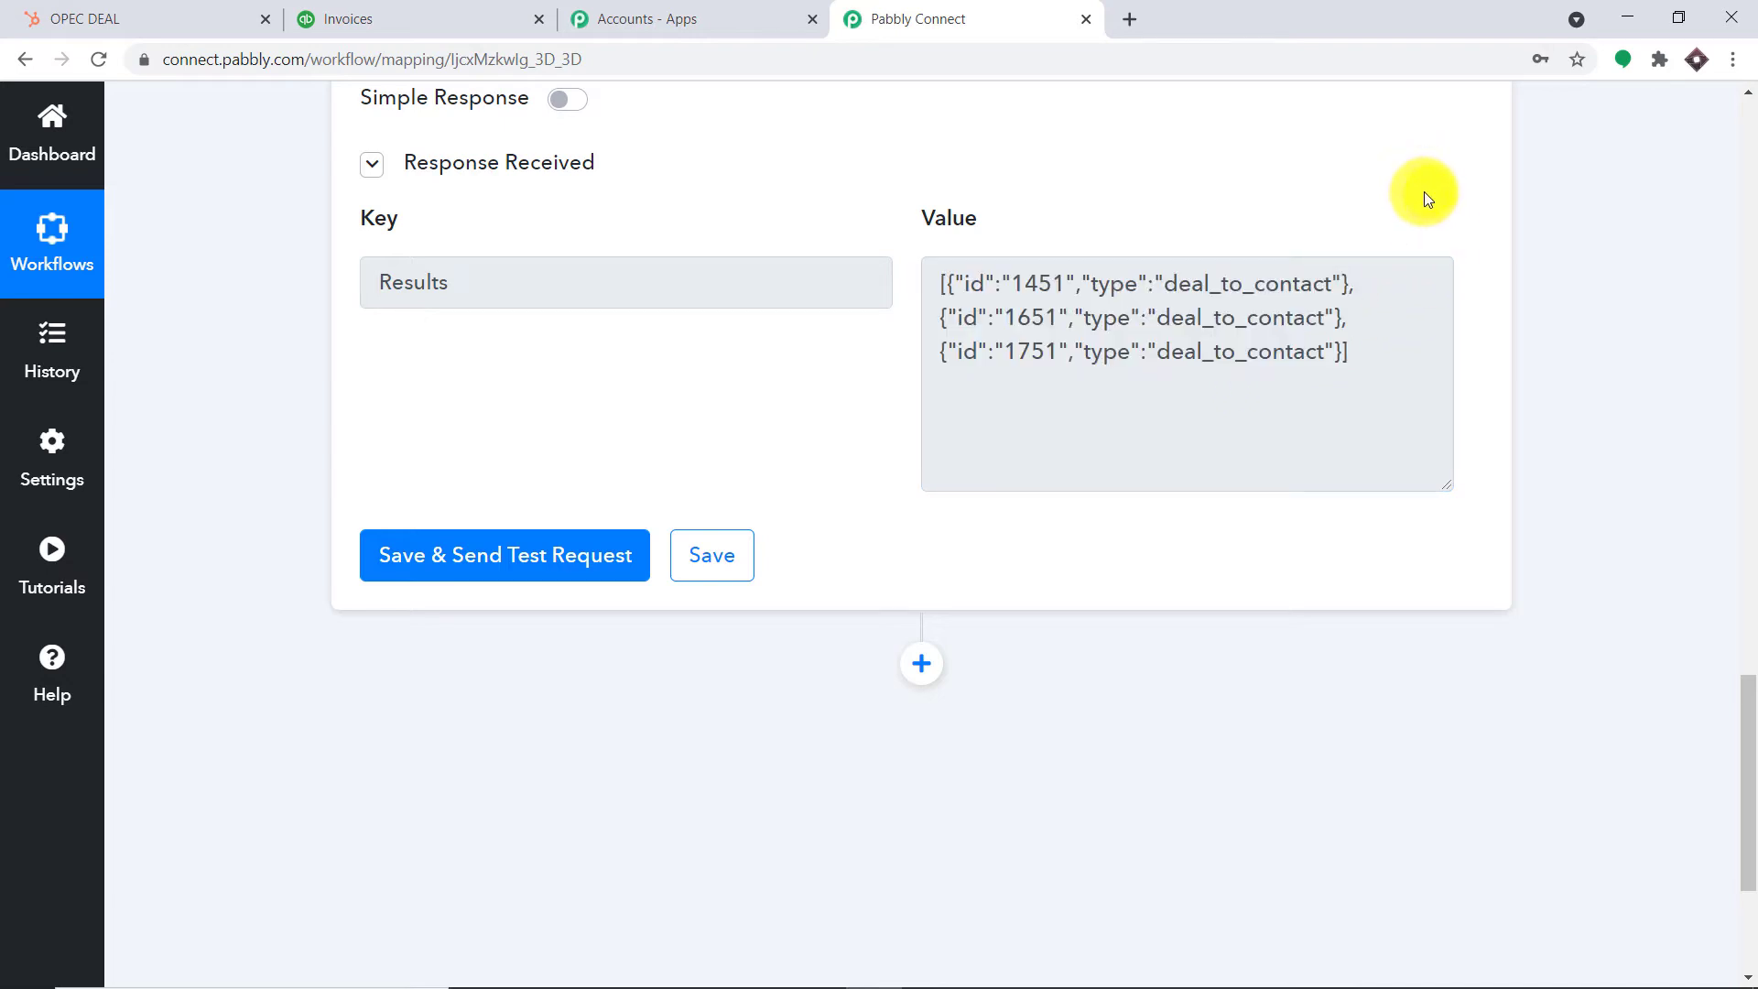
pyautogui.moveTo(1371, 286); pyautogui.dragTo(1007, 284)
pyautogui.click(1353, 175)
# Add a new empty action step below the Get Deal Contact step
pyautogui.scroll(-1, 1338, 172)
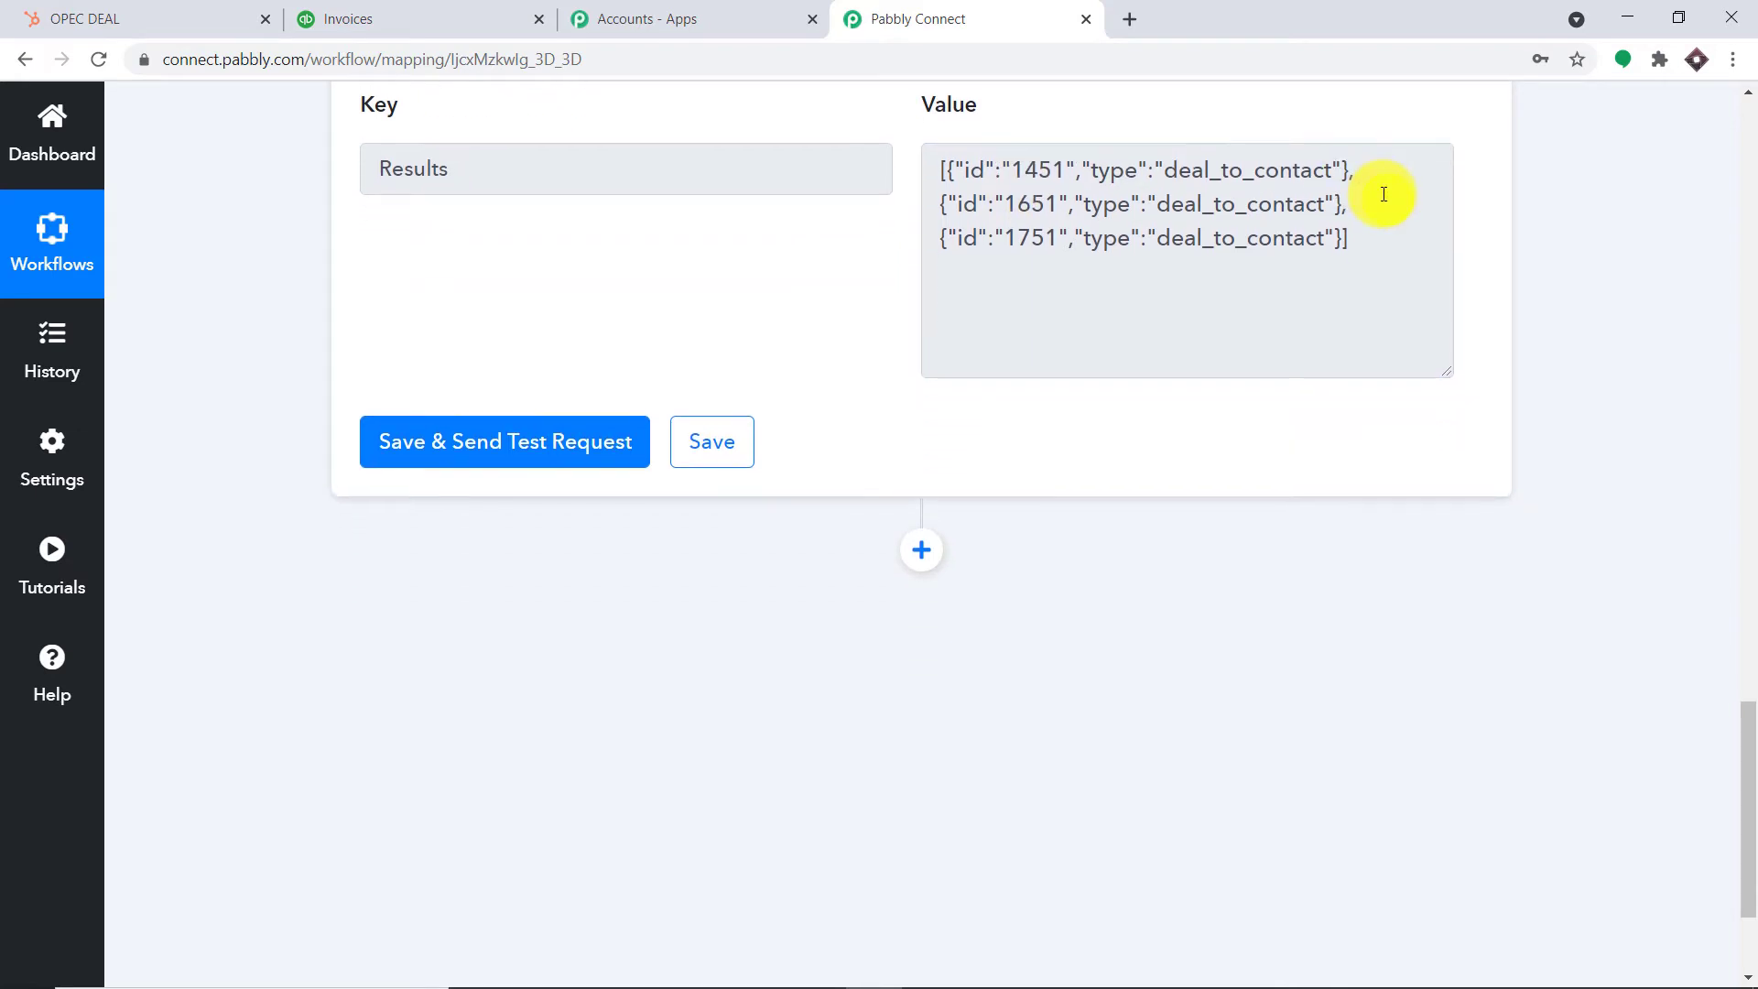
pyautogui.scroll(1, 1386, 189)
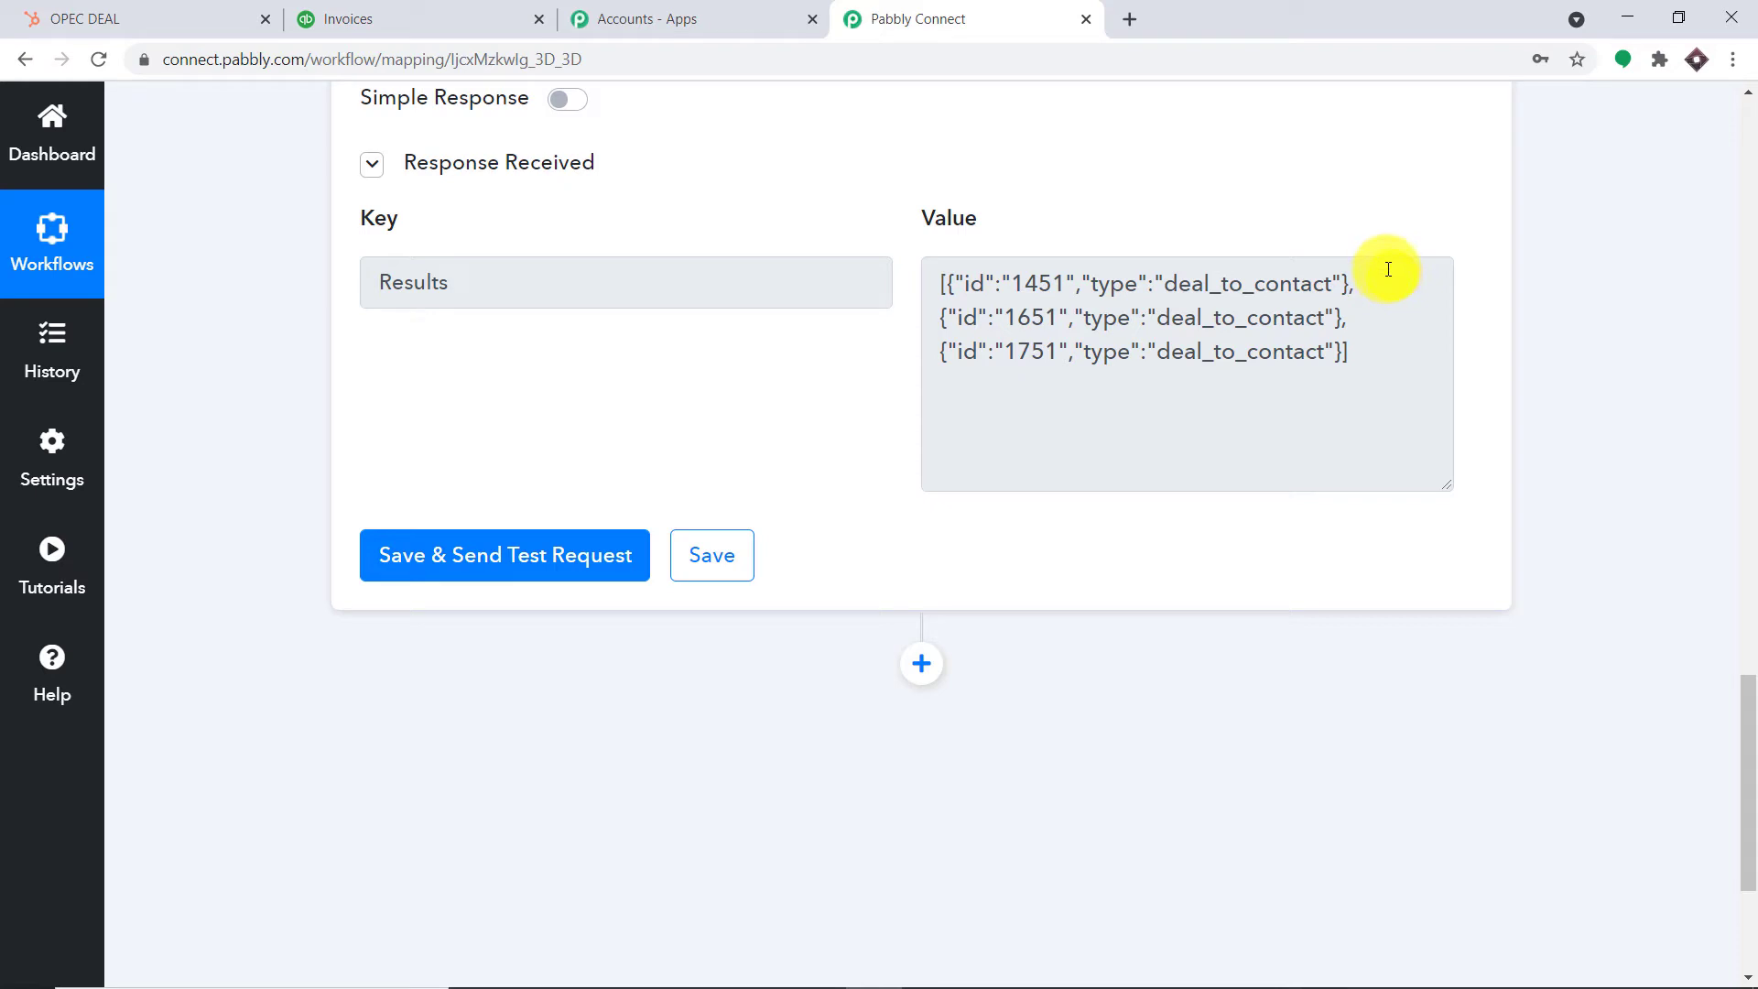
pyautogui.scroll(-1, 1388, 269)
pyautogui.click(924, 548)
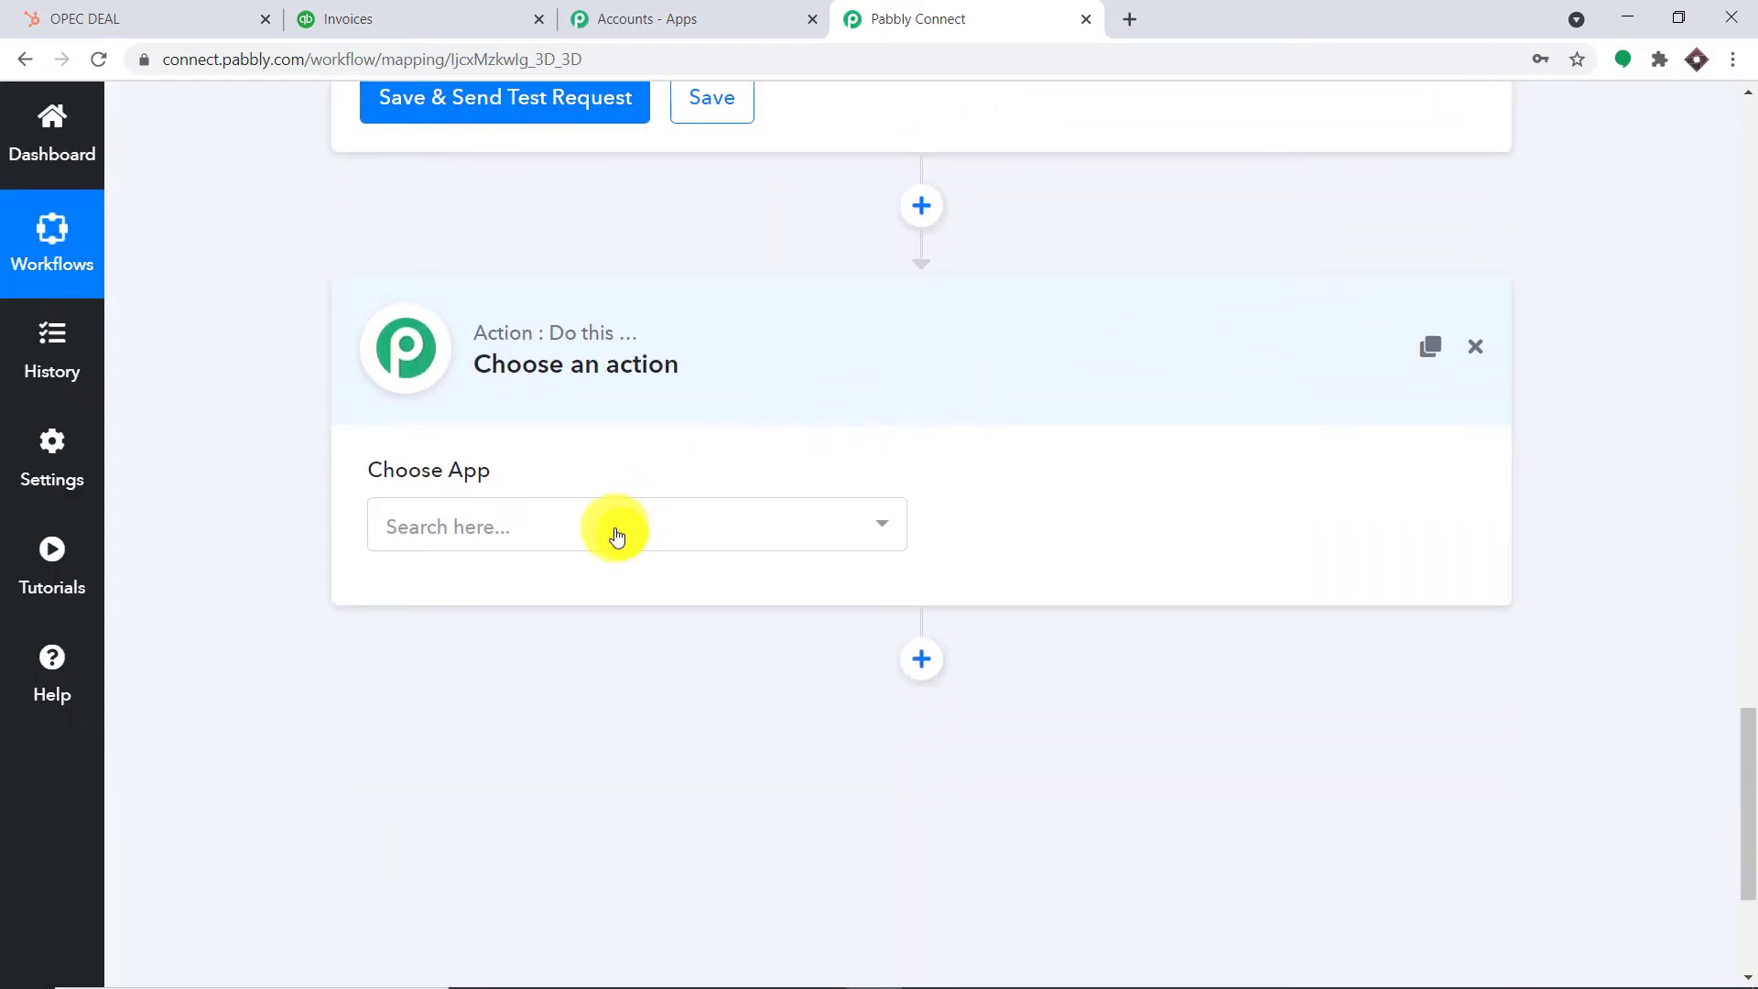
# Add an Iterator by Pabbly step over the Results array and send a test request
pyautogui.click(616, 530)
pyautogui.write('ITER')
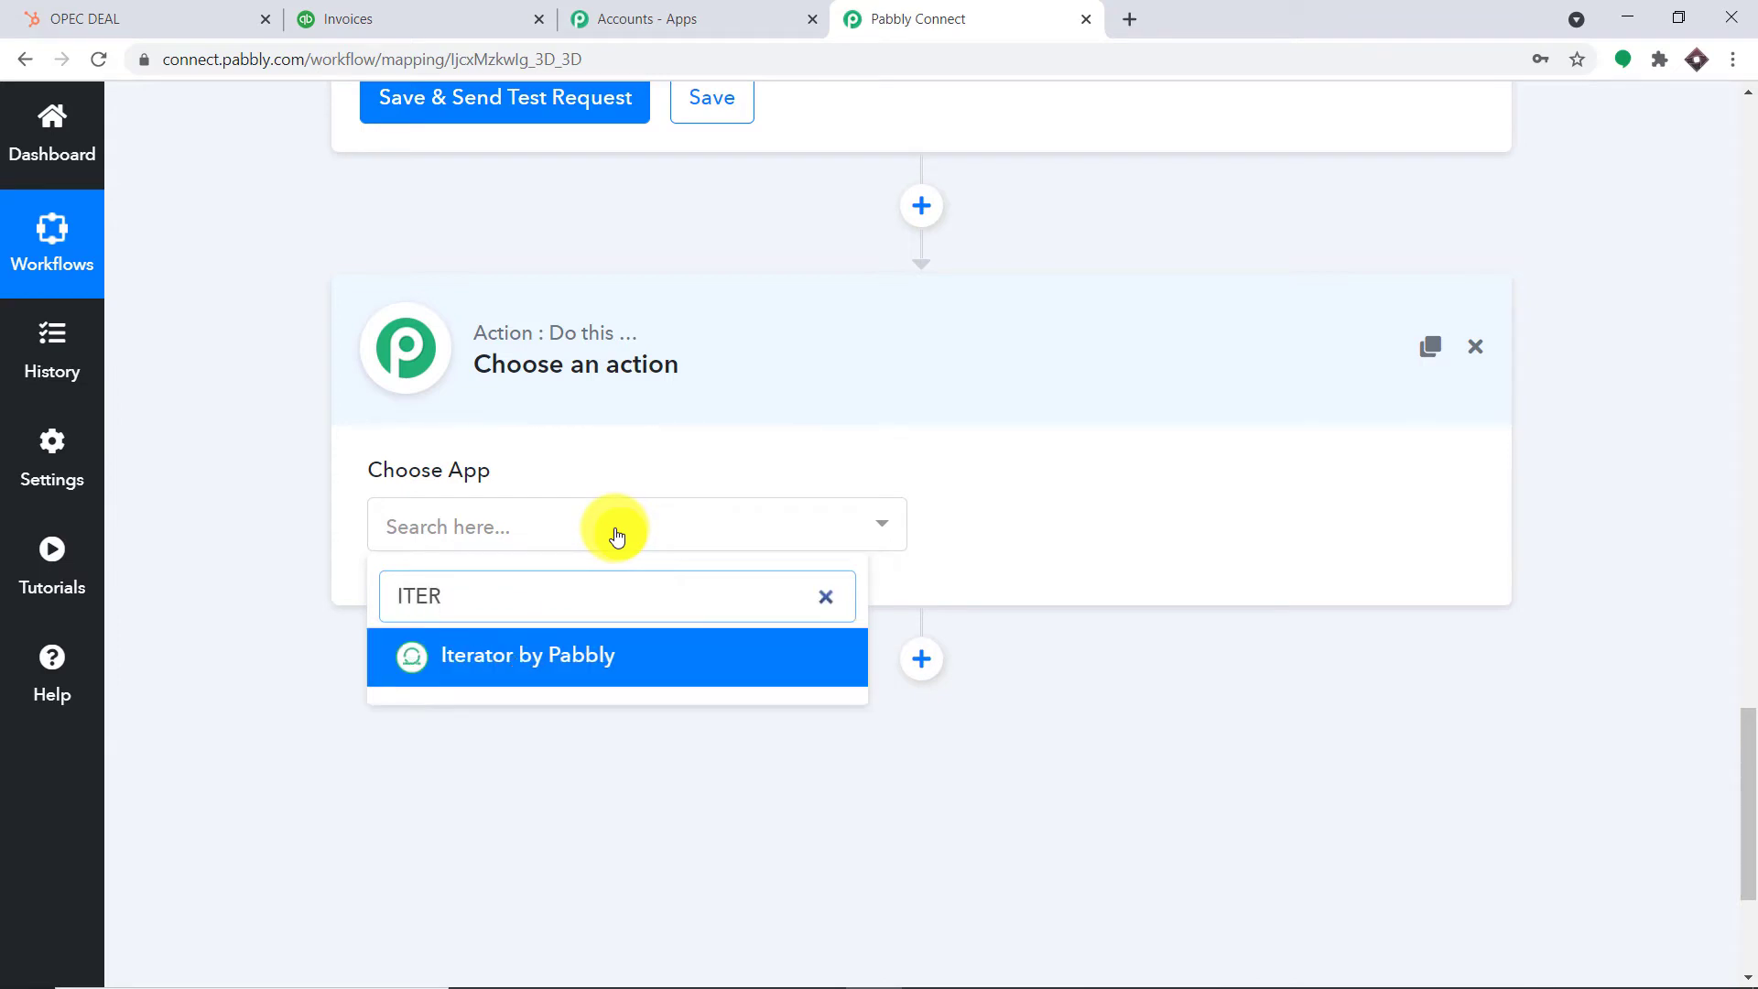
pyautogui.click(616, 644)
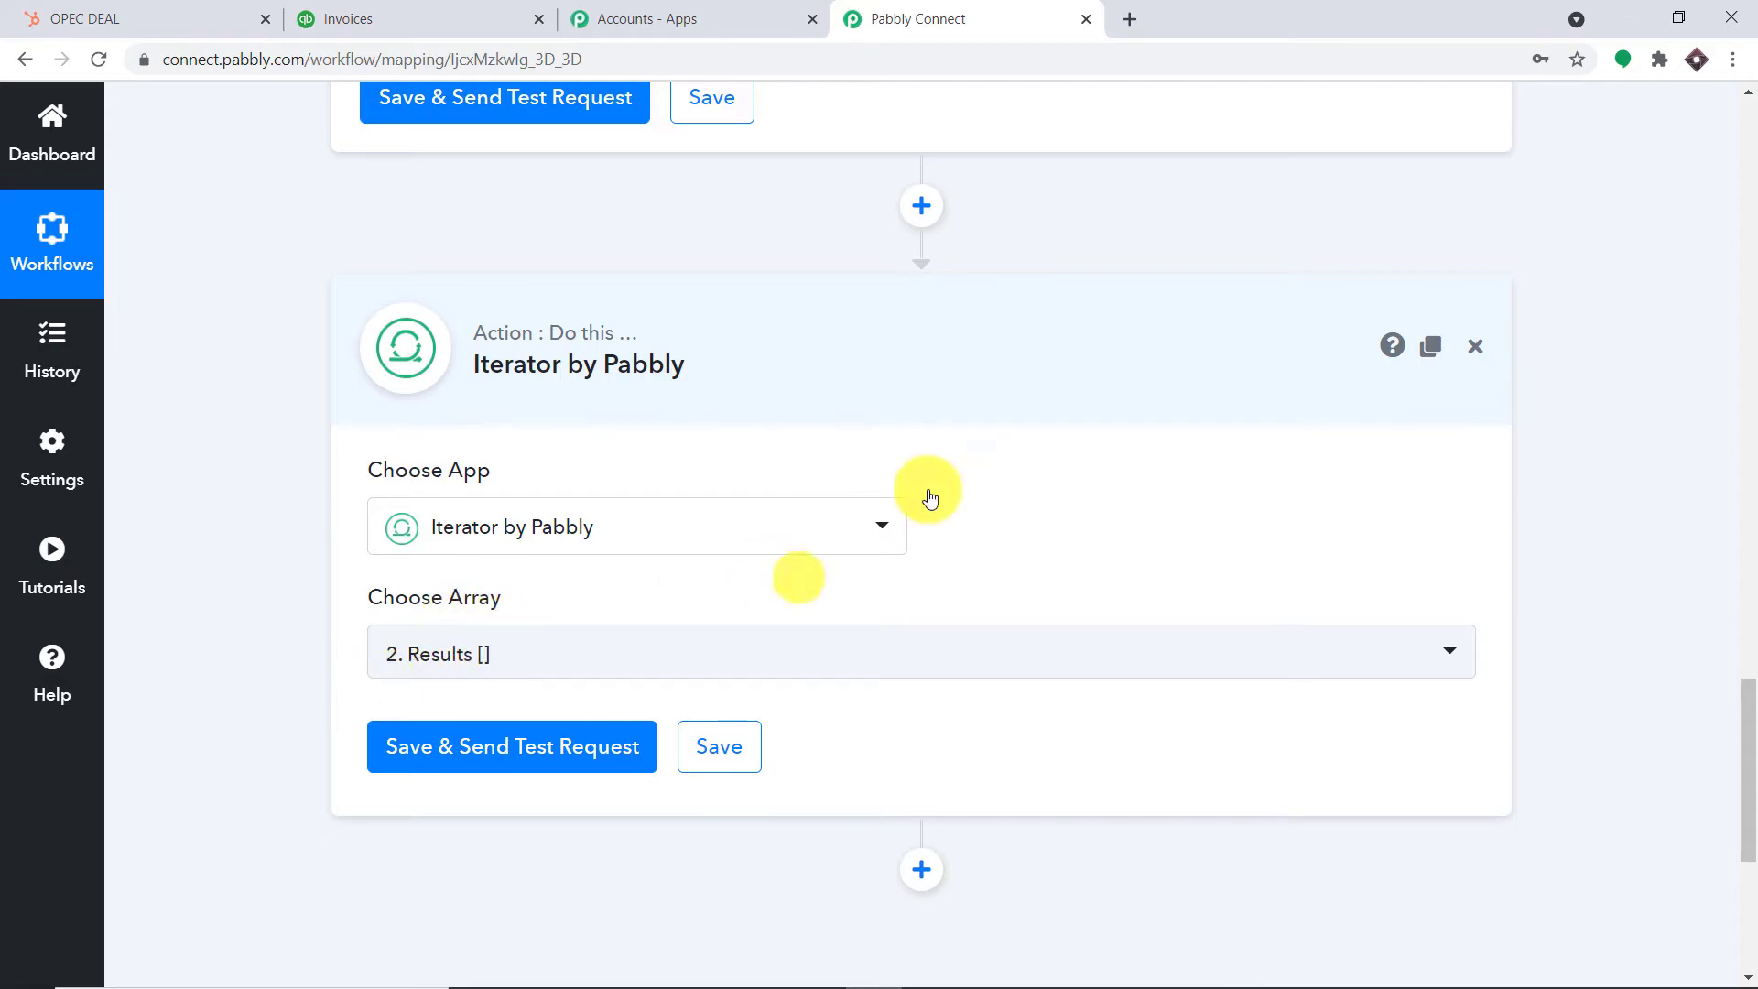
pyautogui.scroll(5, 1007, 458)
pyautogui.moveTo(1382, 363); pyautogui.dragTo(781, 296)
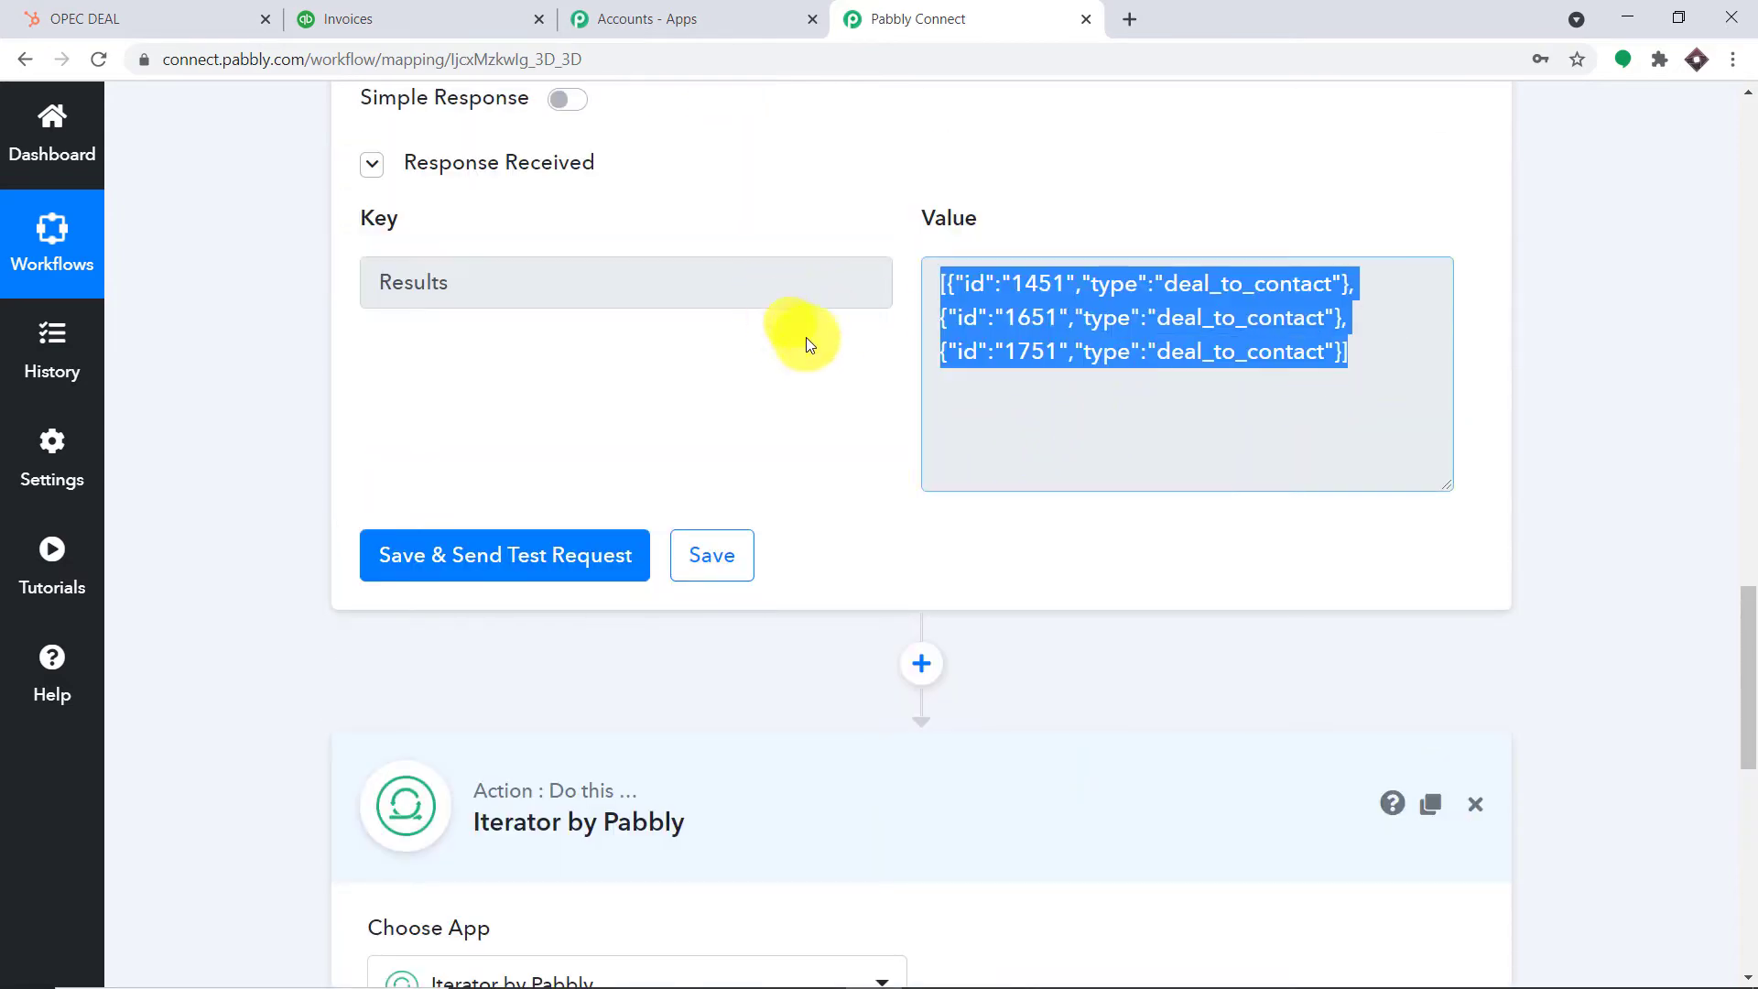
pyautogui.scroll(-7, 805, 345)
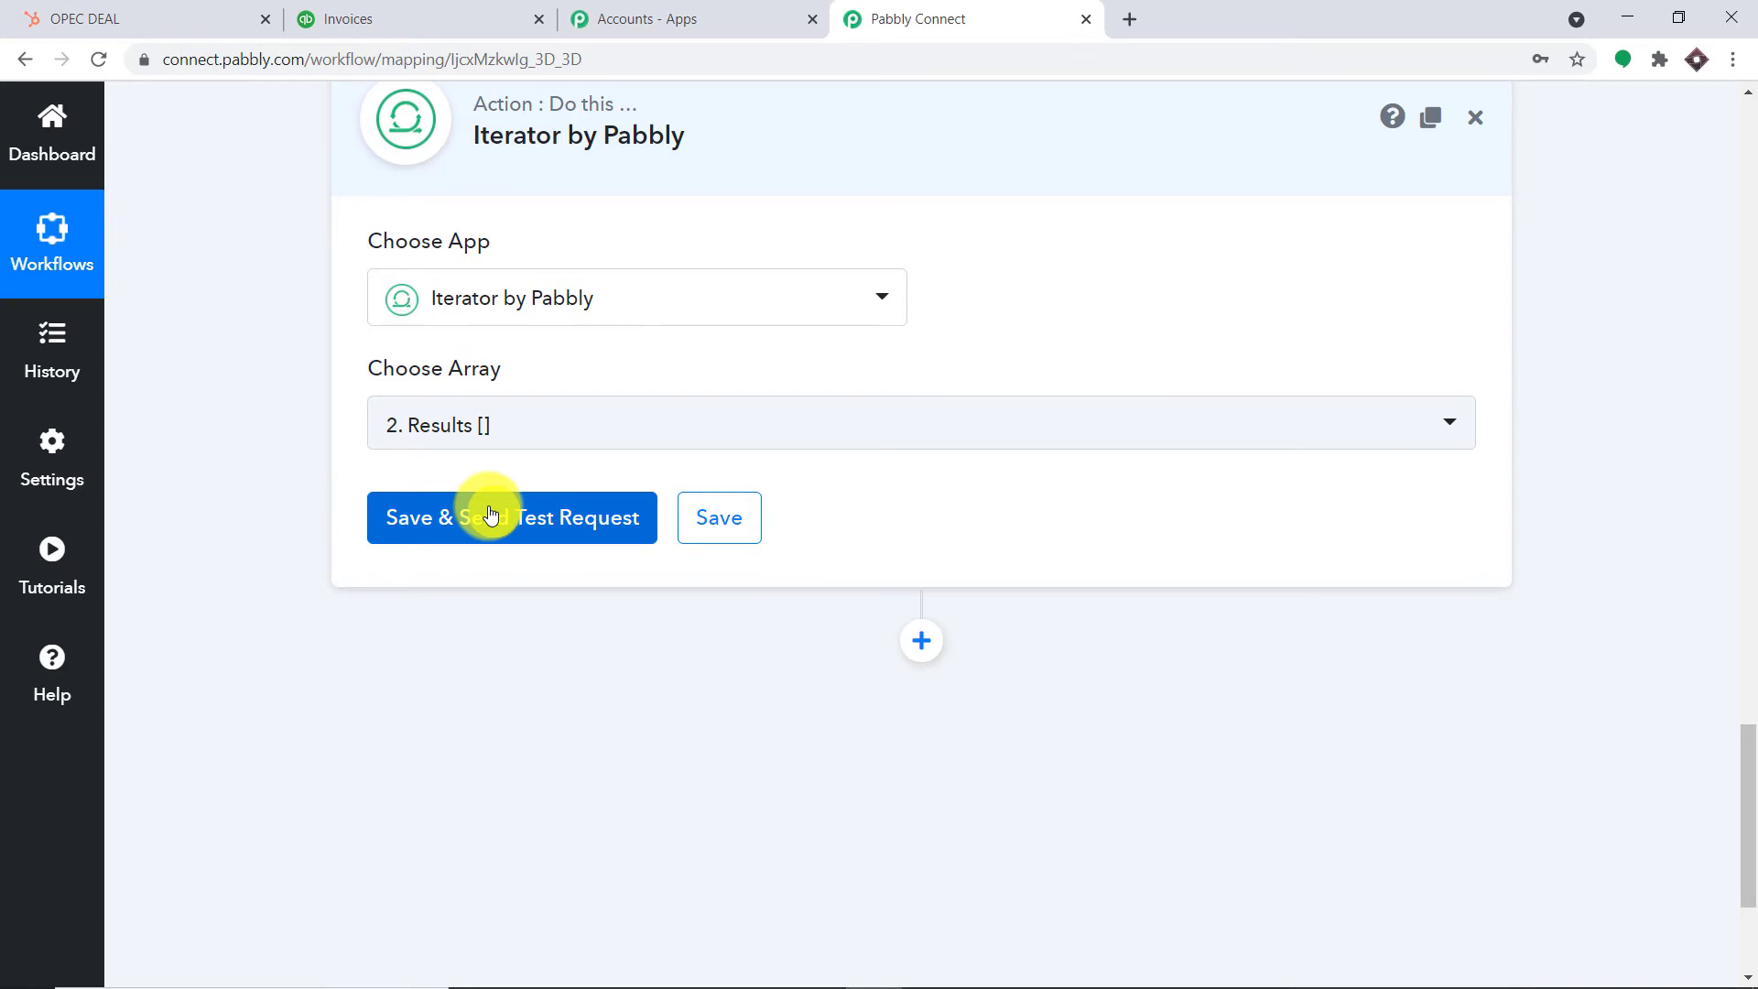
pyautogui.click(489, 515)
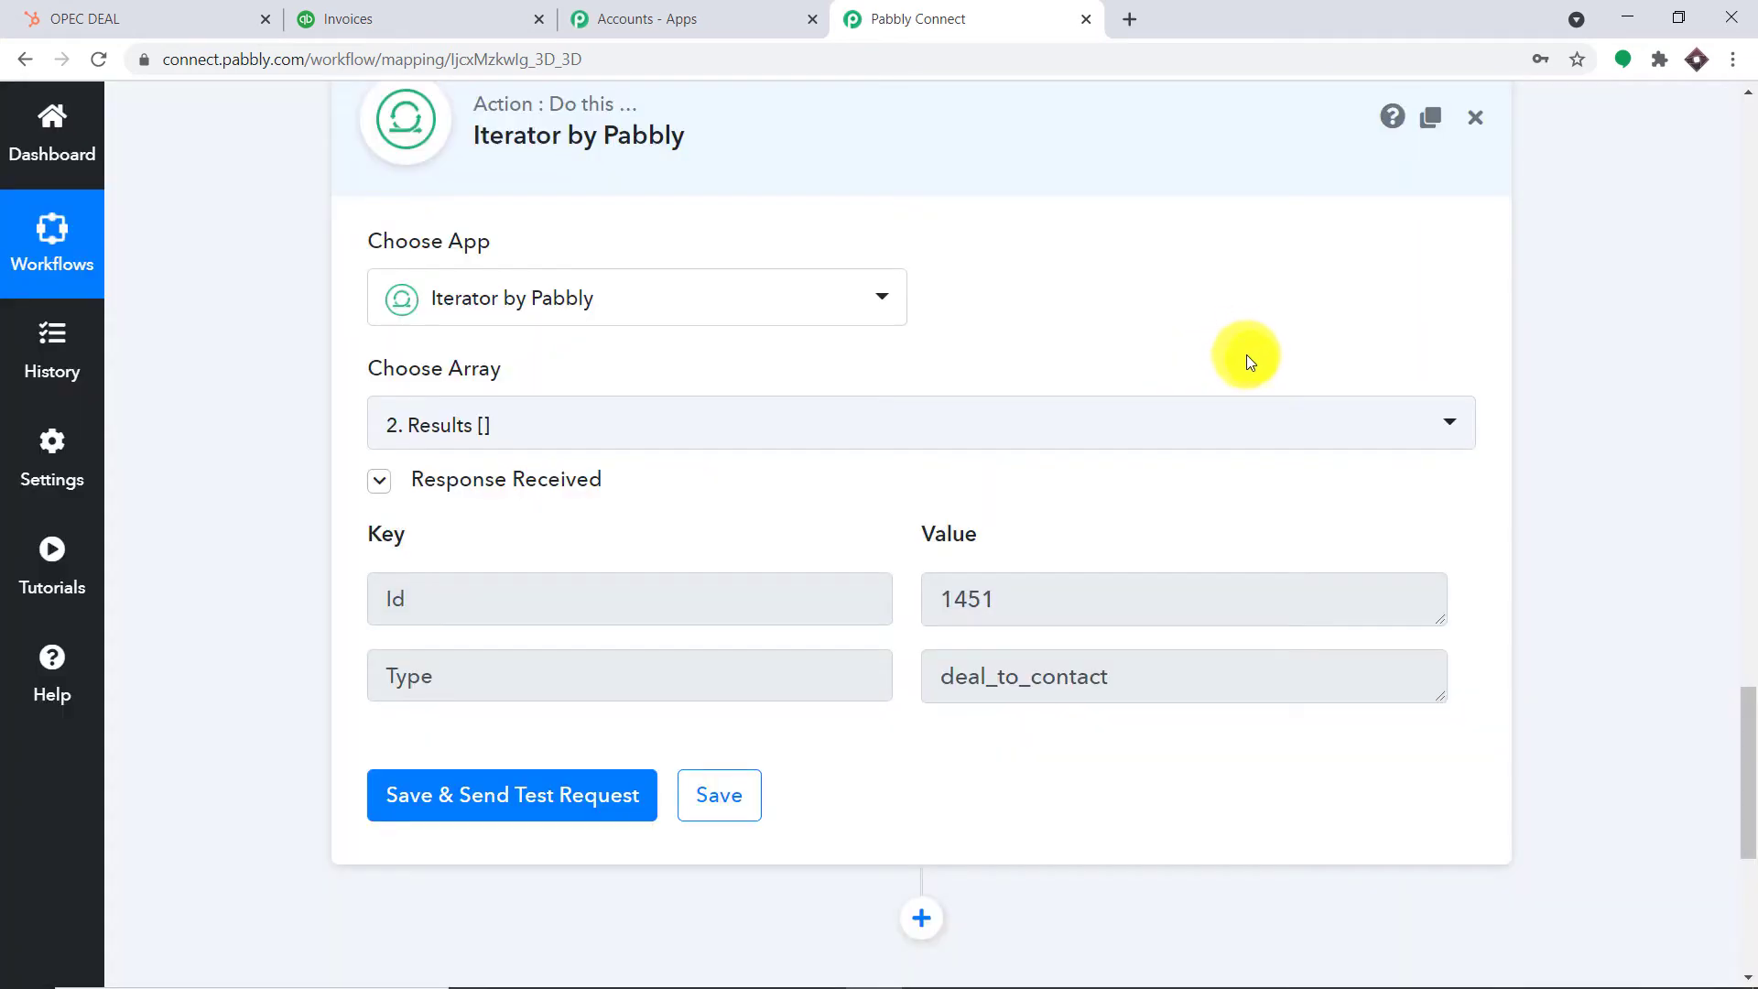
# Confirm the iterator test returns Id 1451, then add another step below it
pyautogui.scroll(-1, 1249, 362)
pyautogui.scroll(8, 1271, 359)
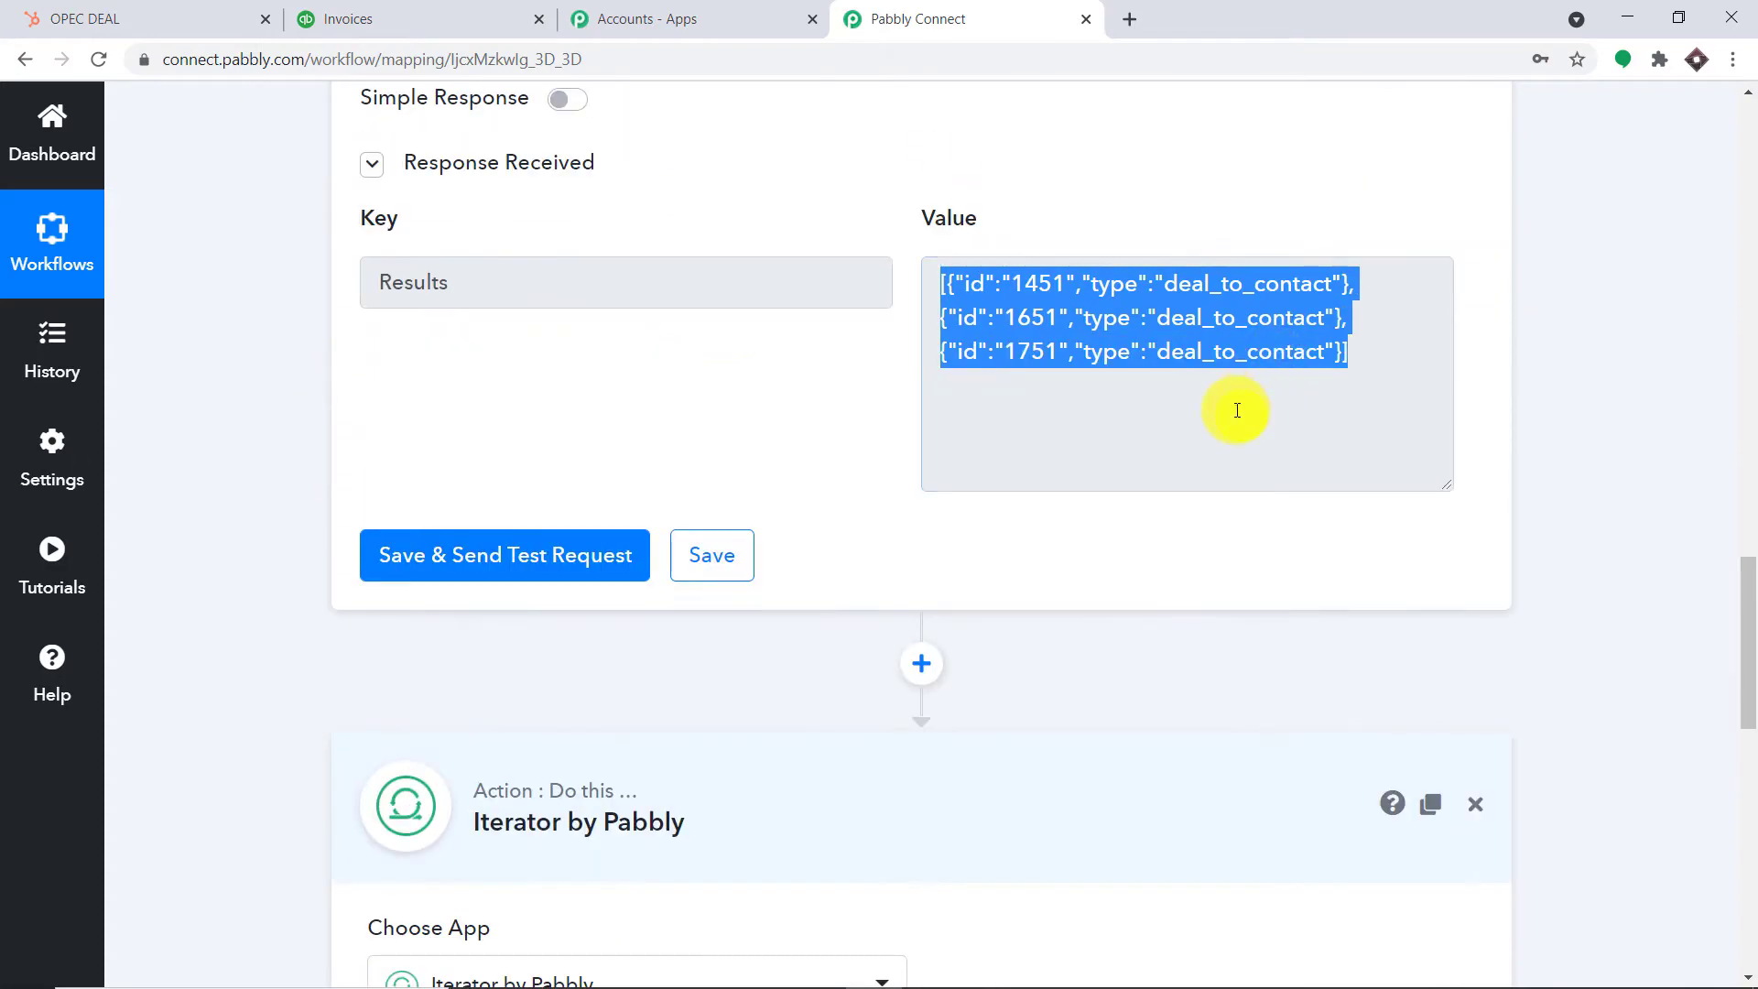
pyautogui.moveTo(940, 279); pyautogui.dragTo(1355, 284)
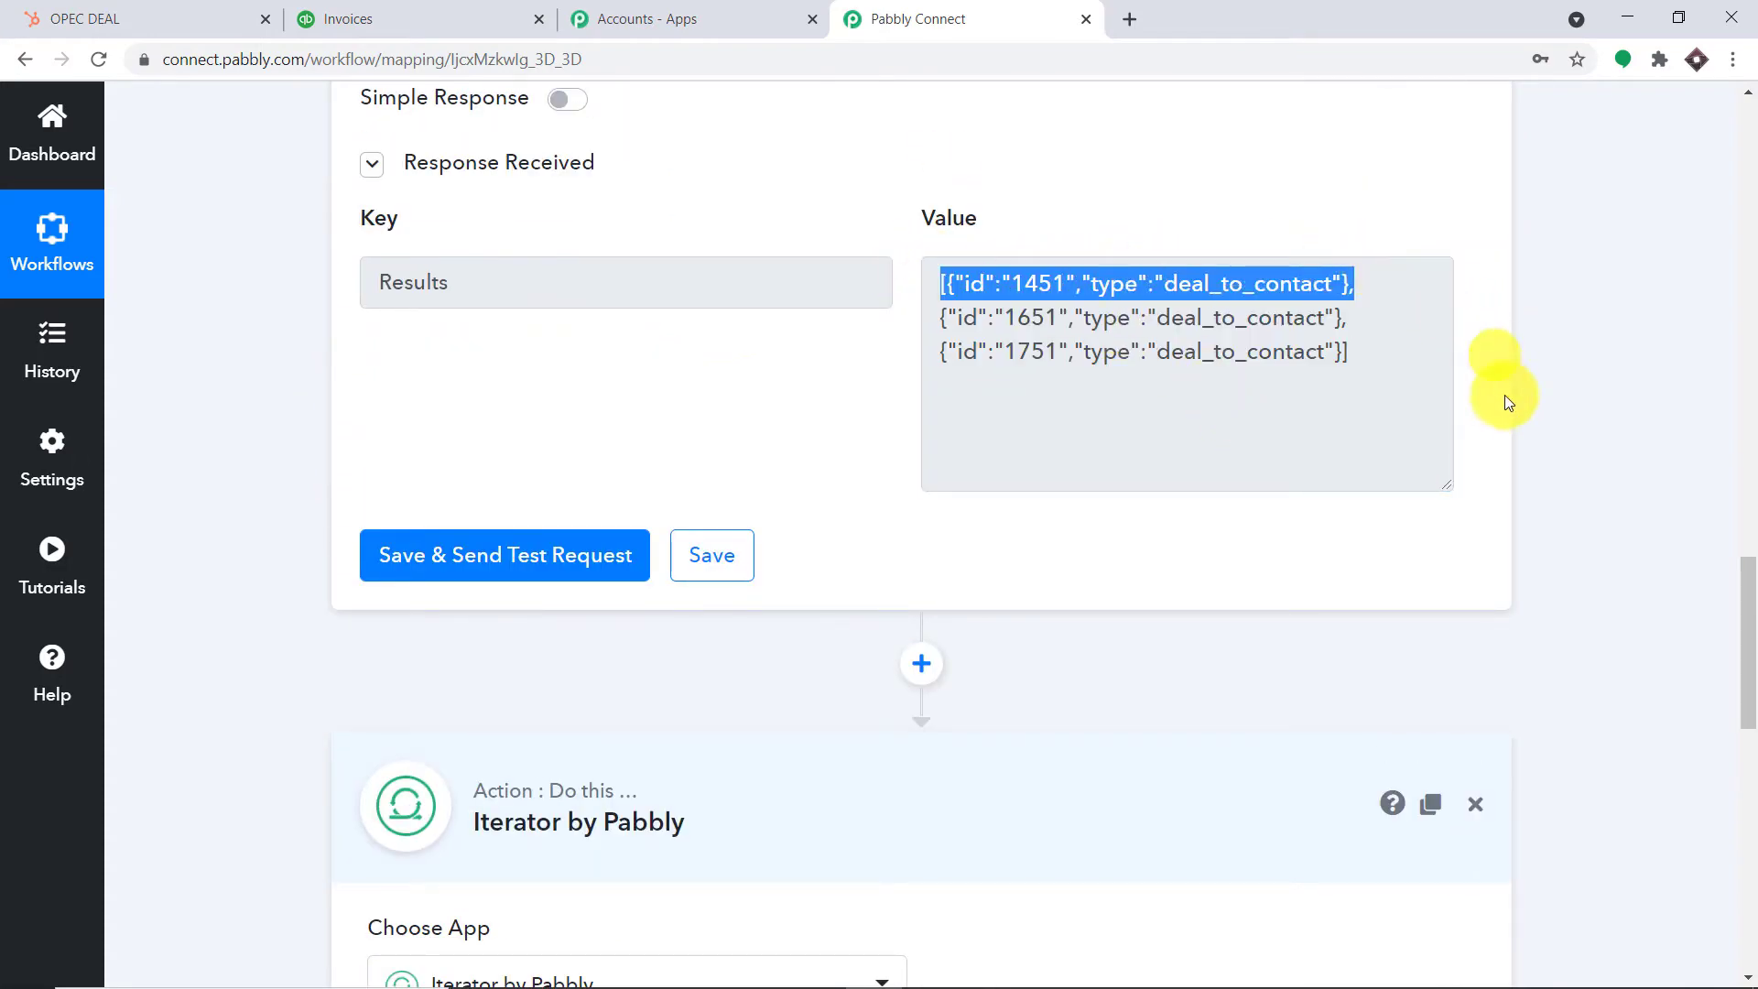
pyautogui.scroll(-7, 1503, 394)
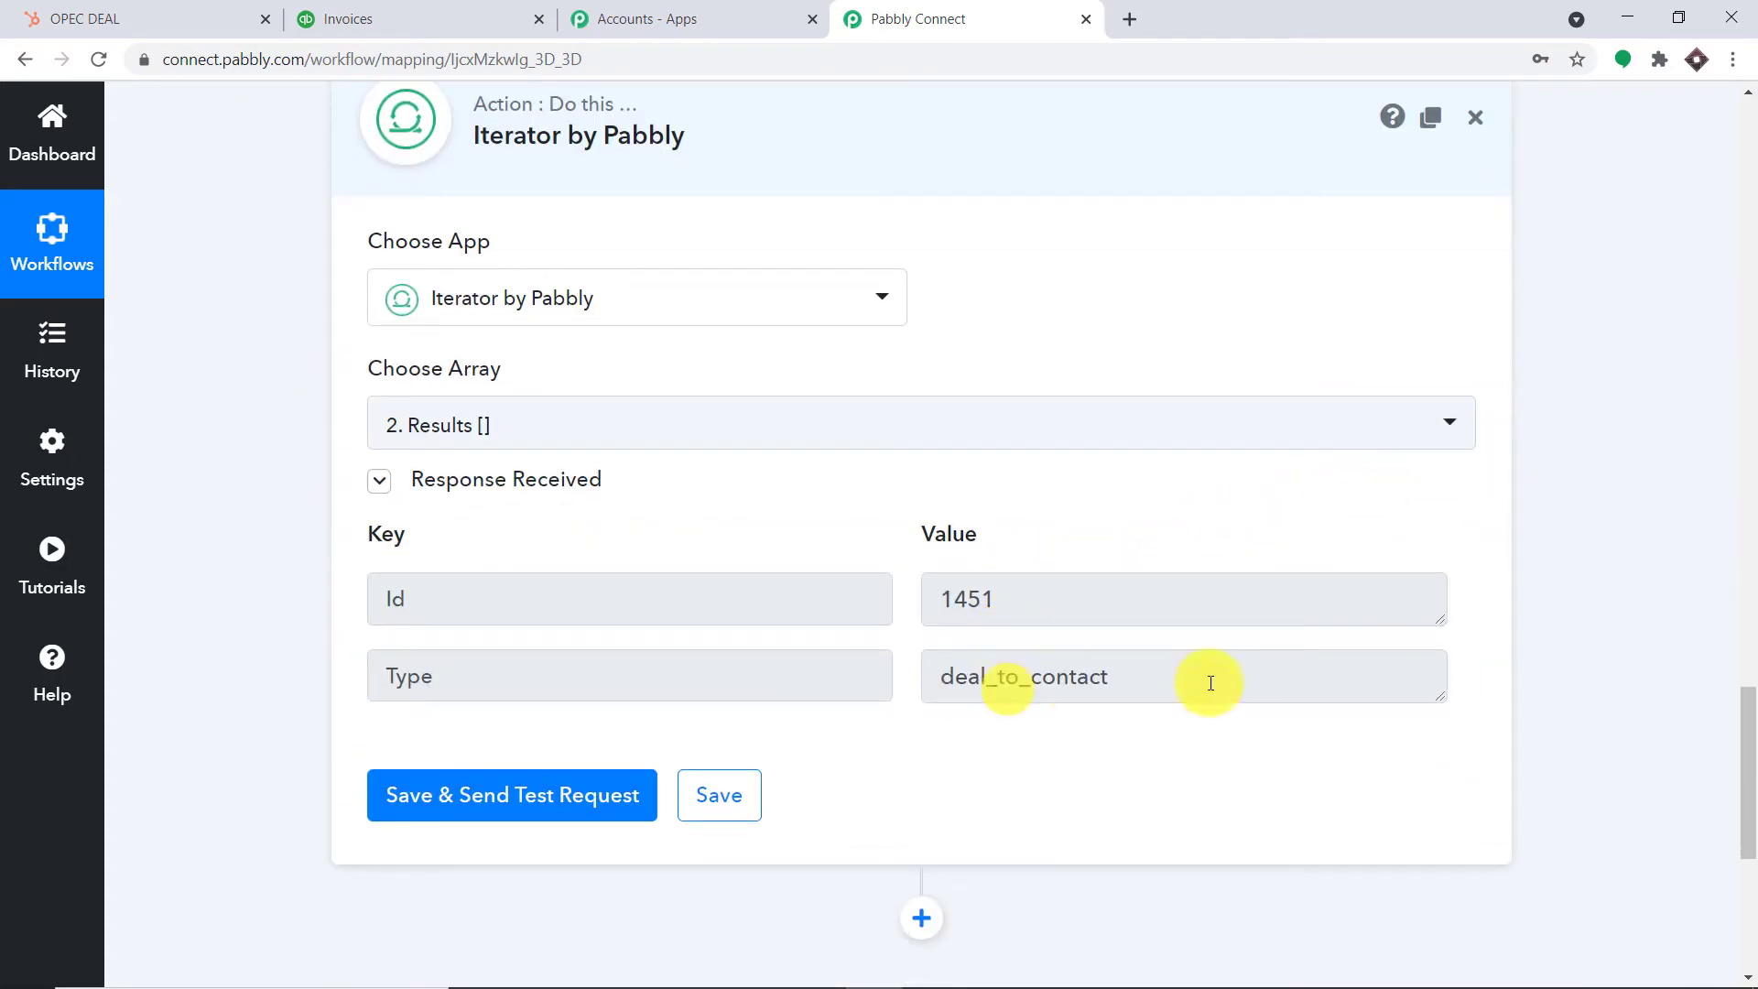
pyautogui.scroll(-3, 1076, 495)
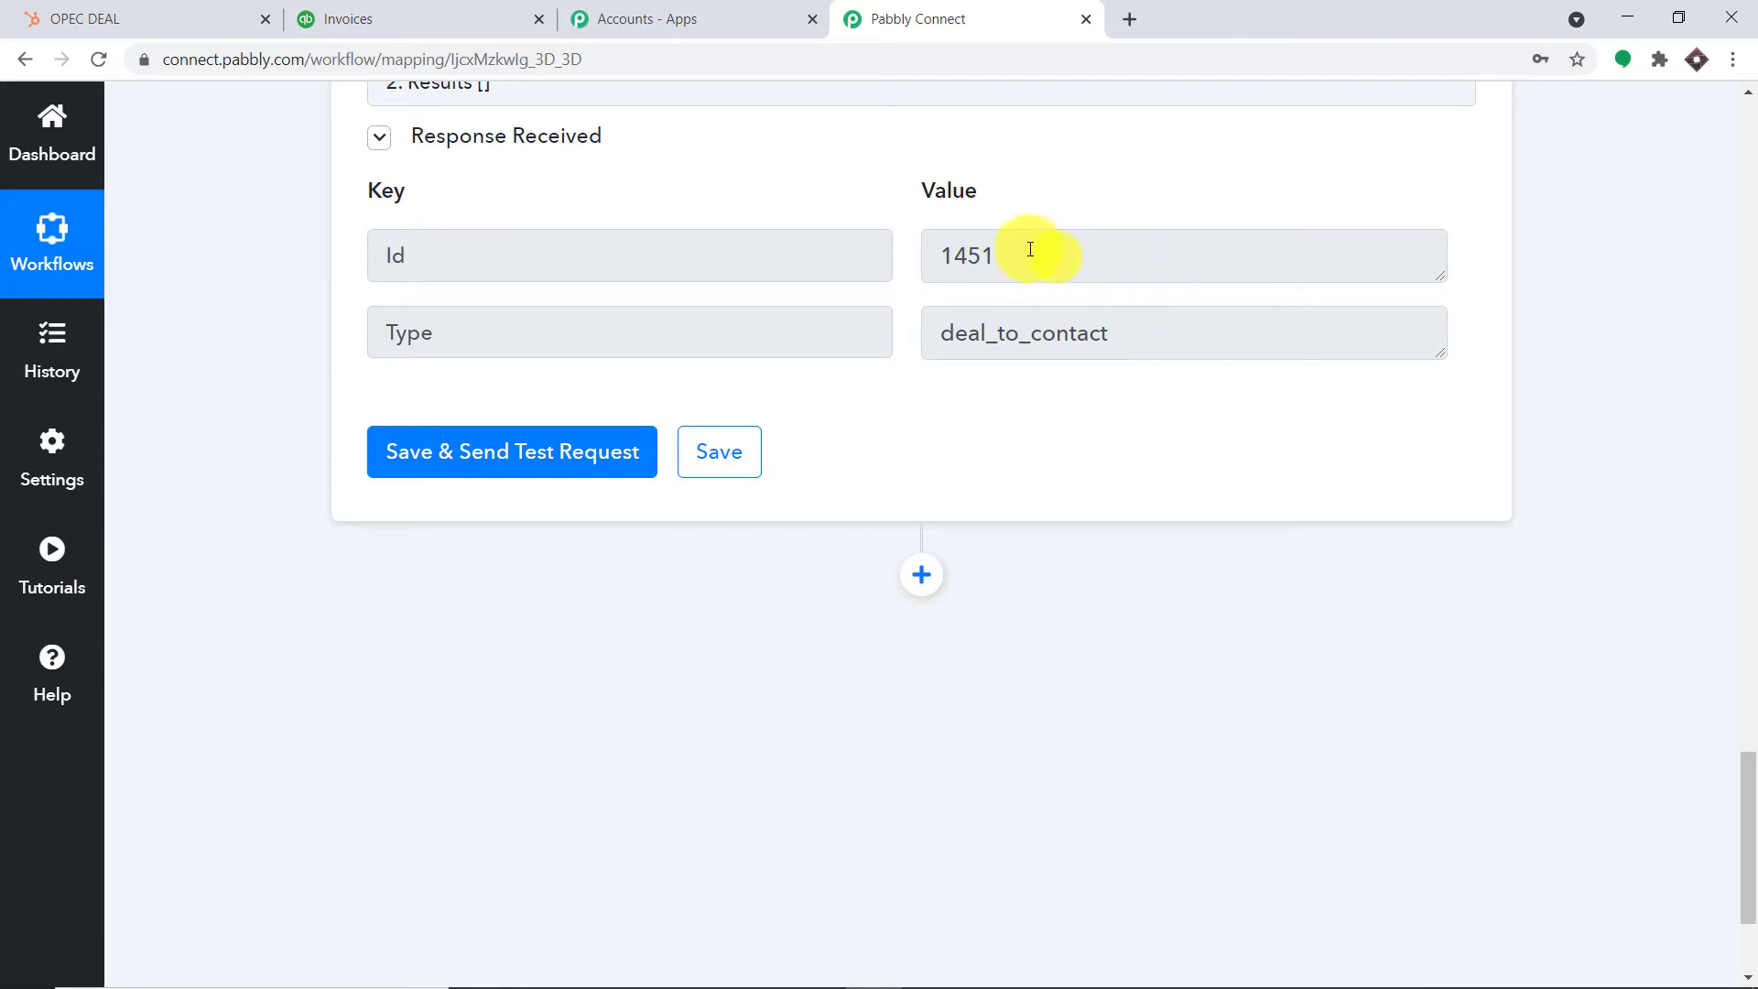
pyautogui.scroll(10, 1248, 302)
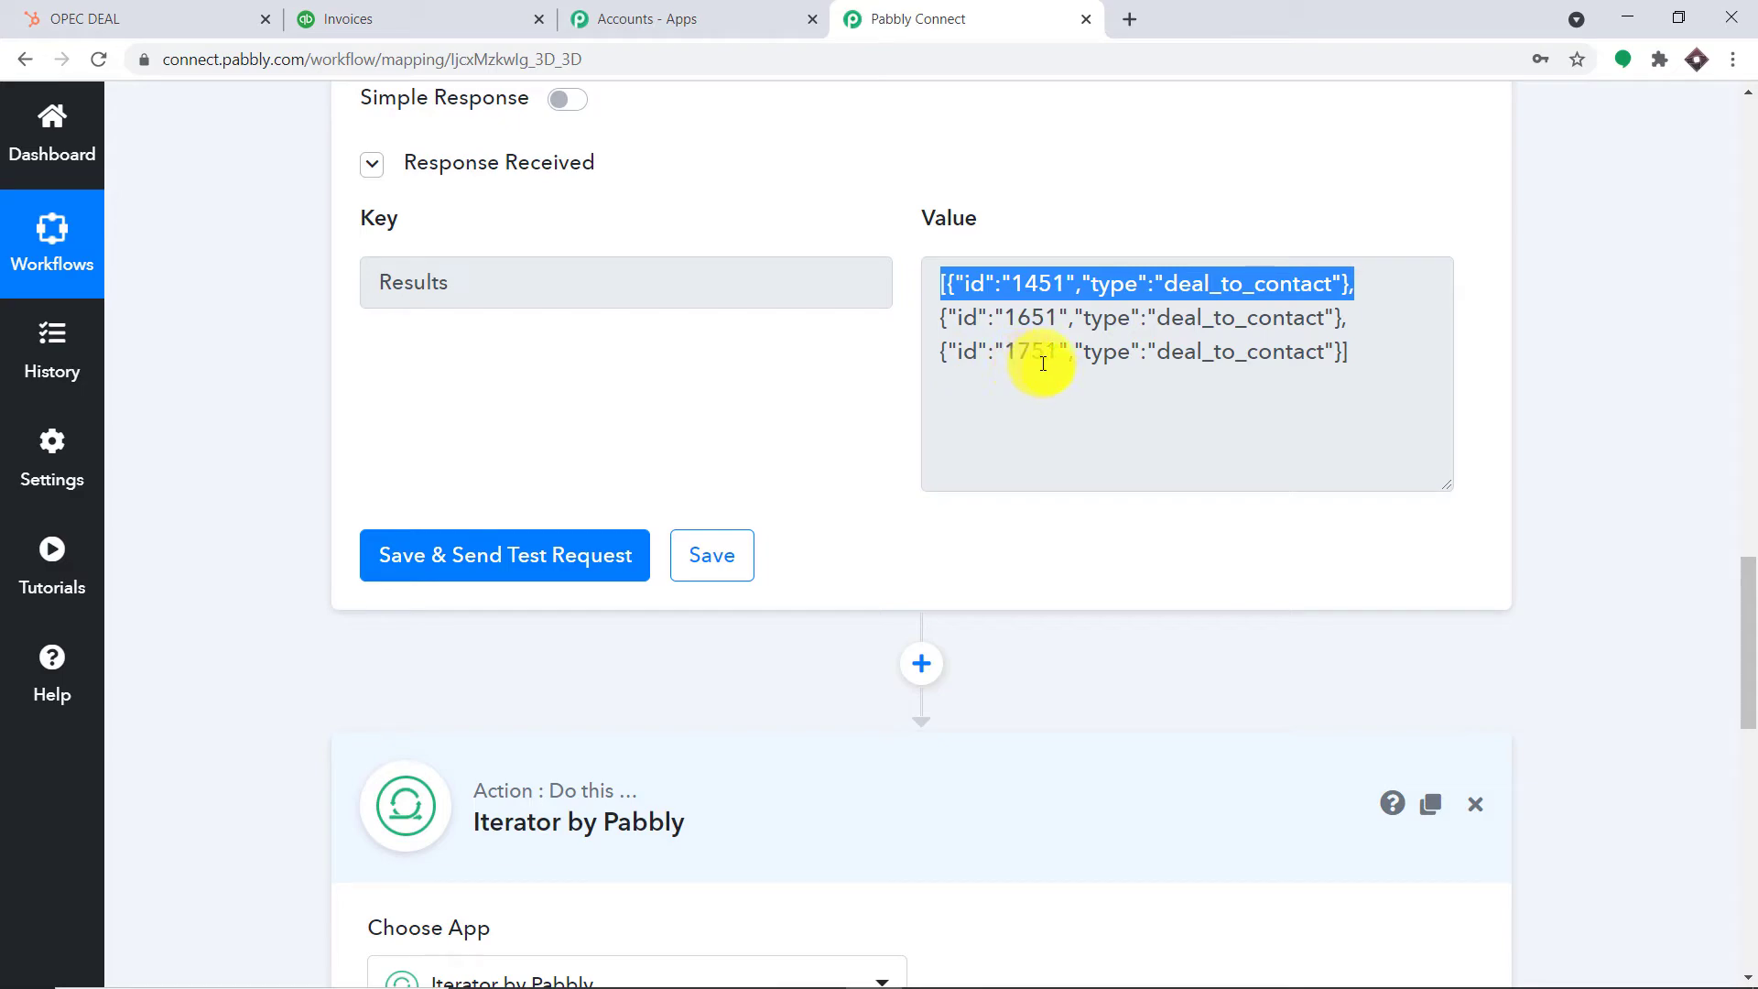
pyautogui.scroll(-8, 1109, 357)
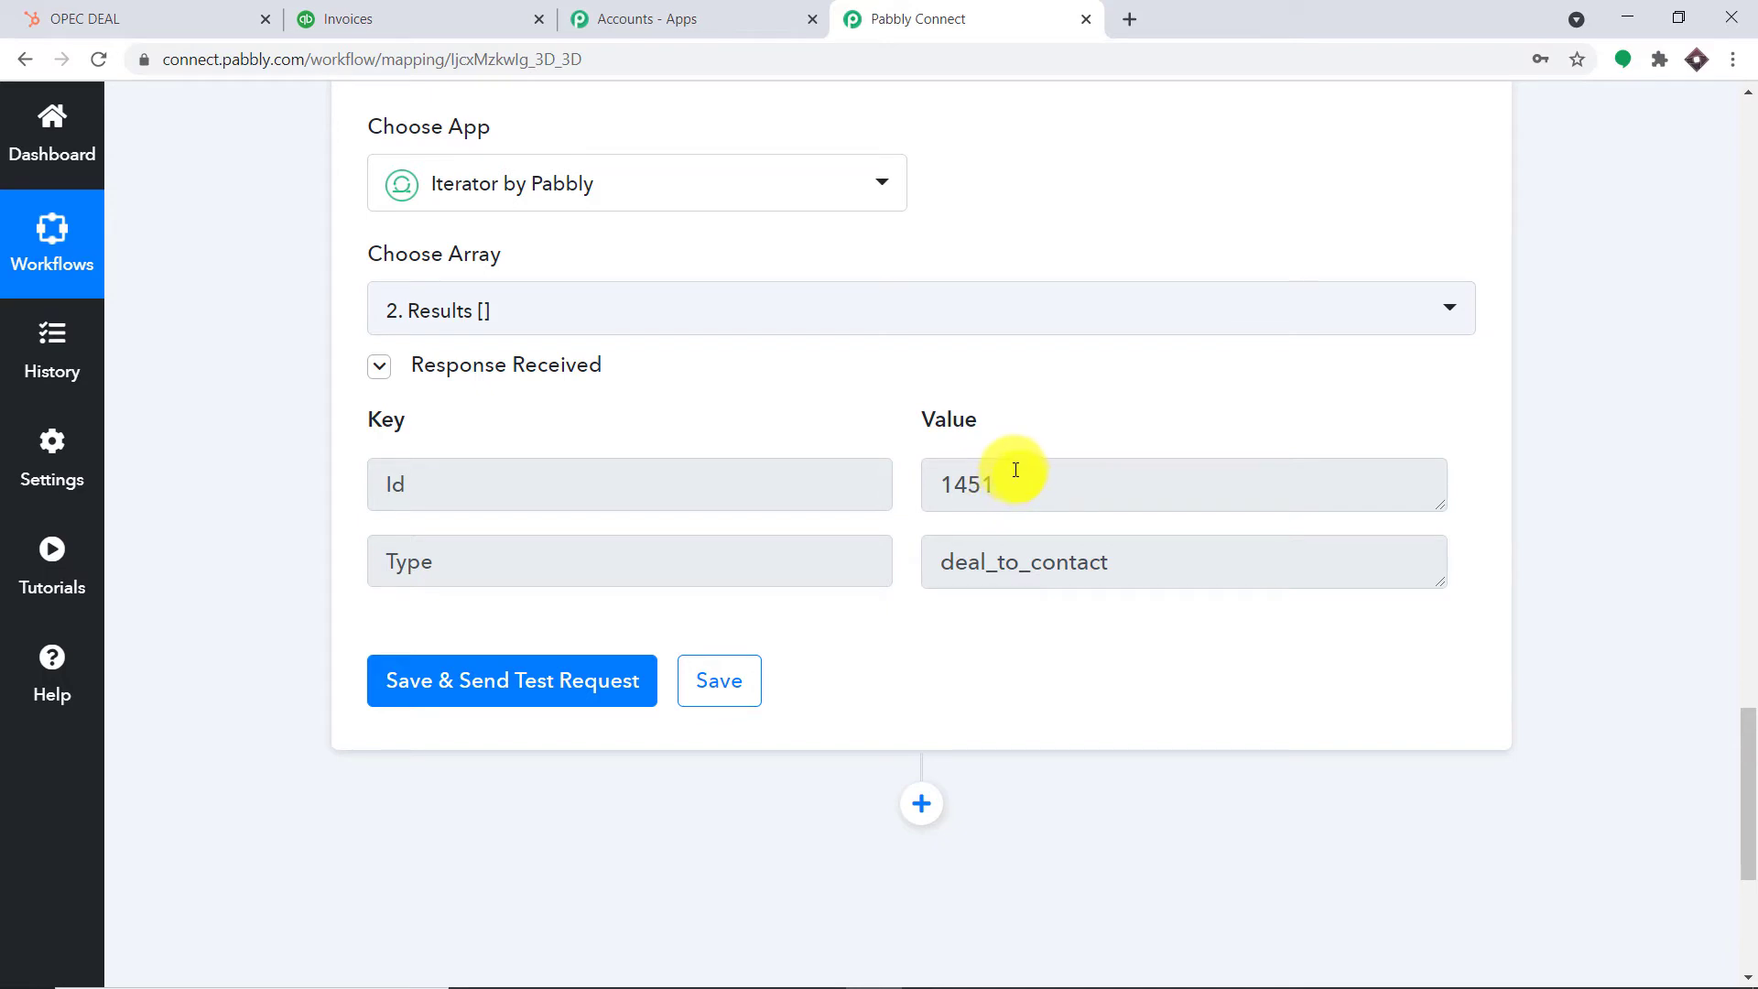
pyautogui.scroll(-3, 1007, 481)
pyautogui.click(923, 575)
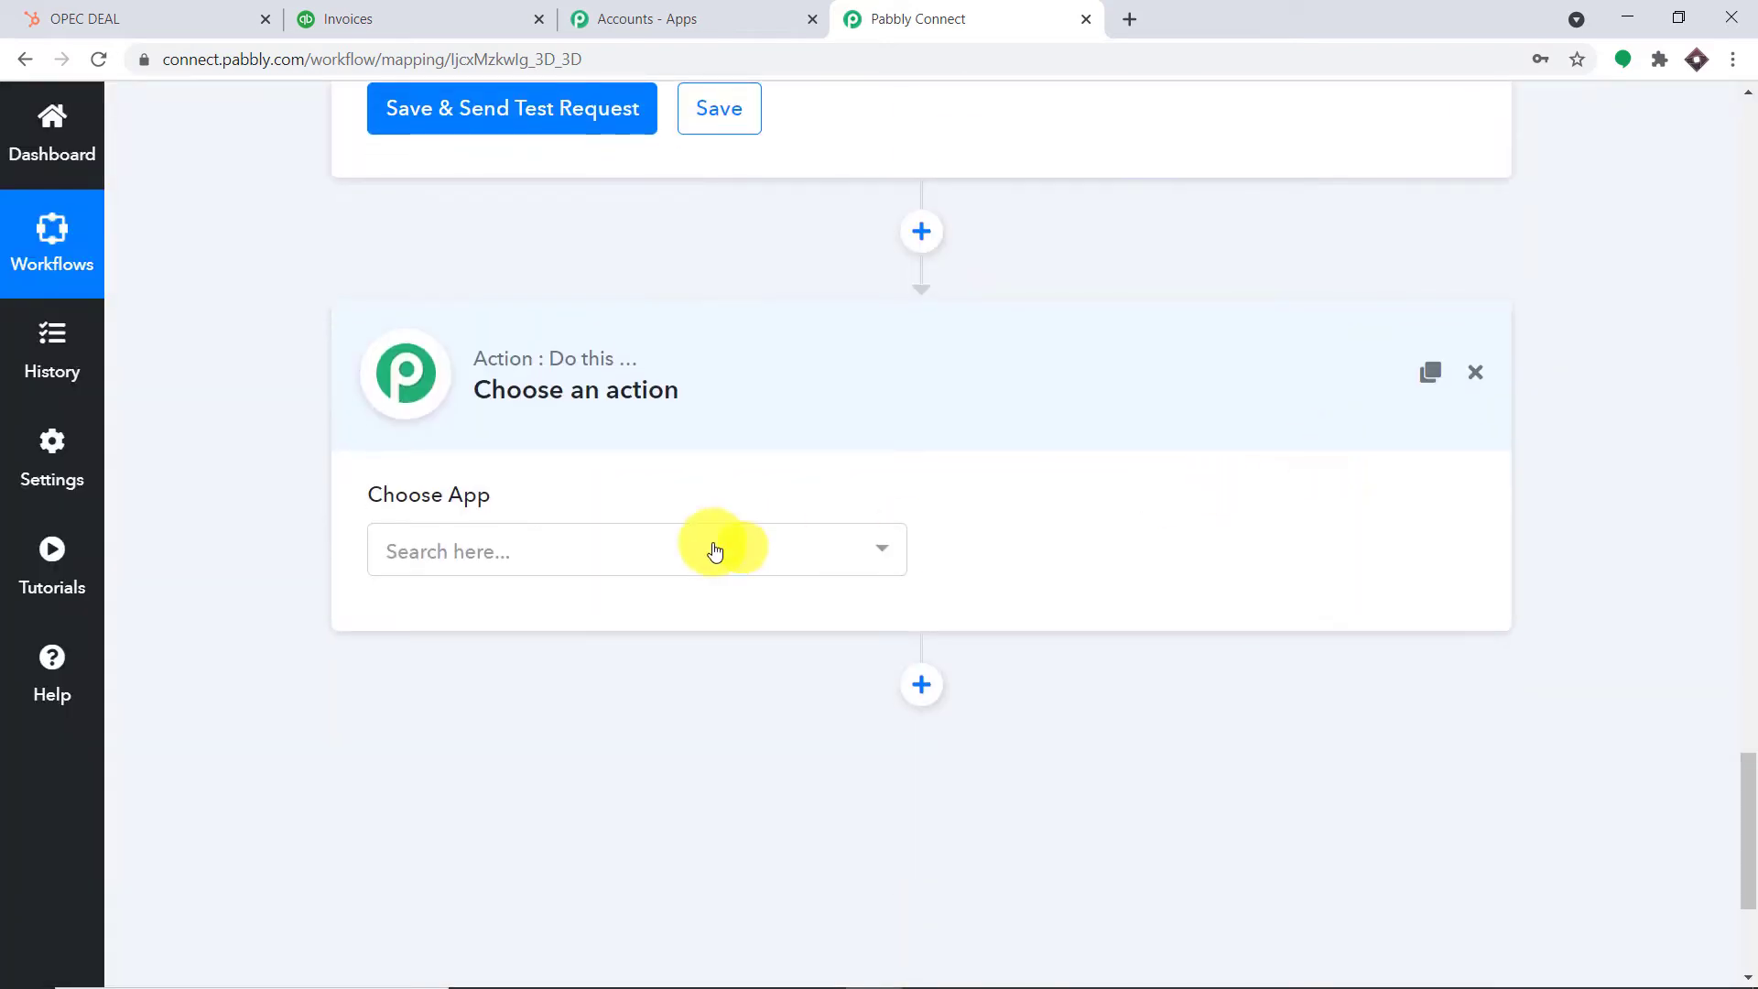
# Make the new step HubSpot CRM with Search a Contact as its action event
pyautogui.click(619, 559)
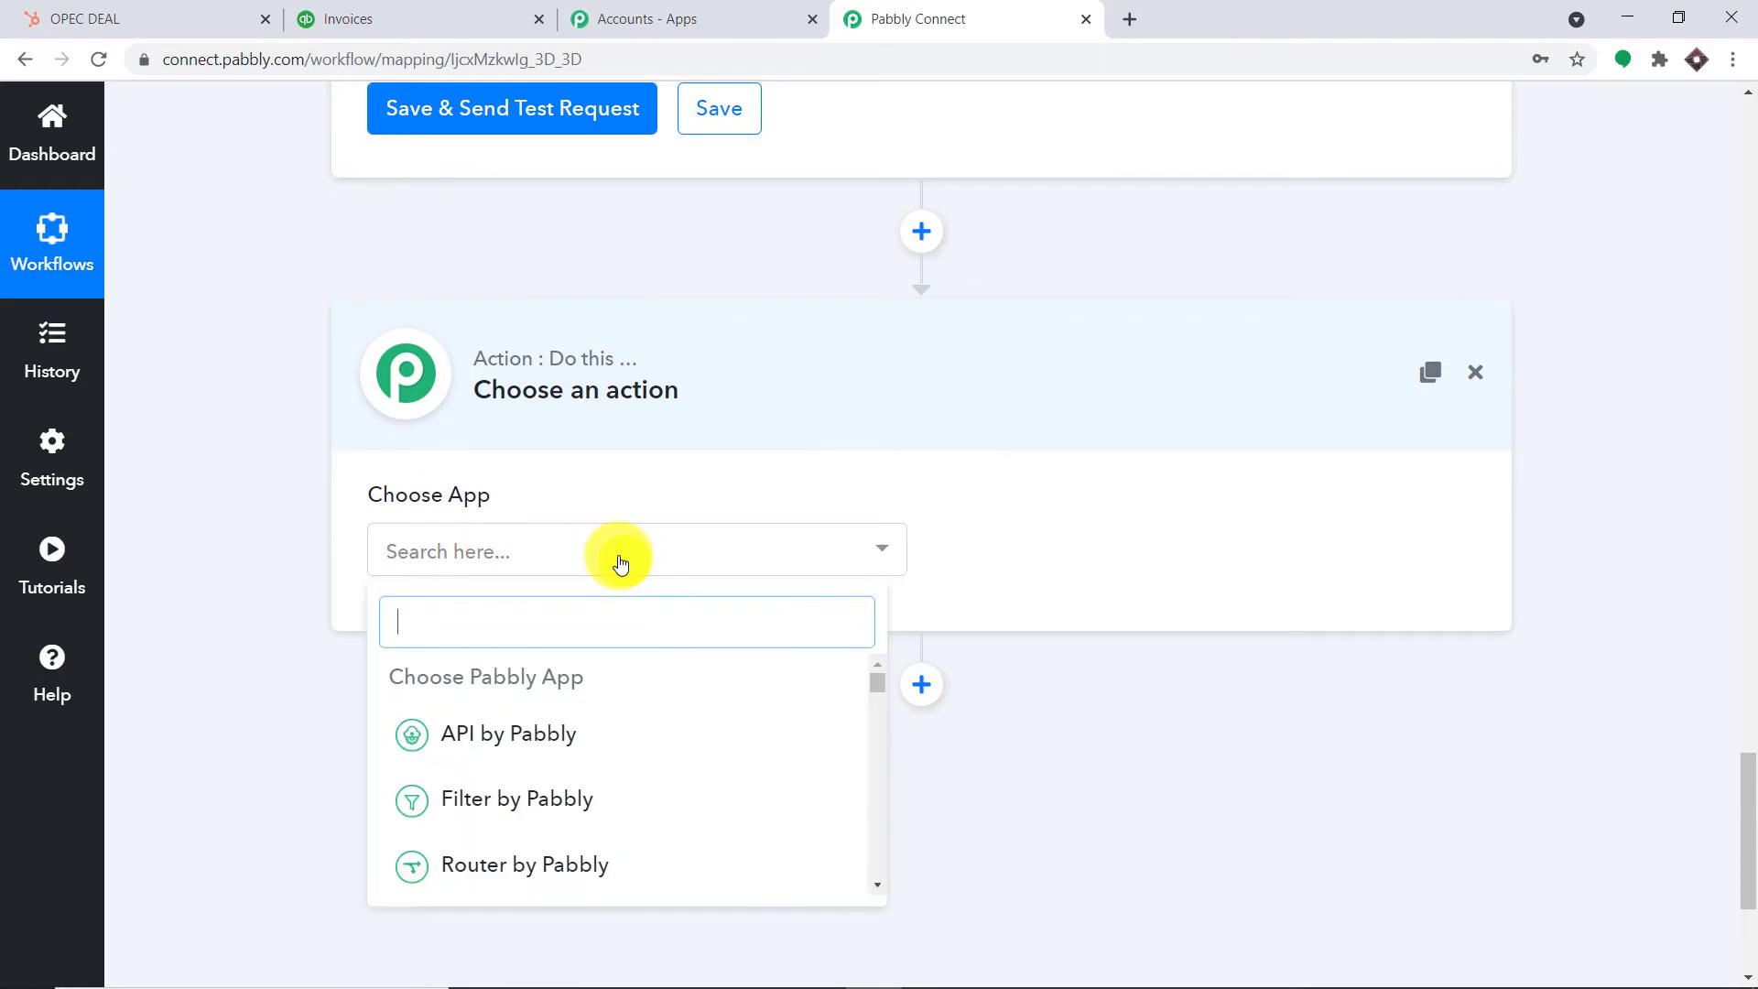
pyautogui.write('HU')
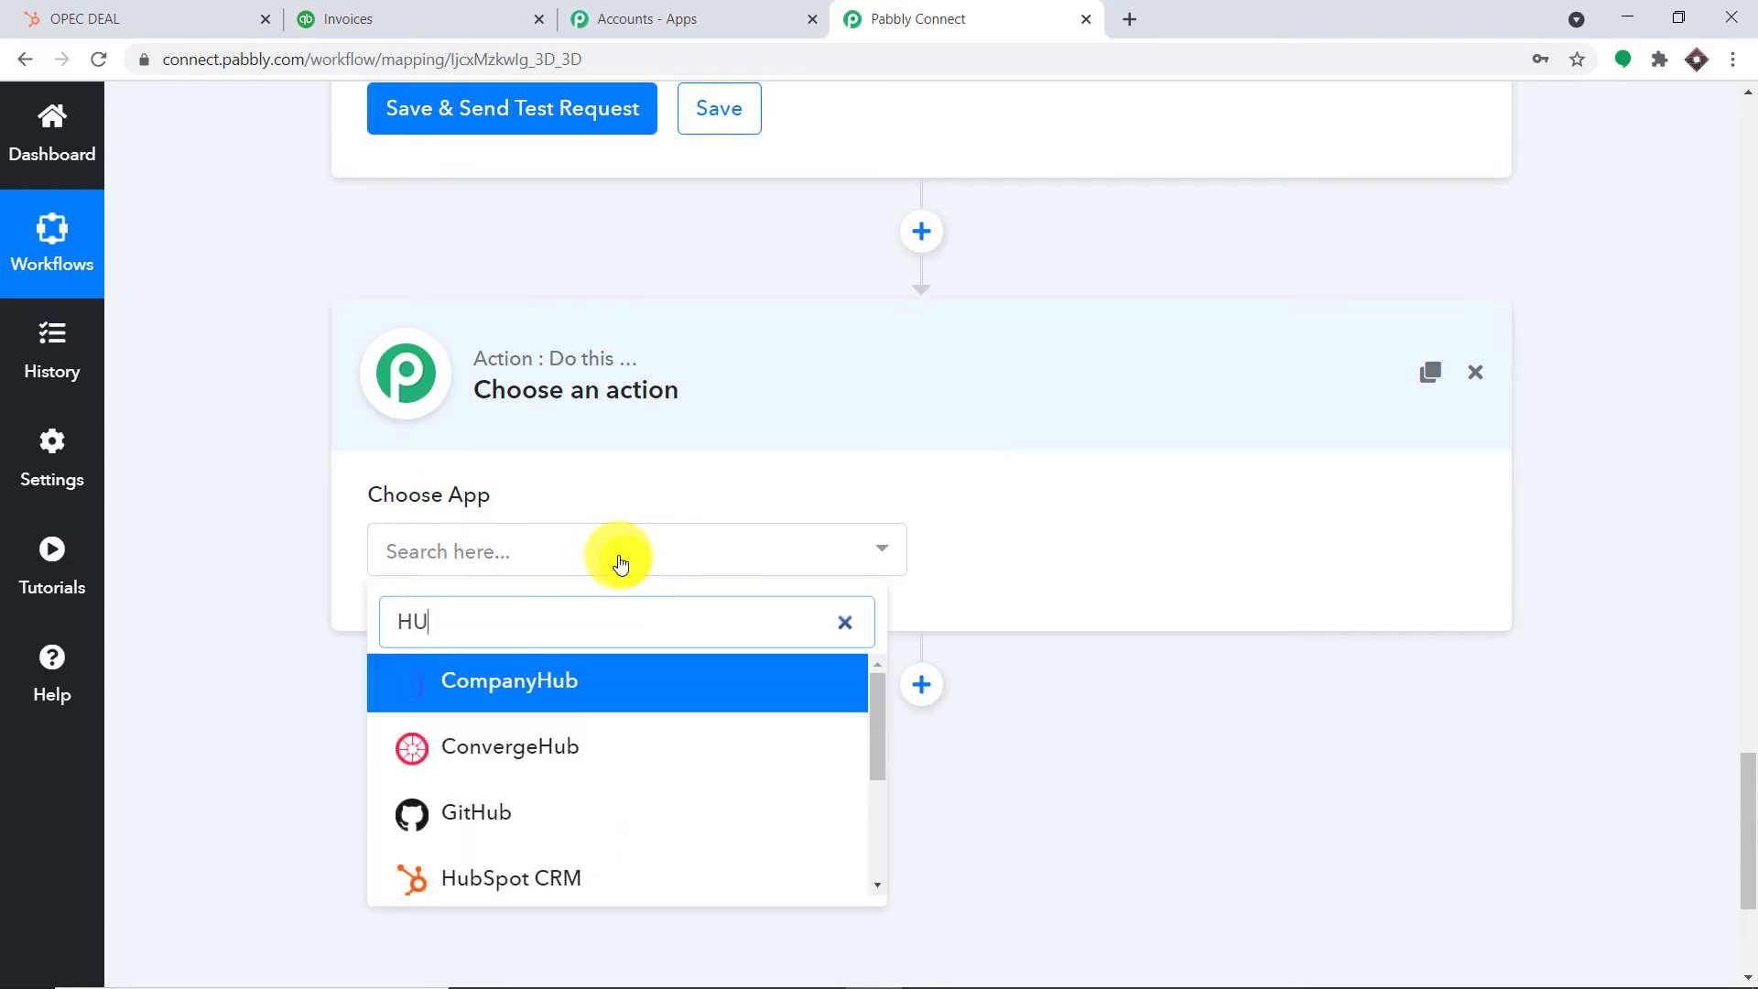
pyautogui.write('BS')
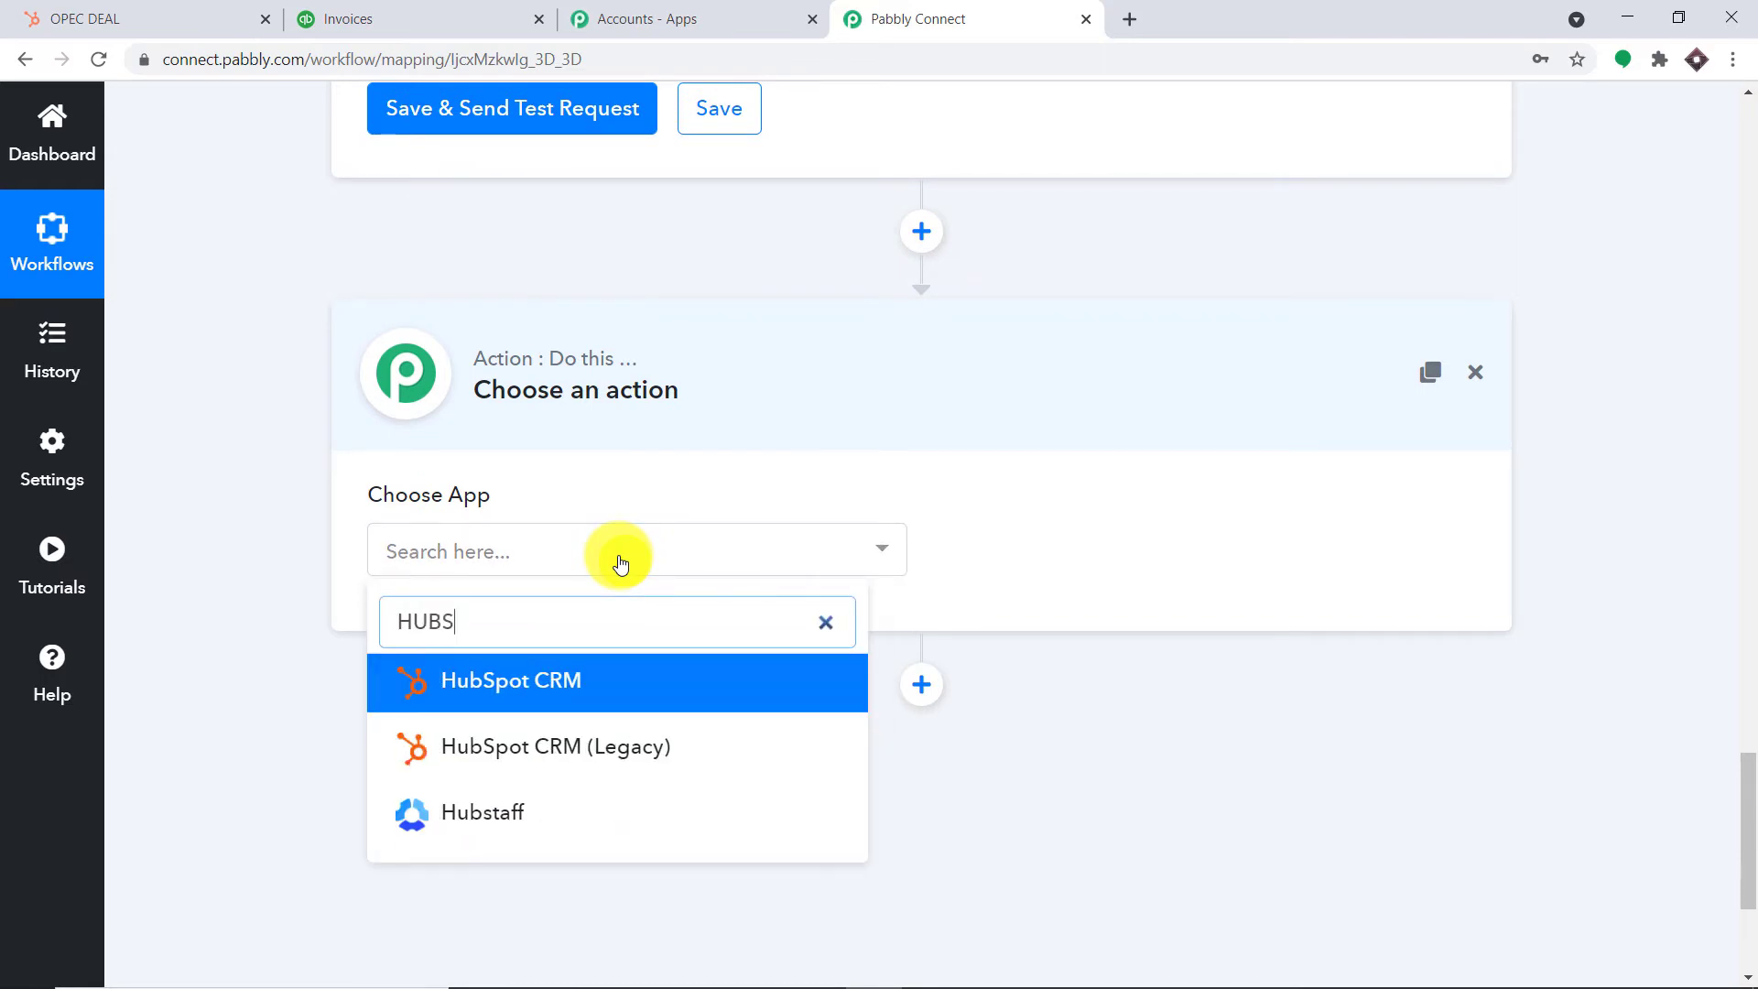
pyautogui.click(604, 686)
pyautogui.click(1150, 563)
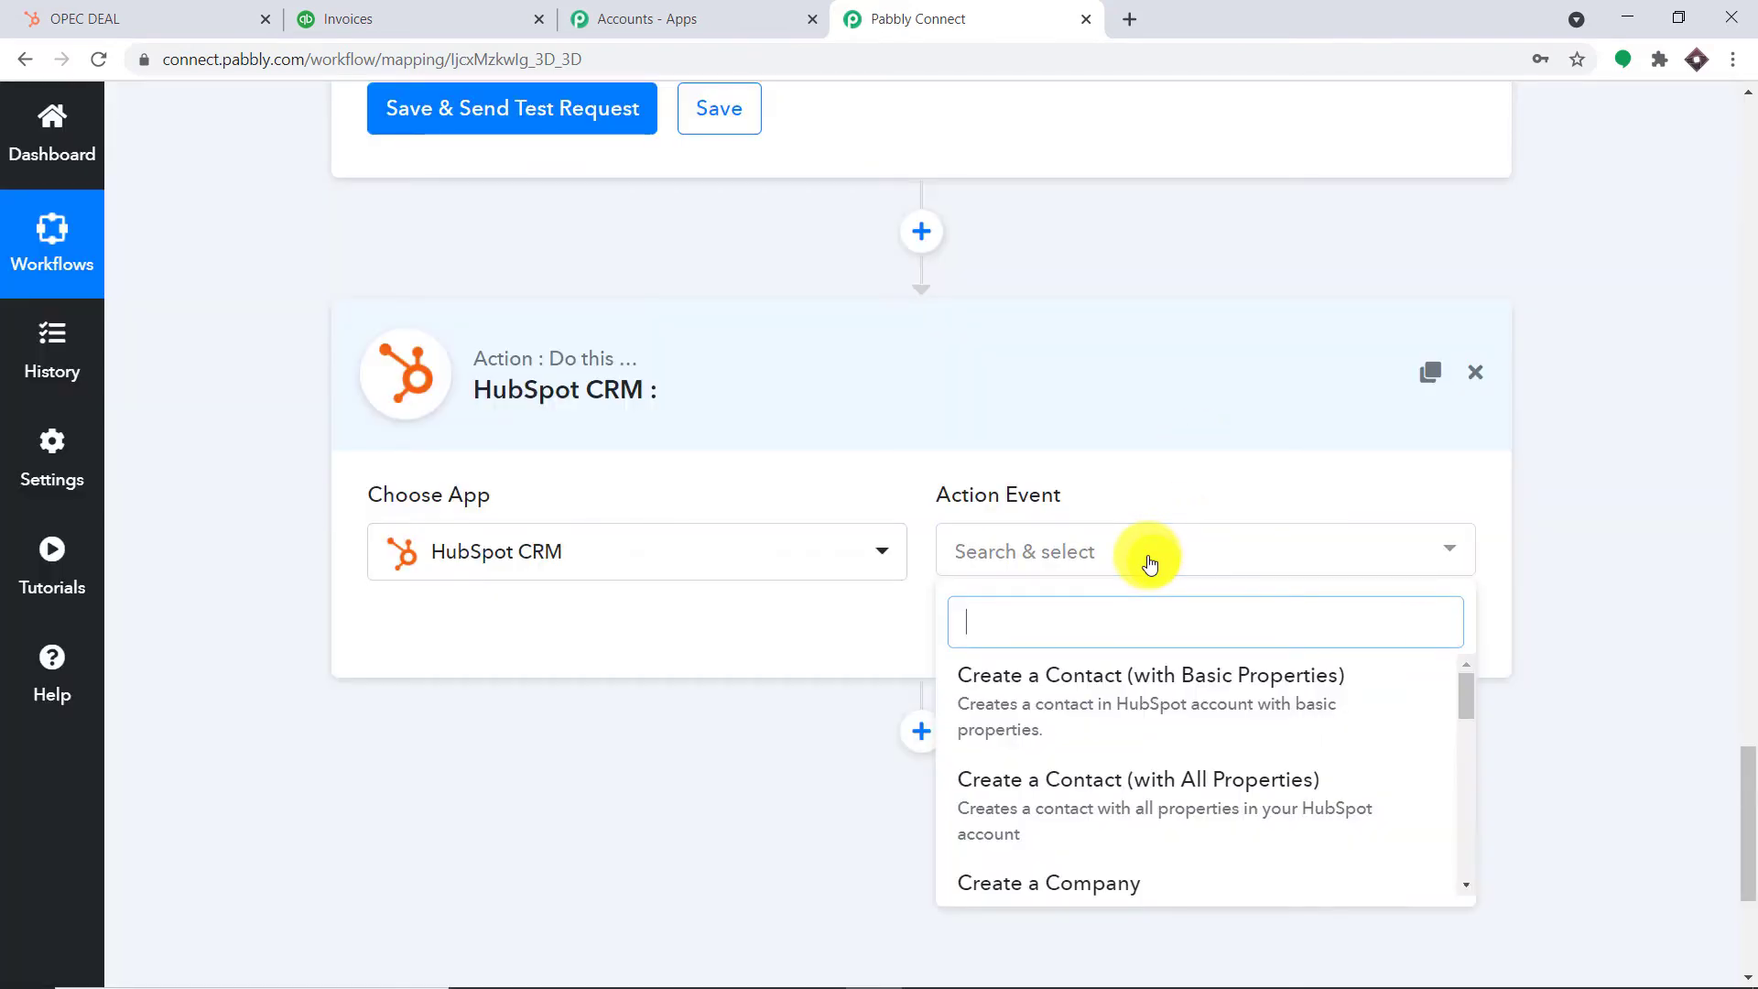
pyautogui.scroll(-5, 1112, 705)
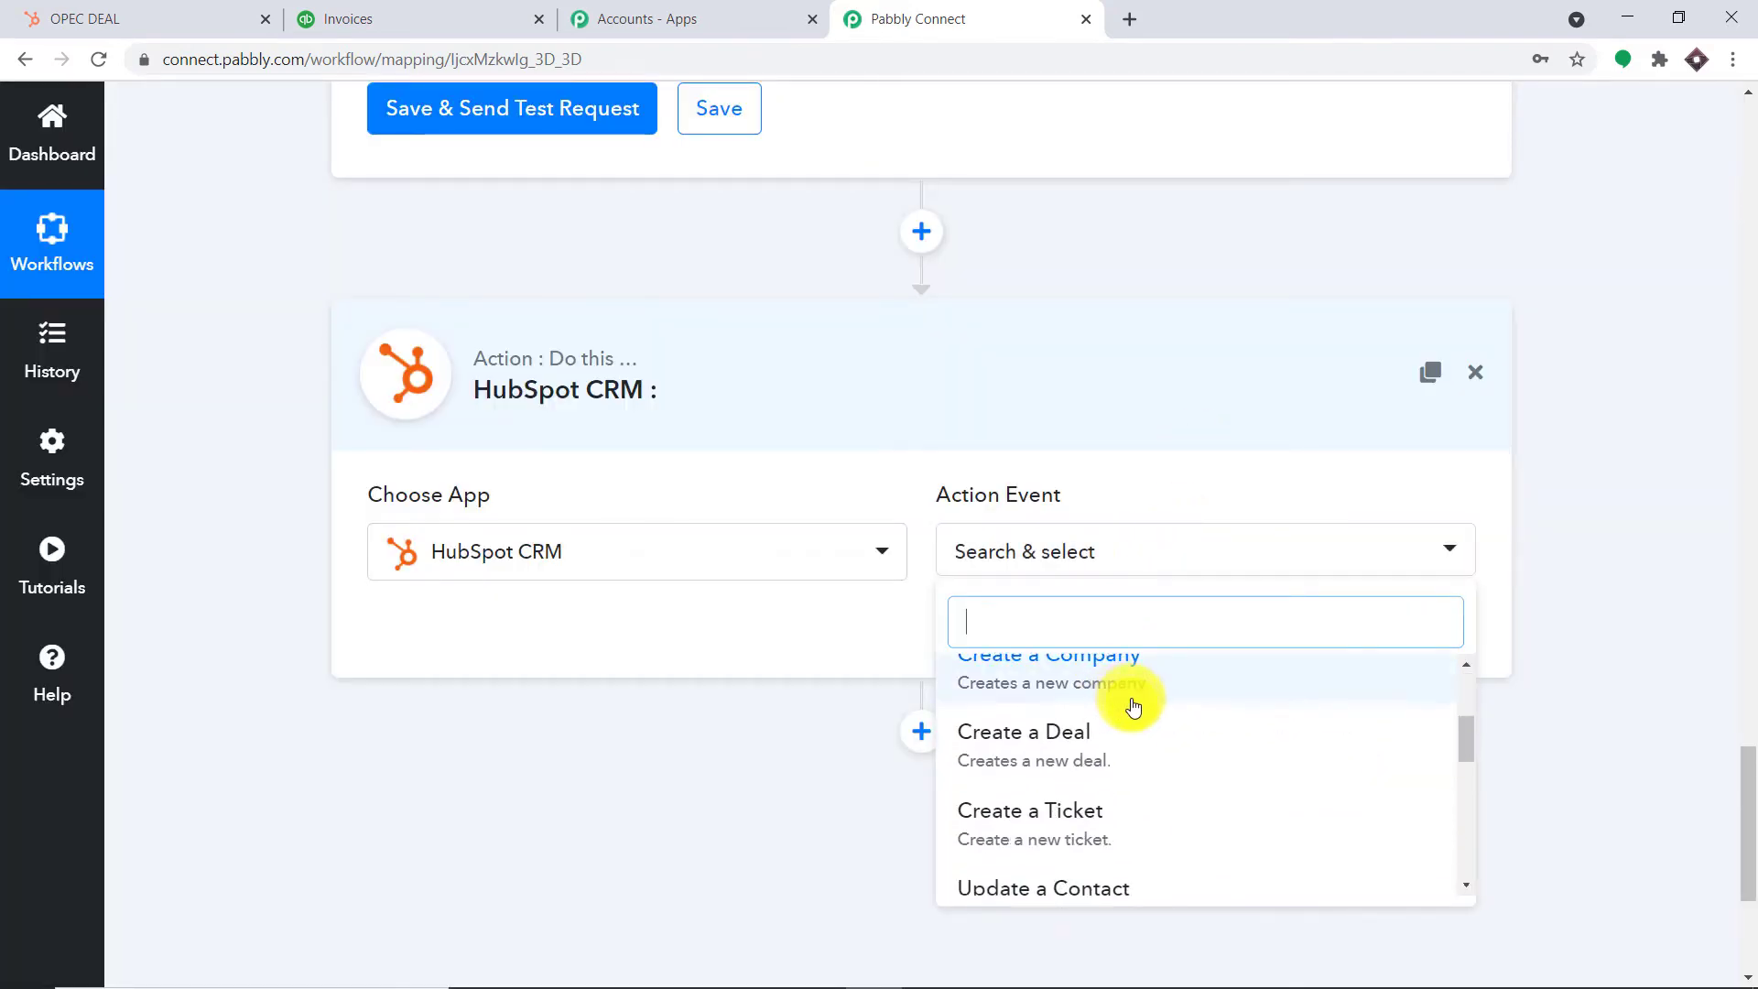
pyautogui.scroll(-4, 1181, 723)
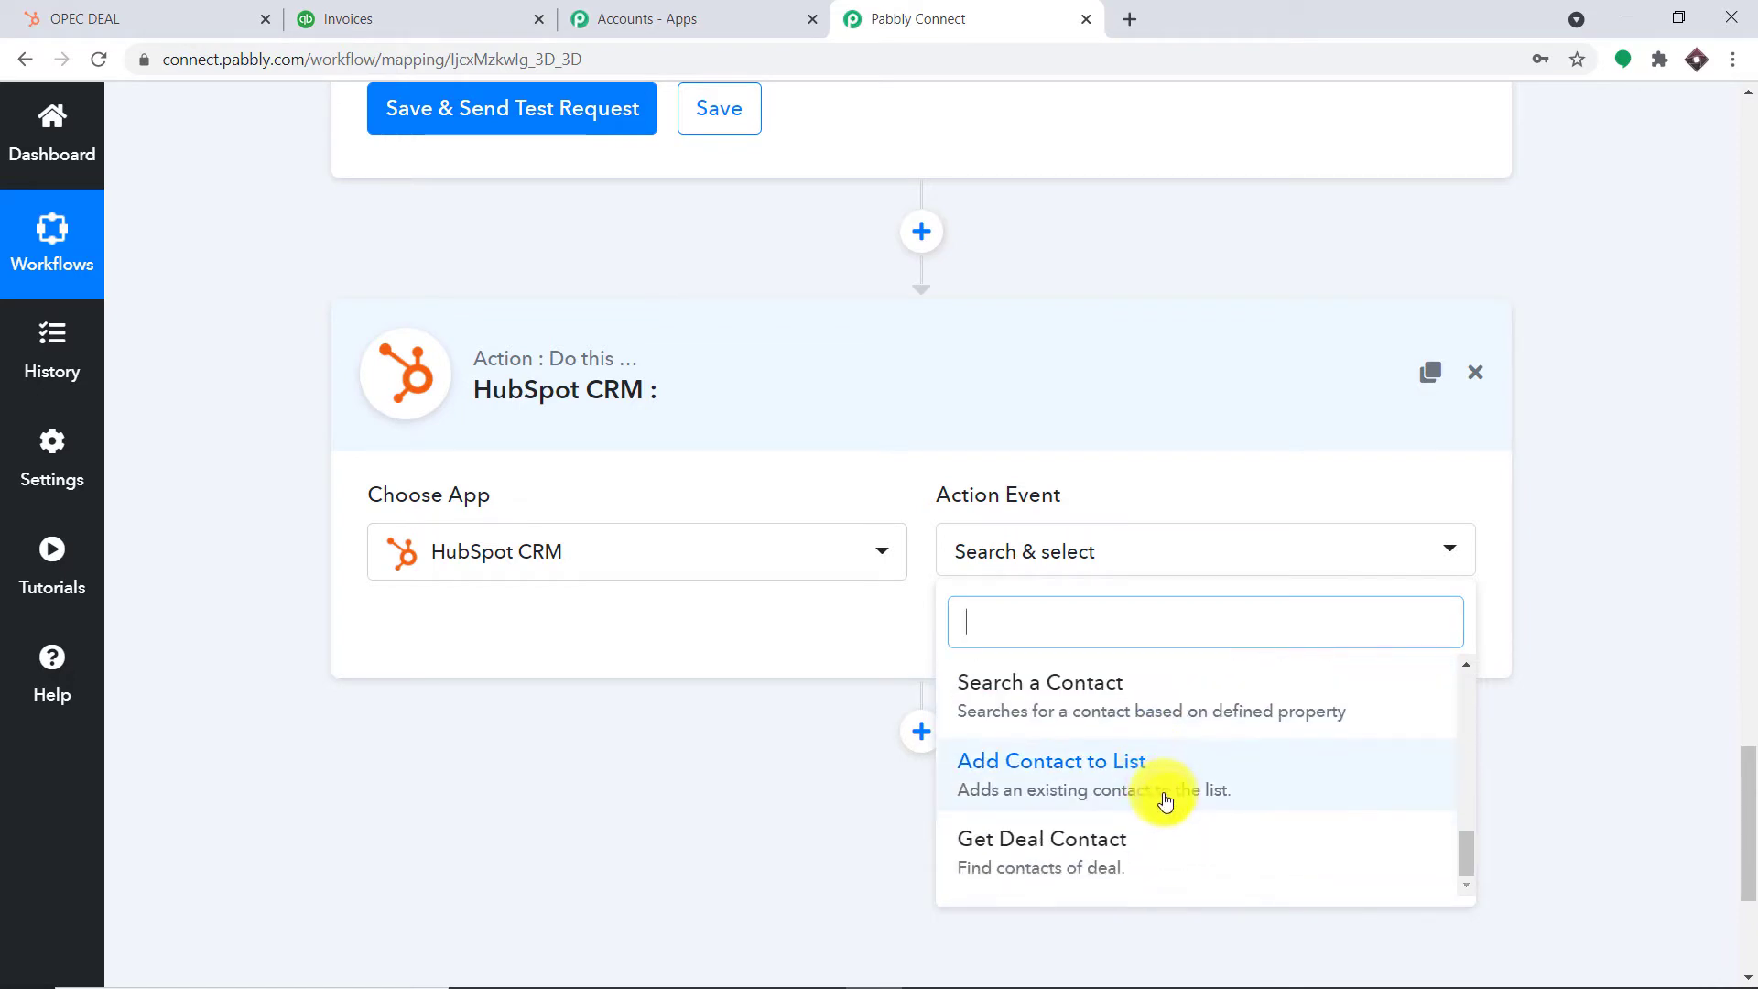
pyautogui.scroll(2, 1164, 787)
pyautogui.click(1144, 801)
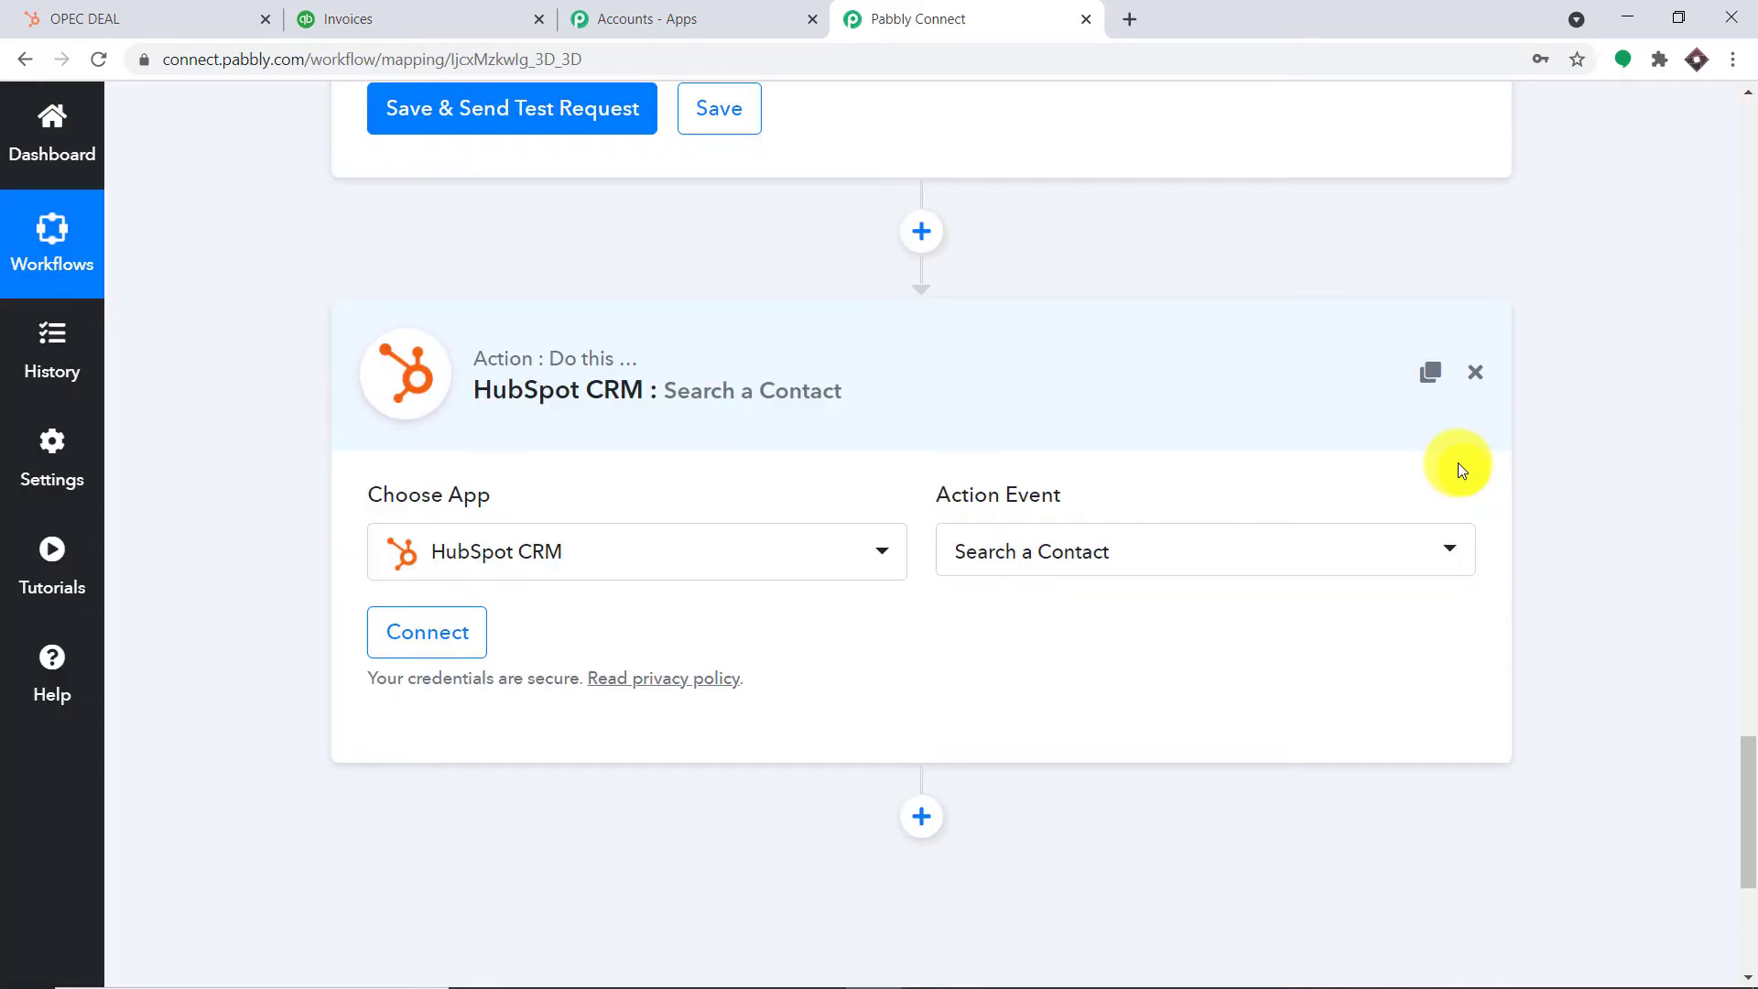
# Connect the step through the existing HubSpot CRM #5 connection and save it
pyautogui.click(461, 634)
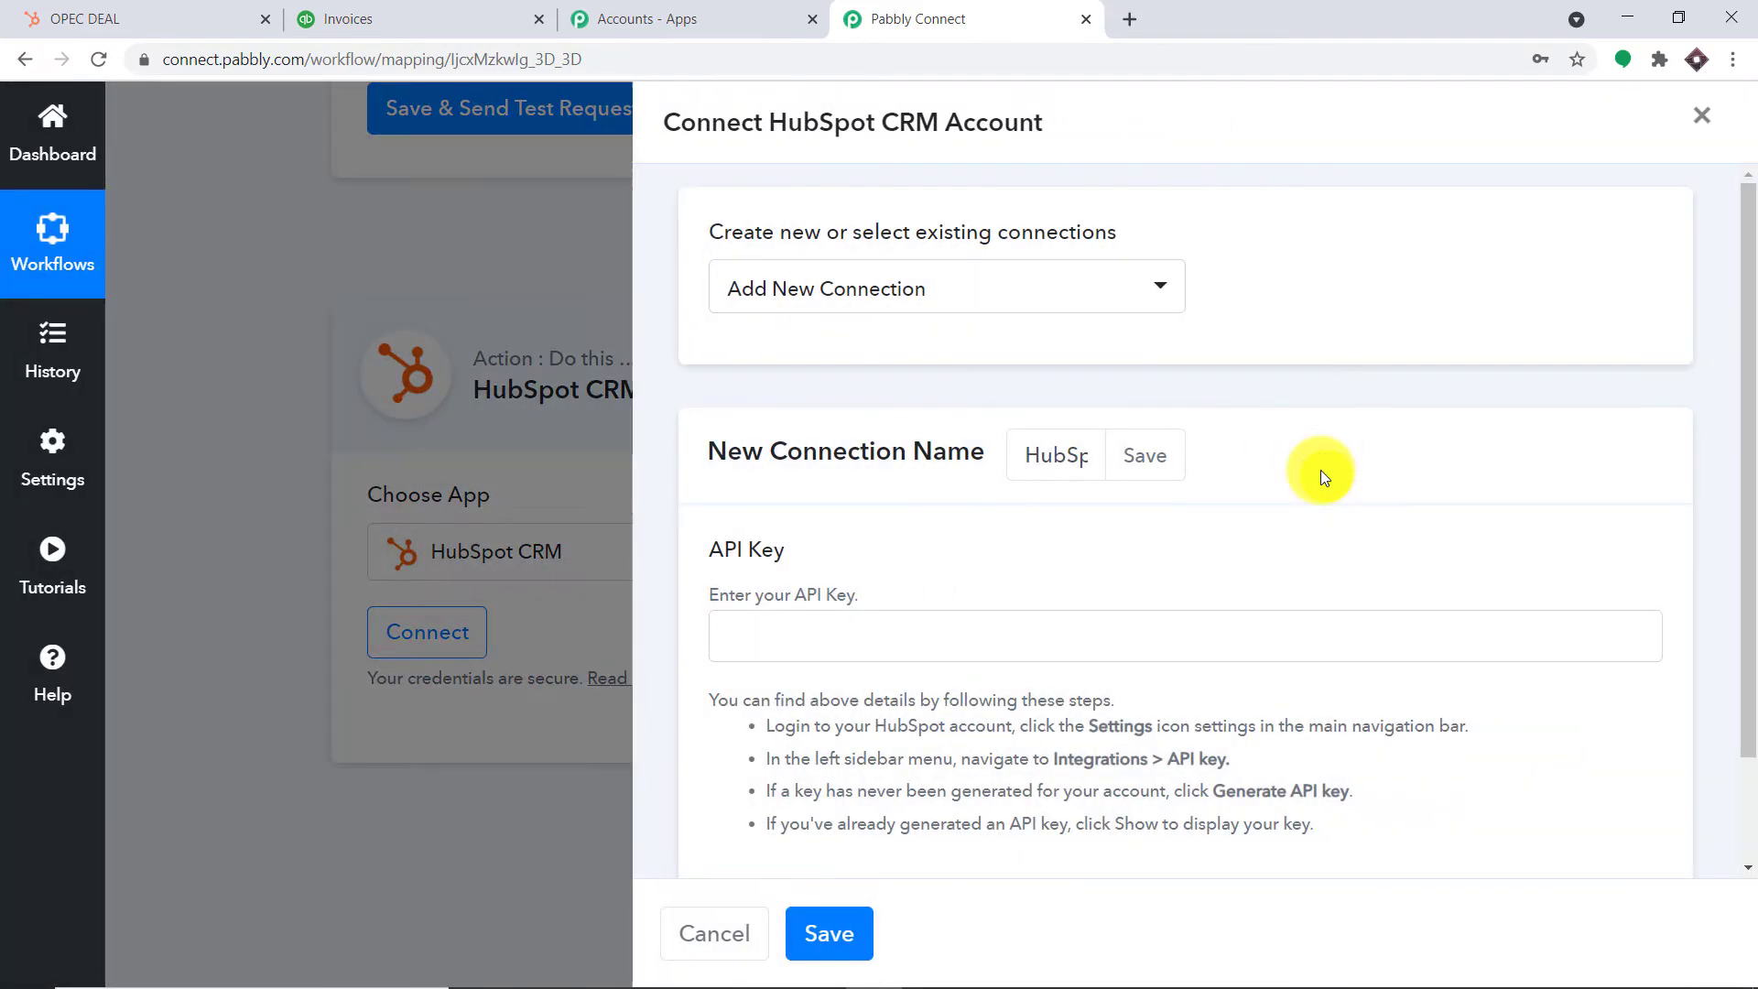
pyautogui.click(947, 309)
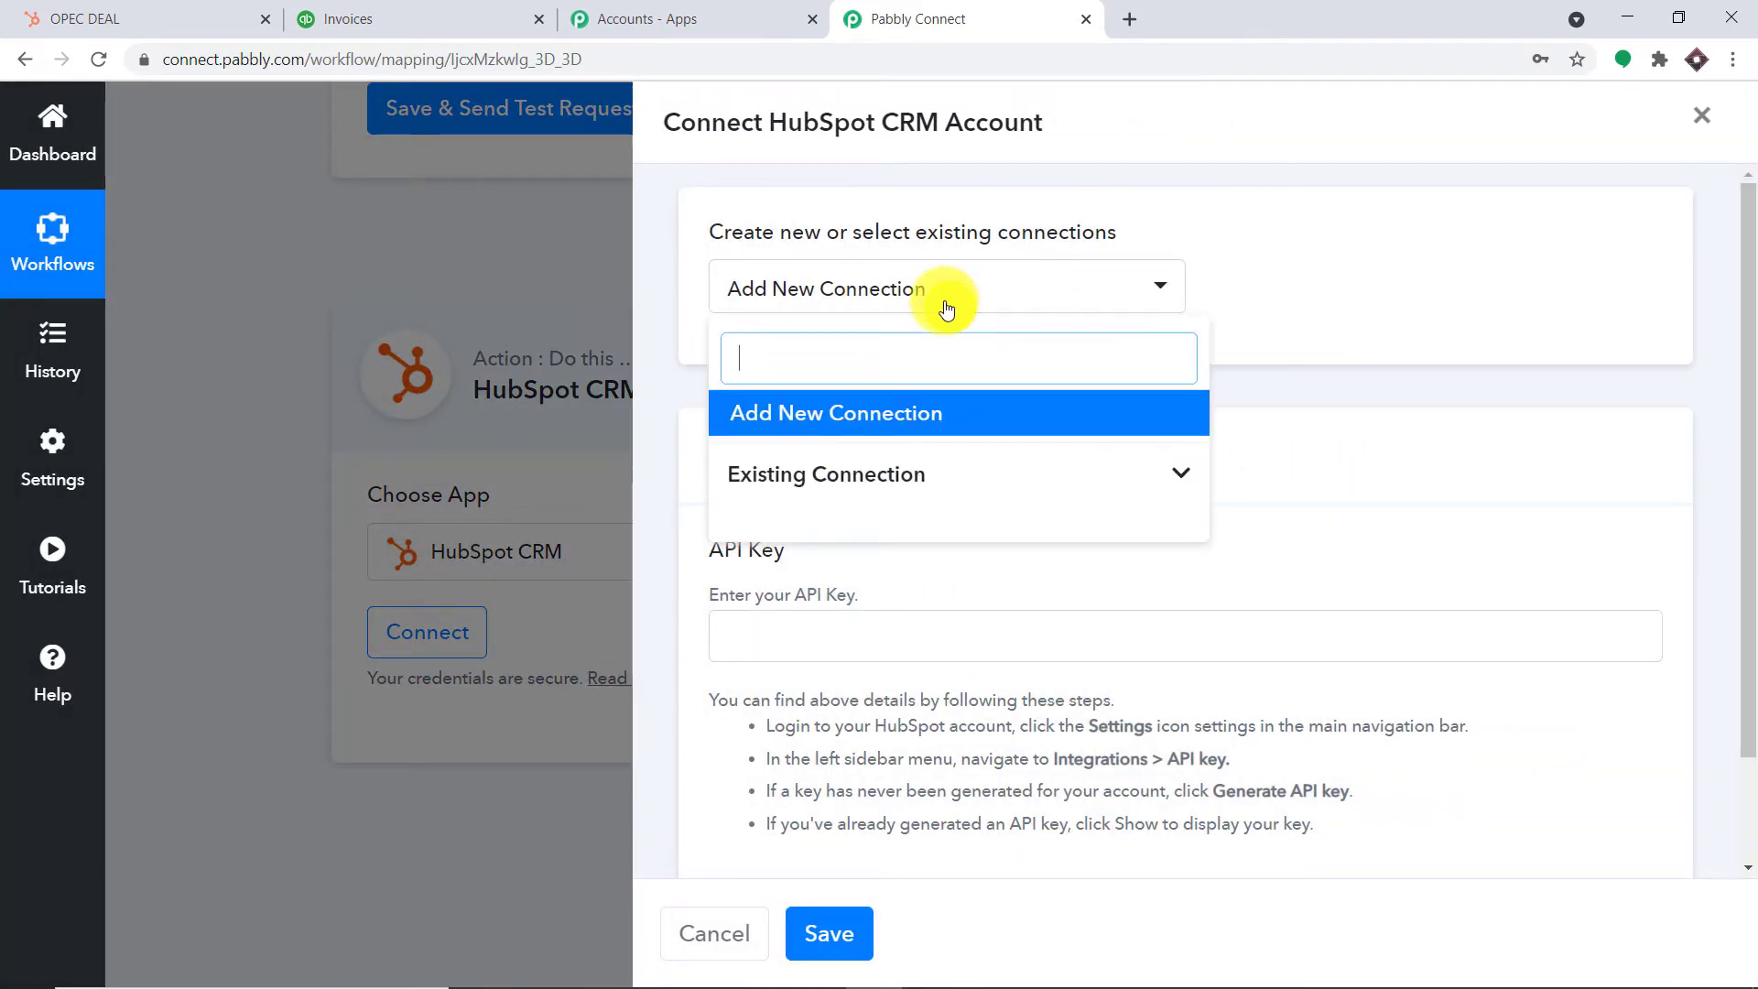
pyautogui.click(933, 471)
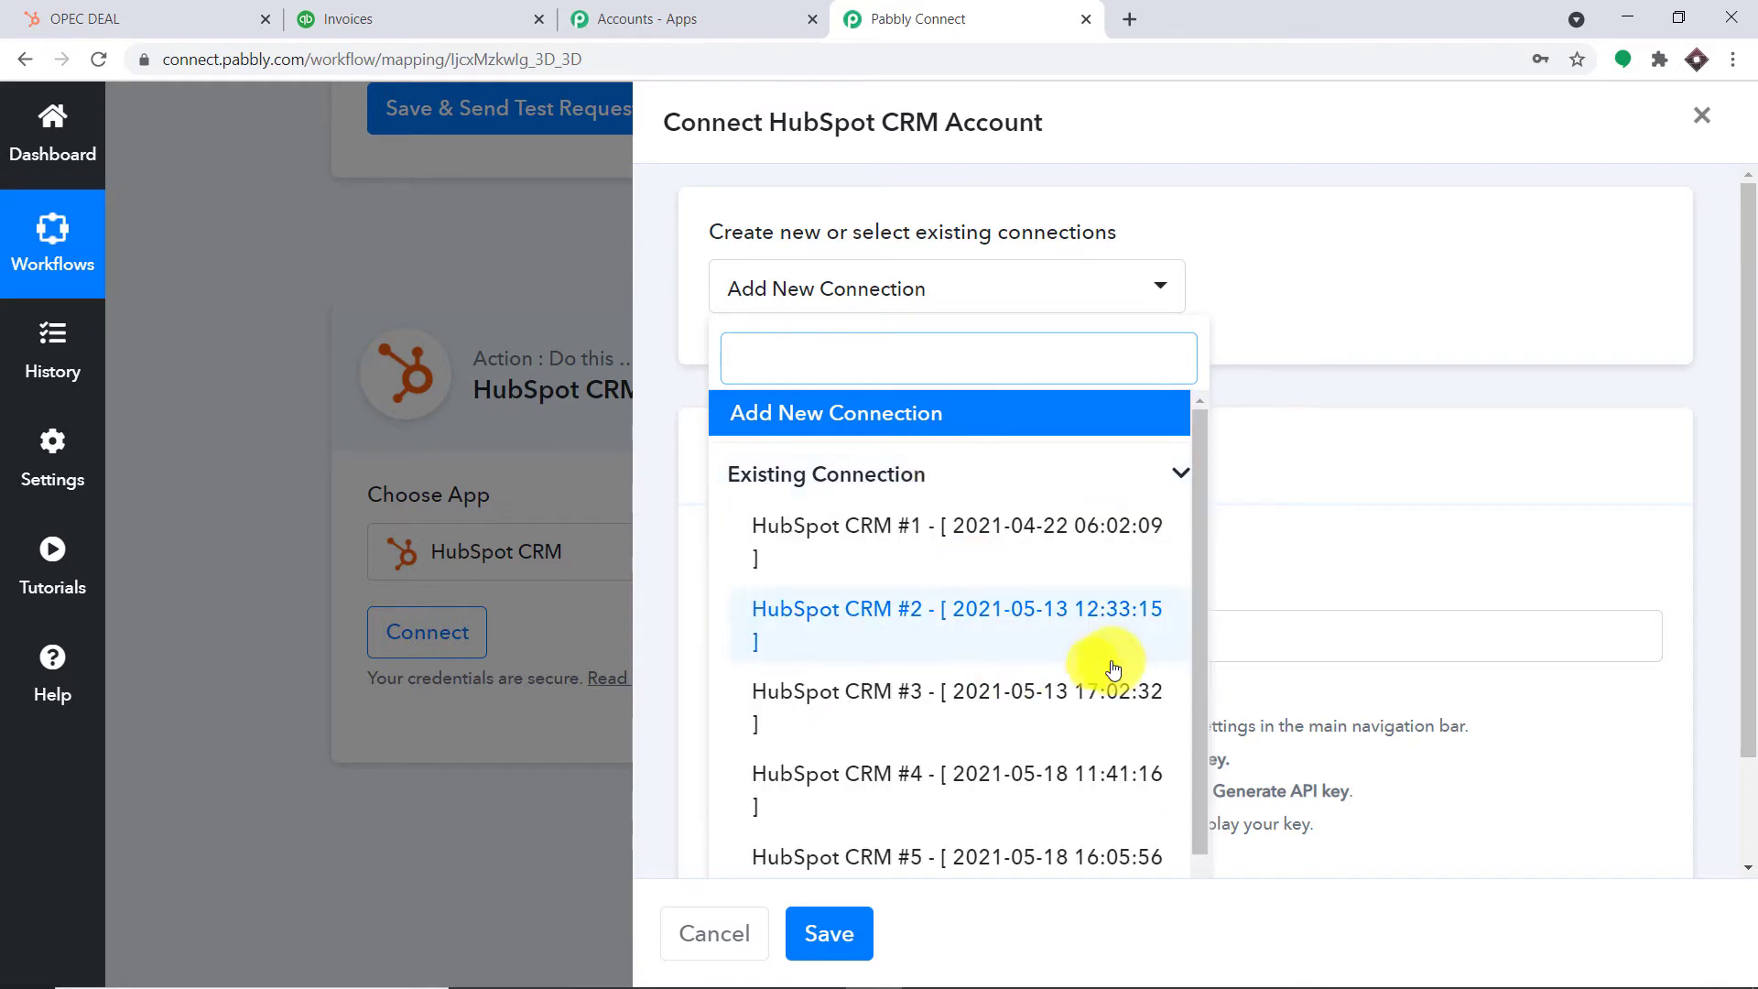
pyautogui.scroll(-1, 1082, 732)
pyautogui.click(851, 814)
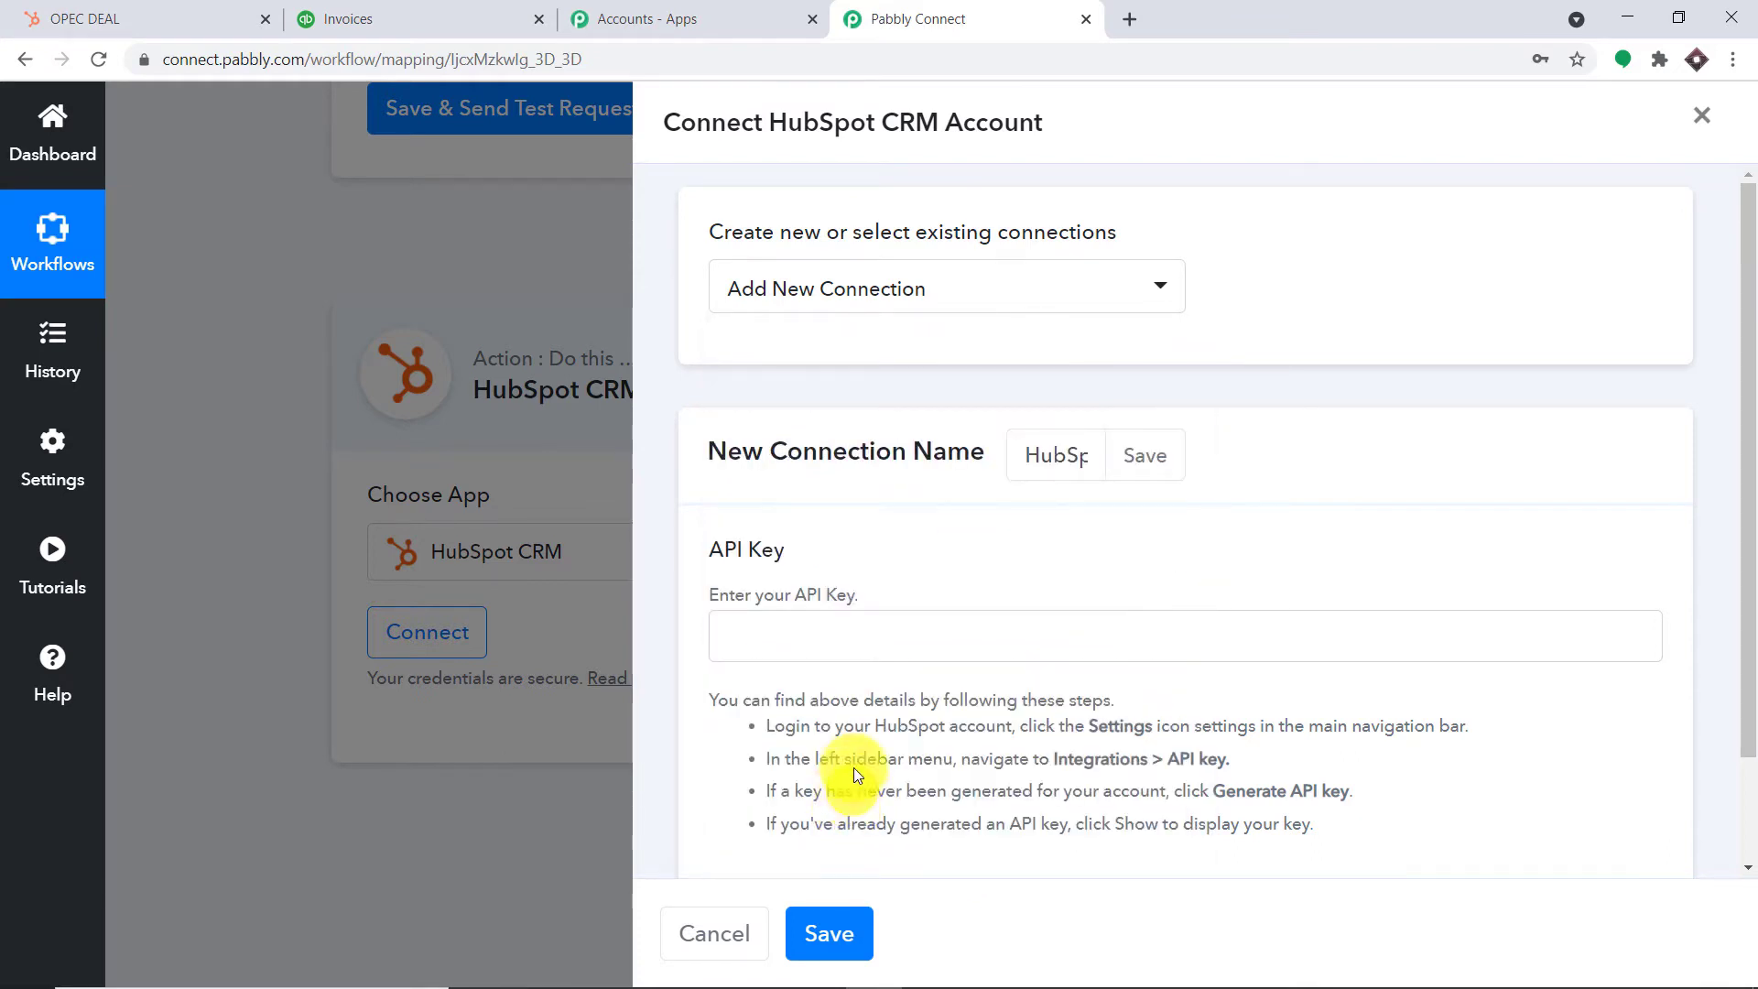
pyautogui.click(1013, 306)
pyautogui.click(1079, 718)
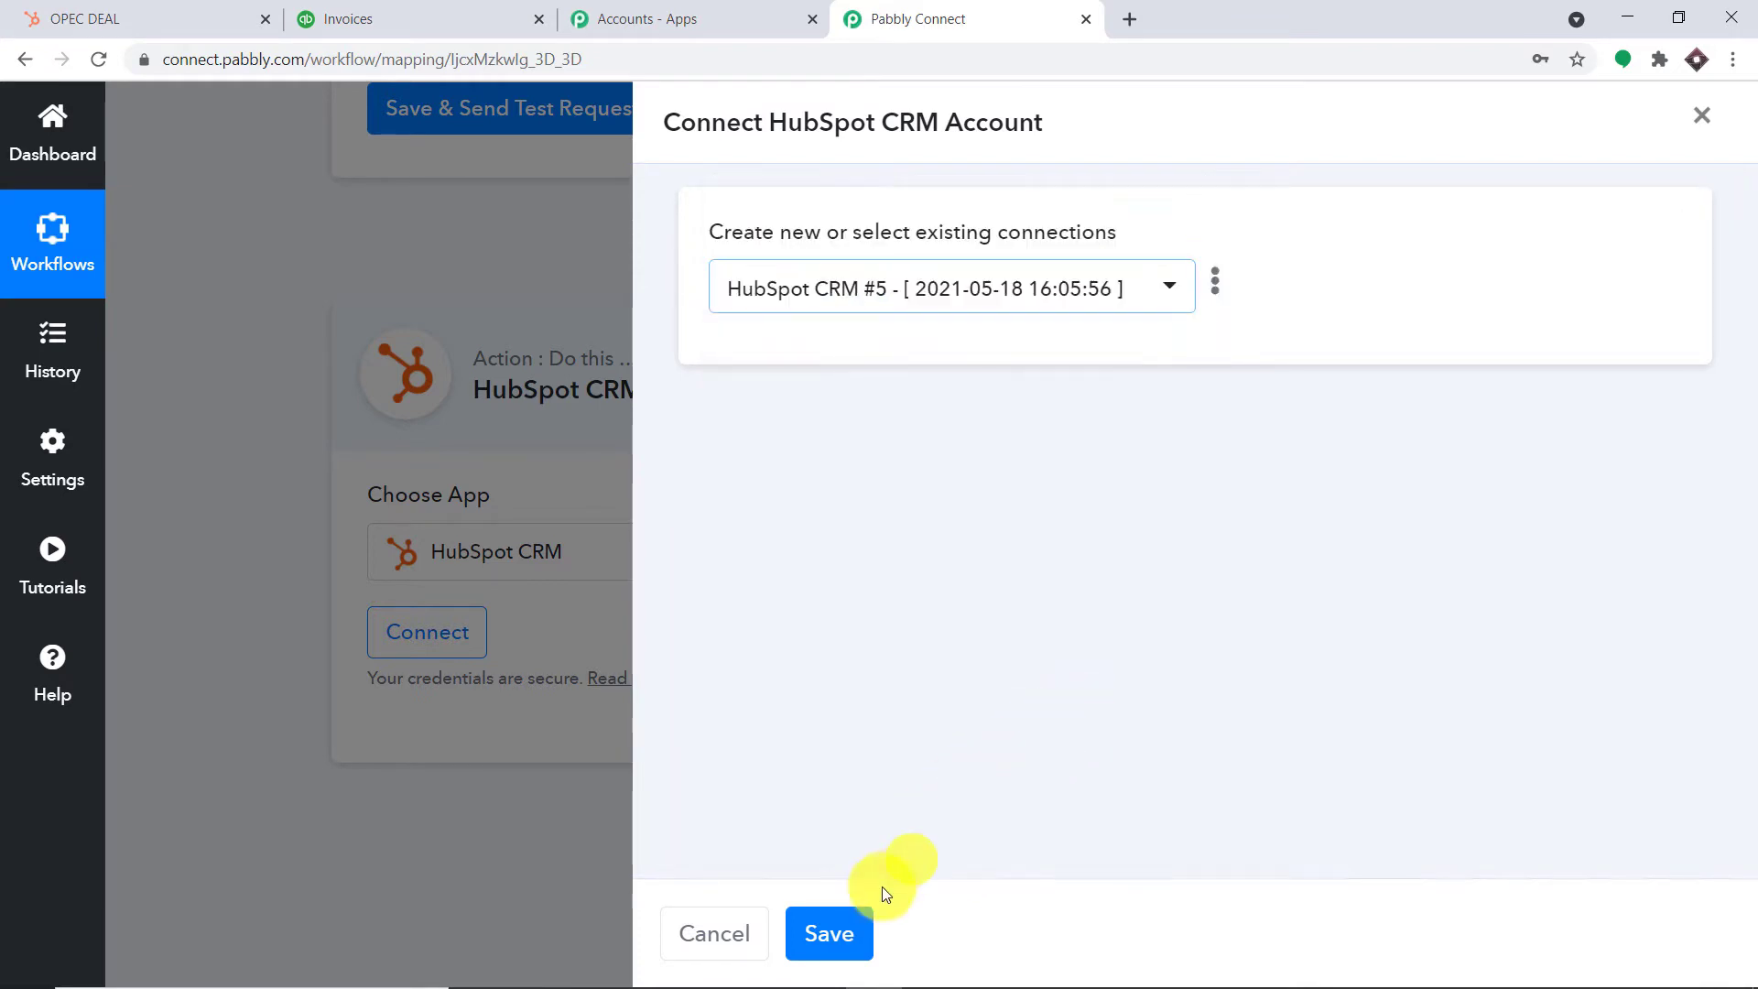
pyautogui.click(828, 933)
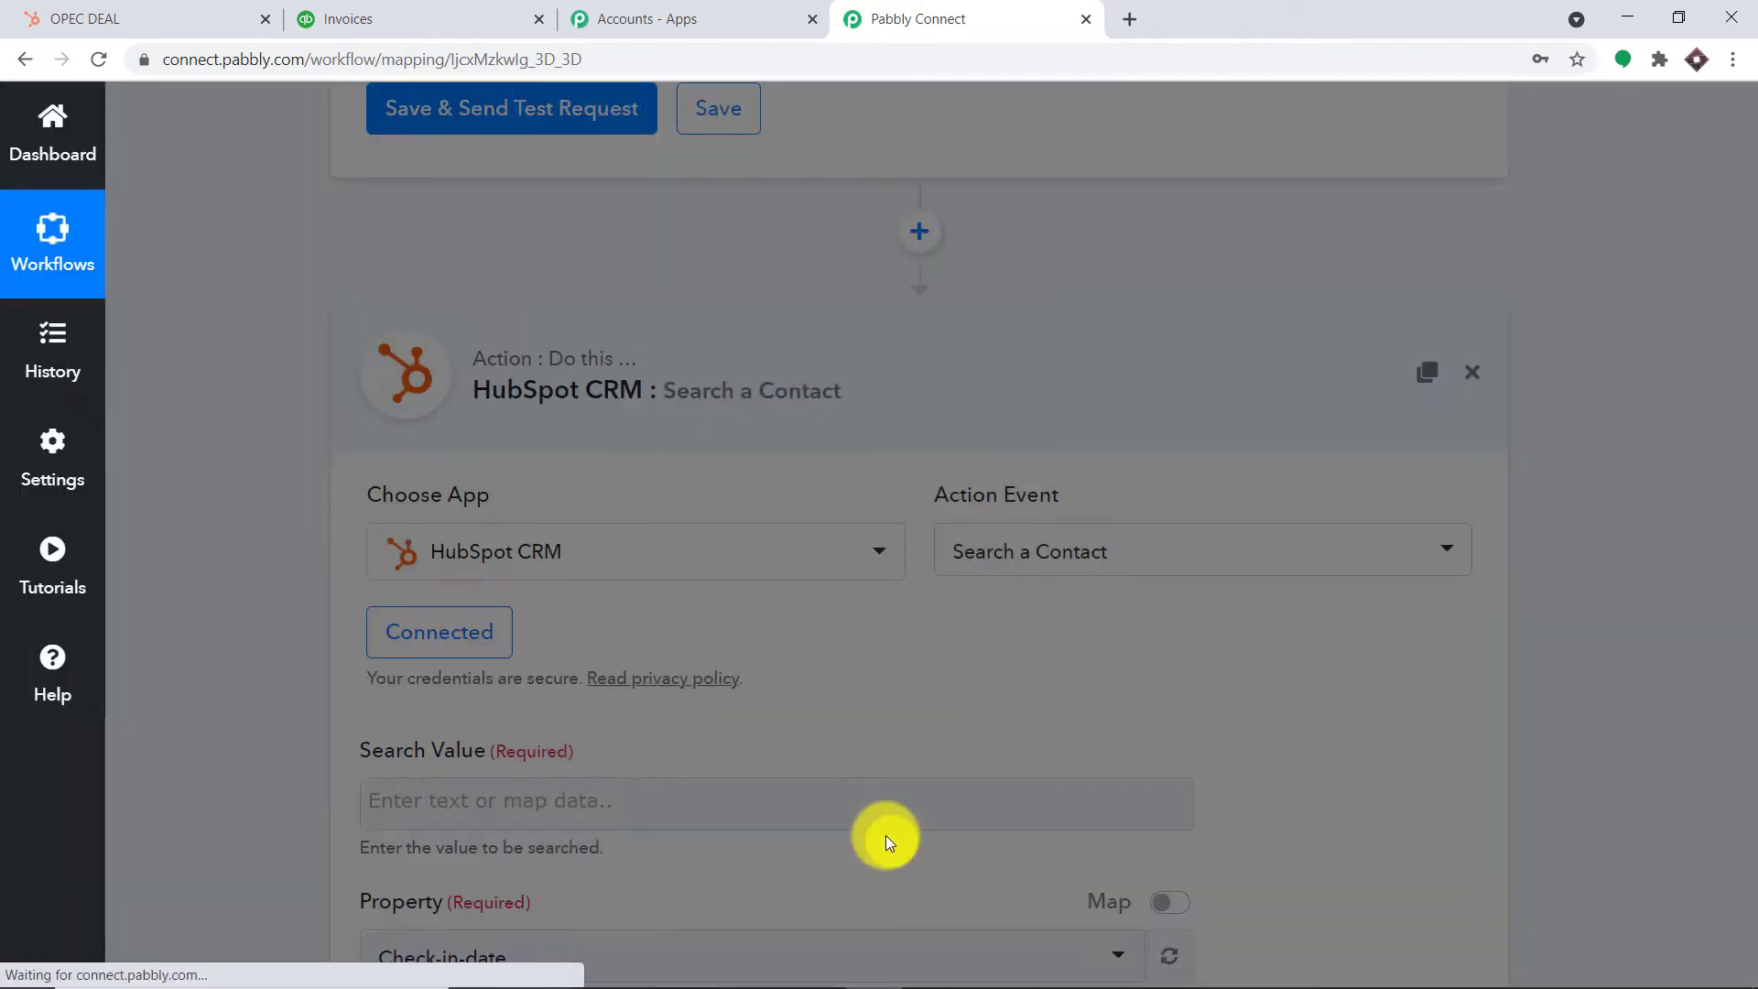
pyautogui.scroll(-4, 1026, 719)
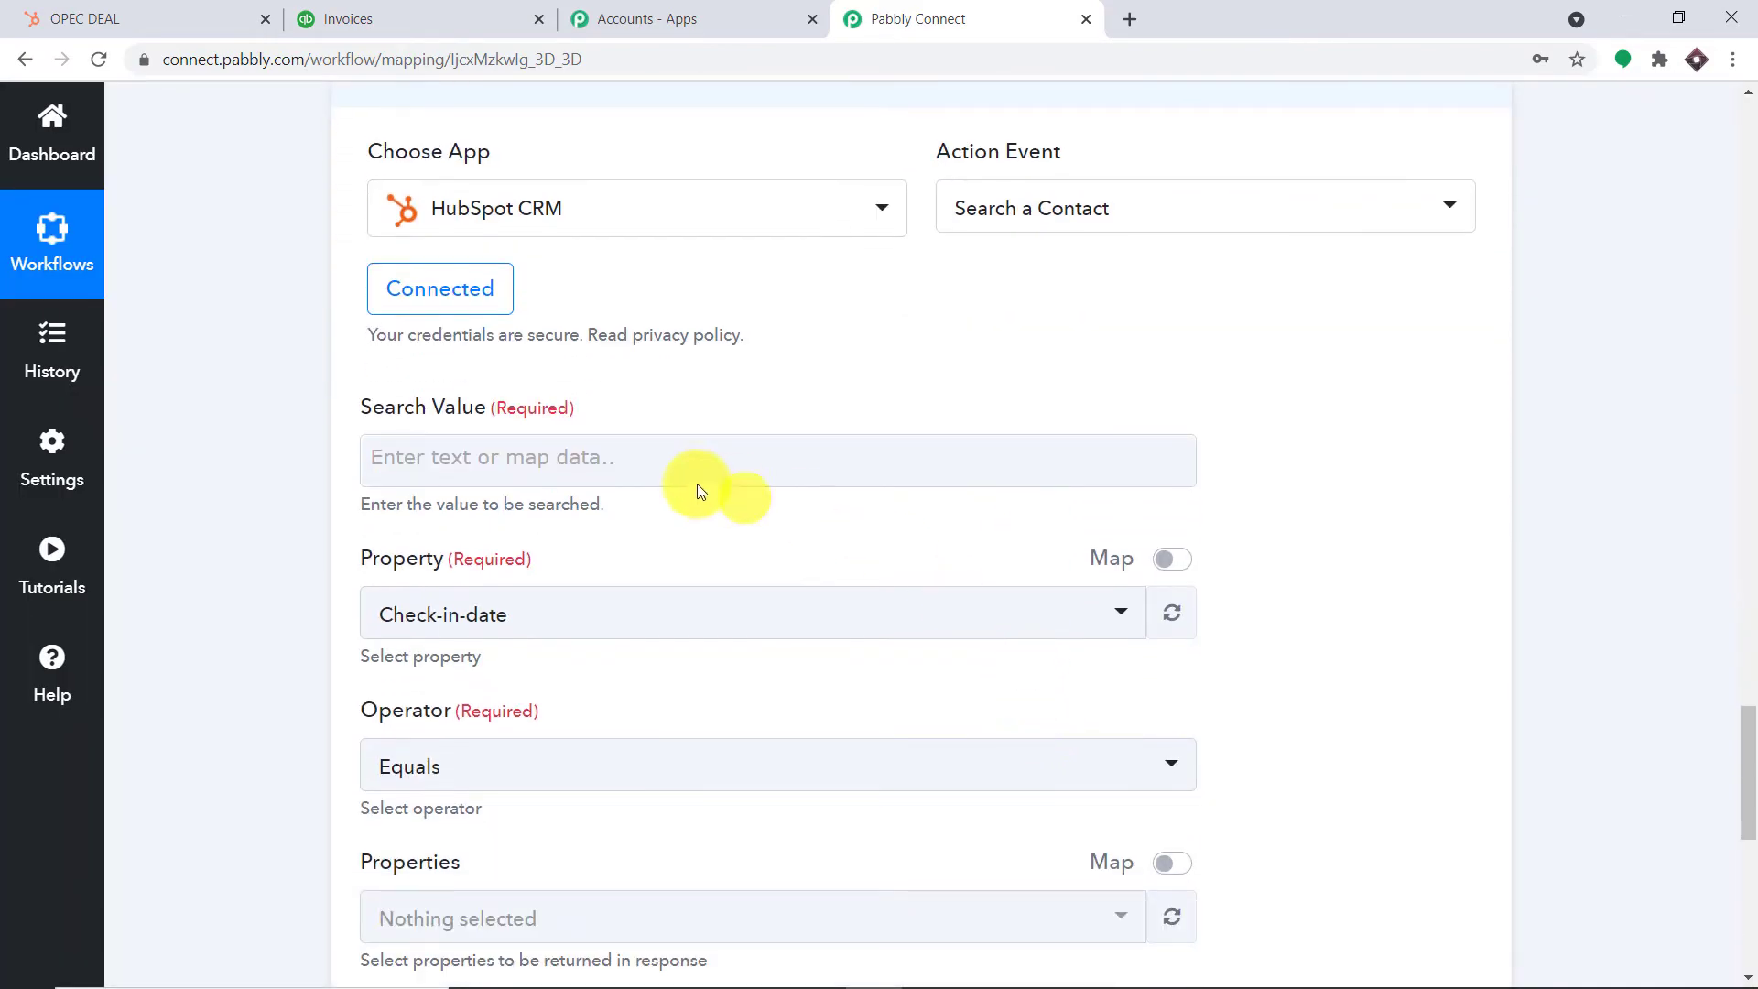
# Review the Iterator's test output to locate the Id value 1451
pyautogui.click(527, 463)
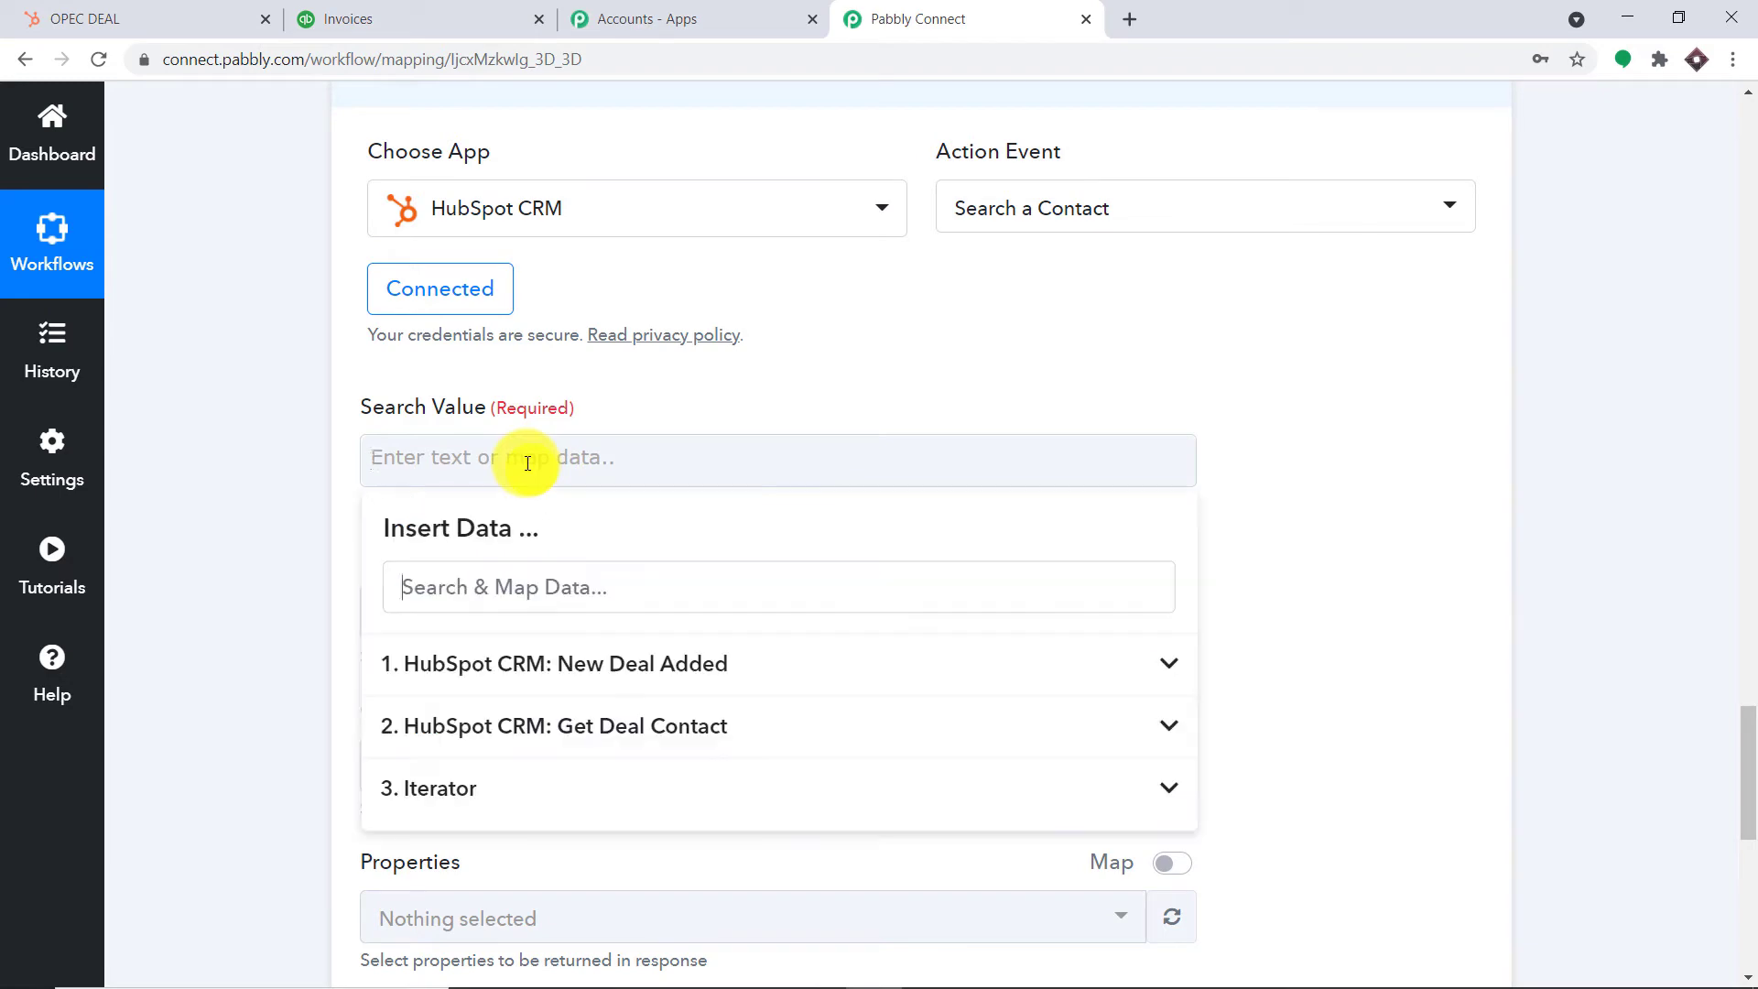
pyautogui.scroll(-1, 688, 535)
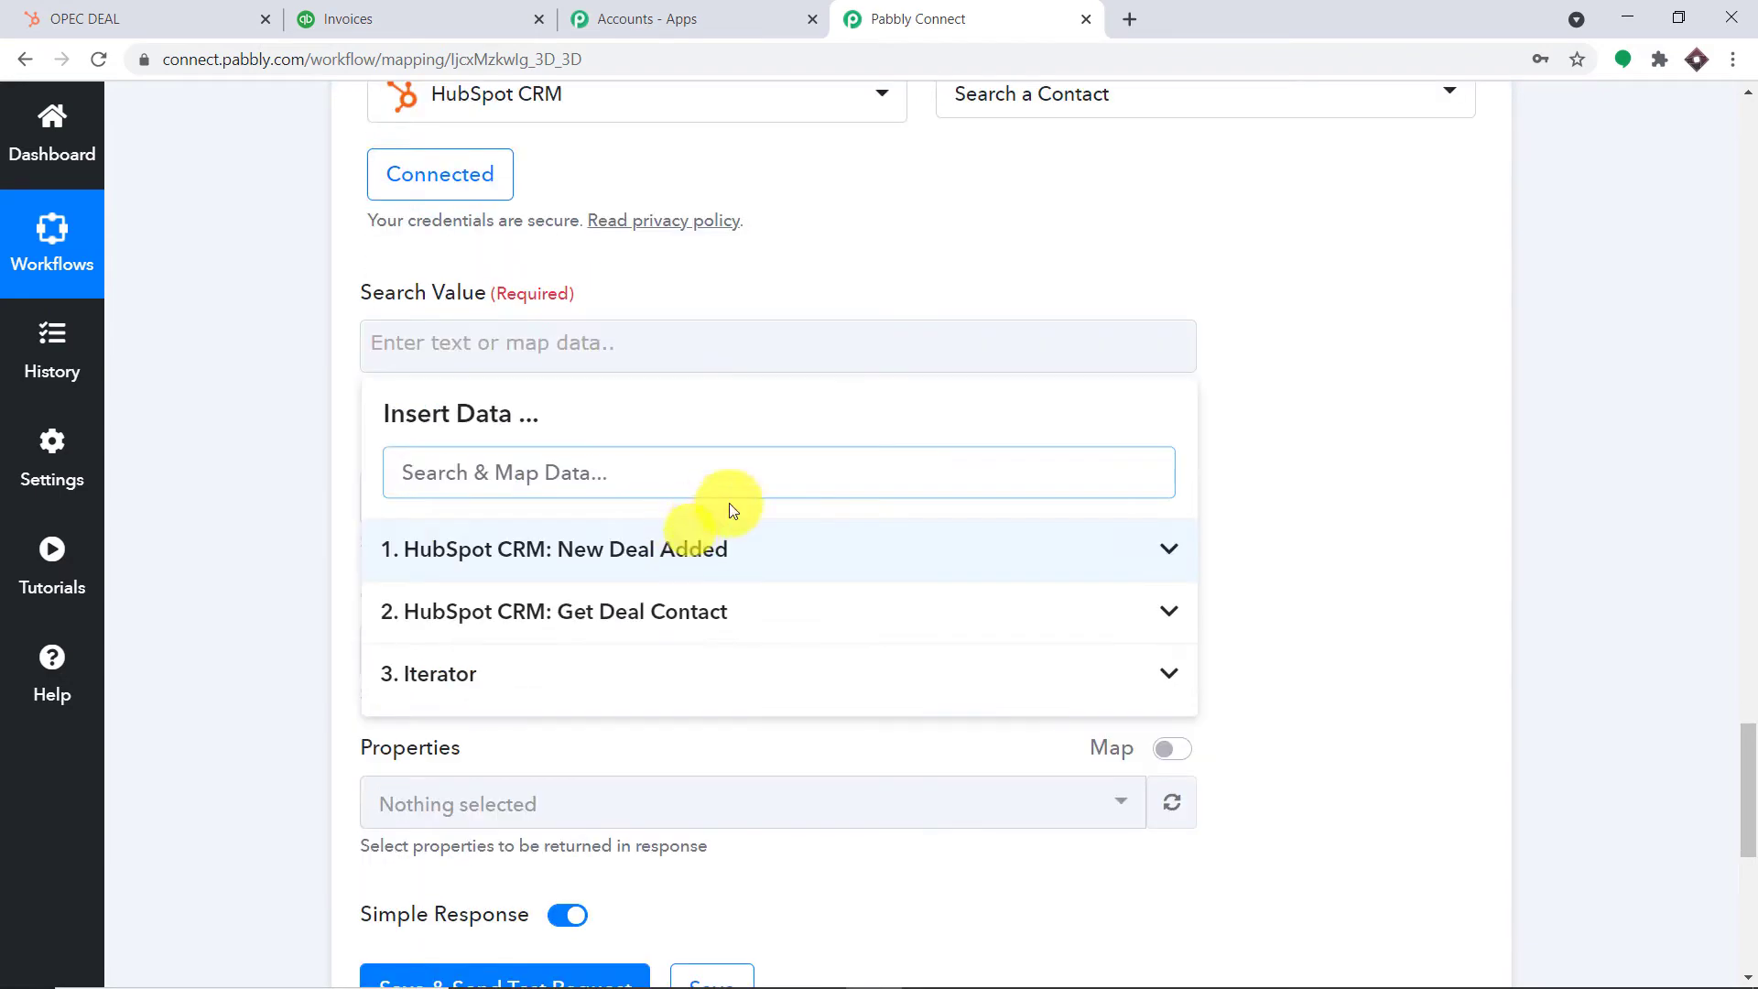
pyautogui.scroll(3, 1679, 373)
pyautogui.scroll(-2, 1639, 362)
pyautogui.scroll(2, 1578, 344)
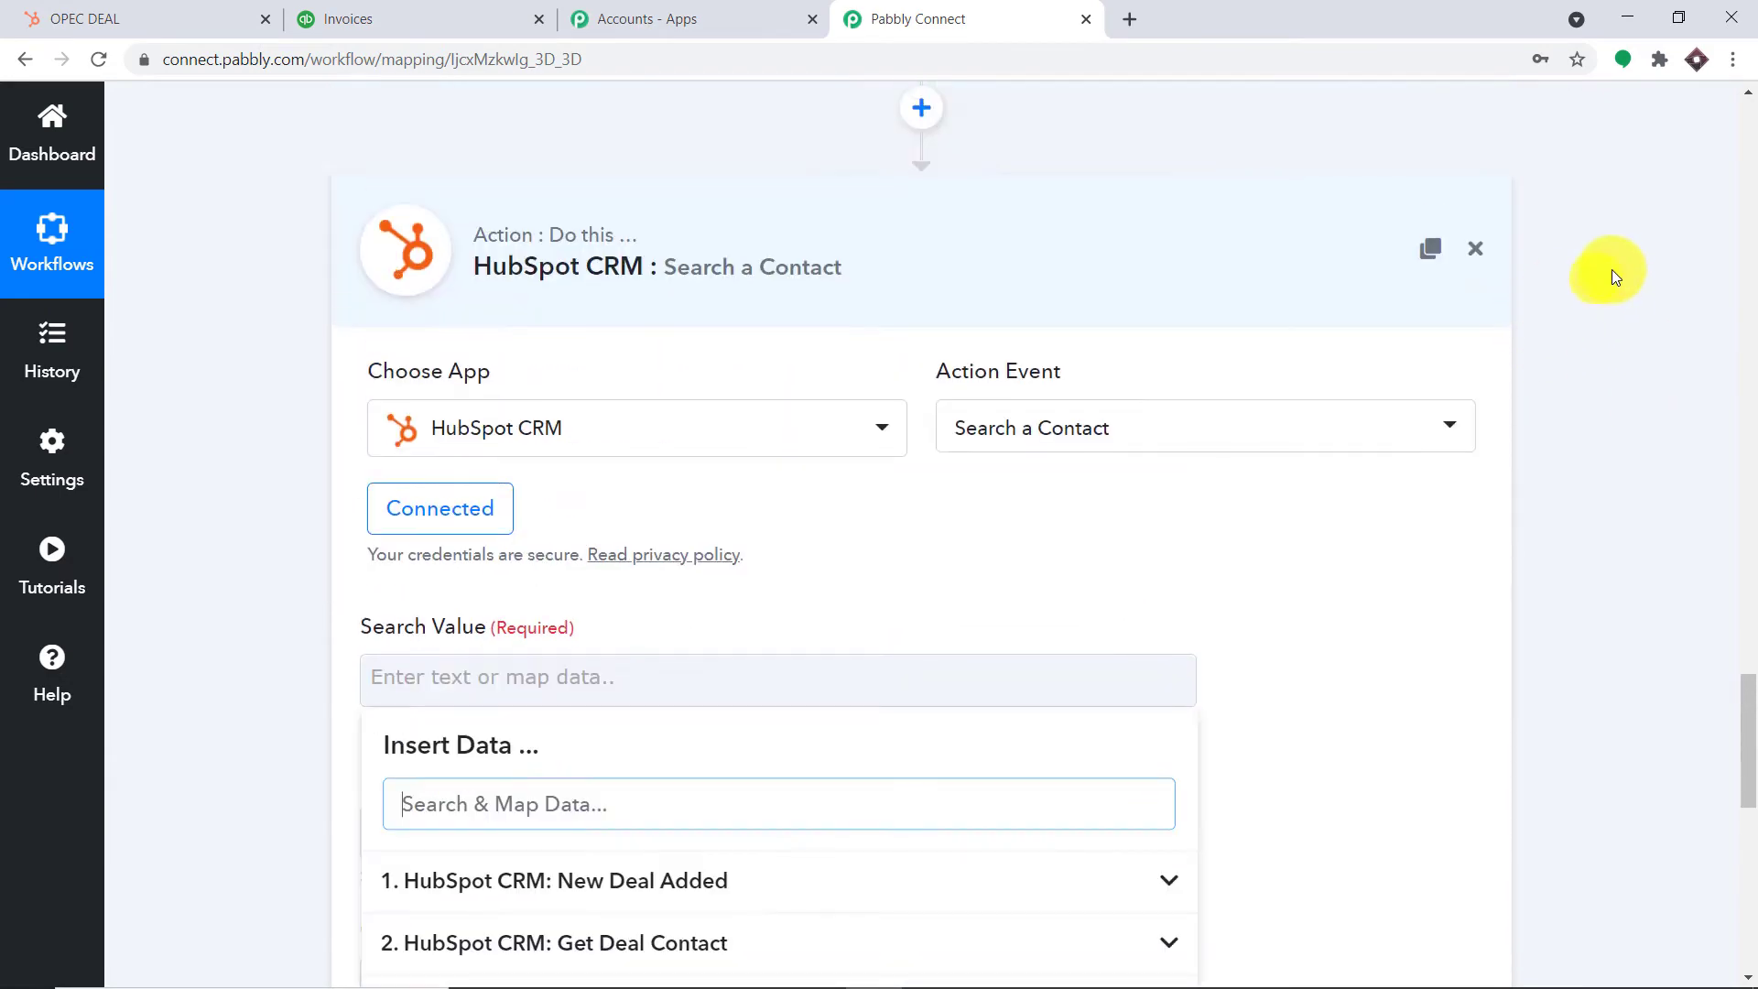
pyautogui.click(1687, 404)
pyautogui.scroll(5, 1691, 399)
pyautogui.moveTo(1102, 375); pyautogui.dragTo(903, 369)
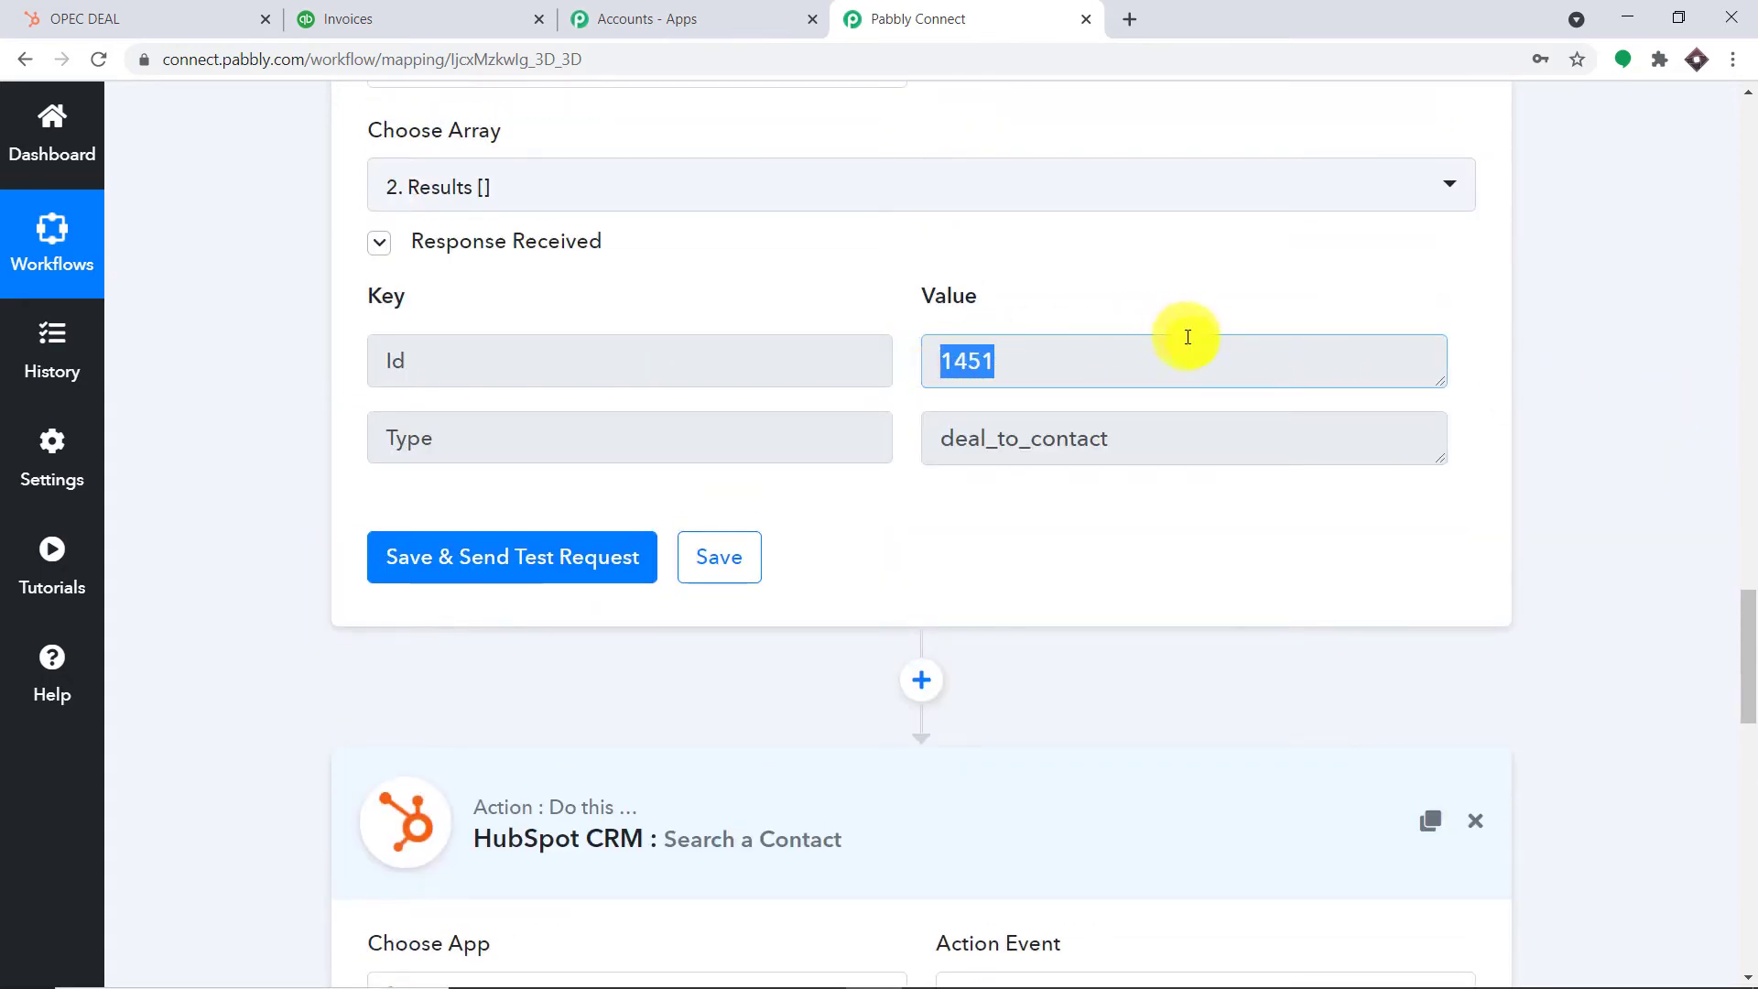
pyautogui.scroll(-7, 1405, 448)
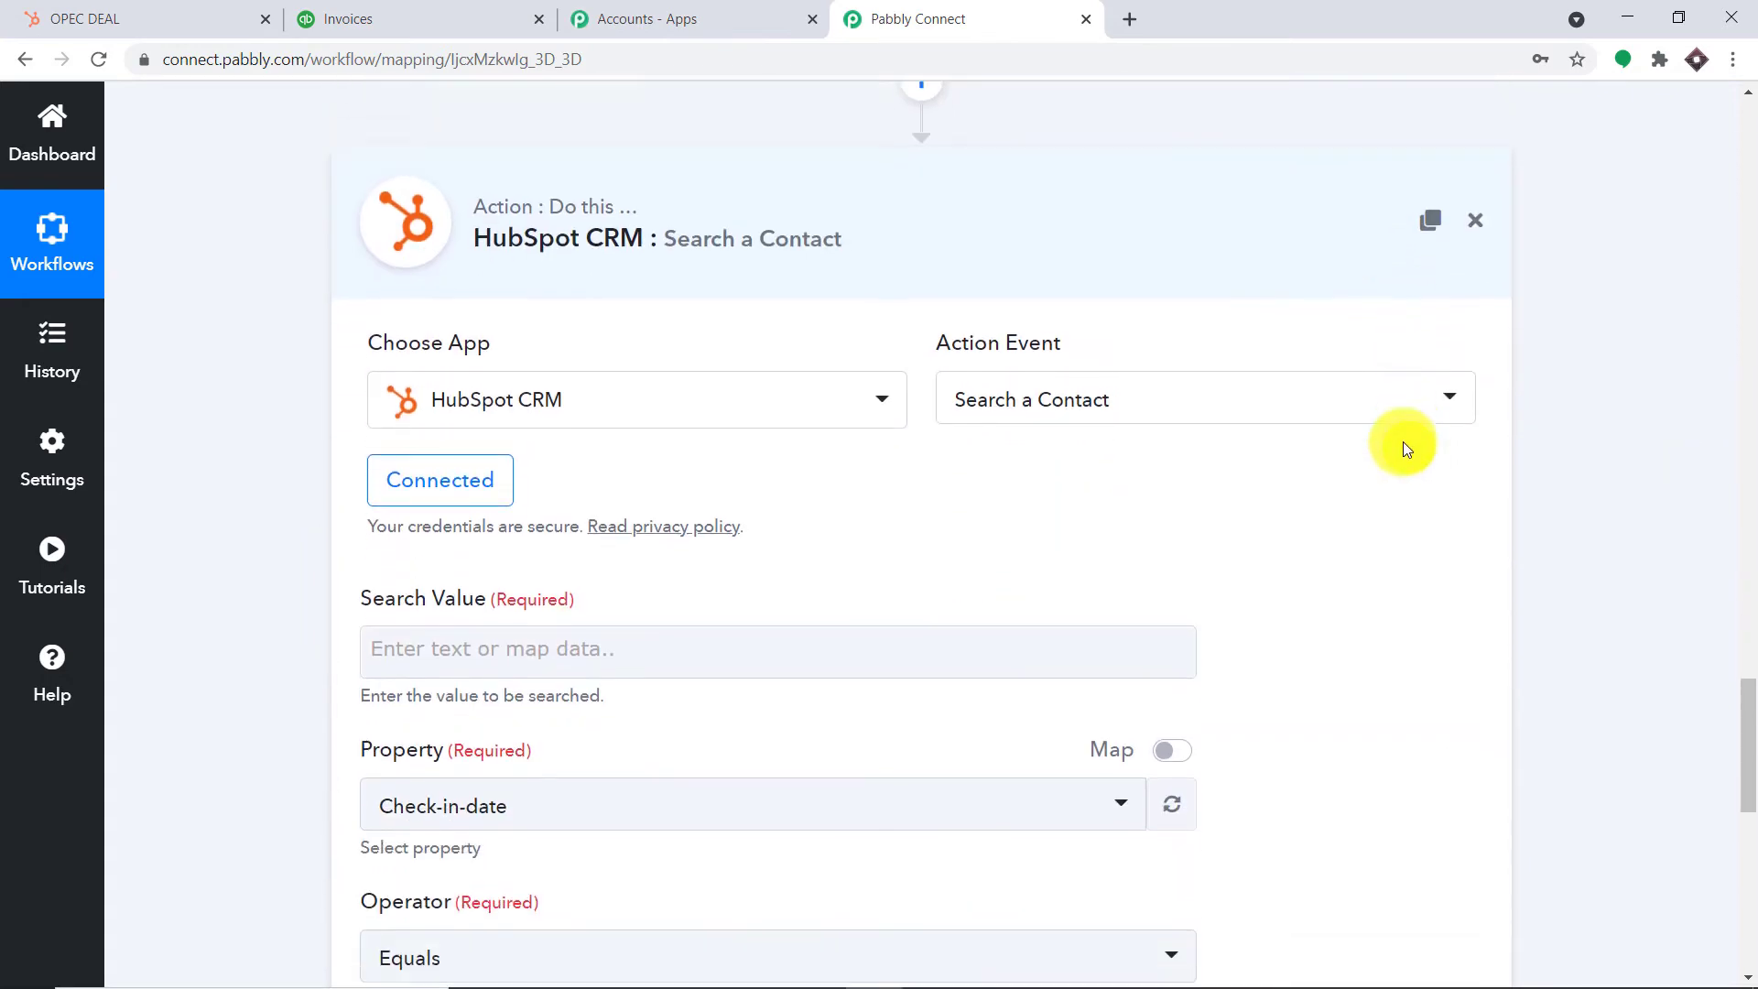
# Map the Iterator's Id (1451) into the Search Value field
pyautogui.click(506, 452)
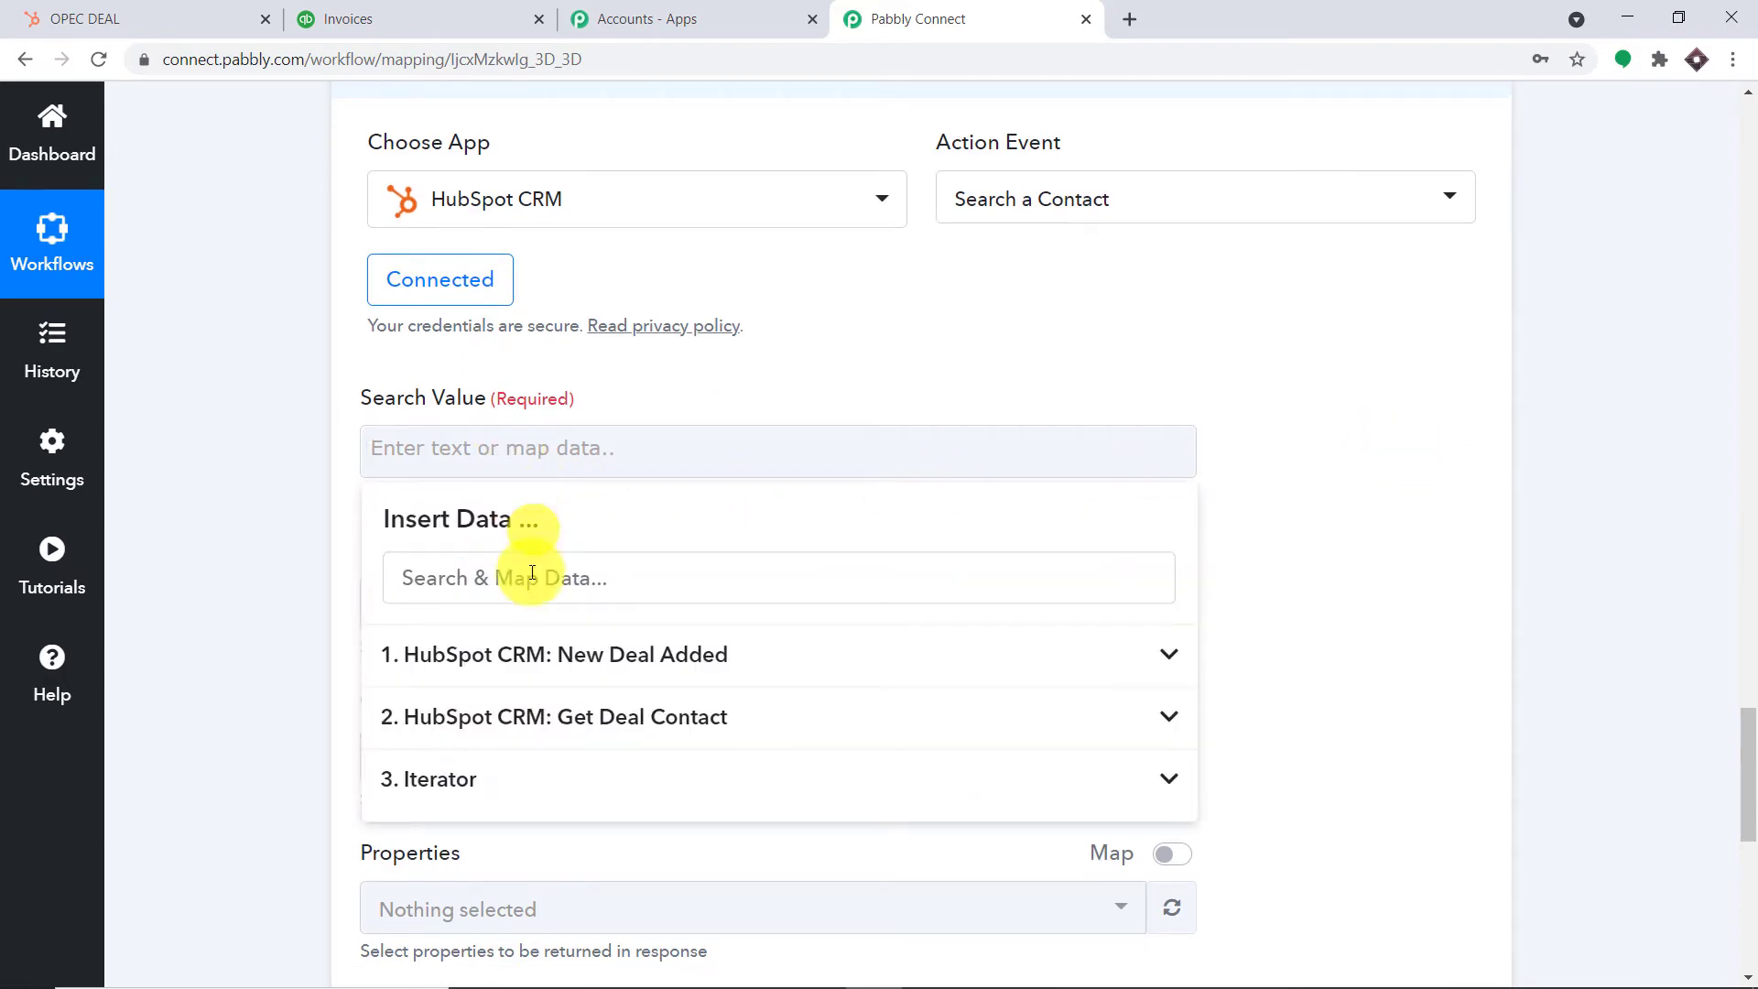
pyautogui.click(501, 789)
pyautogui.click(514, 836)
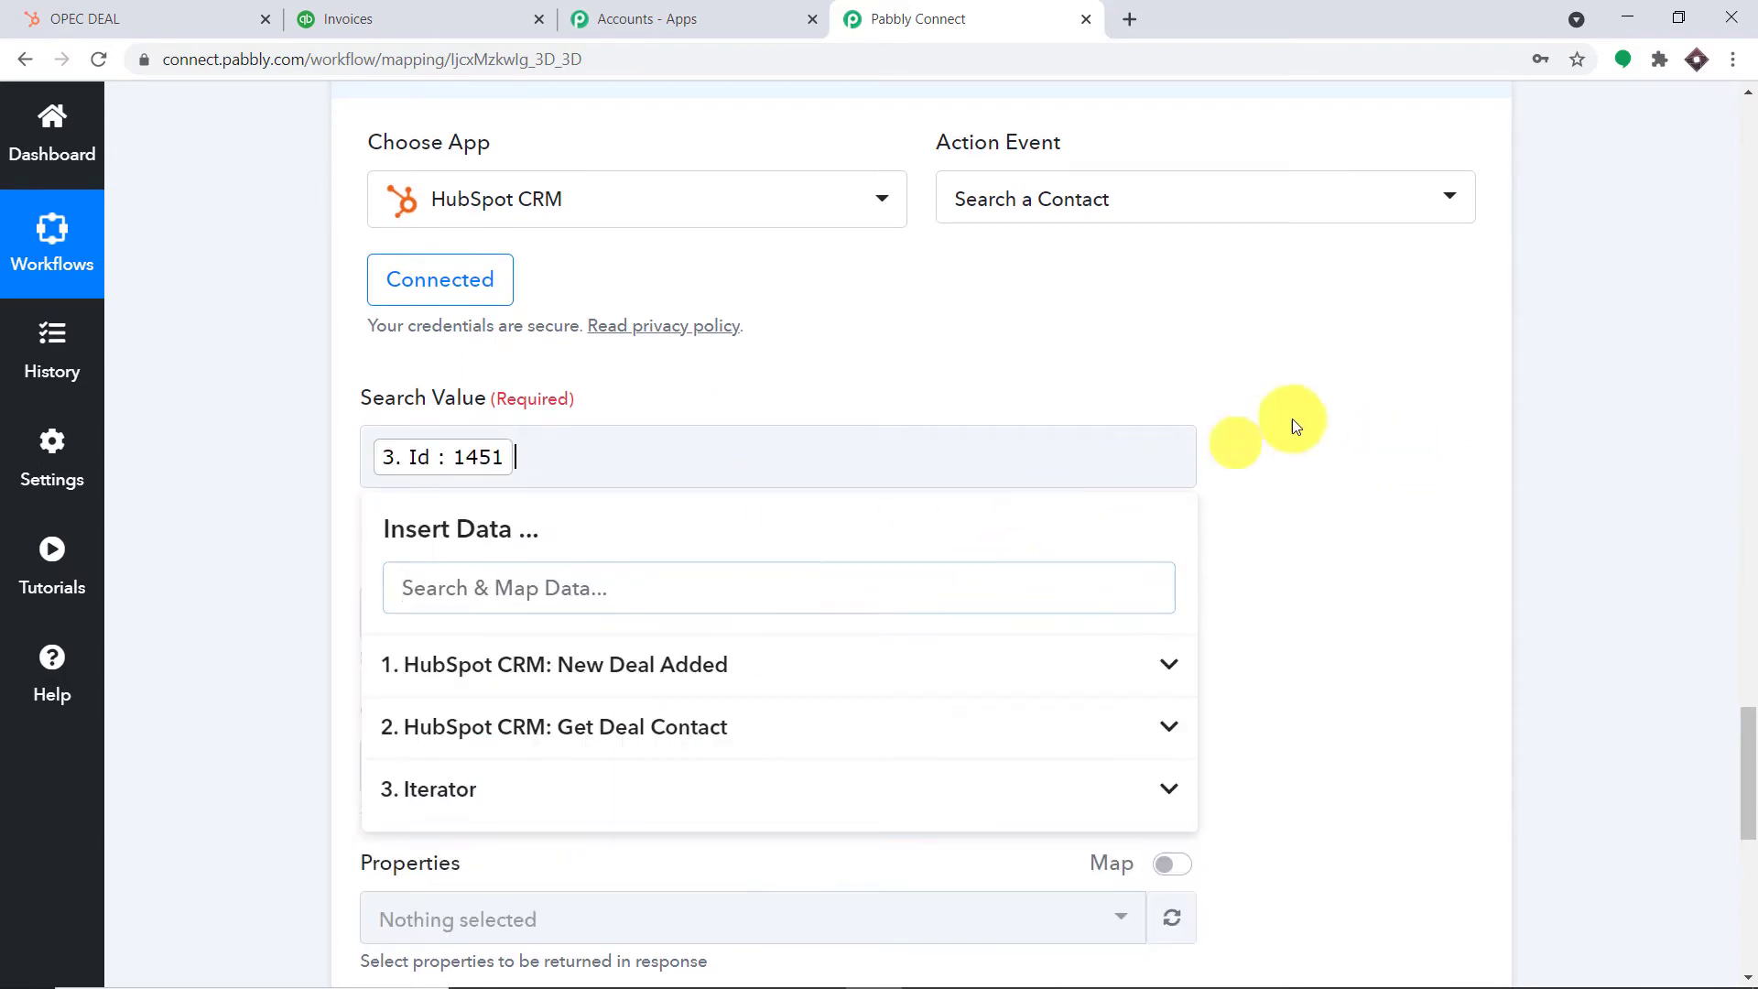
pyautogui.click(1417, 394)
pyautogui.scroll(-2, 1373, 411)
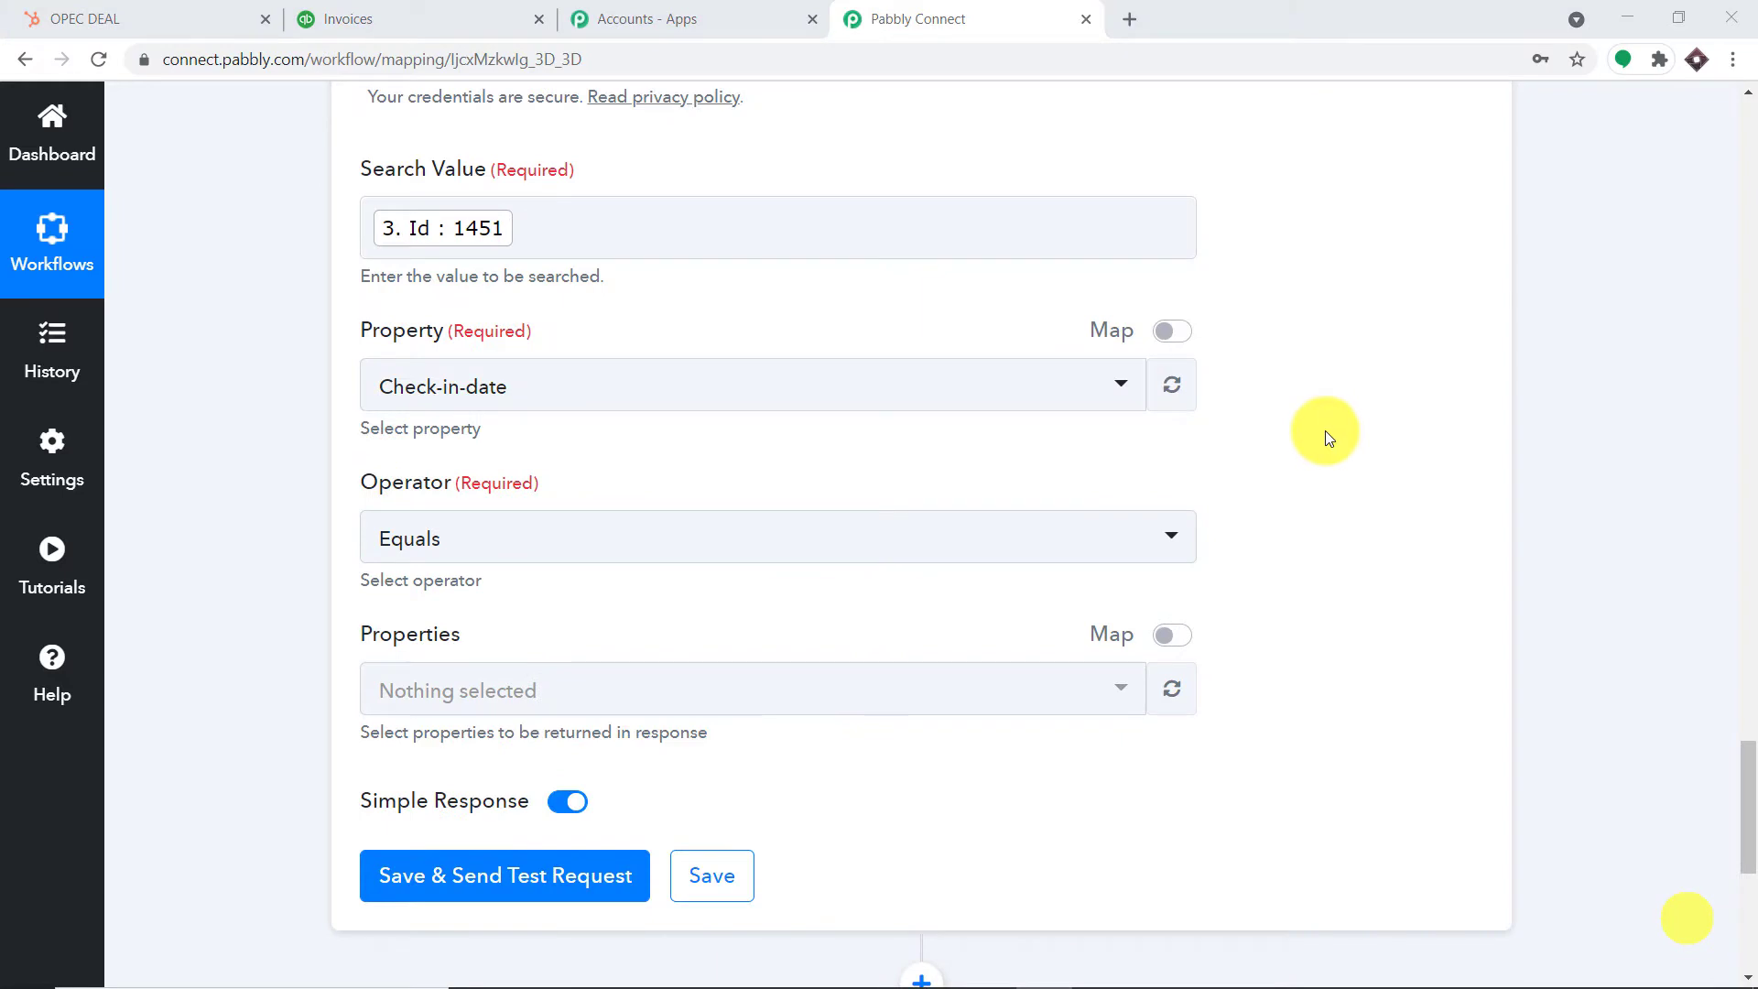
# Set the contact search Property to Contact ID
pyautogui.click(599, 392)
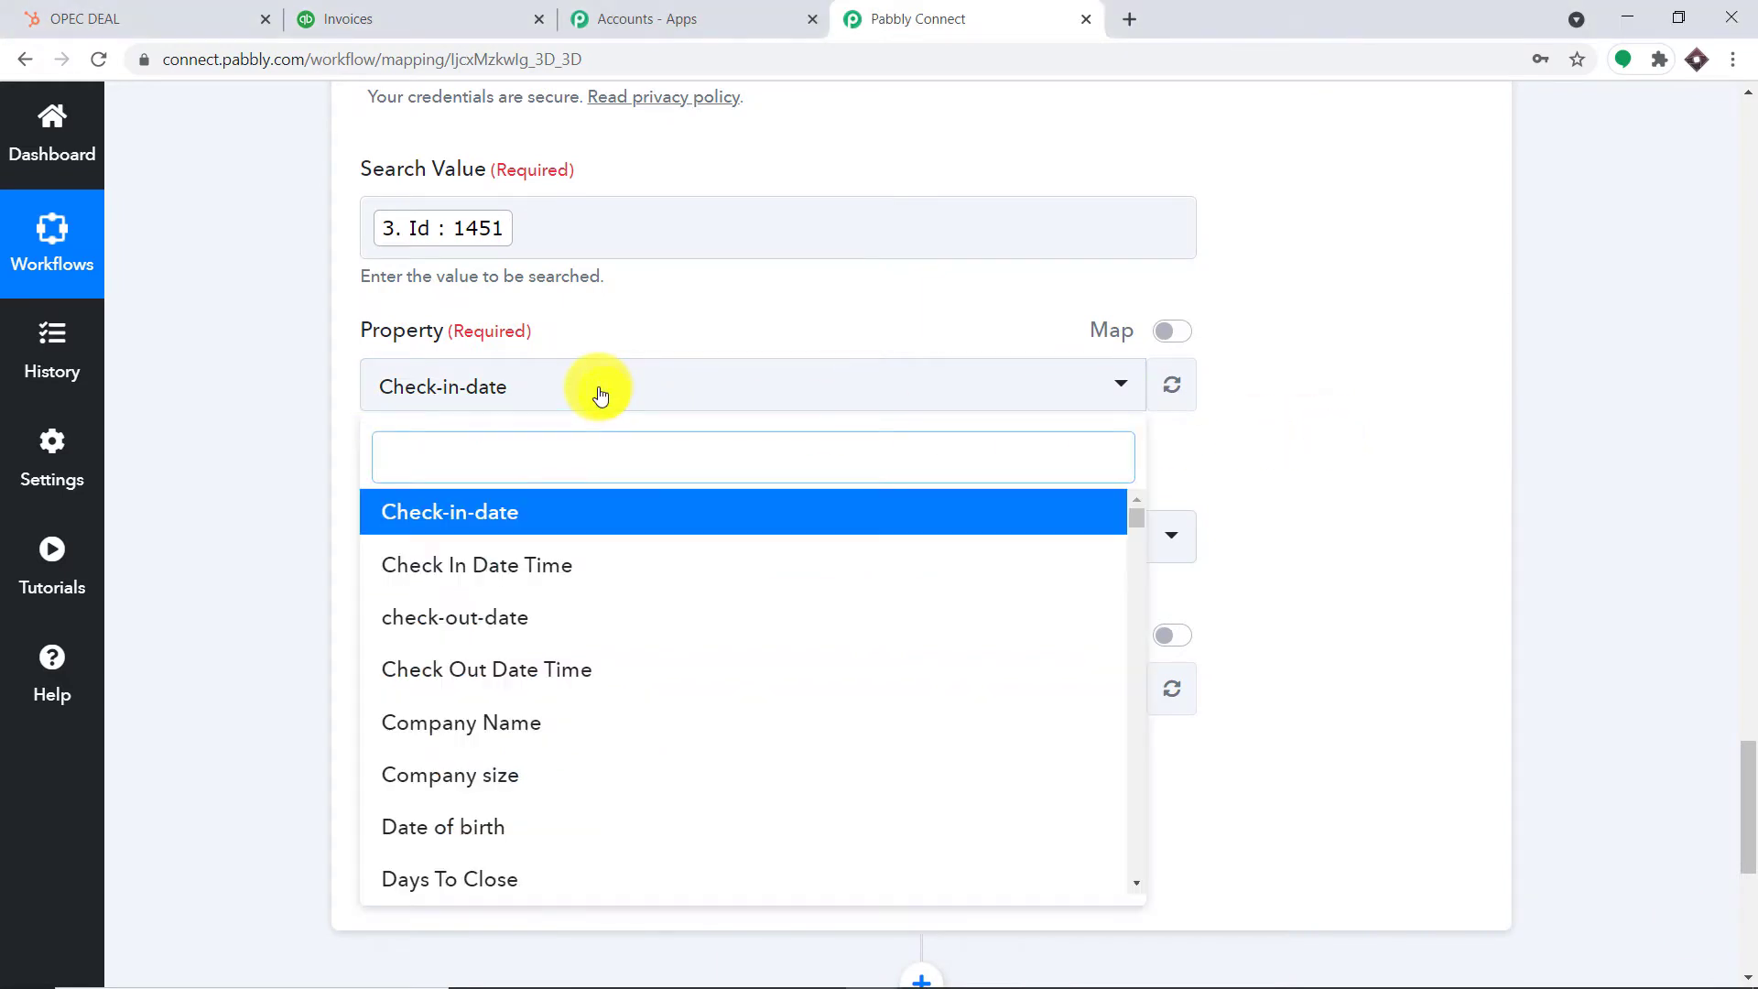
pyautogui.write('CONTA')
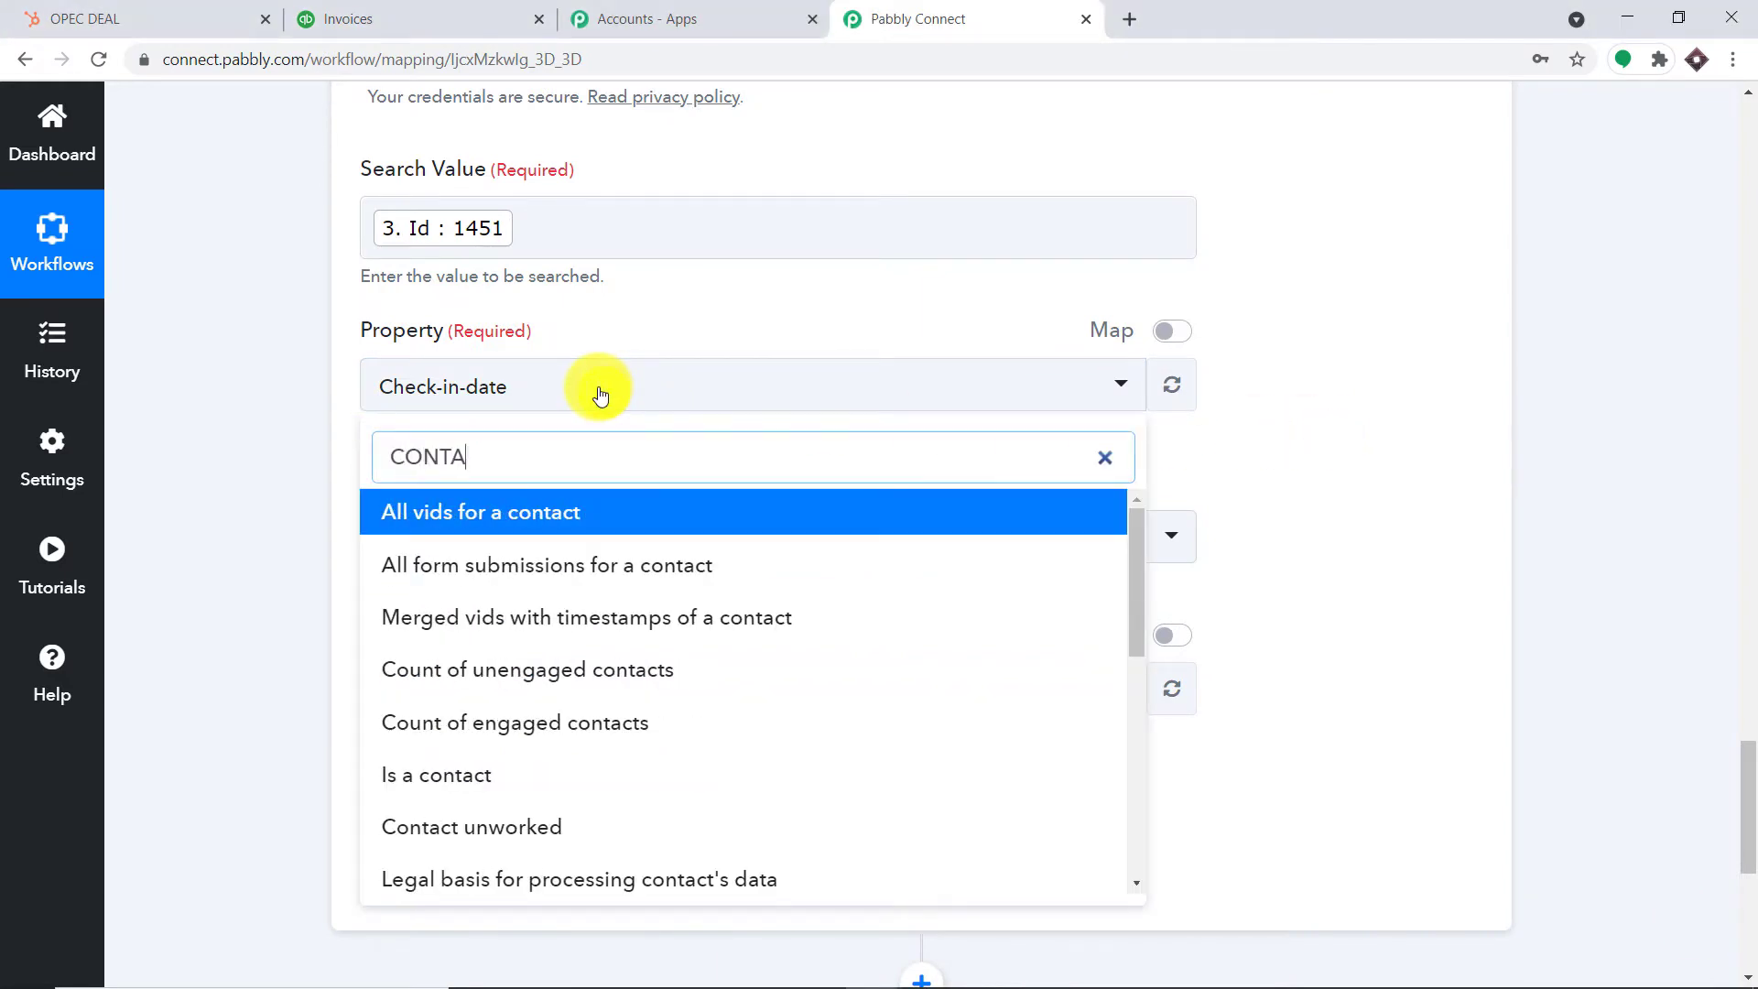
pyautogui.write('CT ')
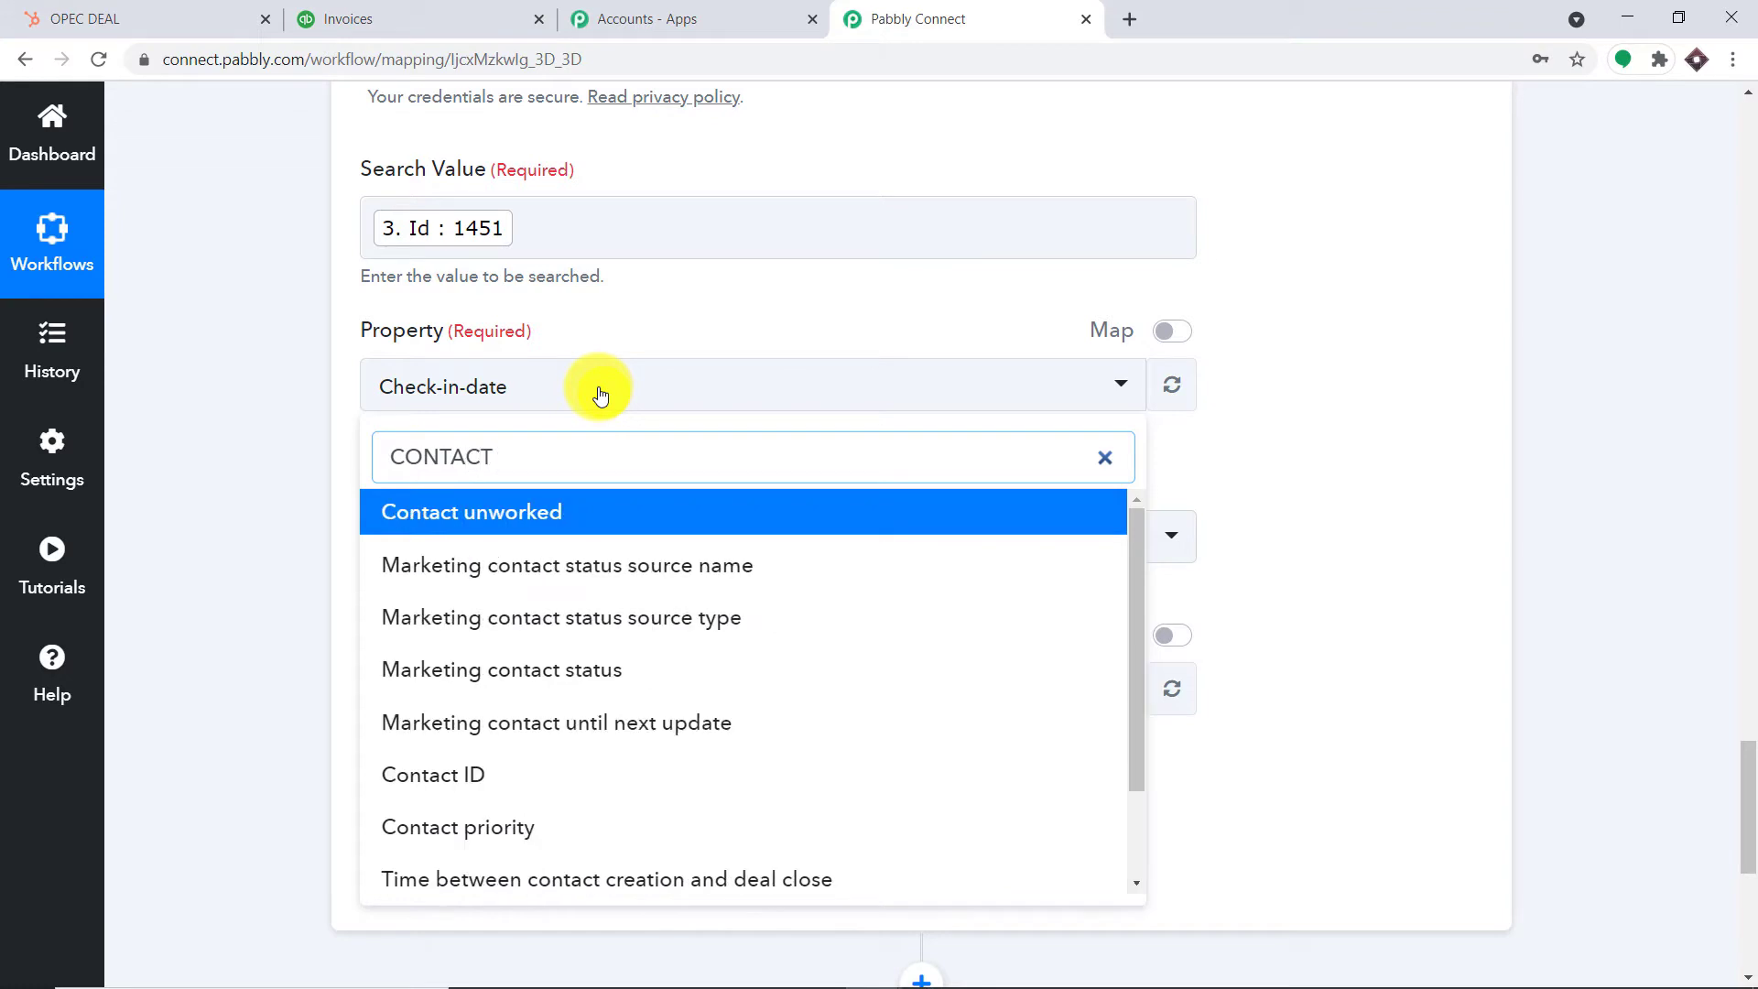
pyautogui.write('ID')
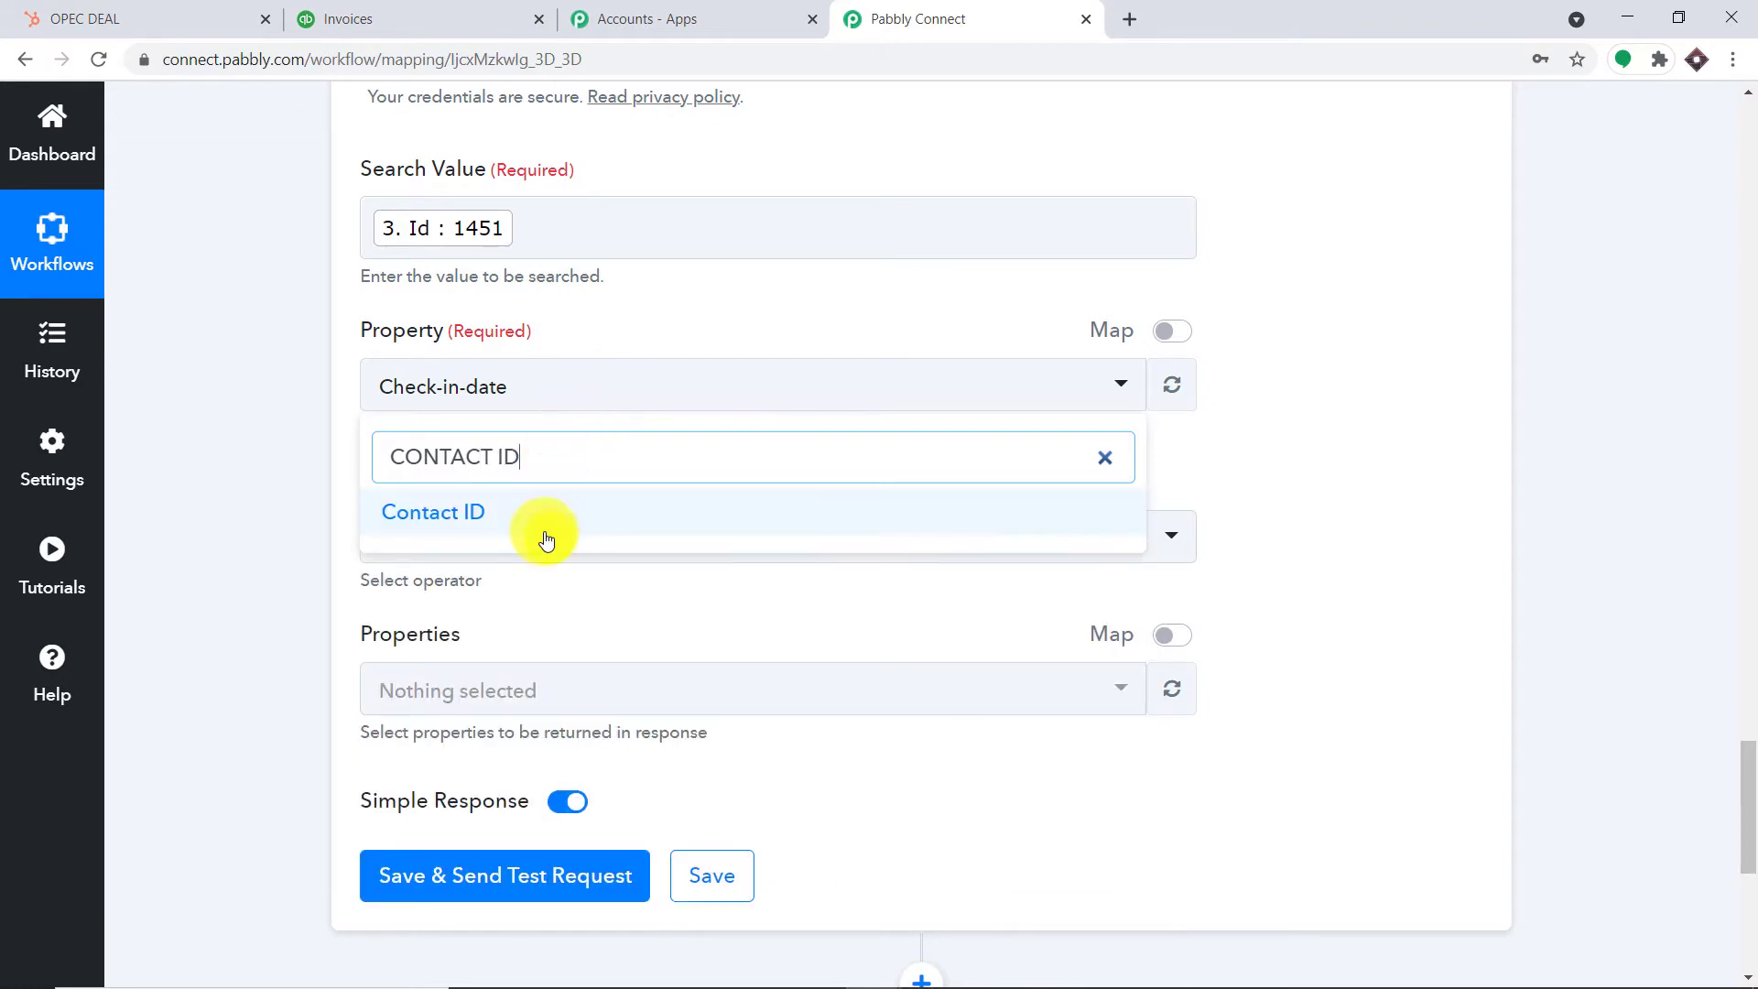
pyautogui.click(541, 520)
pyautogui.scroll(-1, 1609, 369)
pyautogui.scroll(-2, 1609, 371)
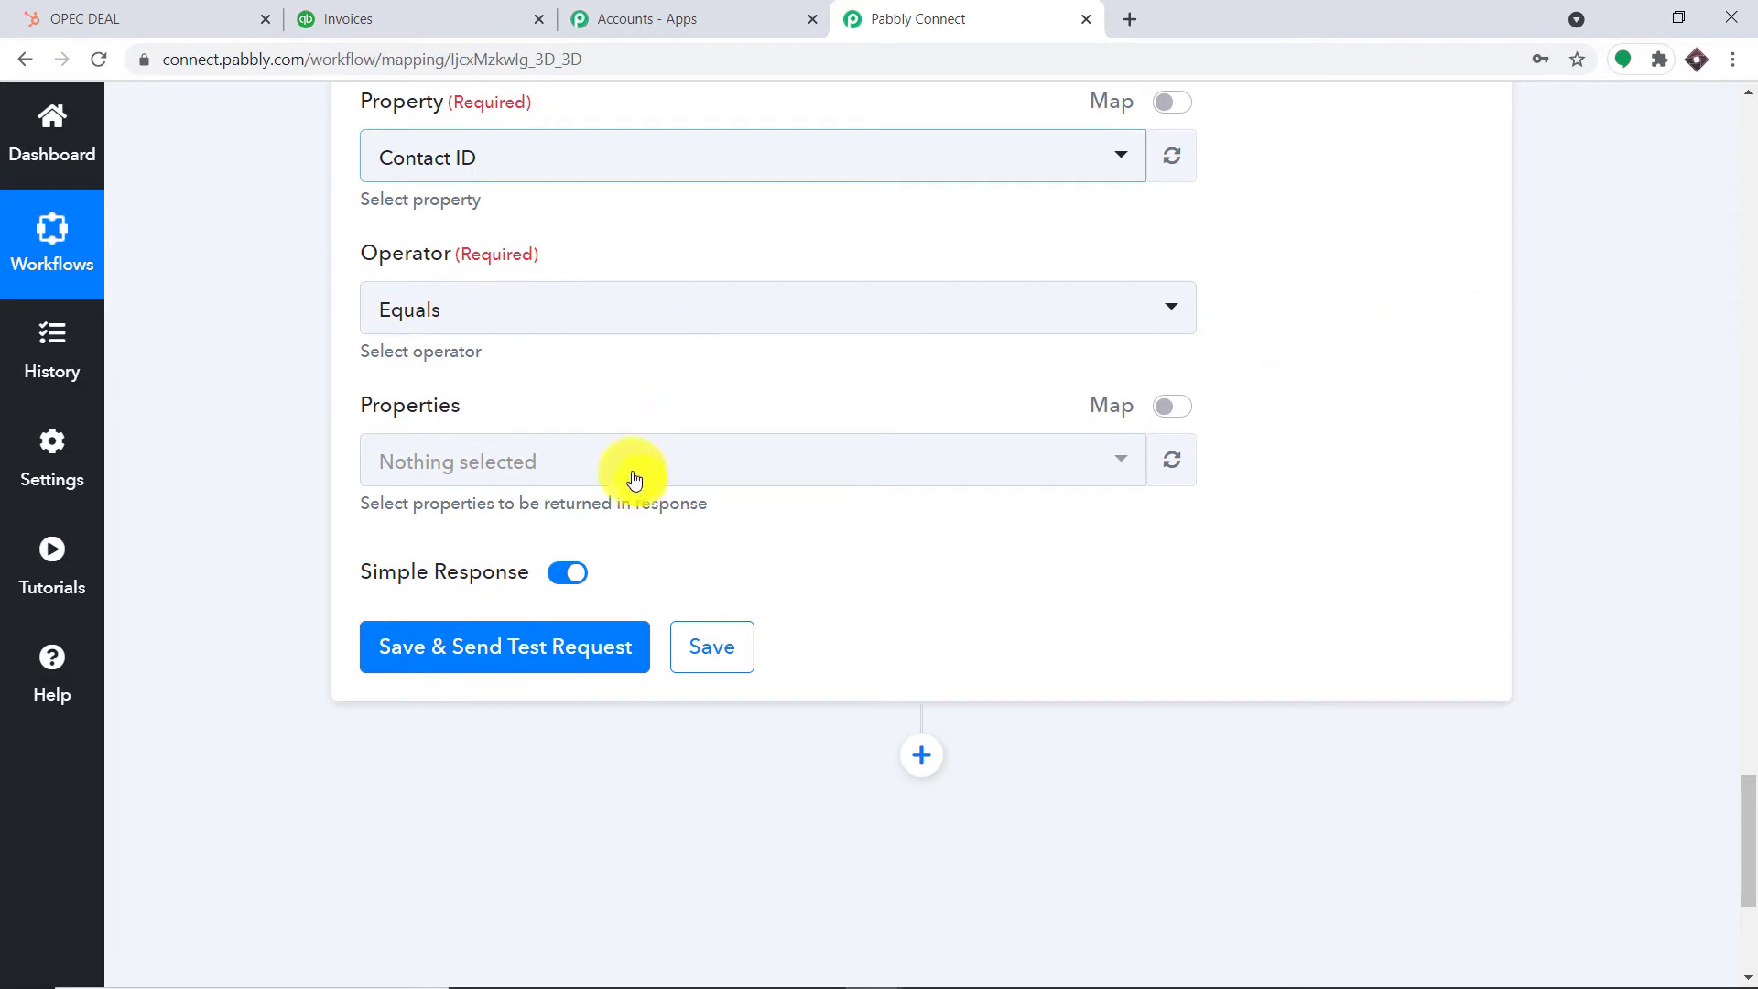
pyautogui.scroll(3, 719, 490)
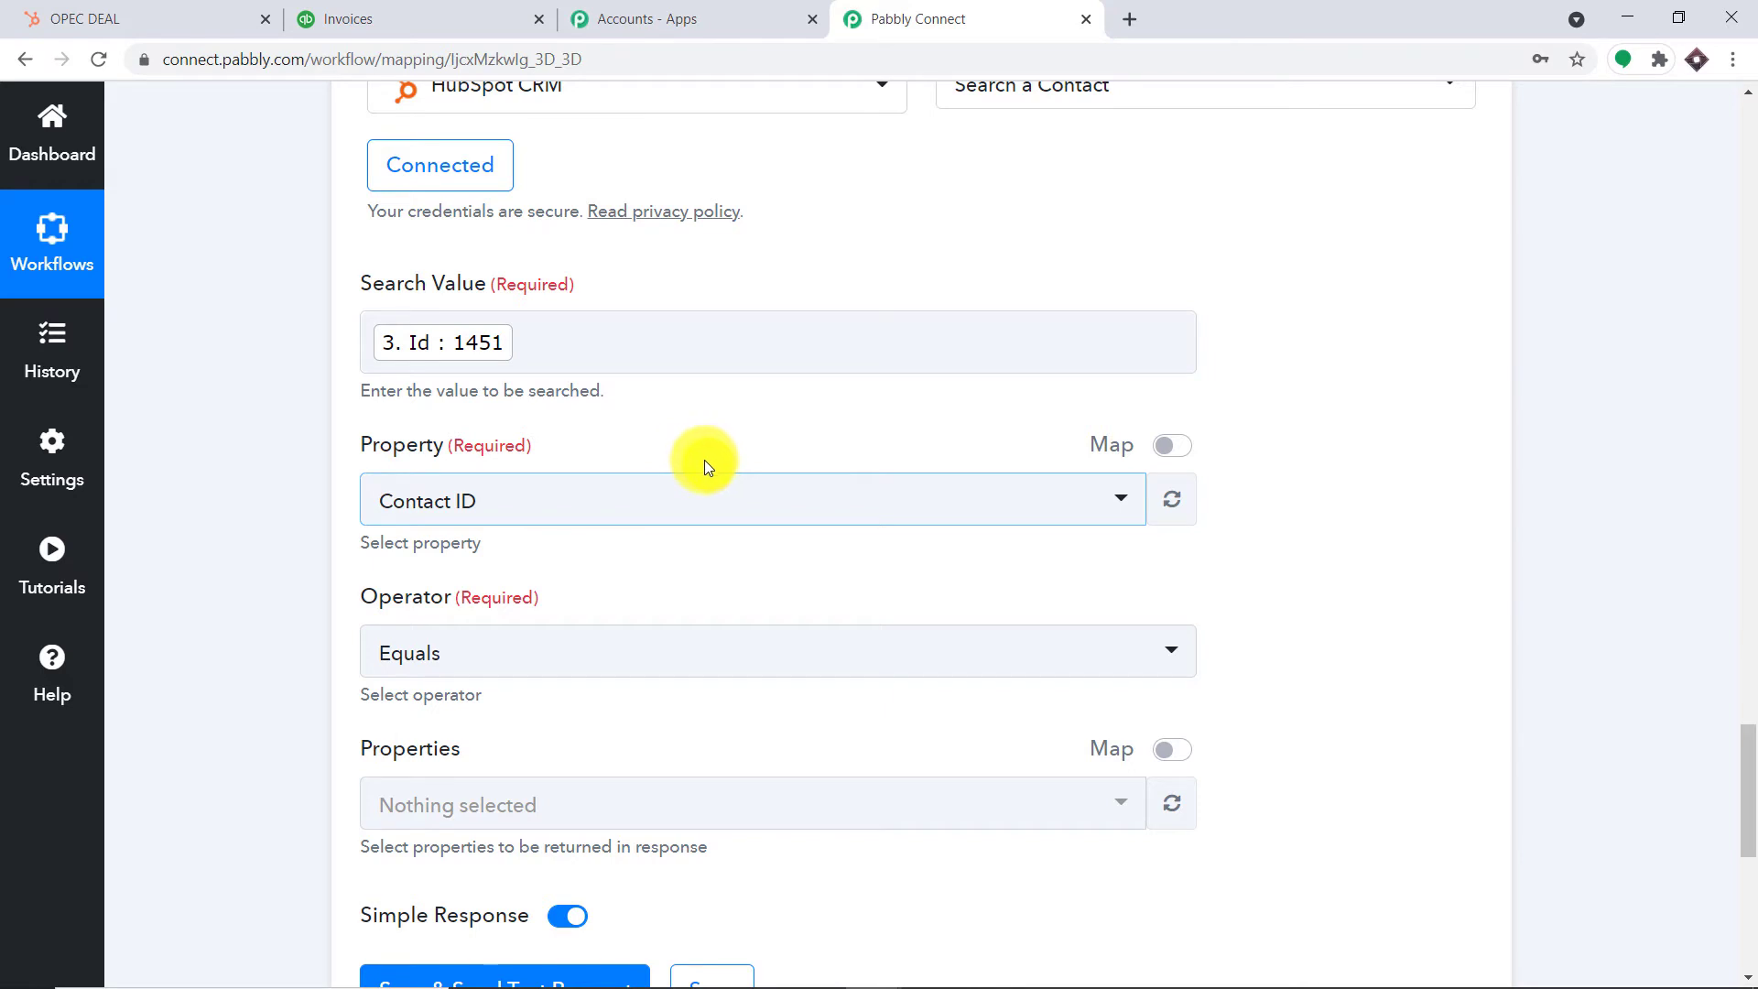
pyautogui.scroll(3, 728, 503)
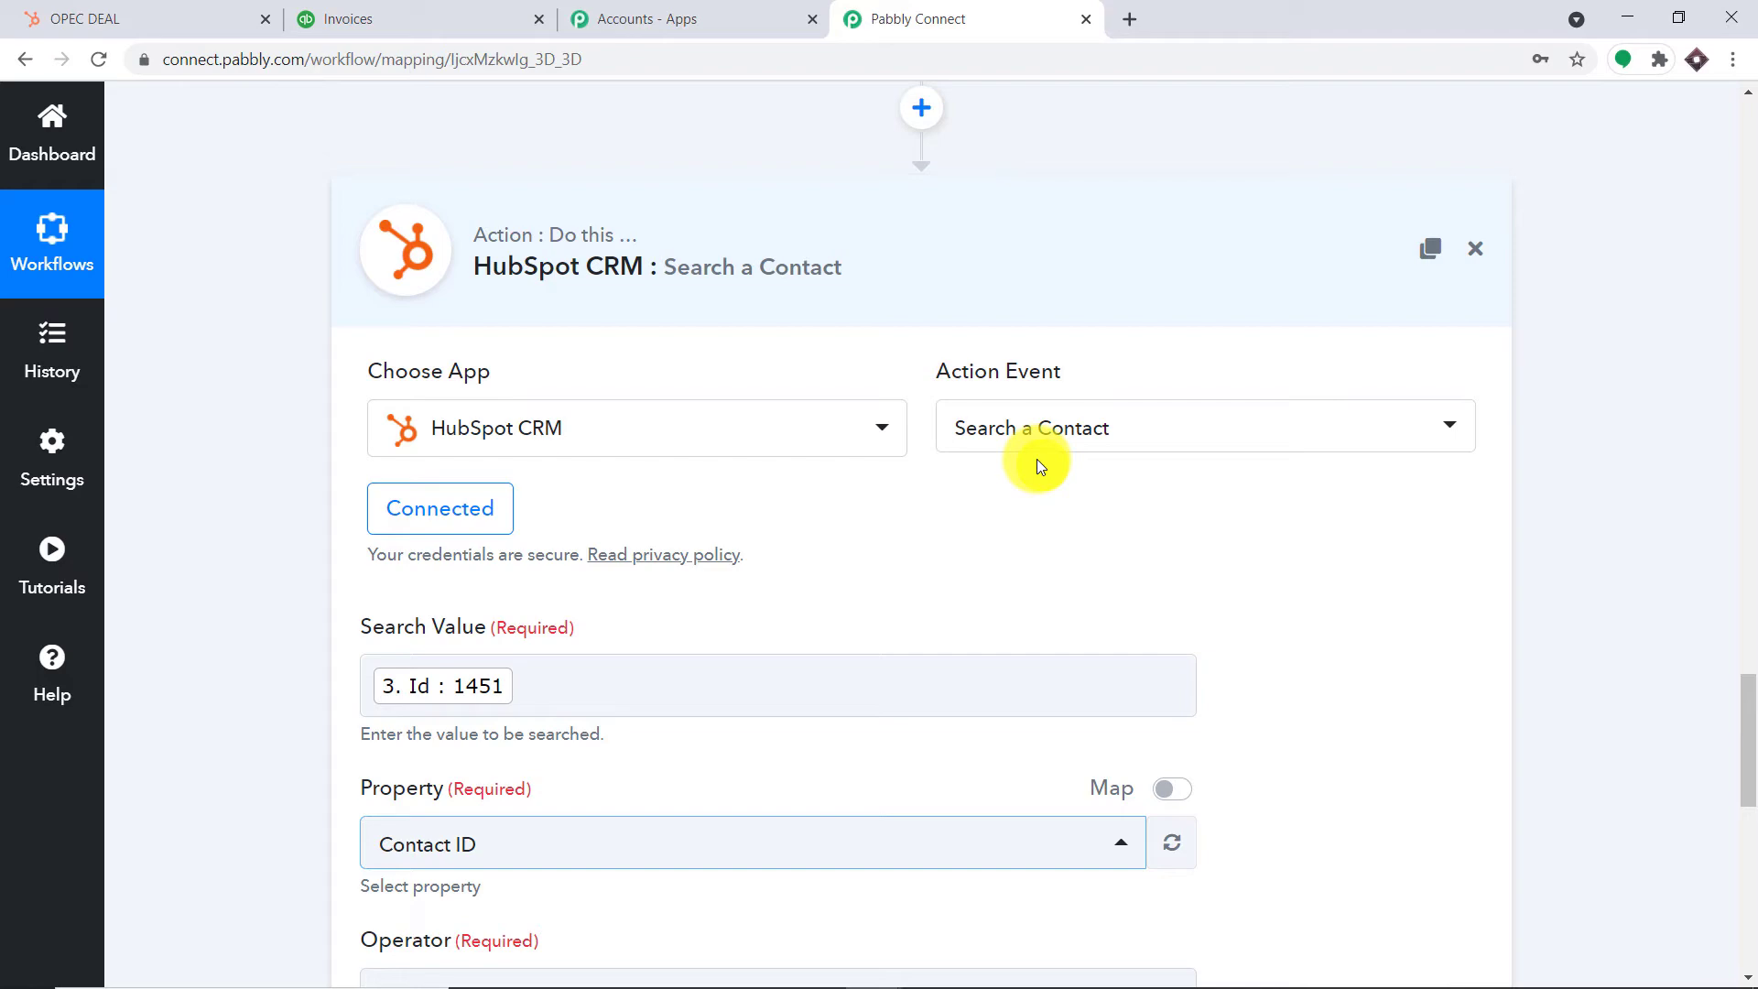
pyautogui.scroll(-7, 1043, 458)
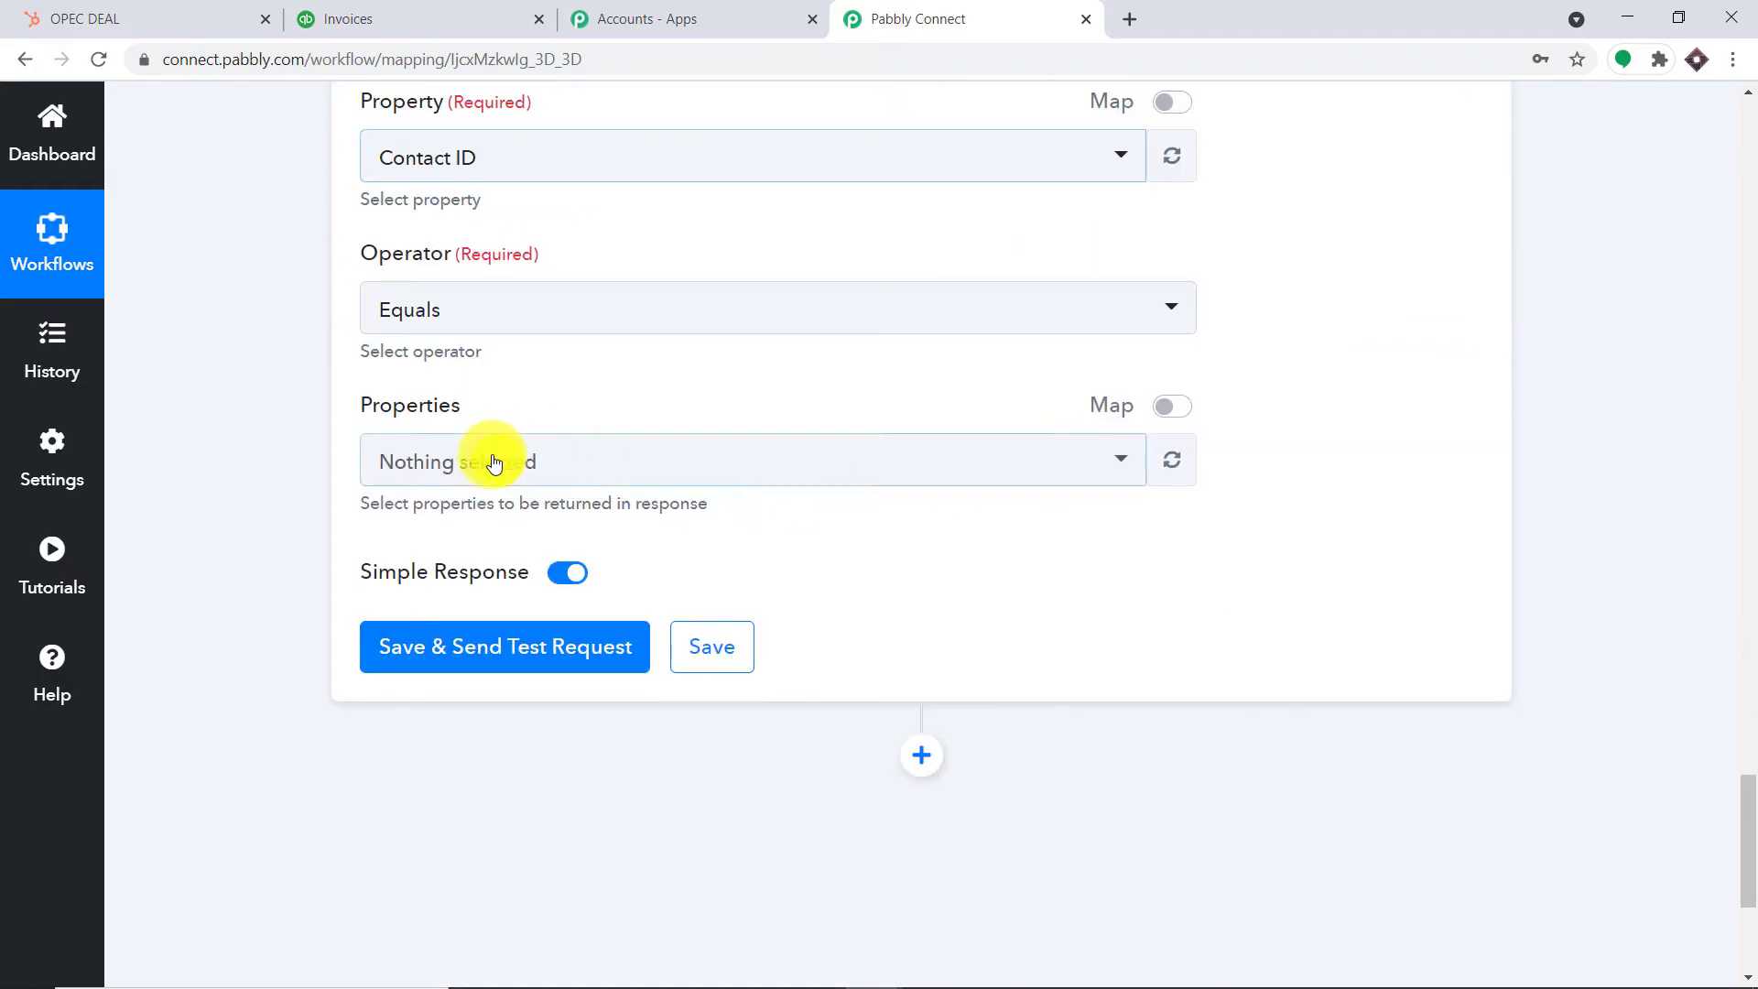
# Add First Name and Last Name to the properties the search returns
pyautogui.click(494, 462)
pyautogui.write('F')
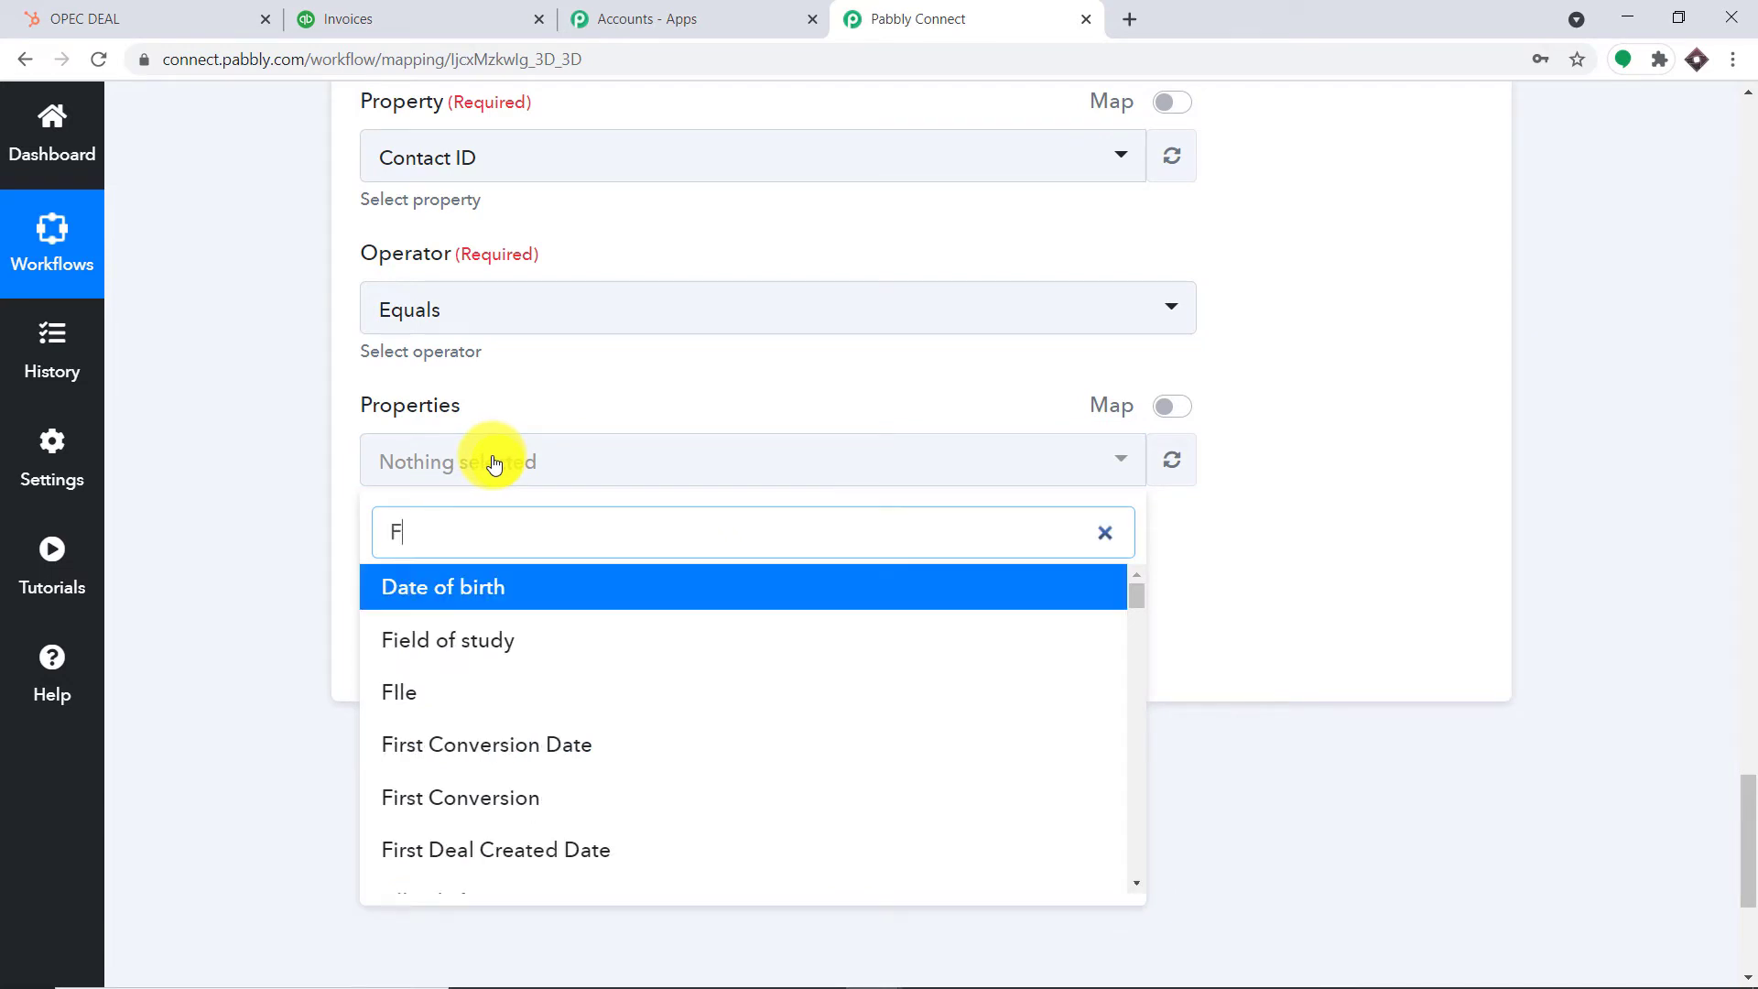
pyautogui.write('IRST')
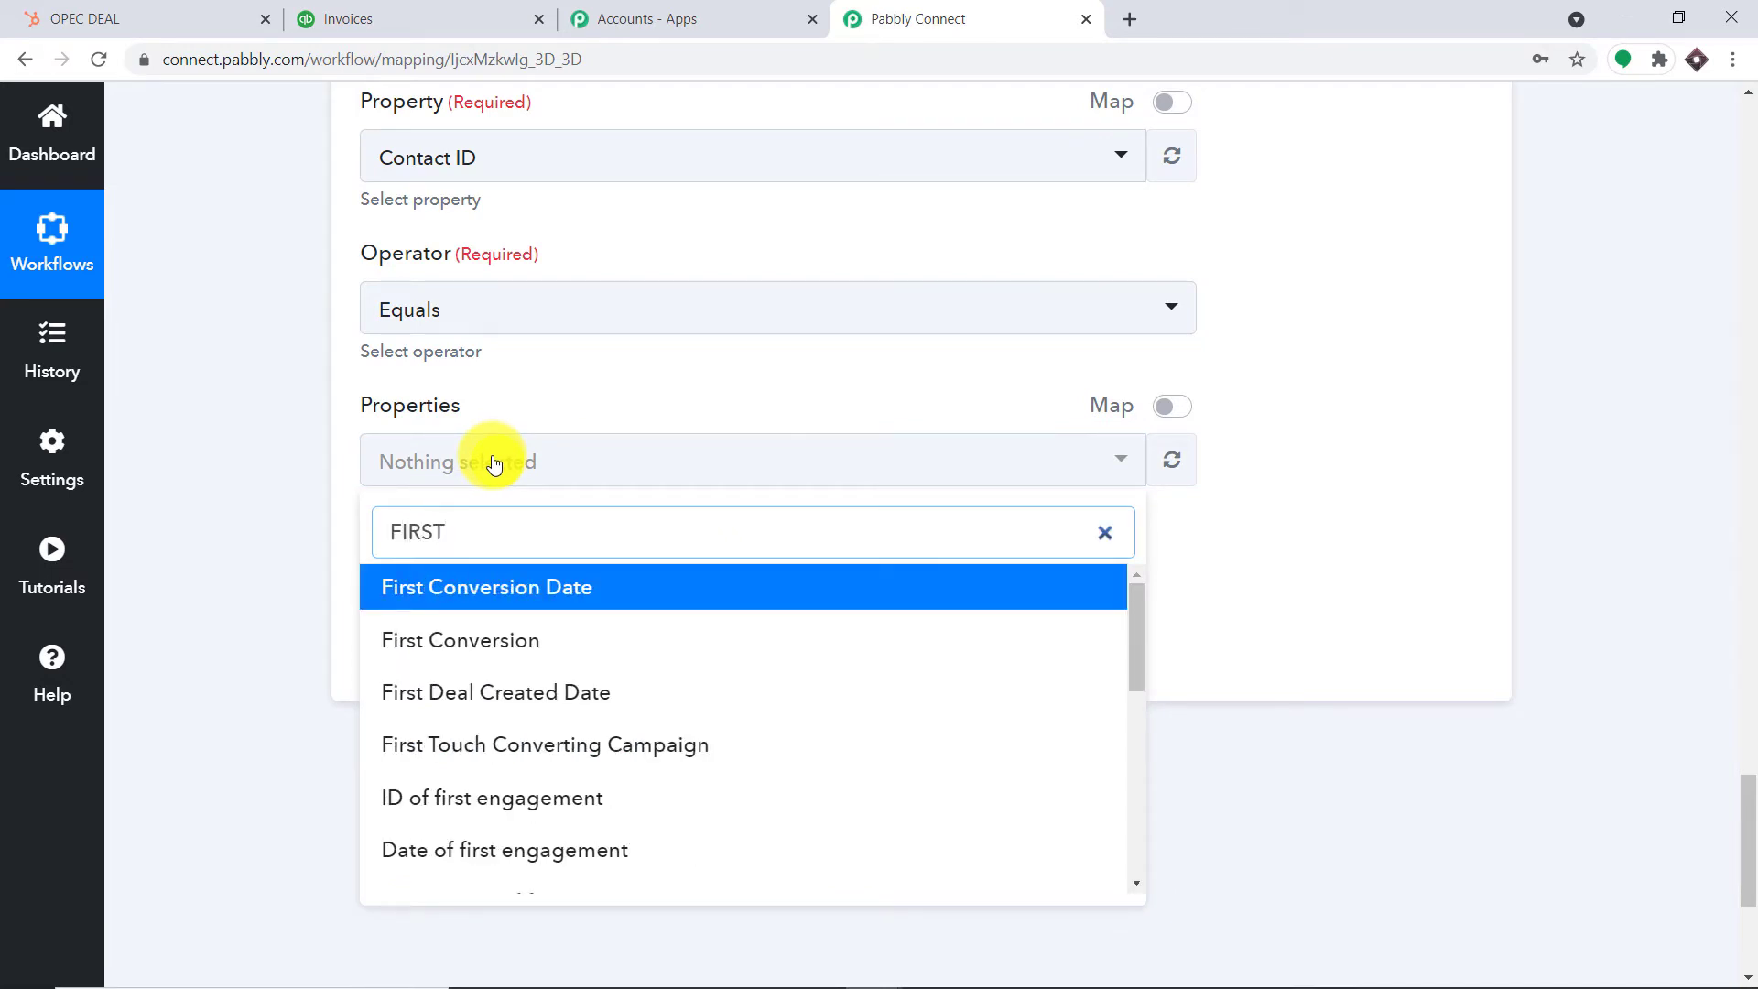
pyautogui.write(' NAM')
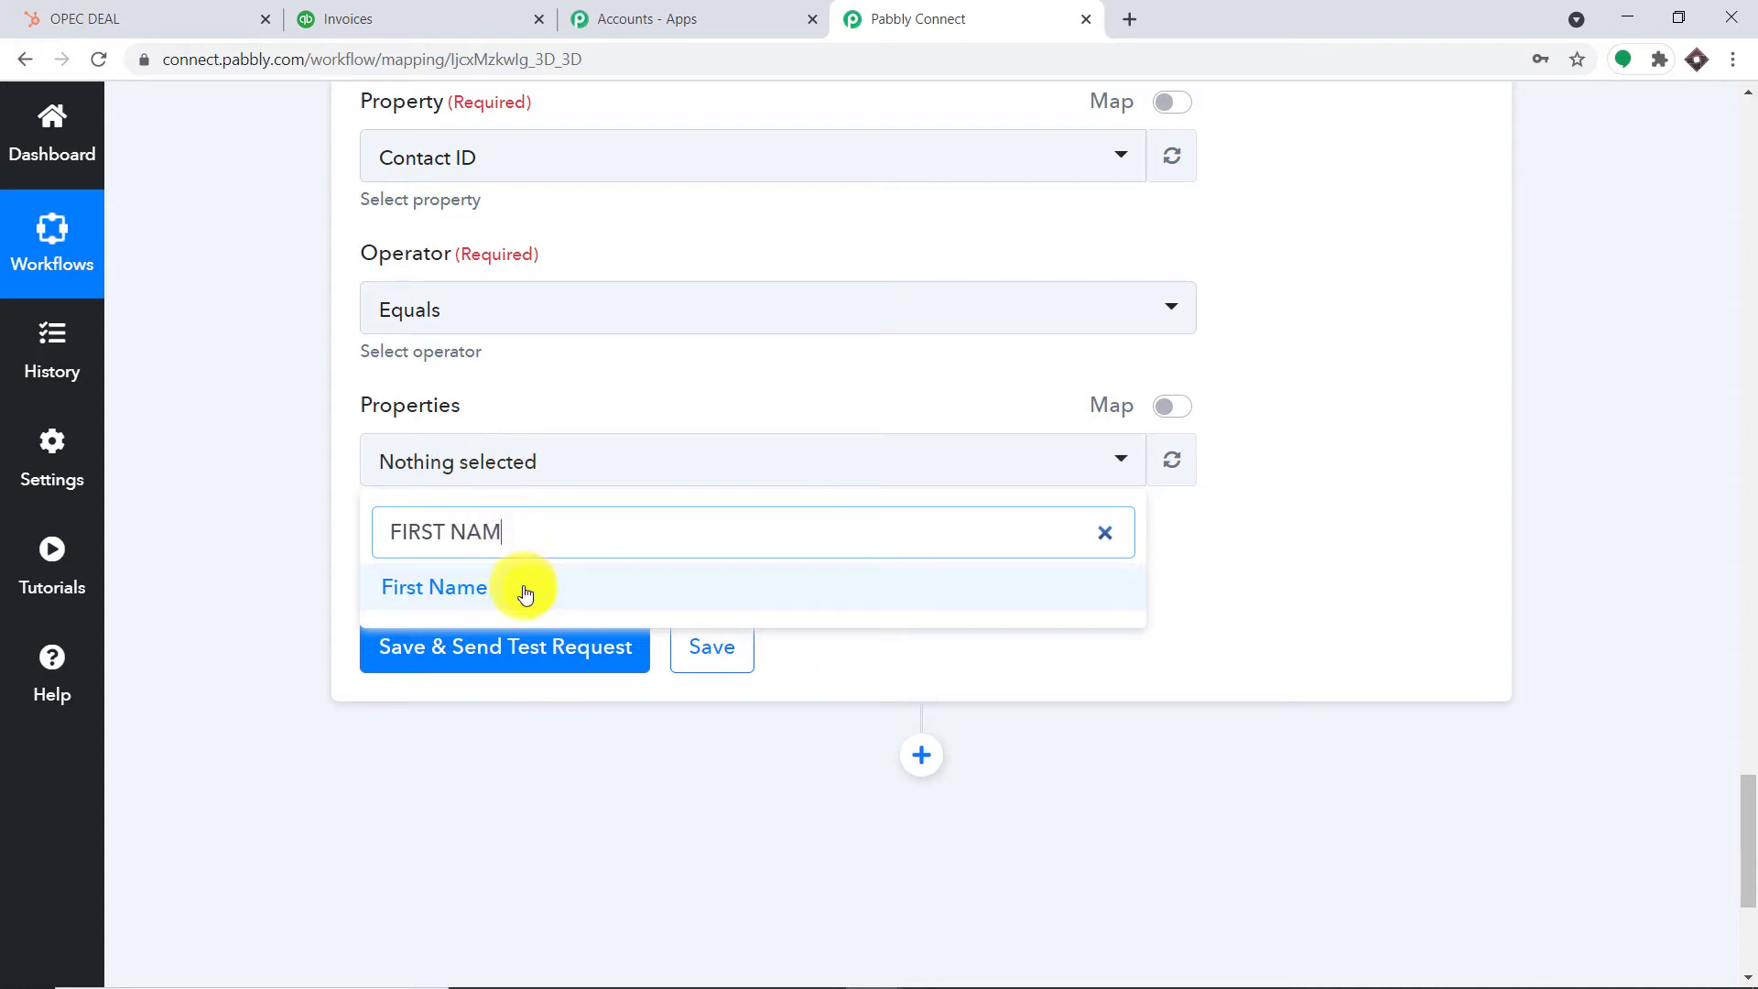
pyautogui.click(521, 591)
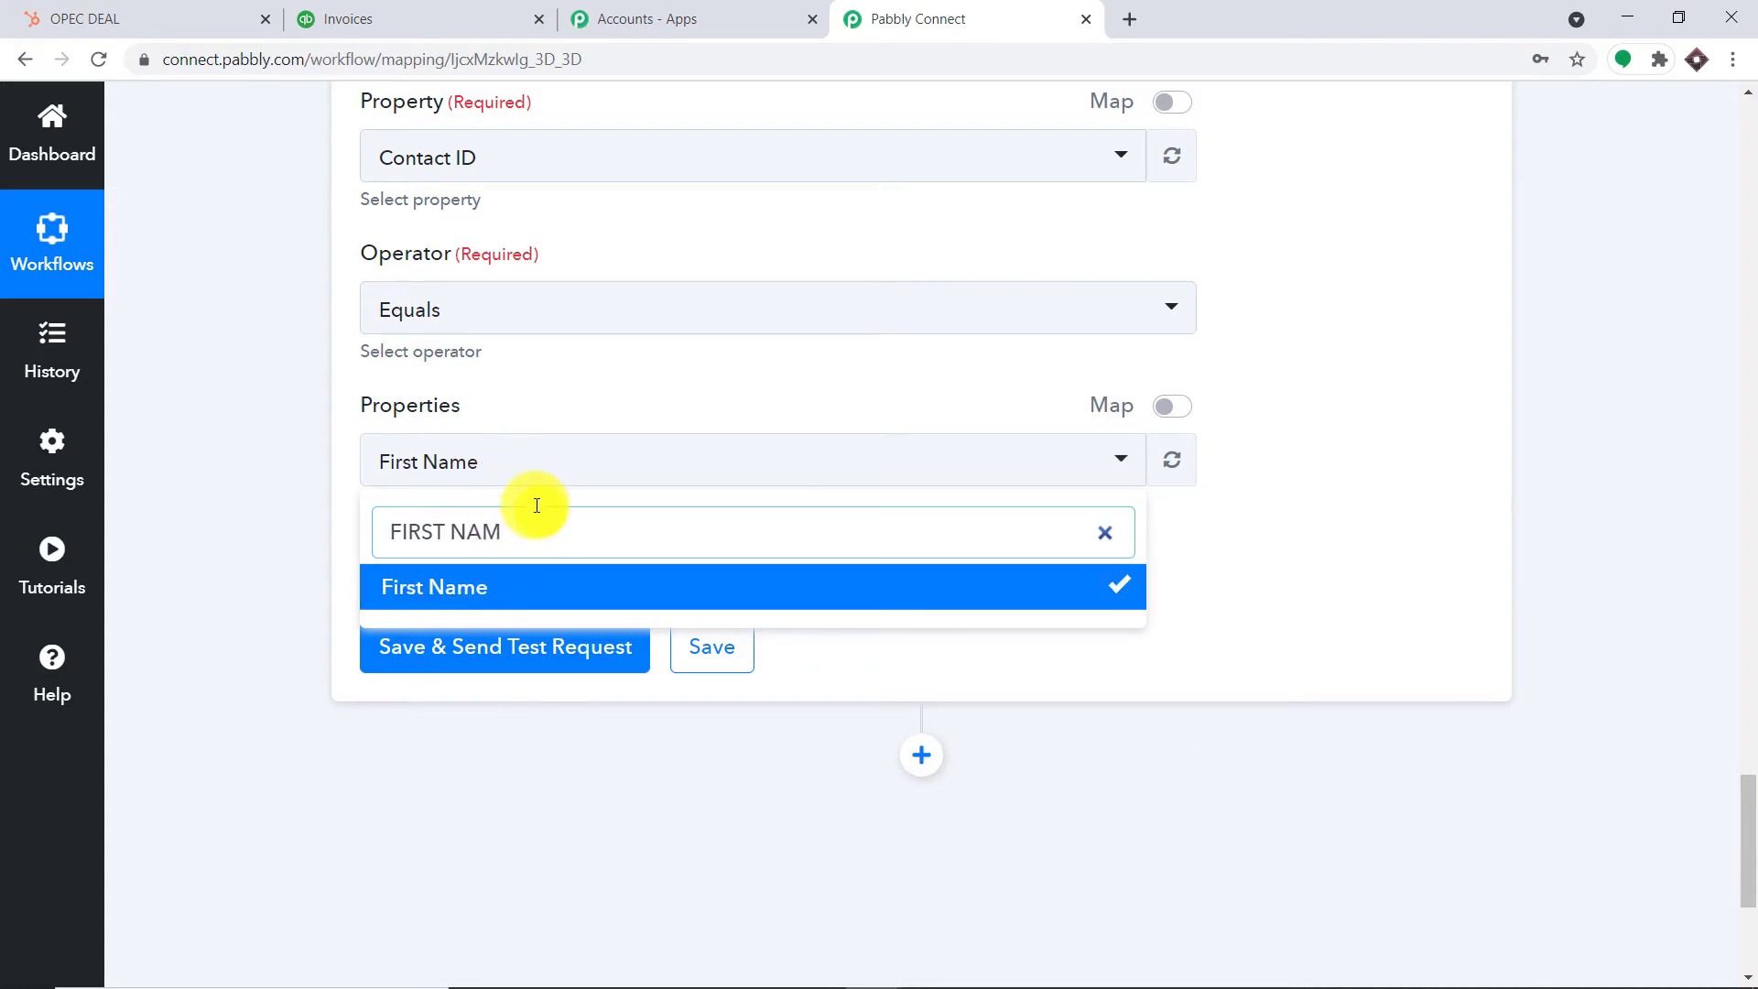
pyautogui.press('BackSpace')
pyautogui.press('BackSpace')
pyautogui.press('BackSpace')
pyautogui.press('BackSpace')
pyautogui.press('BackSpace')
pyautogui.press('BackSpace')
pyautogui.press('BackSpace')
pyautogui.press('BackSpace')
pyautogui.press('BackSpace')
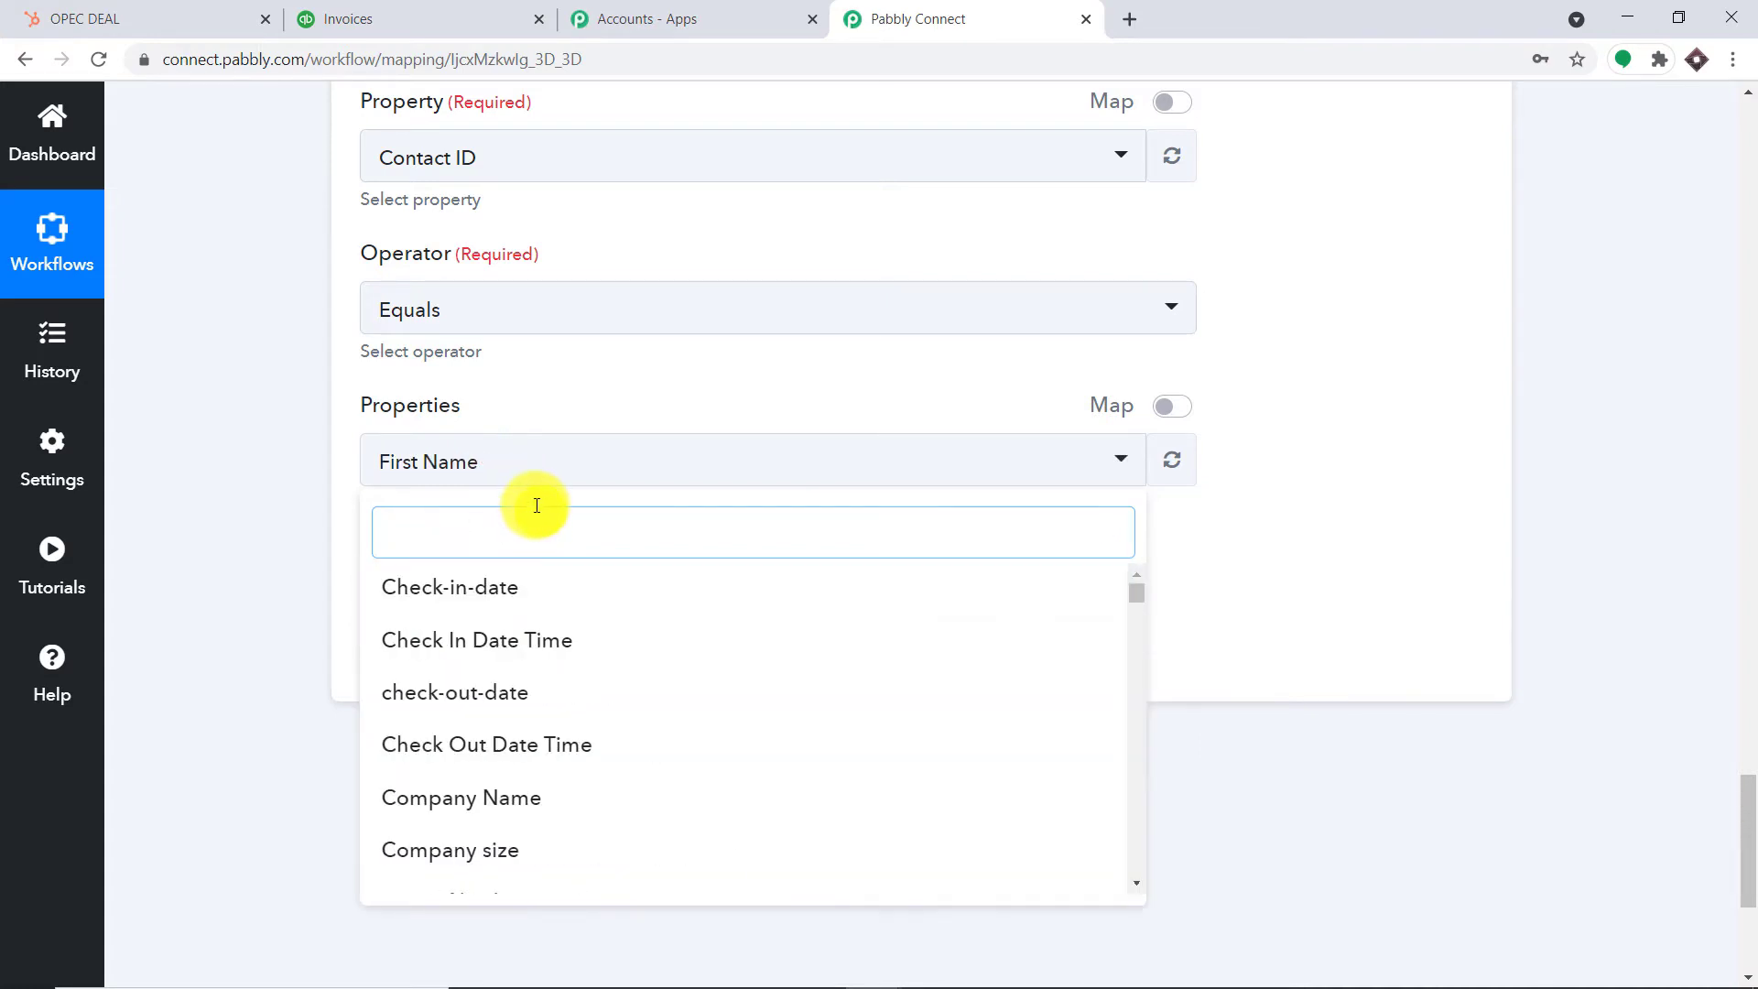
pyautogui.write('LAST NAME')
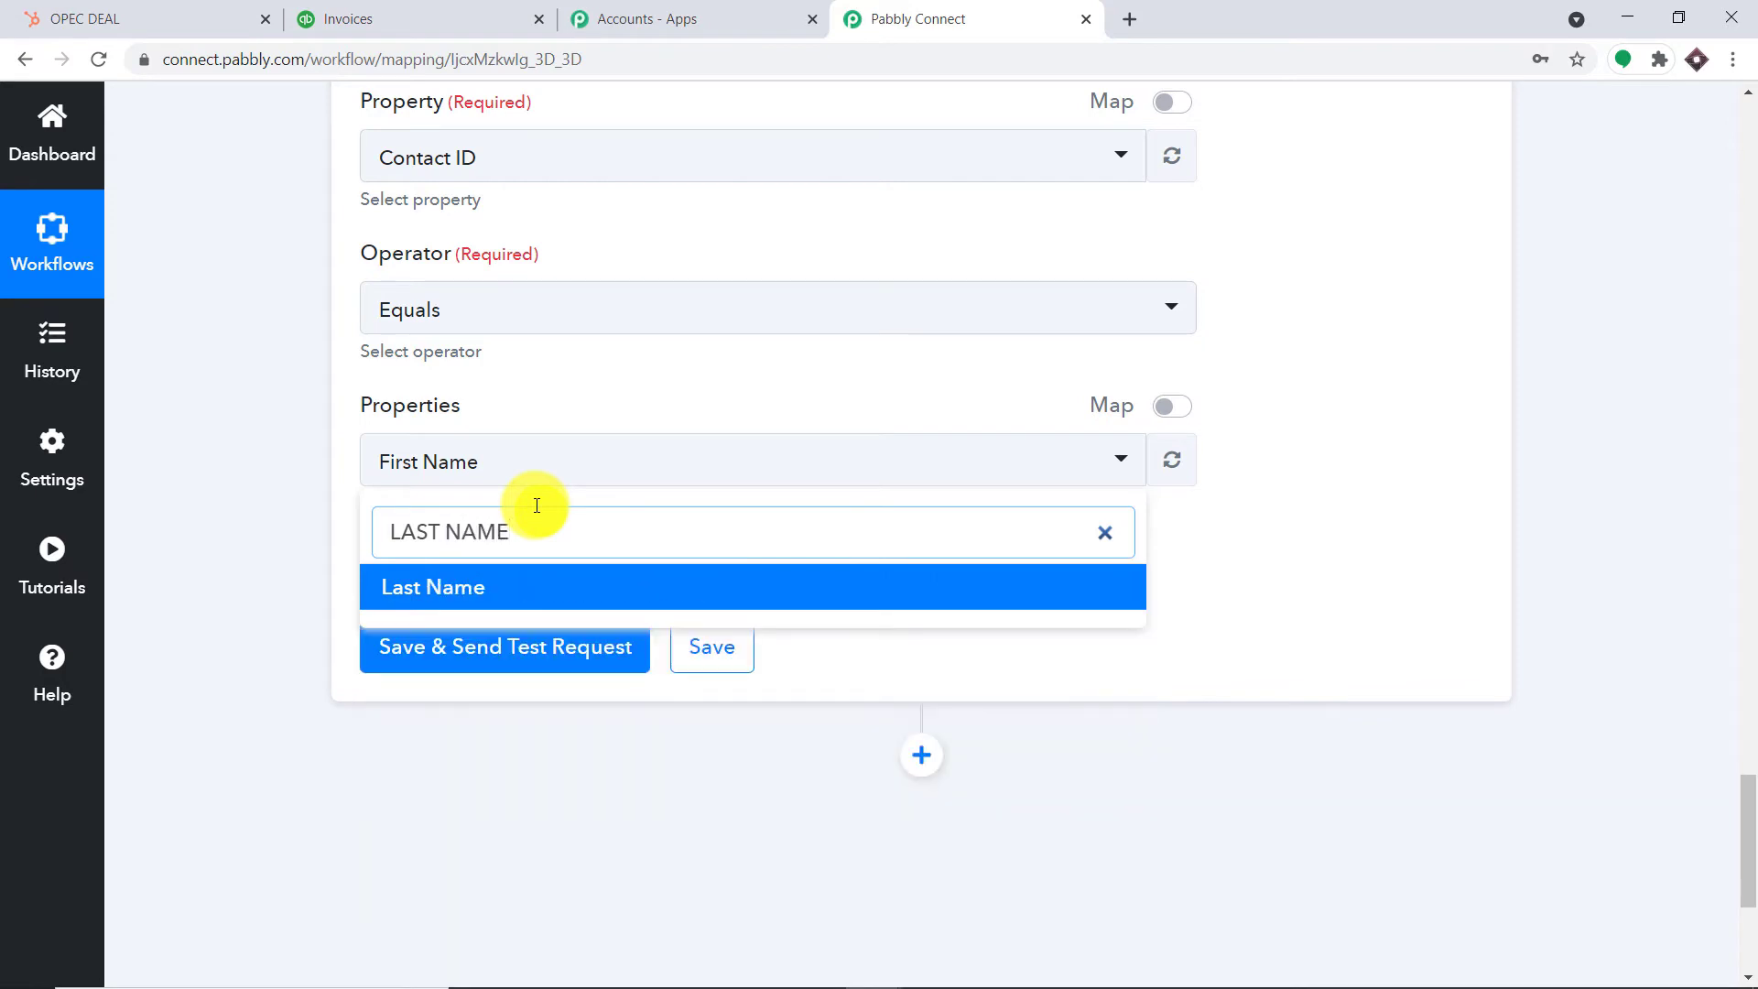
pyautogui.click(548, 593)
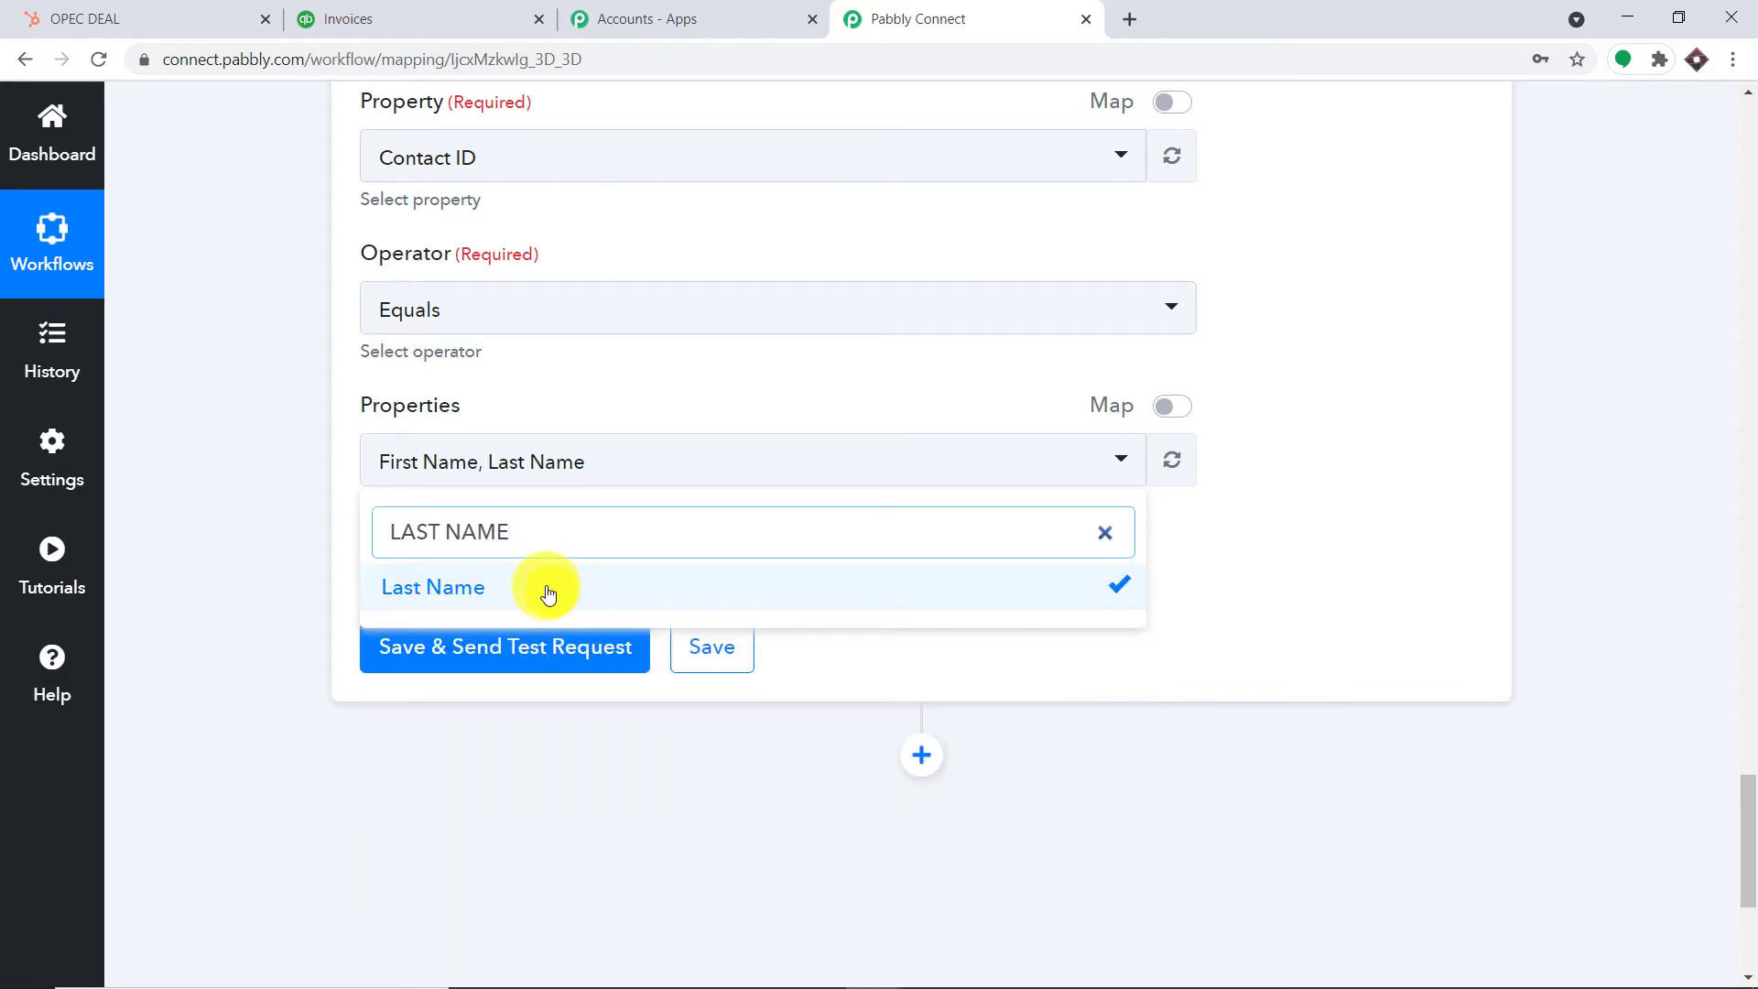
# Add Email to the returned properties
pyautogui.write(',EMAIL')
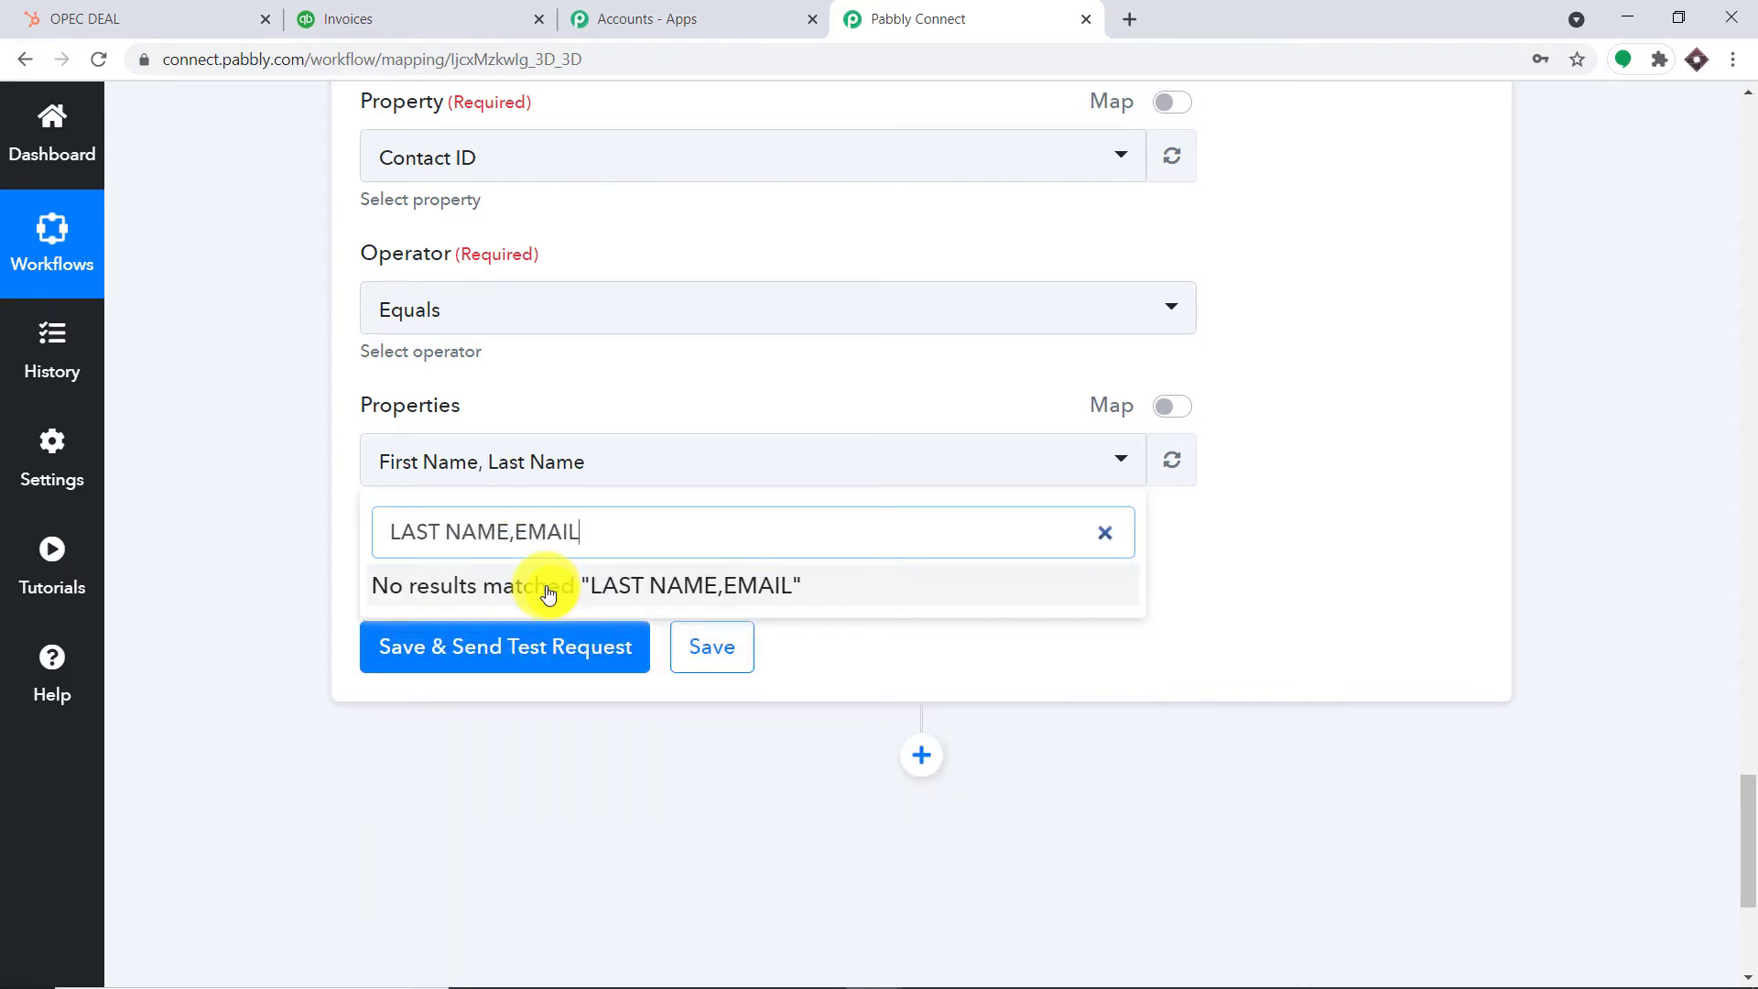
pyautogui.press('BackSpace')
pyautogui.press('BackSpace')
pyautogui.press('BackSpace')
pyautogui.press('BackSpace')
pyautogui.press('BackSpace')
pyautogui.press('BackSpace')
pyautogui.press('BackSpace')
pyautogui.press('BackSpace')
pyautogui.press('BackSpace')
pyautogui.press('BackSpace')
pyautogui.press('BackSpace')
pyautogui.press('BackSpace')
pyautogui.press('BackSpace')
pyautogui.press('BackSpace')
pyautogui.press('BackSpace')
pyautogui.write('EMAIL')
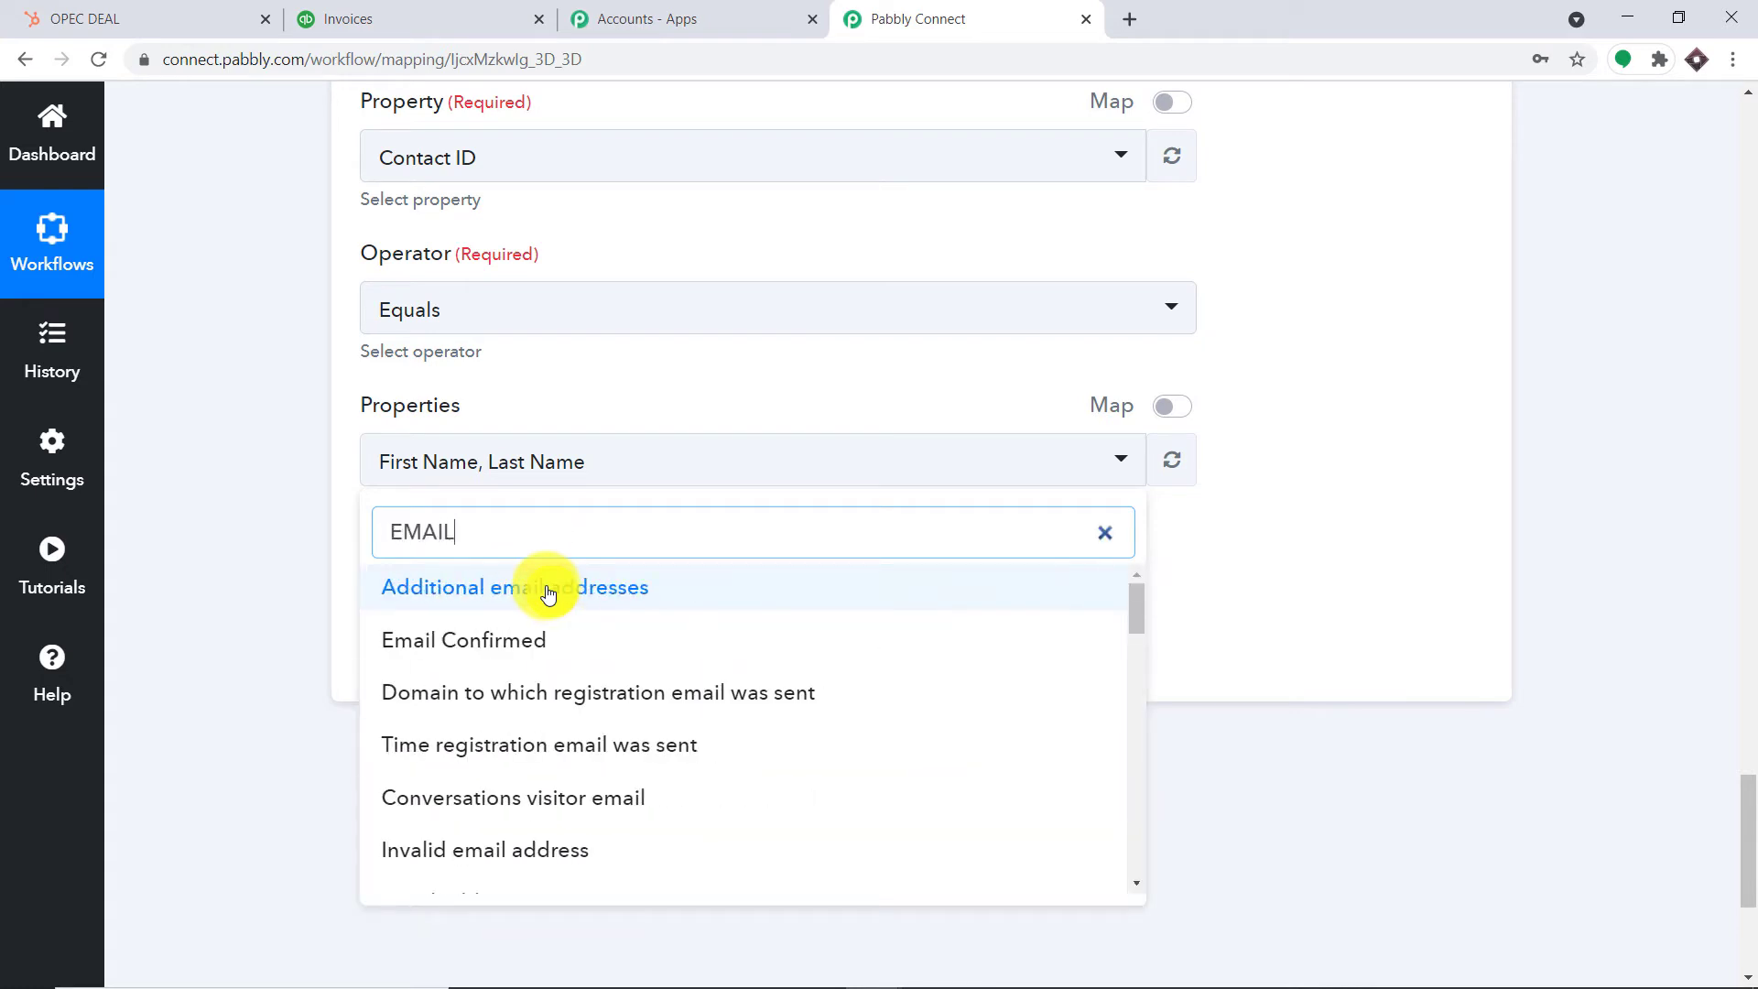
pyautogui.scroll(-8, 634, 666)
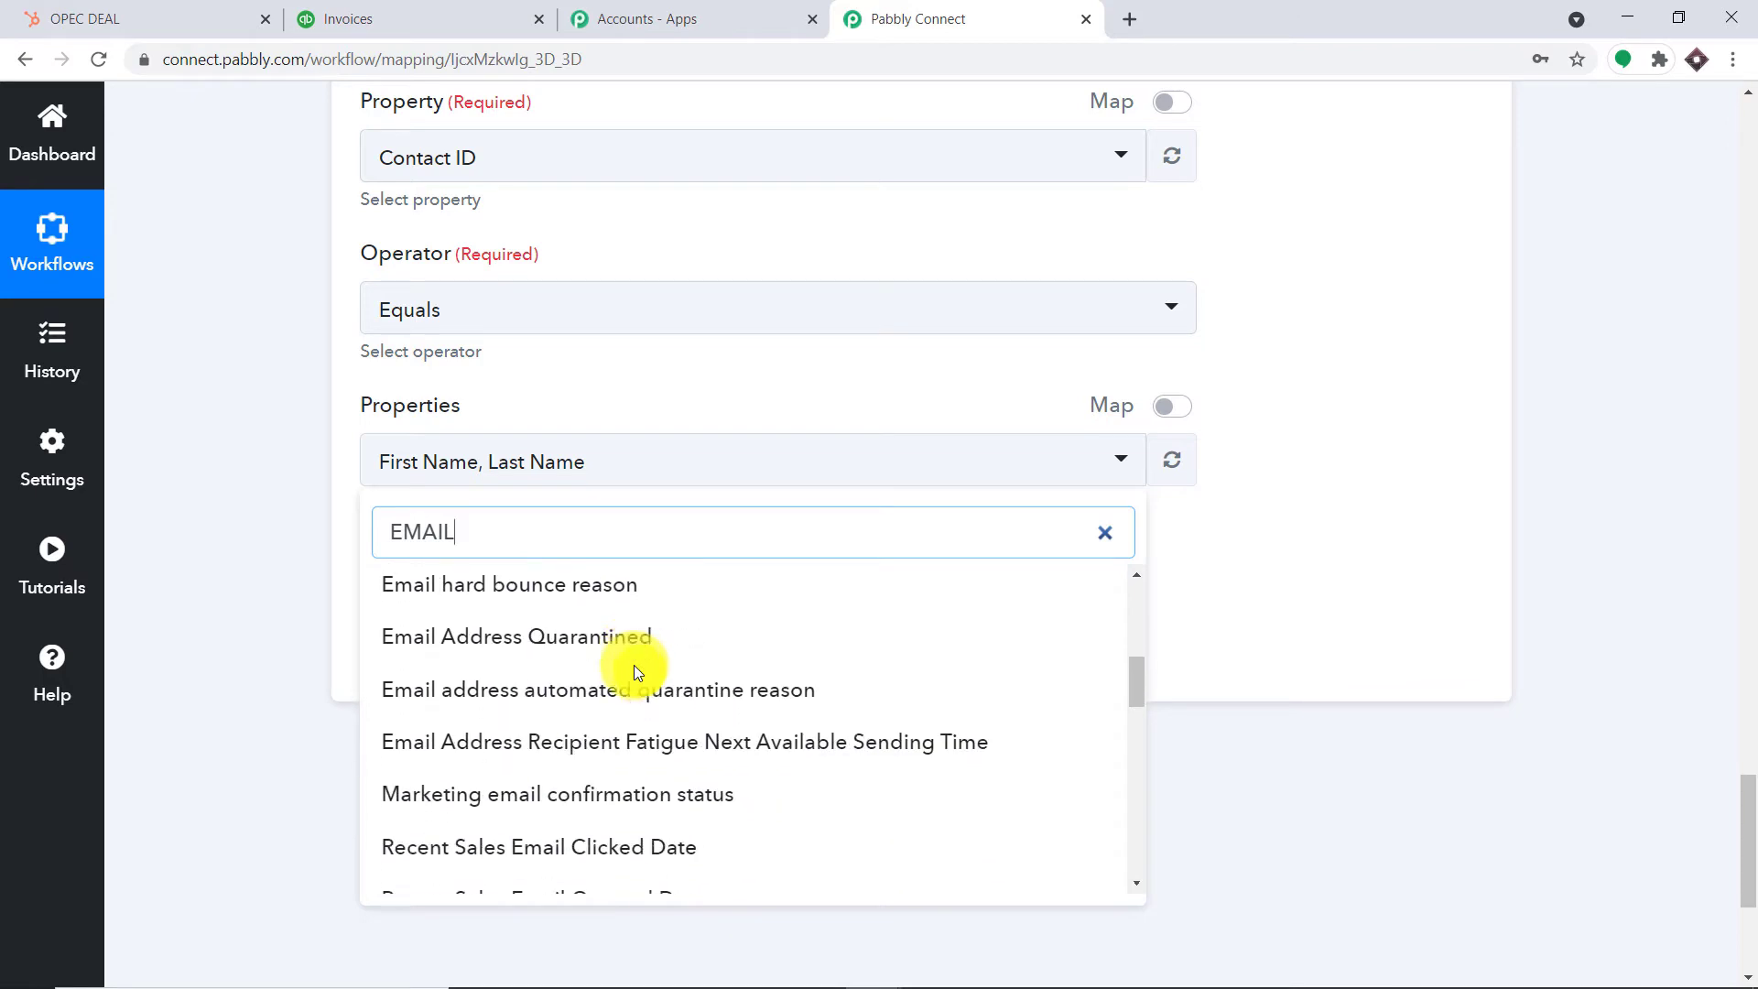
pyautogui.scroll(-5, 633, 665)
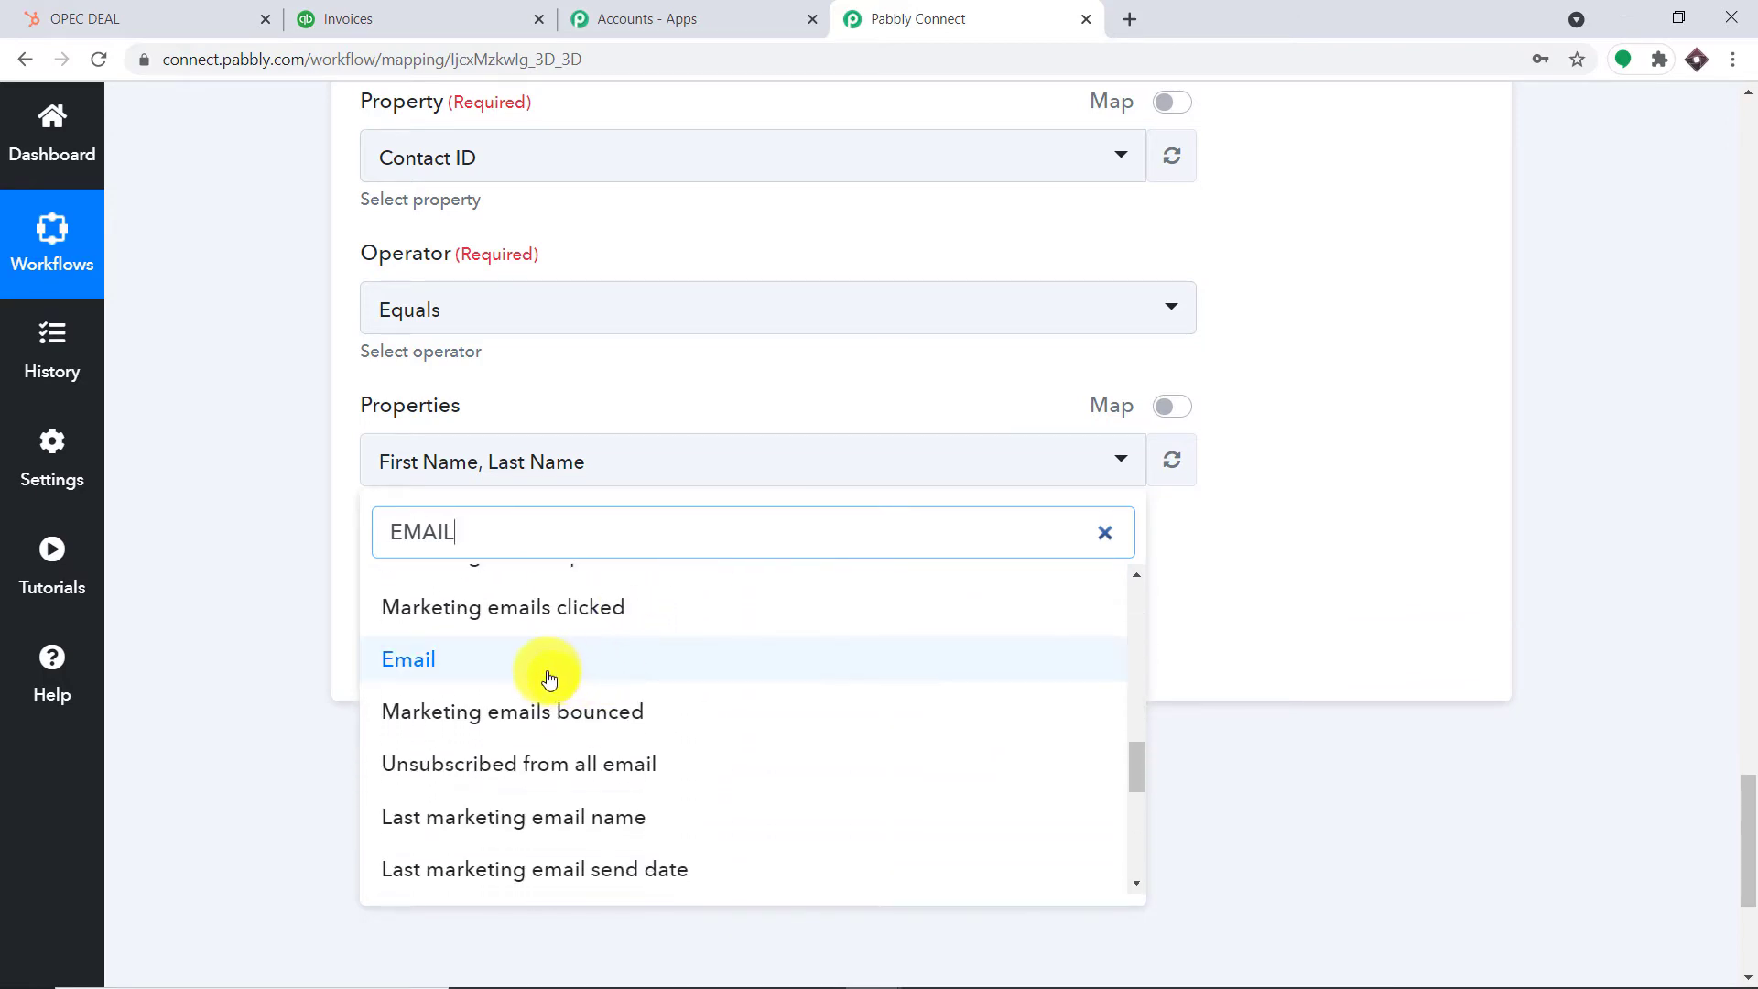
pyautogui.click(547, 673)
pyautogui.moveTo(498, 525); pyautogui.dragTo(341, 546)
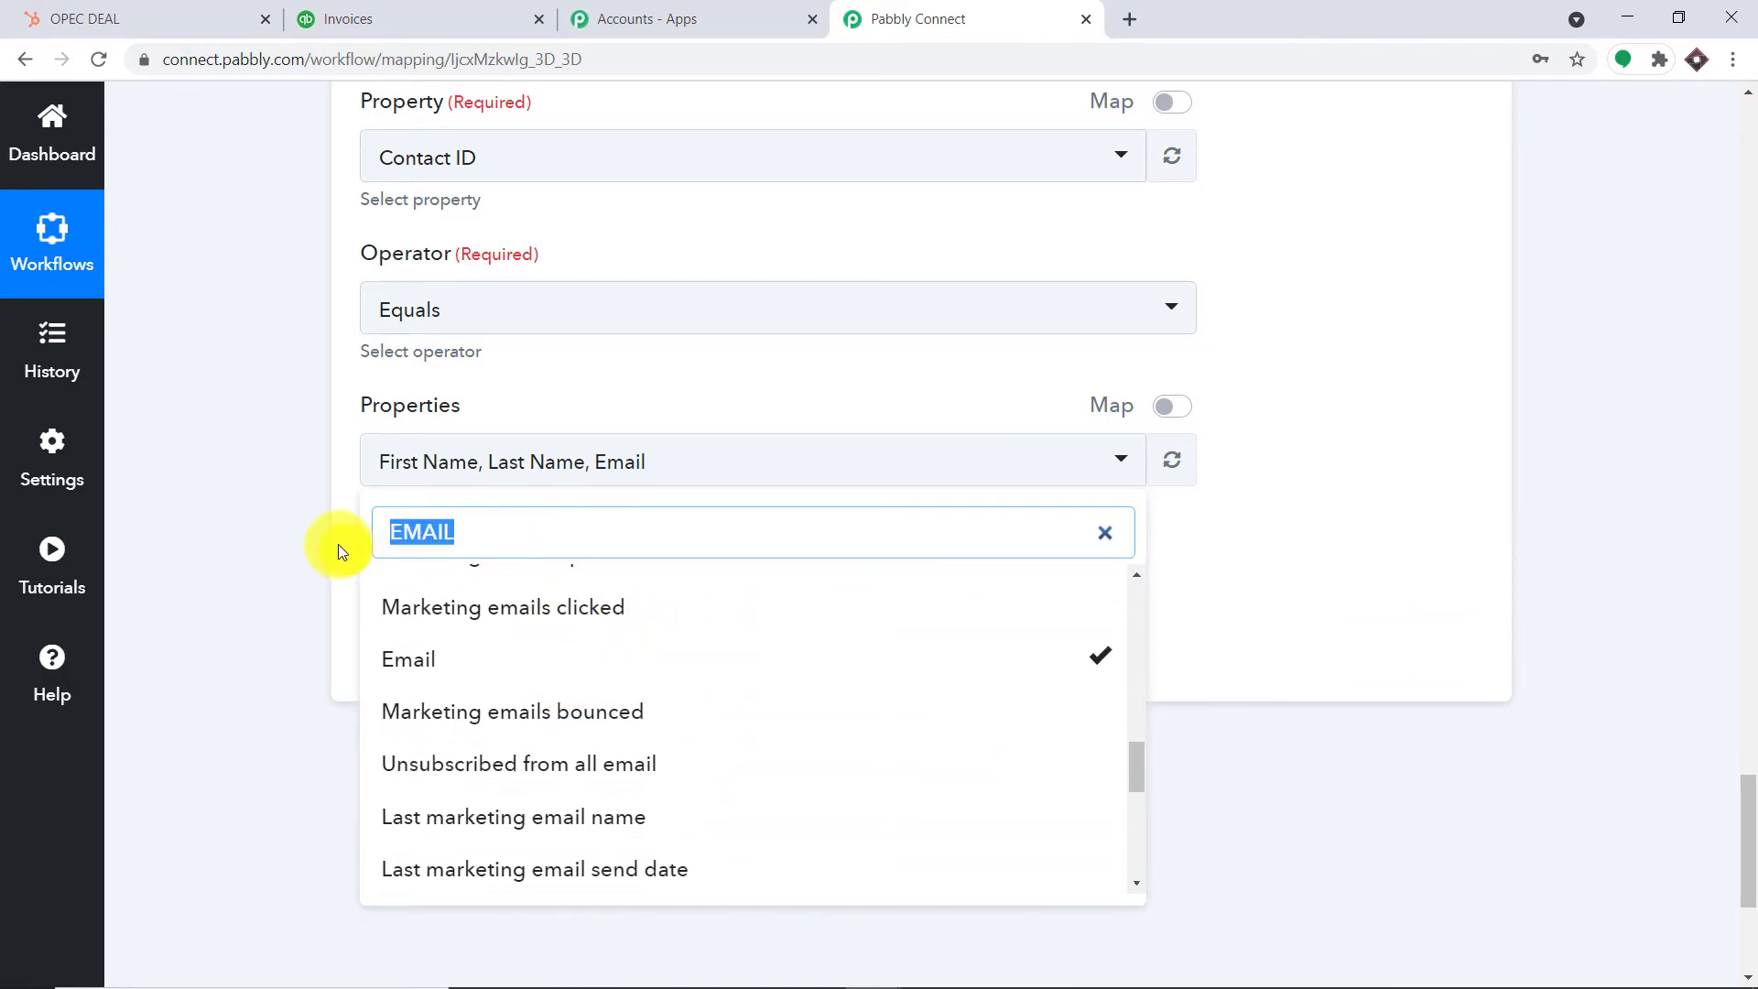
pyautogui.click(337, 545)
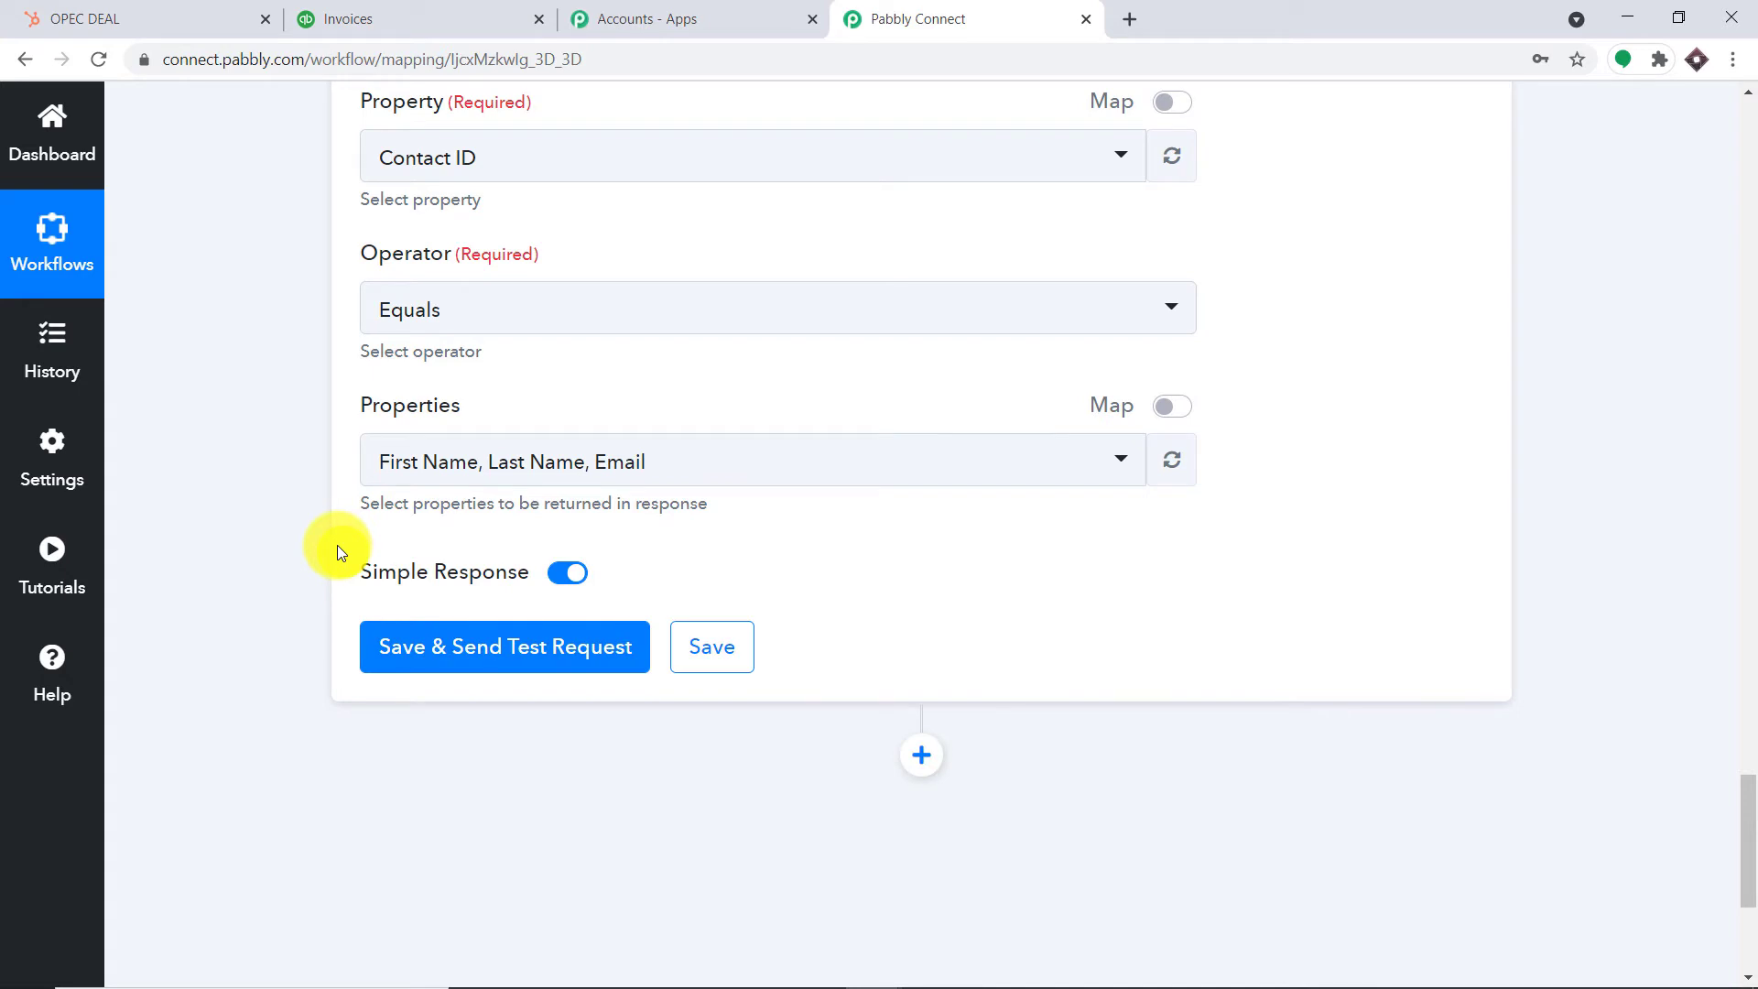
# Add Phone Number as the fourth returned property
pyautogui.click(688, 465)
pyautogui.write('PHONE')
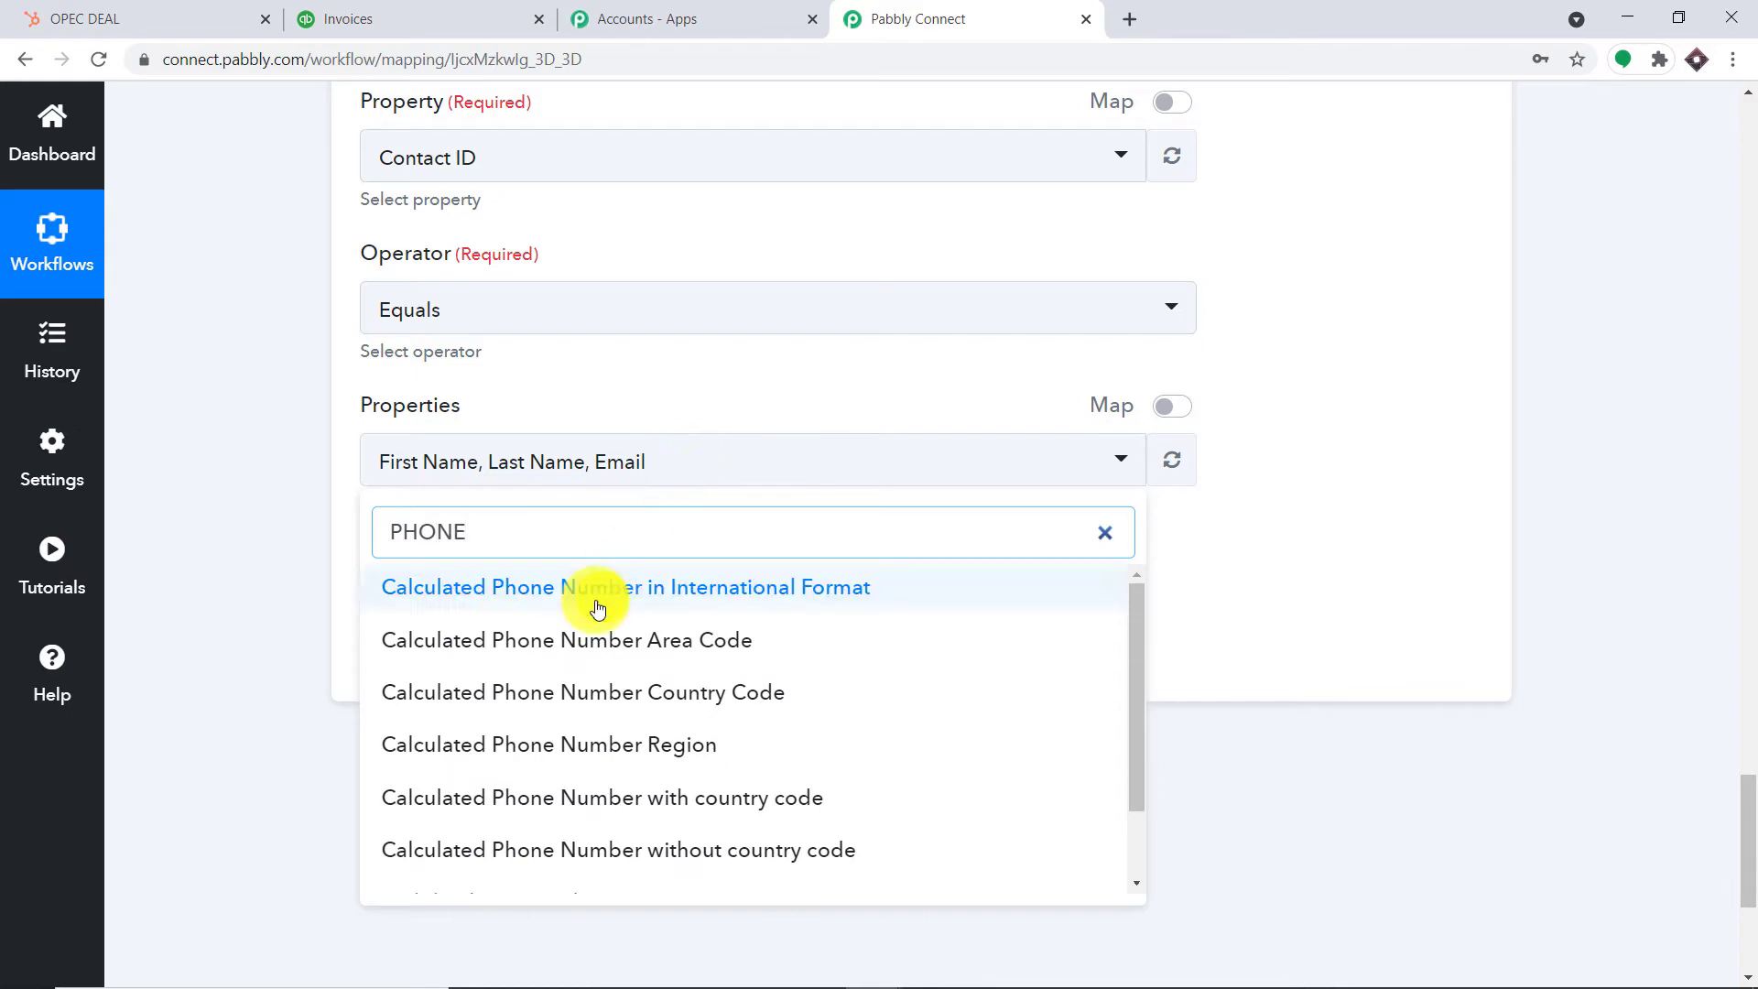
pyautogui.scroll(-2, 599, 640)
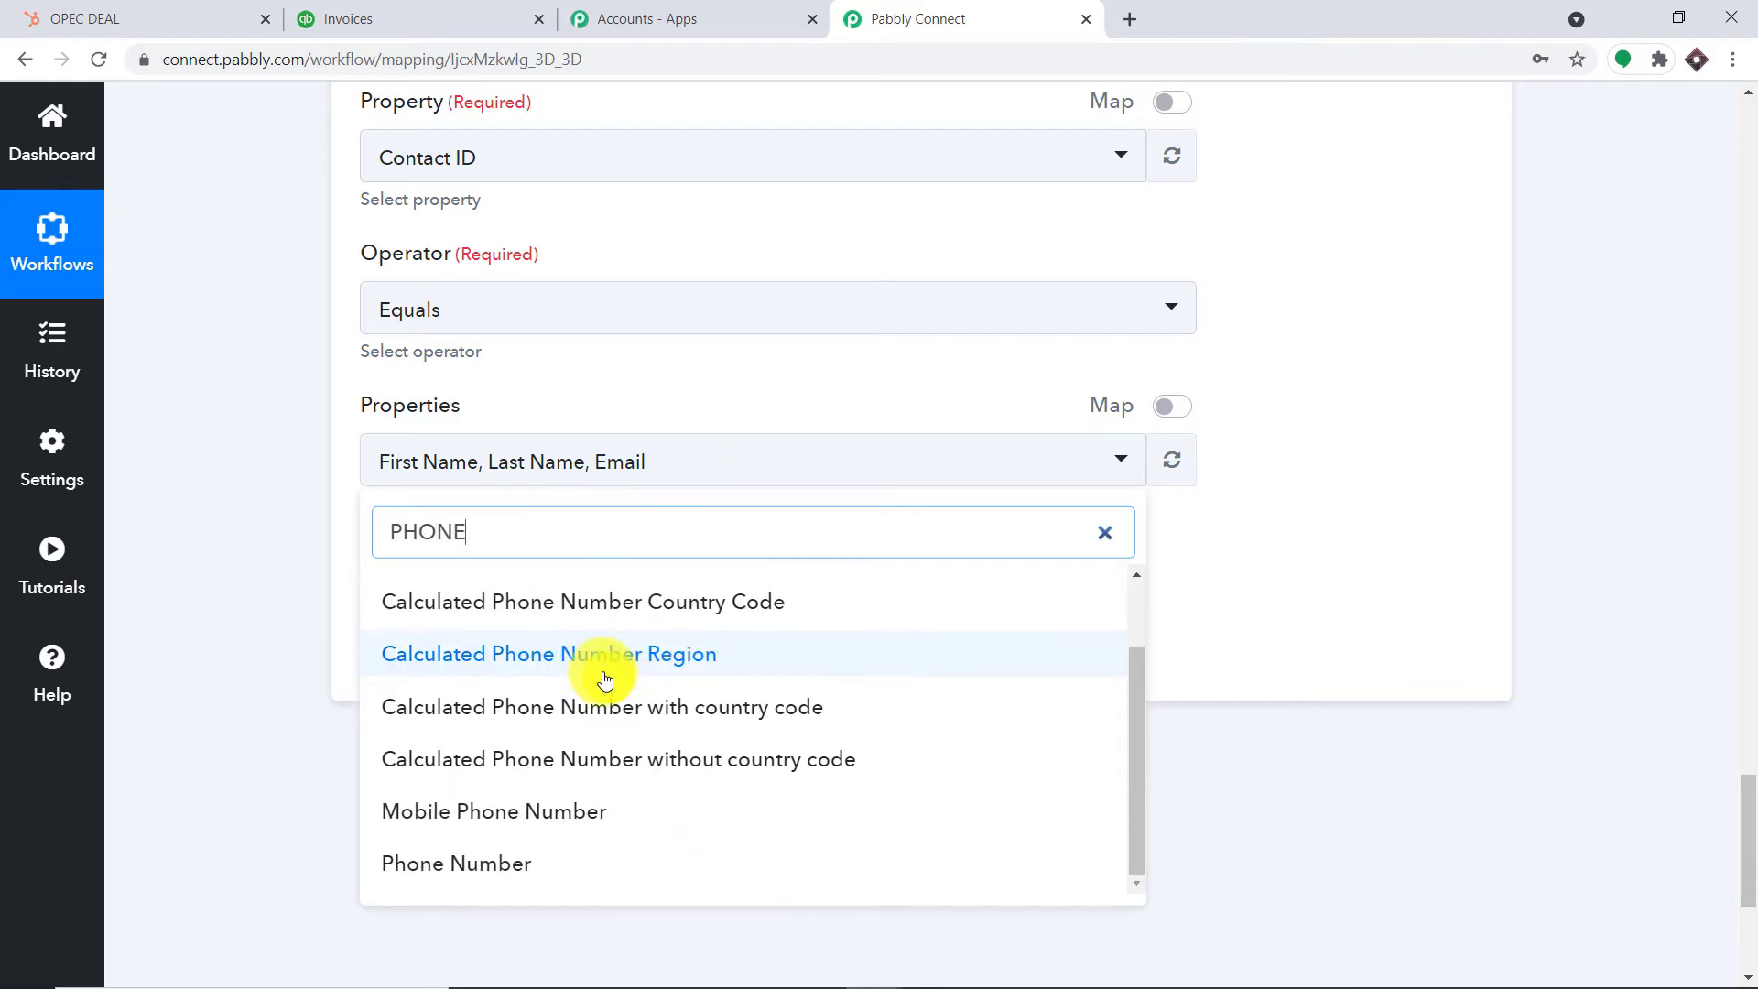
pyautogui.scroll(-1, 568, 769)
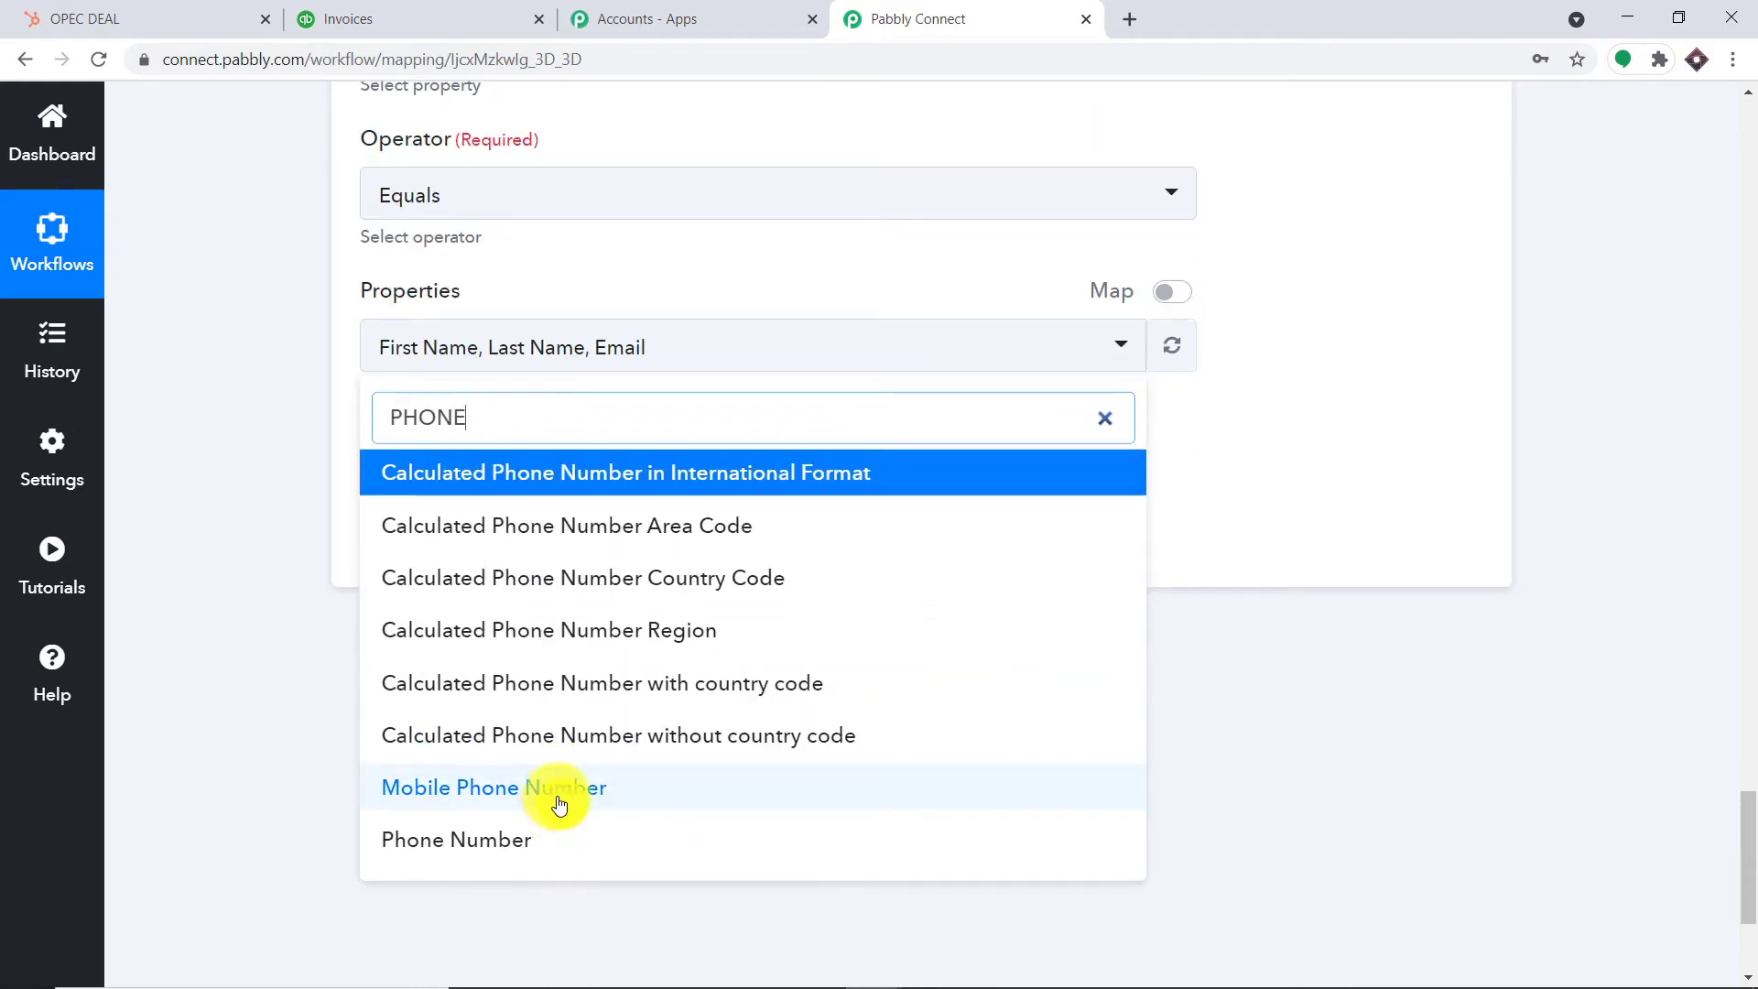
pyautogui.click(539, 835)
pyautogui.click(1413, 406)
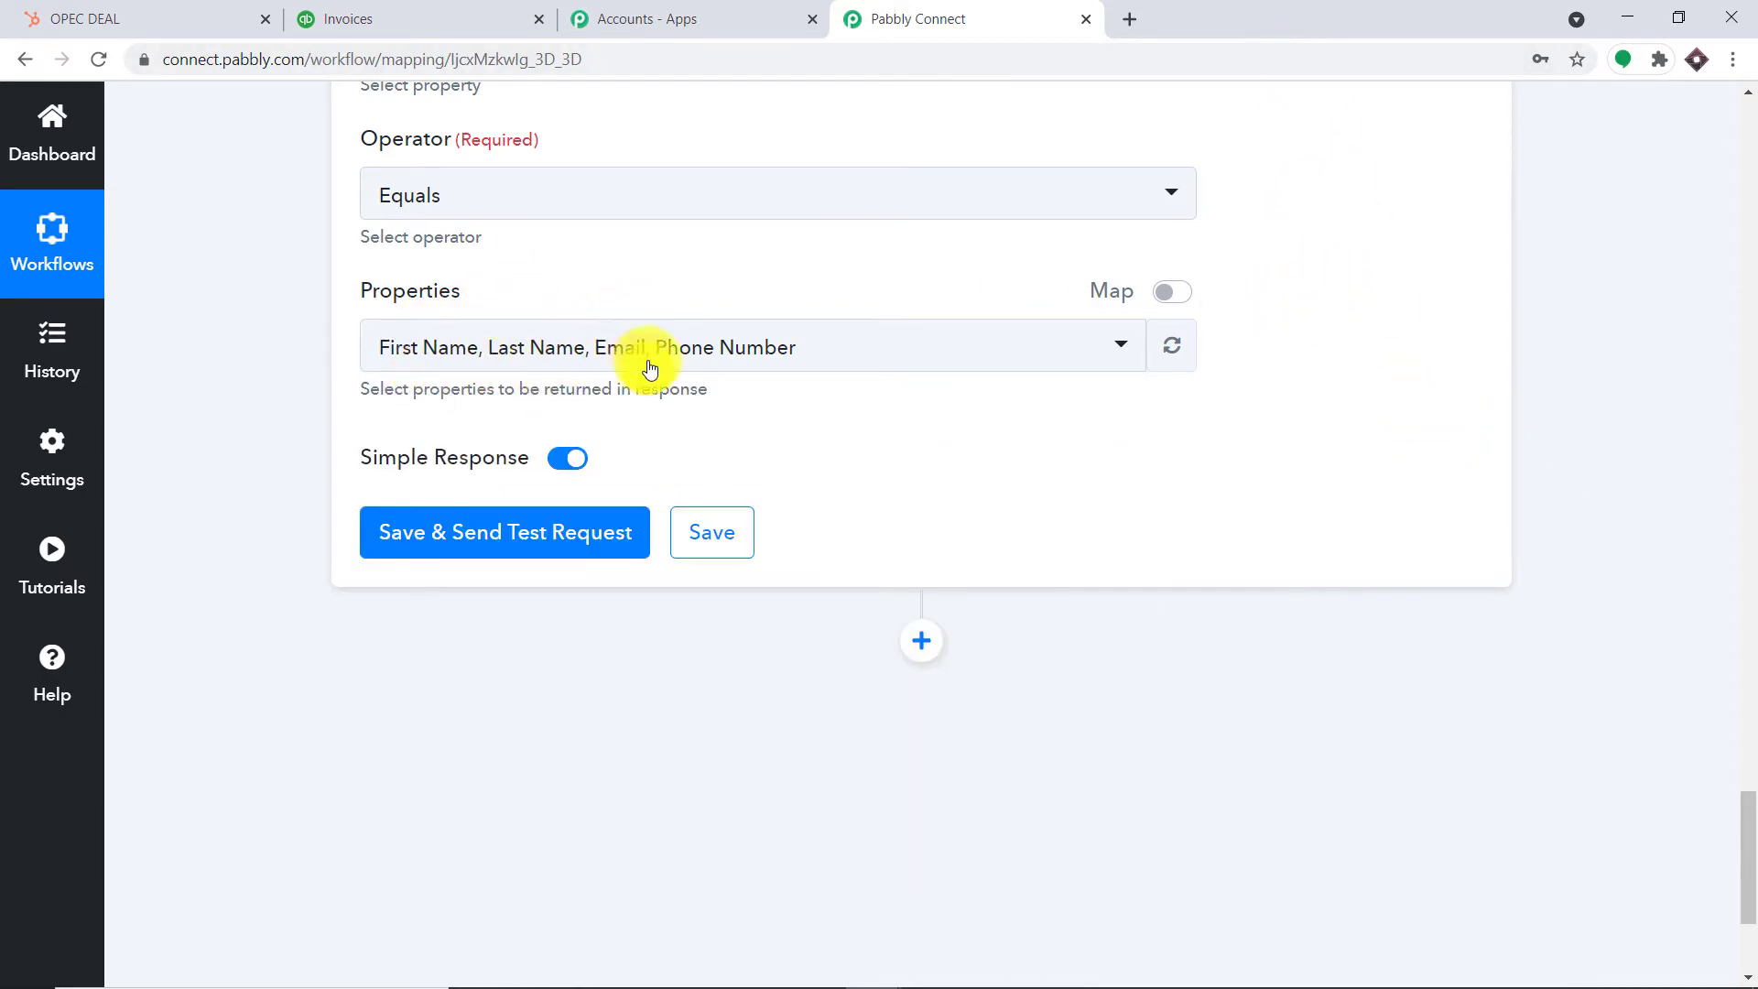
pyautogui.scroll(4, 756, 357)
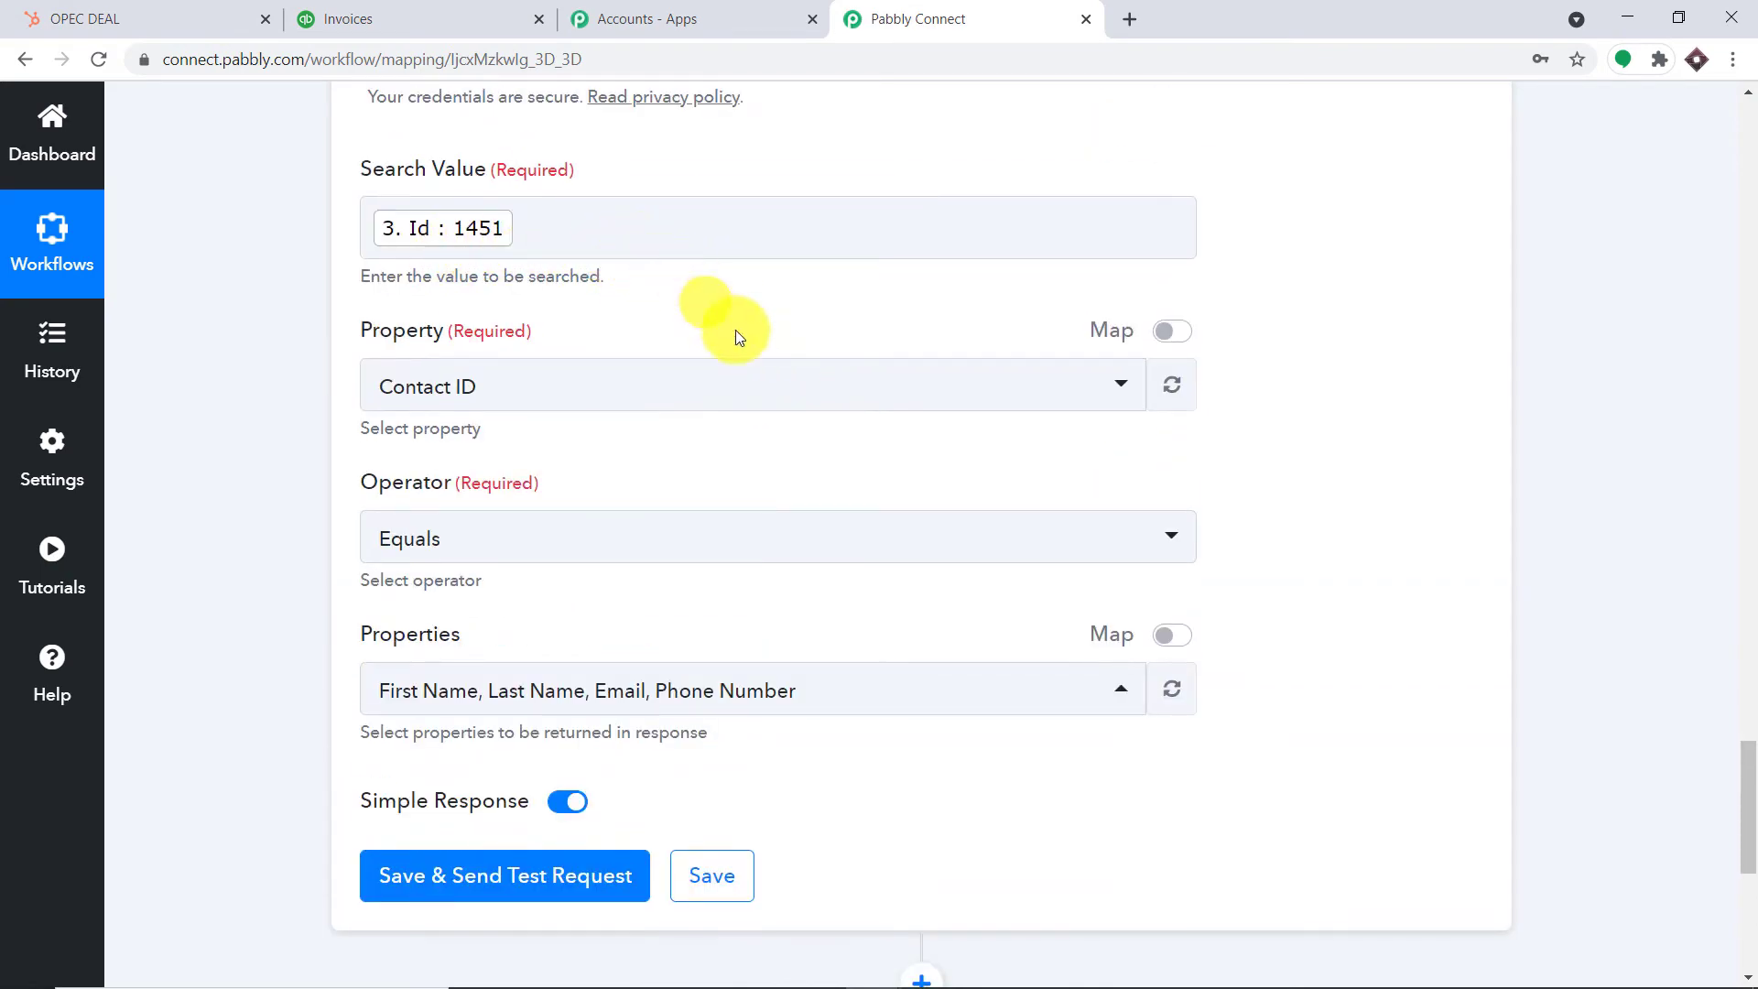
pyautogui.scroll(-5, 733, 364)
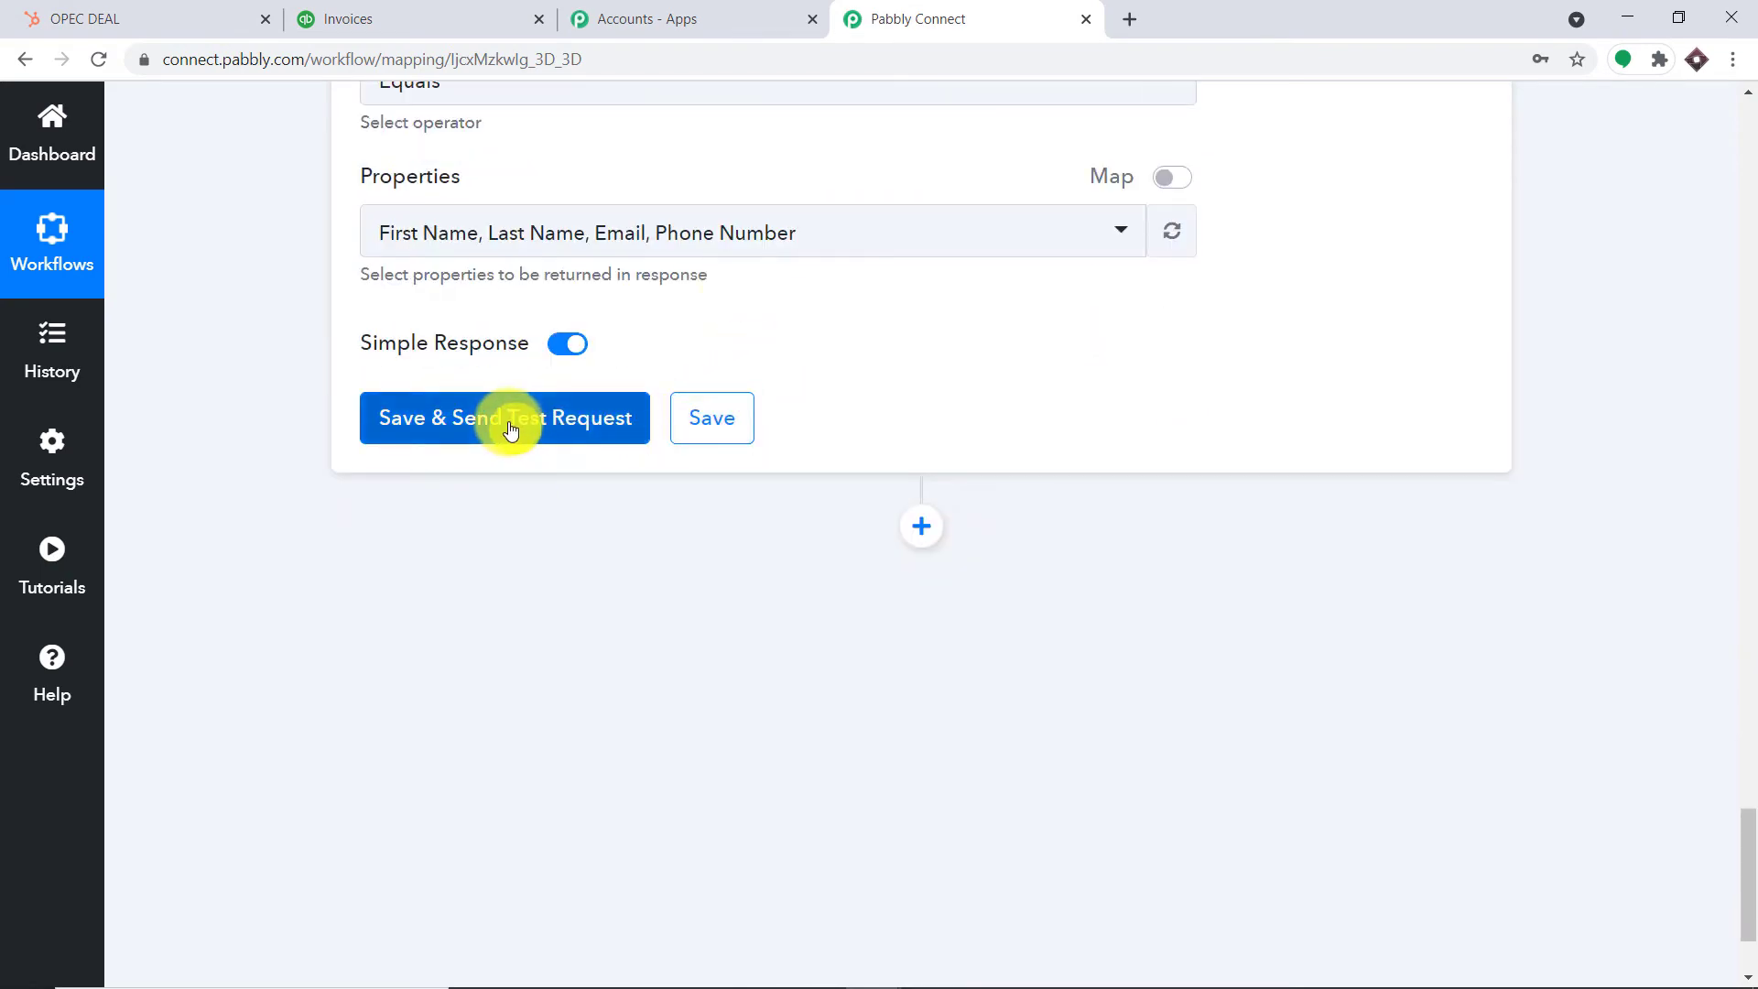
# Save and test the search, checking contact 1451's name, email and phone in the response
pyautogui.click(510, 431)
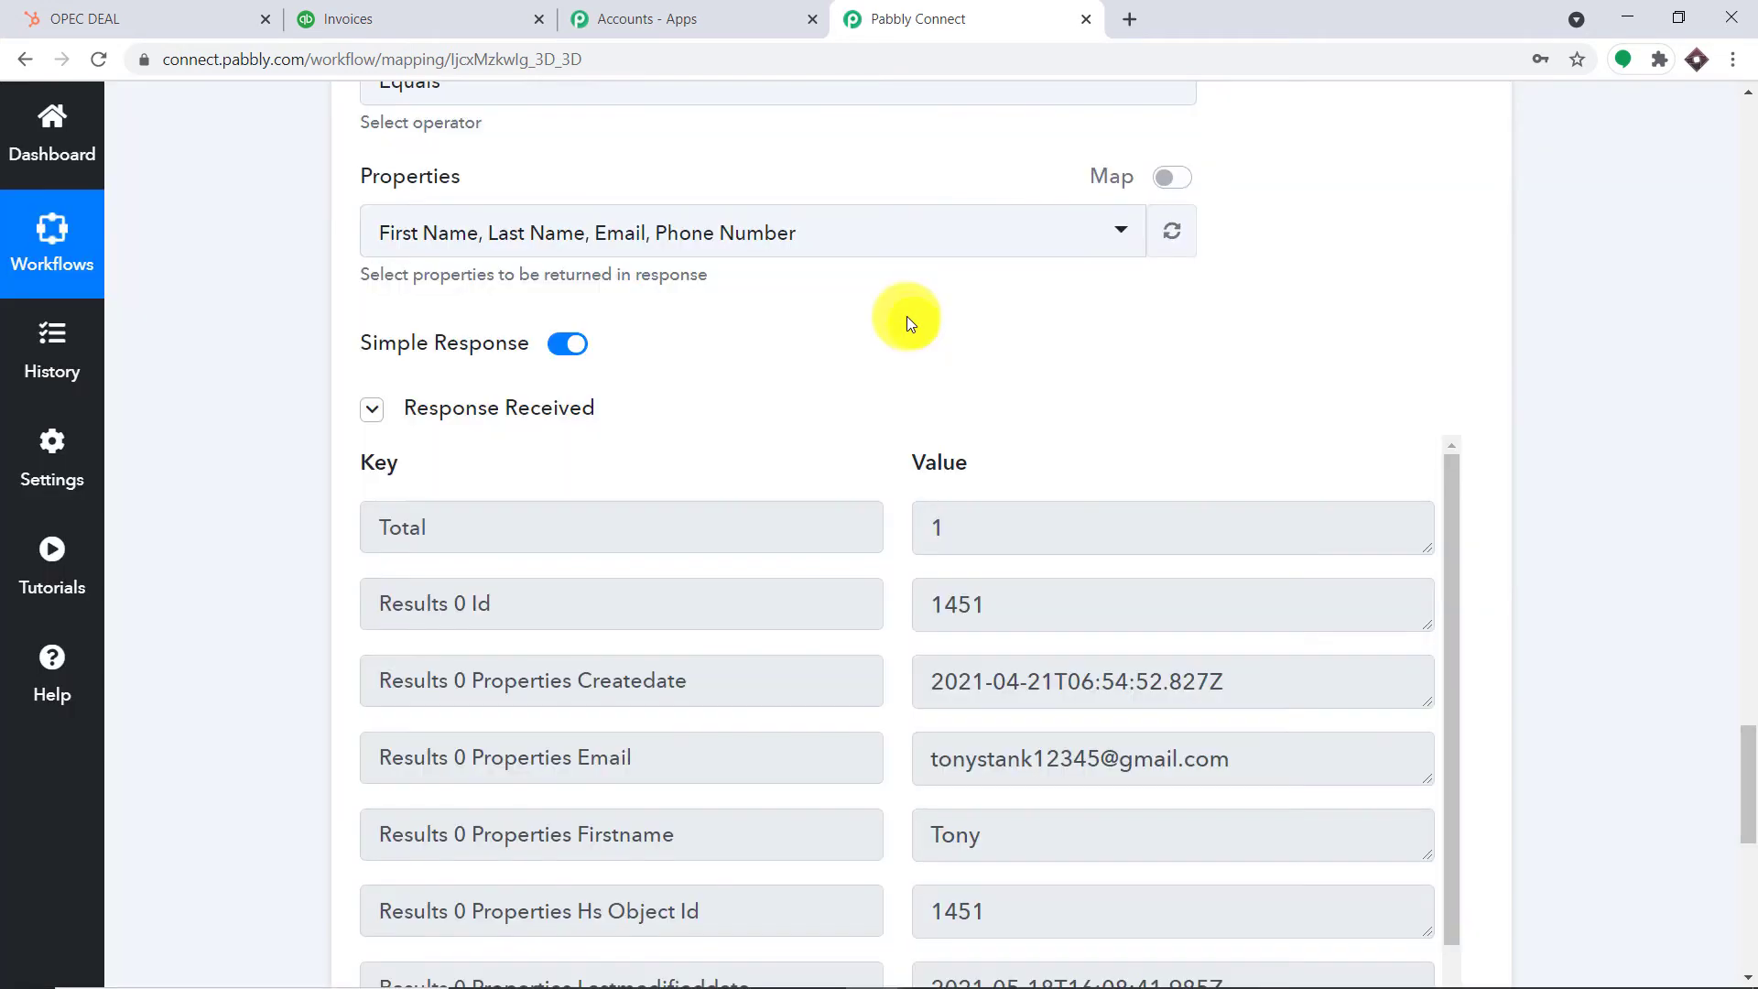
pyautogui.scroll(-2, 1032, 549)
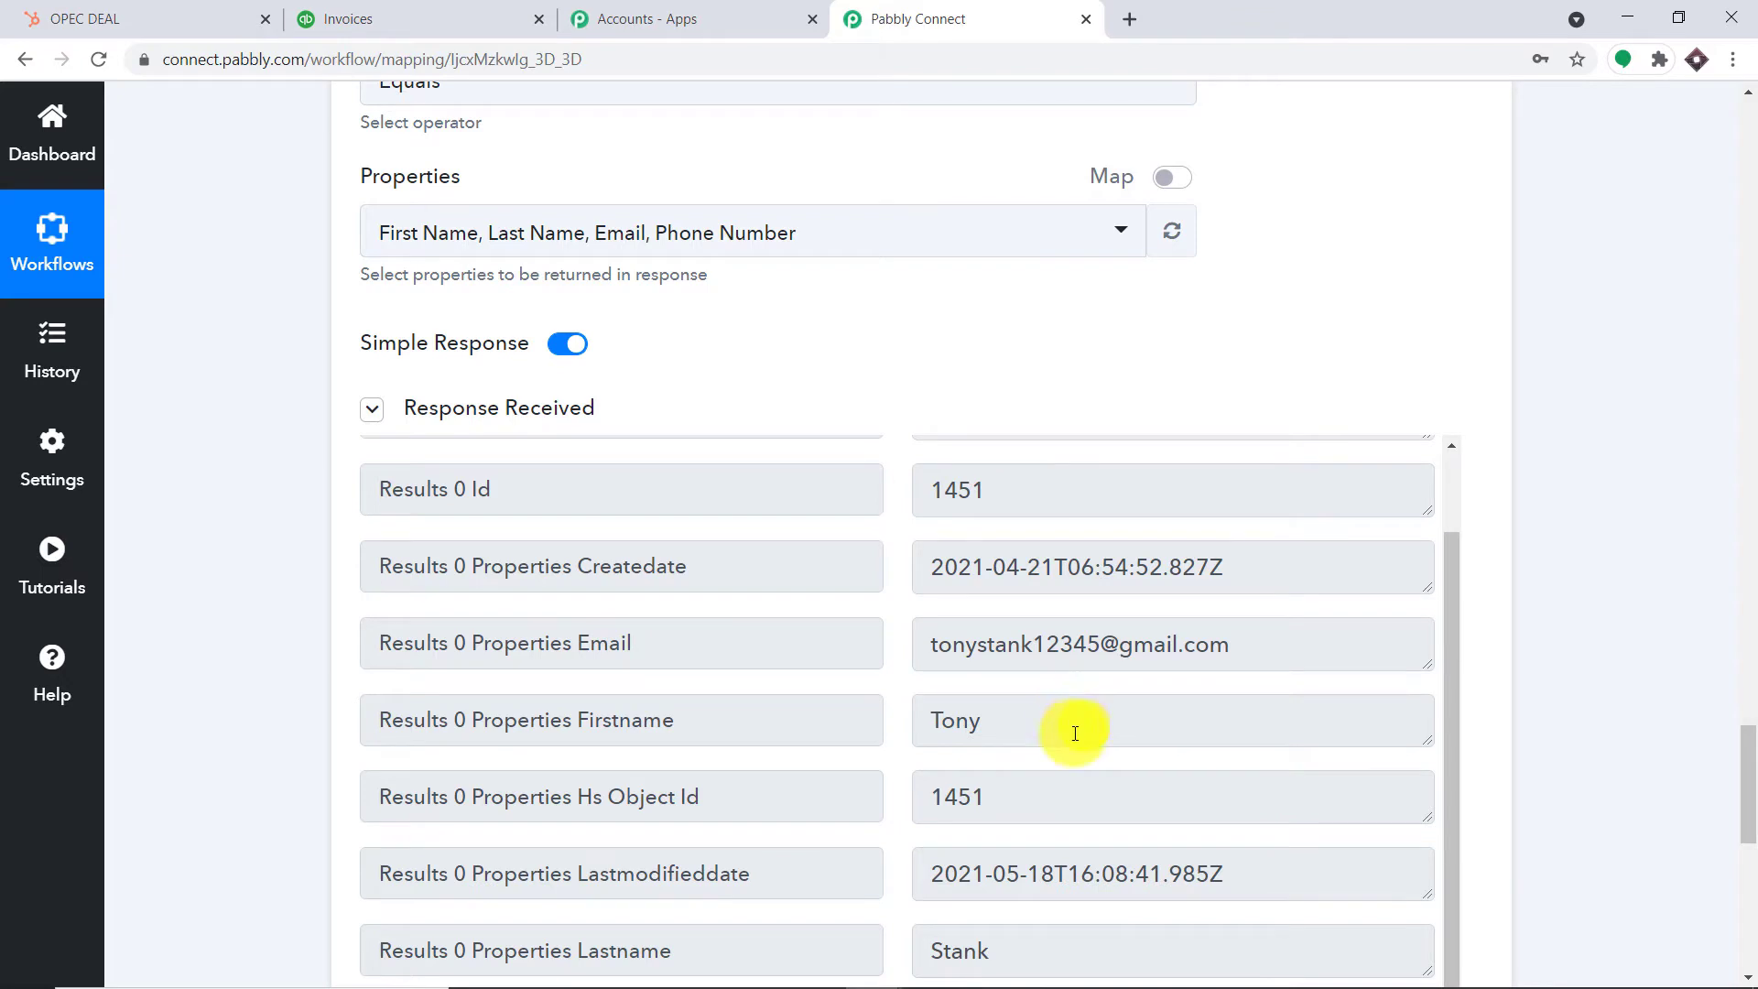
pyautogui.scroll(-1, 1067, 724)
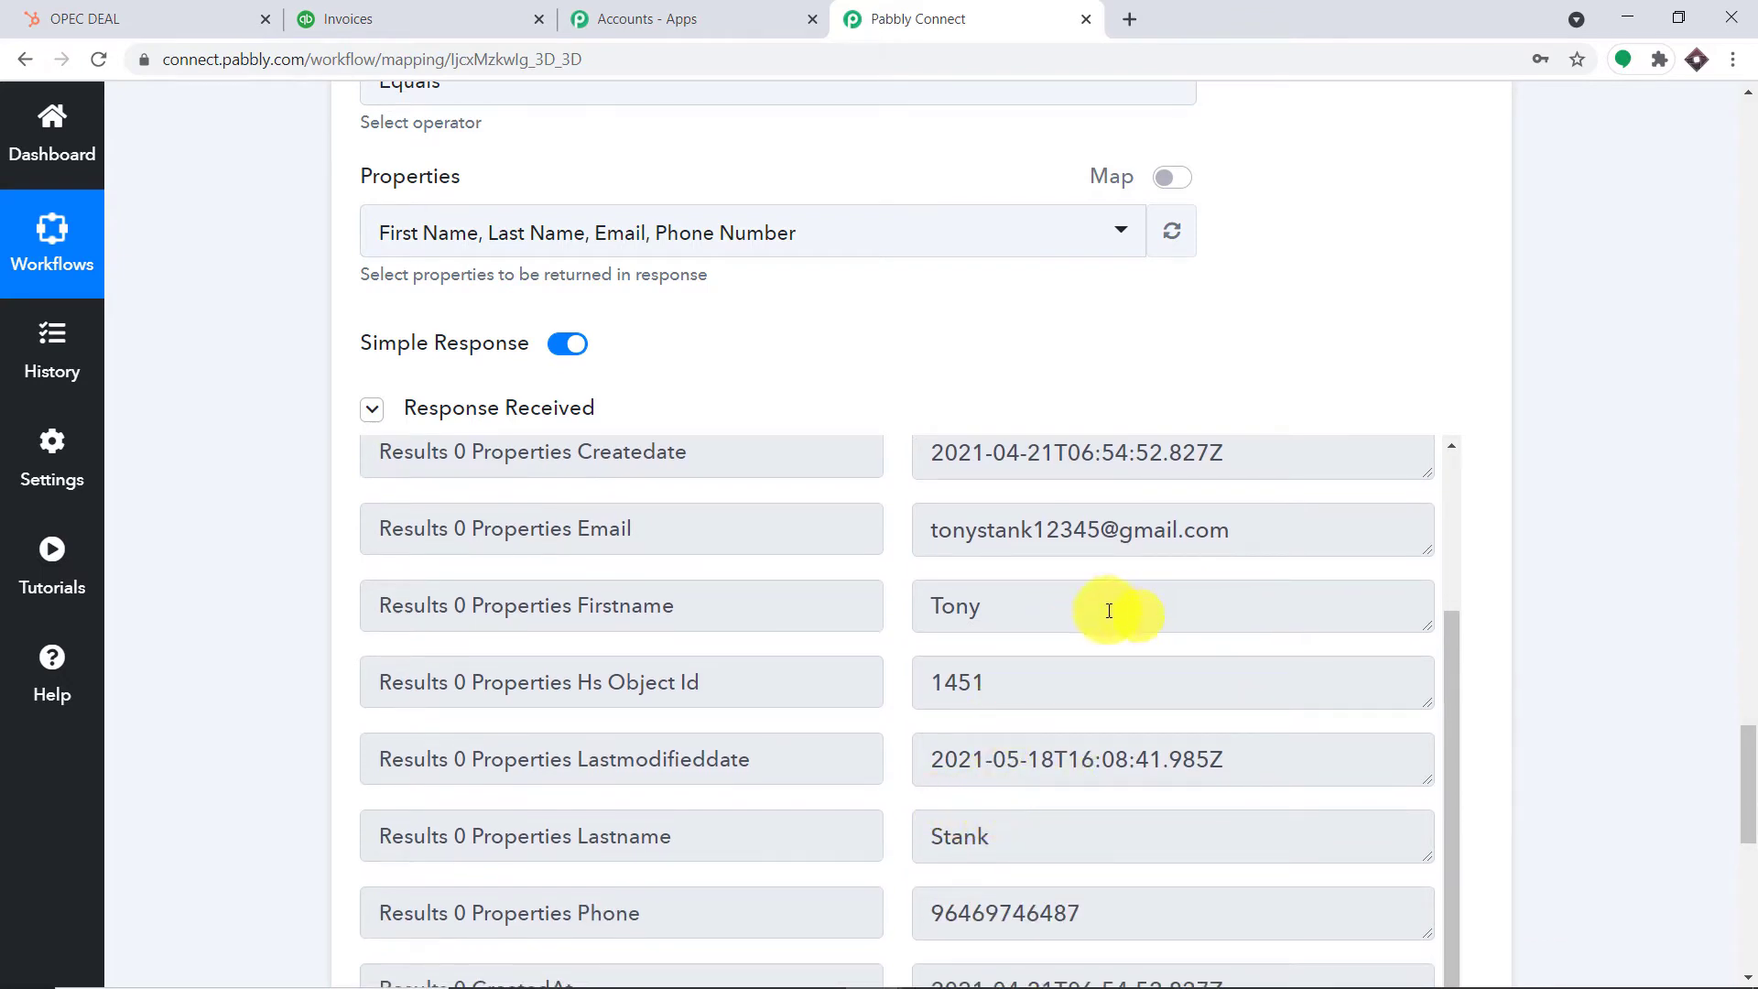
pyautogui.scroll(-1, 1185, 604)
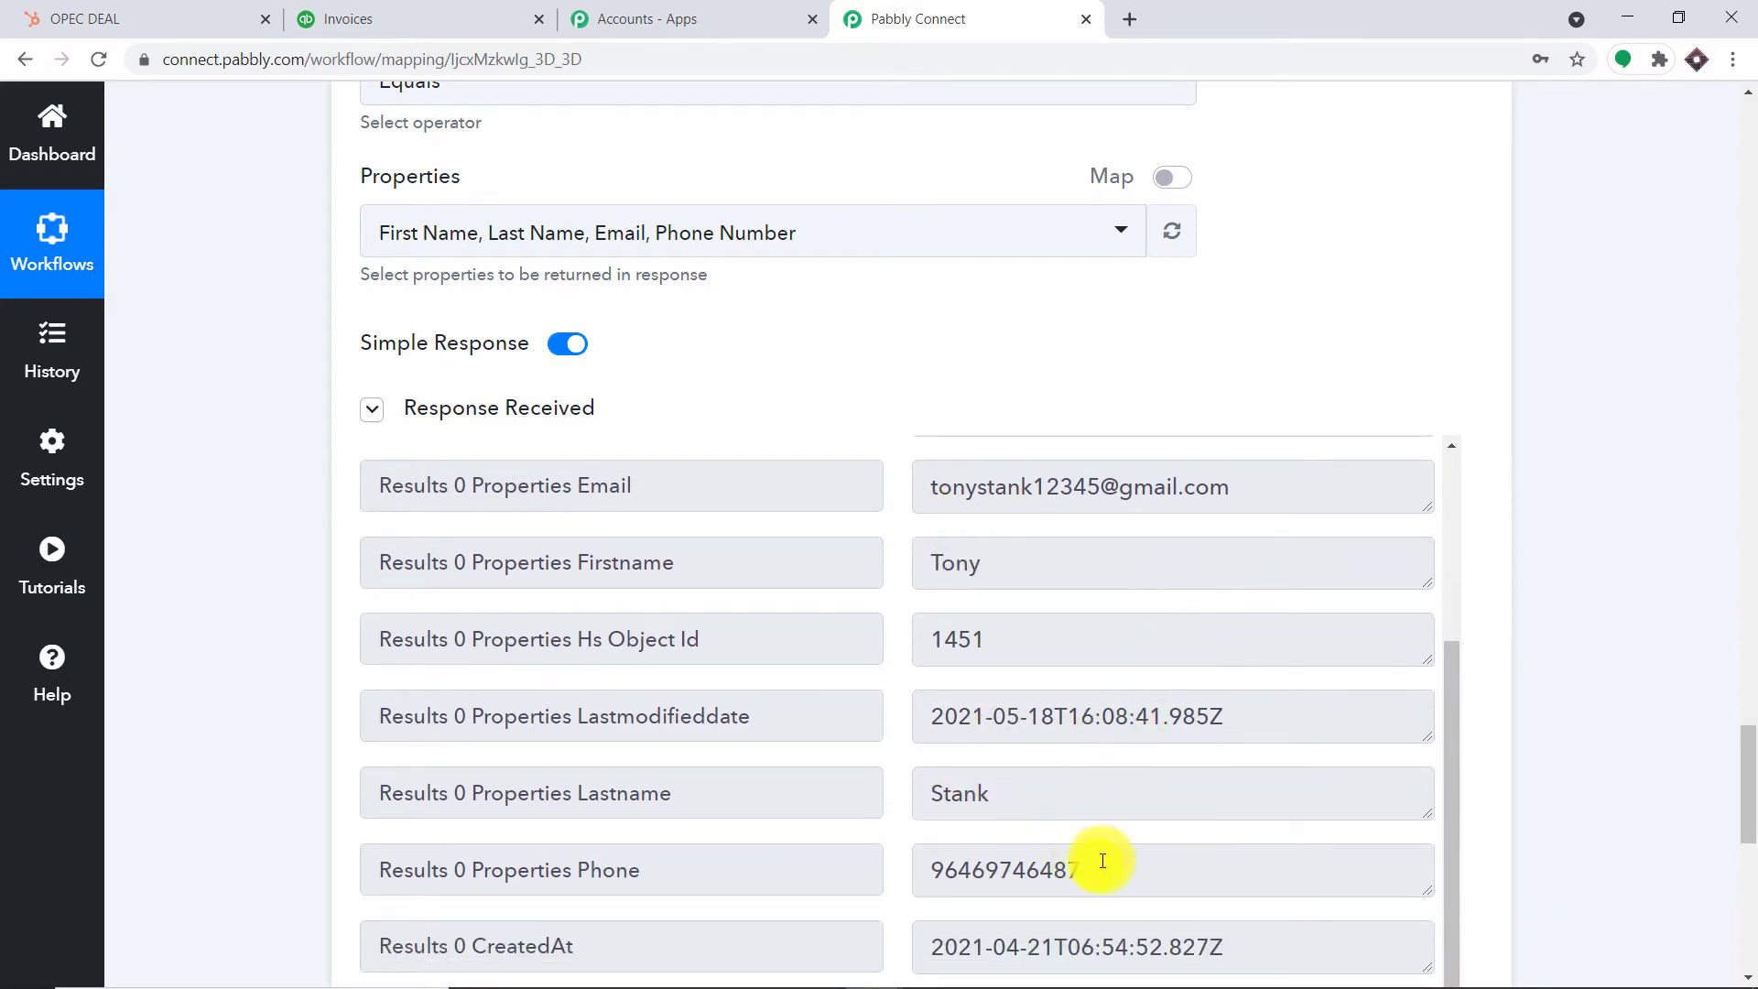
pyautogui.moveTo(1110, 860); pyautogui.dragTo(848, 874)
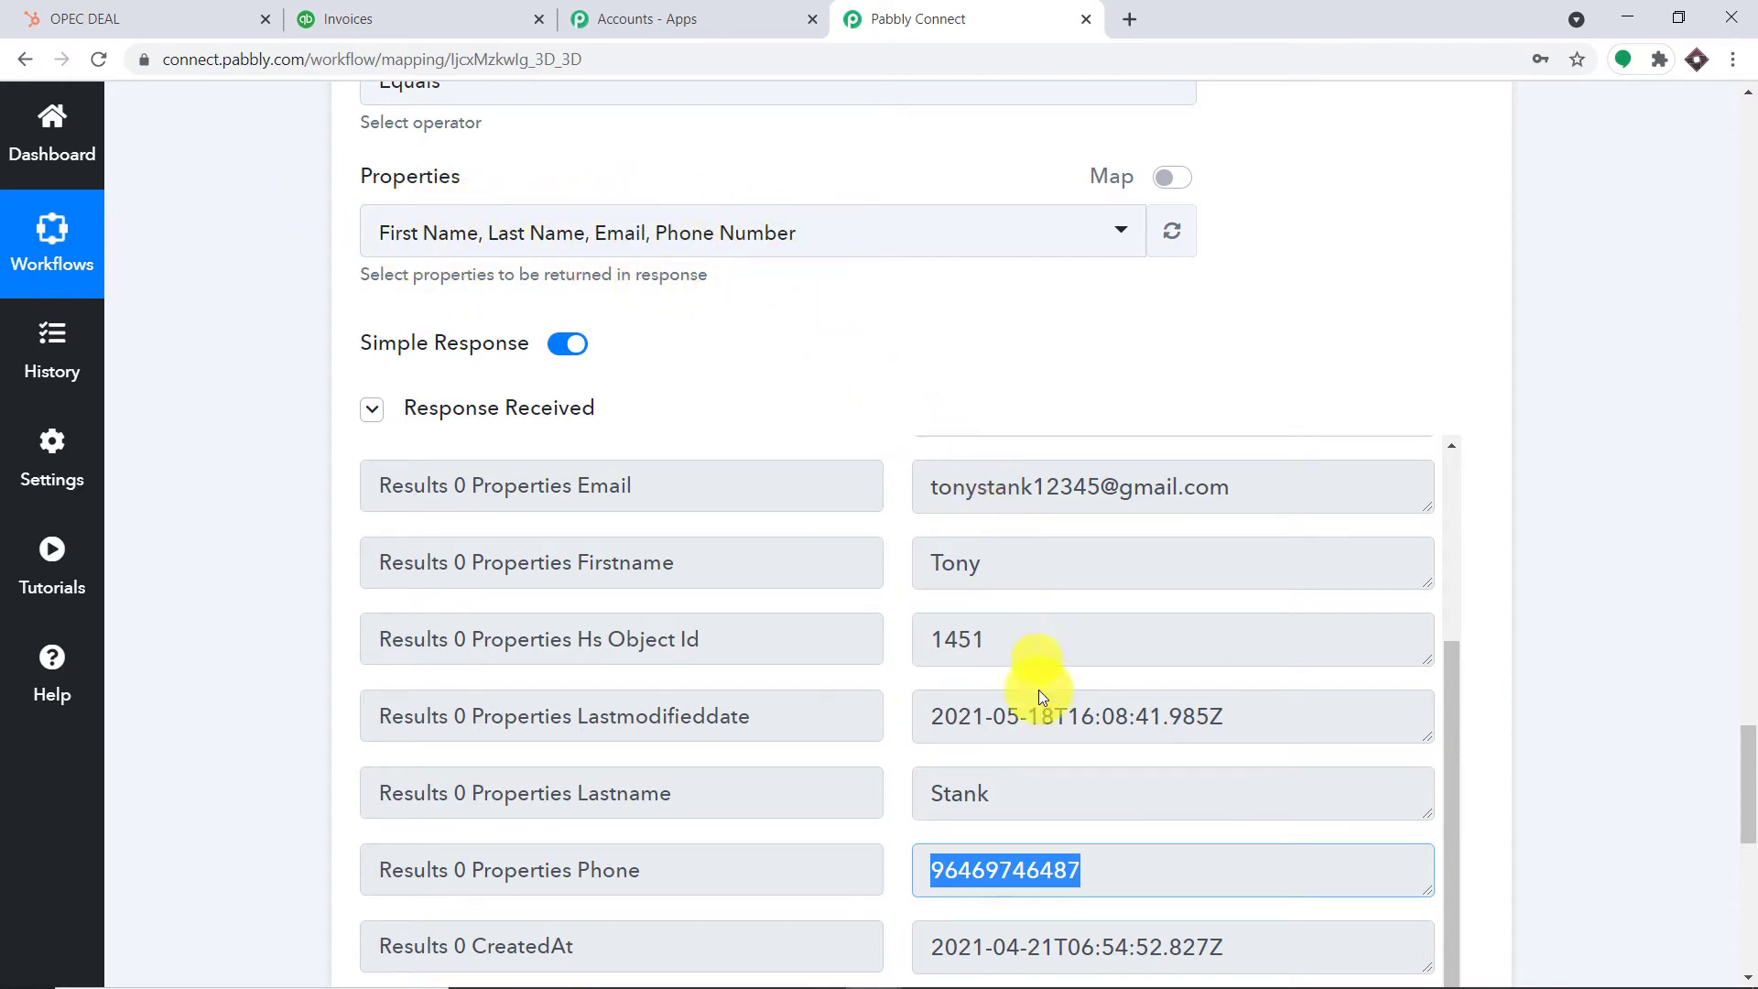
pyautogui.click(1624, 441)
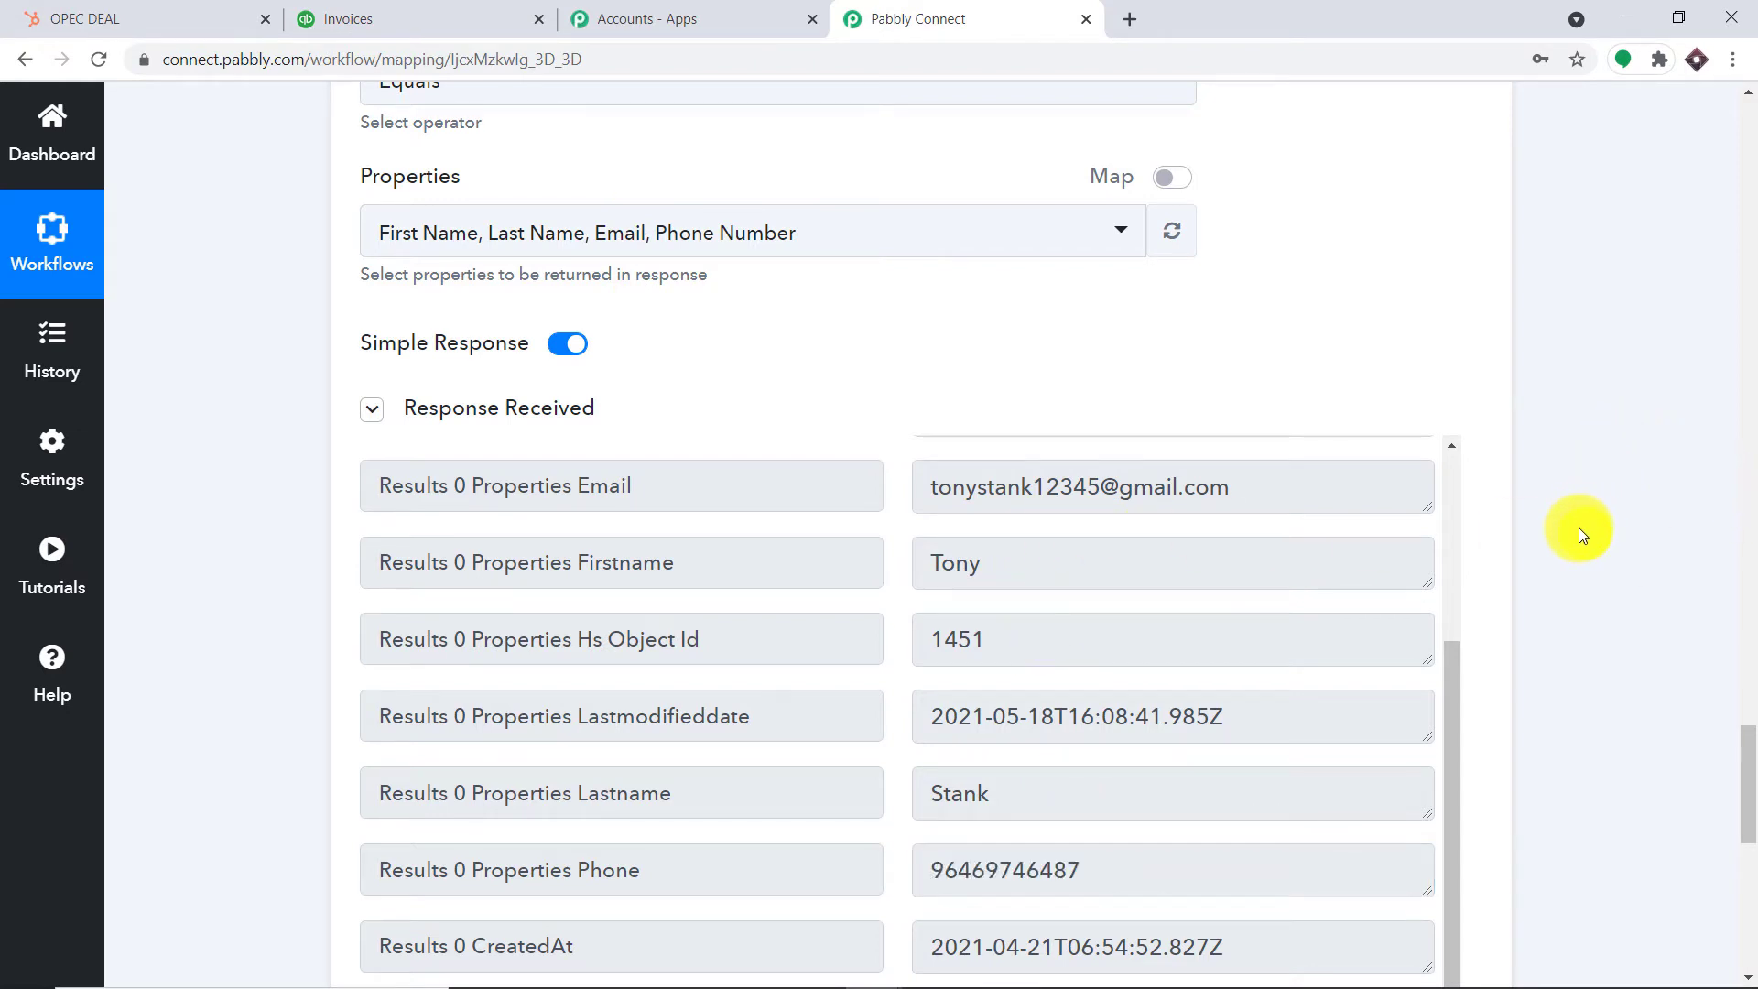
pyautogui.scroll(-3, 1582, 535)
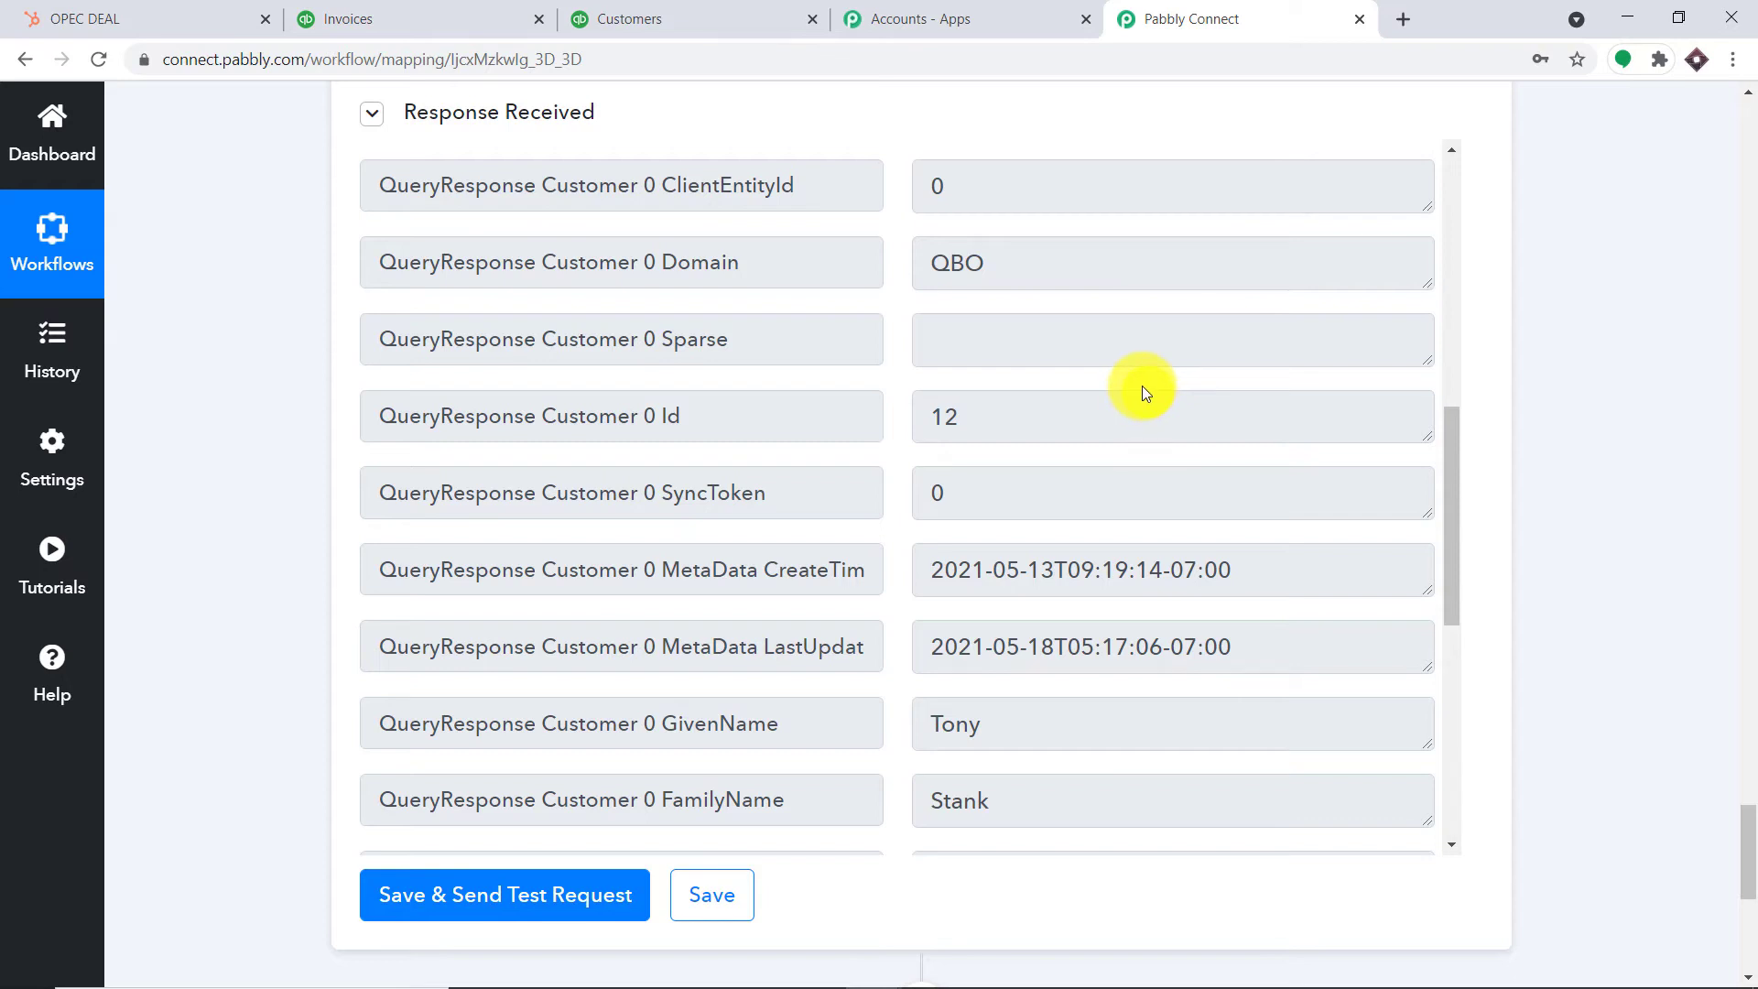
# Scroll through the QuickBooks Find Customer step to review its email mapping and response
pyautogui.scroll(3, 1144, 439)
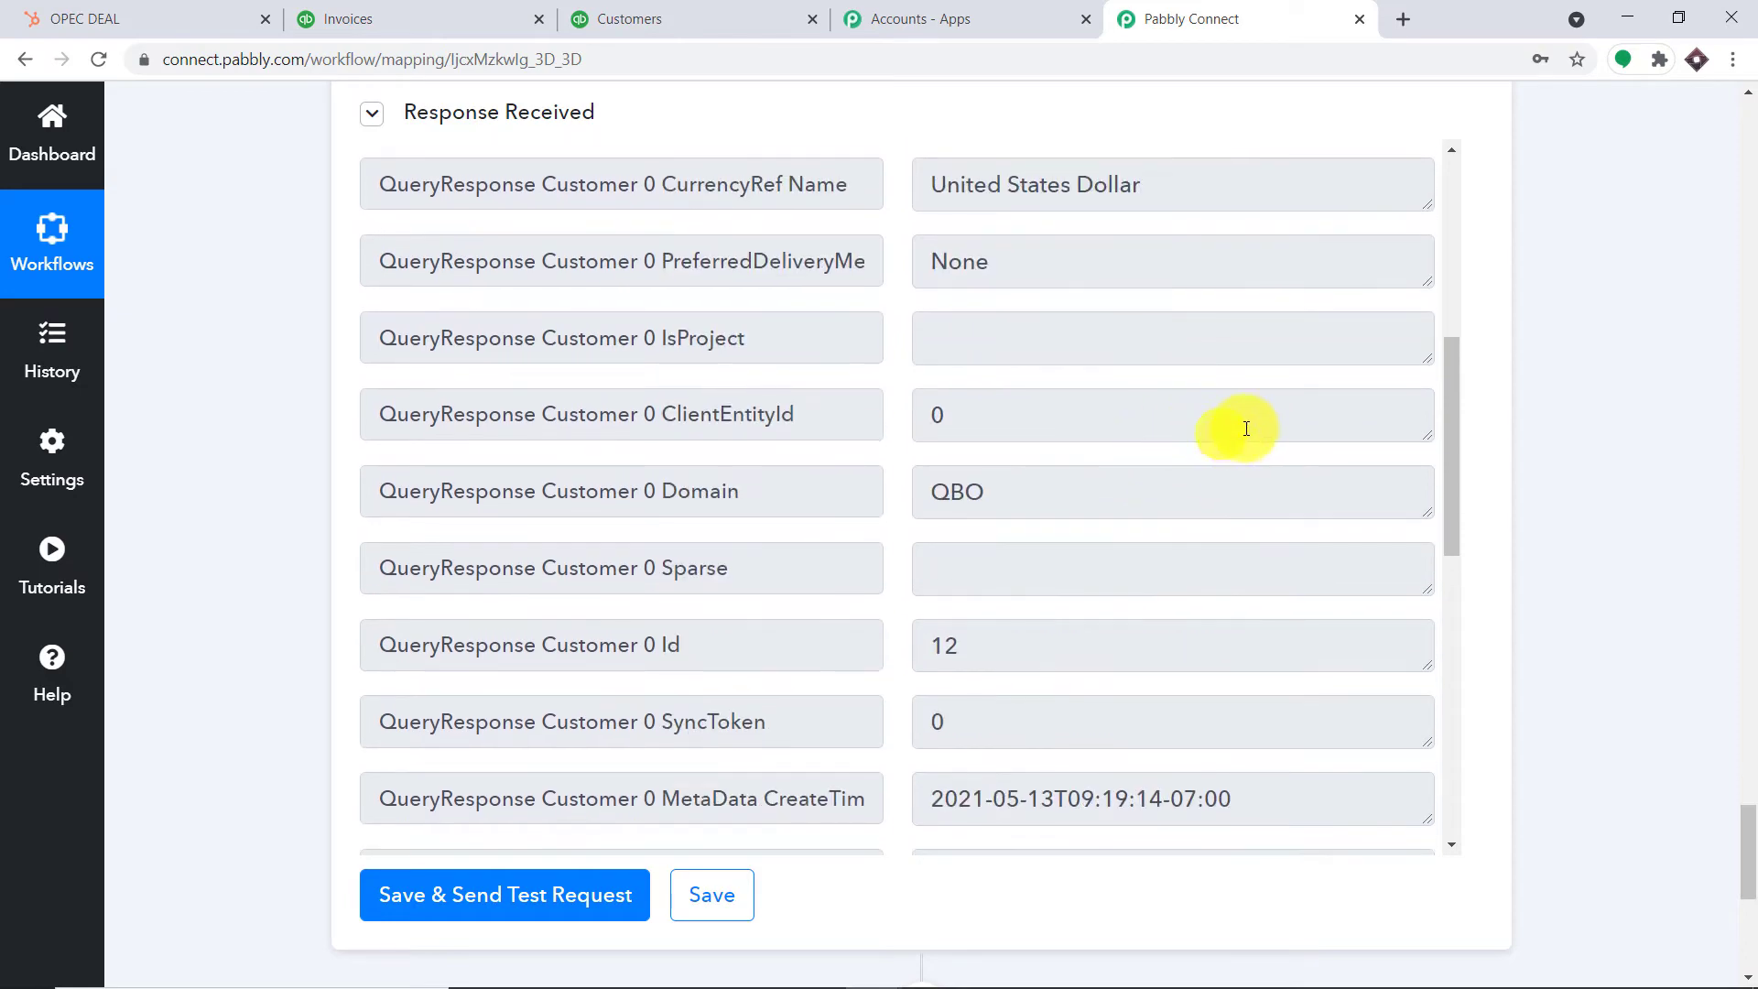
pyautogui.scroll(5, 1744, 833)
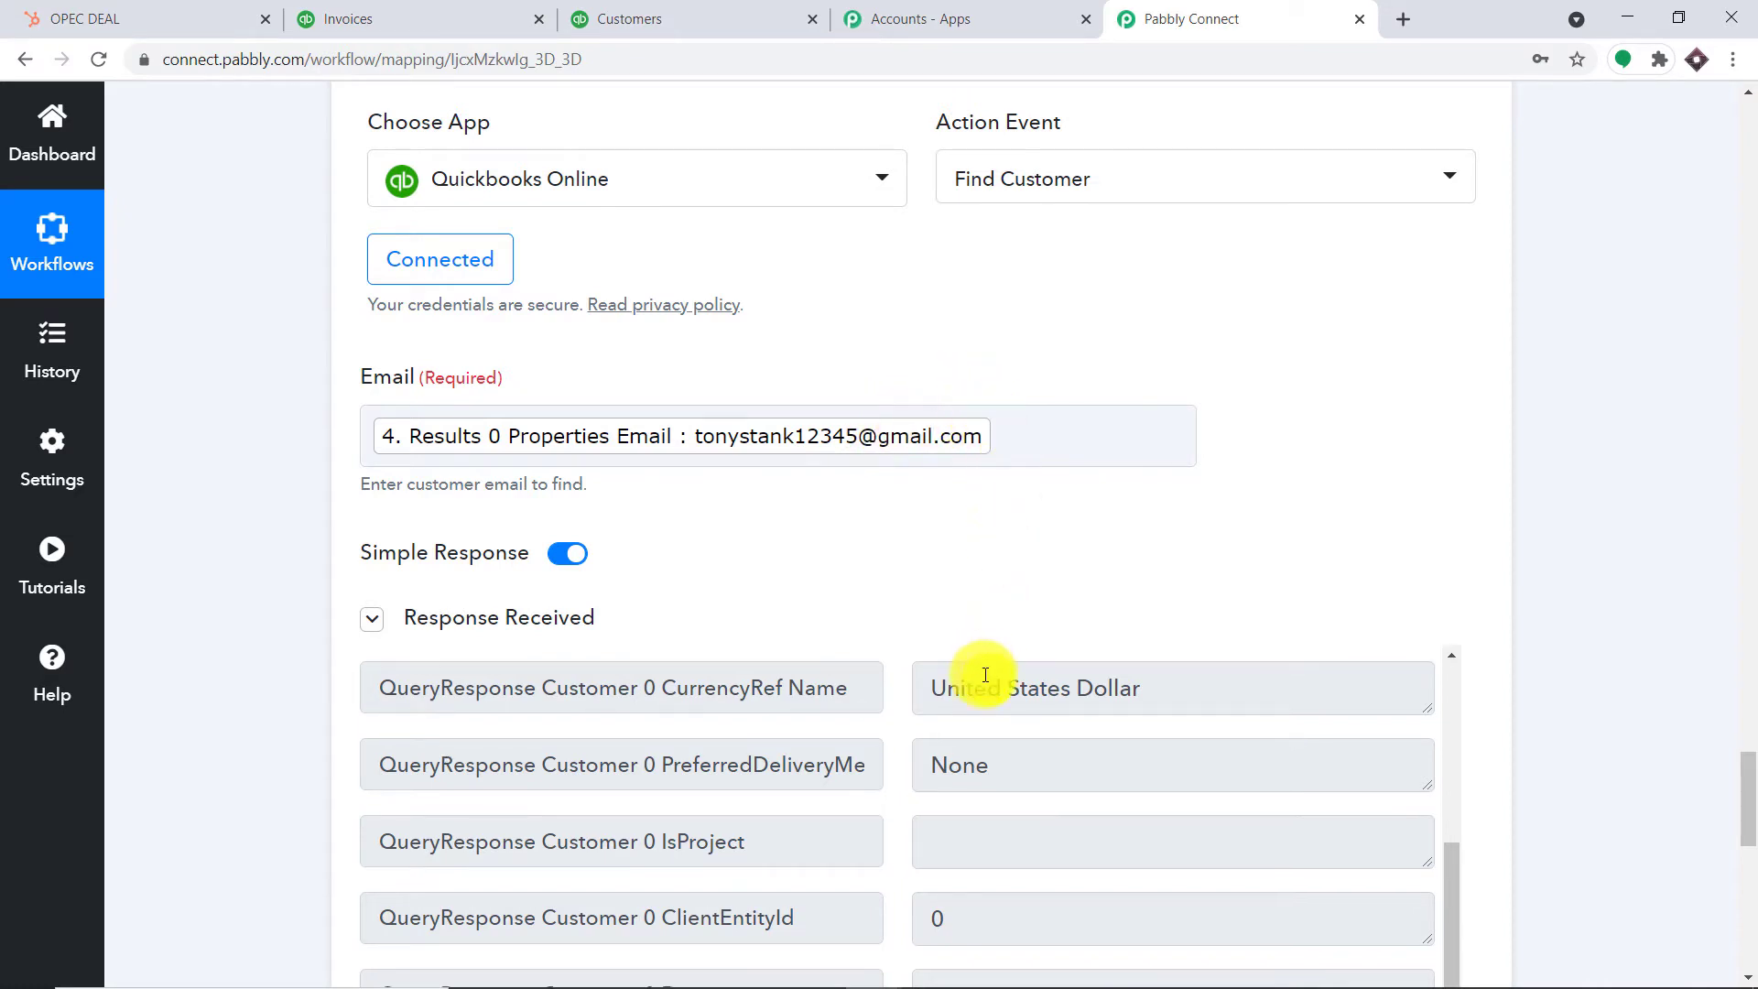
pyautogui.scroll(-5, 1028, 706)
pyautogui.scroll(-3, 1057, 740)
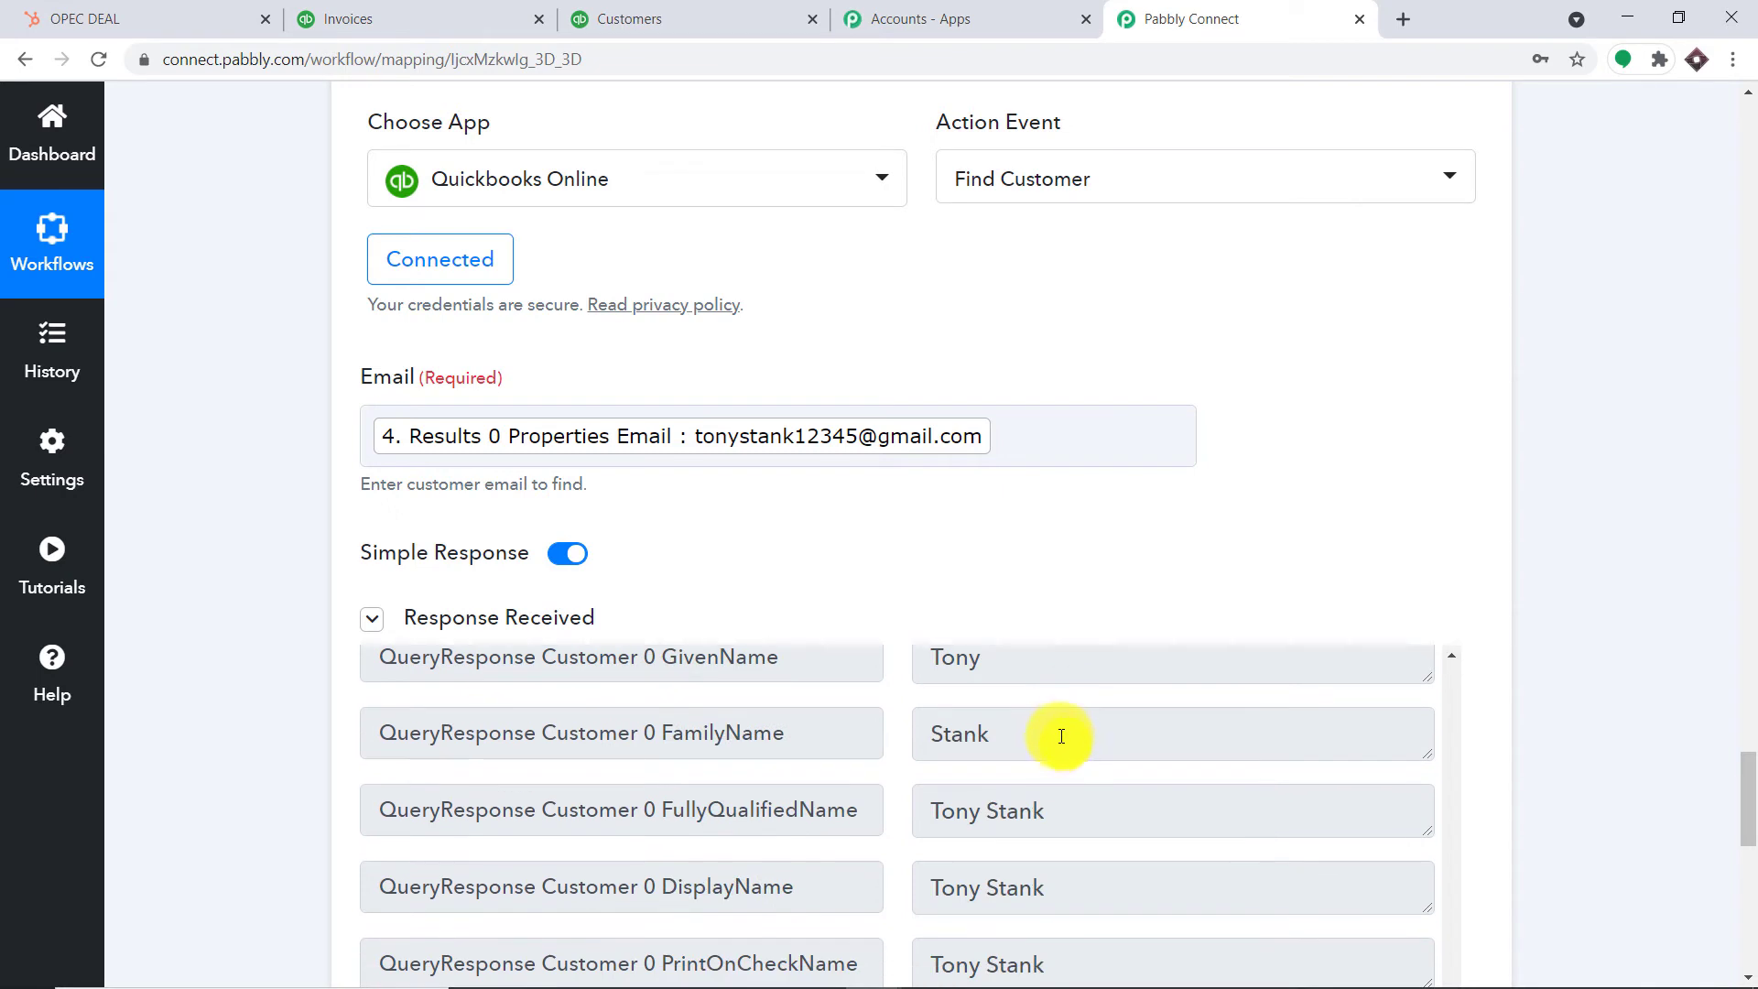
# Search the QuickBooks customer list for the new test email address
pyautogui.click(659, 19)
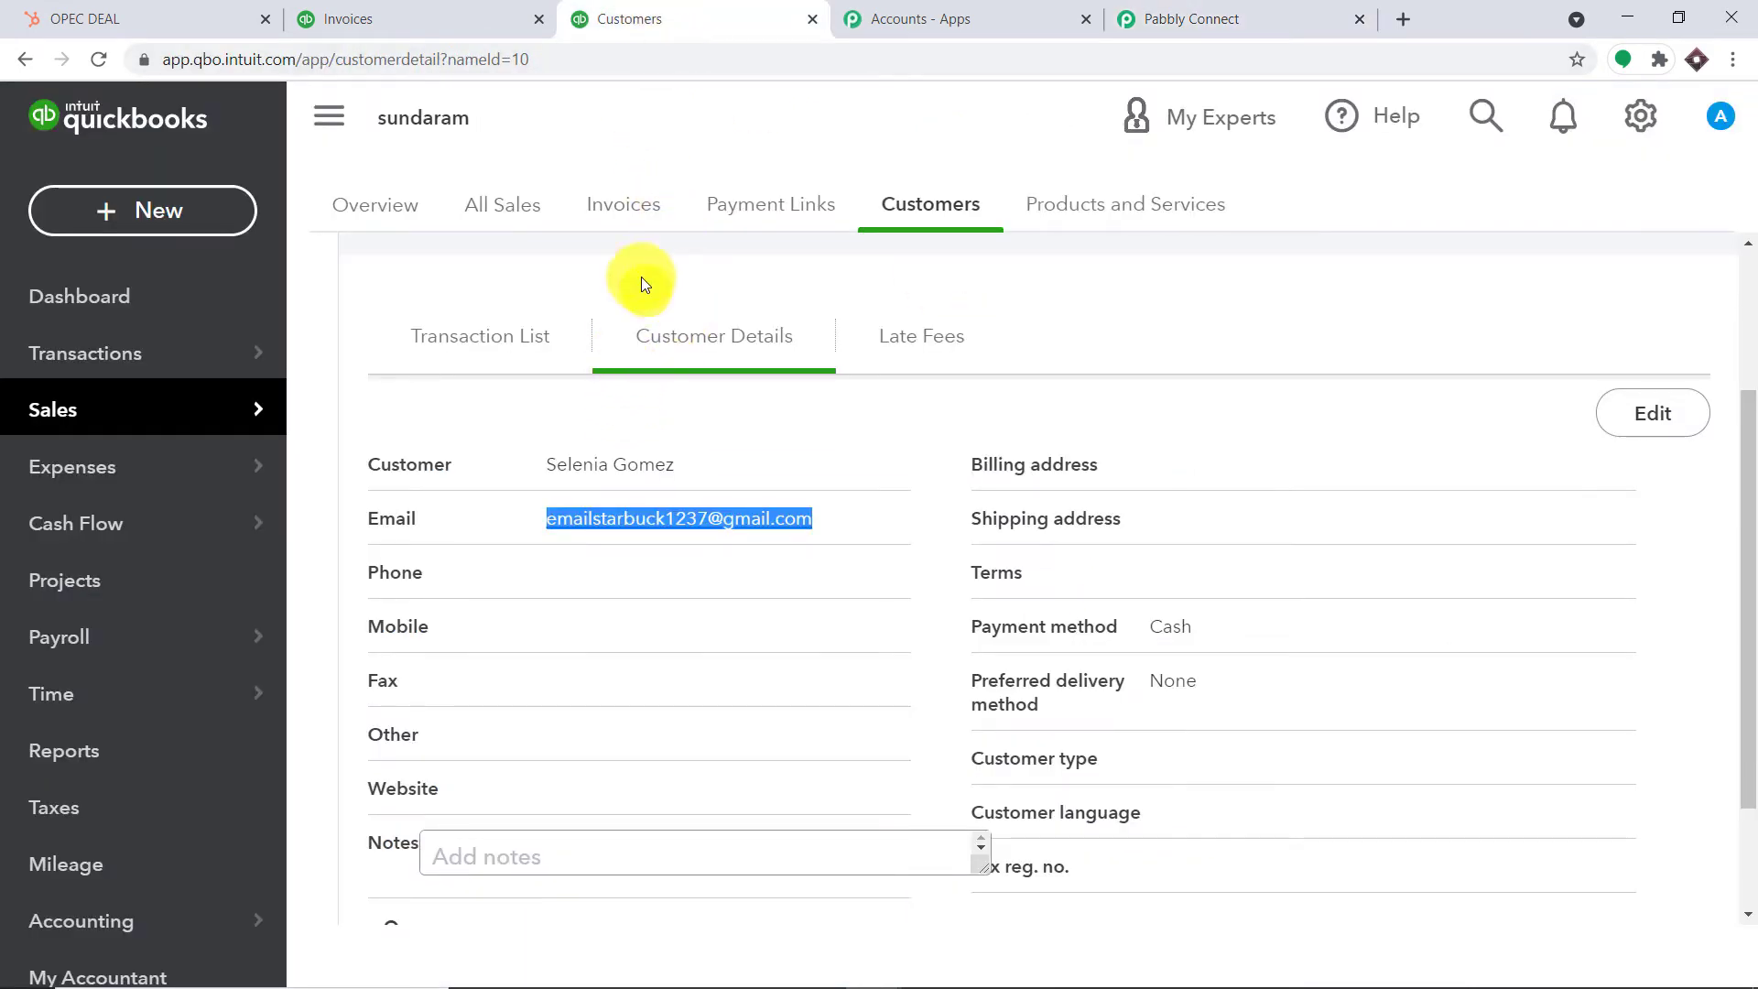
pyautogui.click(646, 236)
pyautogui.click(875, 207)
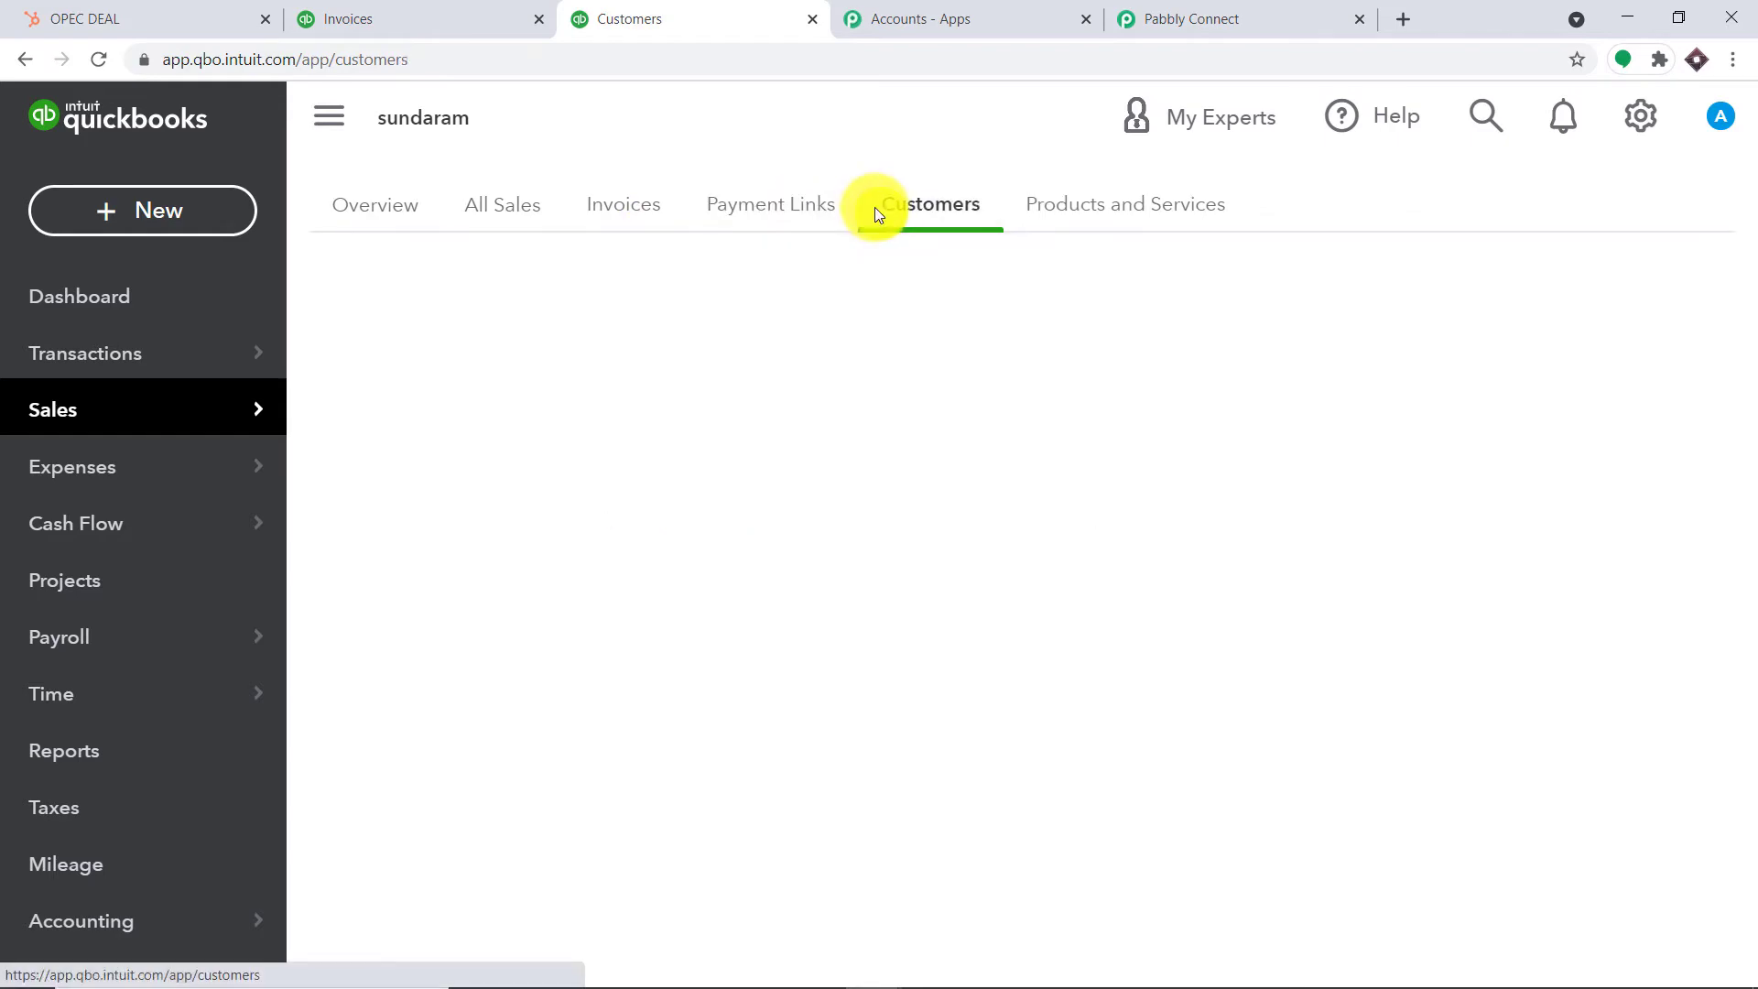
pyautogui.scroll(-10, 789, 423)
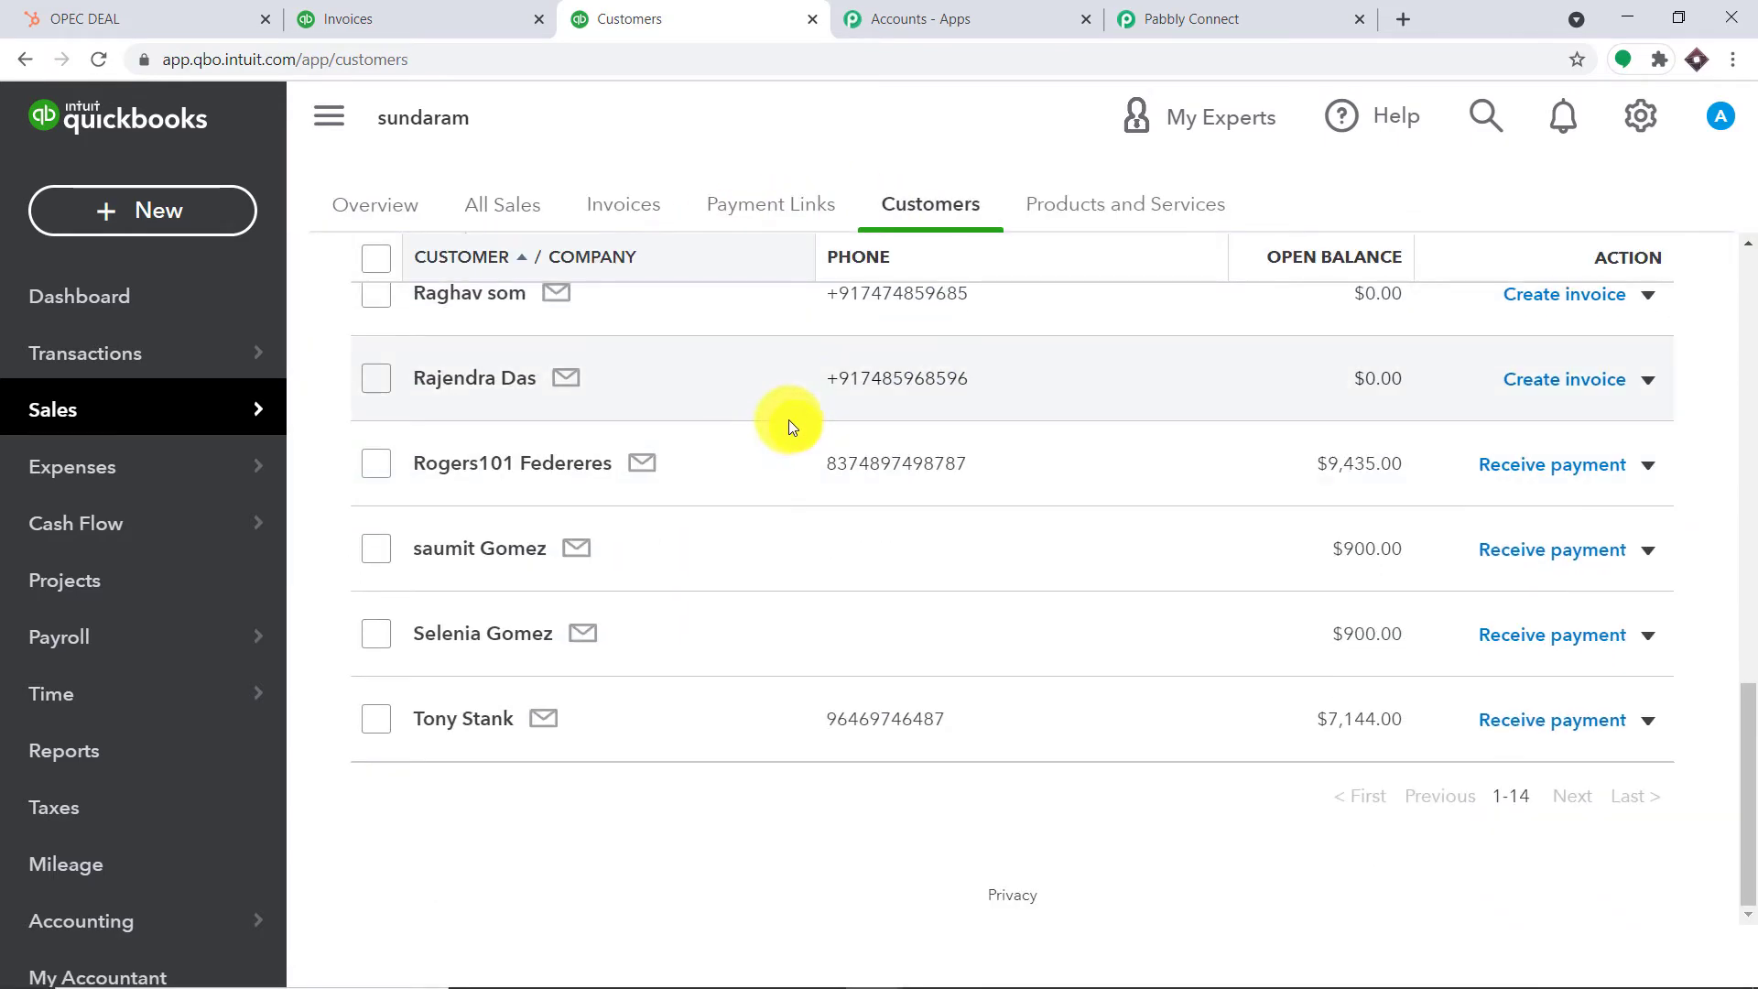
pyautogui.scroll(3, 778, 408)
pyautogui.scroll(8, 776, 405)
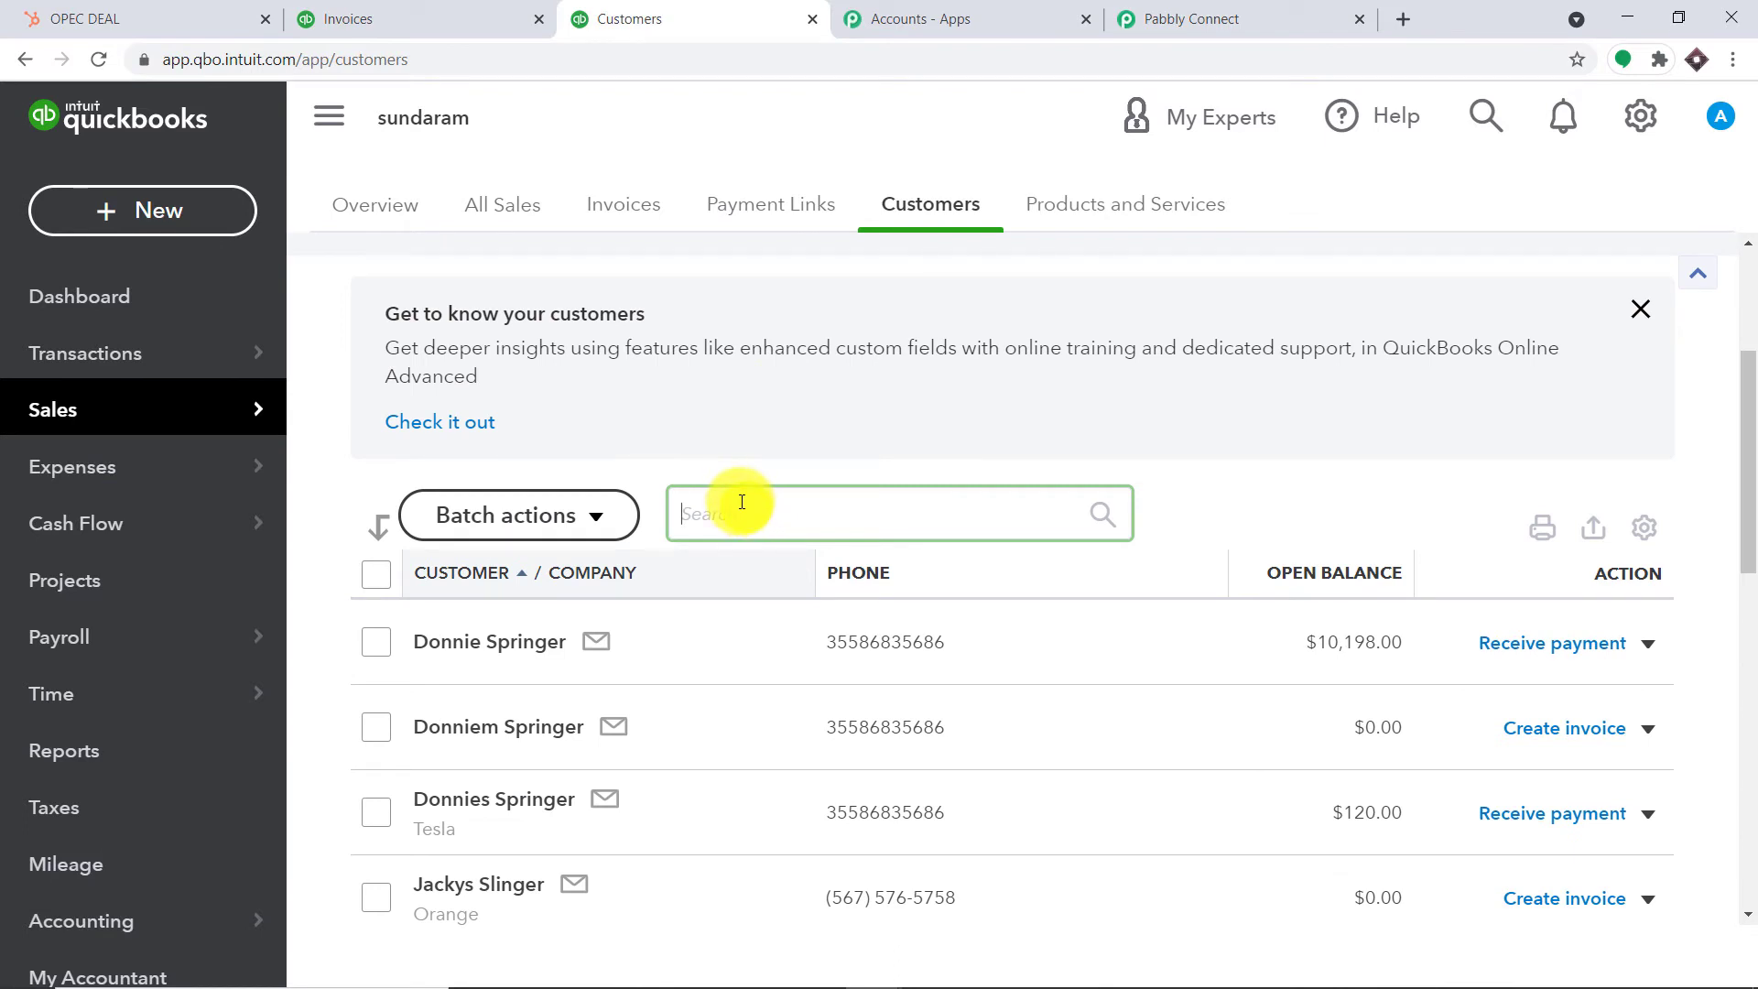
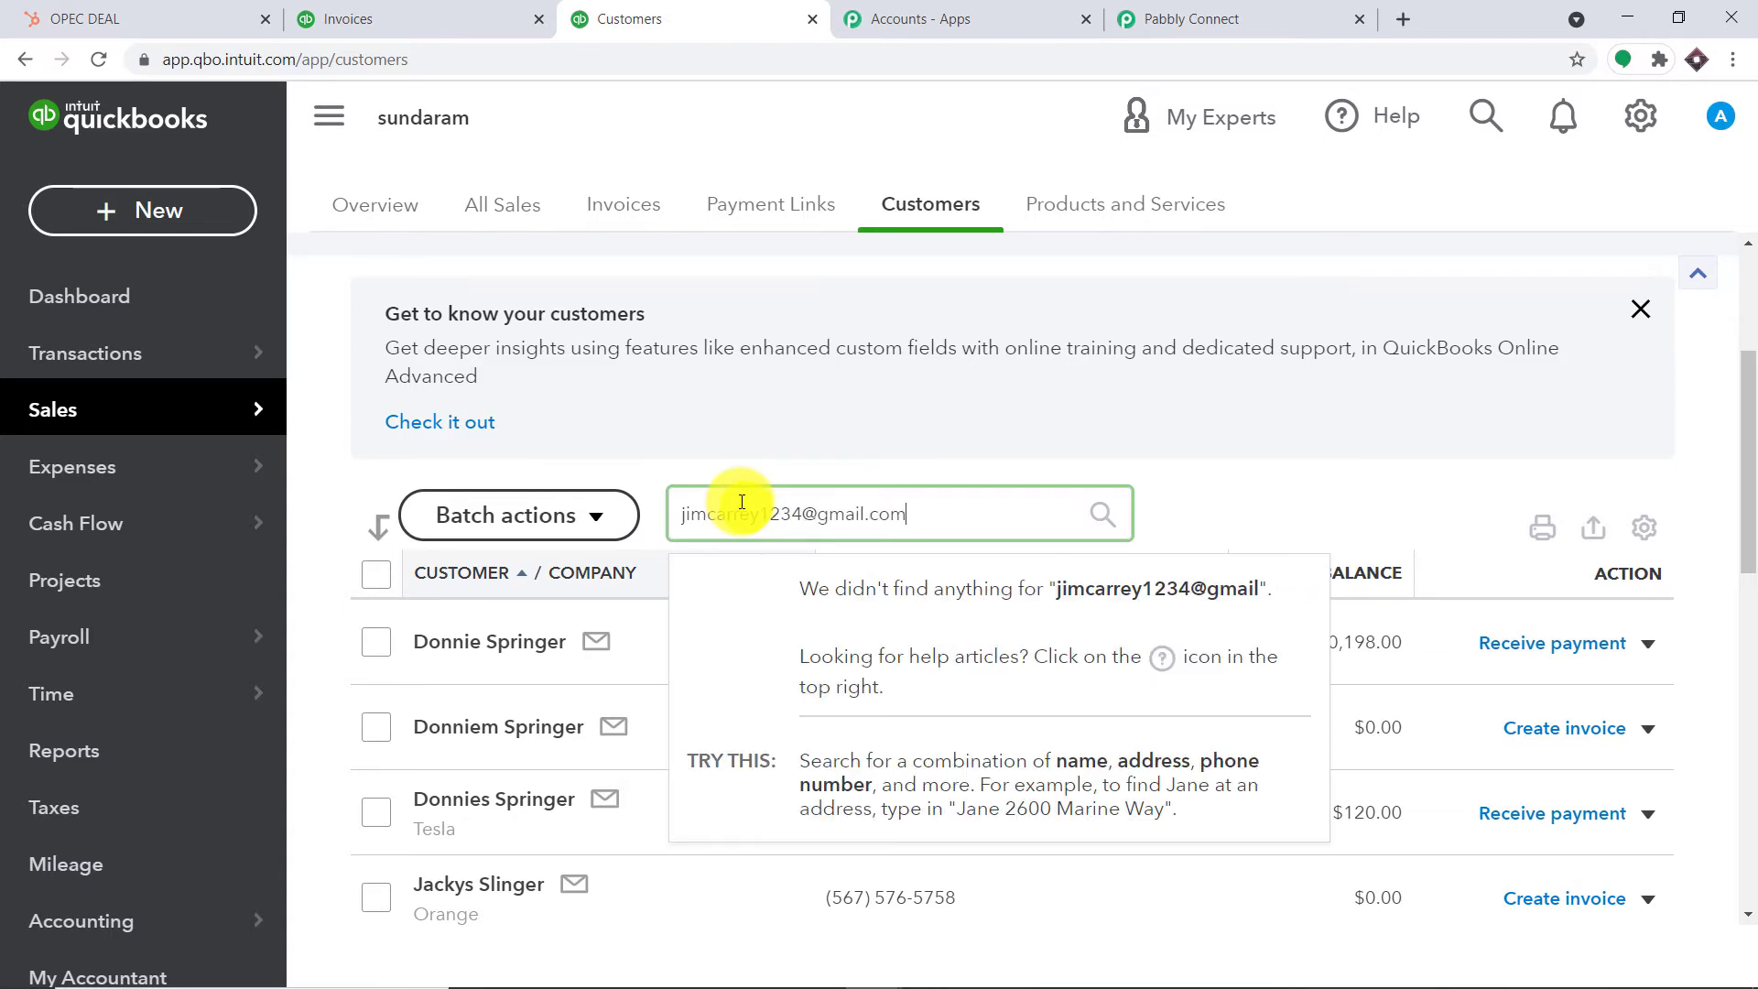
pyautogui.press('Return')
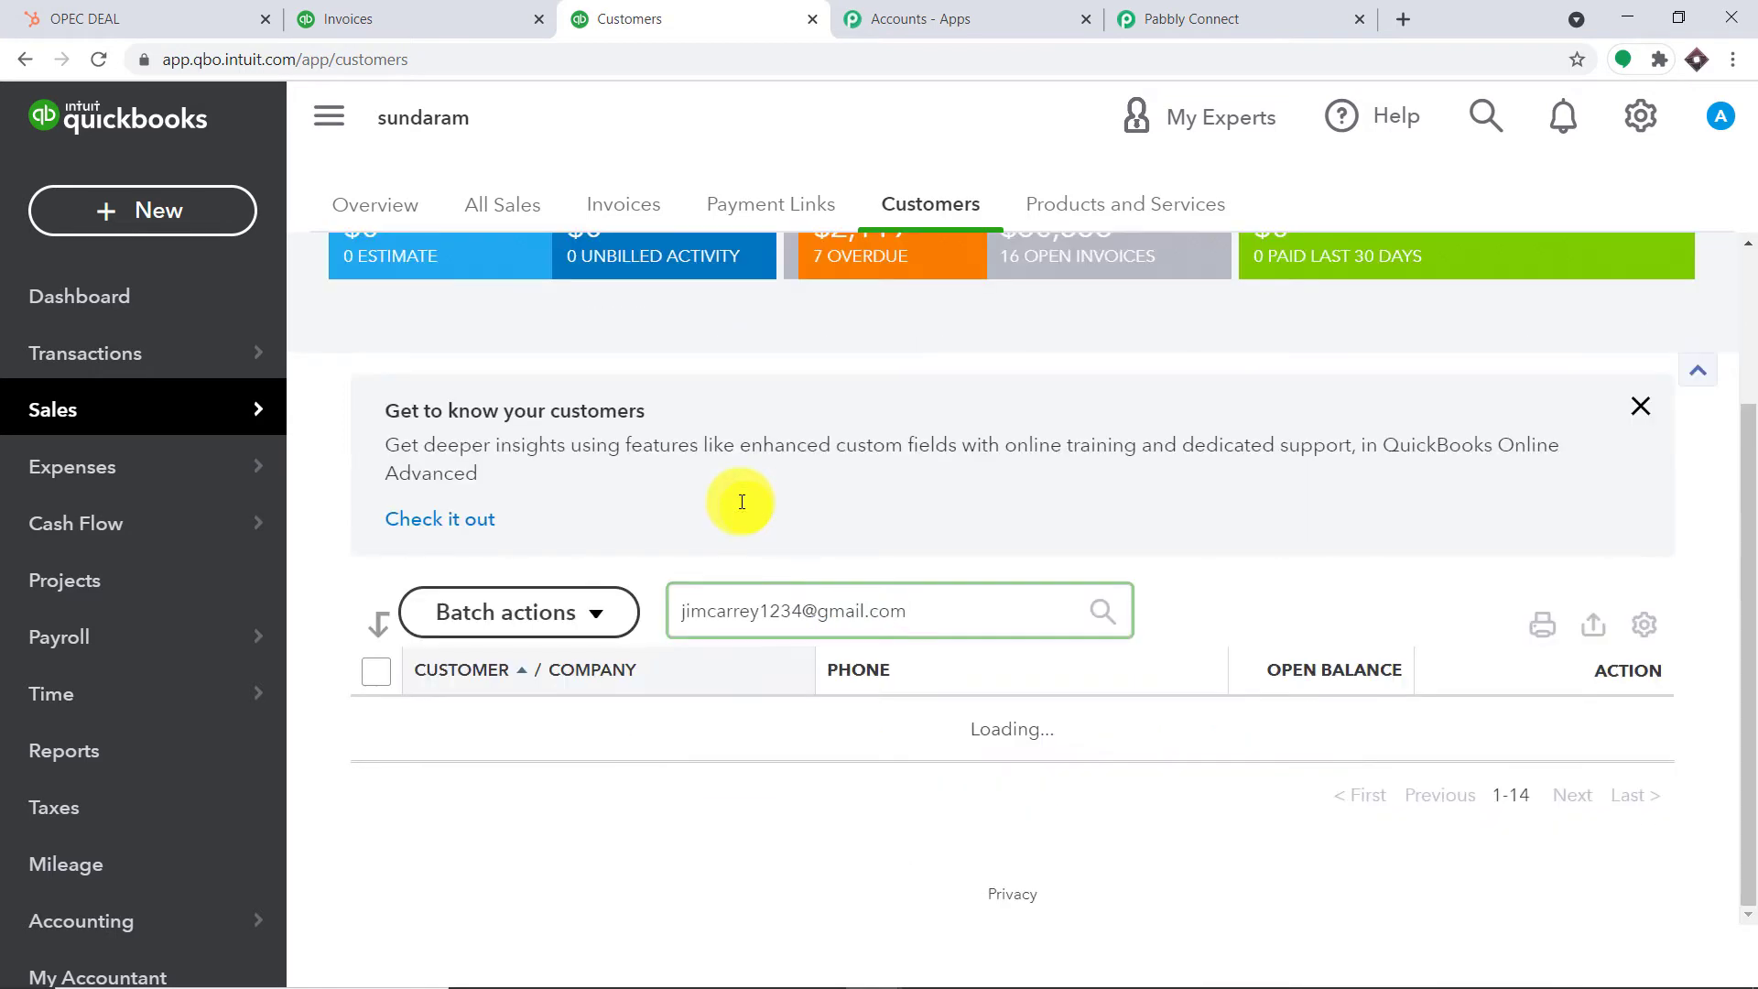
# Confirm no customers match and copy the searched email address
pyautogui.scroll(-3, 742, 501)
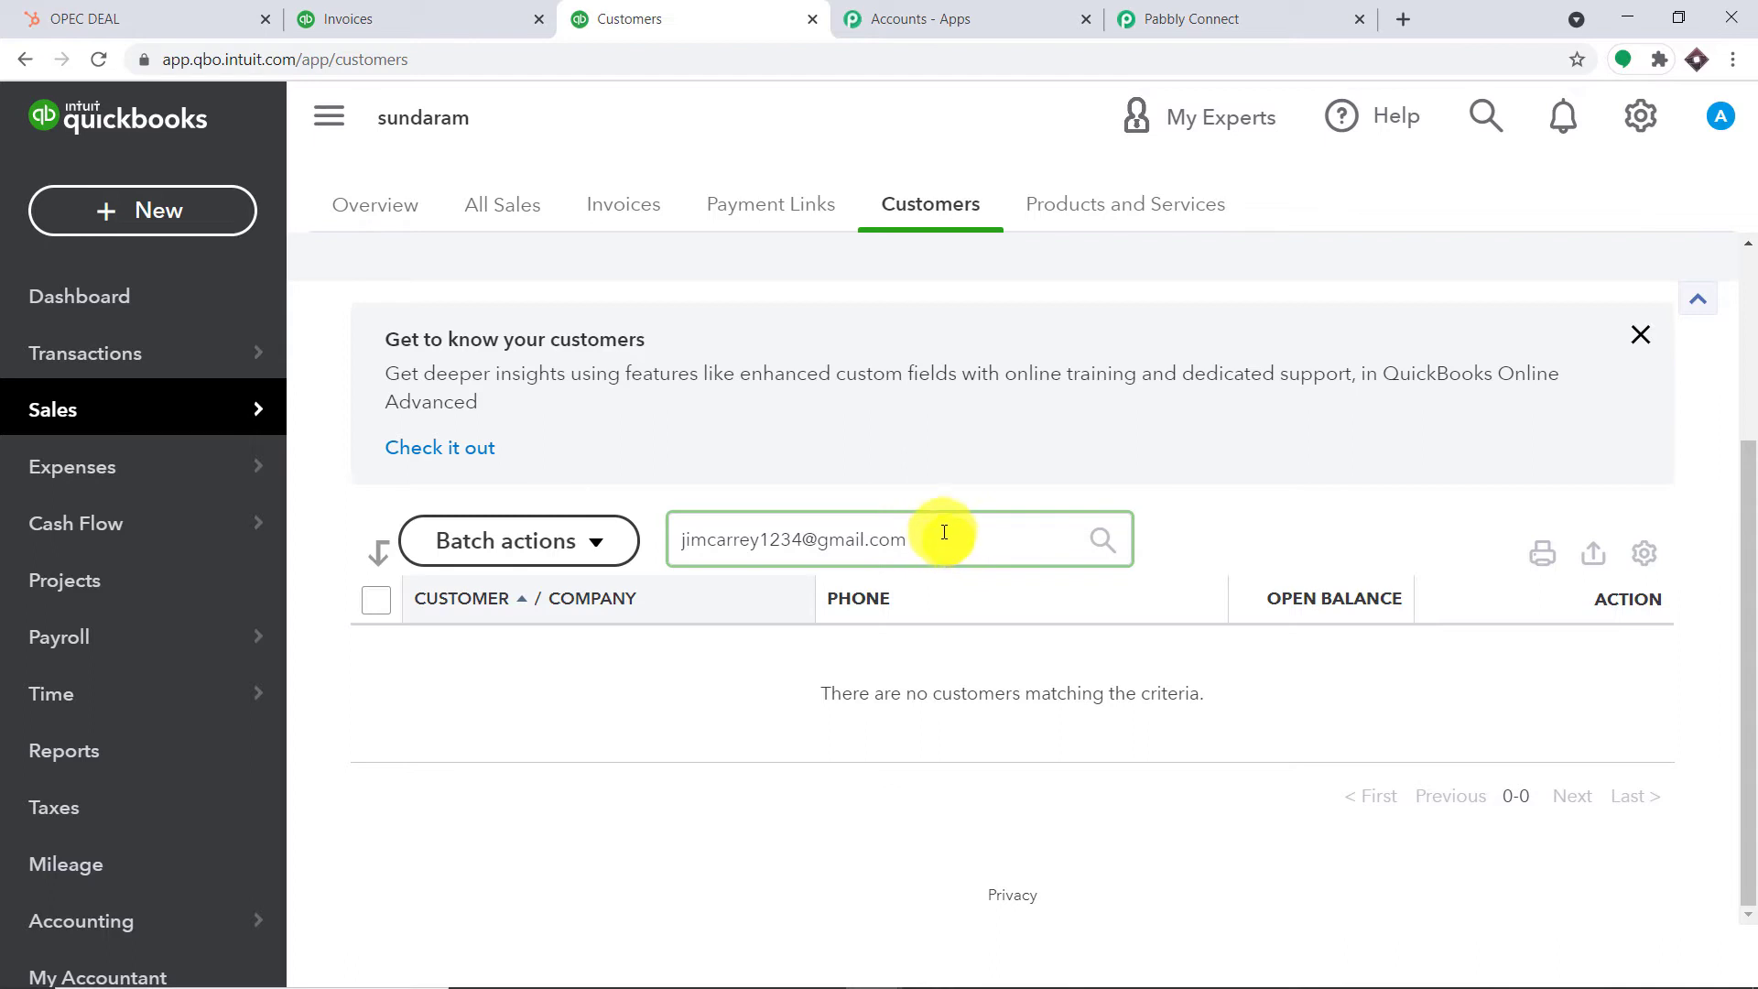
pyautogui.moveTo(1241, 703); pyautogui.dragTo(844, 703)
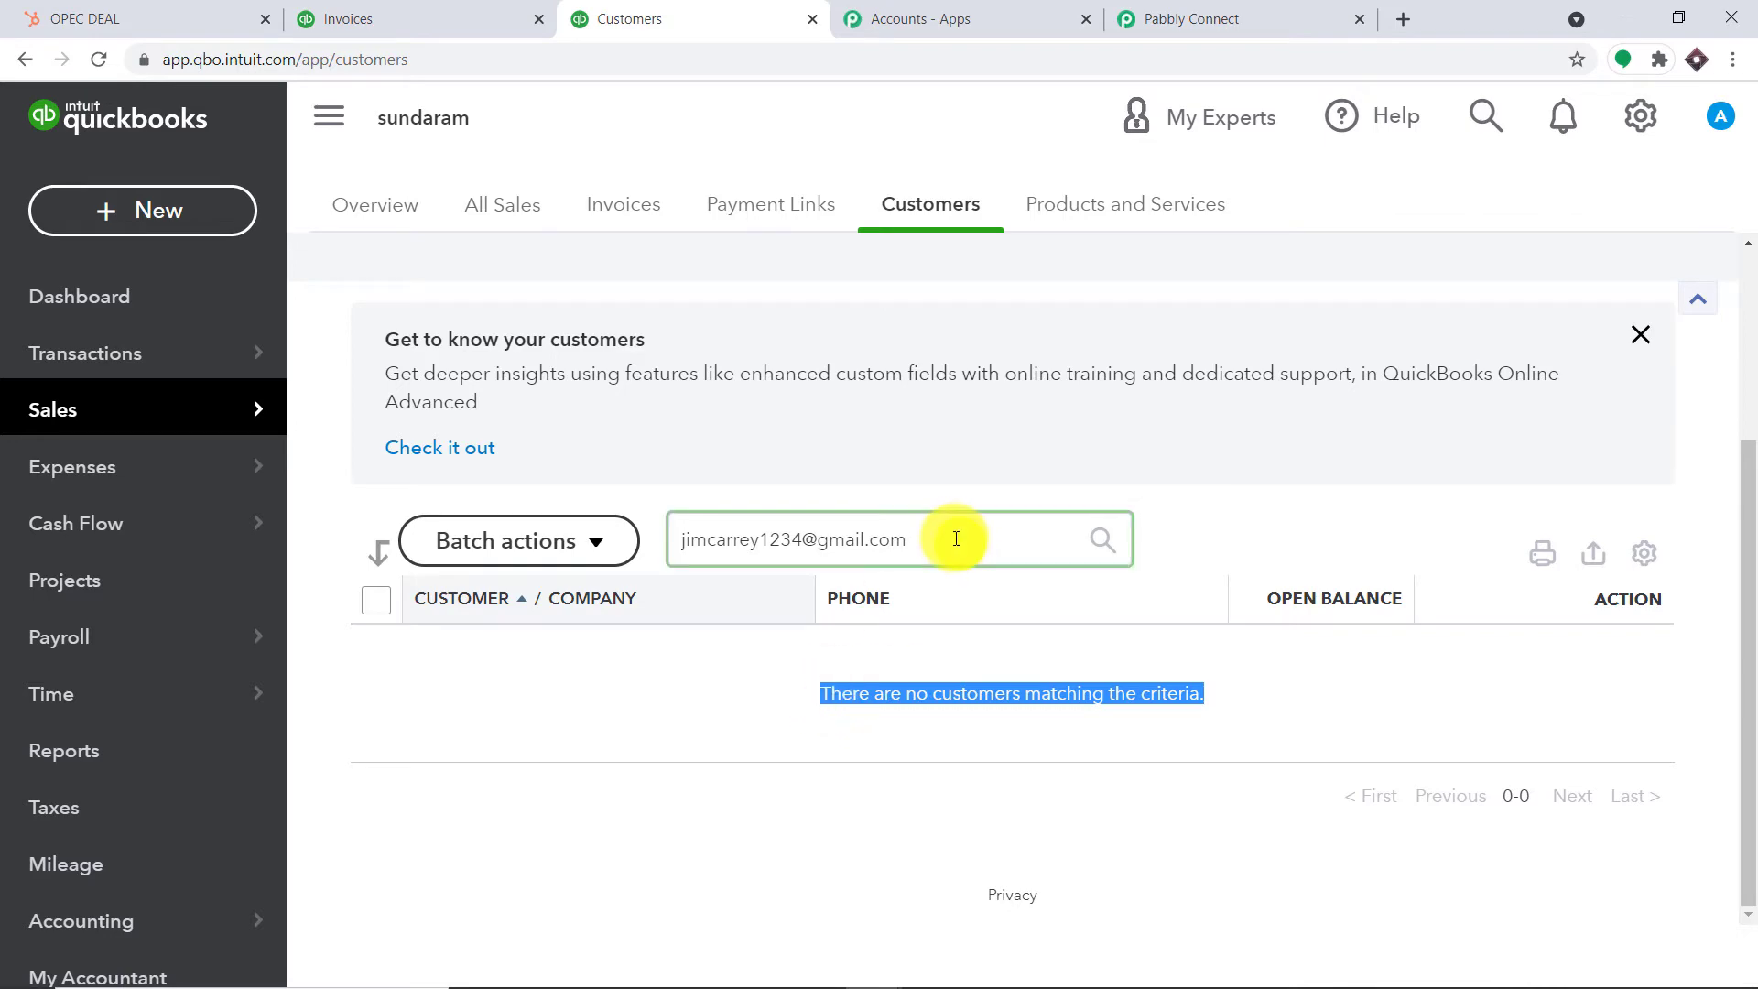
pyautogui.moveTo(953, 538); pyautogui.dragTo(670, 540)
pyautogui.rightClick(673, 540)
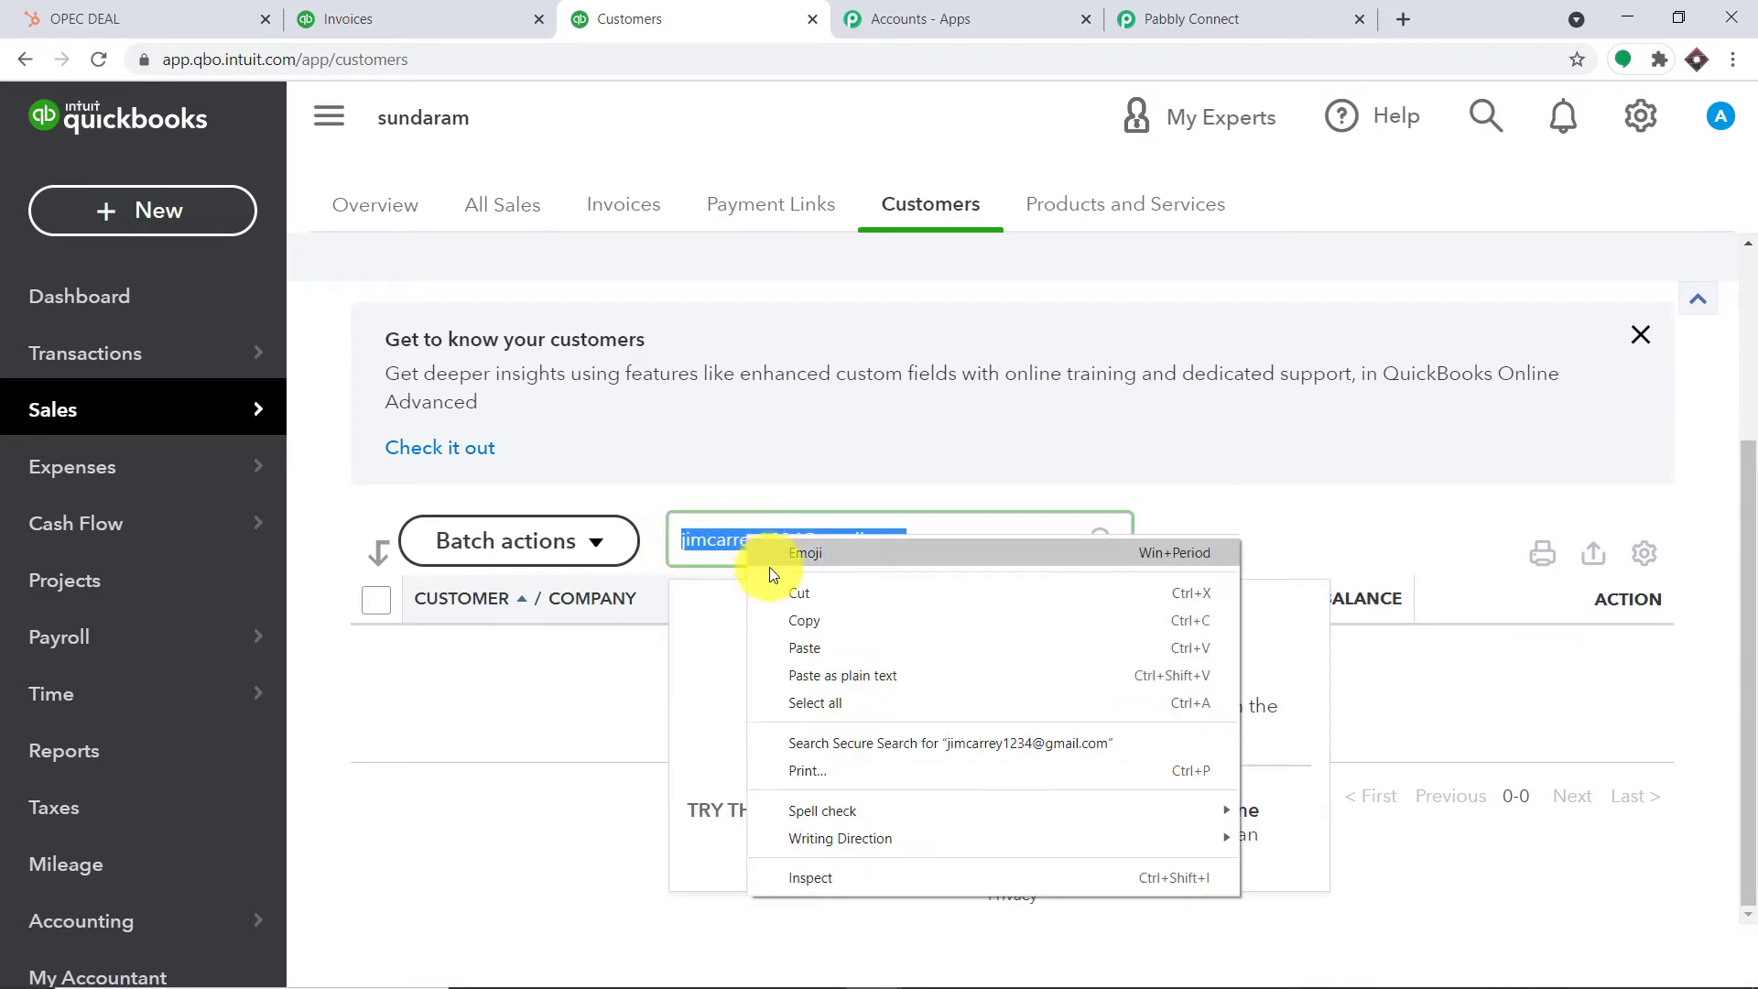
pyautogui.click(799, 619)
# Replace the Find Customer step's mapped Email with the copied test address
pyautogui.click(1216, 11)
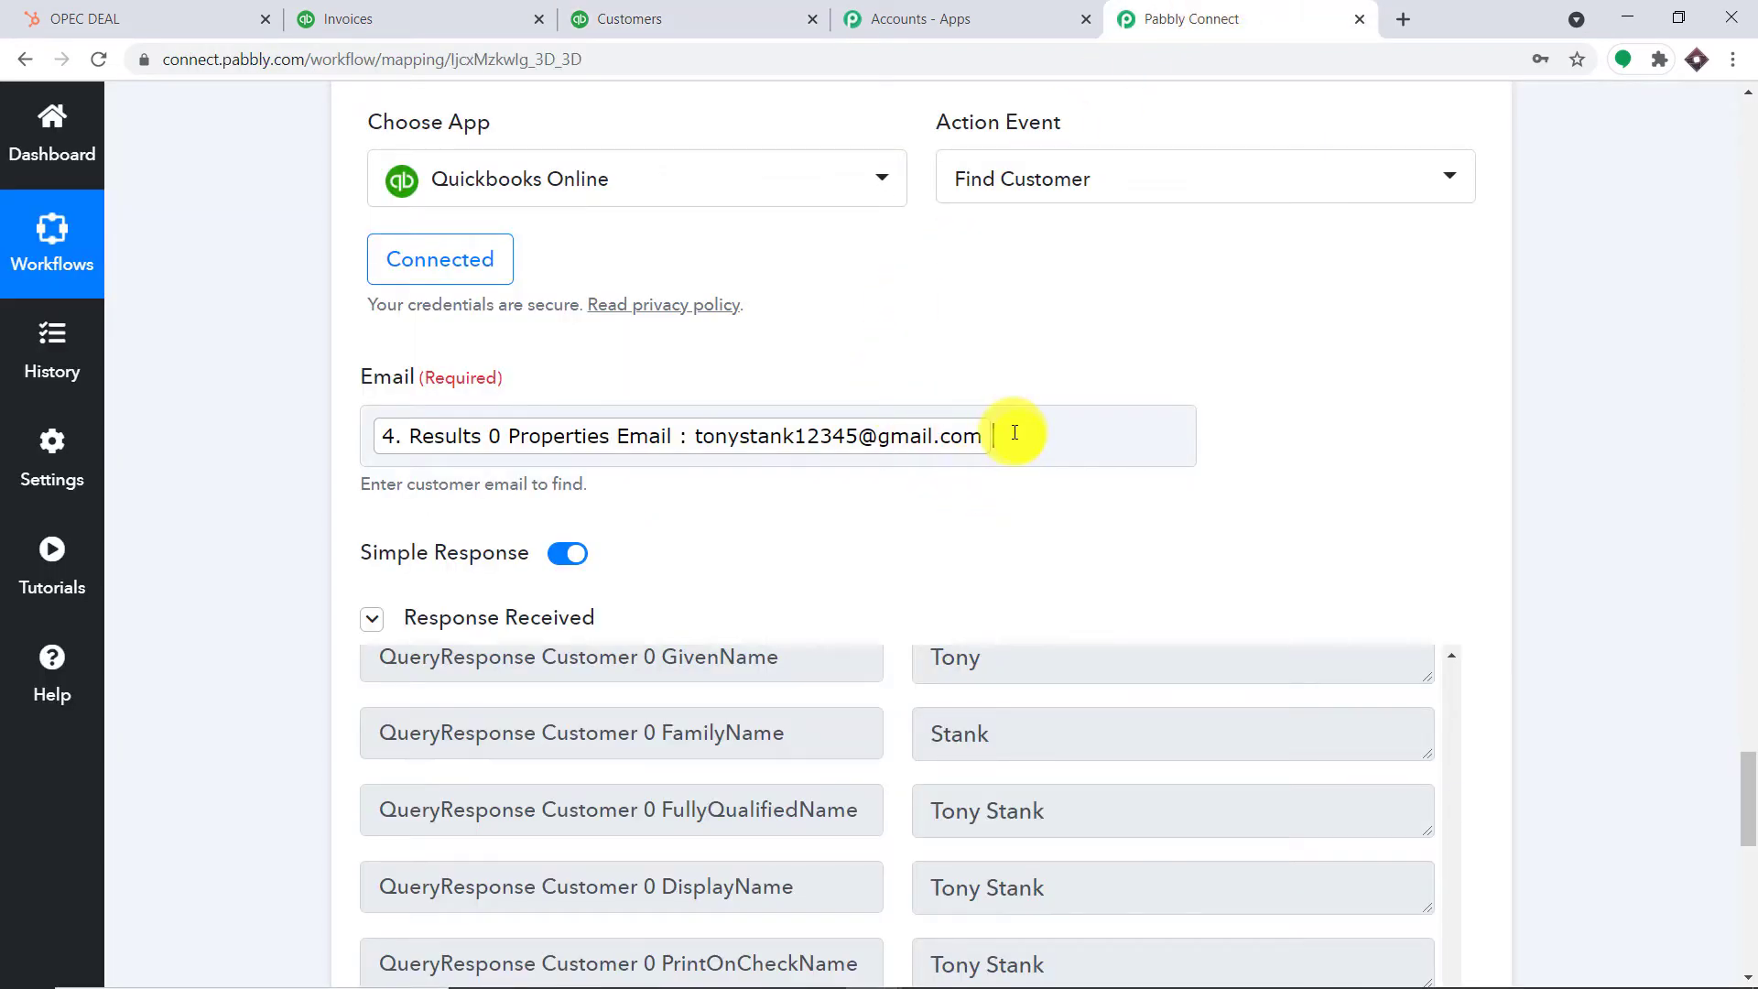
pyautogui.click(1015, 434)
pyautogui.press('BackSpace')
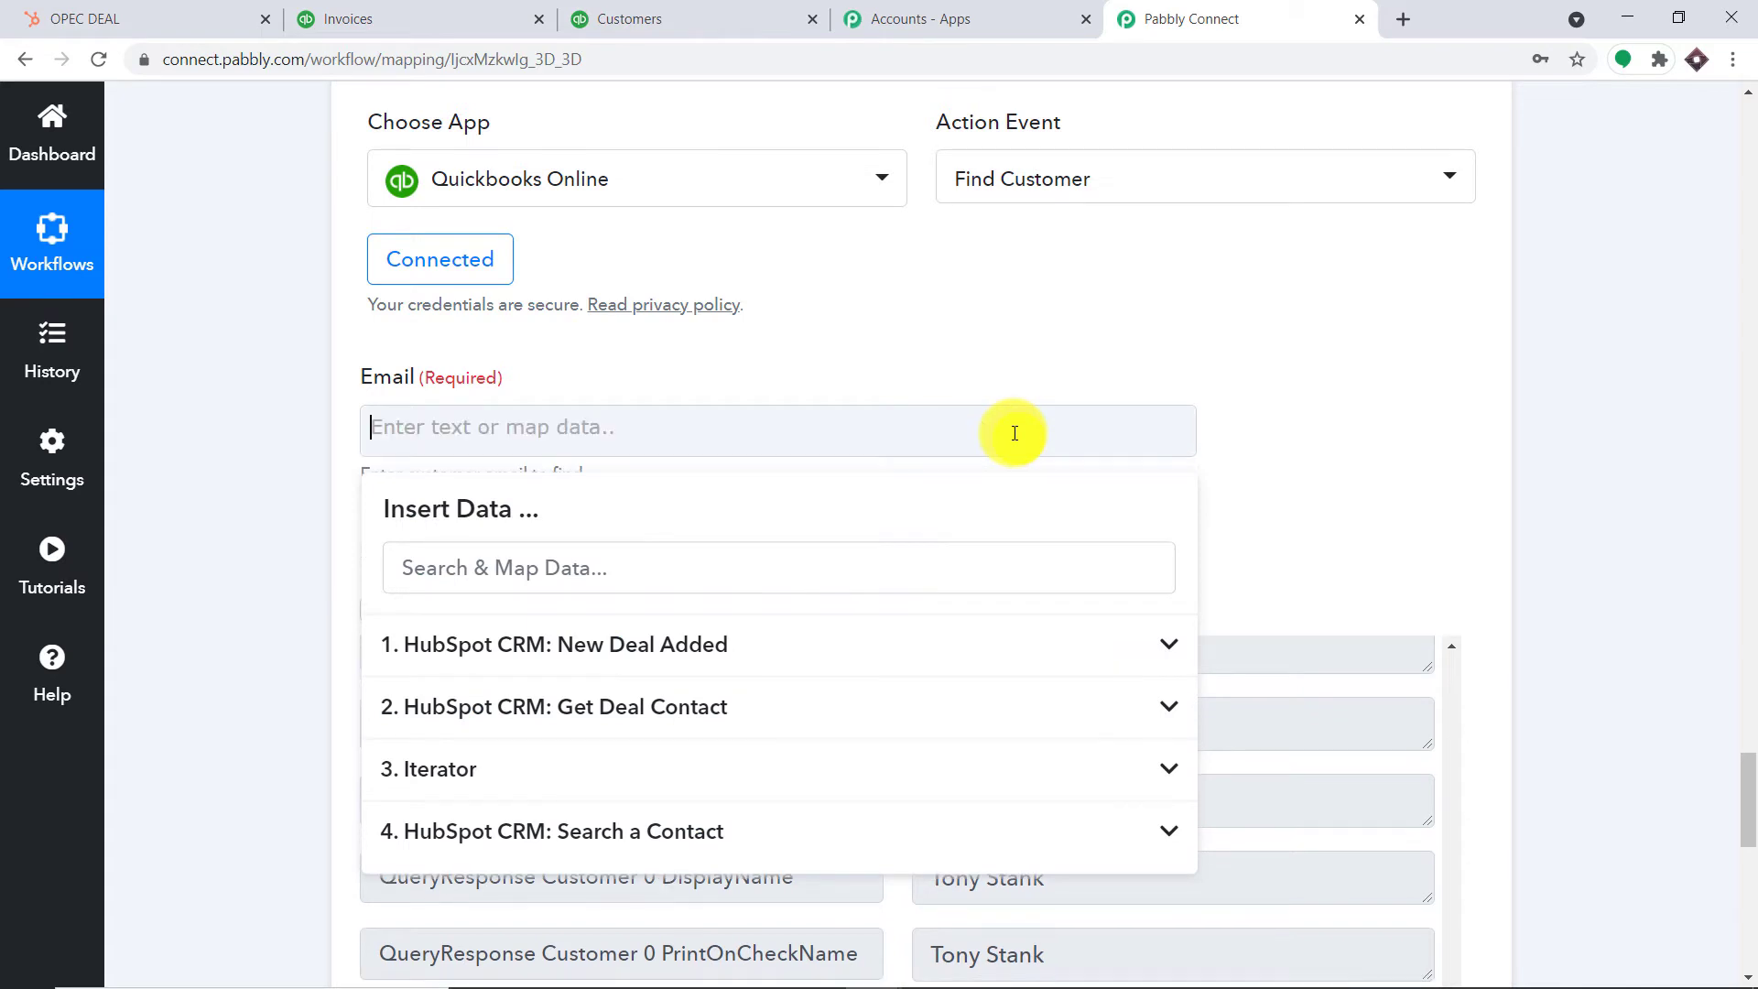
pyautogui.hotkey('ctrl', 'v')
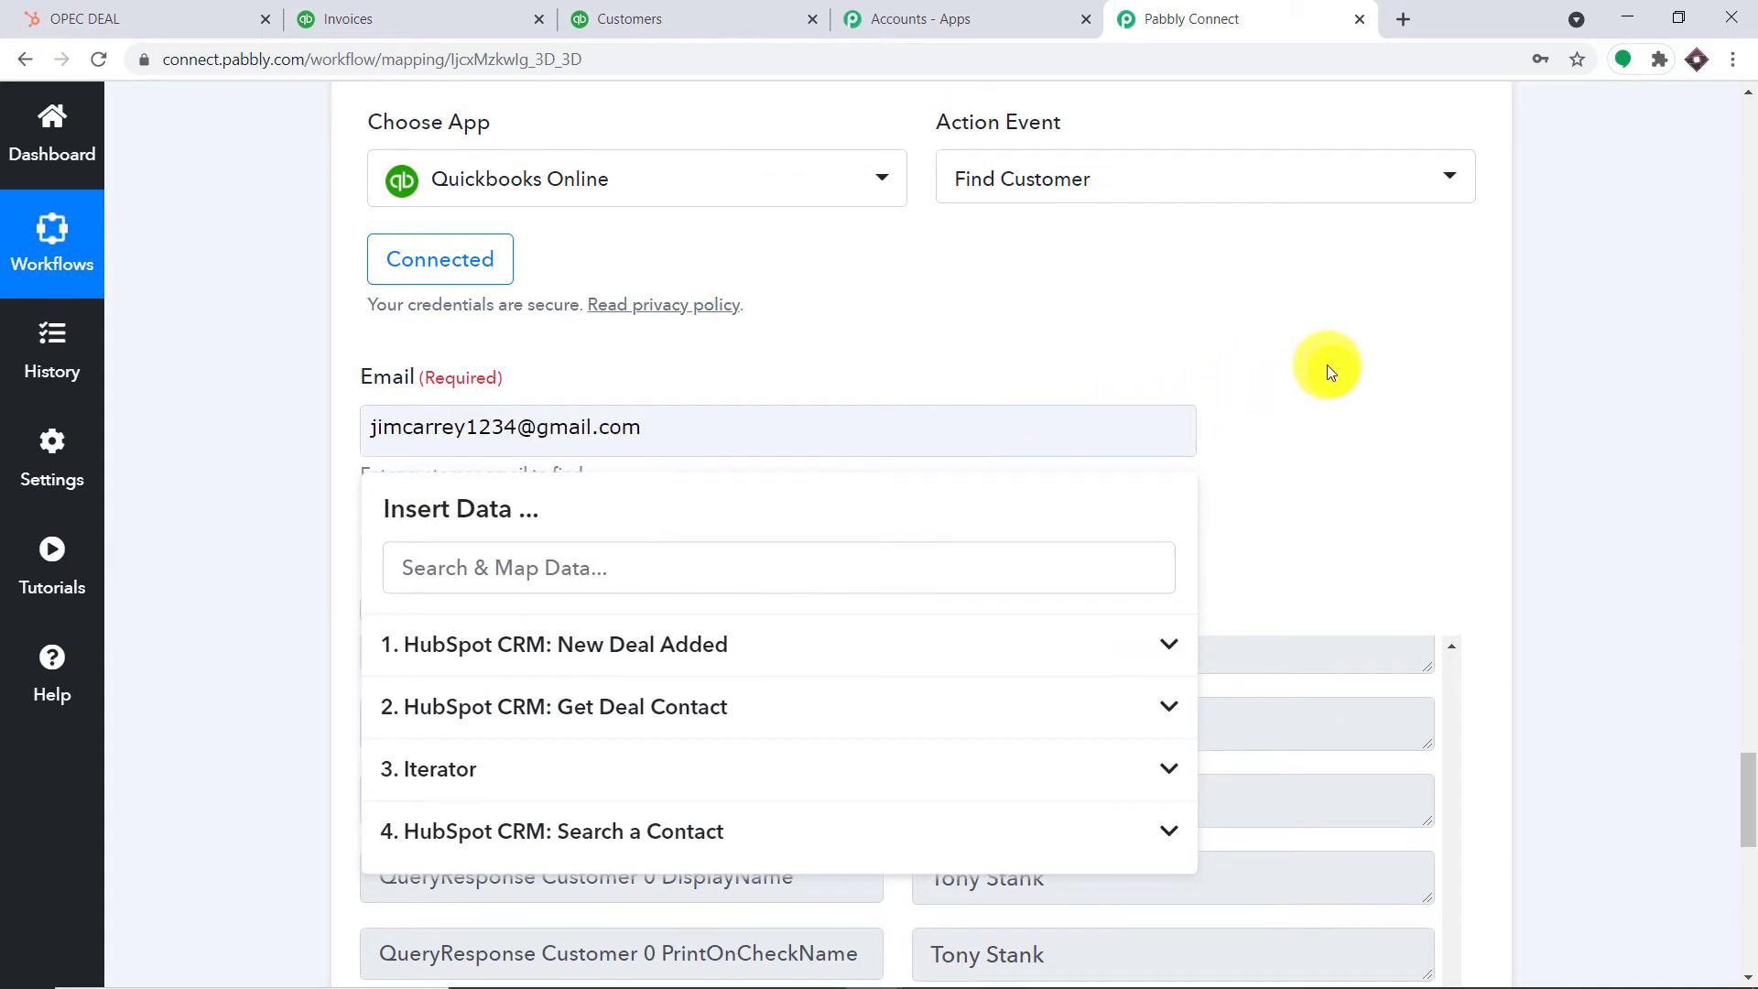
pyautogui.click(1327, 367)
pyautogui.scroll(-3, 1337, 381)
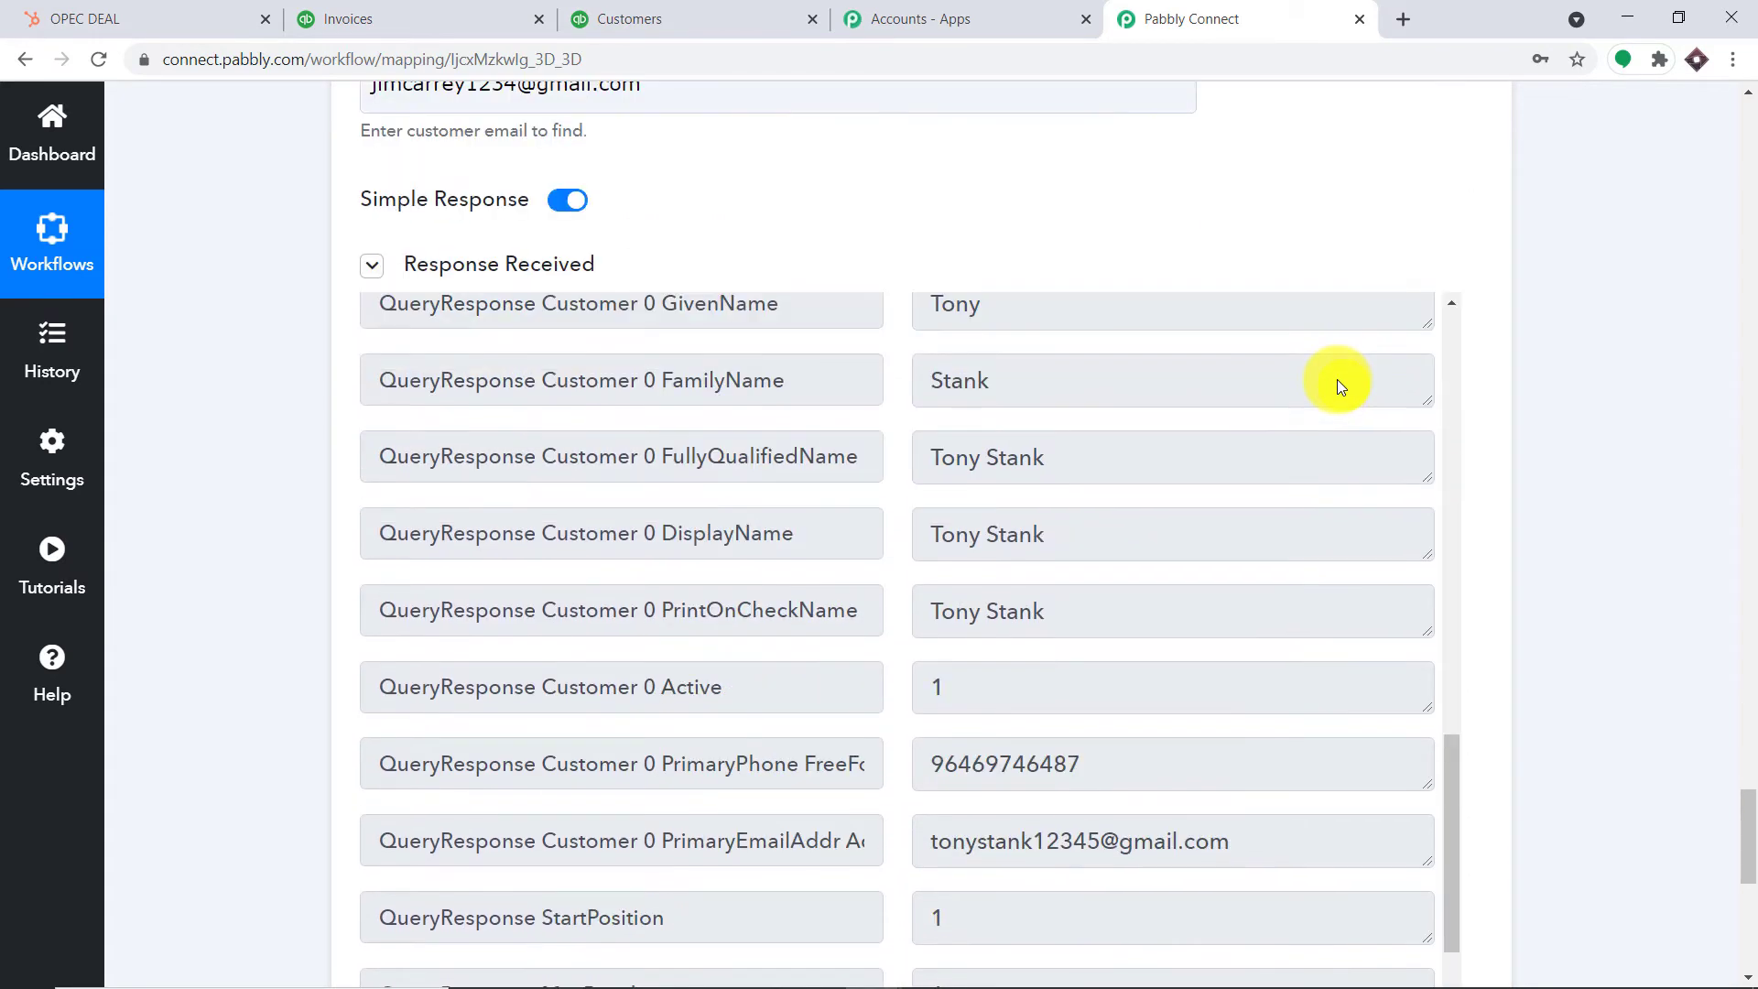
pyautogui.scroll(1, 1338, 381)
pyautogui.scroll(-1, 1354, 430)
pyautogui.scroll(-2, 1373, 476)
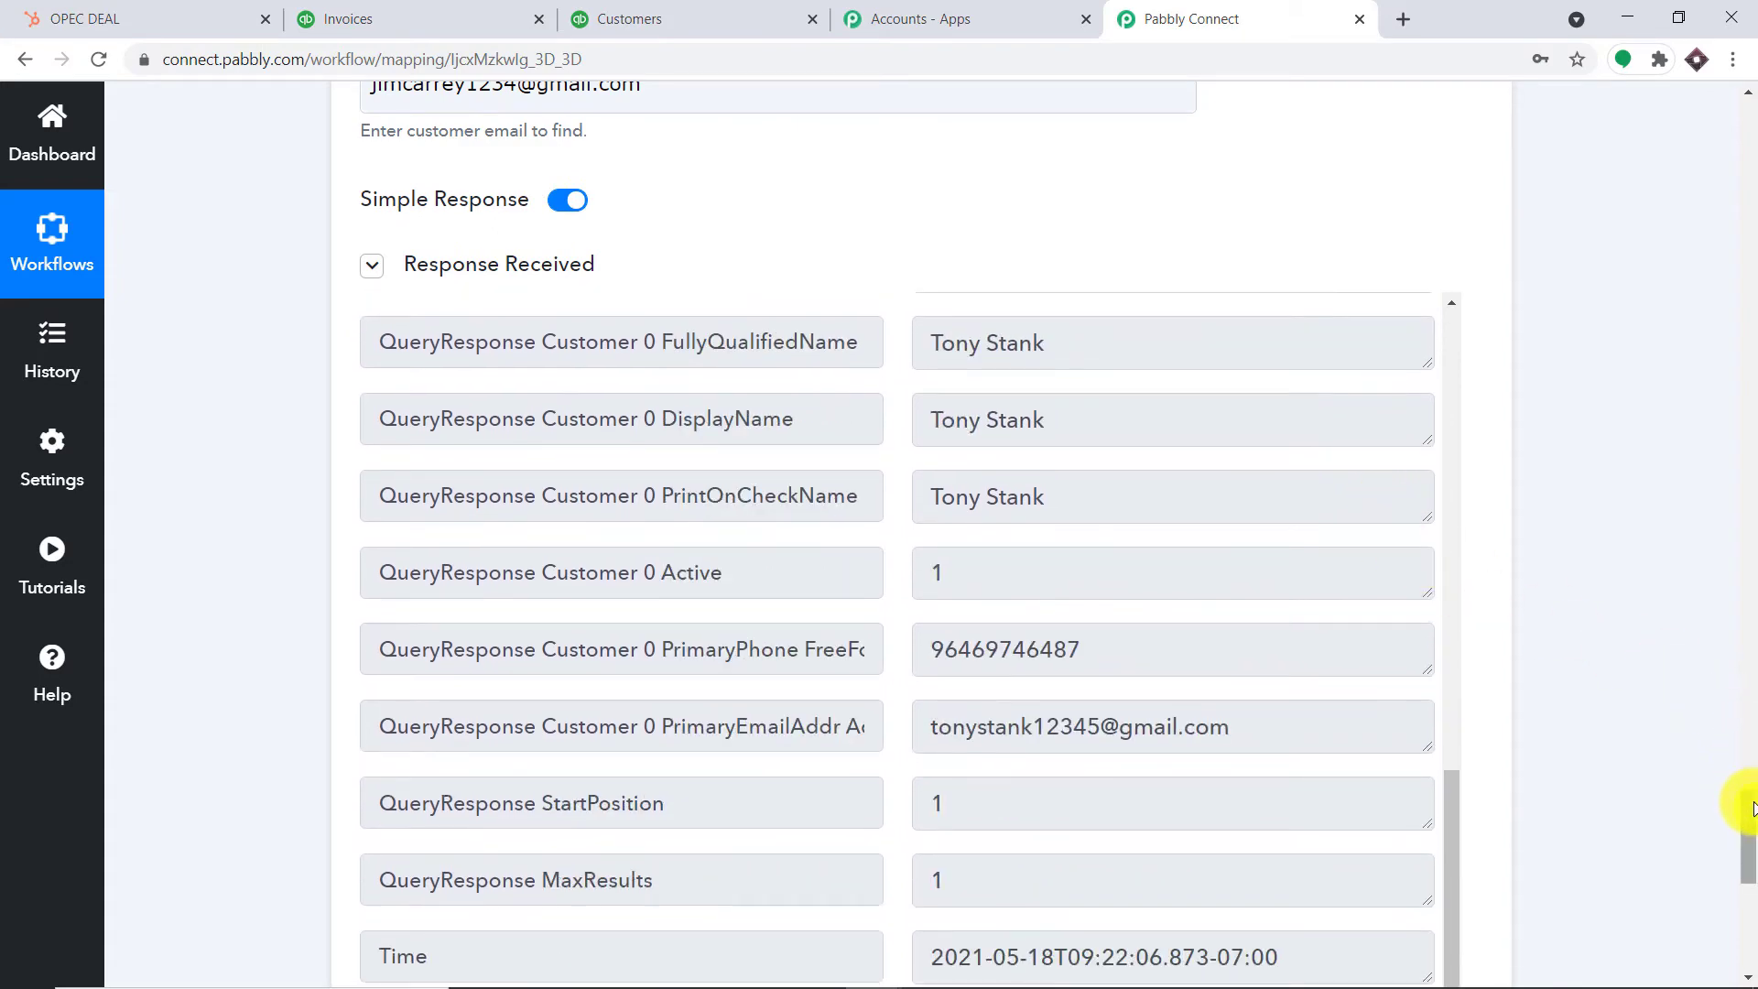
pyautogui.moveTo(1742, 808); pyautogui.dragTo(1742, 861)
# Retest Find Customer, seeing only a Time value returned, then return to QuickBooks
pyautogui.click(423, 579)
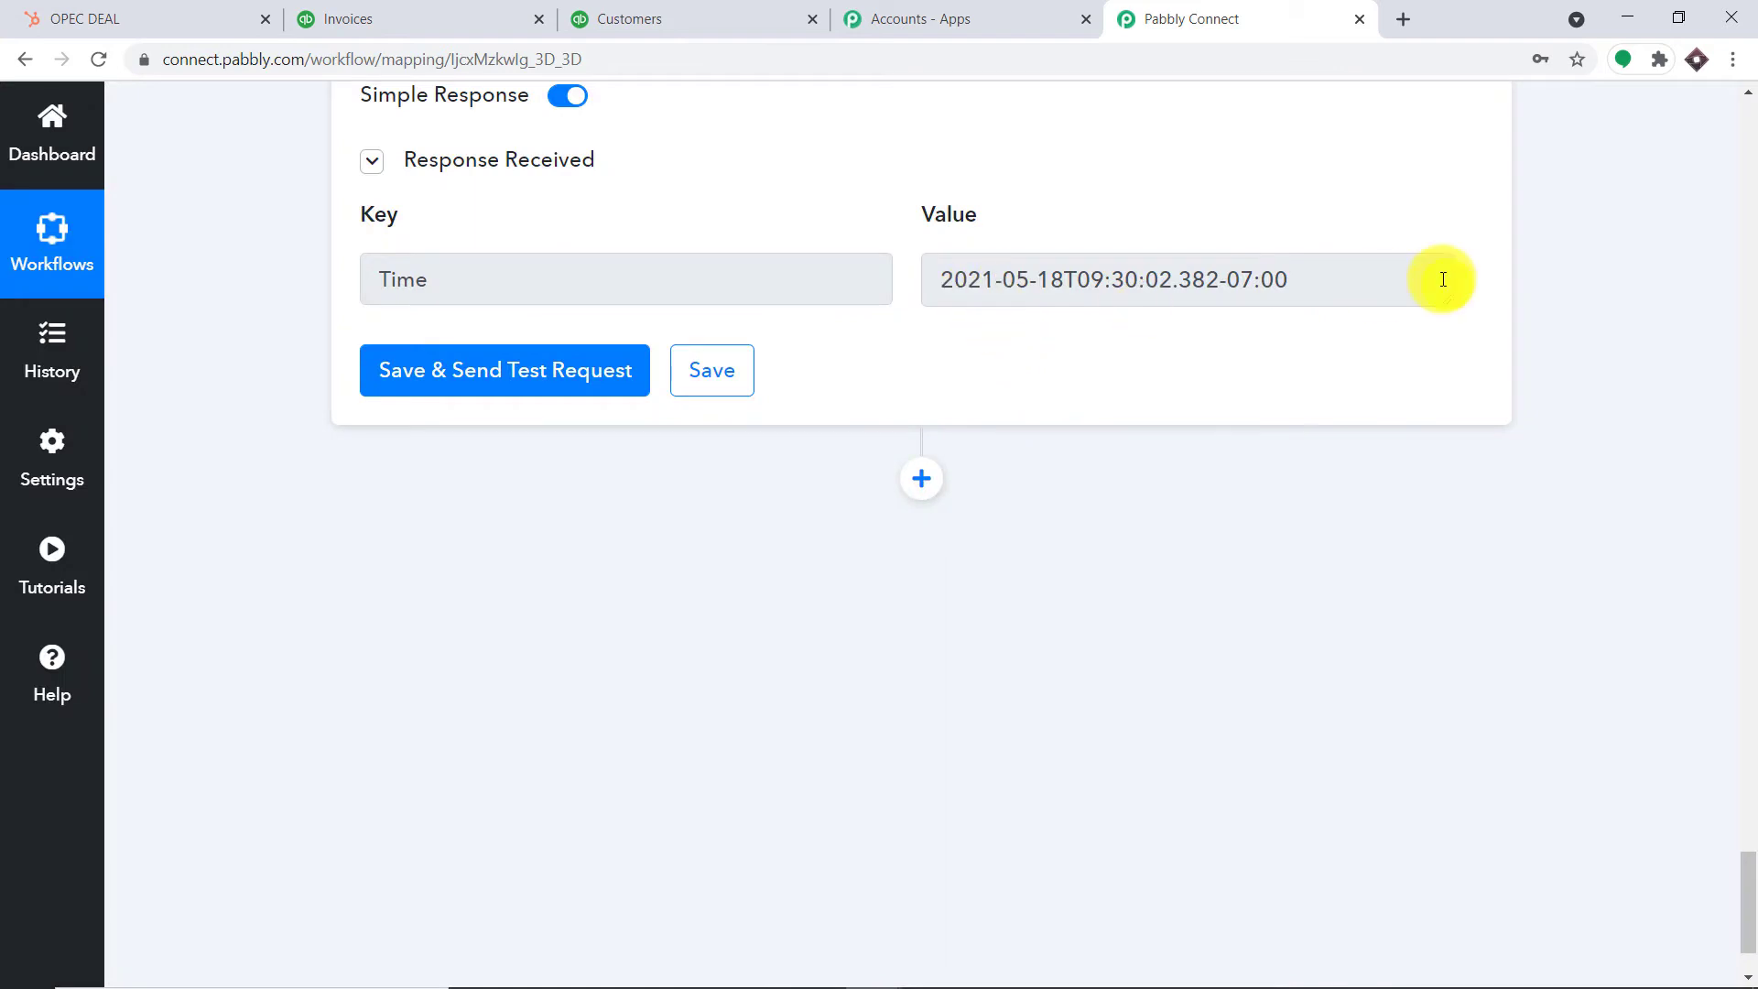
pyautogui.scroll(4, 860, 327)
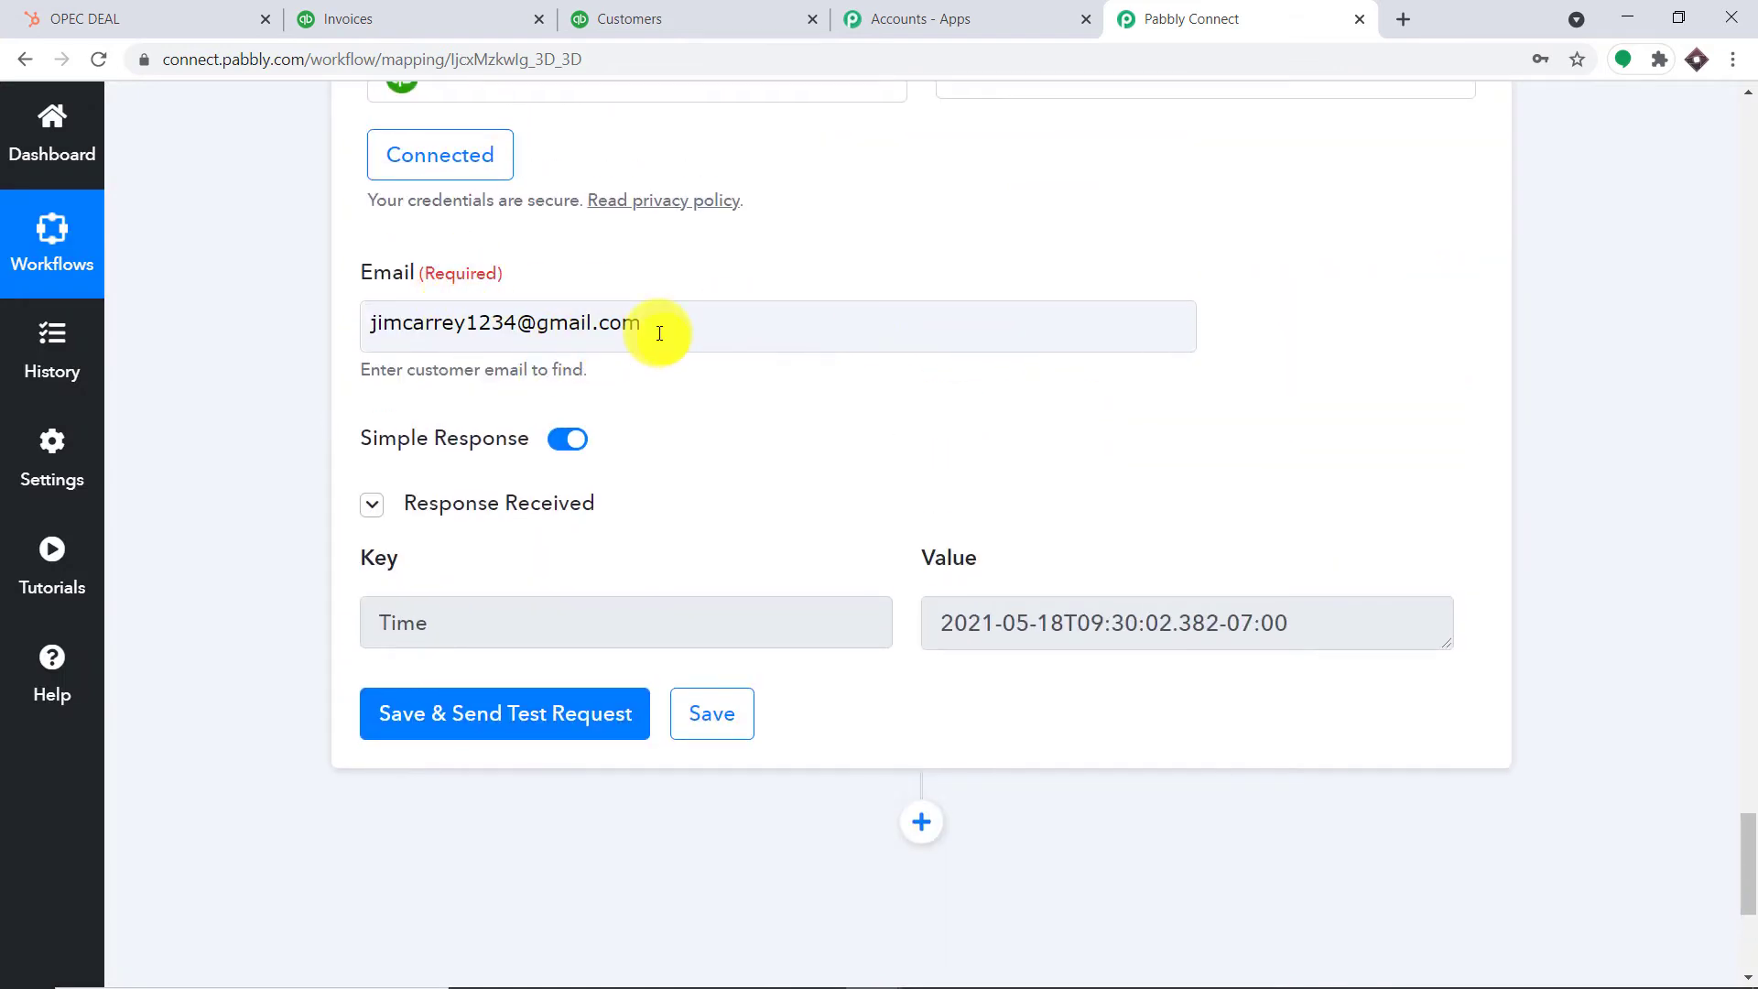
pyautogui.click(616, 16)
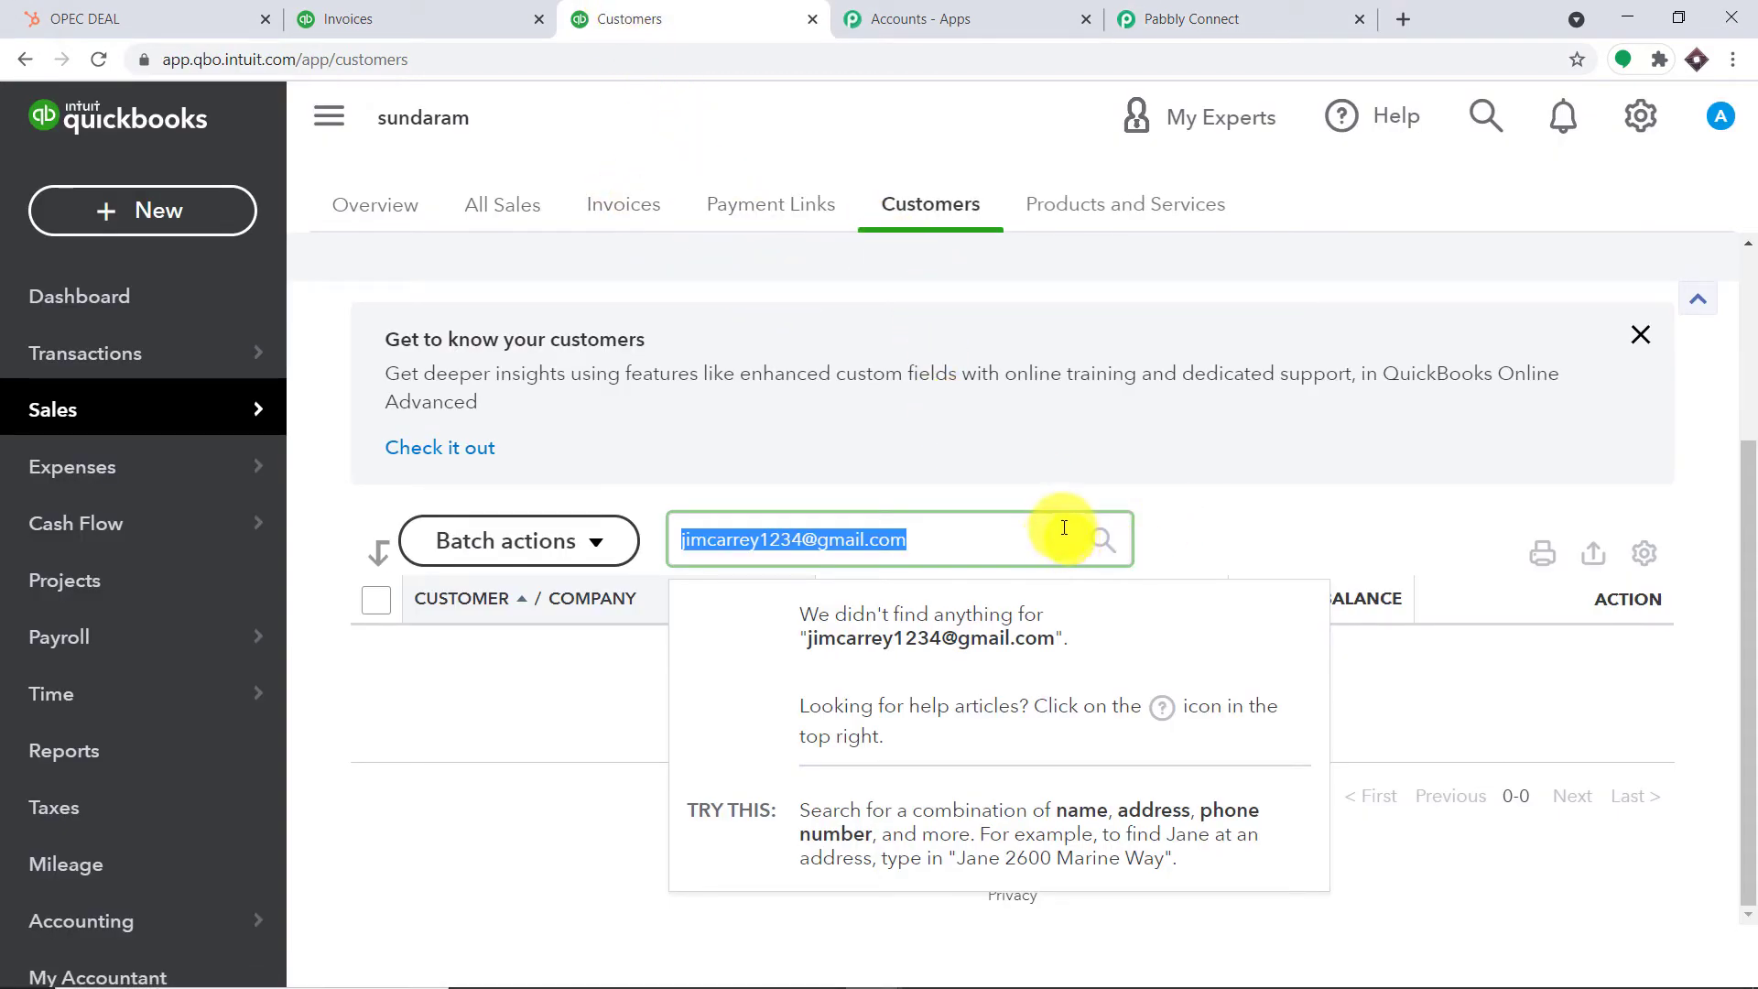
# Clear the customer search and reload the QuickBooks Customers list to show all customers
pyautogui.press('BackSpace')
pyautogui.click(1639, 335)
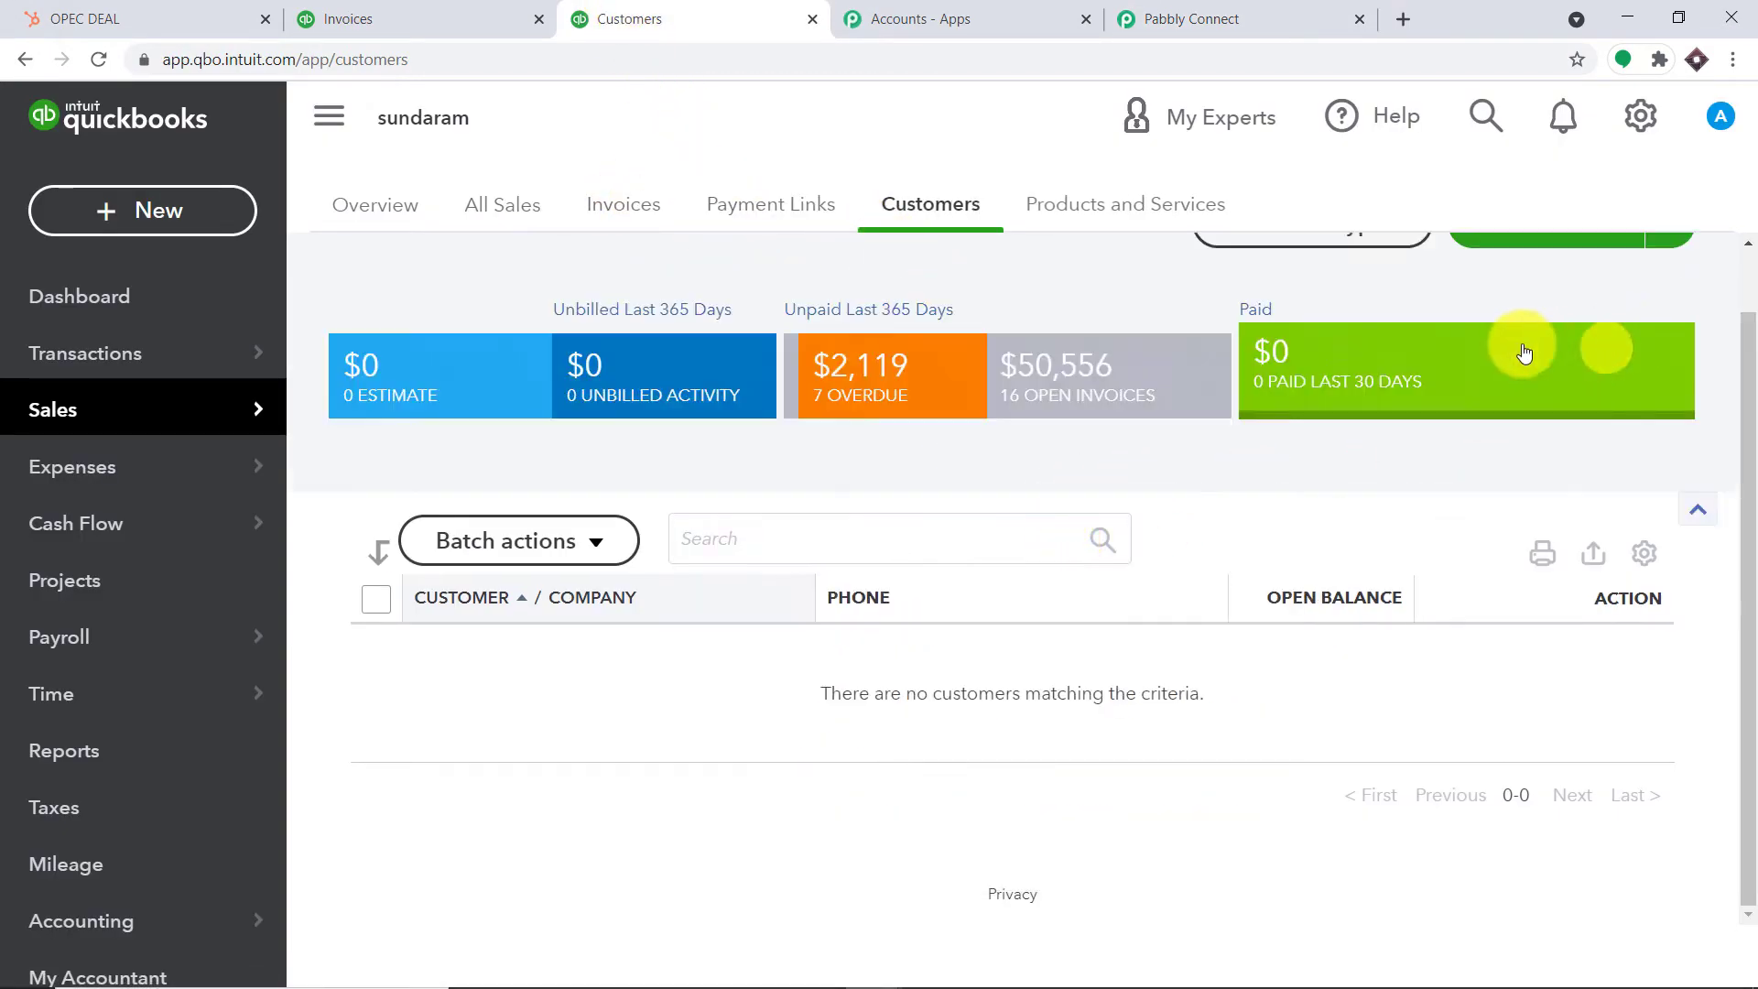
pyautogui.click(99, 58)
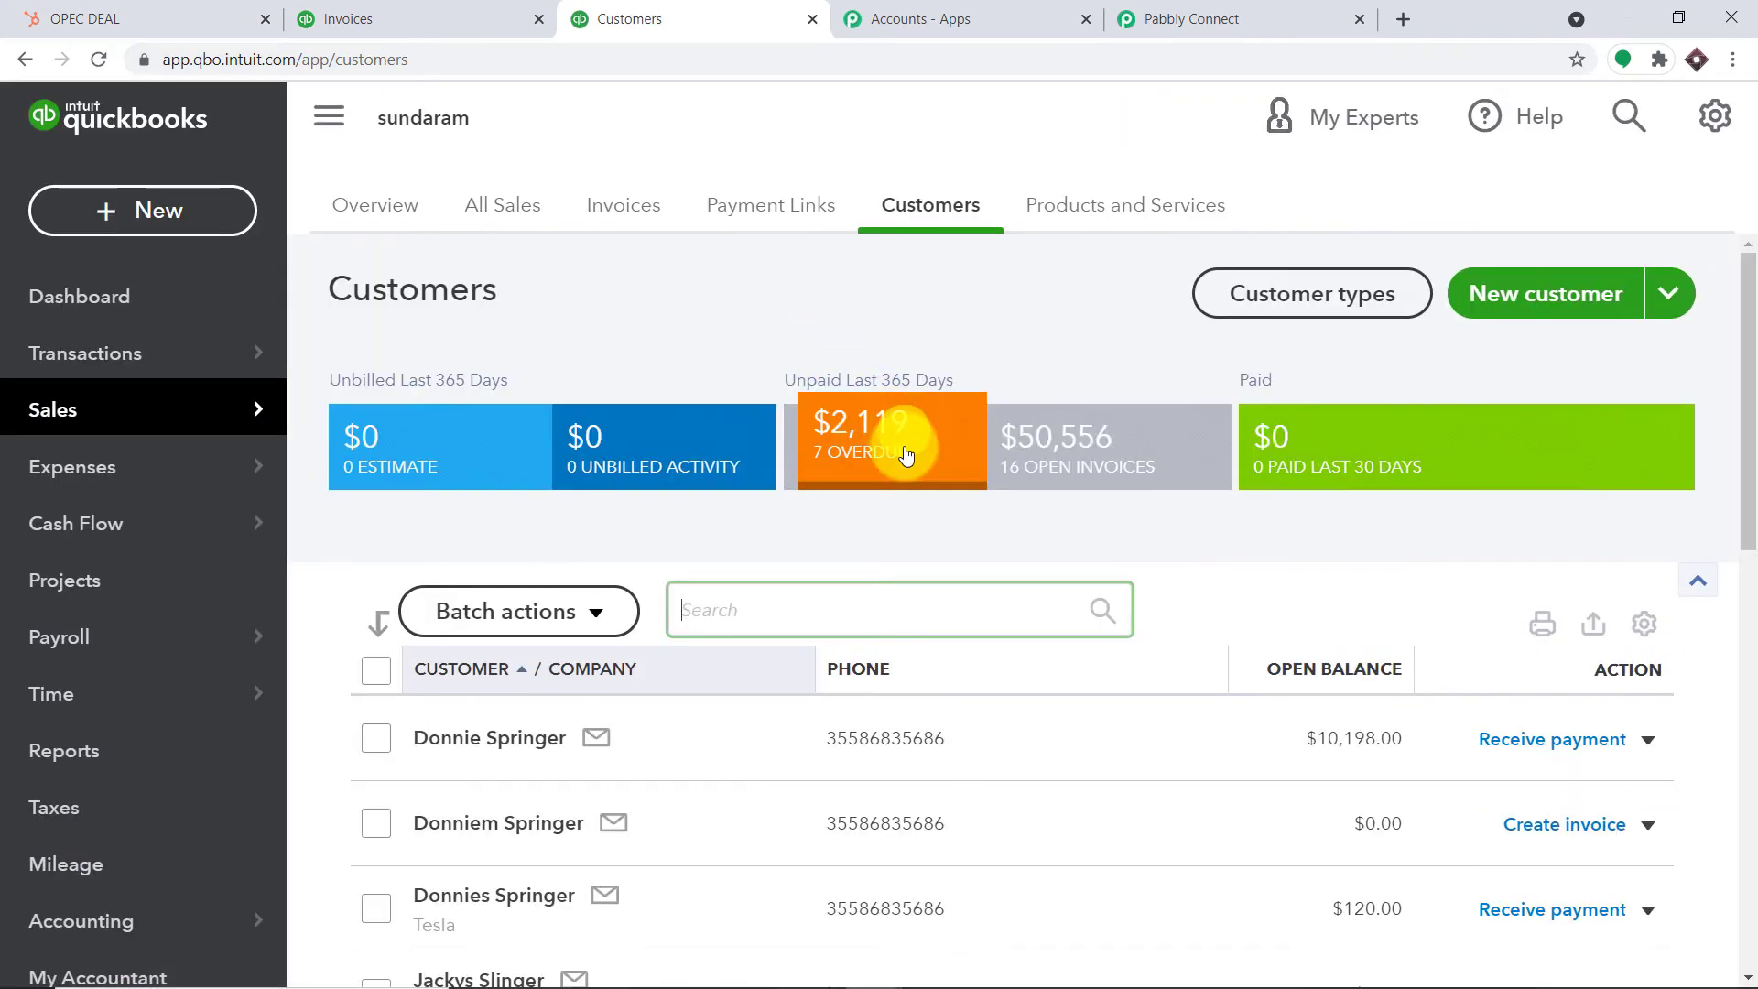
pyautogui.scroll(-6, 882, 464)
pyautogui.scroll(2, 604, 549)
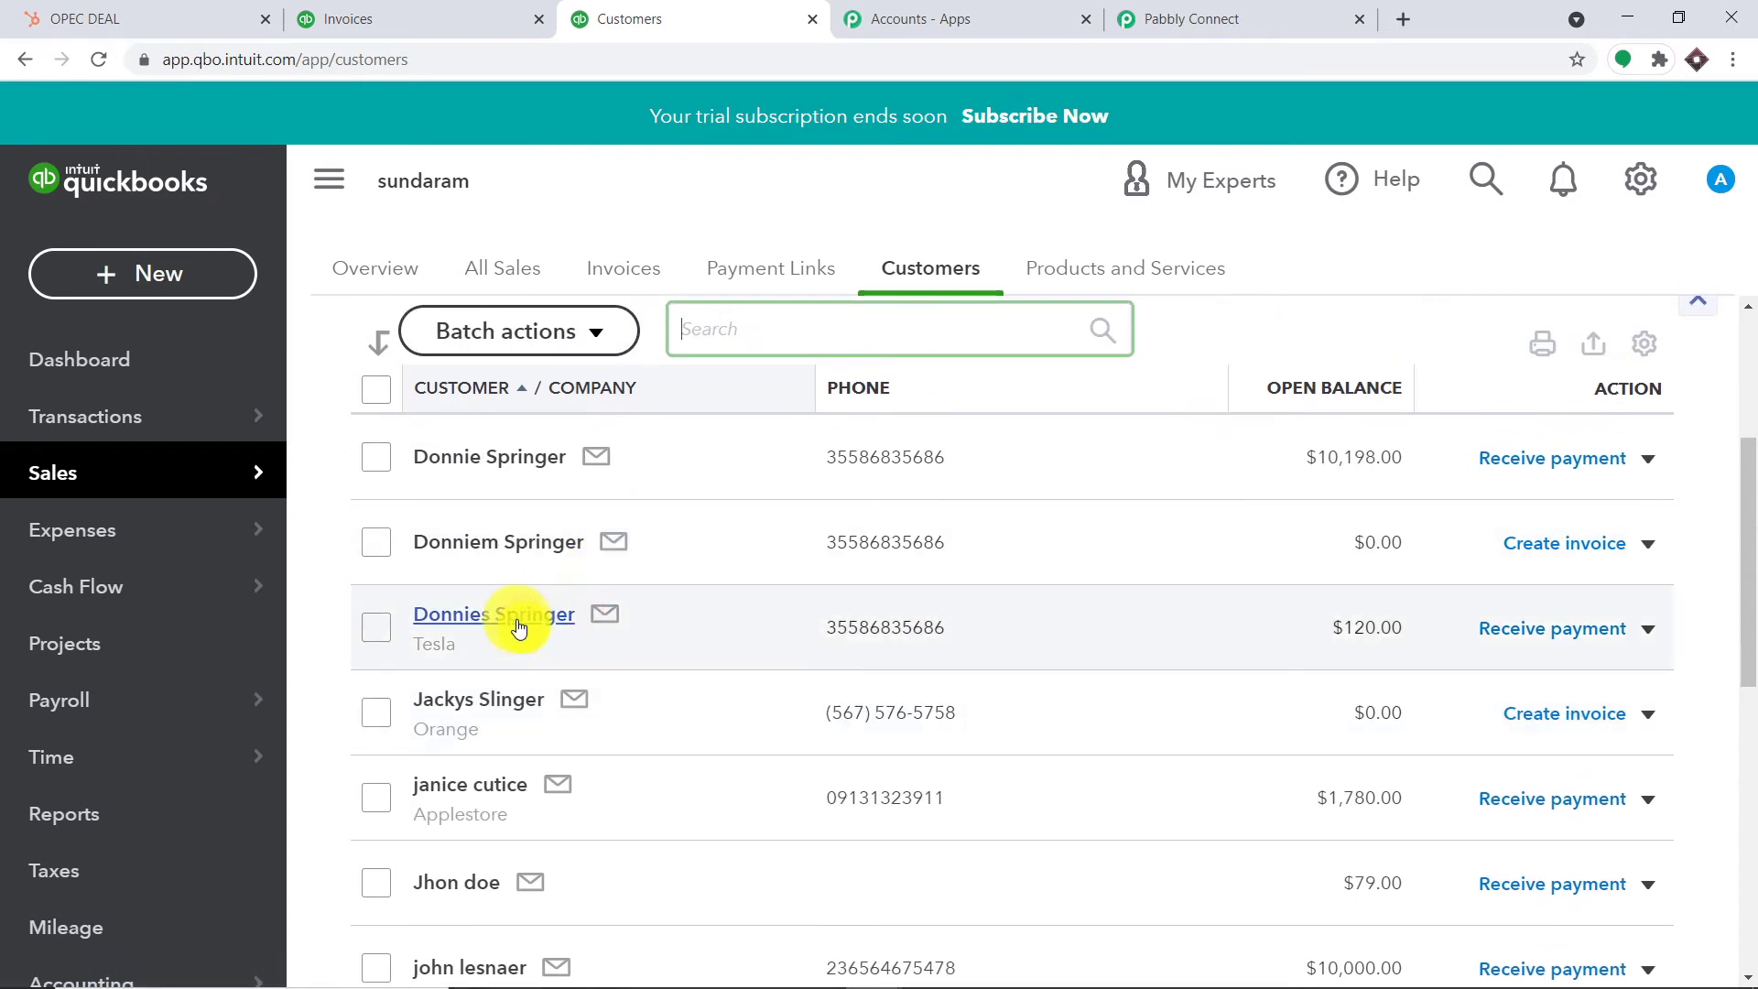
# Copy the Tesla customer's email address from their details page, then return to Pabbly Connect
pyautogui.click(510, 616)
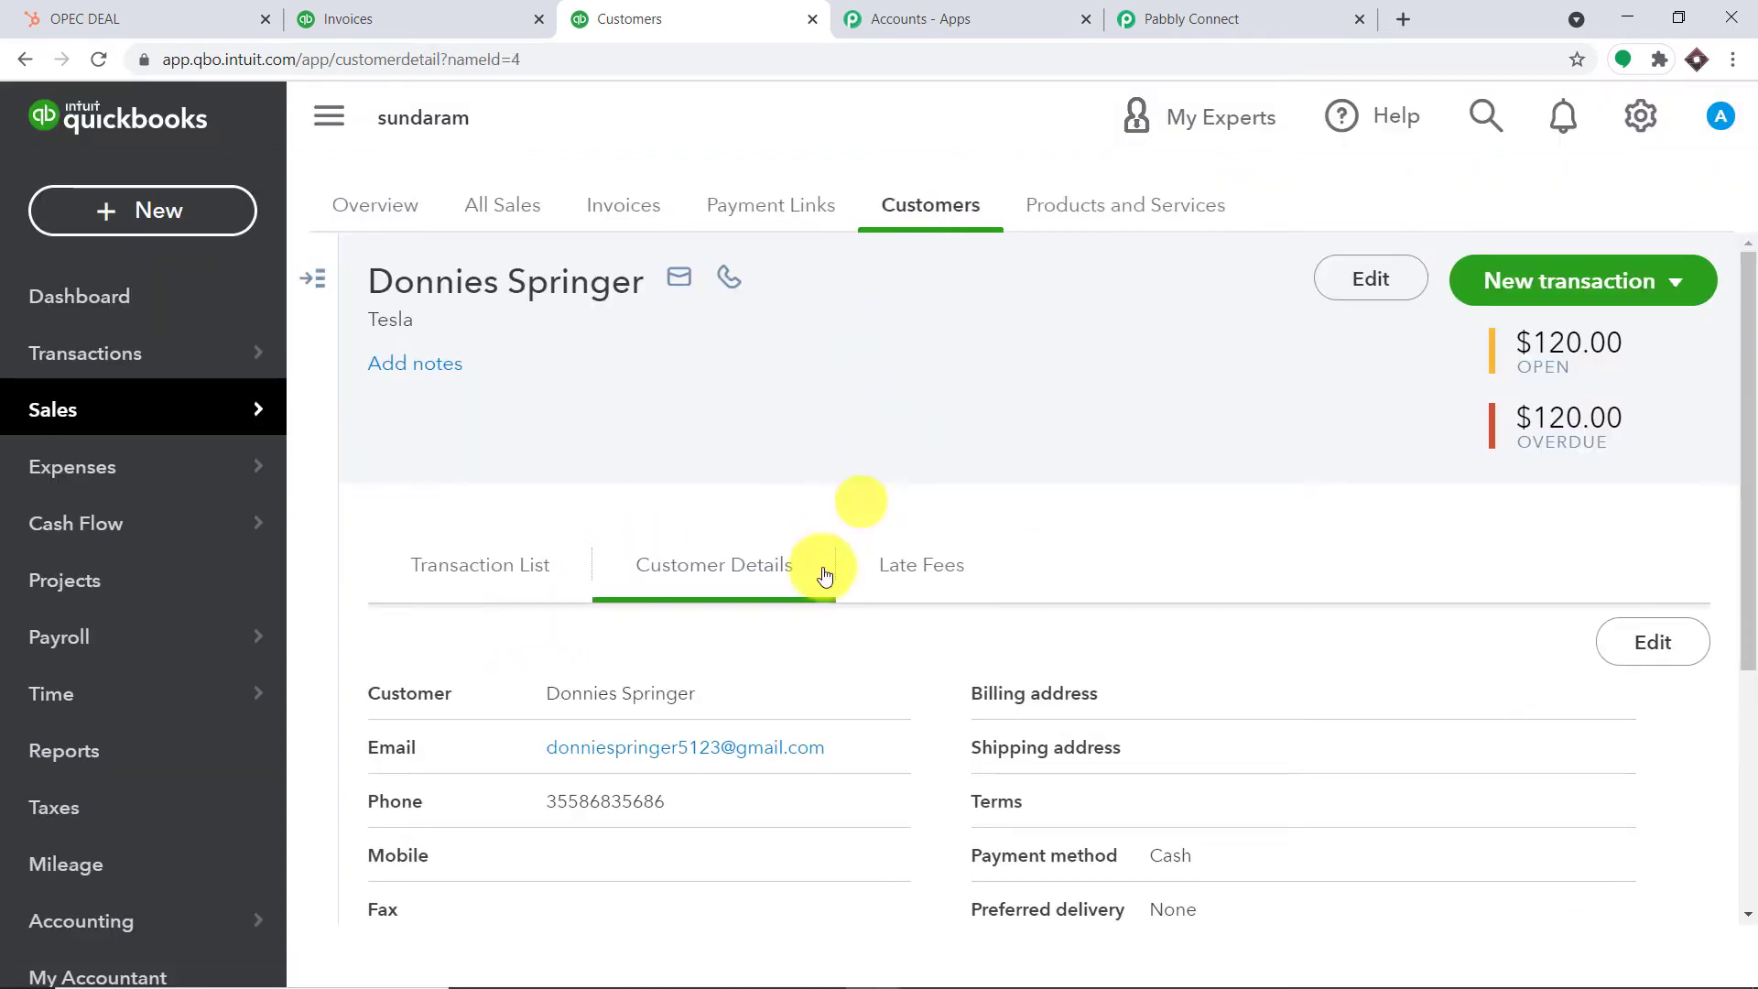
pyautogui.moveTo(850, 747); pyautogui.dragTo(545, 746)
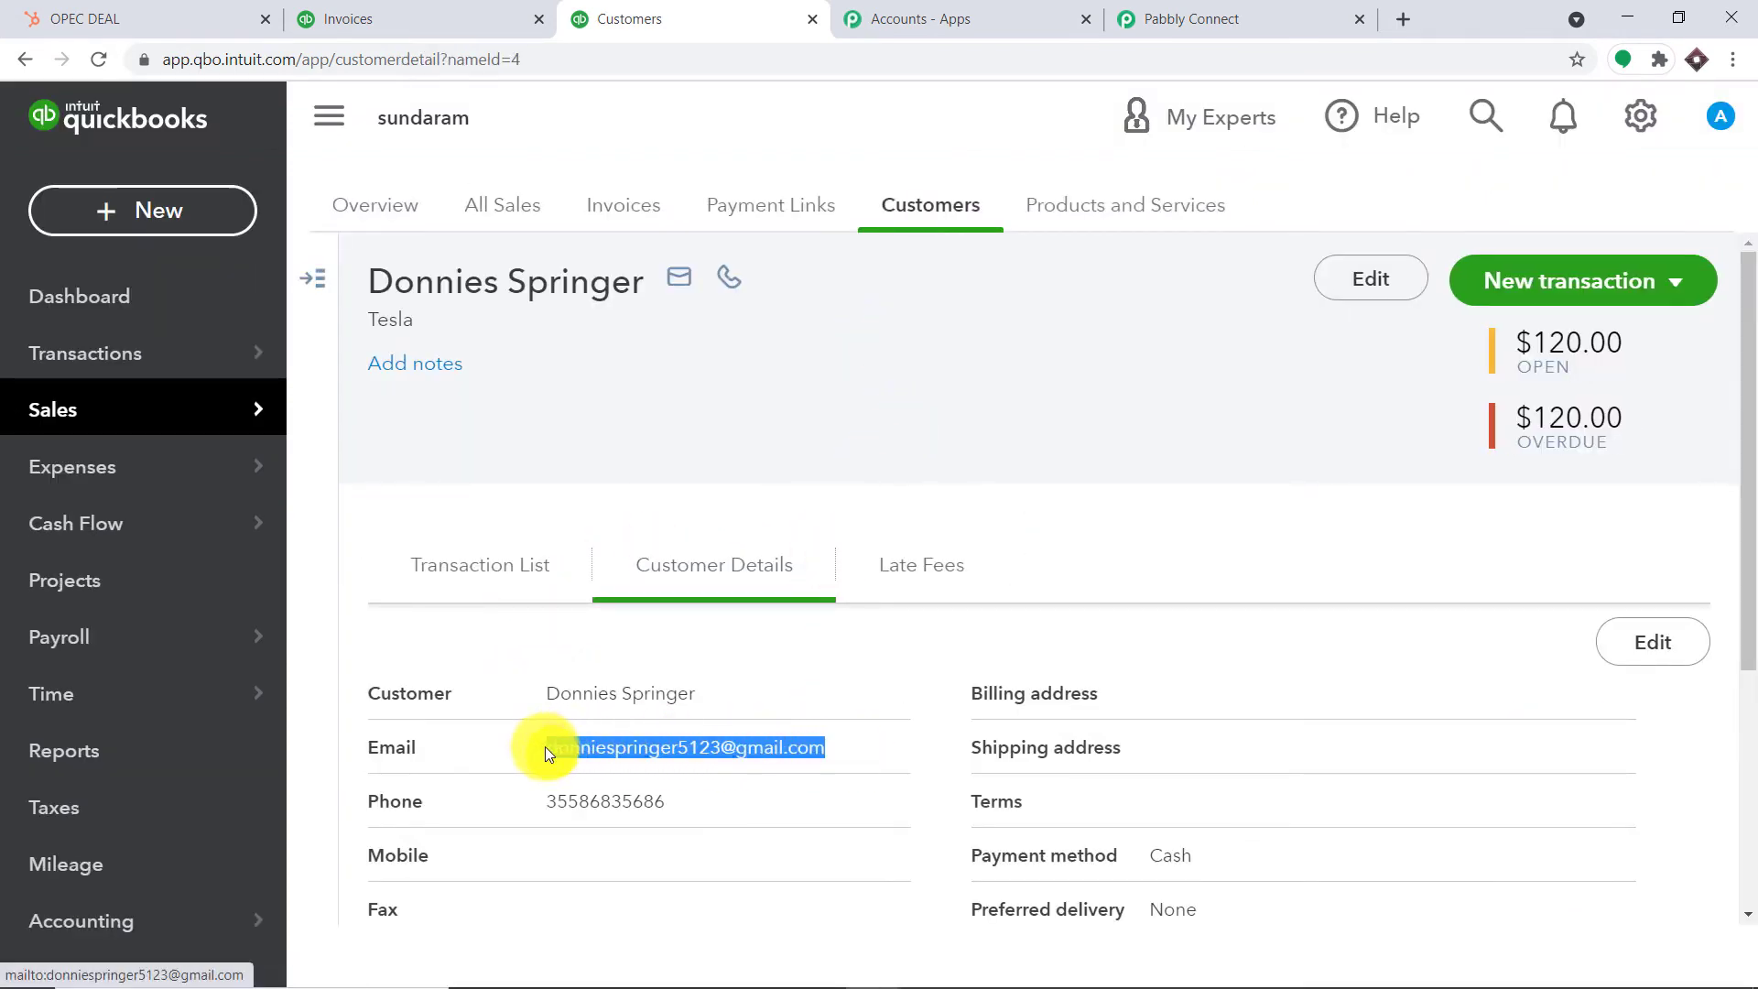
pyautogui.rightClick(576, 746)
pyautogui.click(653, 634)
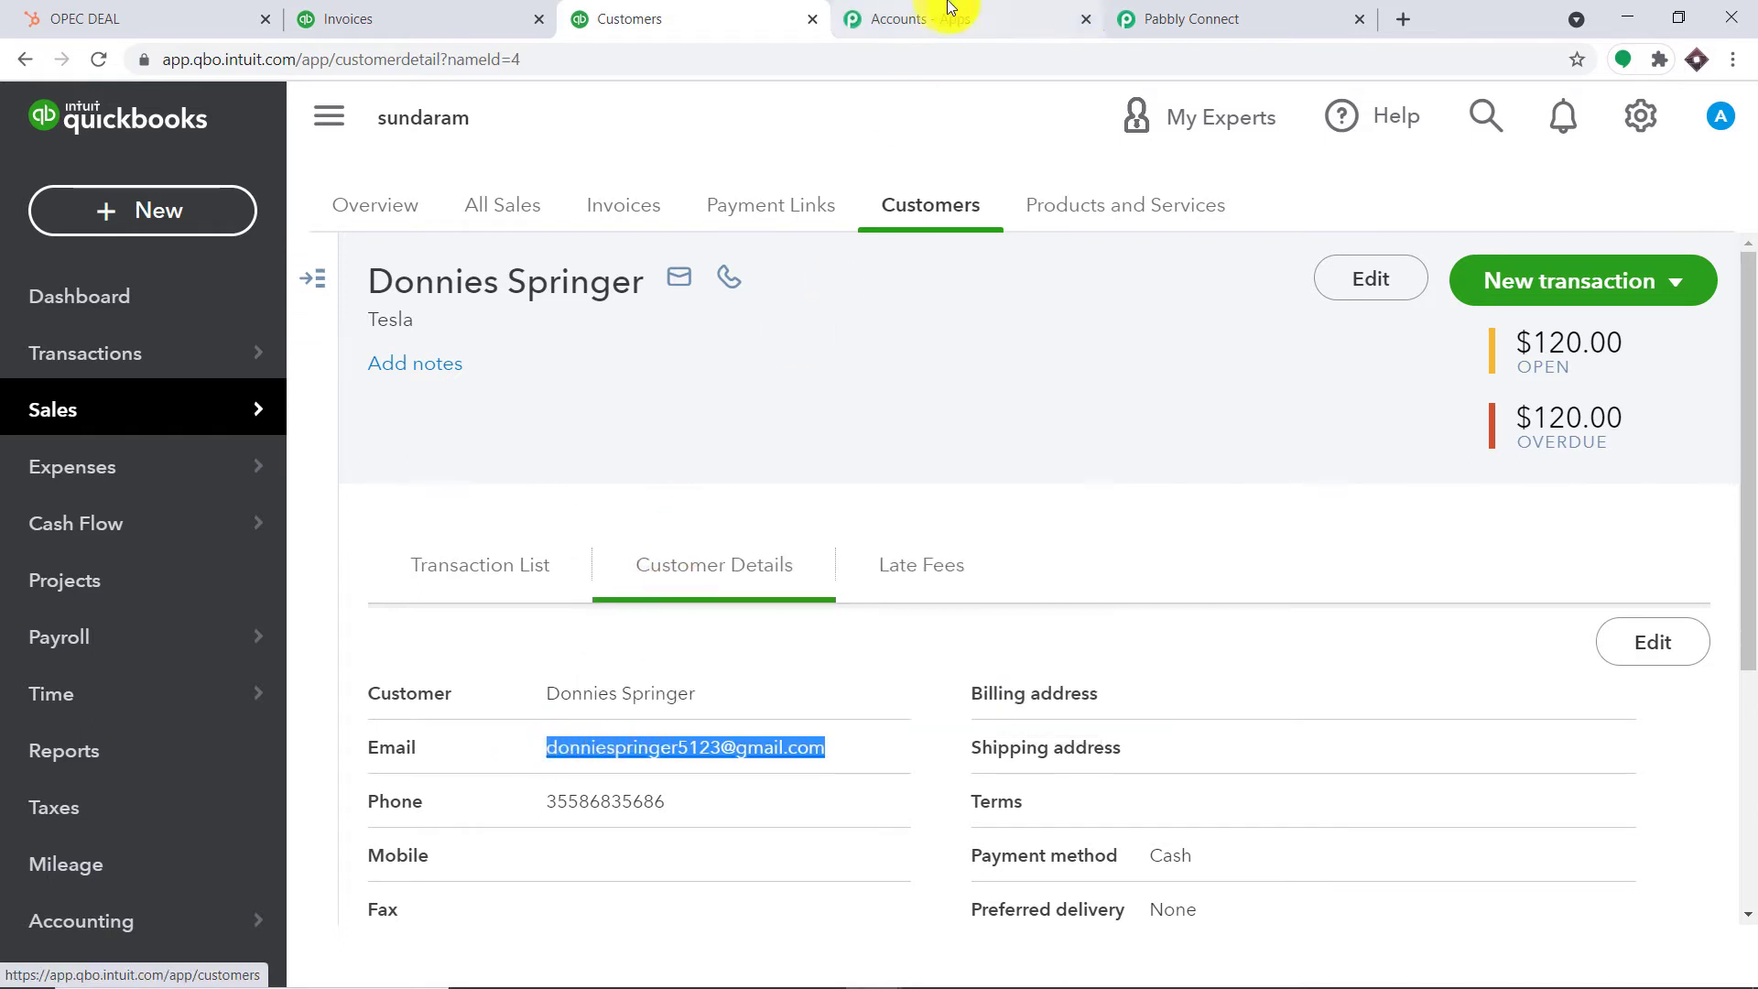
pyautogui.click(1172, 18)
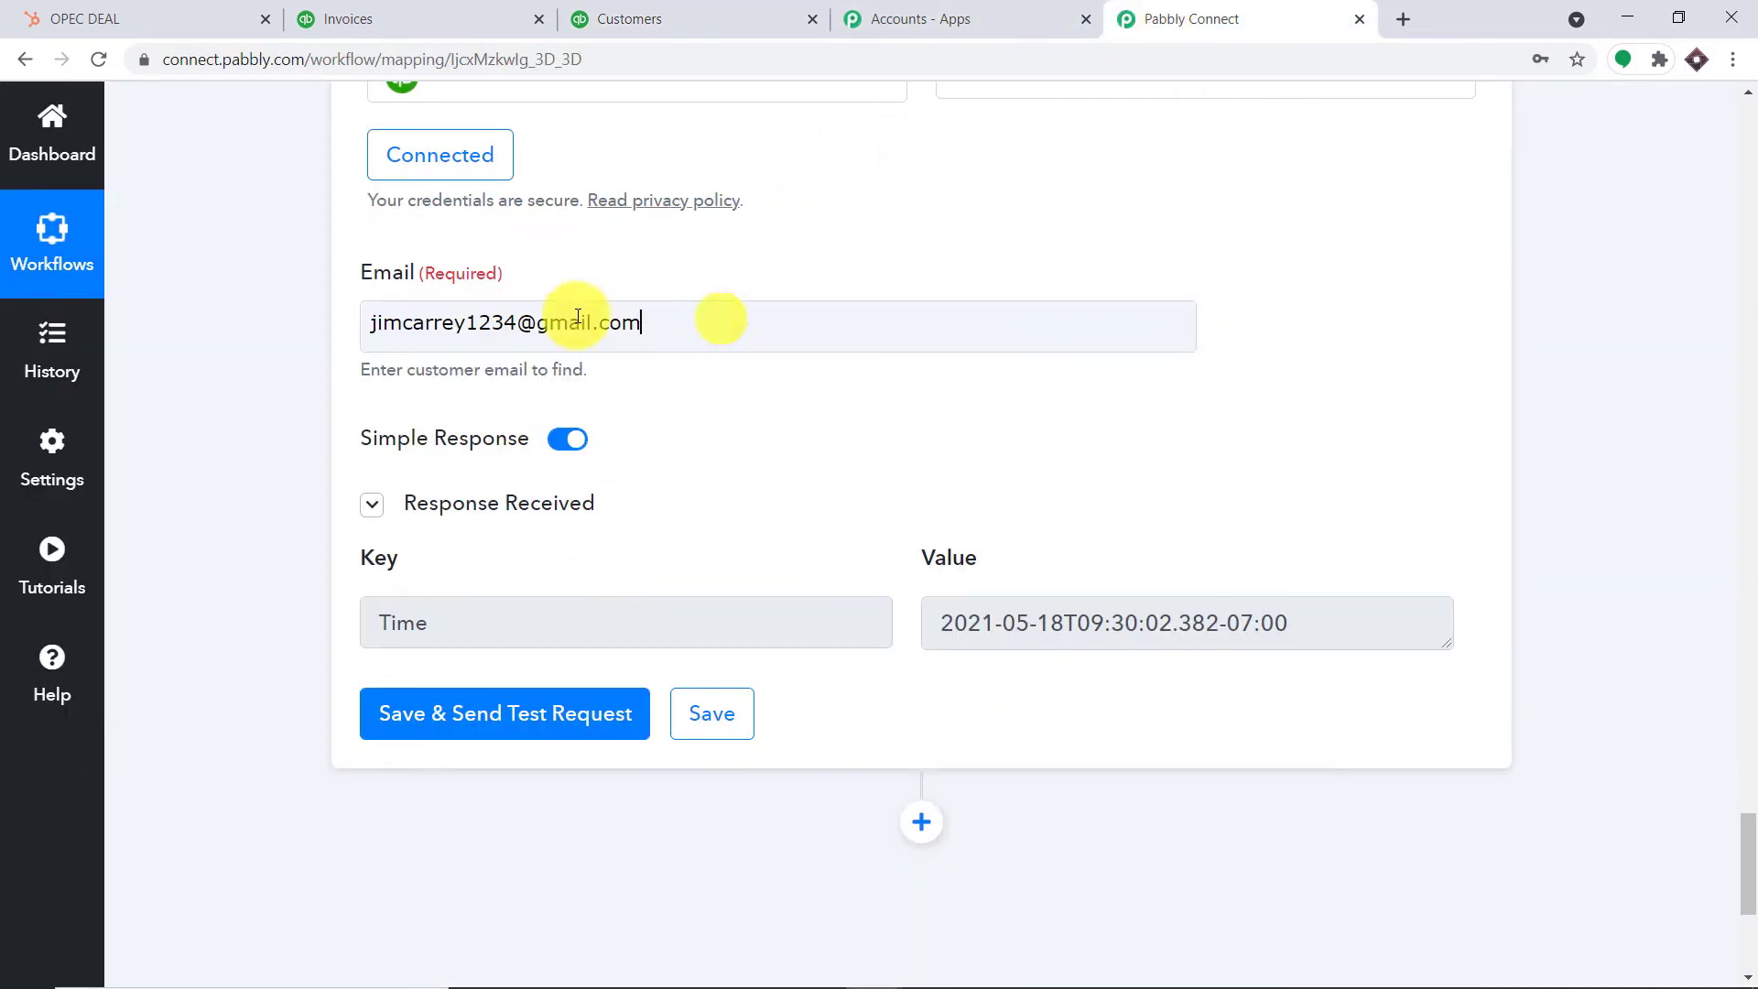
# Replace the Email field with the copied Tesla email and test, returning customer Id 4, balance 120
pyautogui.tripleClick(718, 314)
pyautogui.press('BackSpace')
pyautogui.hotkey('ctrl', 'v')
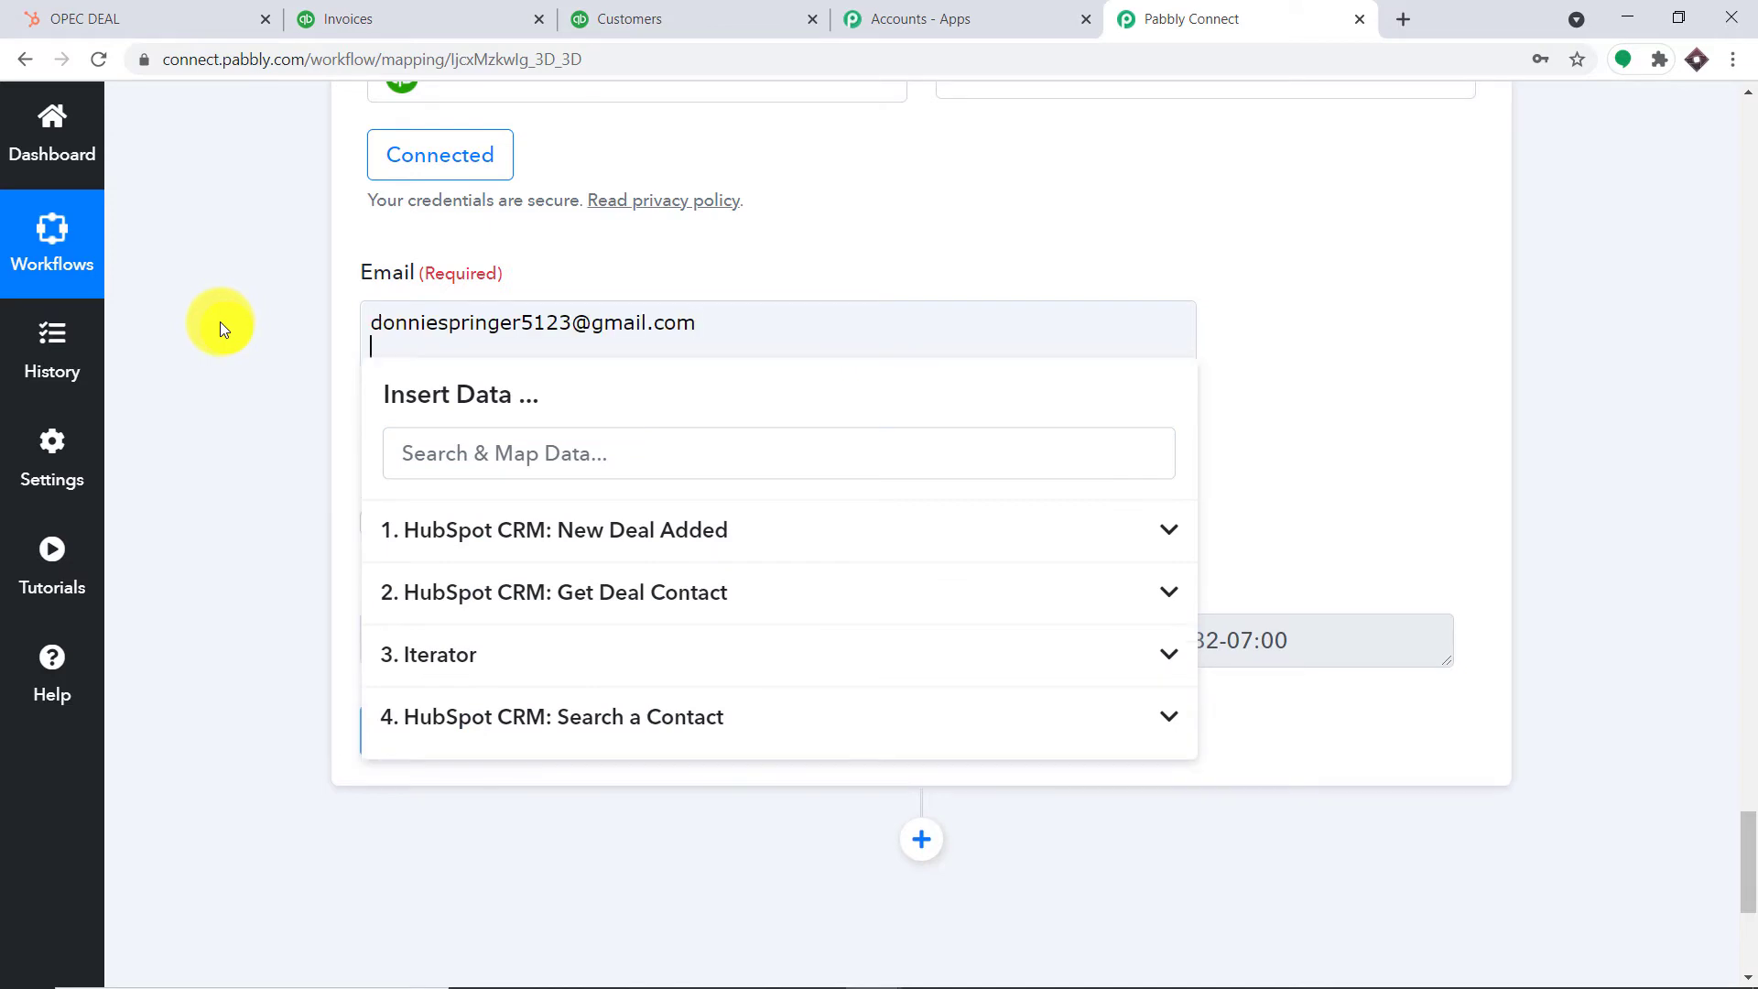
pyautogui.click(1193, 362)
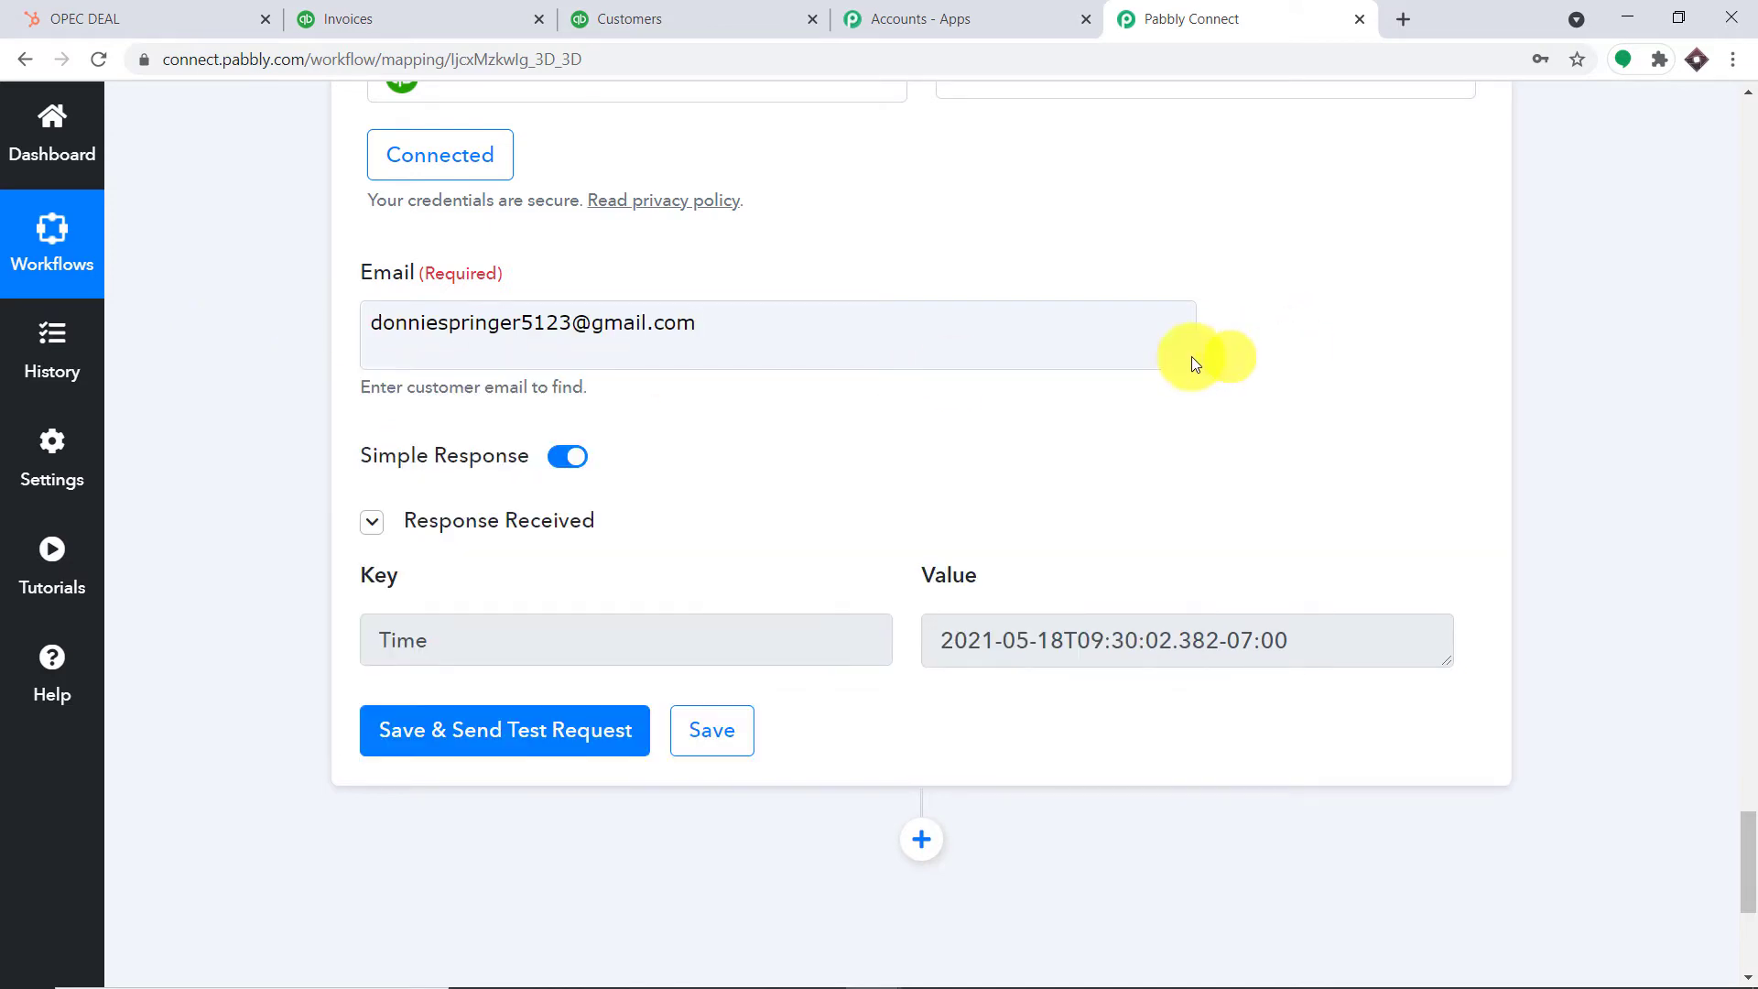
pyautogui.click(513, 733)
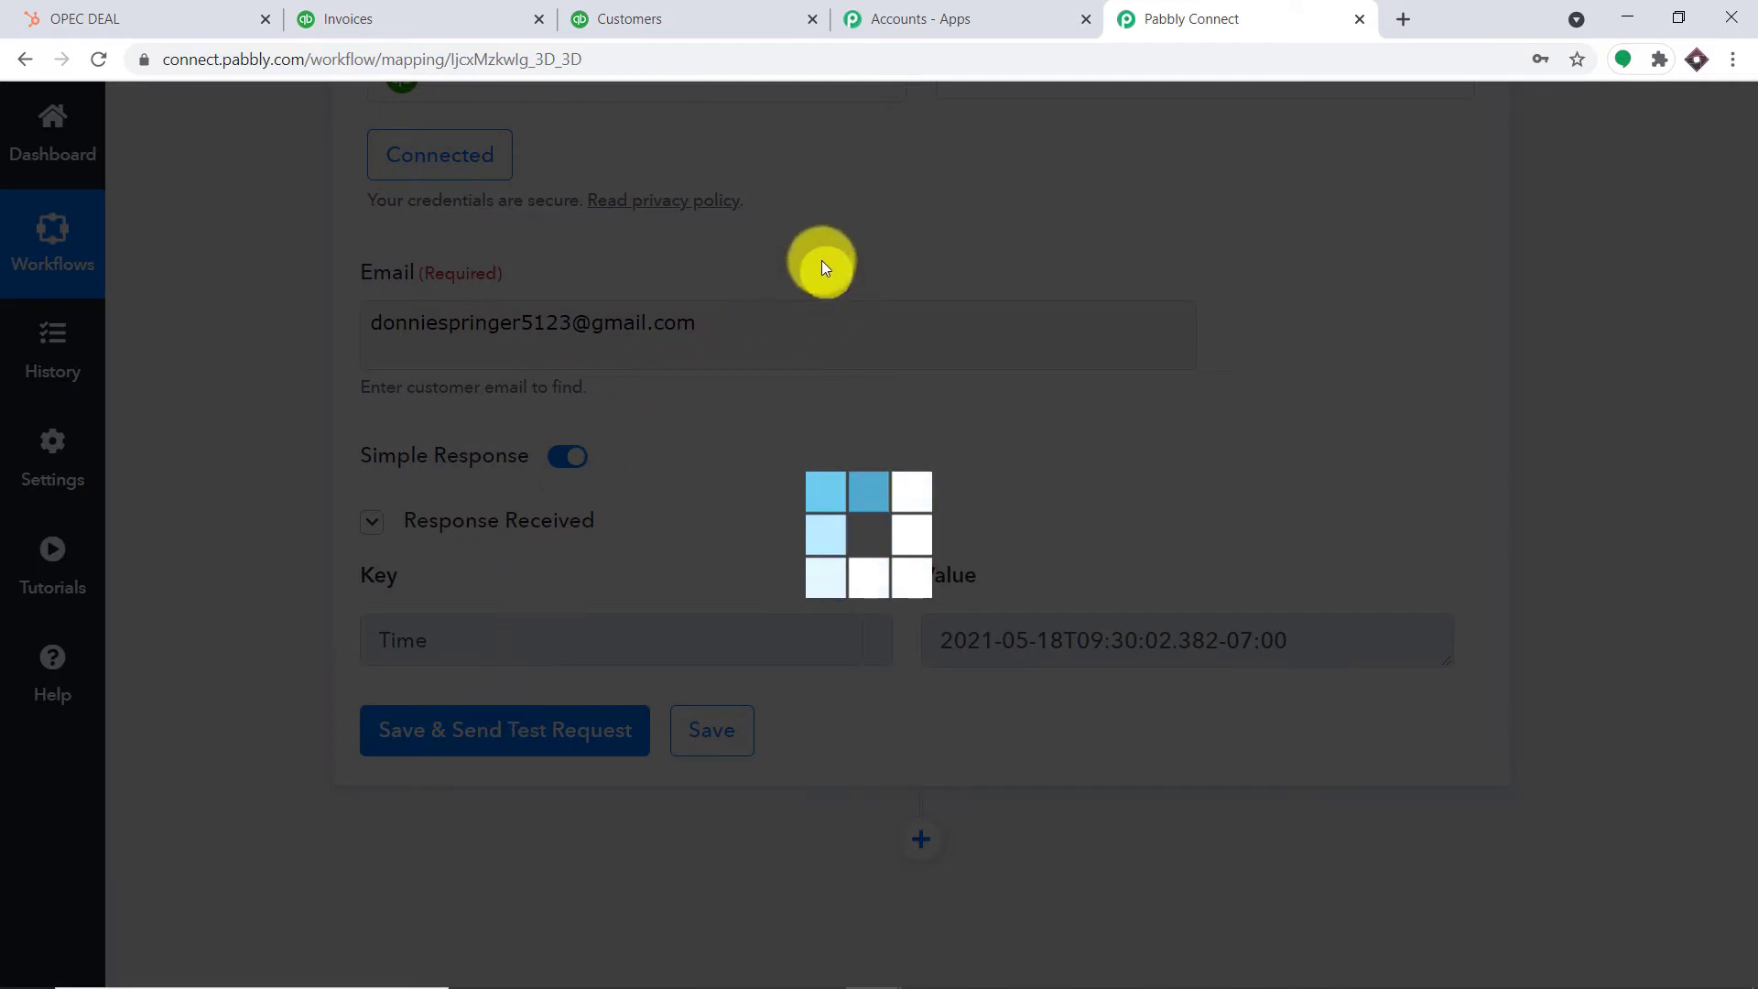
pyautogui.scroll(-5, 1048, 529)
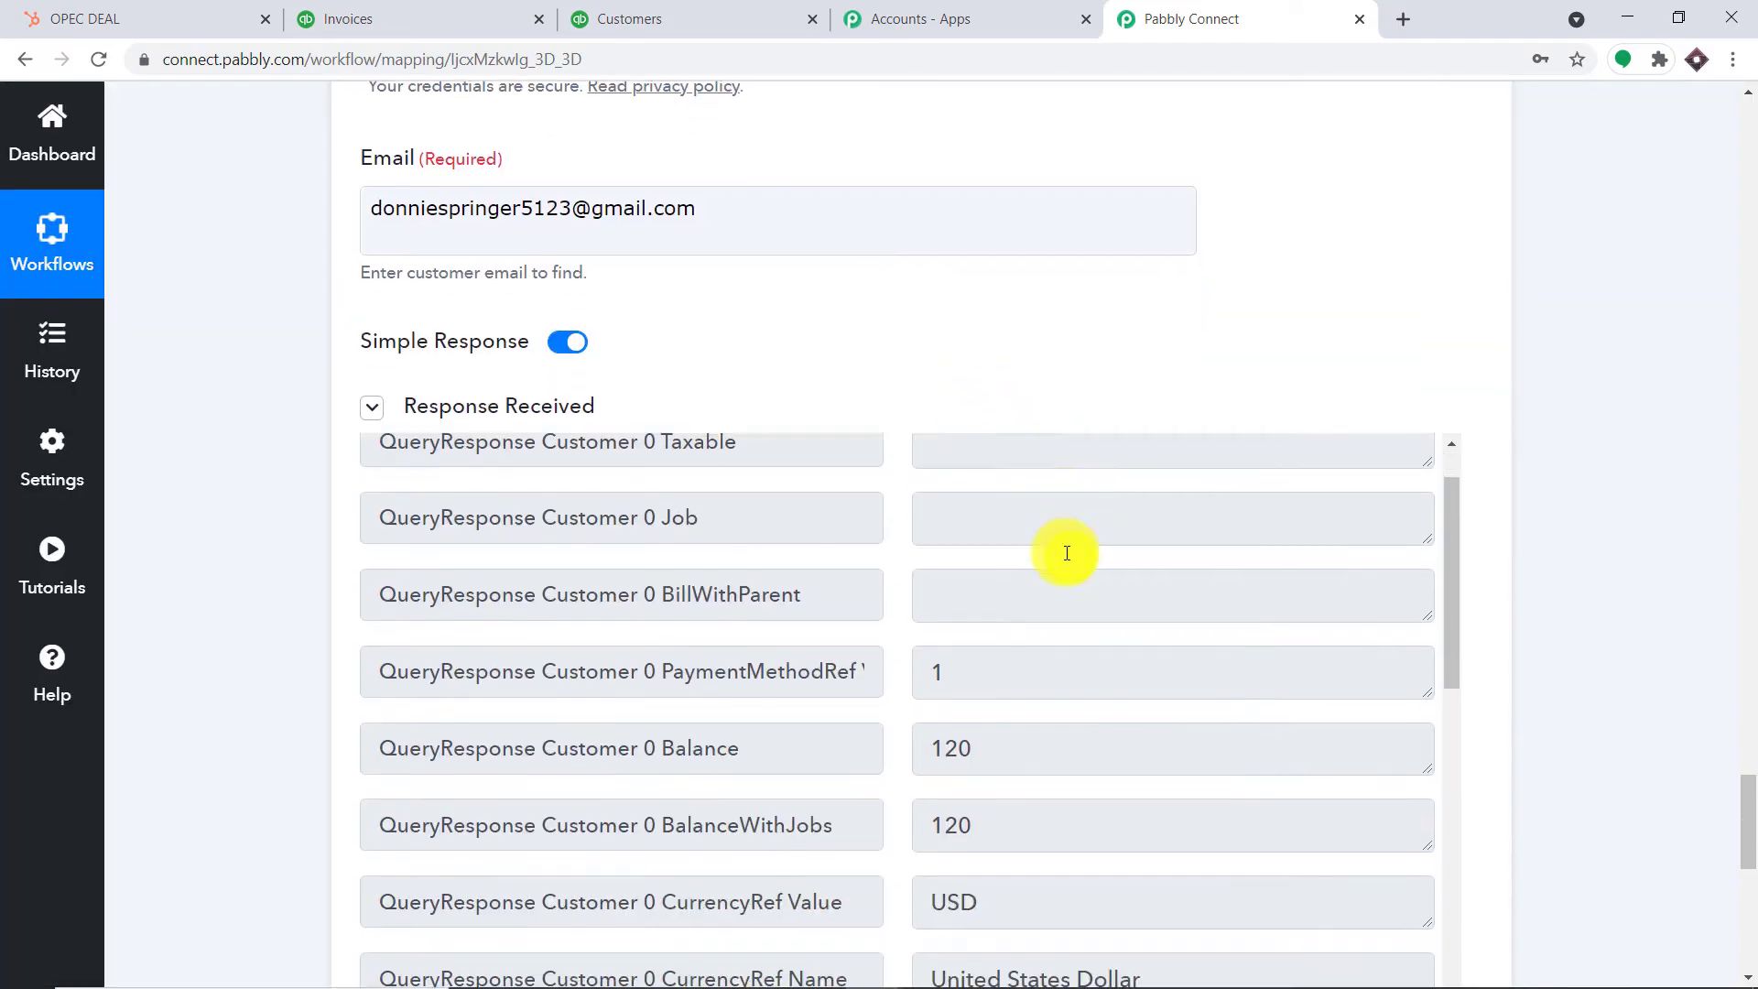
pyautogui.scroll(-6, 1097, 608)
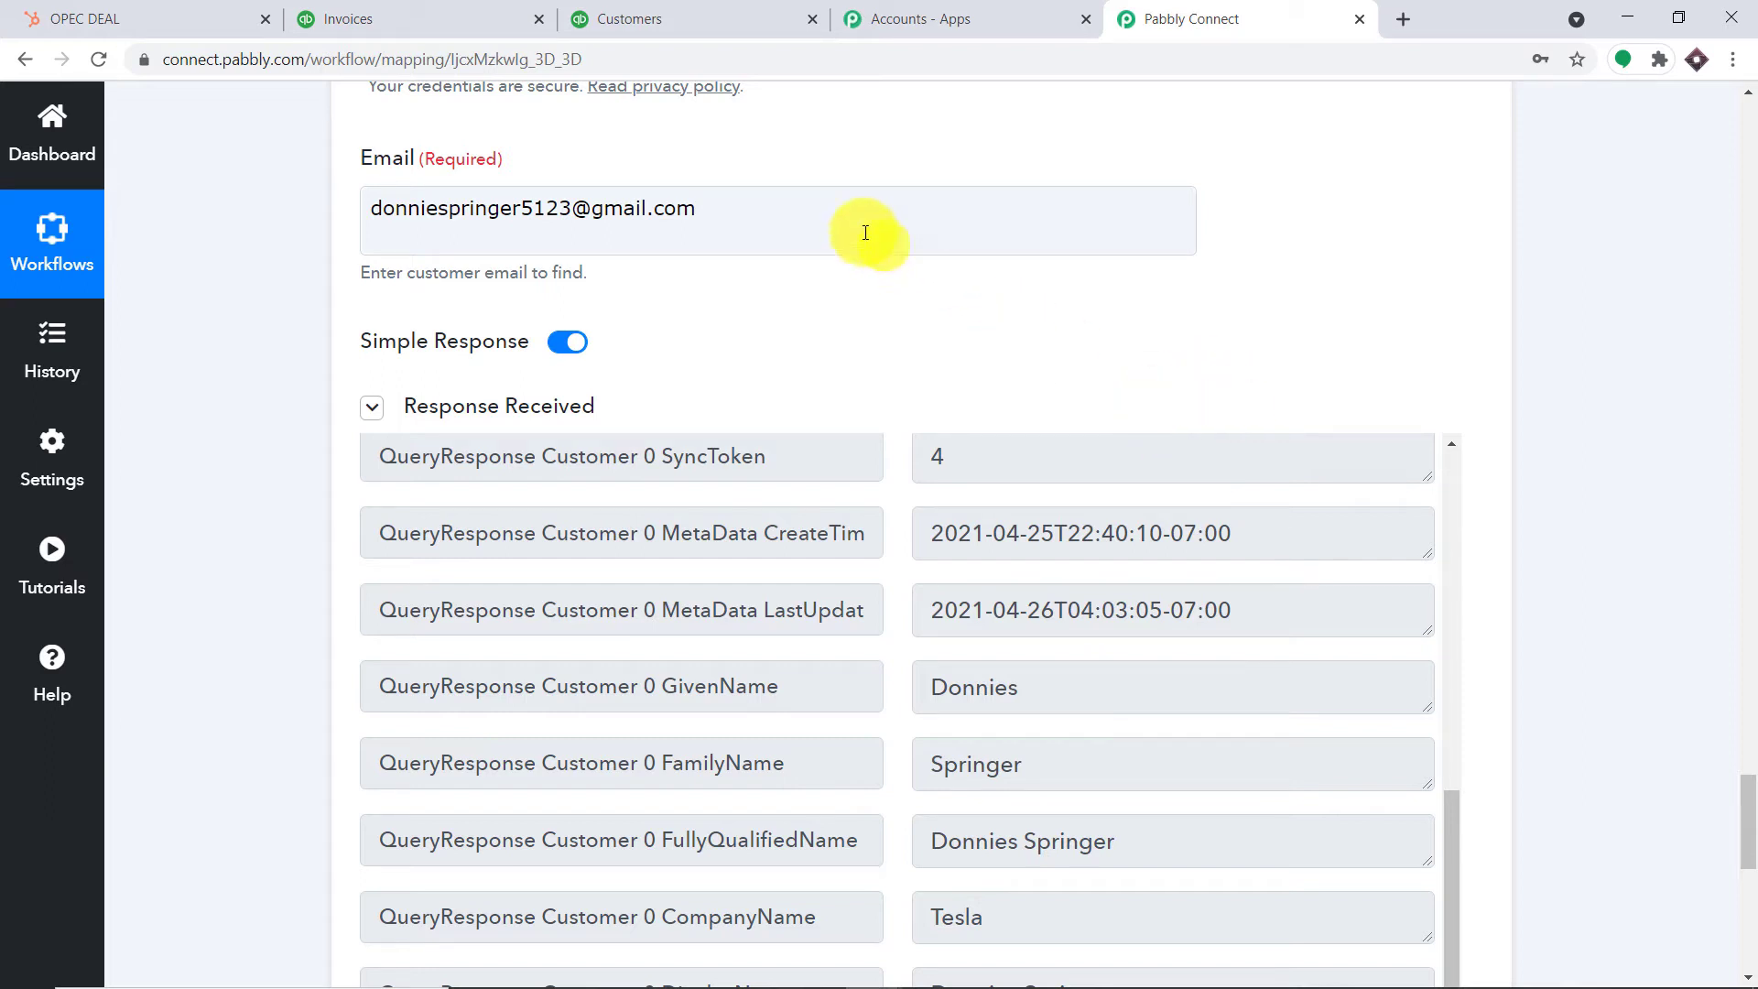
pyautogui.moveTo(757, 196); pyautogui.dragTo(262, 190)
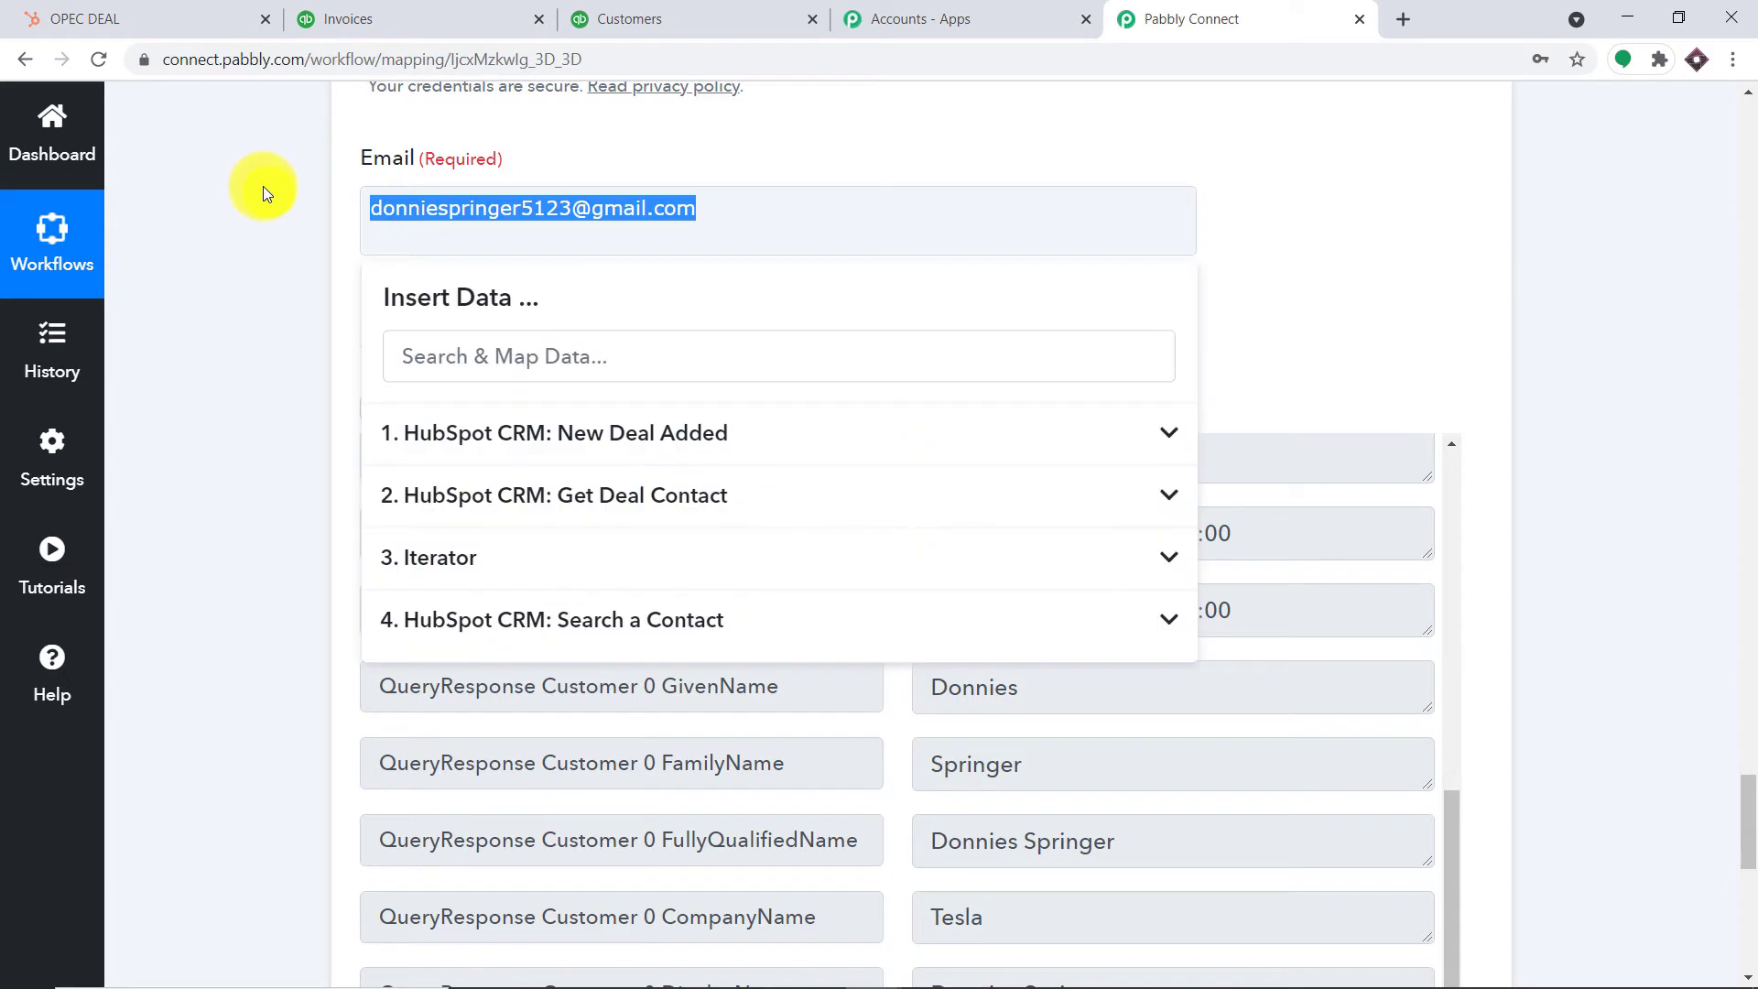
# Map the Email field to Results 0 Properties Email from 4. HubSpot CRM: Search a Contact
pyautogui.press('BackSpace')
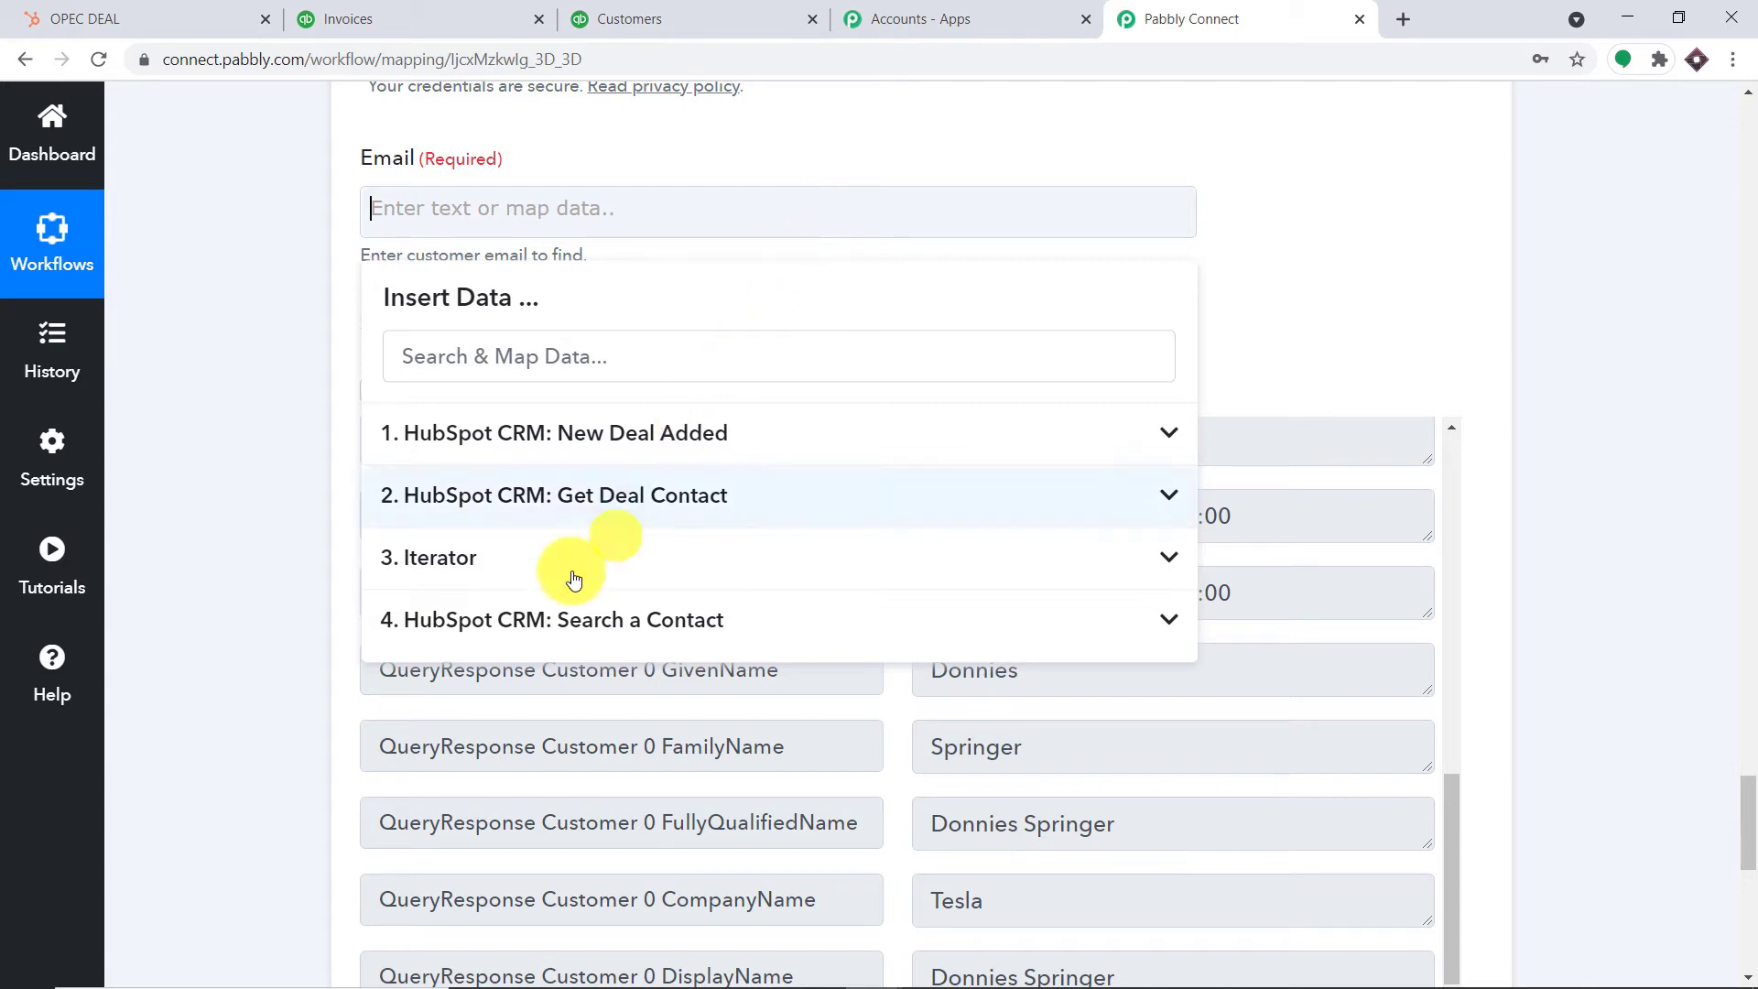
pyautogui.click(553, 622)
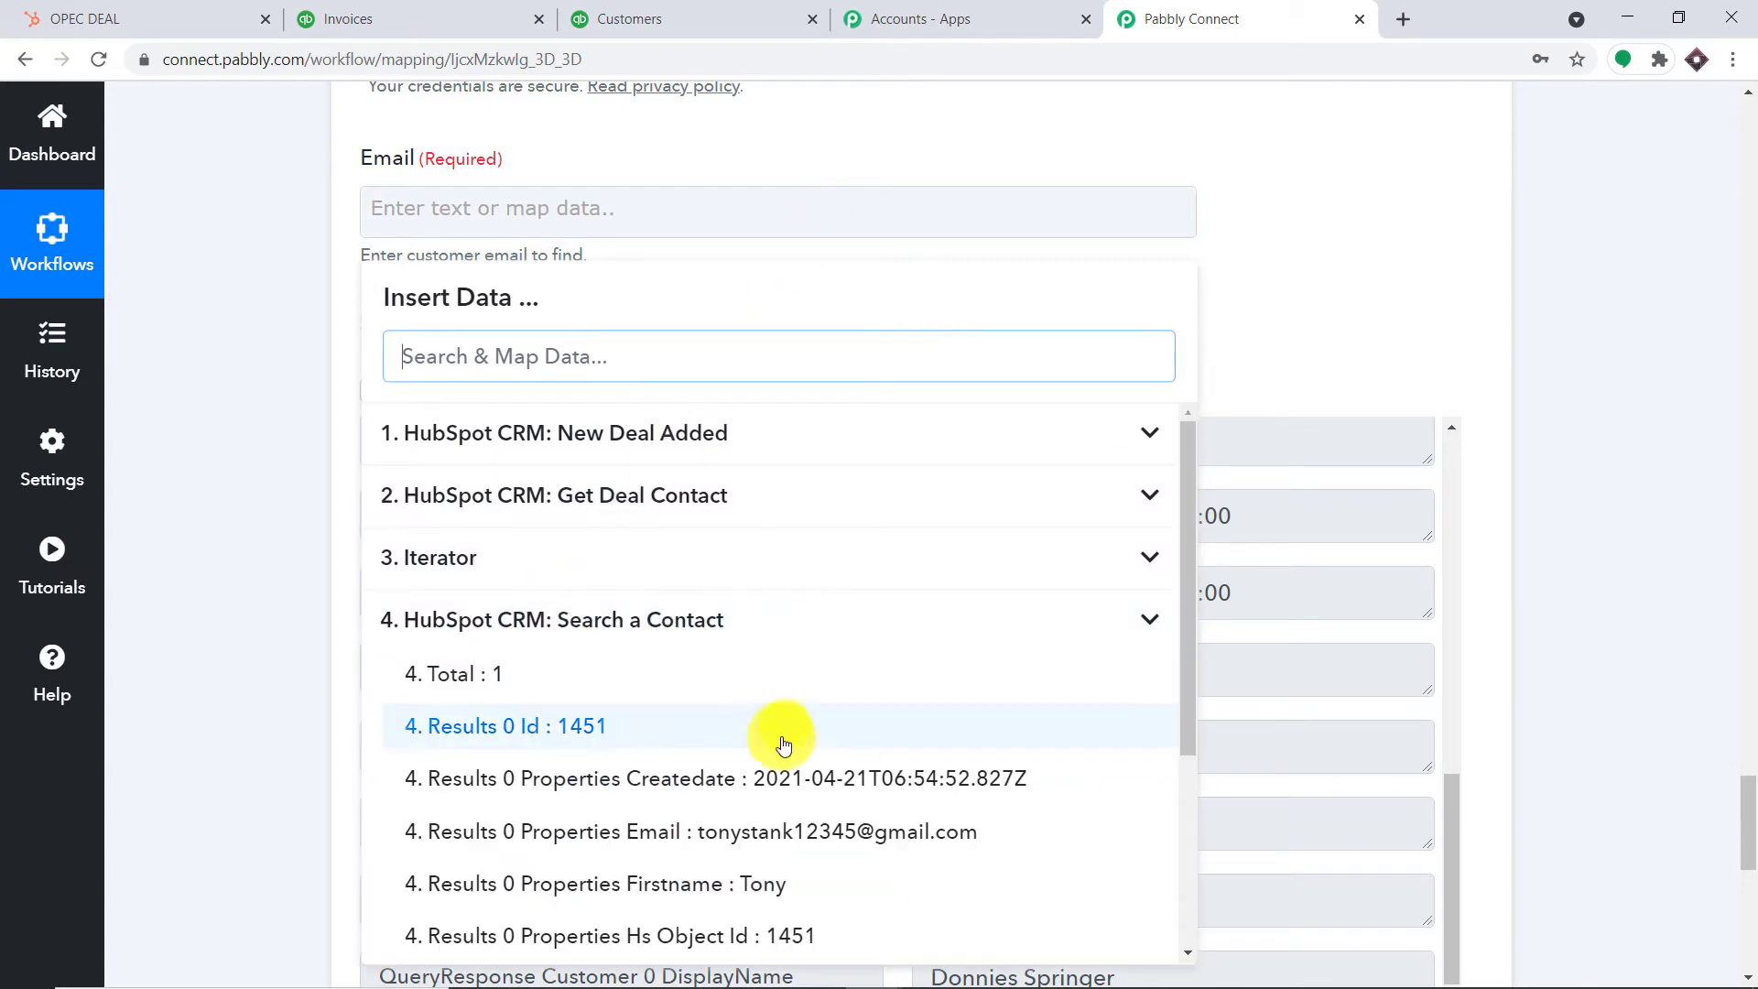
pyautogui.click(787, 830)
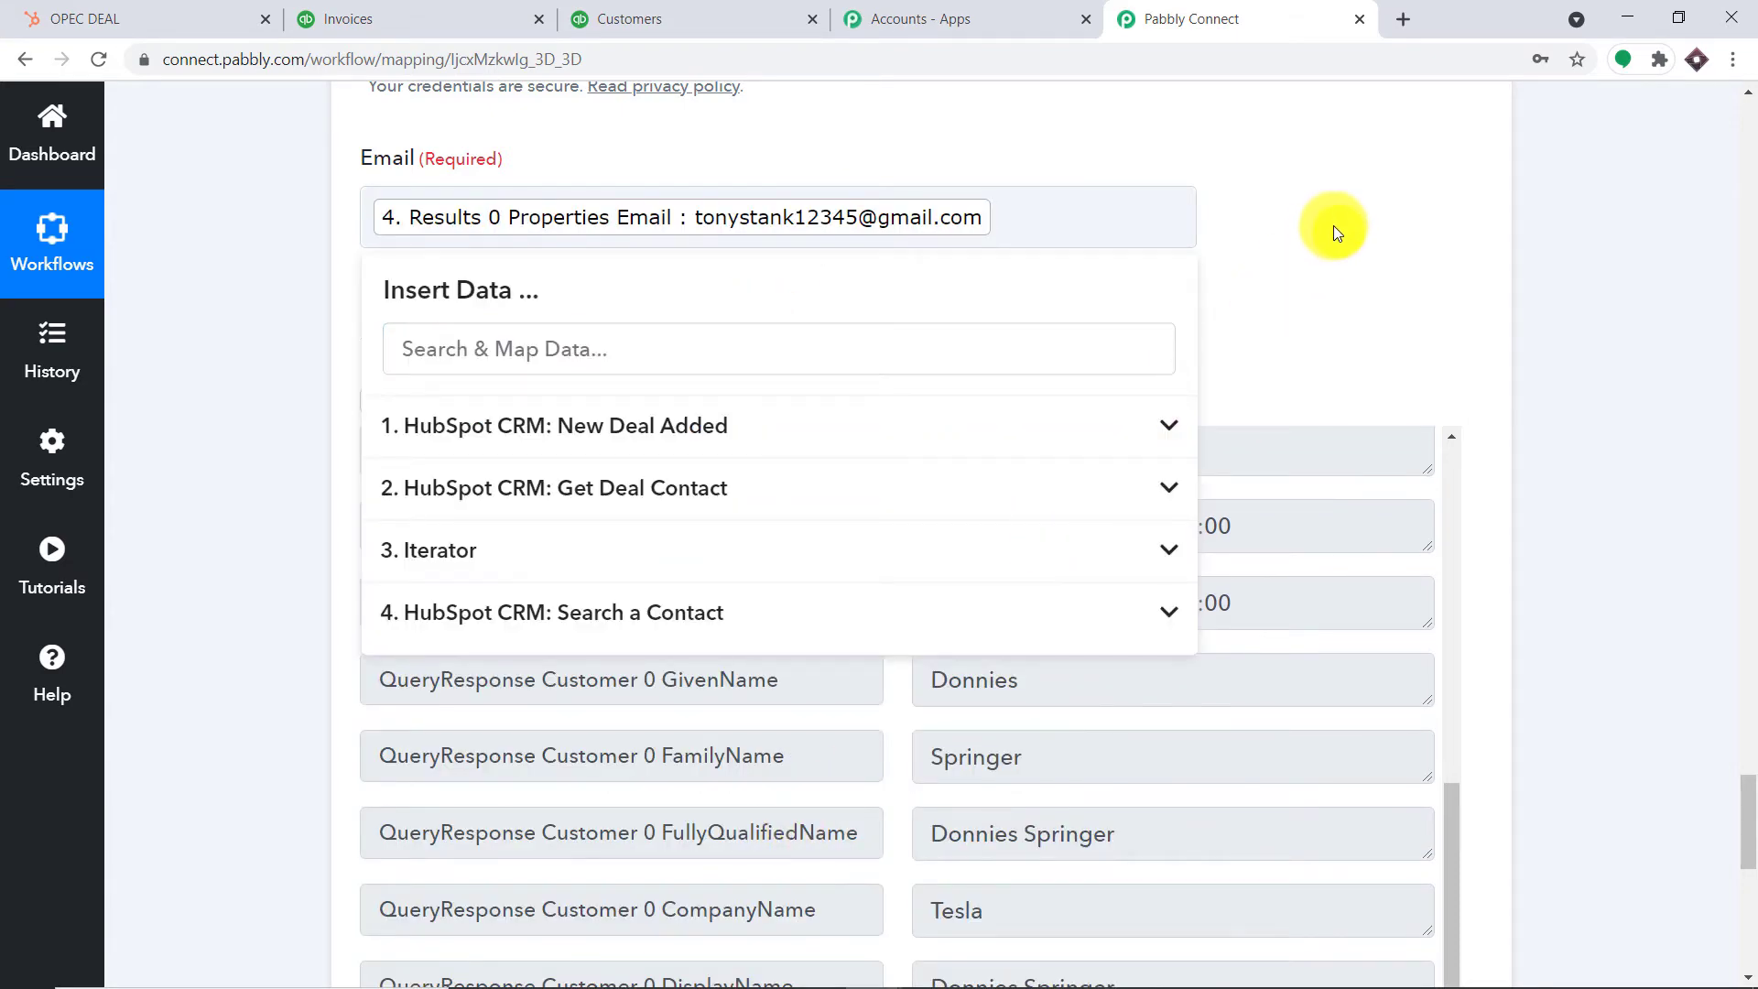
pyautogui.click(1333, 227)
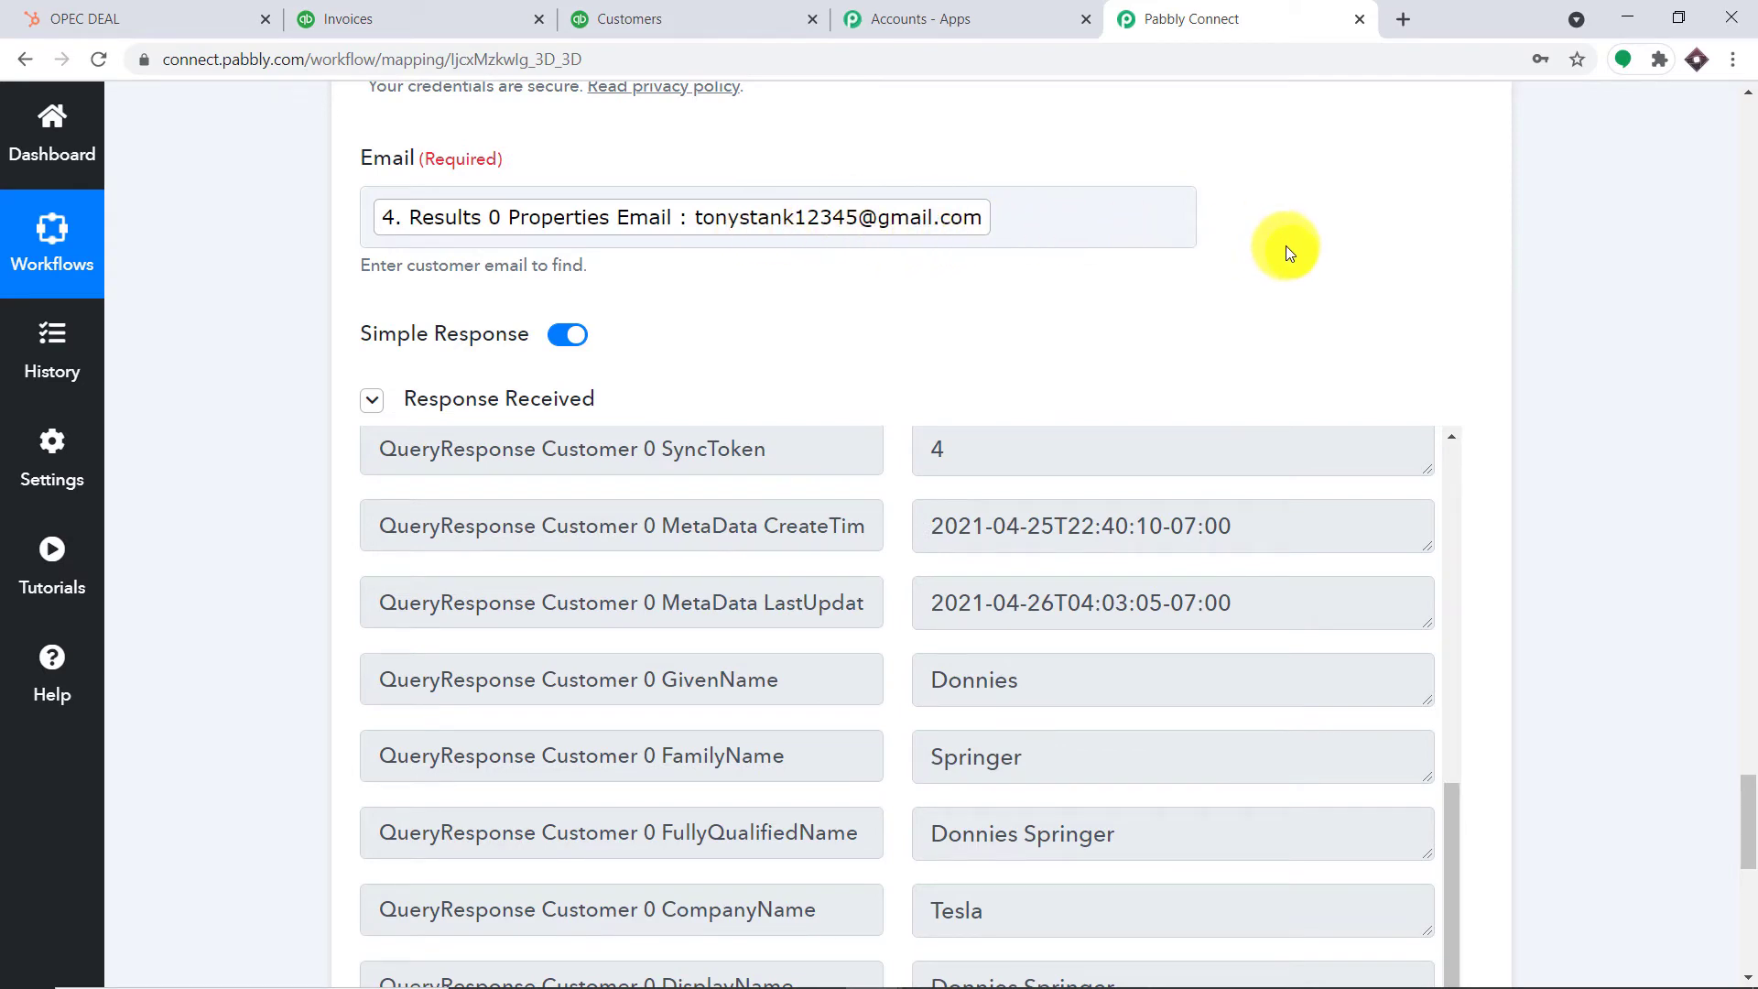
# Save and retest Find Customer, reviewing the Tesla customer's name, phone, email and MaxResults 1
pyautogui.scroll(-5, 1726, 717)
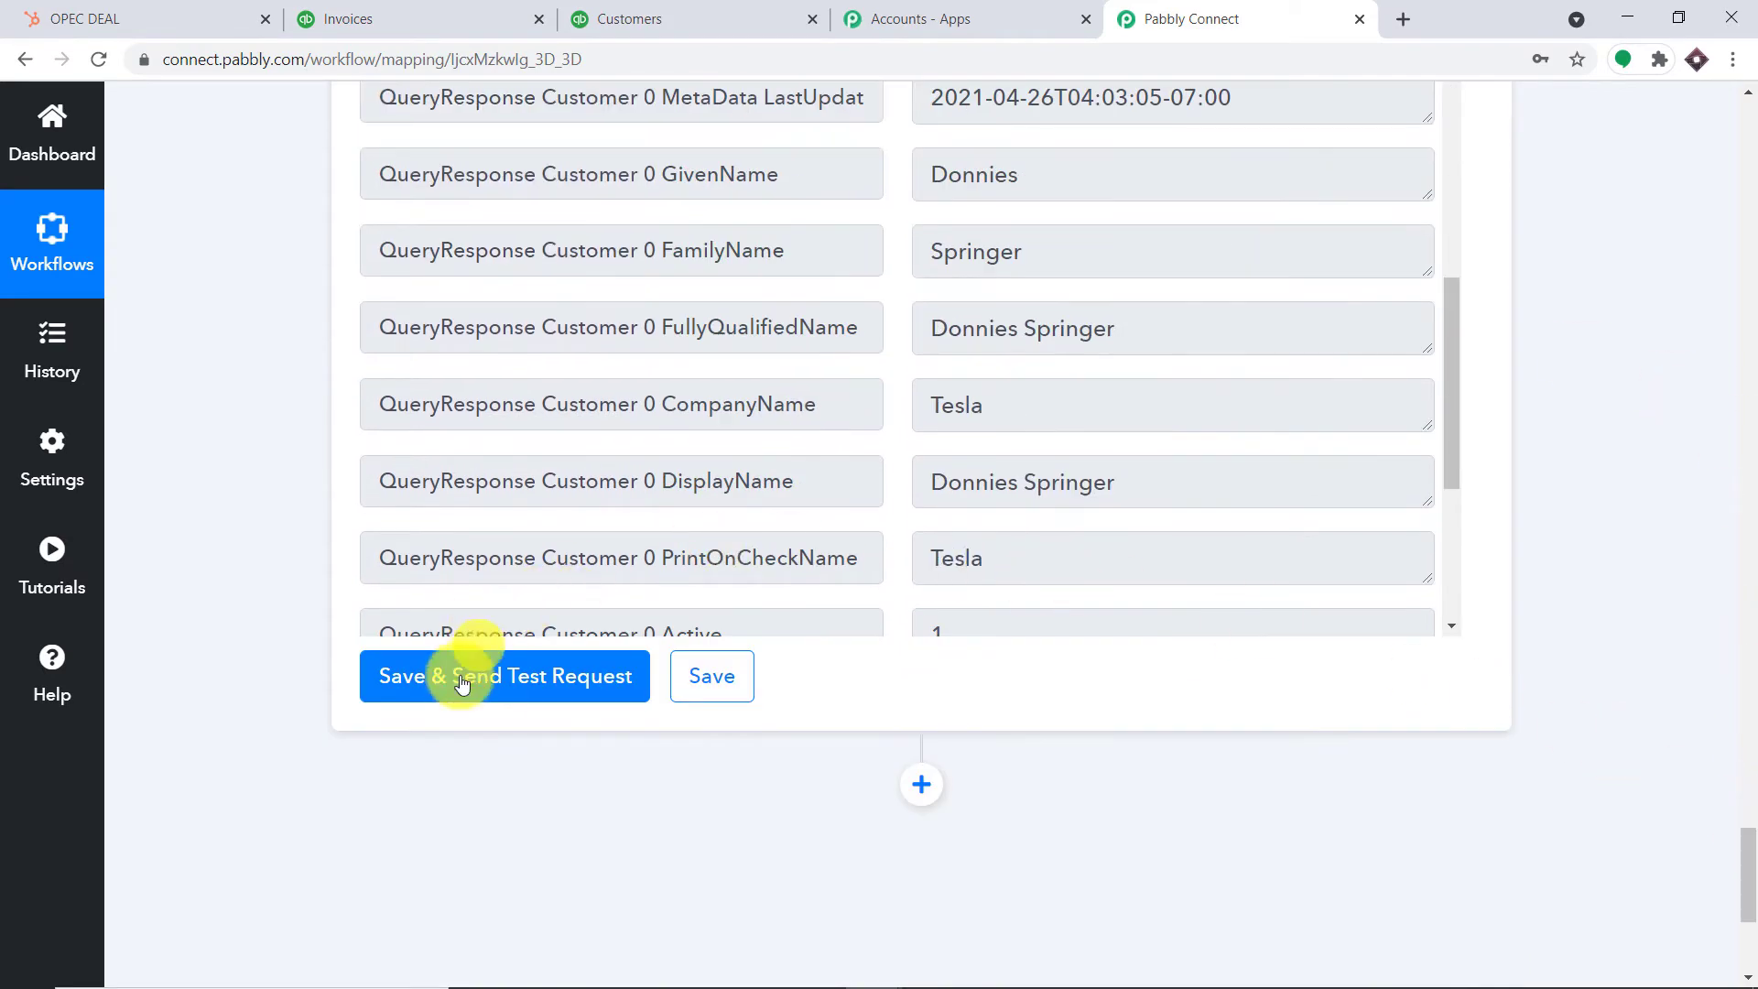
pyautogui.click(458, 674)
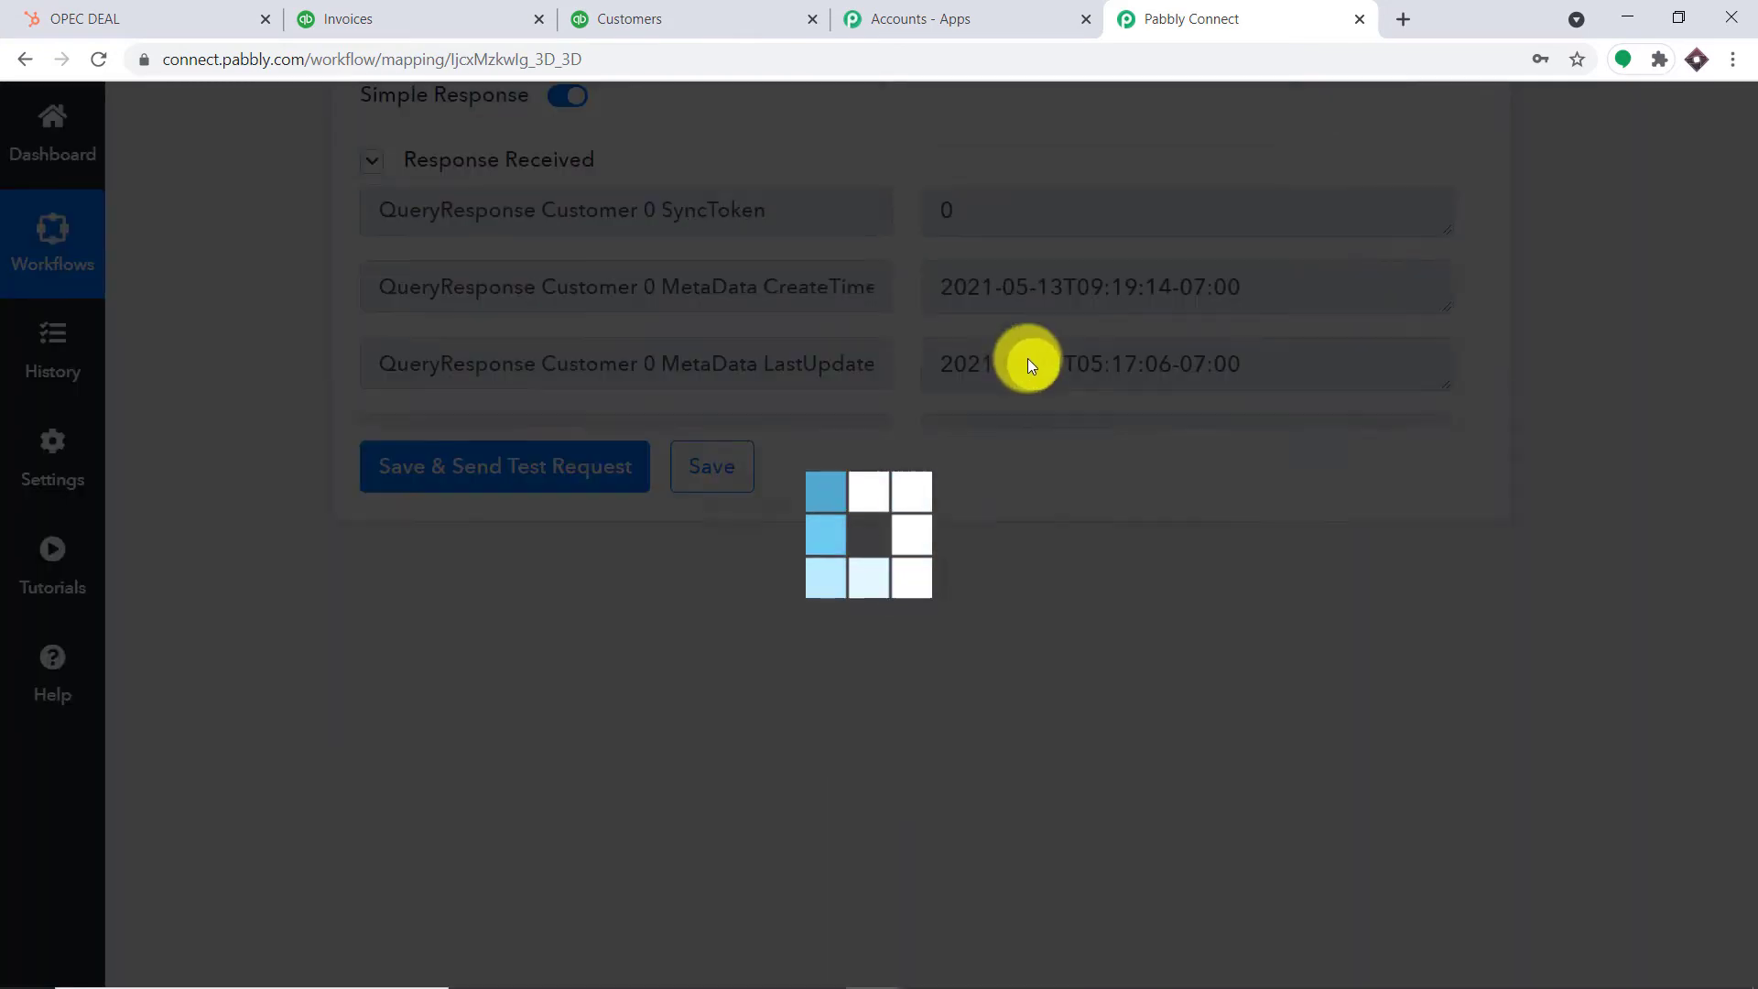
pyautogui.scroll(-3, 1067, 512)
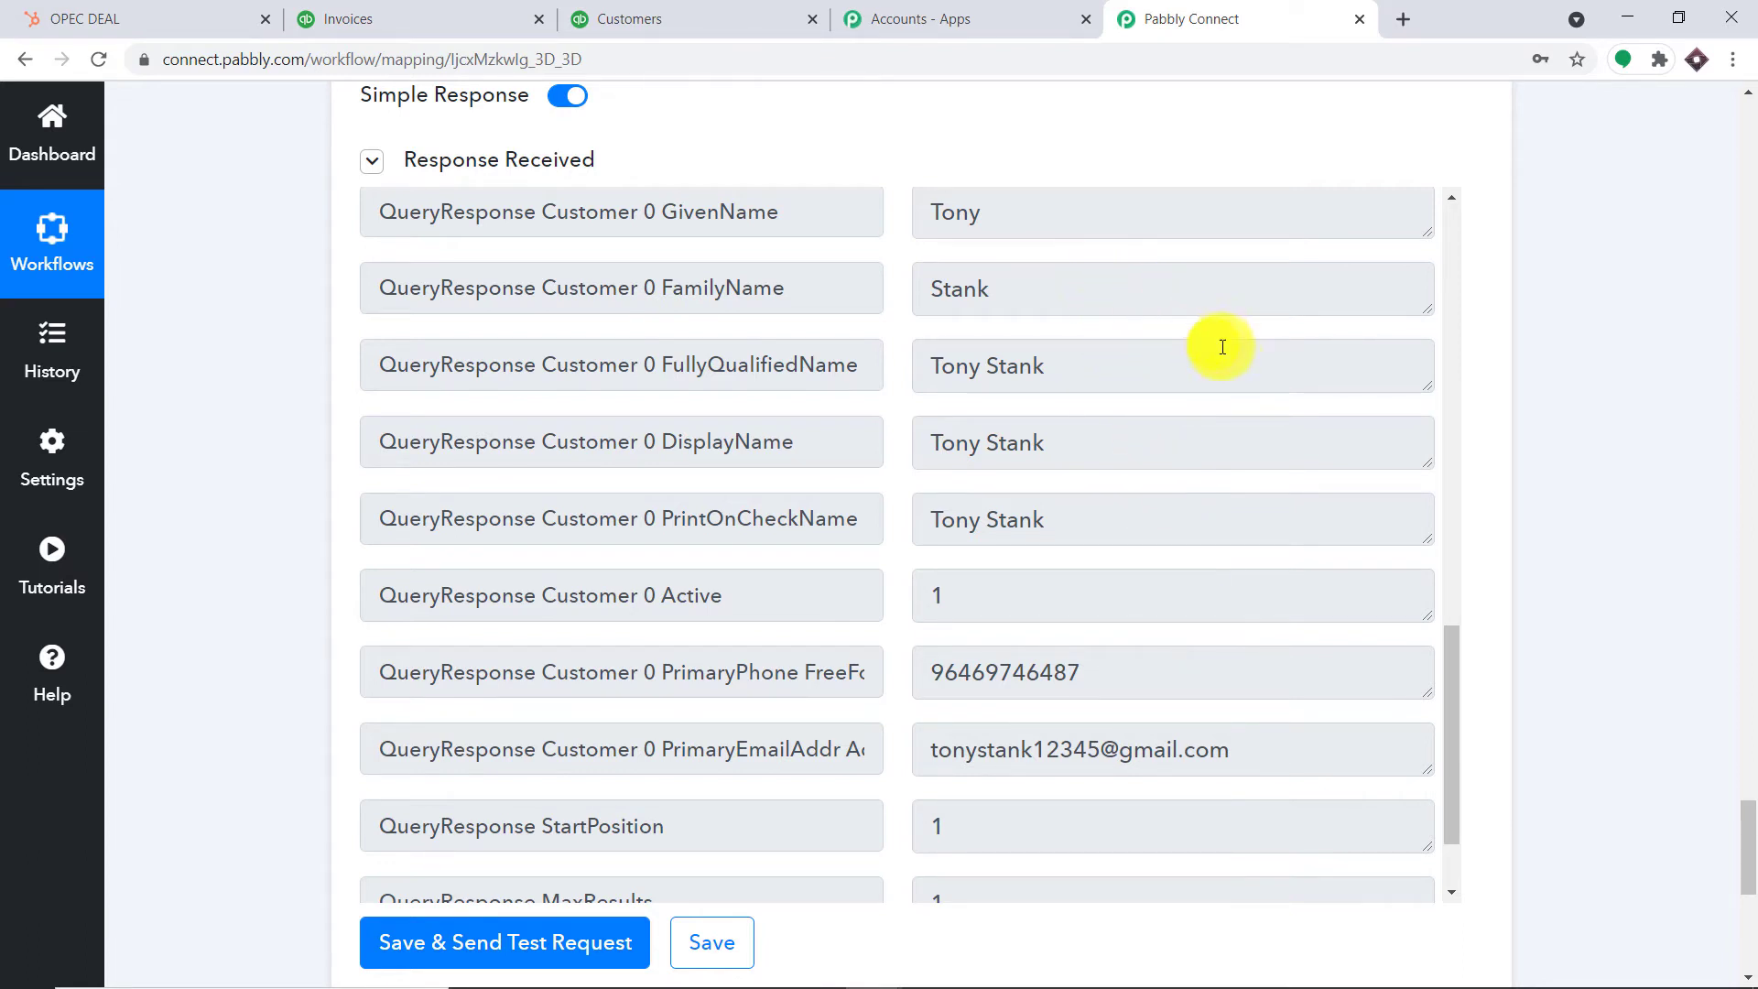
pyautogui.scroll(-1, 1255, 380)
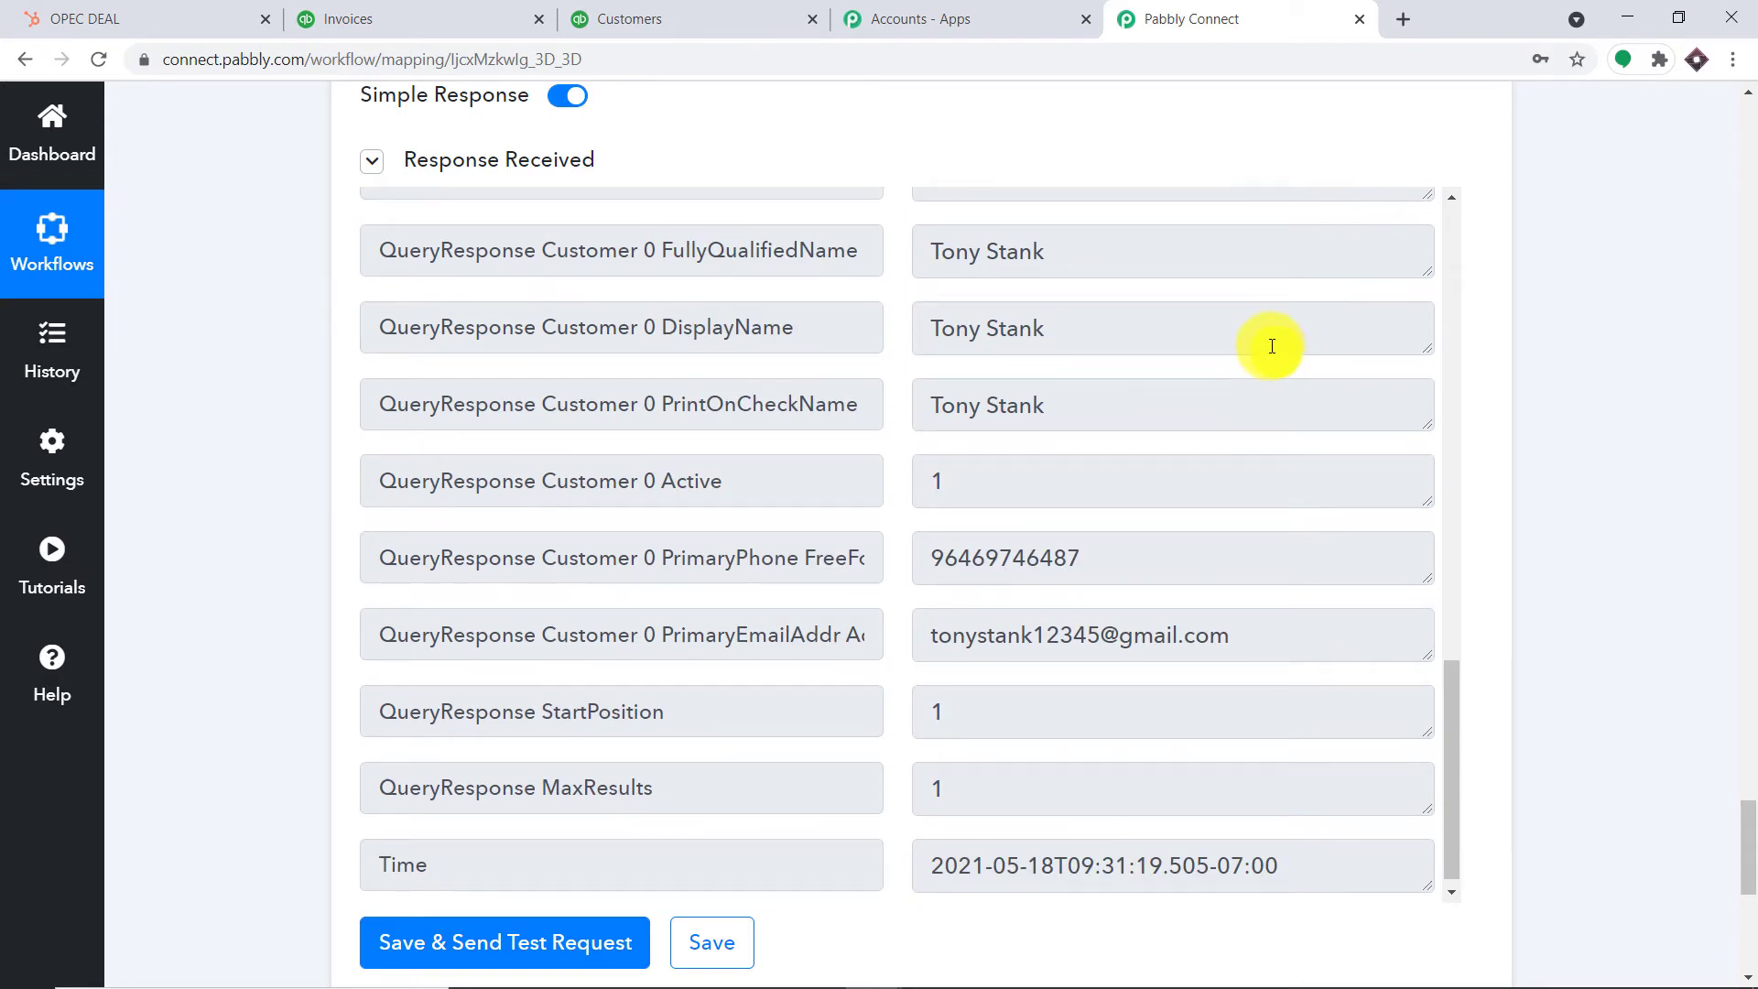
pyautogui.moveTo(1739, 811); pyautogui.dragTo(1751, 893)
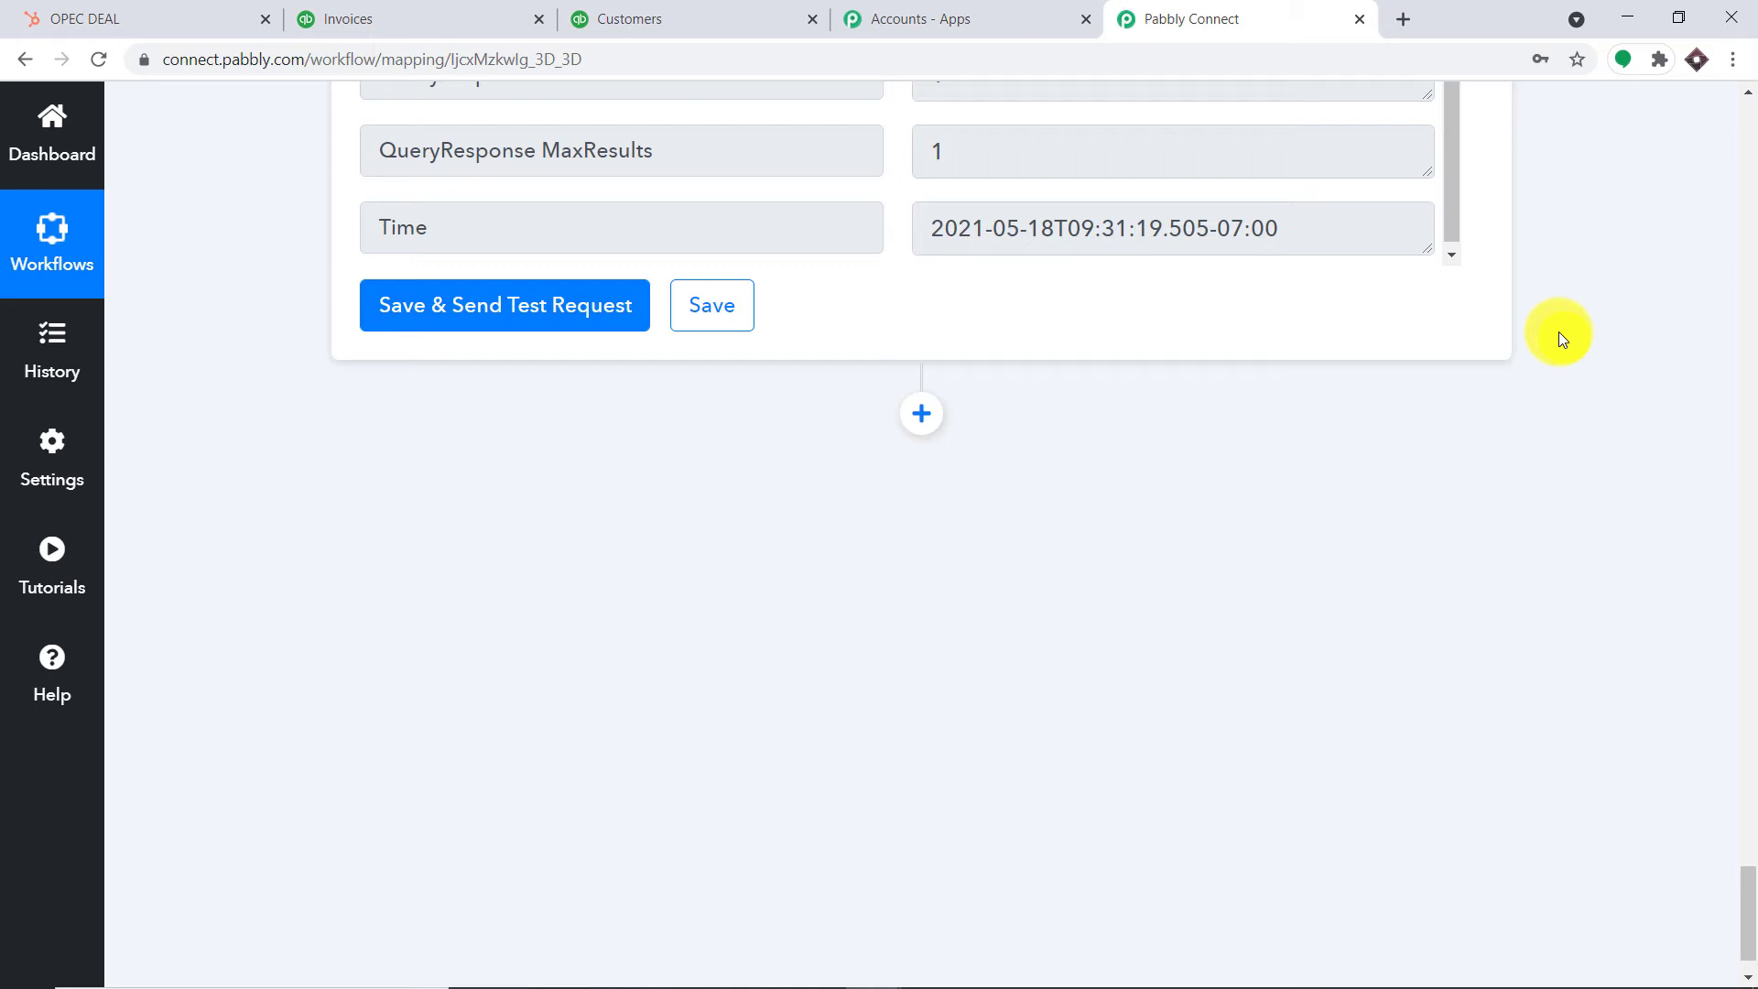
# Insert a Router by Pabbly step after the QuickBooks step, creating Route 1 and Route 2
pyautogui.click(922, 414)
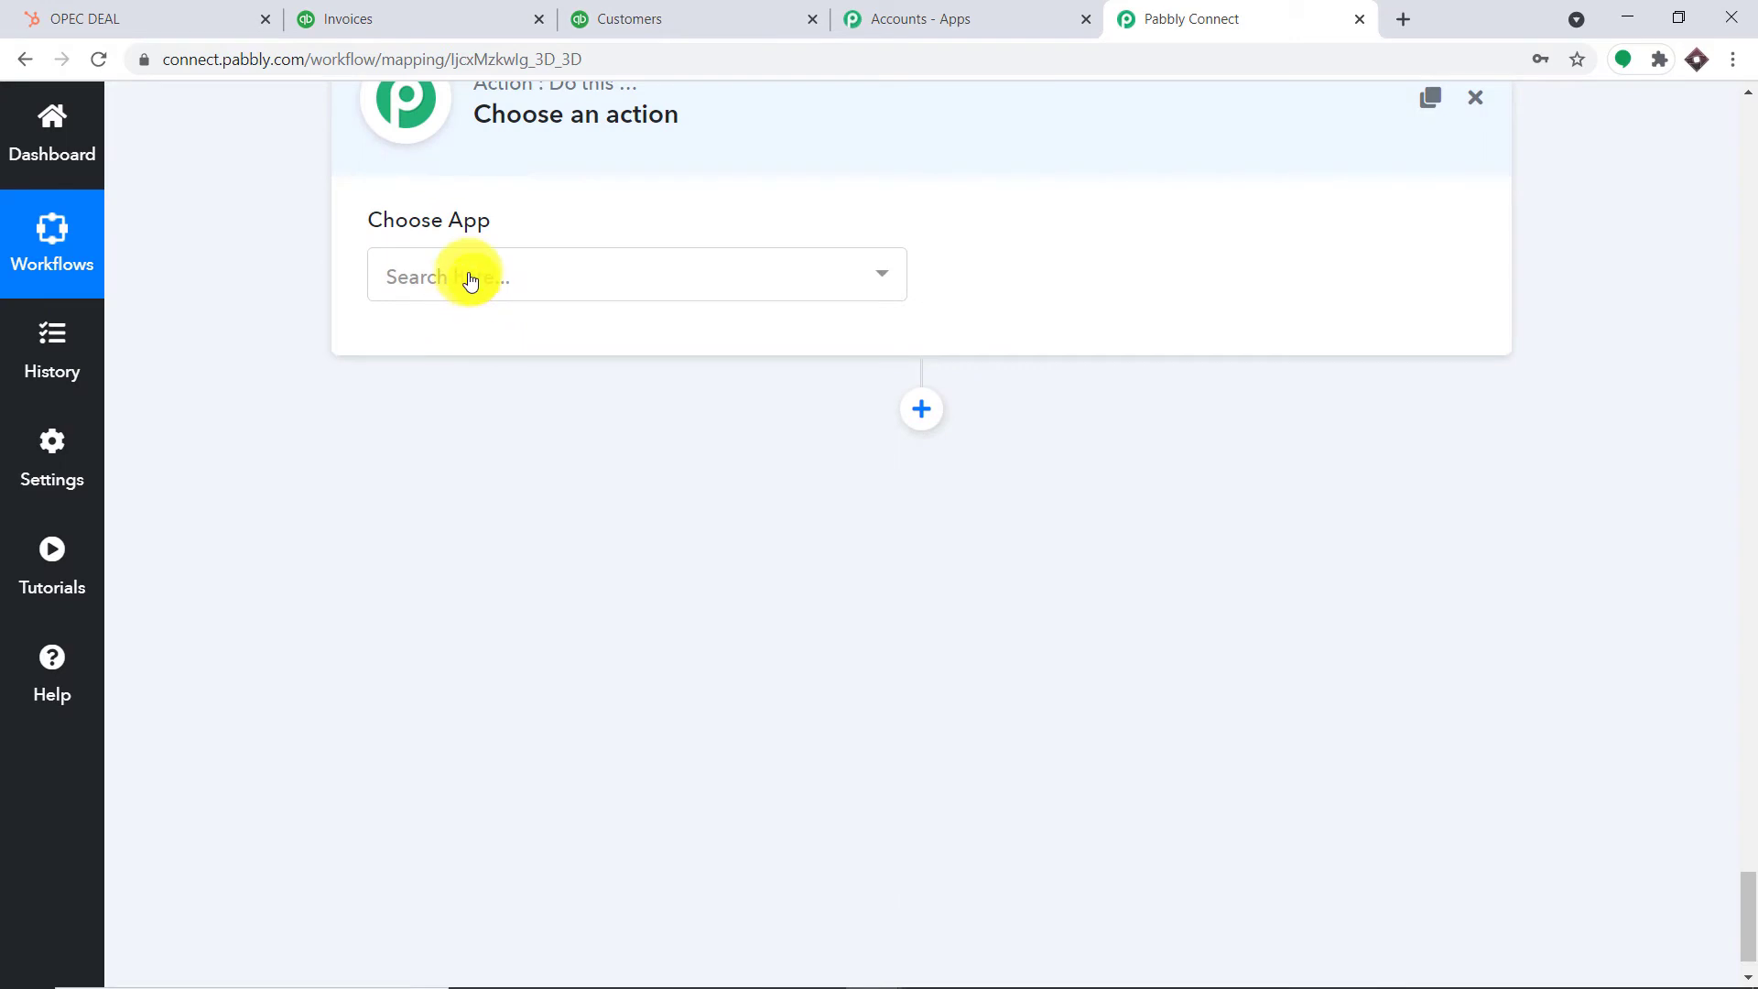
pyautogui.click(468, 278)
pyautogui.write('router')
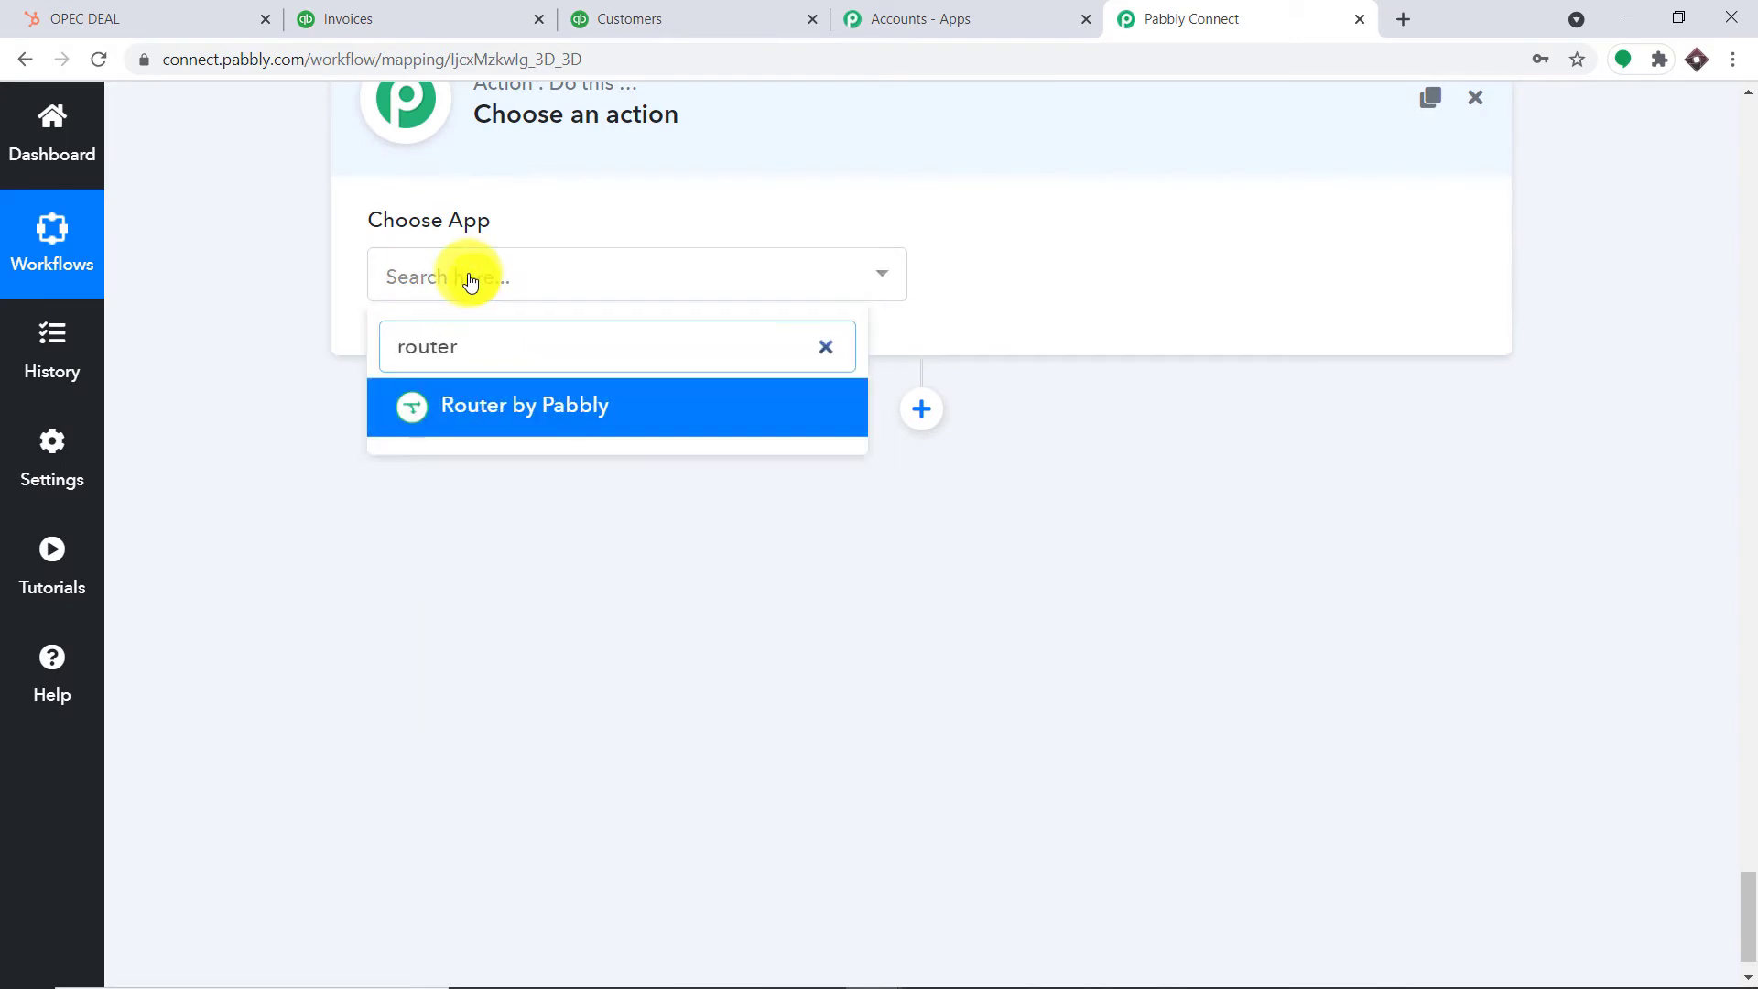
pyautogui.click(522, 405)
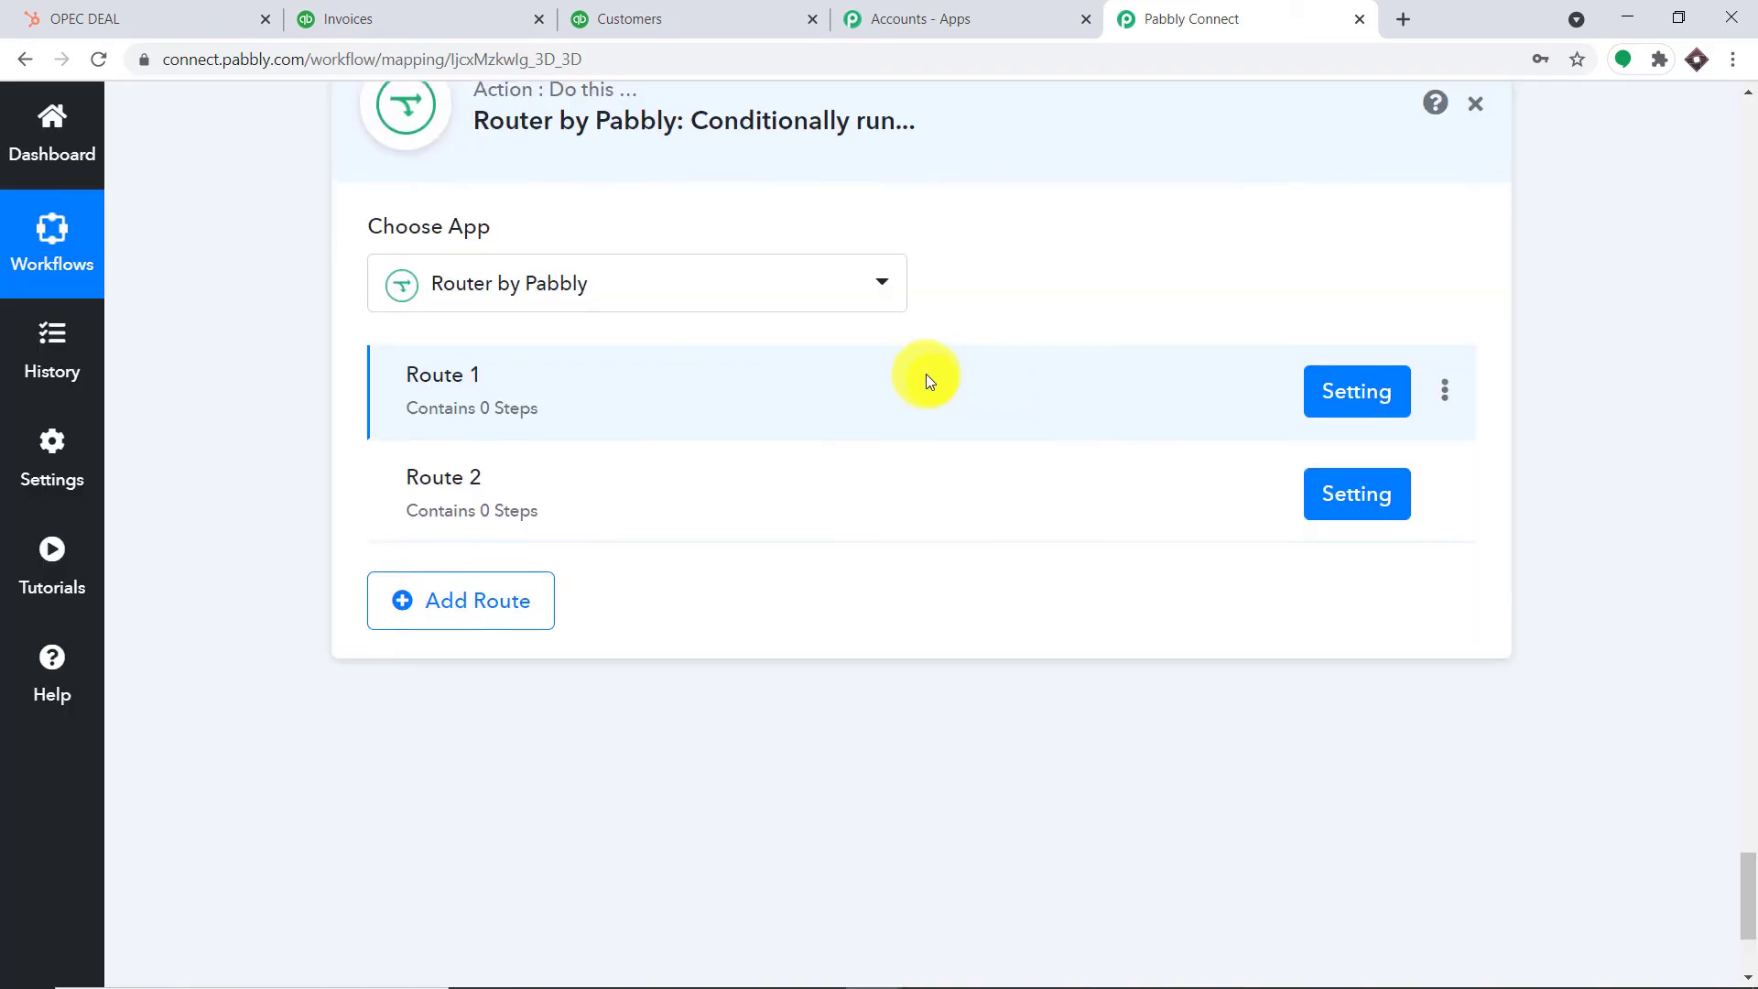
pyautogui.scroll(2, 926, 373)
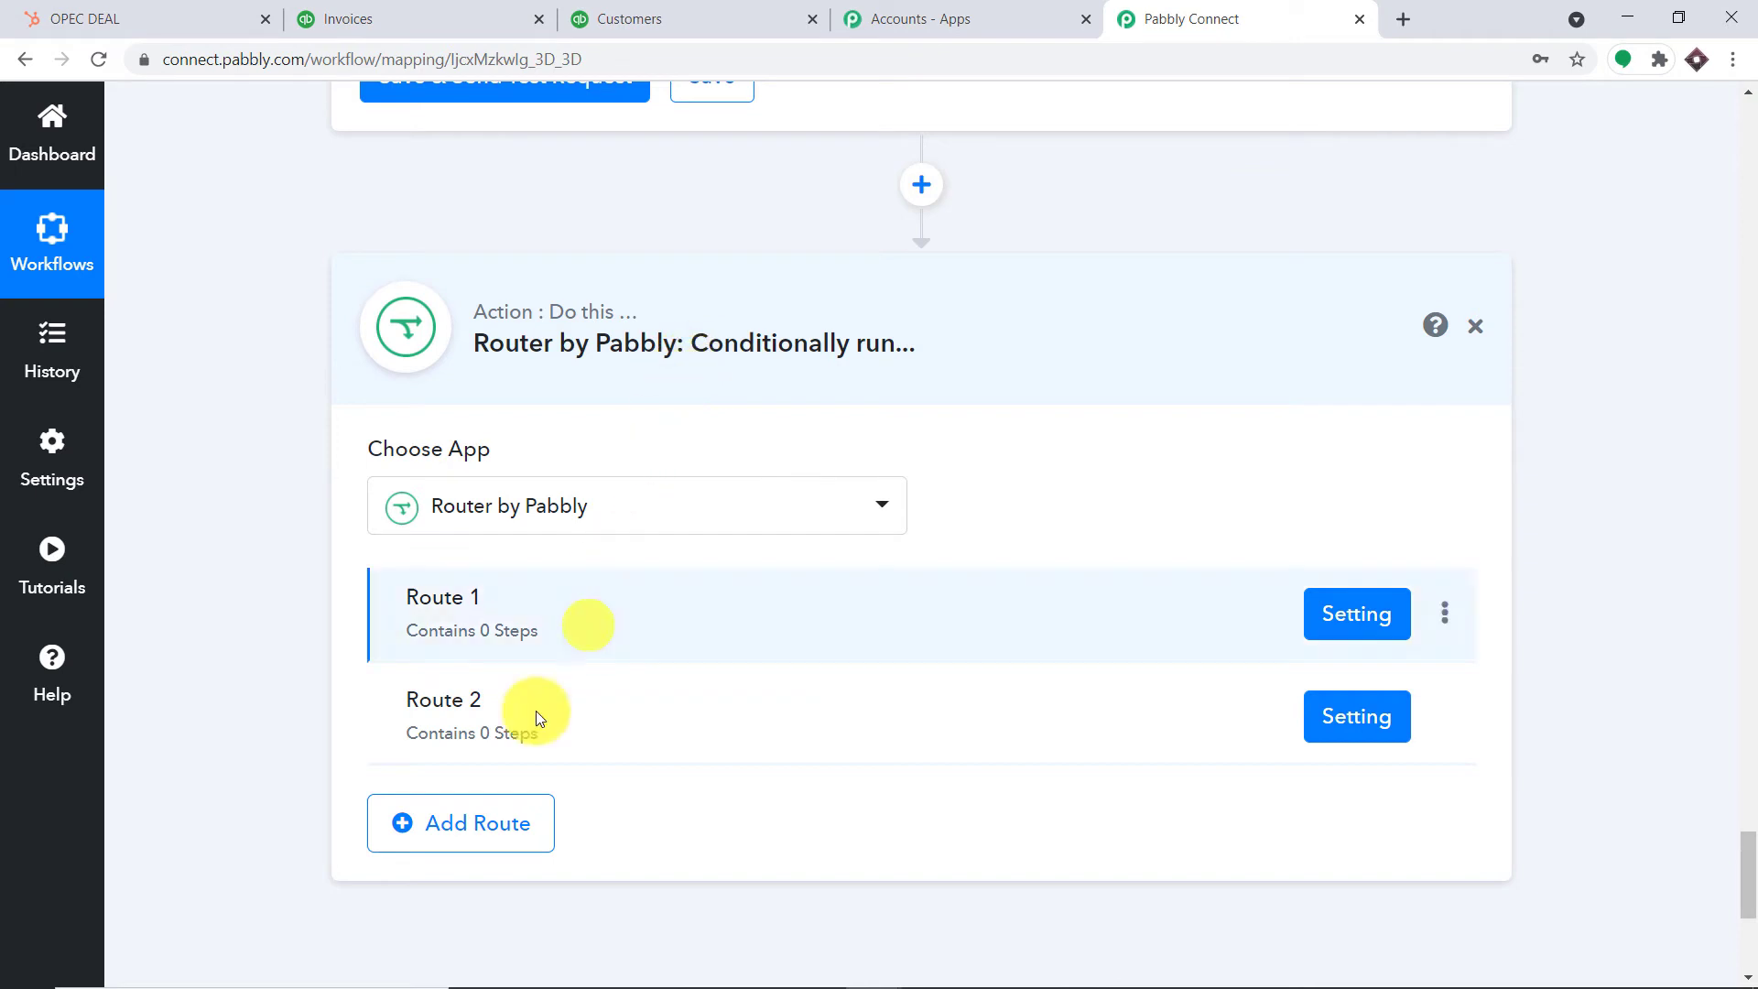
pyautogui.scroll(-1, 486, 742)
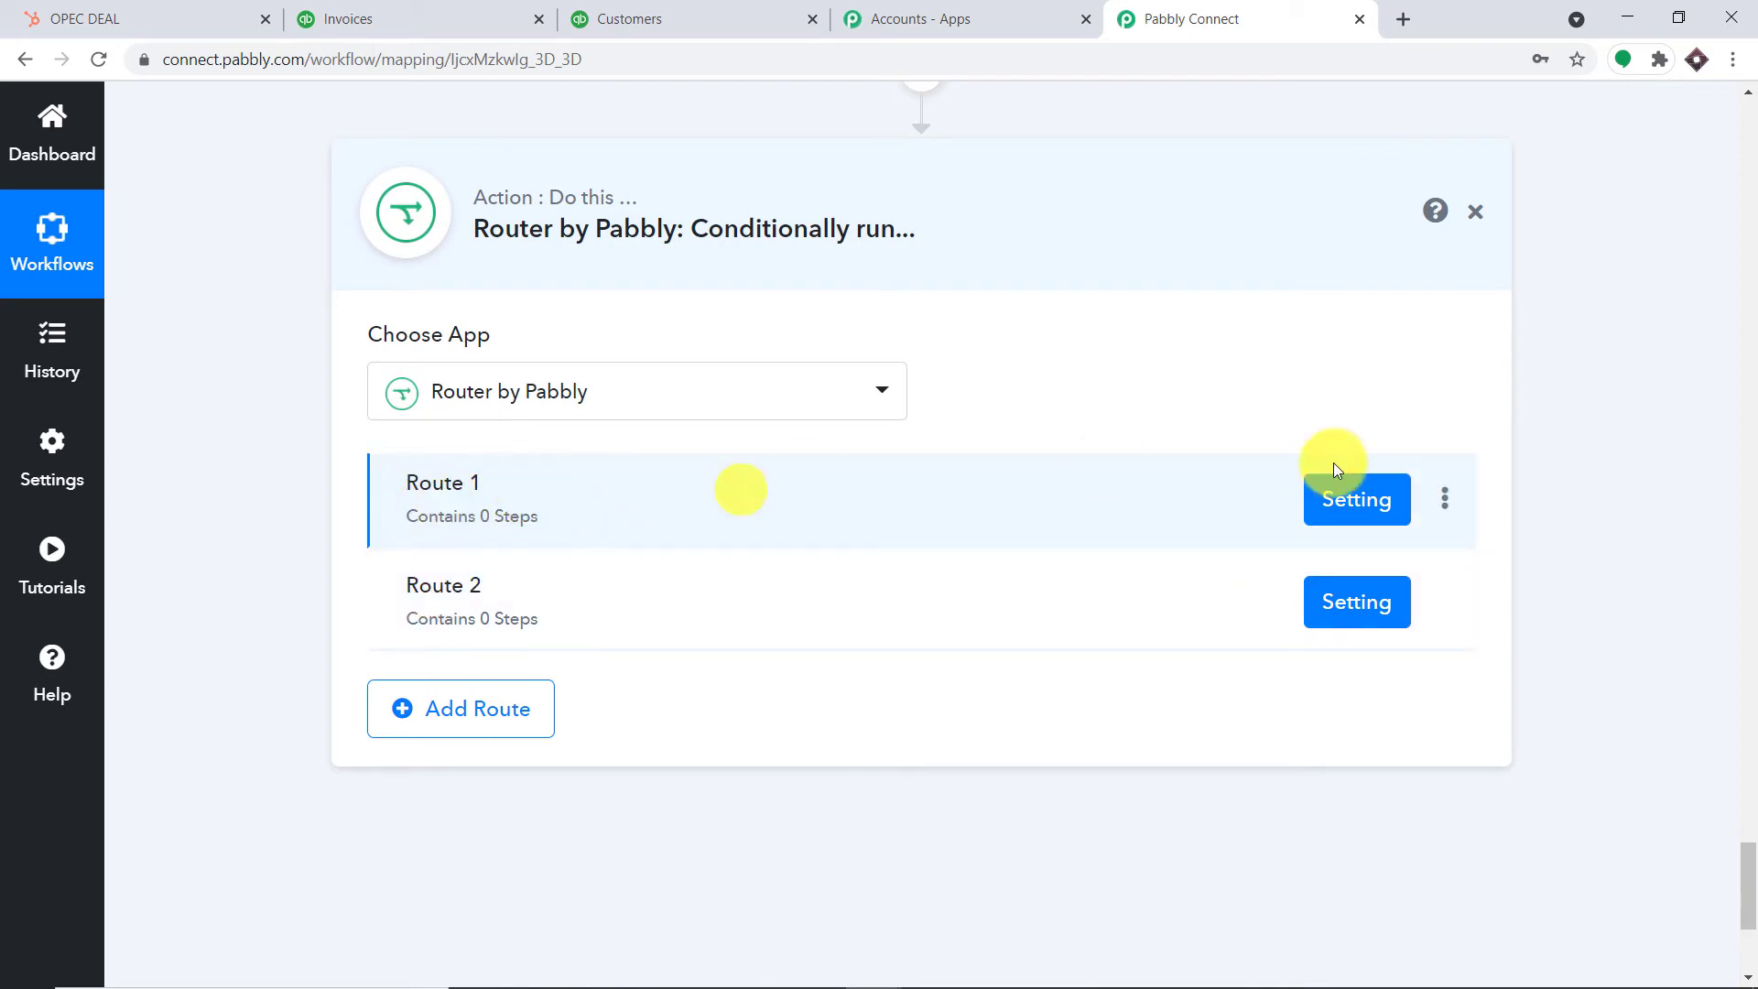
# Rename Route 1 to 'If the customer is present'
pyautogui.click(1445, 504)
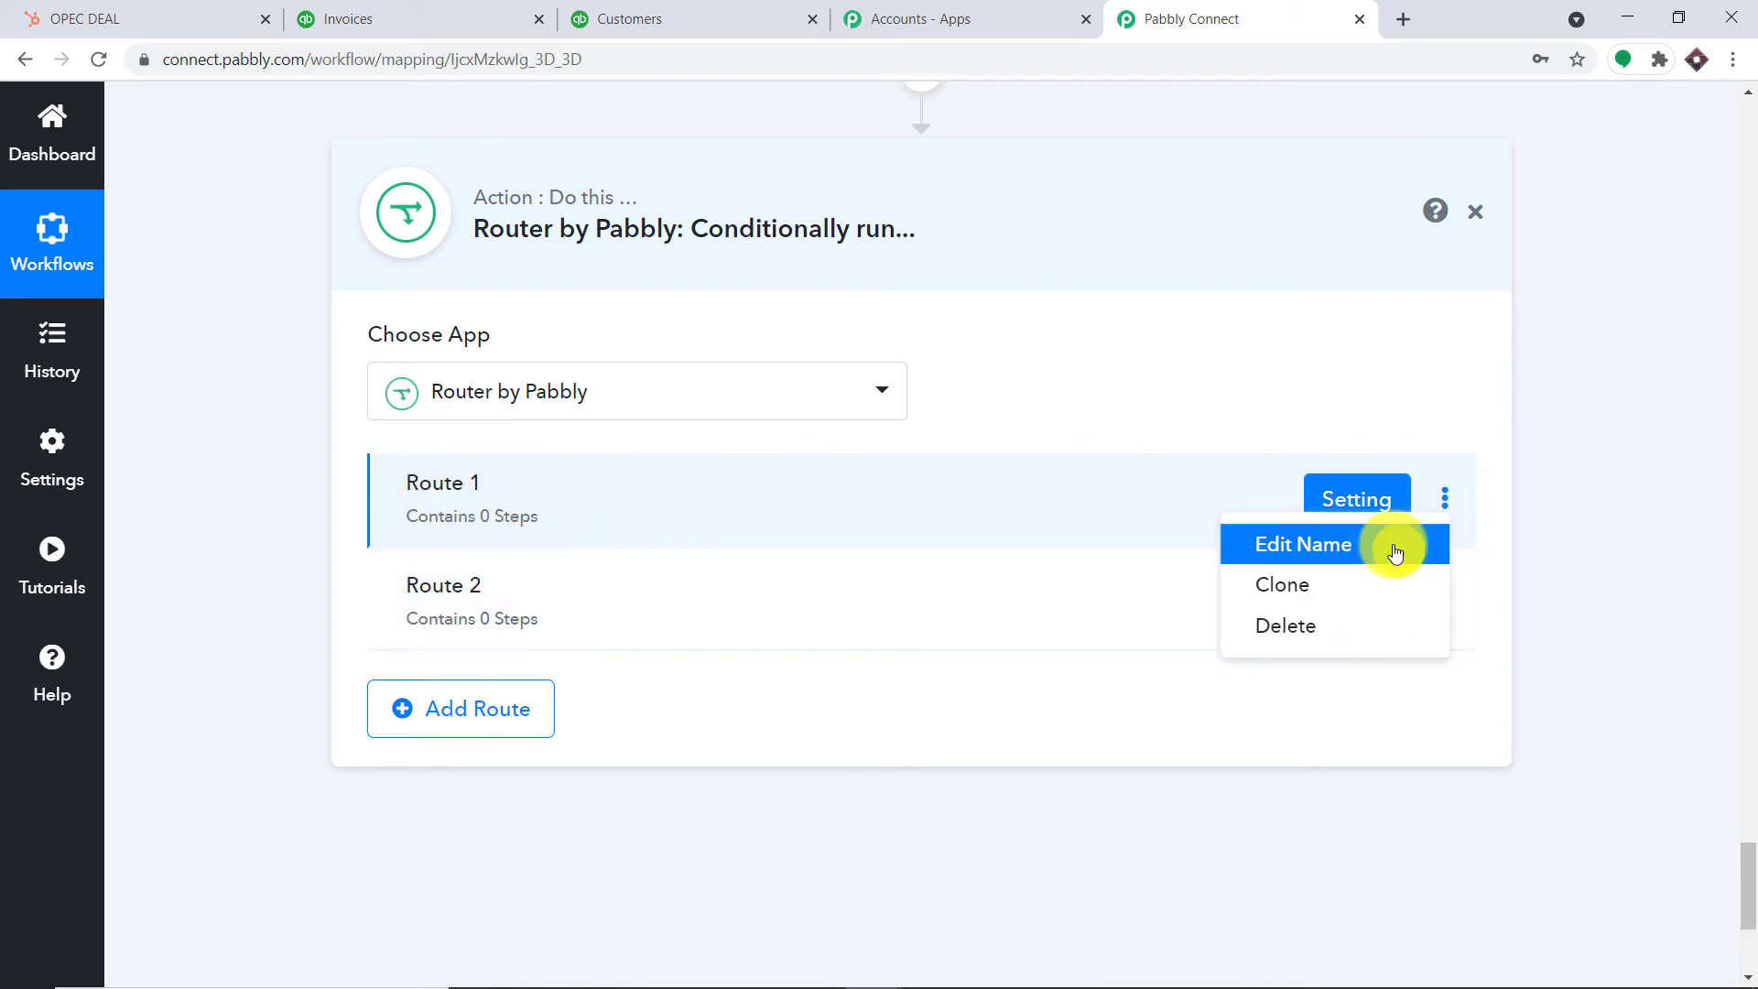
pyautogui.click(1396, 545)
pyautogui.moveTo(631, 547); pyautogui.dragTo(189, 622)
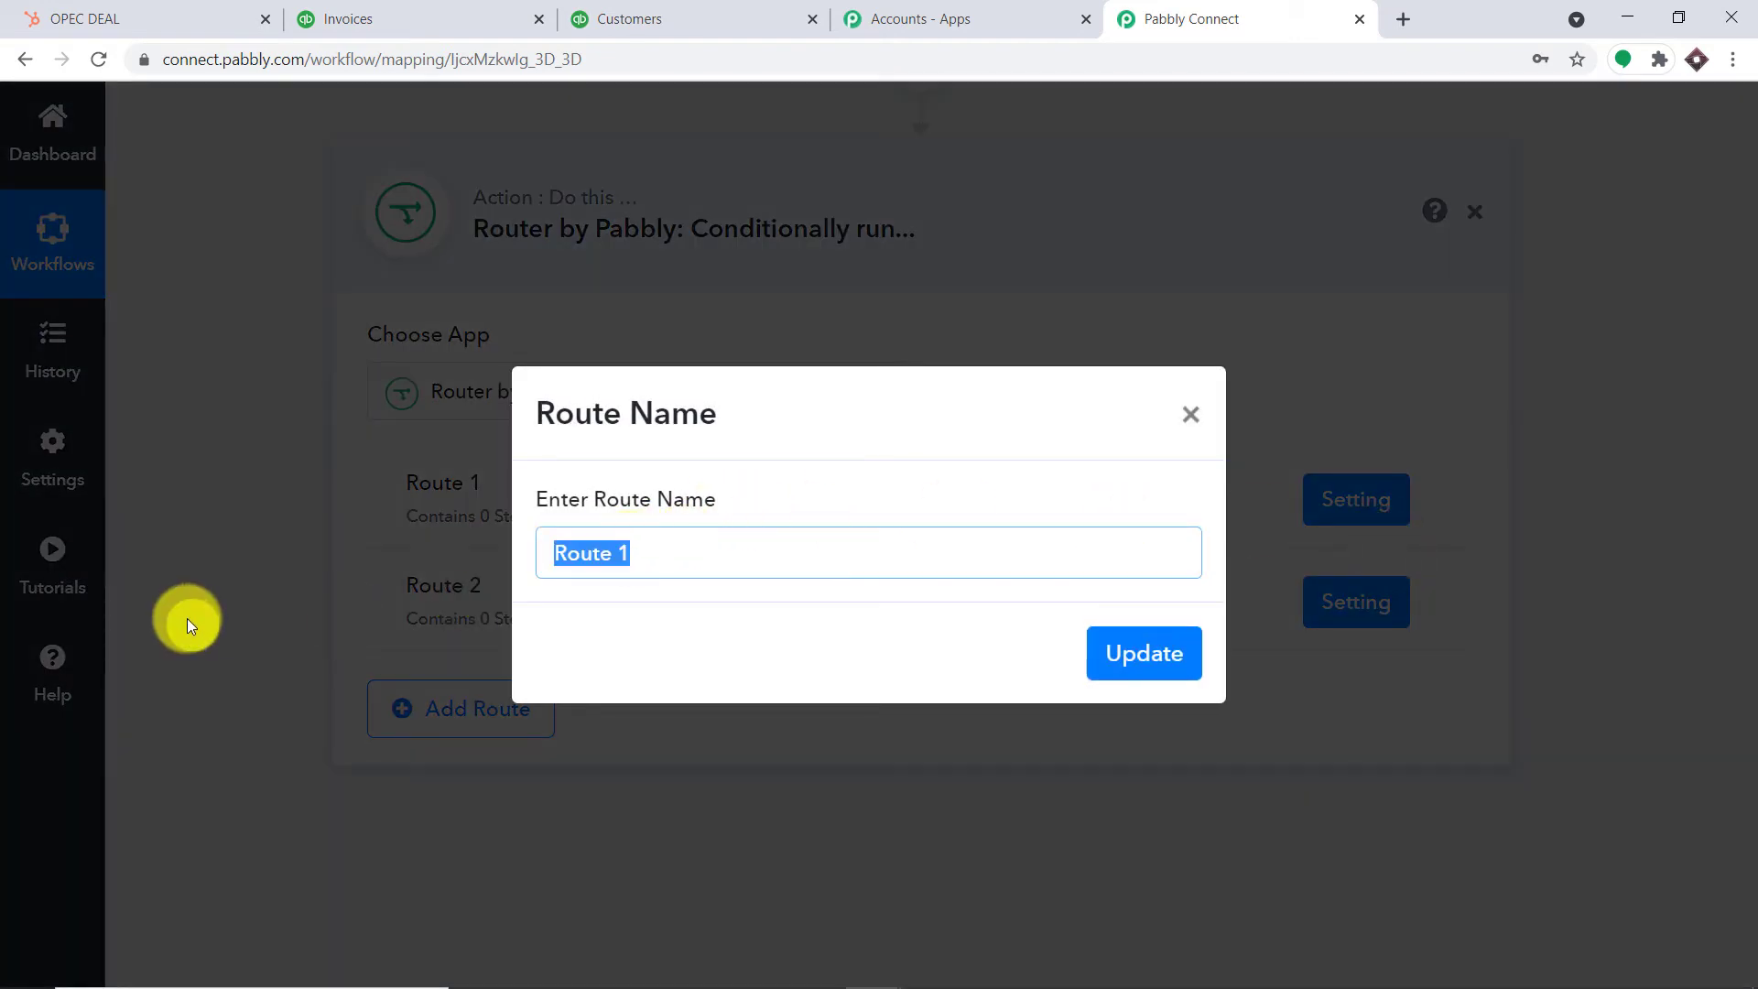
pyautogui.press('BackSpace')
pyautogui.write('If the')
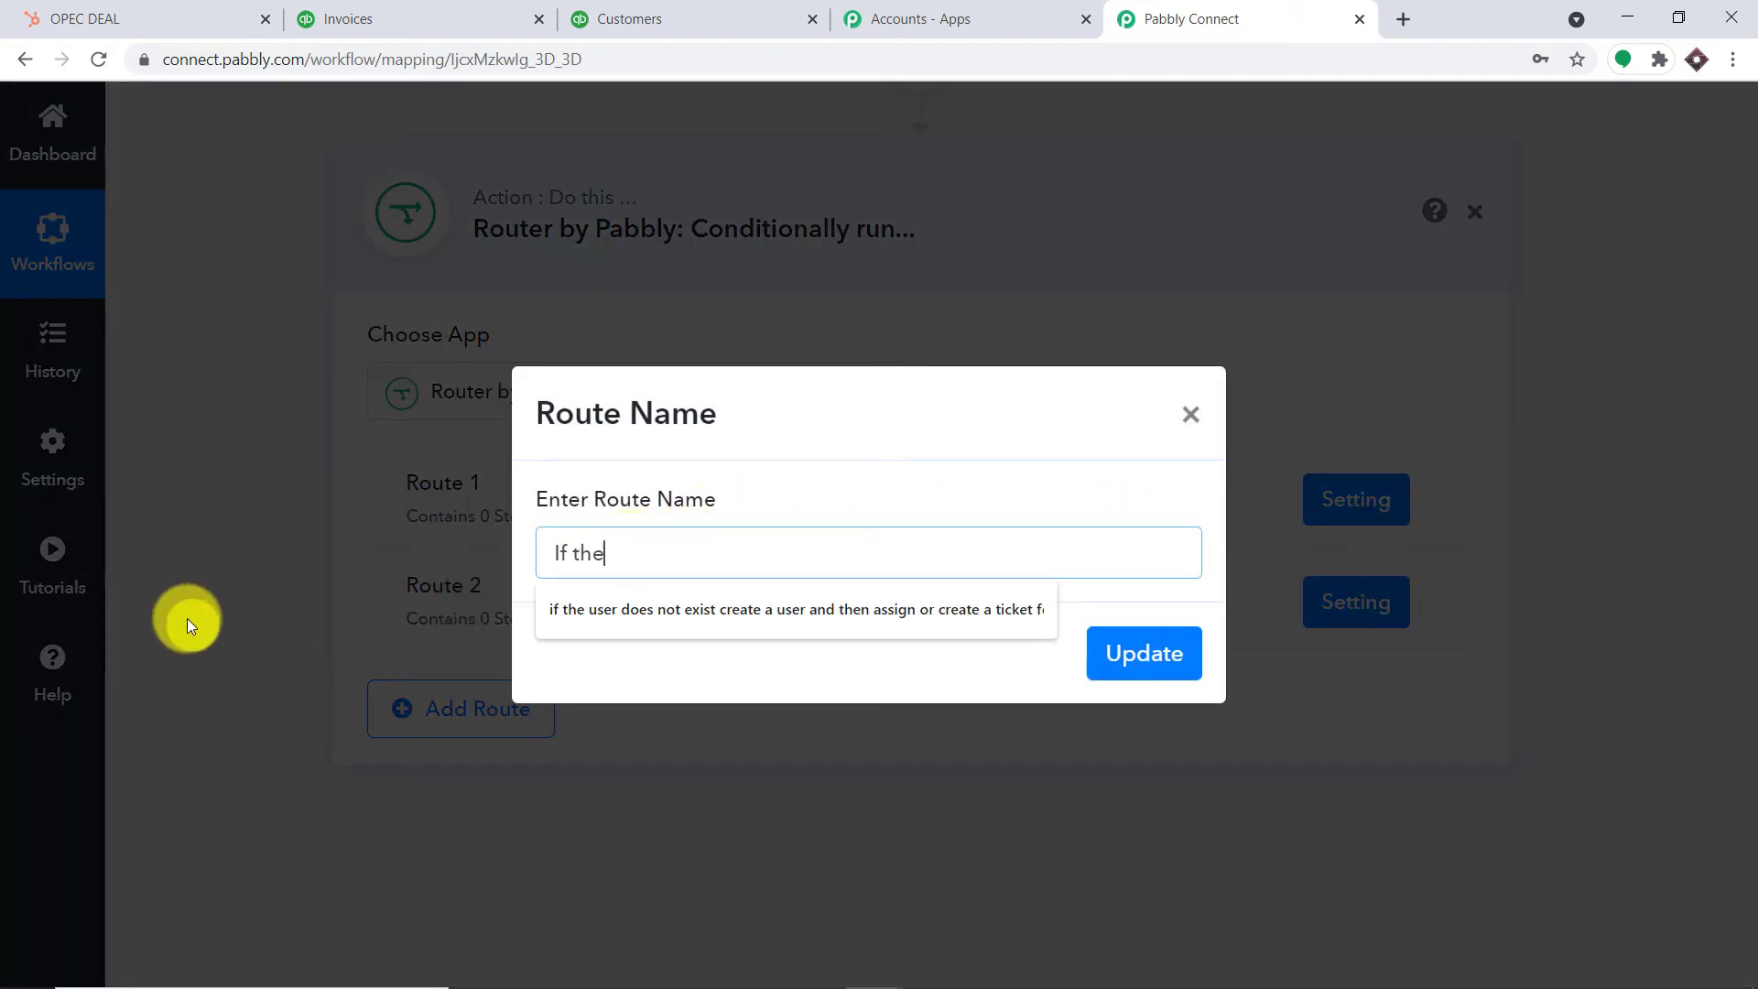
pyautogui.write(' customer is ')
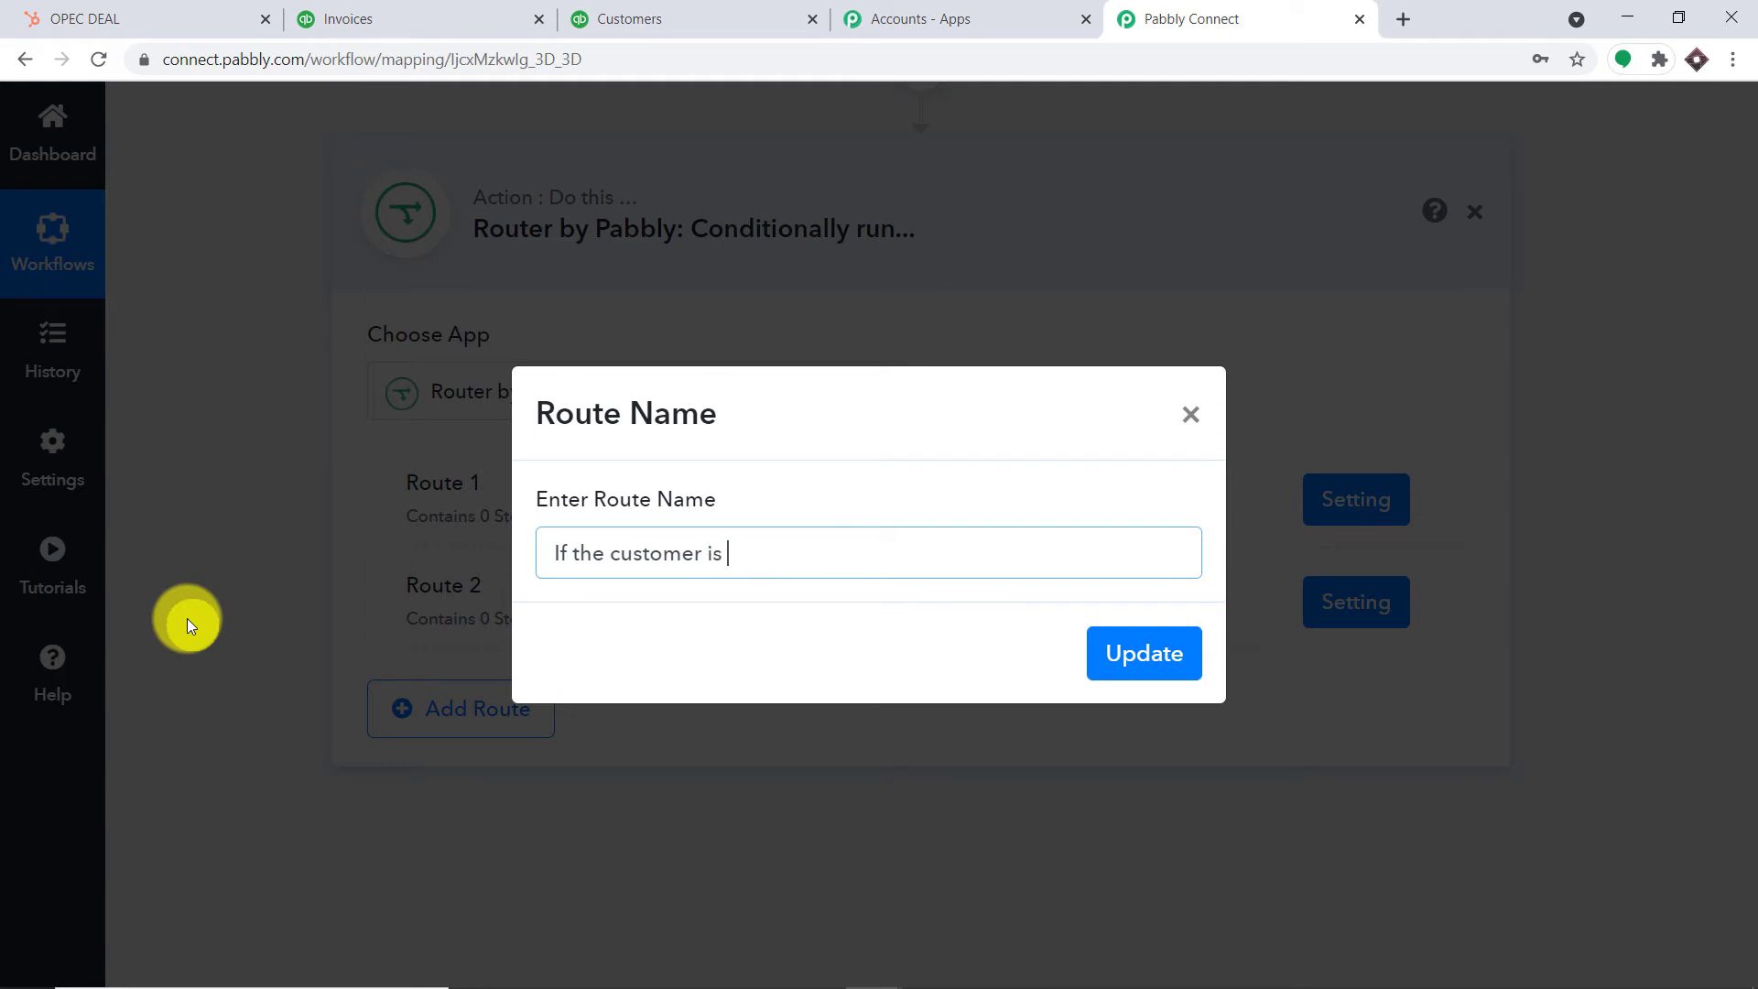
pyautogui.write('presnet')
pyautogui.press('BackSpace')
pyautogui.press('BackSpace')
pyautogui.press('BackSpace')
pyautogui.press('BackSpace')
pyautogui.press('BackSpace')
pyautogui.write('sent')
pyautogui.click(1128, 652)
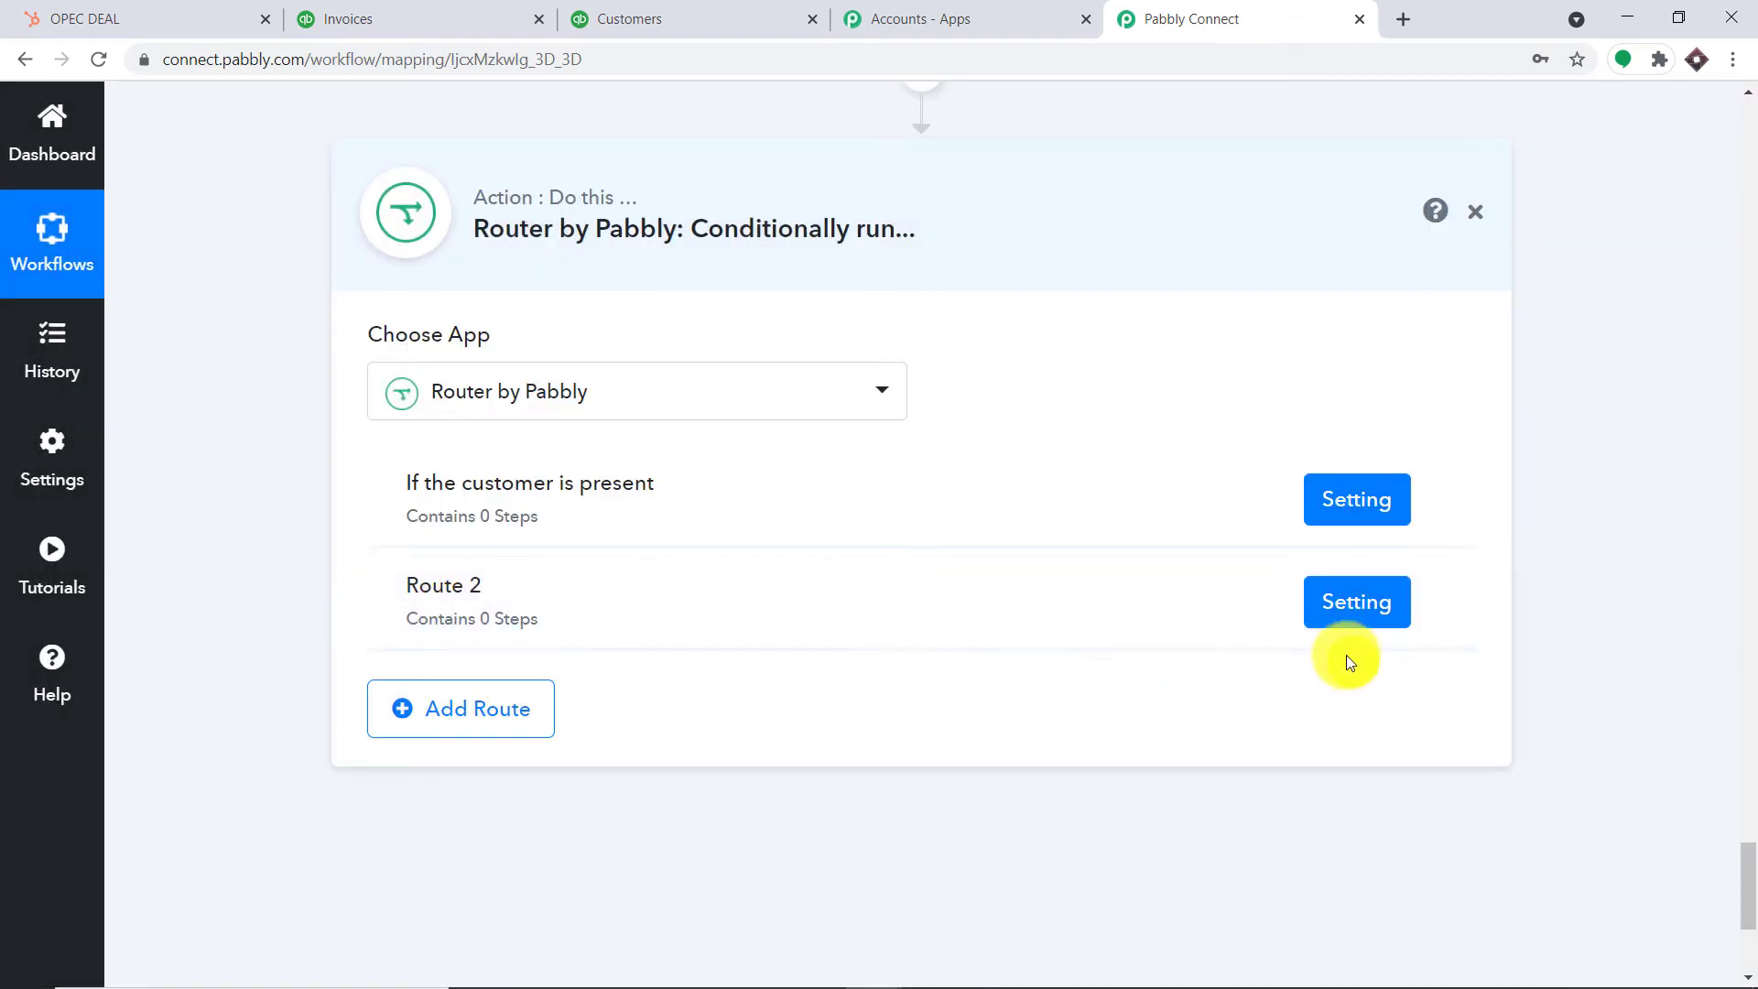
# Rename Route 2 to 'if the customer is not present'
pyautogui.click(1449, 597)
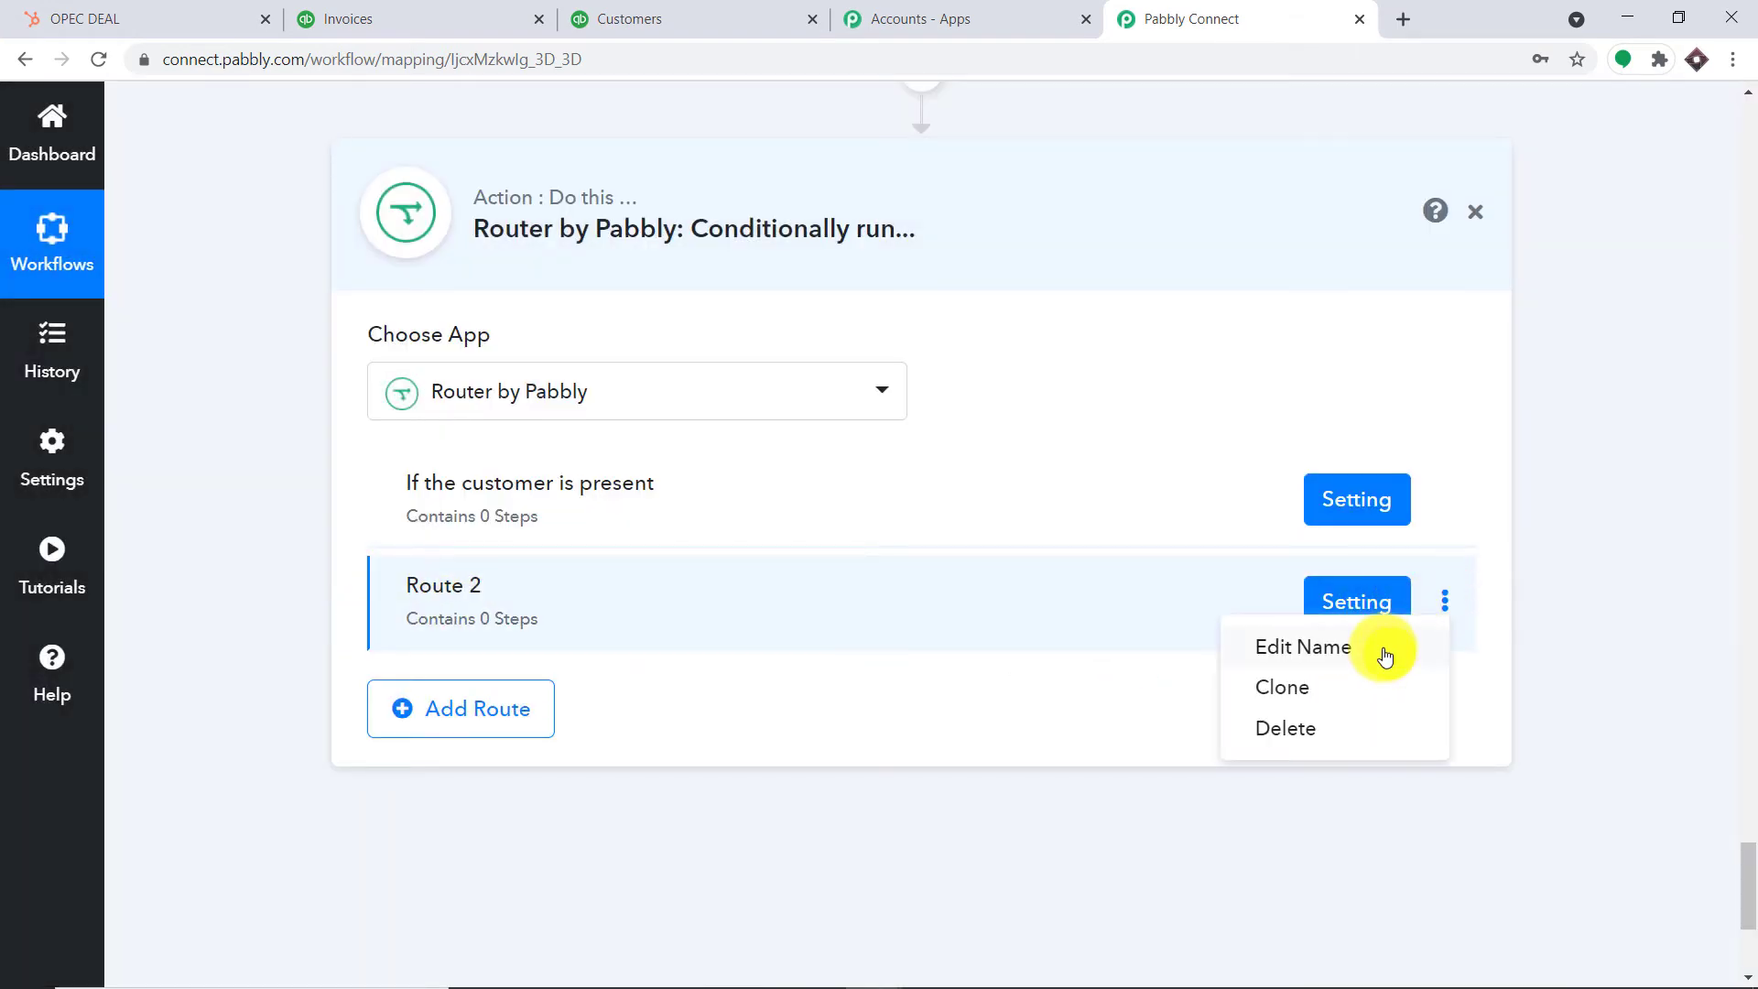
pyautogui.click(1381, 647)
pyautogui.moveTo(718, 560); pyautogui.dragTo(485, 572)
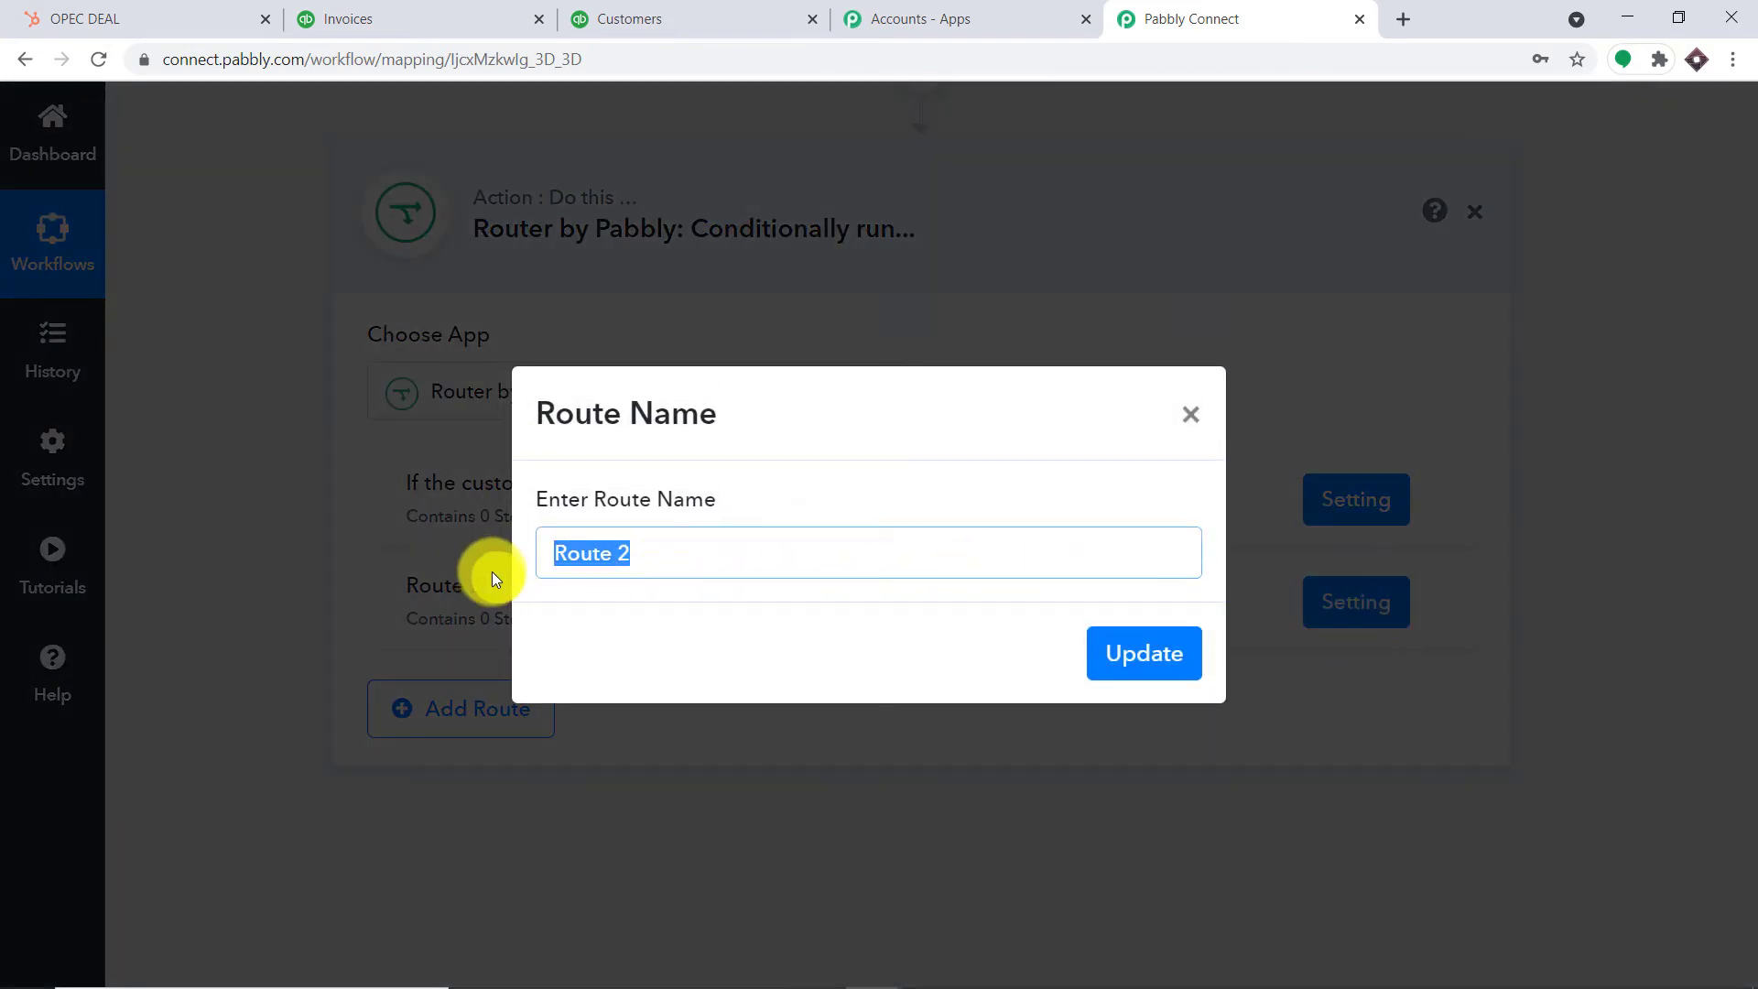
pyautogui.press('BackSpace')
pyautogui.write('if the c')
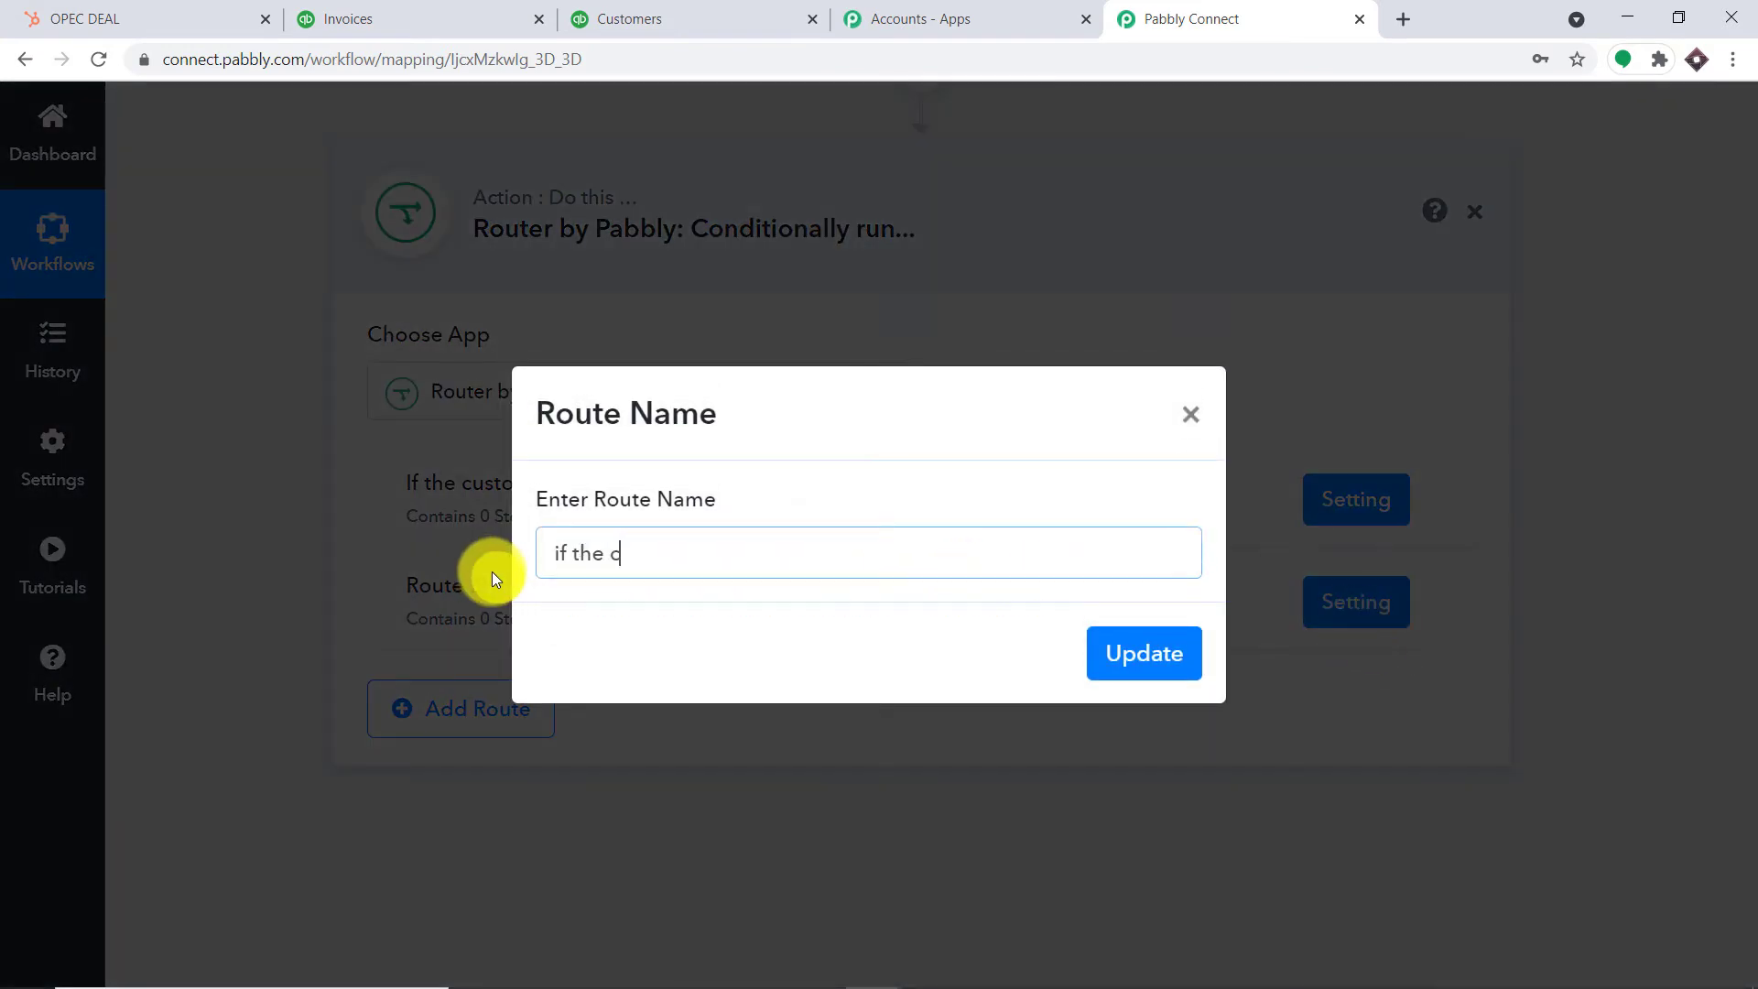
pyautogui.write('ustomer is not present')
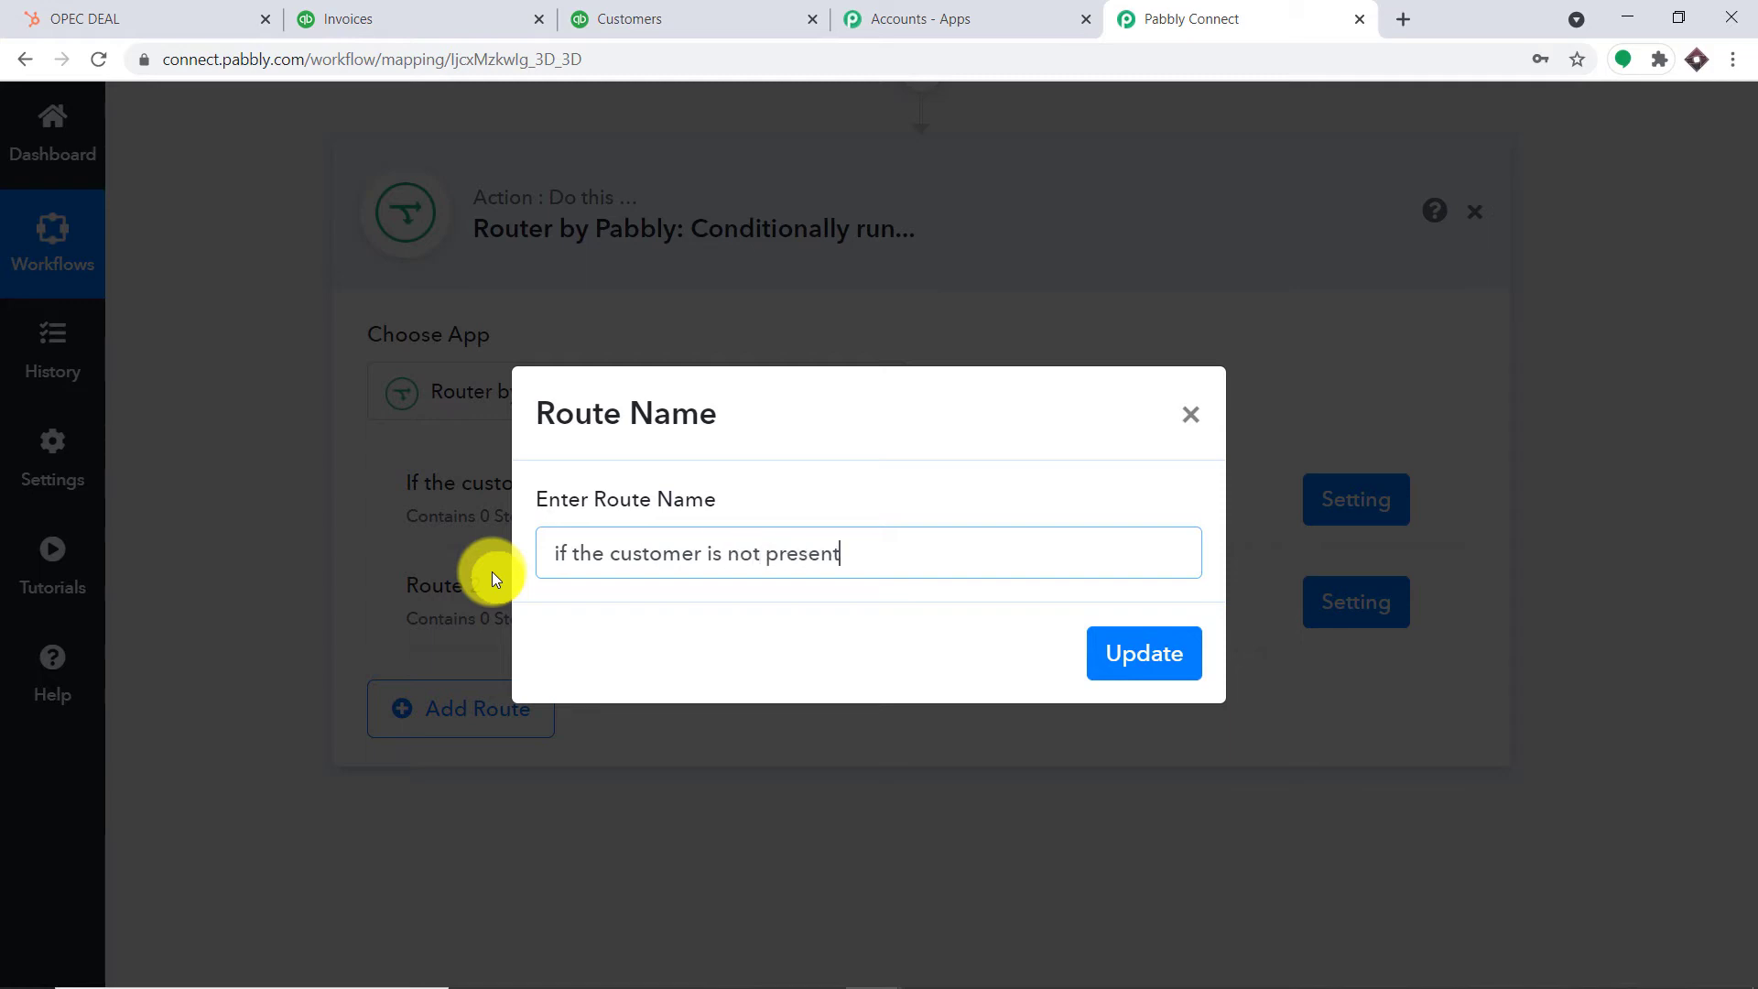
pyautogui.click(1127, 651)
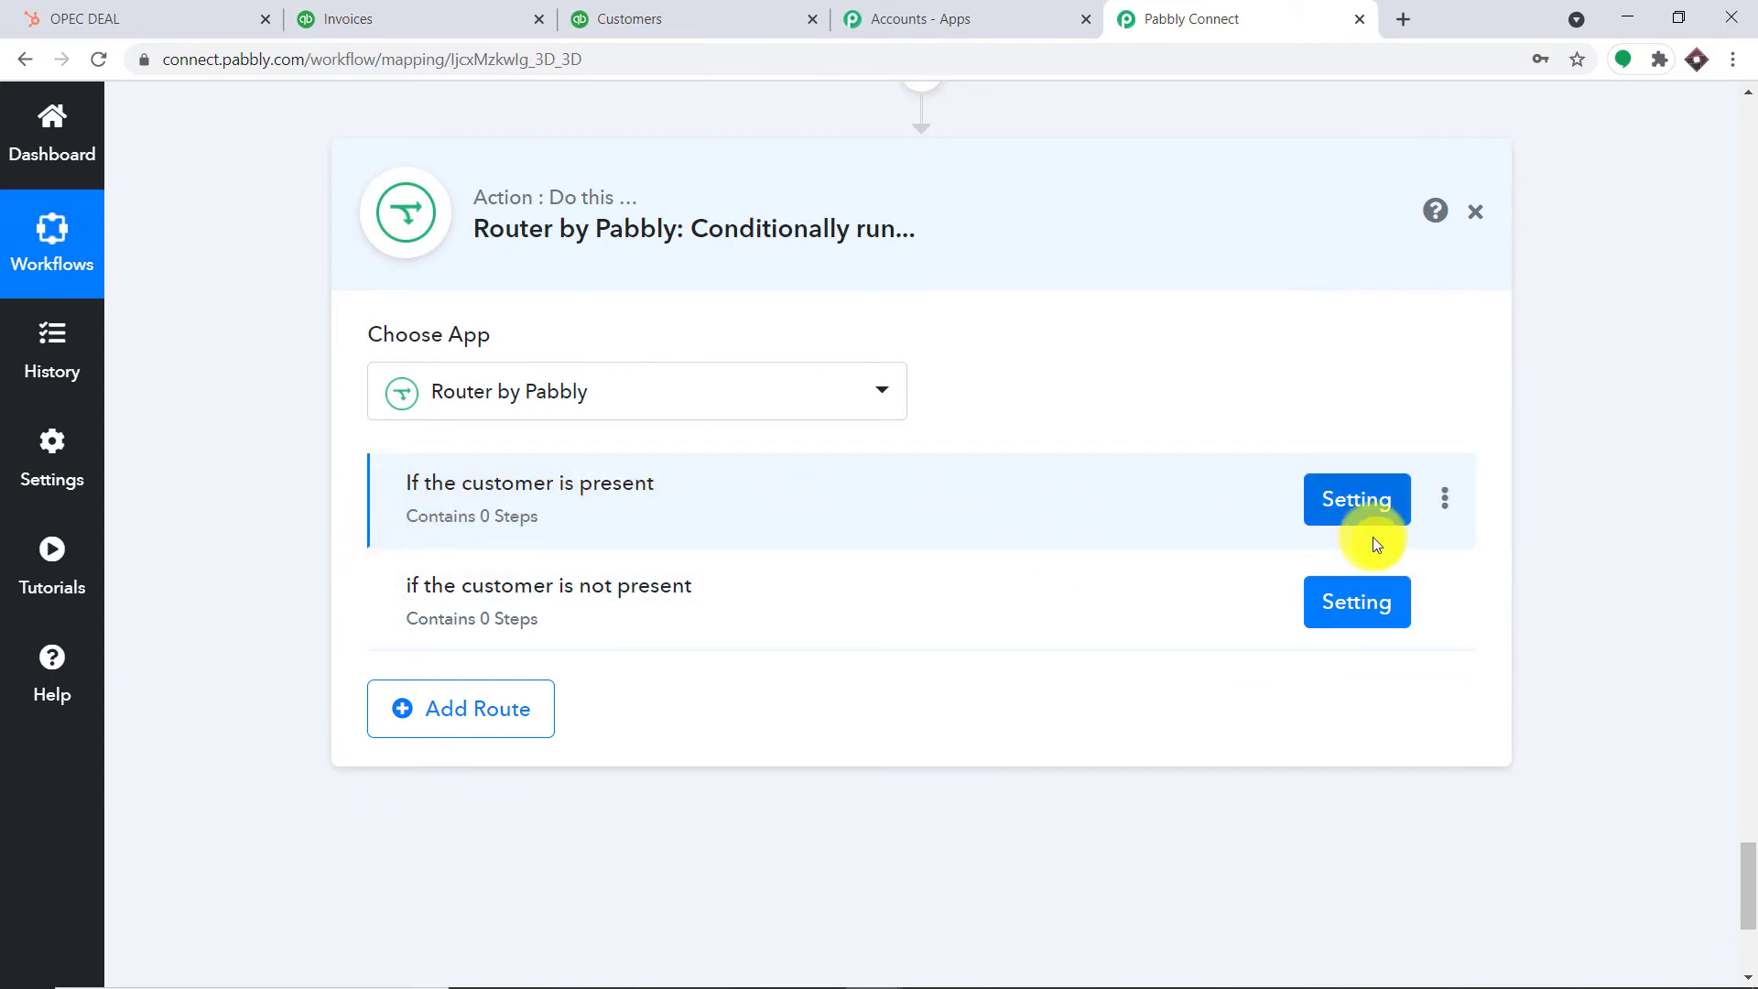
# Filter Route 1 on 5. QueryResponse Customer 0 Id with the Is Exist operator
pyautogui.click(1354, 500)
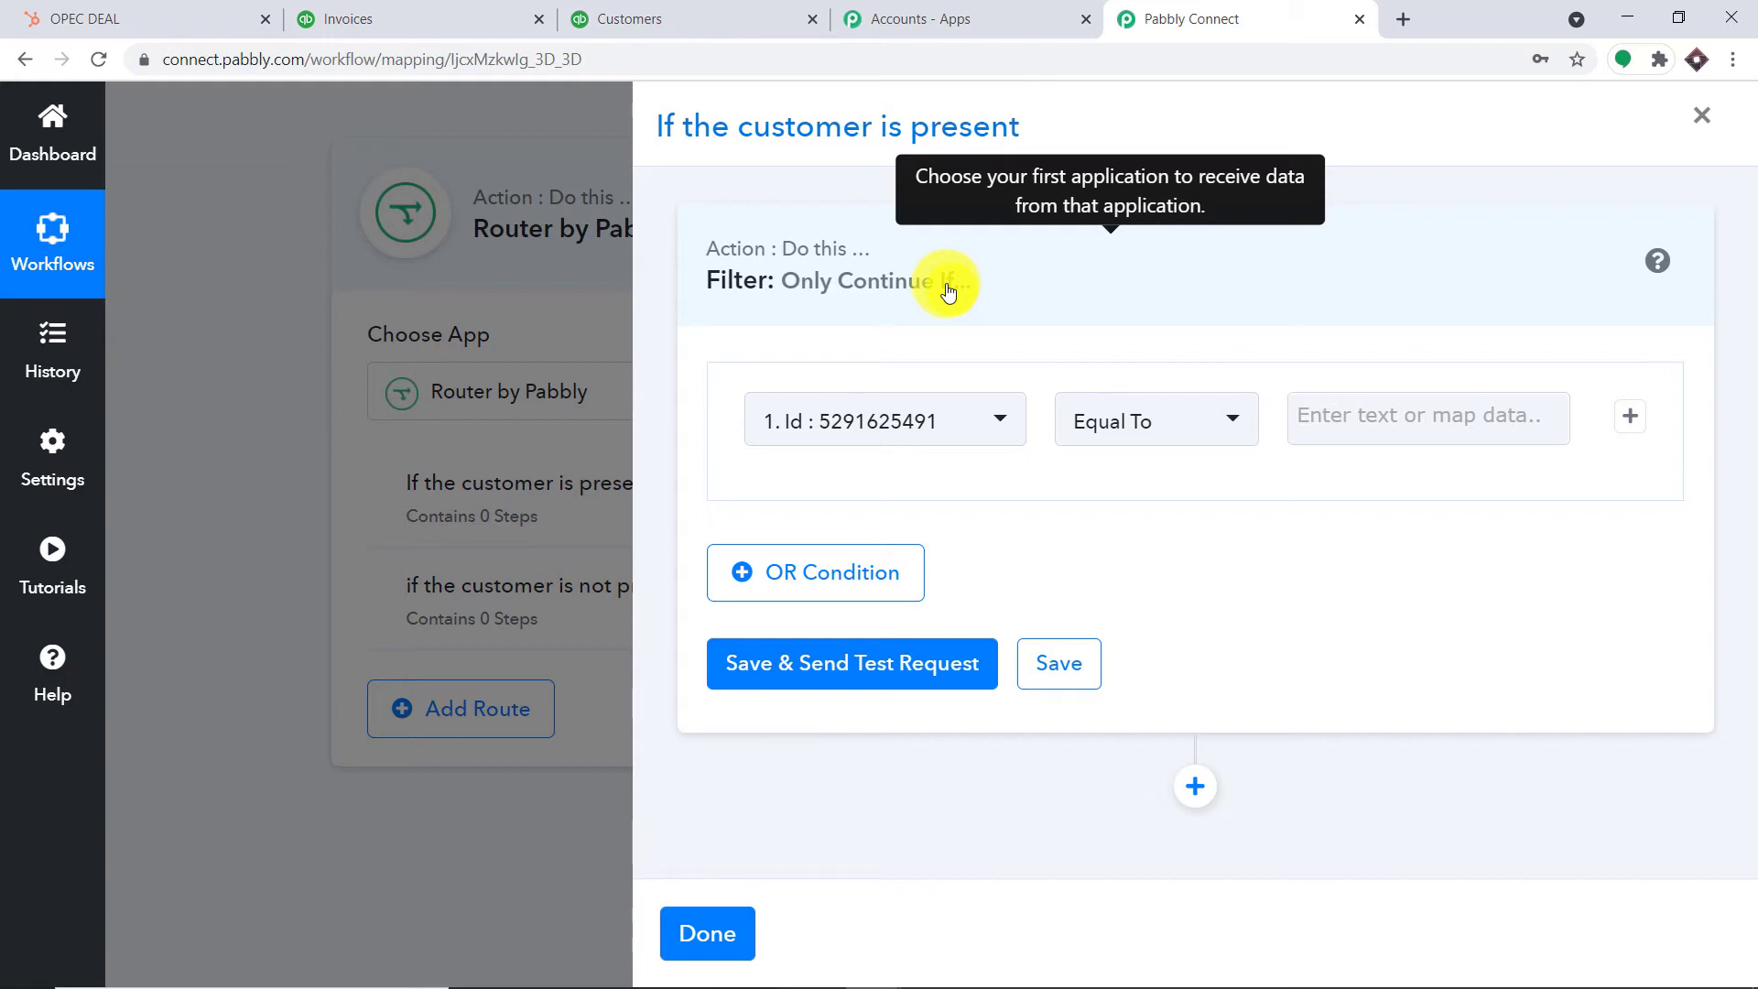
pyautogui.click(897, 417)
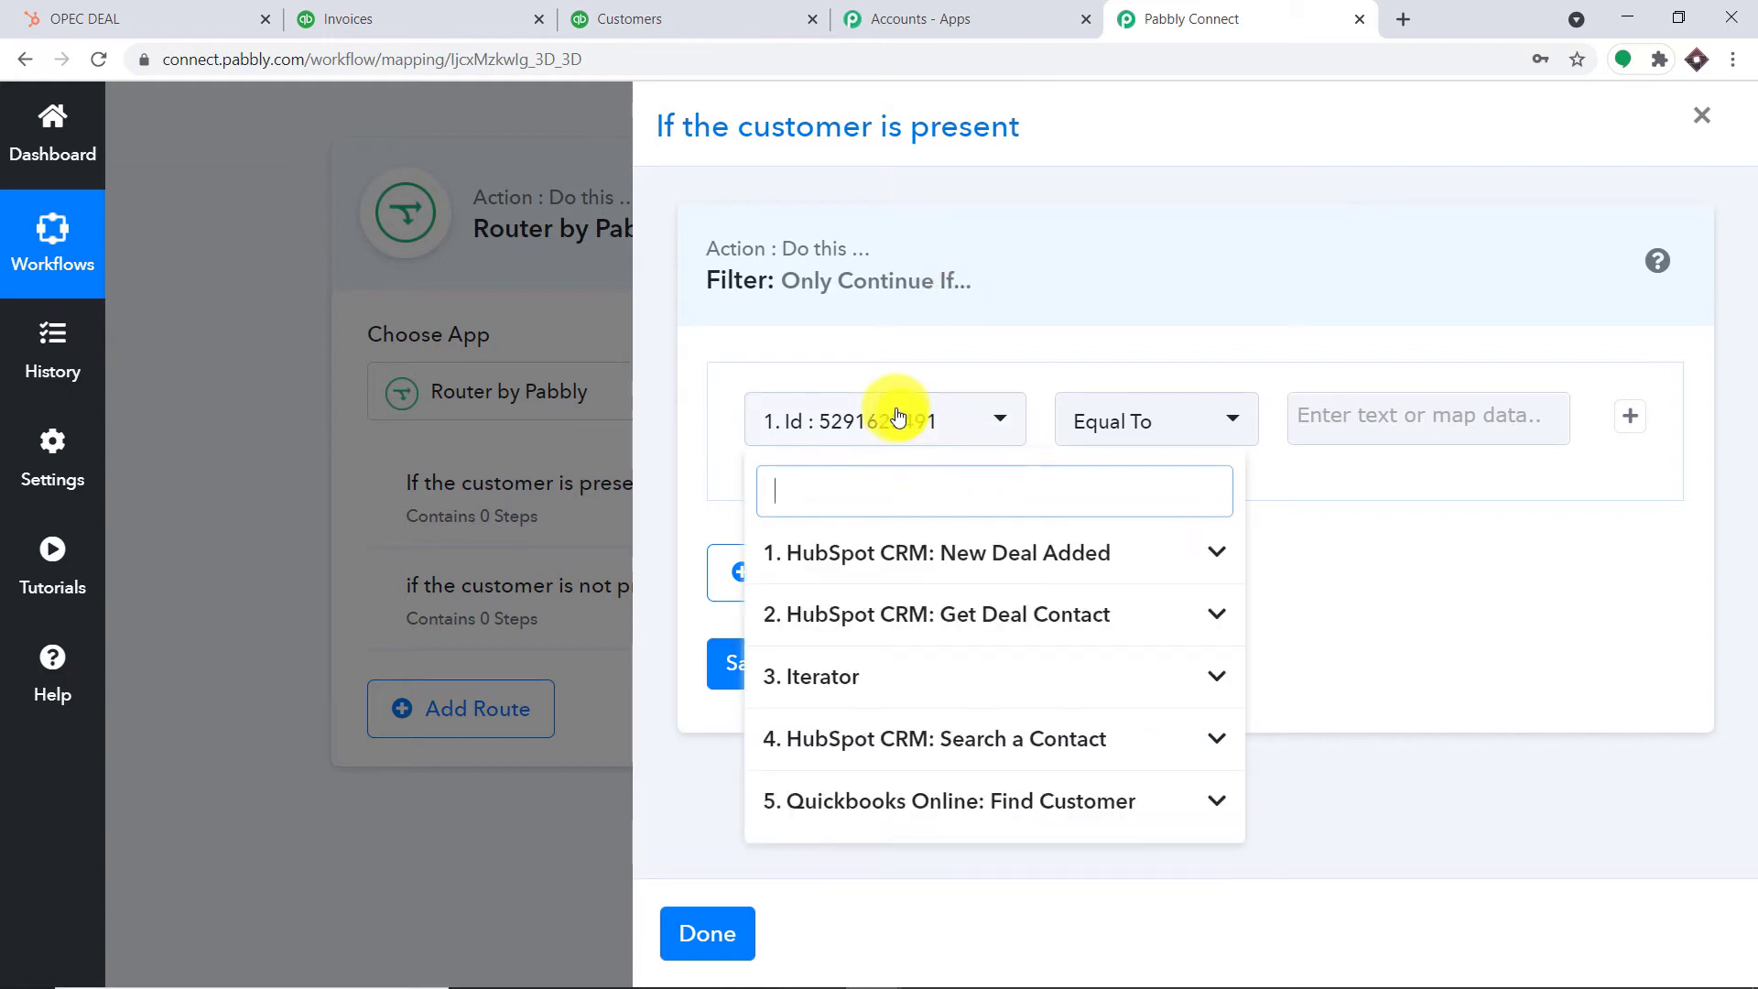
pyautogui.click(886, 801)
pyautogui.scroll(-4, 1028, 778)
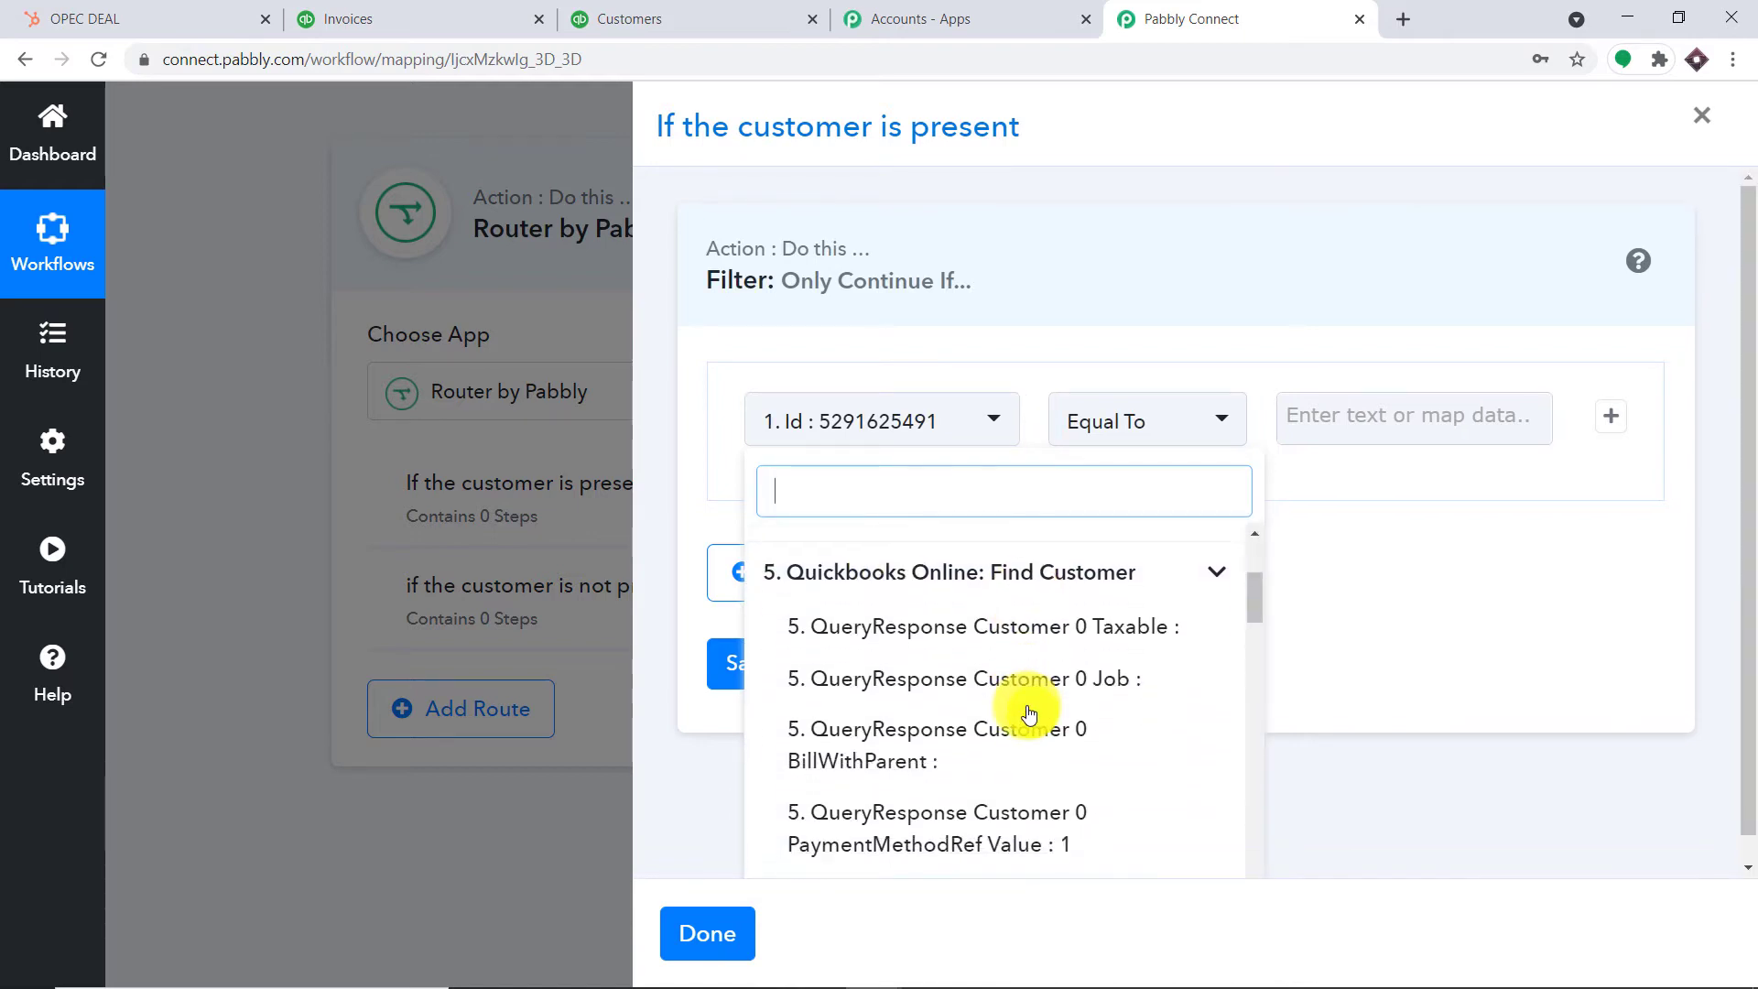
pyautogui.scroll(-5, 1085, 696)
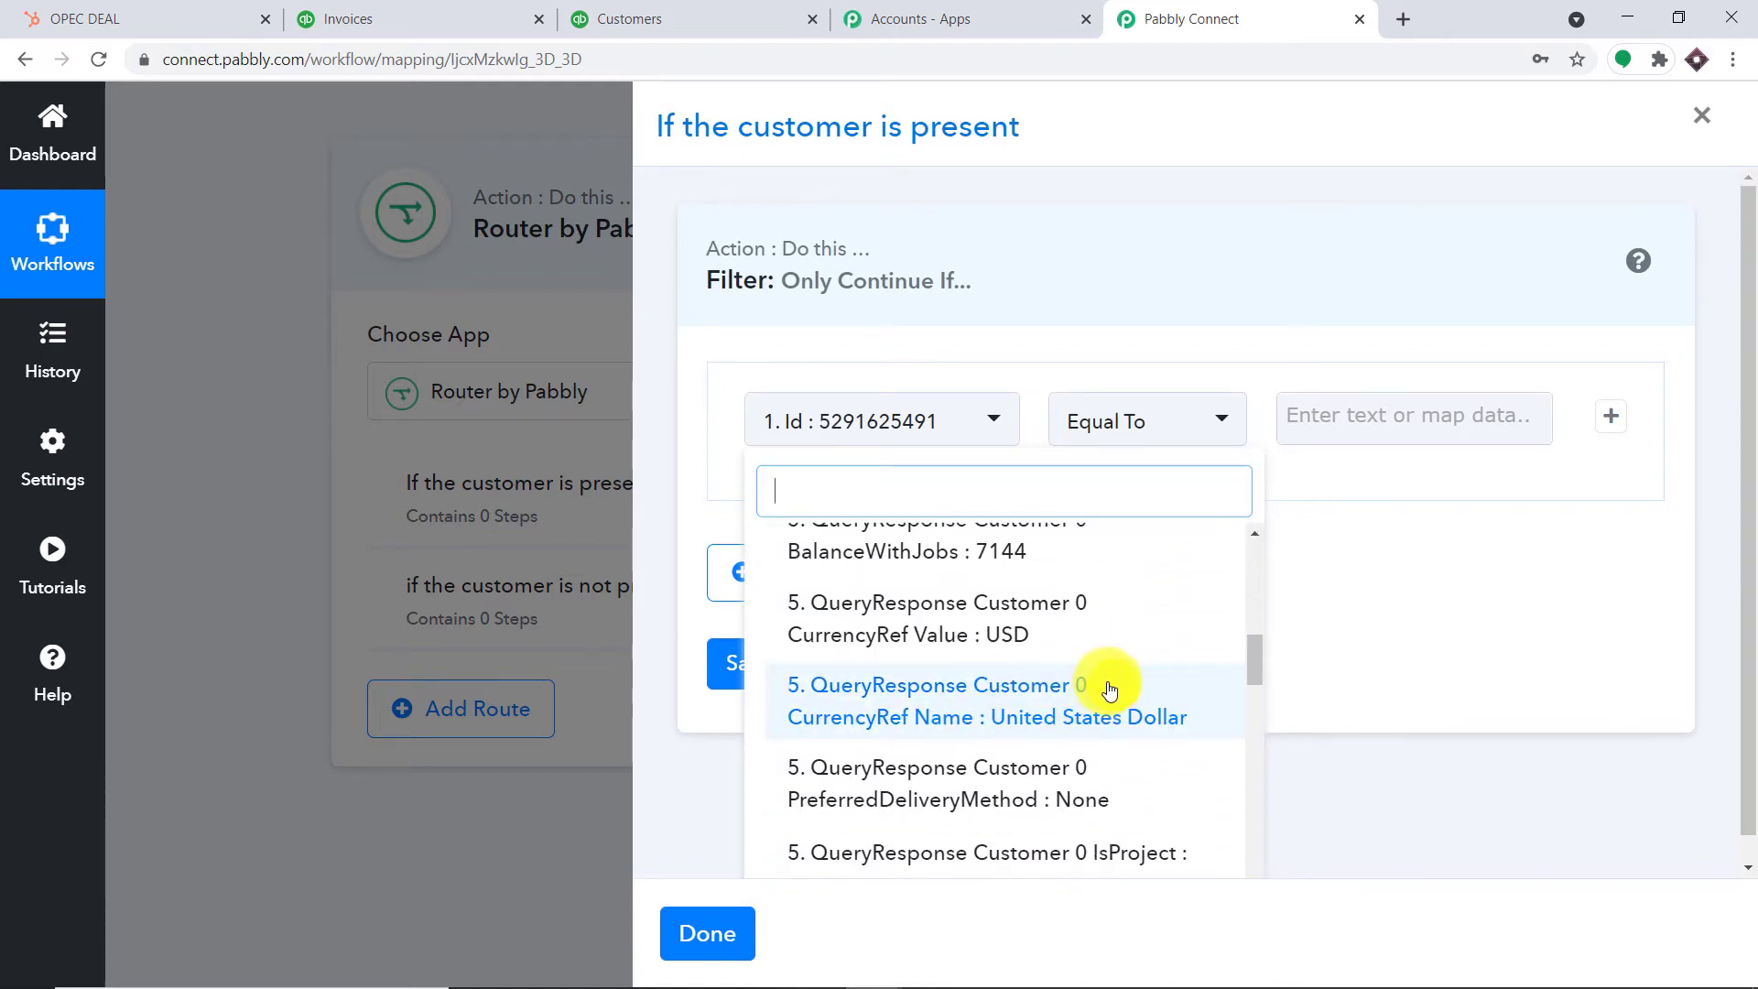
pyautogui.scroll(-3, 1109, 689)
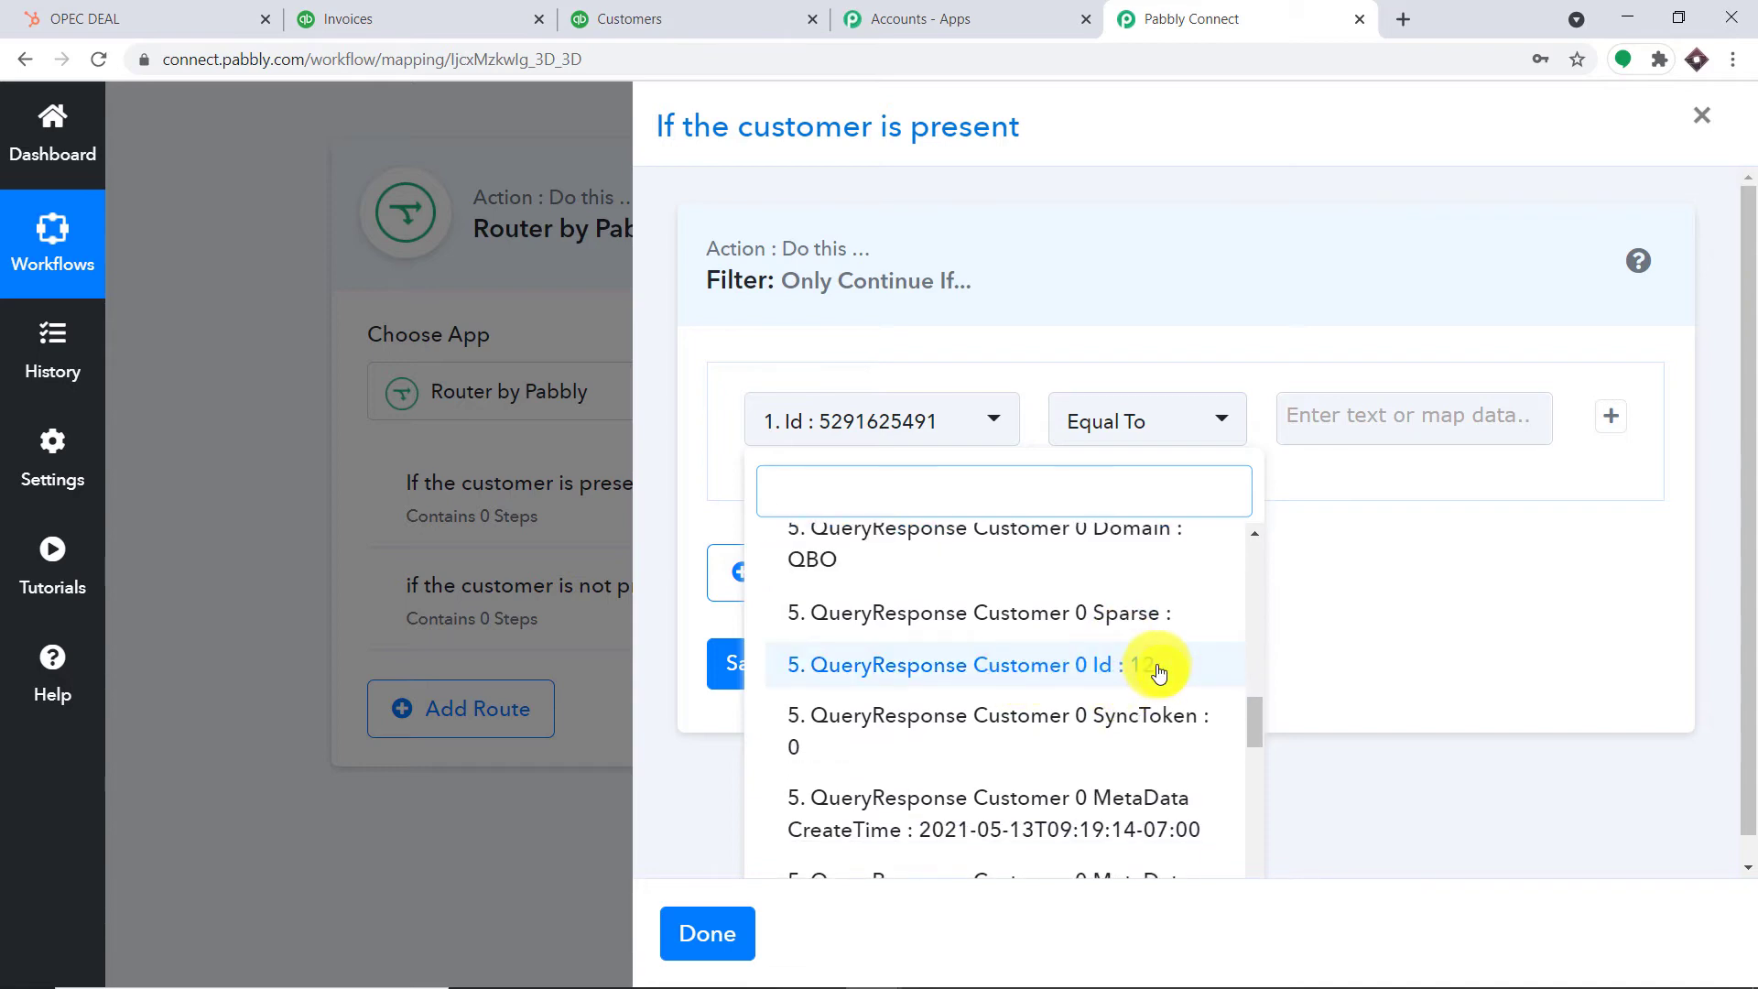
pyautogui.click(1158, 666)
pyautogui.click(1144, 432)
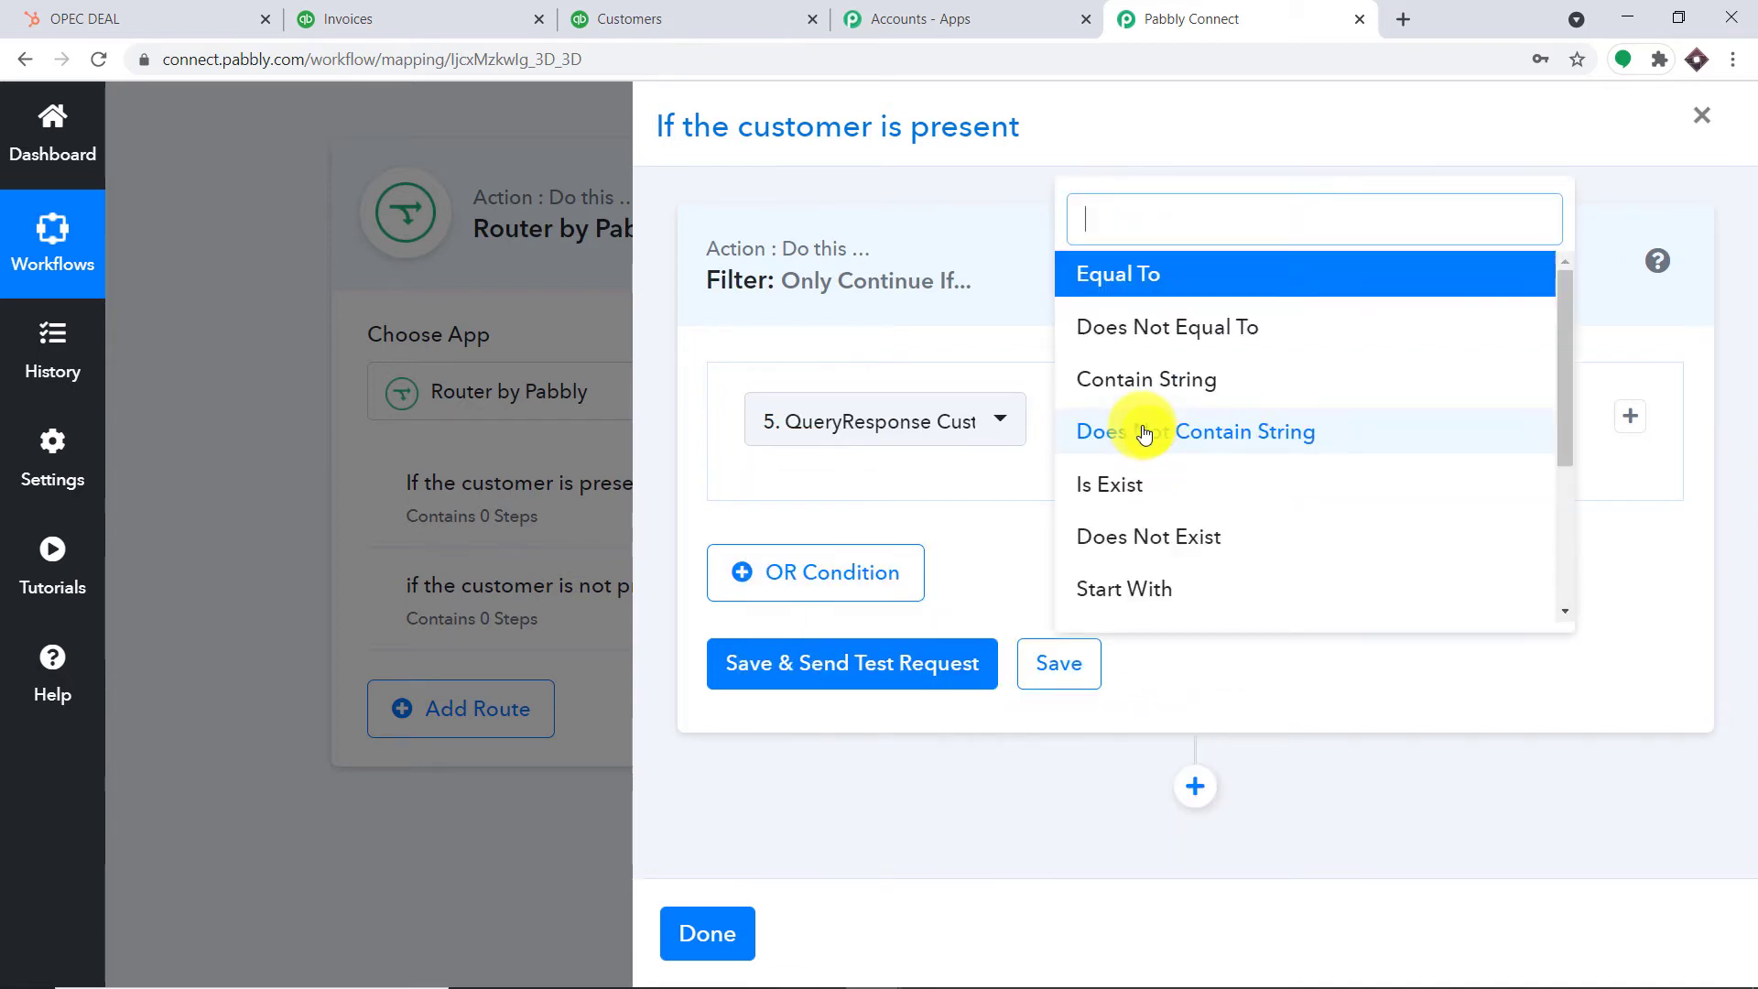
pyautogui.click(1140, 481)
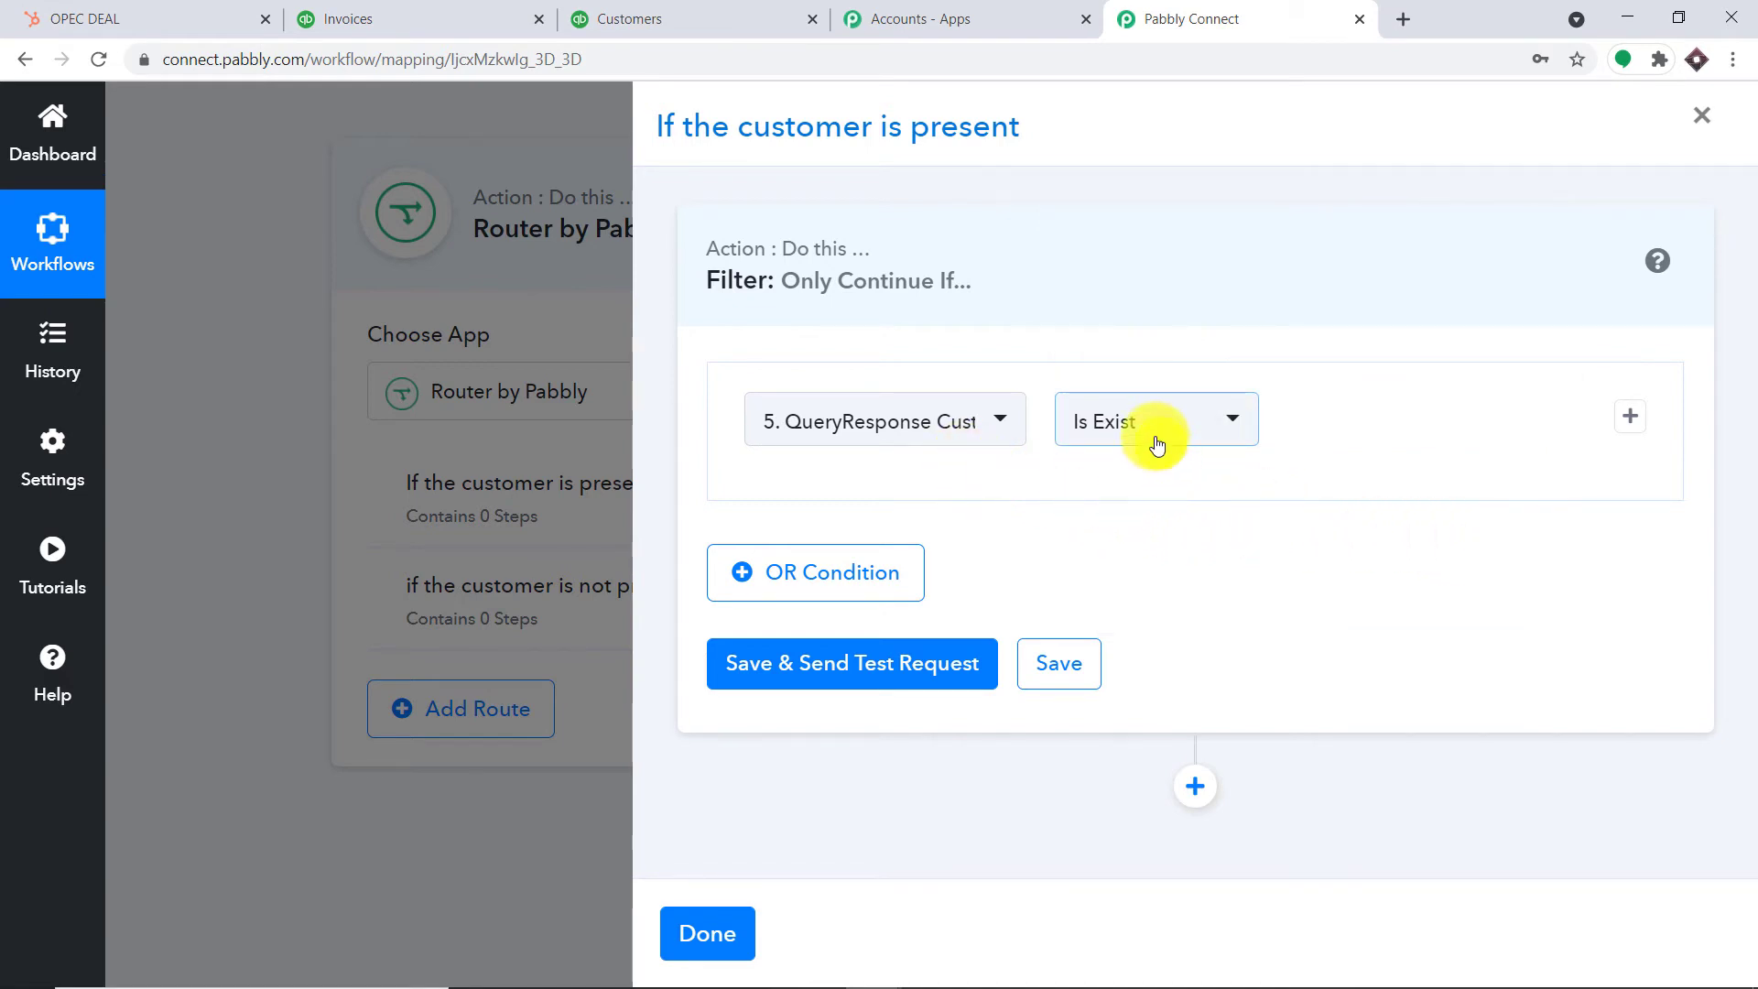
# Save and test the route filter, confirming the result 'Condition is true'
pyautogui.click(941, 661)
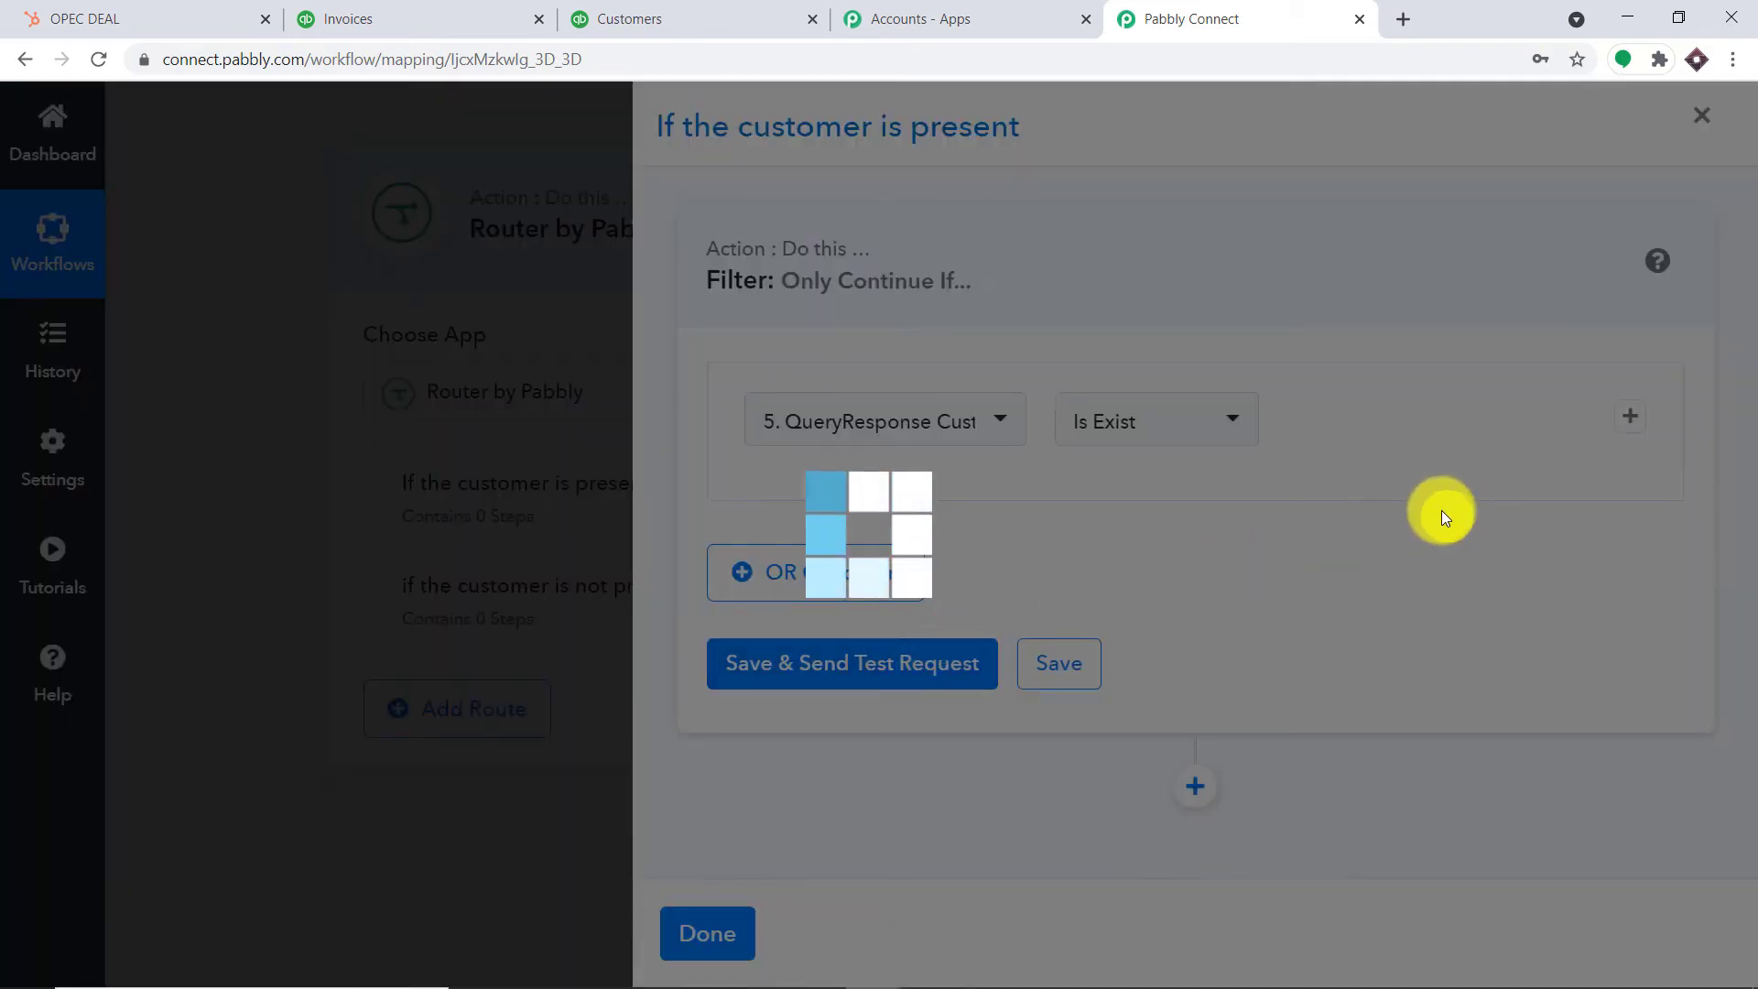
pyautogui.scroll(-2, 1375, 562)
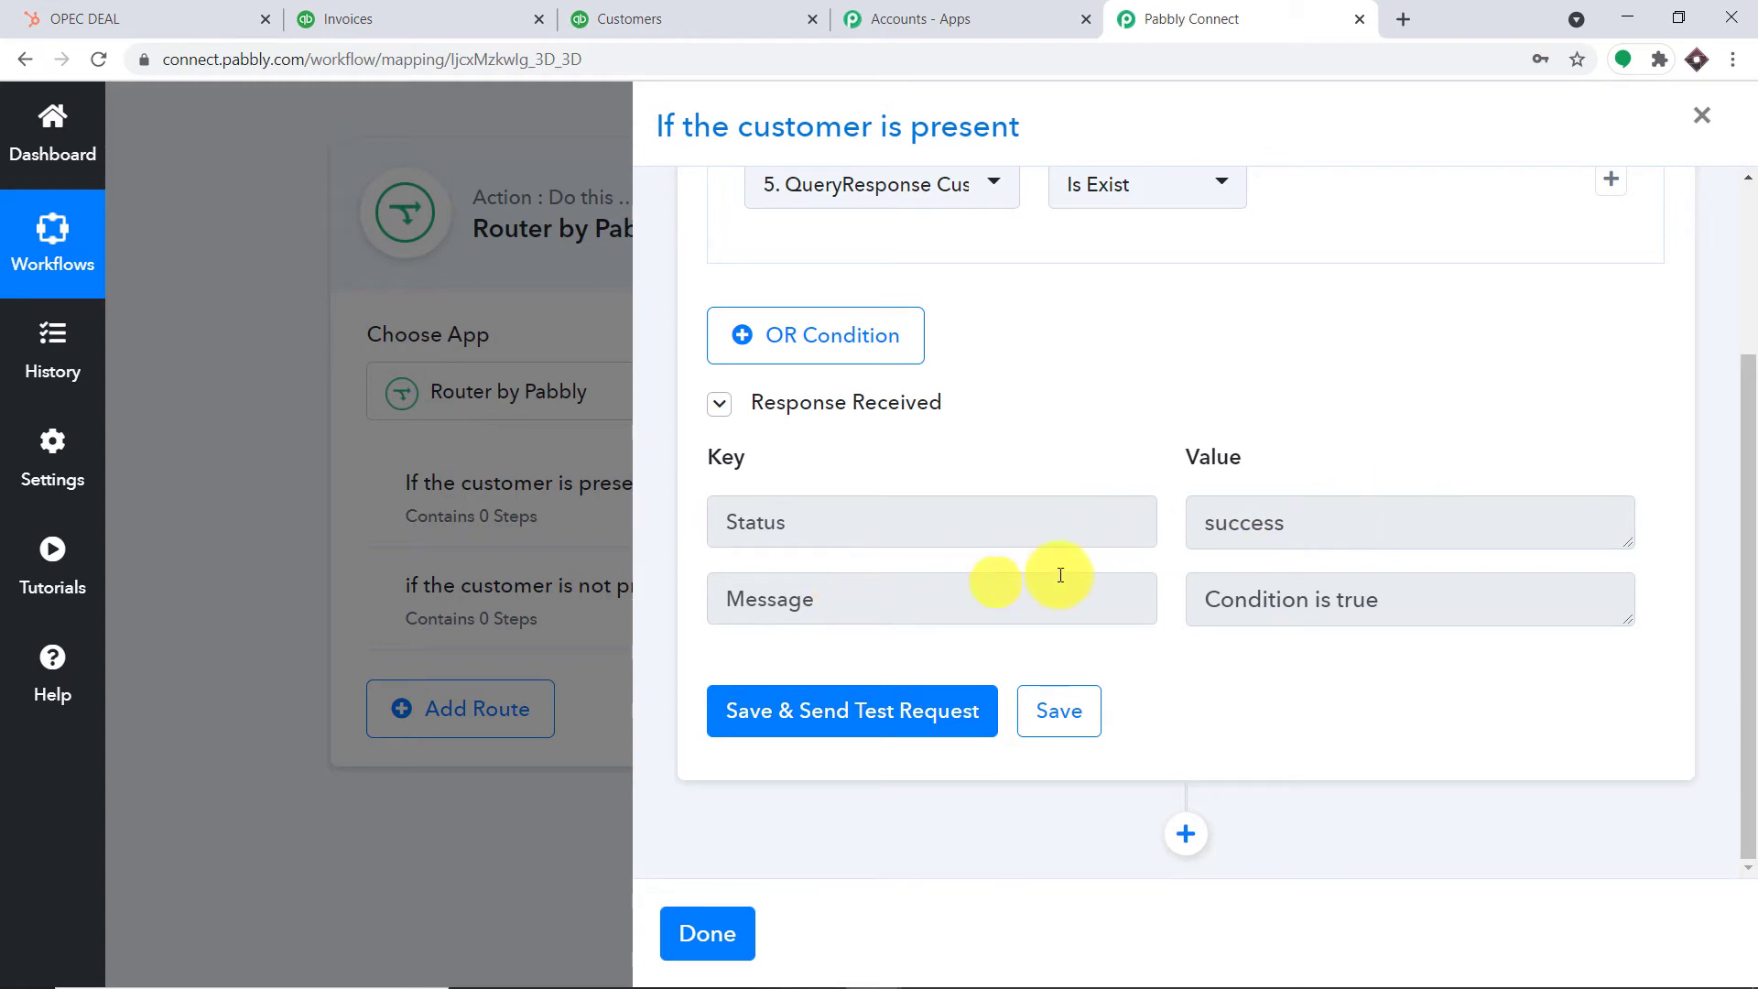
pyautogui.scroll(1, 1220, 498)
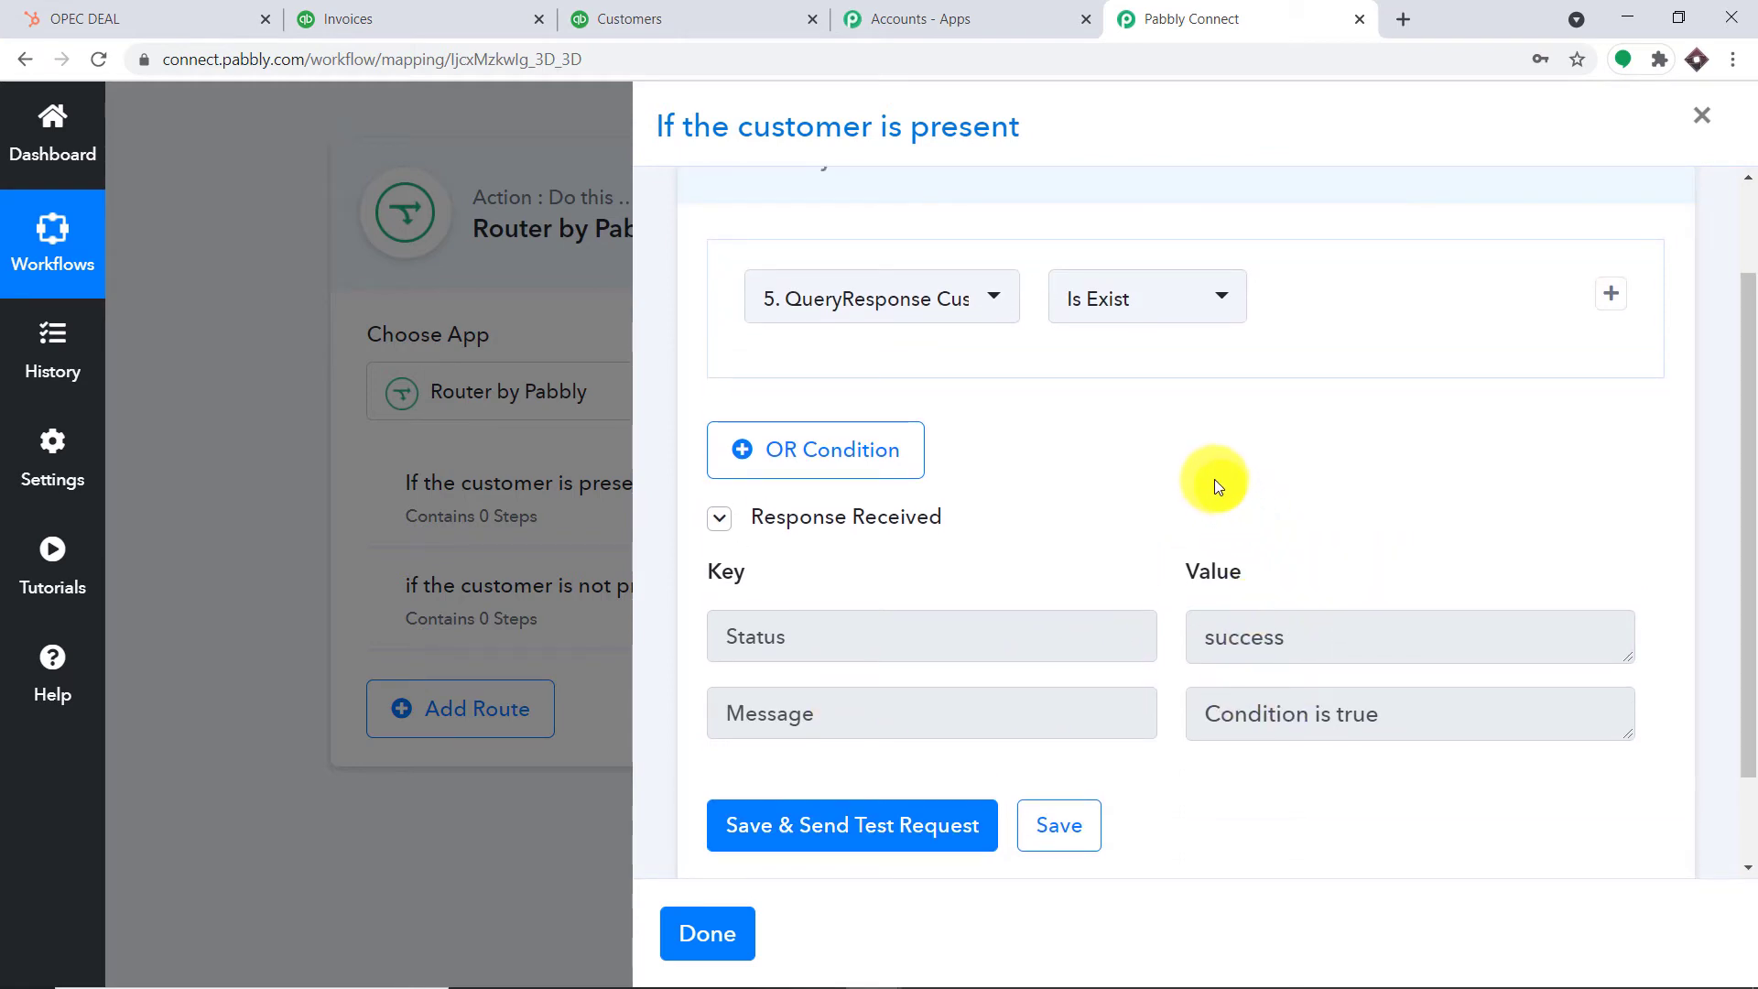
pyautogui.scroll(-1, 1217, 504)
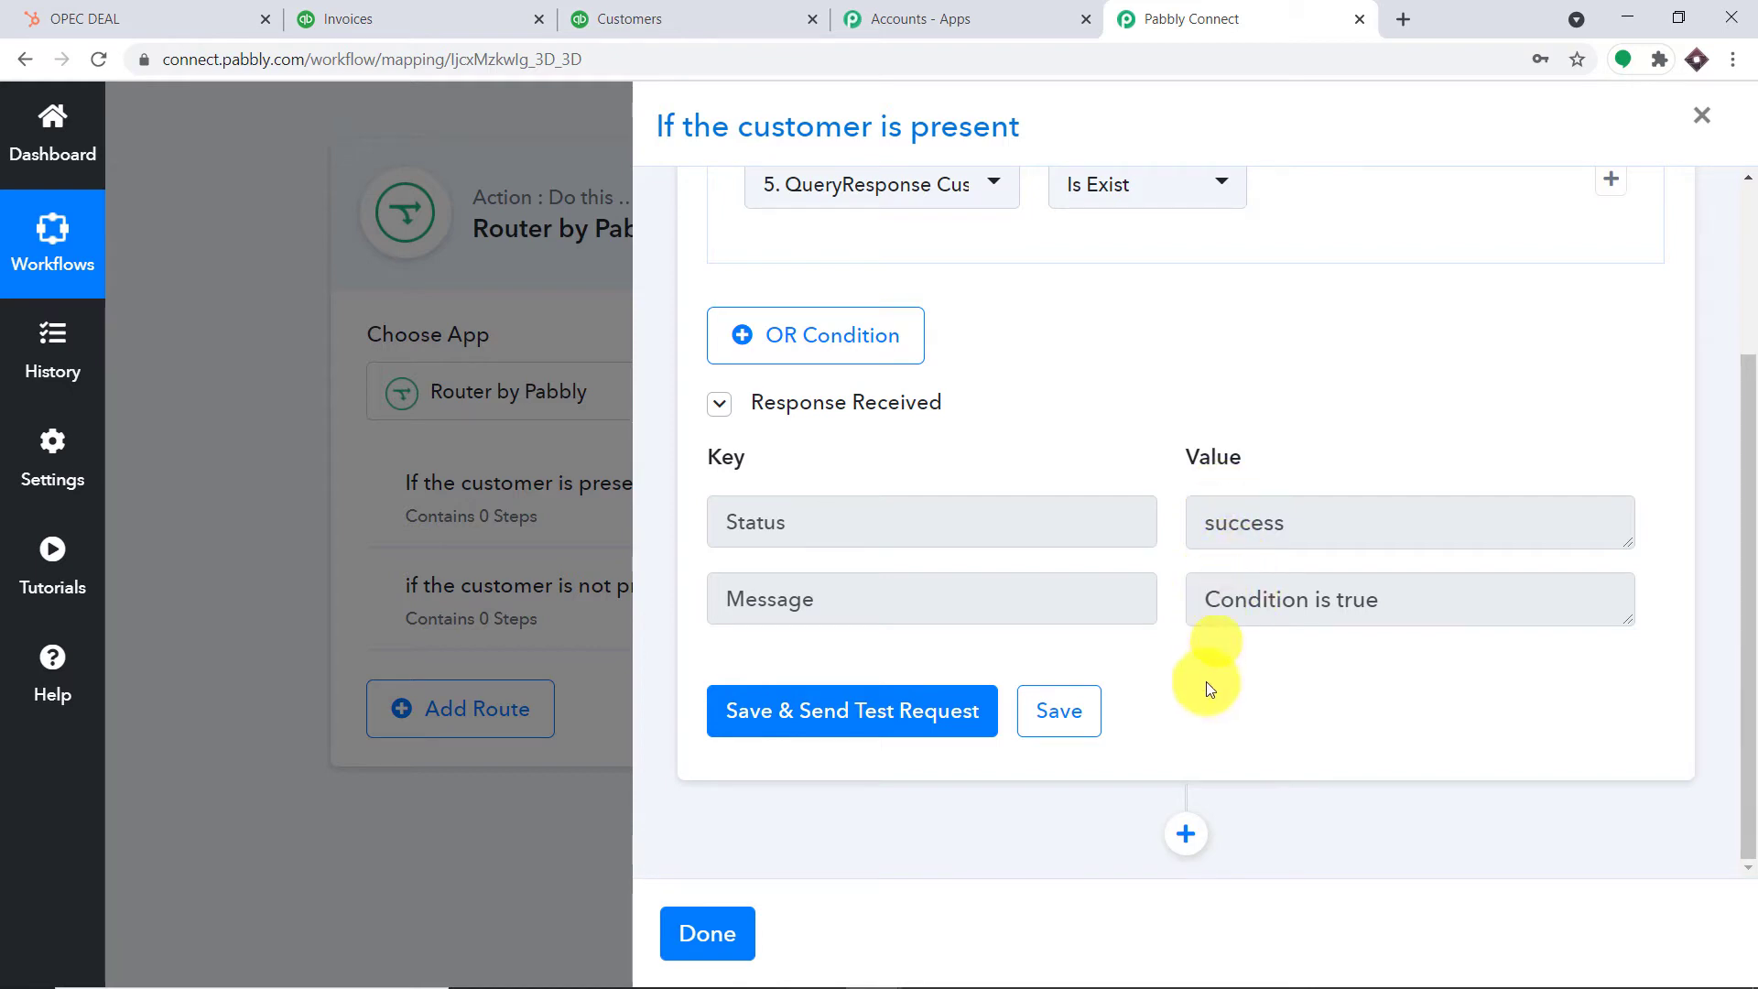
pyautogui.click(1187, 829)
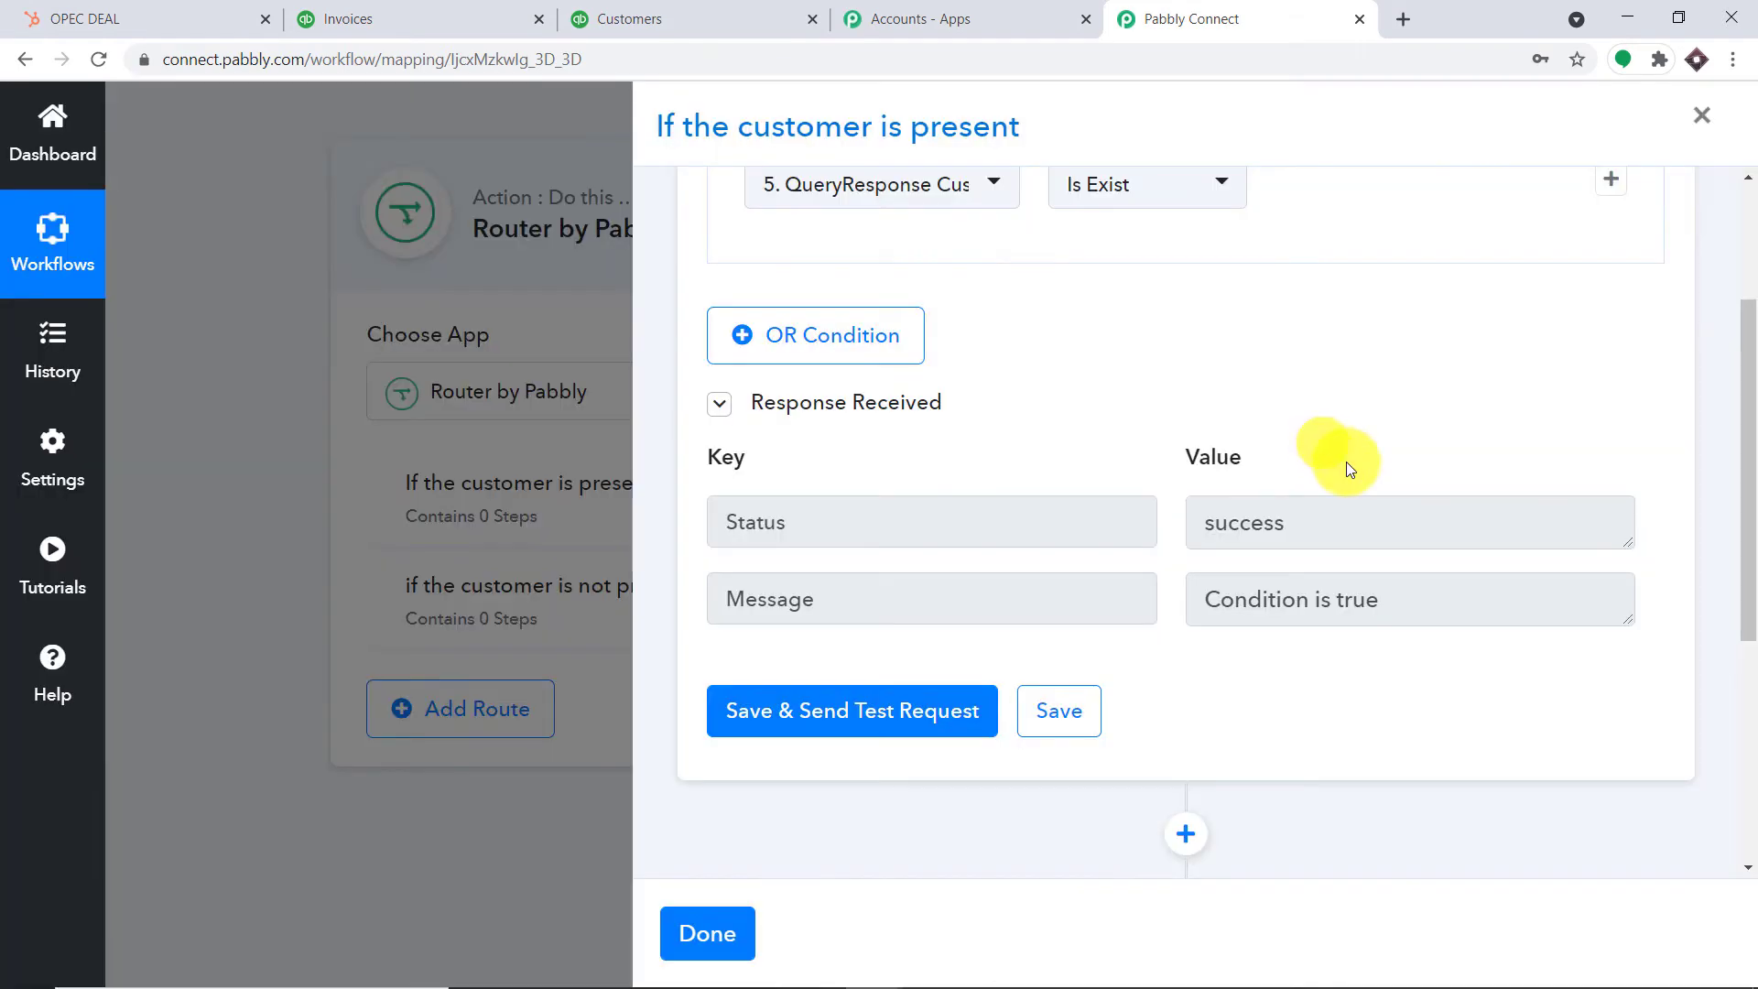
# Make the new route step QuickBooks Online with the Create an Invoice action event
pyautogui.click(903, 695)
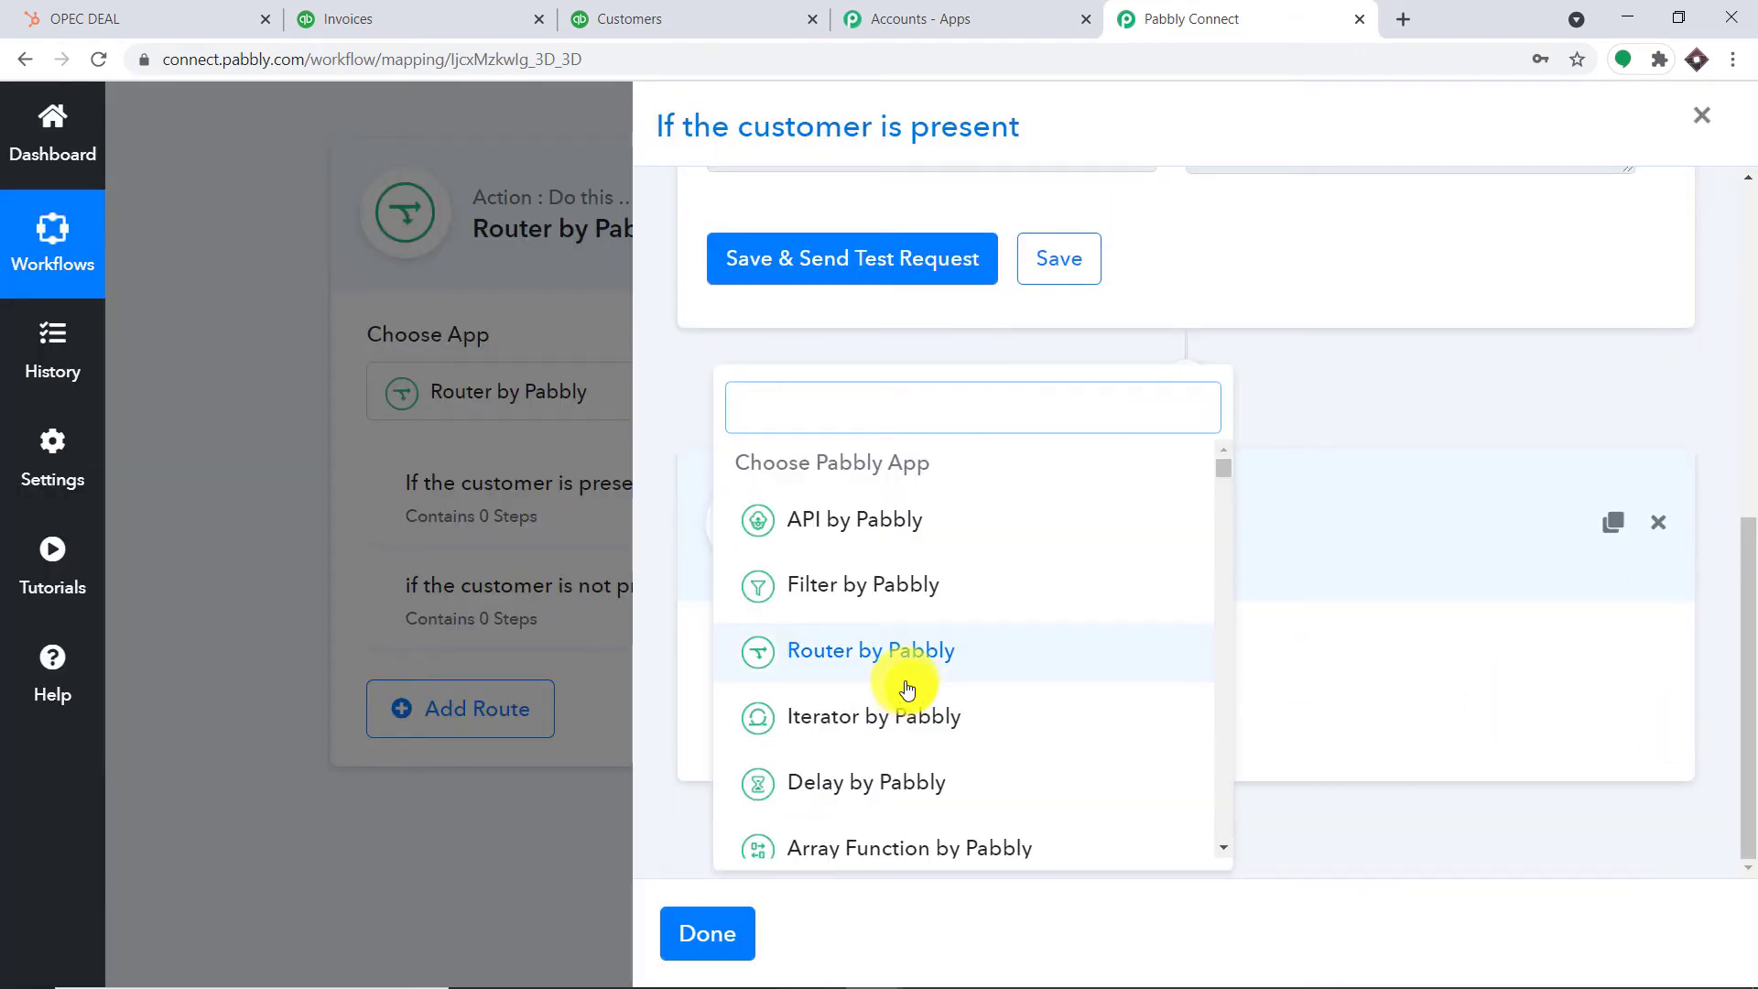
pyautogui.write('quick')
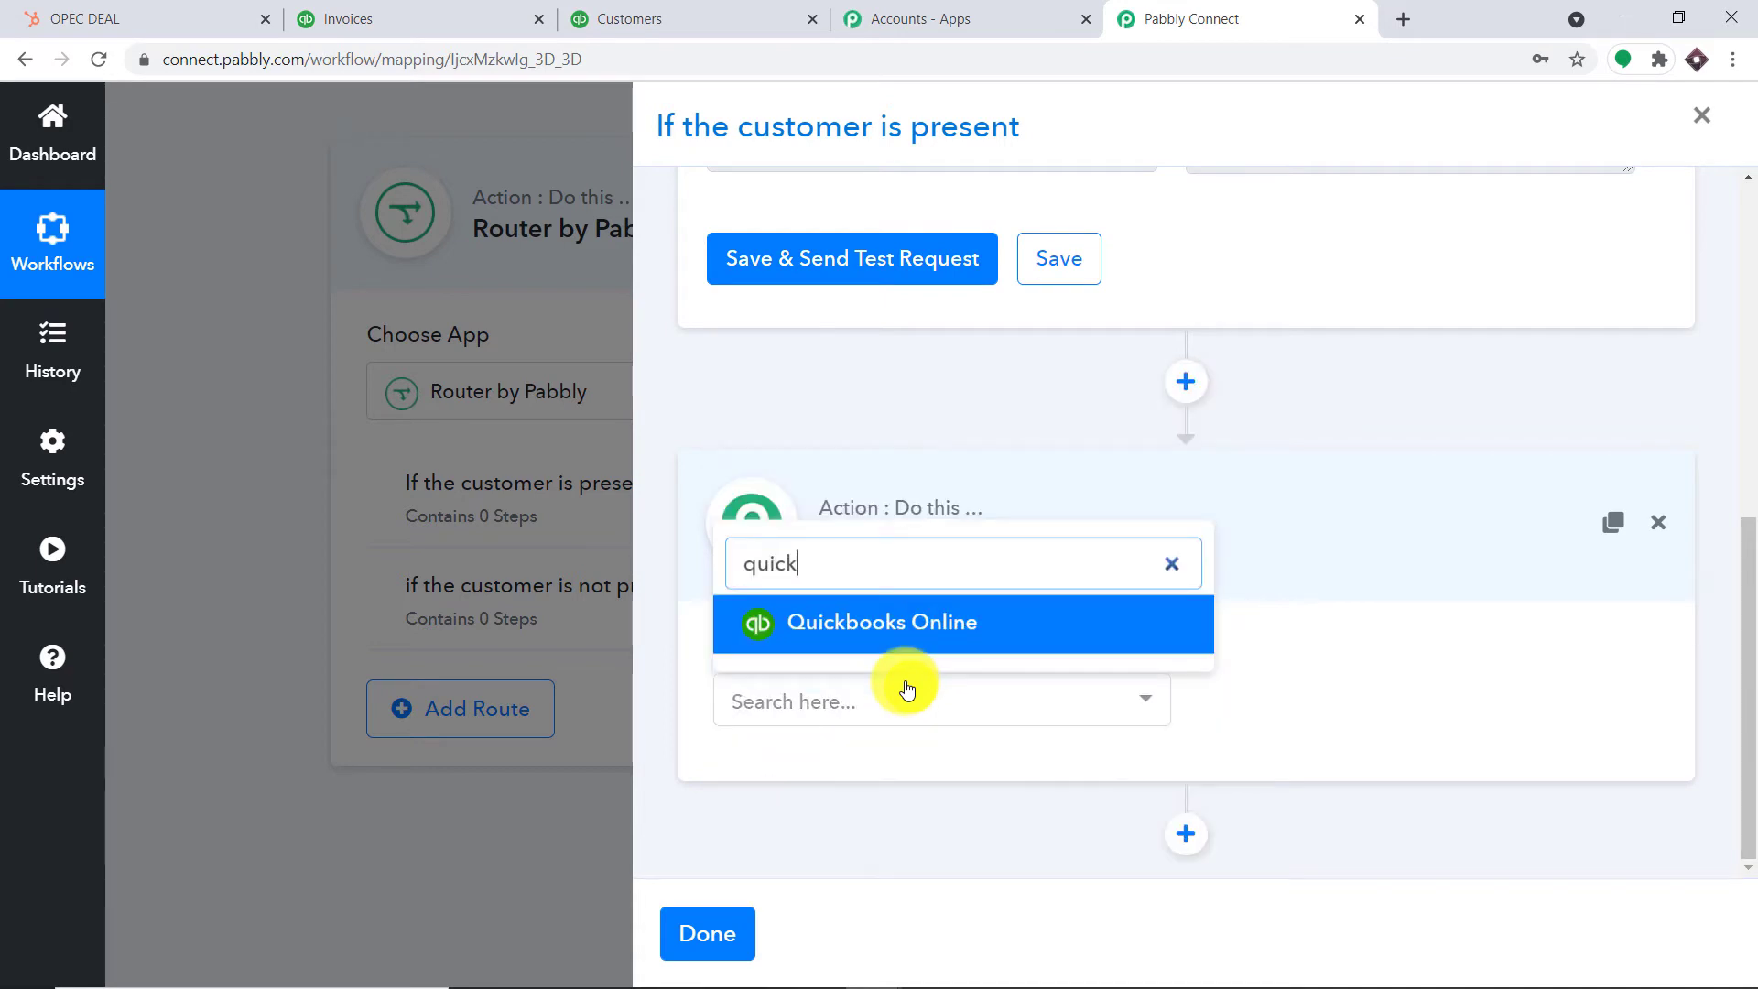
pyautogui.click(1071, 617)
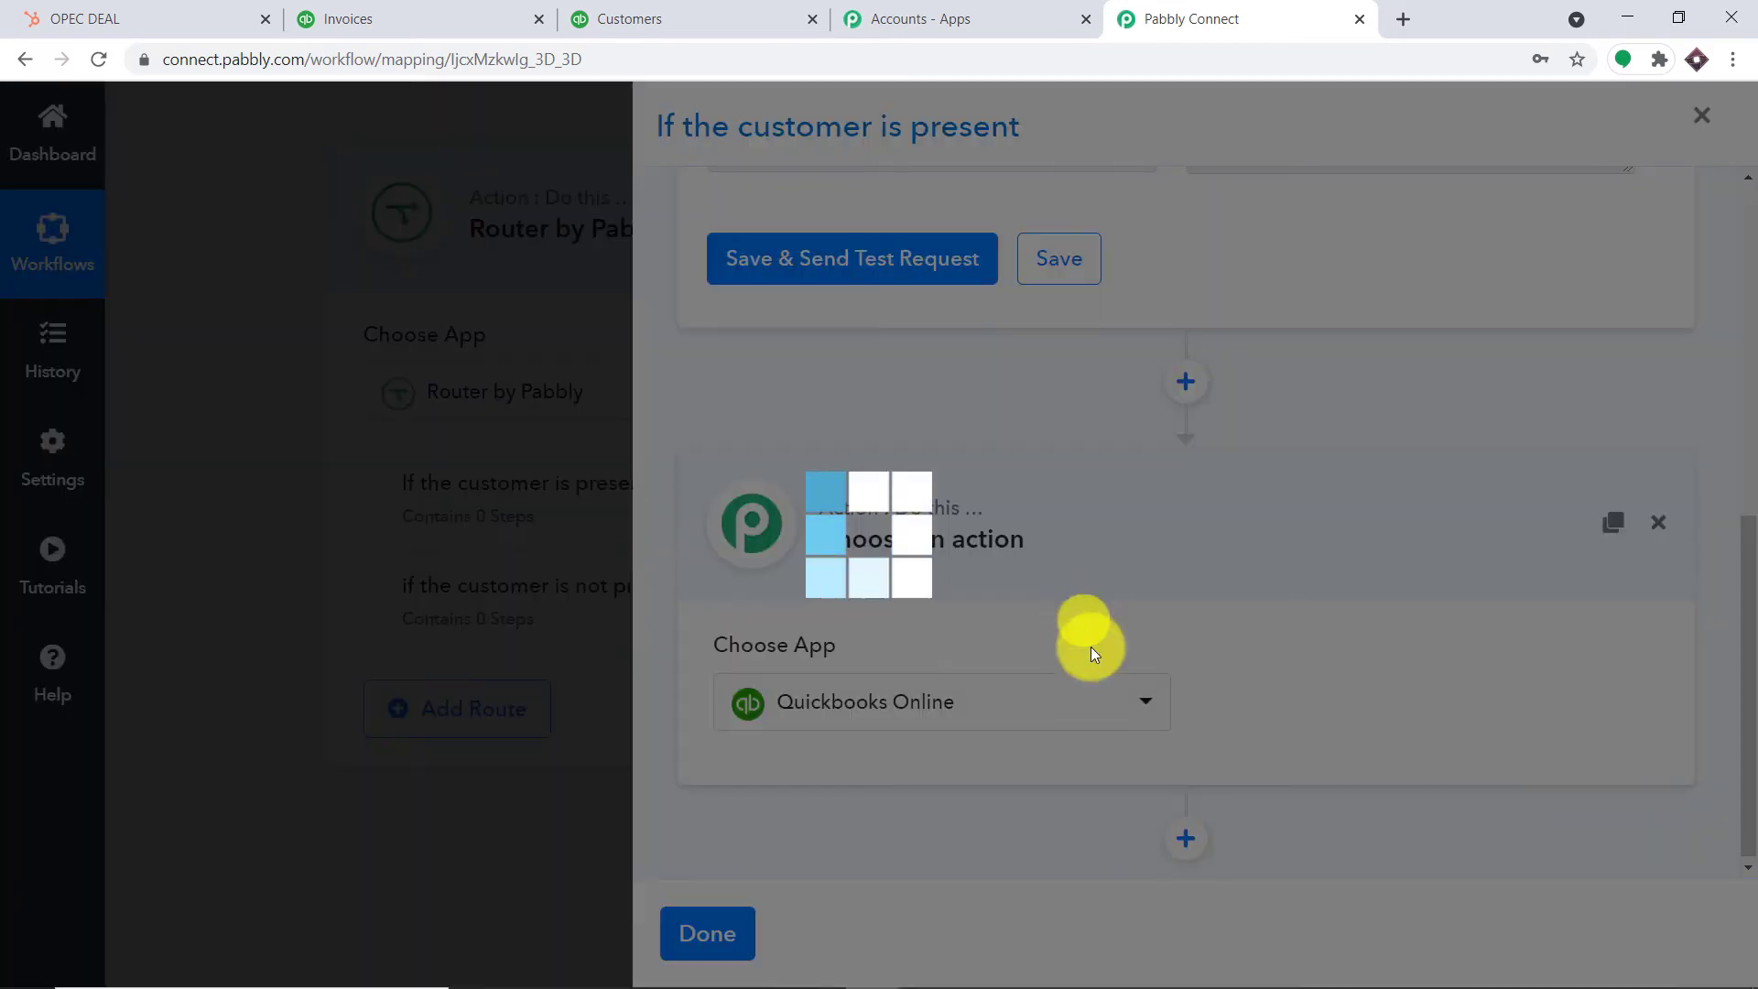
pyautogui.click(1325, 678)
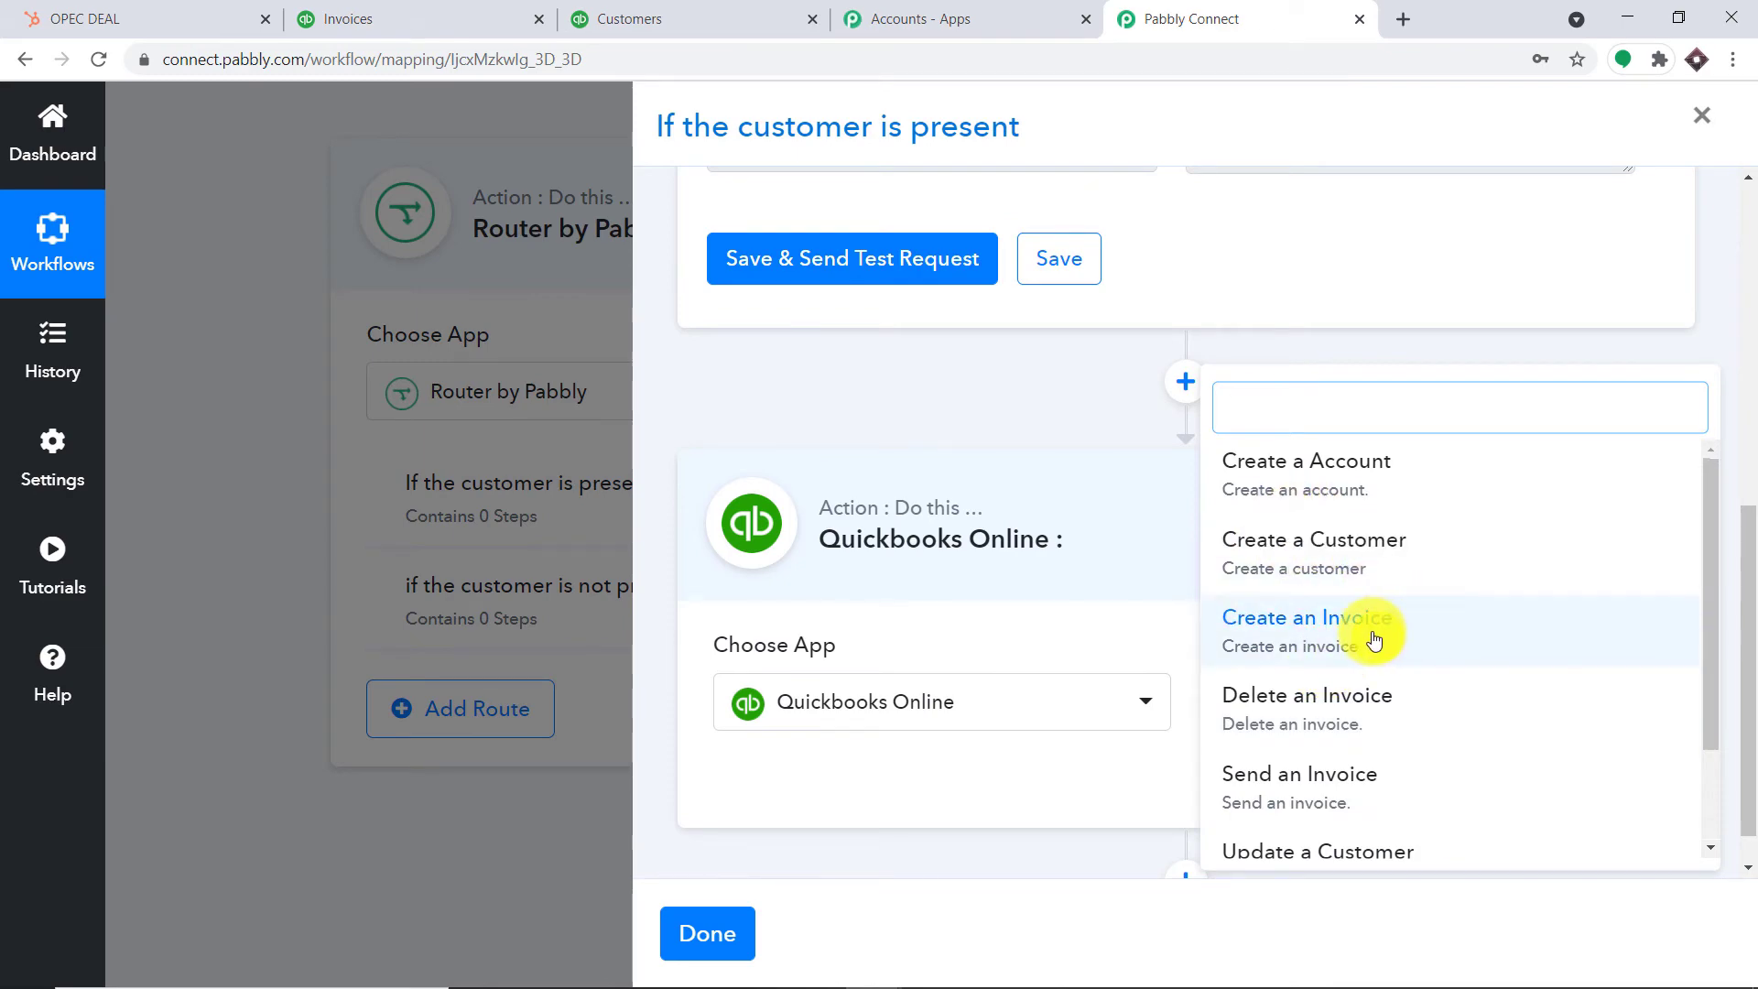
pyautogui.click(1310, 631)
pyautogui.scroll(-1, 1190, 623)
# Link the invoice step to the existing QuickBooks Online #22 connection and save
pyautogui.click(810, 661)
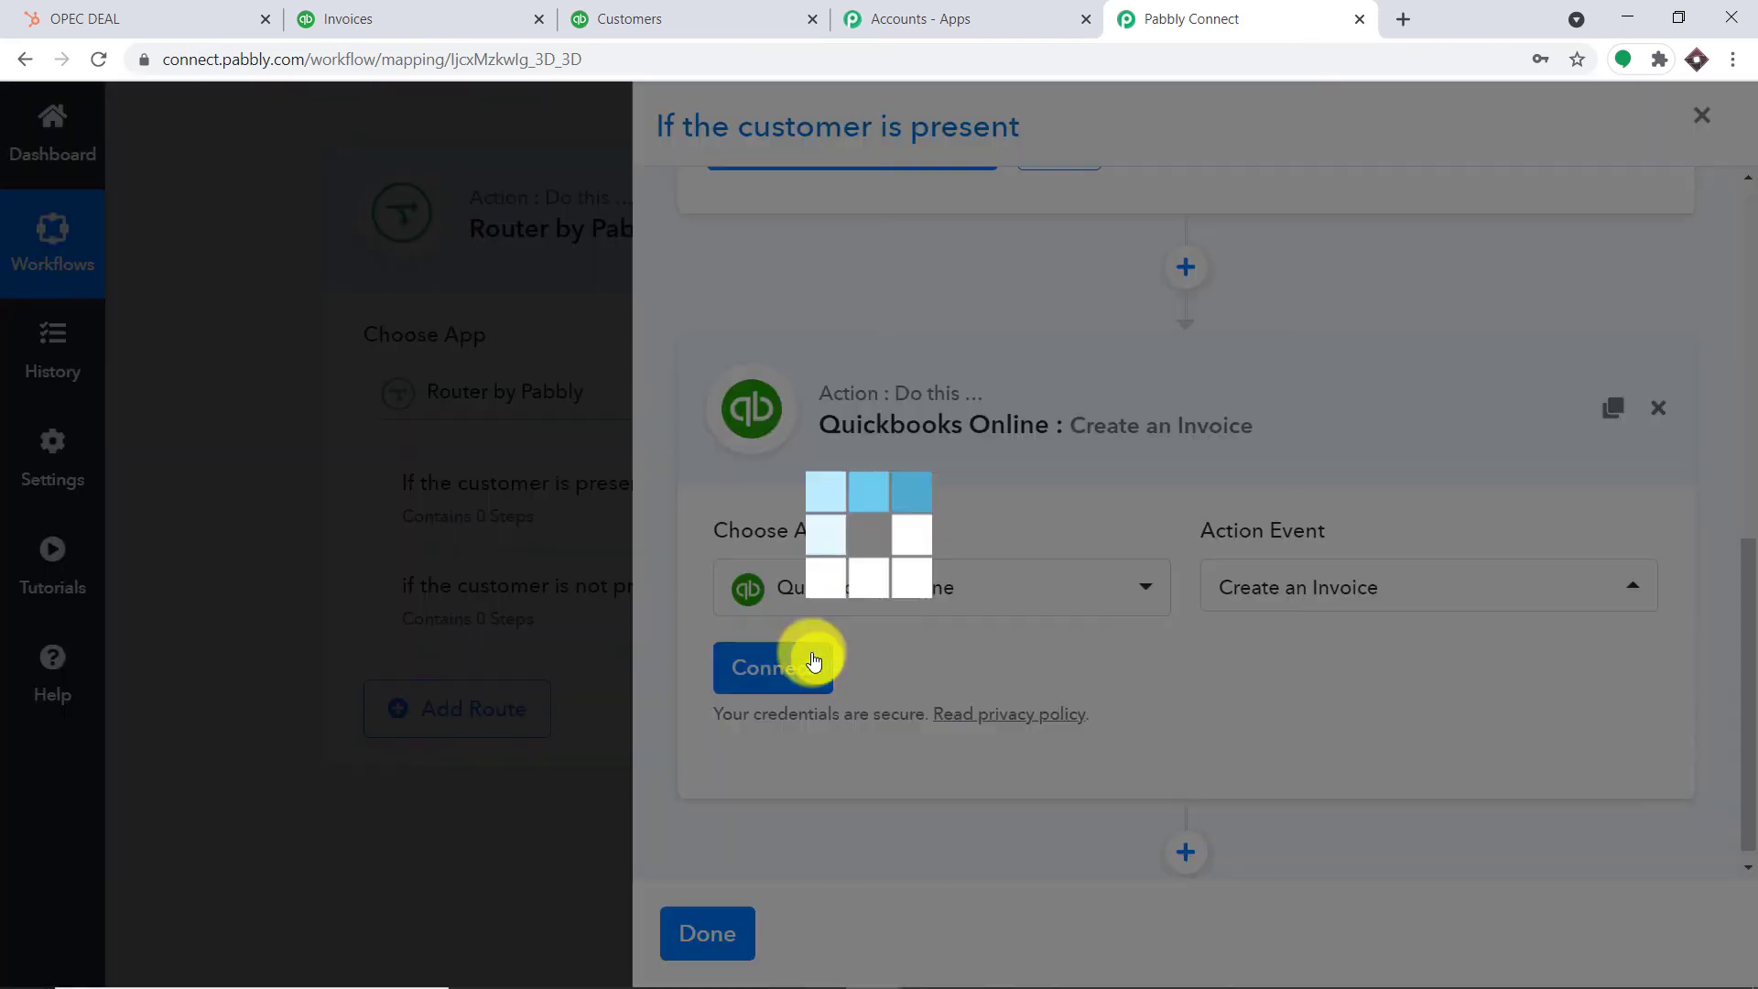
pyautogui.click(886, 309)
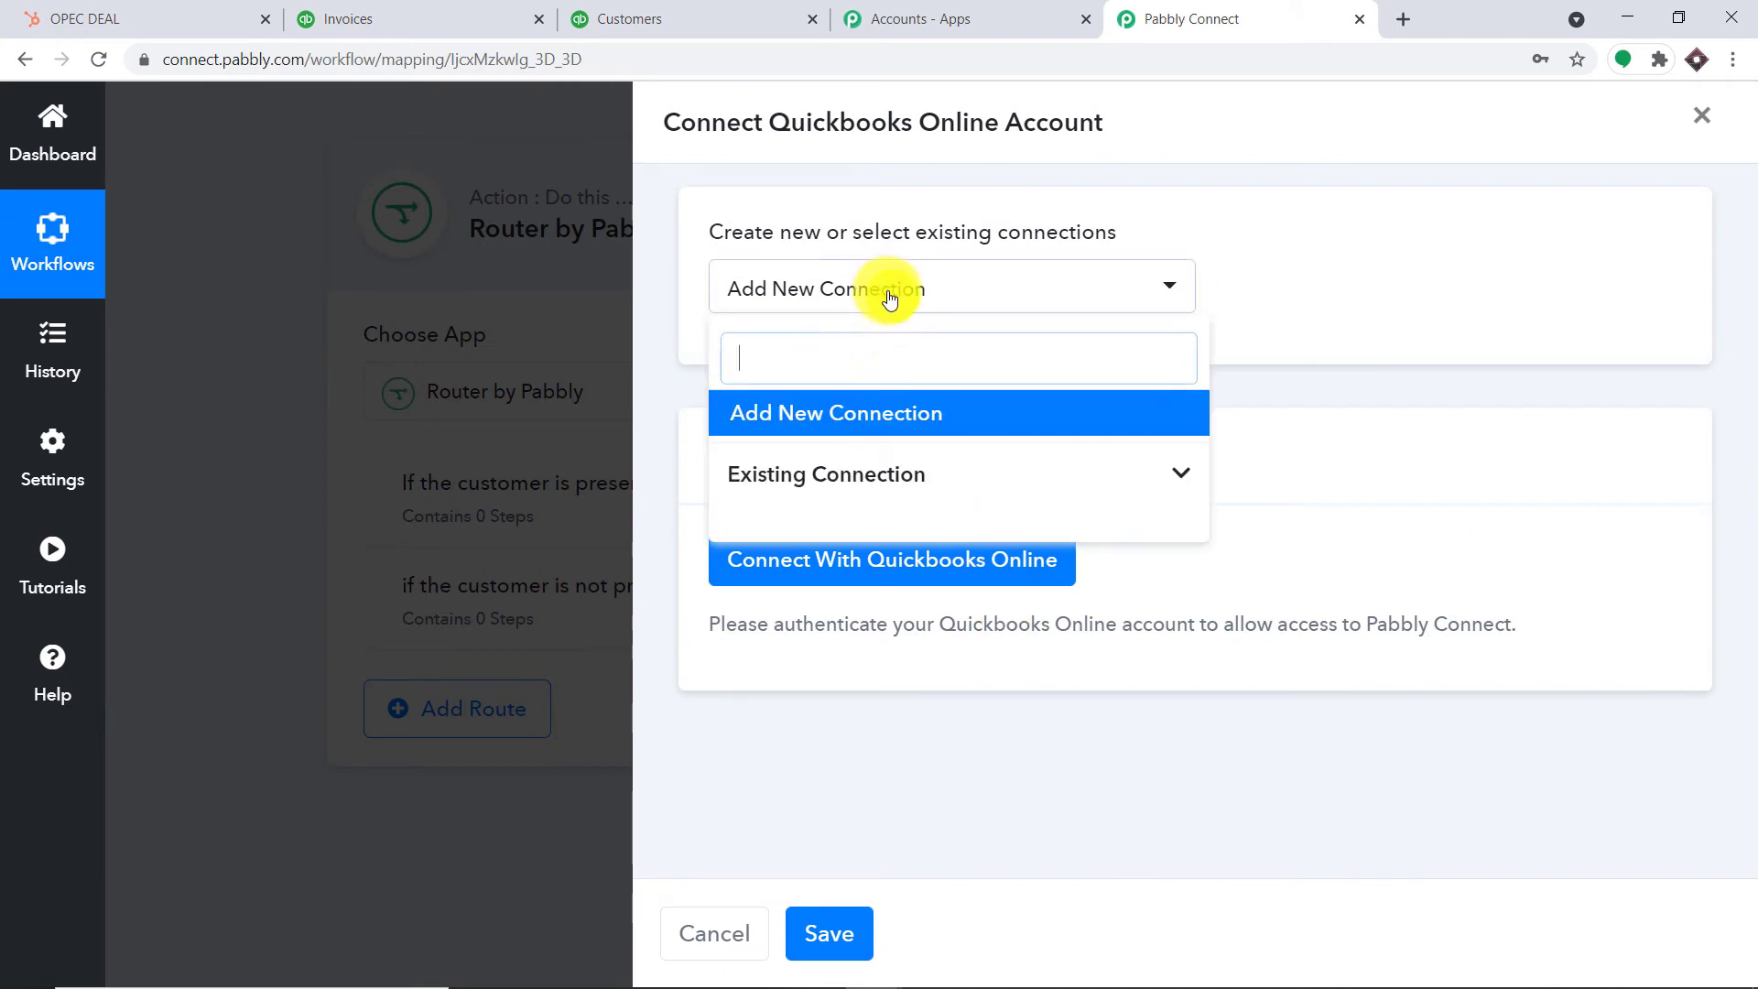
pyautogui.click(915, 479)
pyautogui.scroll(-3, 1074, 653)
pyautogui.scroll(-14, 1073, 653)
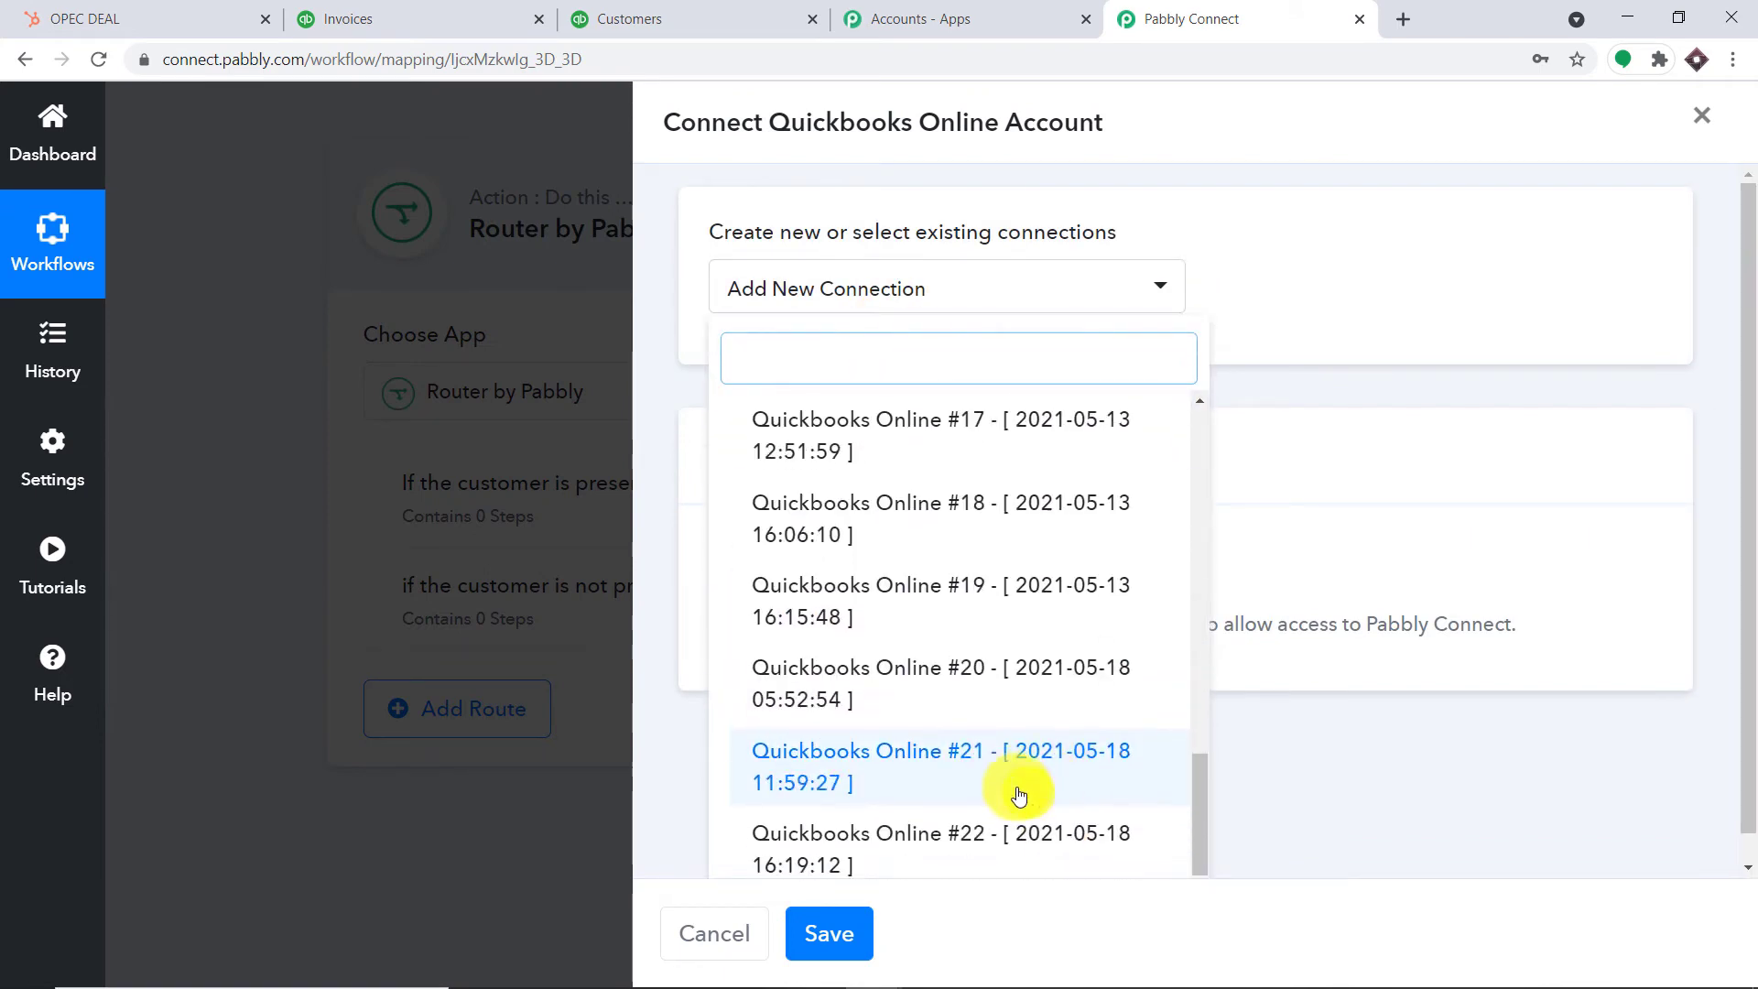
pyautogui.click(941, 718)
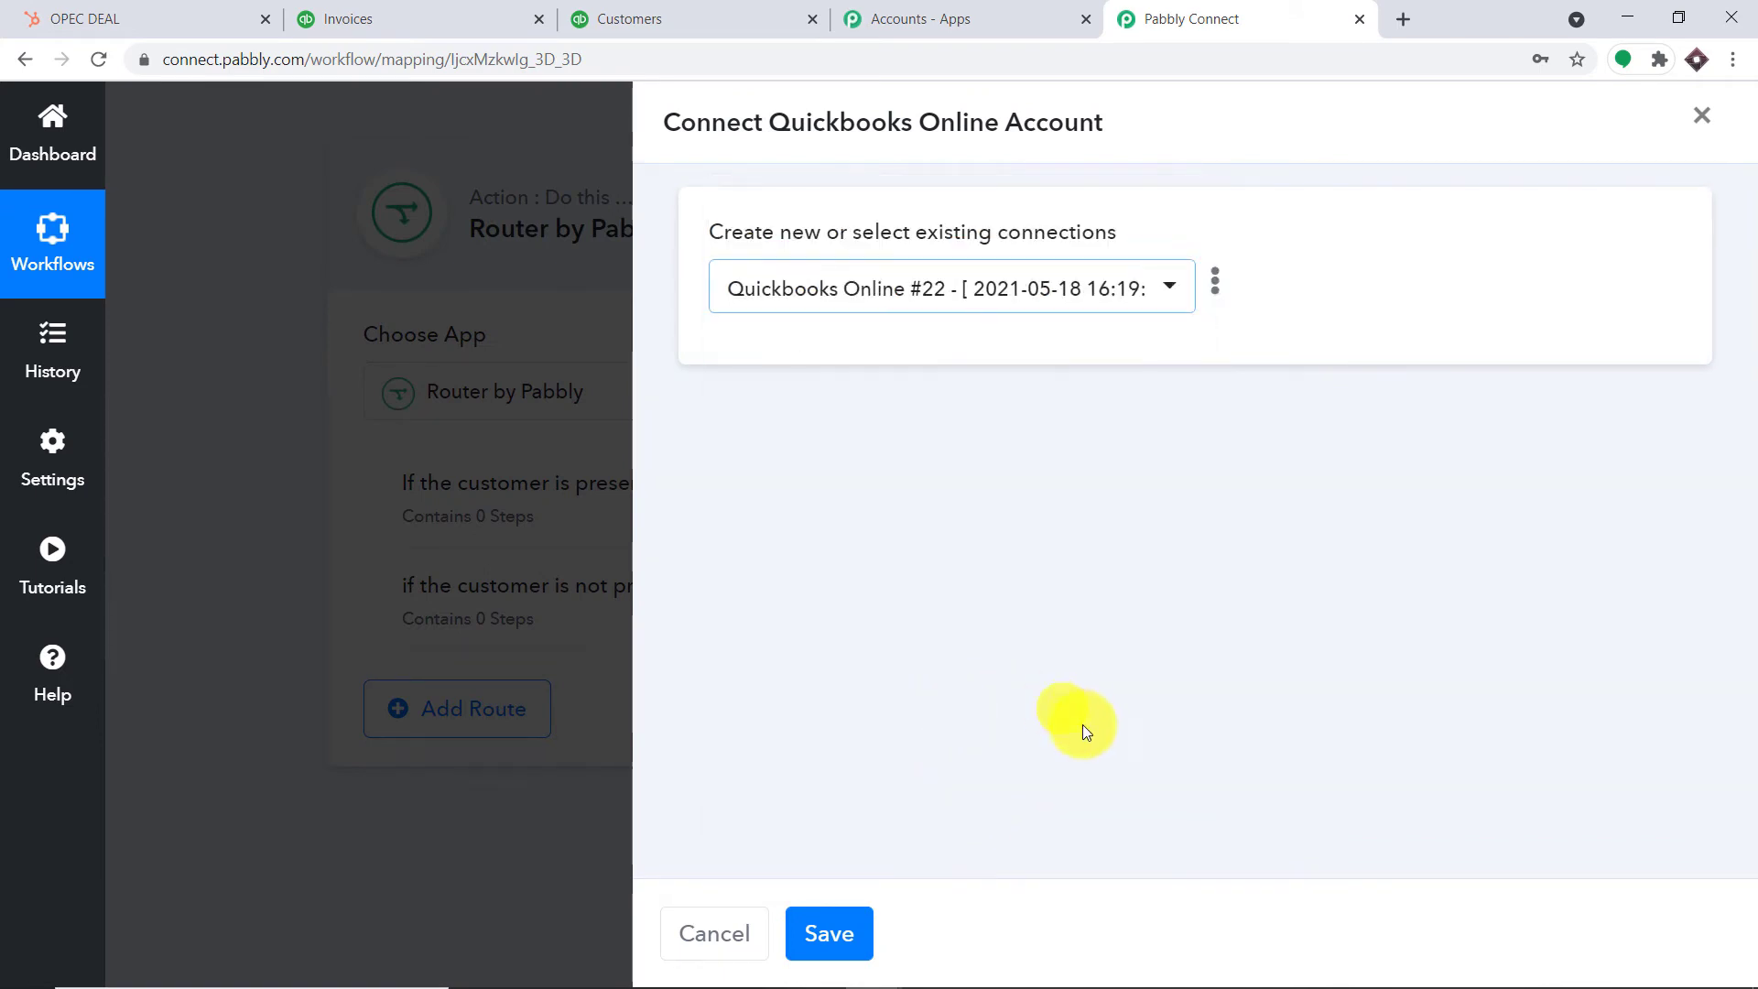
pyautogui.click(847, 941)
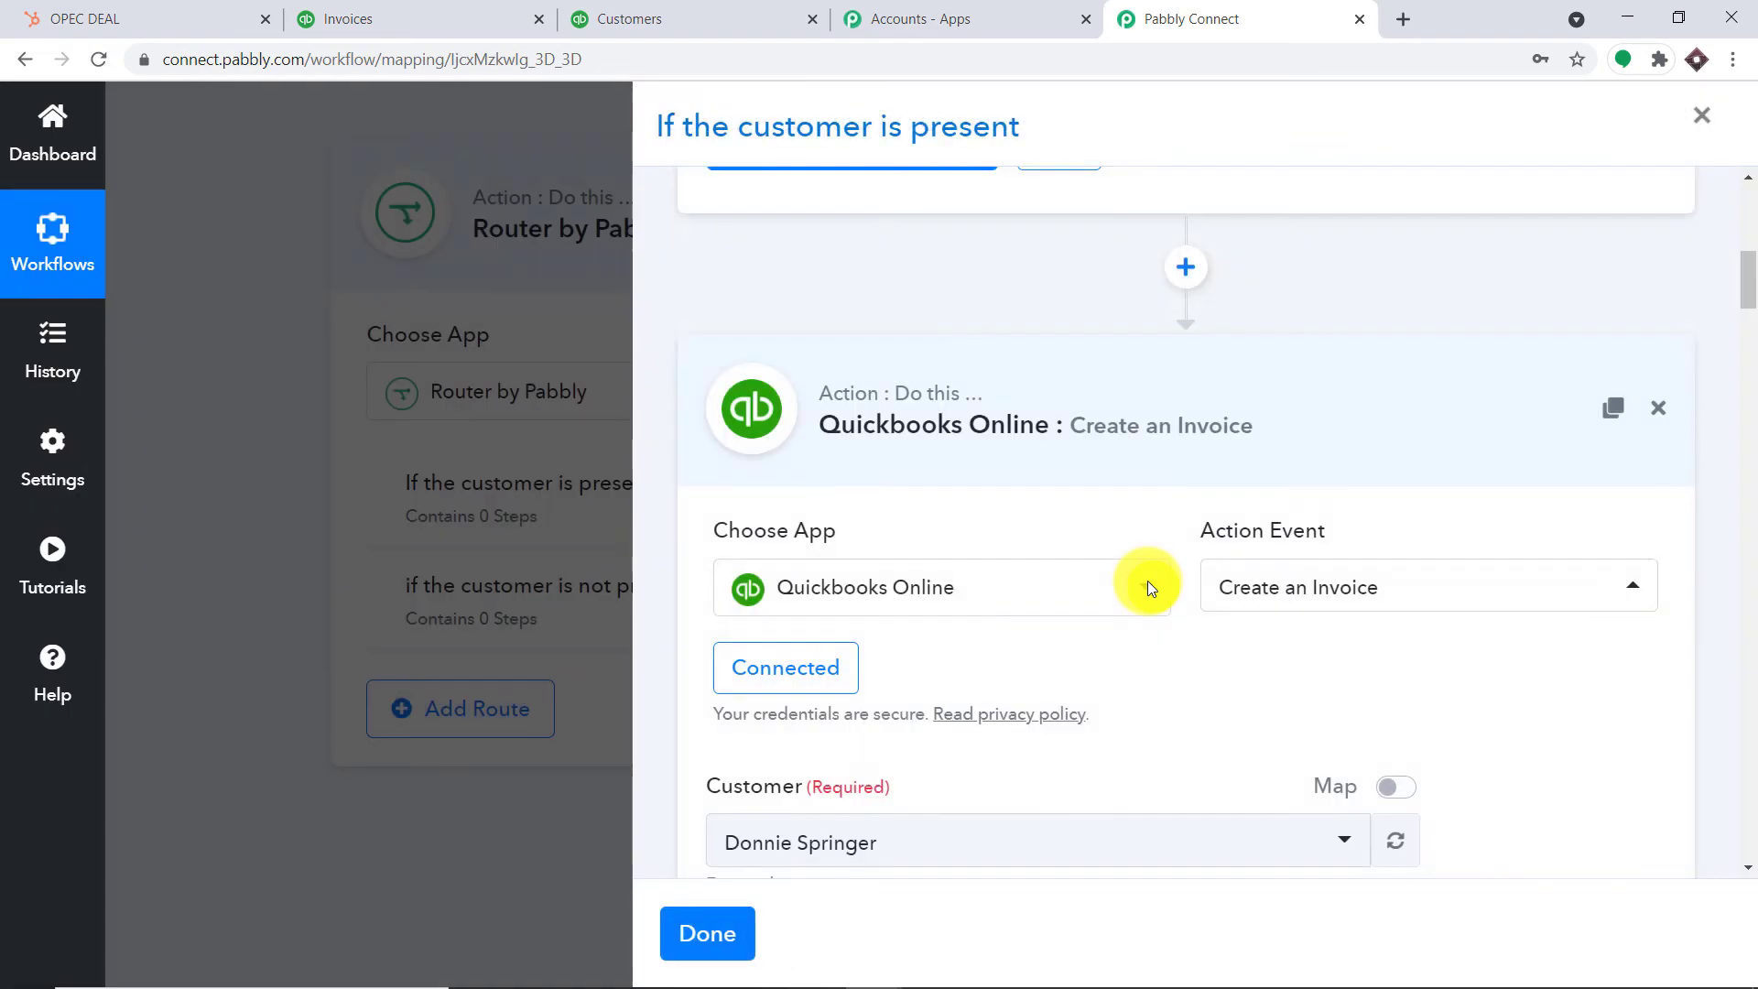
# Replace the leftover 7 in Customer with the Find Customer step's customer Id
pyautogui.scroll(-3, 1148, 590)
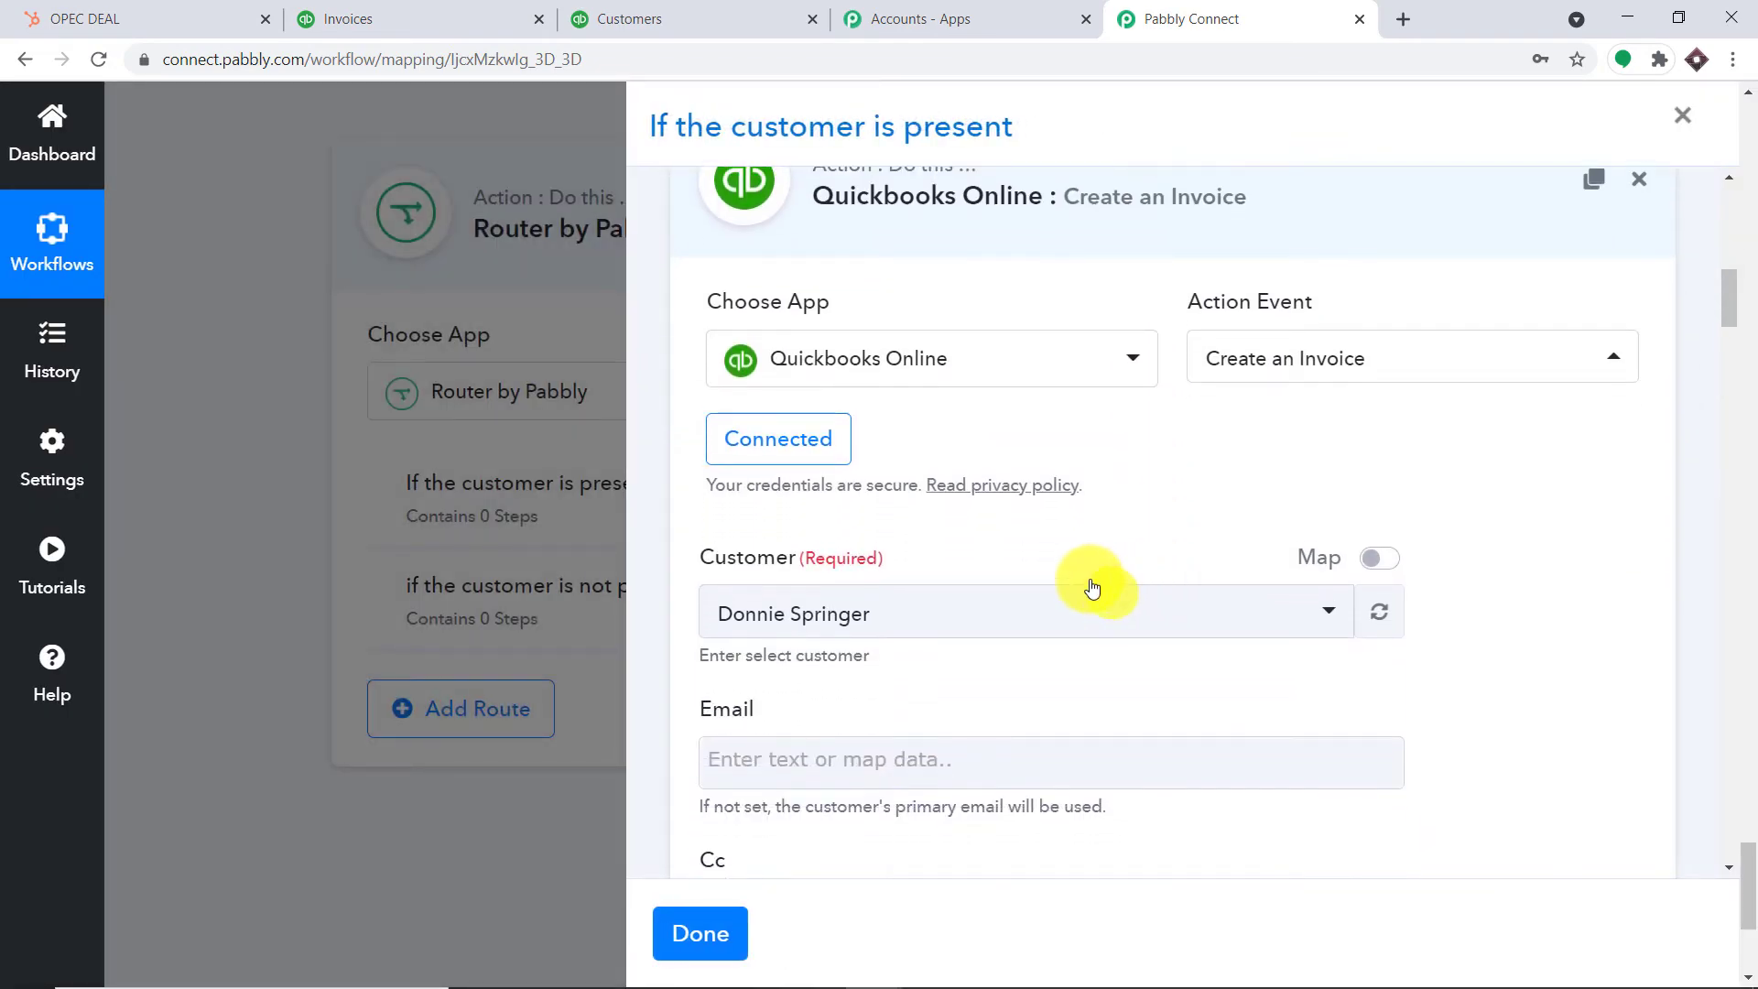
pyautogui.scroll(-4, 1088, 577)
pyautogui.scroll(-13, 1085, 573)
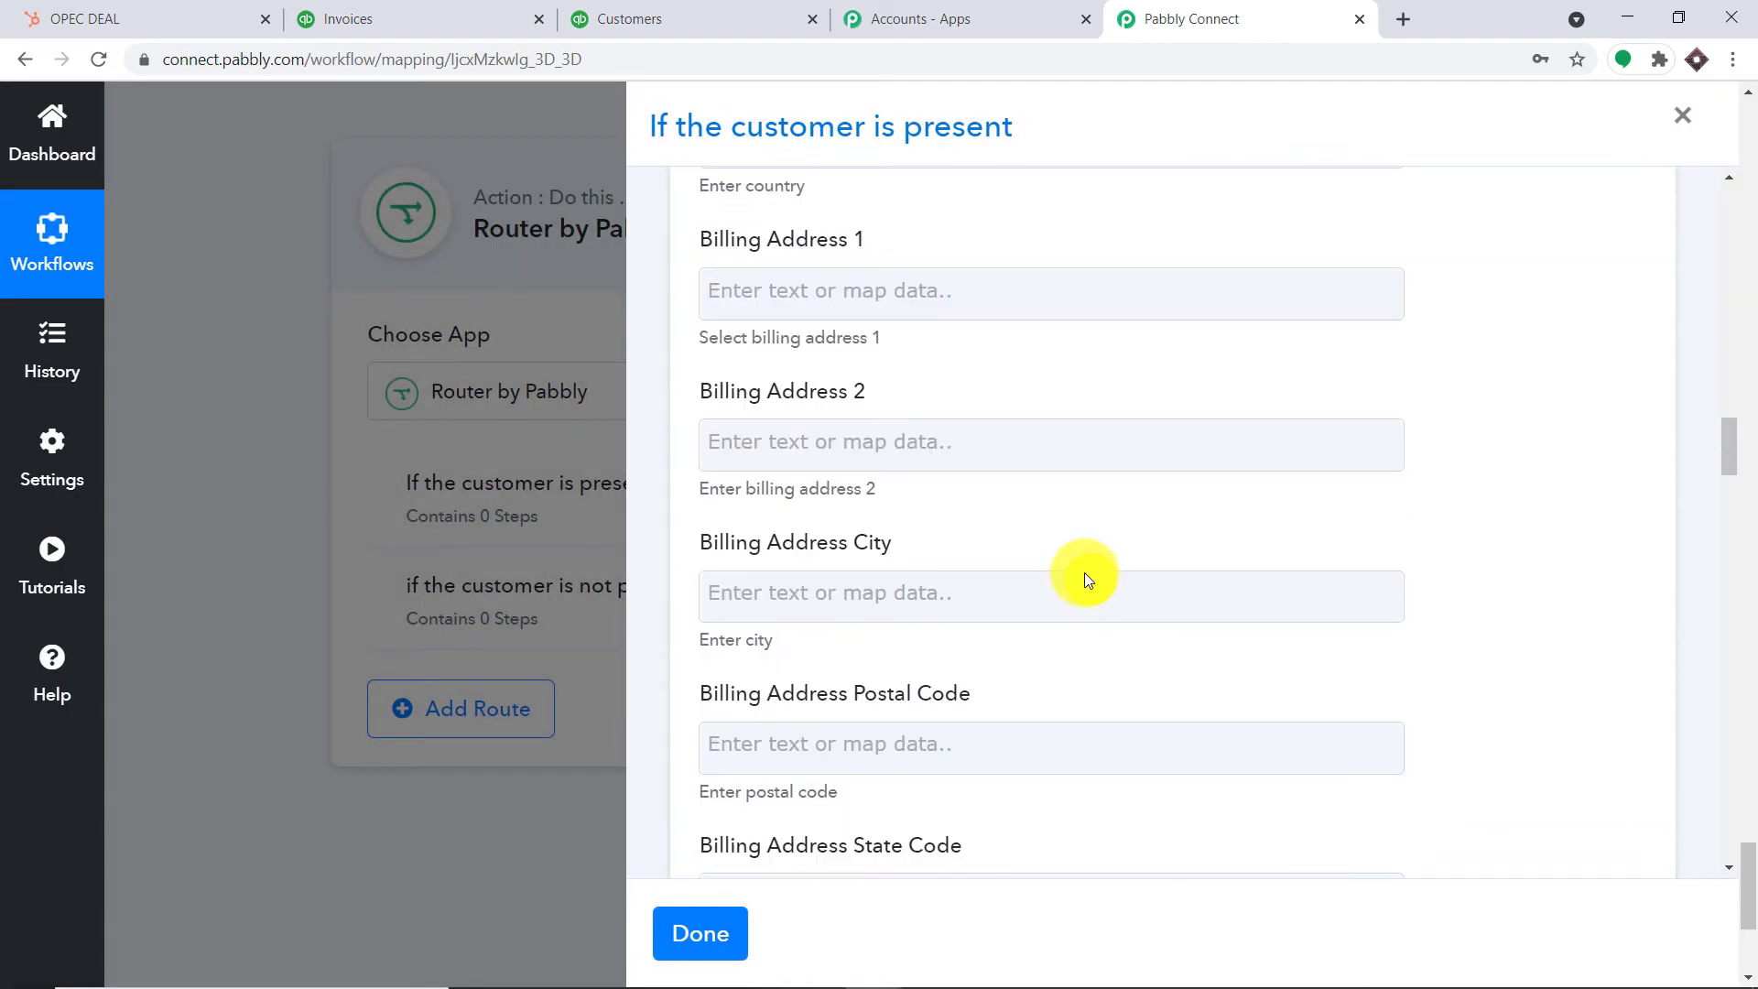
pyautogui.scroll(5, 1084, 573)
pyautogui.scroll(10, 1081, 574)
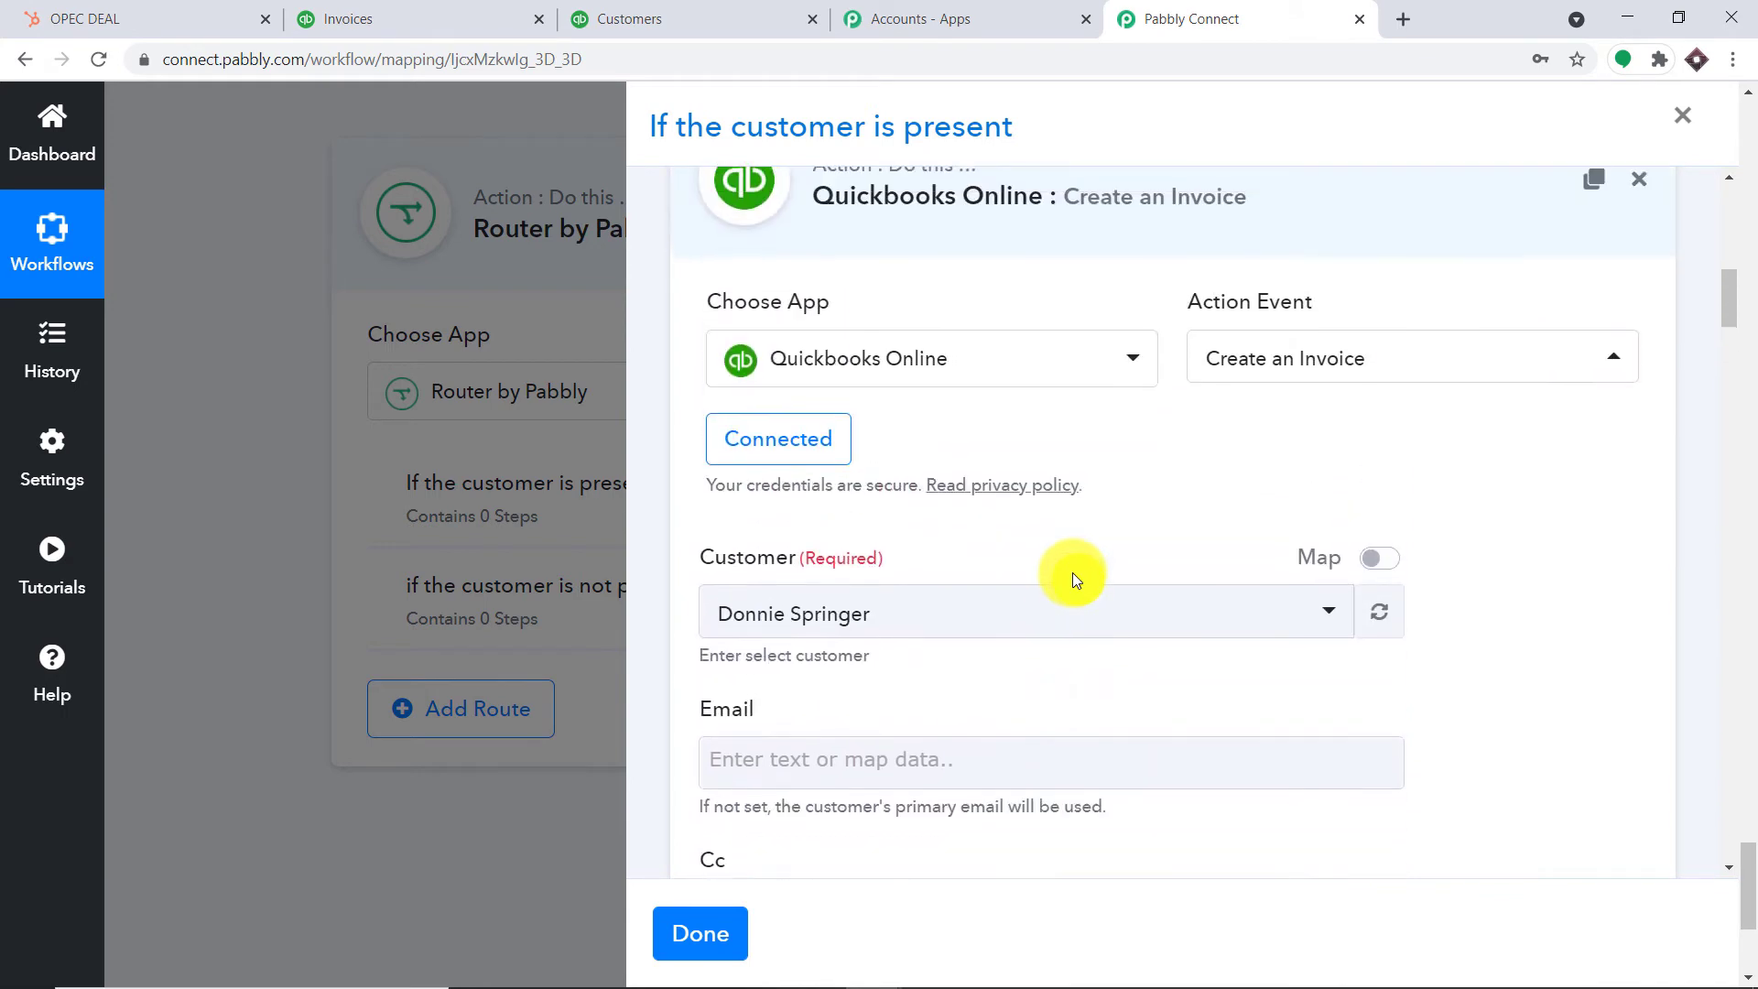
pyautogui.click(1377, 557)
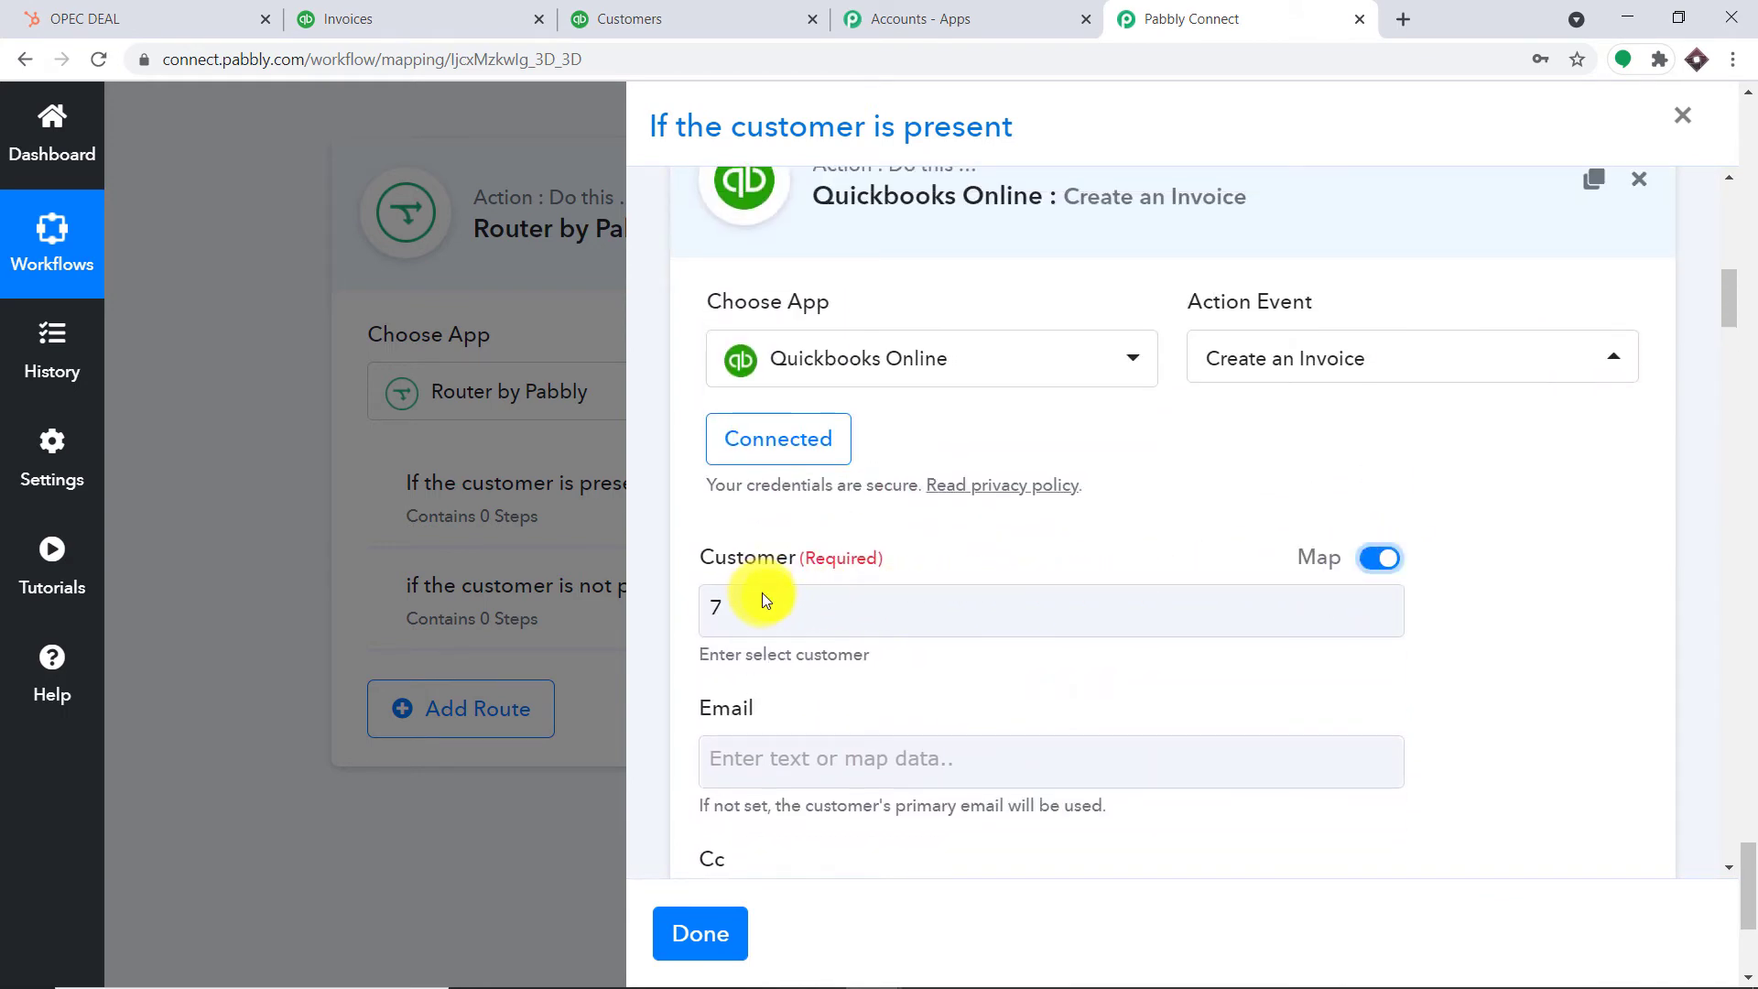
pyautogui.moveTo(763, 596); pyautogui.dragTo(694, 595)
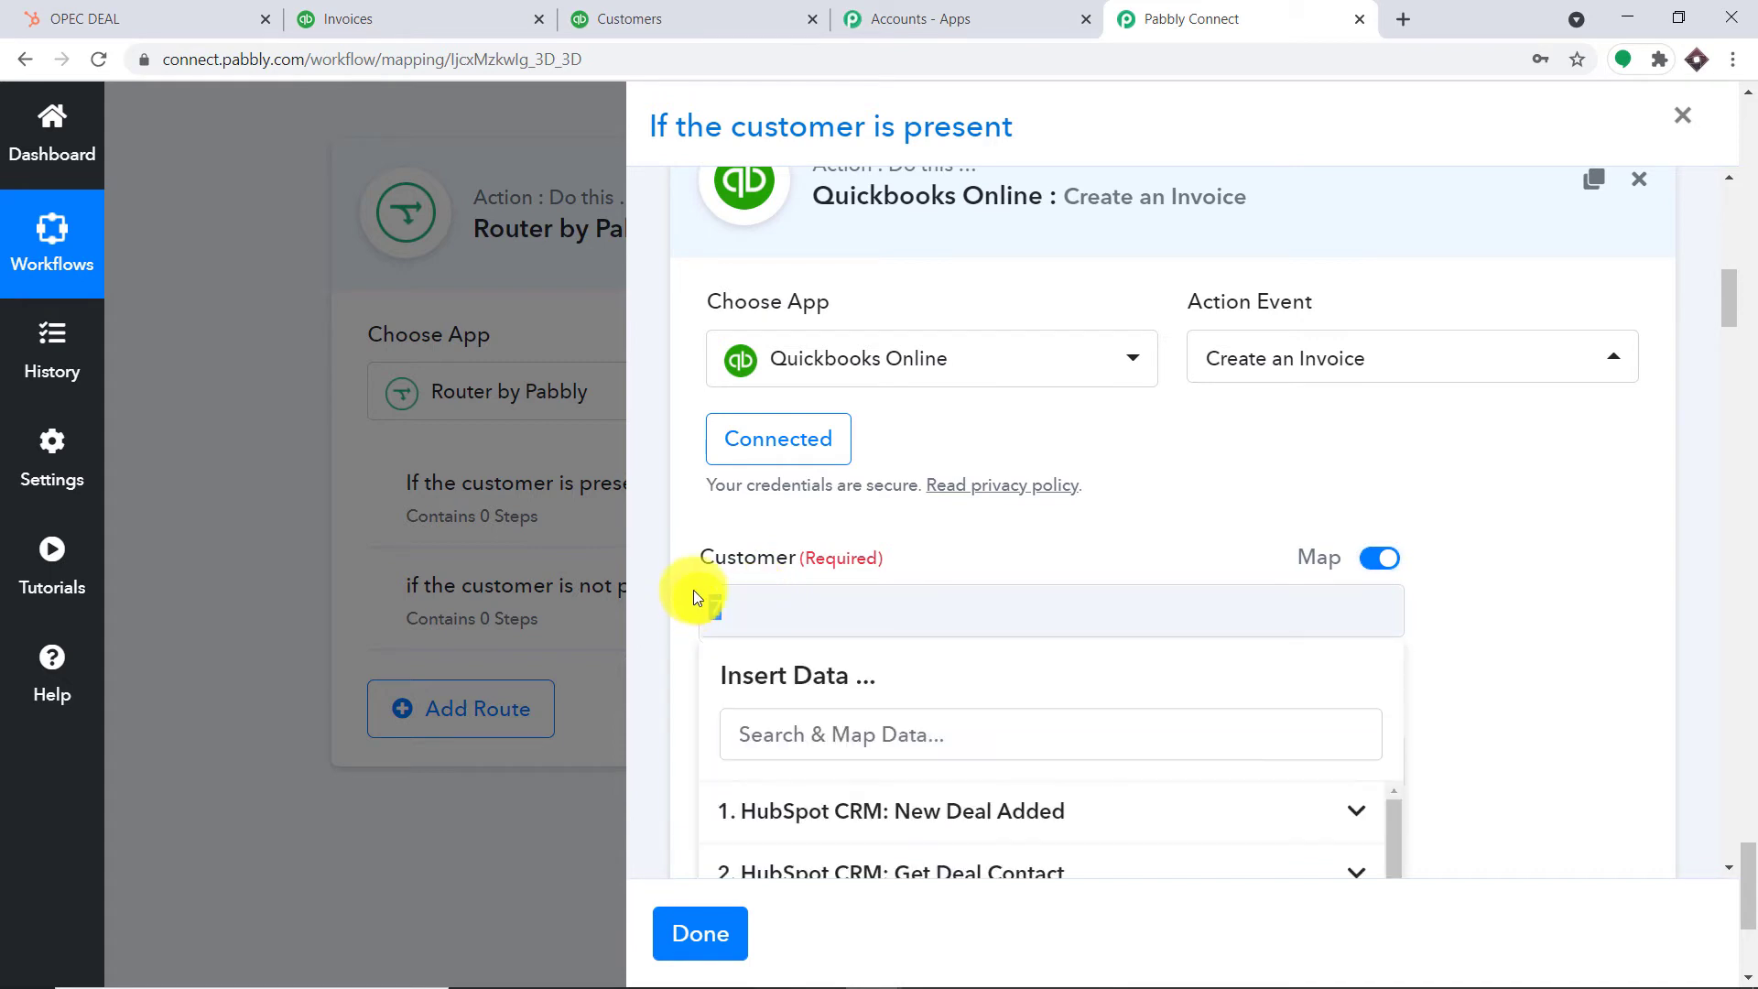
pyautogui.press('BackSpace')
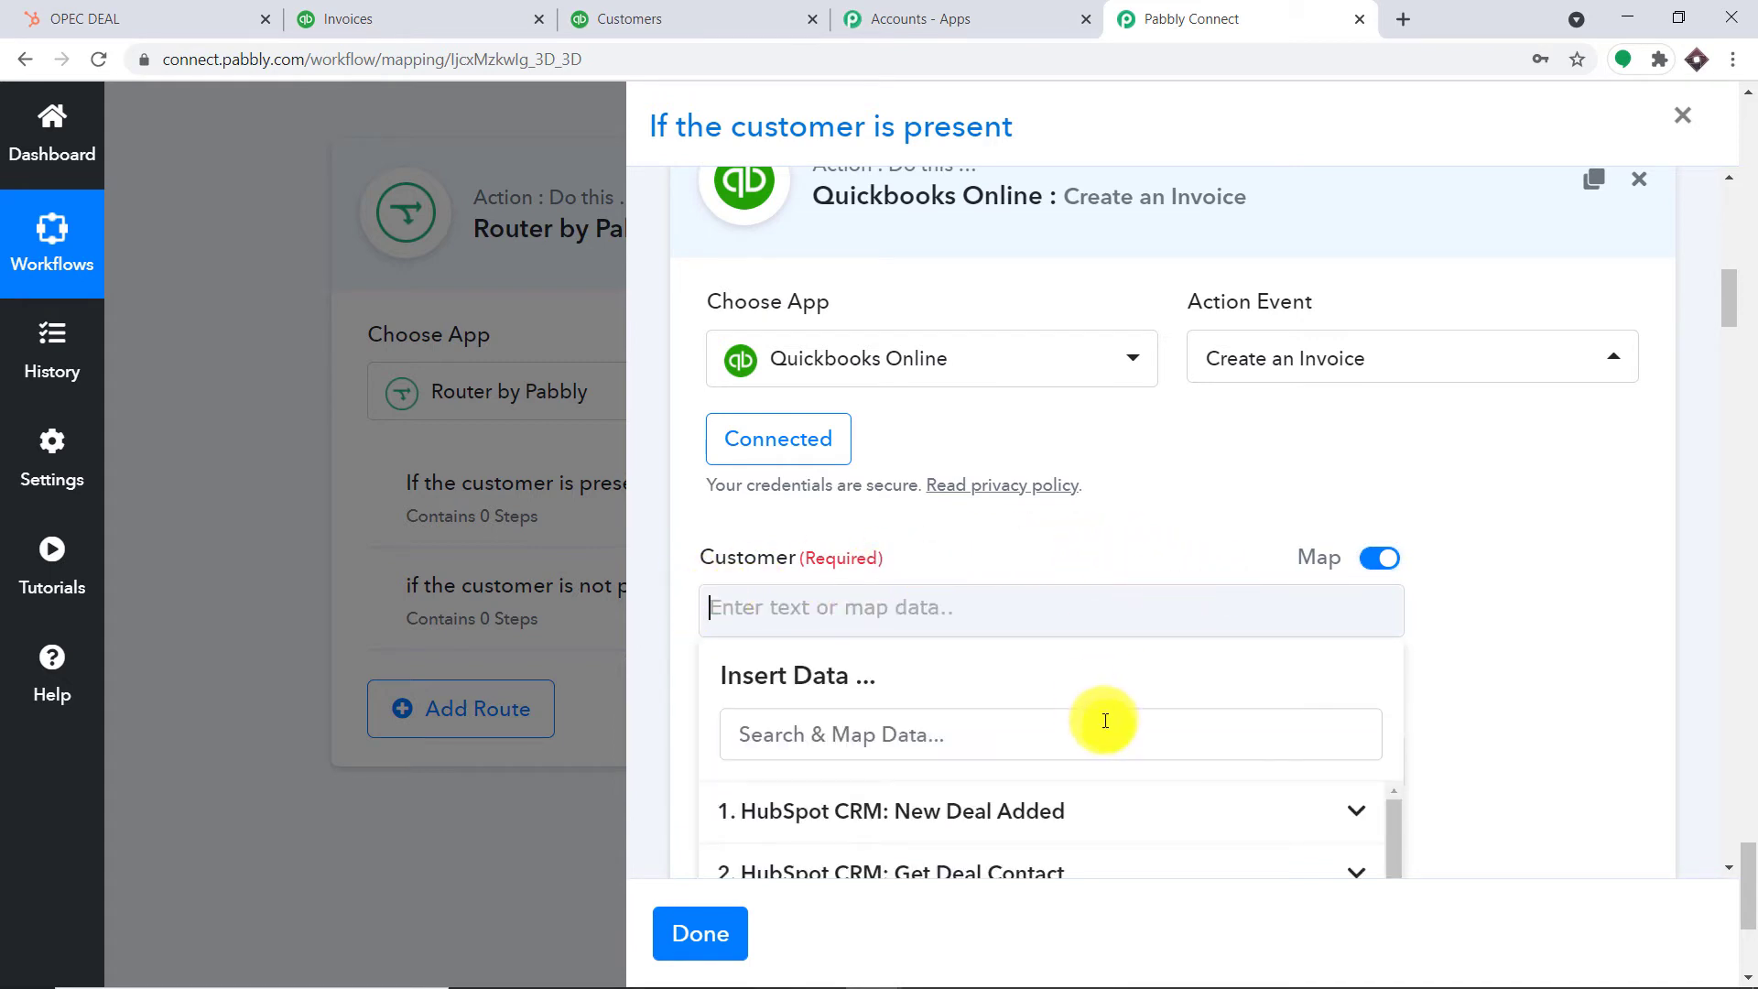
pyautogui.scroll(-3, 1111, 717)
pyautogui.scroll(-1, 1116, 735)
pyautogui.click(1279, 718)
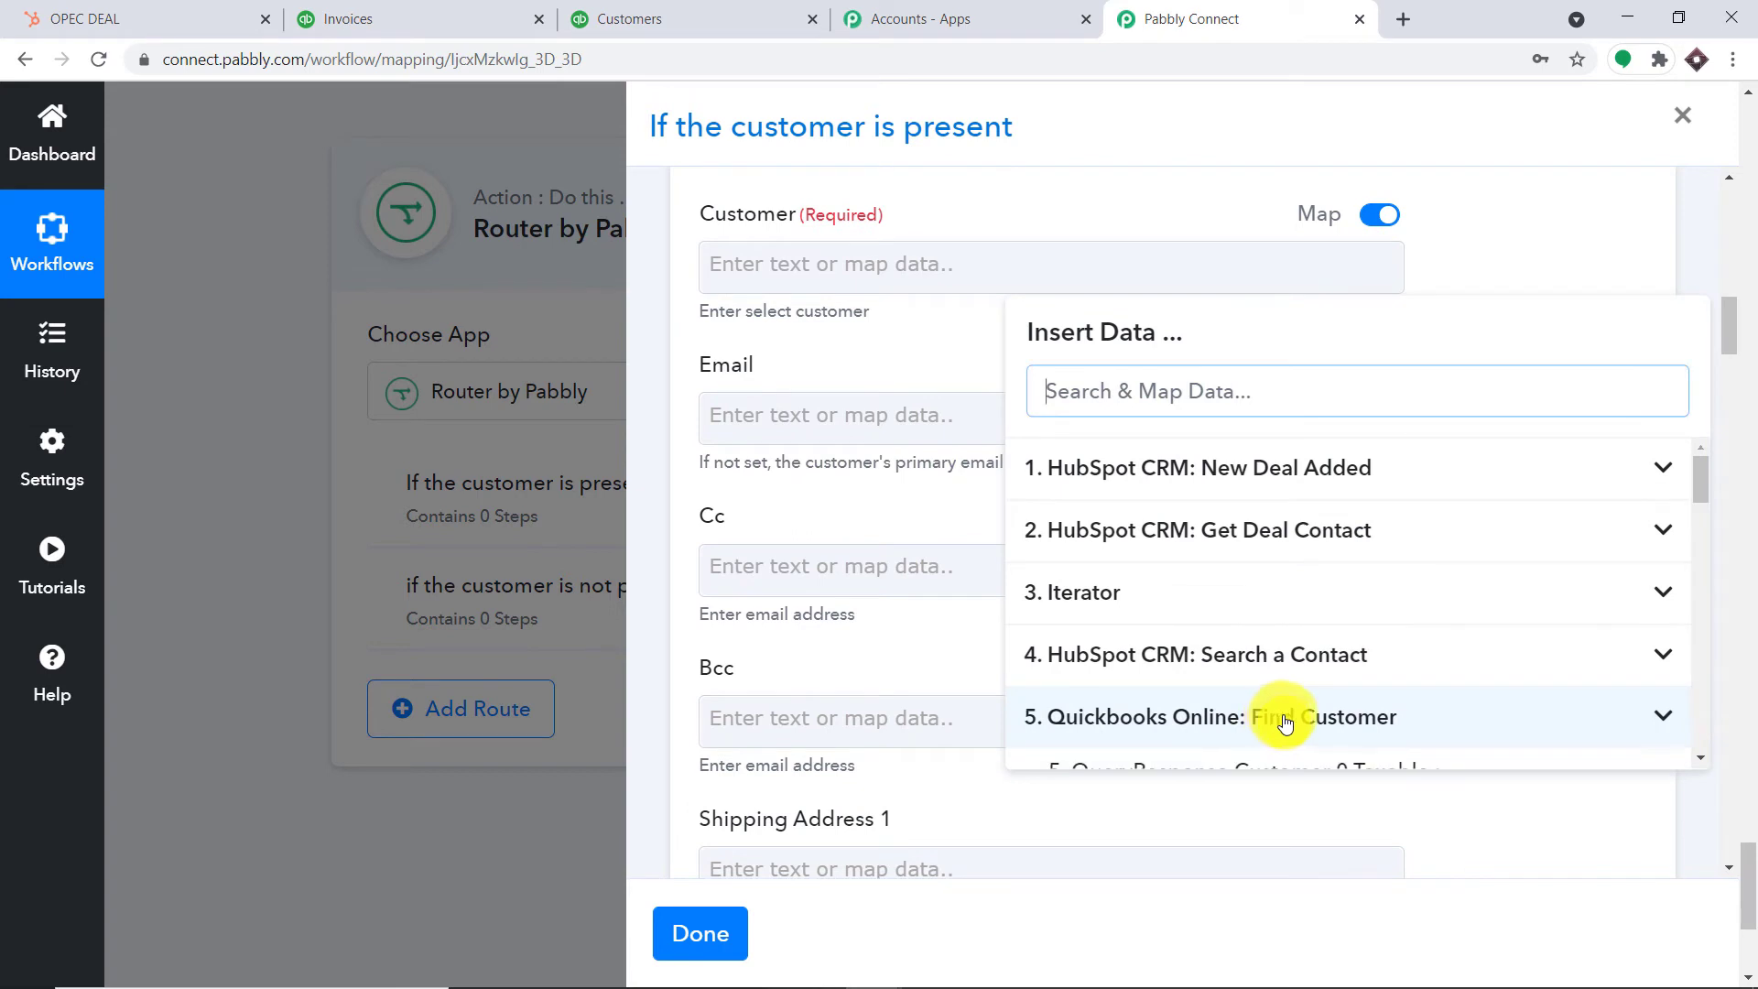
pyautogui.scroll(-1, 1431, 632)
pyautogui.scroll(-5, 1431, 631)
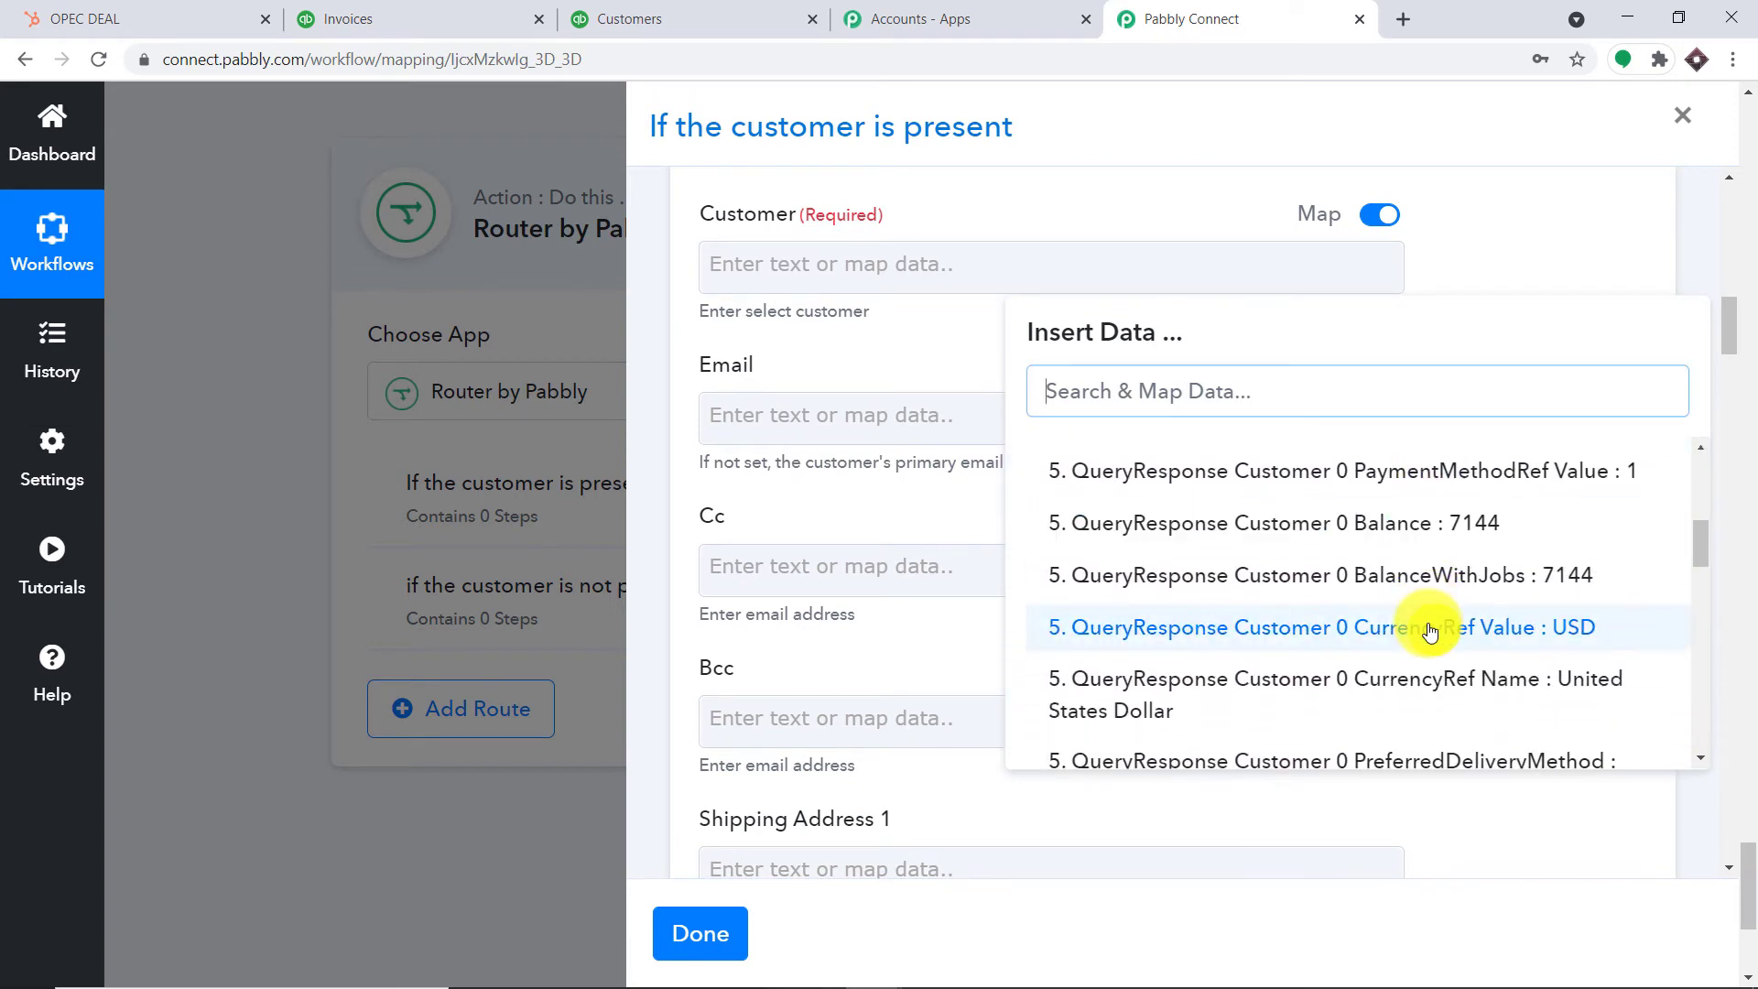
pyautogui.scroll(-3, 1431, 631)
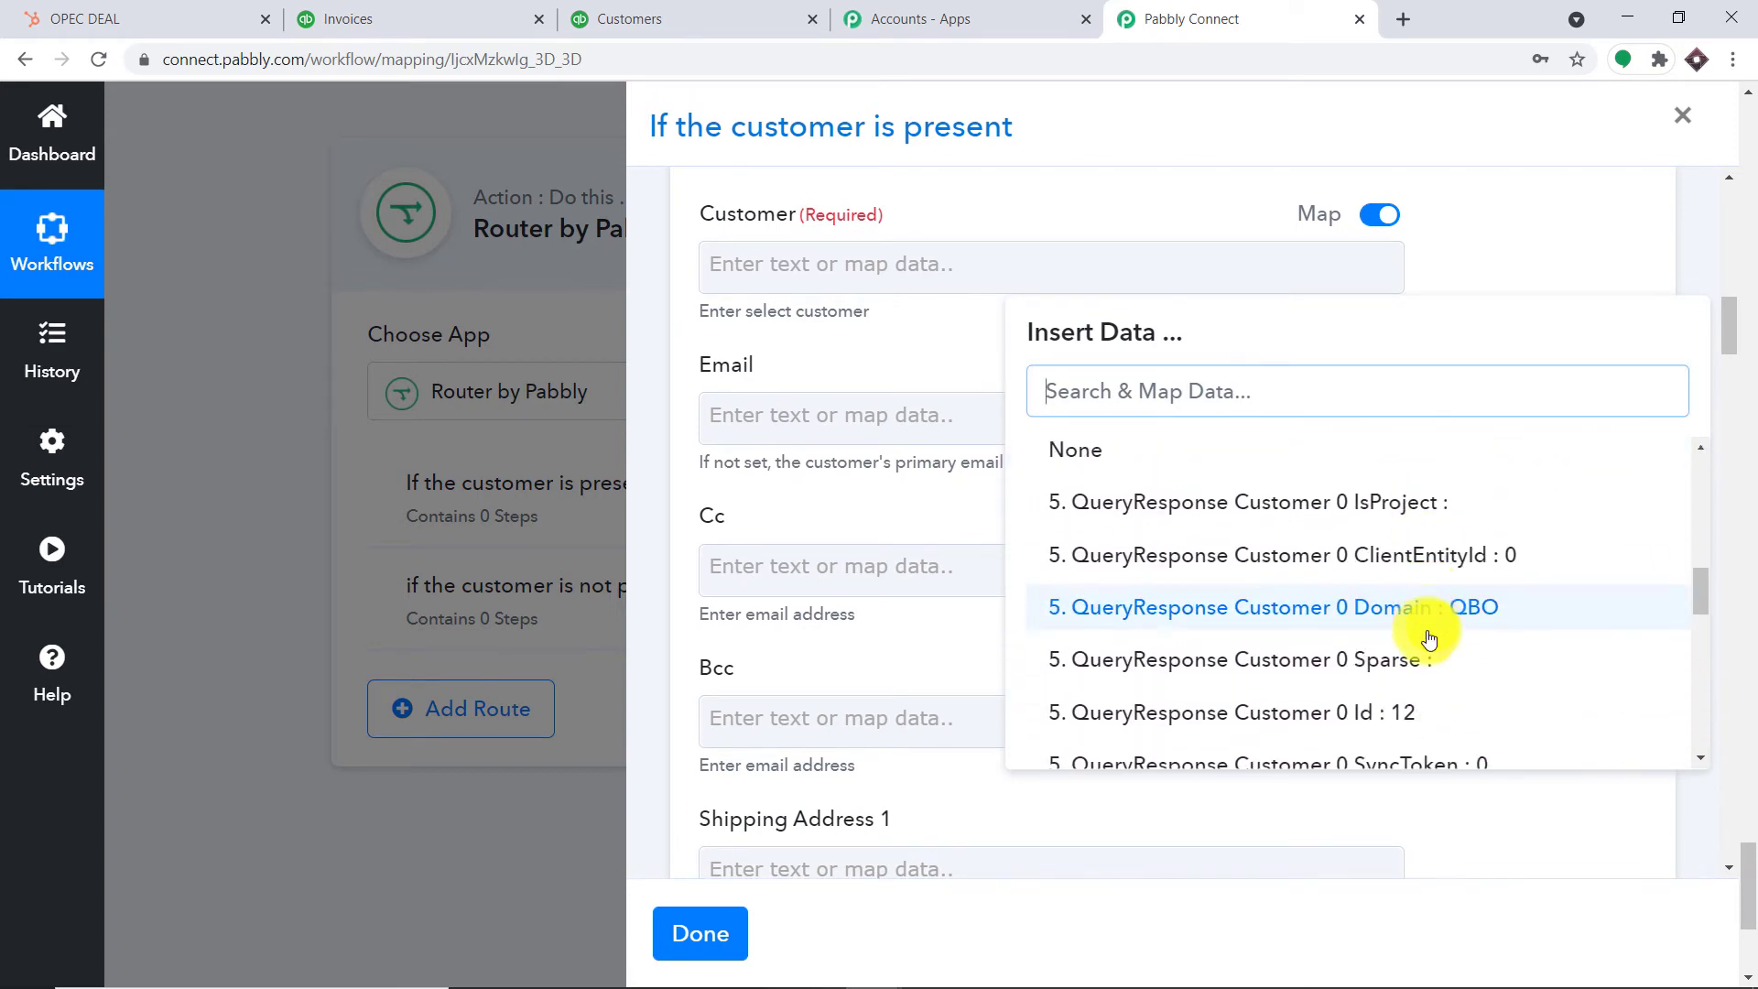
pyautogui.click(1437, 715)
pyautogui.click(1687, 444)
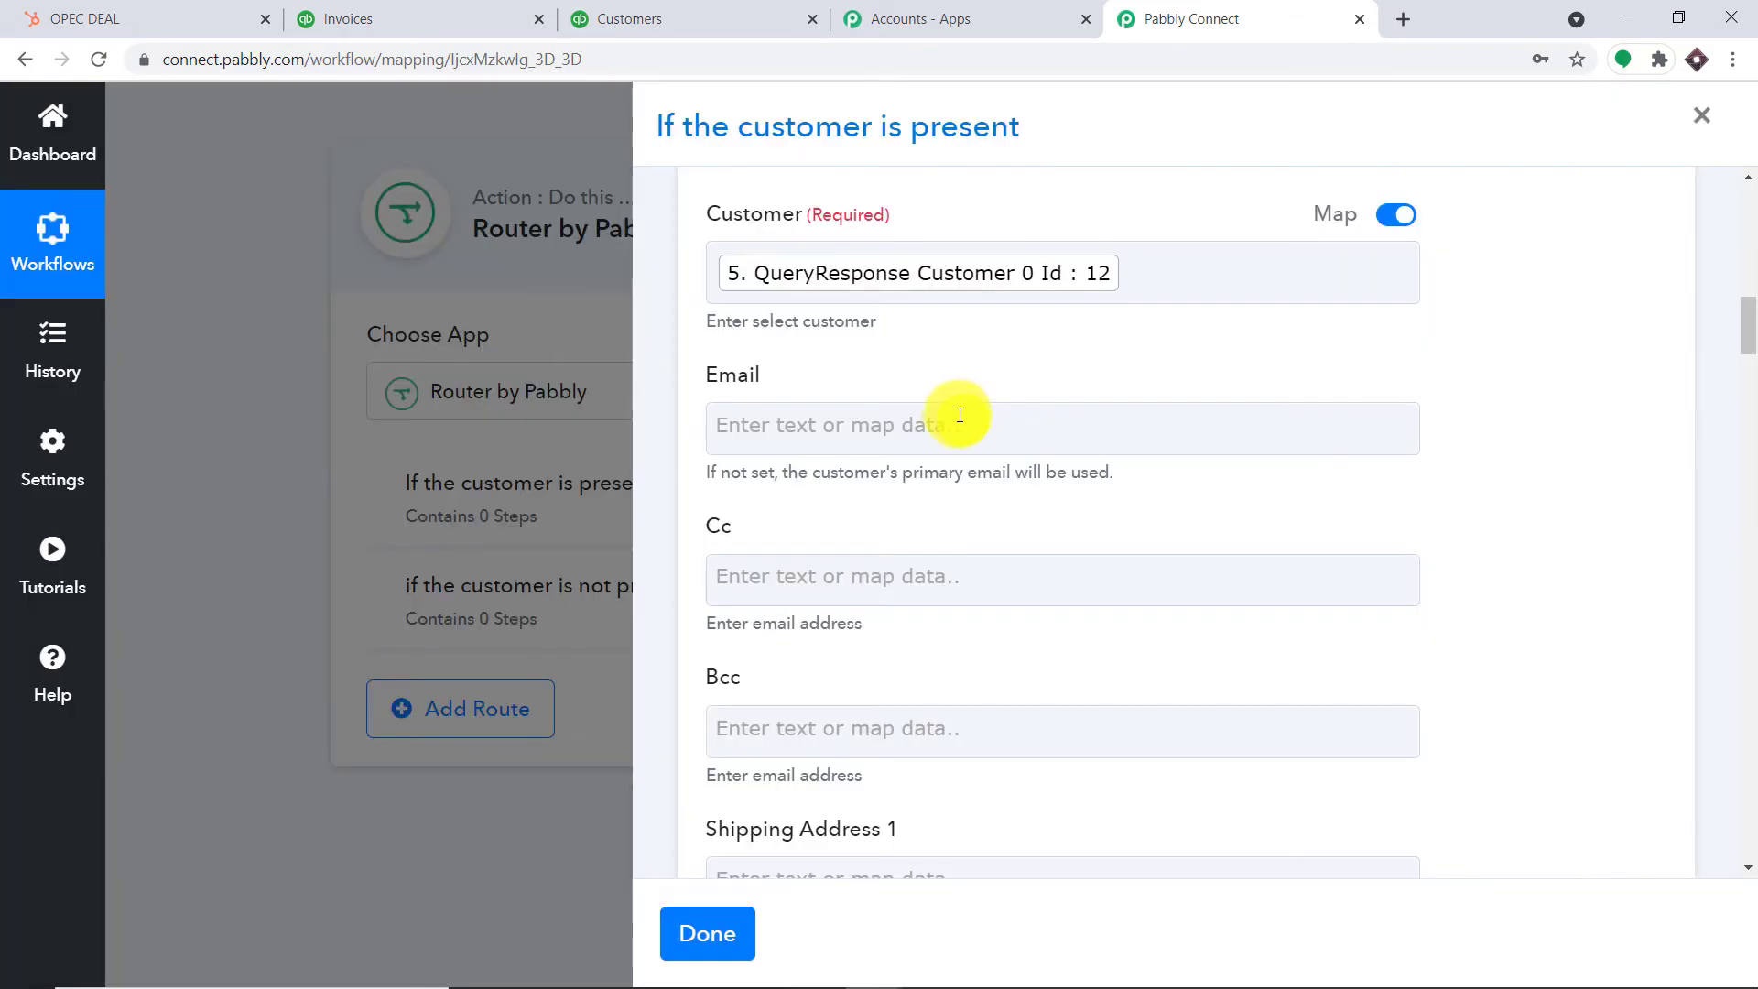
# Map the invoice Email field to the found customer's primary email address
pyautogui.click(955, 416)
pyautogui.scroll(-5, 1233, 635)
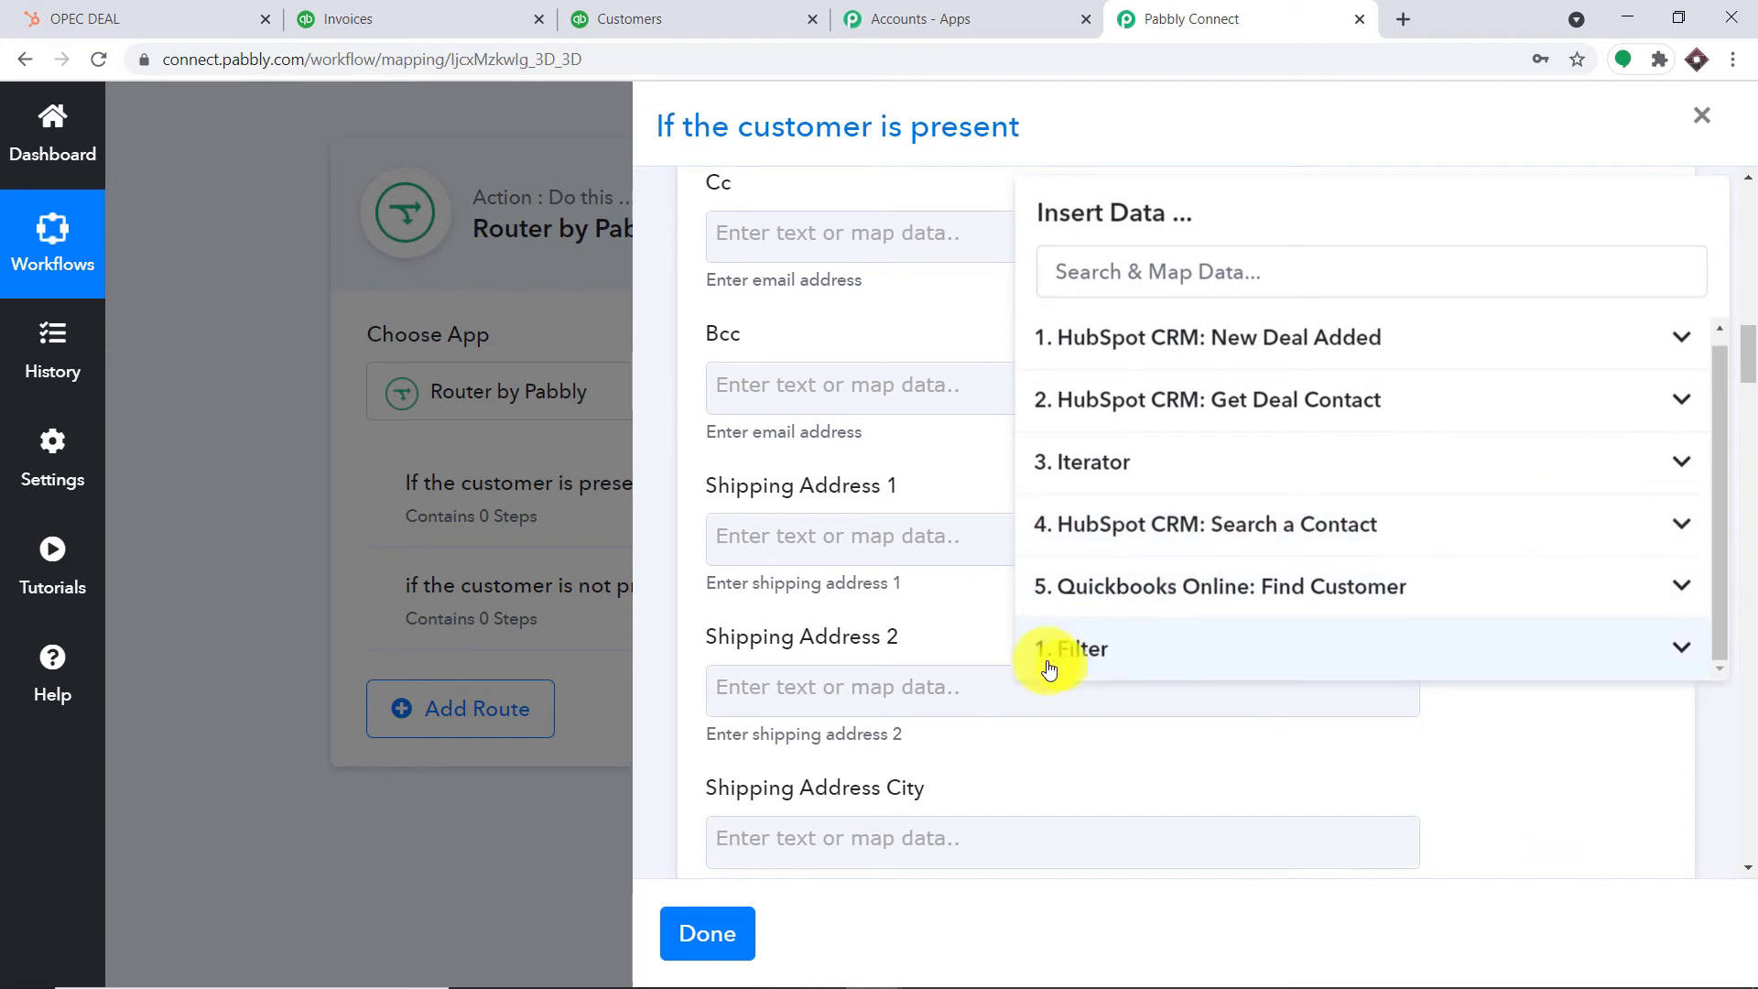
pyautogui.scroll(-1, 1369, 616)
pyautogui.click(1140, 592)
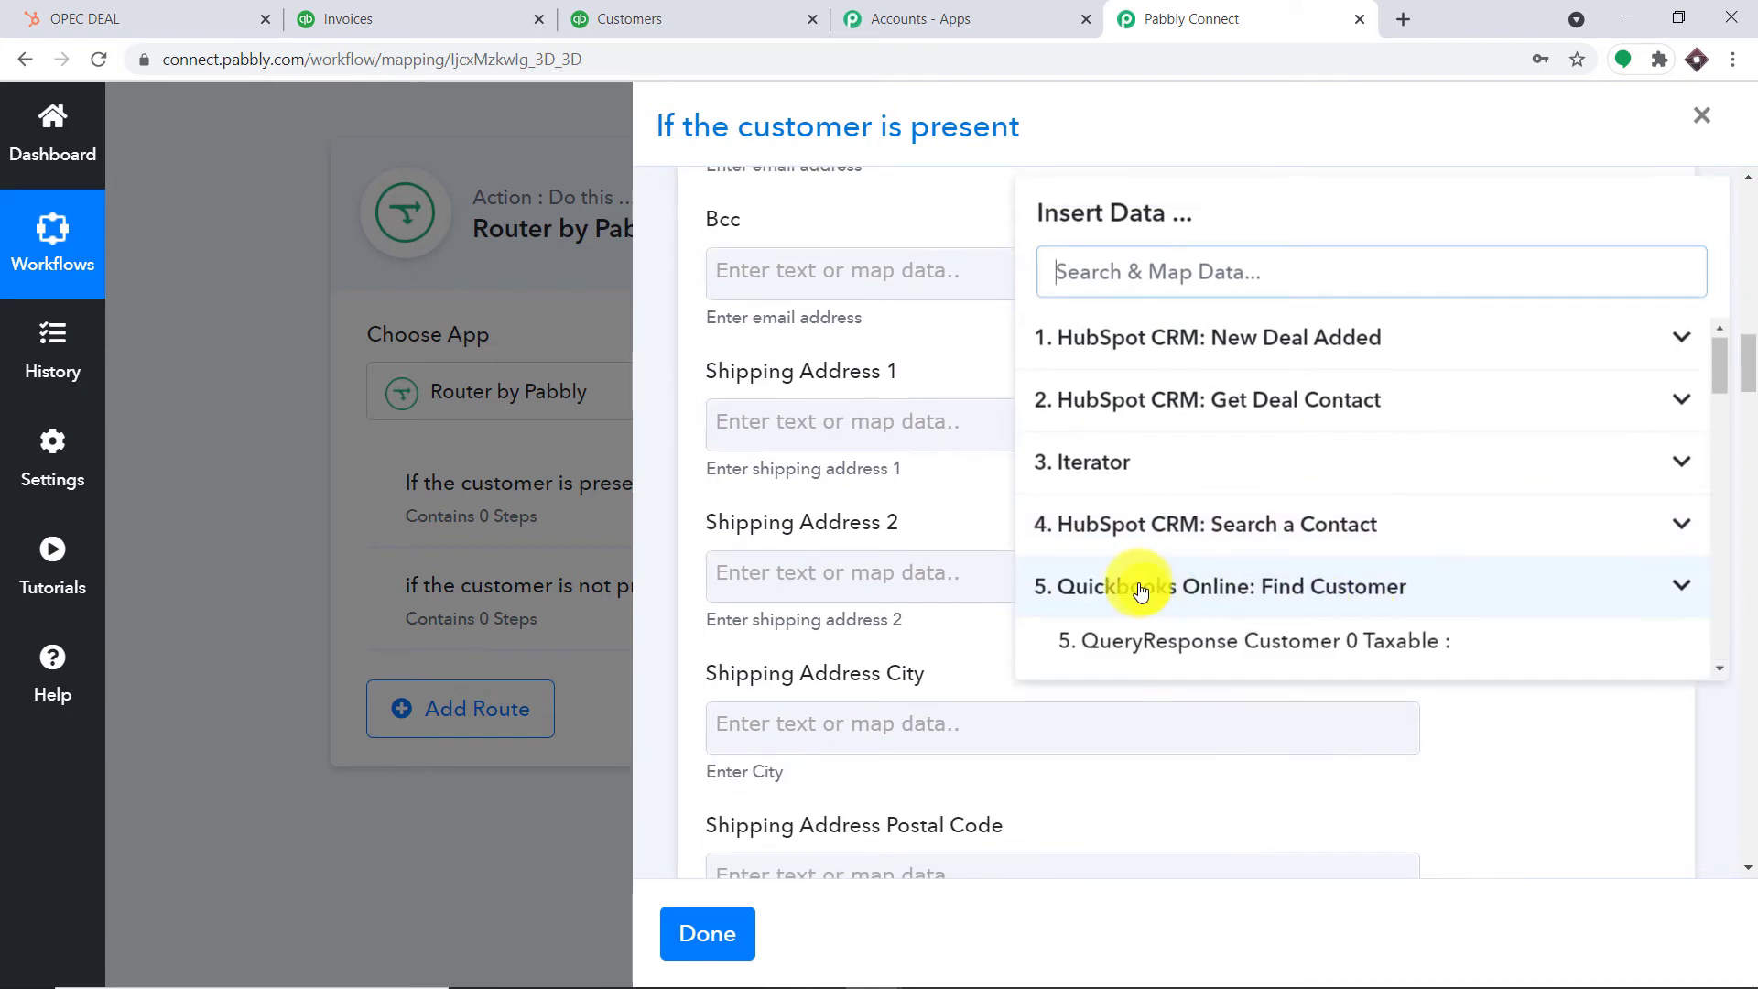
pyautogui.scroll(-5, 1514, 561)
pyautogui.scroll(3, 1446, 558)
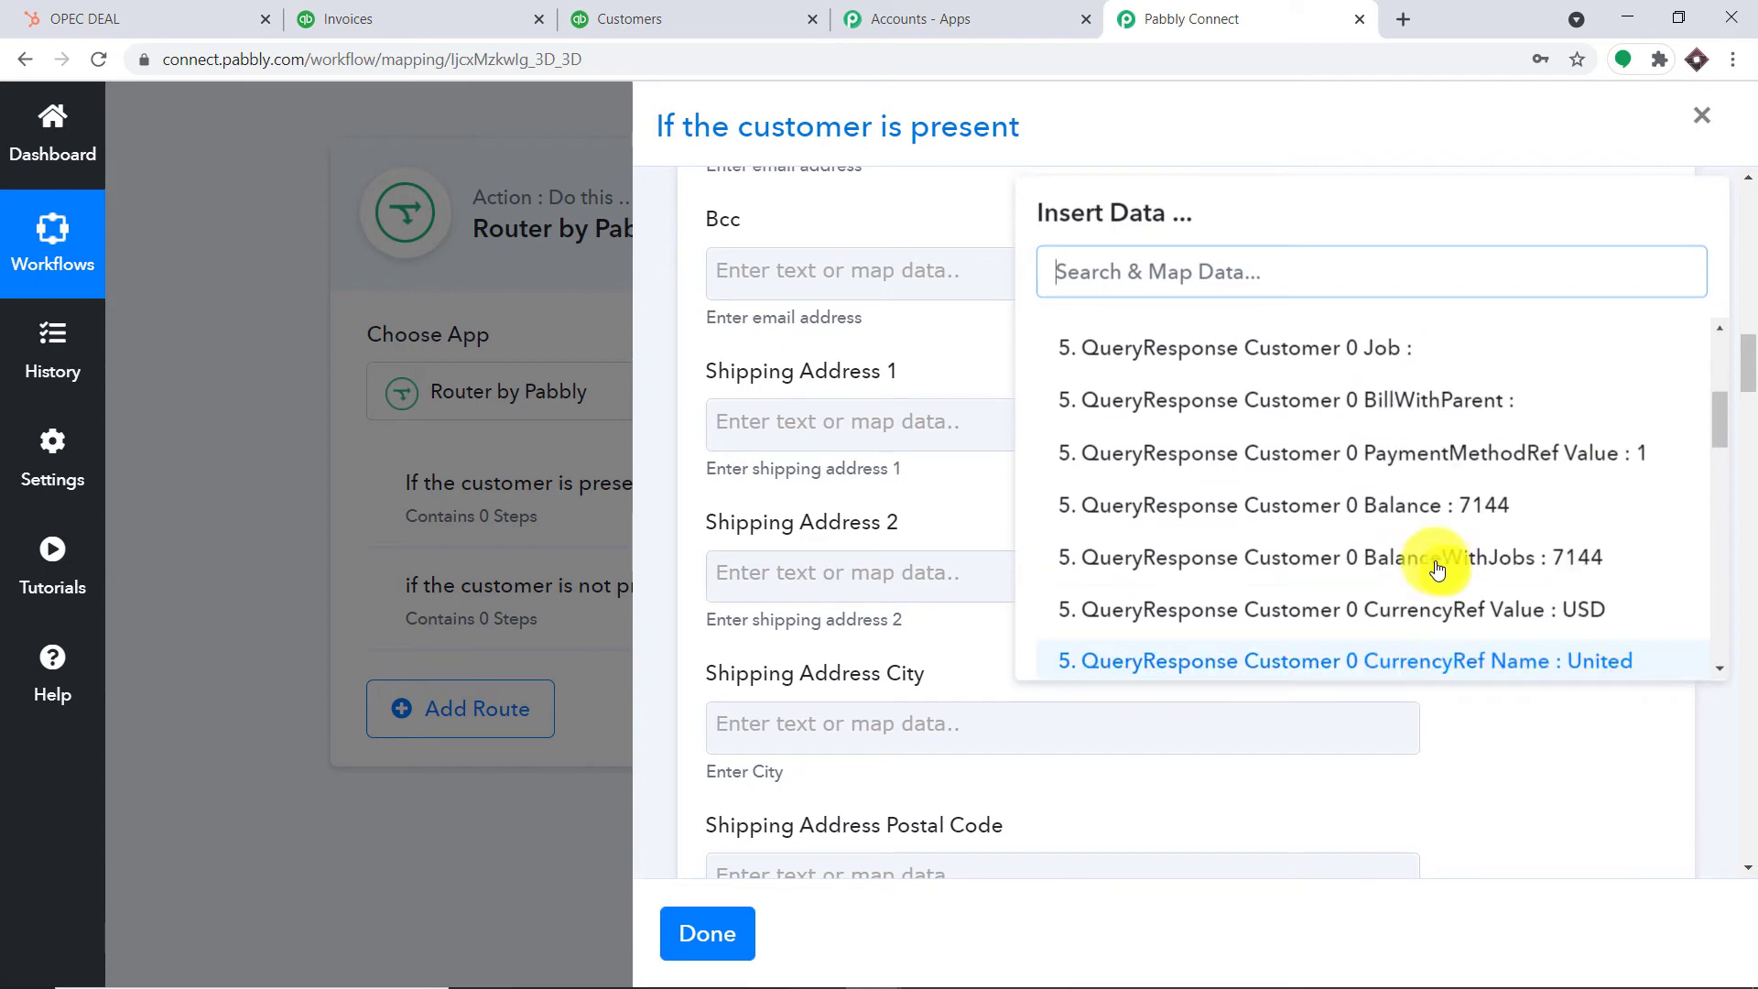
pyautogui.scroll(-3, 1354, 530)
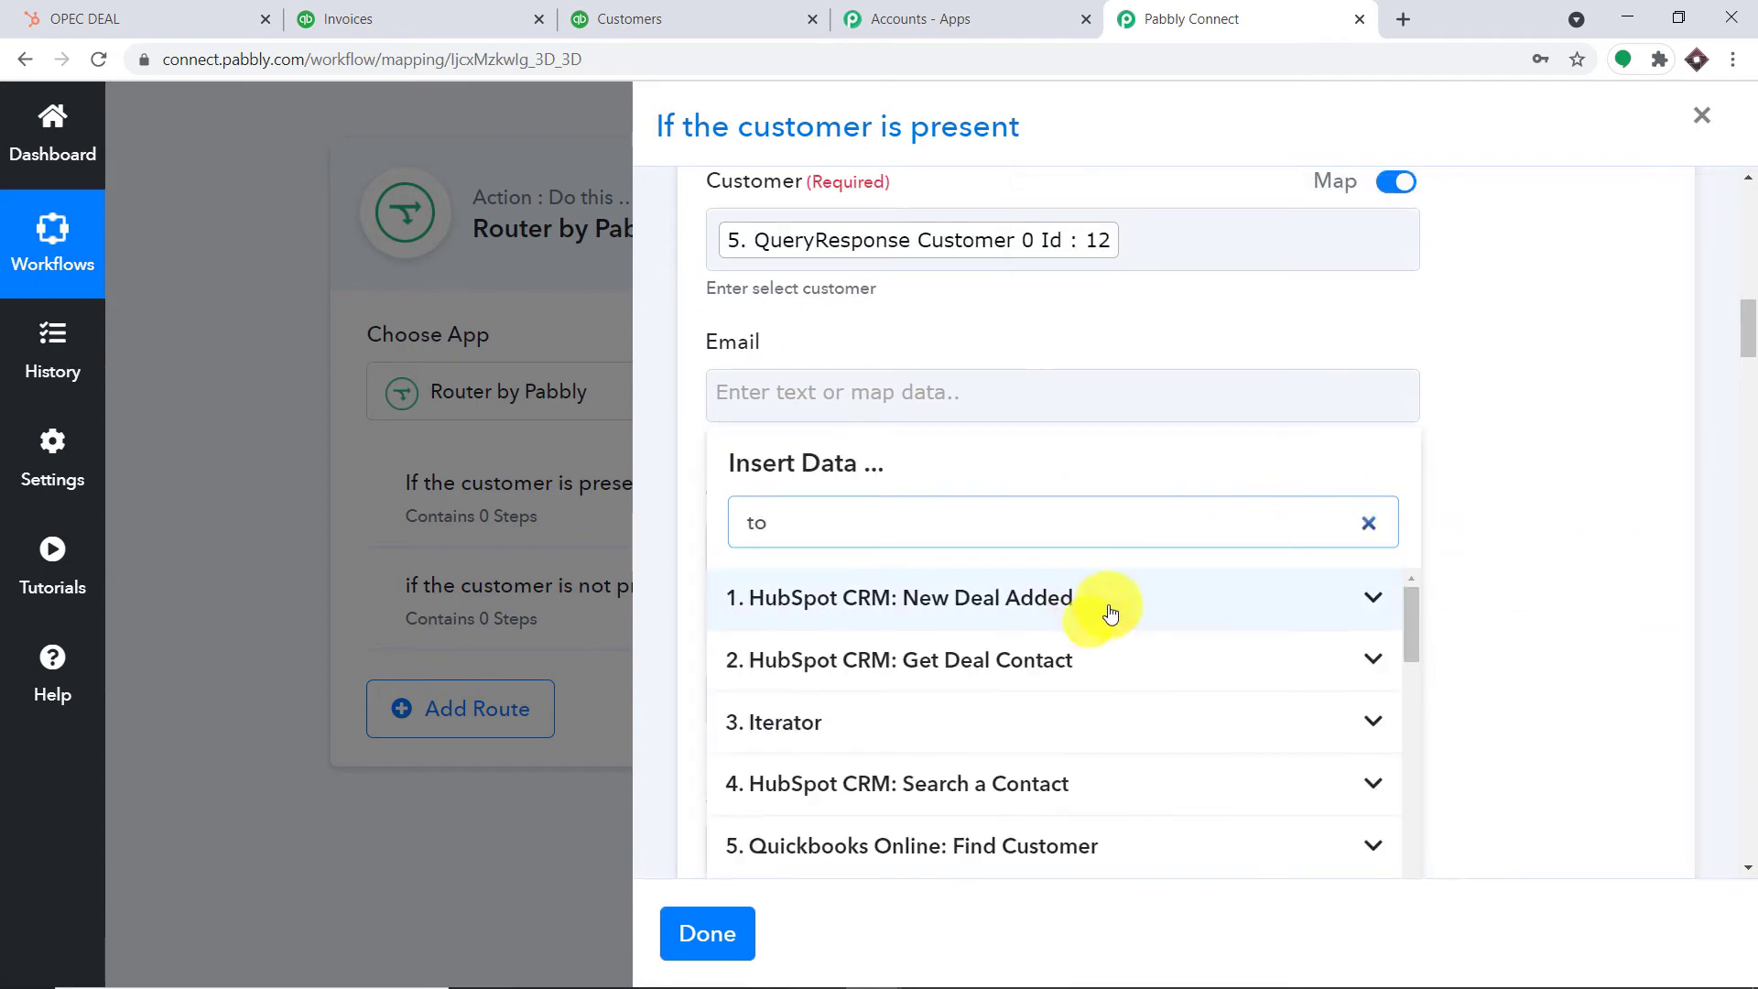
pyautogui.scroll(-5, 1126, 613)
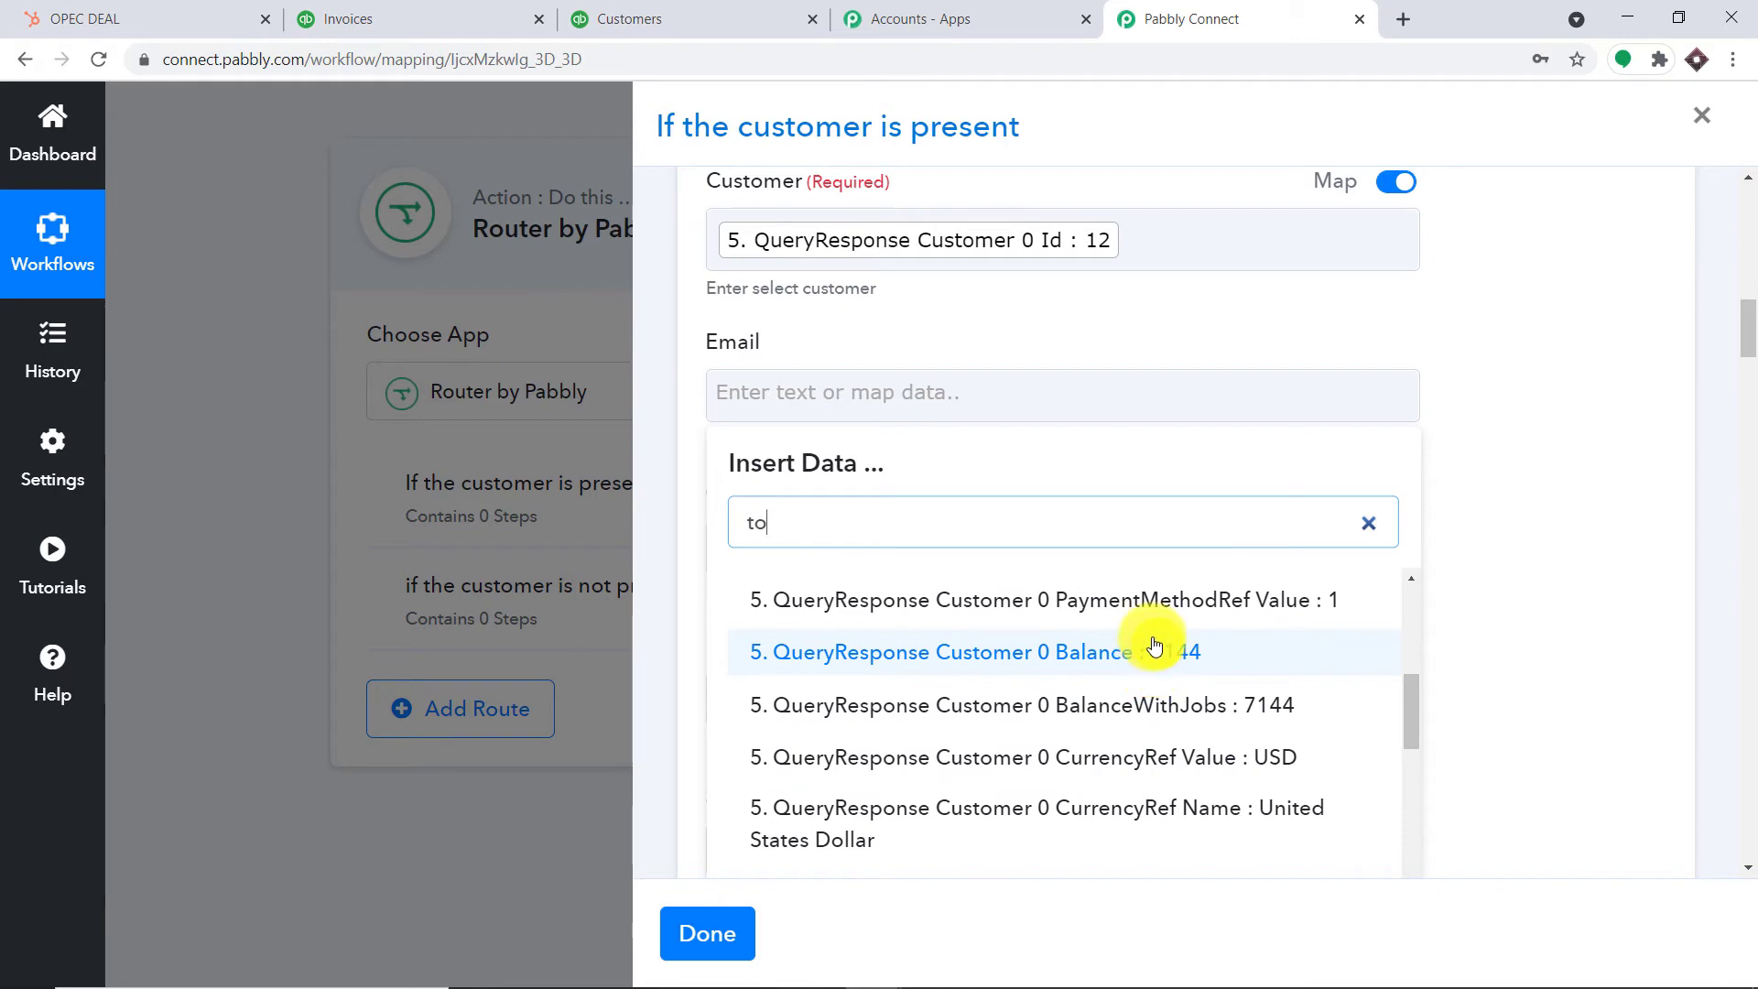
pyautogui.write('ny')
pyautogui.scroll(-1, 1190, 695)
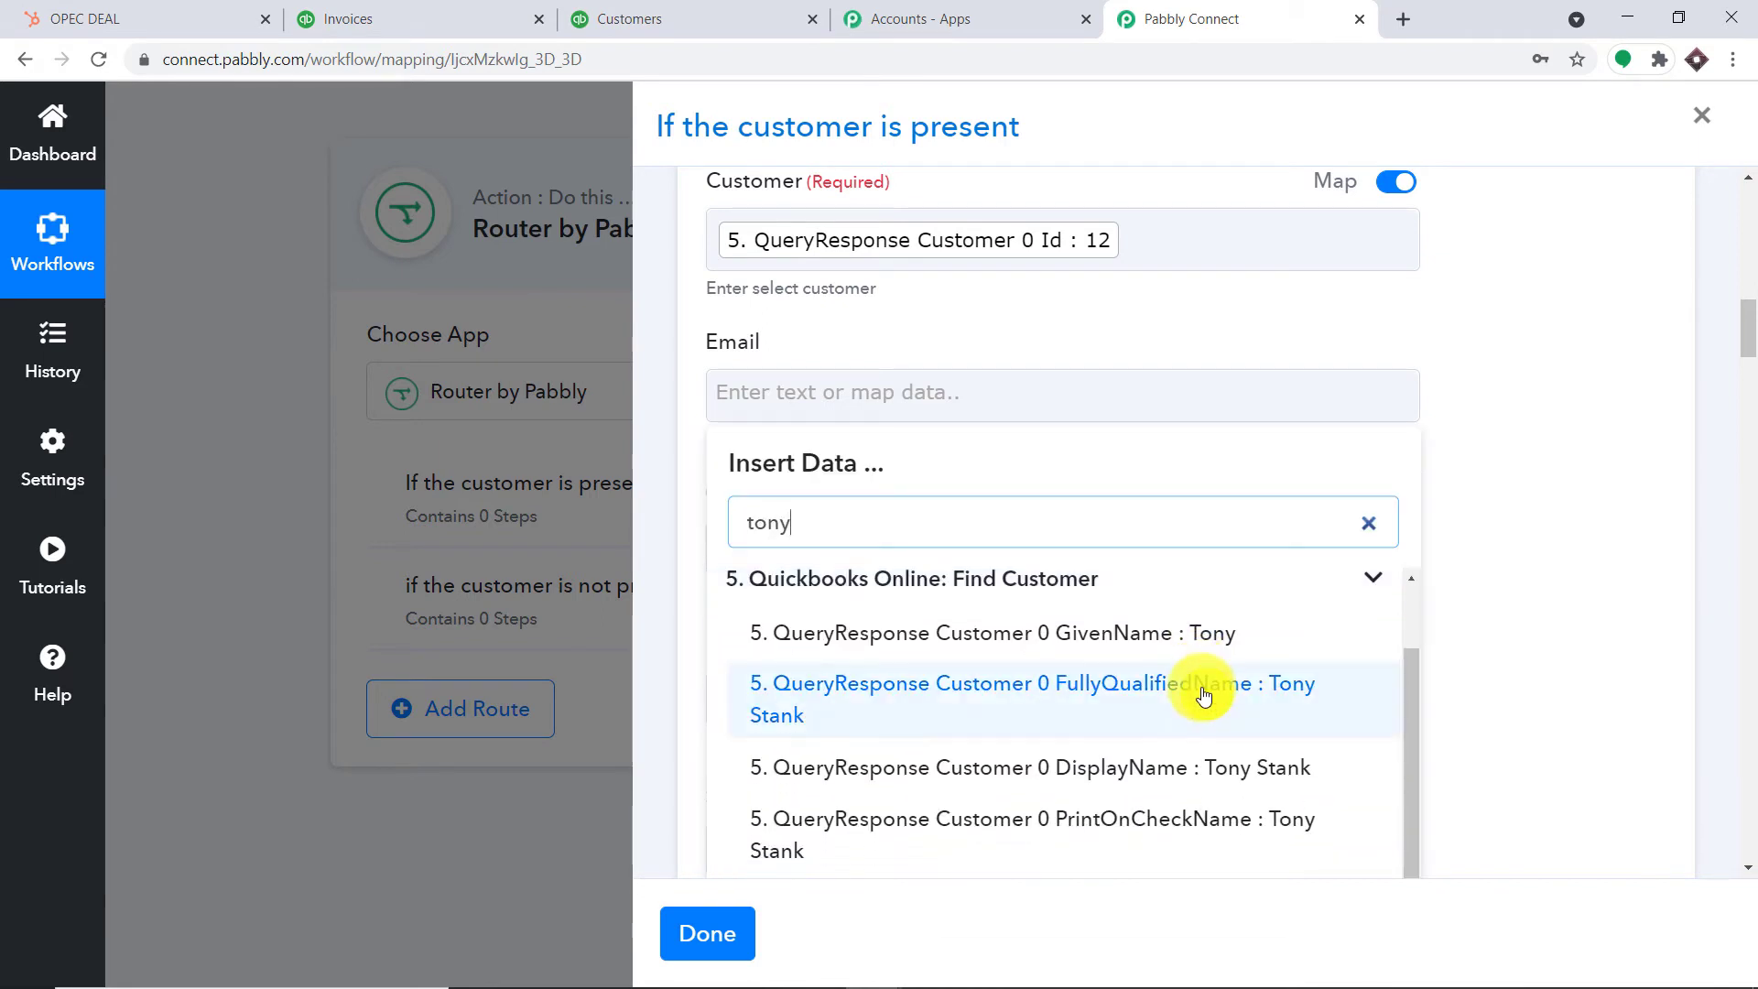
pyautogui.scroll(1, 1201, 689)
pyautogui.write('s')
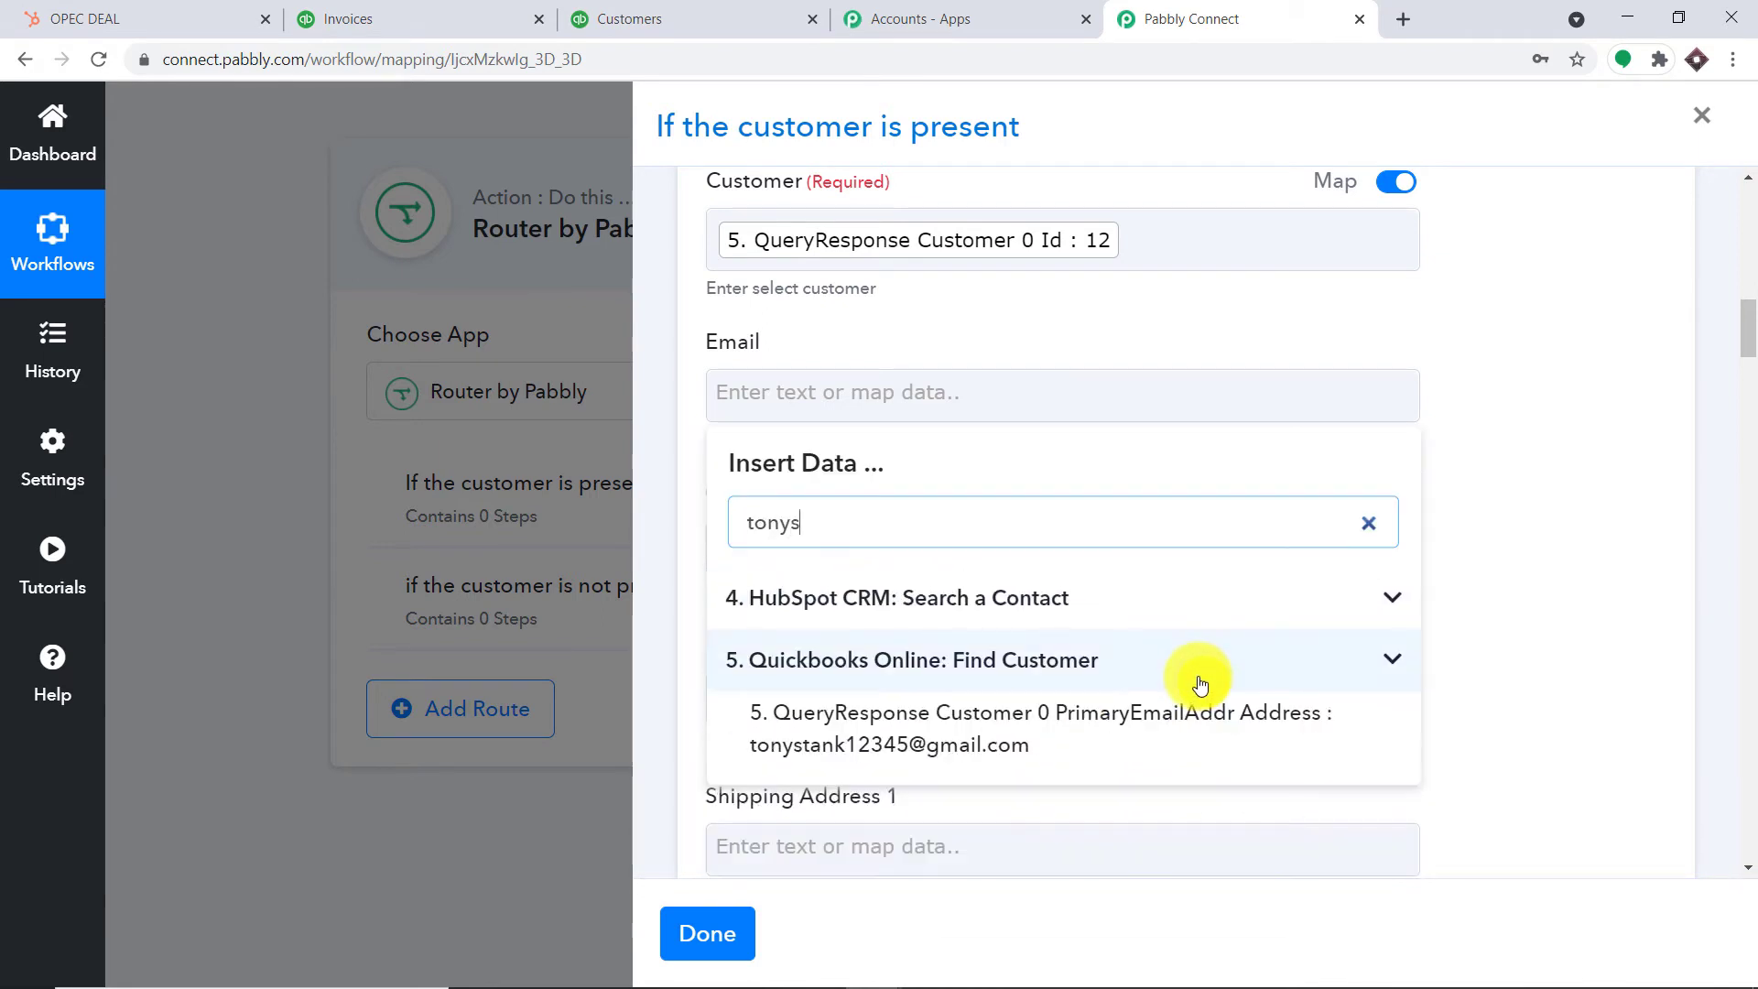
pyautogui.click(1092, 739)
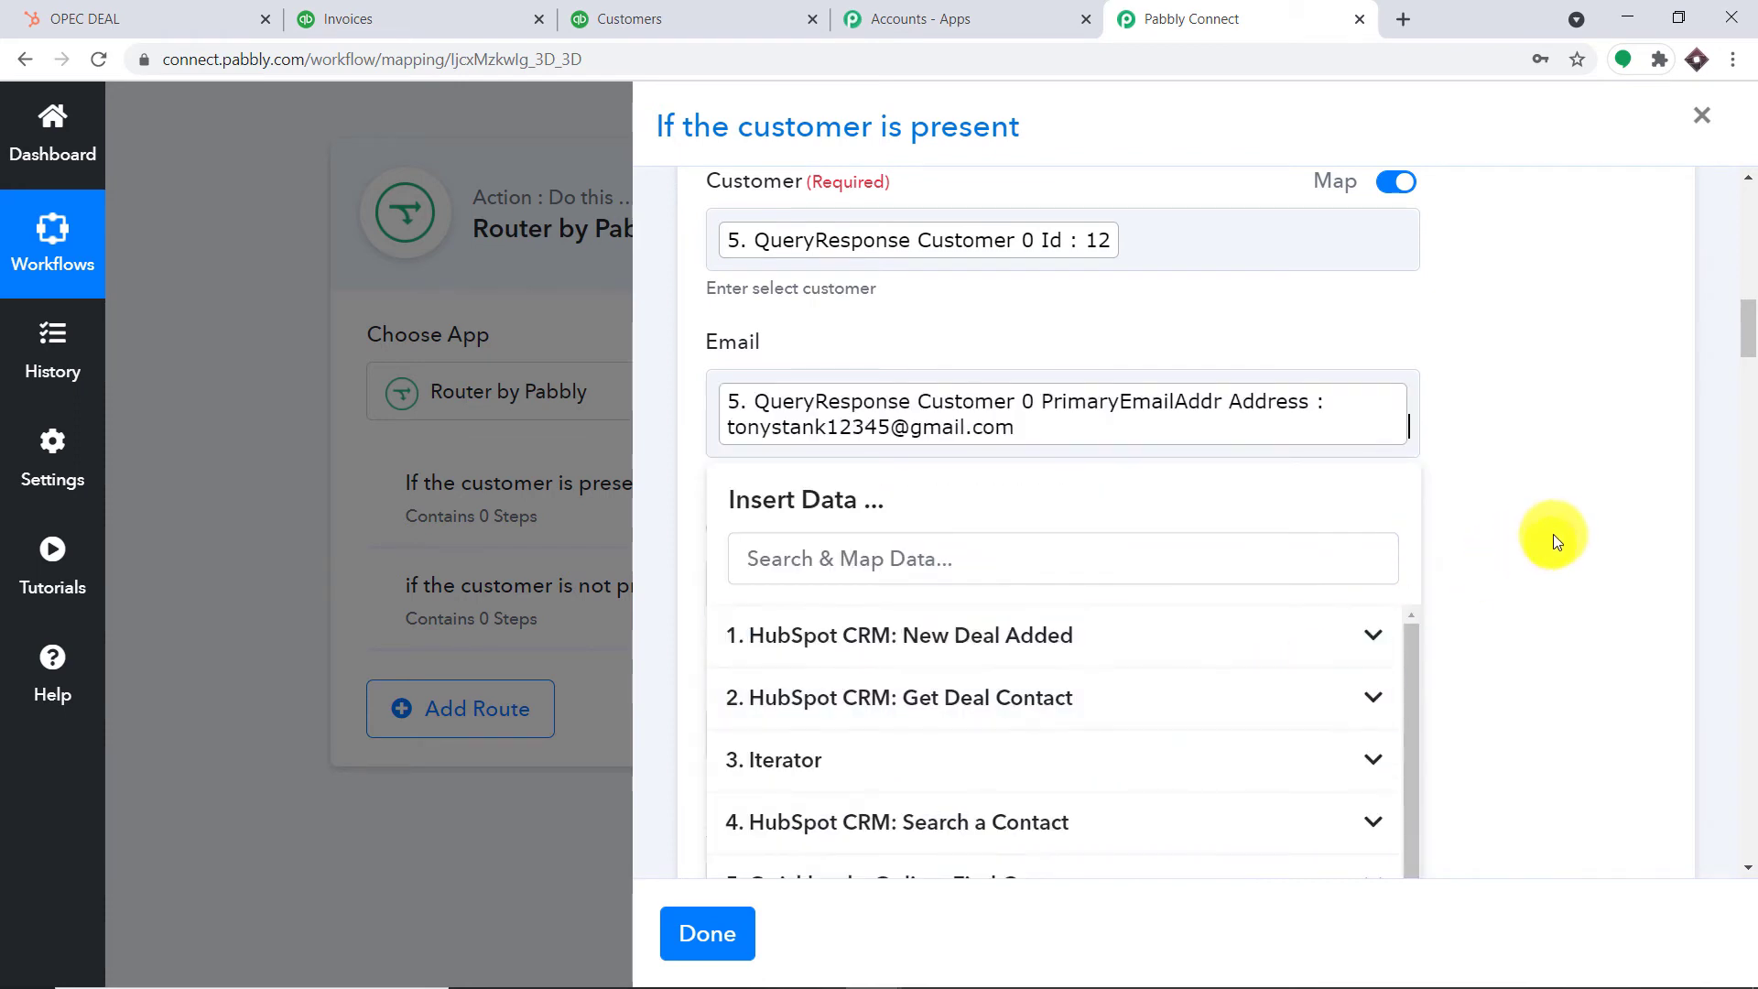
pyautogui.click(1554, 534)
pyautogui.scroll(-3, 1373, 548)
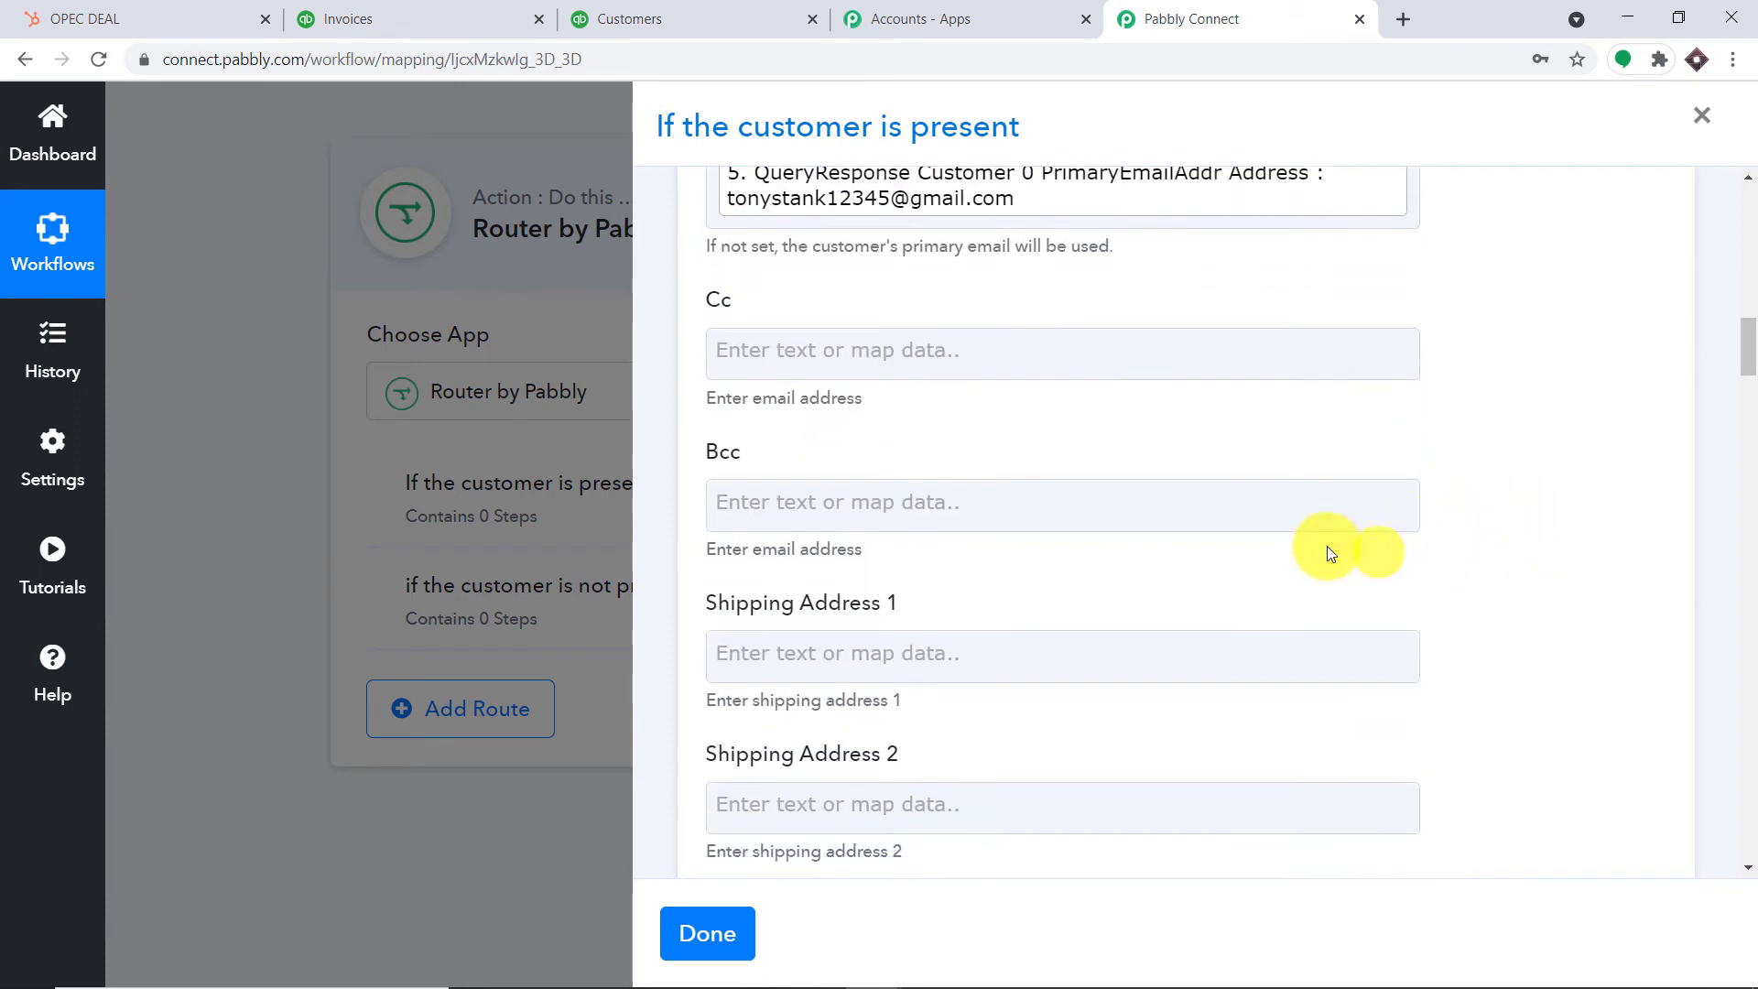
pyautogui.scroll(-2, 907, 530)
pyautogui.scroll(-5, 860, 527)
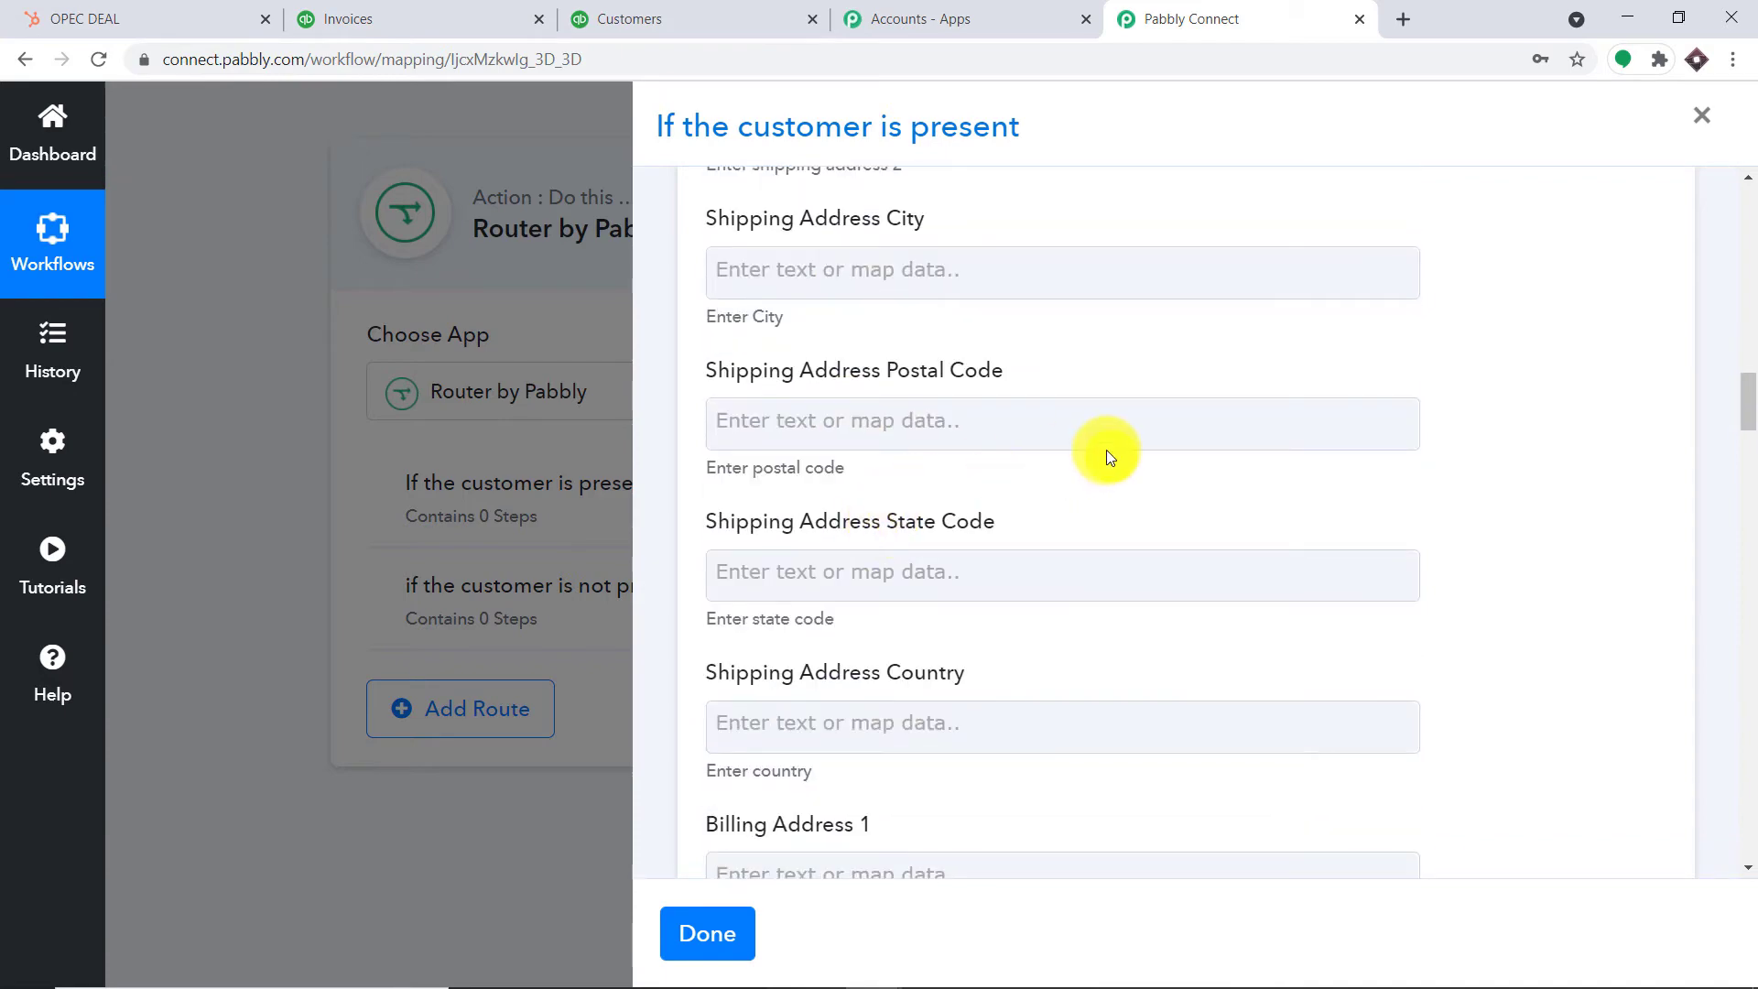
pyautogui.scroll(-10, 1105, 455)
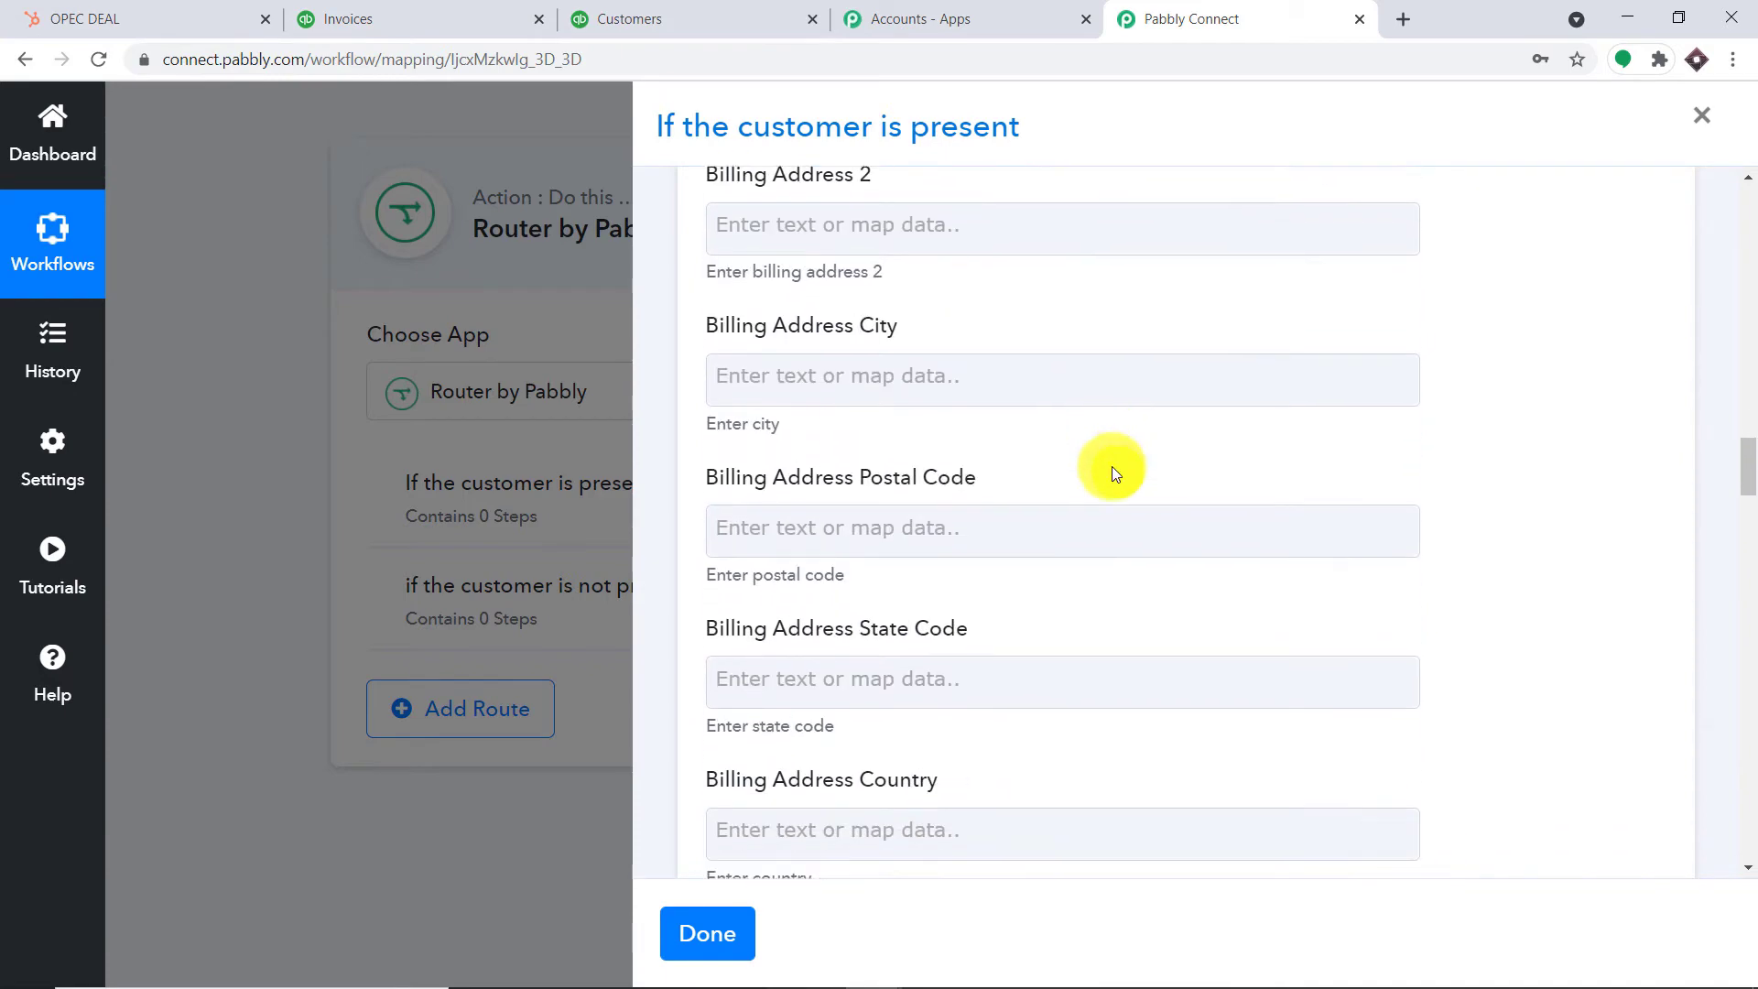
pyautogui.scroll(-10, 1110, 473)
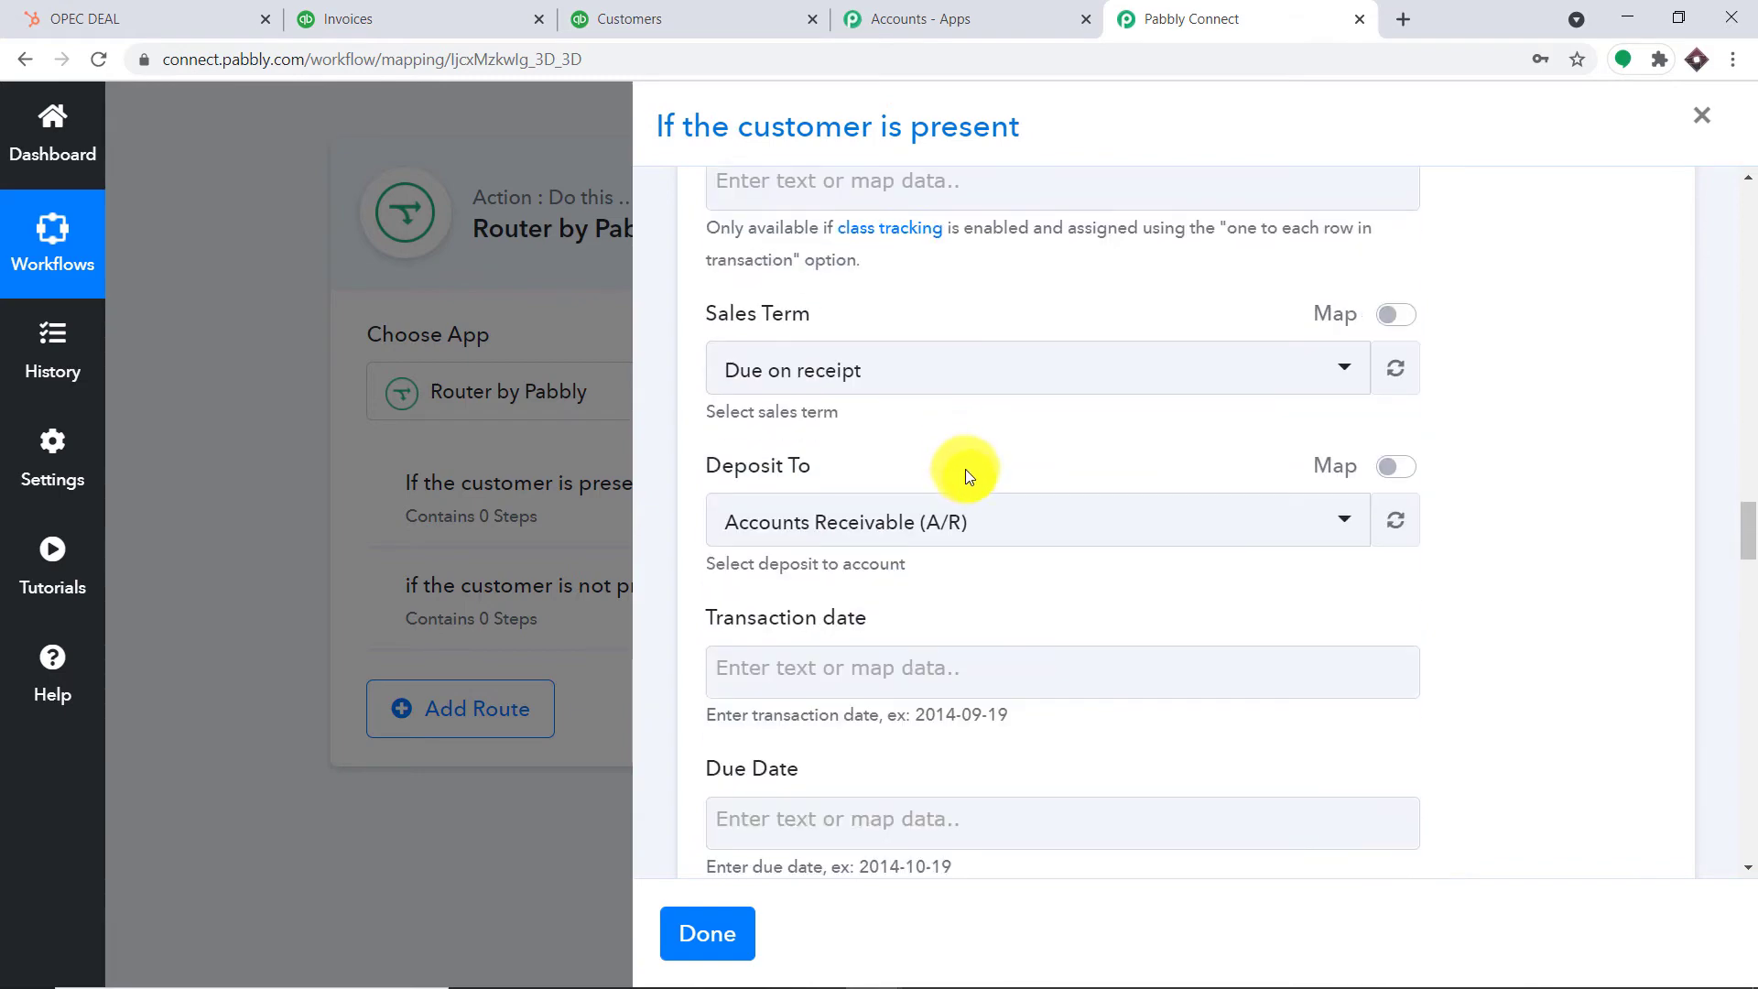
pyautogui.scroll(-3, 970, 458)
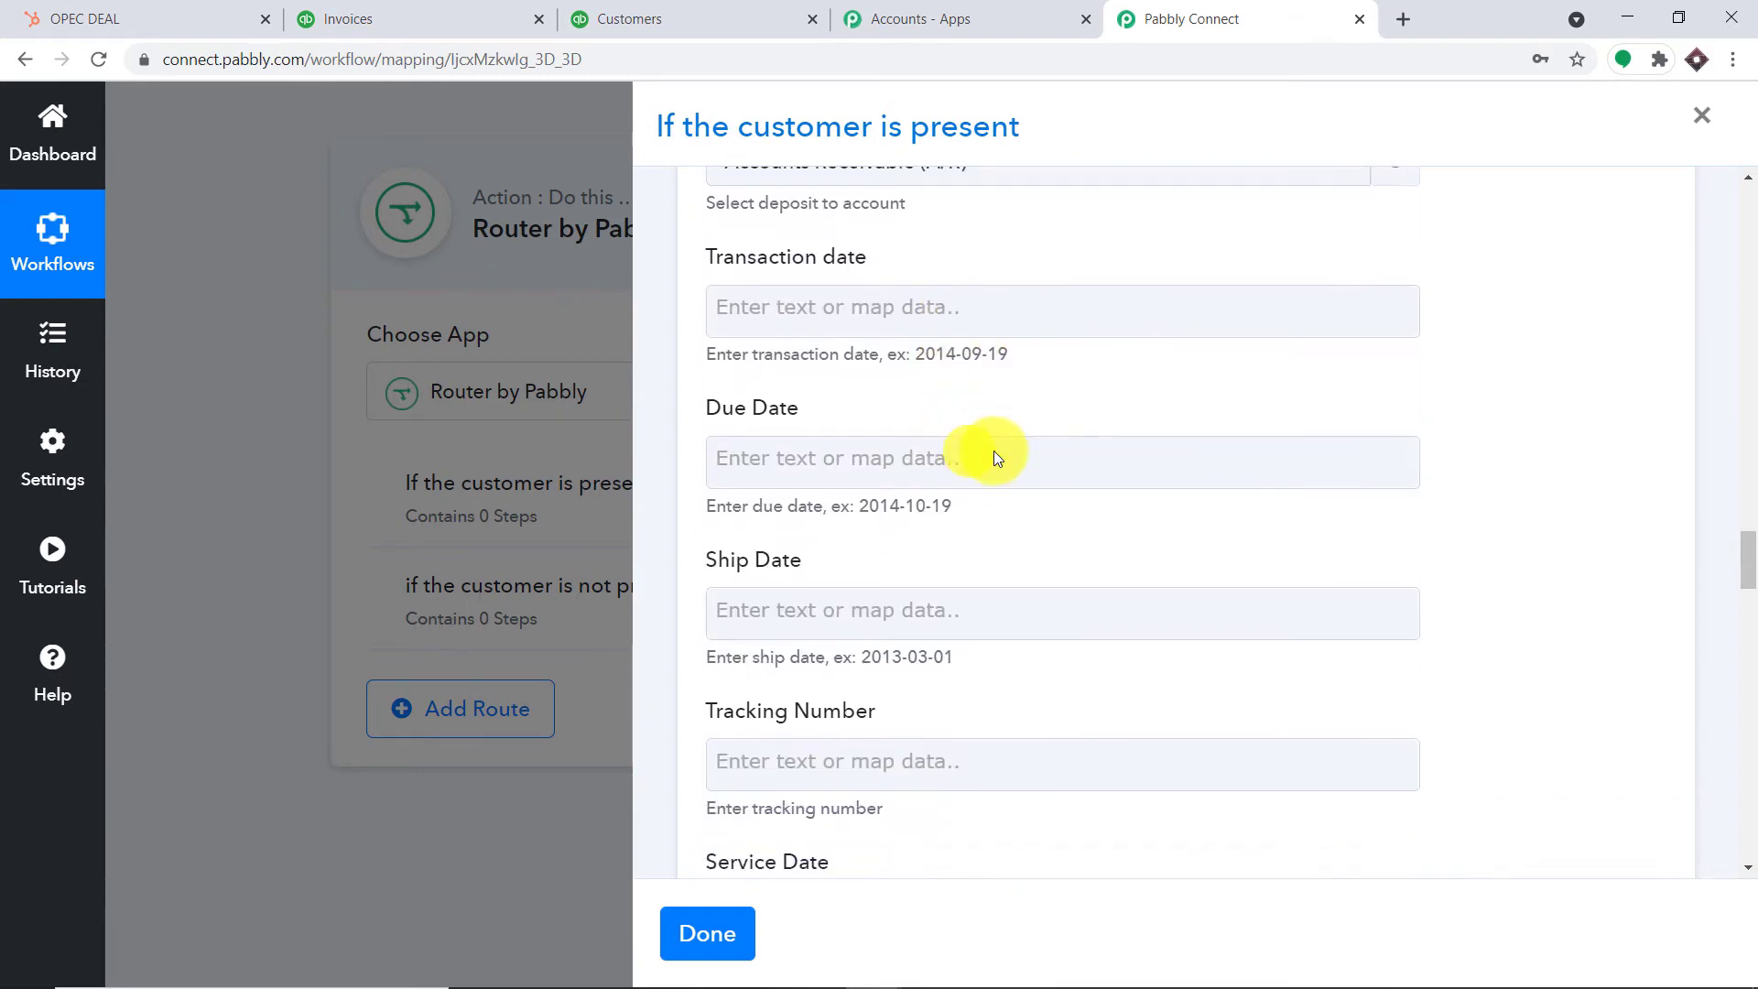
pyautogui.scroll(1, 915, 384)
# Map the deal's Createdate to Transaction date and Closedate to Due Date
pyautogui.click(861, 331)
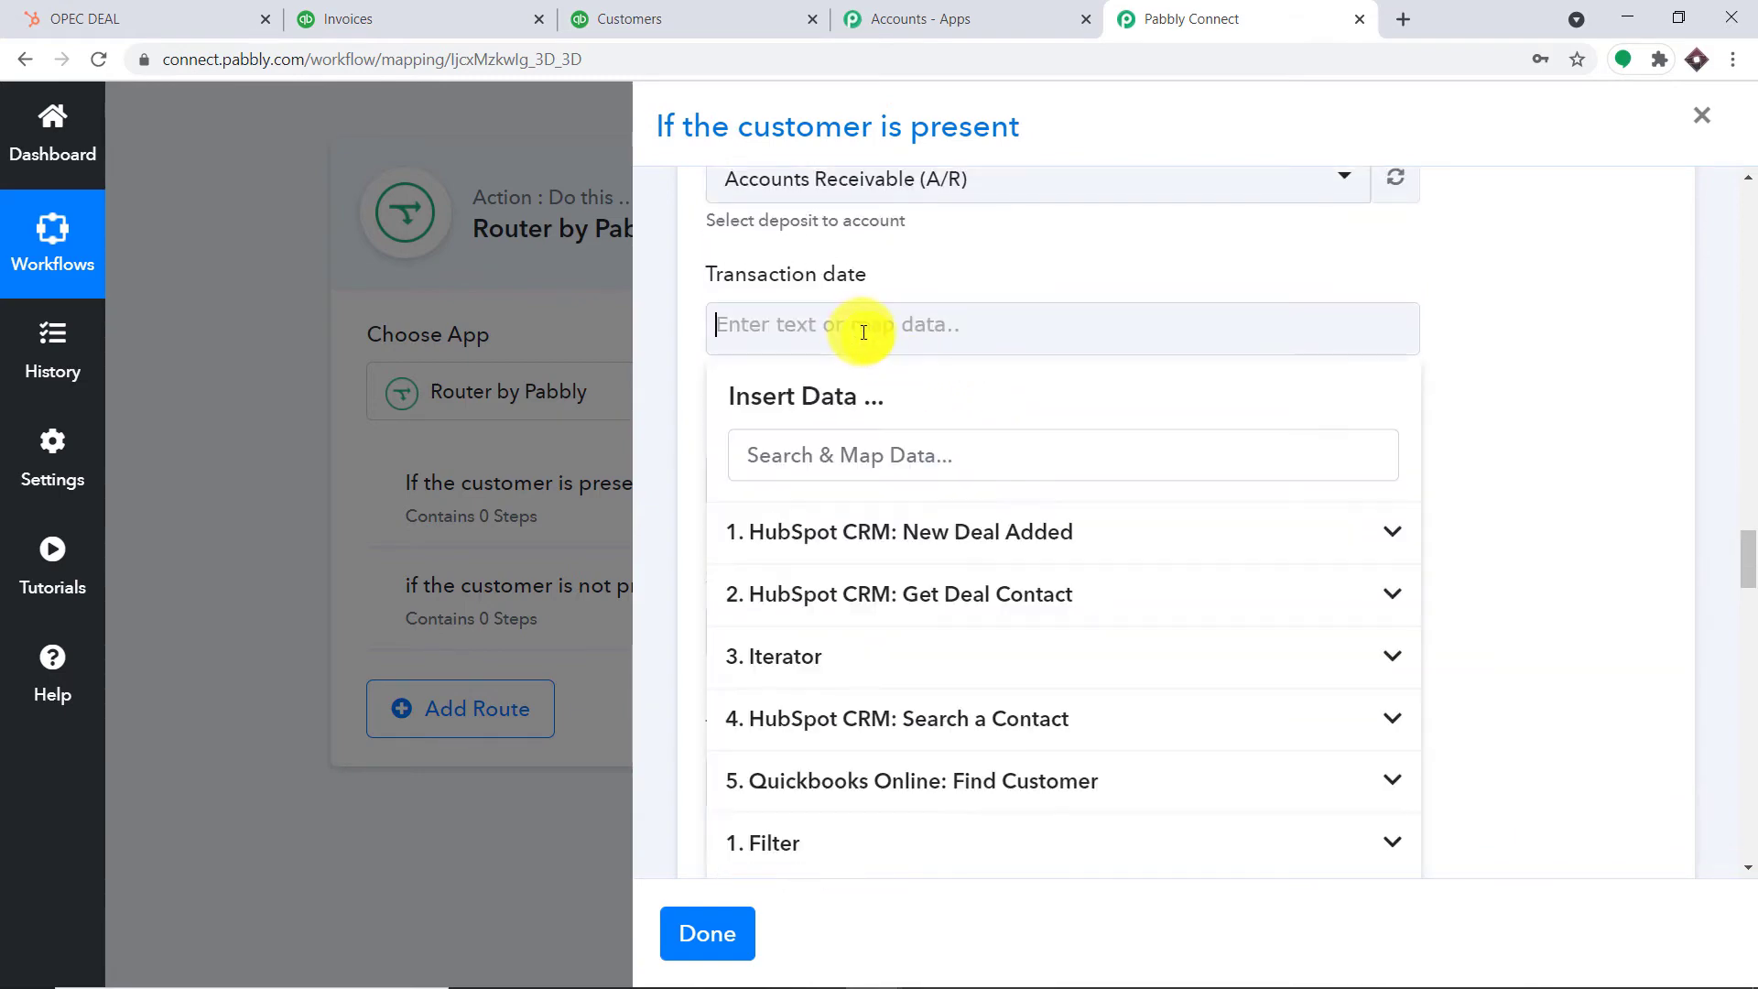
pyautogui.click(942, 534)
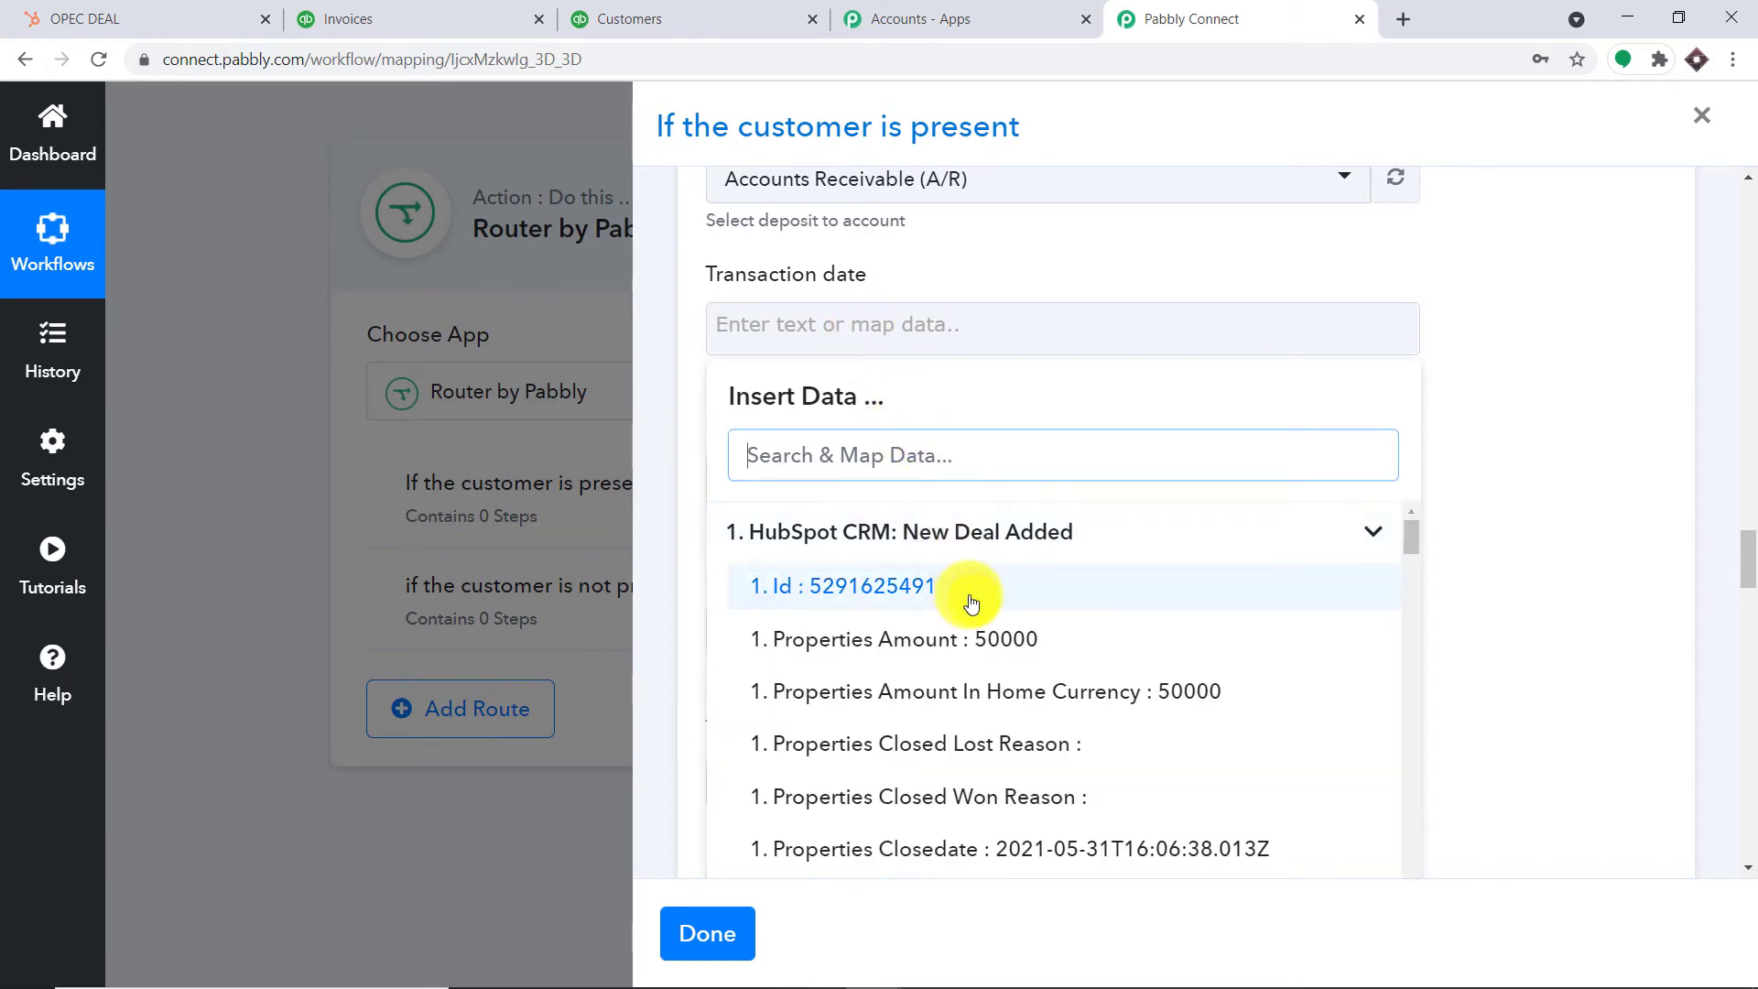
pyautogui.scroll(-1, 975, 604)
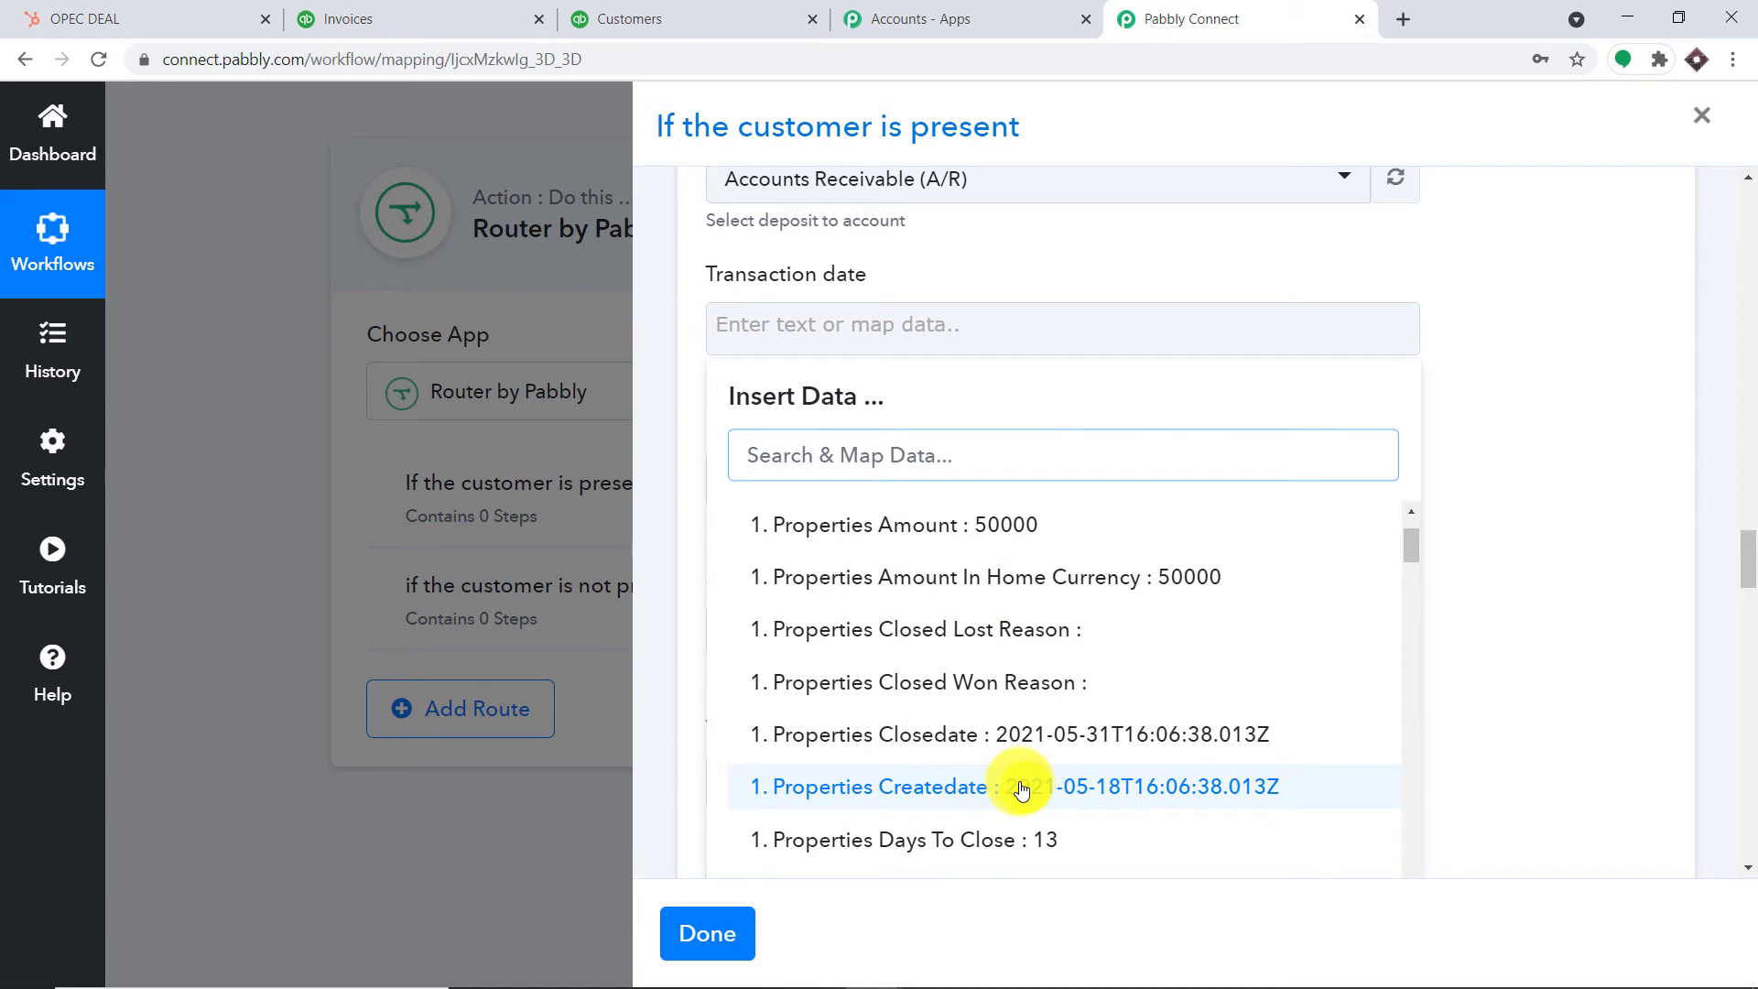
pyautogui.click(1022, 789)
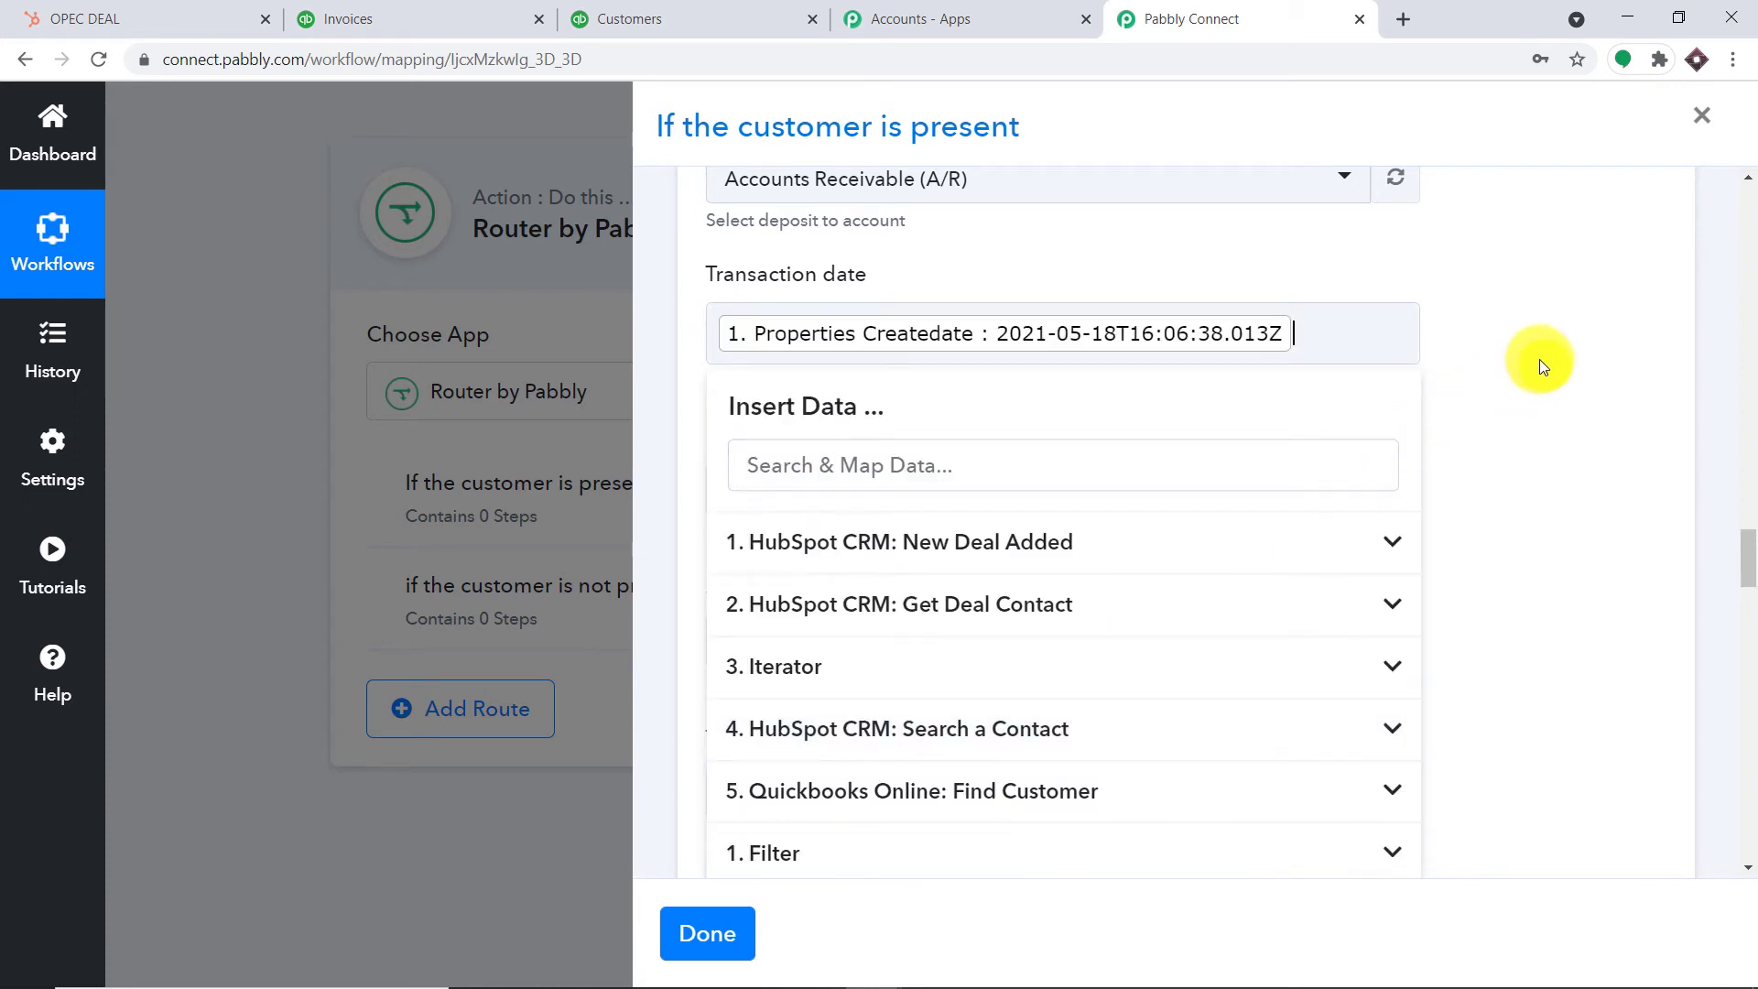
pyautogui.click(1540, 367)
pyautogui.scroll(-1, 1288, 366)
pyautogui.scroll(-1, 1052, 358)
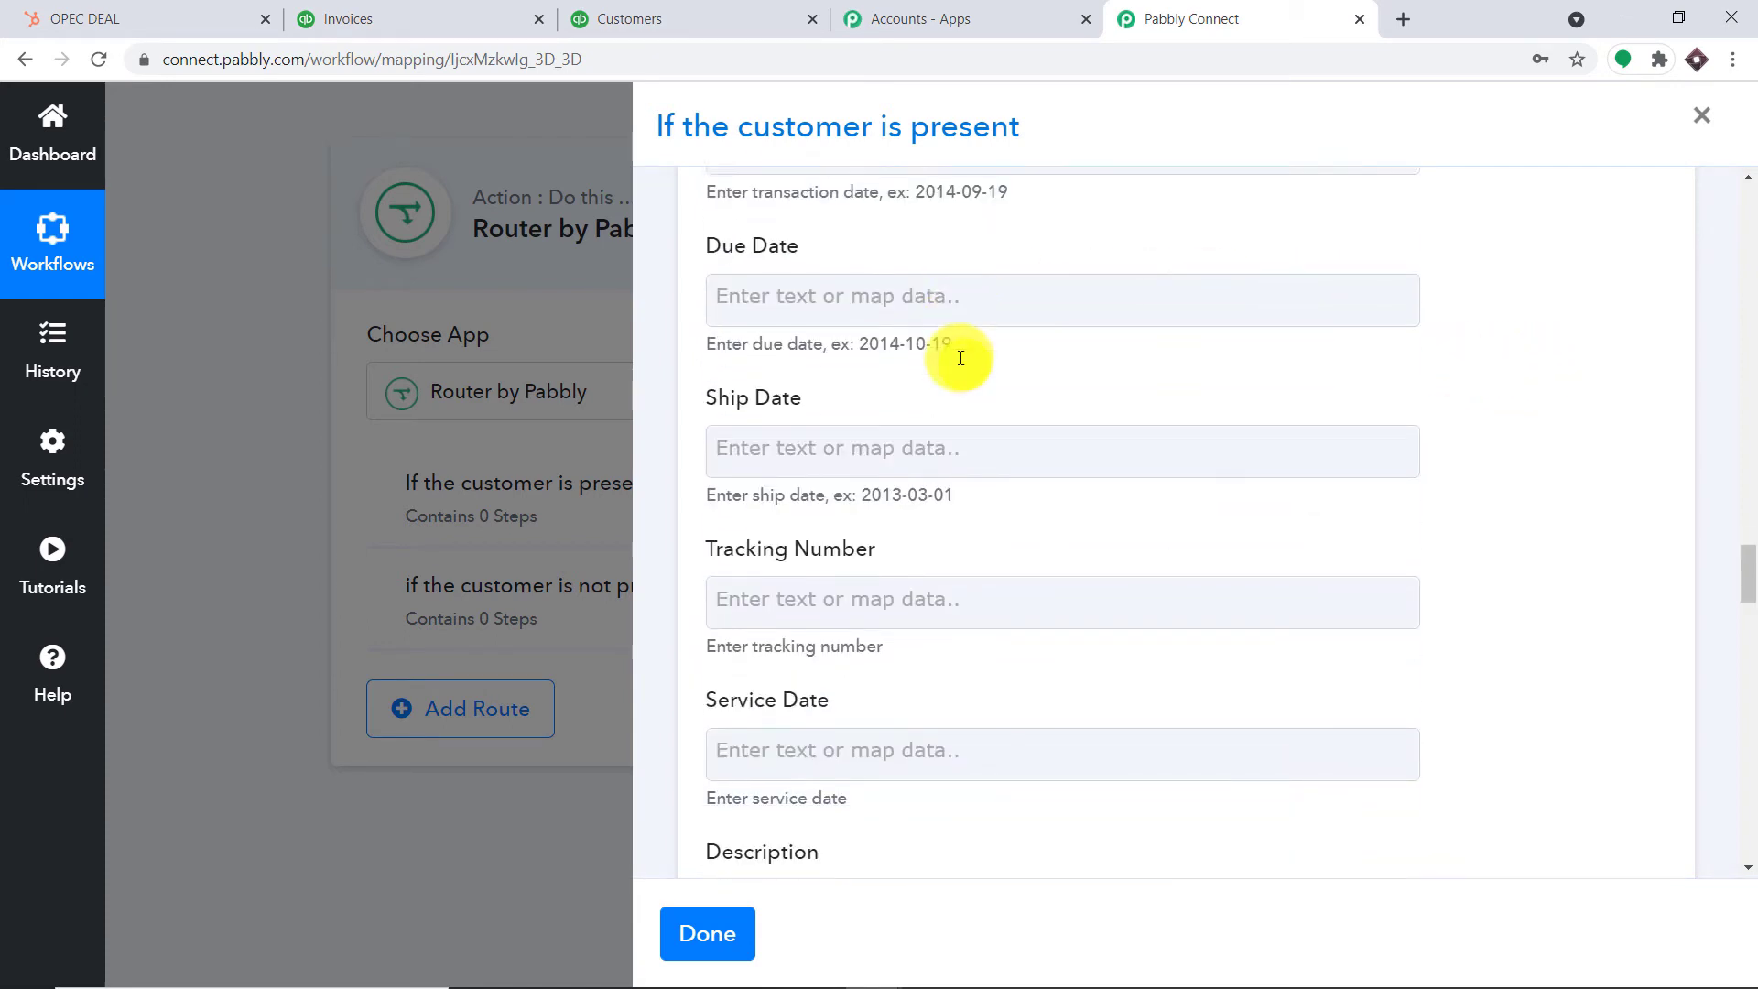
pyautogui.click(907, 262)
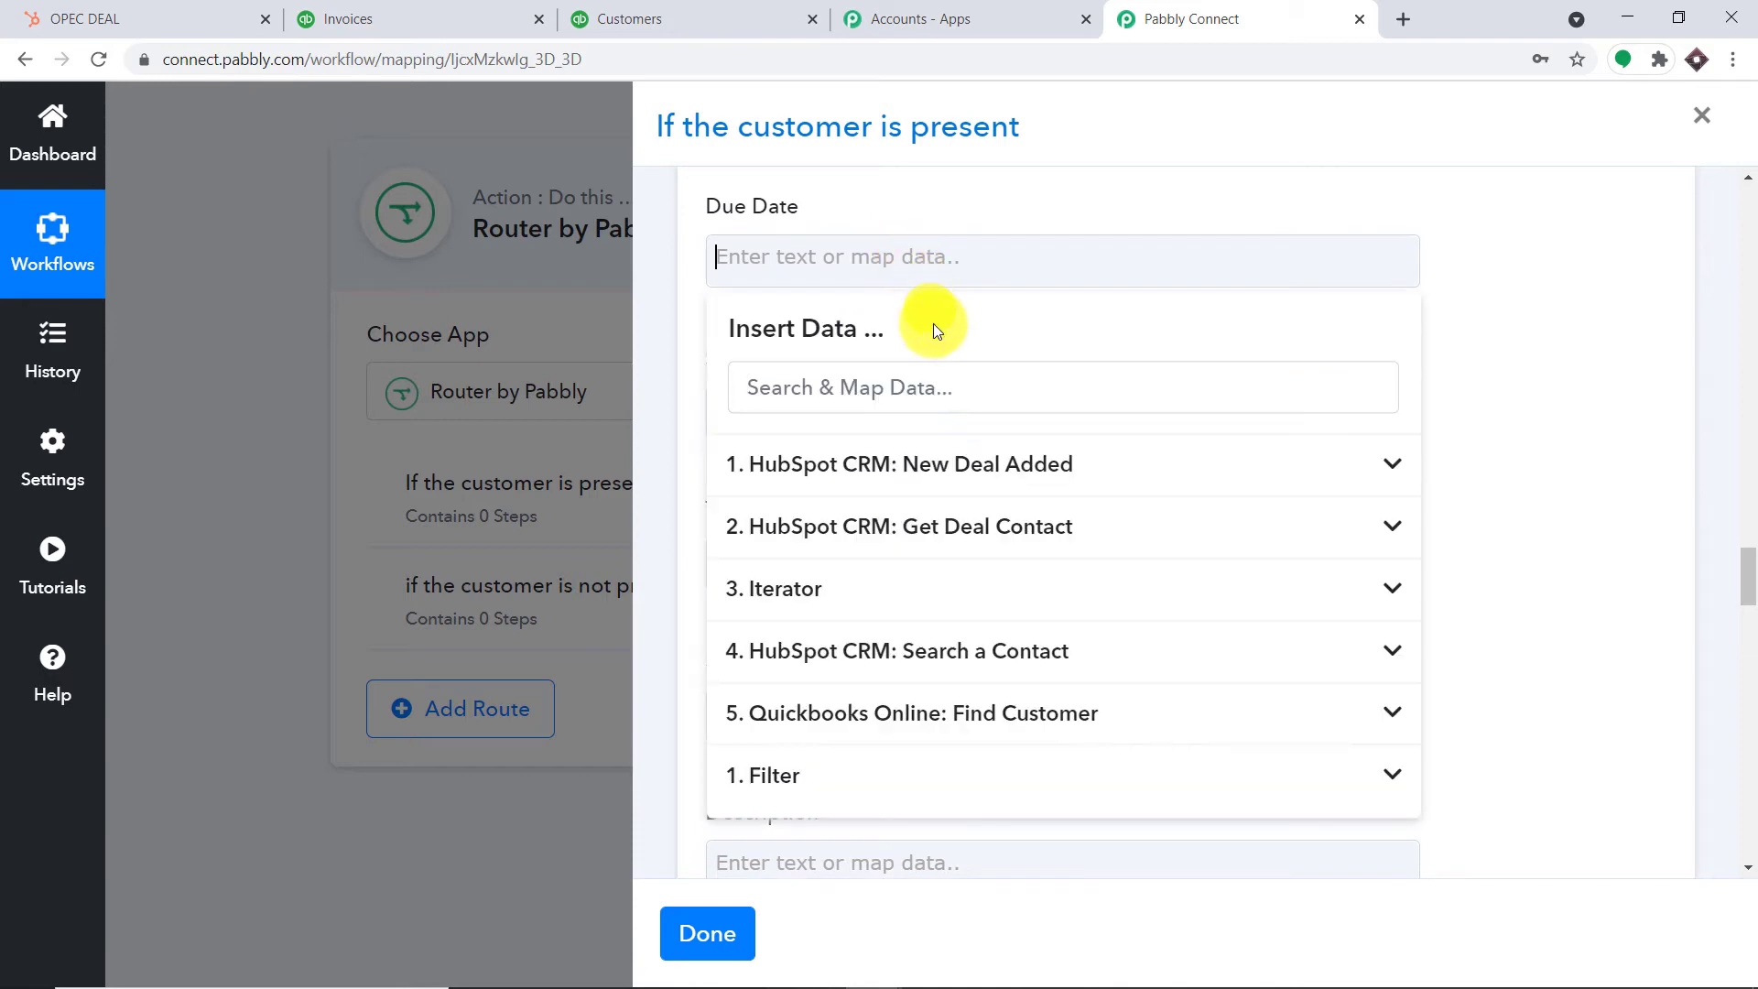
pyautogui.click(1057, 467)
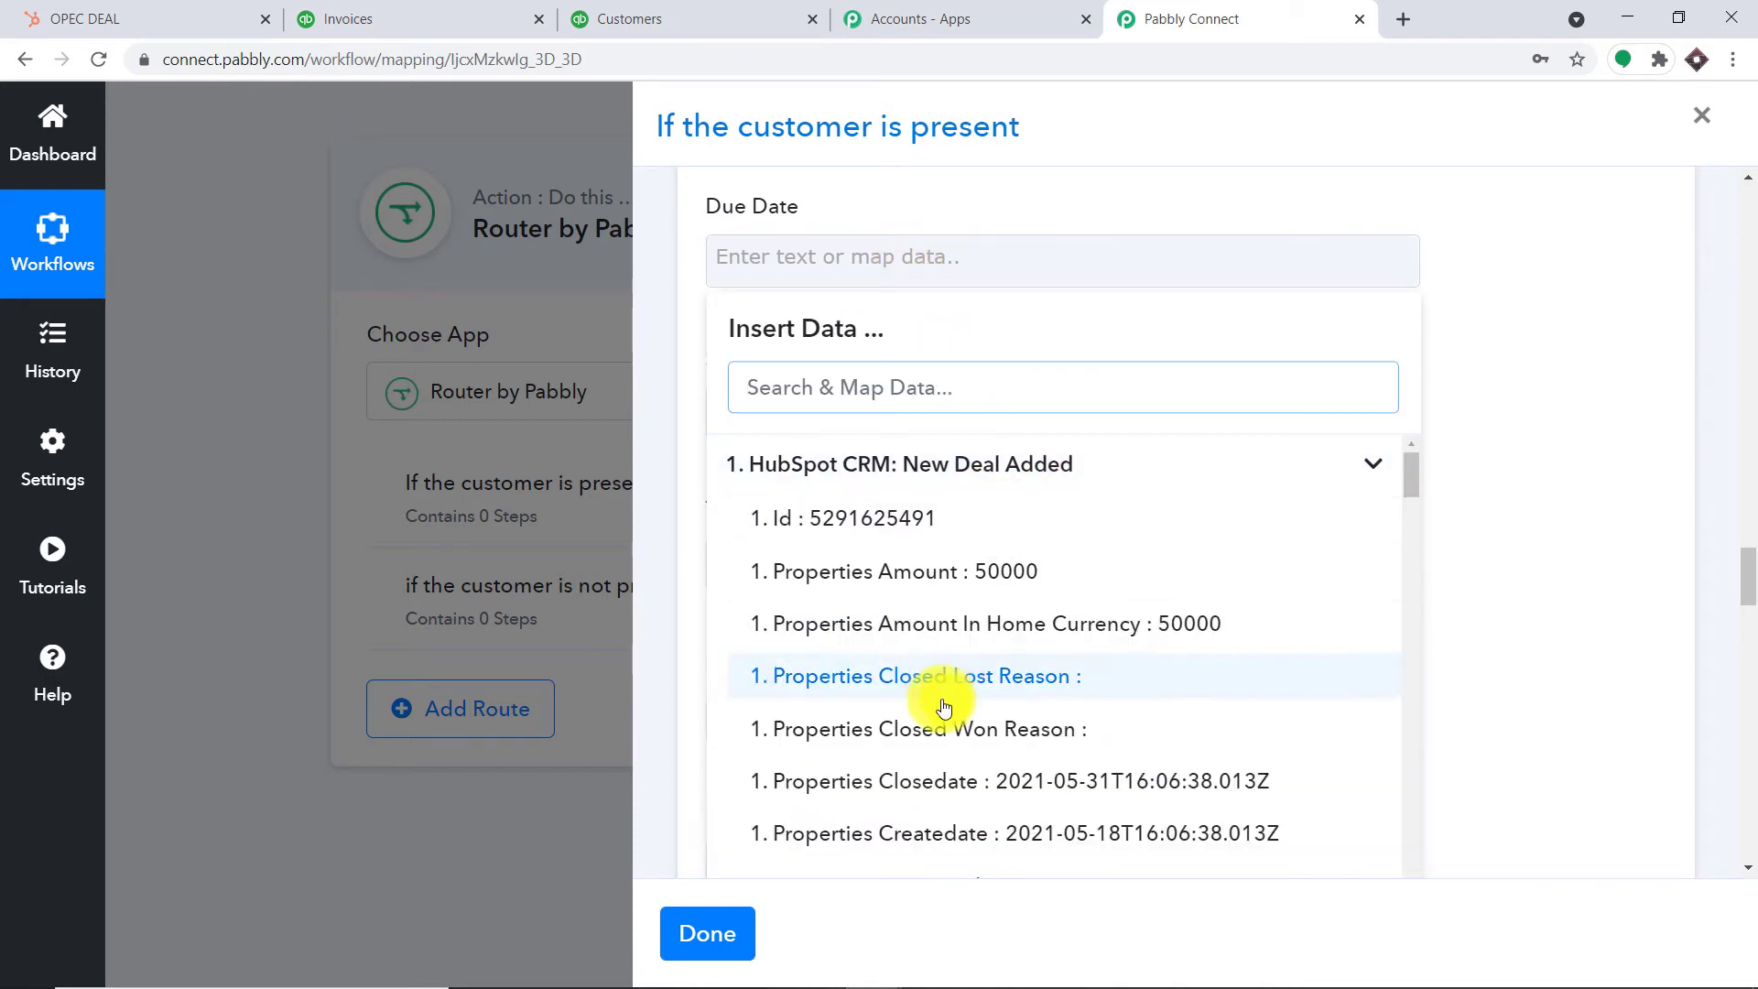
pyautogui.click(1118, 781)
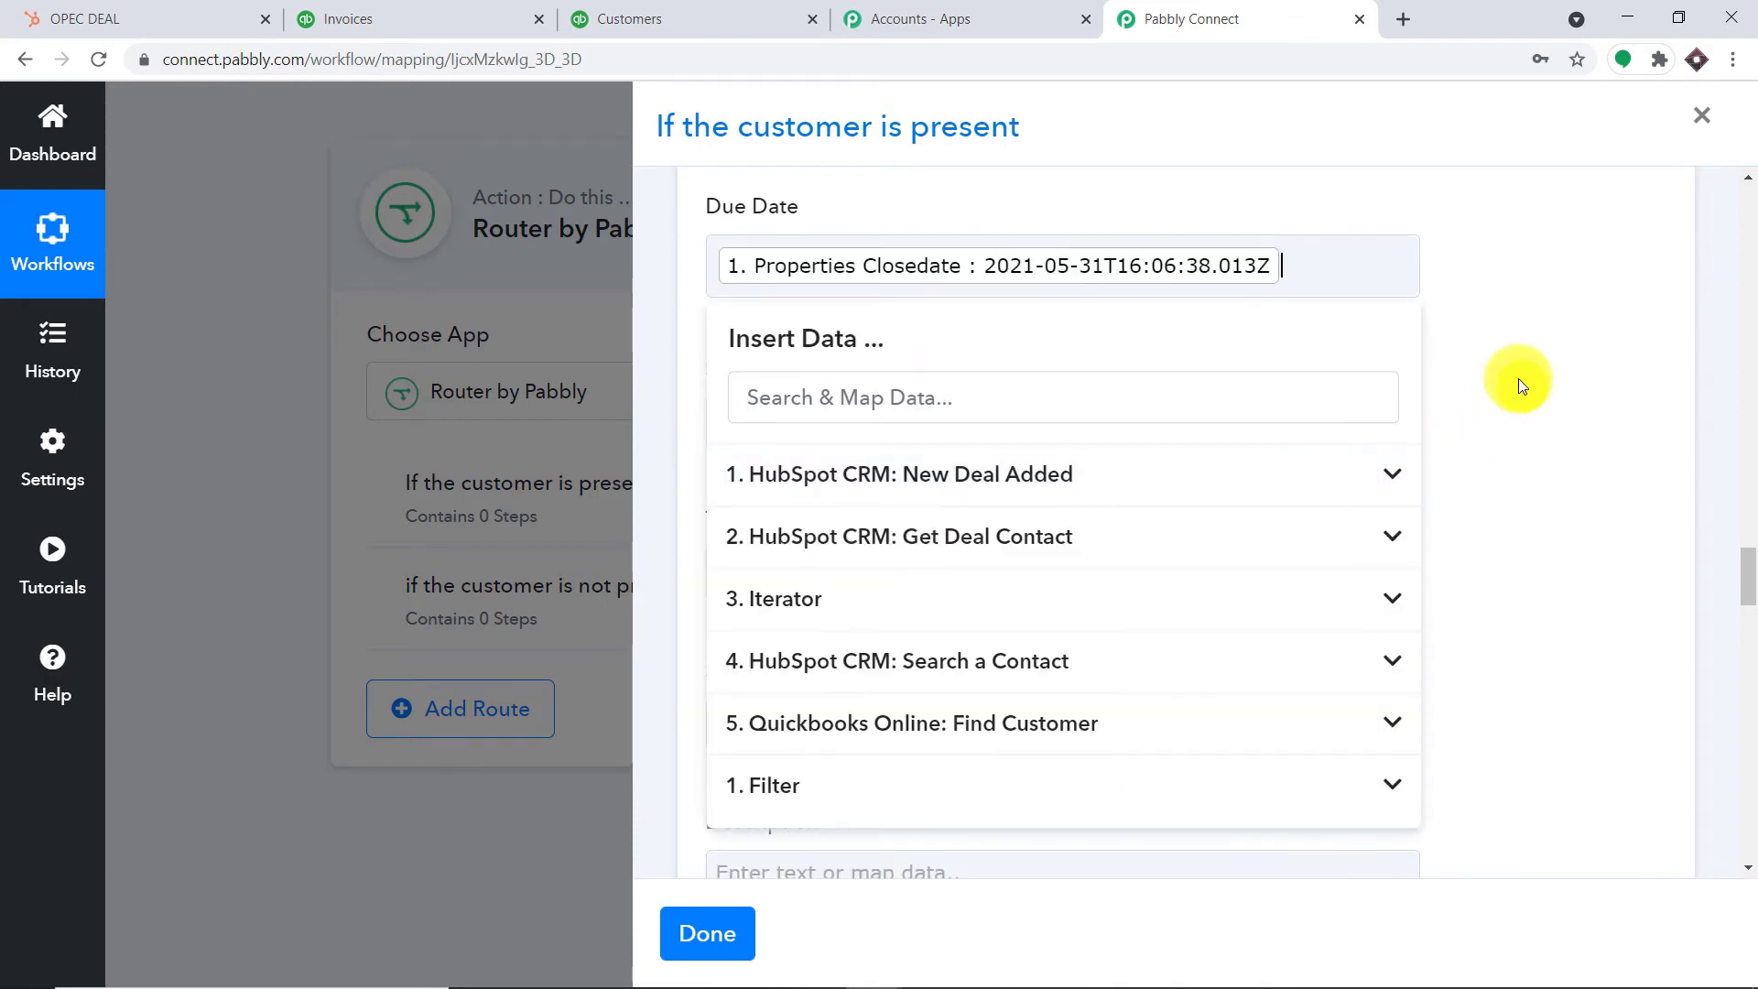
pyautogui.click(1518, 375)
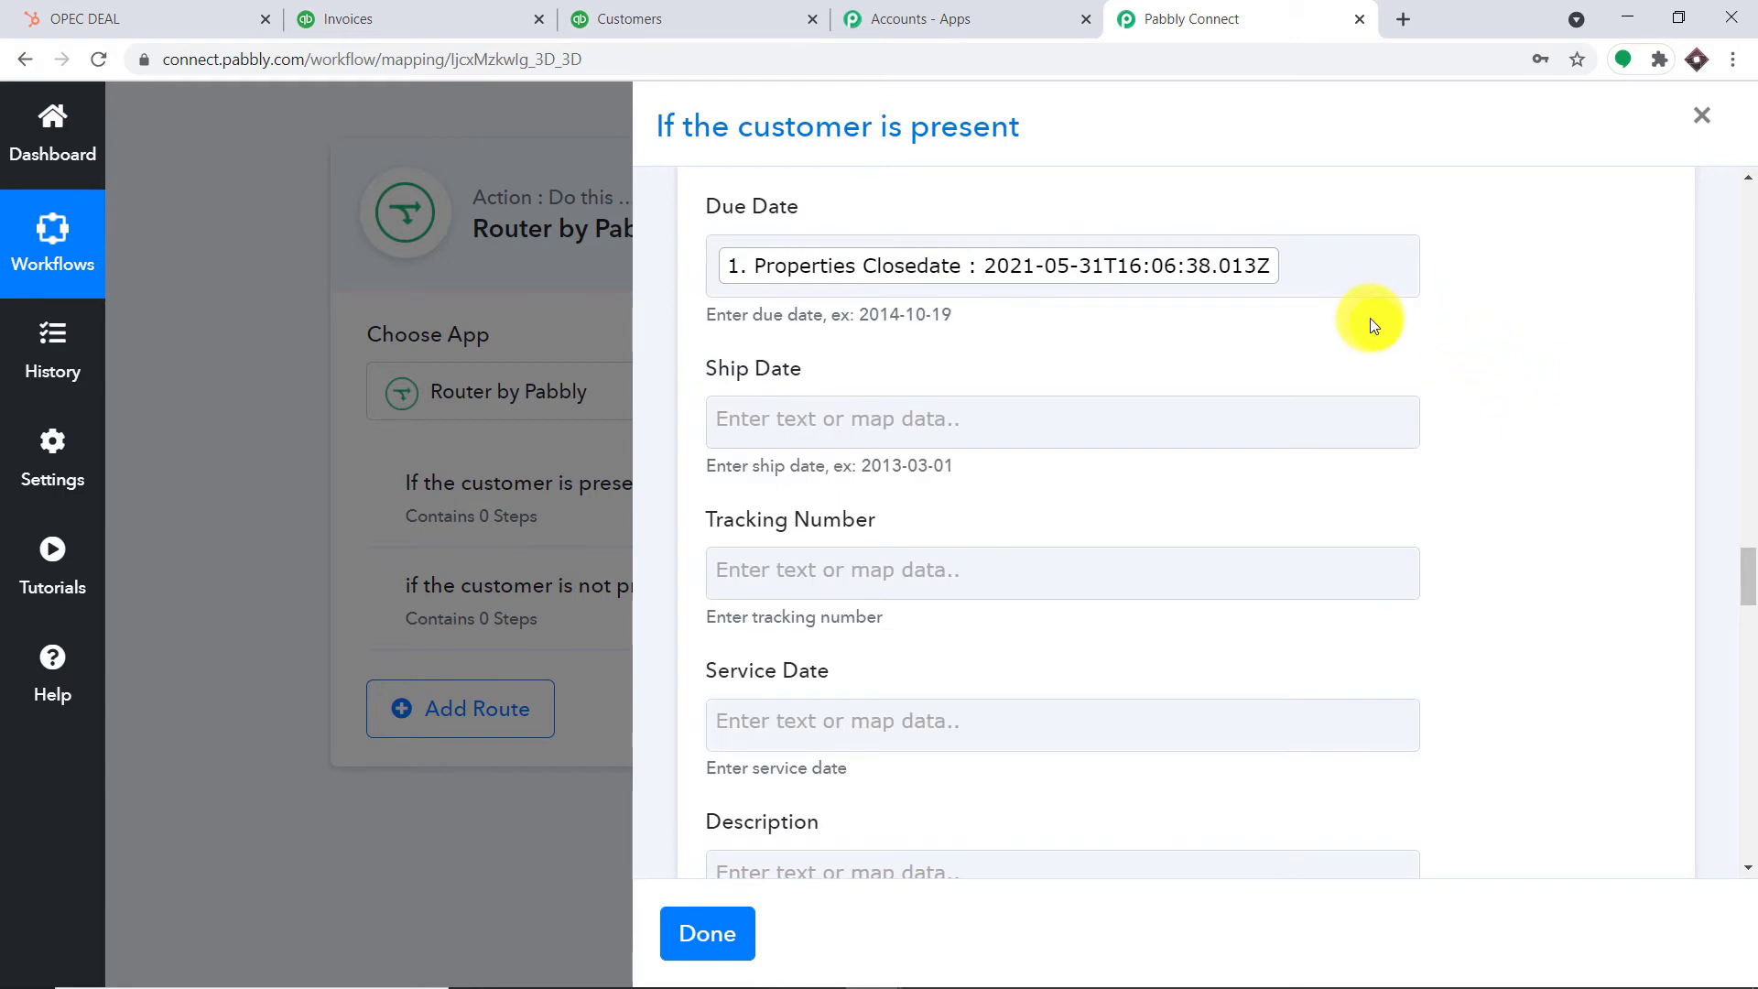
# Set the invoice Quantity to 1
pyautogui.scroll(-4, 1368, 319)
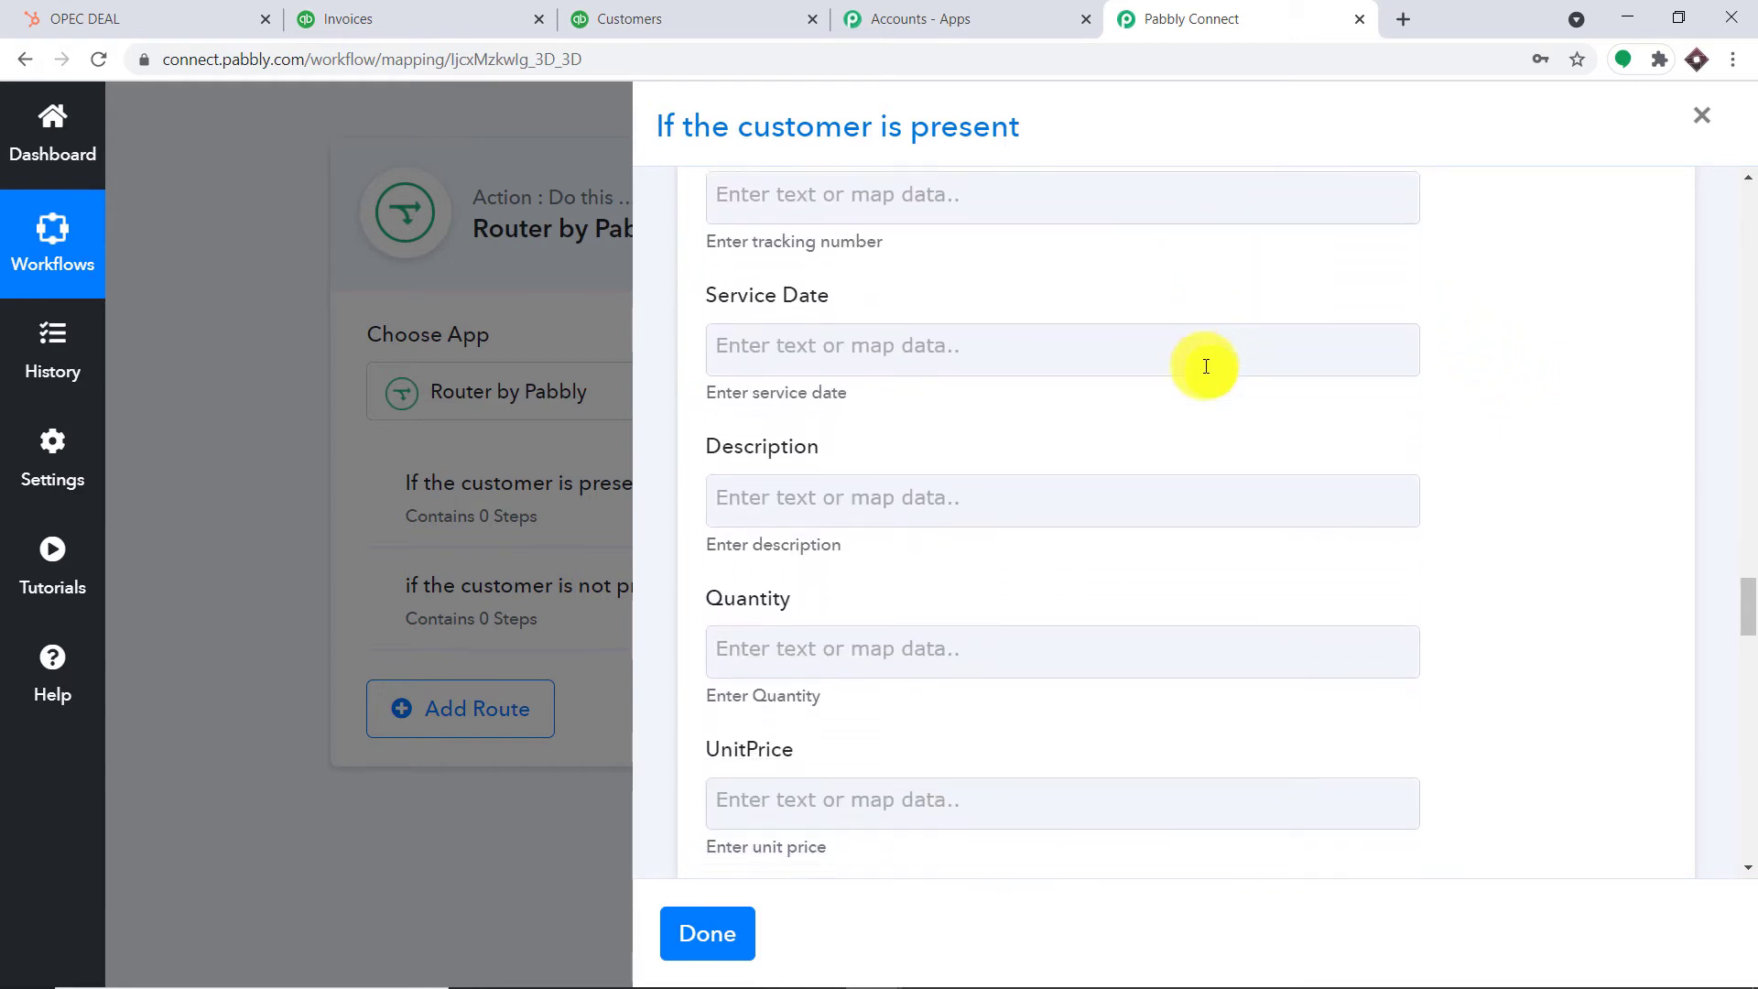
pyautogui.scroll(-3, 1205, 366)
pyautogui.click(1032, 337)
pyautogui.write('1')
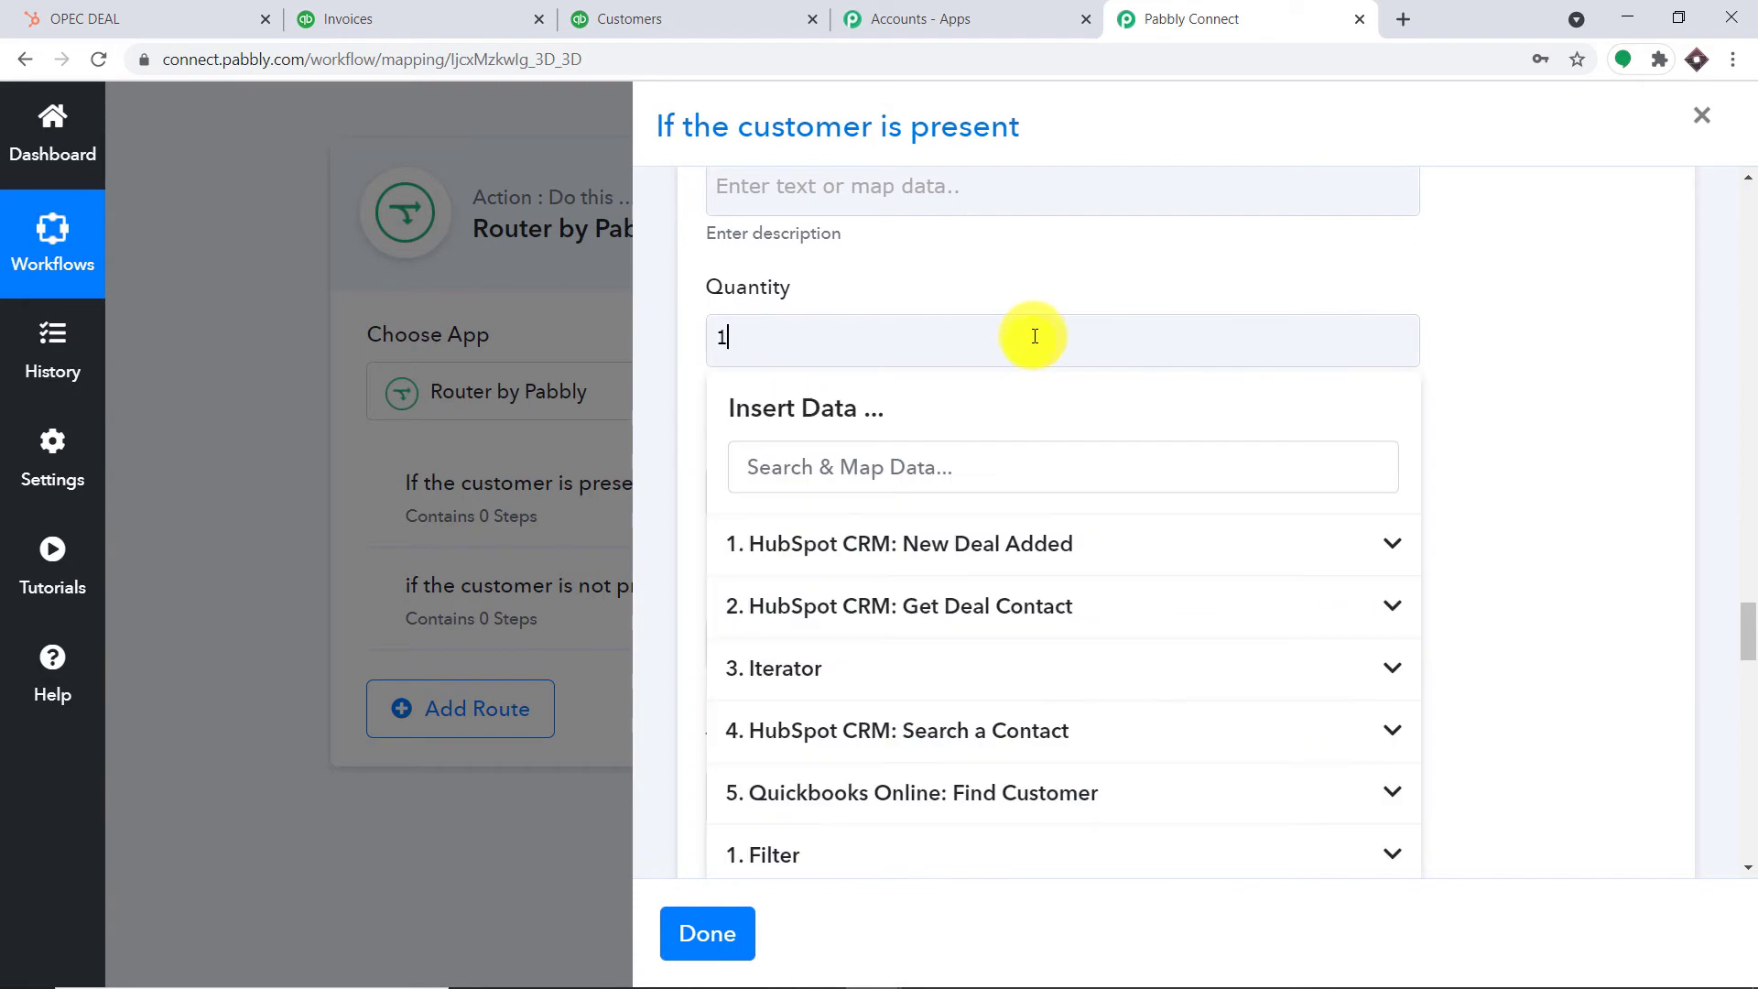
pyautogui.click(1597, 299)
# Map the deal's Properties Amount (50000) into both UnitPrice and Amount
pyautogui.scroll(-3, 1217, 326)
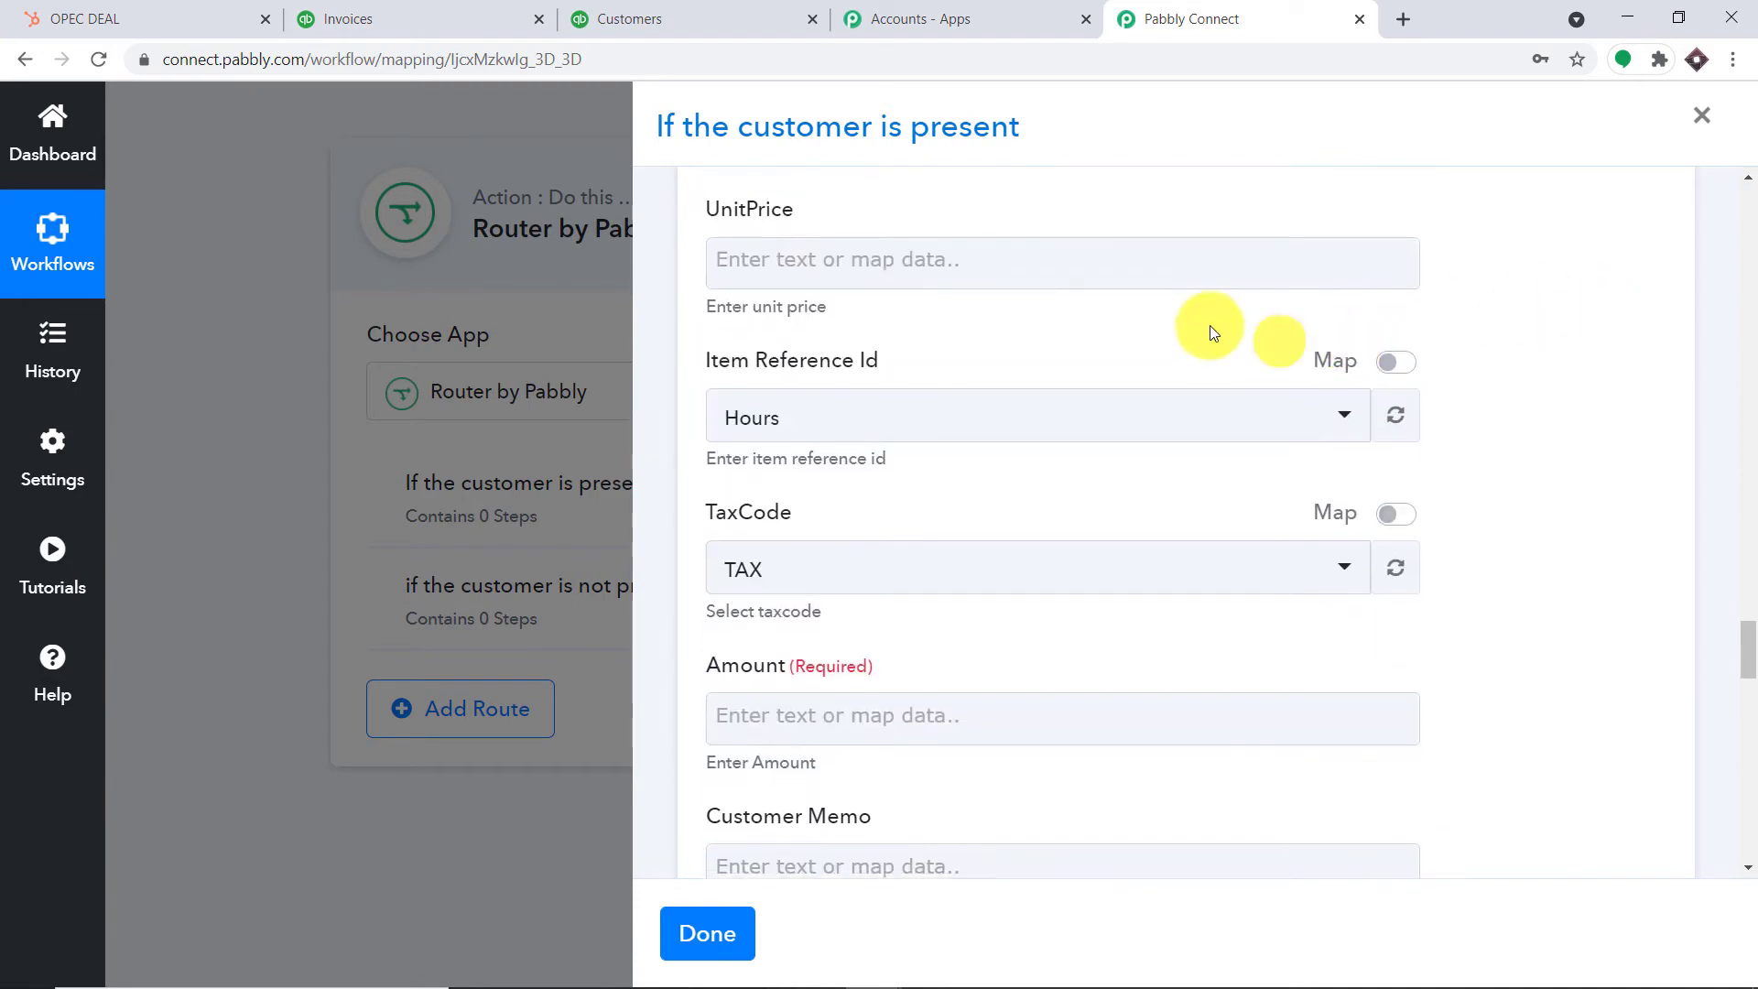
pyautogui.click(1049, 264)
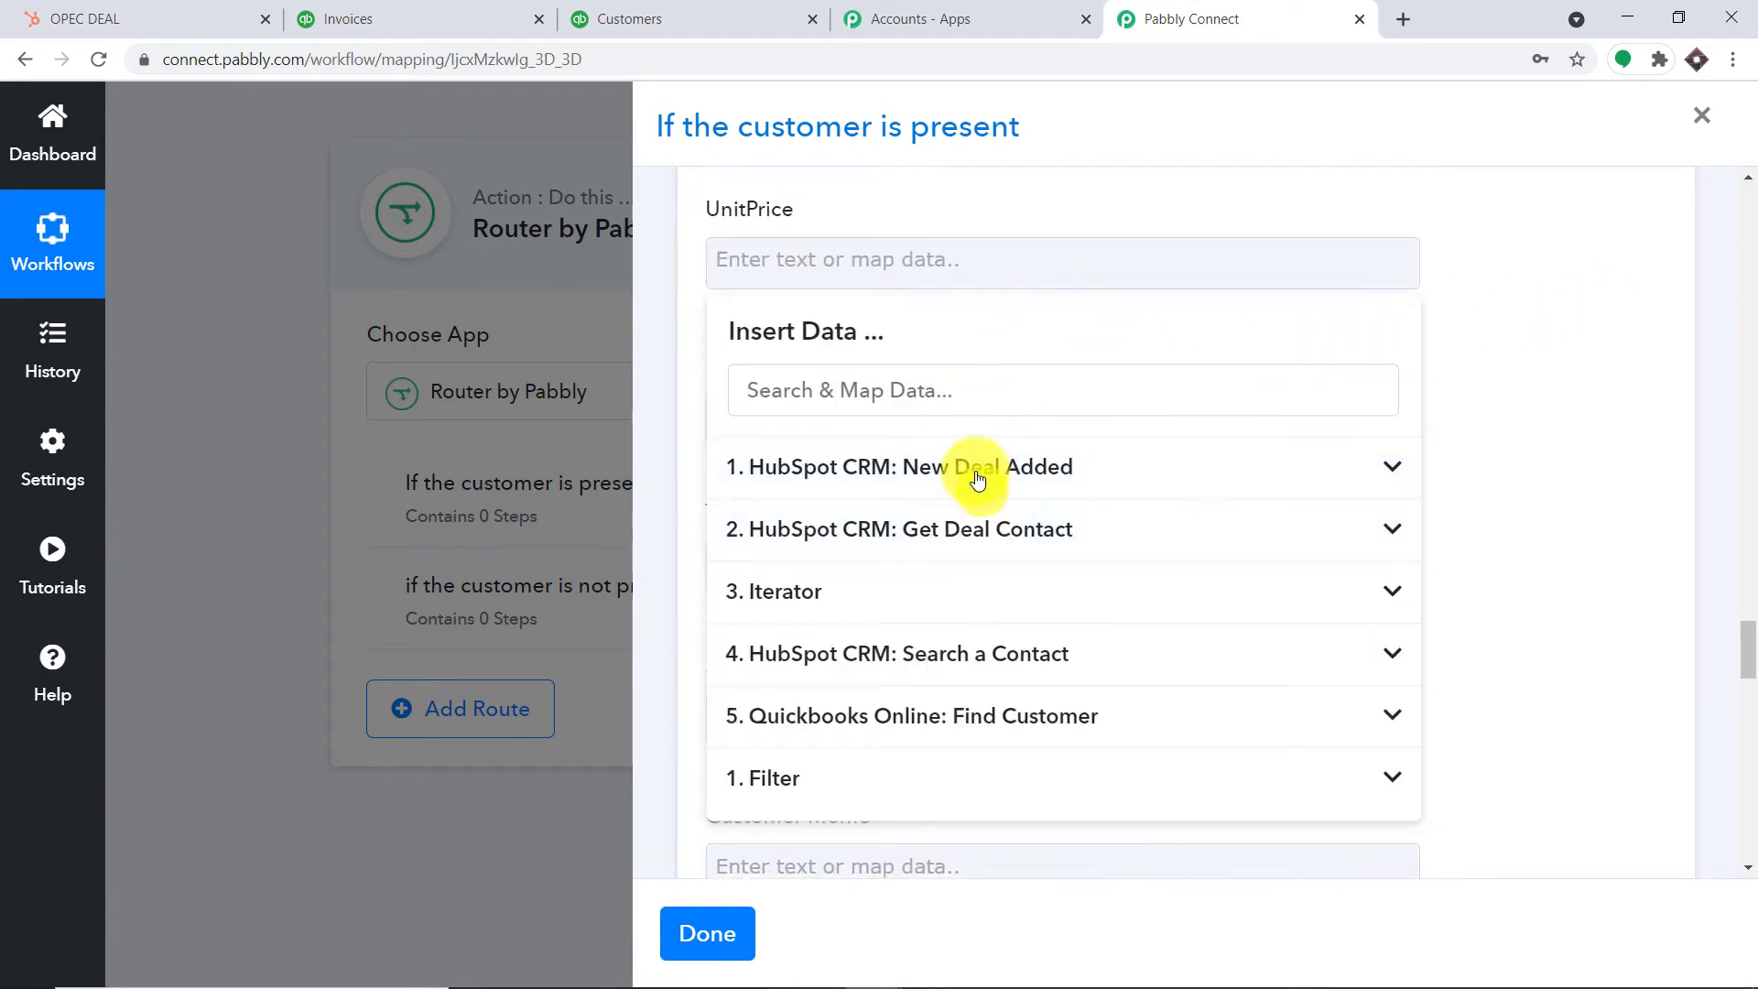
pyautogui.click(977, 477)
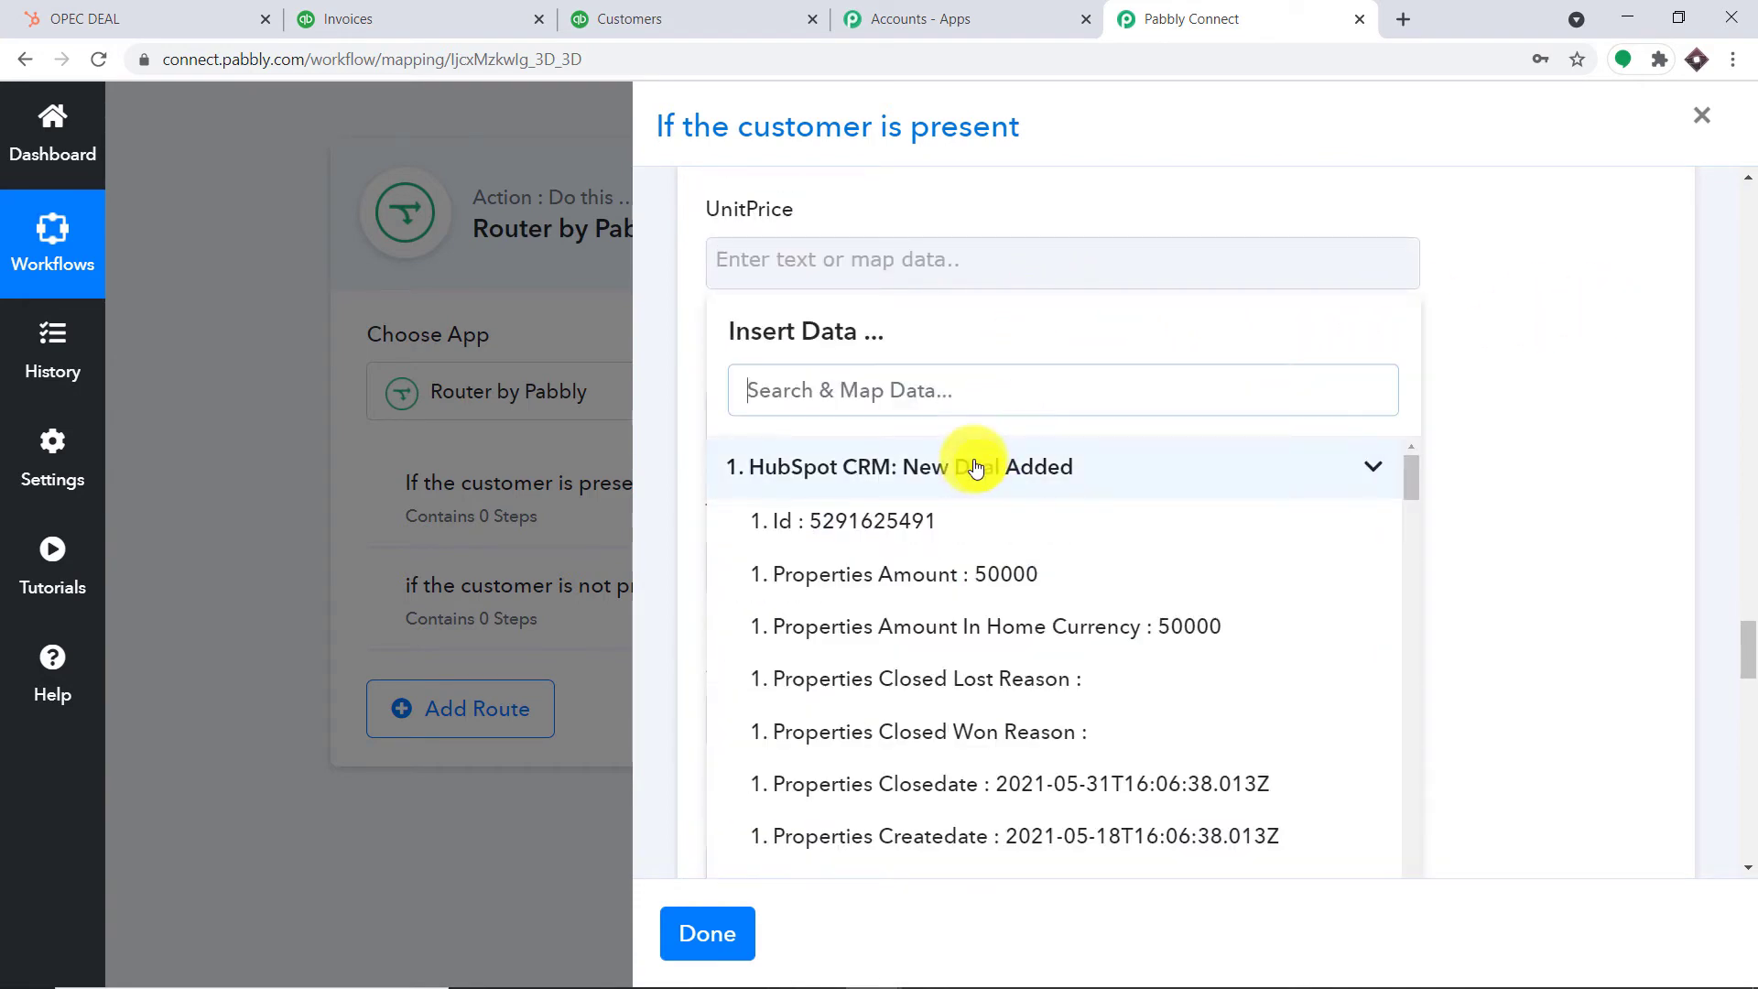
pyautogui.click(1121, 584)
pyautogui.click(1596, 330)
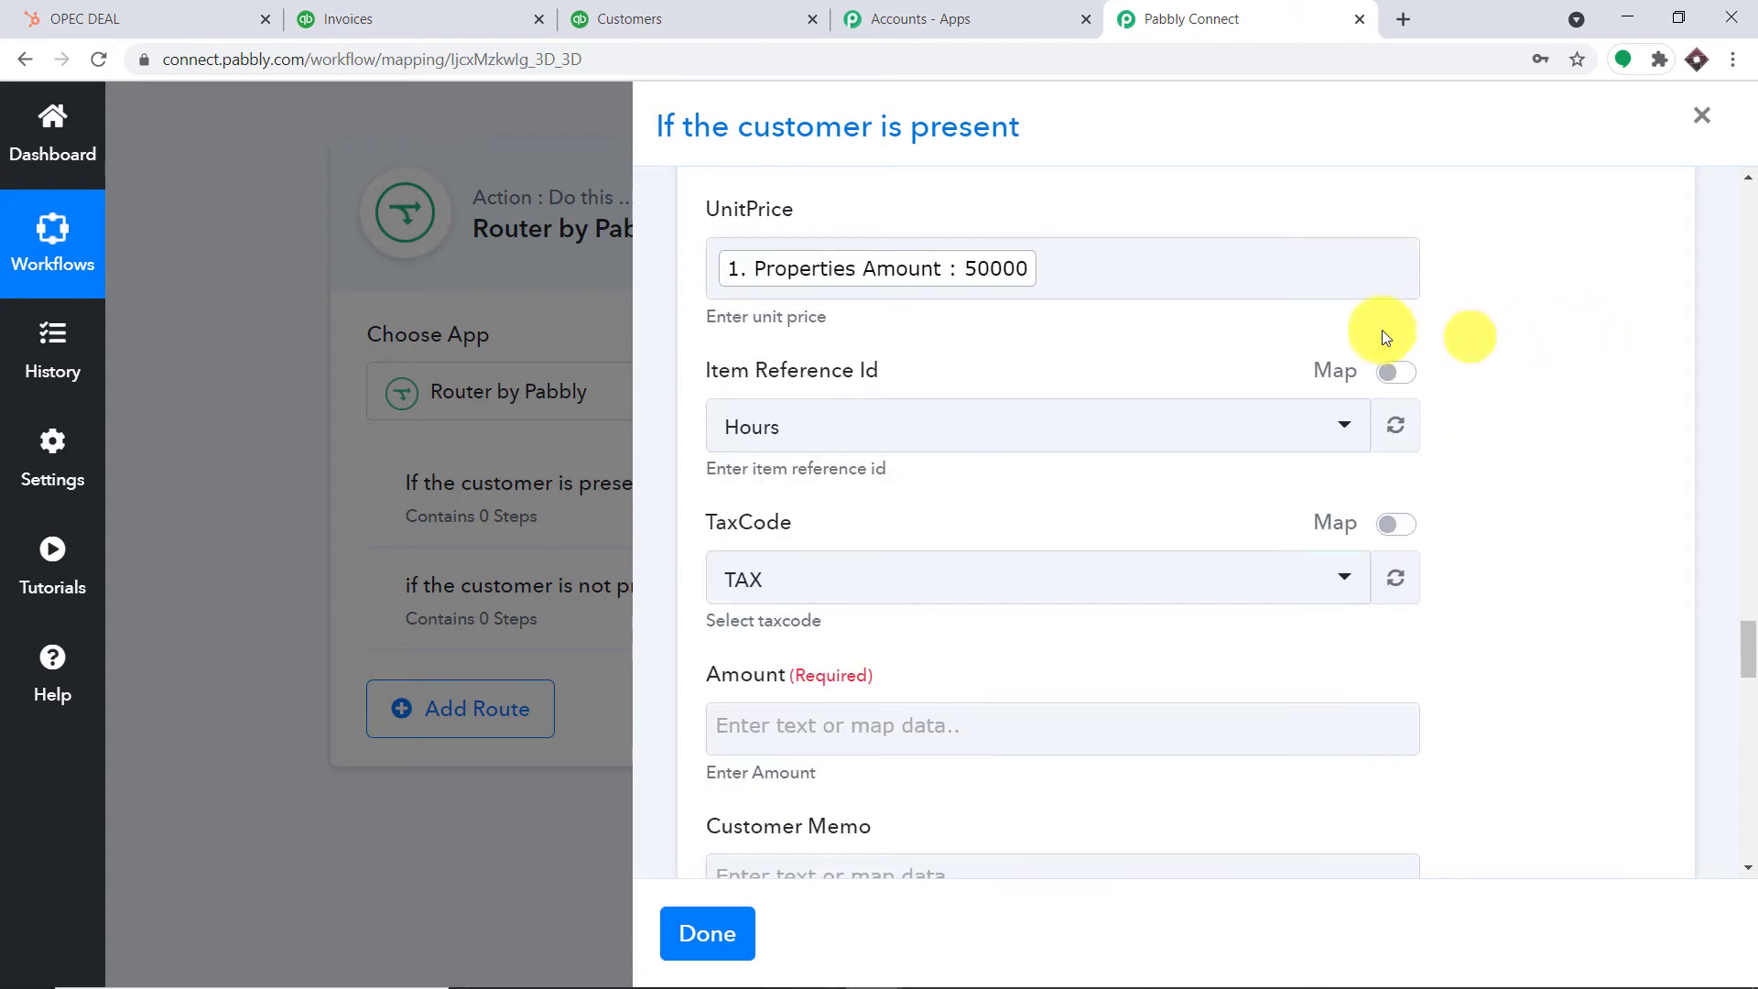
pyautogui.scroll(-3, 1194, 350)
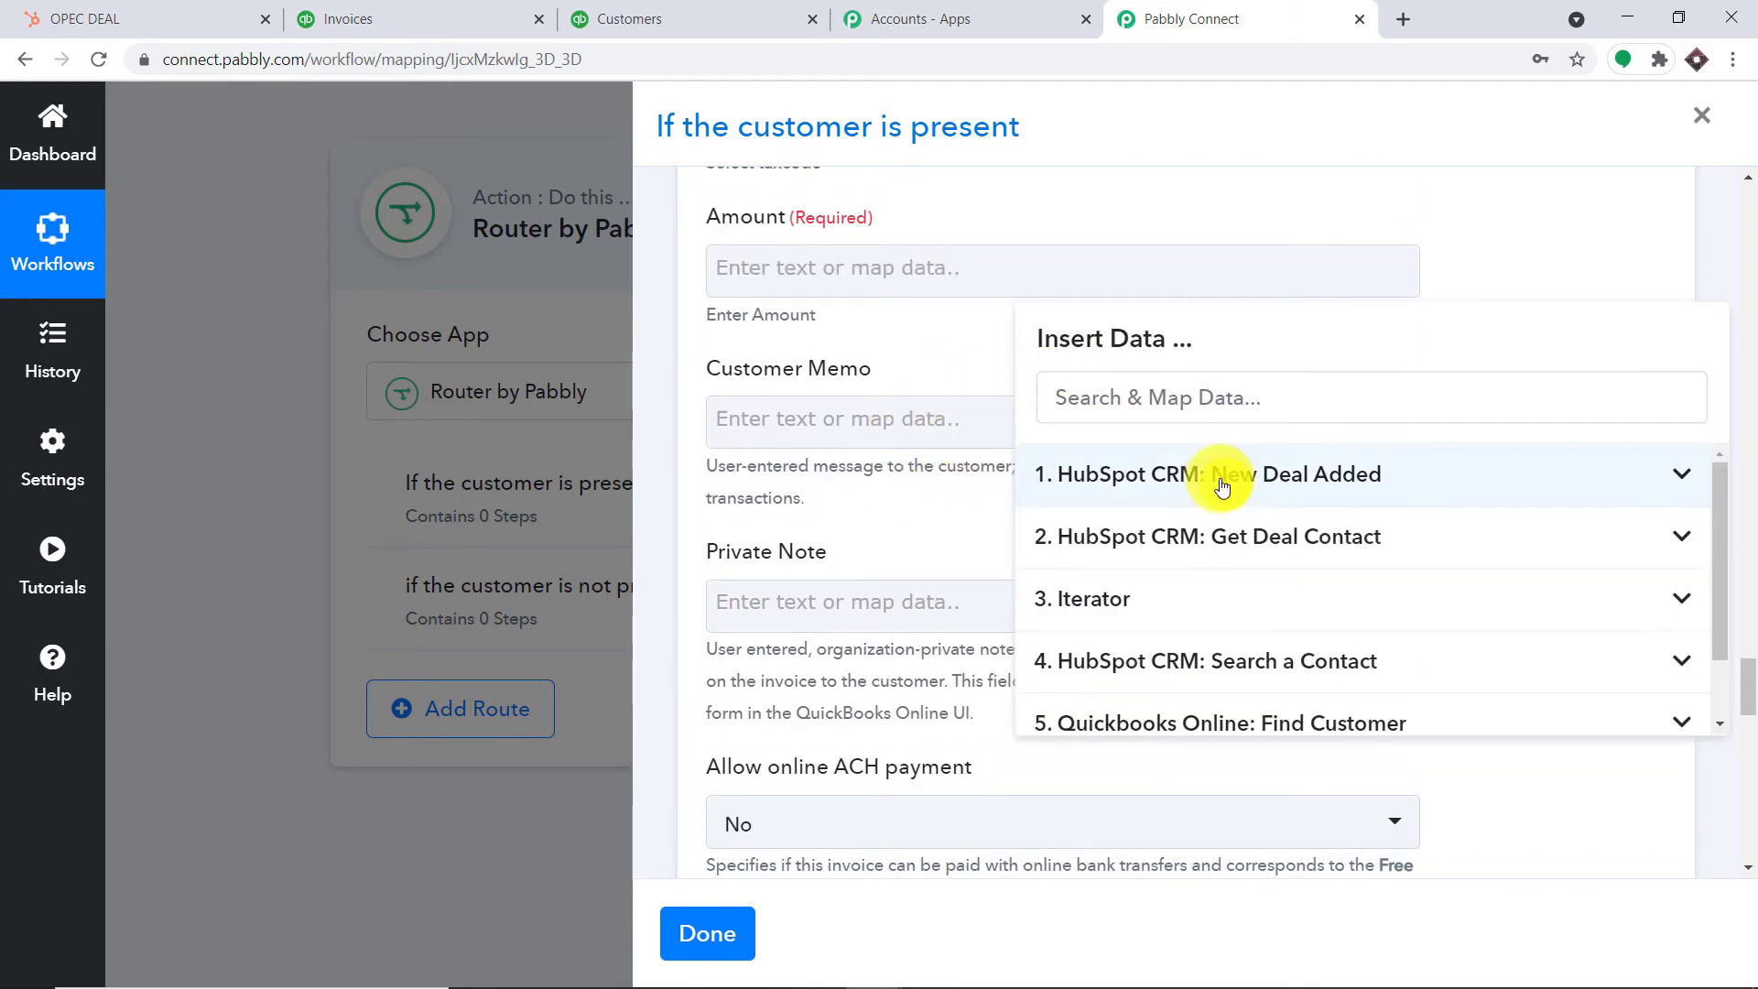
pyautogui.click(1232, 474)
pyautogui.click(1271, 586)
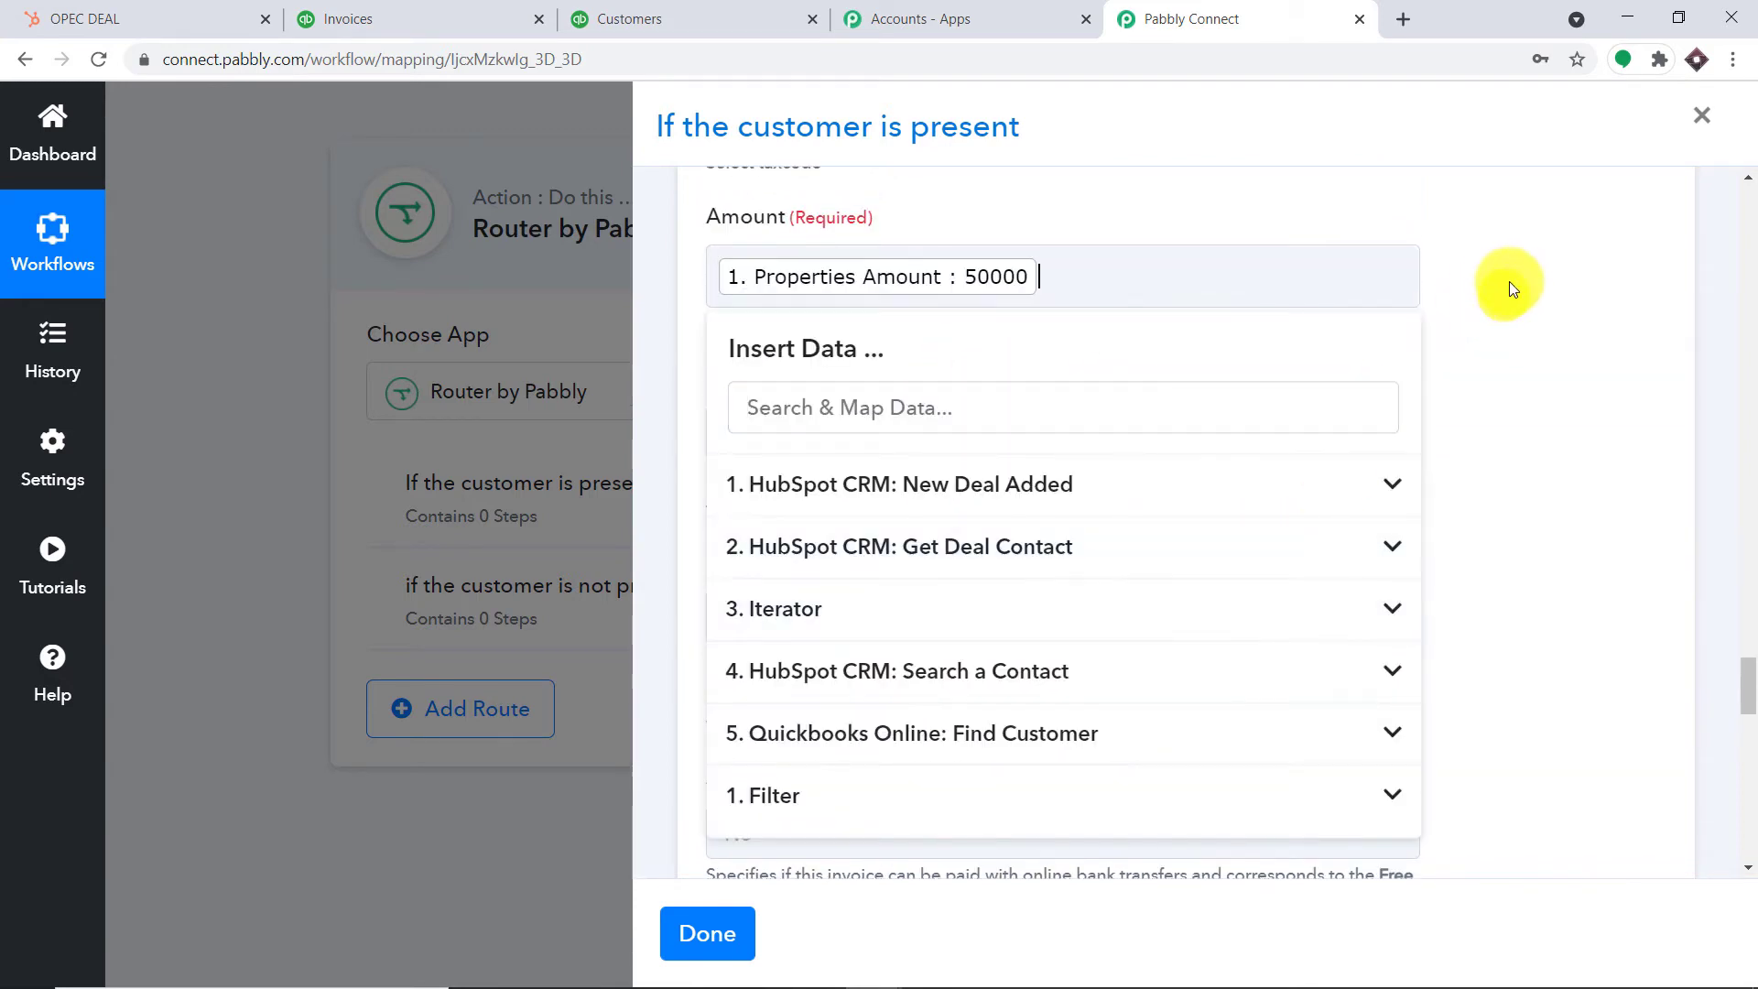
pyautogui.click(1513, 277)
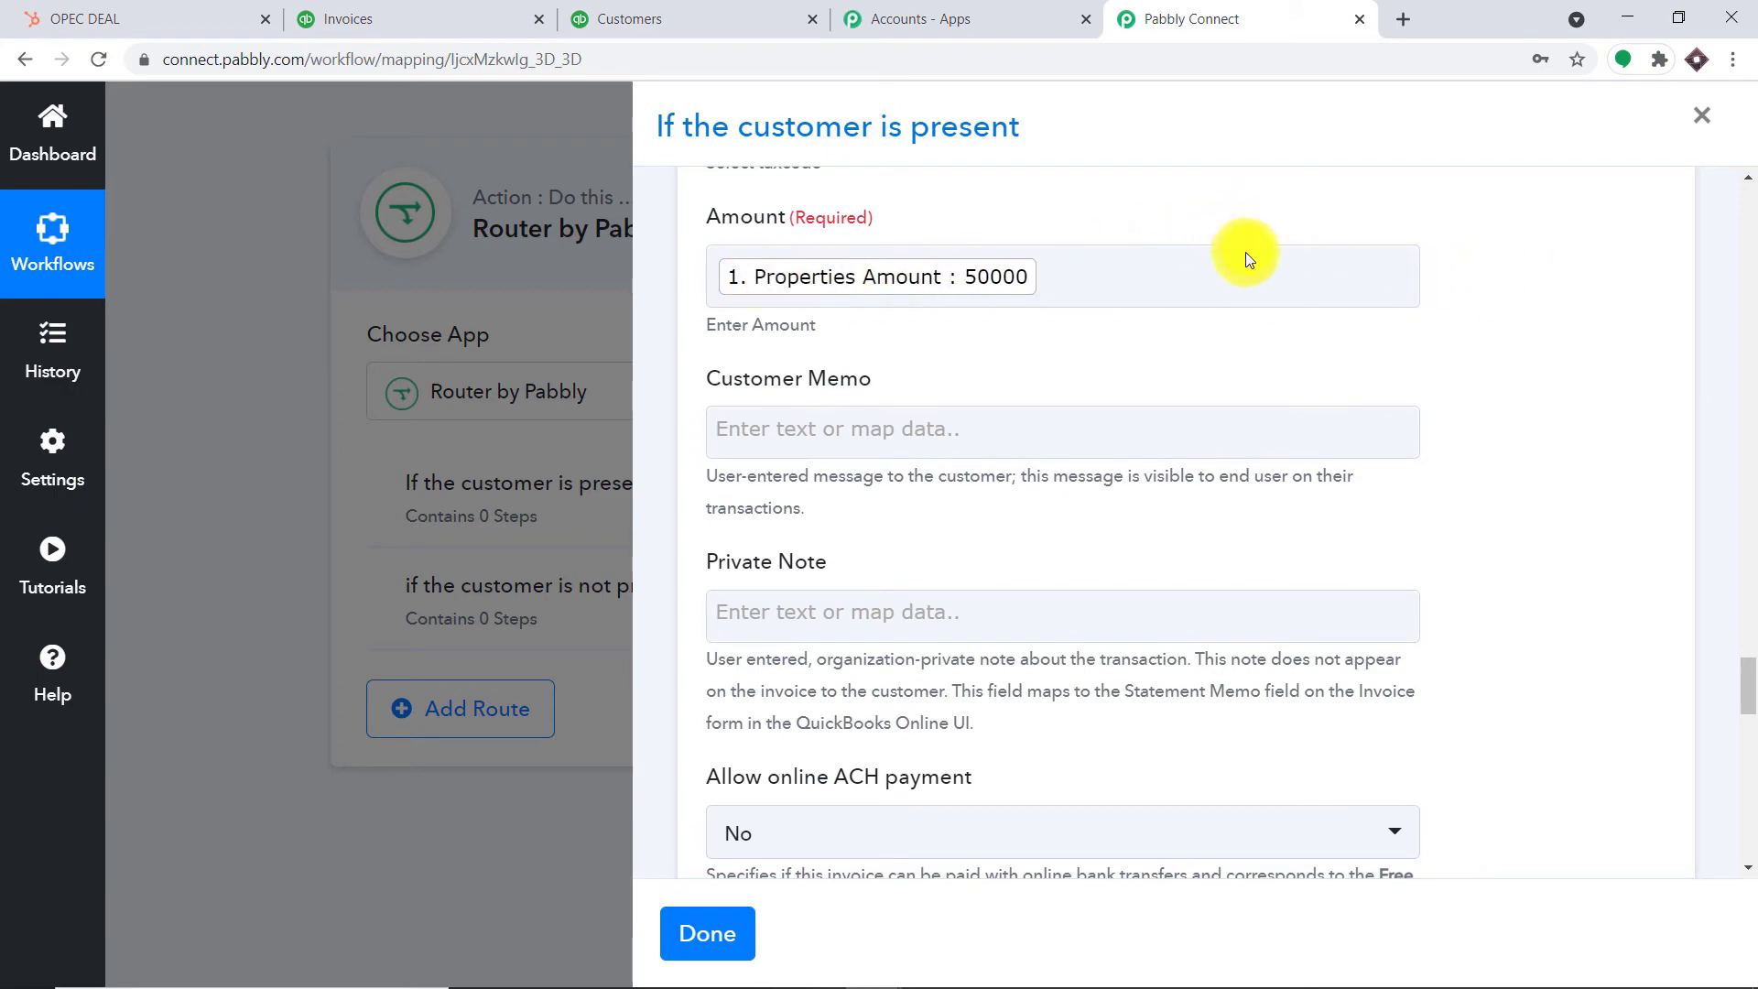
pyautogui.scroll(-9, 1250, 265)
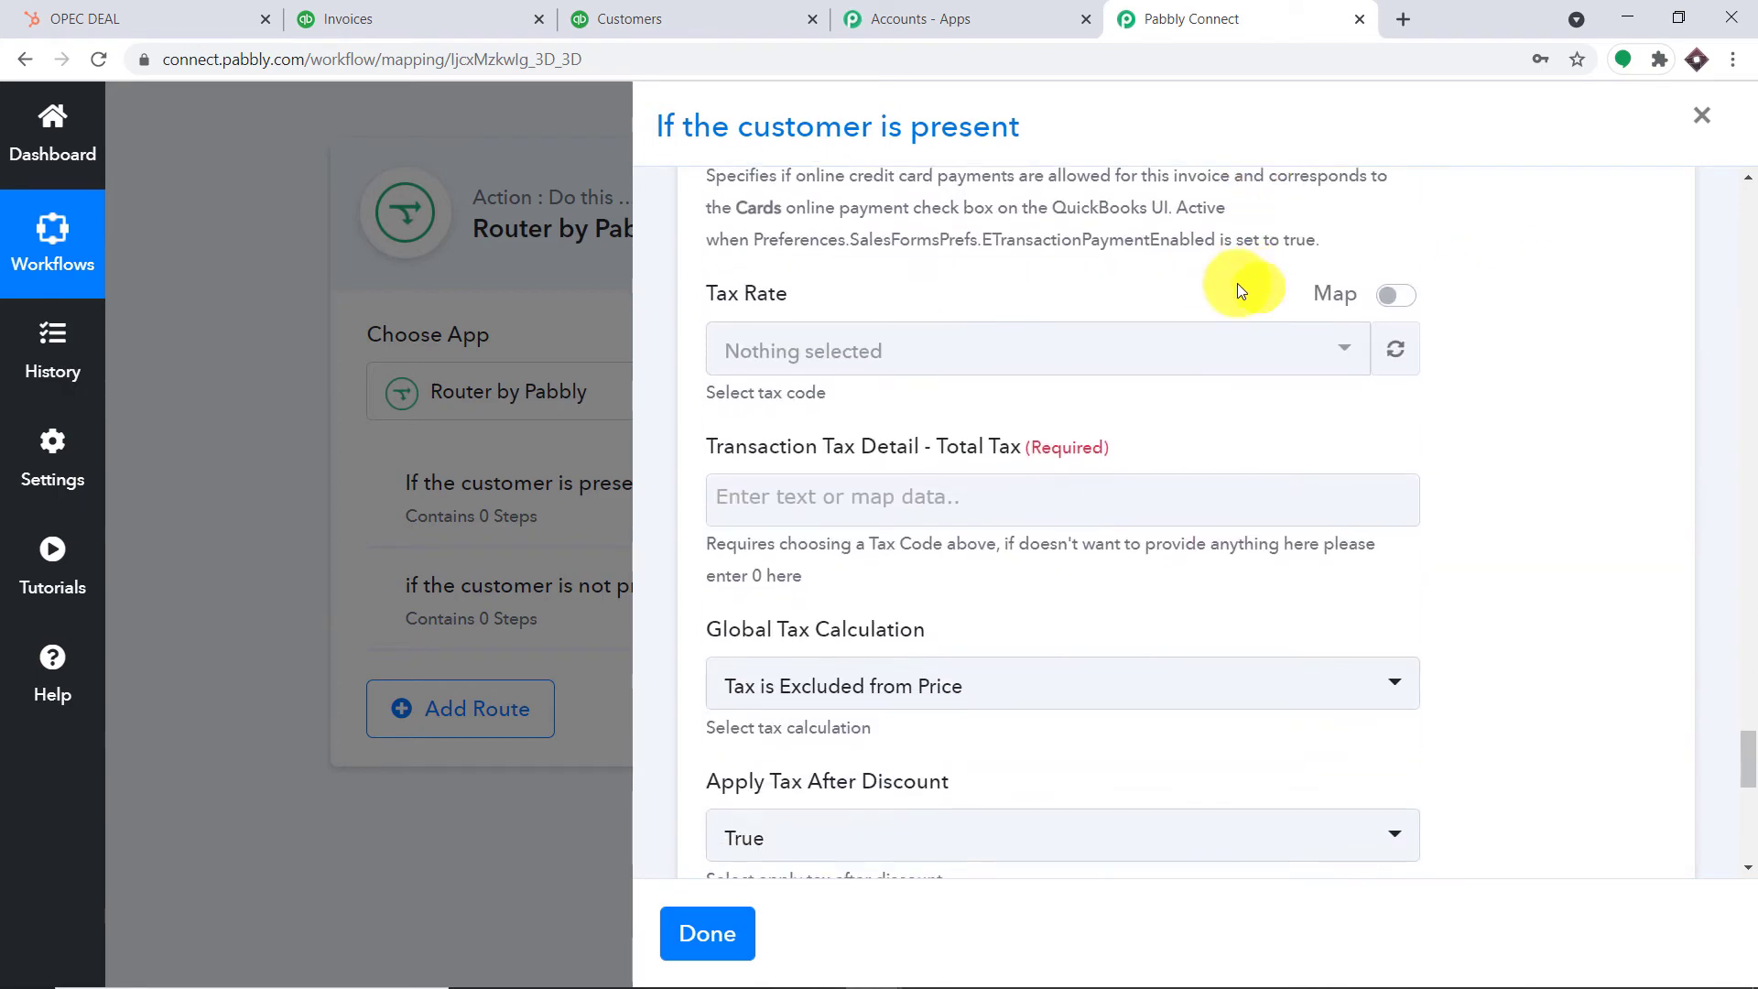
# Enter 0 for both Total Tax and Discount Percent
pyautogui.click(795, 507)
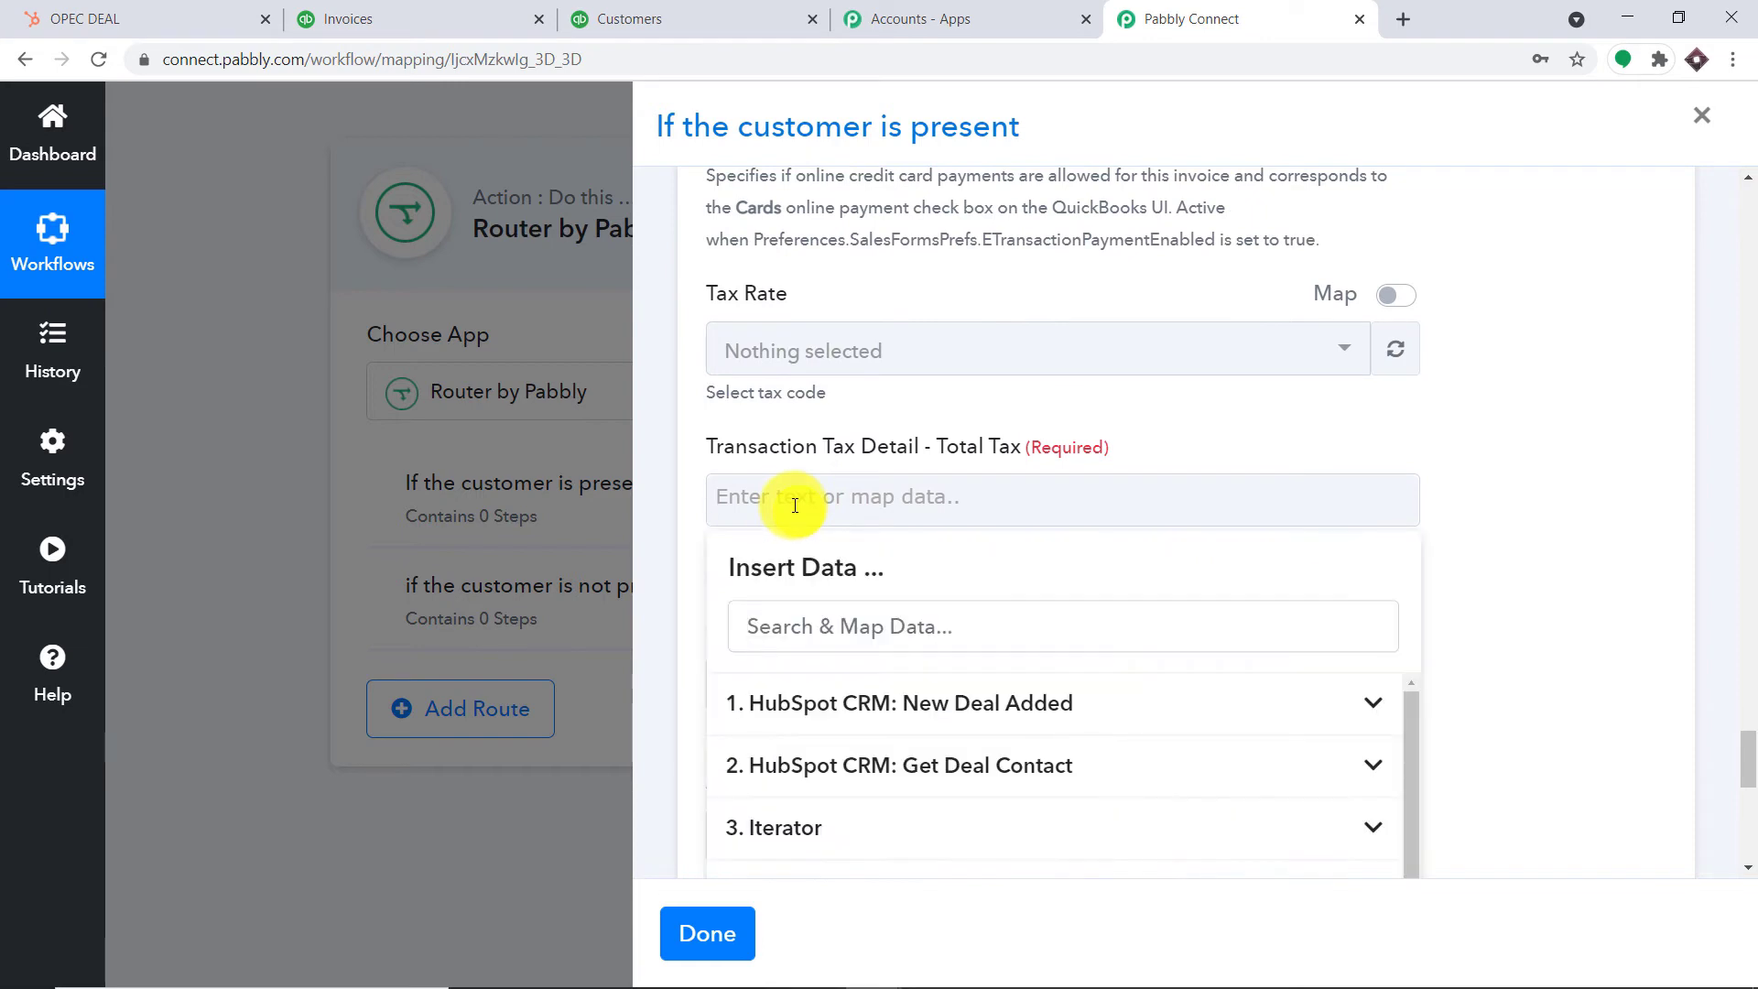
pyautogui.write('0')
pyautogui.click(1508, 397)
pyautogui.scroll(-2, 1502, 387)
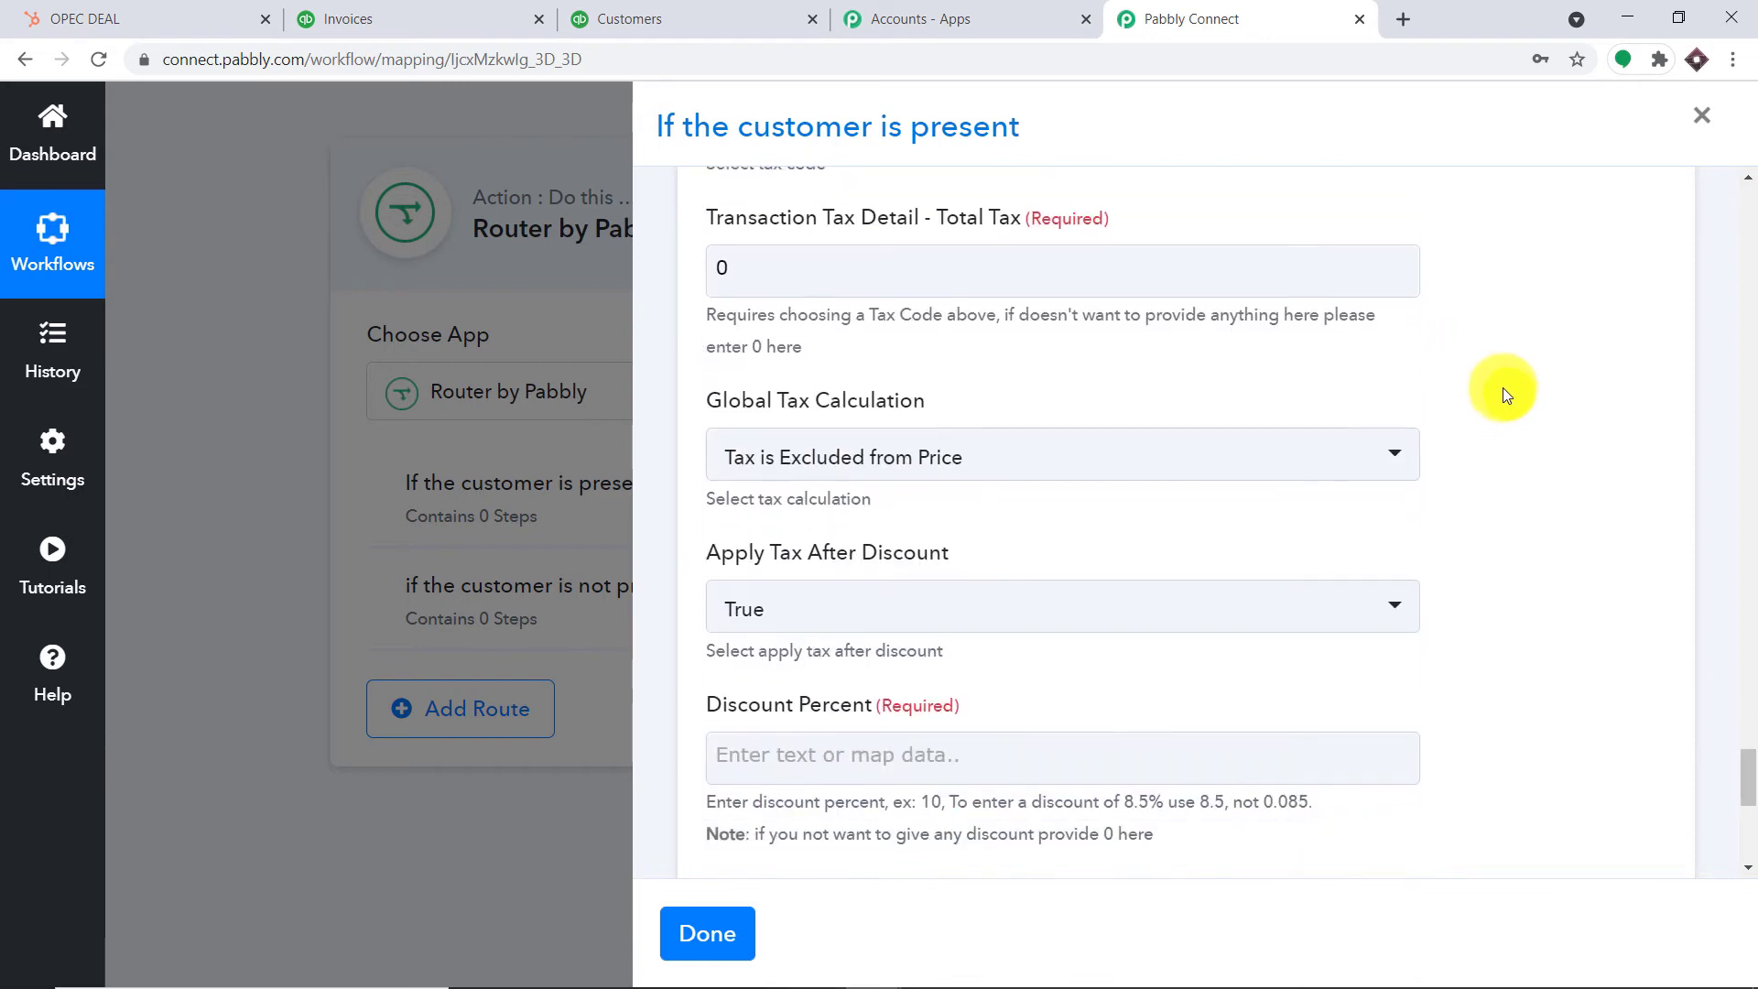
pyautogui.scroll(-2, 1190, 476)
pyautogui.click(945, 519)
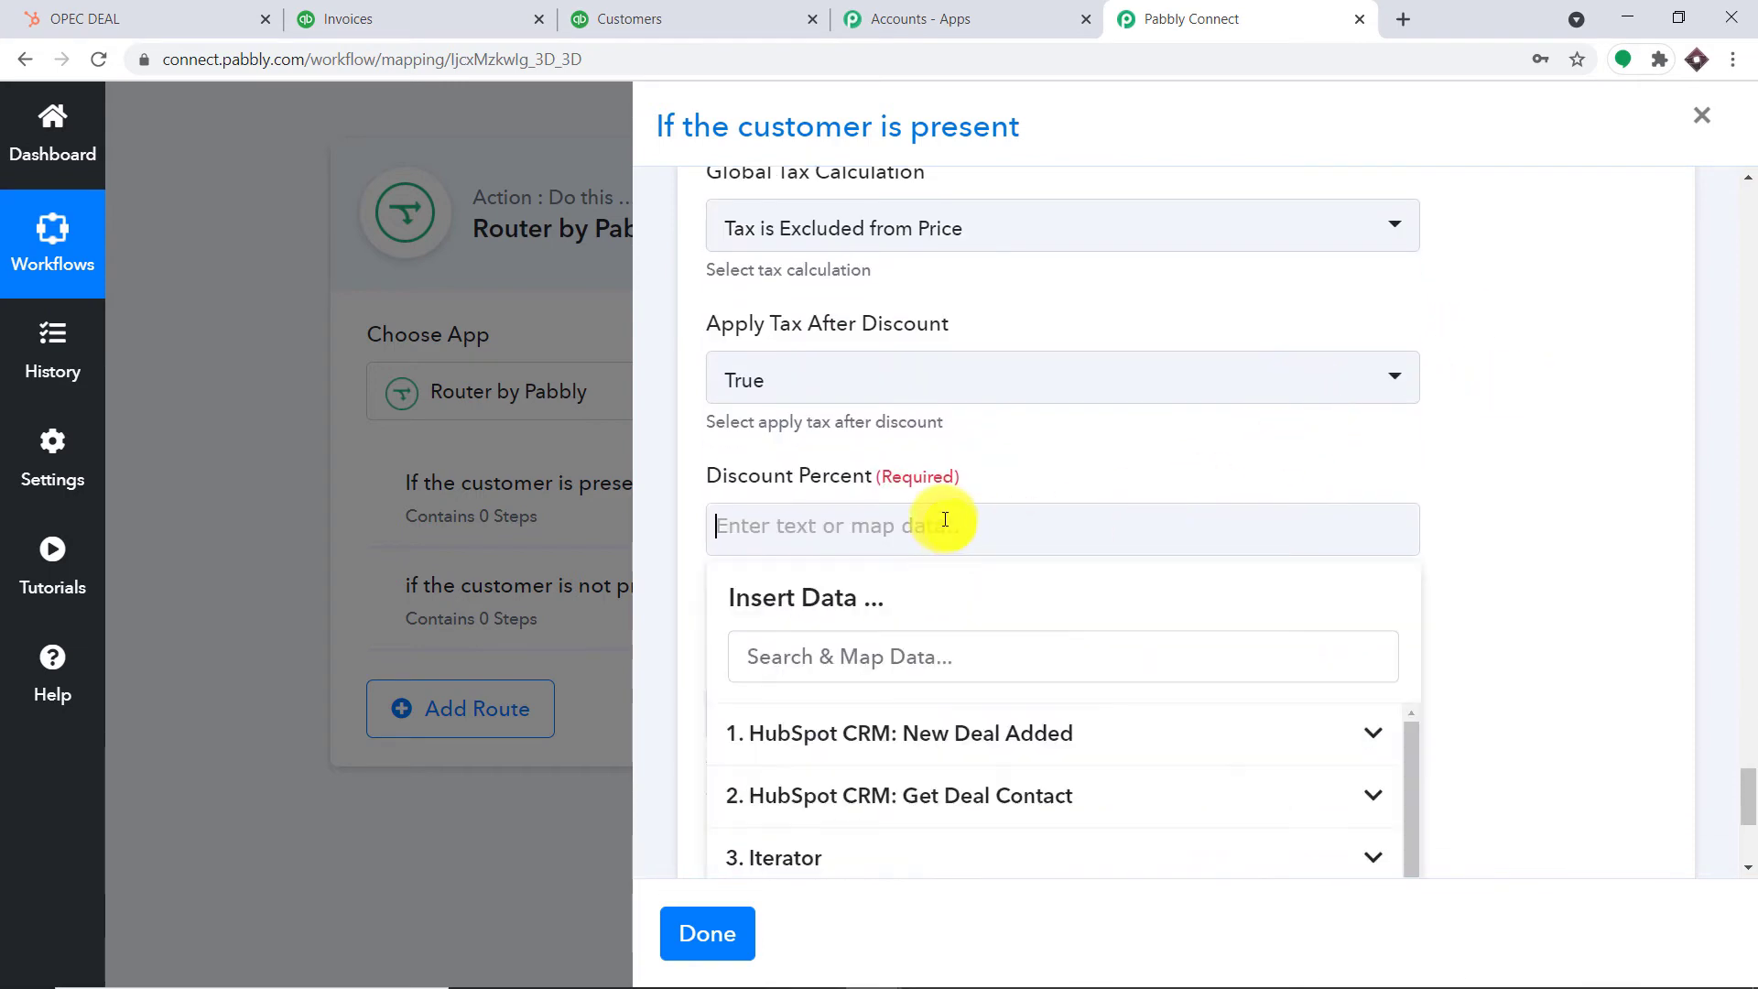
pyautogui.write('0')
pyautogui.click(1562, 357)
# Save and test the invoice step, then close the route, now holding 1 step
pyautogui.scroll(-5, 1507, 370)
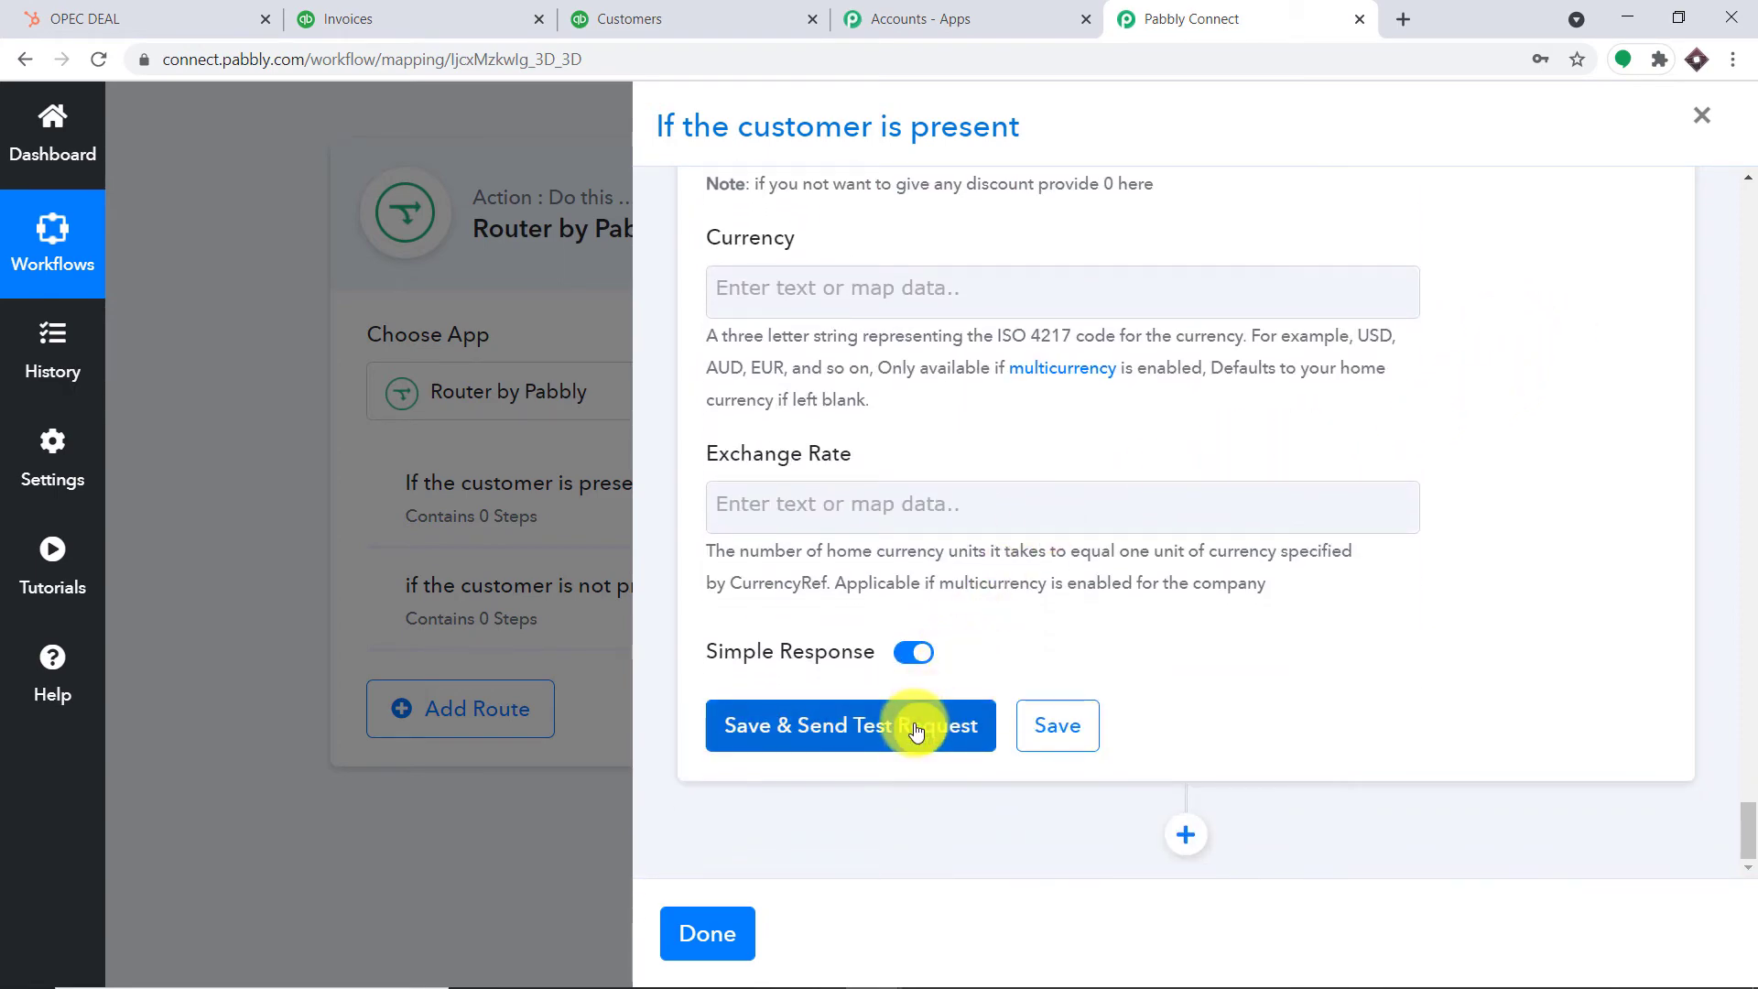
pyautogui.click(915, 726)
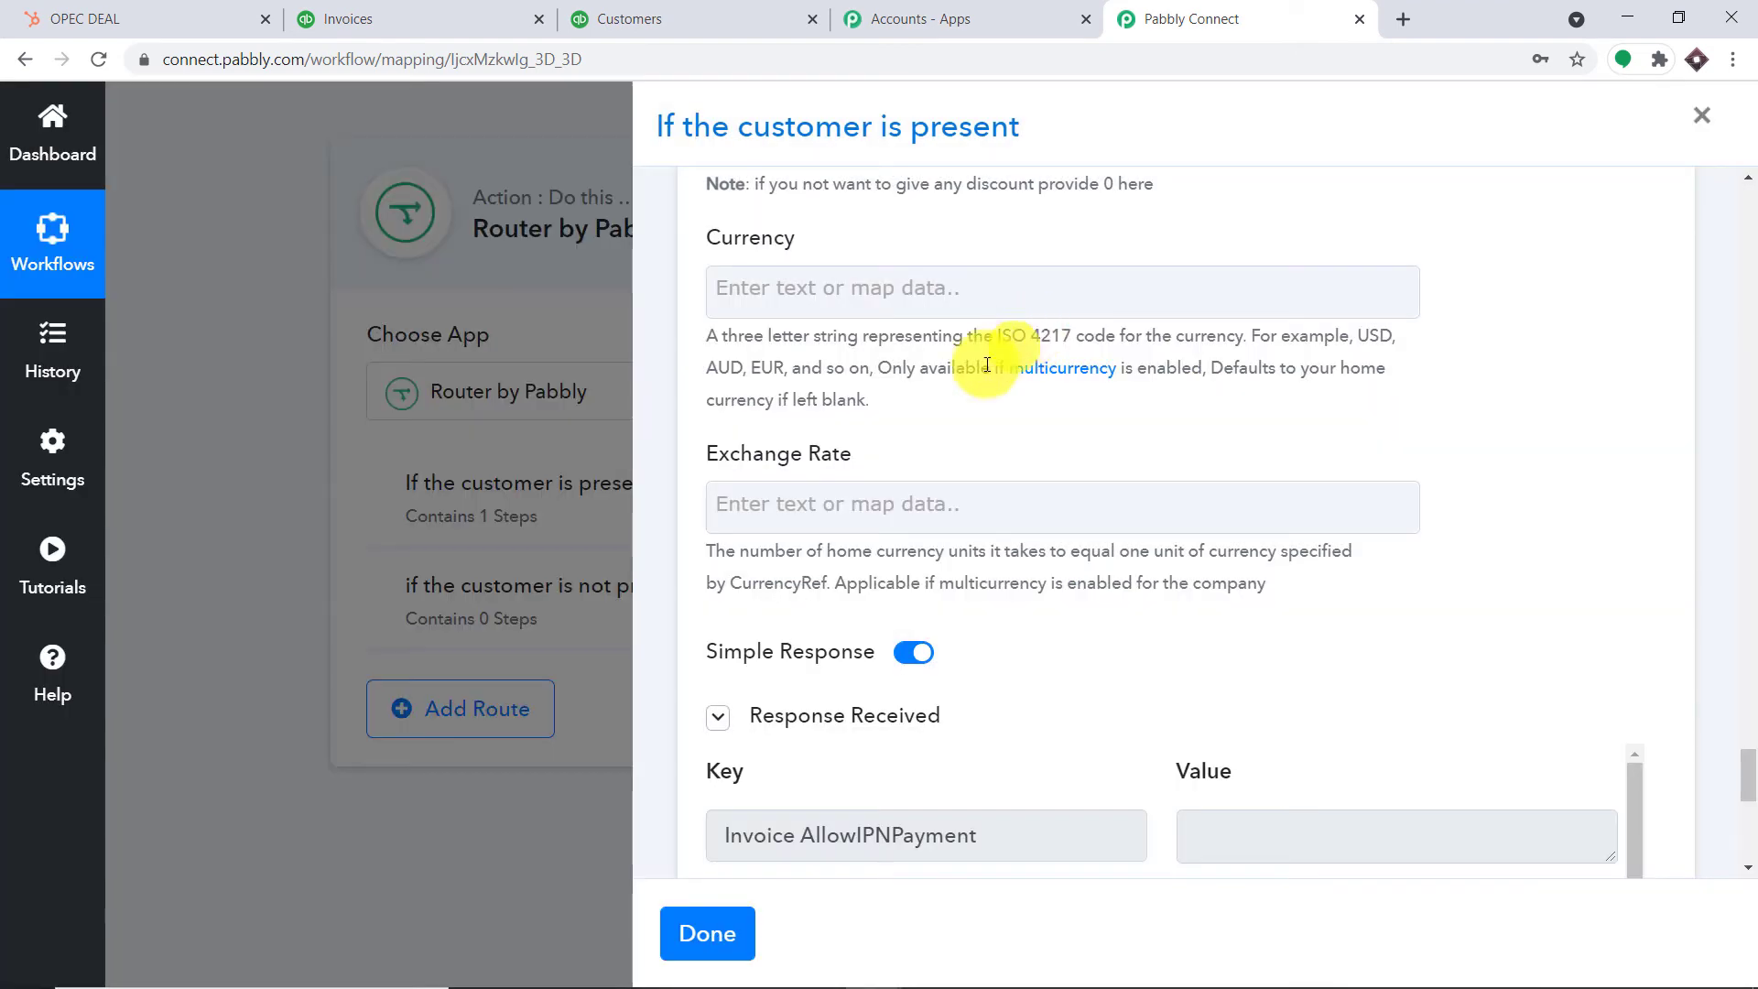
pyautogui.click(722, 932)
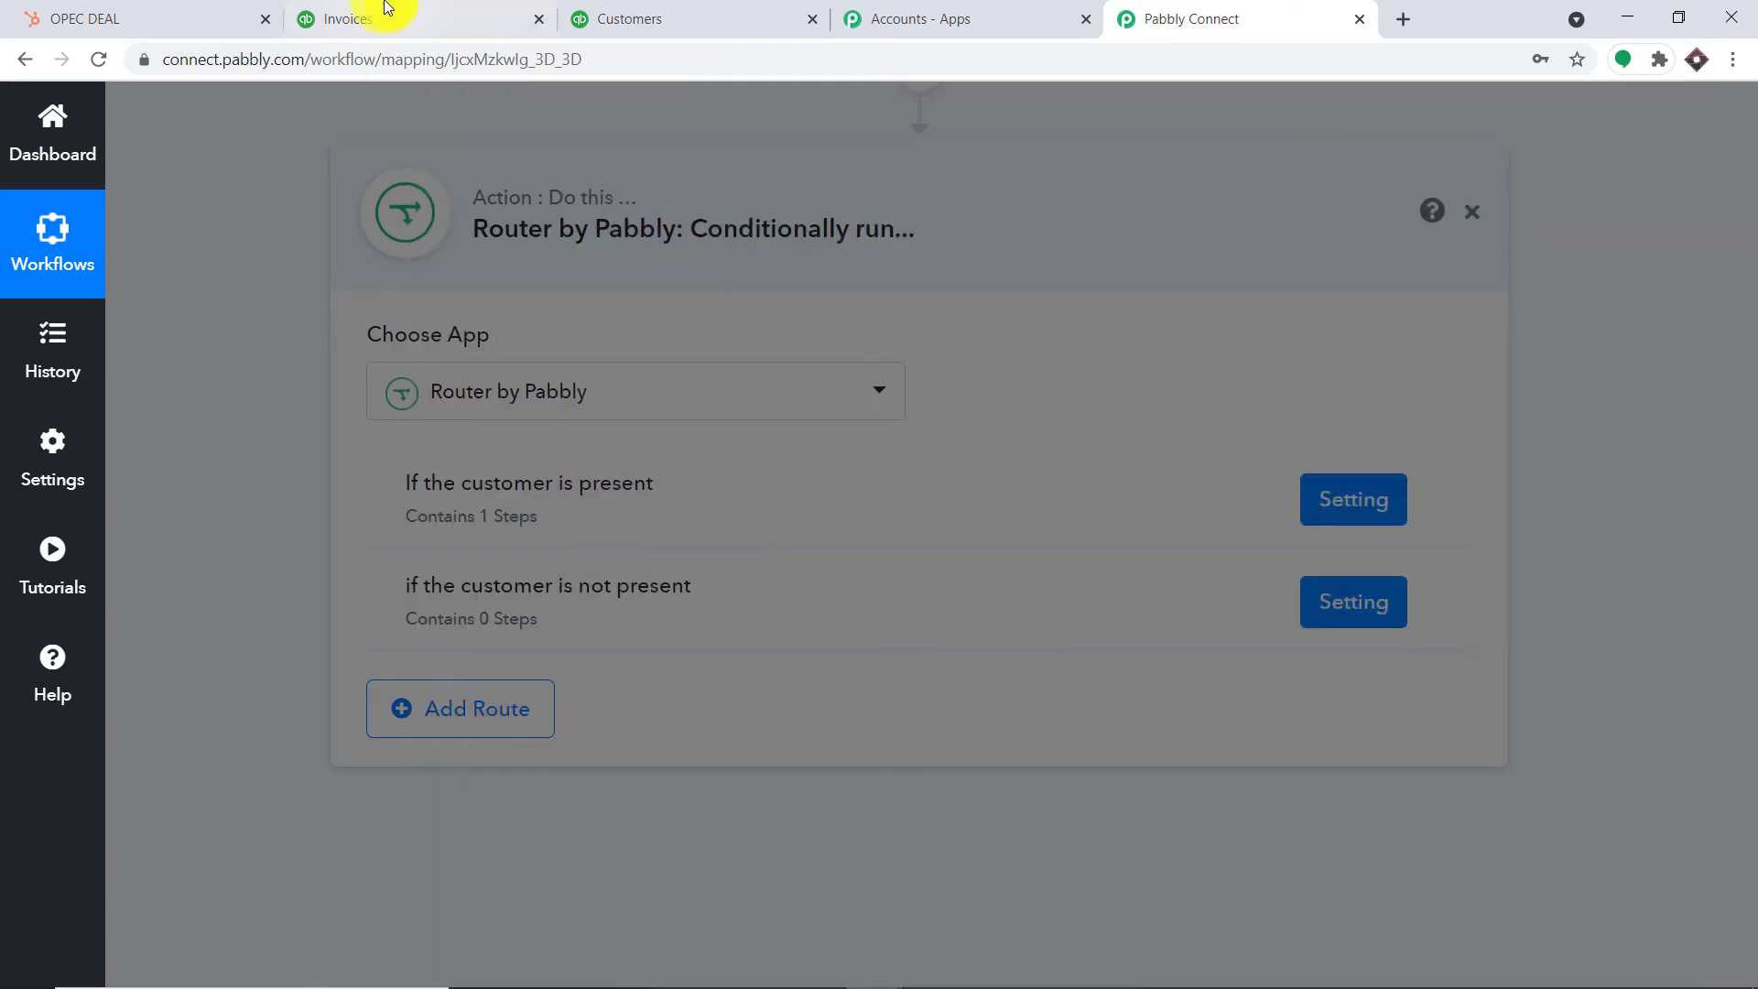
# Sign in to QuickBooks Online, skipping the phone number verification
pyautogui.click(388, 9)
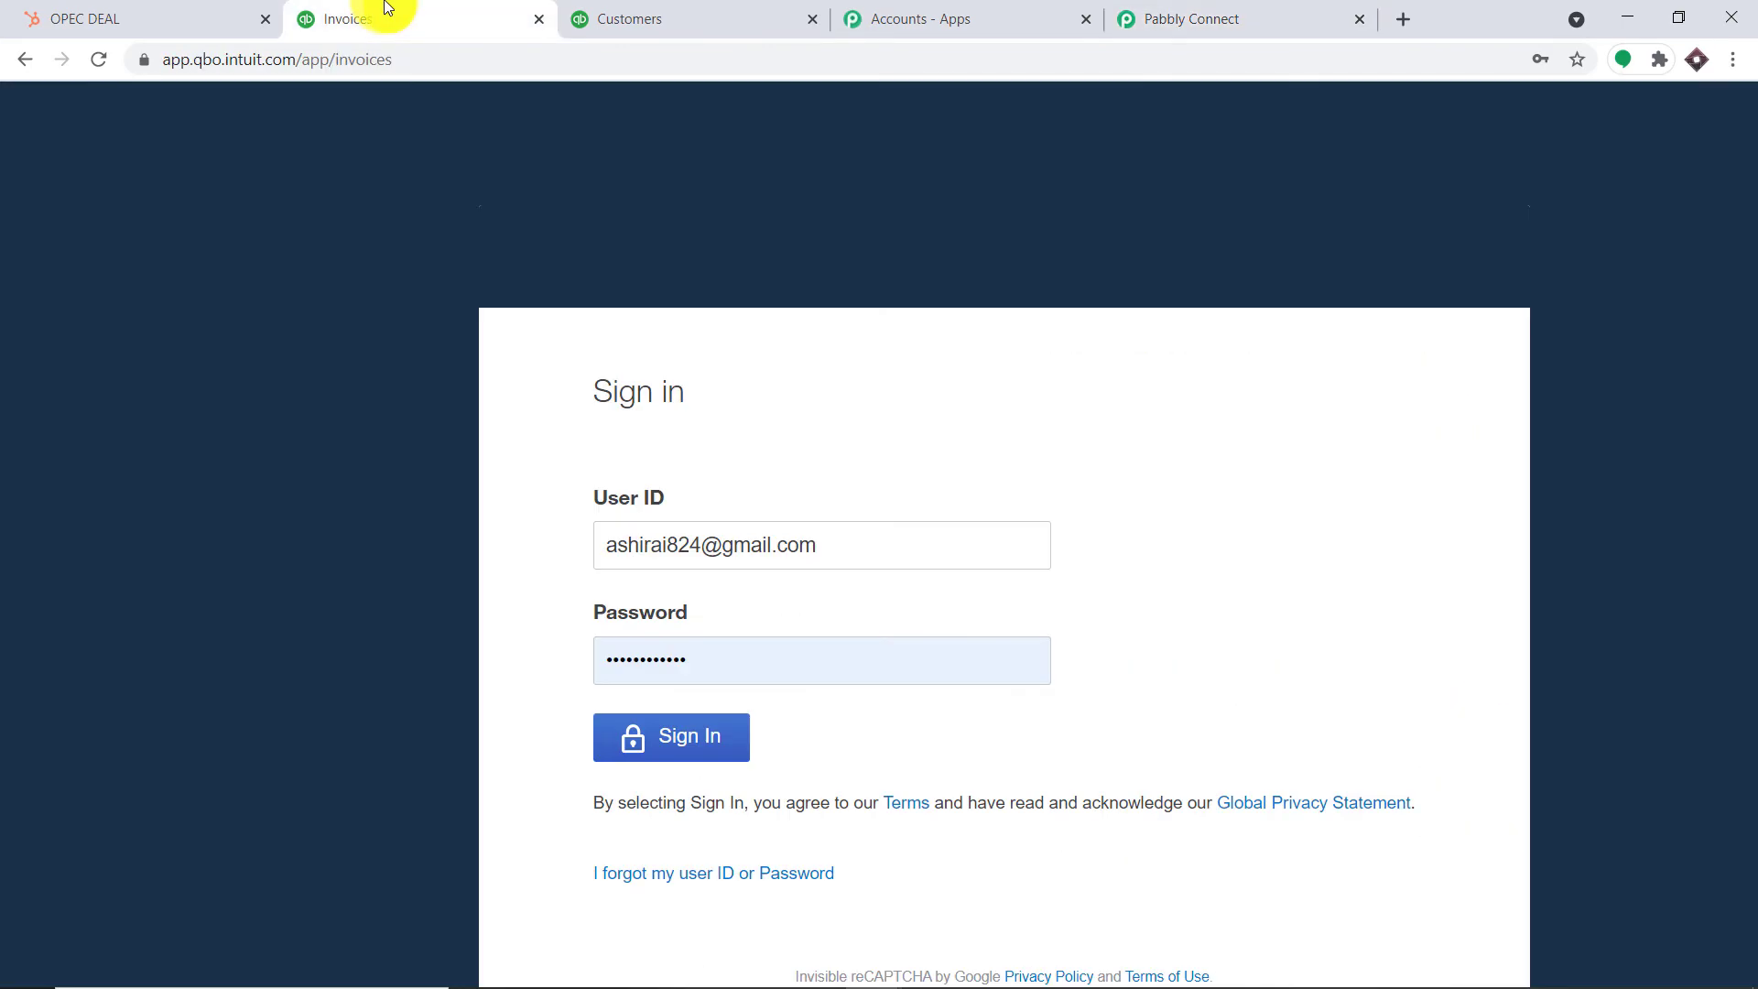
pyautogui.click(715, 749)
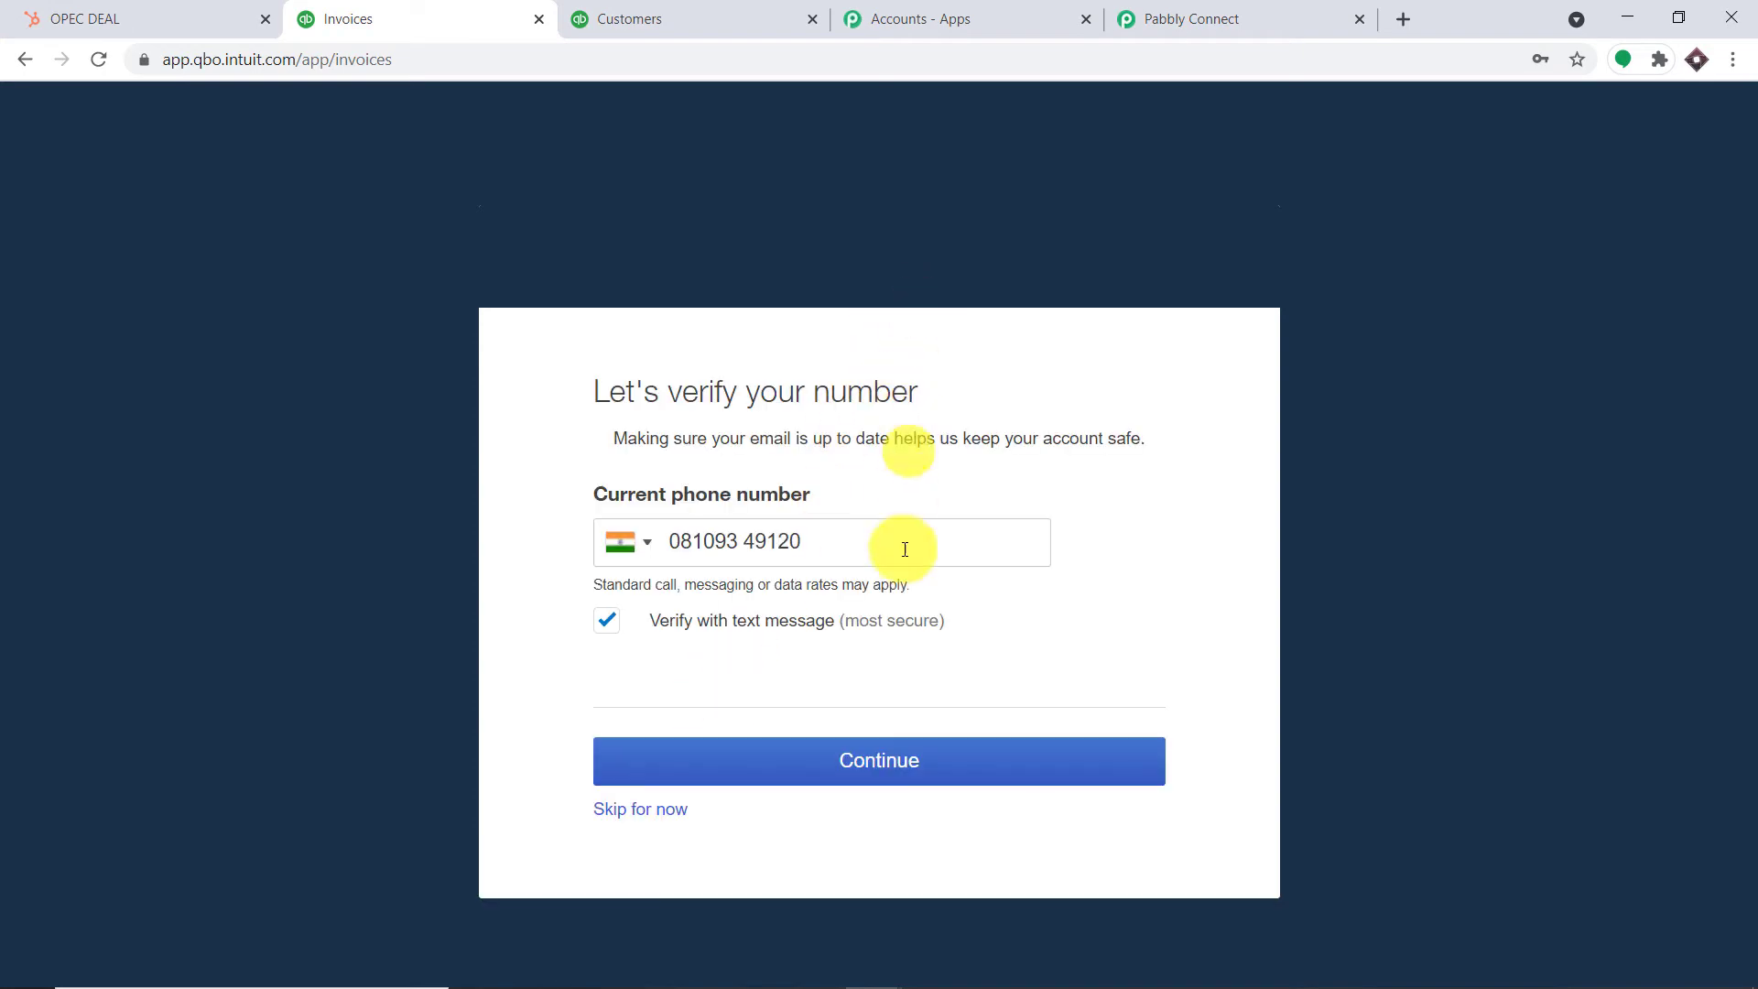
pyautogui.click(671, 808)
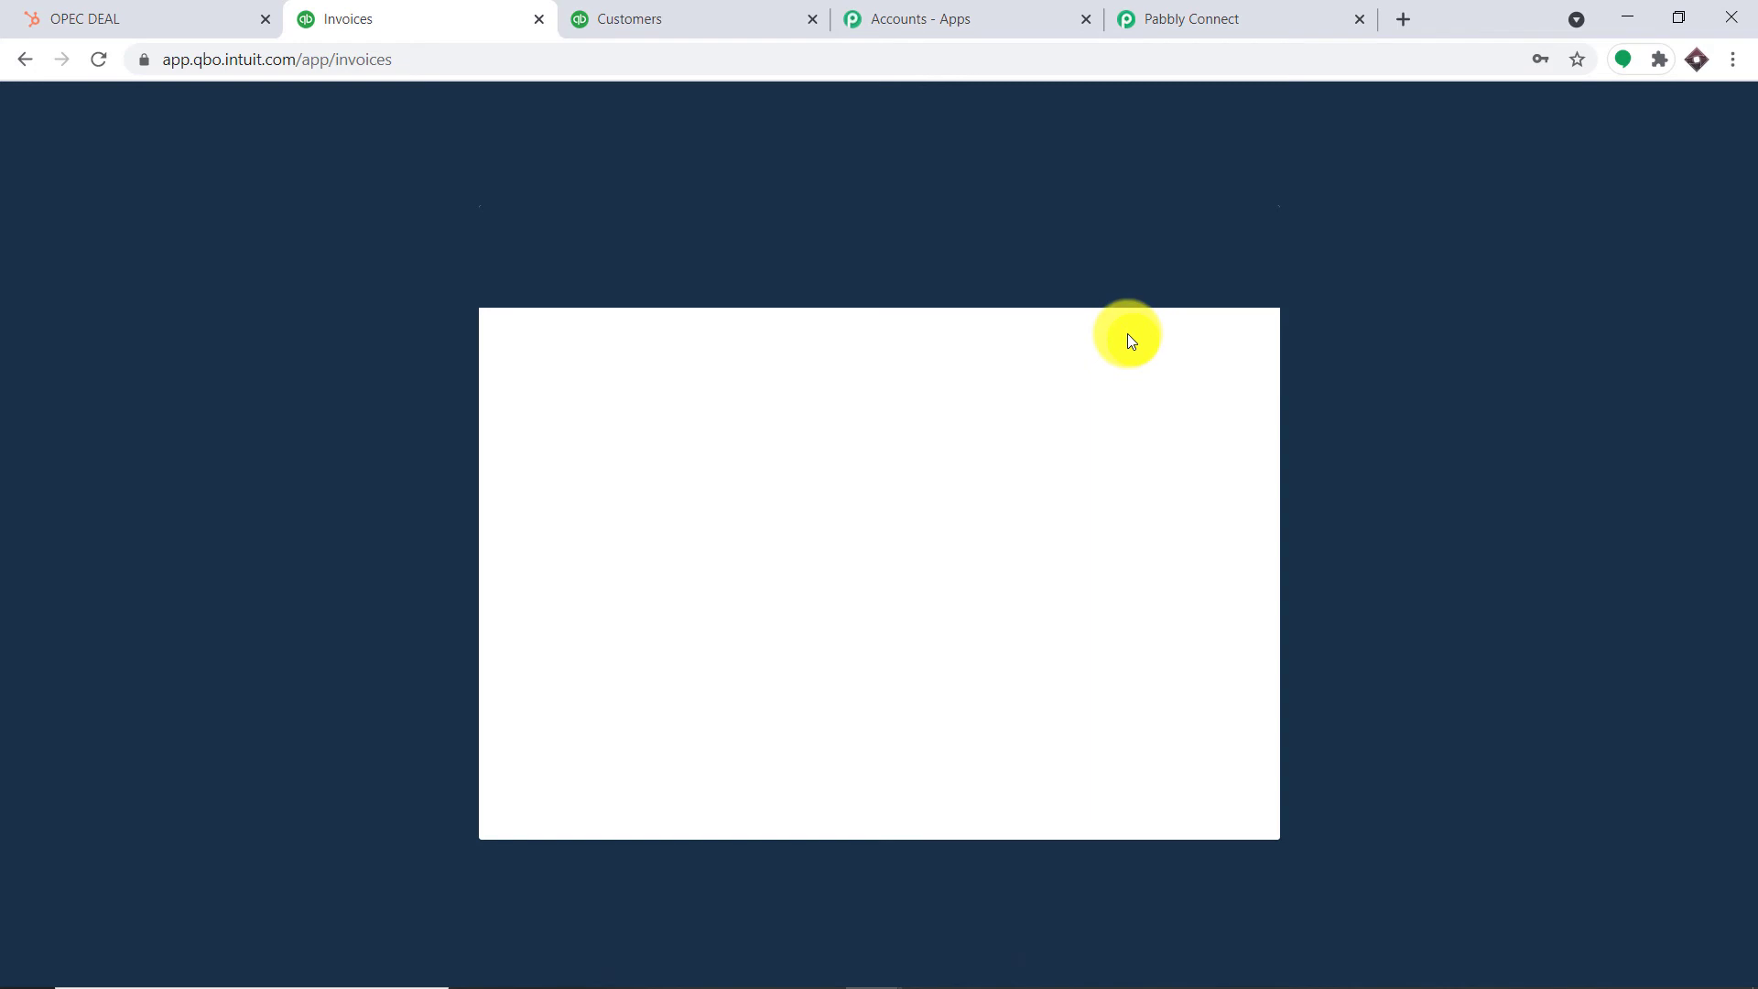
# Reload the invoices list to find the new $50,000 invoice dated 5/18/2021, total 17
pyautogui.scroll(-5, 960, 458)
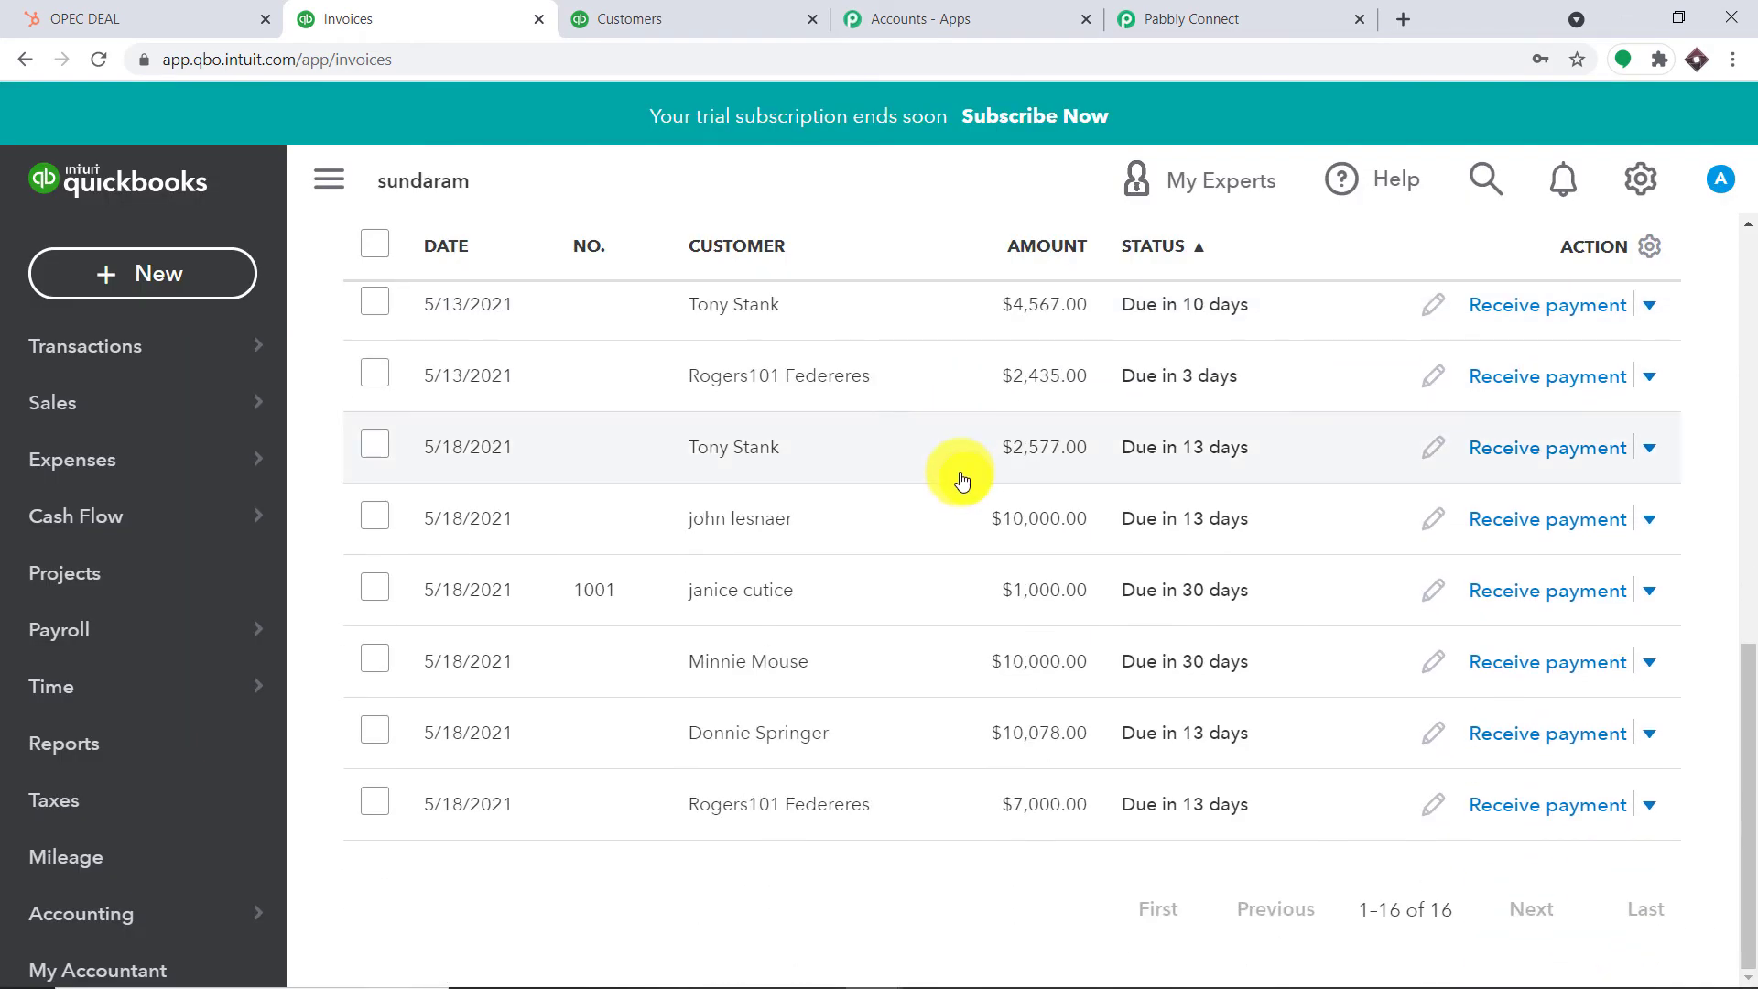
pyautogui.click(90, 61)
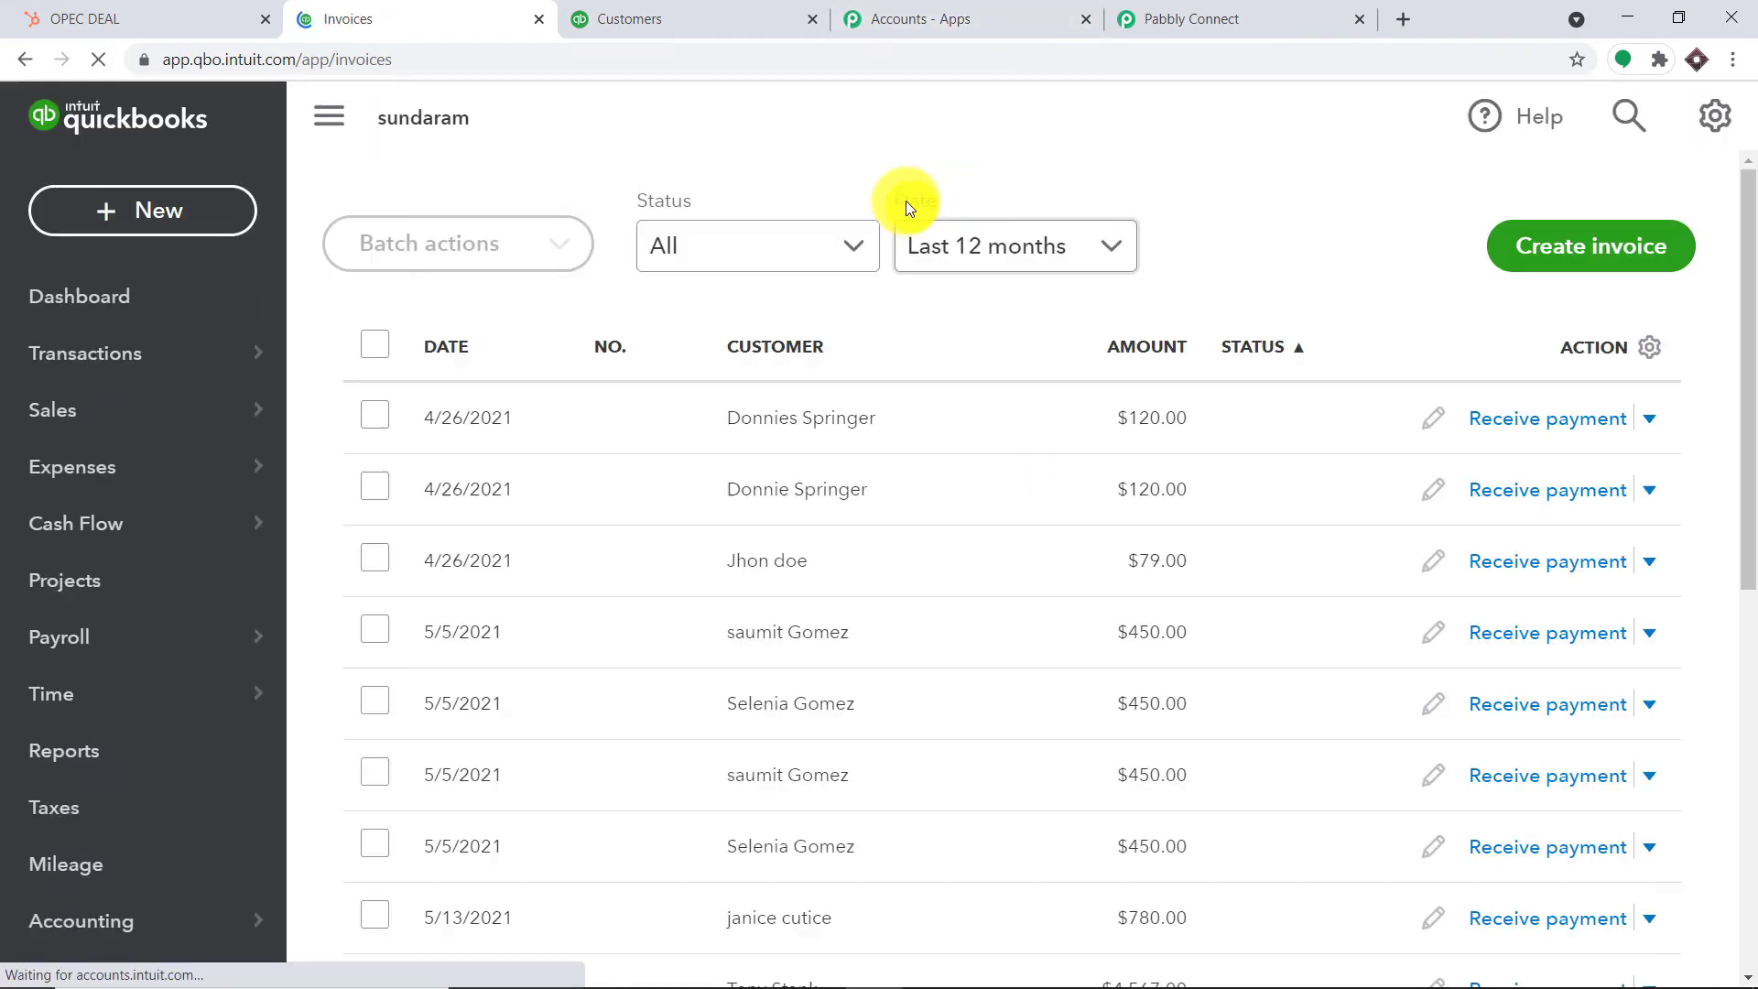
pyautogui.scroll(-7, 916, 440)
pyautogui.scroll(-5, 921, 467)
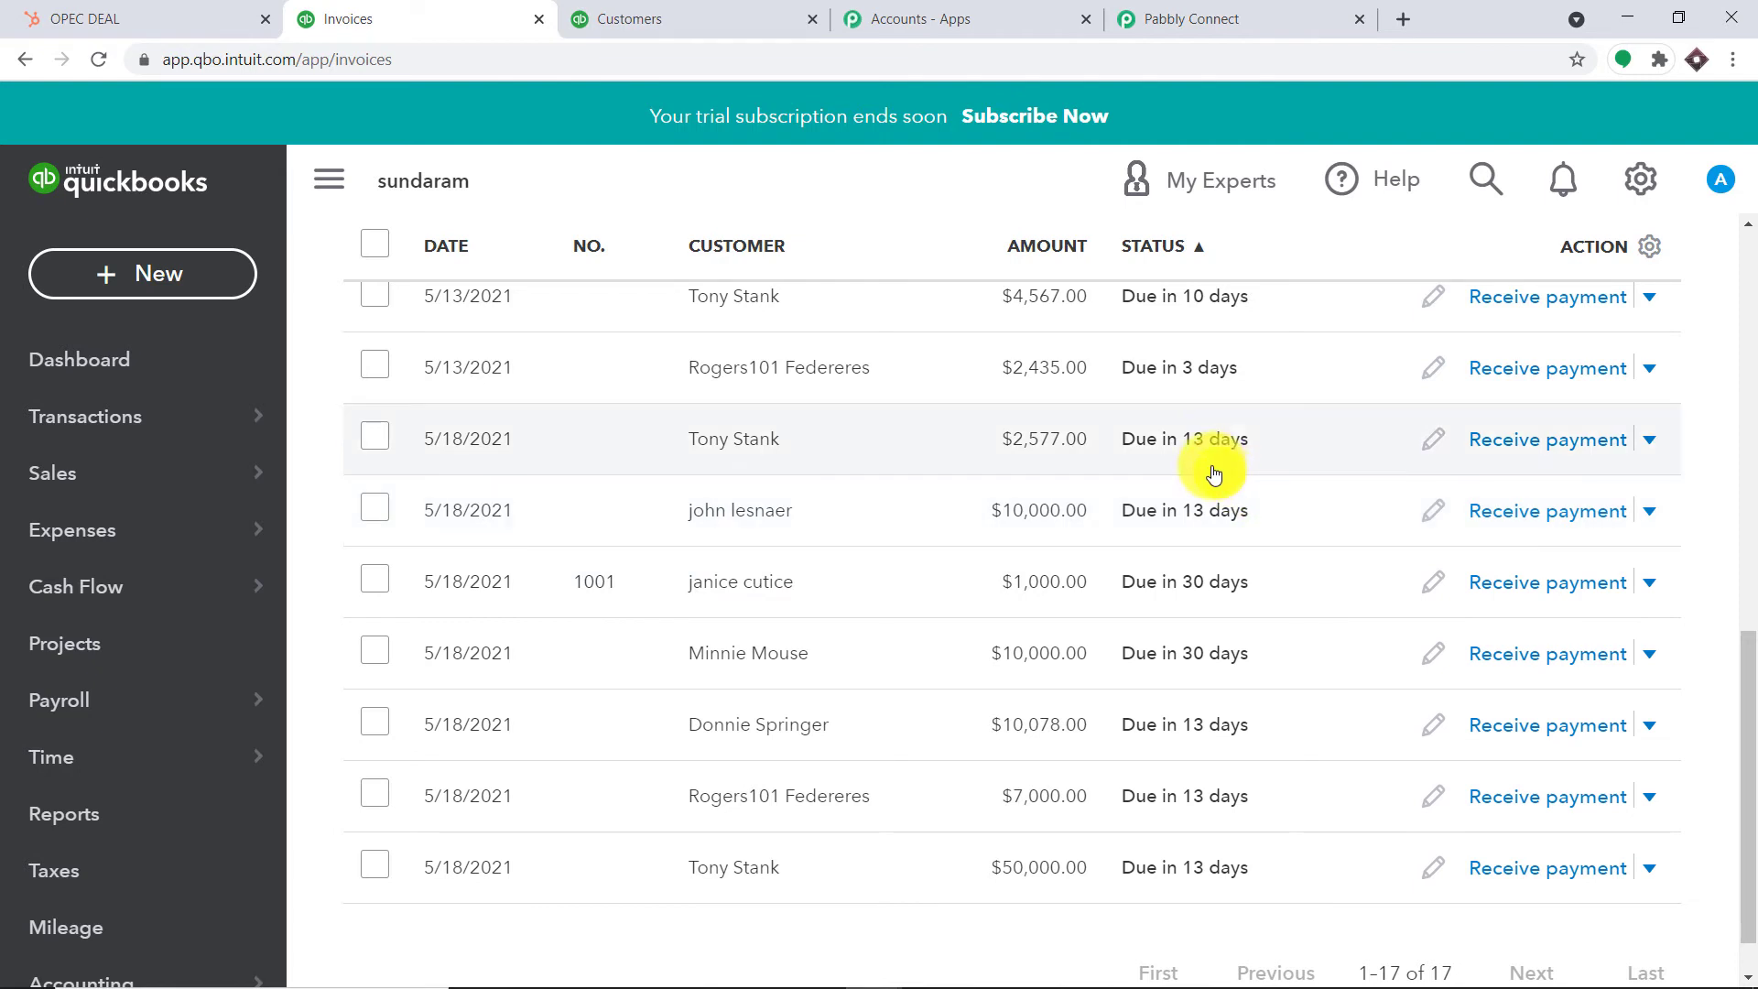
pyautogui.click(1199, 14)
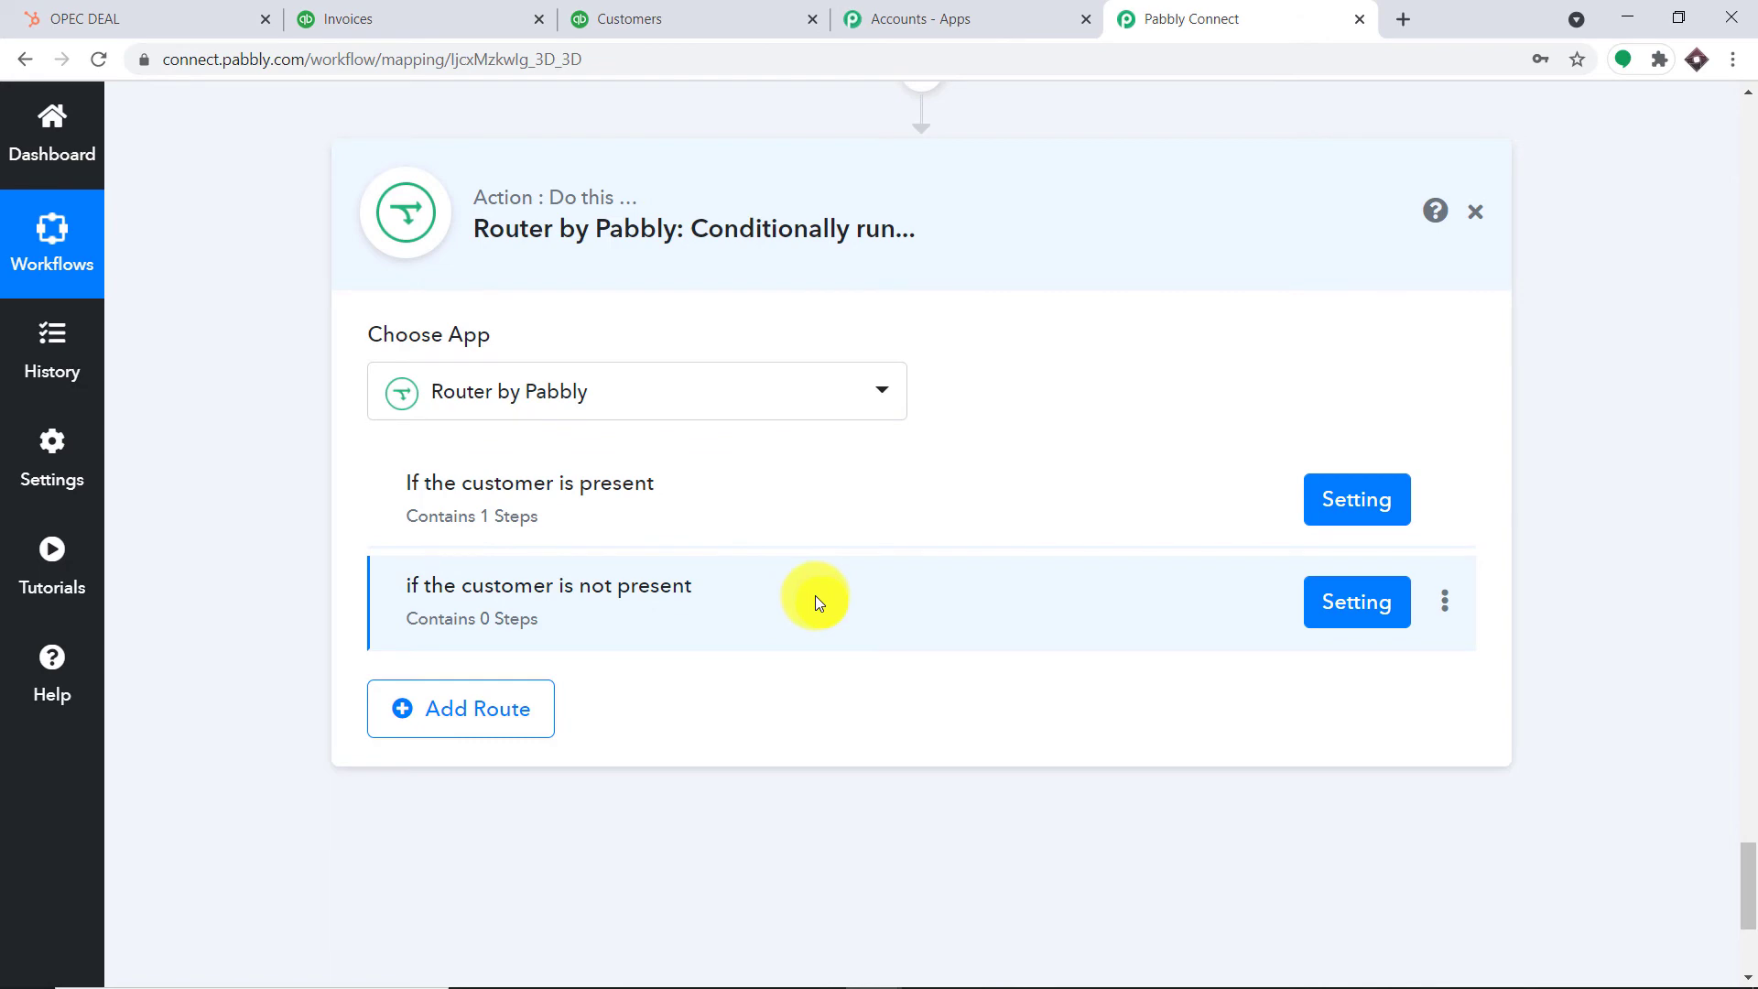
# Filter the not-present route on step 5's QueryResponse Customer 0 Id with the Does Not Exist condition
pyautogui.click(1346, 612)
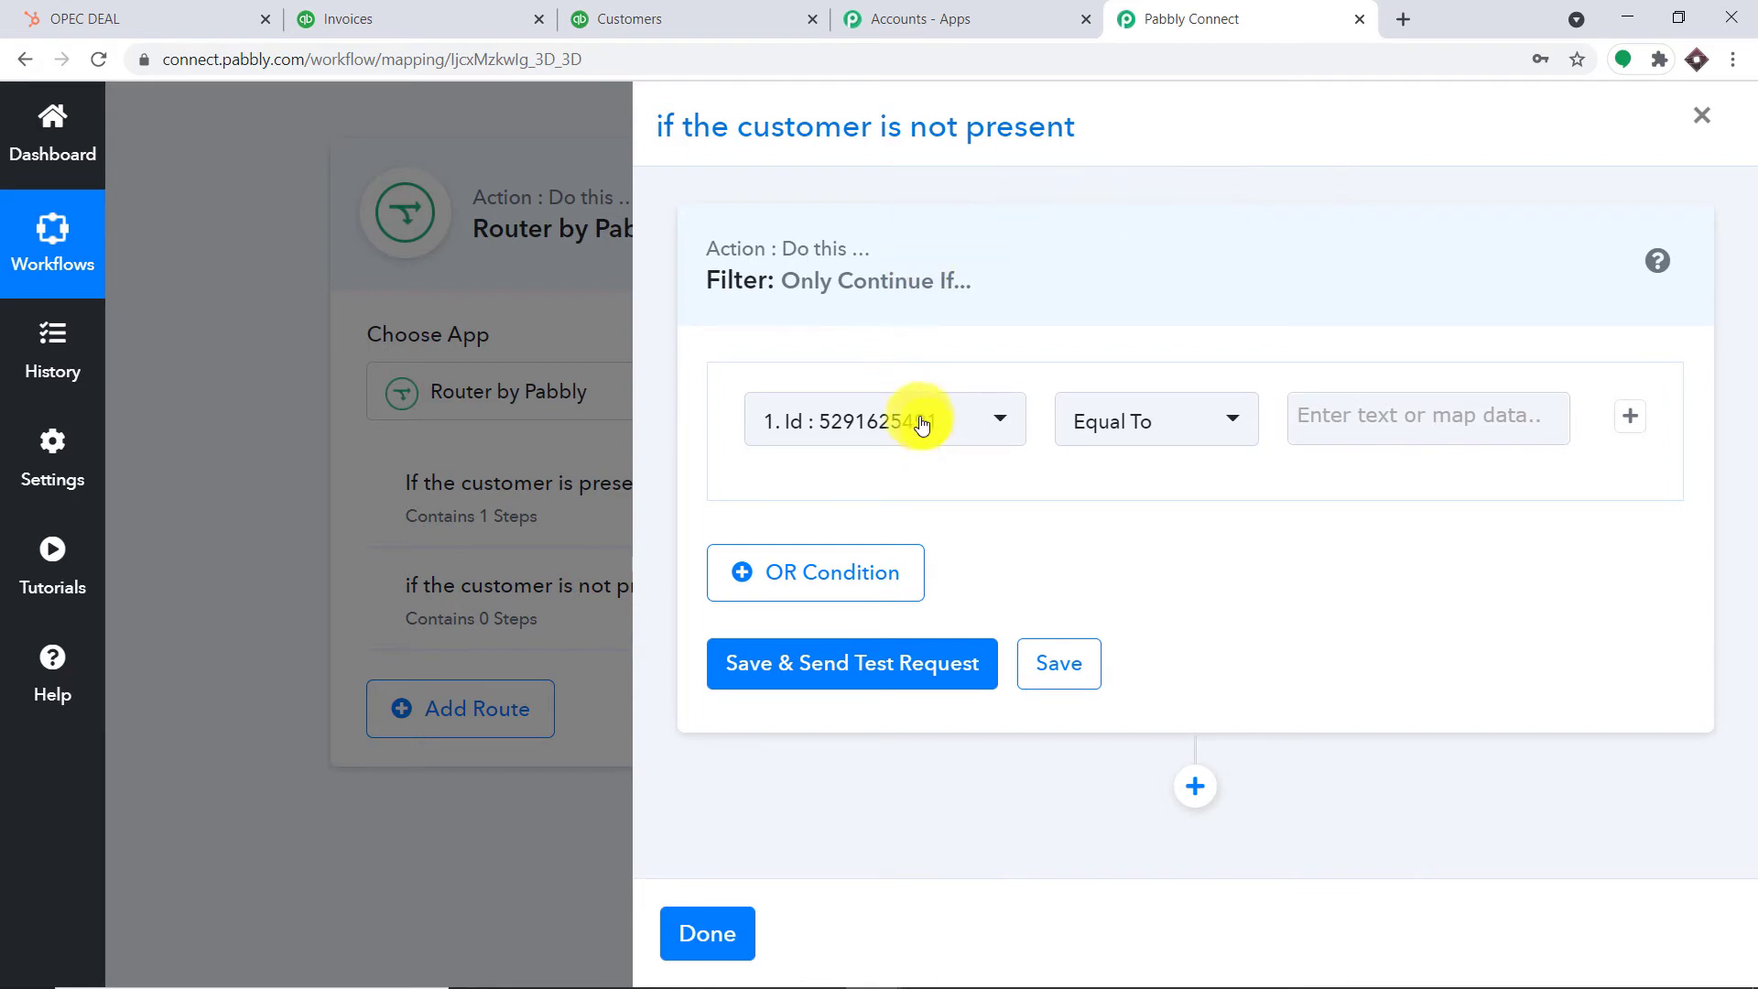
pyautogui.click(918, 413)
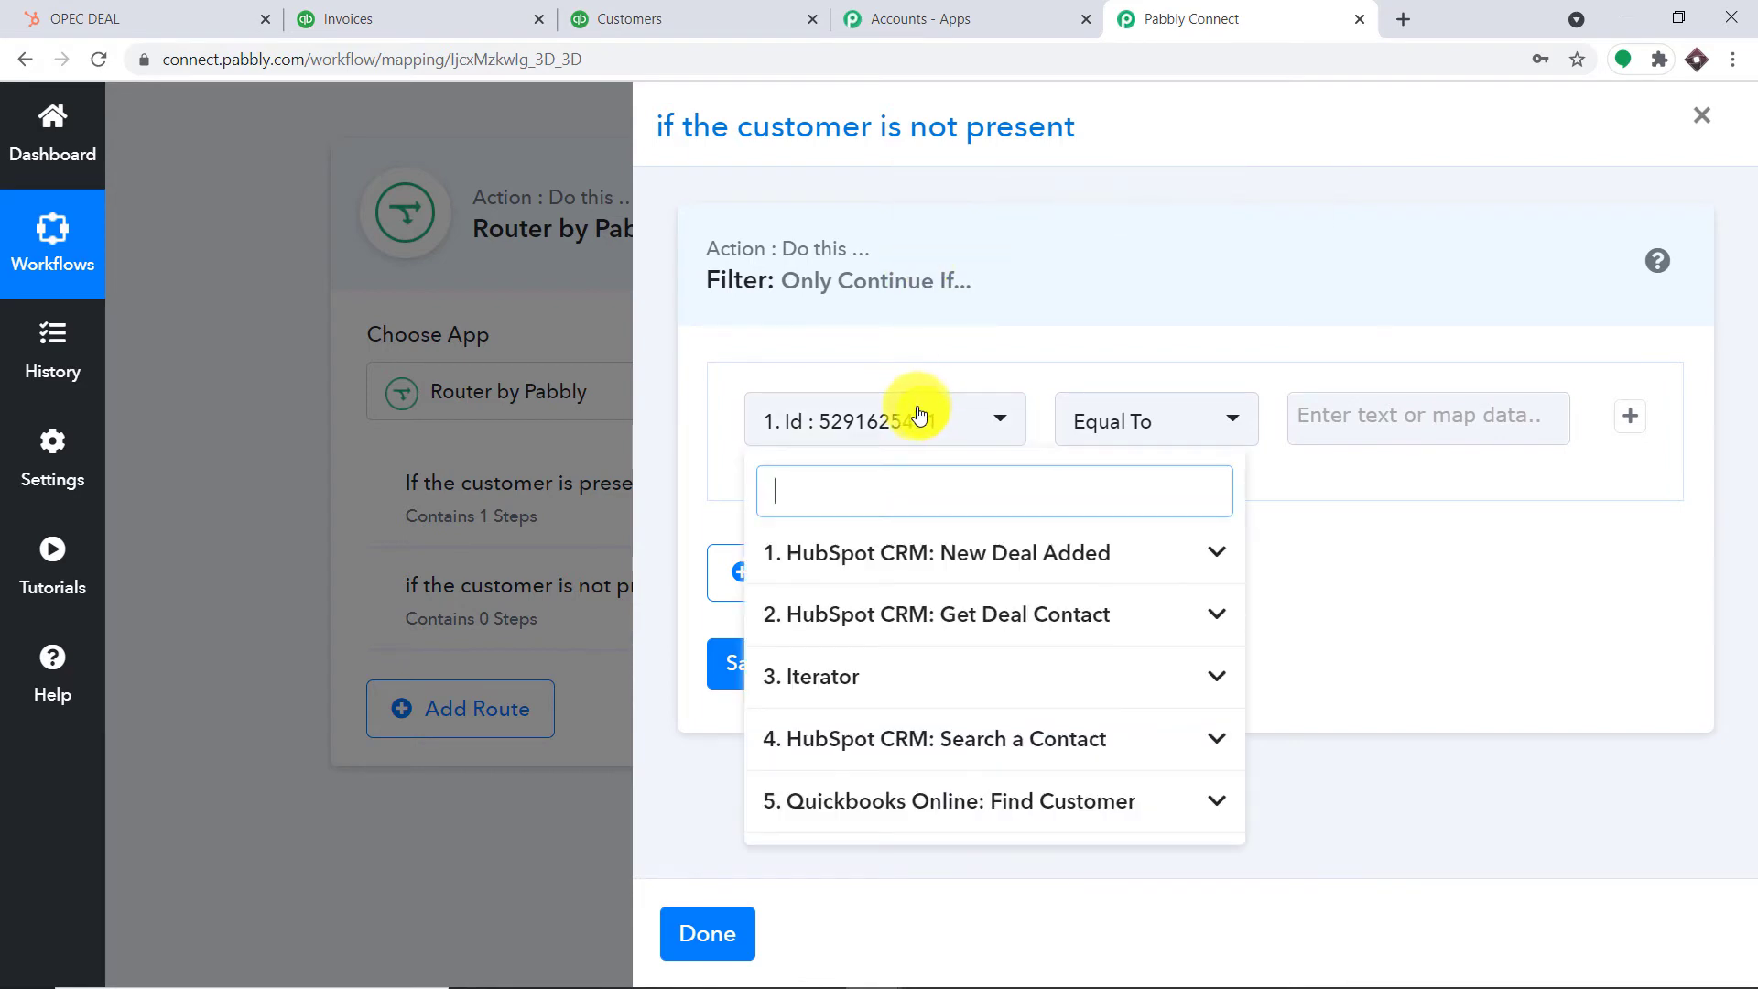
pyautogui.click(1041, 818)
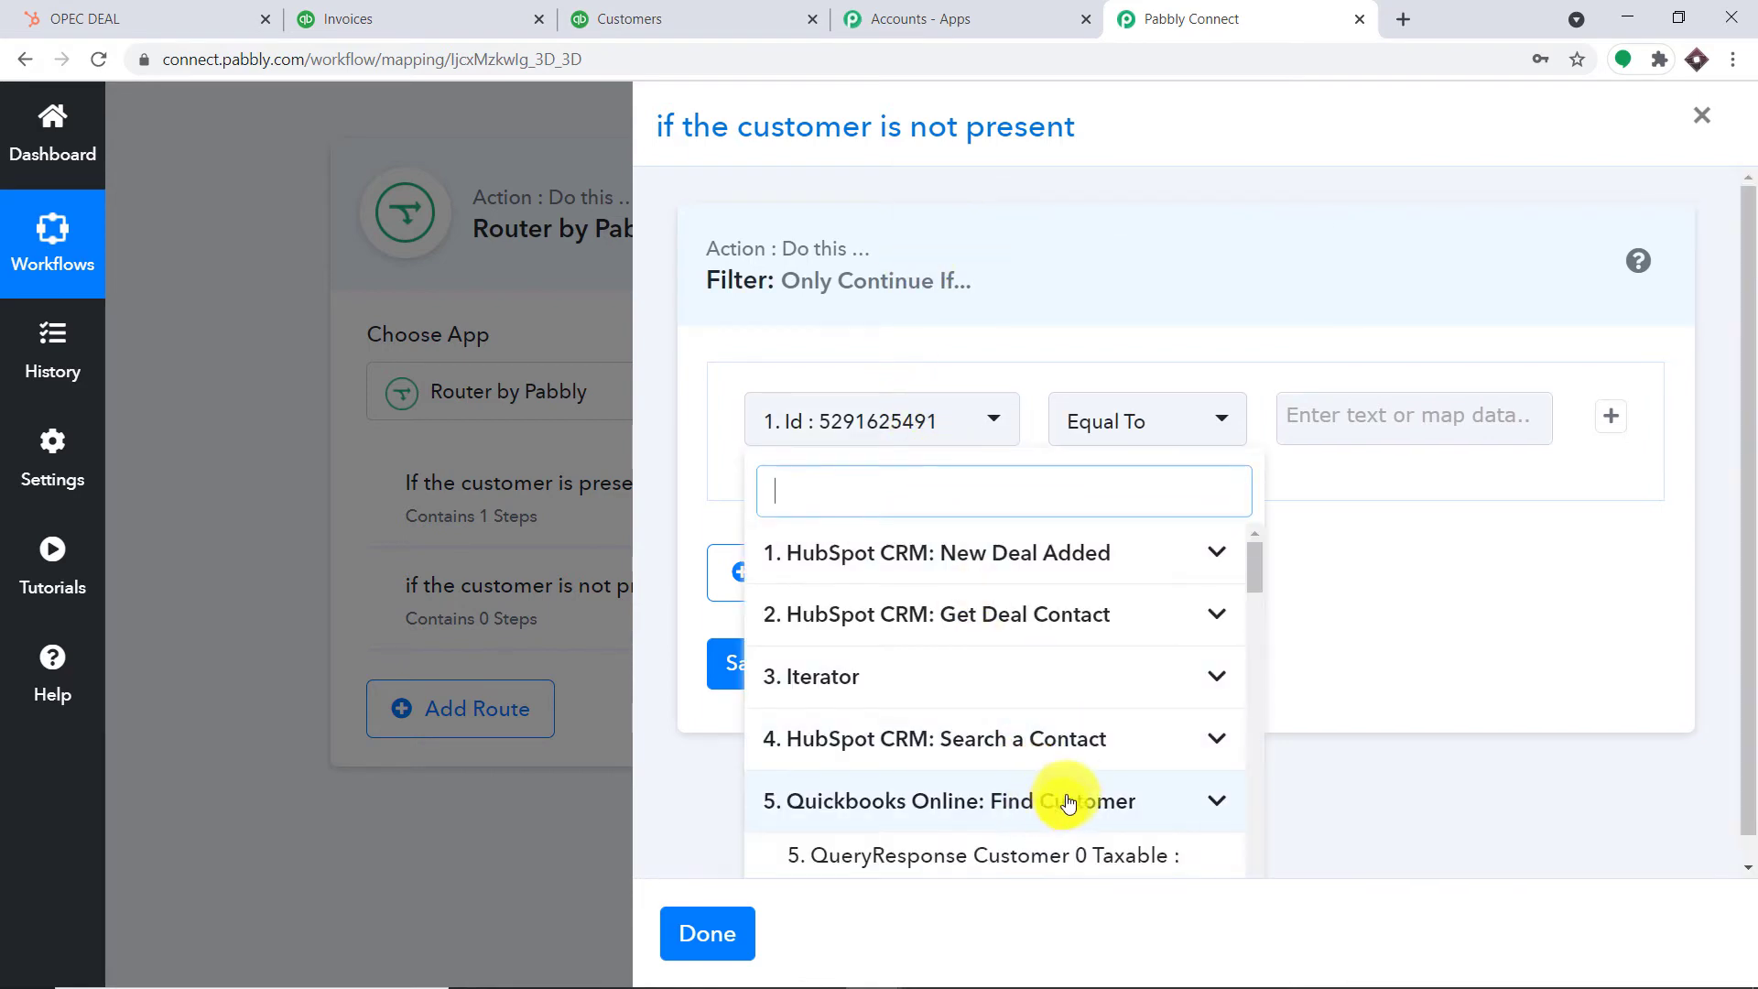
pyautogui.scroll(-5, 1089, 779)
pyautogui.scroll(-6, 1106, 761)
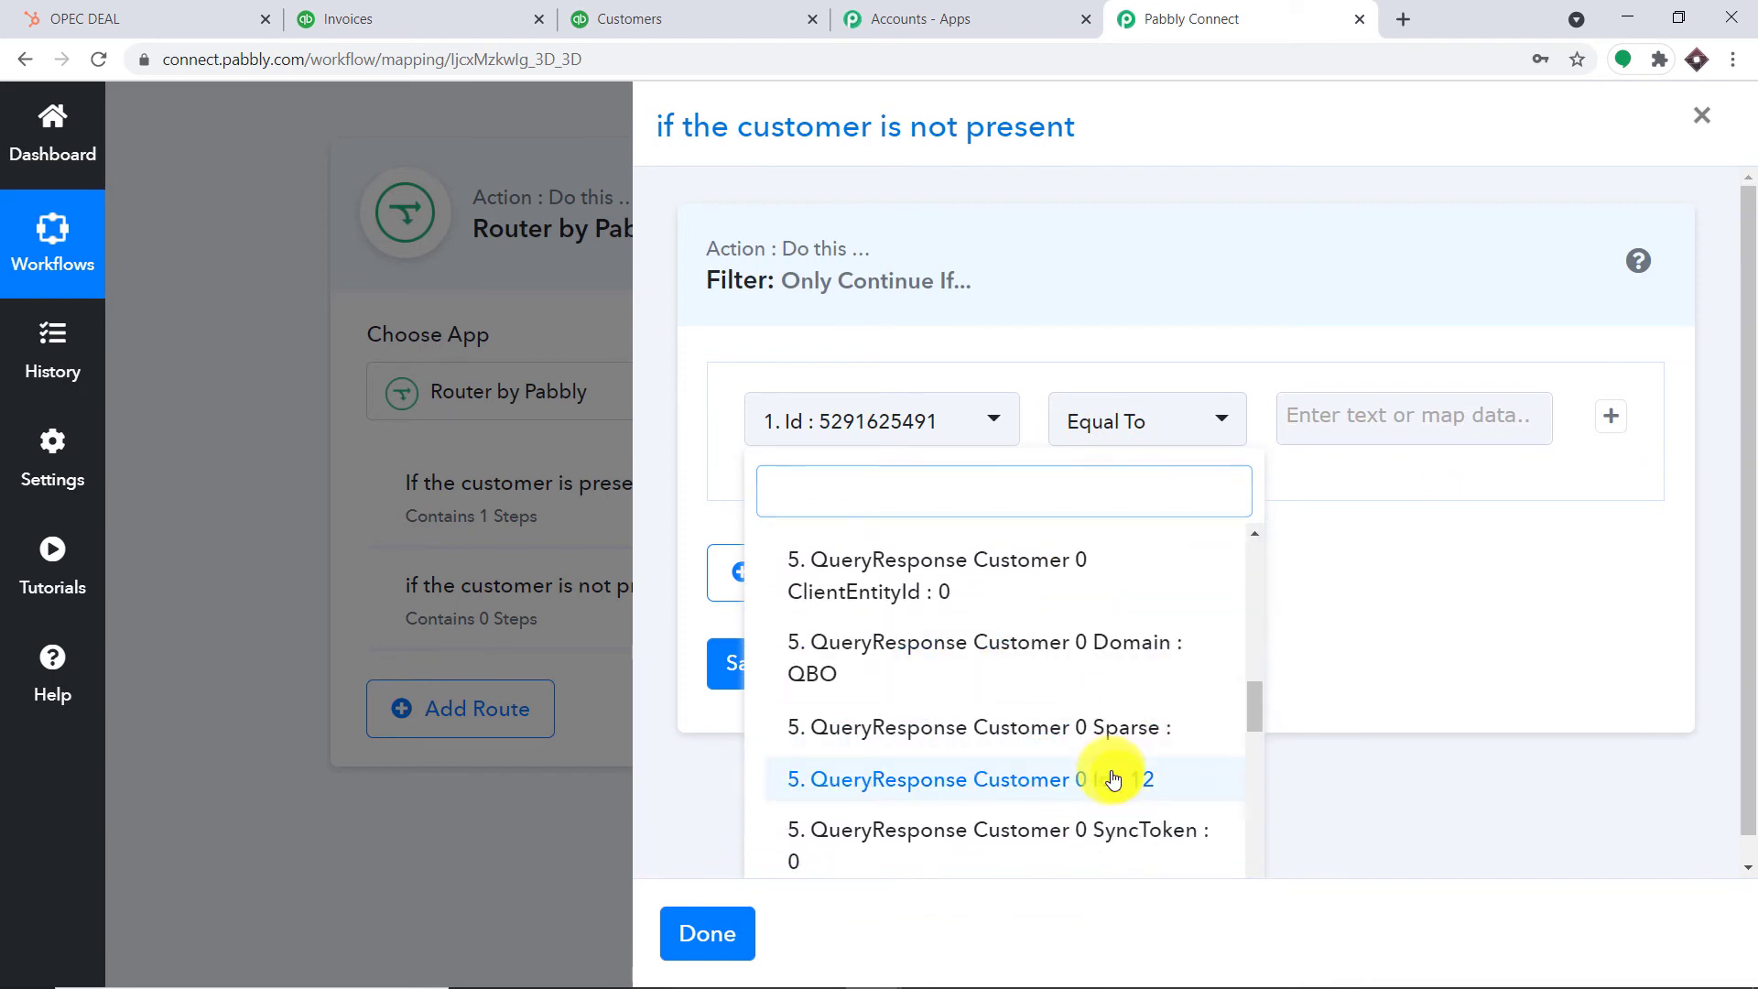
pyautogui.click(1114, 773)
pyautogui.click(1179, 426)
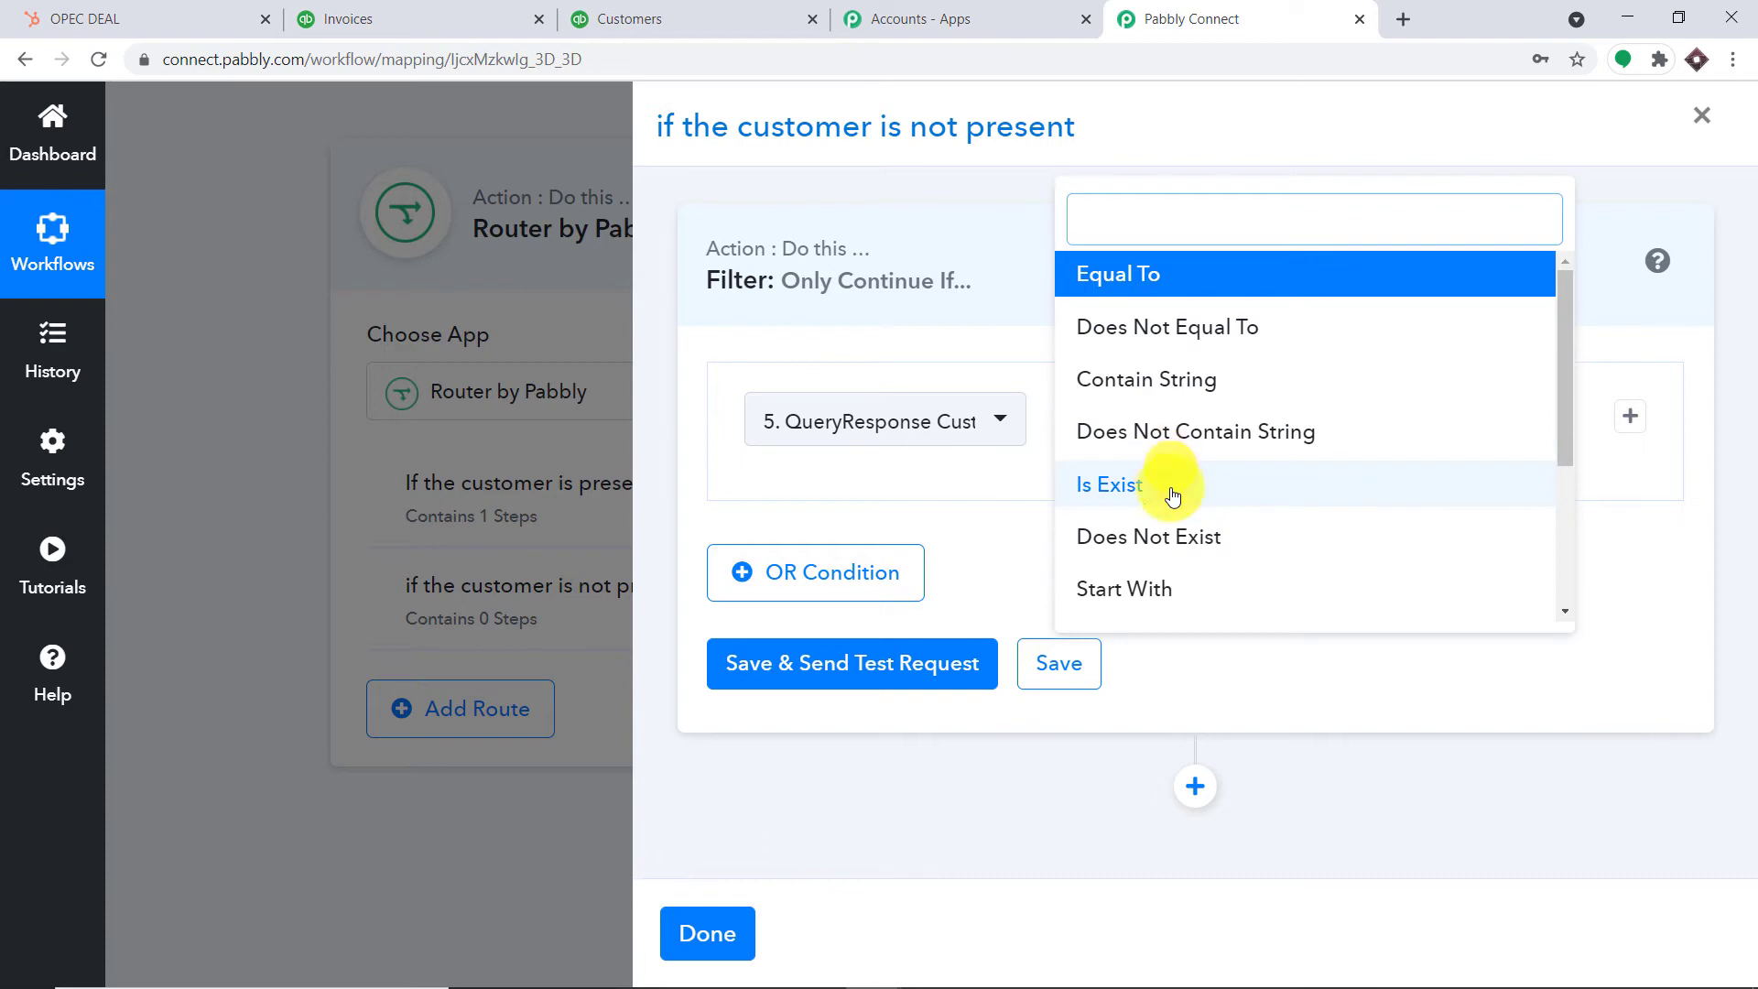
pyautogui.click(1183, 545)
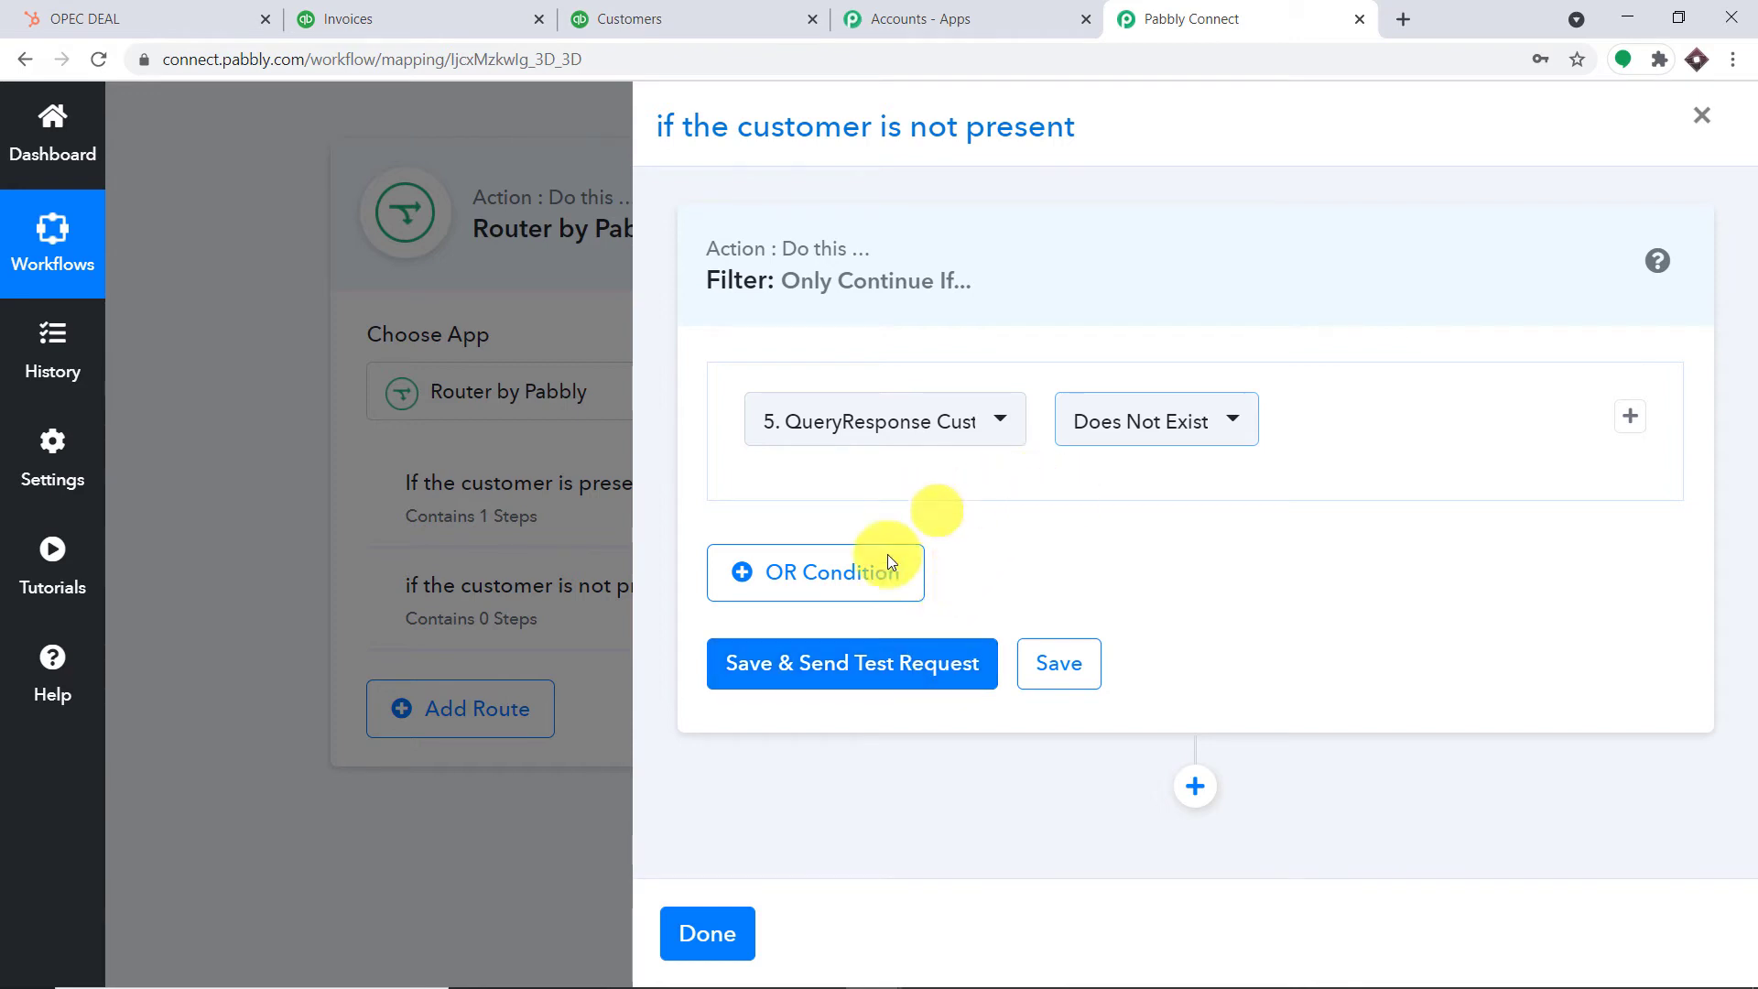
# Save and test the route filter, which returns false, and finish editing the route
pyautogui.click(897, 662)
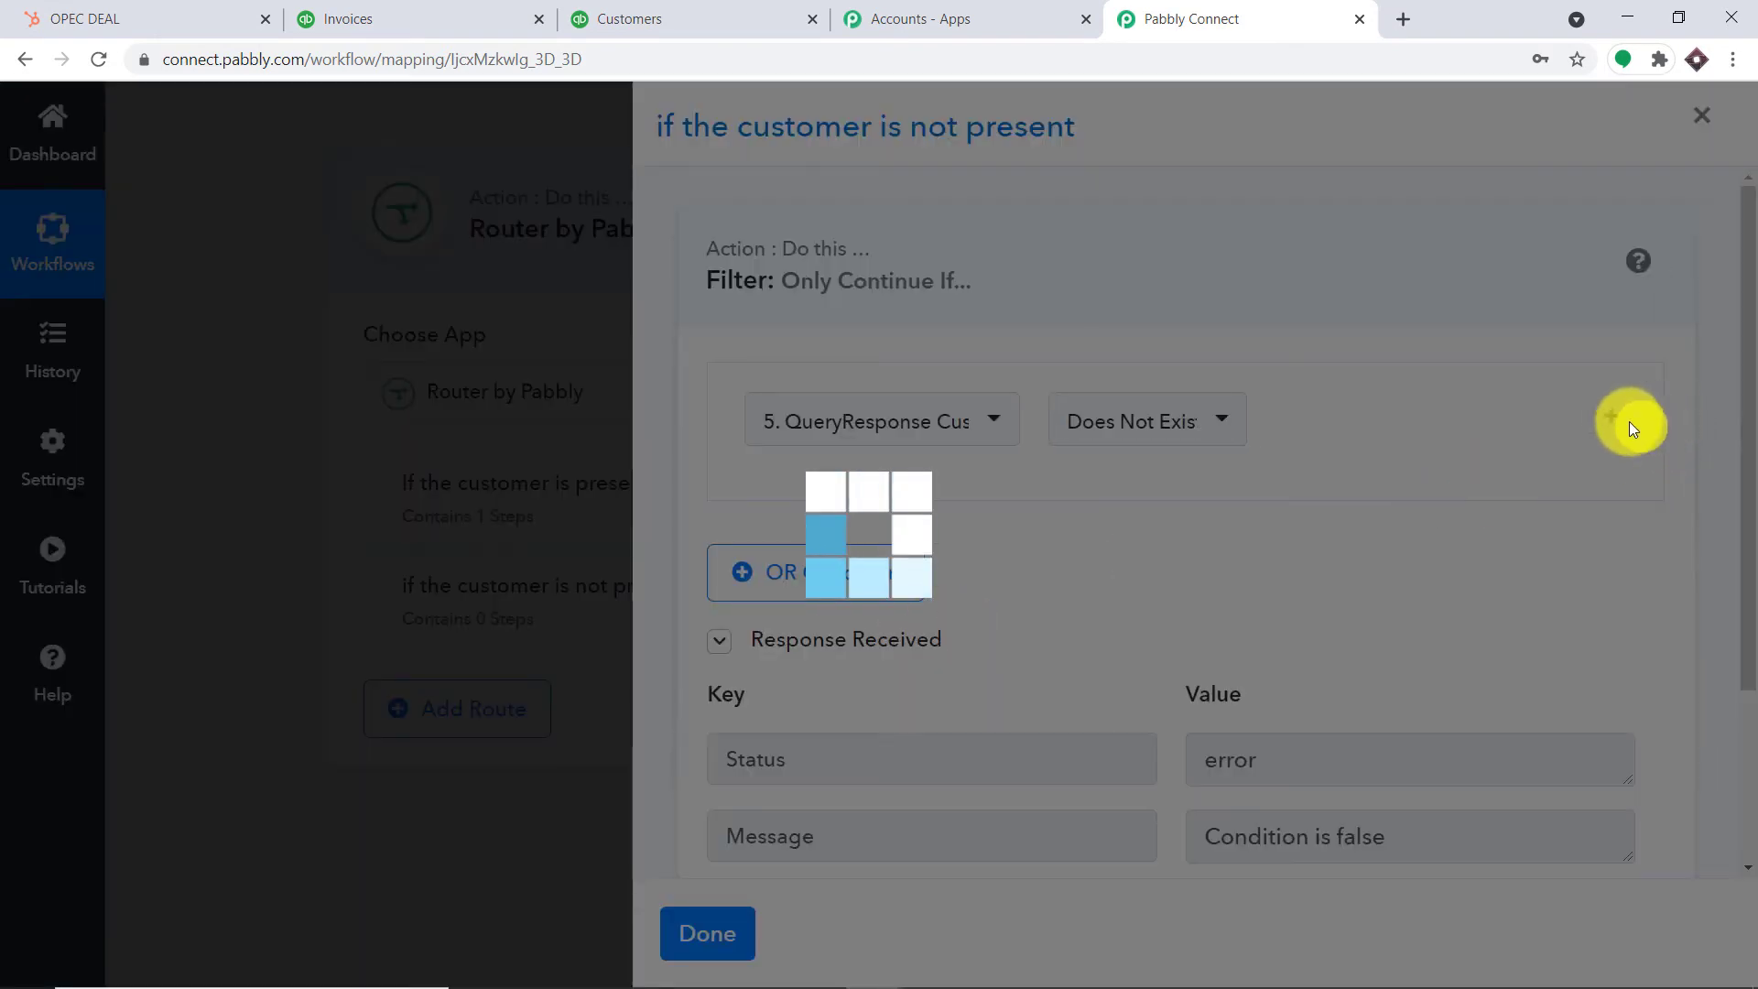
pyautogui.scroll(-3, 1458, 579)
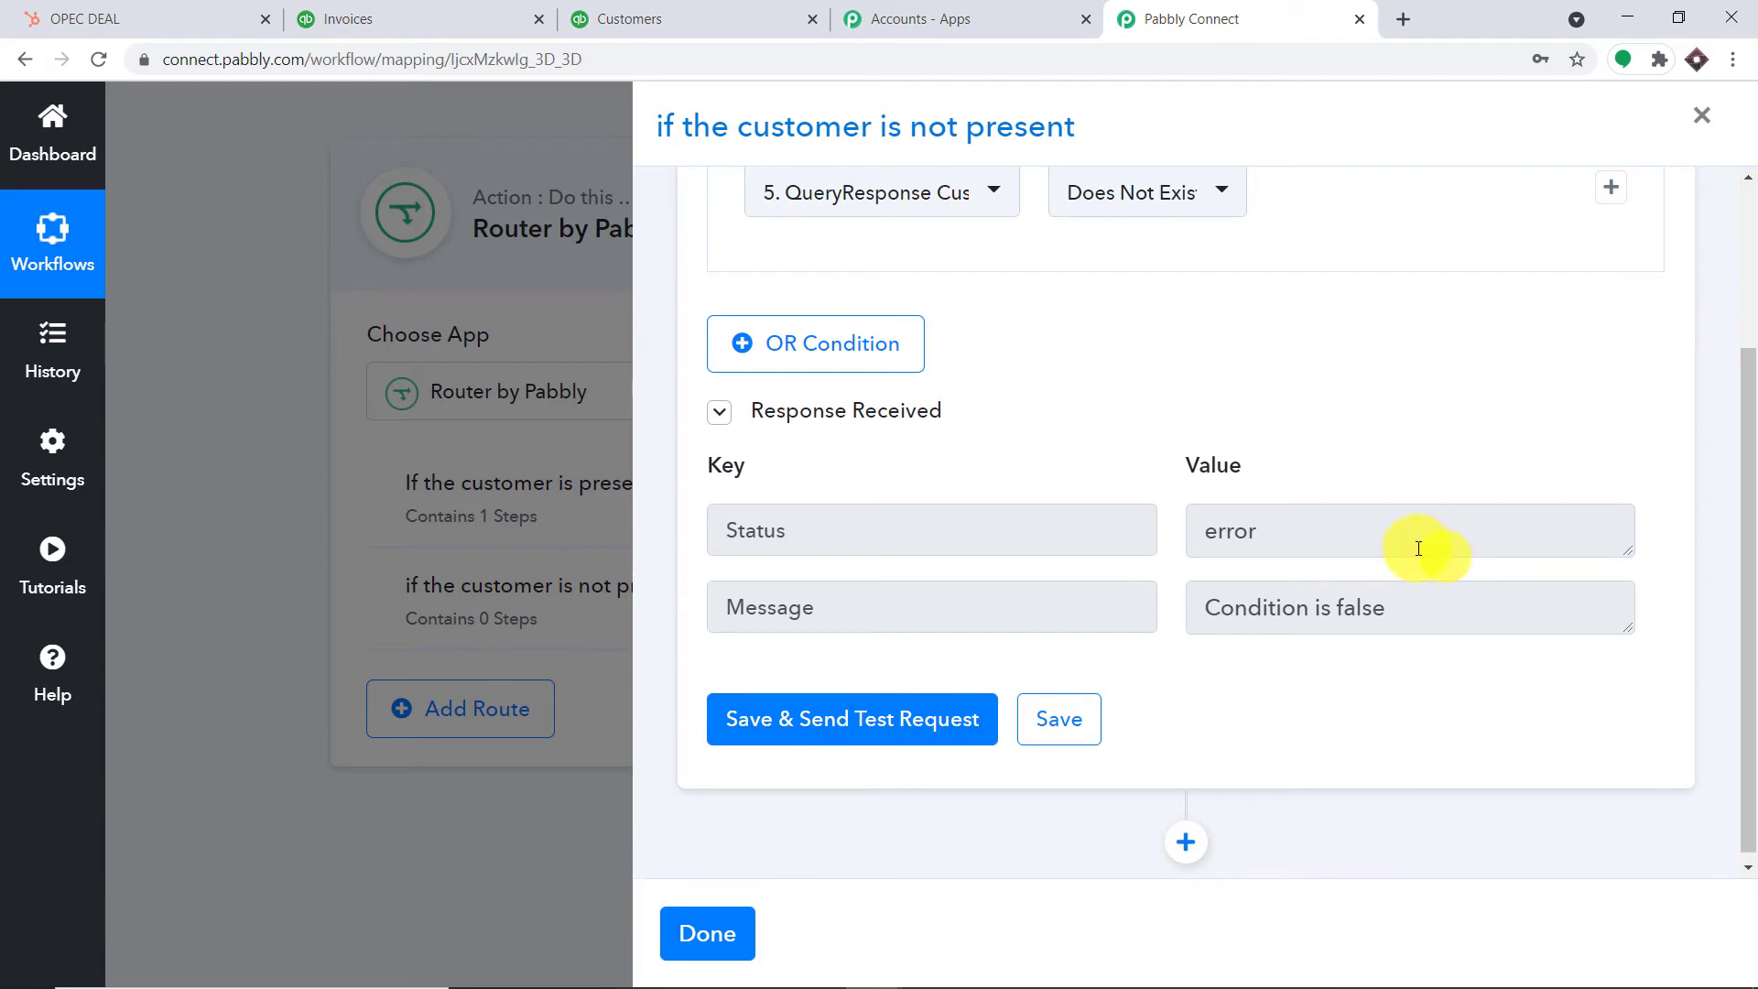
pyautogui.click(719, 934)
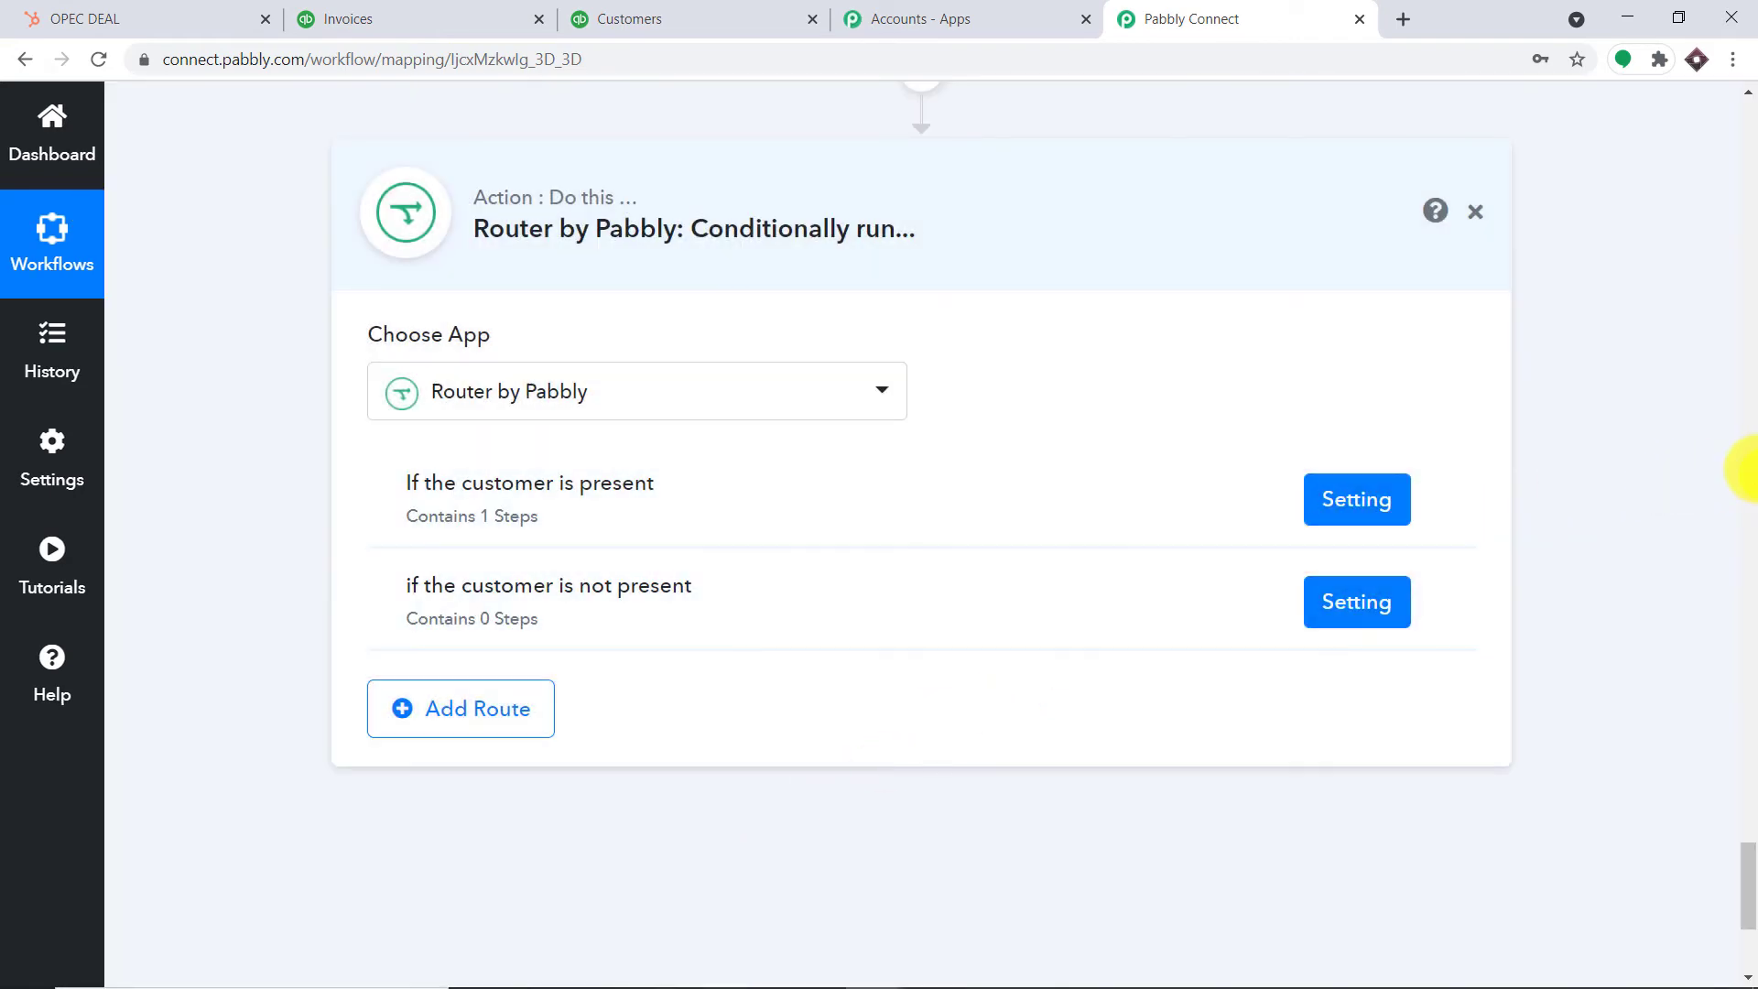
pyautogui.scroll(10, 1744, 469)
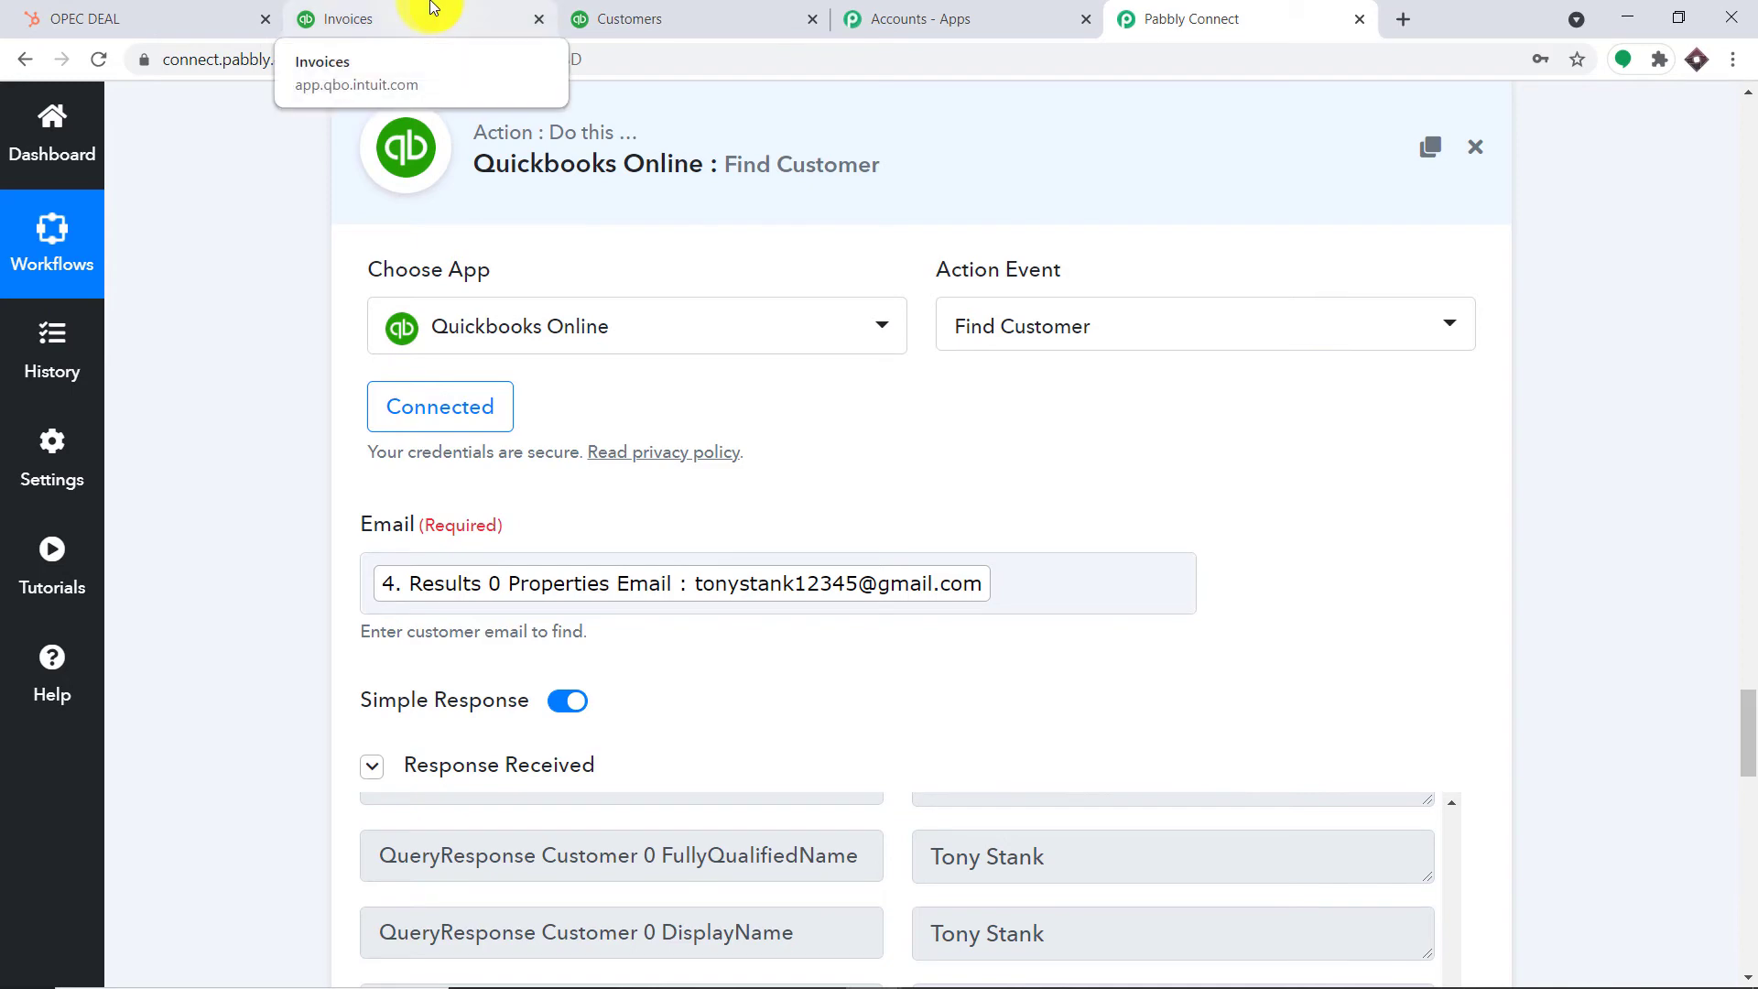
pyautogui.click(64, 17)
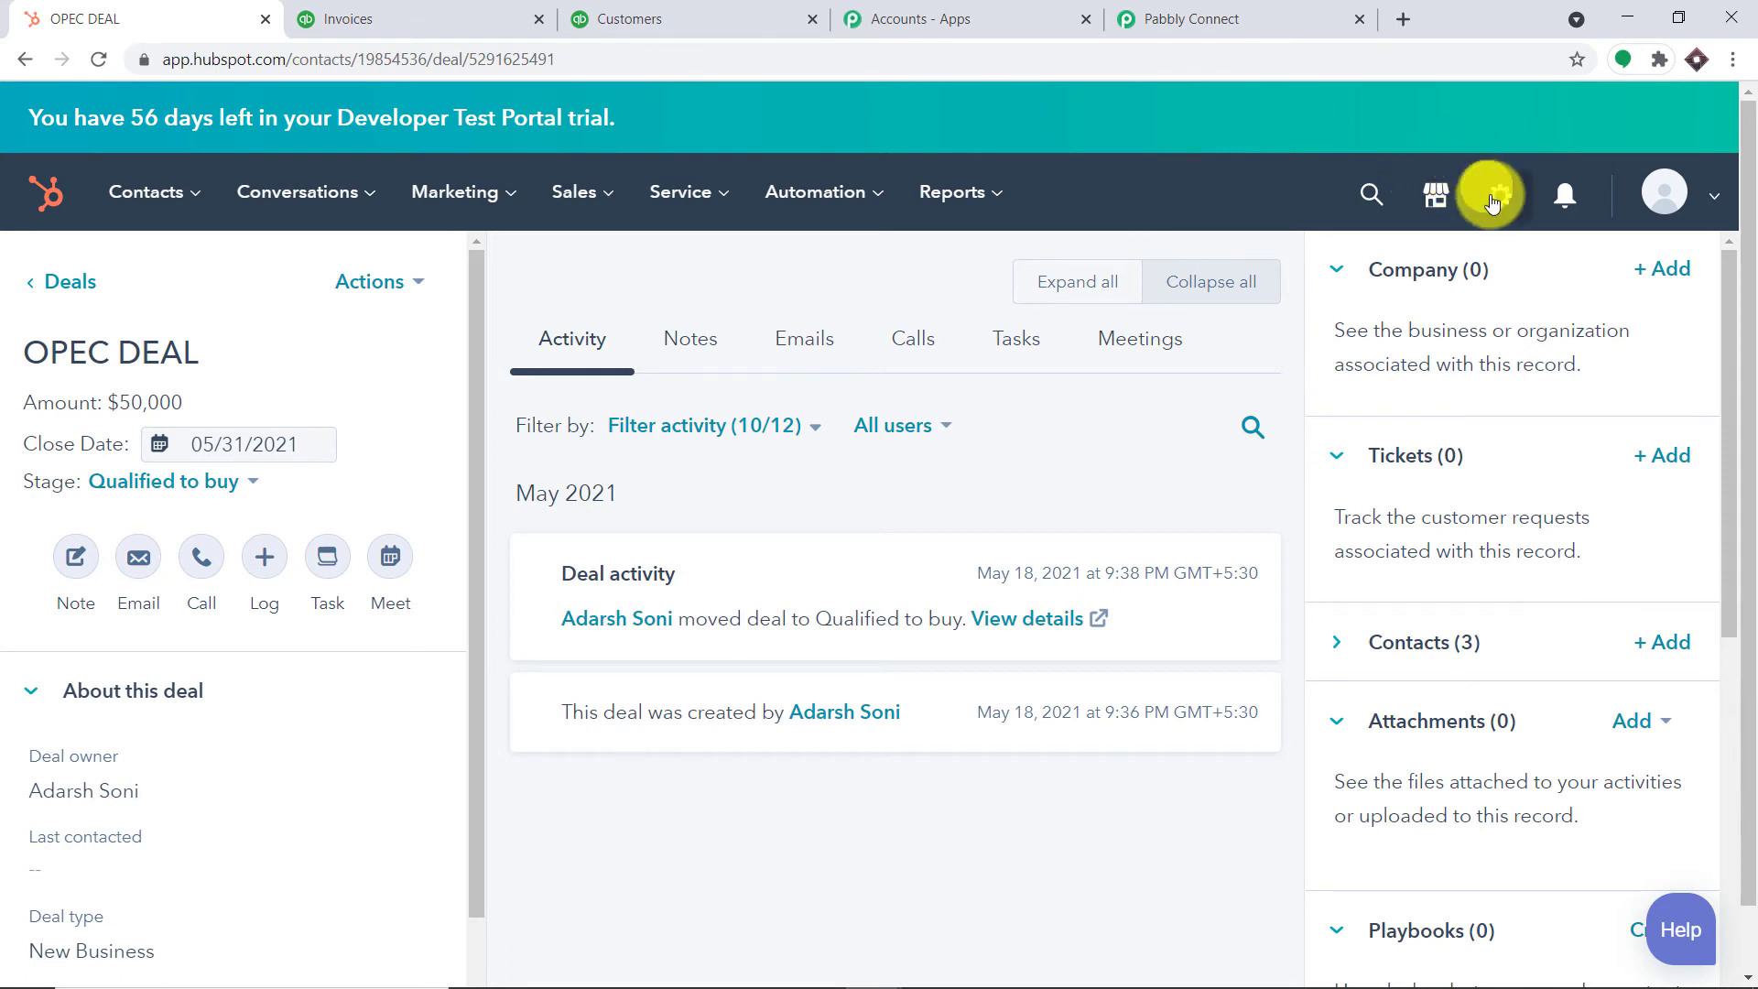
# Start a new contact from the Contacts list and enter the contact's e-mail, first name and last name
pyautogui.click(182, 207)
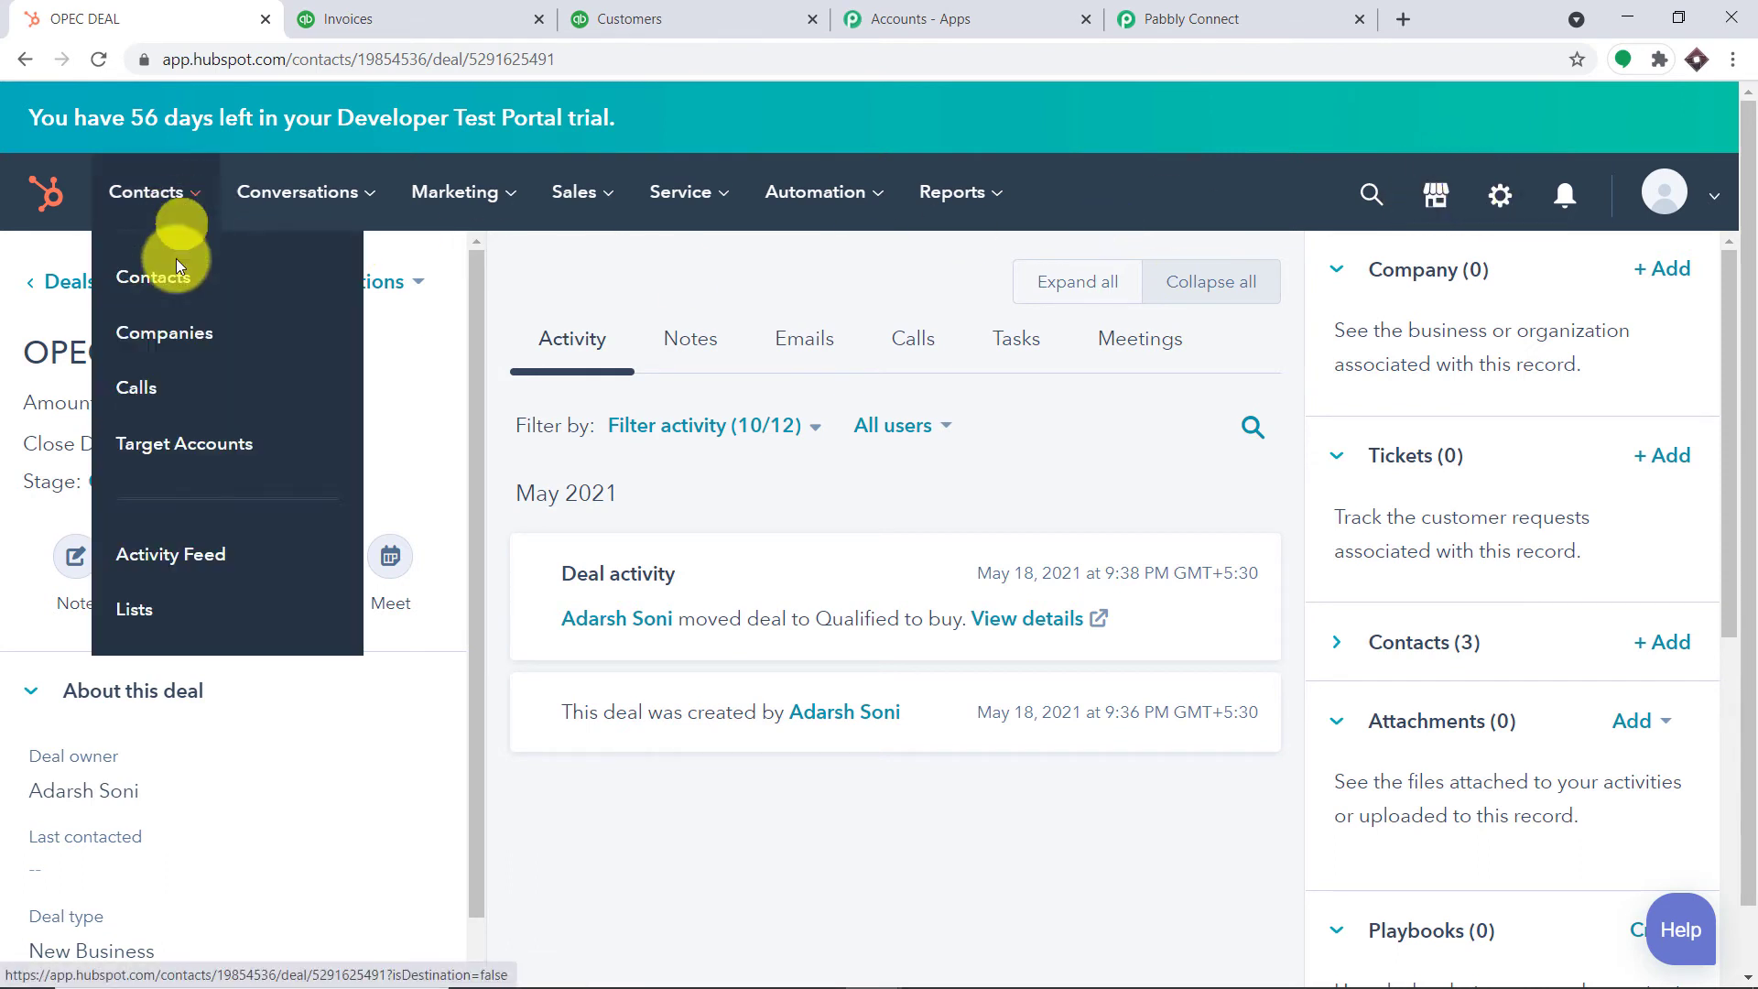
pyautogui.click(178, 284)
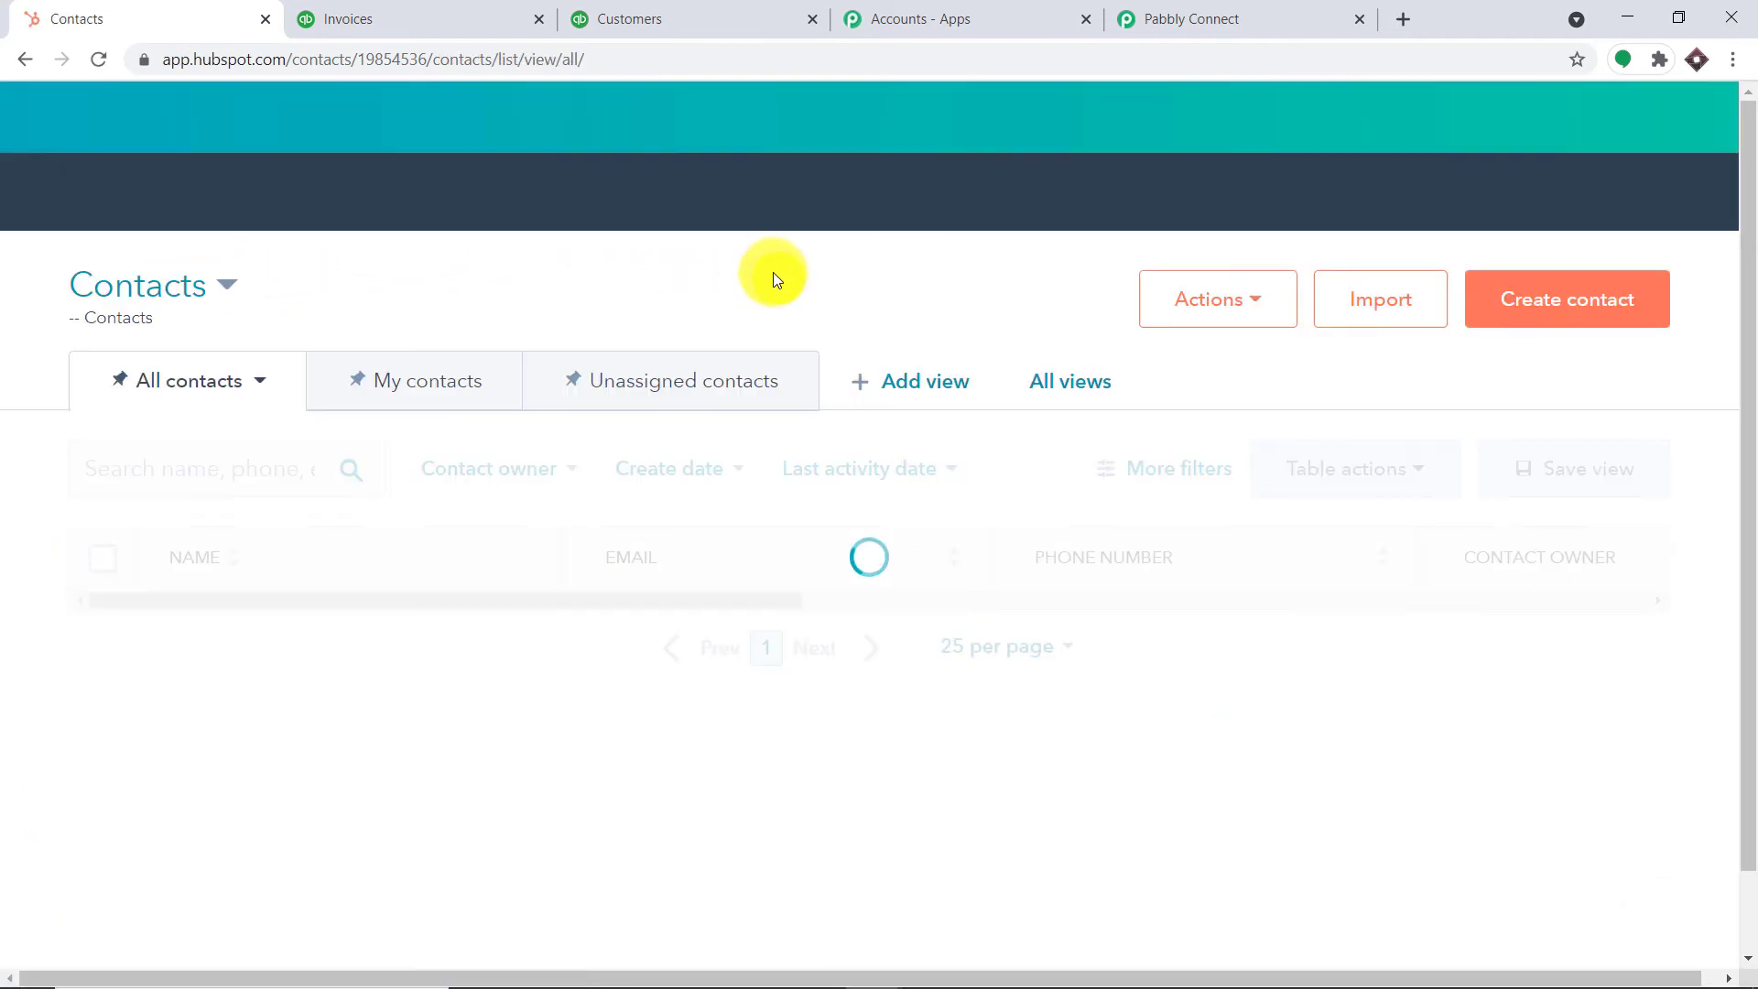
pyautogui.click(1548, 304)
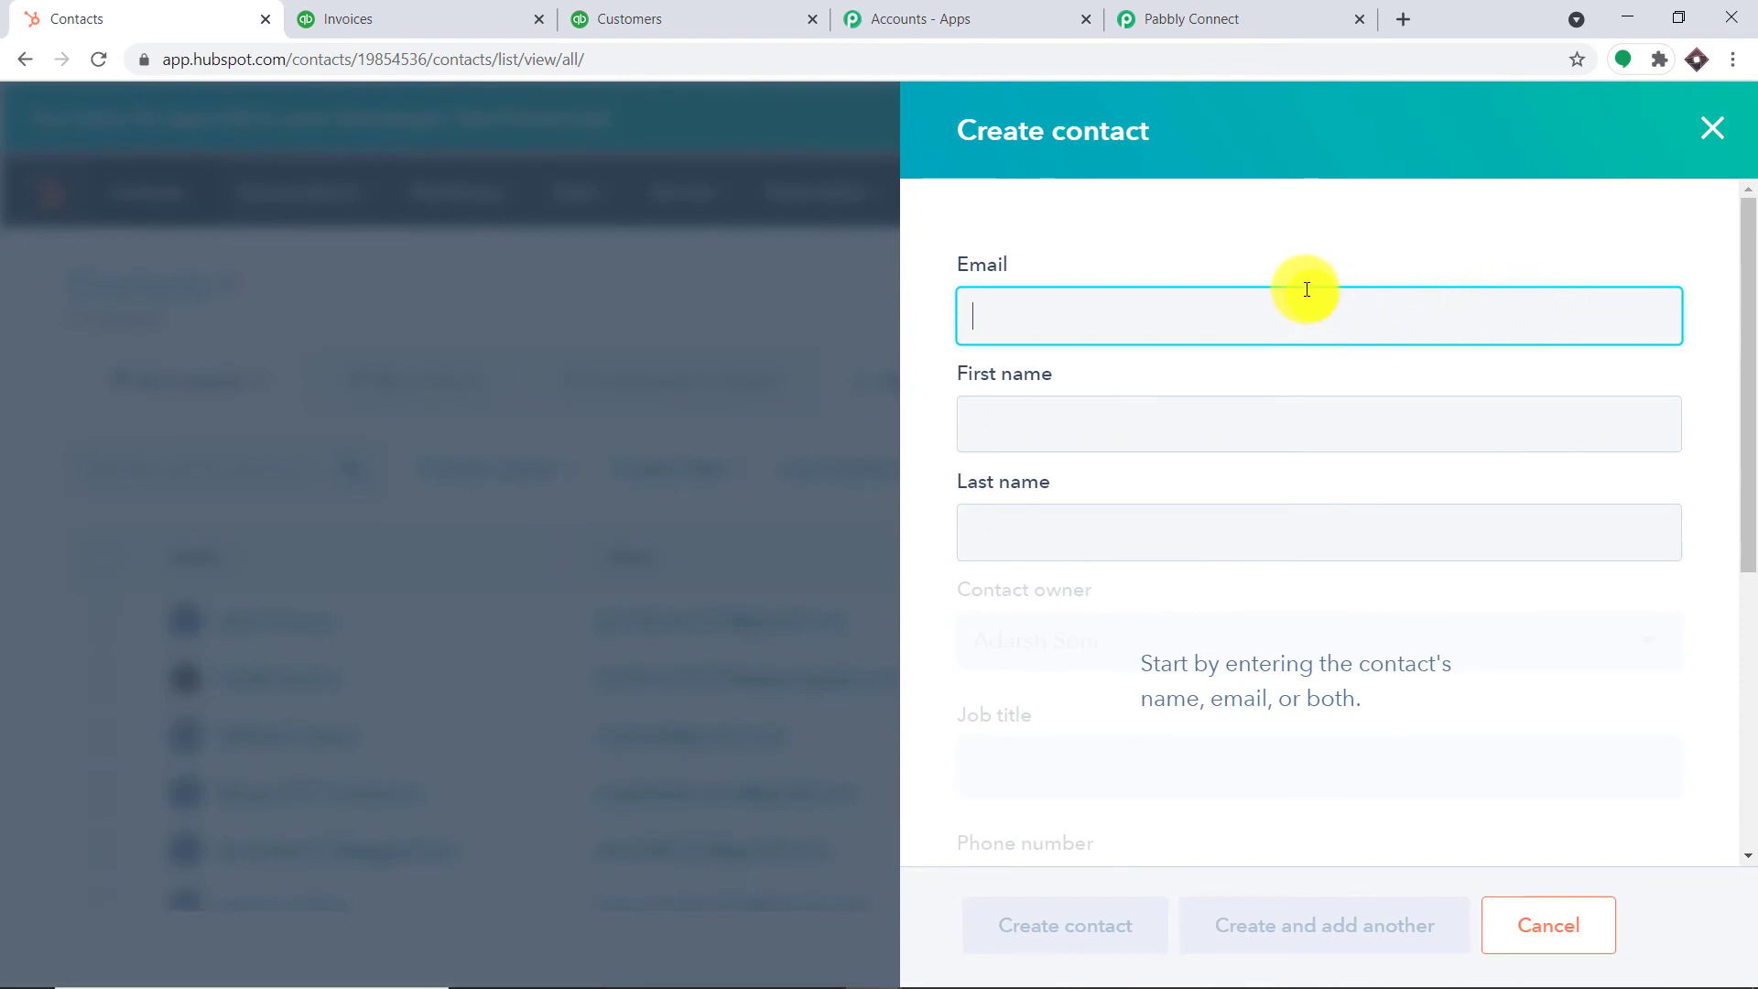
pyautogui.click(1175, 308)
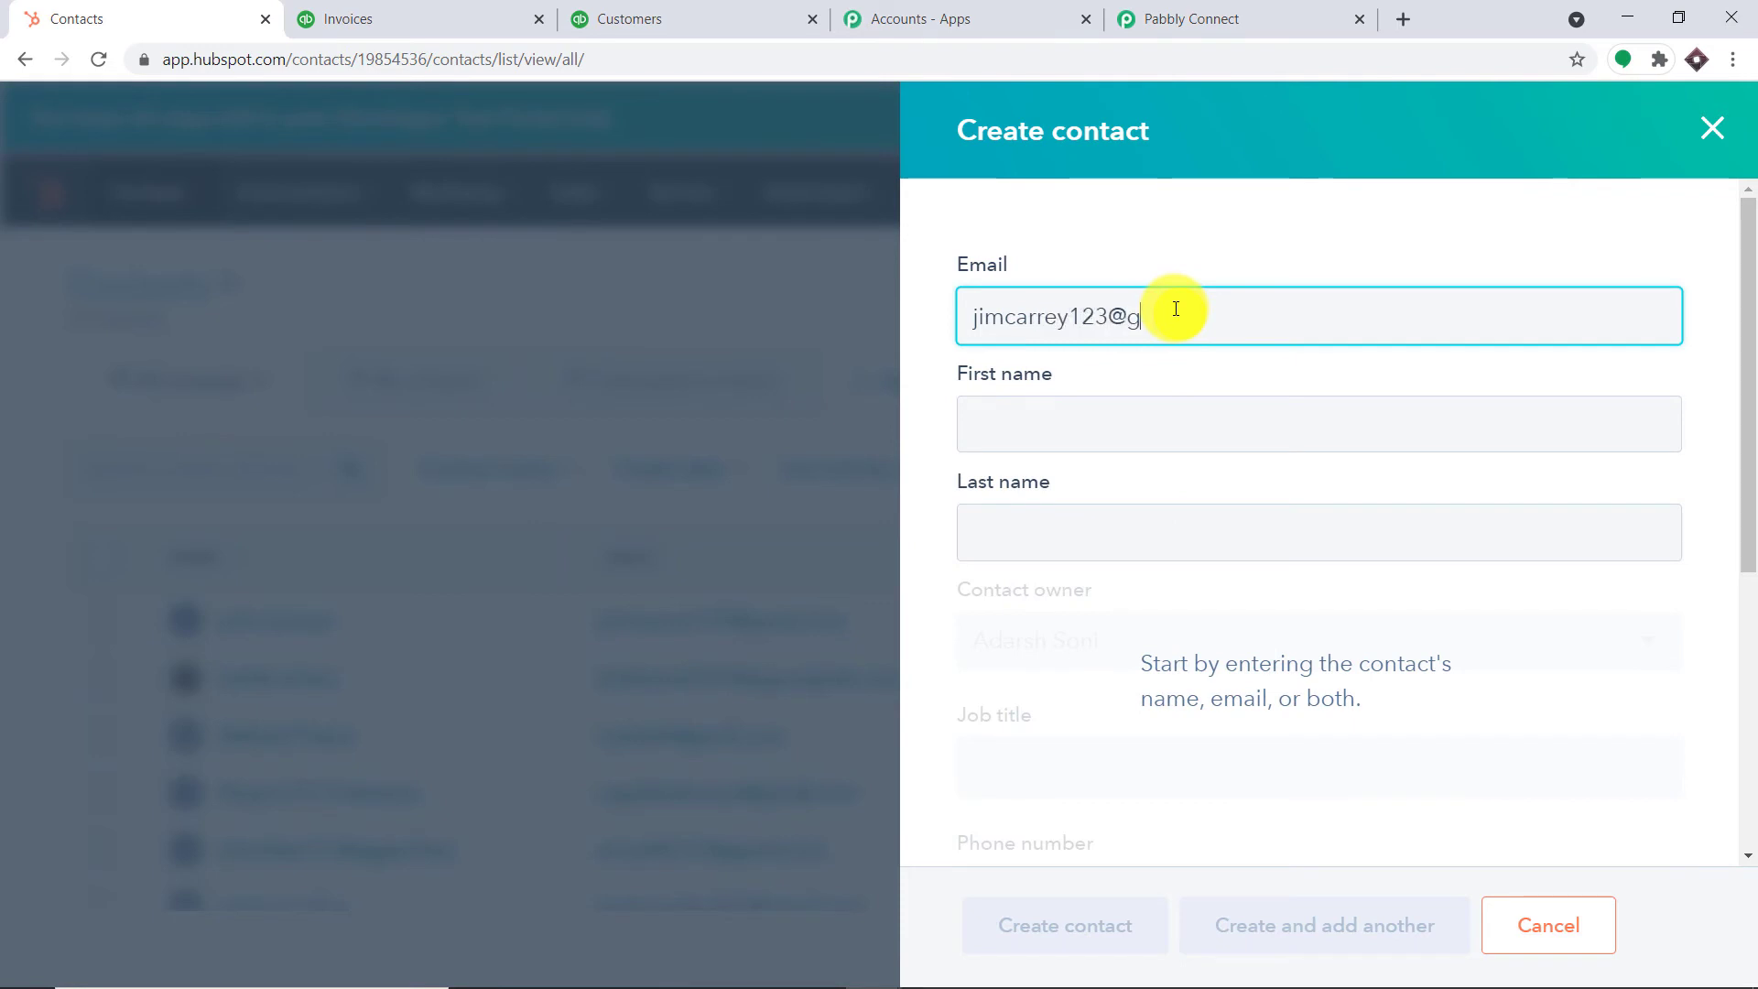
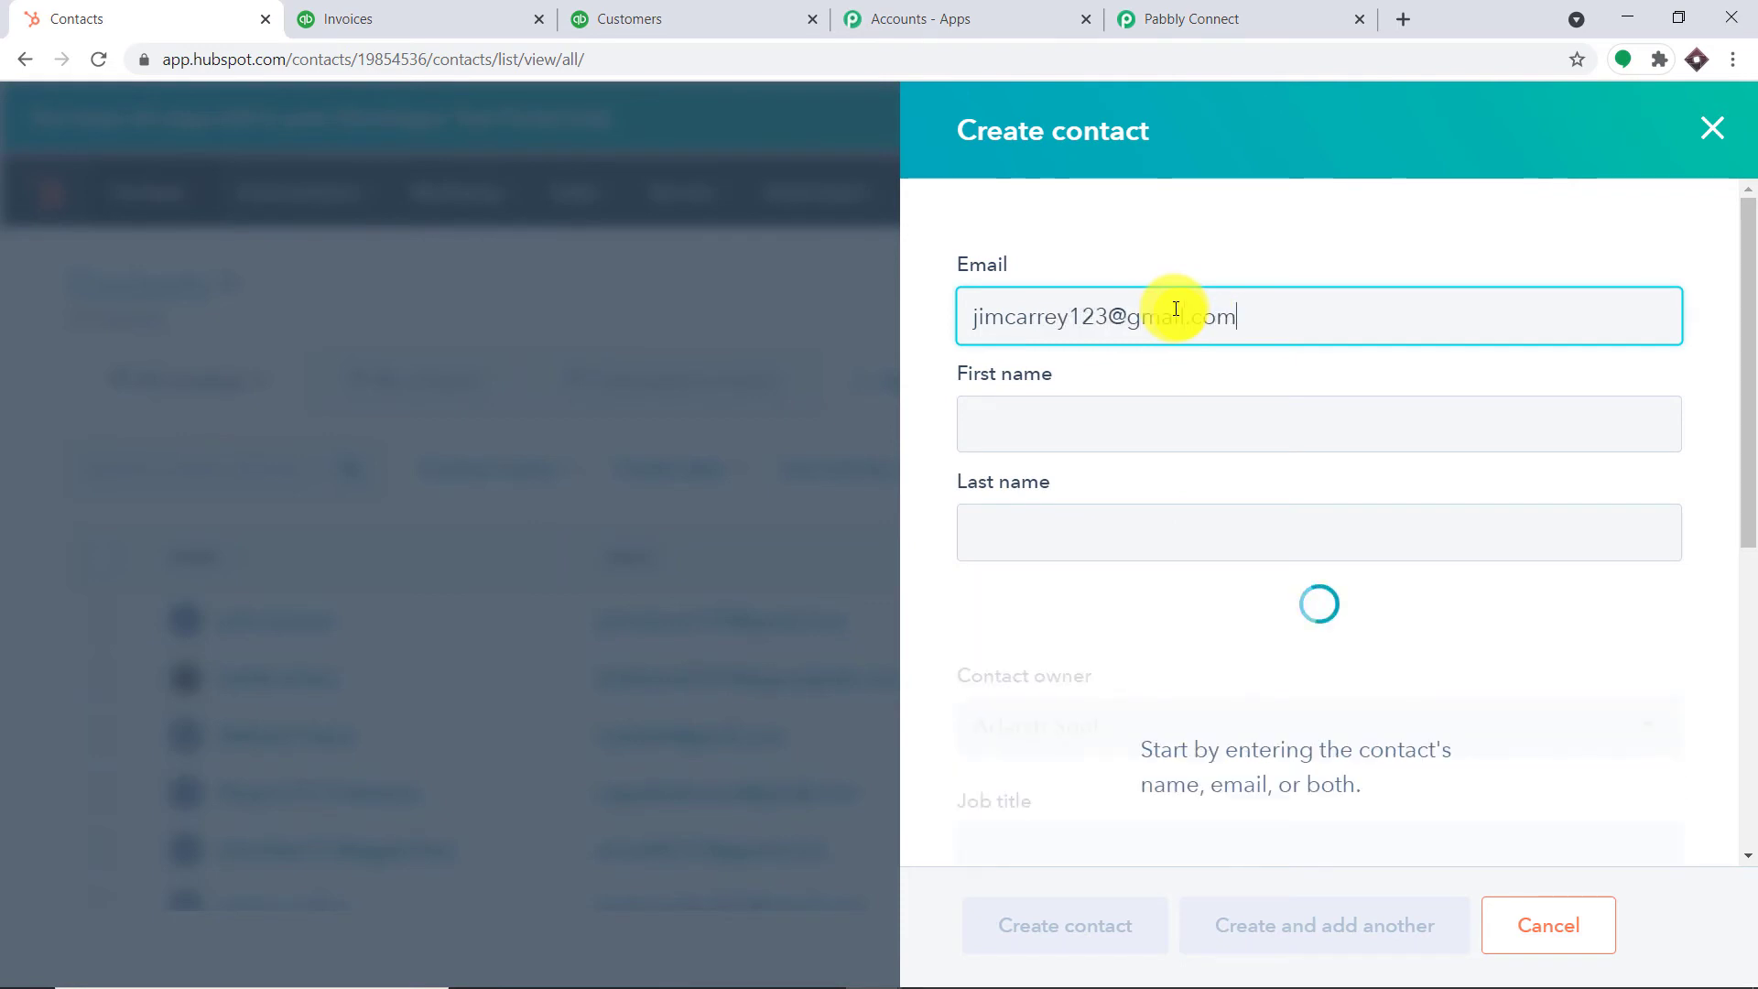
pyautogui.click(1155, 421)
pyautogui.write('J')
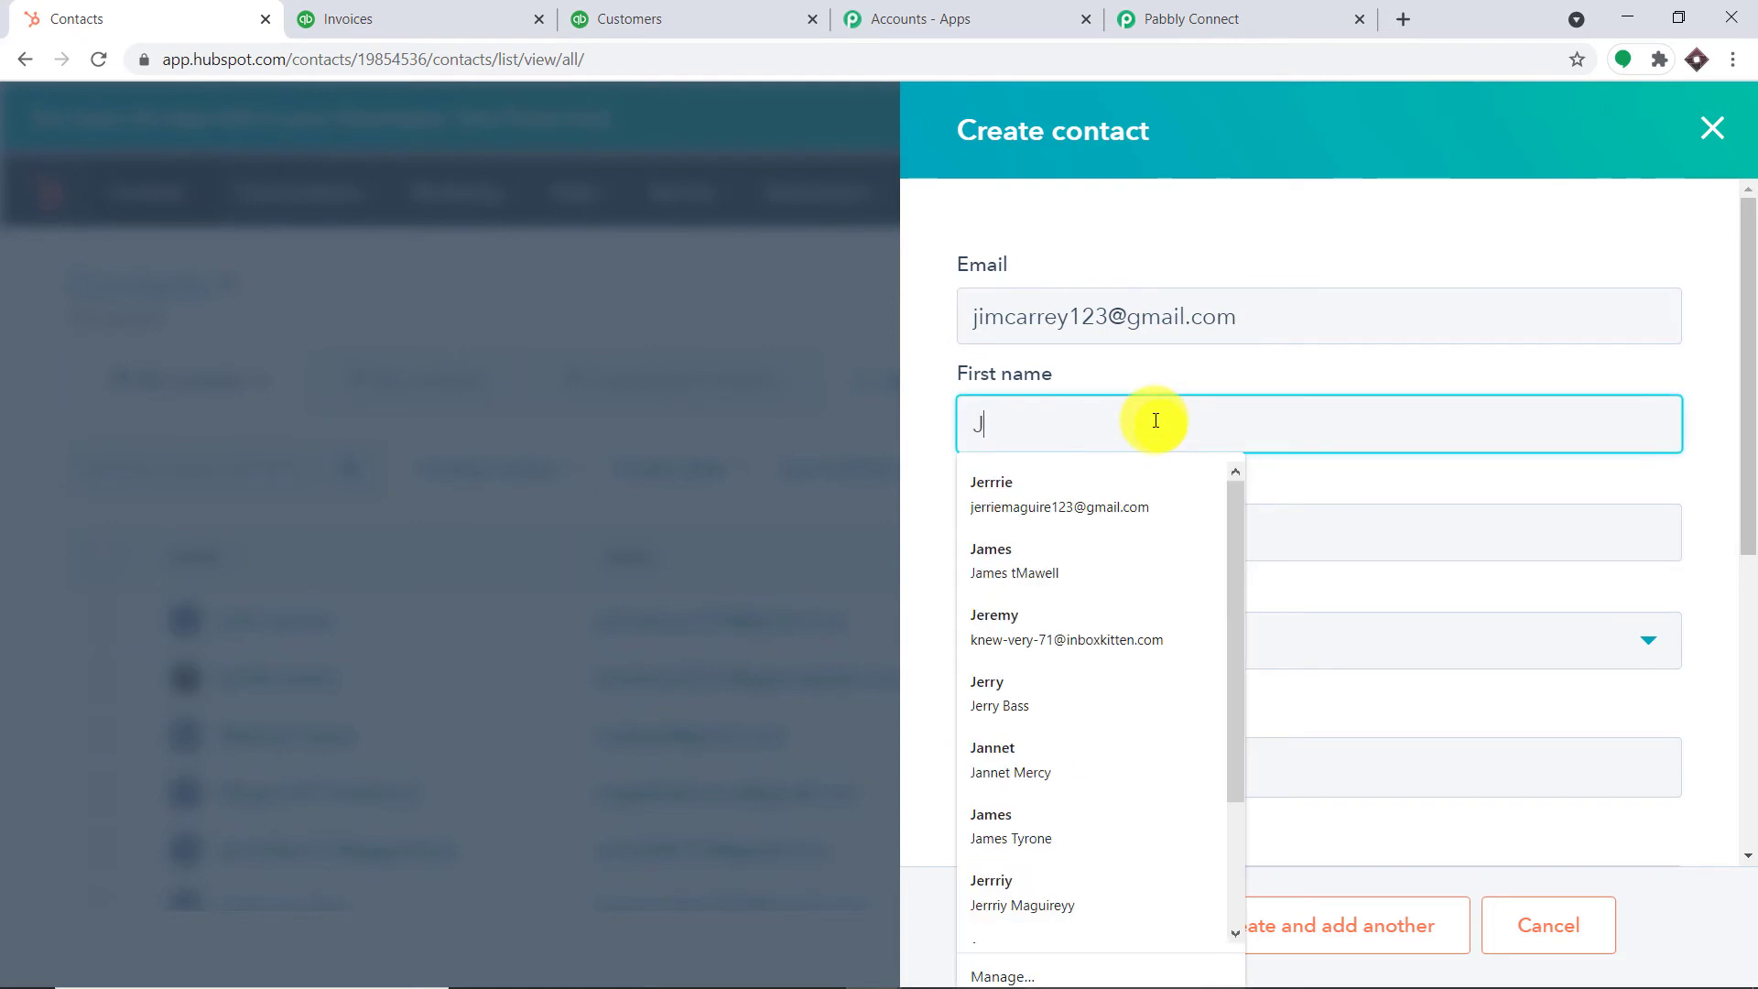
pyautogui.write('im')
pyautogui.click(1053, 516)
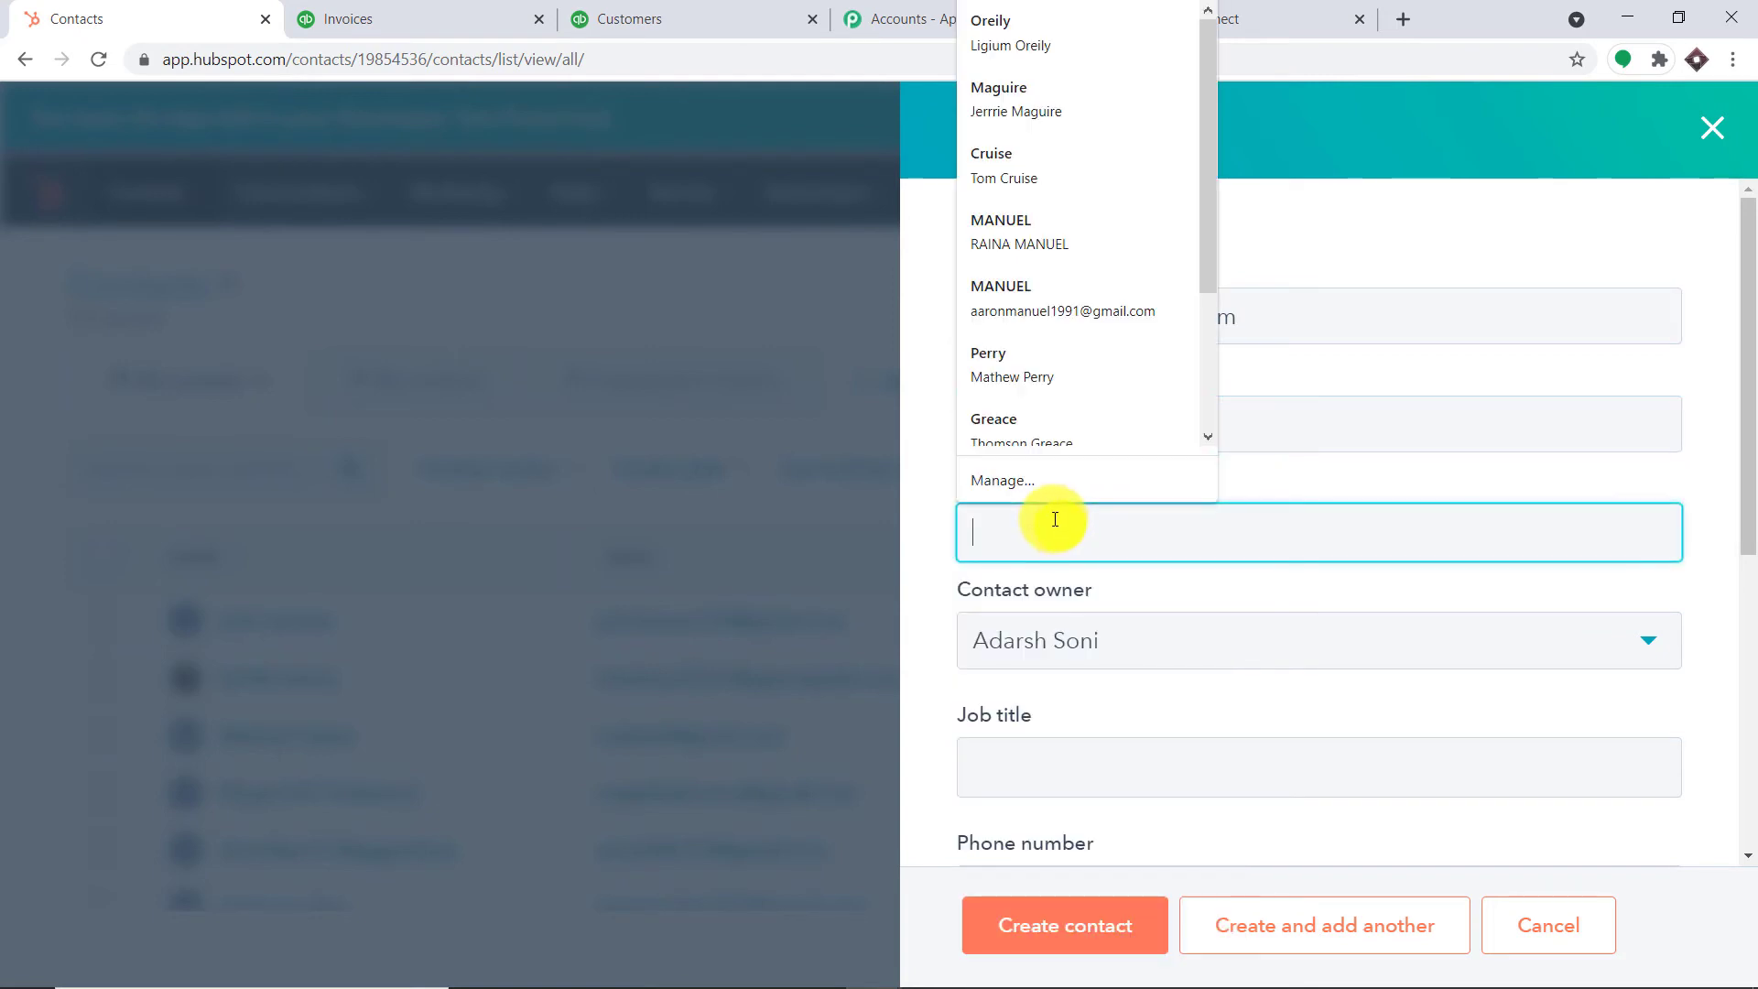
pyautogui.write('Carrey')
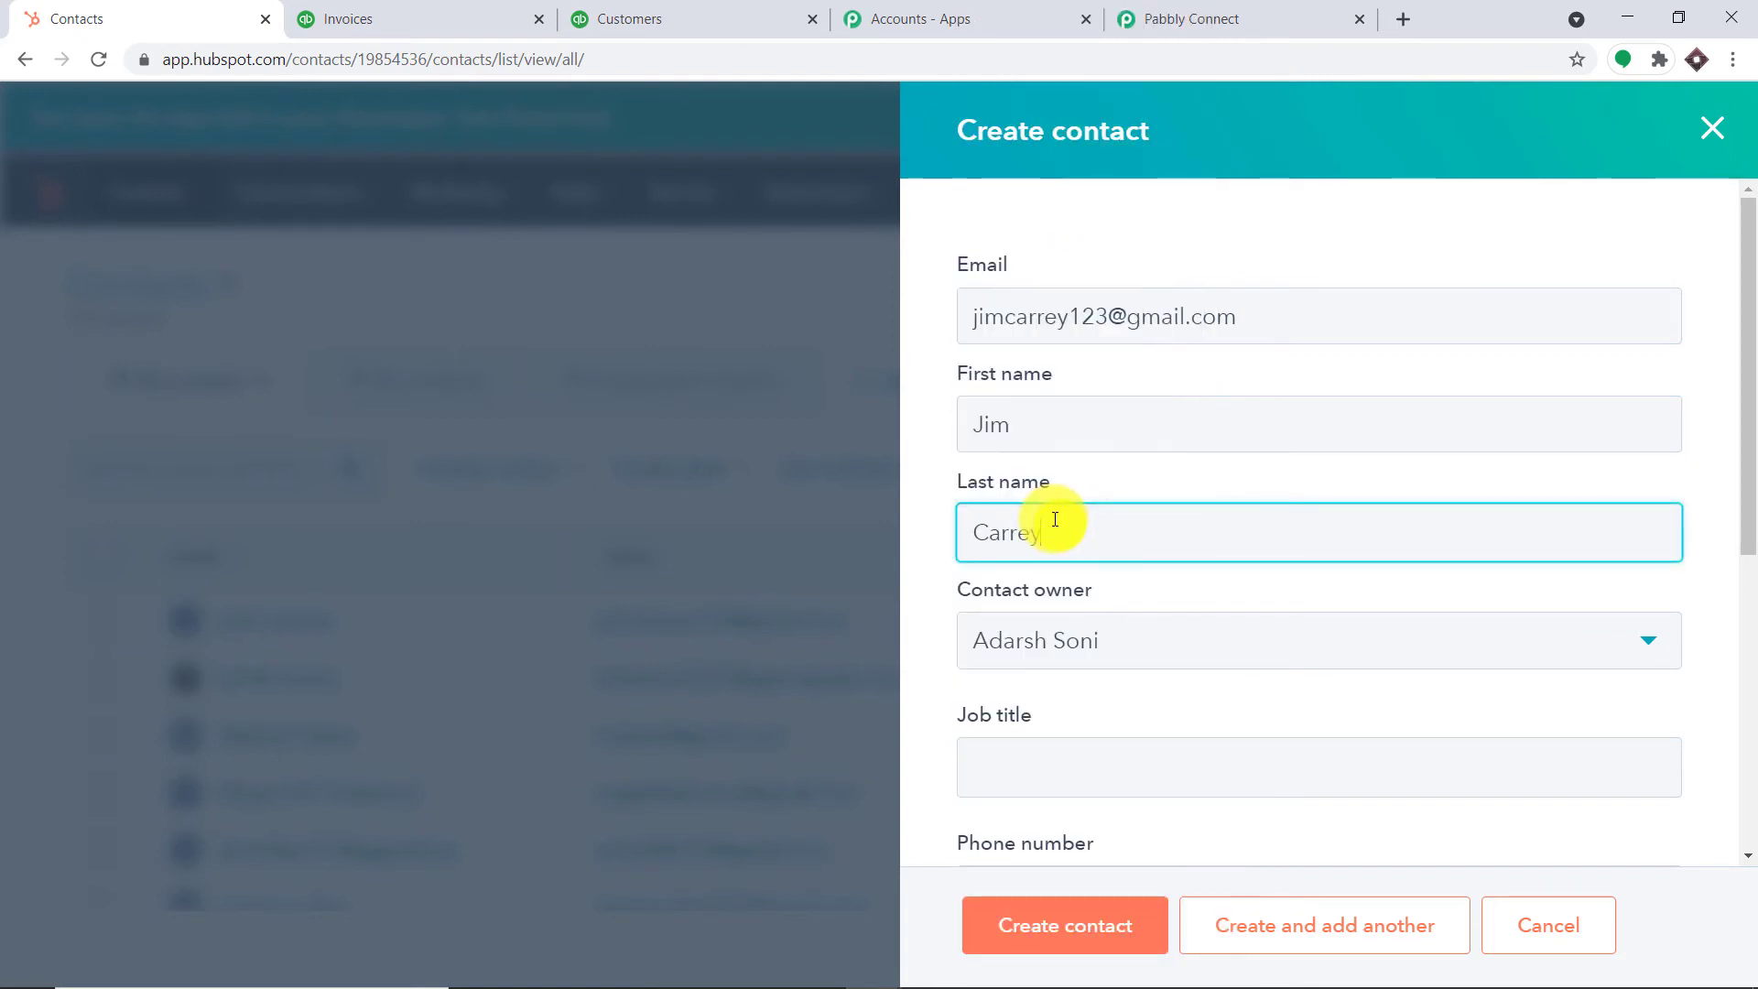
# Add the contact's phone number, set lifecycle stage to Lead, and create the contact
pyautogui.scroll(-3, 1056, 512)
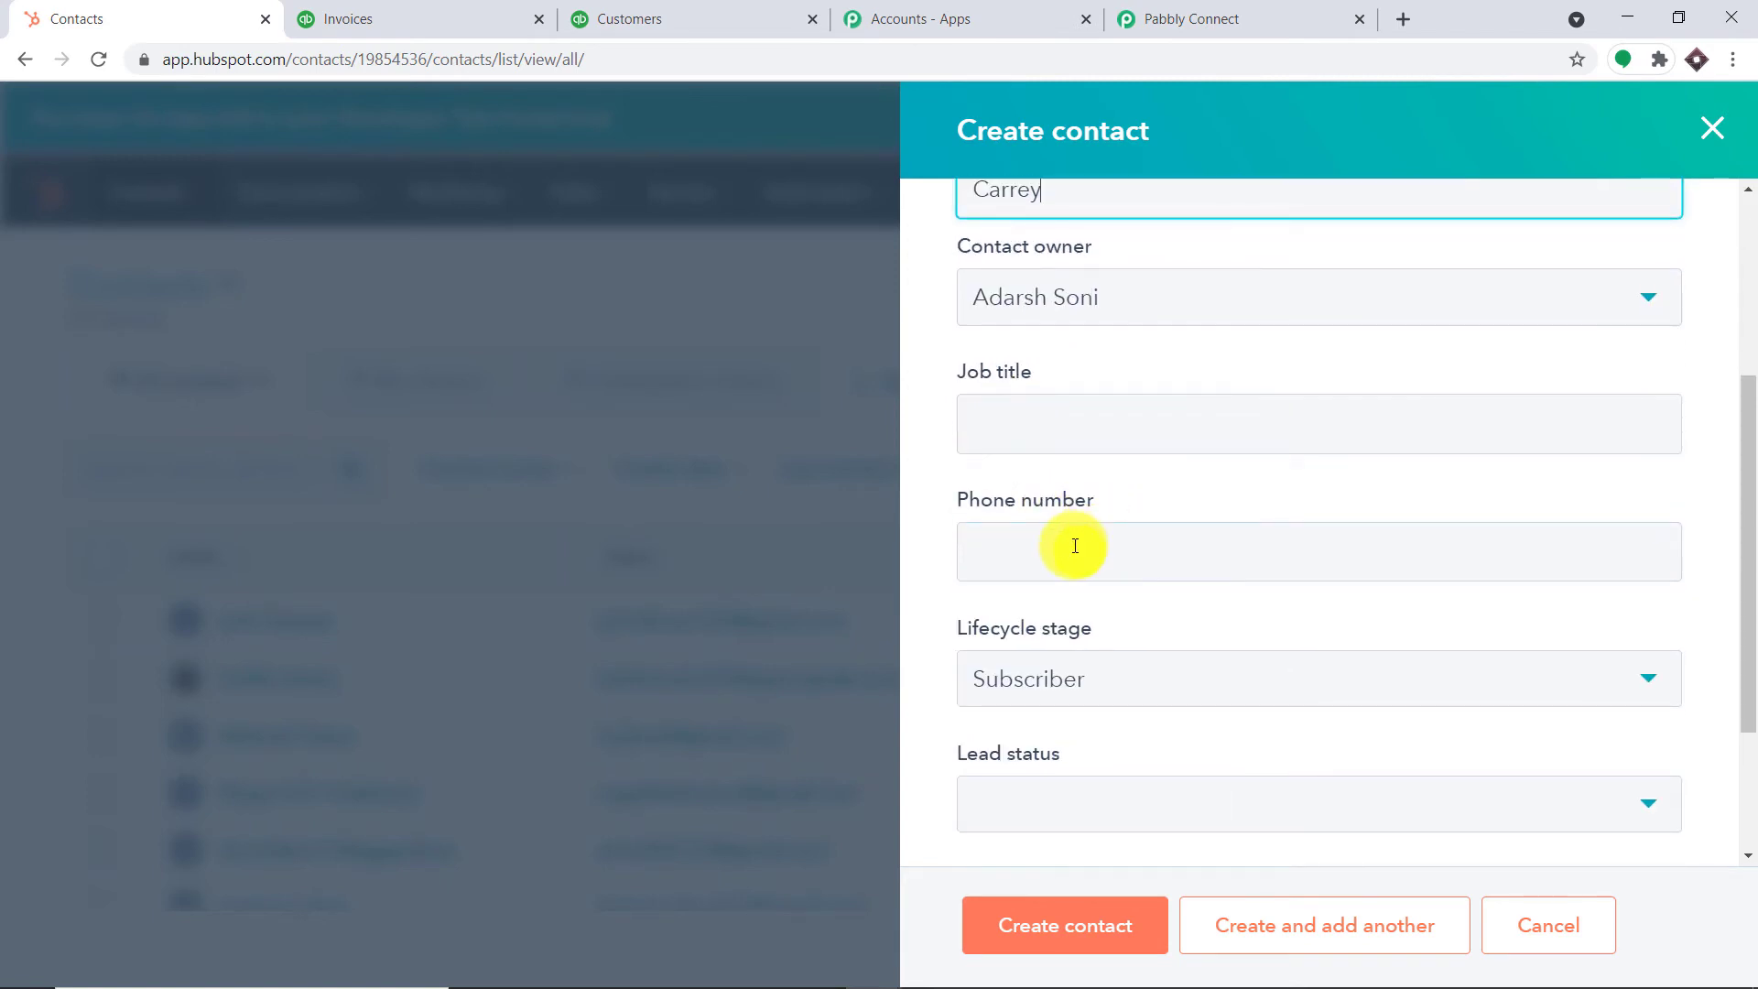
pyautogui.click(1075, 540)
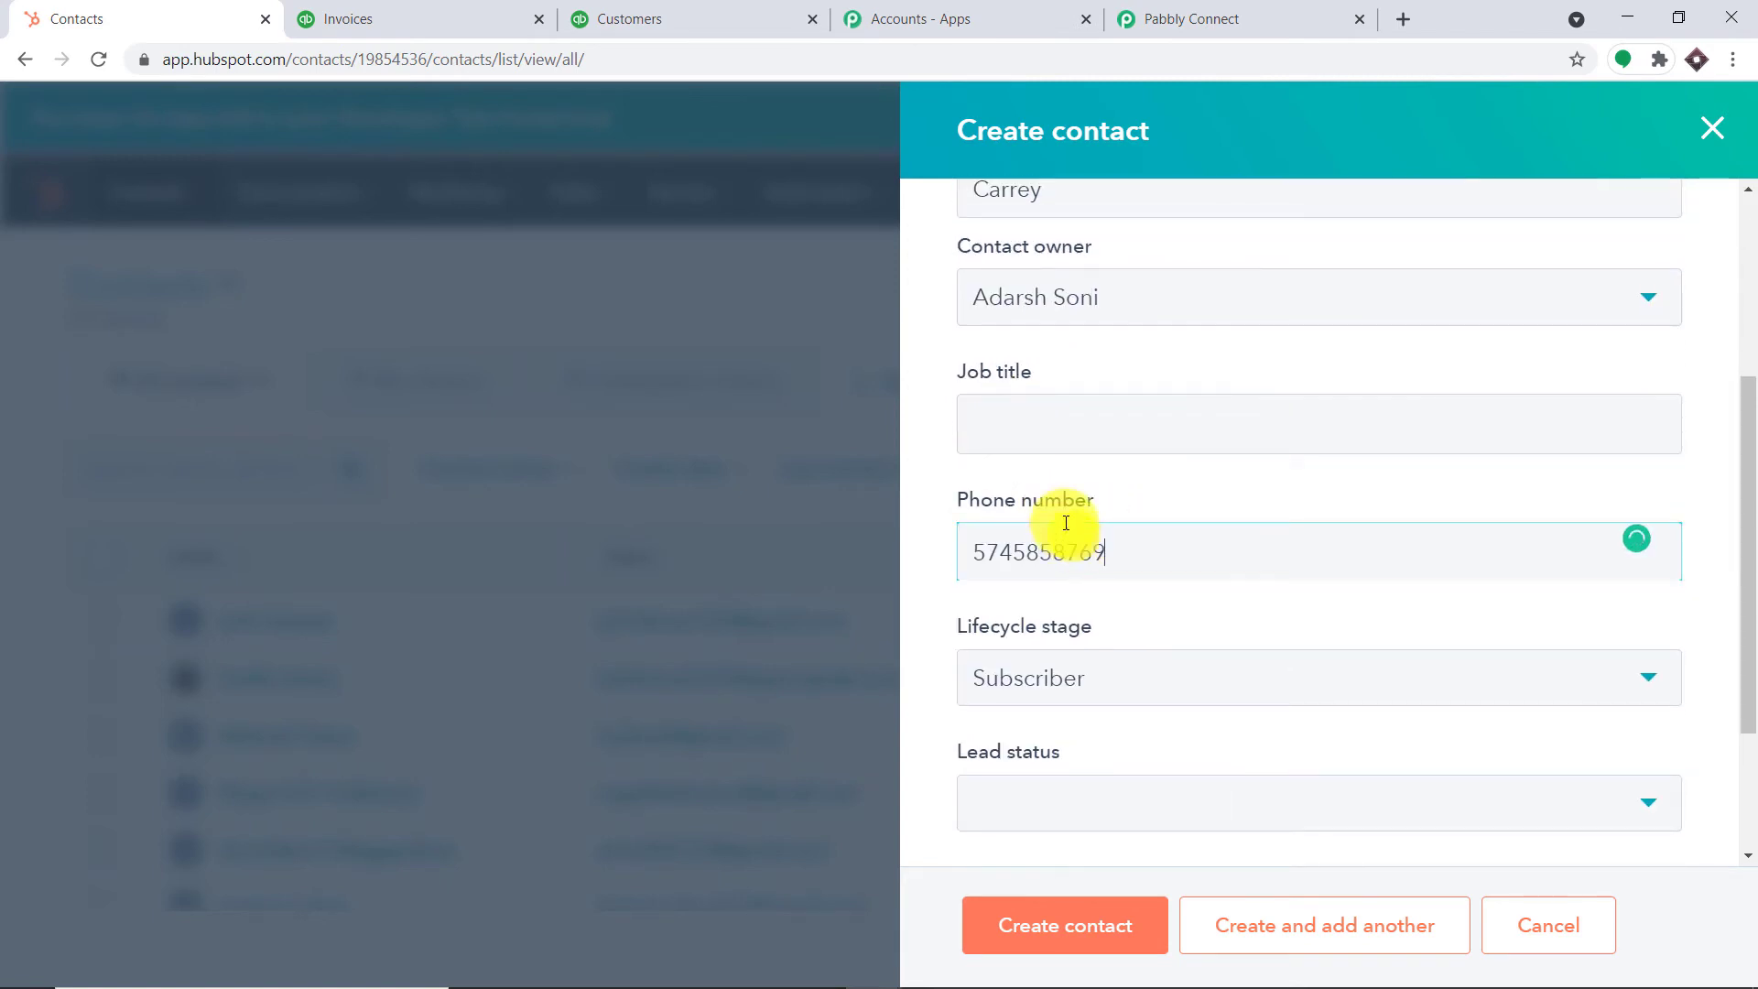
pyautogui.scroll(-1, 1114, 661)
pyautogui.click(1096, 549)
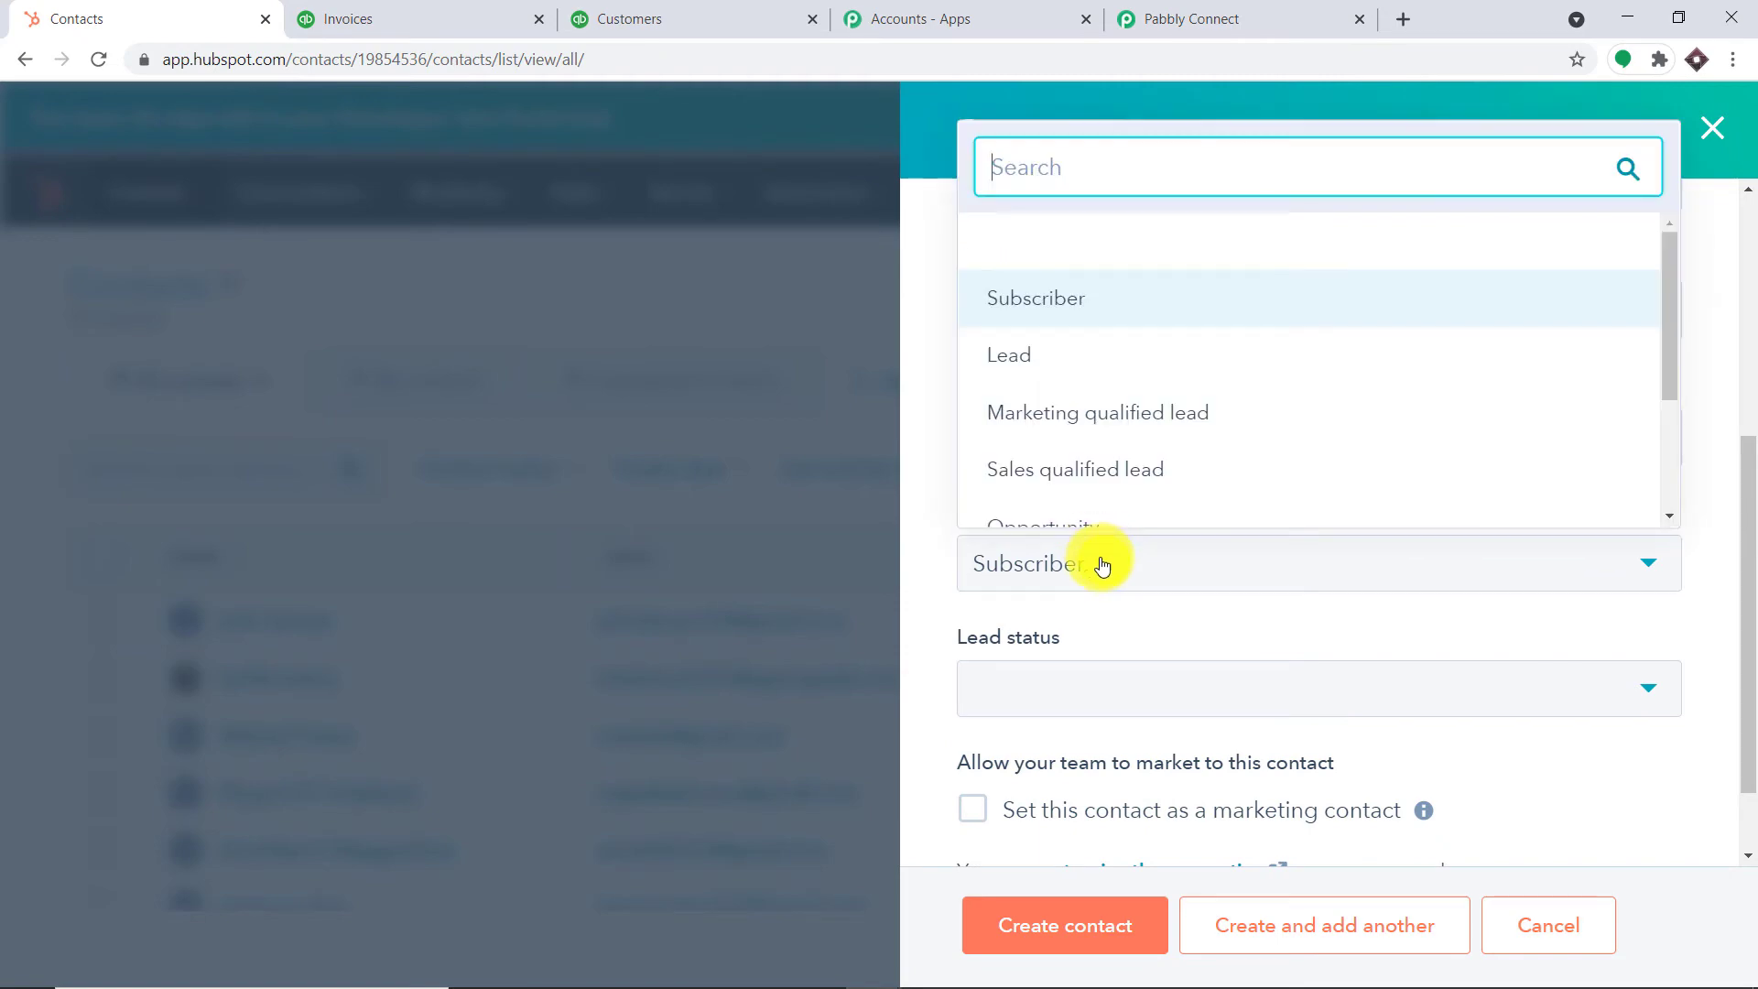
pyautogui.click(1078, 381)
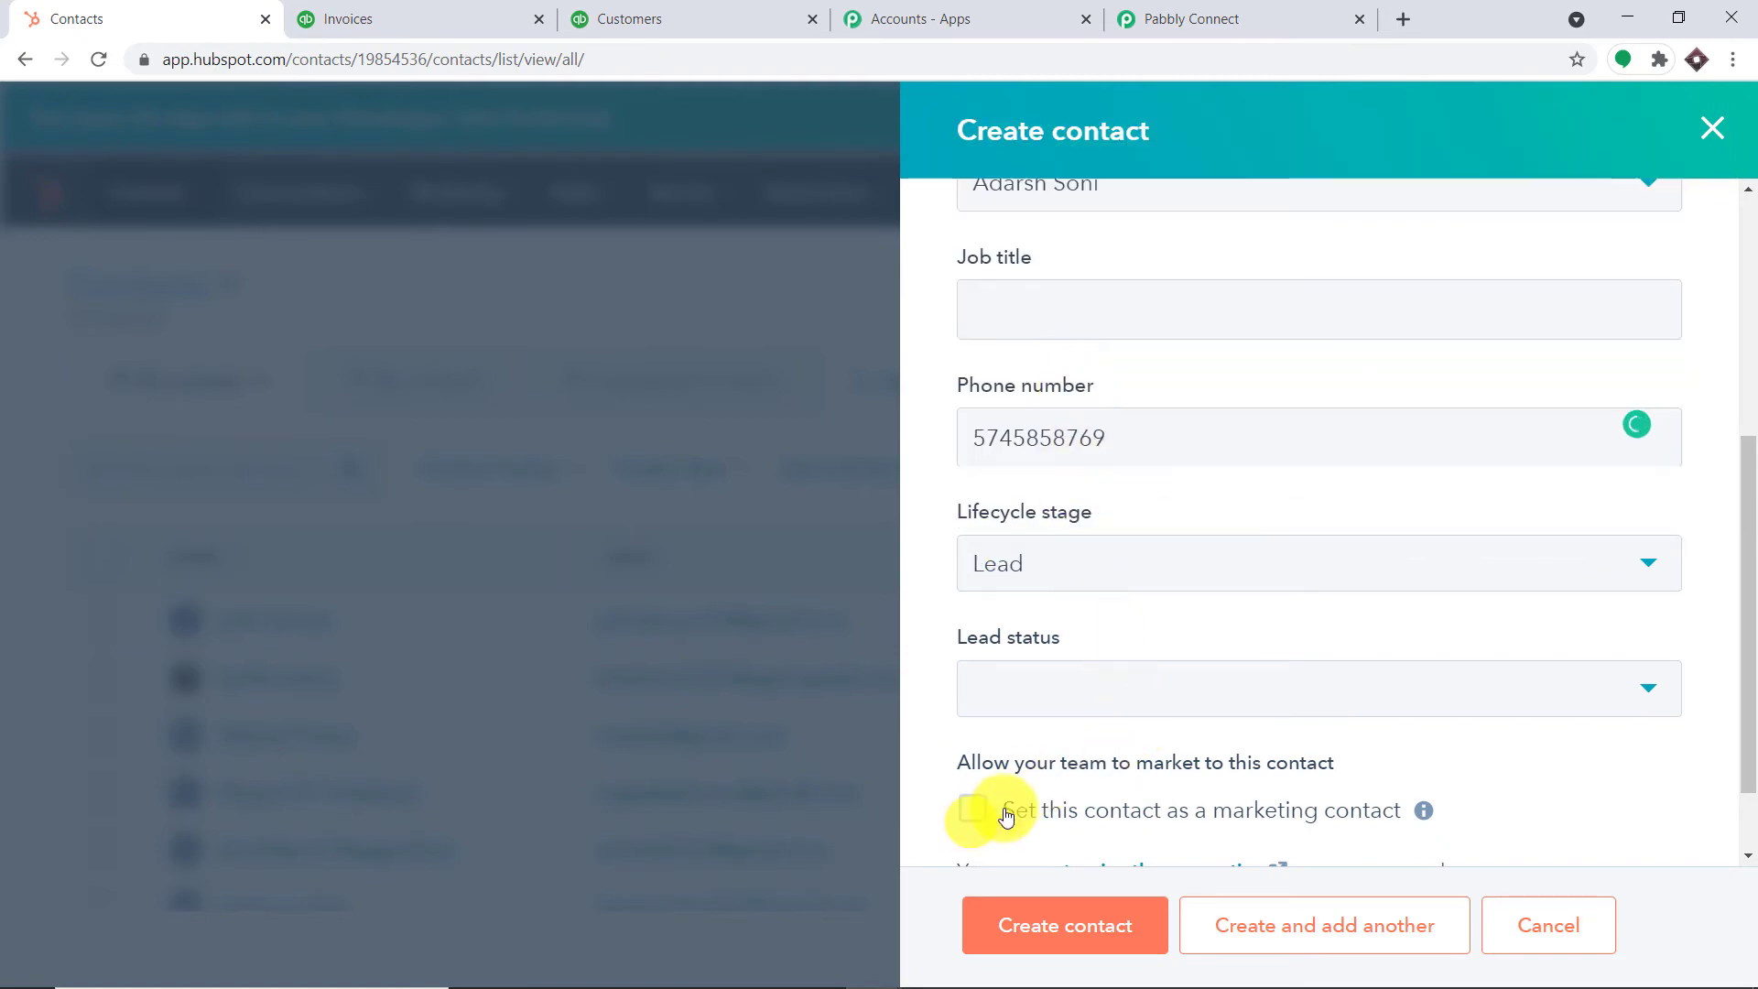
pyautogui.scroll(-1, 1000, 812)
pyautogui.click(1048, 936)
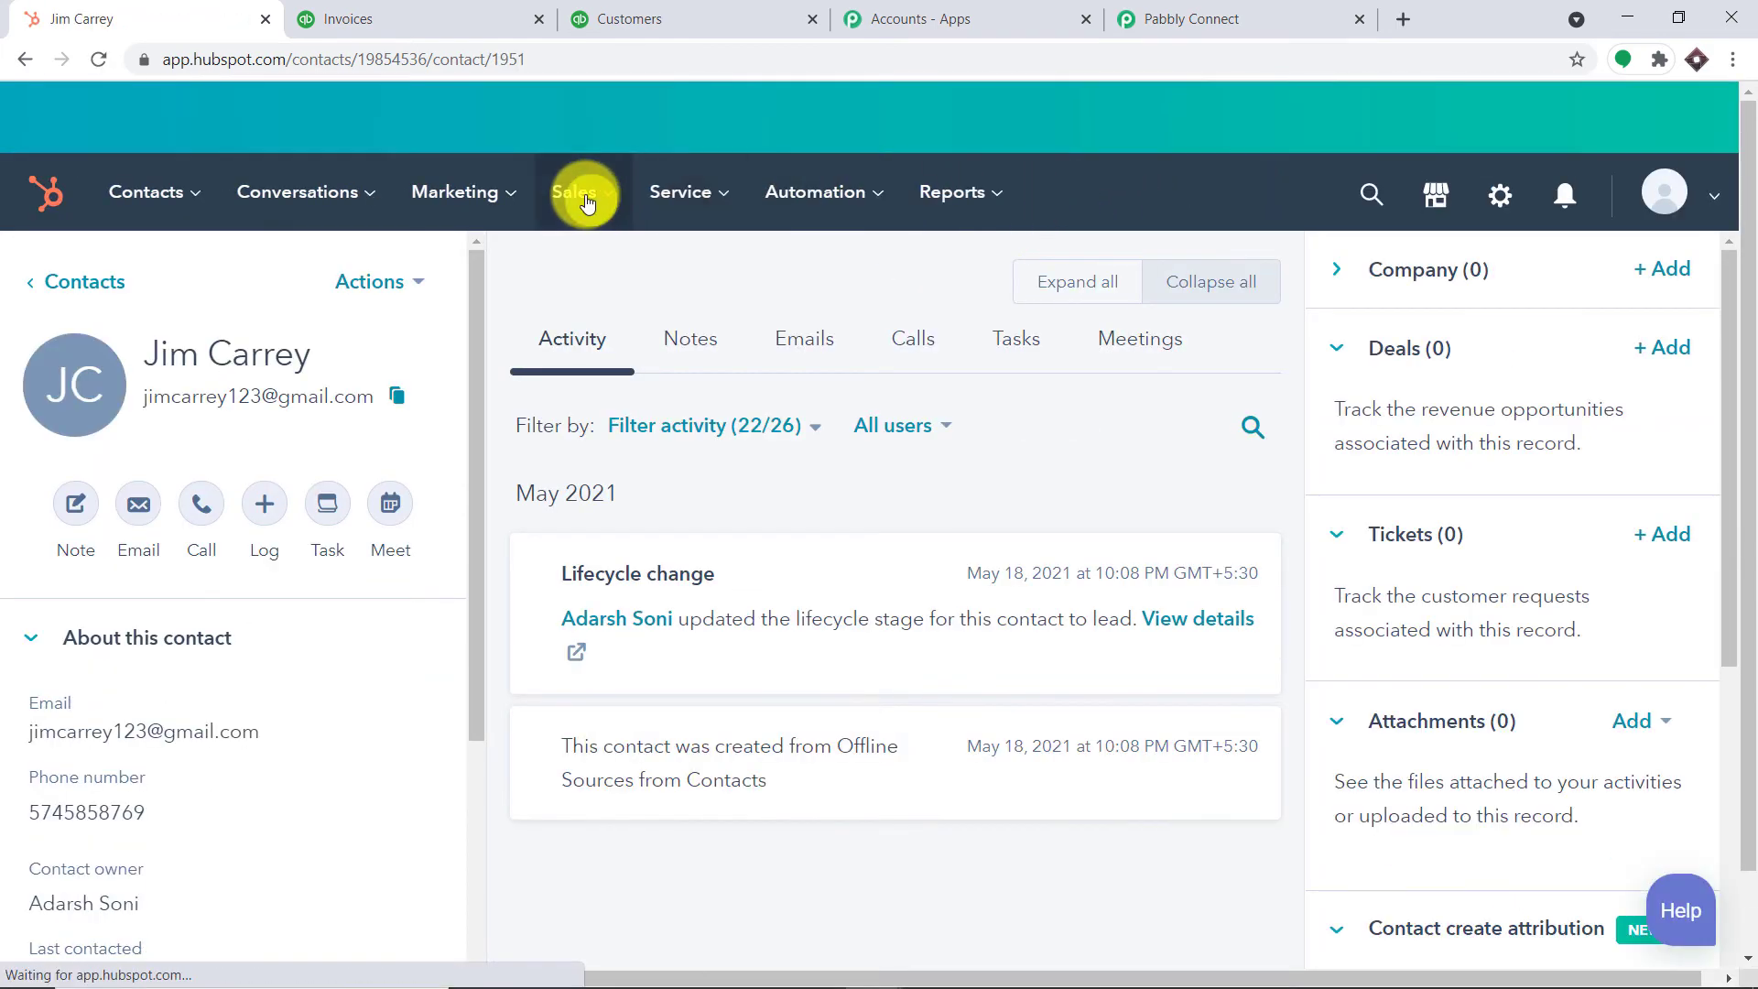
# Start a new deal named 'UN' at stage Contract sent, with amount 3000 and close date May 27
pyautogui.moveTo(581, 187)
pyautogui.click(608, 274)
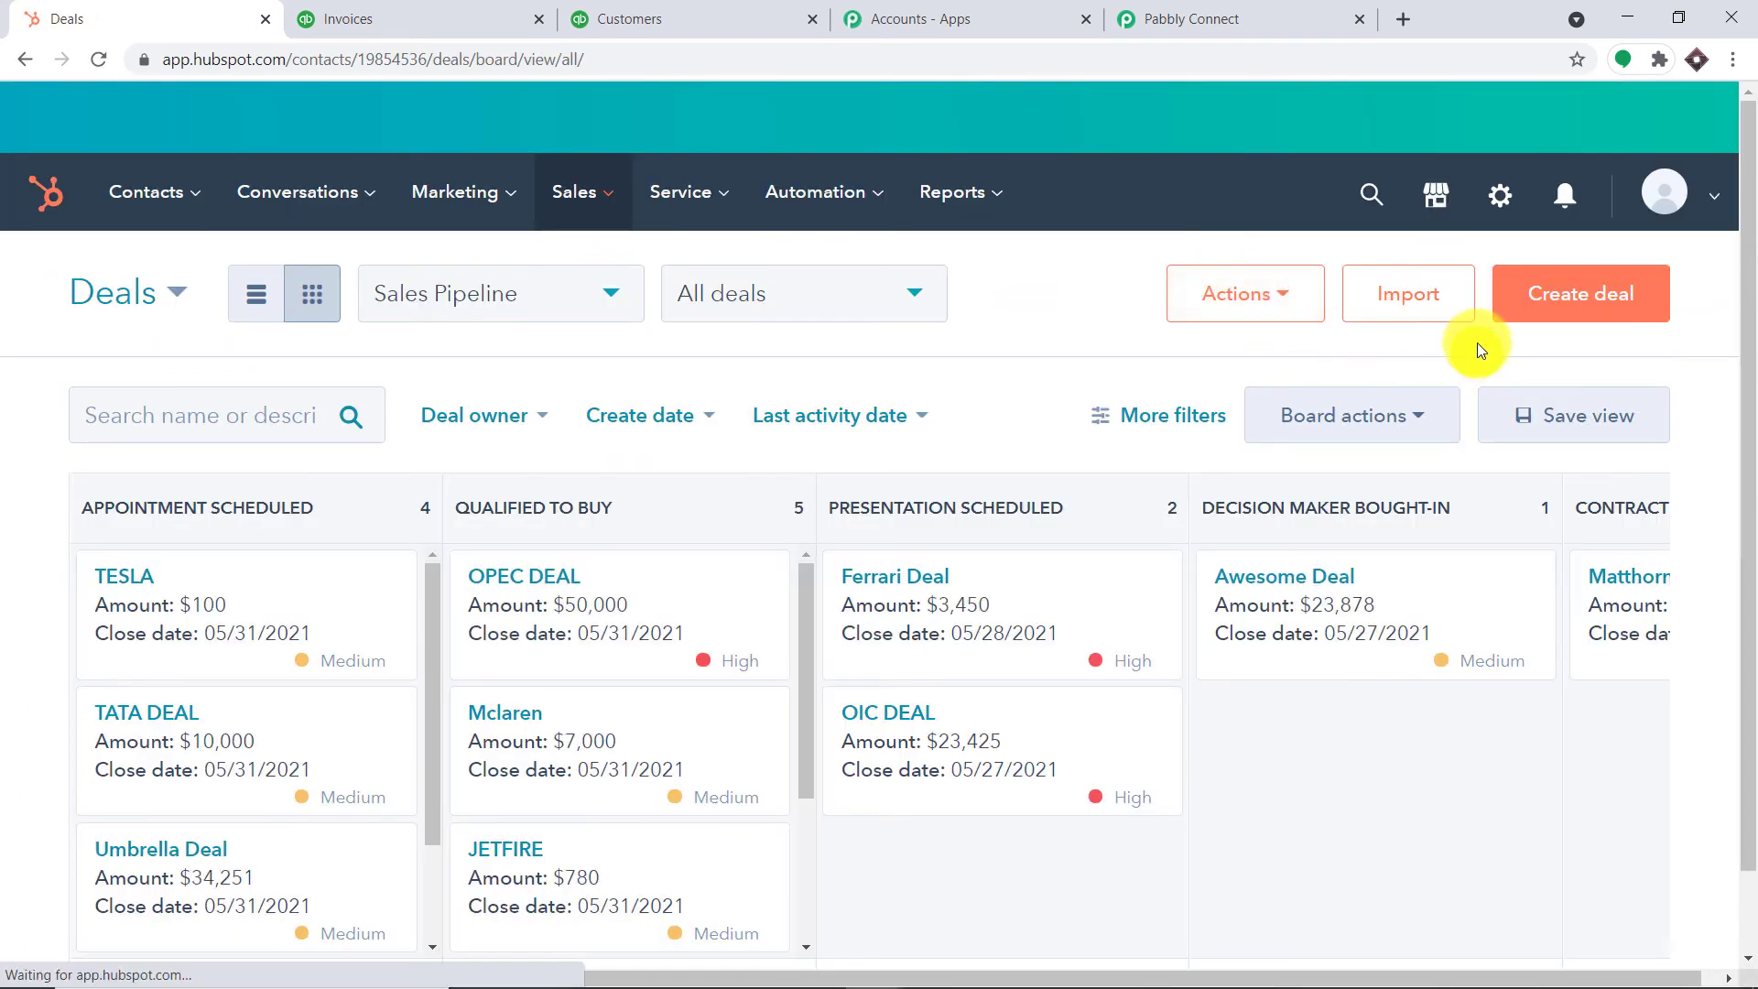
pyautogui.click(1538, 294)
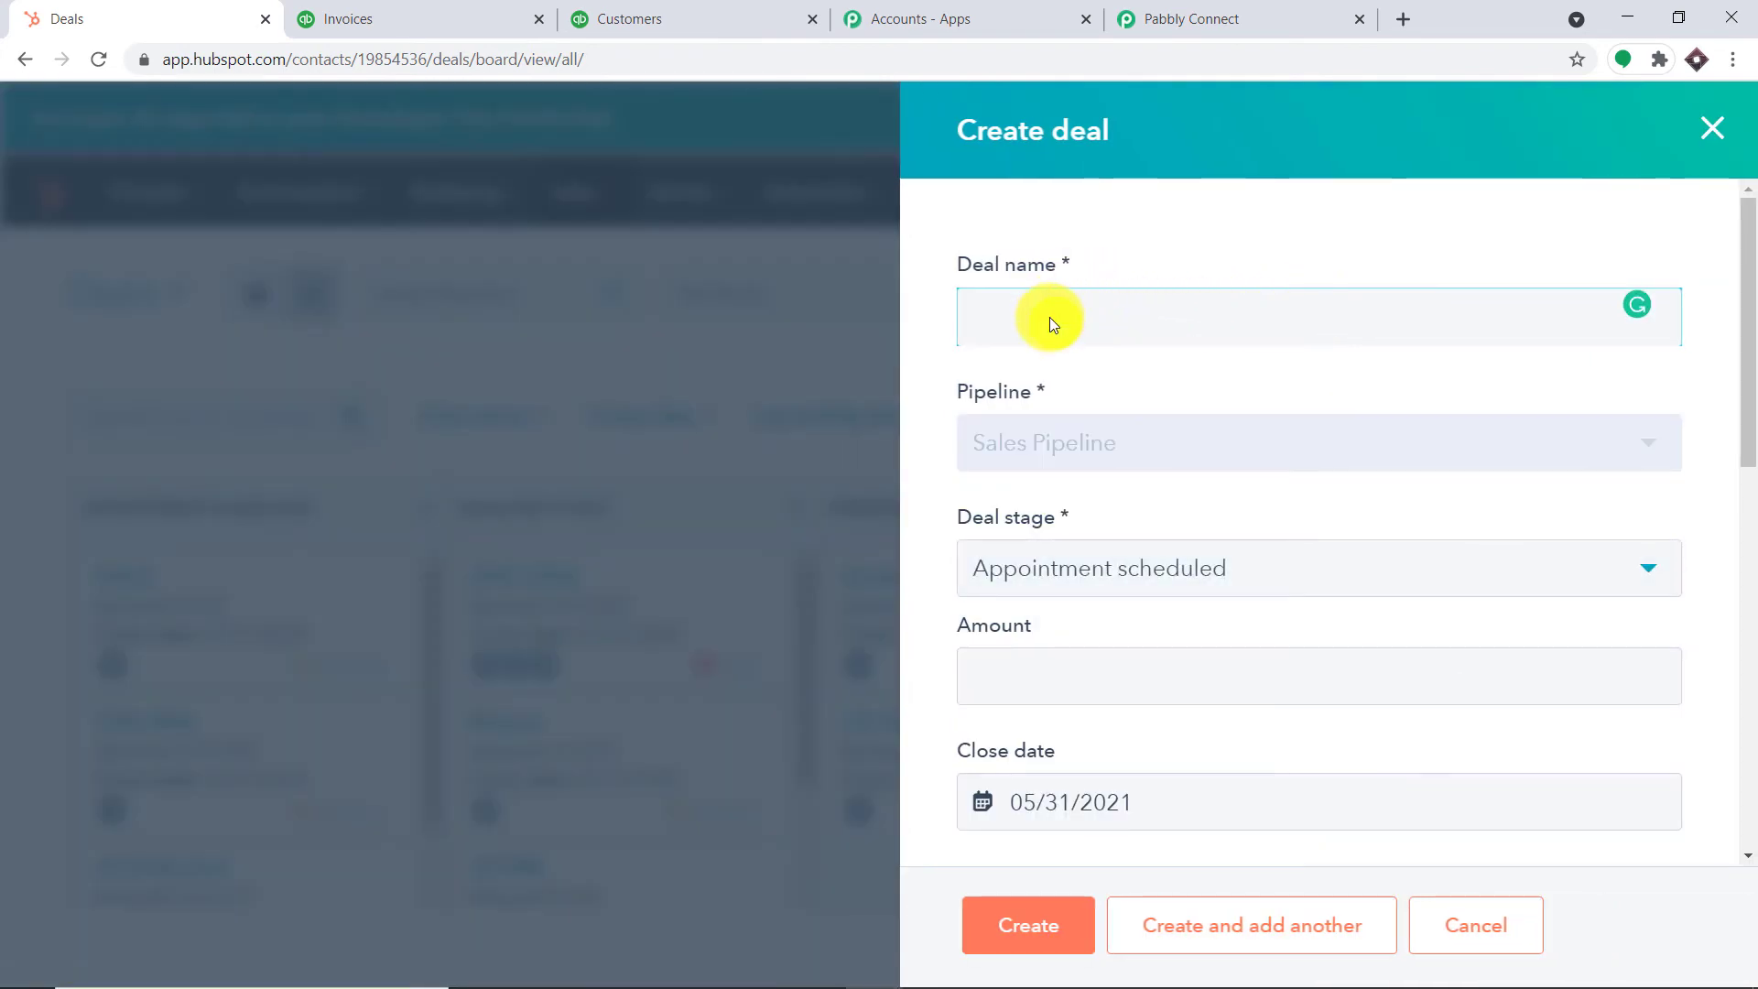
pyautogui.write('UN')
pyautogui.click(1111, 570)
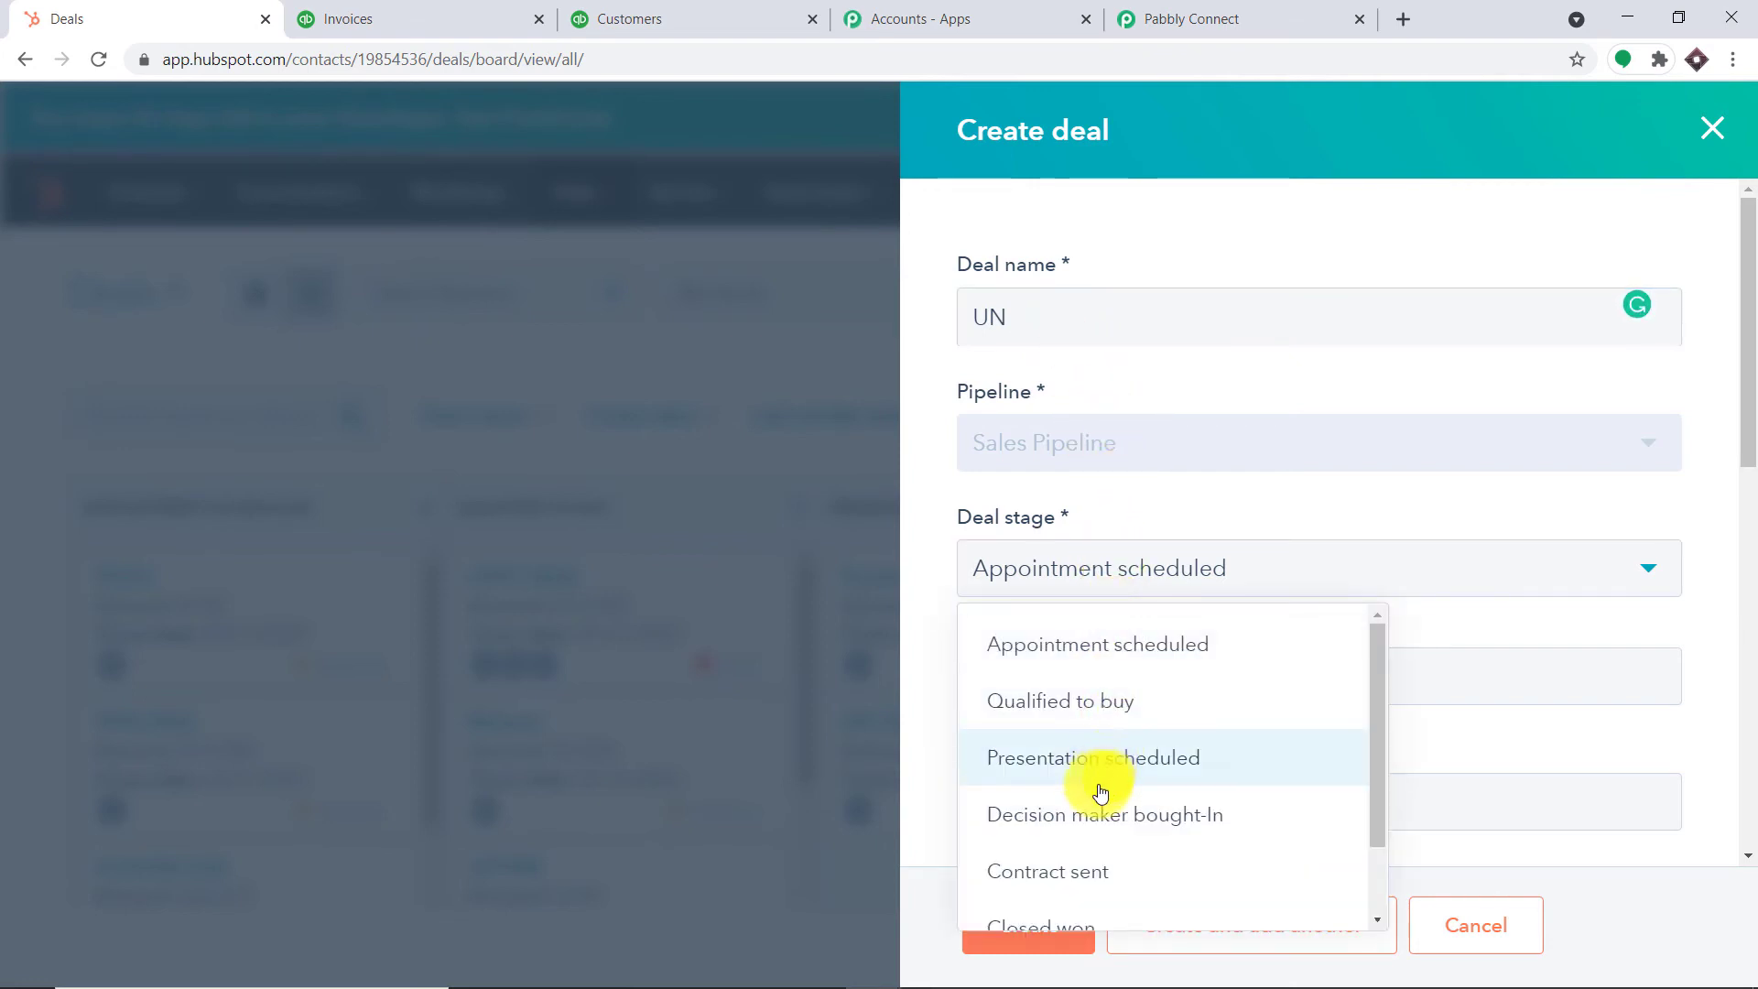
pyautogui.click(1067, 874)
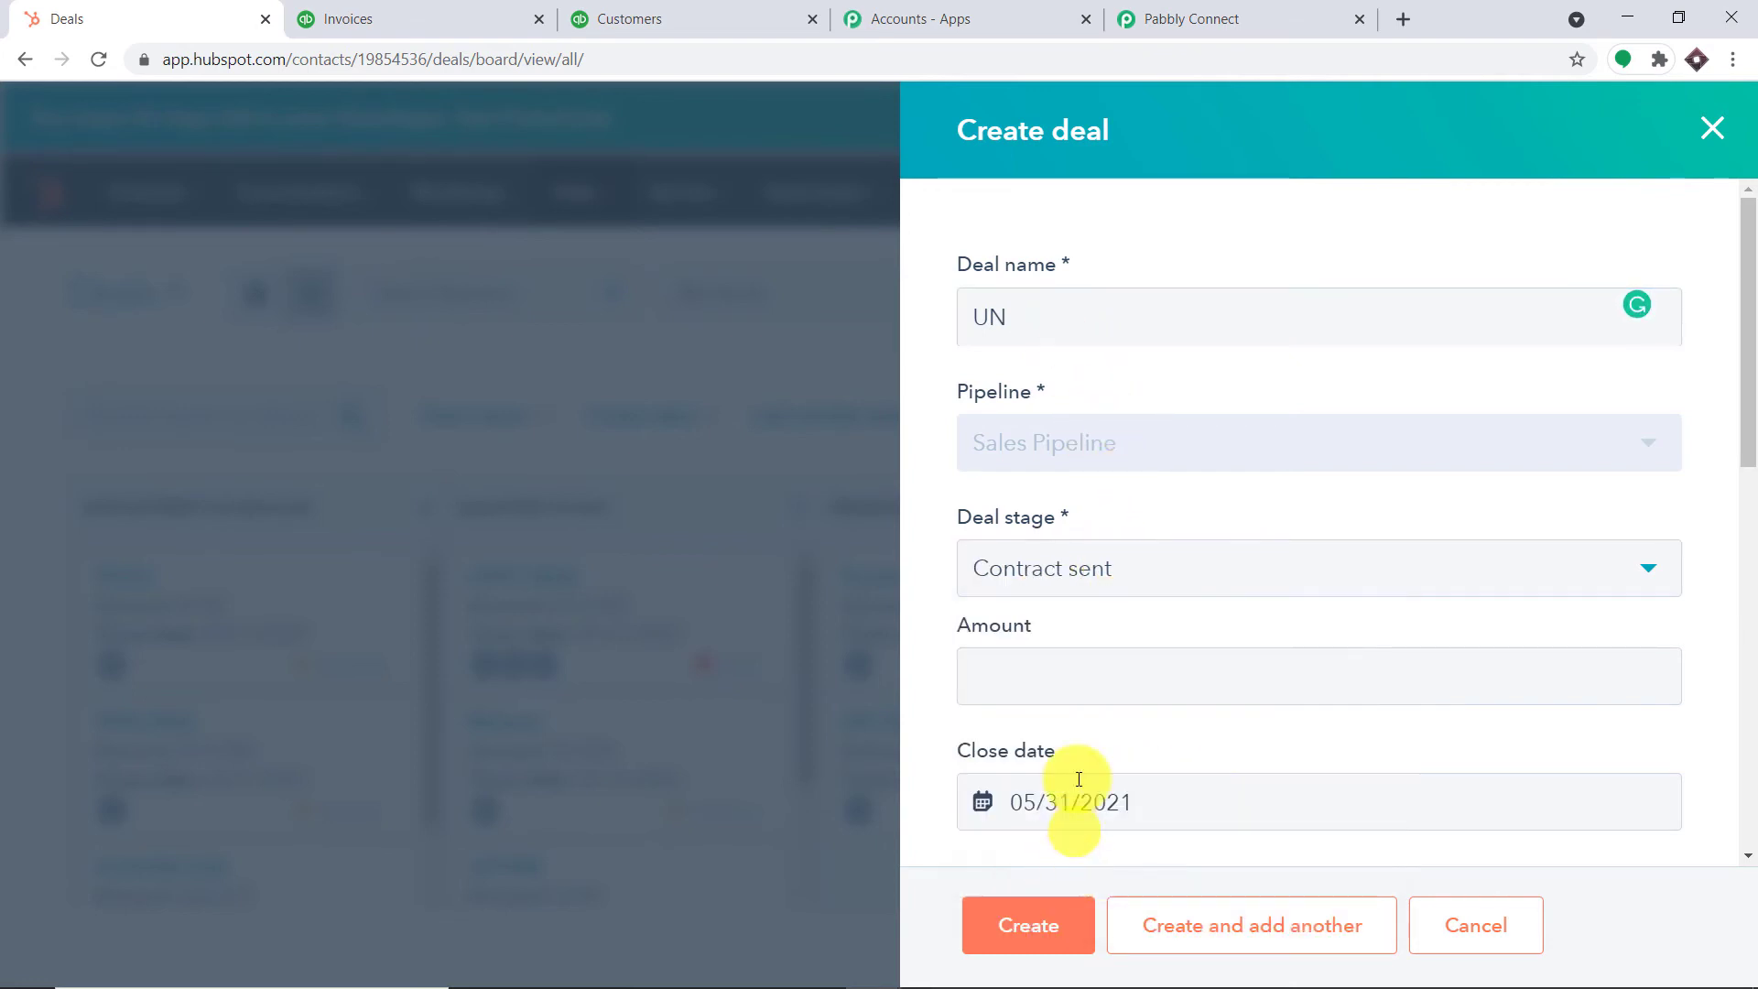
pyautogui.click(1093, 657)
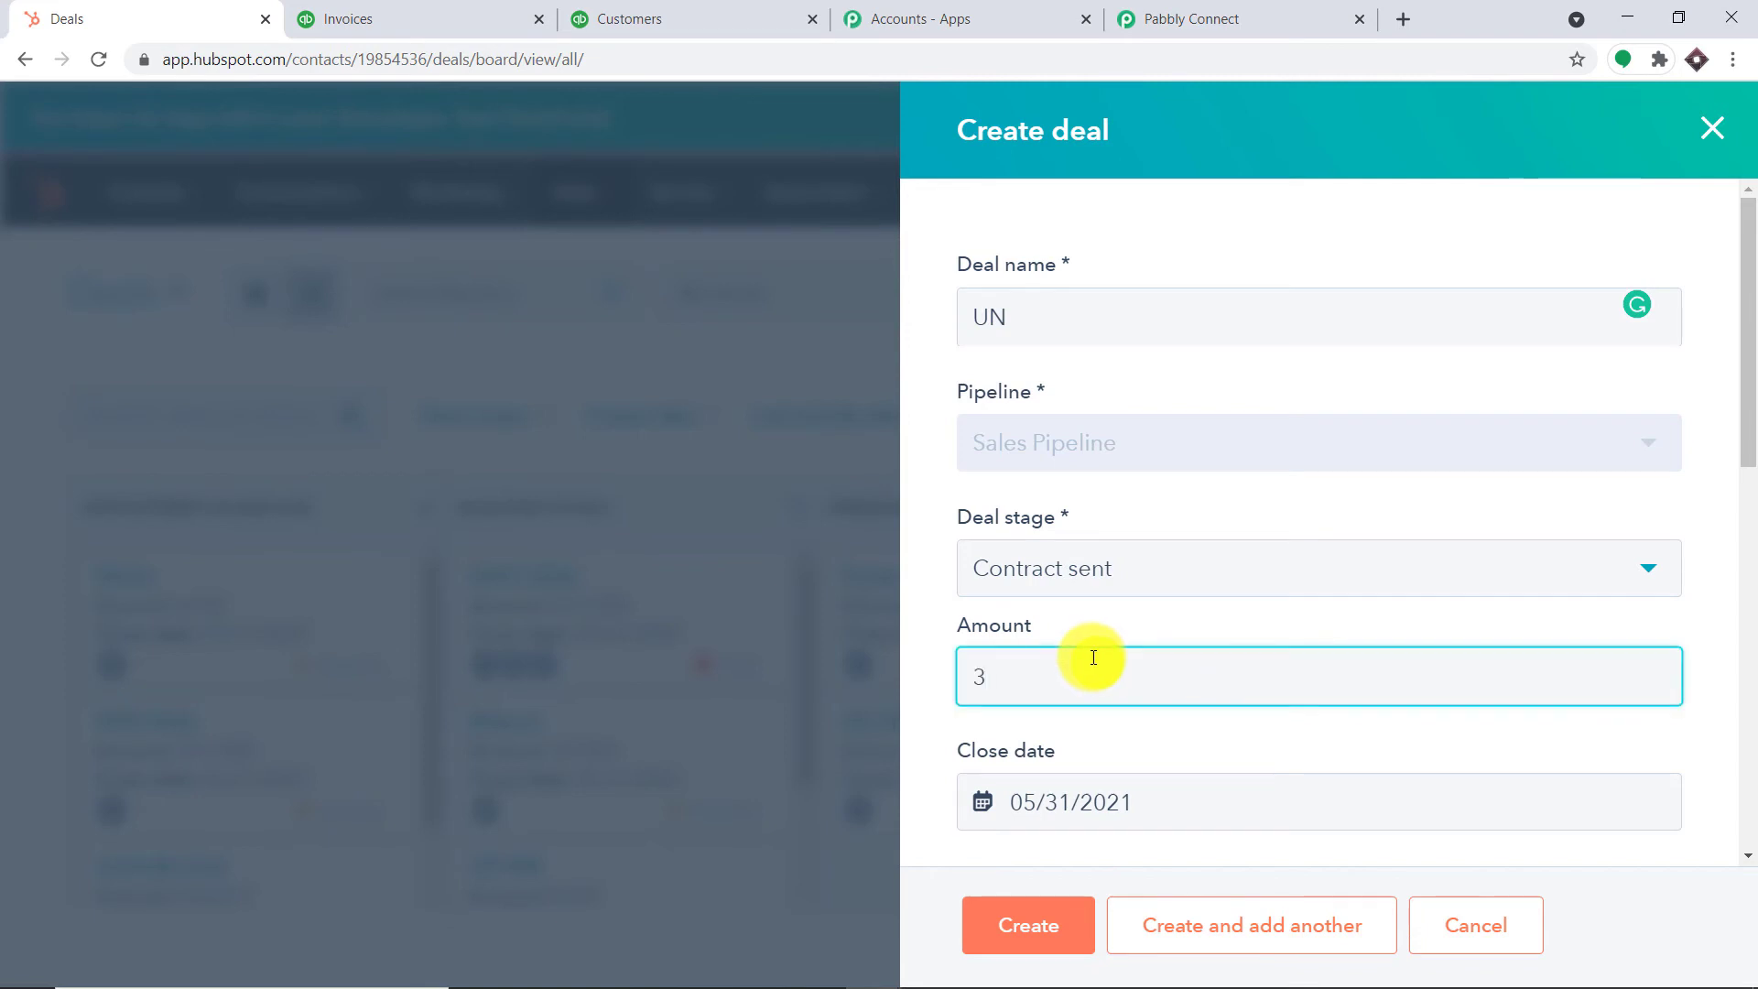
pyautogui.scroll(-3, 1089, 668)
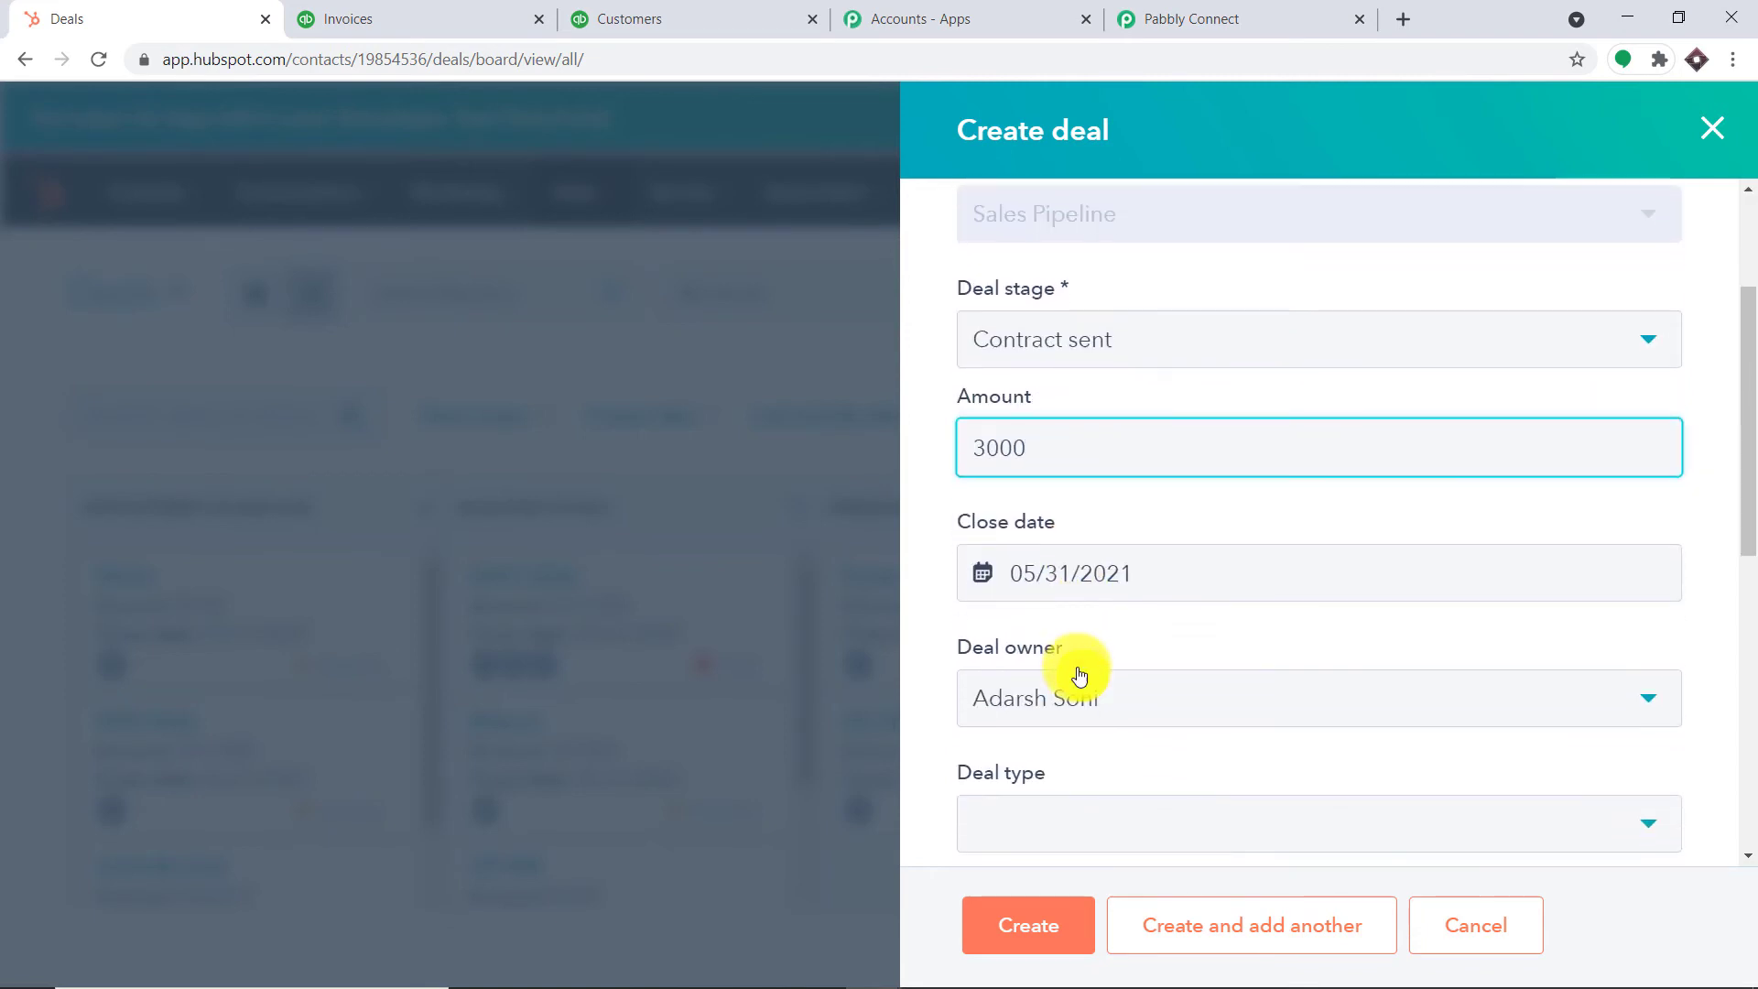
pyautogui.click(1106, 569)
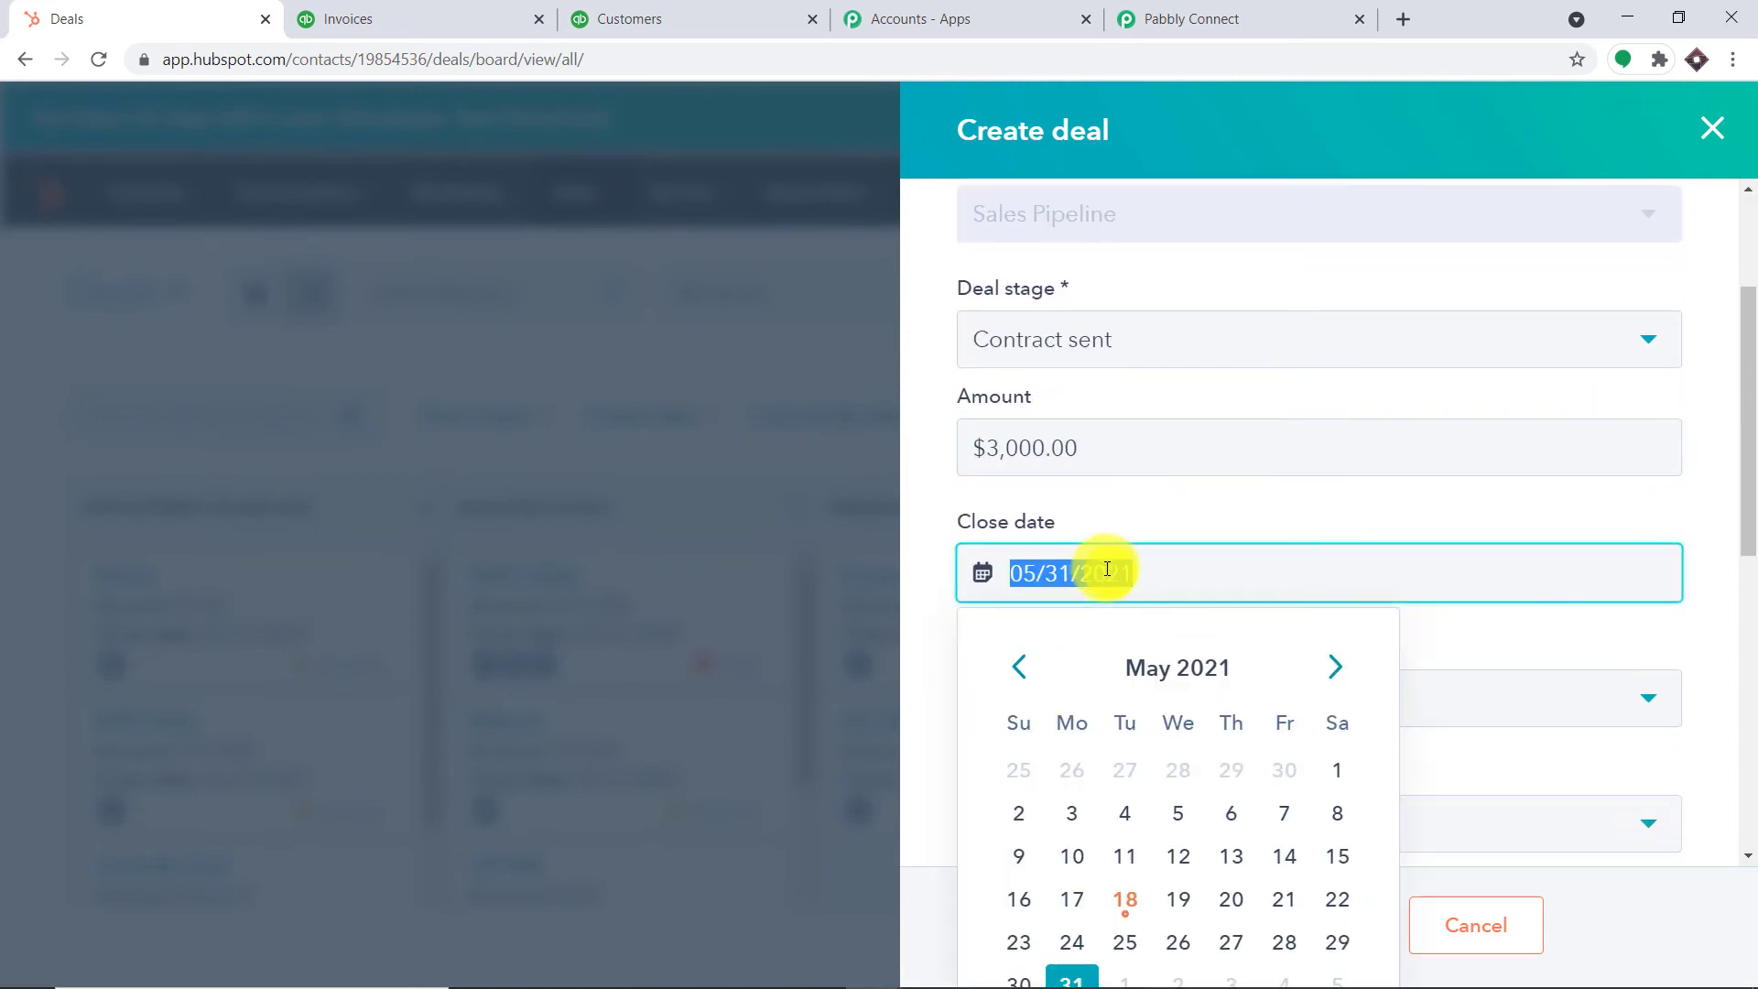
pyautogui.click(1233, 942)
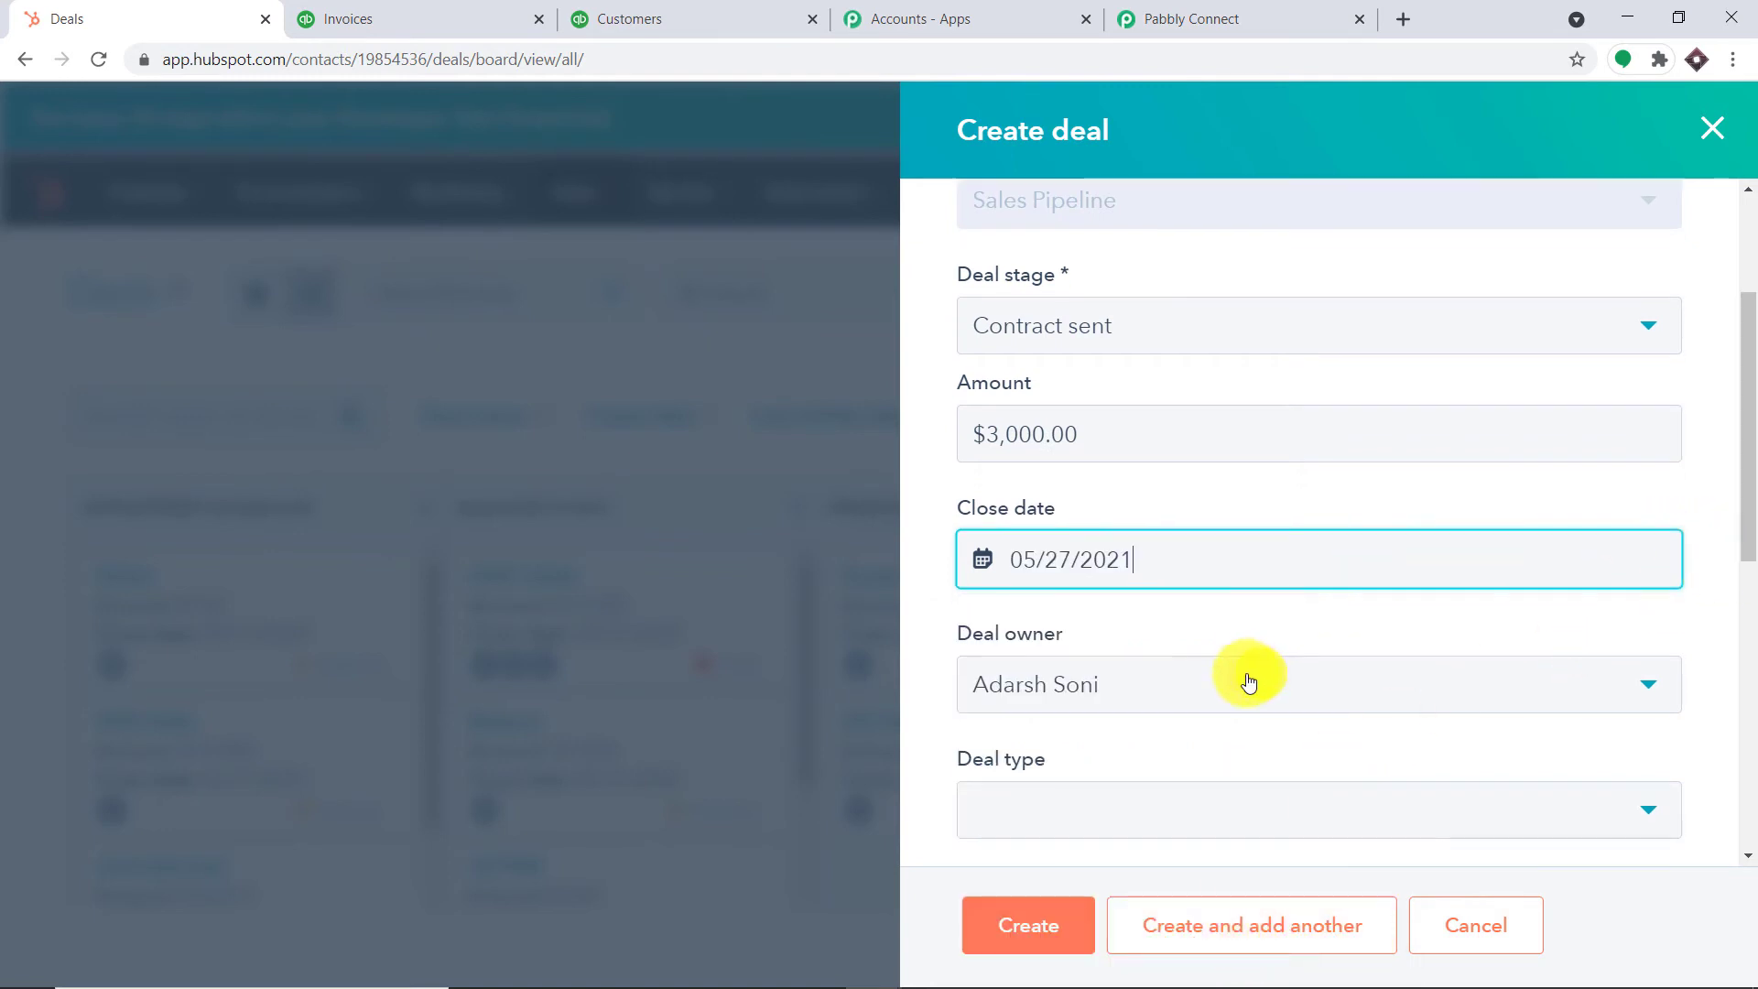
# Set deal type New Business and priority Low, associate the new contact, and create the deal
pyautogui.scroll(-3, 1090, 628)
pyautogui.click(1085, 605)
pyautogui.click(1079, 726)
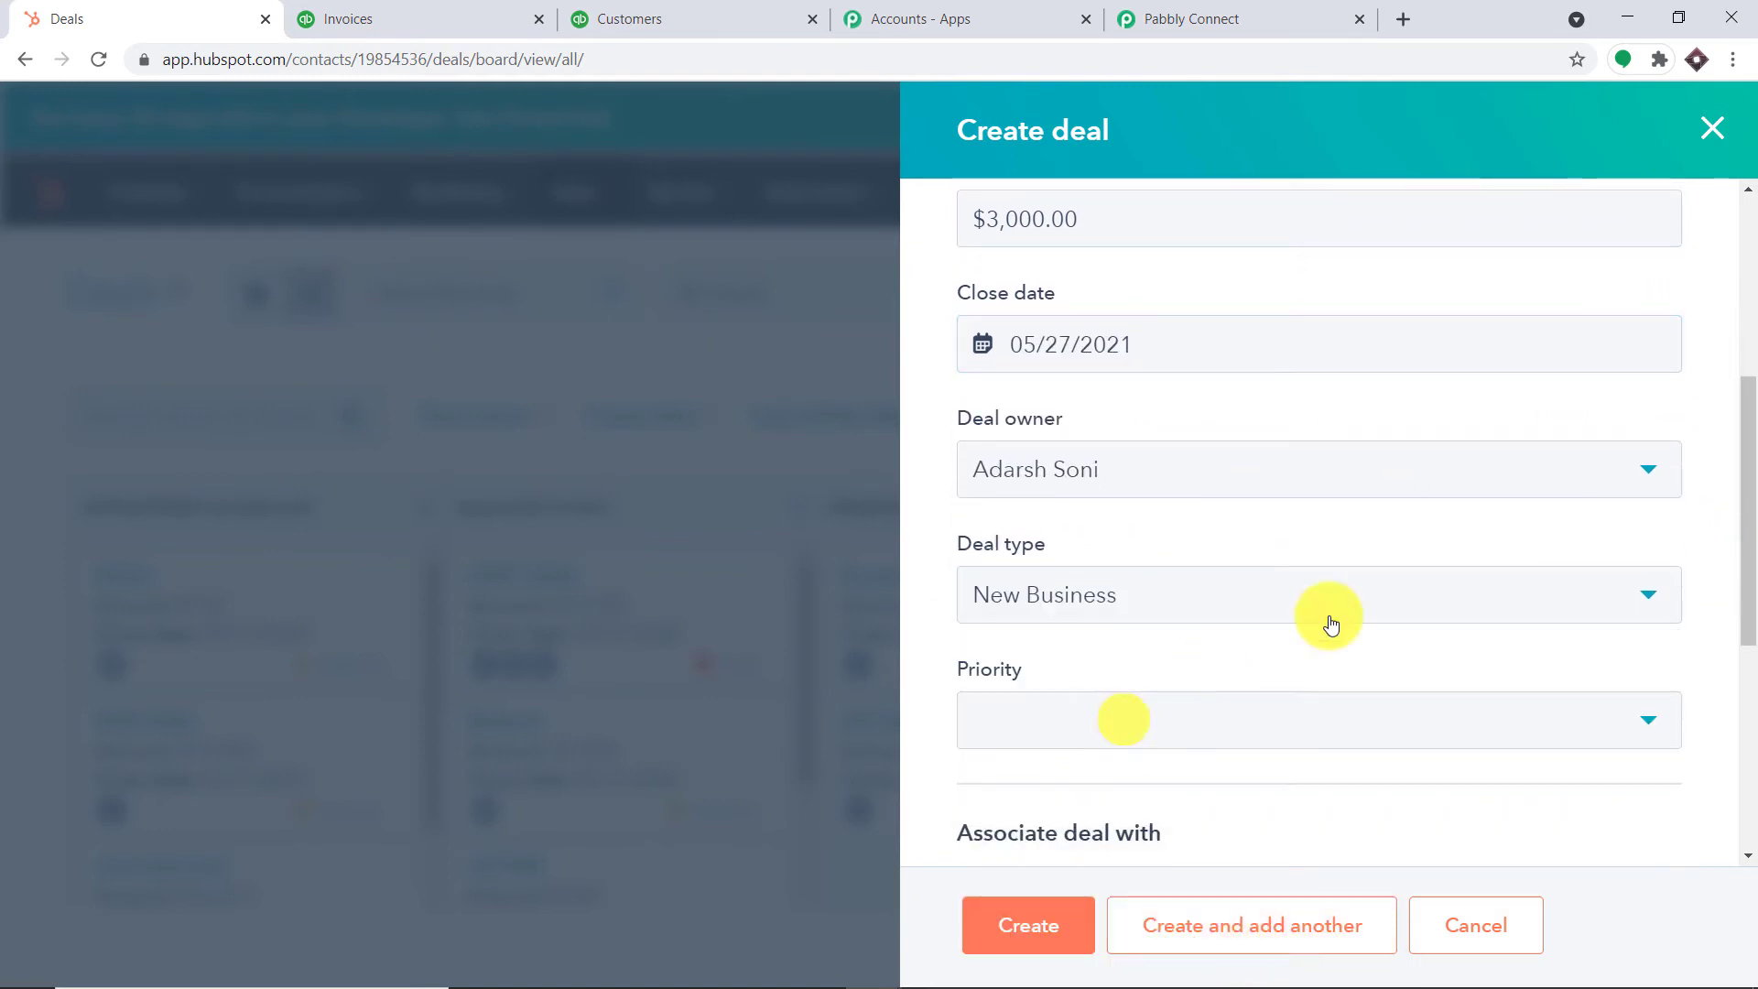
pyautogui.scroll(-5, 1601, 546)
pyautogui.click(1213, 418)
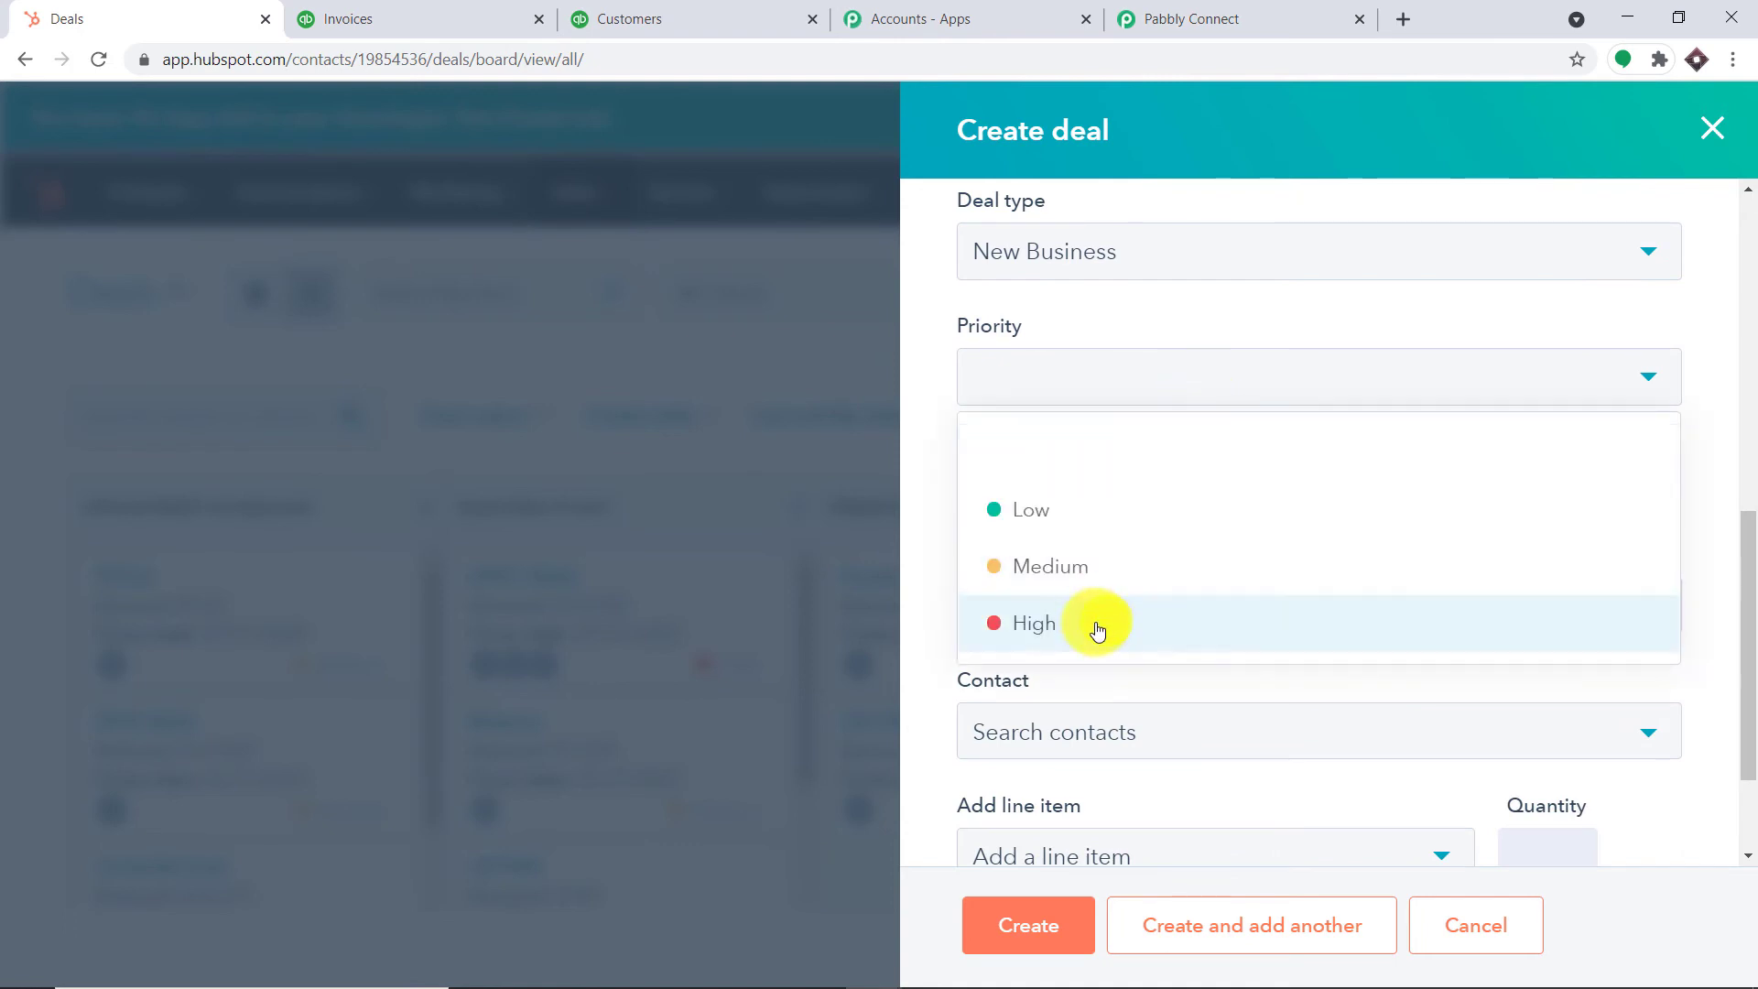
pyautogui.click(1080, 511)
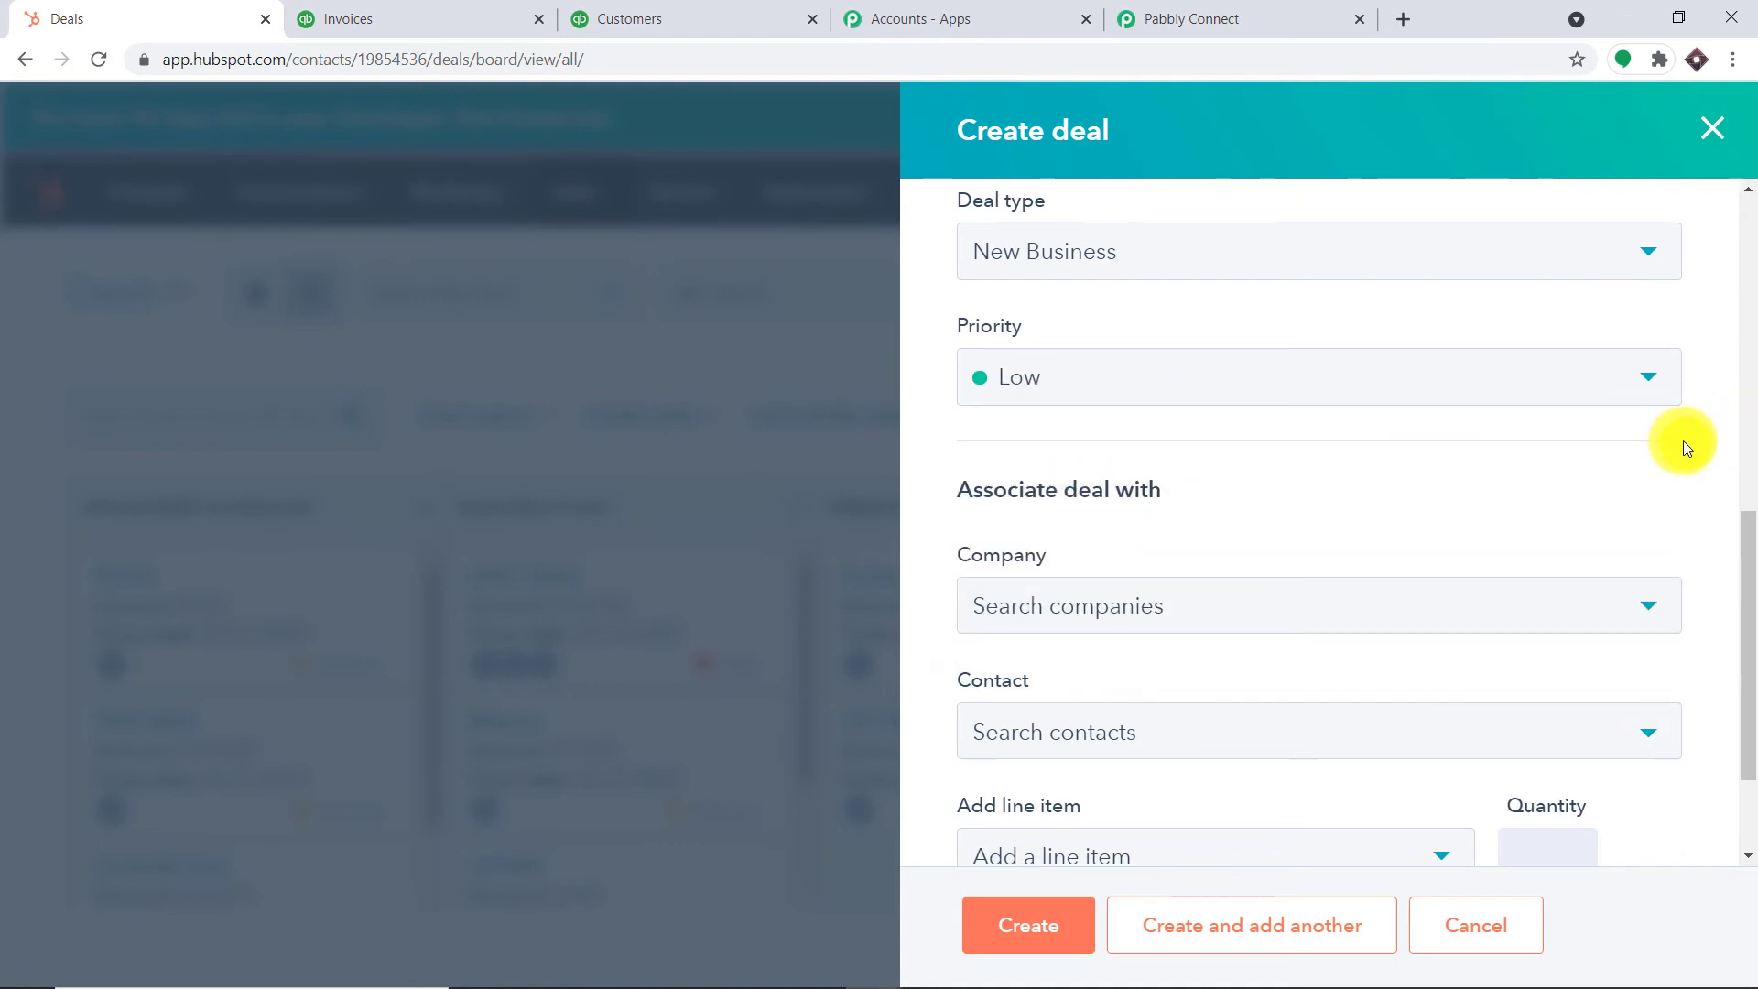
pyautogui.scroll(-2, 1692, 512)
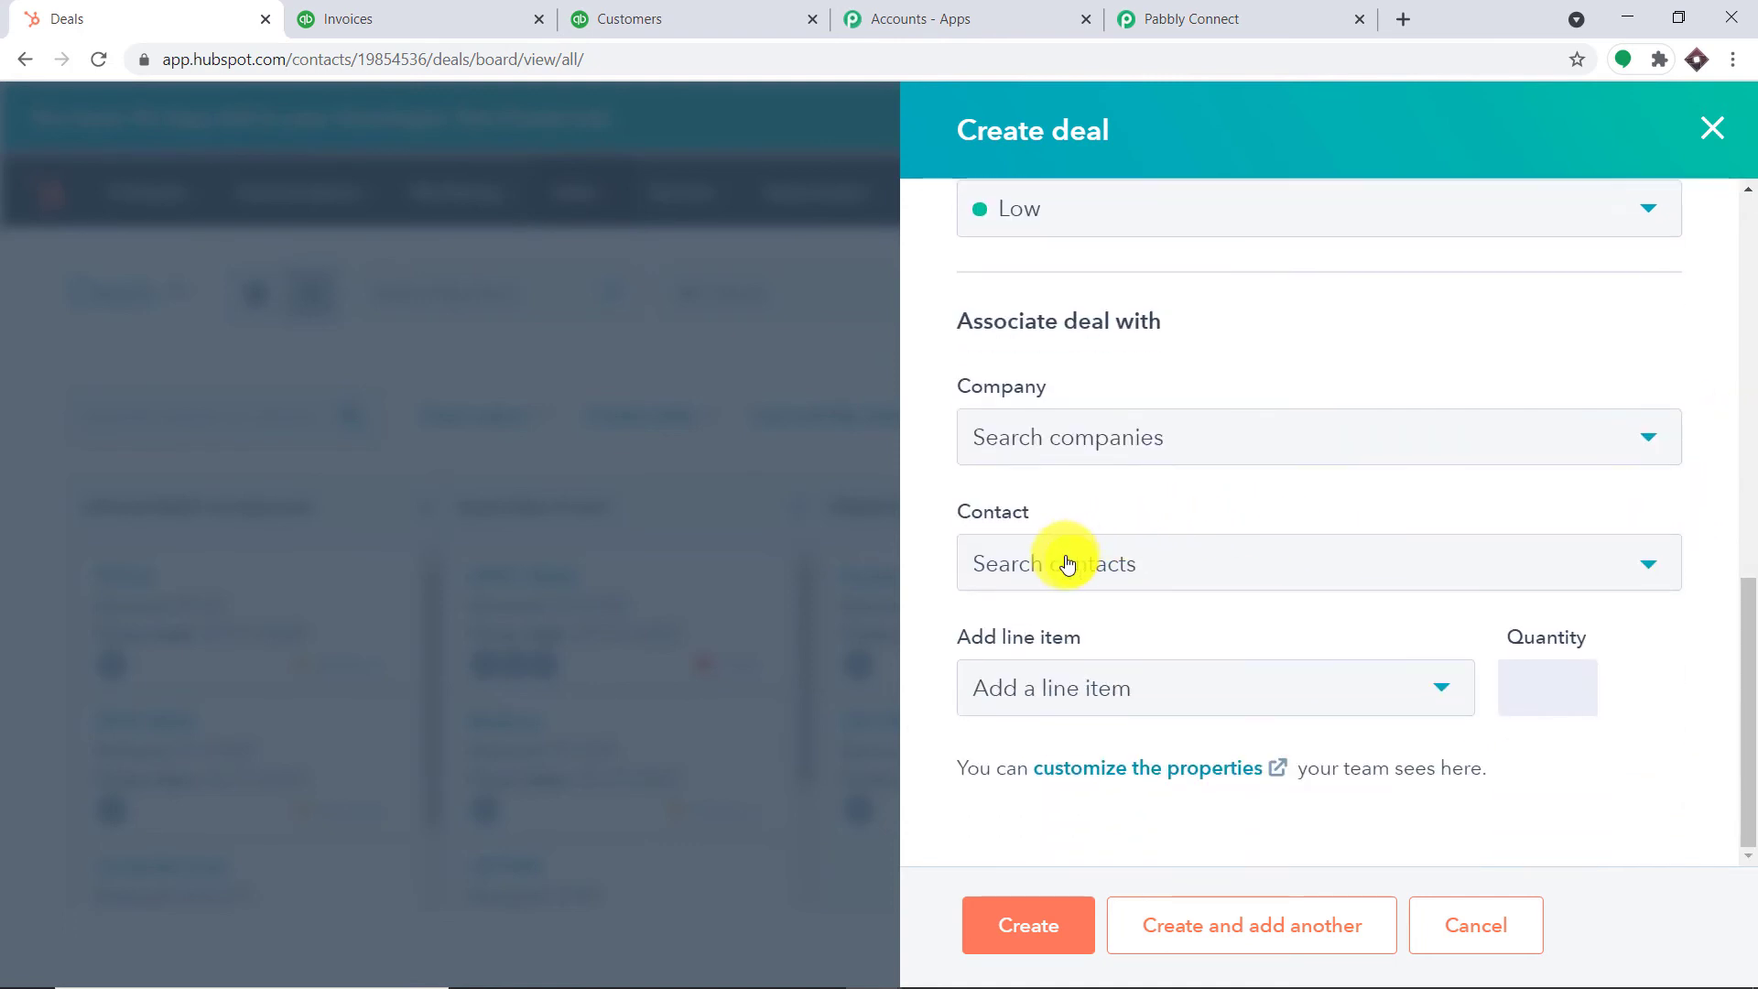
pyautogui.click(1066, 556)
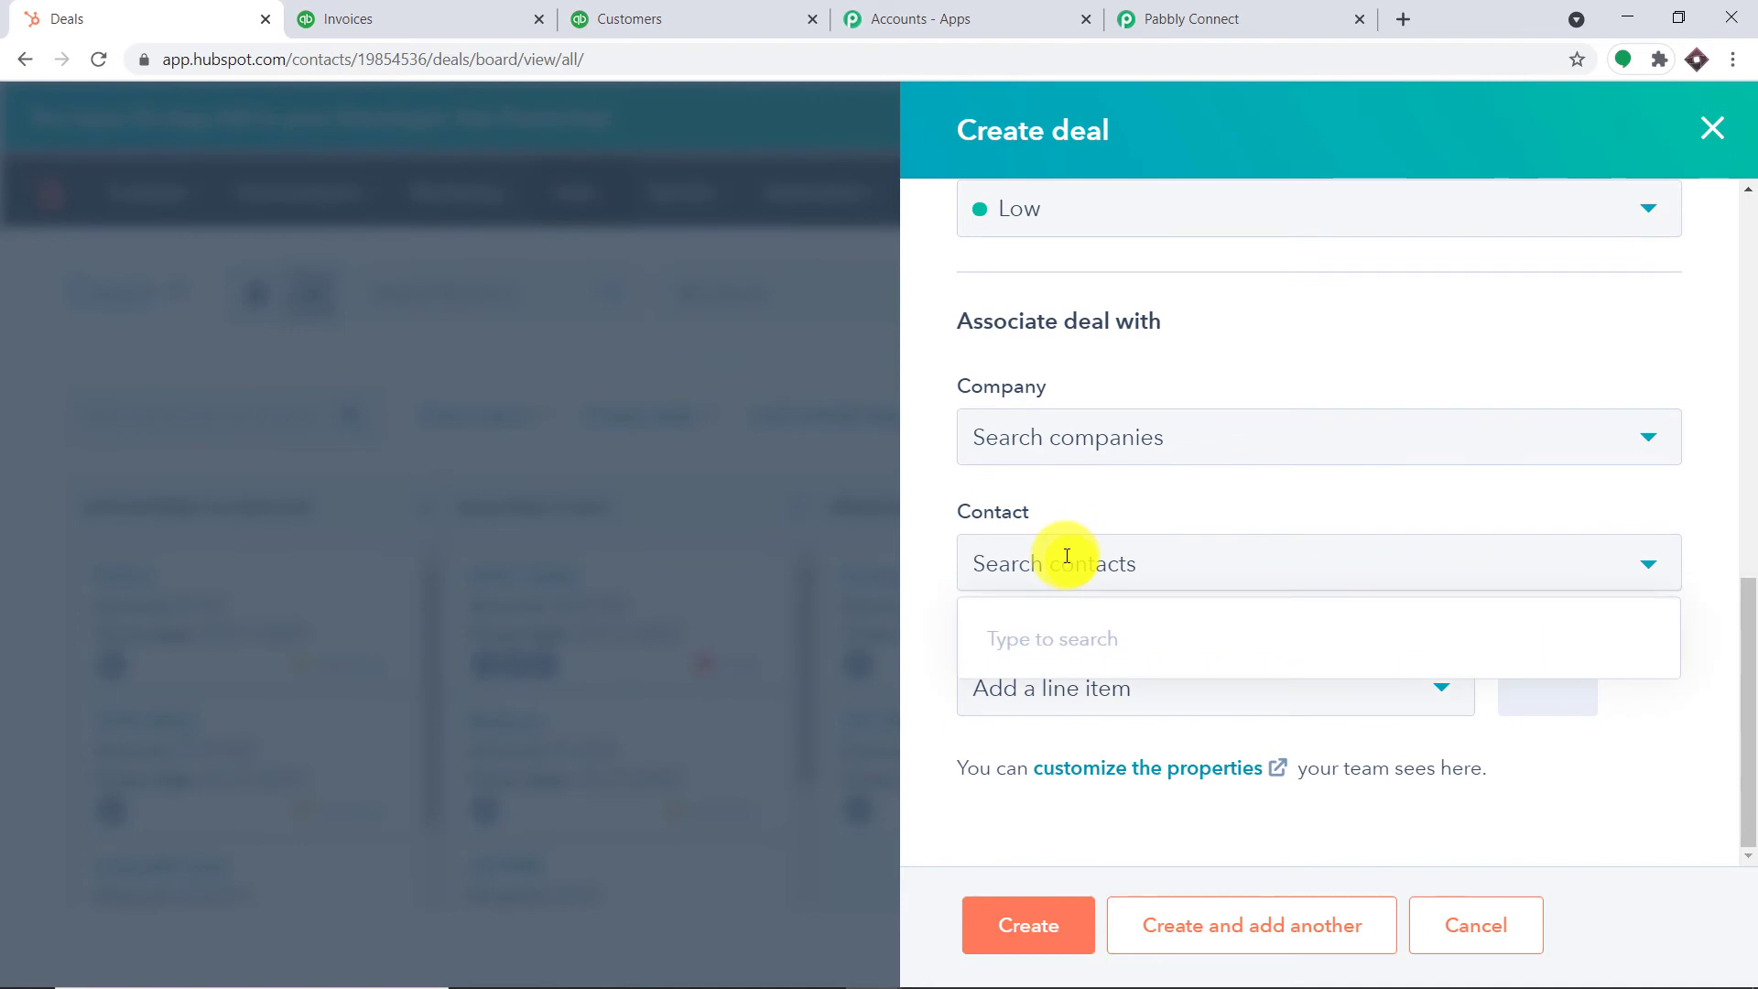
pyautogui.write('jim')
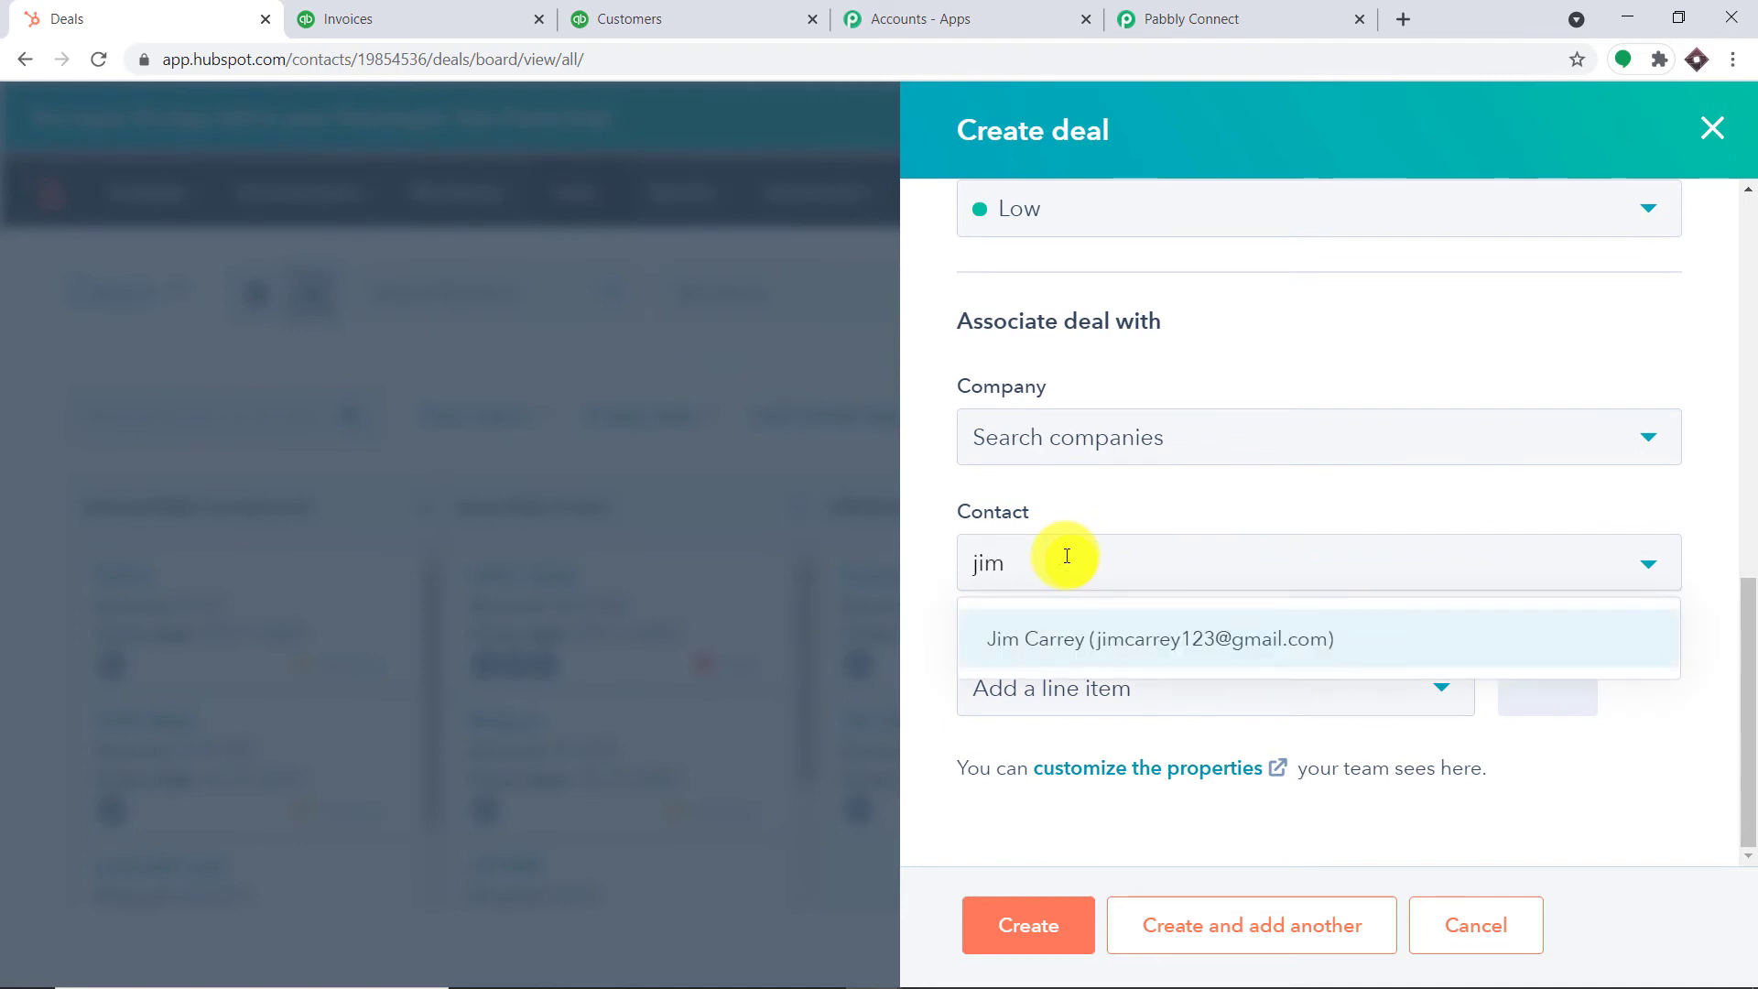
pyautogui.click(1089, 641)
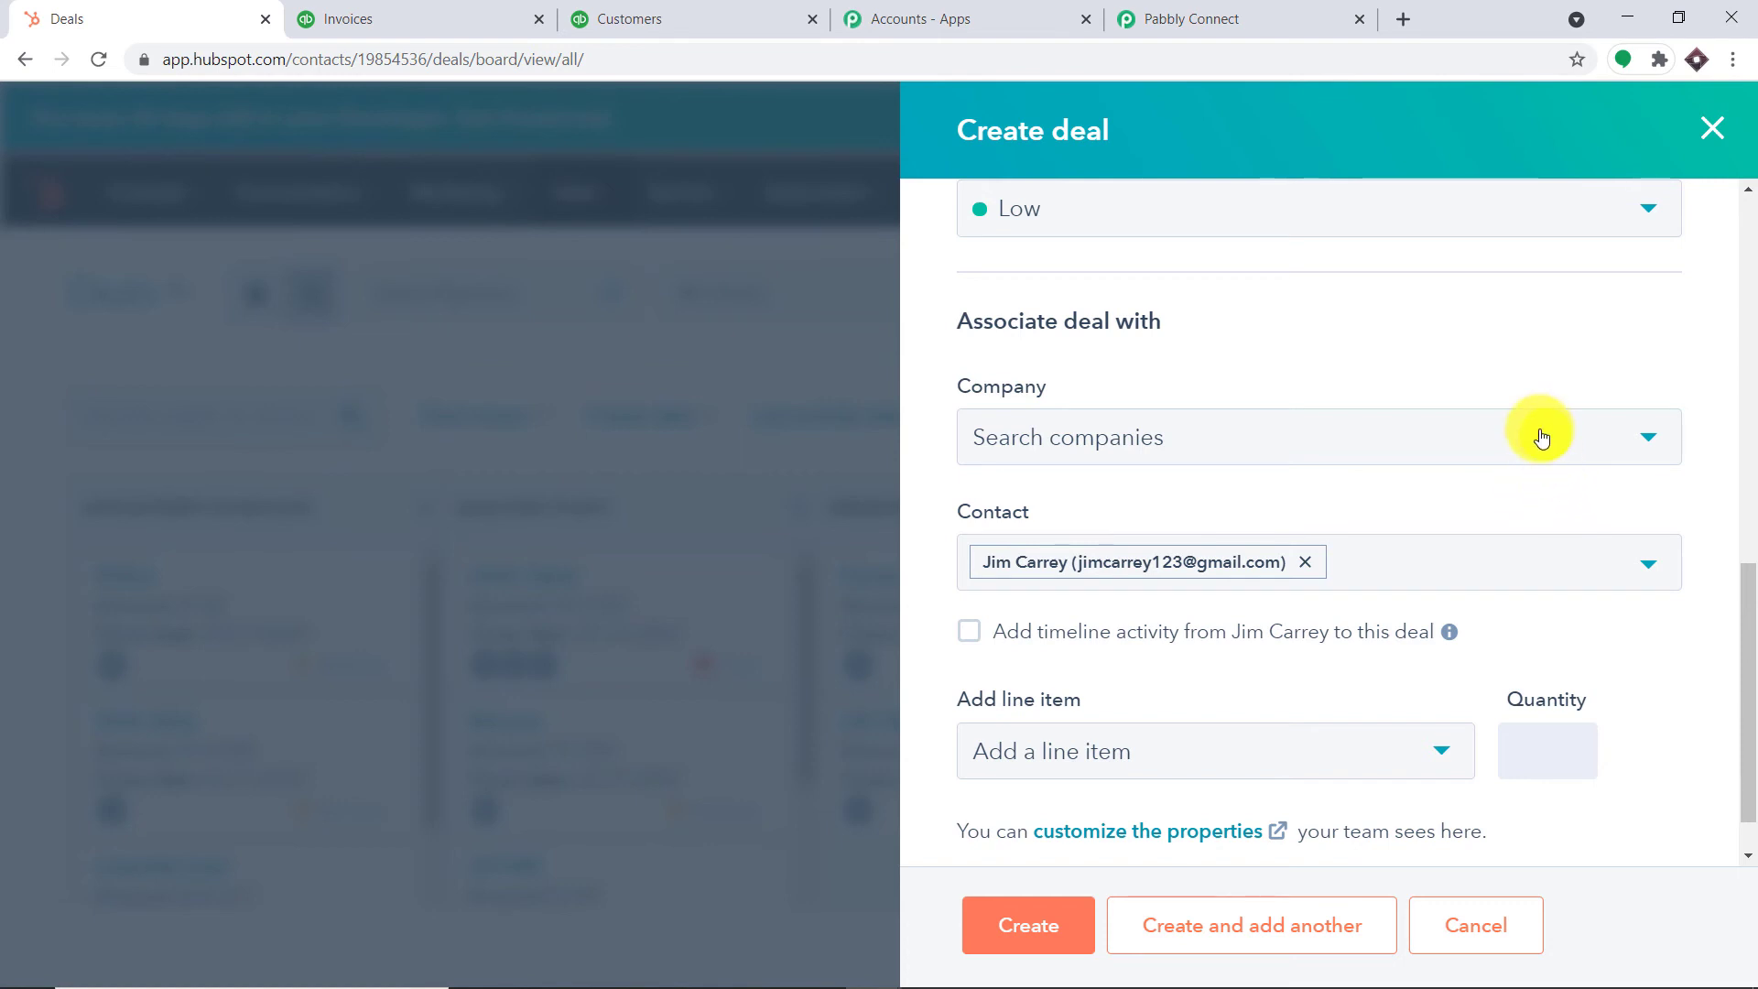
pyautogui.click(1053, 926)
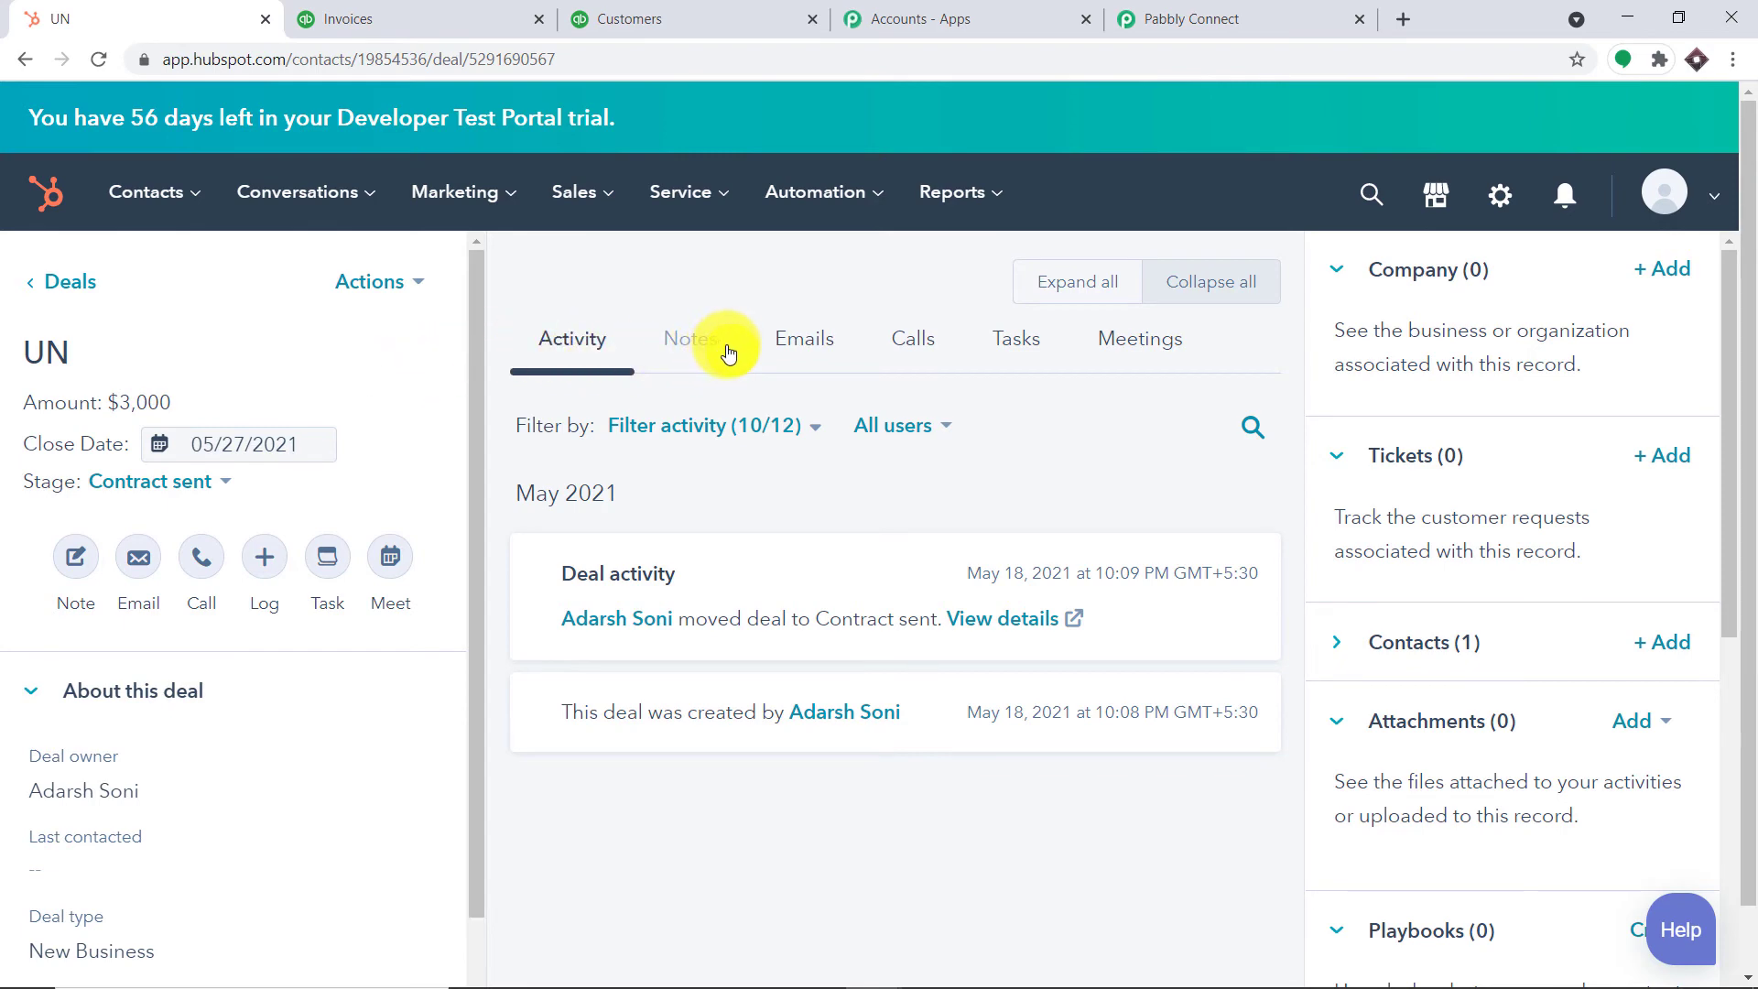
pyautogui.click(646, 17)
# Back in the Pabbly Connect workflow, re-pull the new 'UN' deal as the trigger's test data
pyautogui.click(1267, 15)
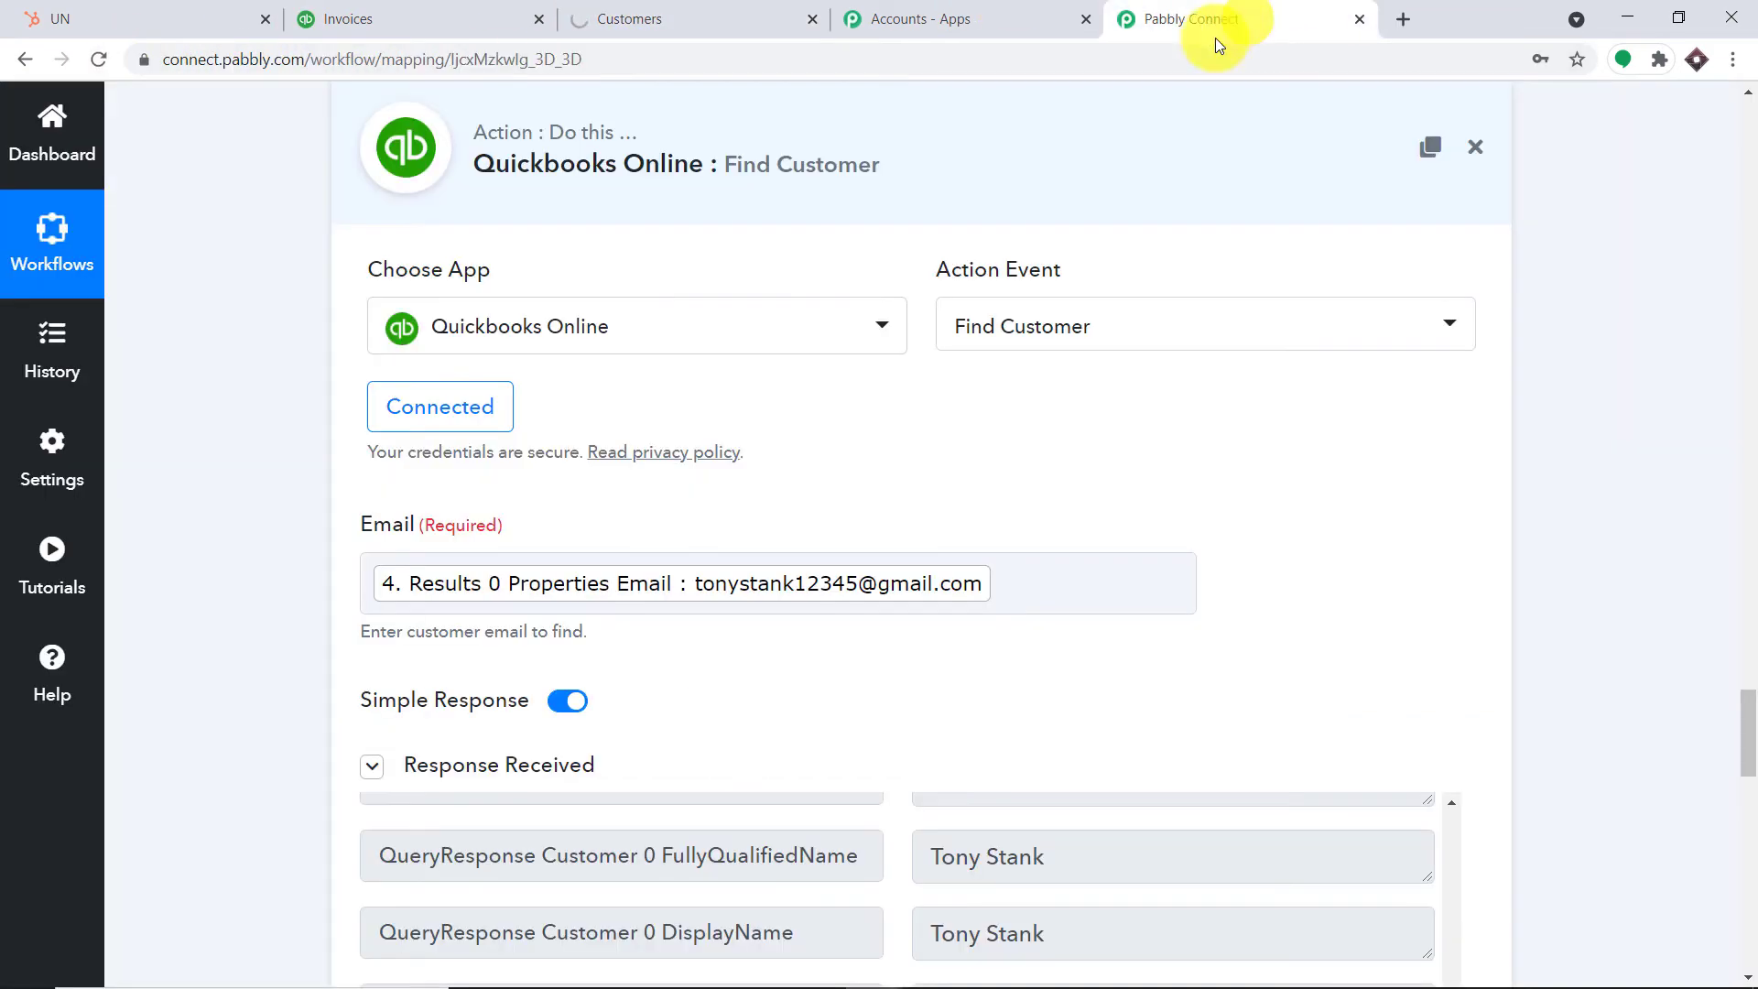
pyautogui.scroll(5, 1563, 356)
pyautogui.scroll(15, 1562, 357)
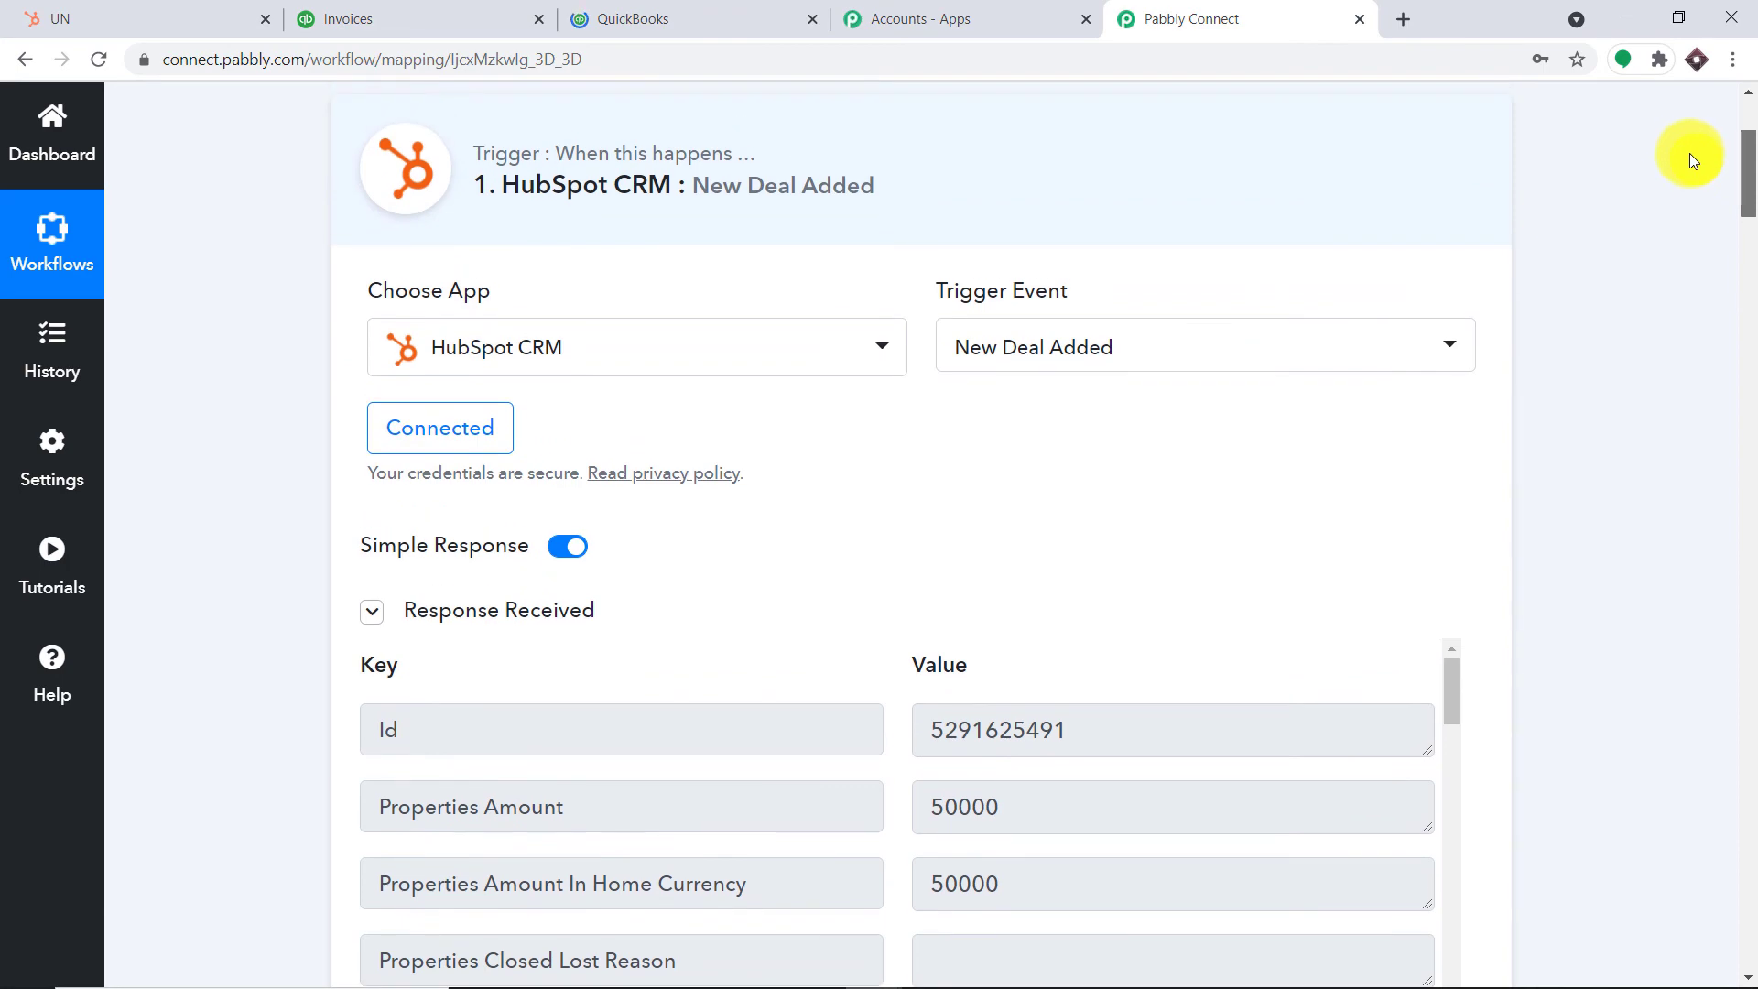
pyautogui.scroll(-9, 1690, 156)
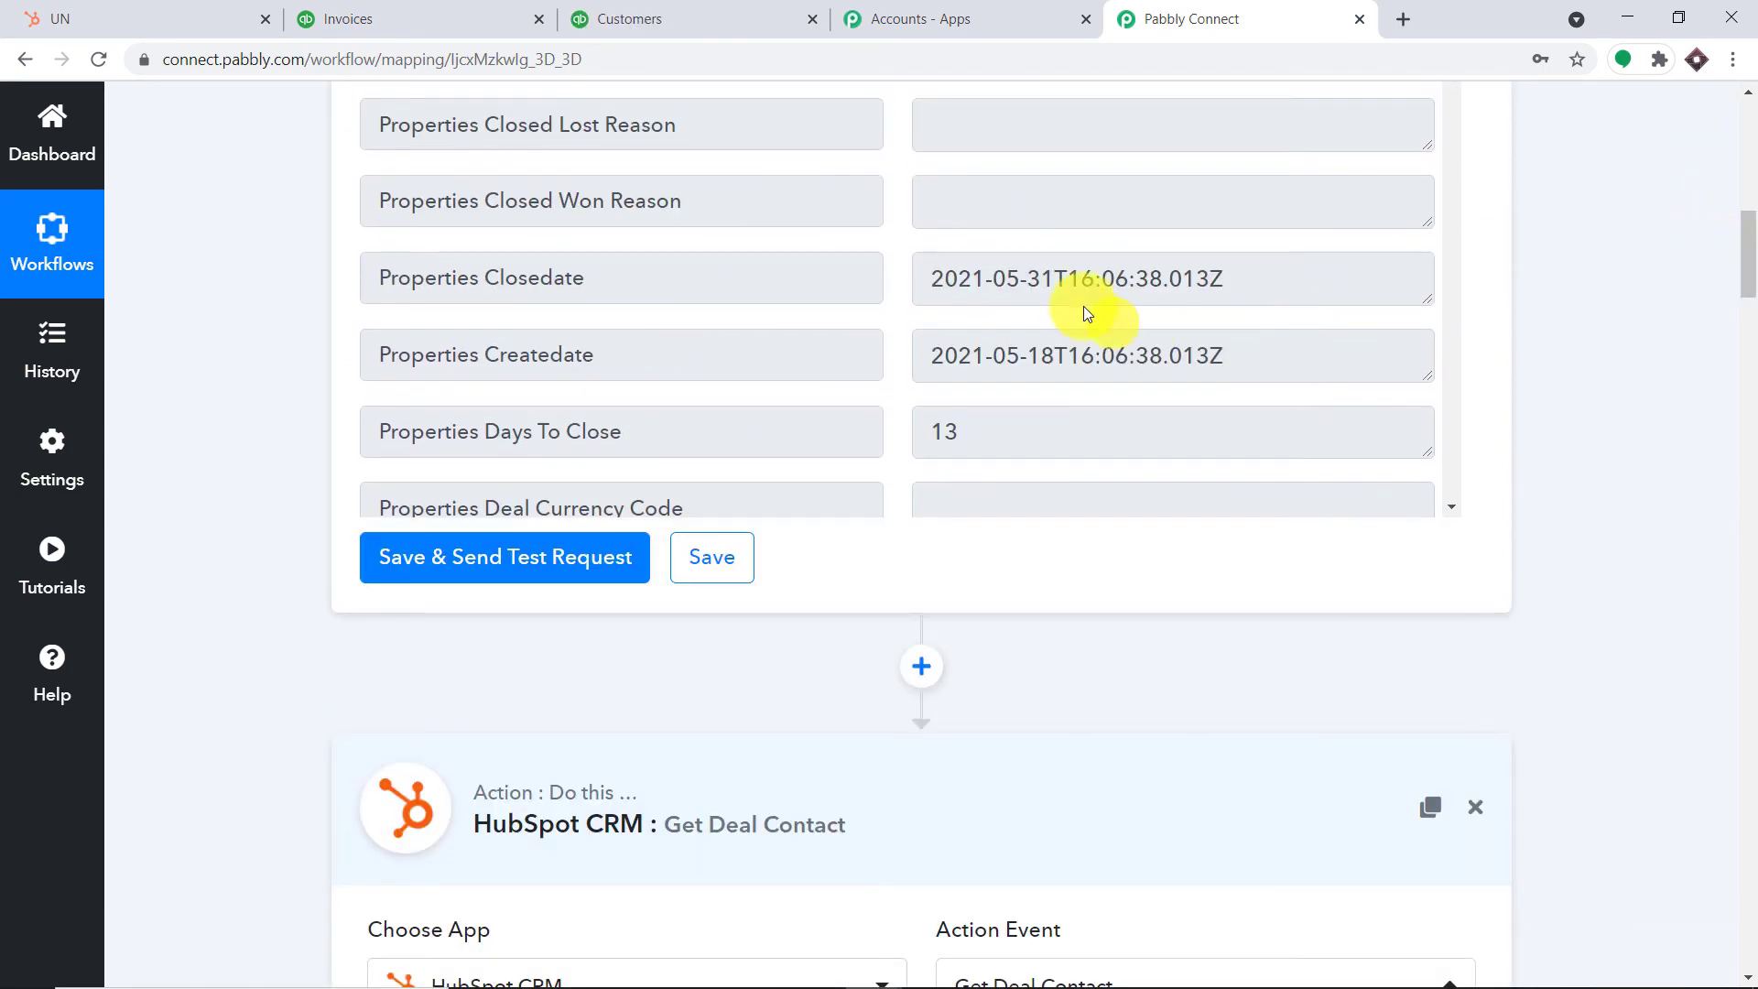
pyautogui.scroll(1, 800, 366)
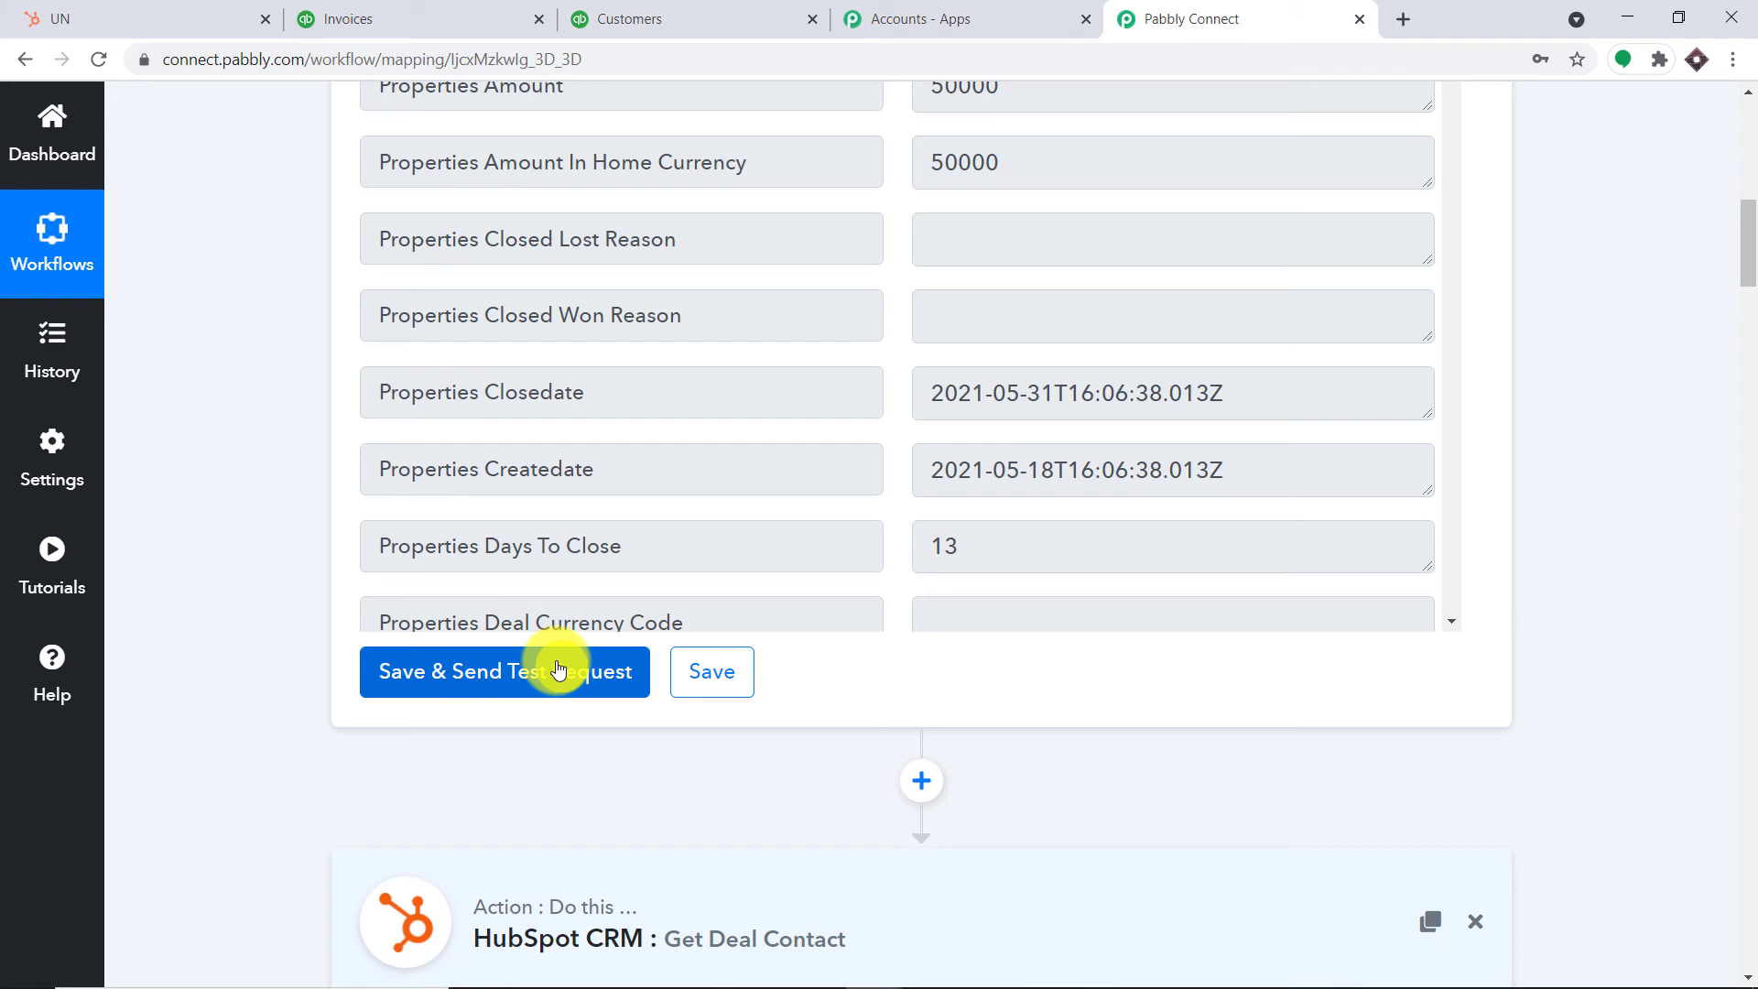
pyautogui.click(558, 669)
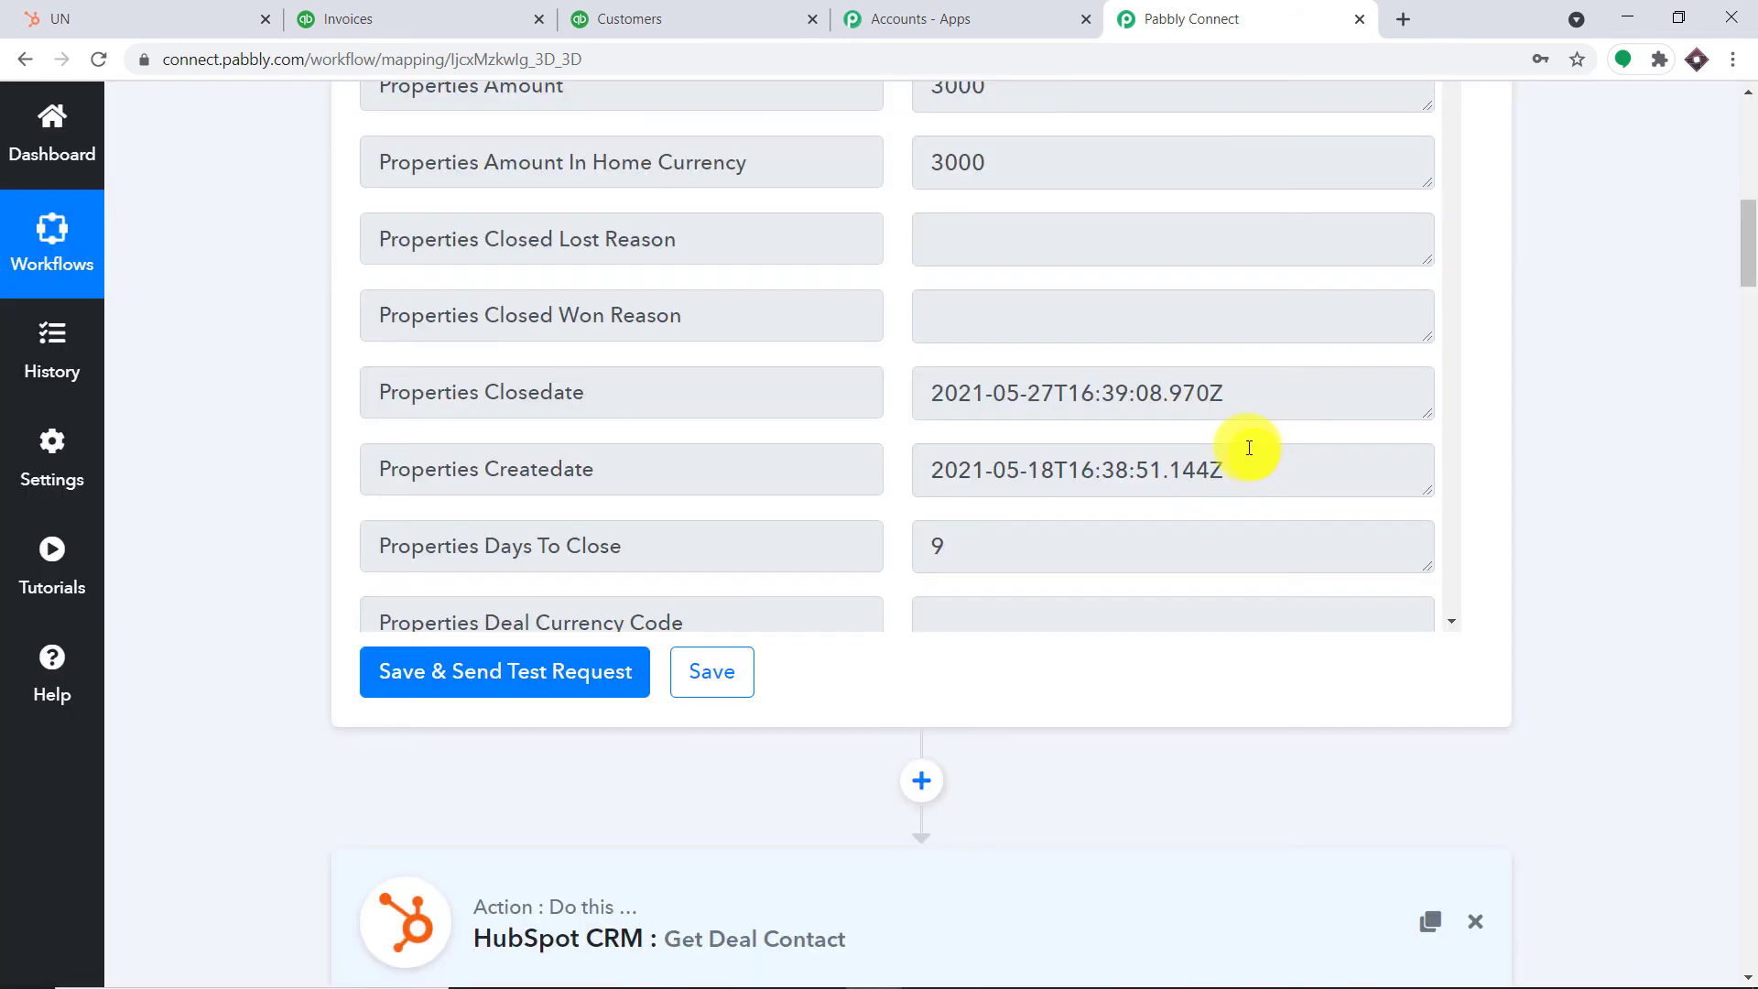
# Review the trigger's received deal data, then move down to the Find Customer and Router steps
pyautogui.scroll(3, 1248, 448)
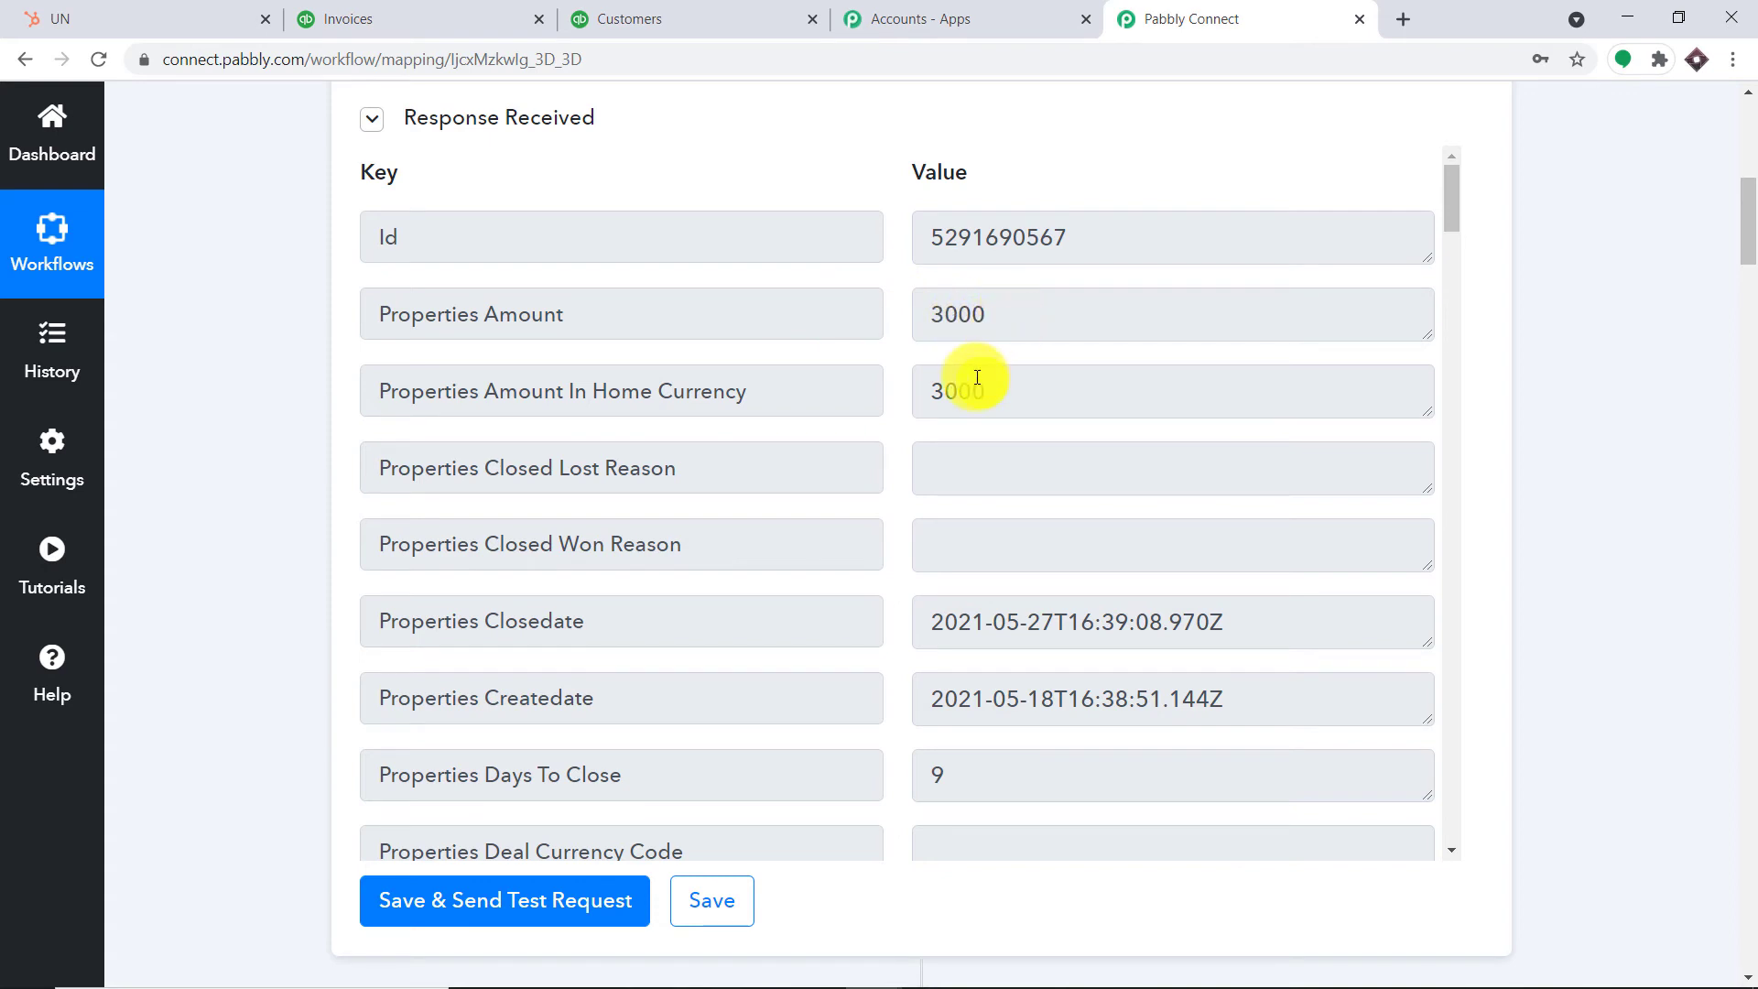
pyautogui.scroll(-4, 980, 385)
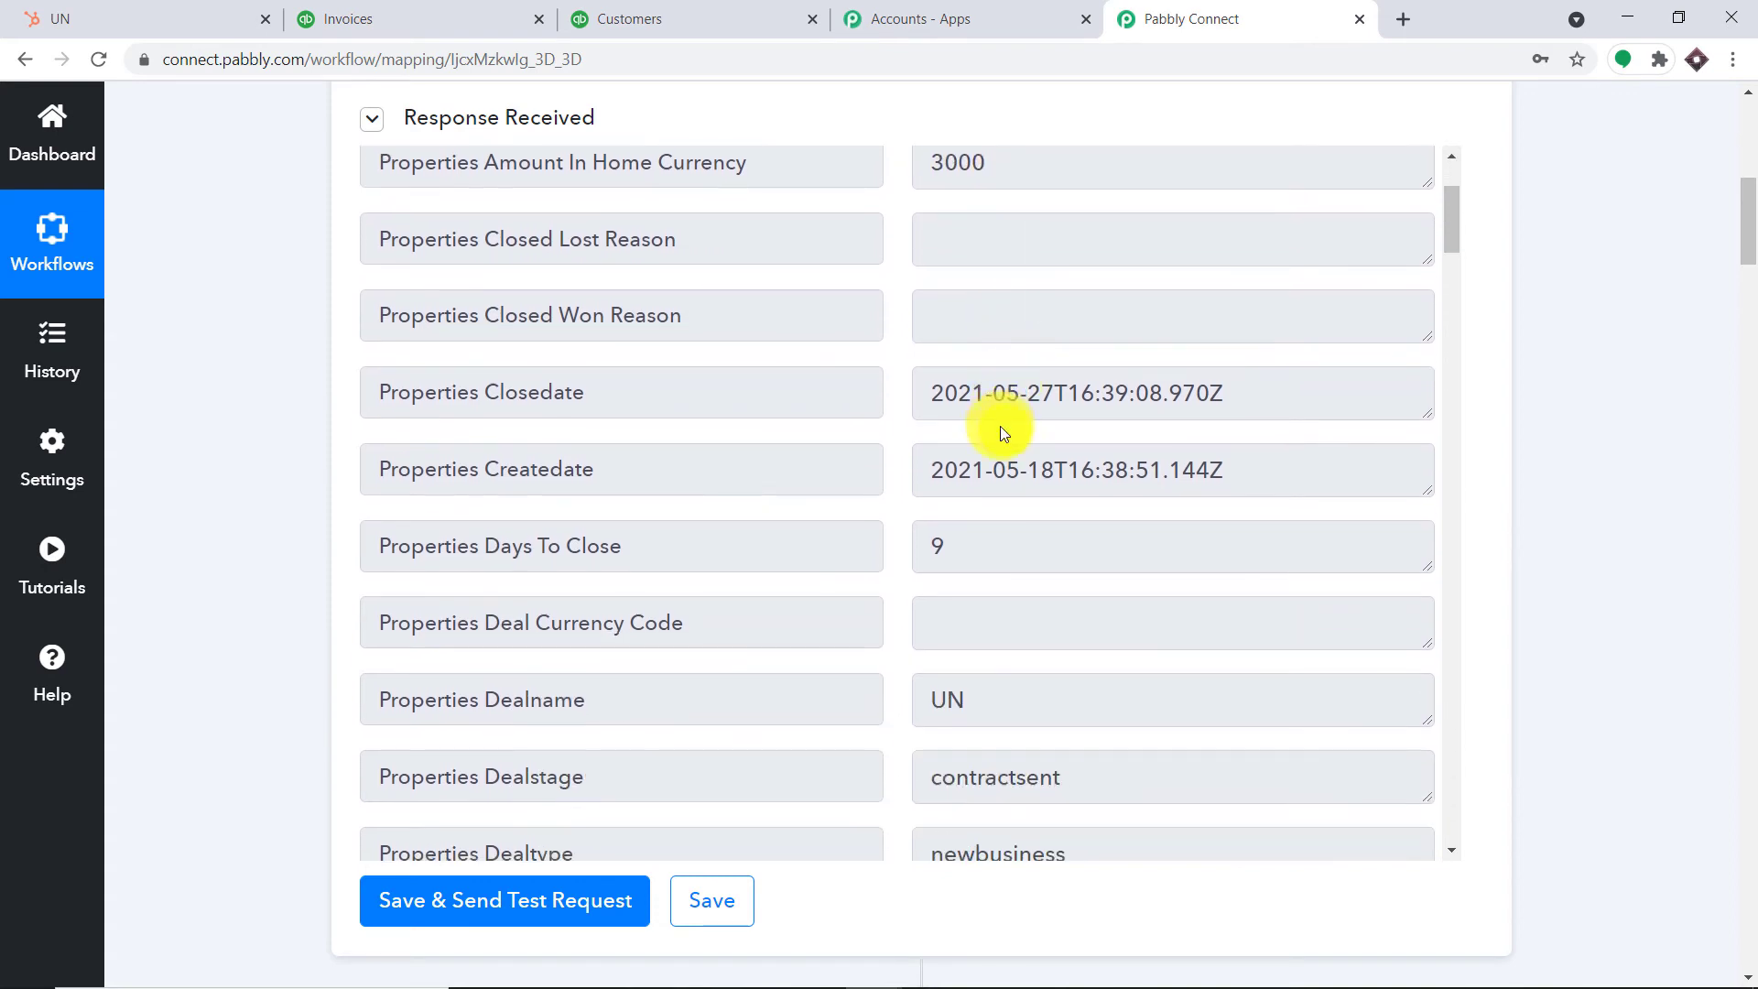
pyautogui.scroll(-1, 995, 488)
pyautogui.scroll(-10, 1039, 457)
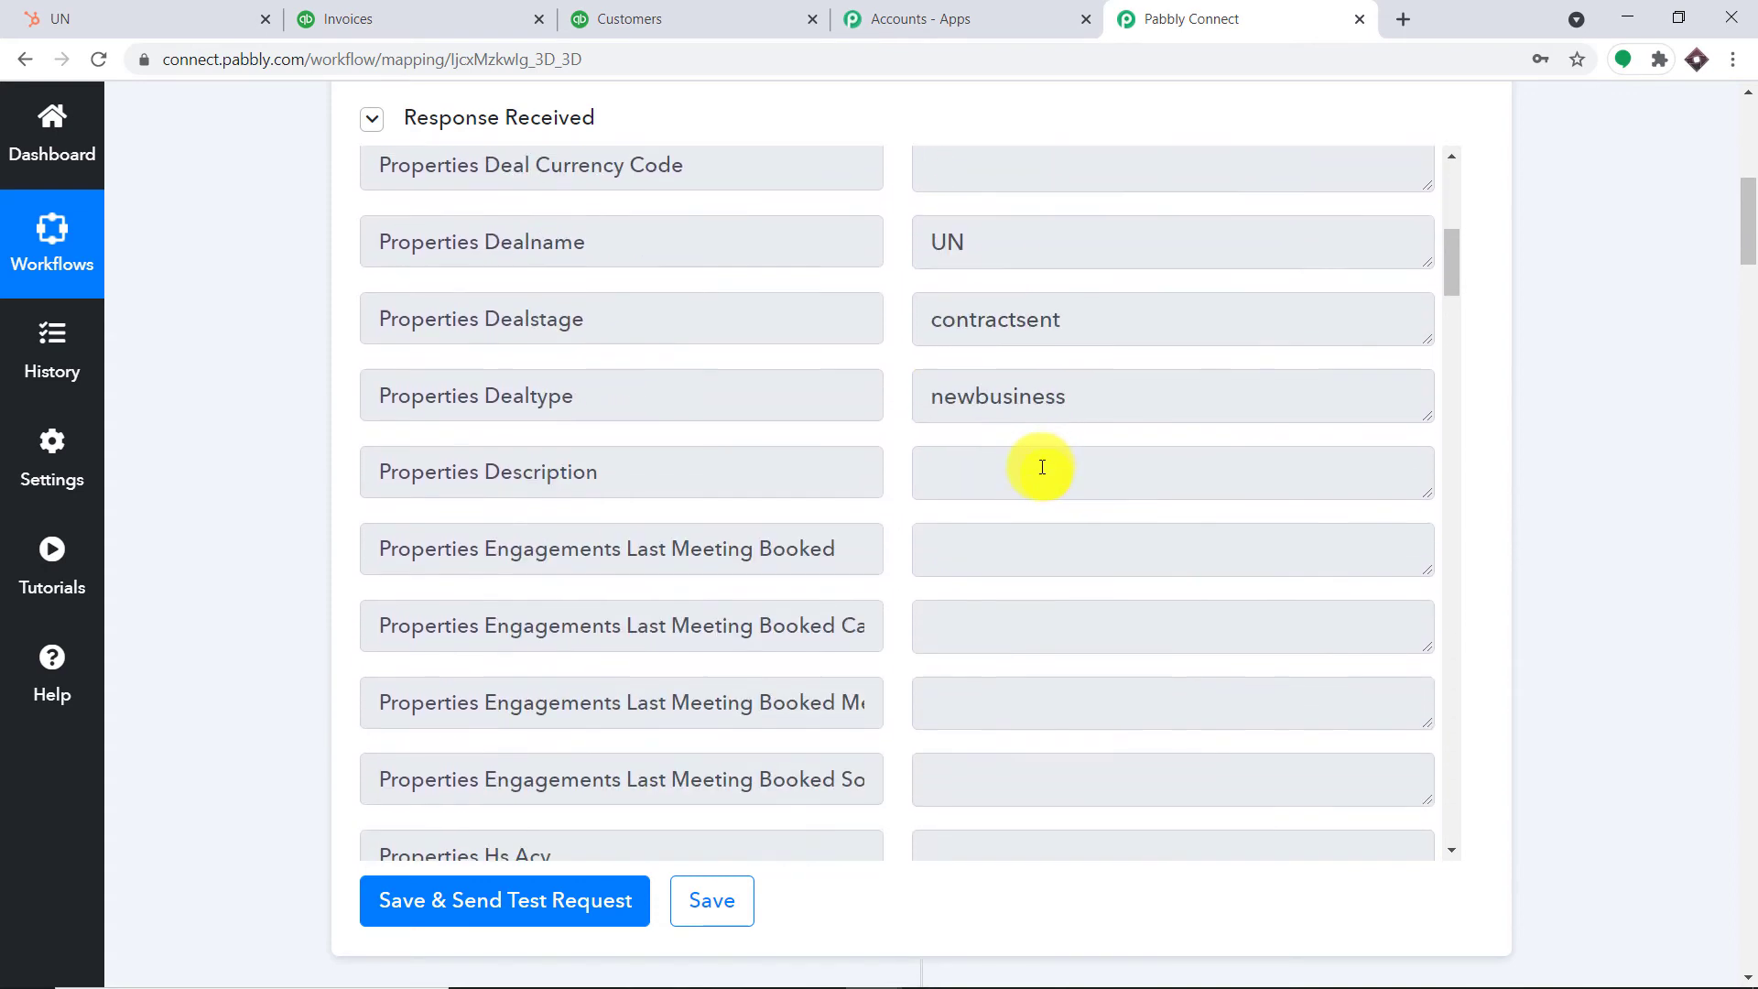
pyautogui.scroll(-11, 1044, 459)
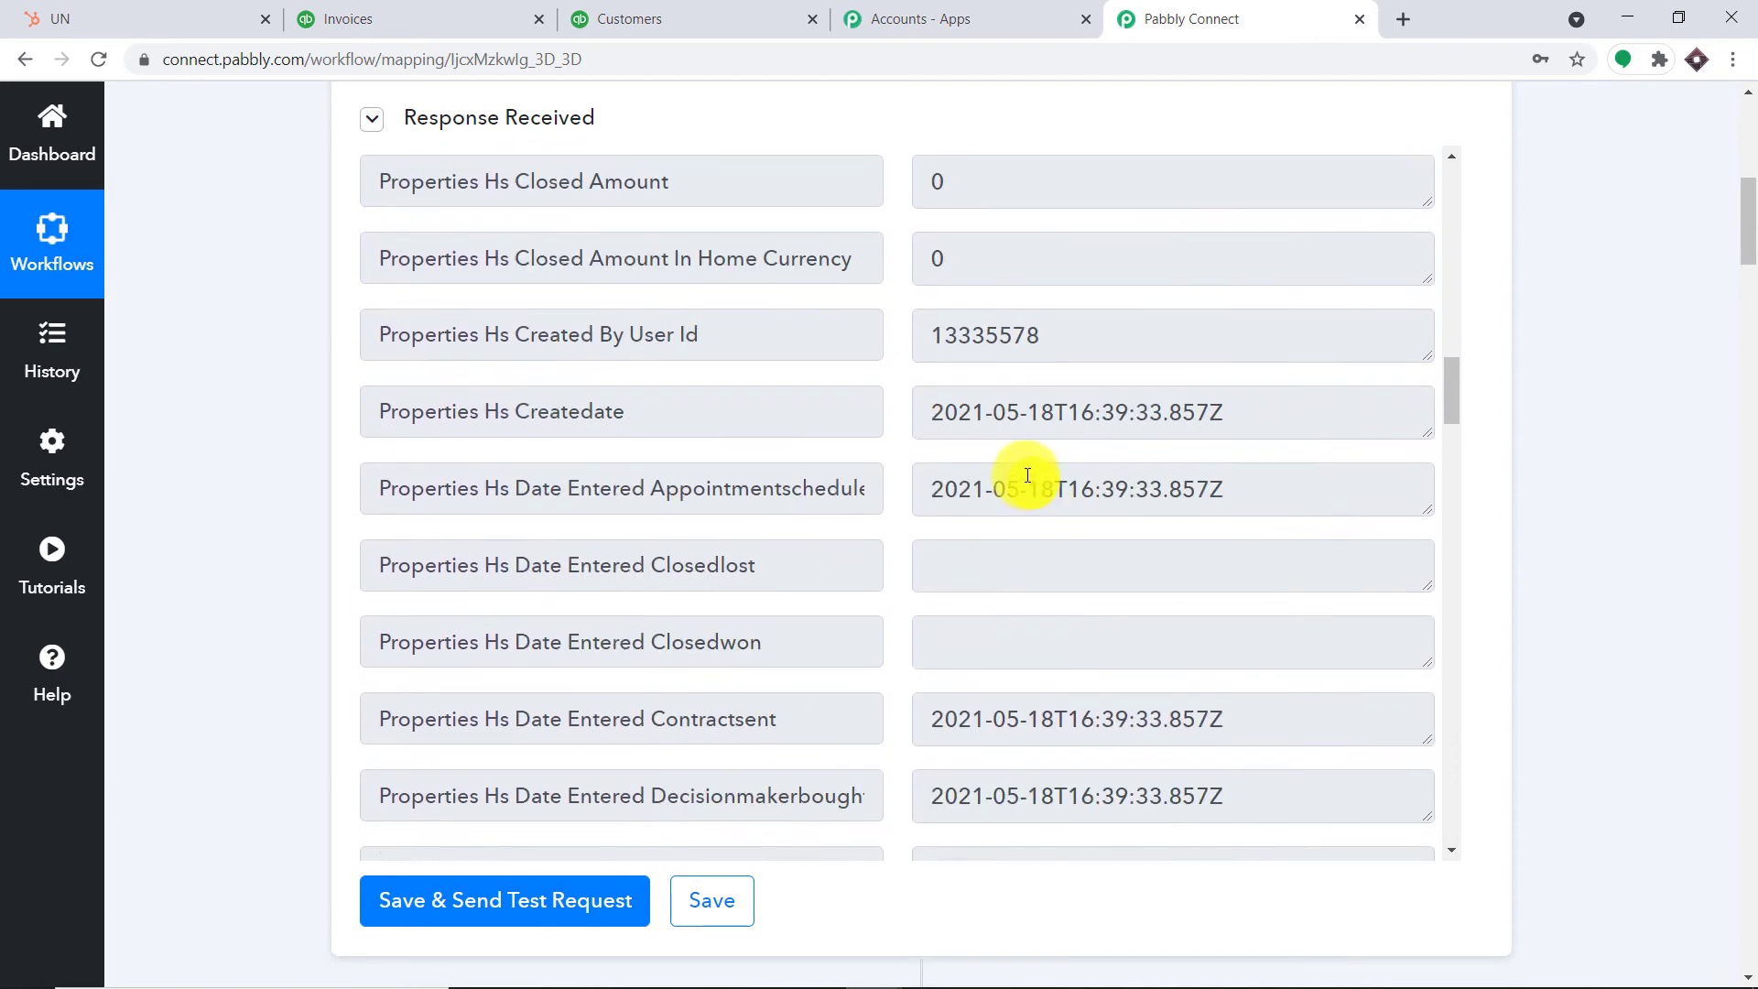
pyautogui.scroll(-4, 1024, 470)
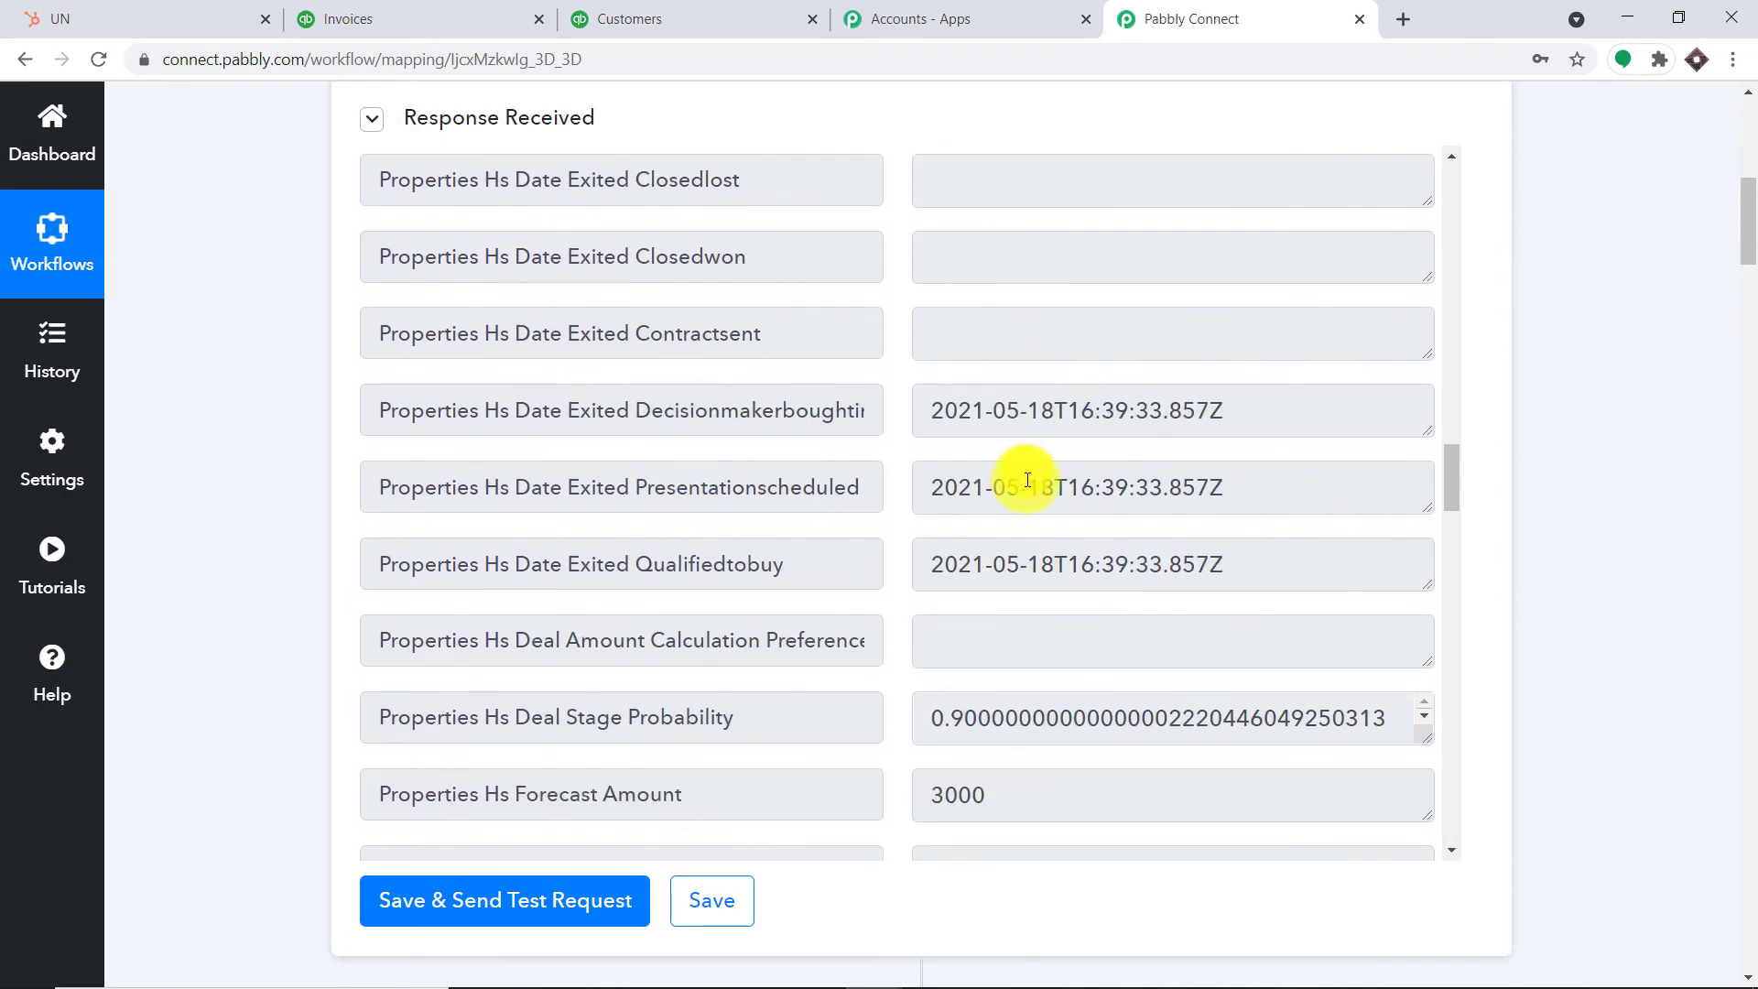
pyautogui.scroll(9, 1016, 466)
pyautogui.scroll(1, 1016, 466)
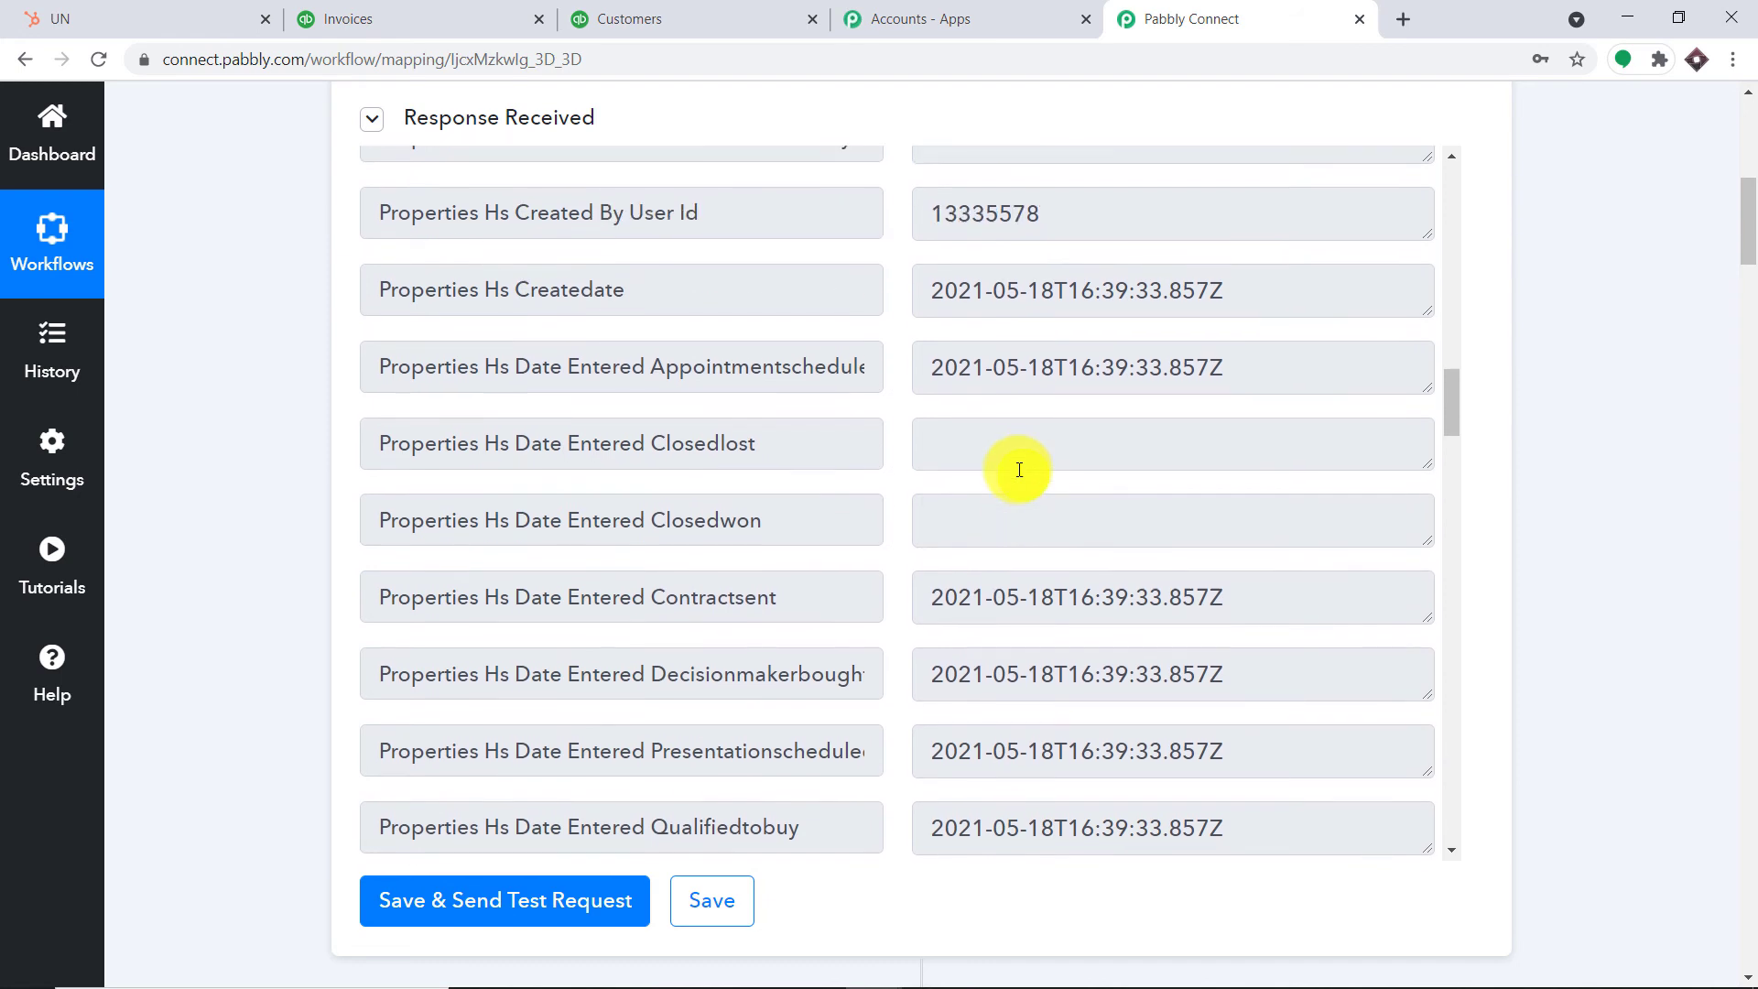
pyautogui.scroll(-2, 1014, 468)
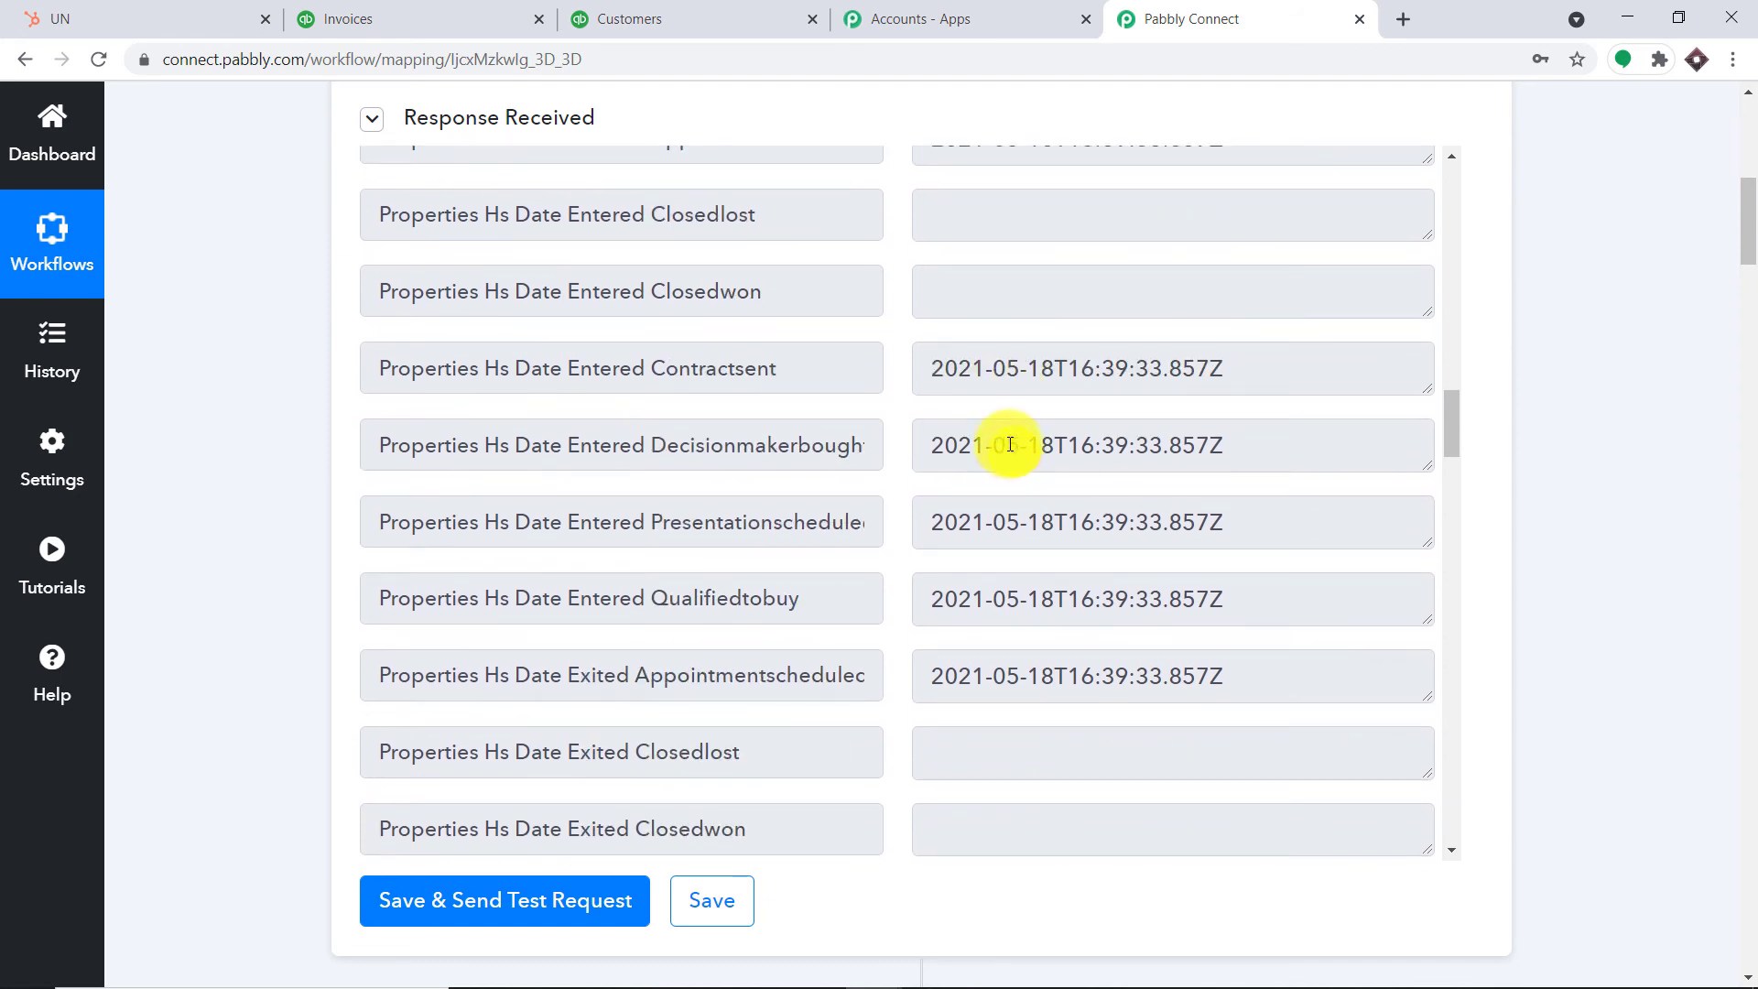
pyautogui.scroll(3, 1009, 444)
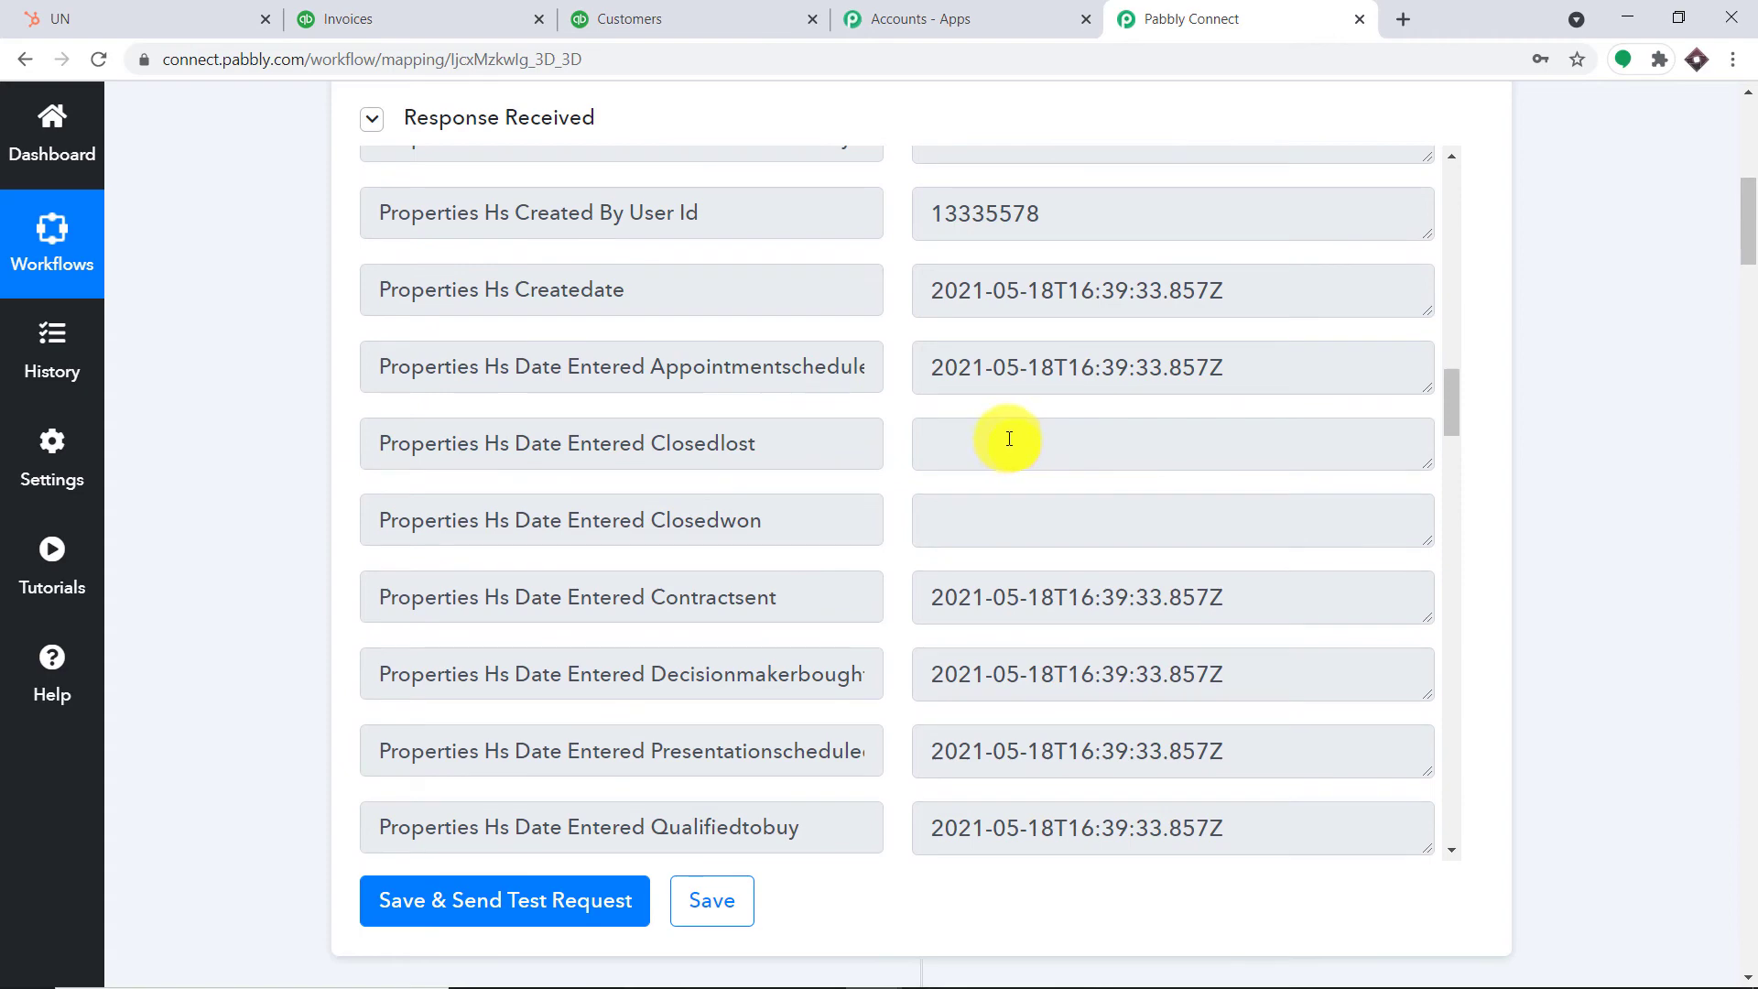
pyautogui.scroll(8, 1022, 424)
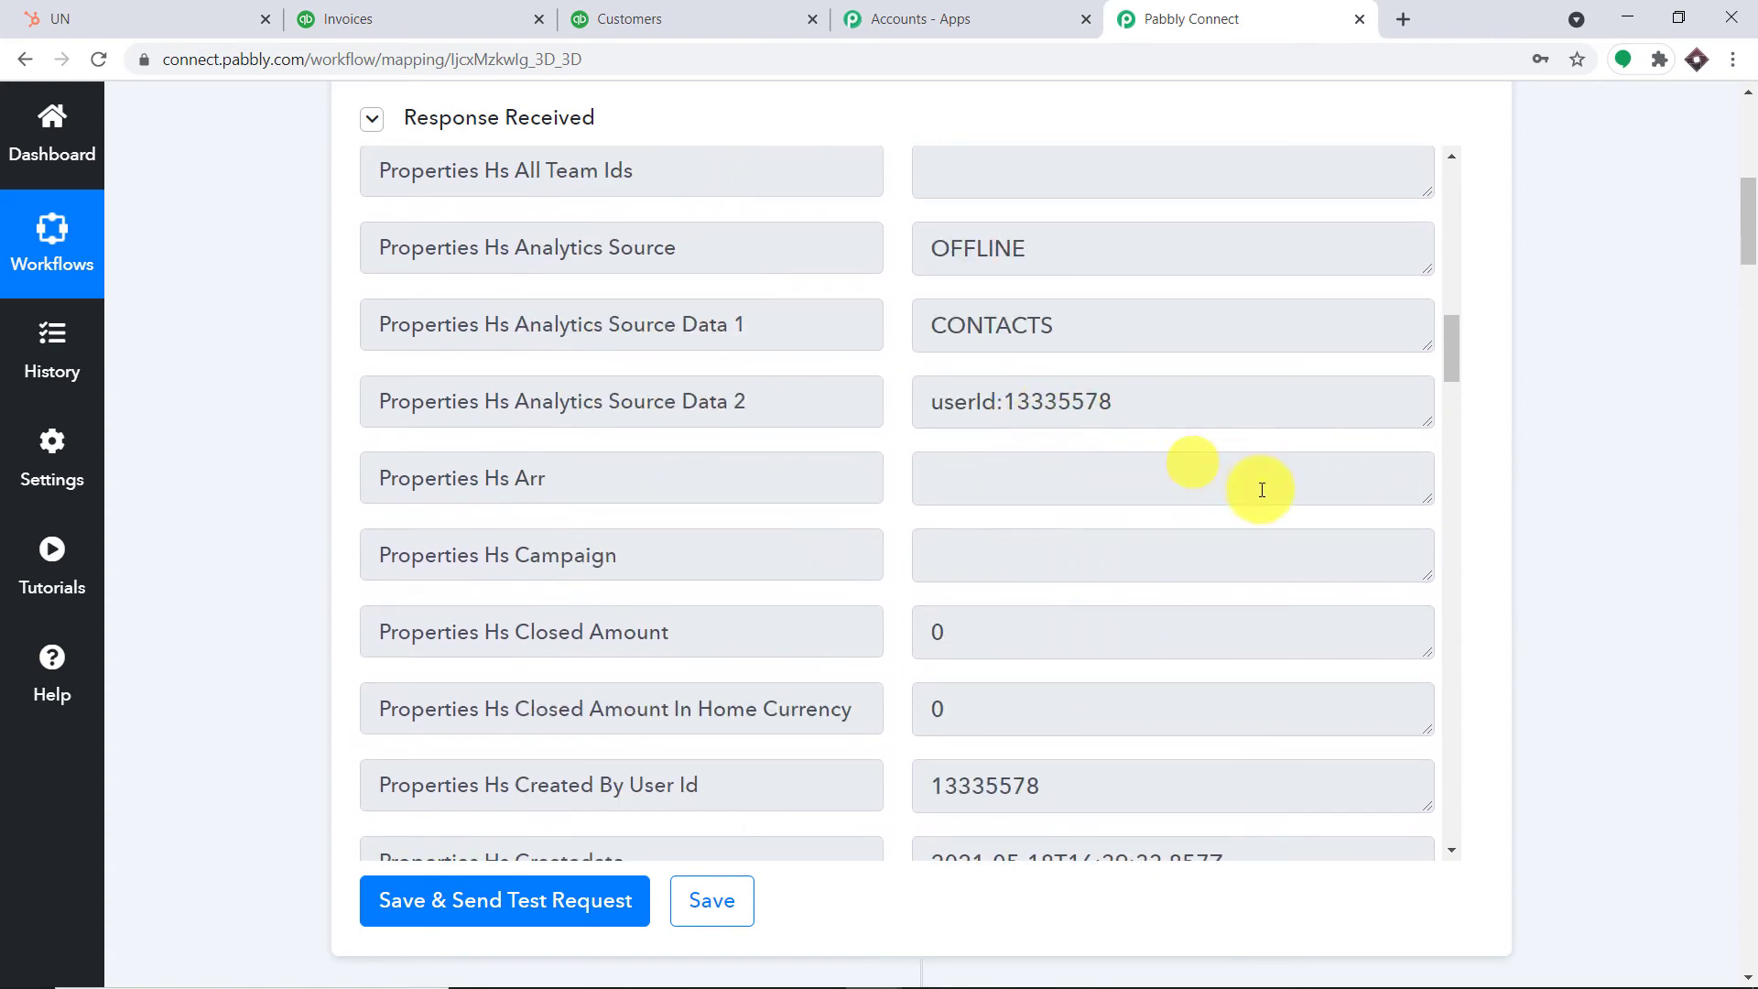
pyautogui.moveTo(1753, 259); pyautogui.dragTo(1748, 359)
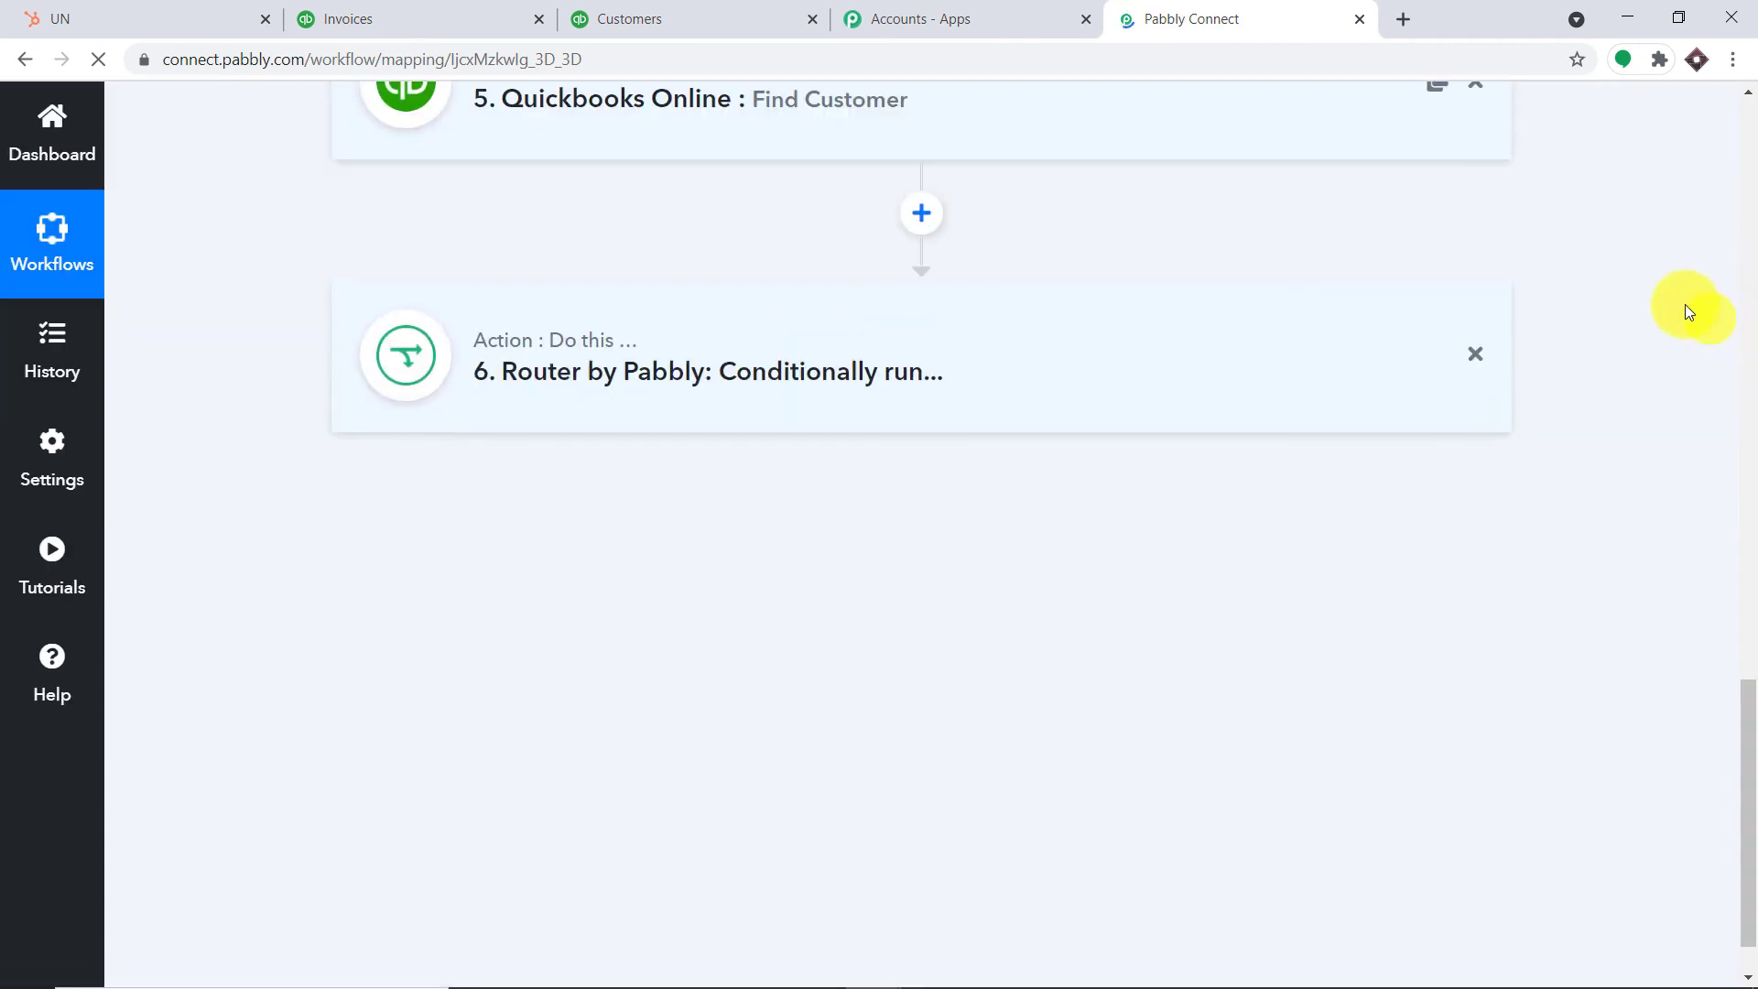
# Re-test the Get Deal Contact step to fetch the new deal's contact
pyautogui.click(1749, 352)
pyautogui.moveTo(1749, 356); pyautogui.dragTo(1749, 503)
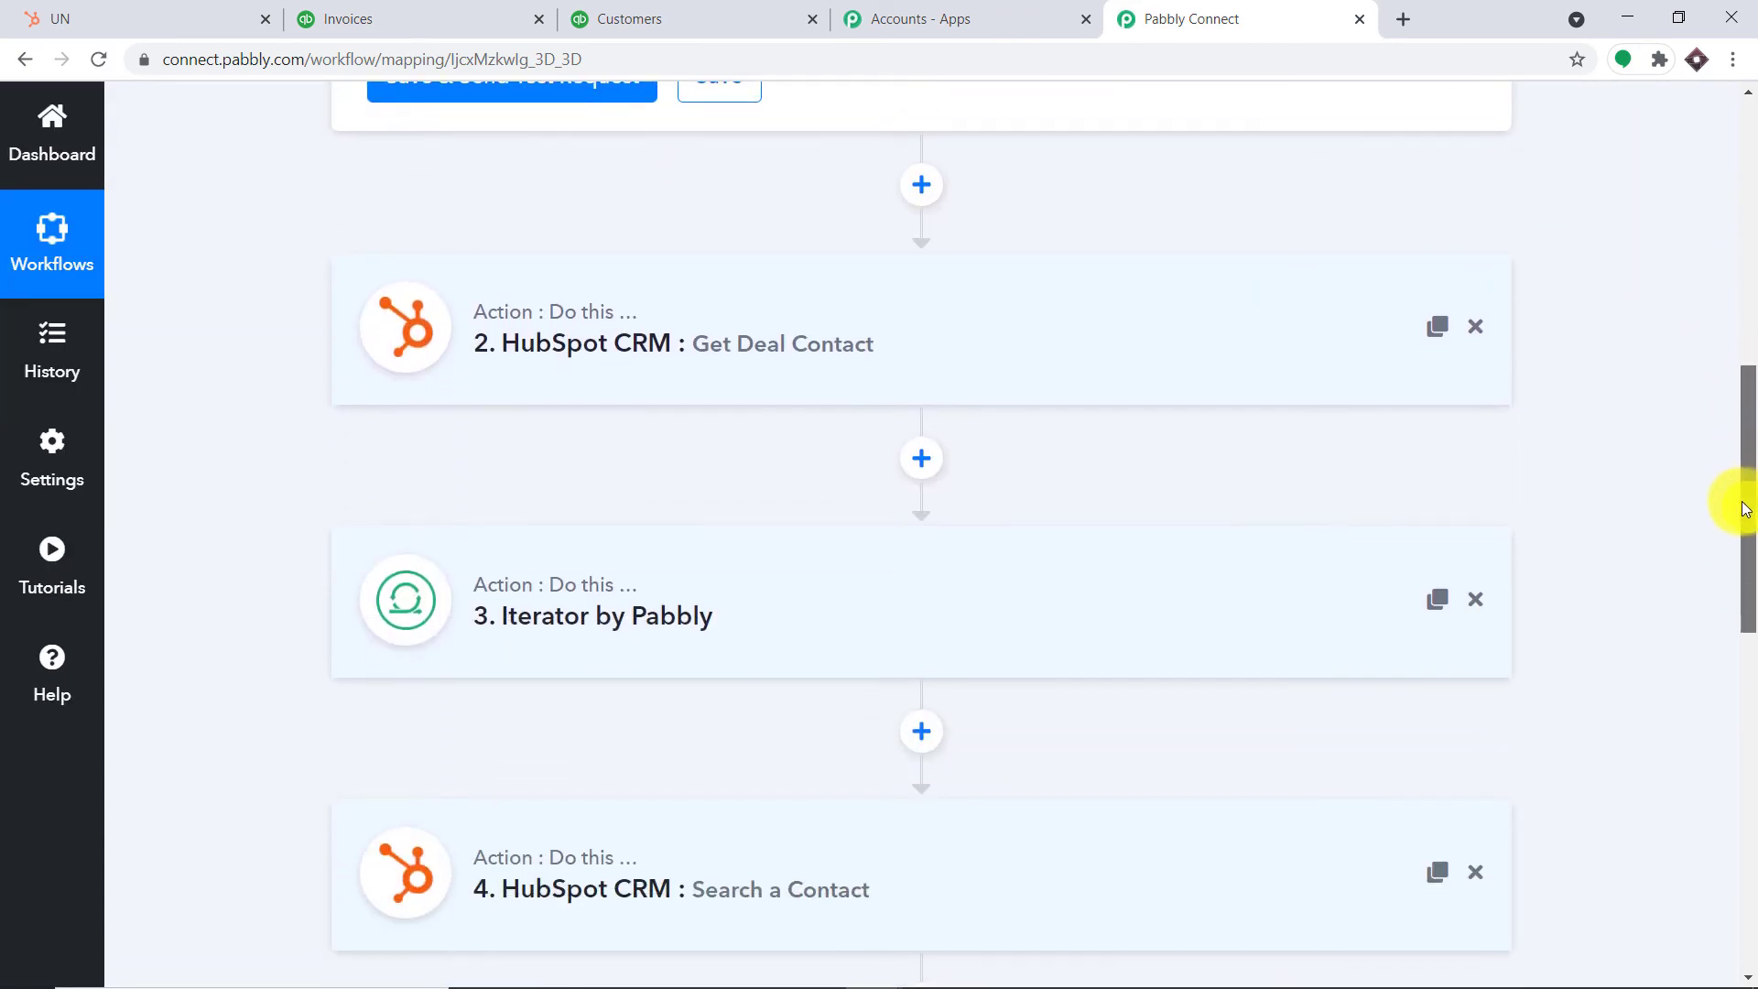
pyautogui.click(968, 352)
pyautogui.scroll(-3, 973, 349)
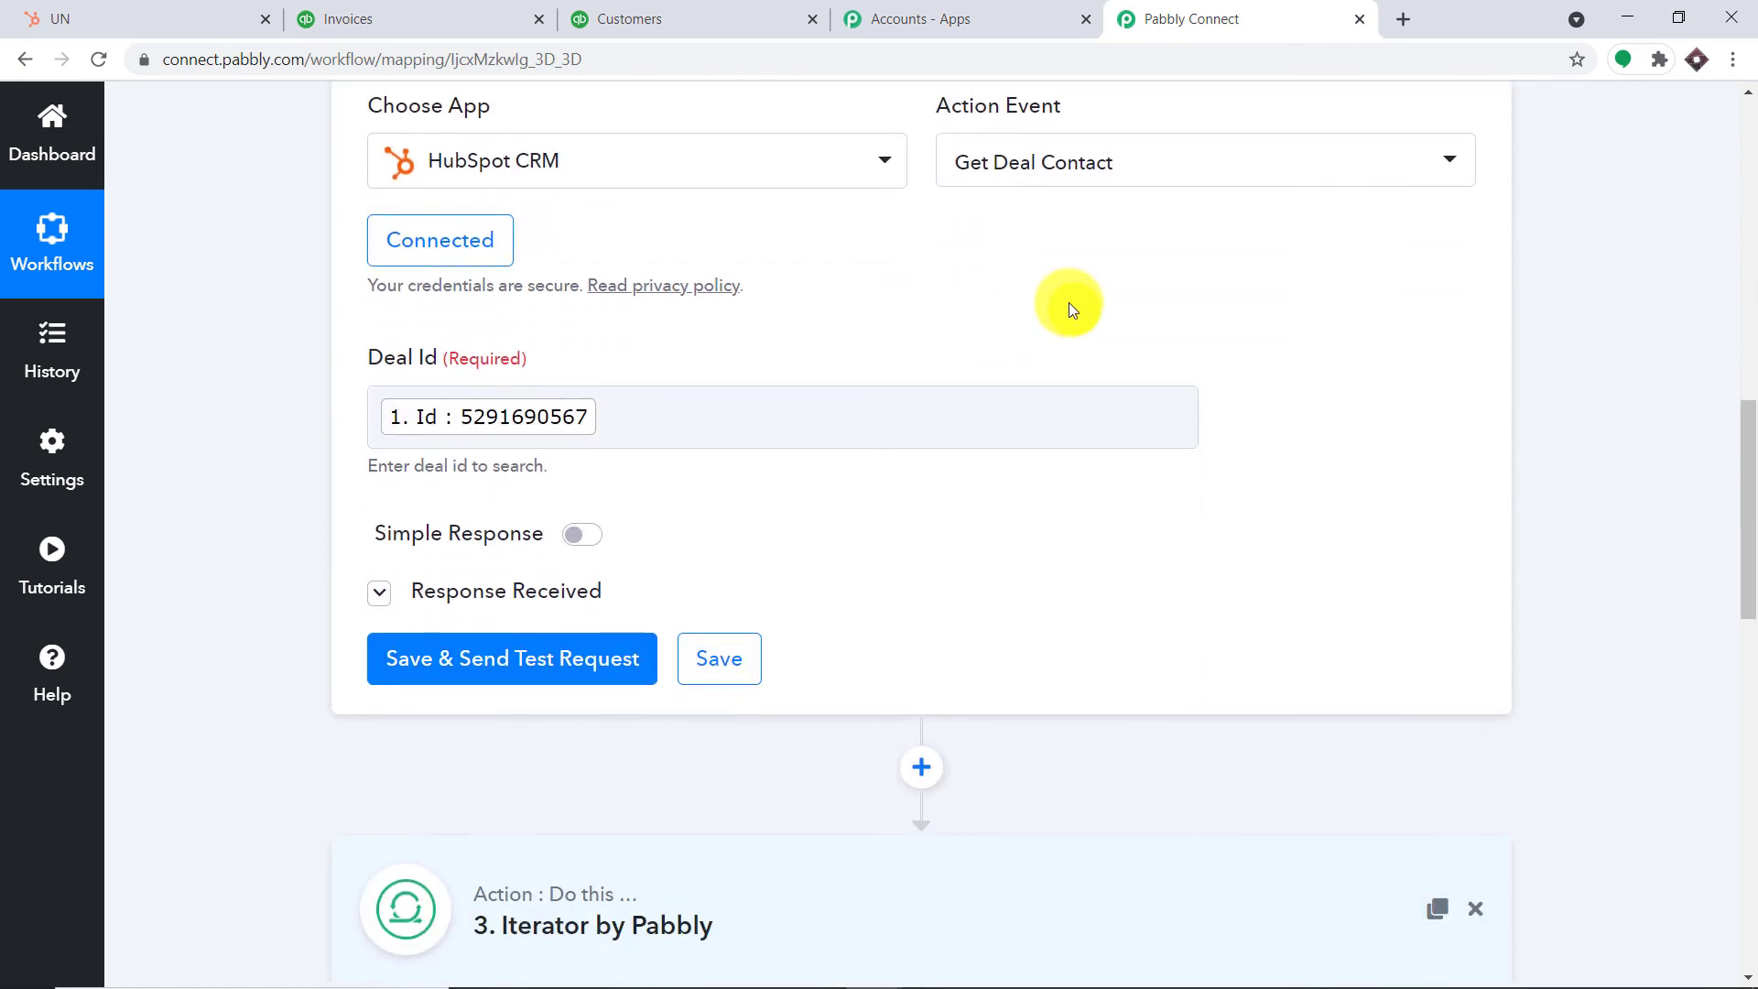
pyautogui.scroll(-2, 586, 476)
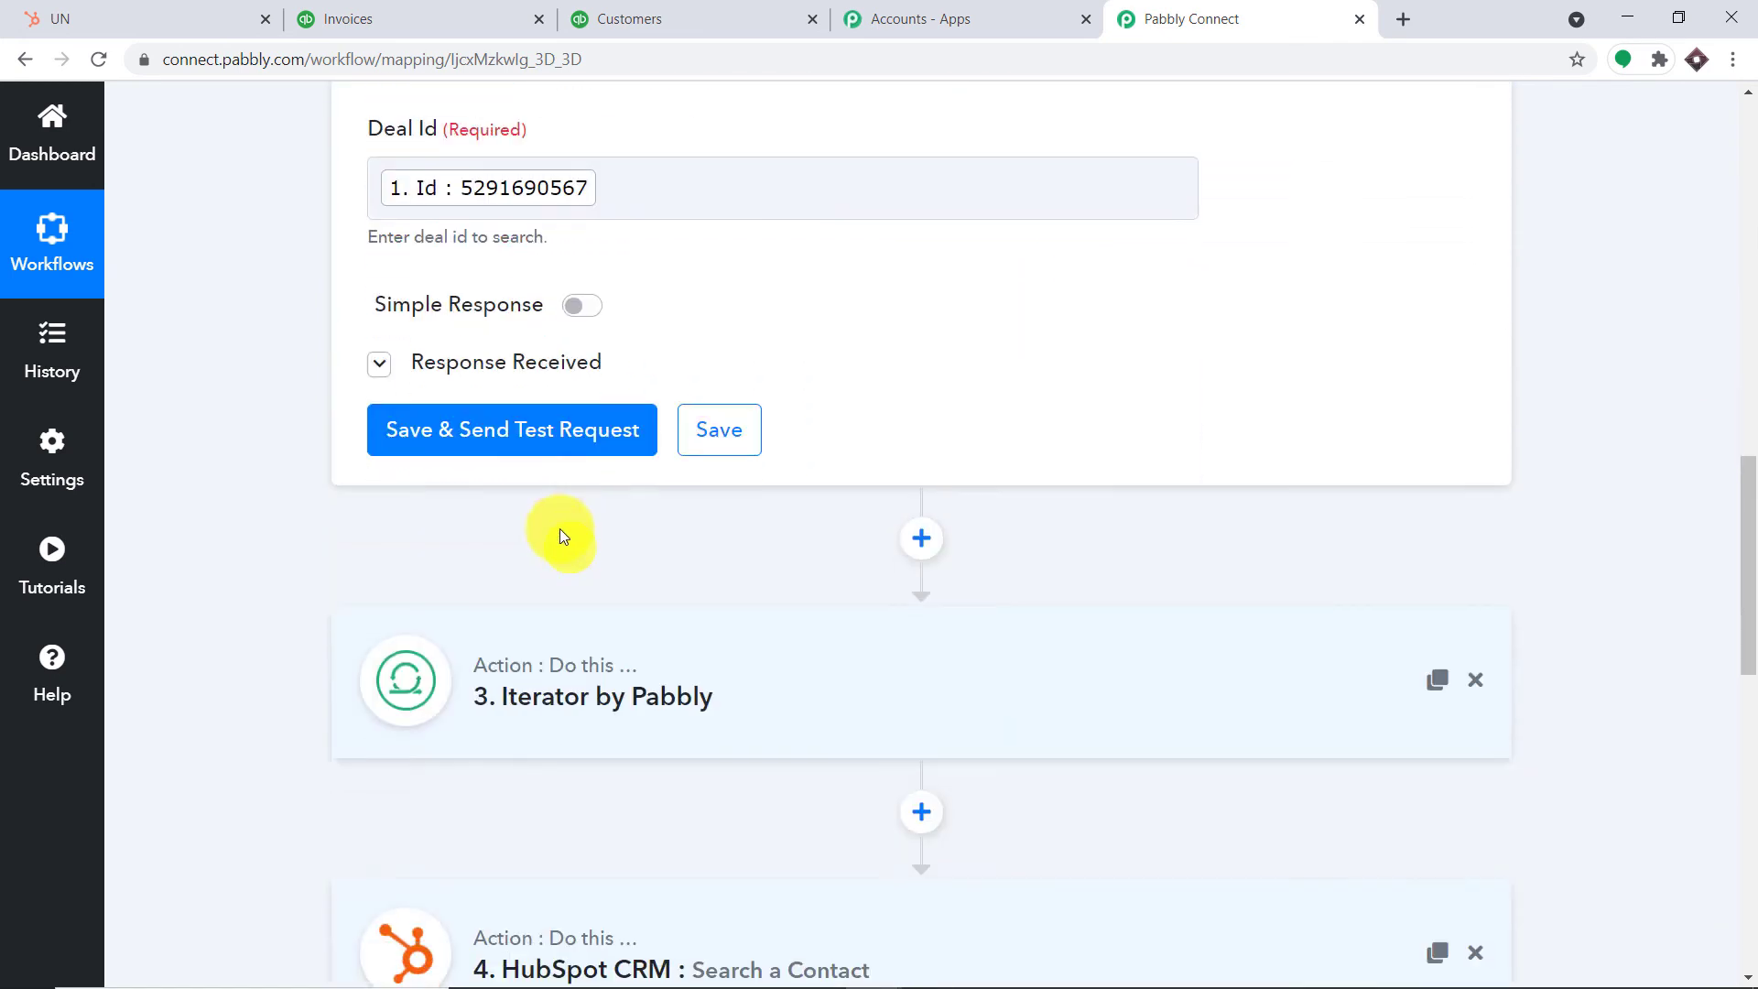
pyautogui.click(559, 442)
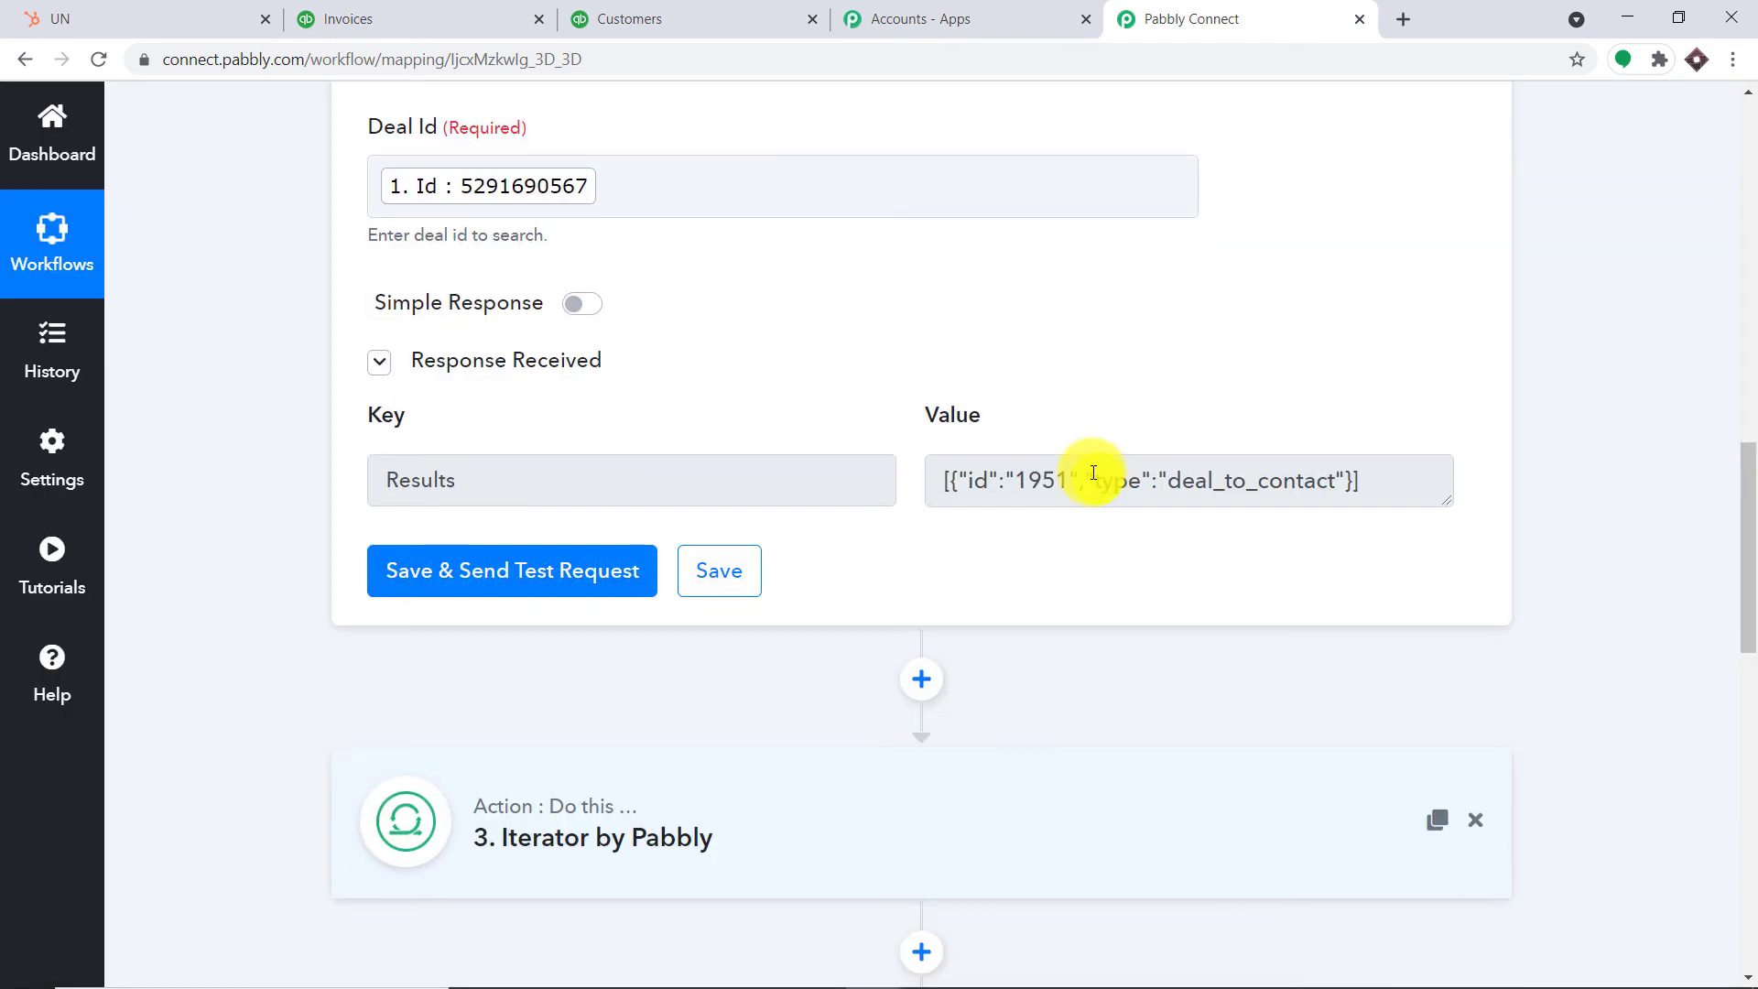
pyautogui.scroll(-3, 996, 477)
# Re-test the Iterator step until it returns contact Id 1951 with Type deal_to_contact
pyautogui.click(996, 478)
pyautogui.scroll(-3, 997, 471)
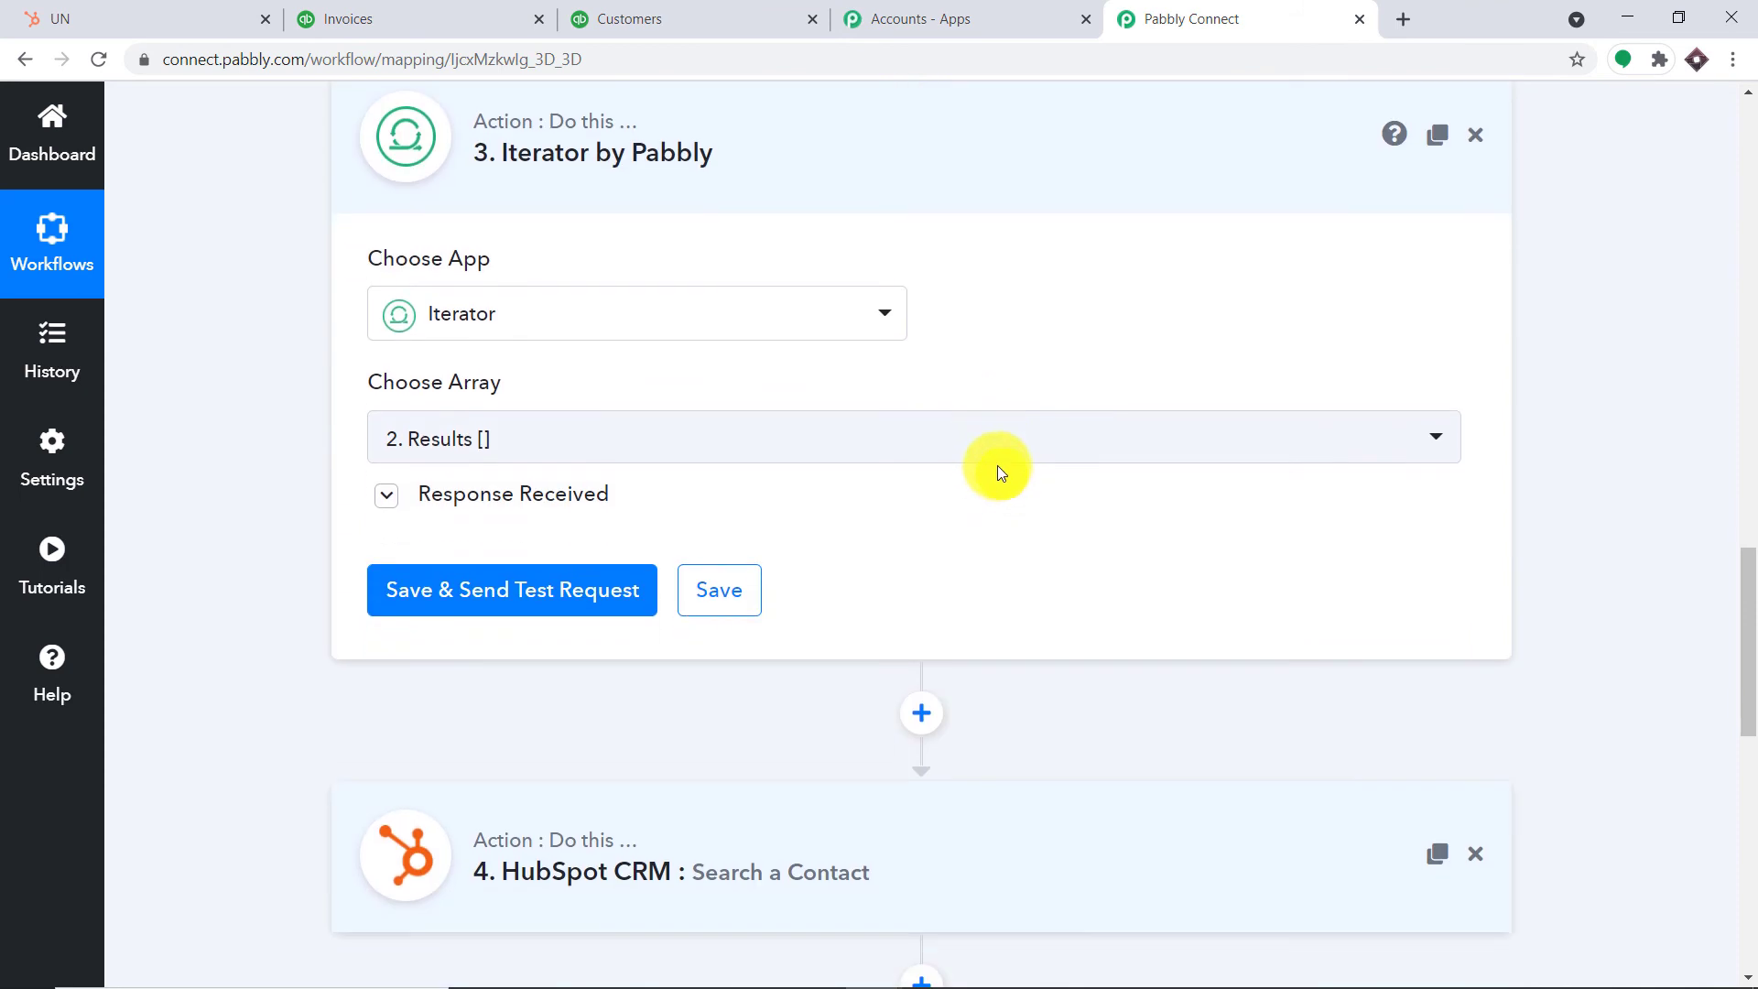
pyautogui.click(386, 494)
pyautogui.scroll(-3, 847, 424)
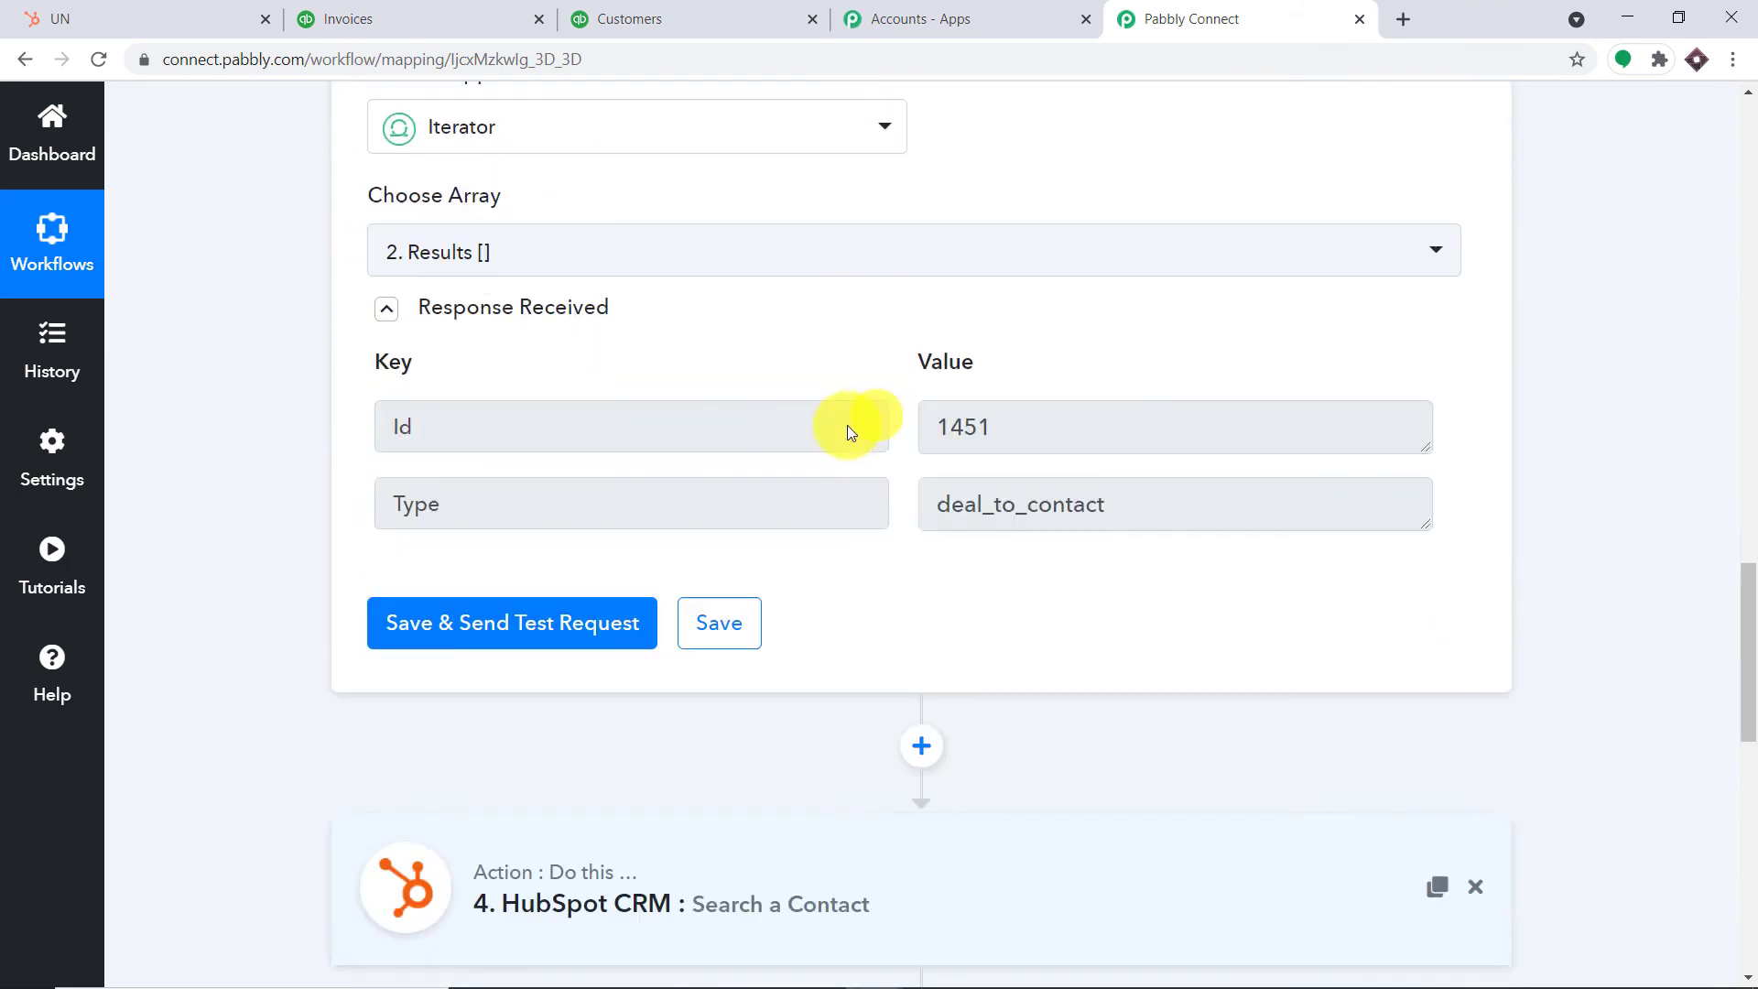
pyautogui.click(544, 582)
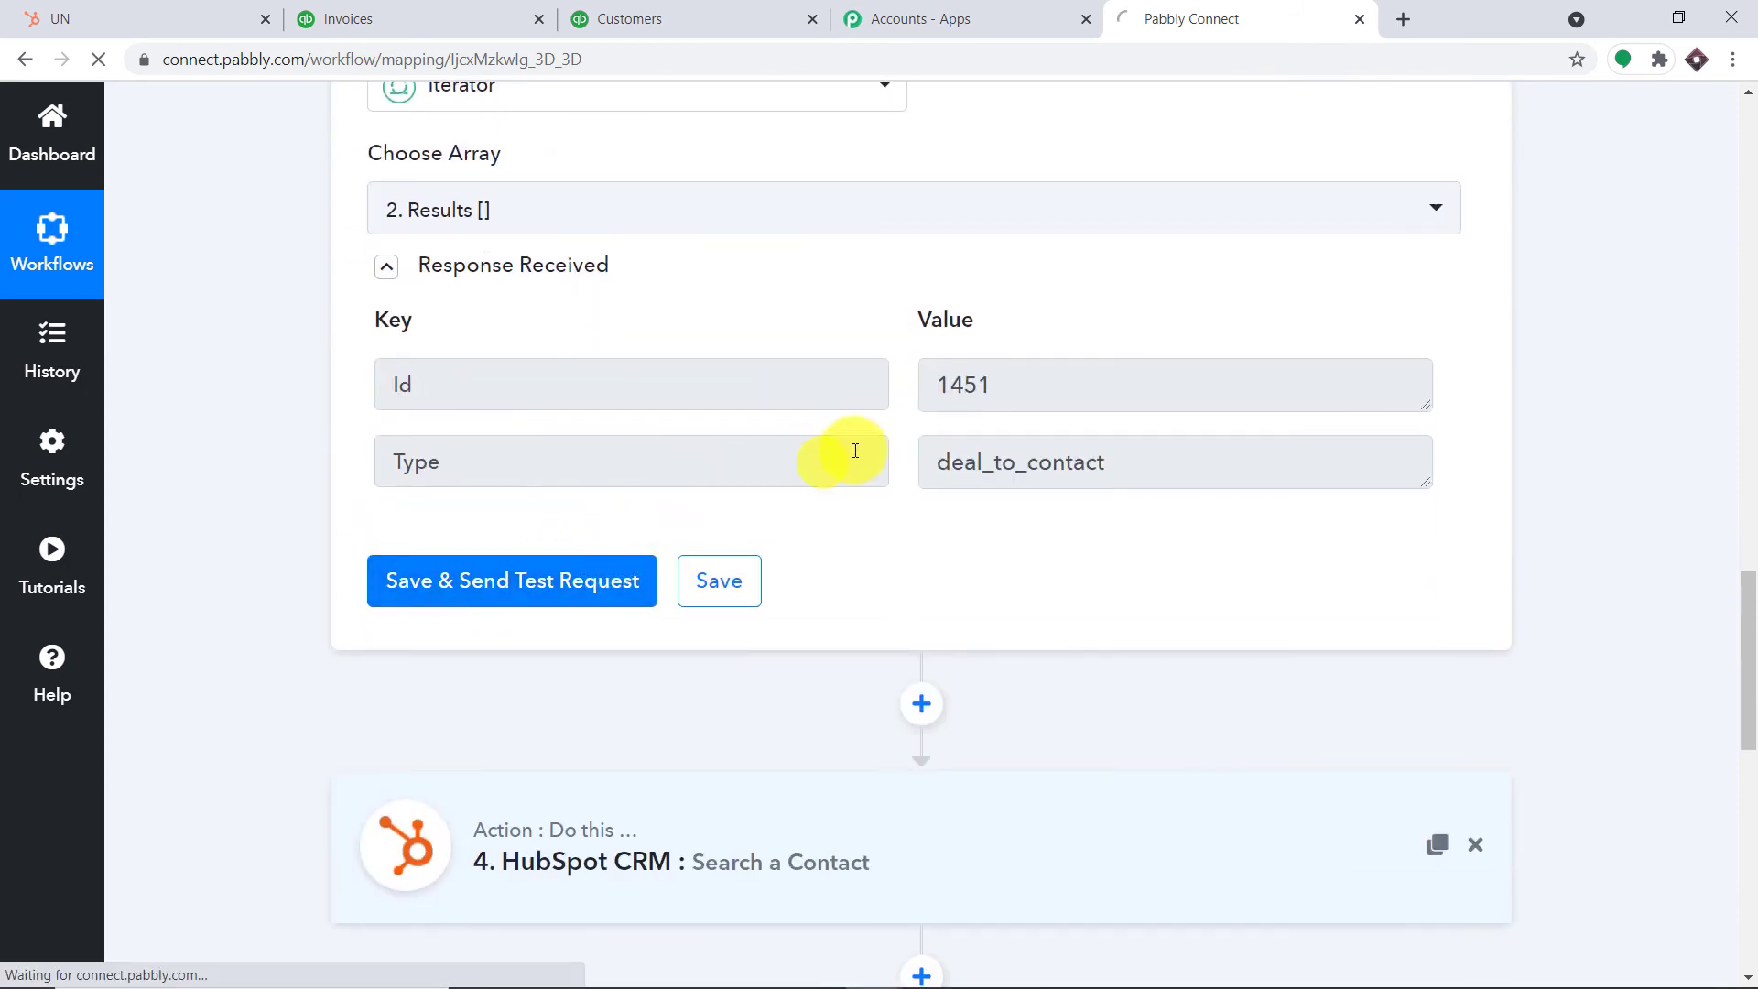
pyautogui.scroll(-10, 1020, 372)
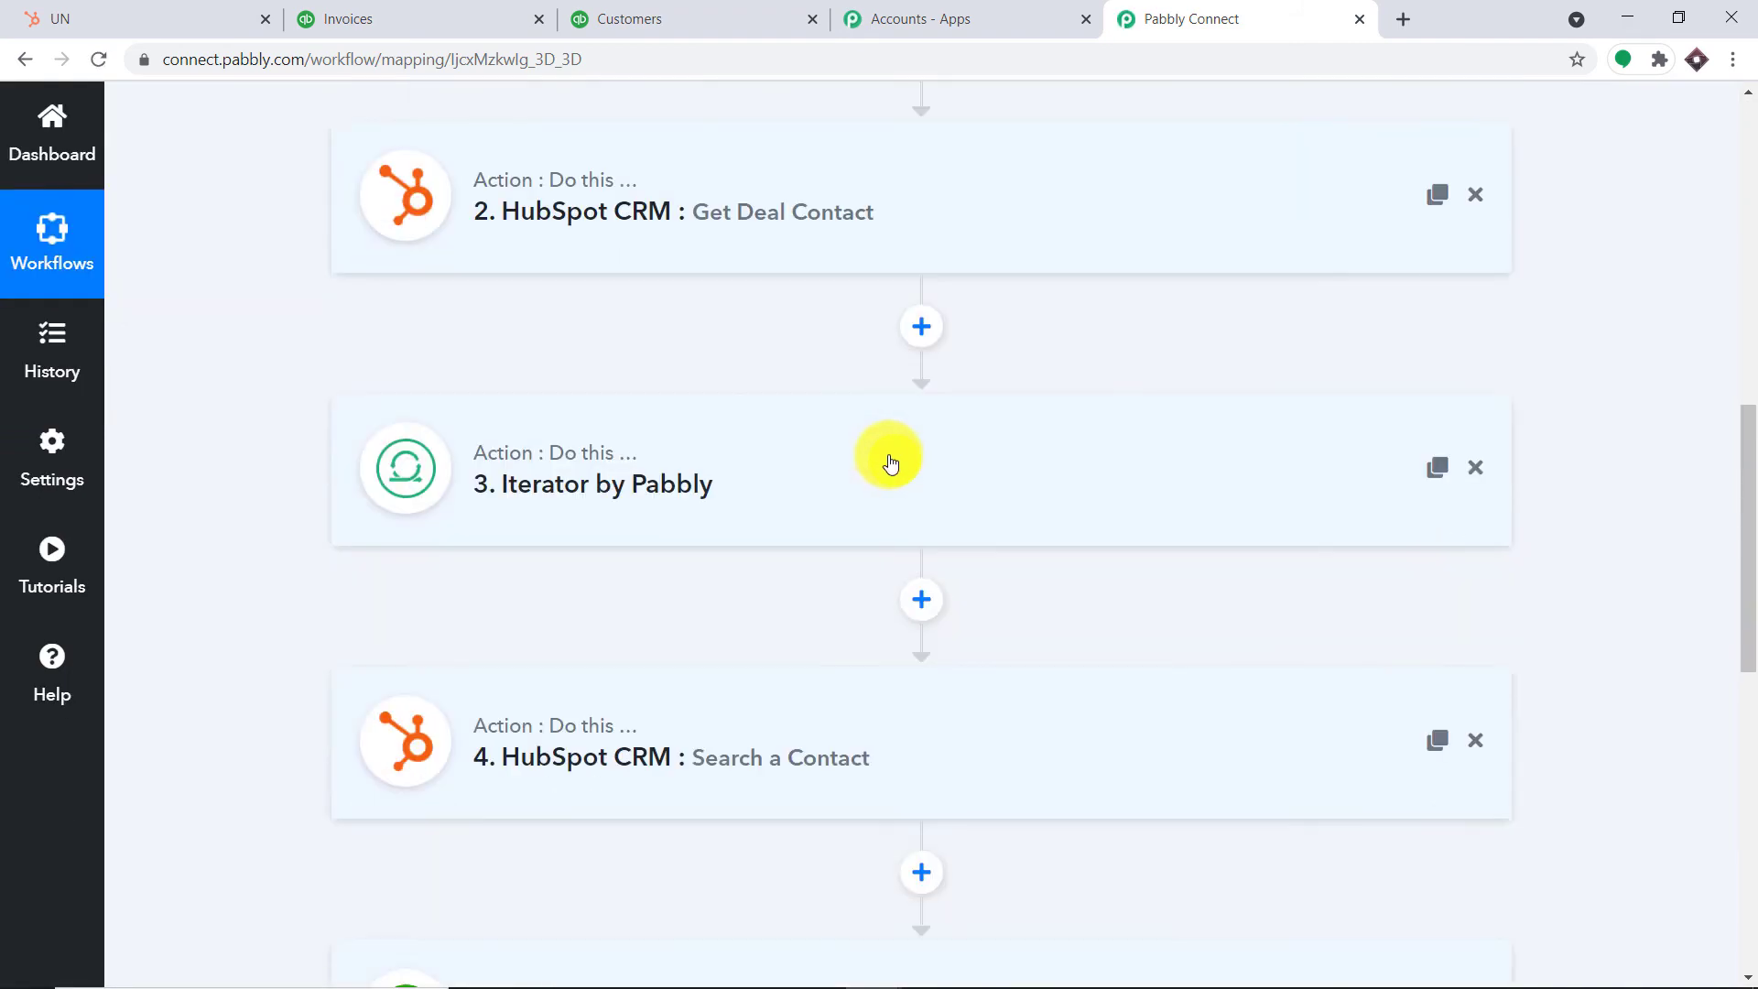
pyautogui.click(813, 263)
pyautogui.scroll(-6, 812, 329)
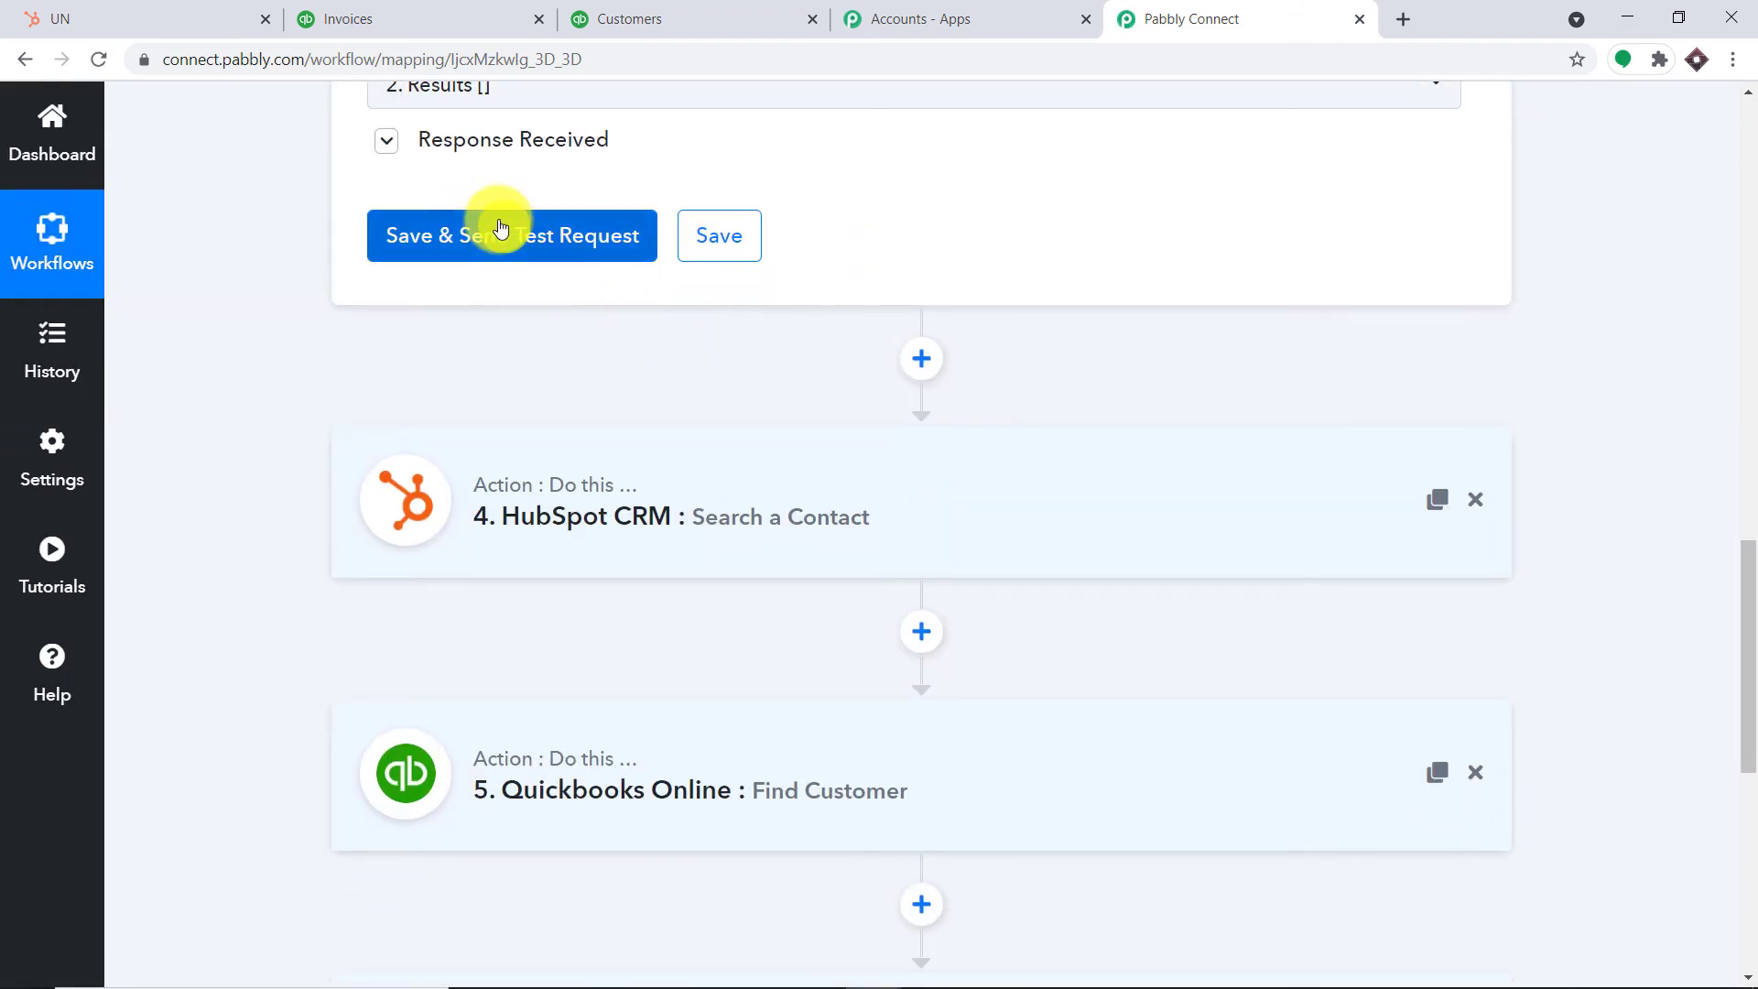
pyautogui.click(501, 235)
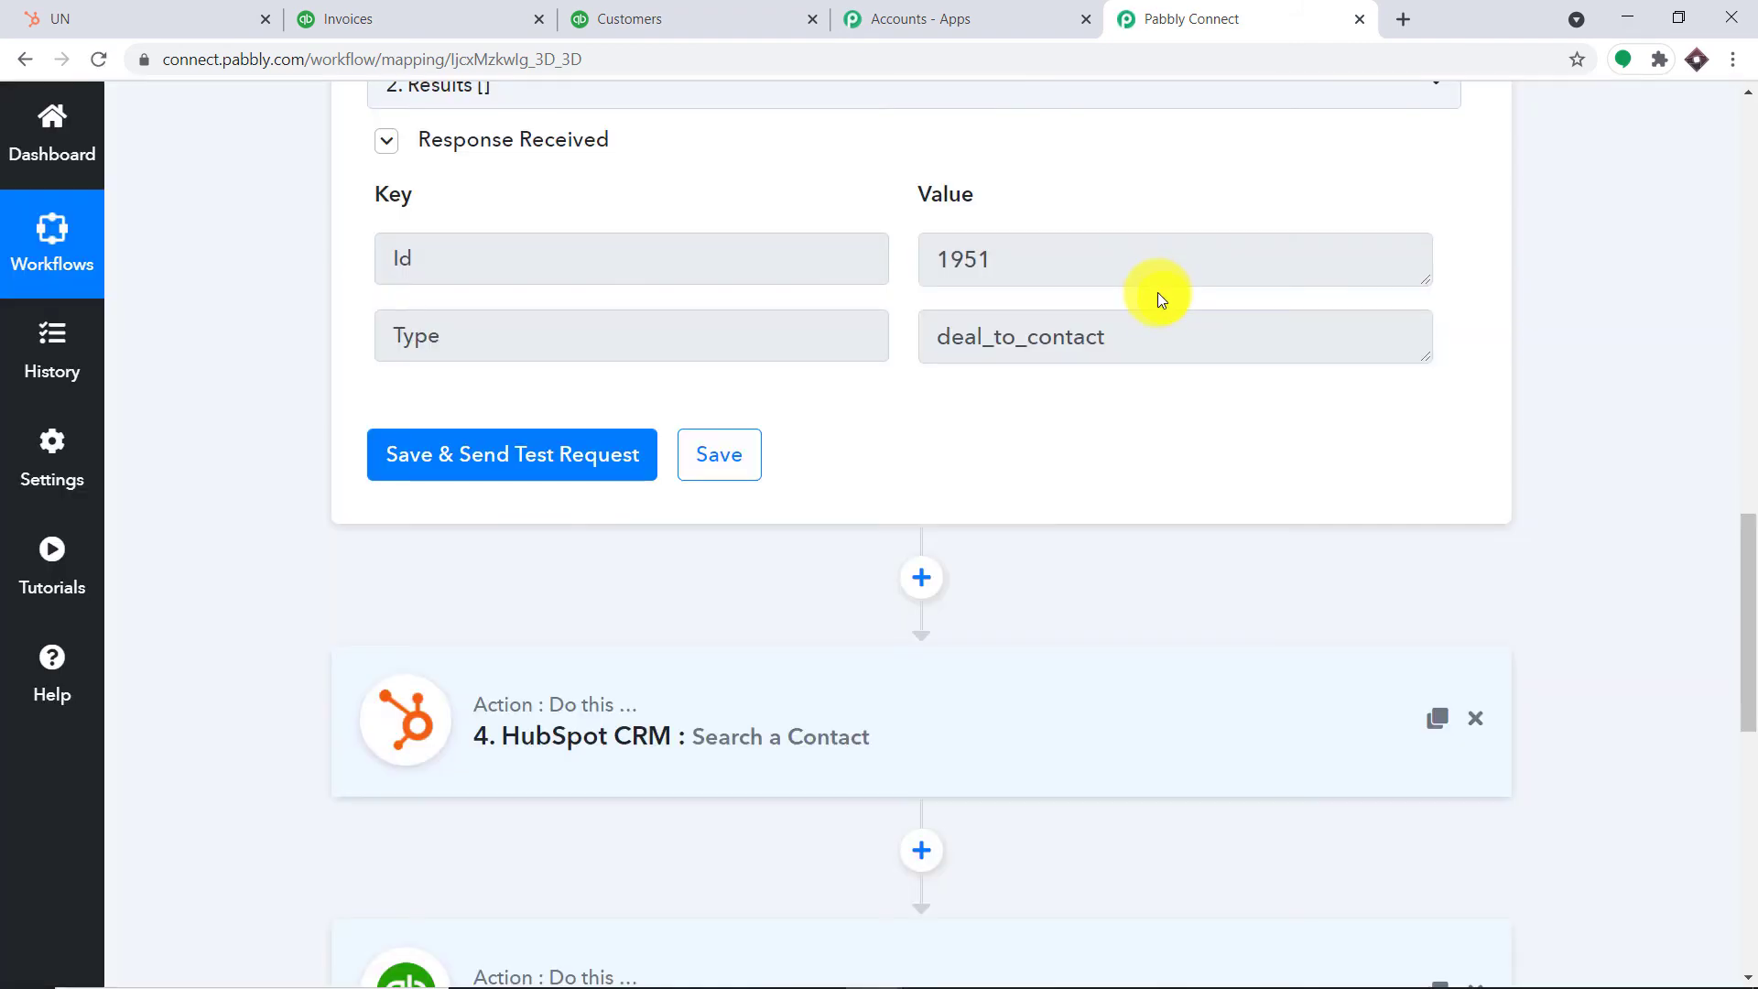
pyautogui.scroll(-4, 1013, 291)
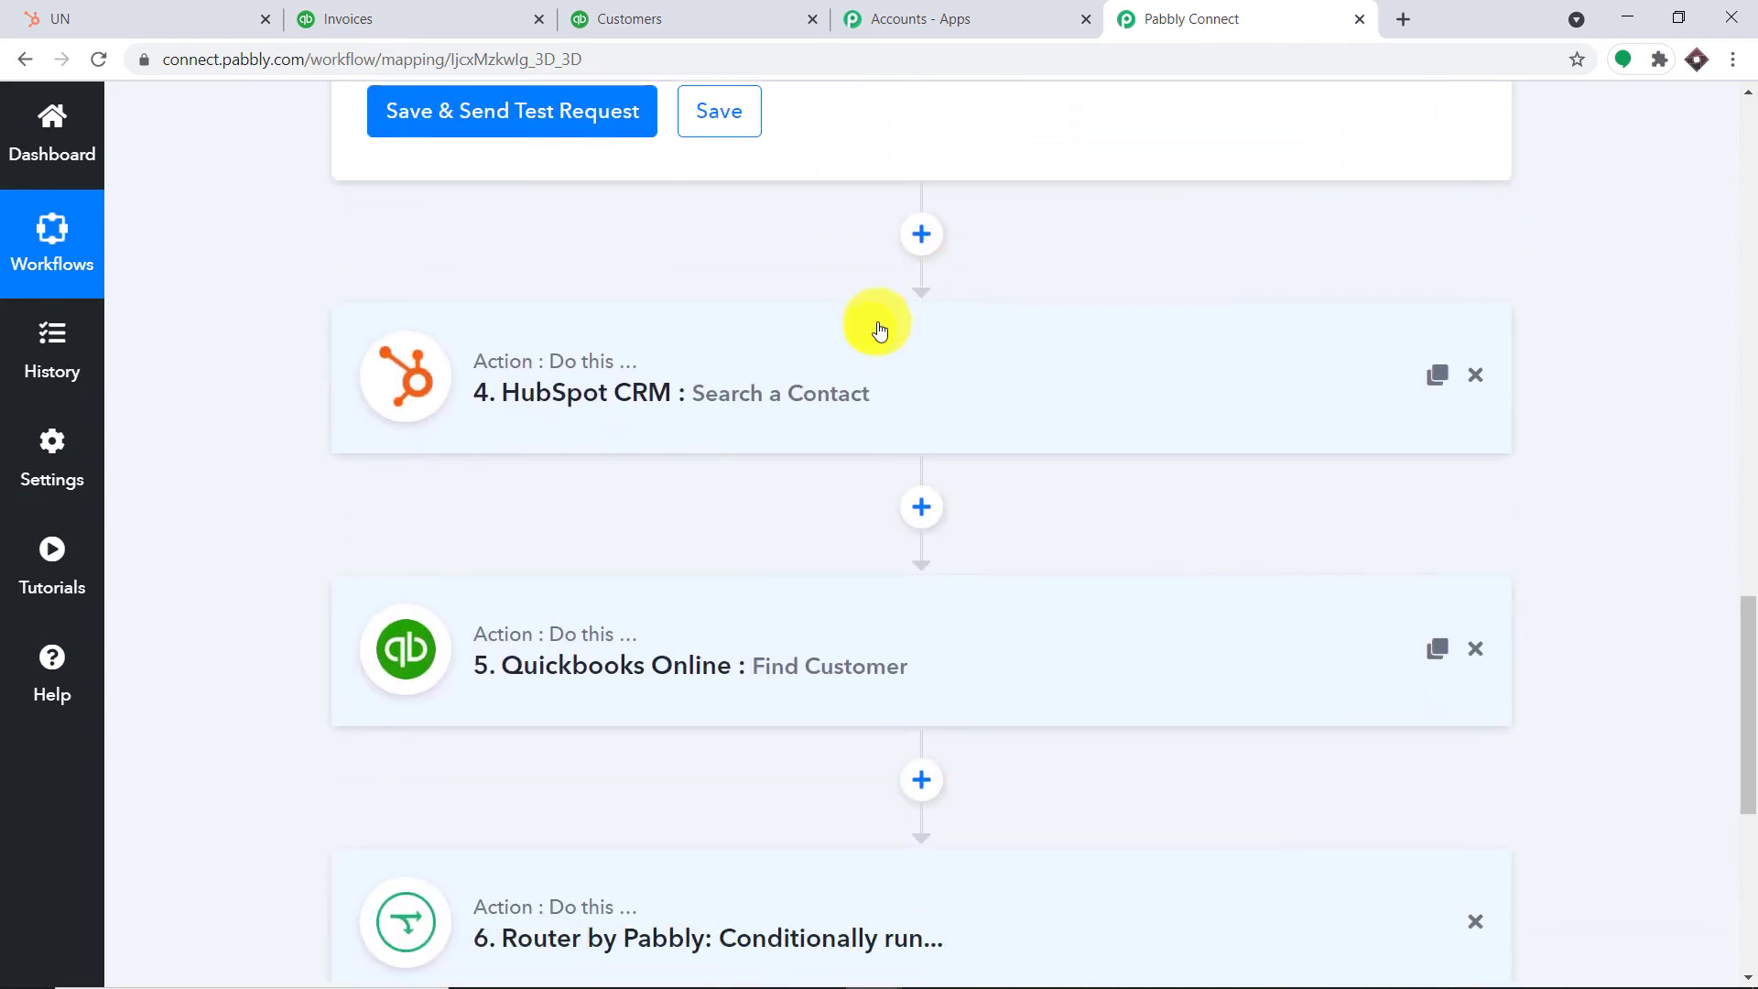
pyautogui.scroll(4, 879, 326)
pyautogui.scroll(-3, 1056, 272)
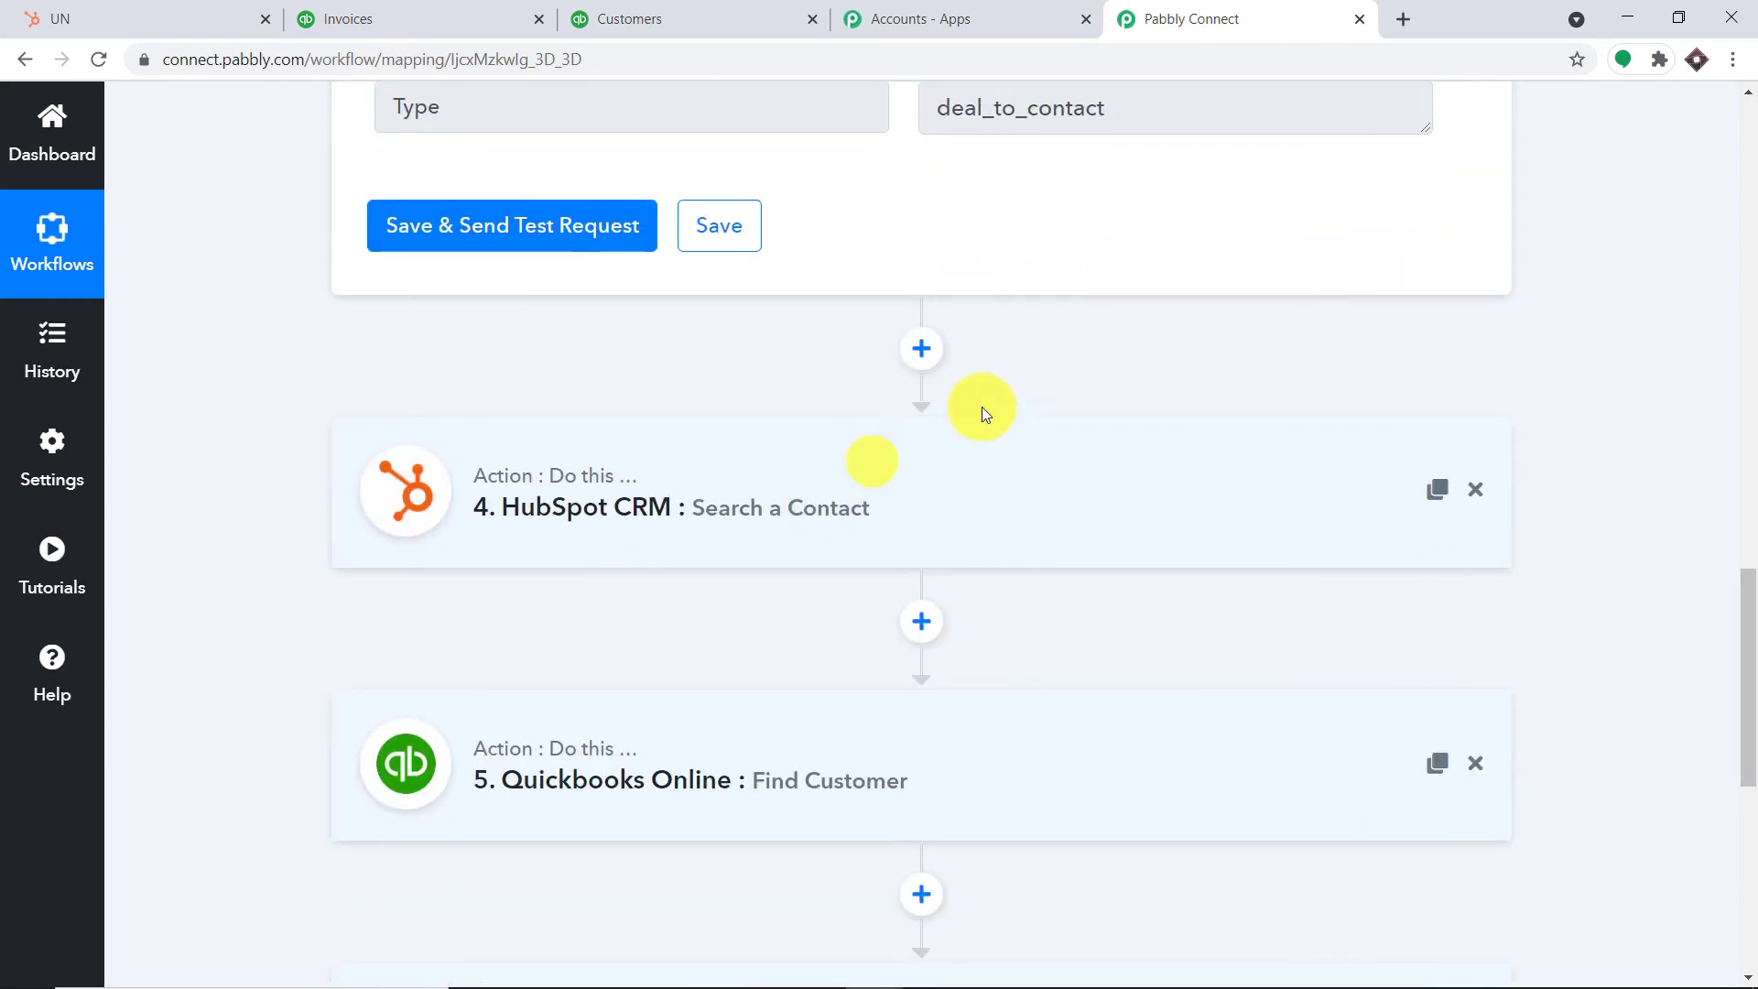
pyautogui.scroll(-4, 874, 448)
# Reload the workflow with F5 to refresh stale mapped values in Search a Contact
pyautogui.click(804, 178)
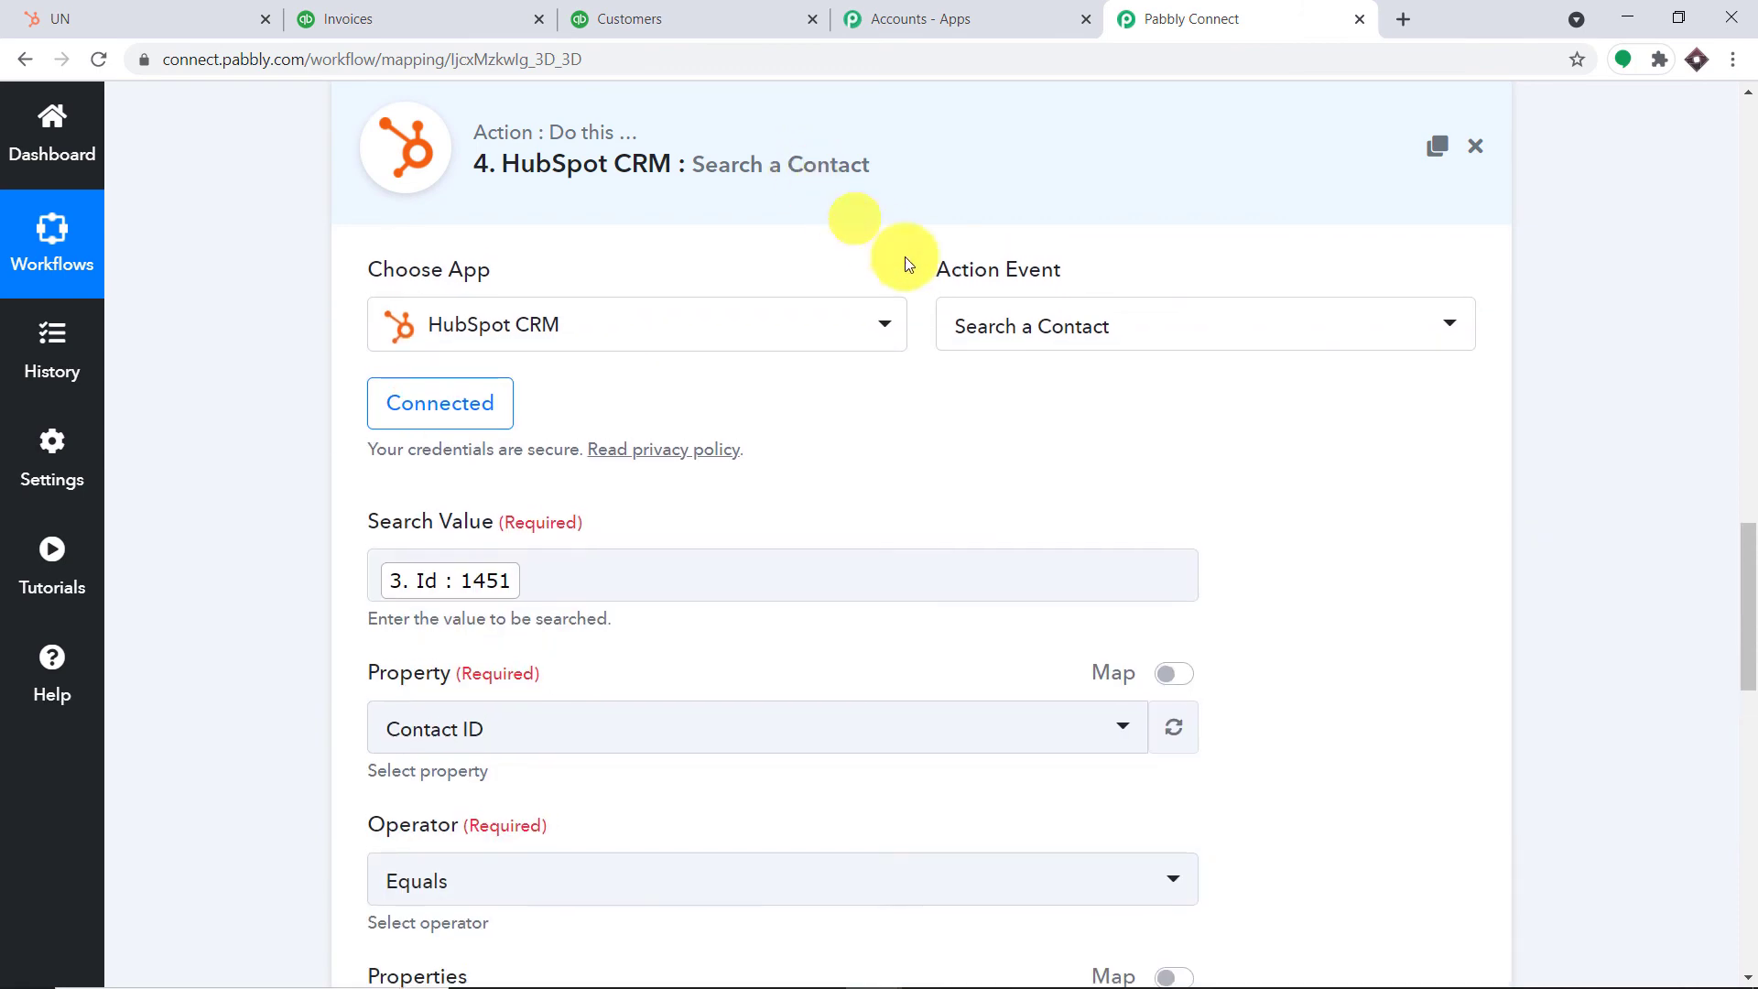
pyautogui.scroll(-2, 1012, 341)
pyautogui.scroll(-1, 1018, 342)
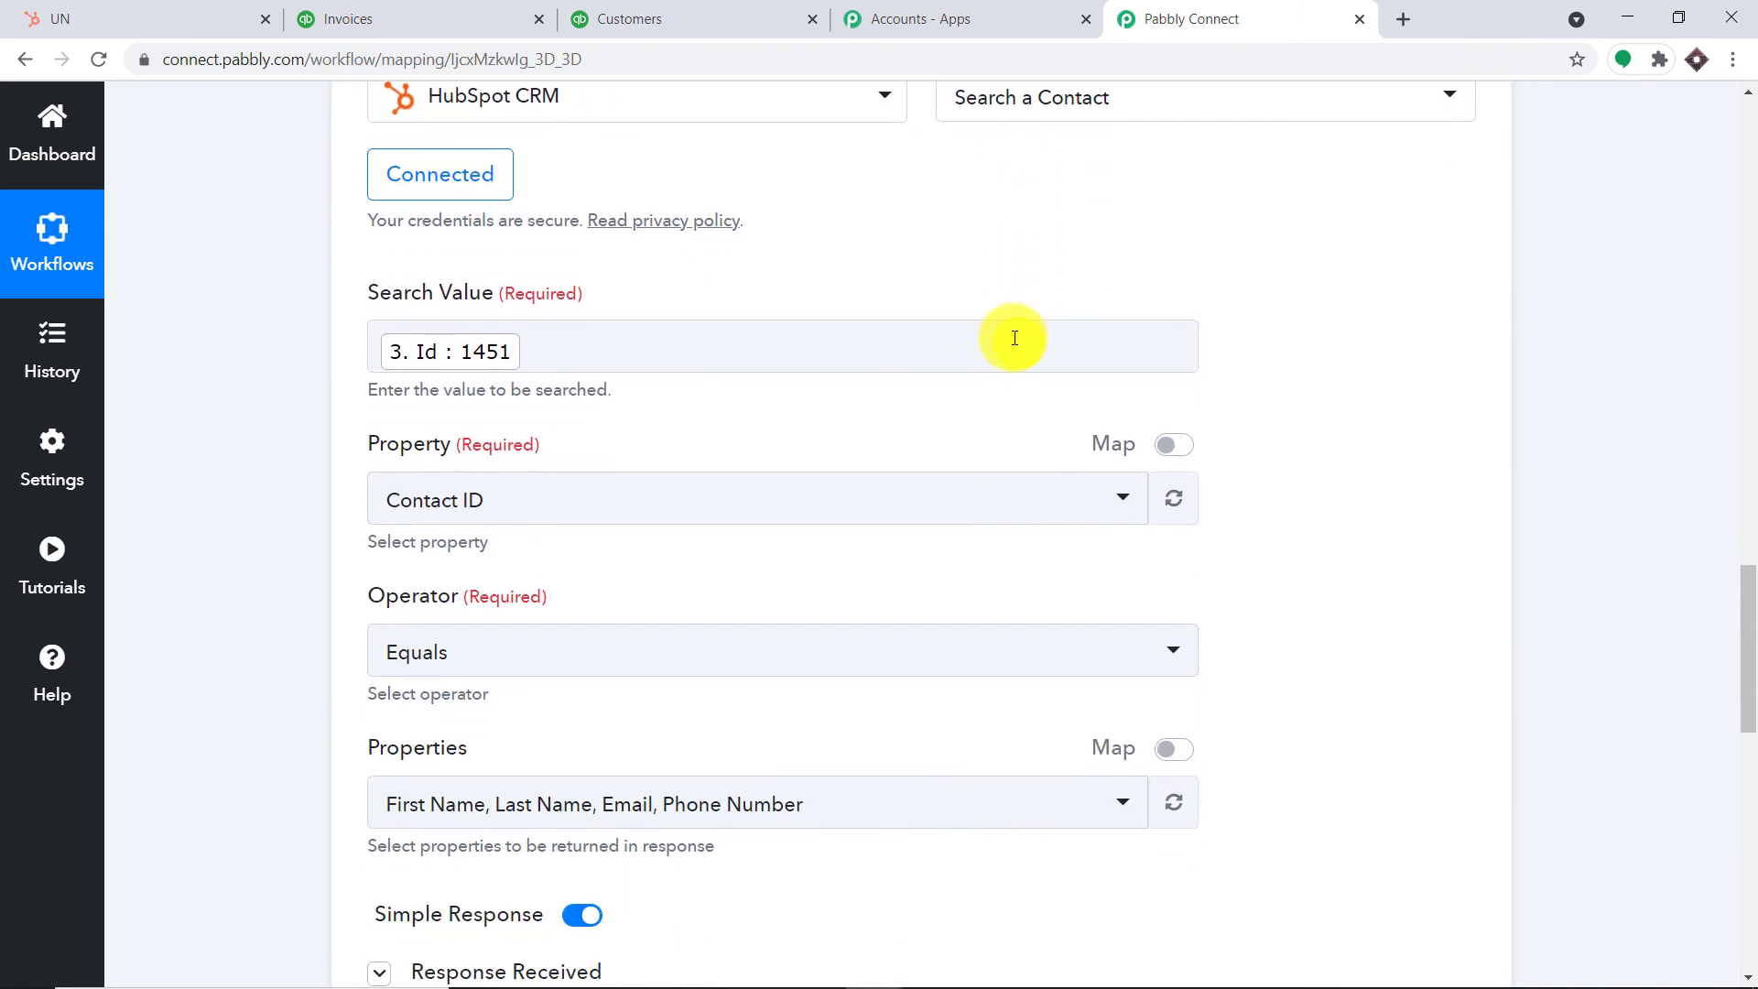
pyautogui.press('F5')
pyautogui.scroll(-5, 996, 367)
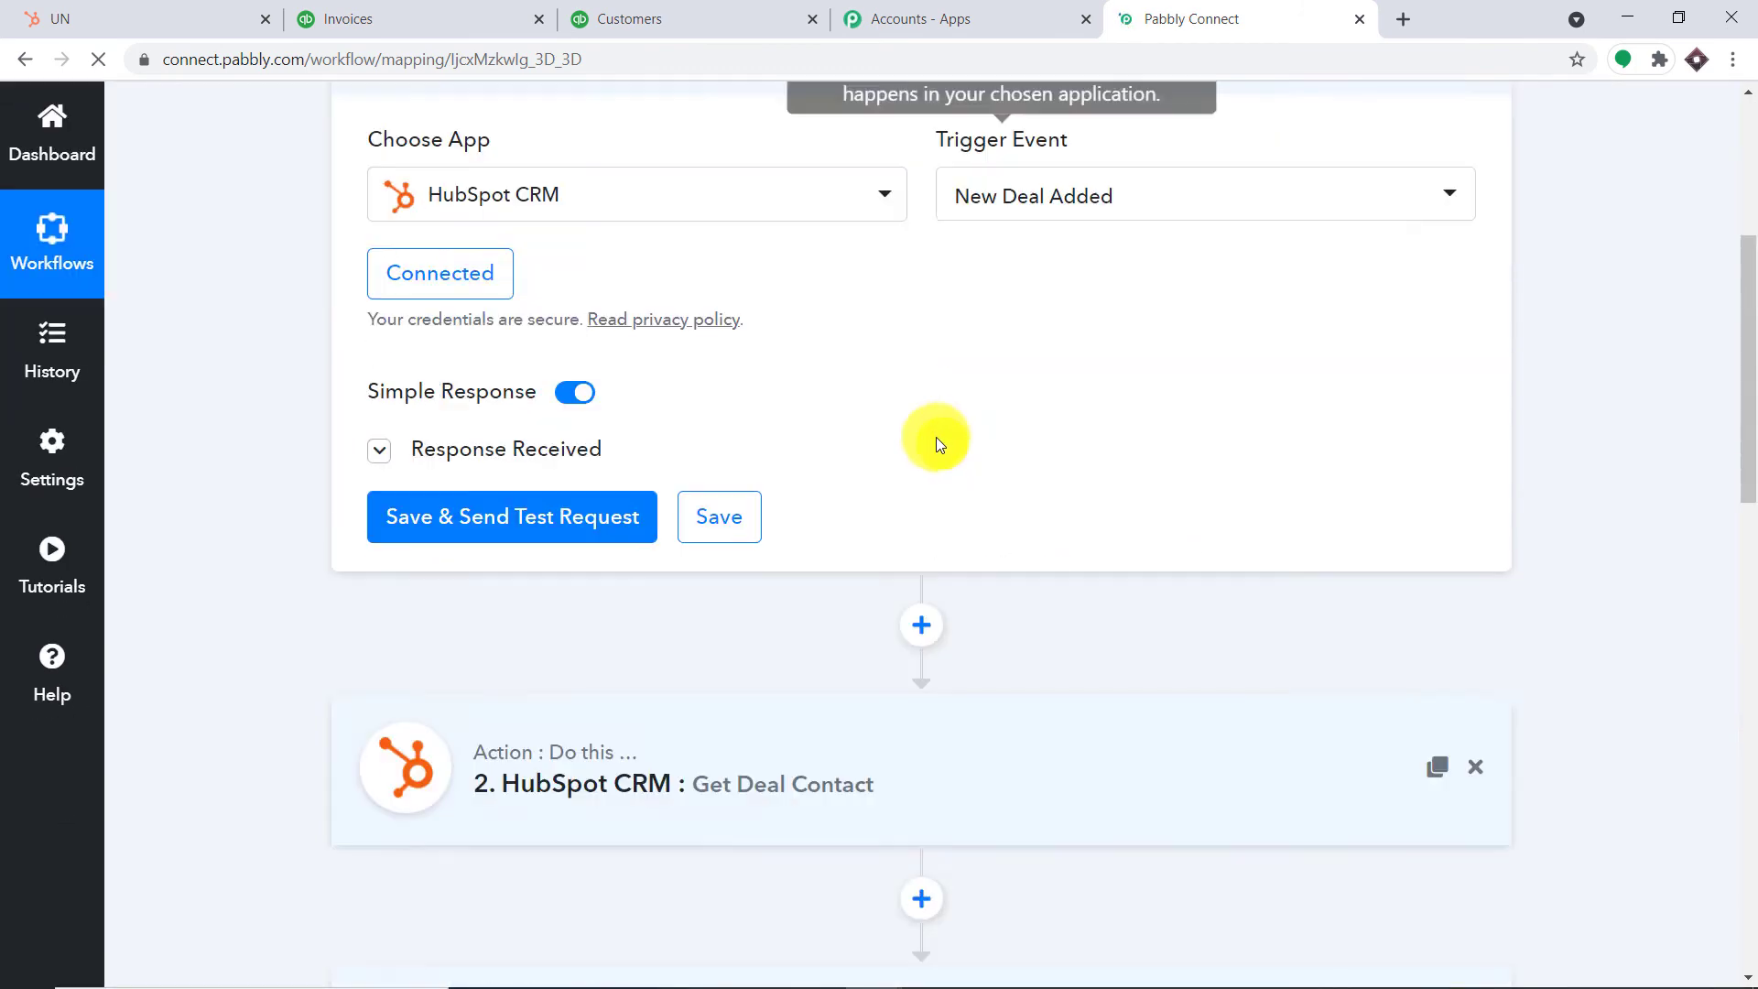
pyautogui.scroll(-10, 936, 445)
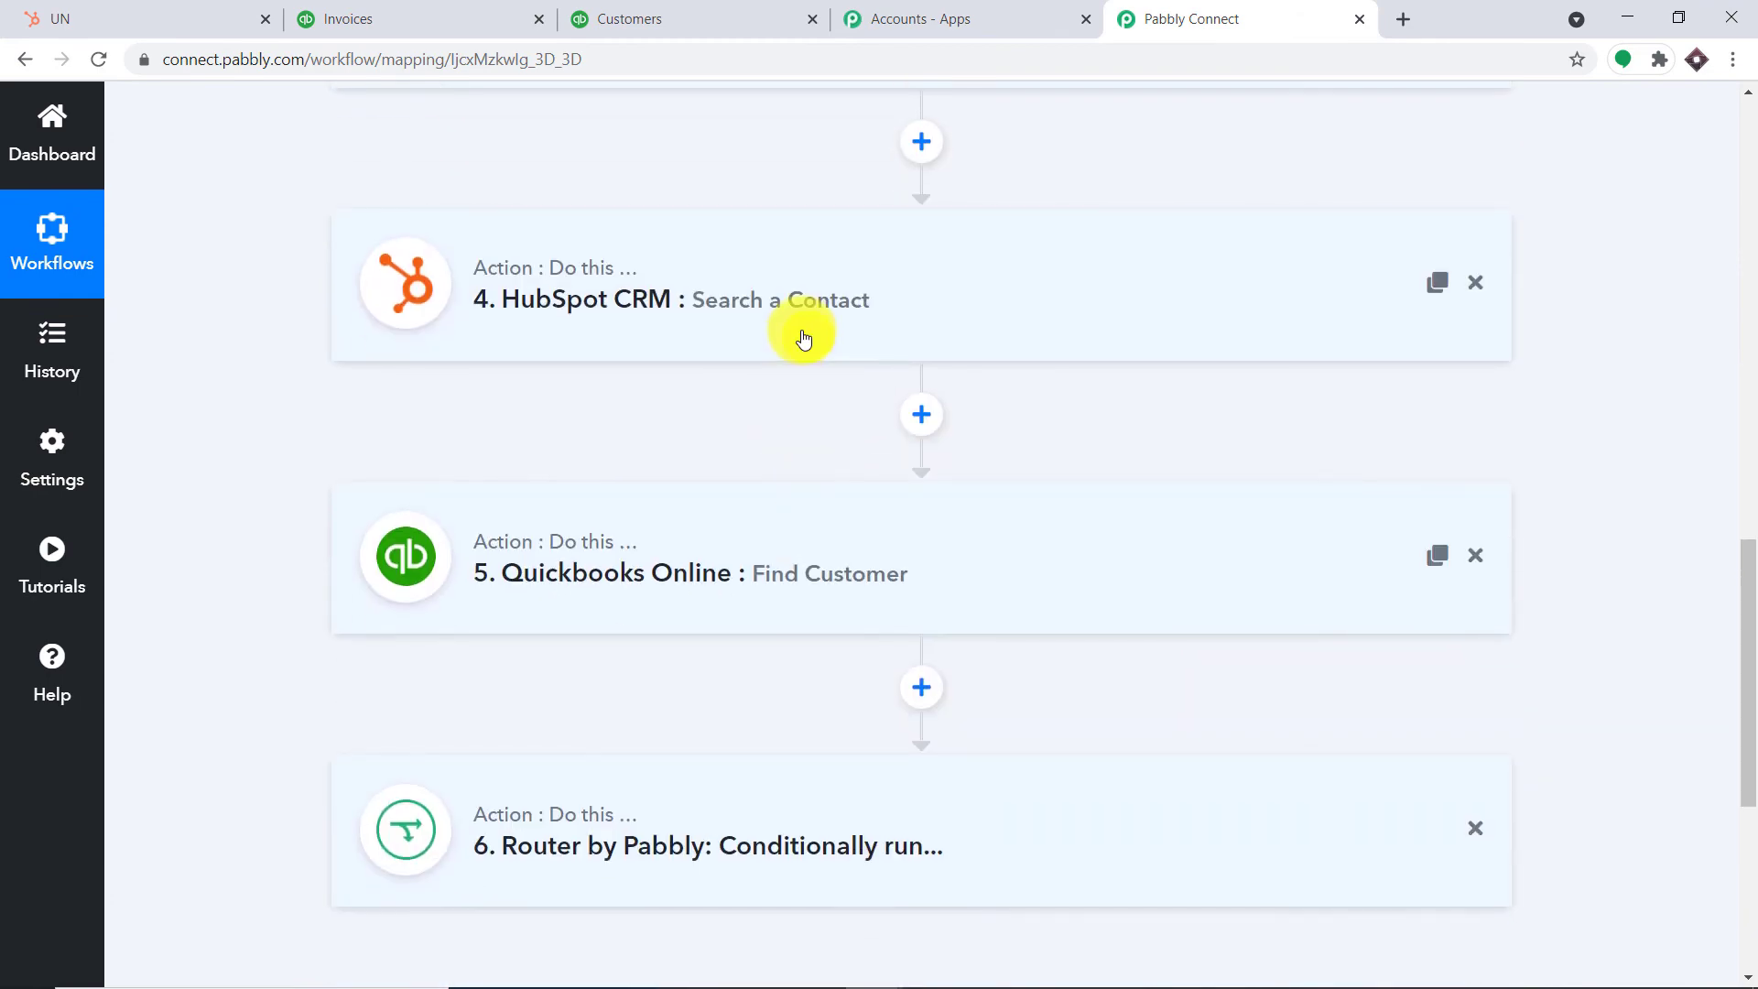
# Re-test Search a Contact, returning Total 1 with Id 1951 and the contact's name, e-mail and phone
pyautogui.click(804, 338)
pyautogui.scroll(-8, 1080, 517)
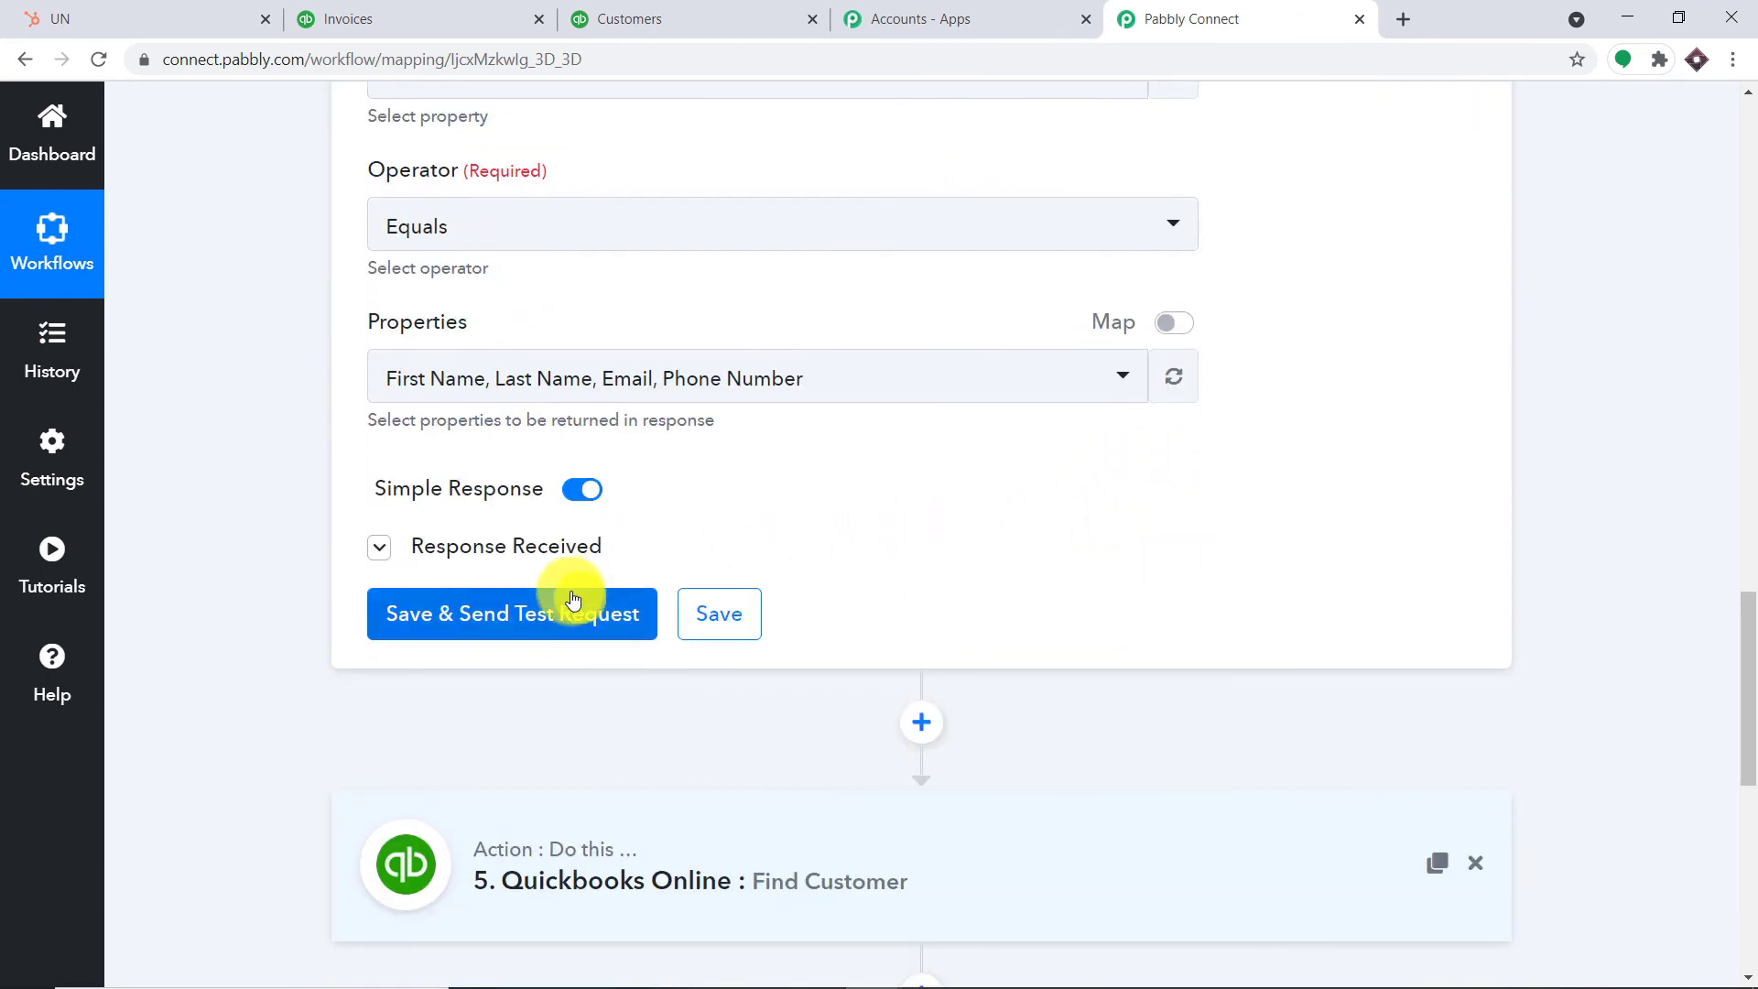
pyautogui.click(566, 609)
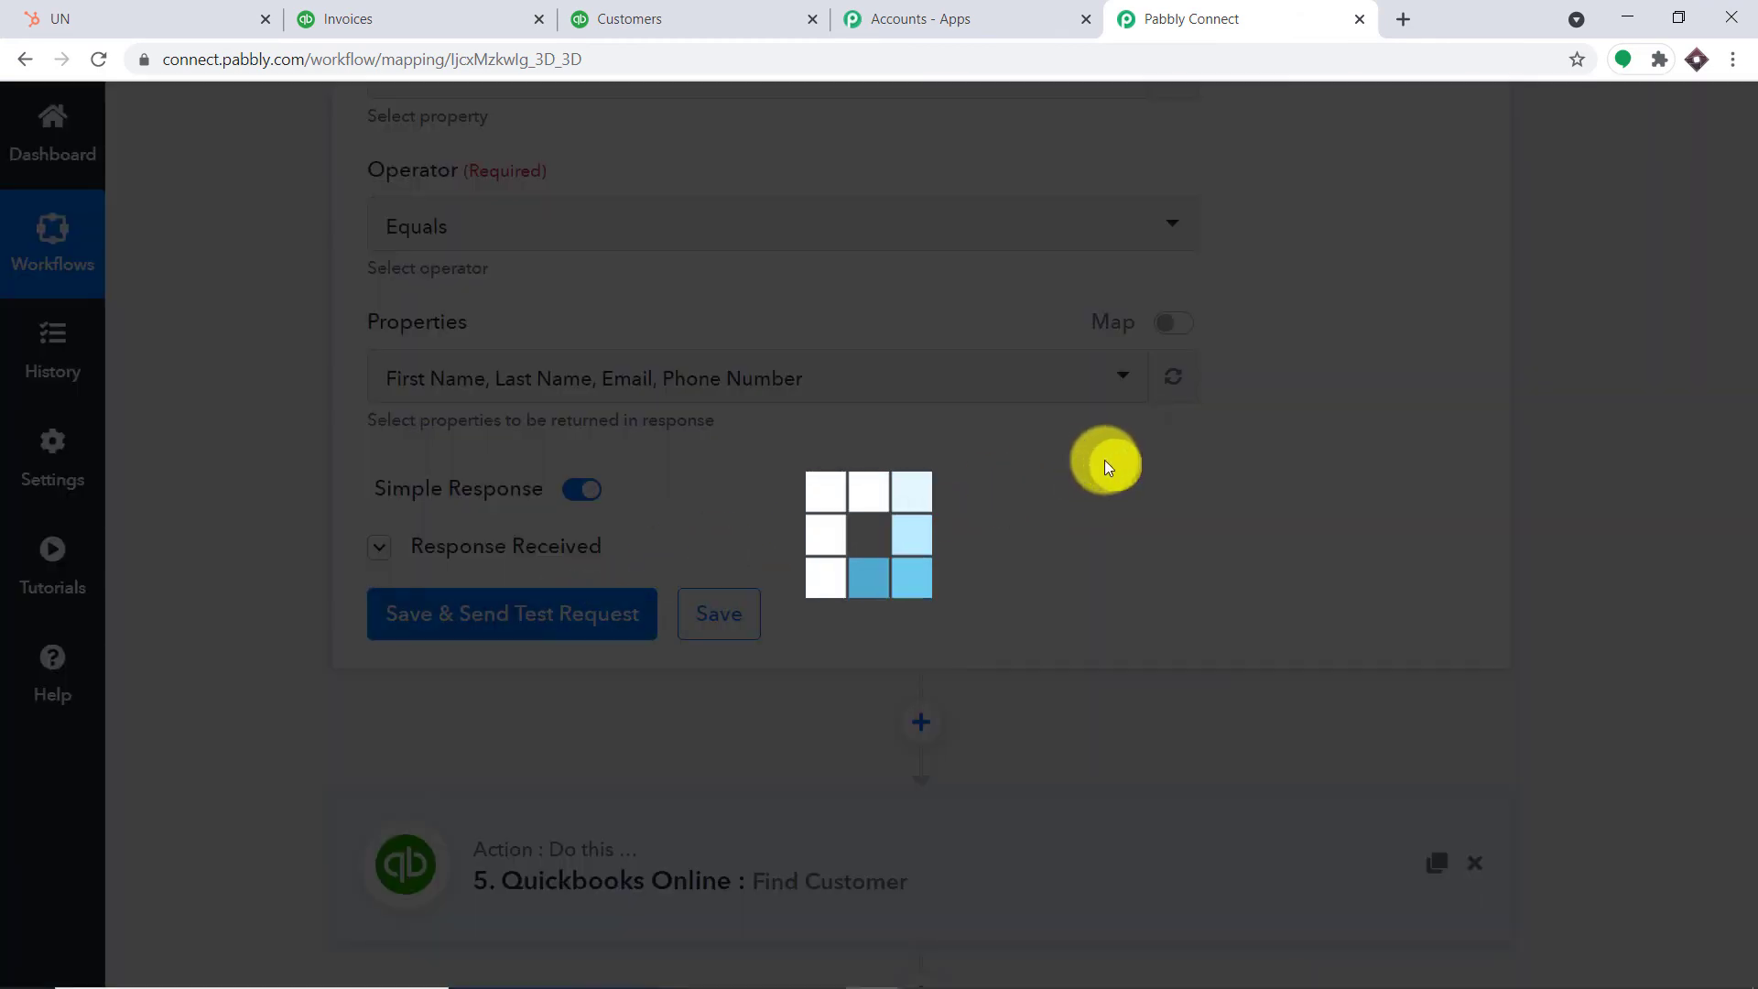
pyautogui.scroll(-4, 1288, 541)
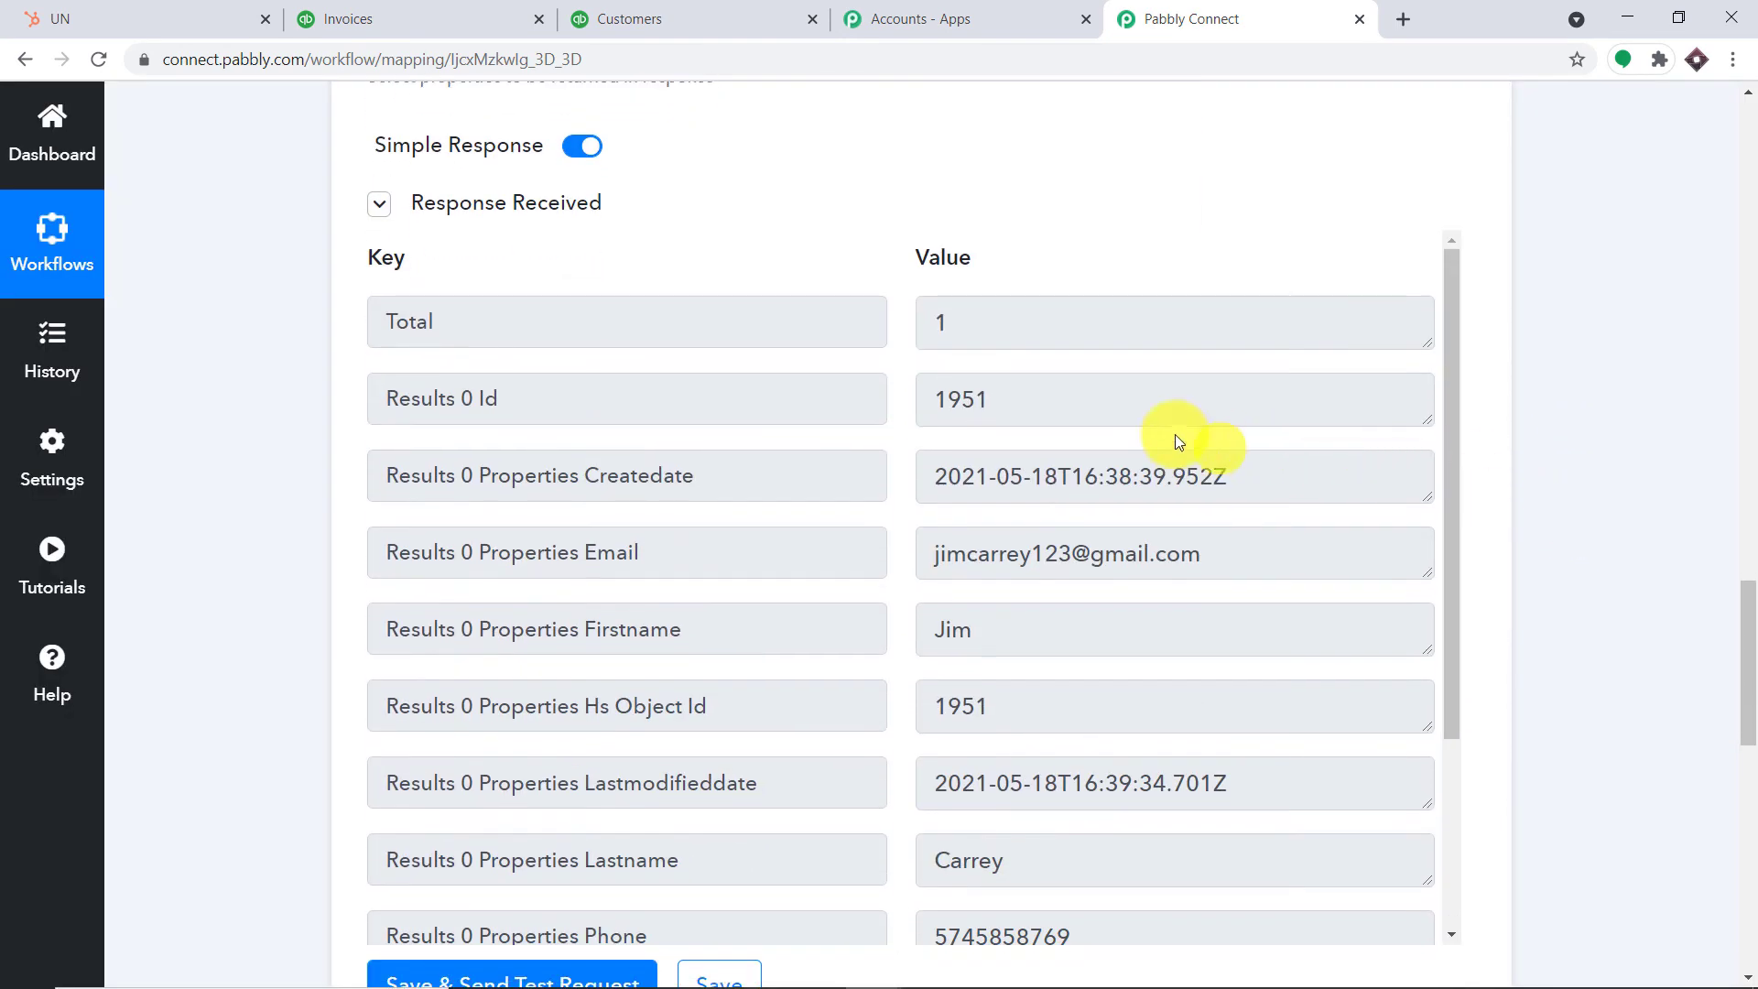
pyautogui.scroll(-3, 1128, 674)
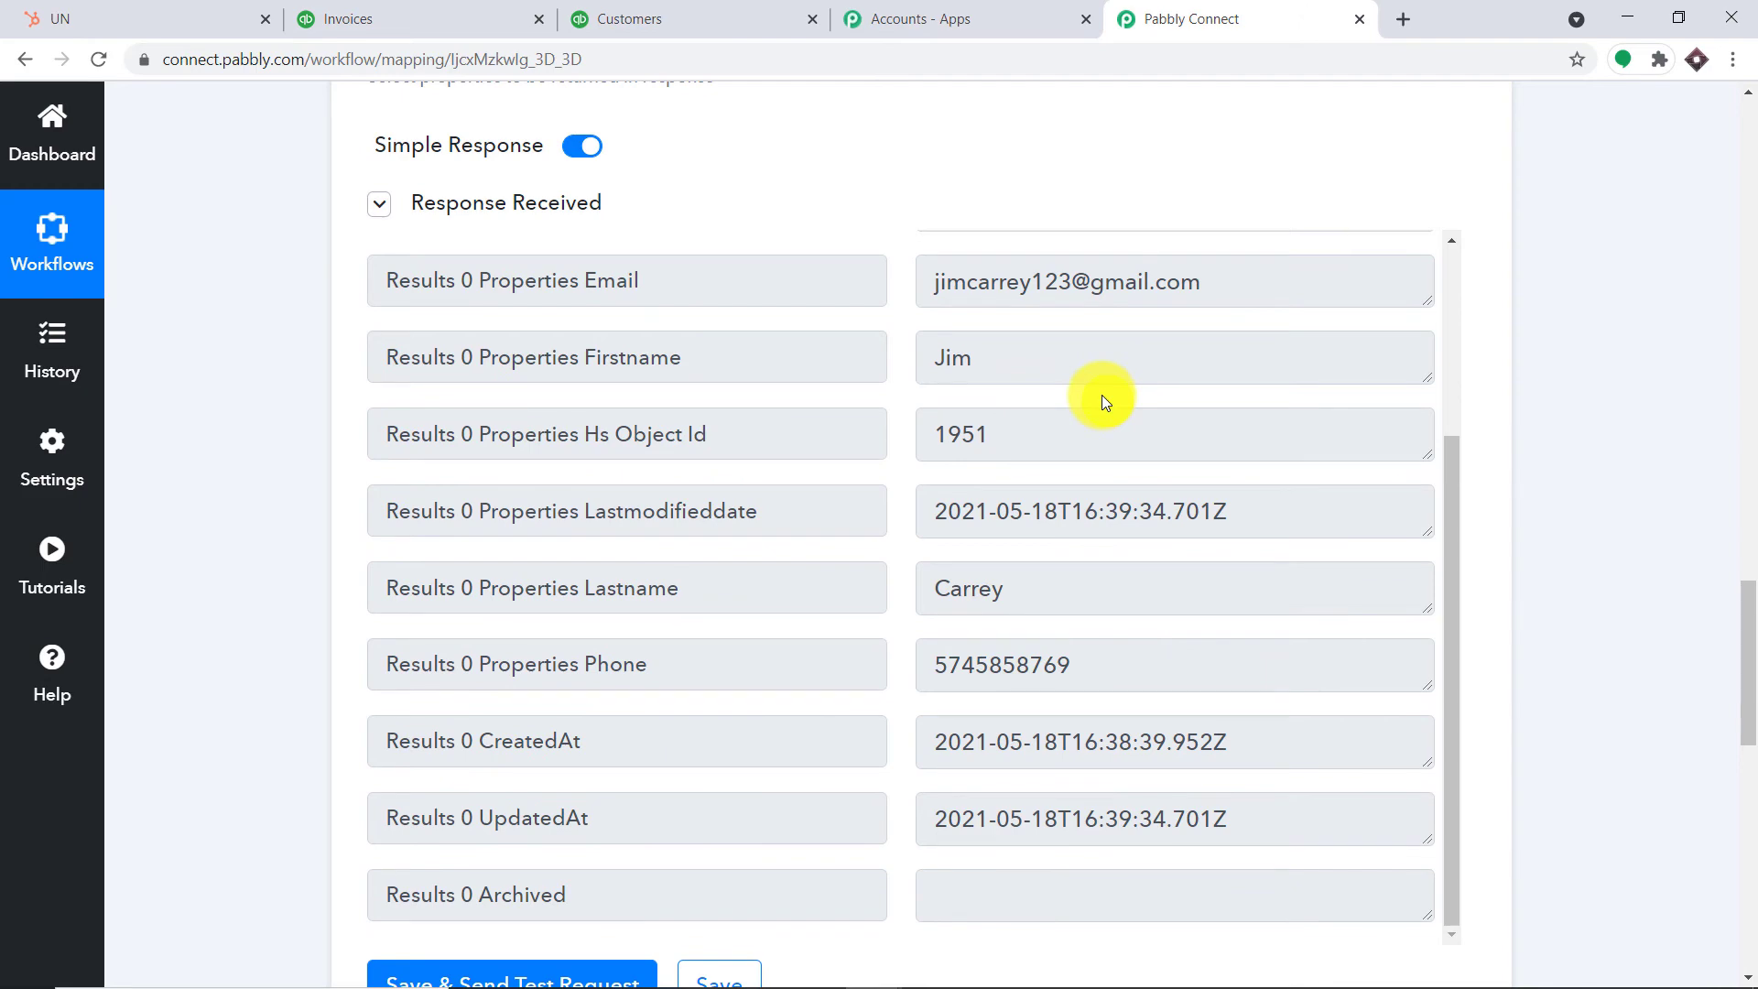
pyautogui.scroll(1, 964, 541)
pyautogui.scroll(-10, 1744, 659)
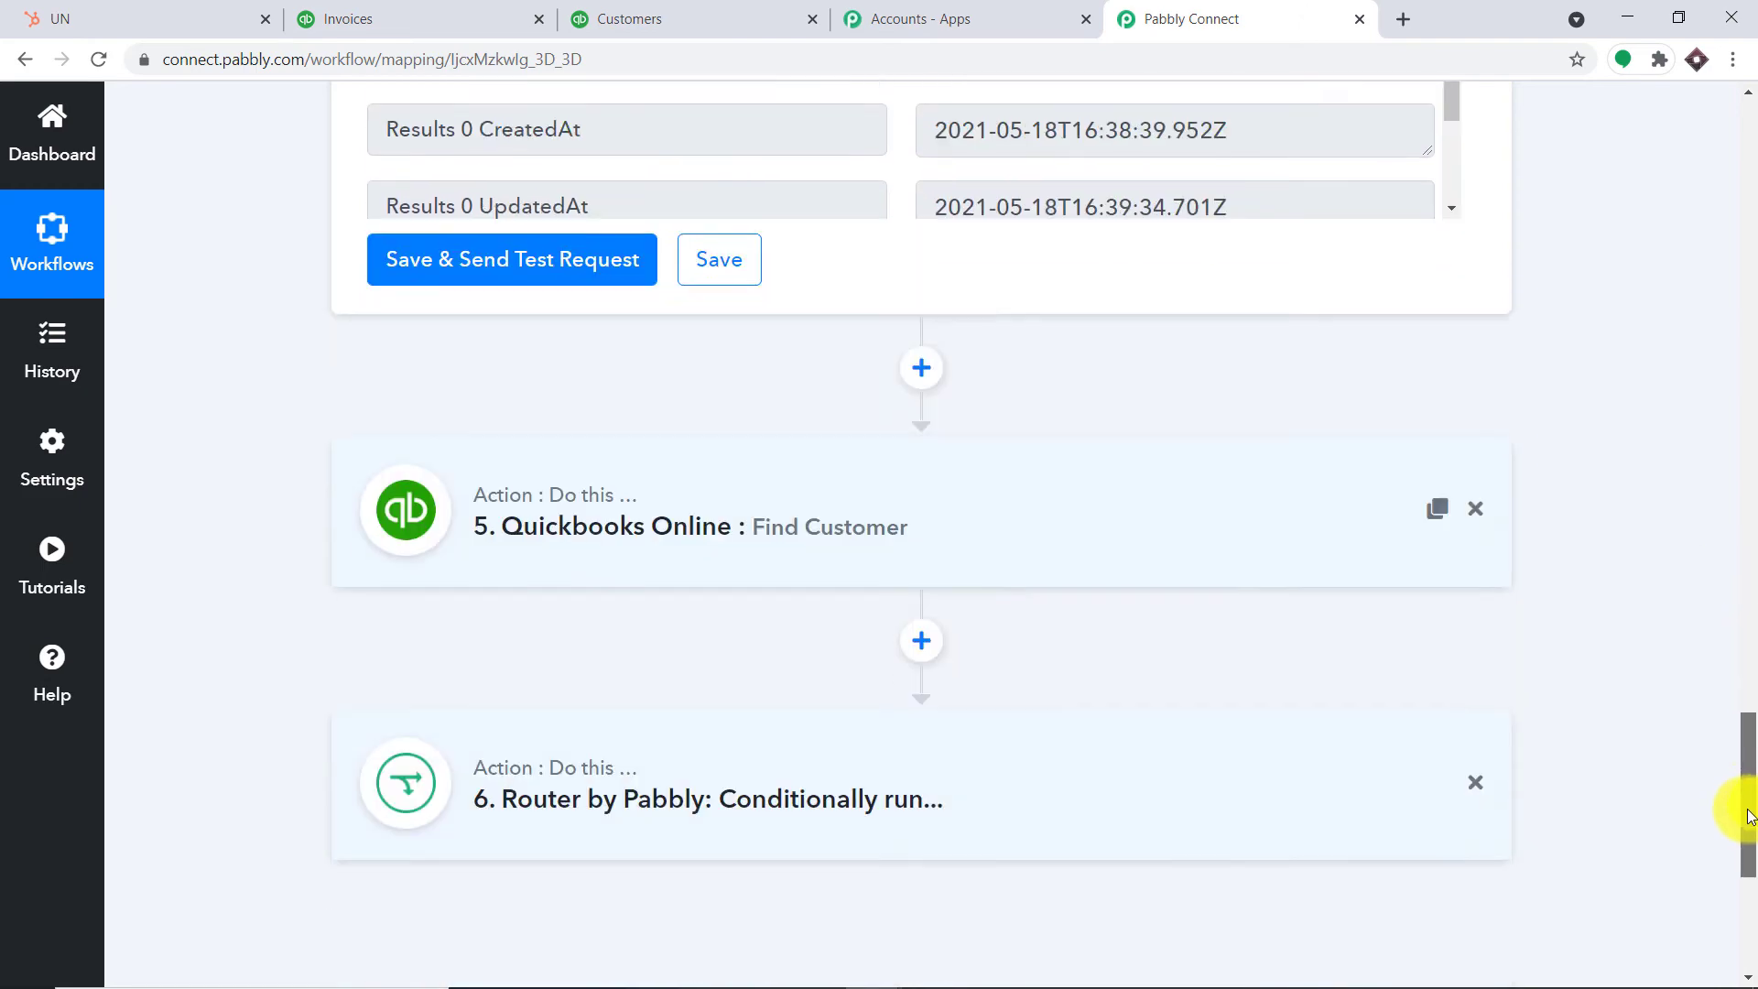
pyautogui.click(933, 405)
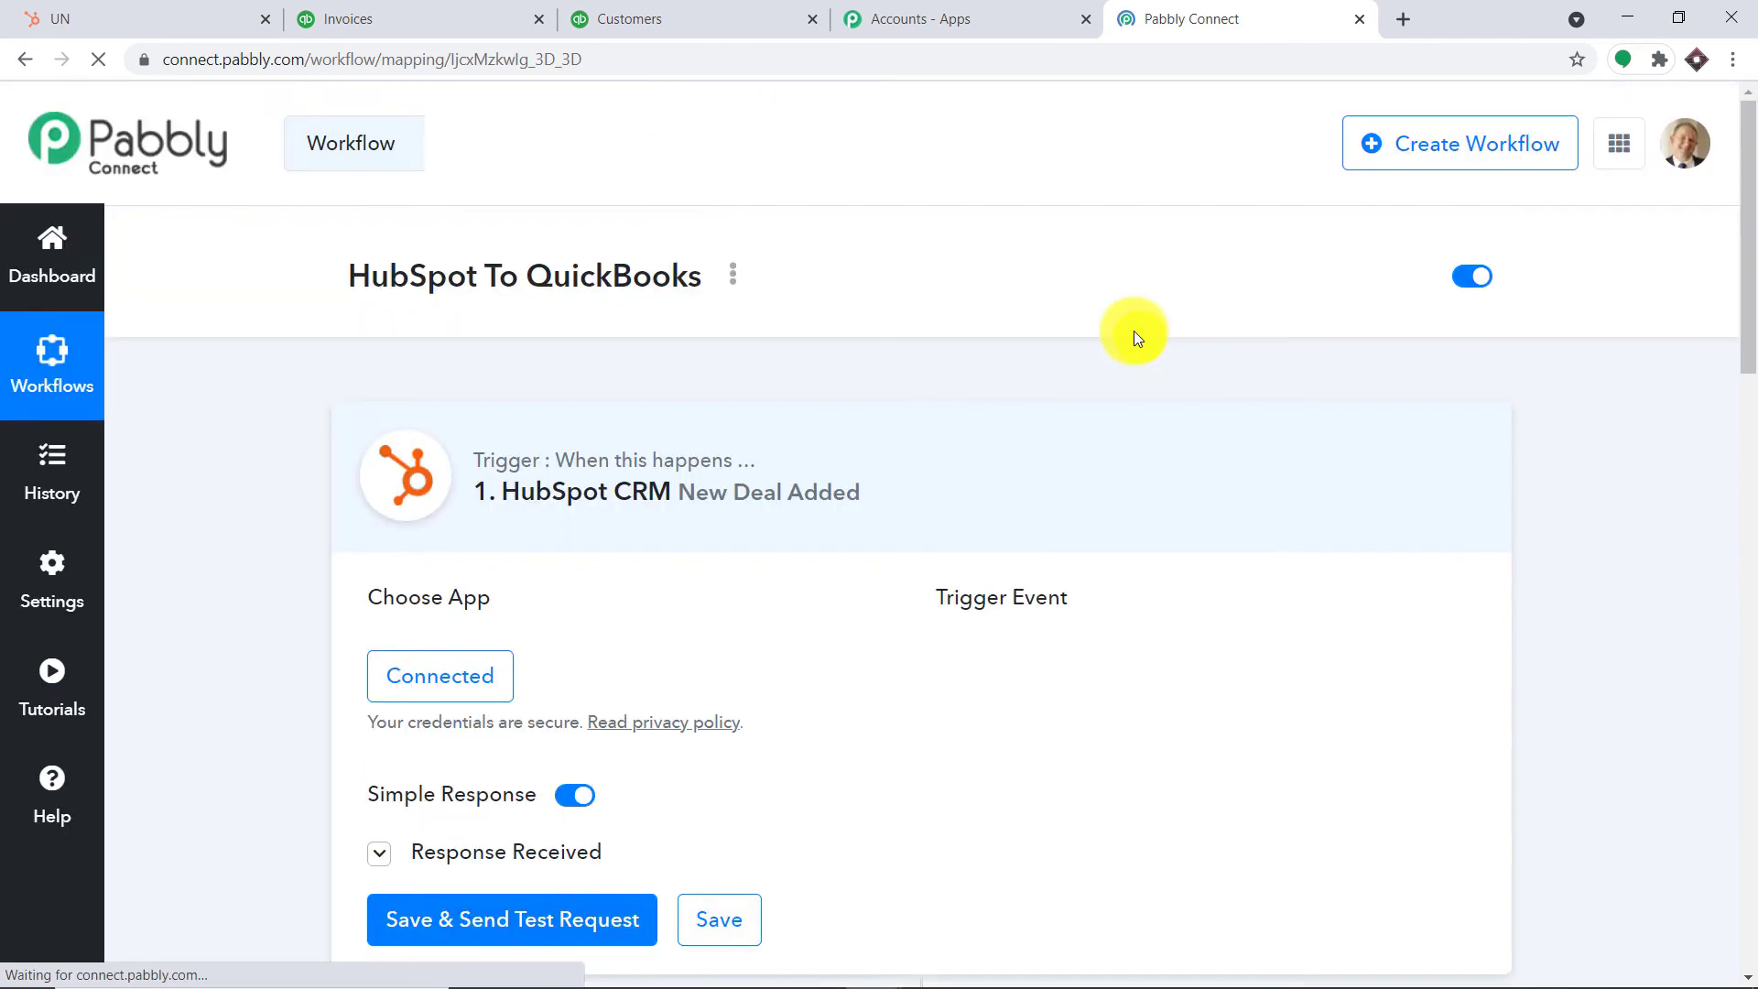
pyautogui.scroll(-15, 1464, 478)
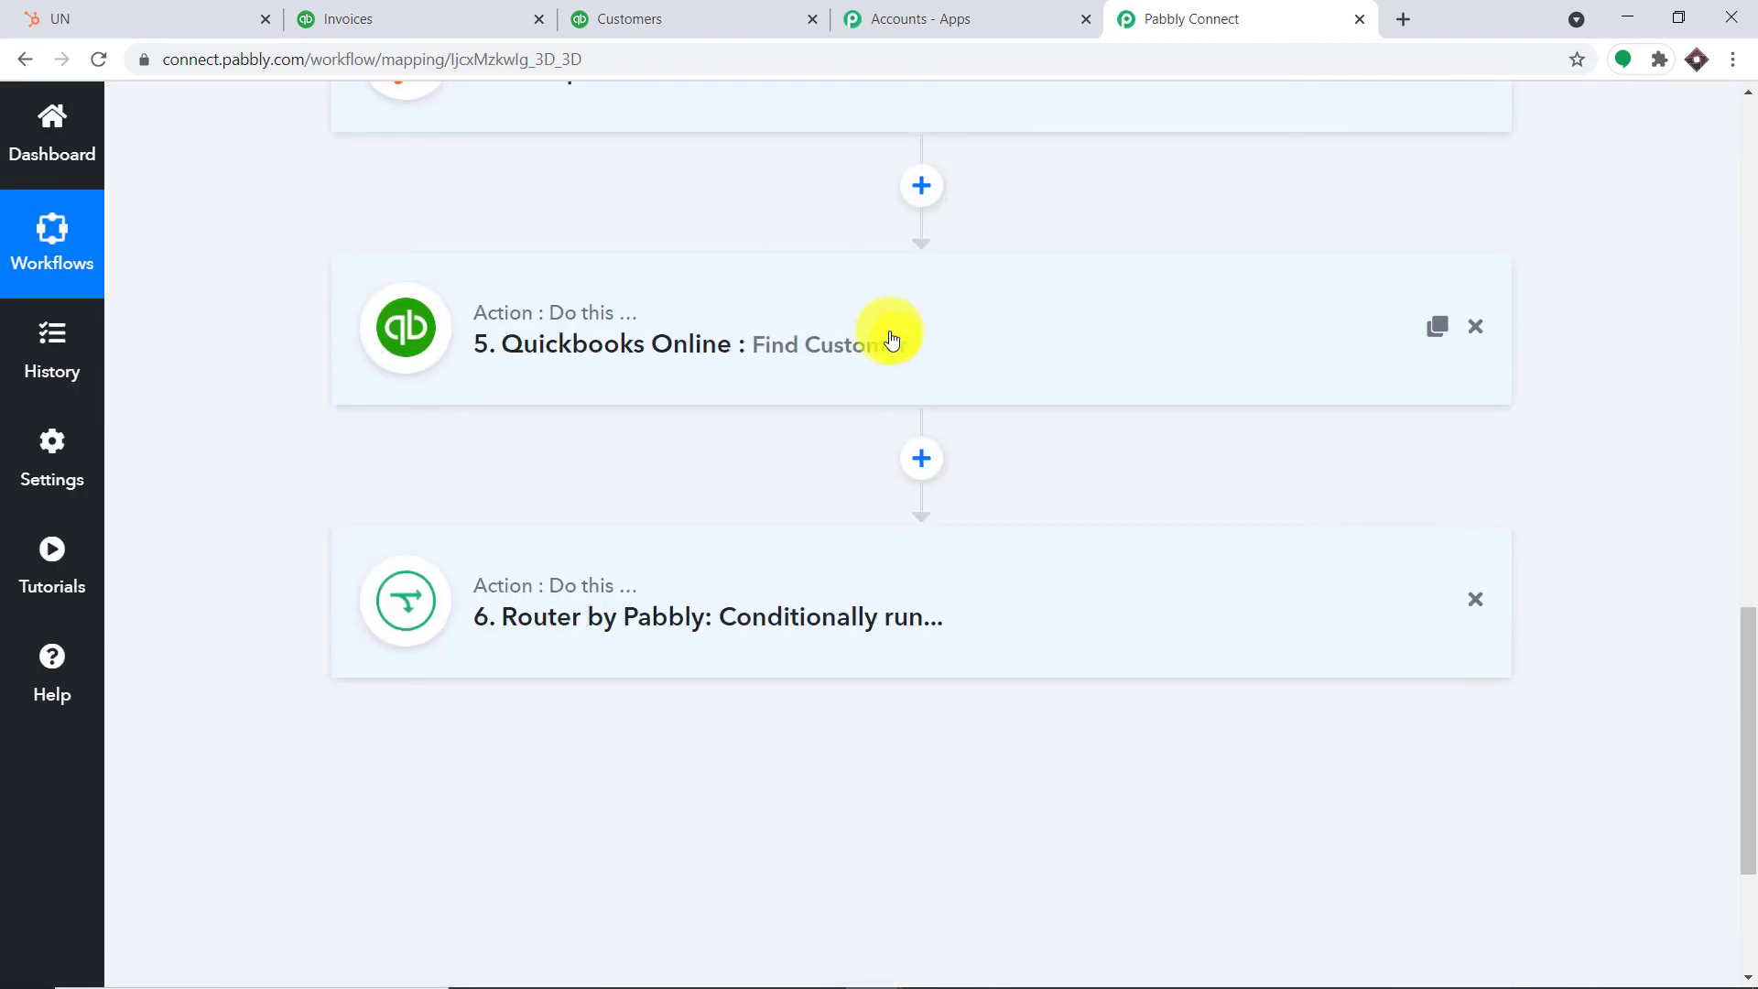
# Re-run QuickBooks Find Customer with the new e-mail, getting only a Time value, then open the Router step
pyautogui.click(887, 335)
pyautogui.scroll(-4, 1086, 421)
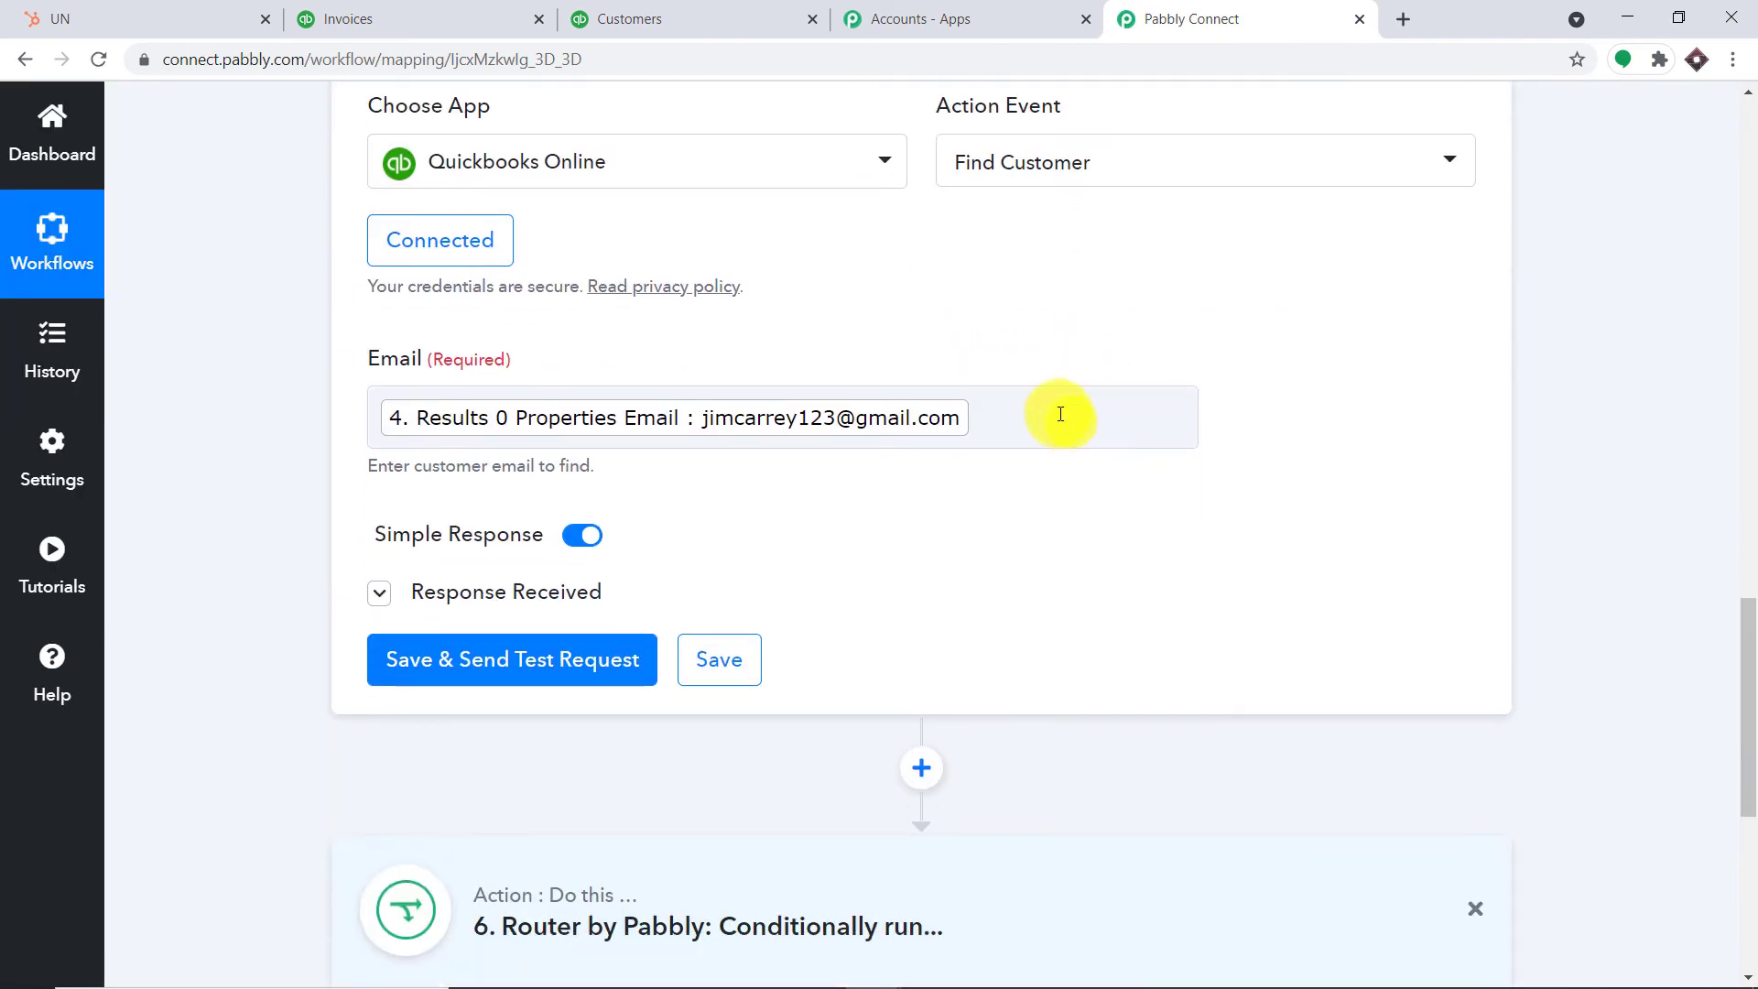
pyautogui.scroll(-1, 680, 425)
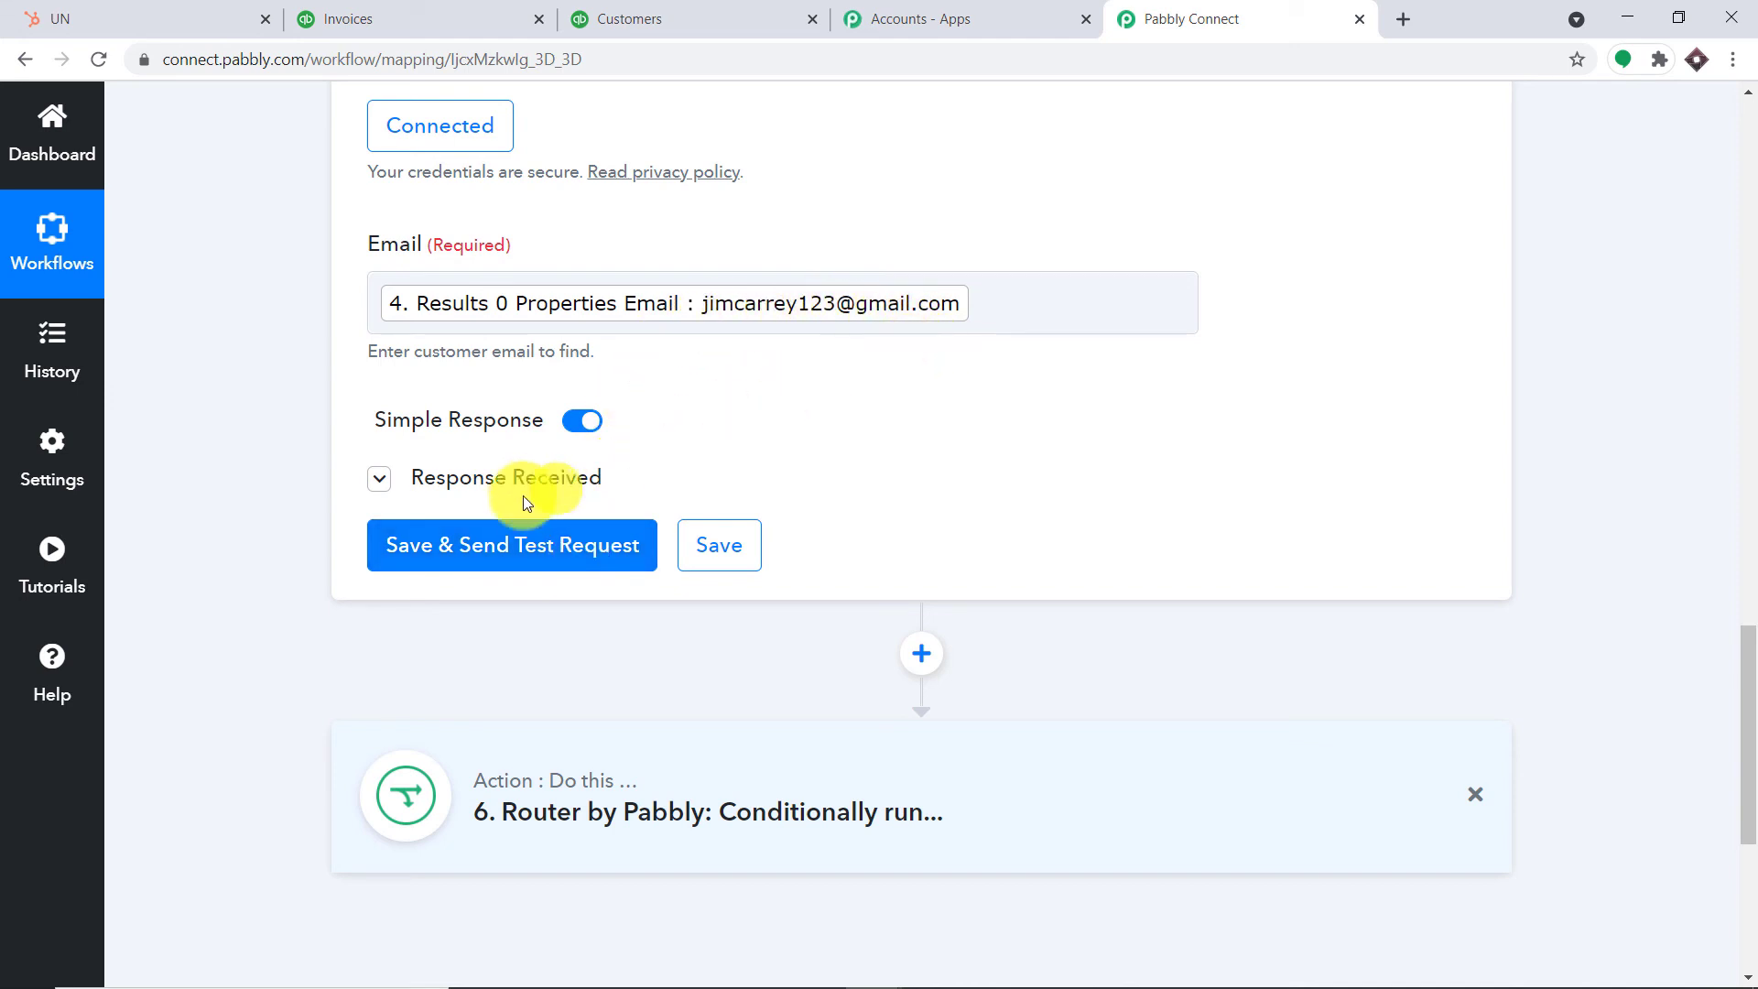
pyautogui.click(584, 549)
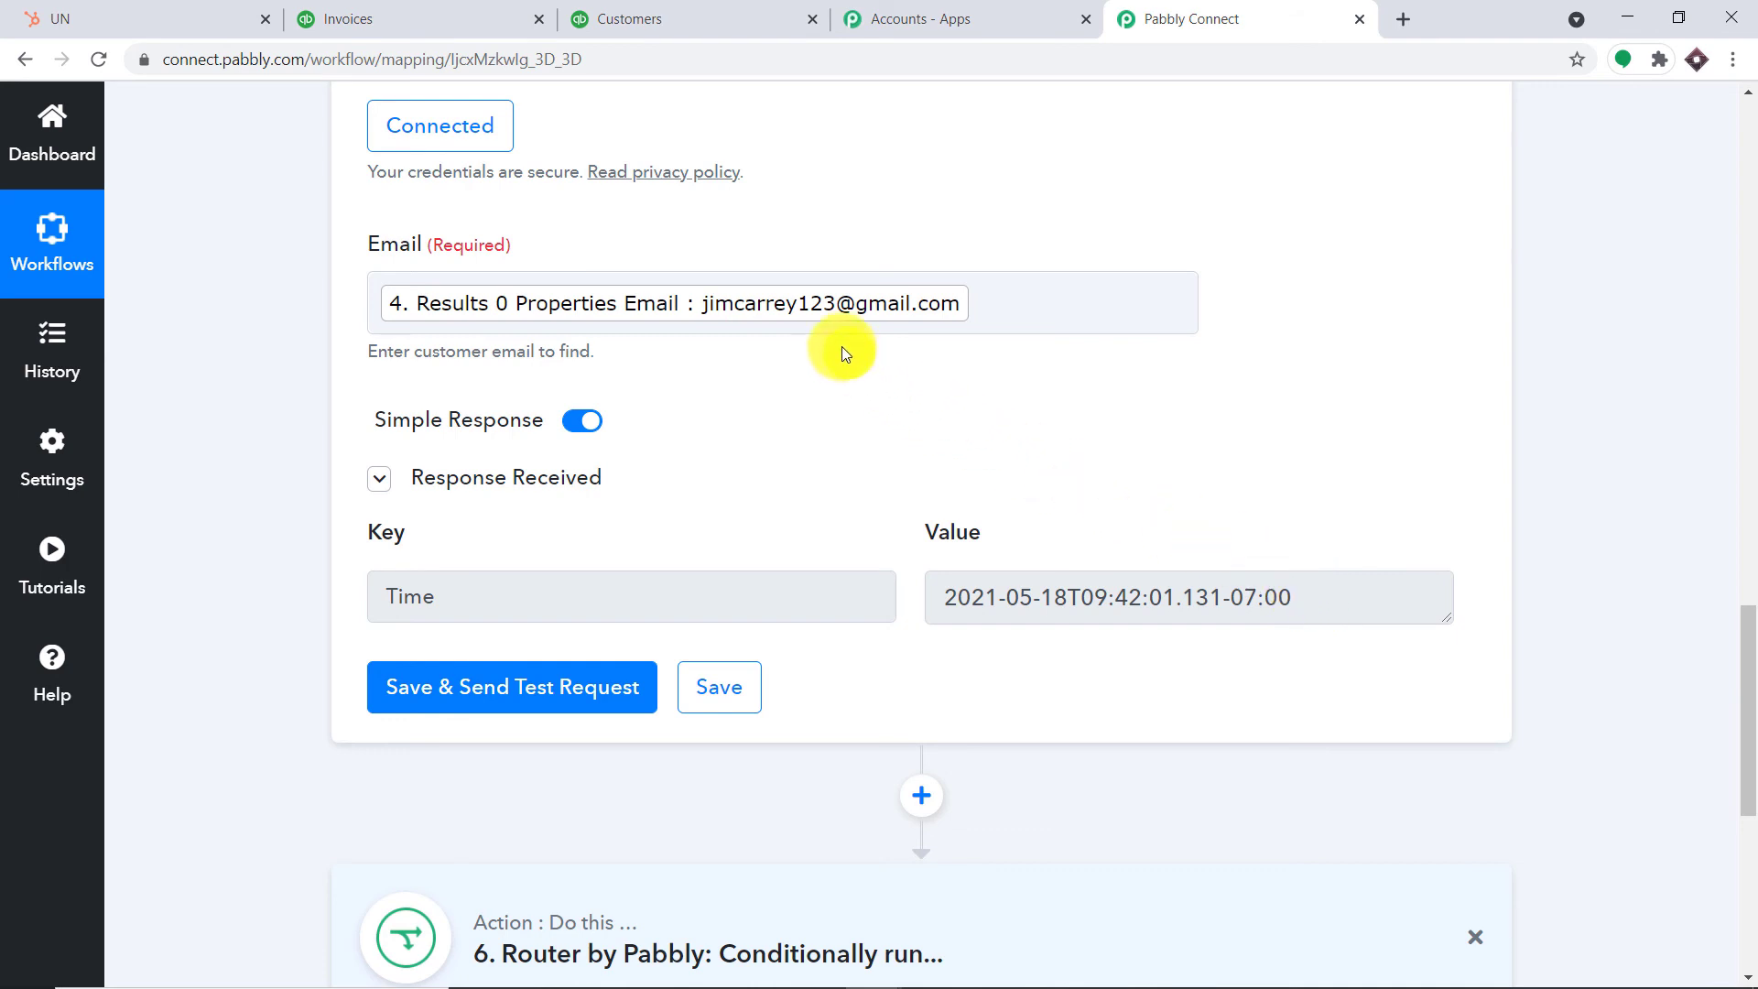
pyautogui.scroll(-5, 842, 399)
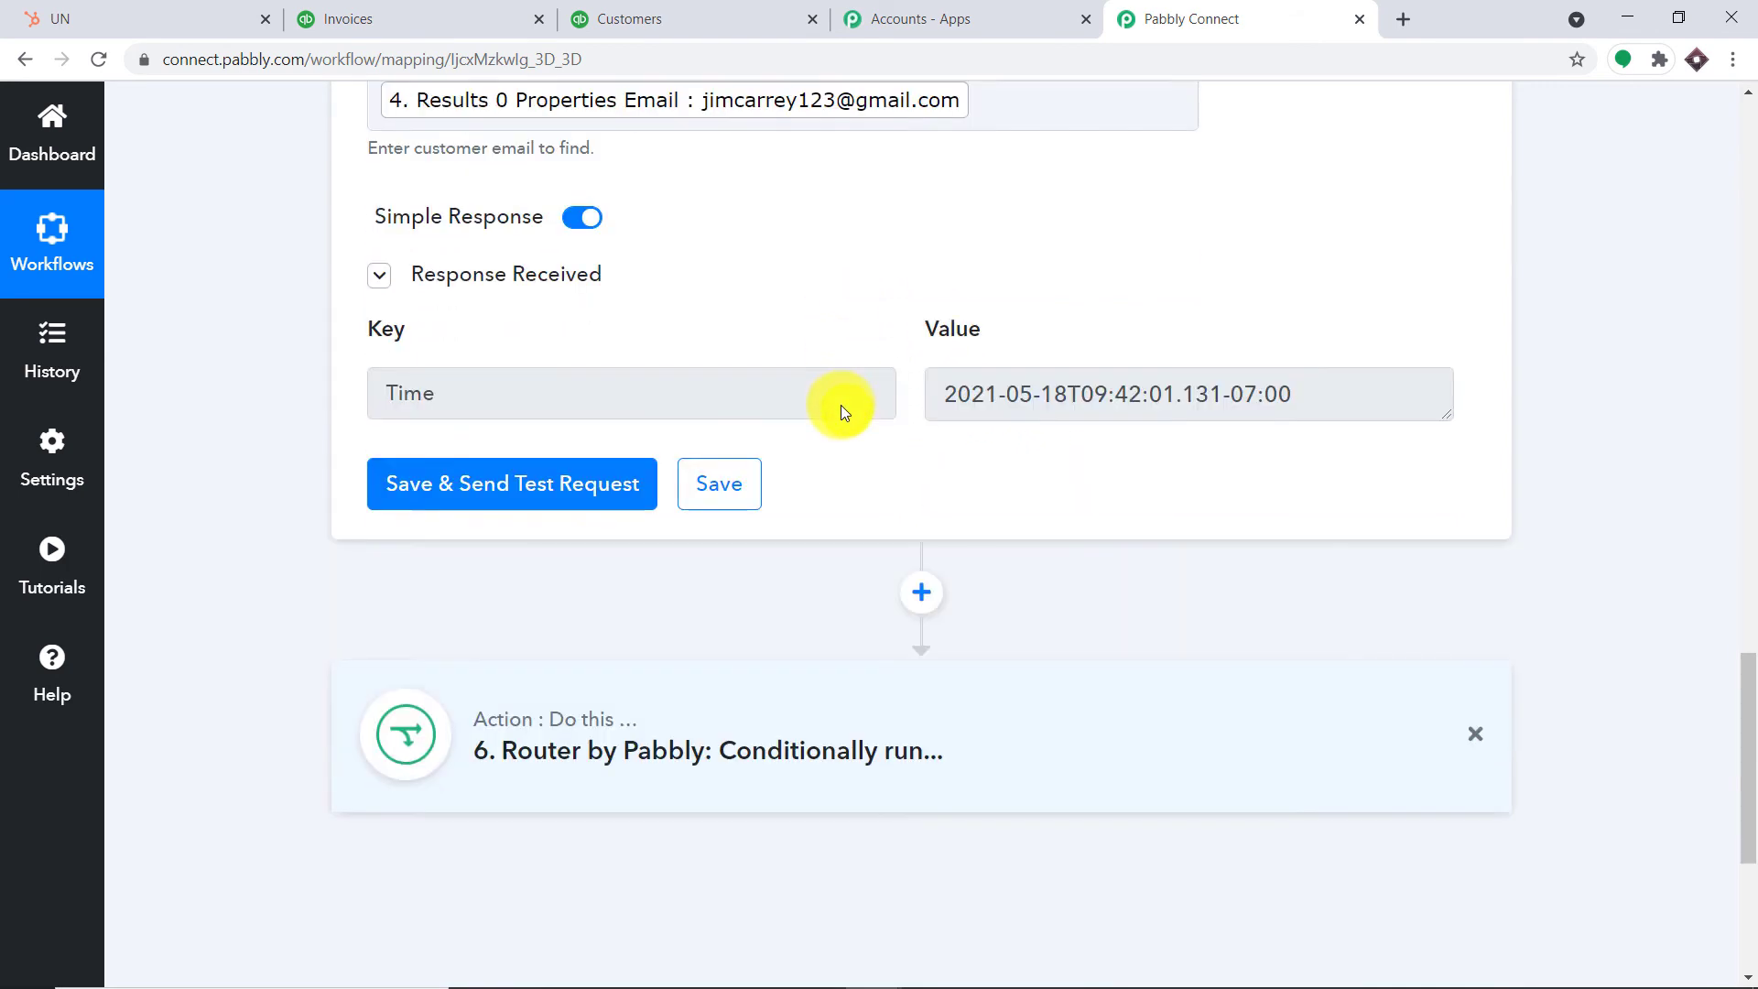
pyautogui.click(718, 463)
pyautogui.scroll(-2, 1005, 438)
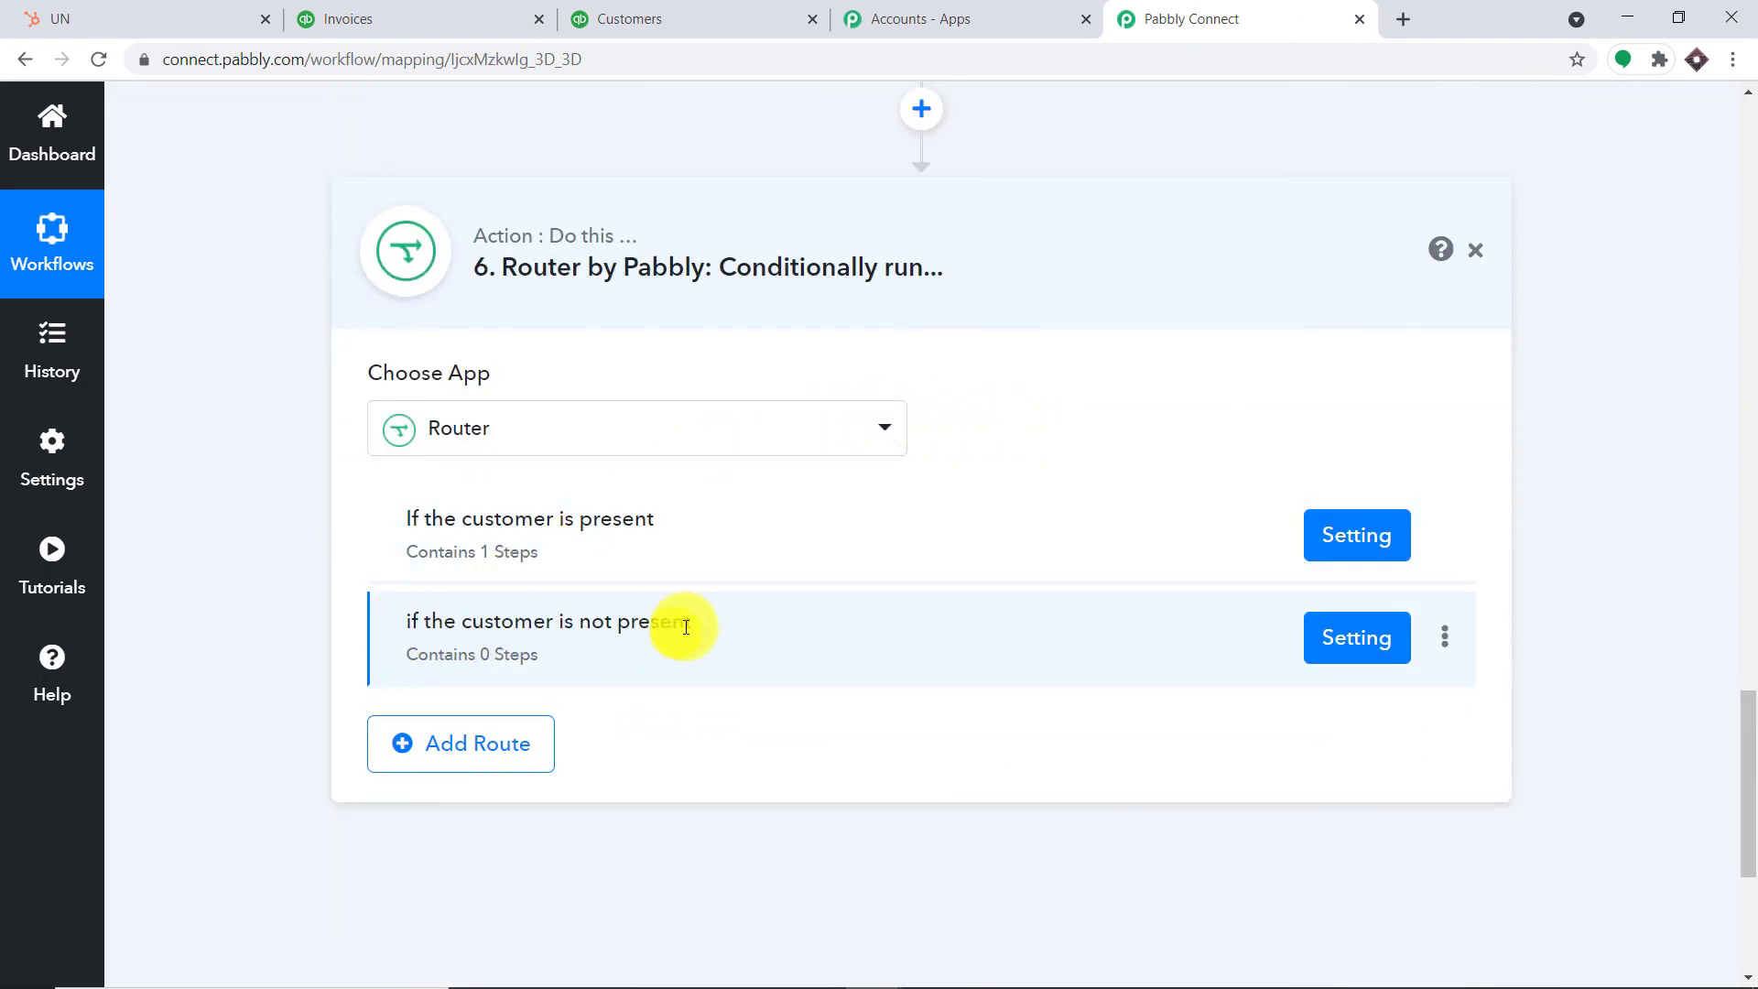
# Check the not-present filter (Id Does Not Exist, 'Condition is false') and add a step after it
pyautogui.click(1362, 639)
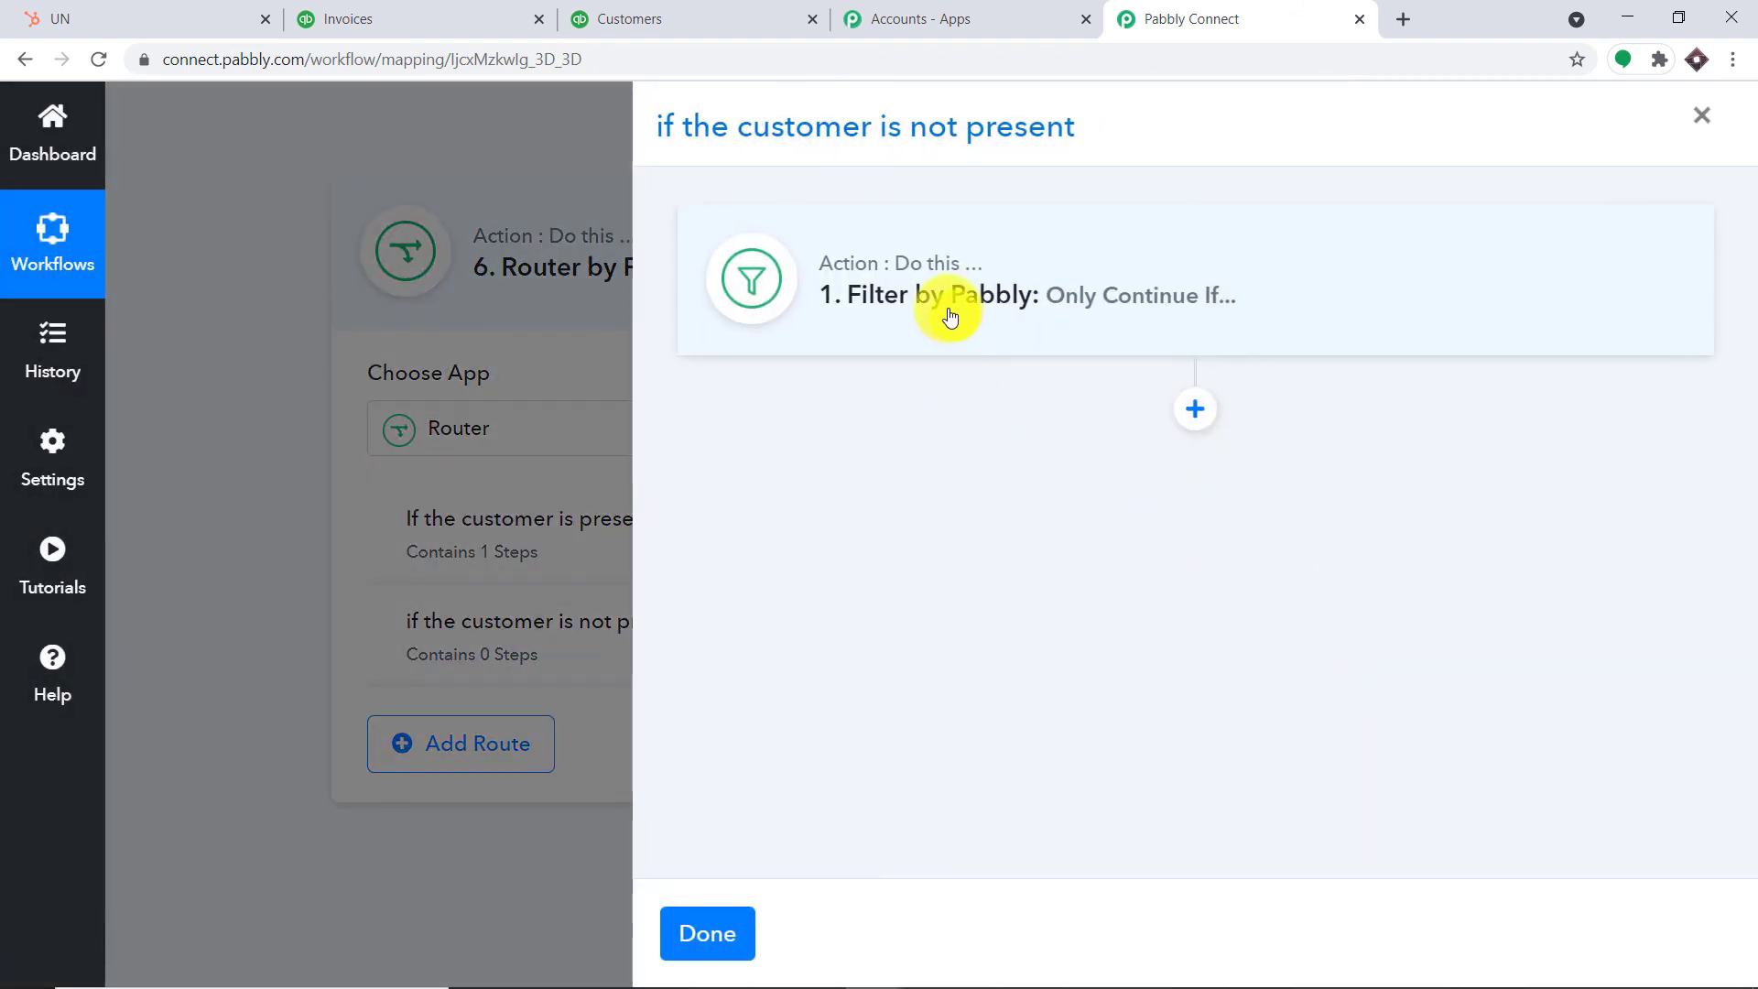
pyautogui.click(950, 316)
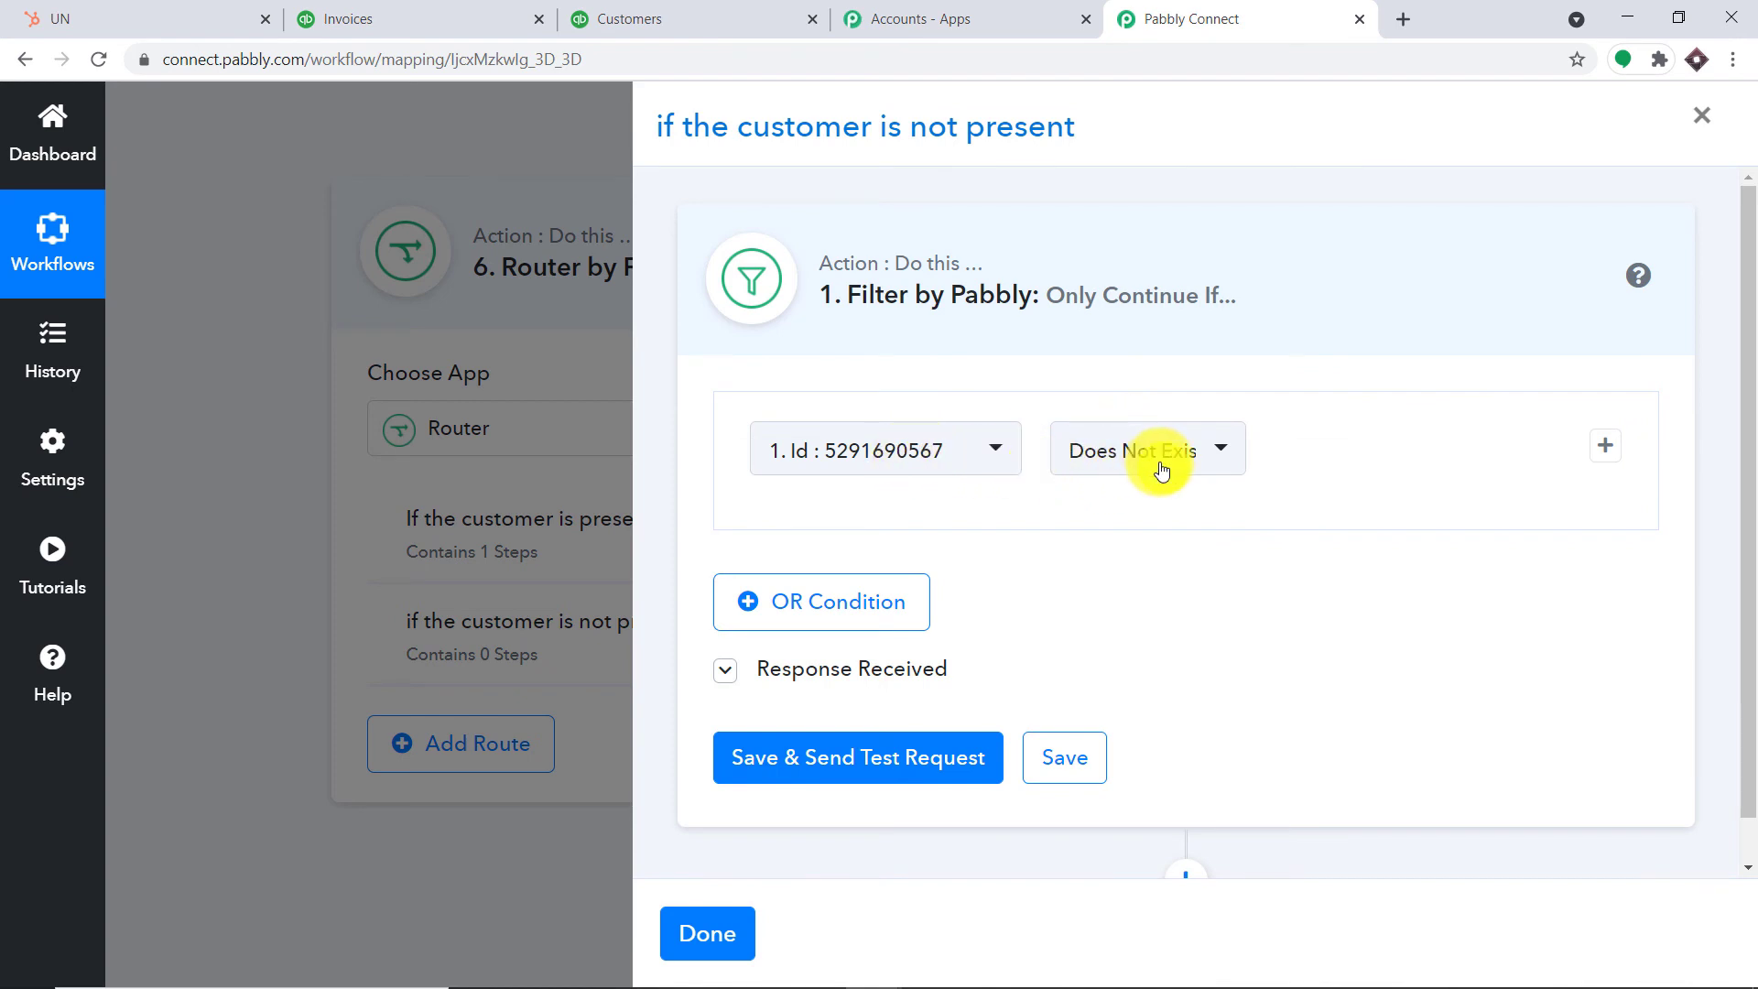
pyautogui.scroll(-1, 1036, 641)
pyautogui.click(743, 622)
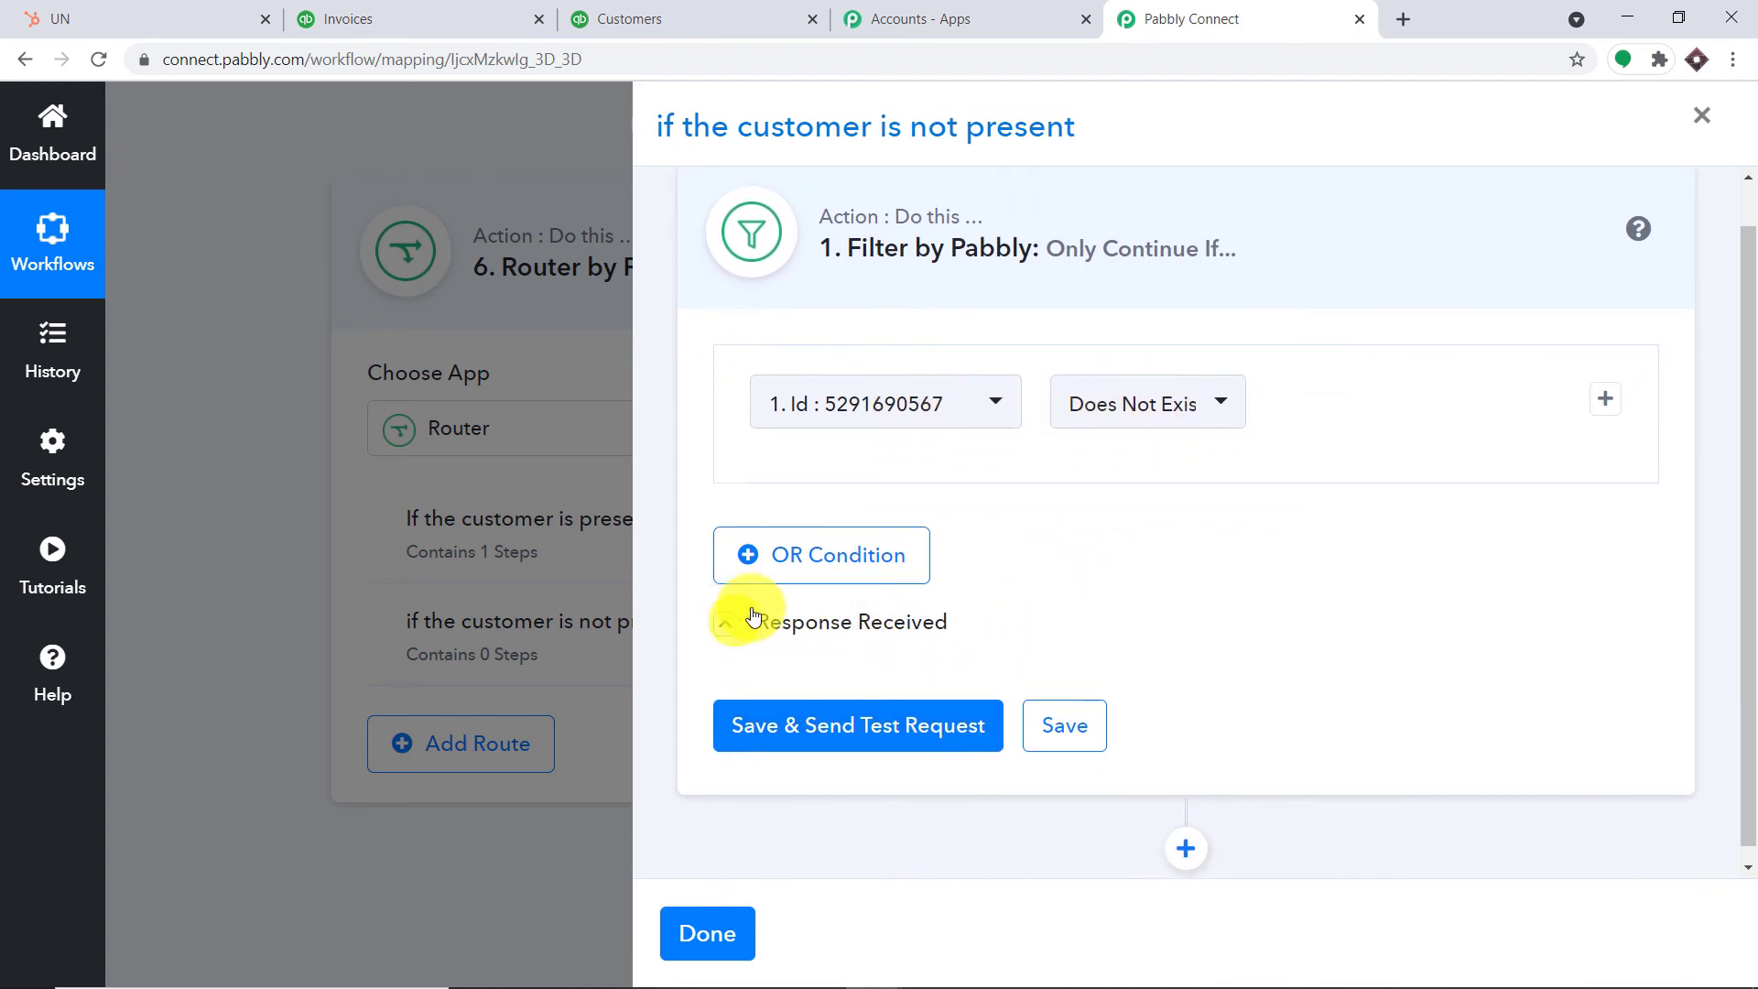
pyautogui.scroll(-3, 1281, 531)
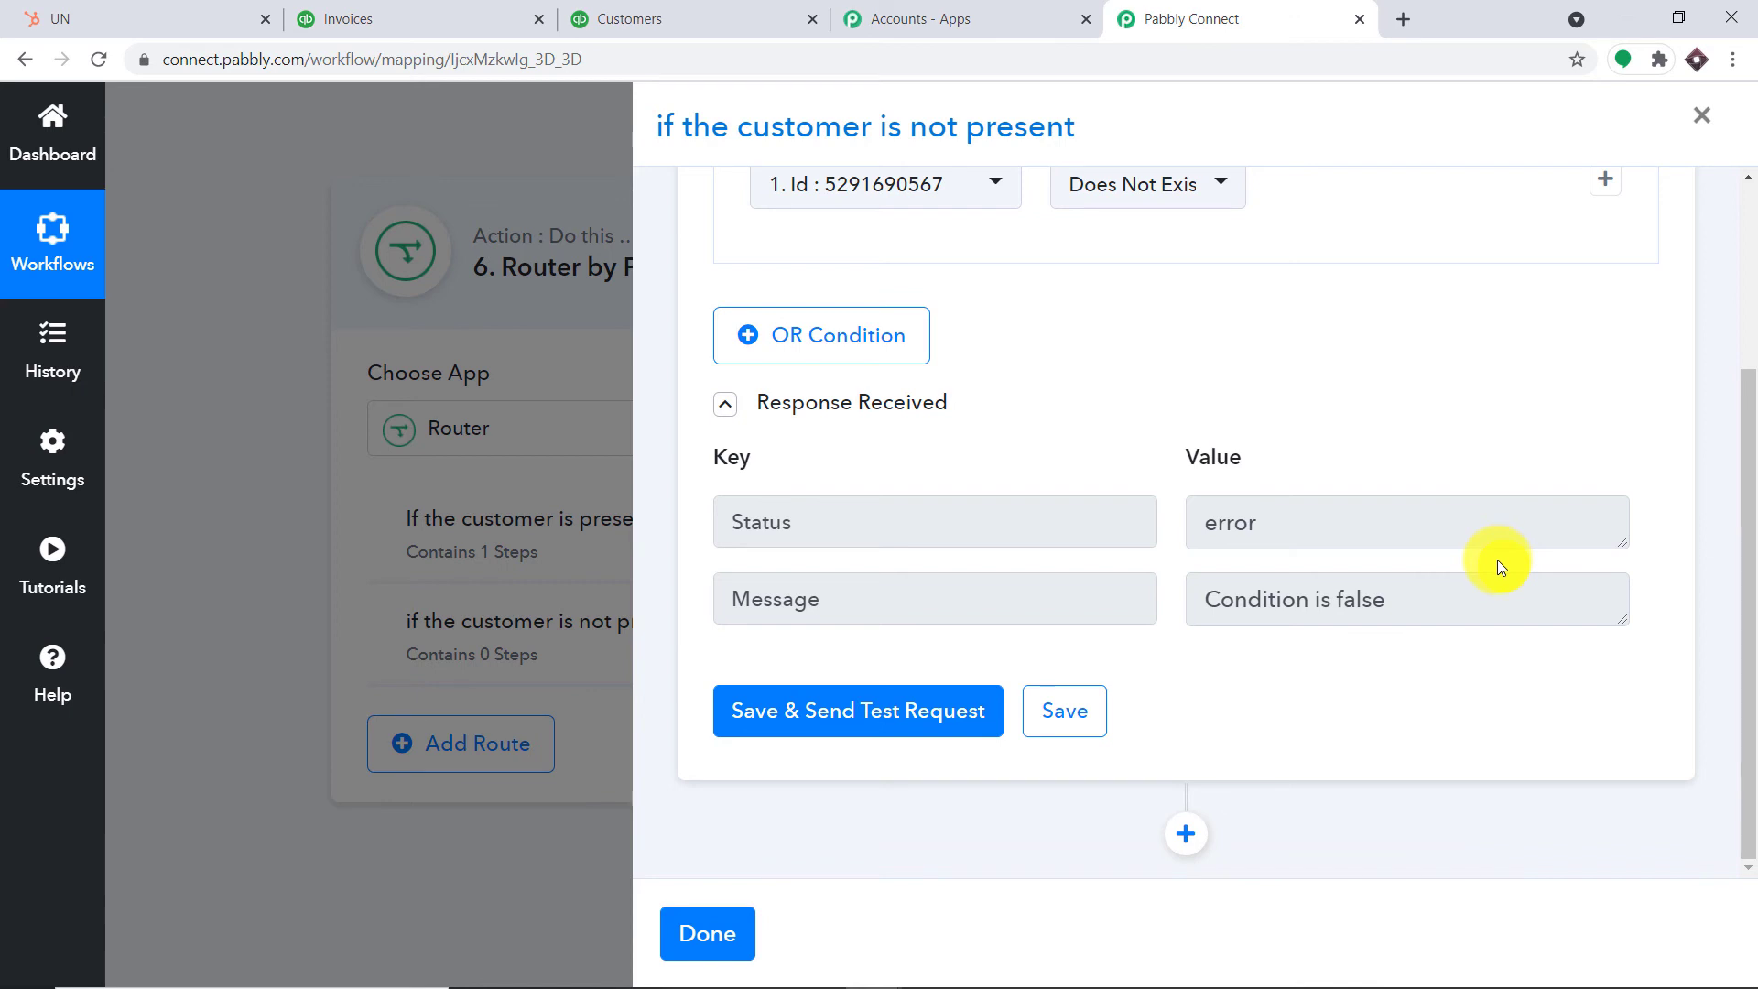
pyautogui.click(1183, 834)
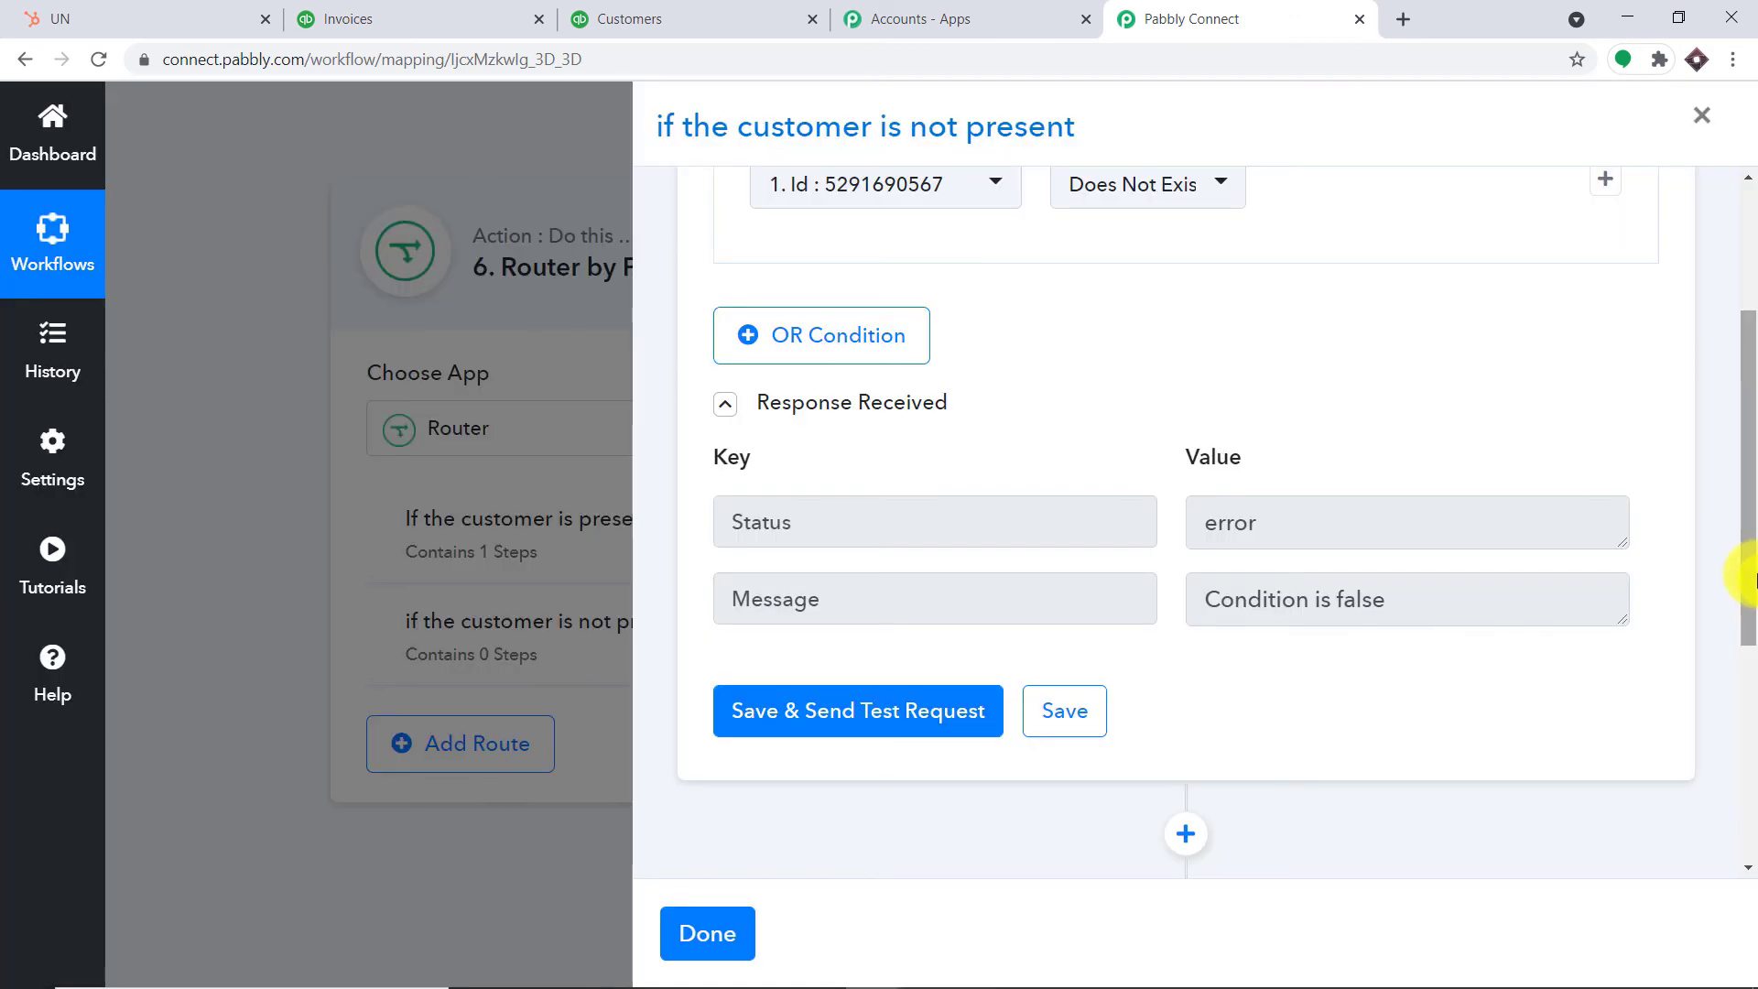
pyautogui.moveTo(1744, 580); pyautogui.dragTo(1737, 800)
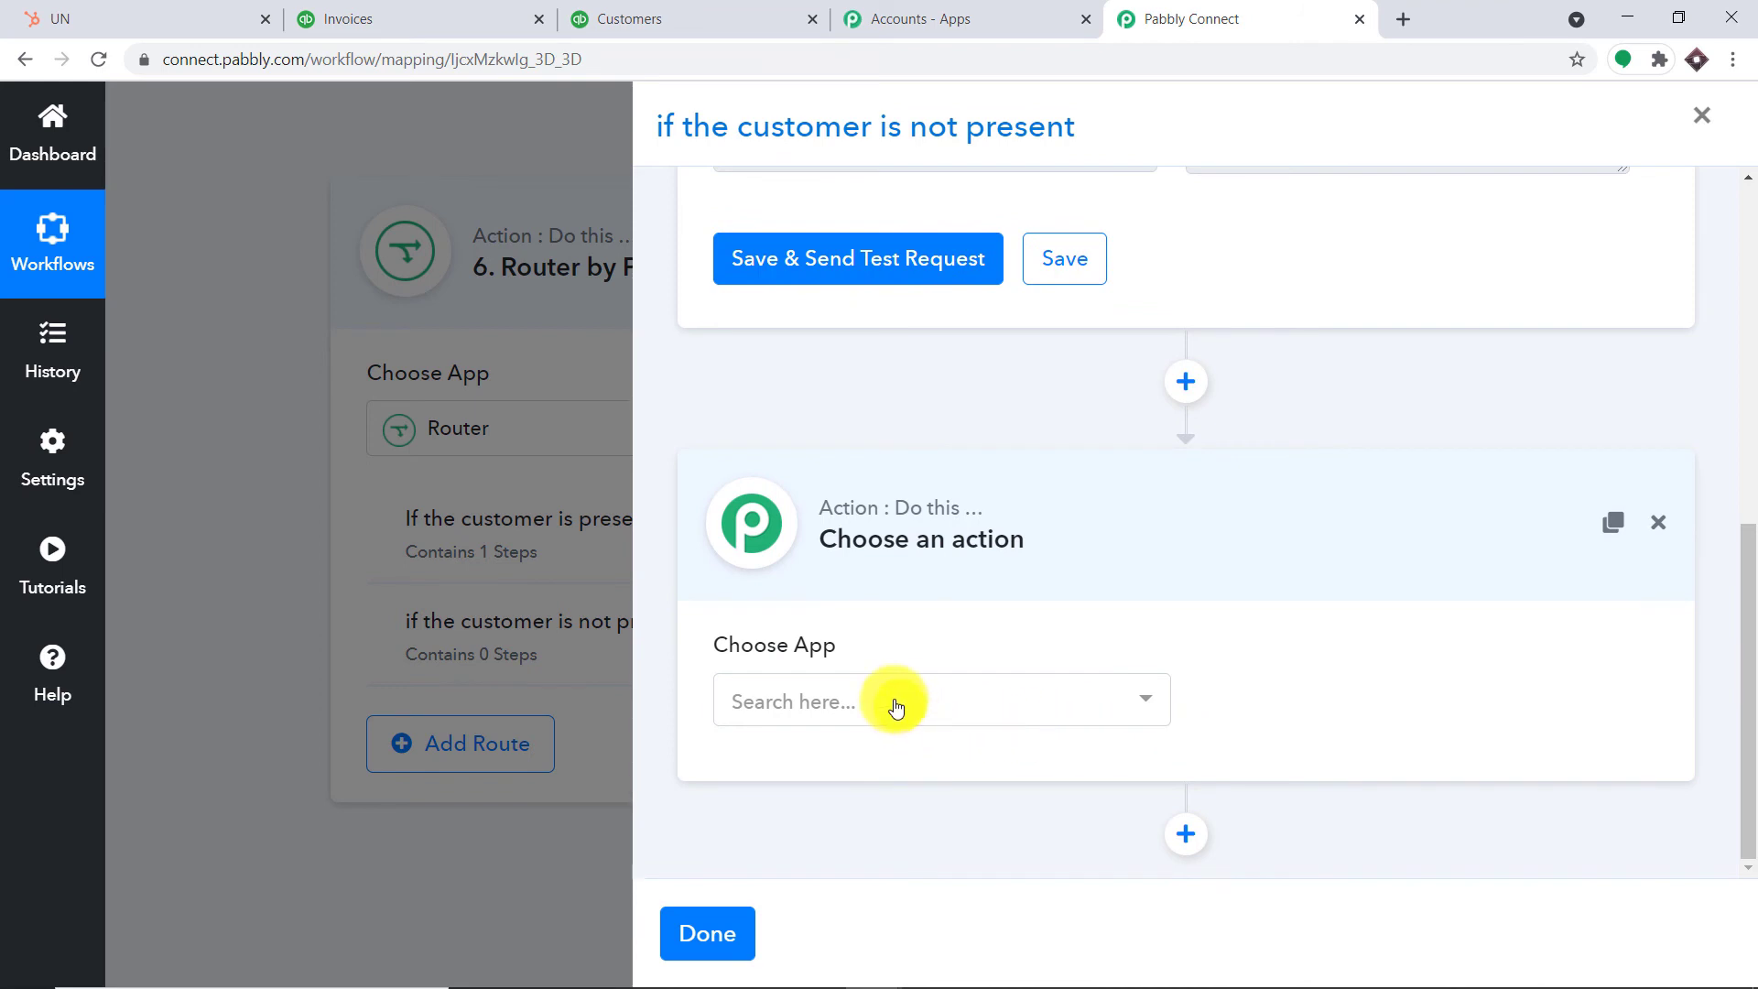
# Set the new step's app to QuickBooks Online with the Create a Customer action event
pyautogui.click(894, 702)
pyautogui.write('q')
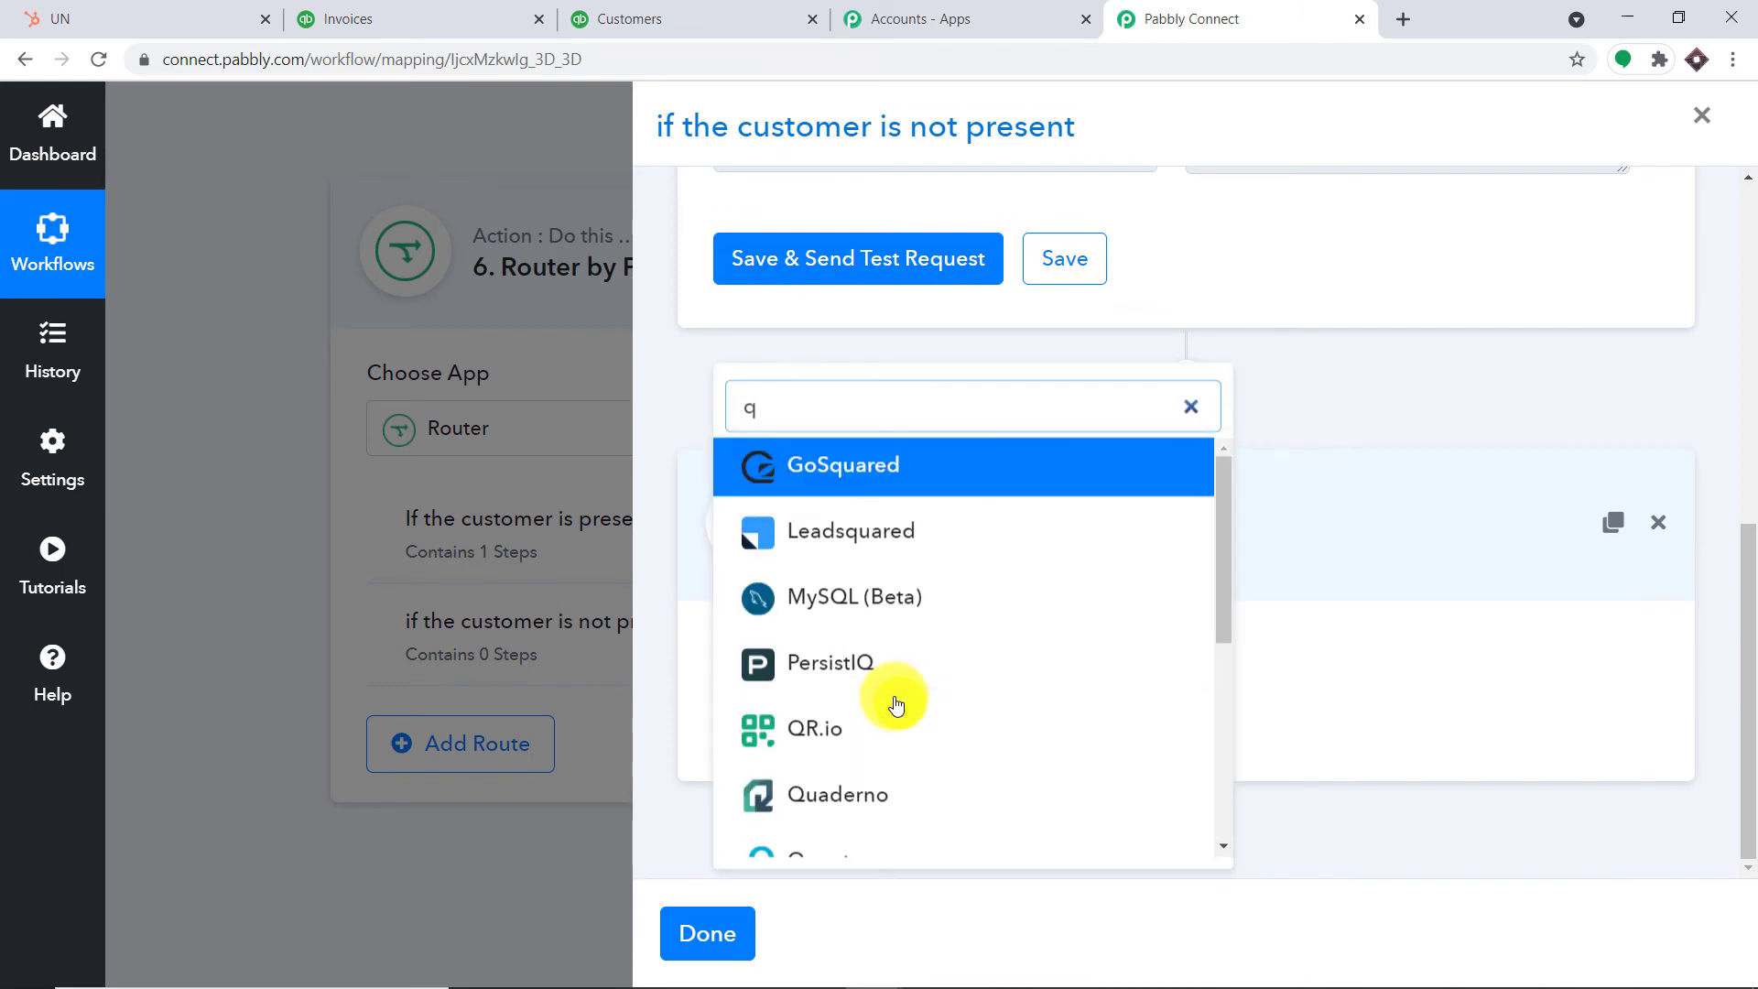
pyautogui.write('uic')
pyautogui.click(900, 630)
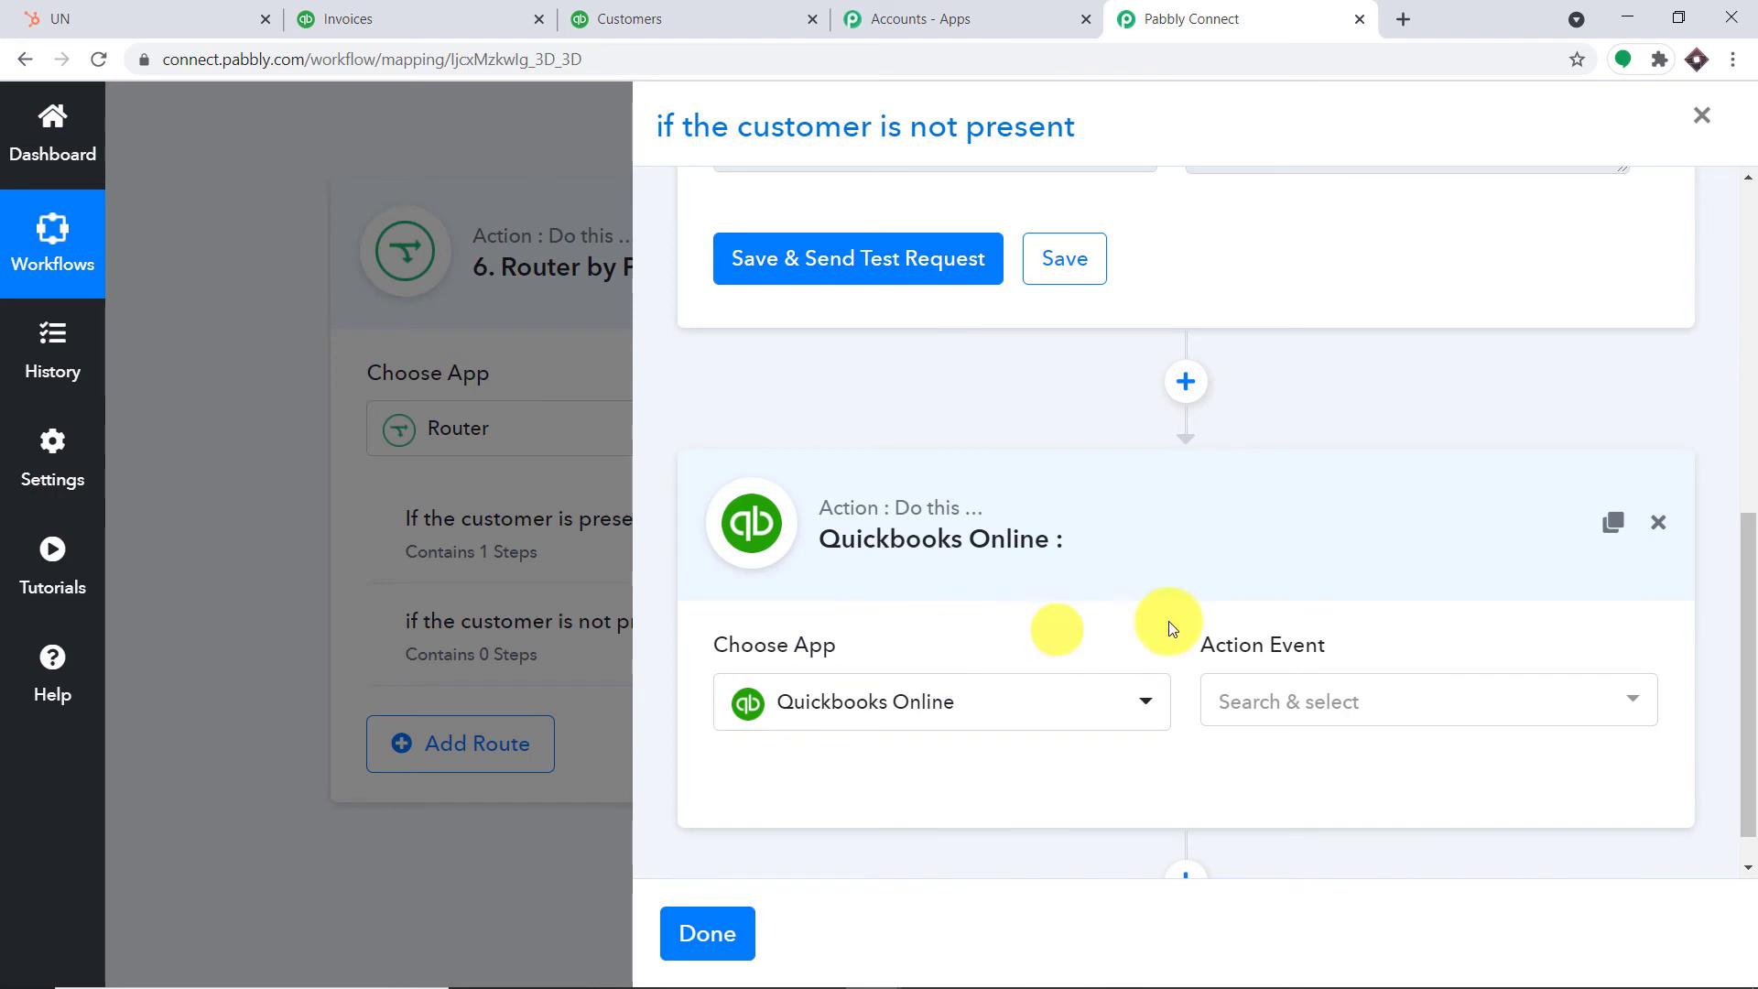
pyautogui.click(1379, 700)
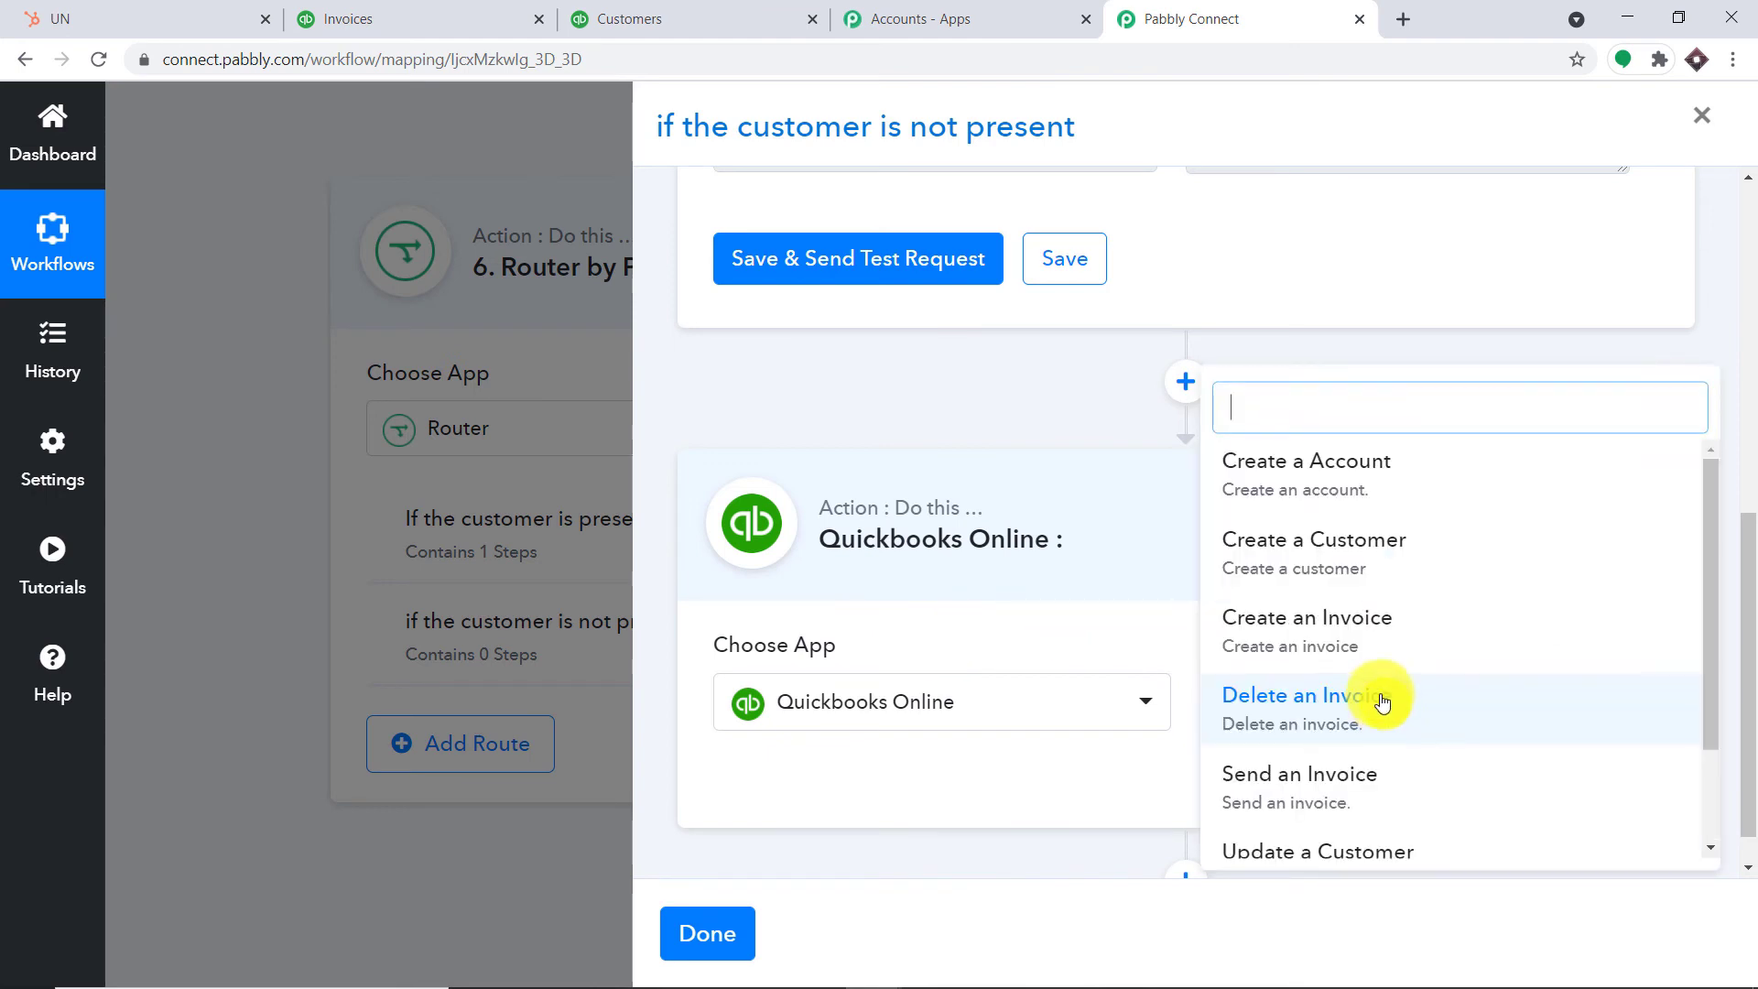
pyautogui.click(1405, 572)
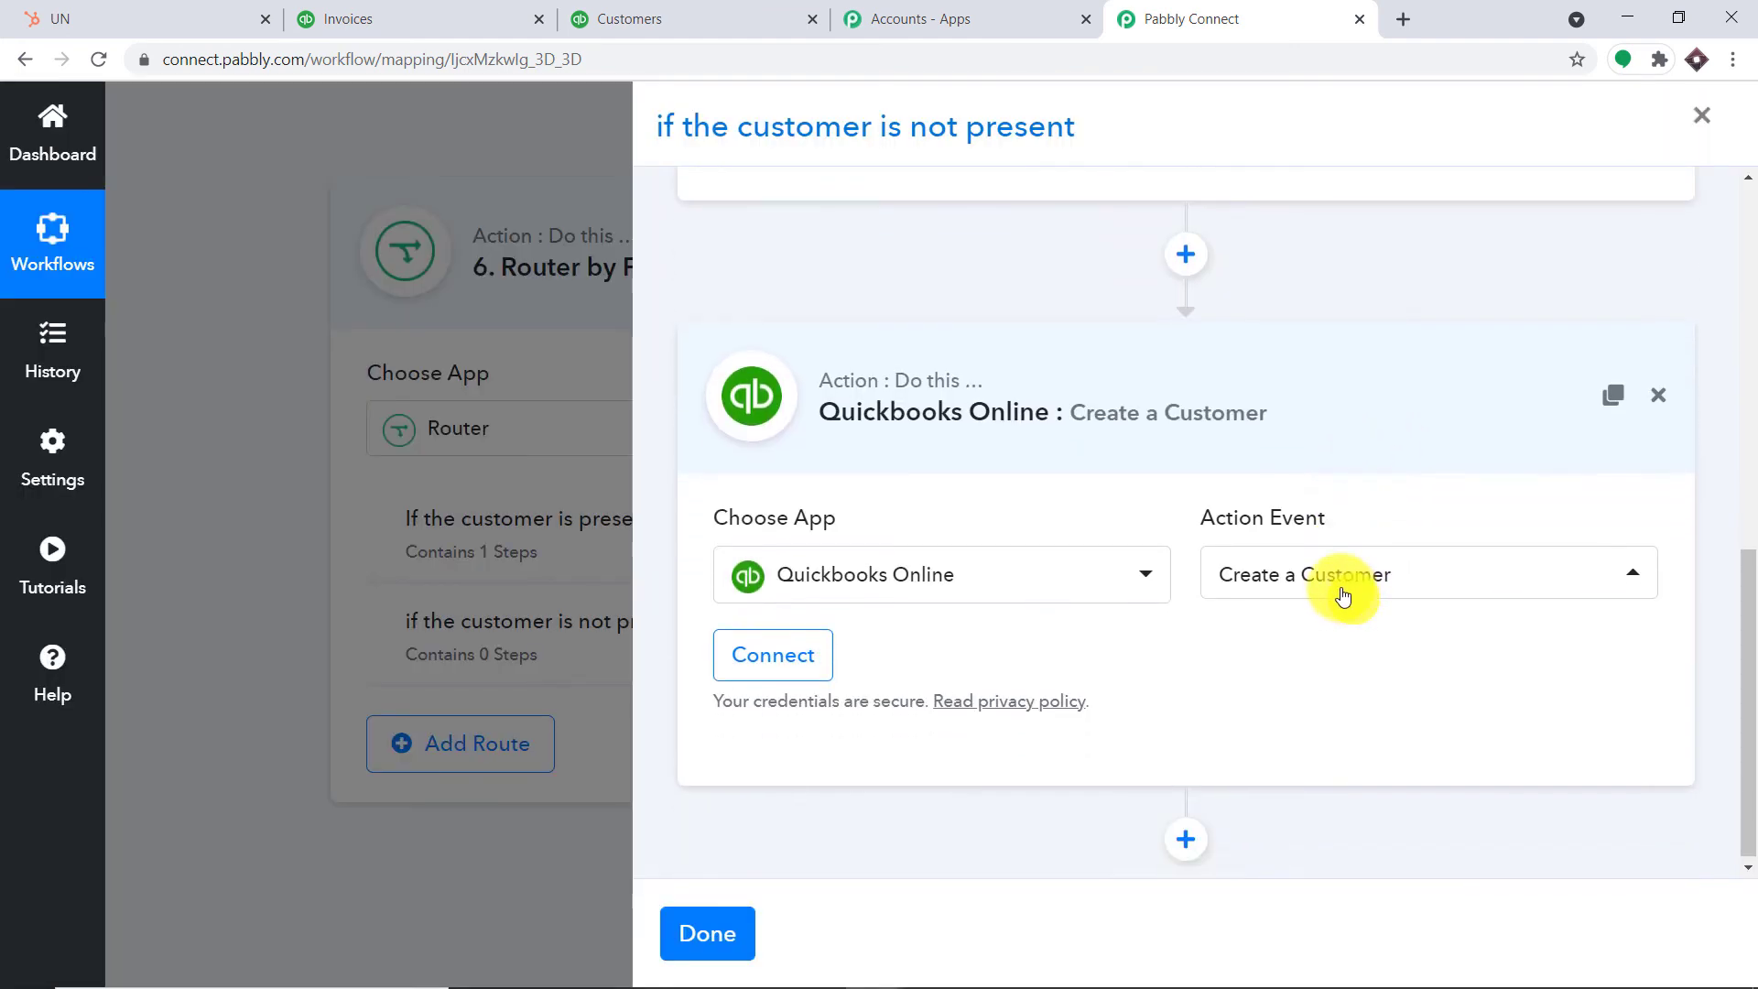
# Connect and authorize a QuickBooks Online account for the Create a Customer step
pyautogui.click(787, 641)
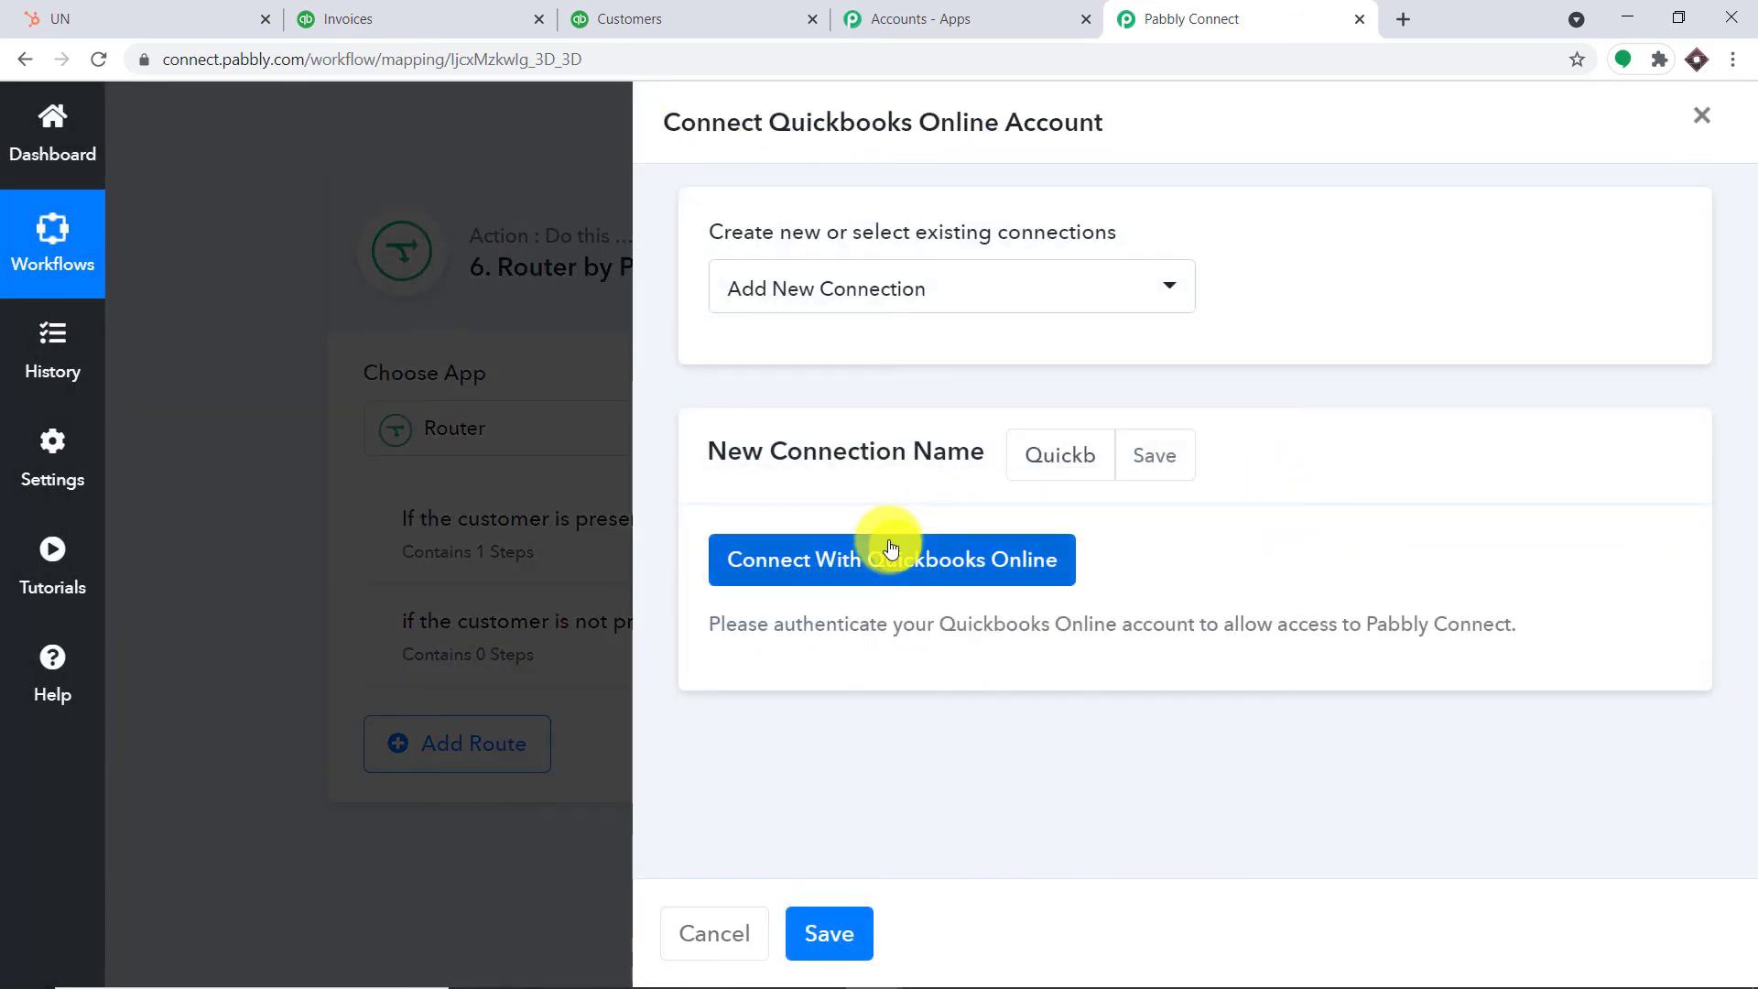
pyautogui.click(886, 549)
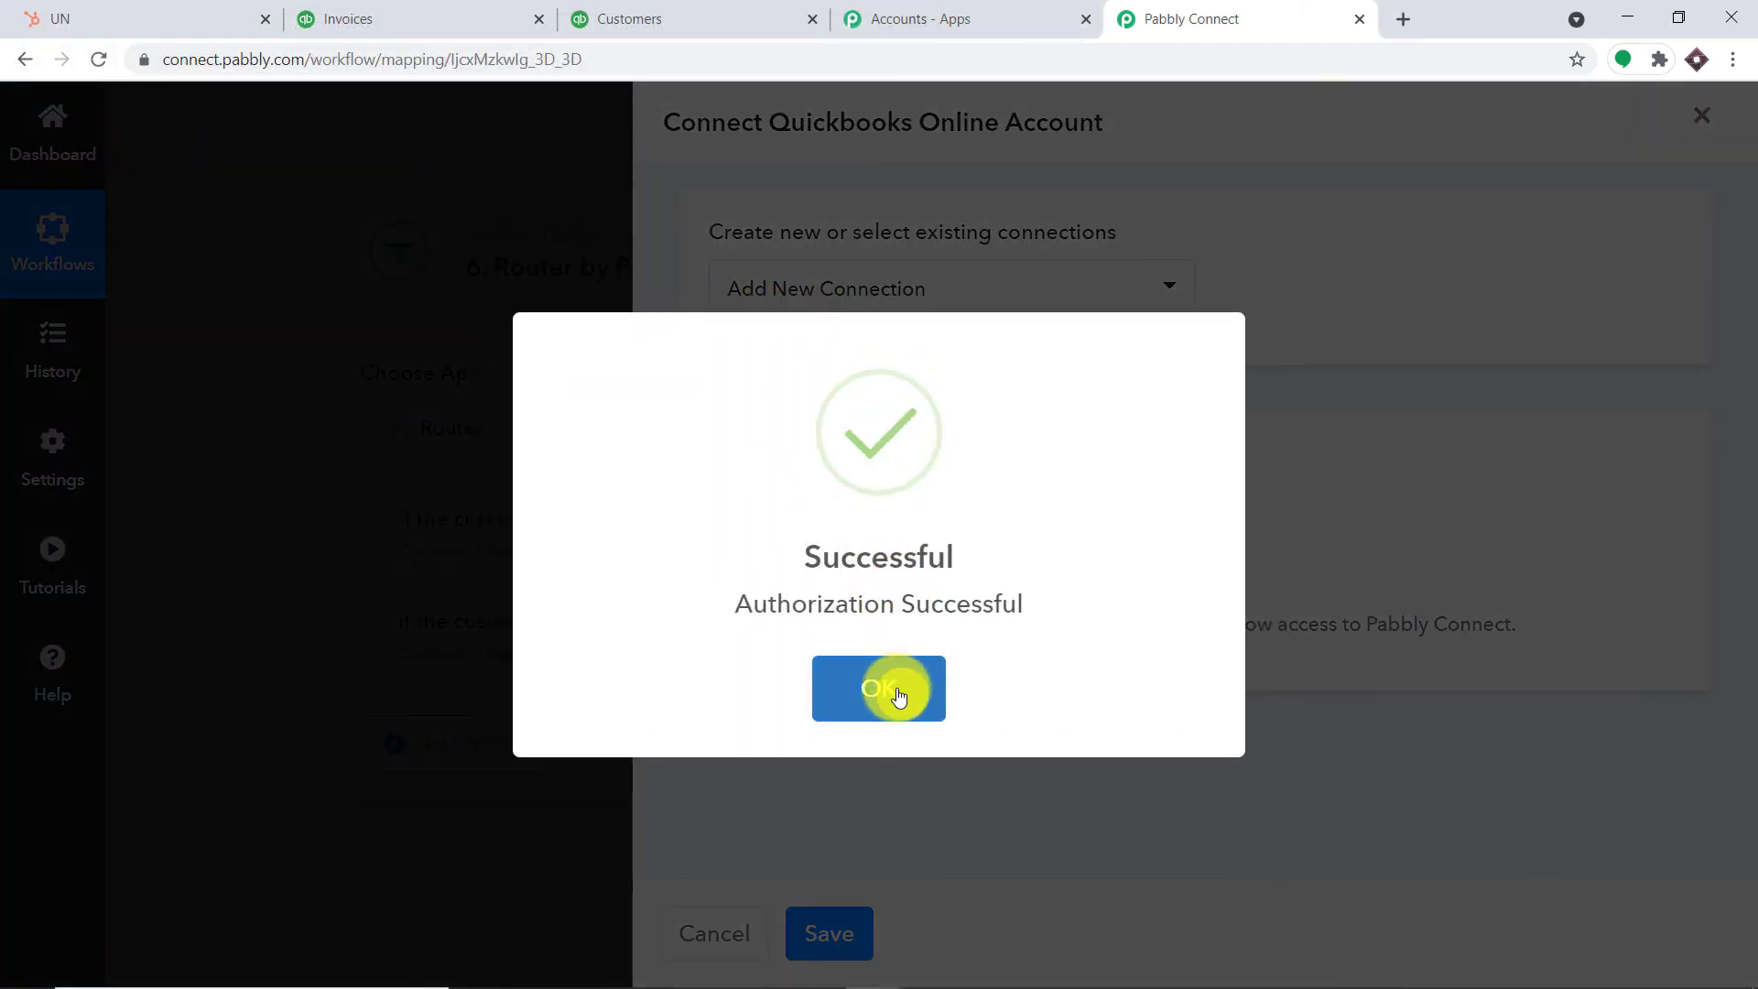
pyautogui.click(878, 688)
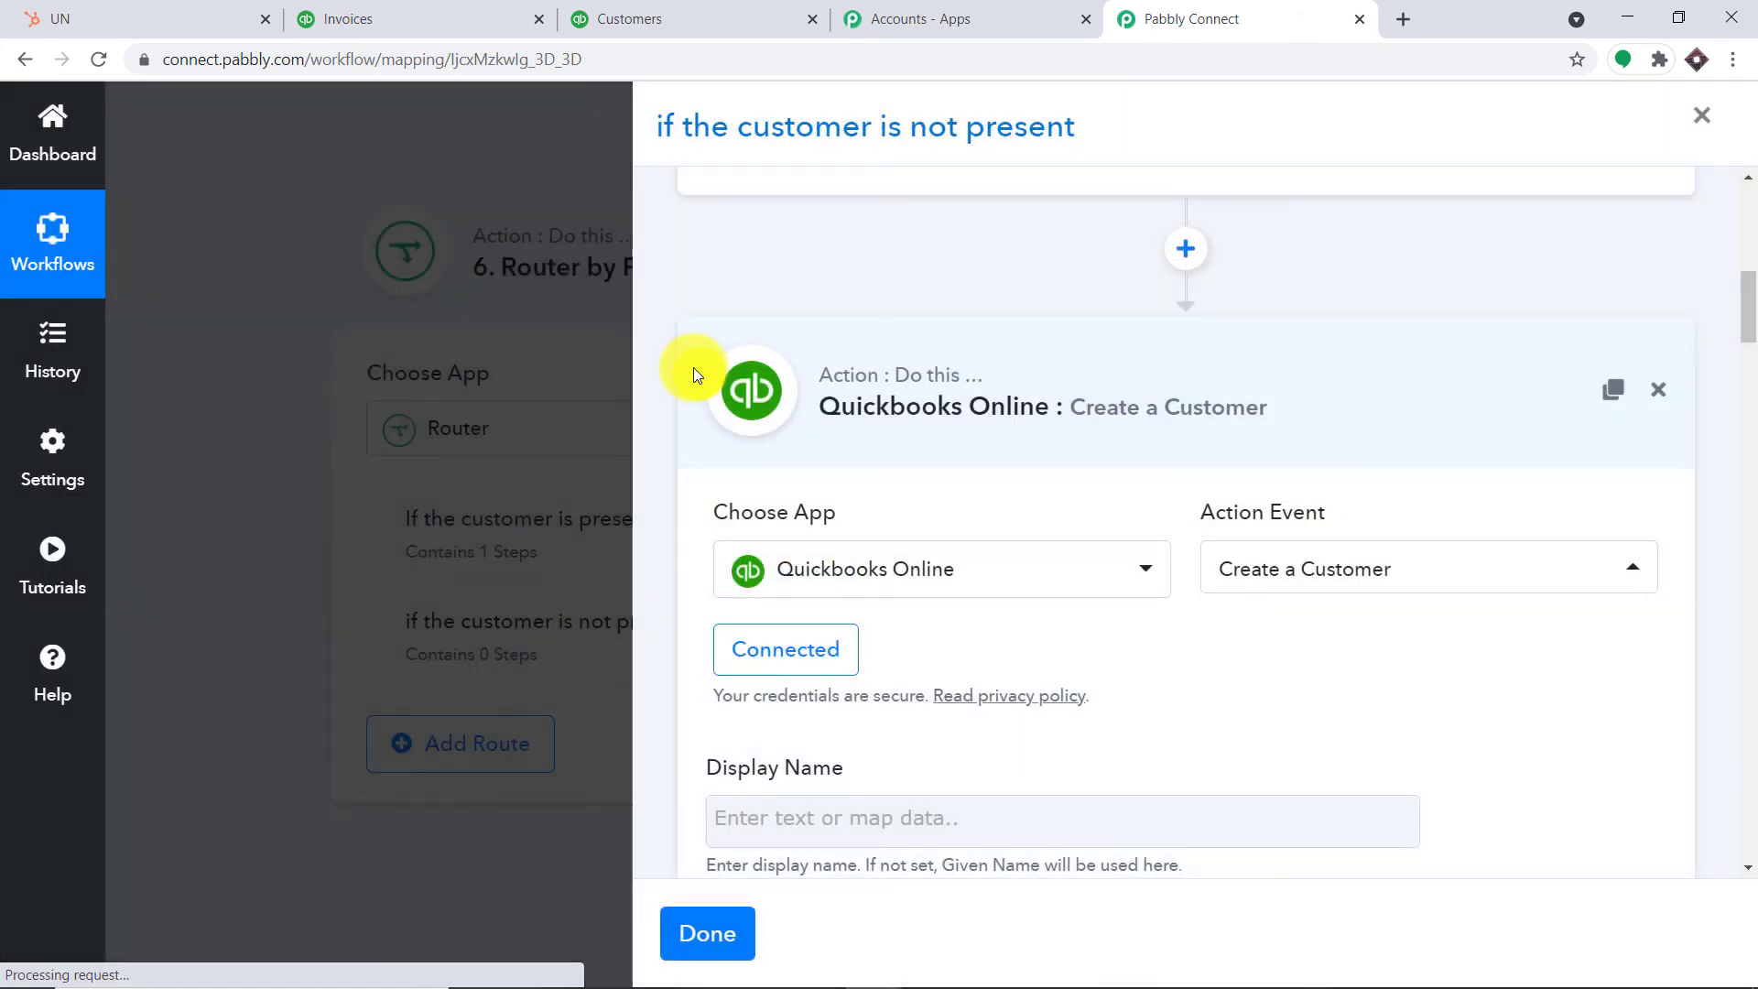
# Map the HubSpot contact's Firstname from Search a Contact into Given Name
pyautogui.scroll(-5, 981, 412)
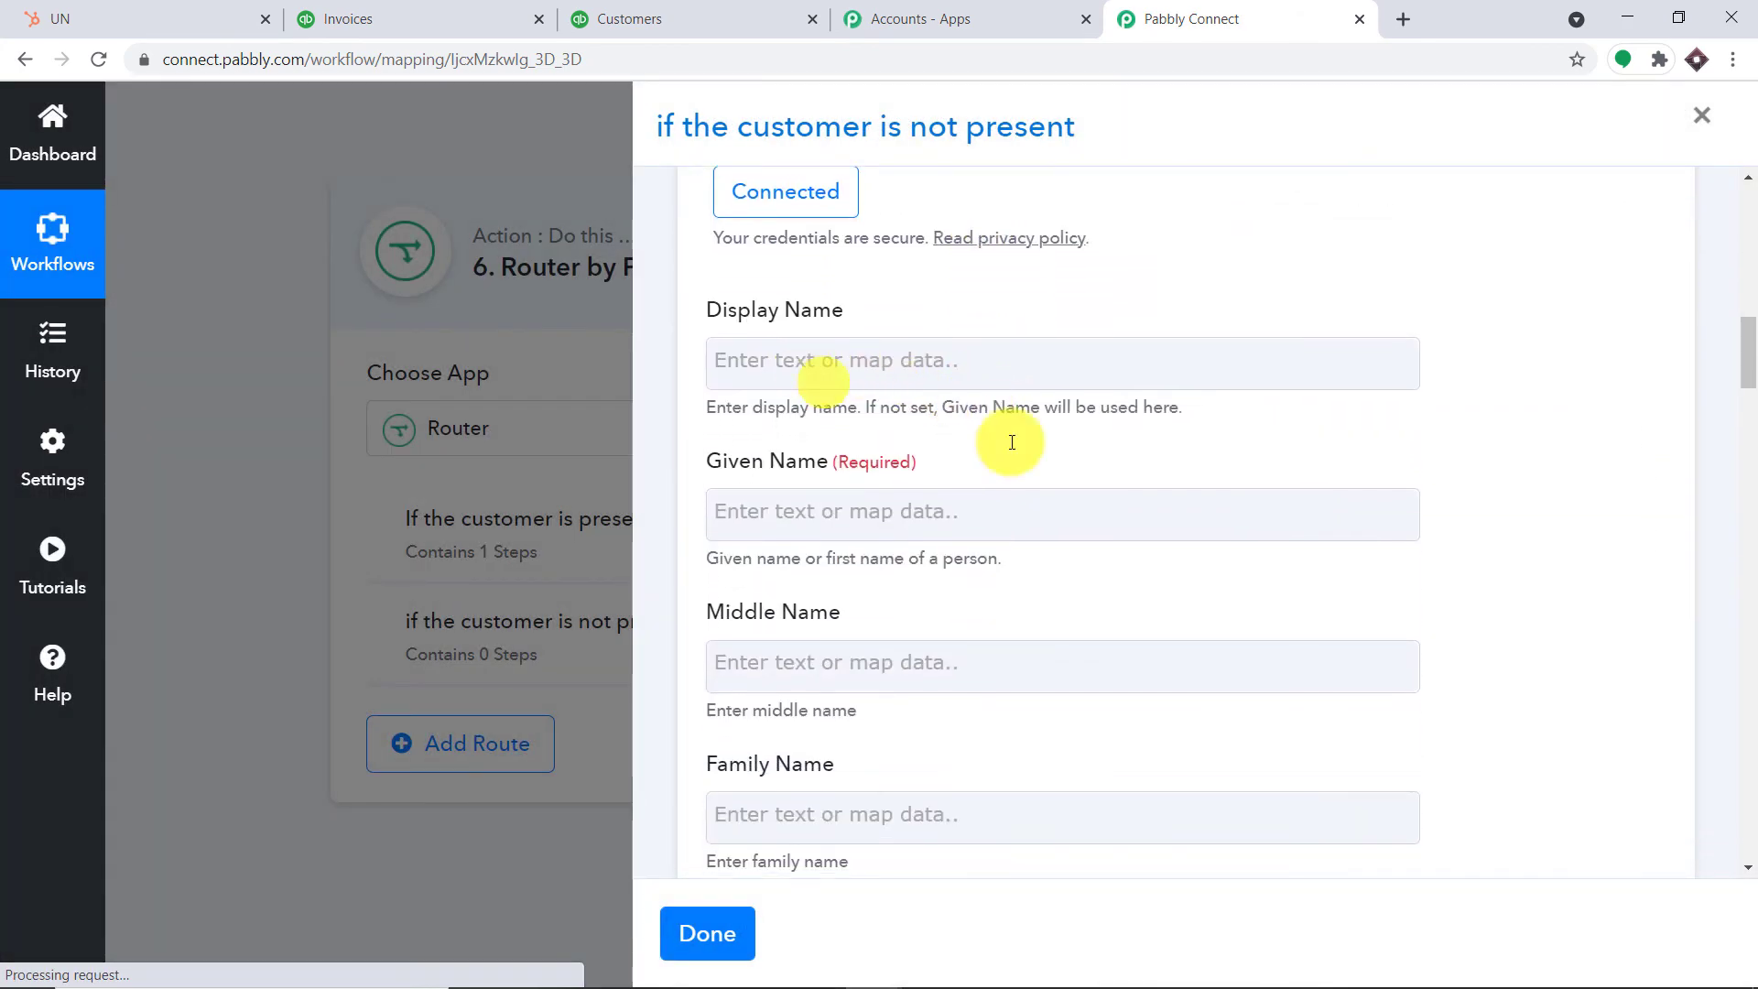
pyautogui.scroll(-10, 1040, 541)
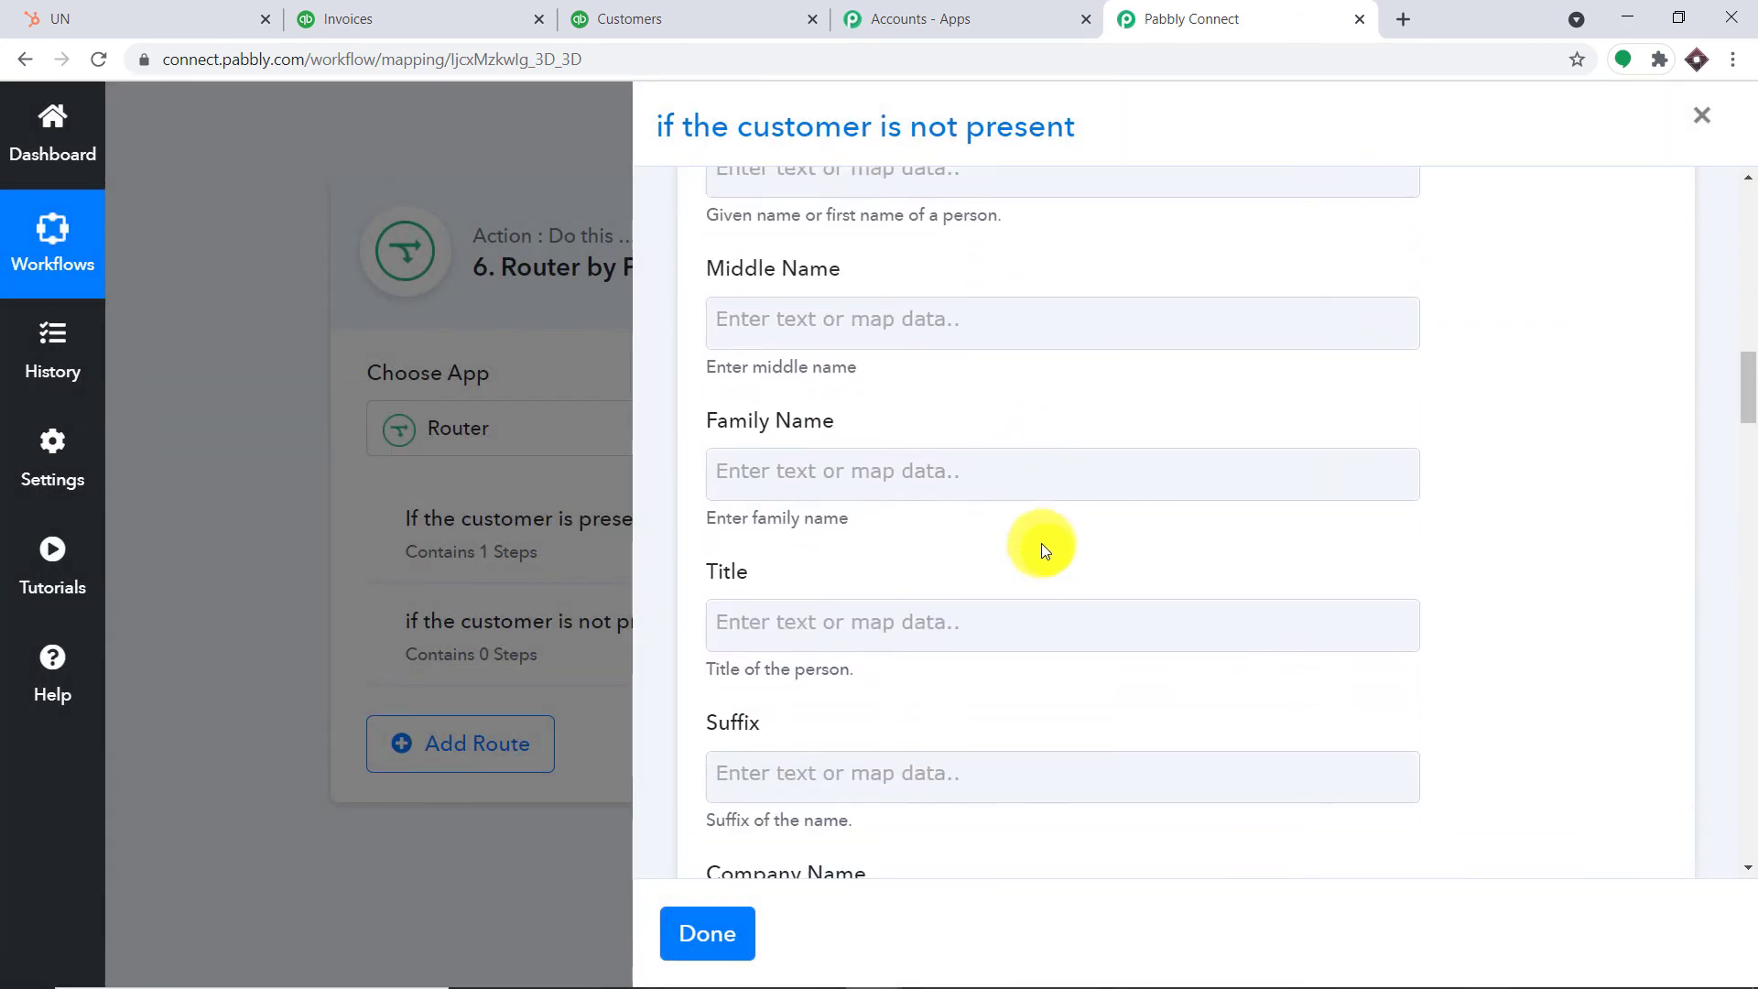
pyautogui.scroll(-13, 1054, 552)
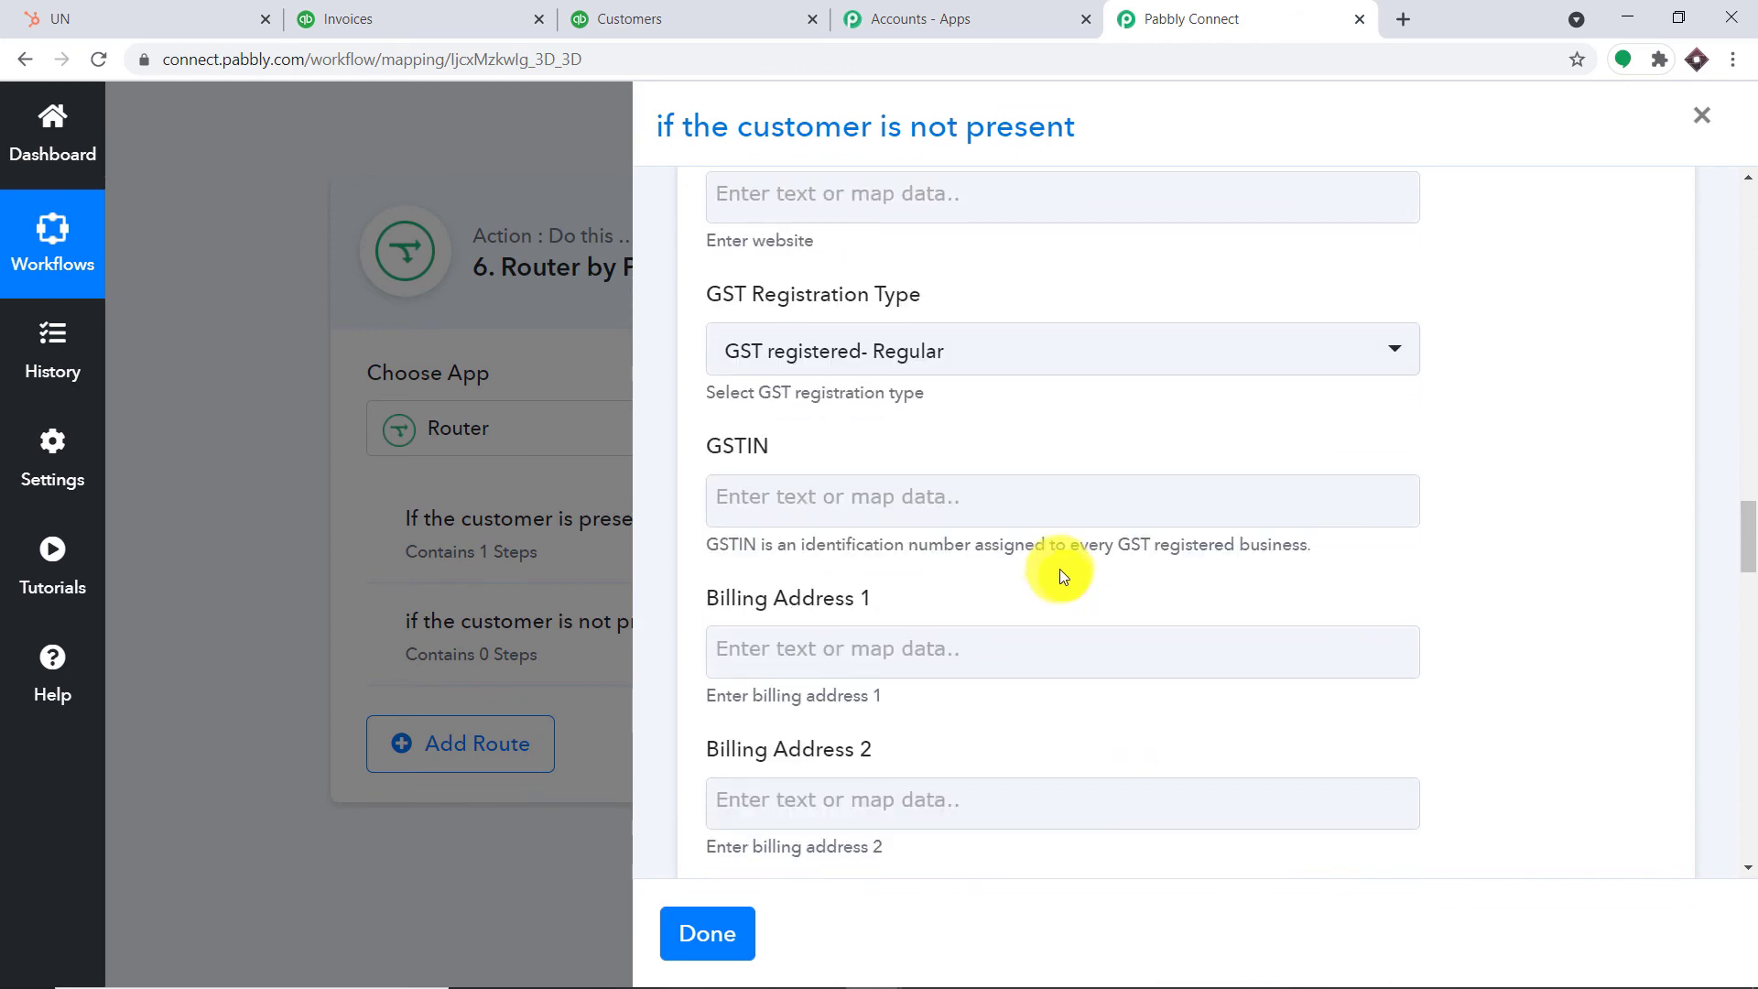
pyautogui.scroll(13, 1062, 549)
pyautogui.scroll(6, 1059, 526)
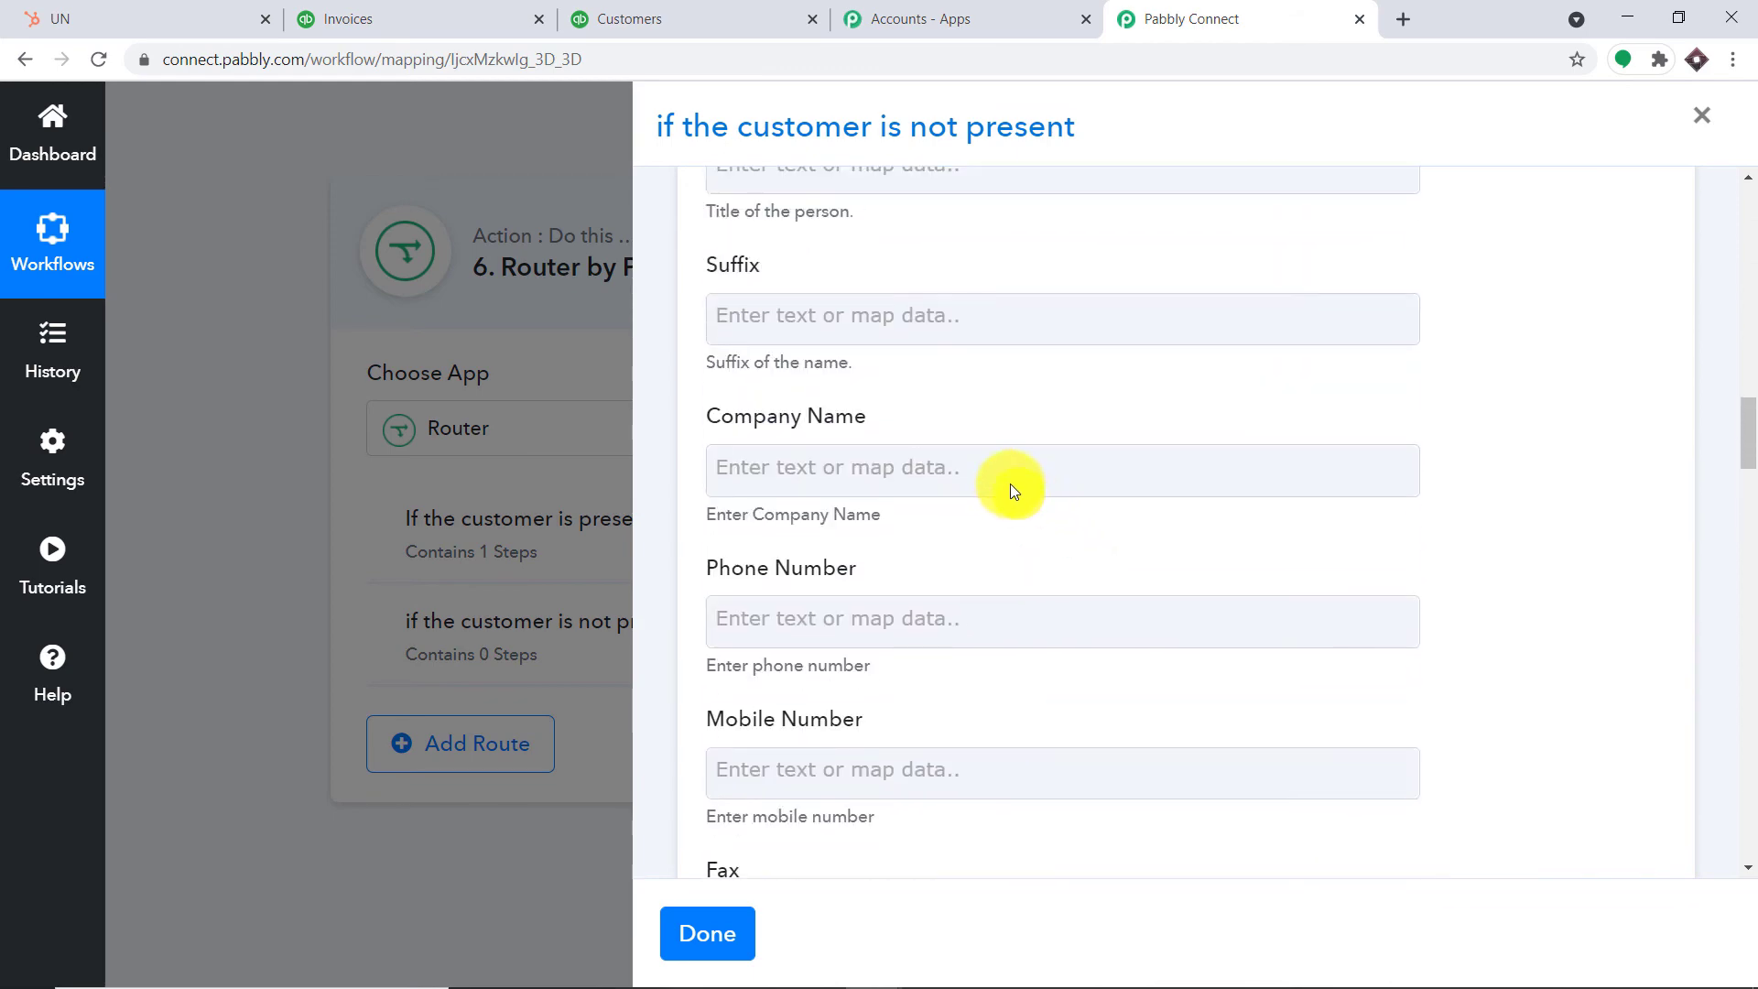
pyautogui.scroll(4, 1001, 478)
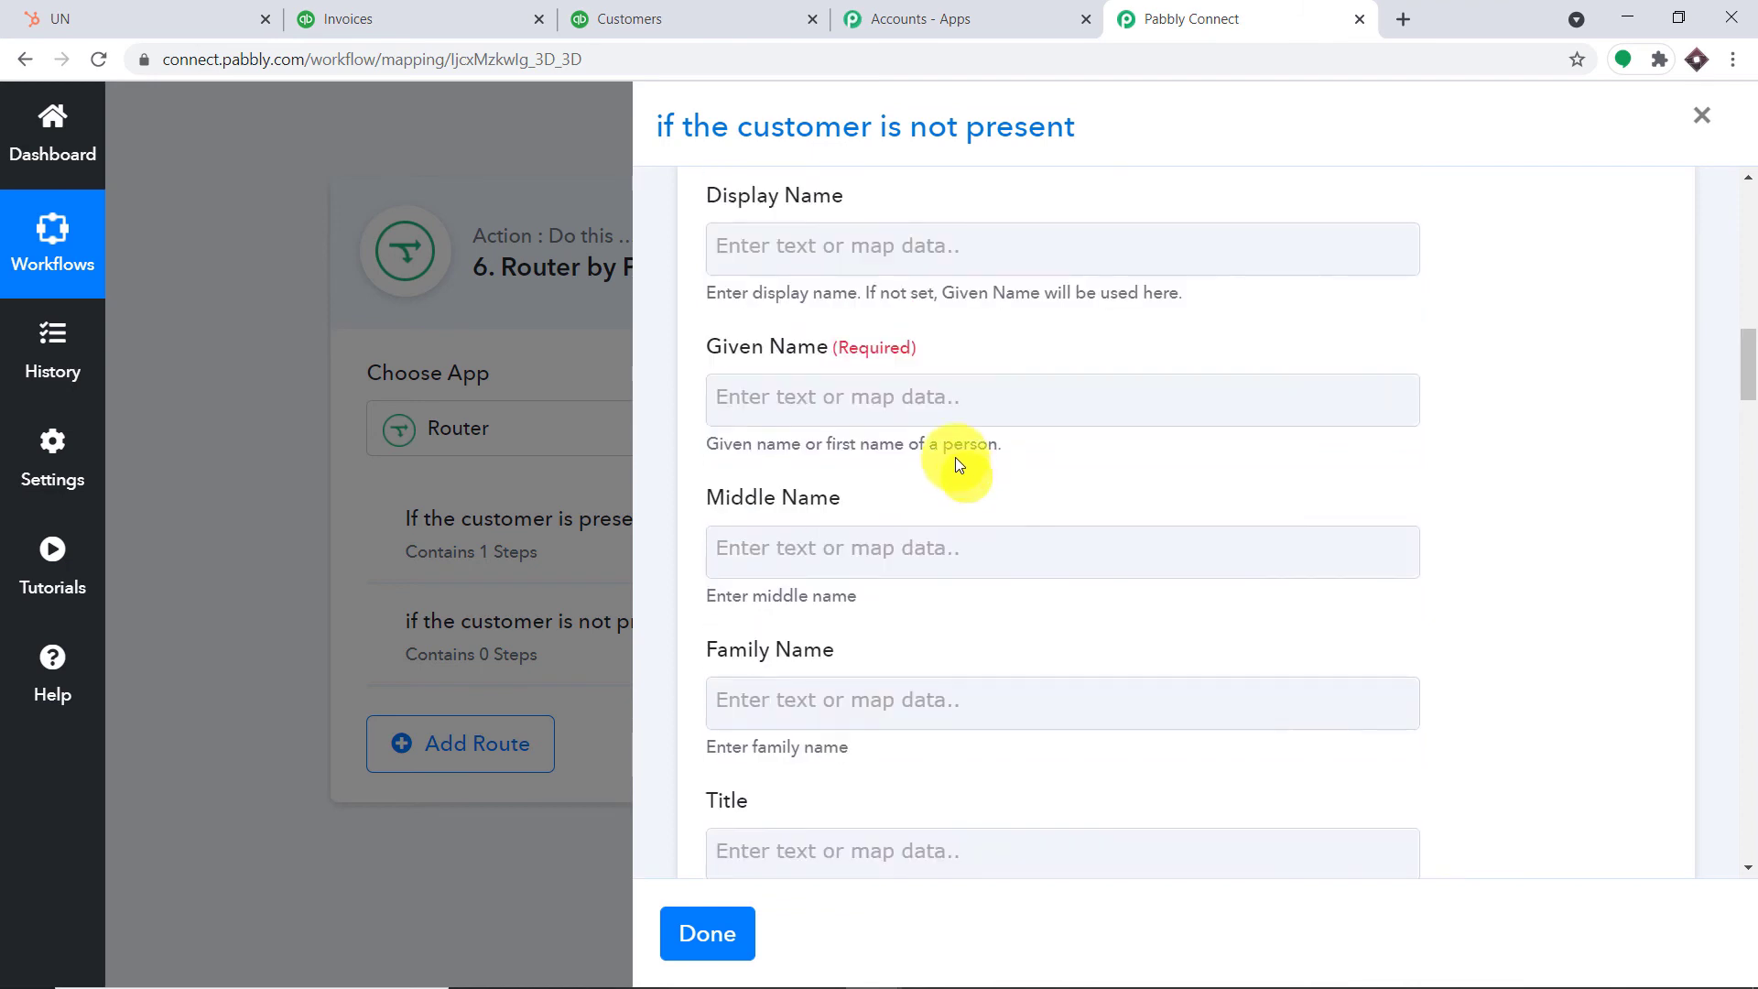
pyautogui.click(921, 404)
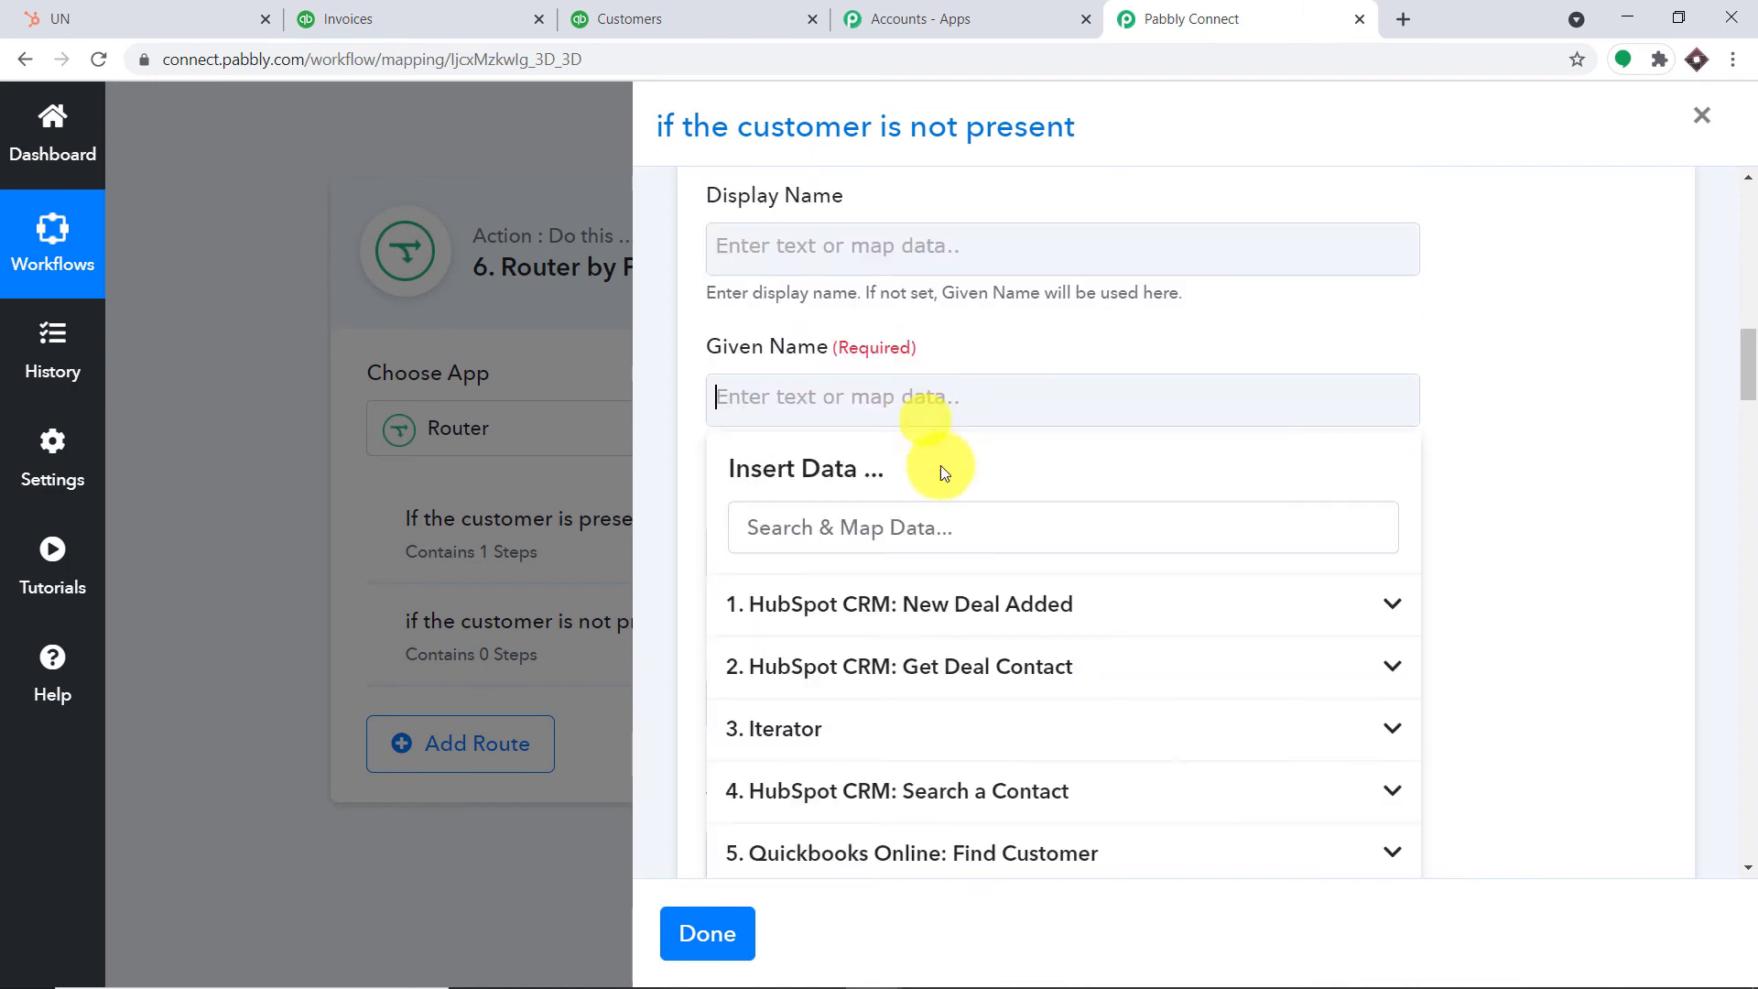
pyautogui.scroll(-2, 941, 465)
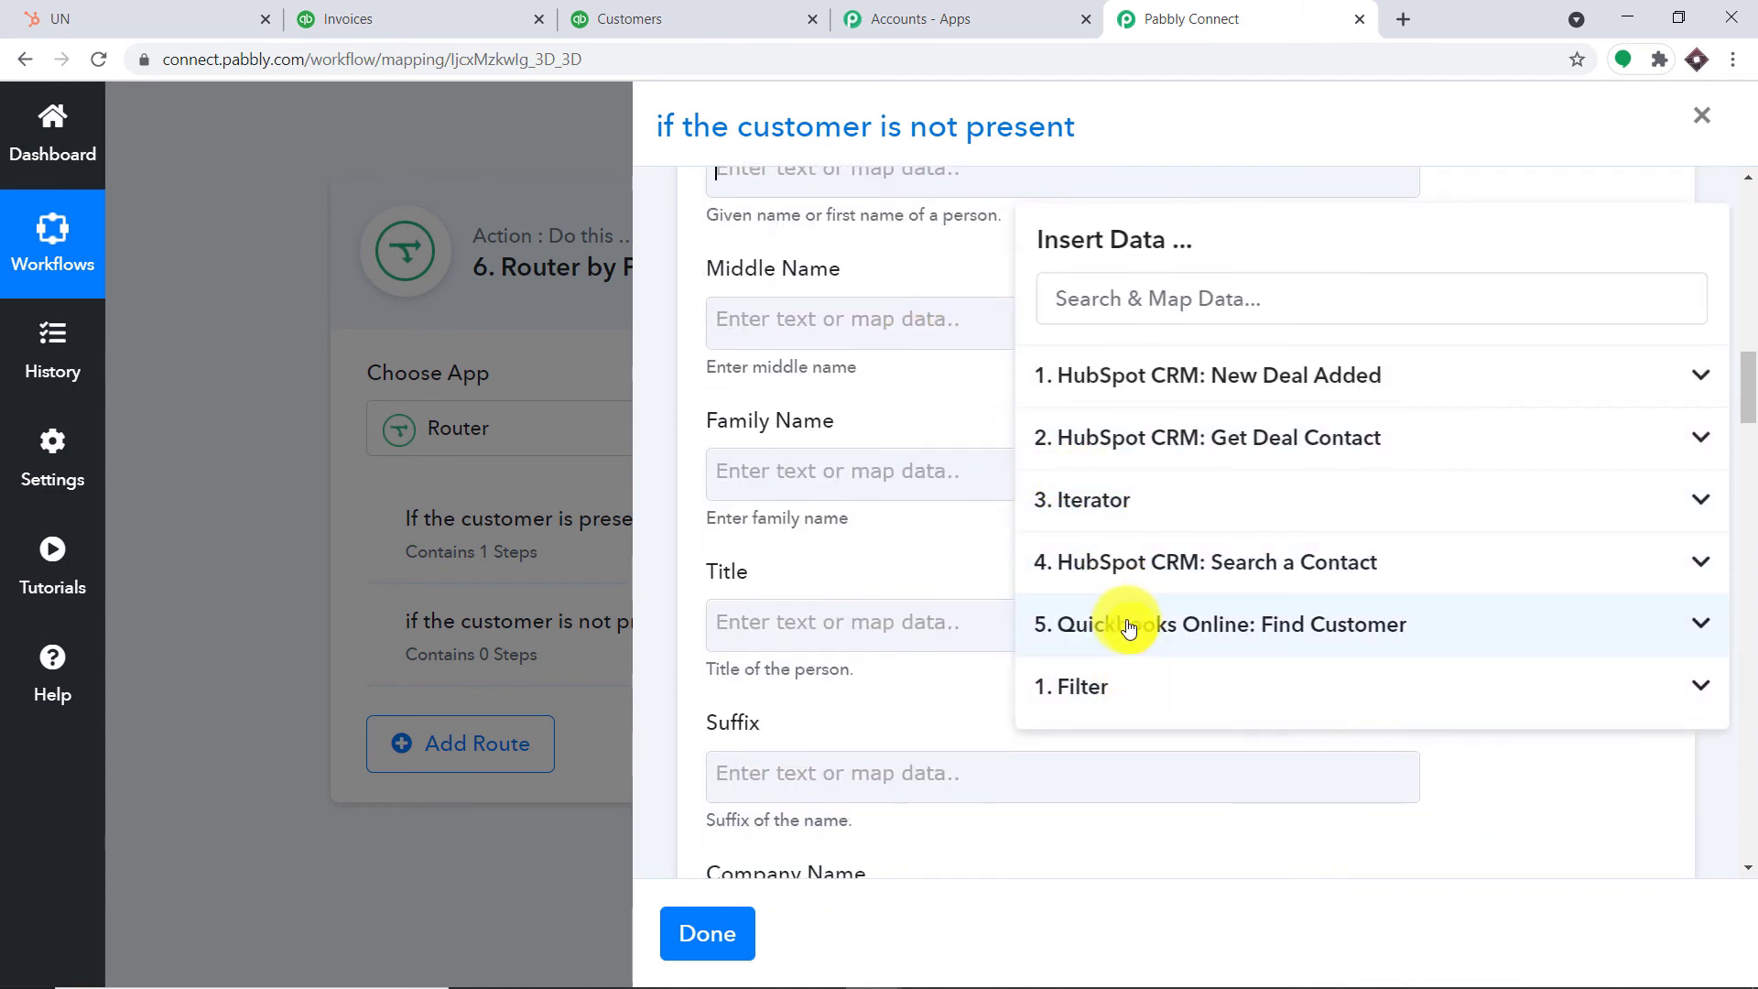
pyautogui.click(1125, 574)
pyautogui.scroll(-2, 1270, 597)
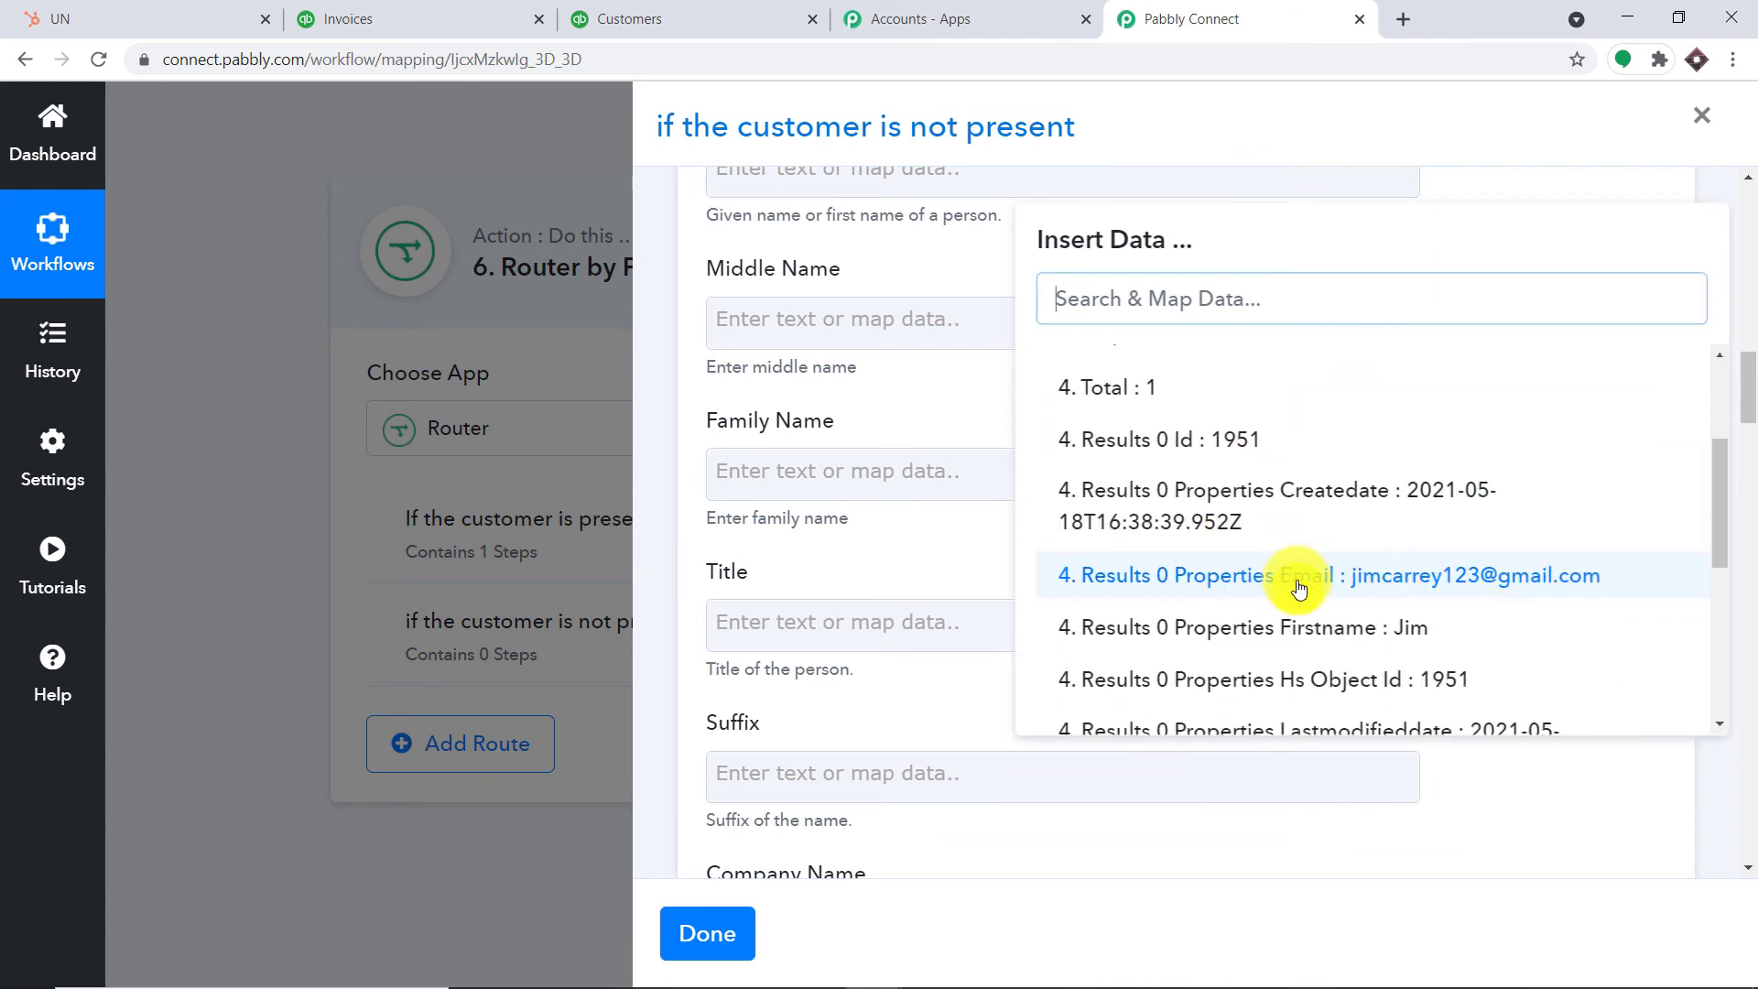
pyautogui.click(1404, 620)
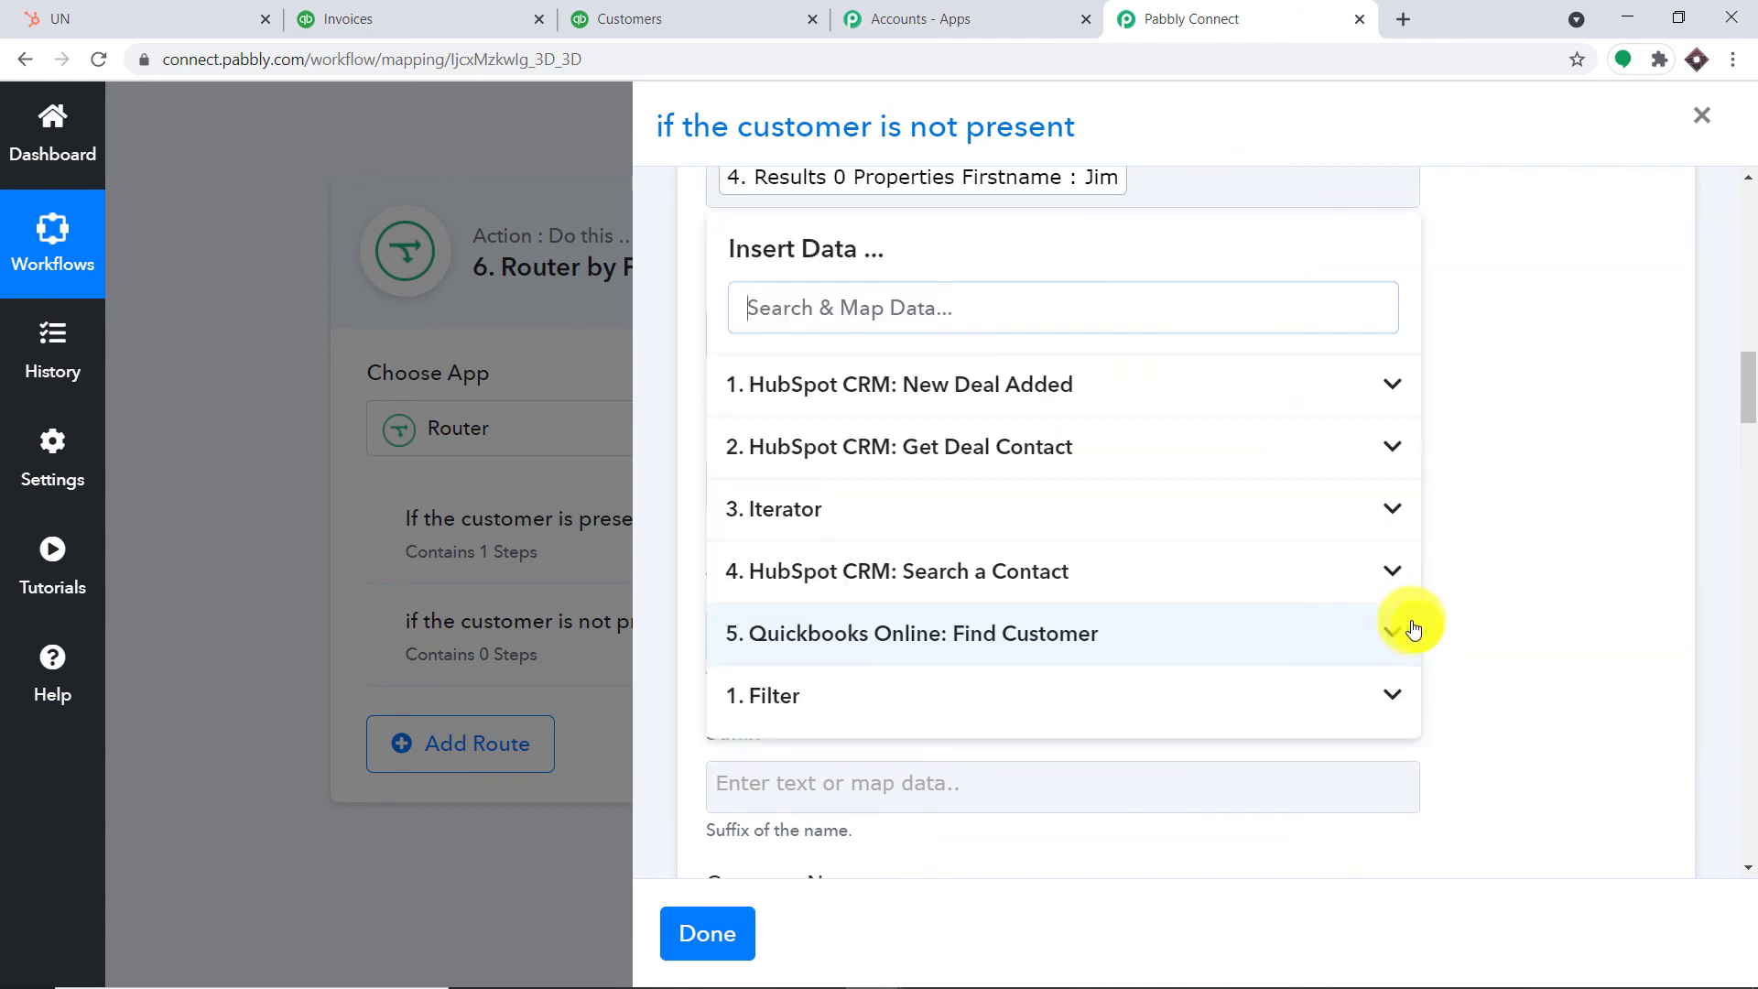
pyautogui.click(1593, 413)
pyautogui.scroll(-1, 875, 378)
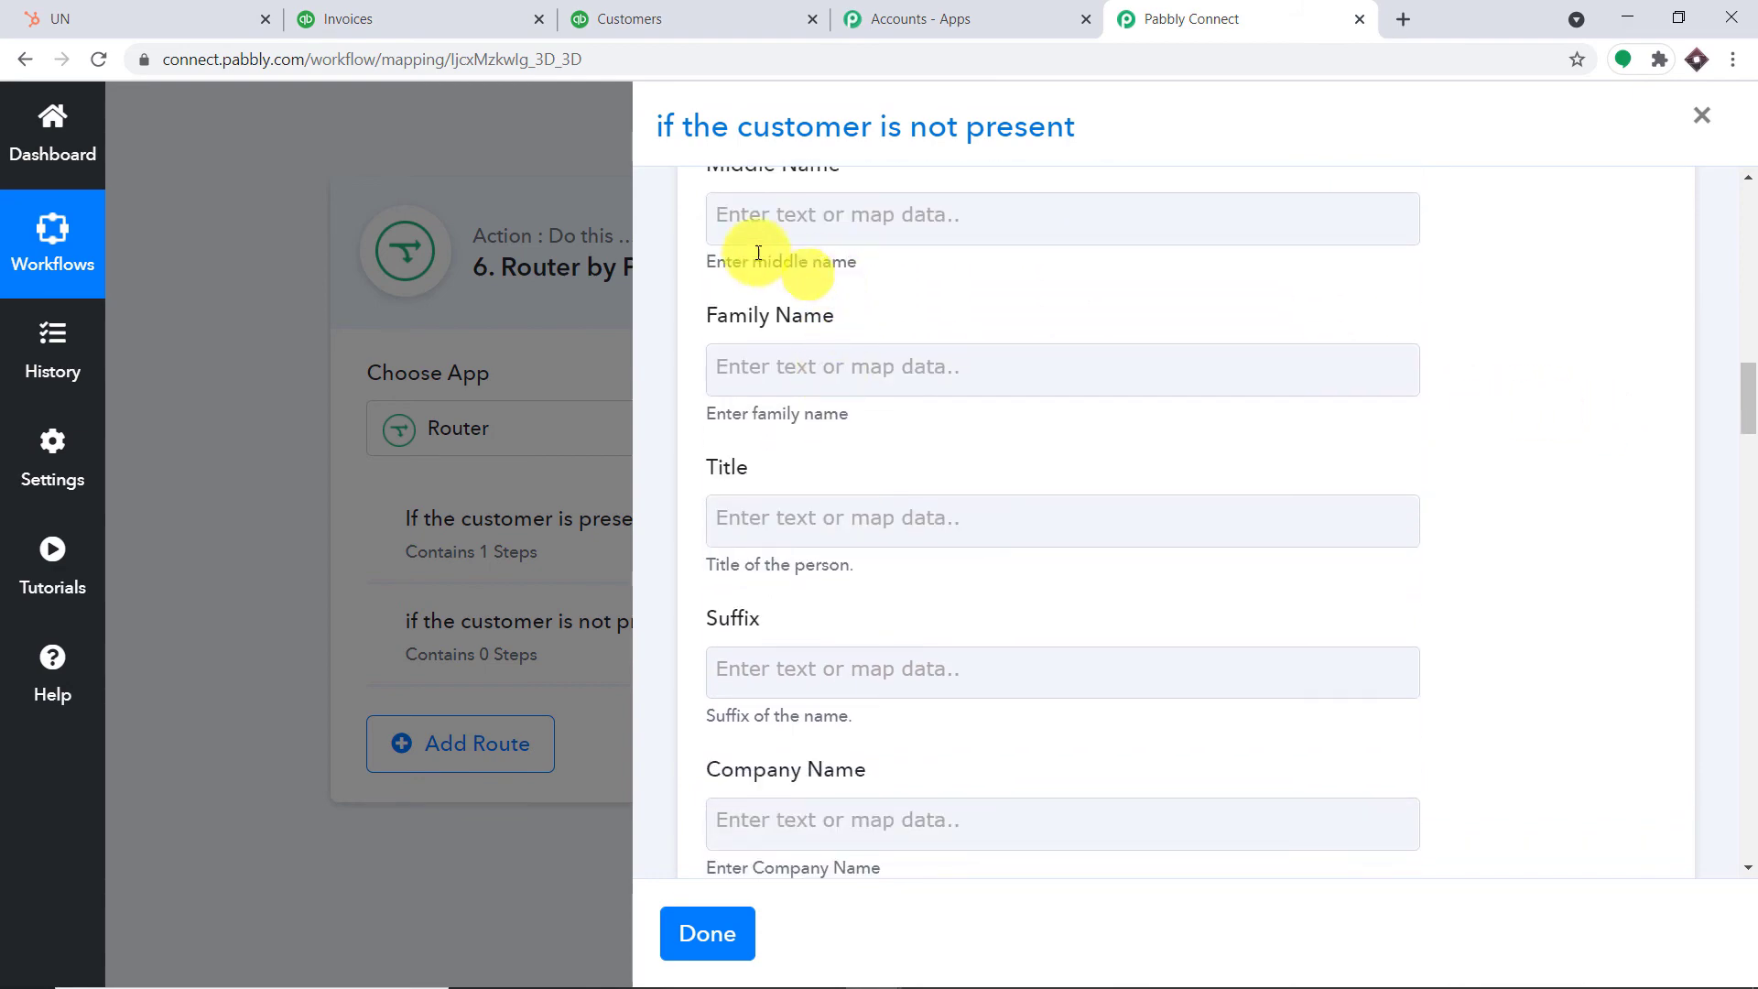
# Map a Search a Contact result field into the Family Name field
pyautogui.click(884, 357)
pyautogui.scroll(-3, 1131, 441)
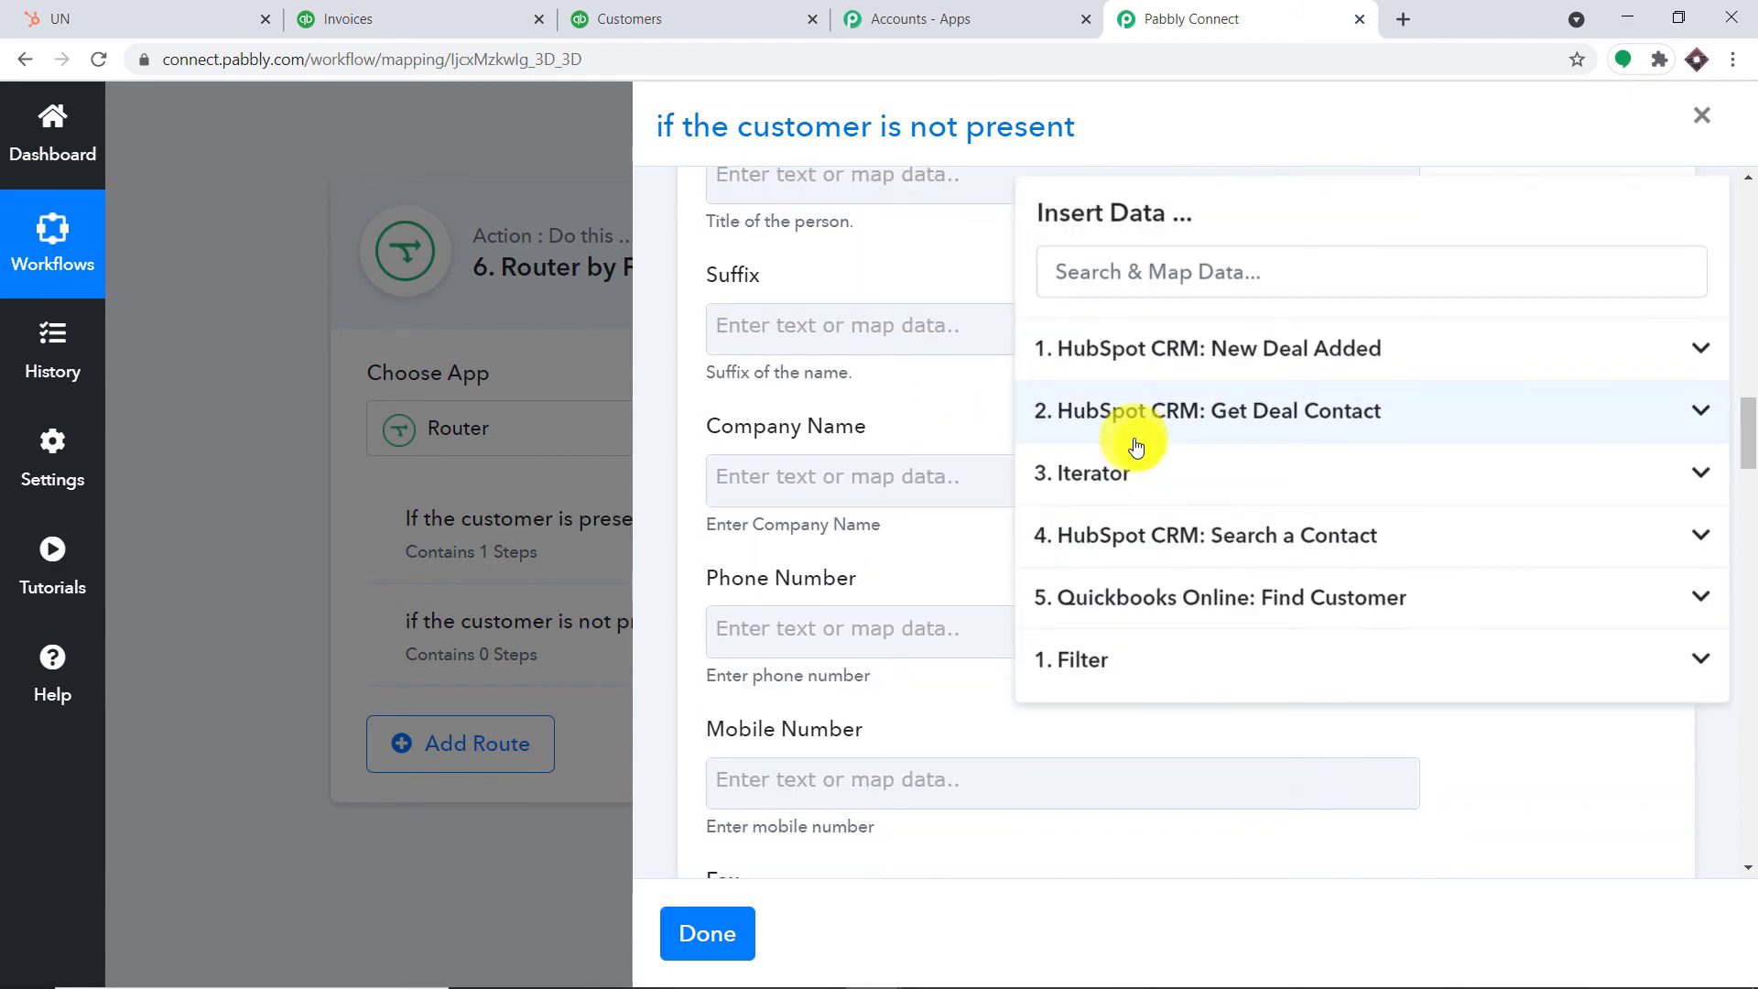
pyautogui.click(1178, 547)
pyautogui.scroll(-2, 1282, 616)
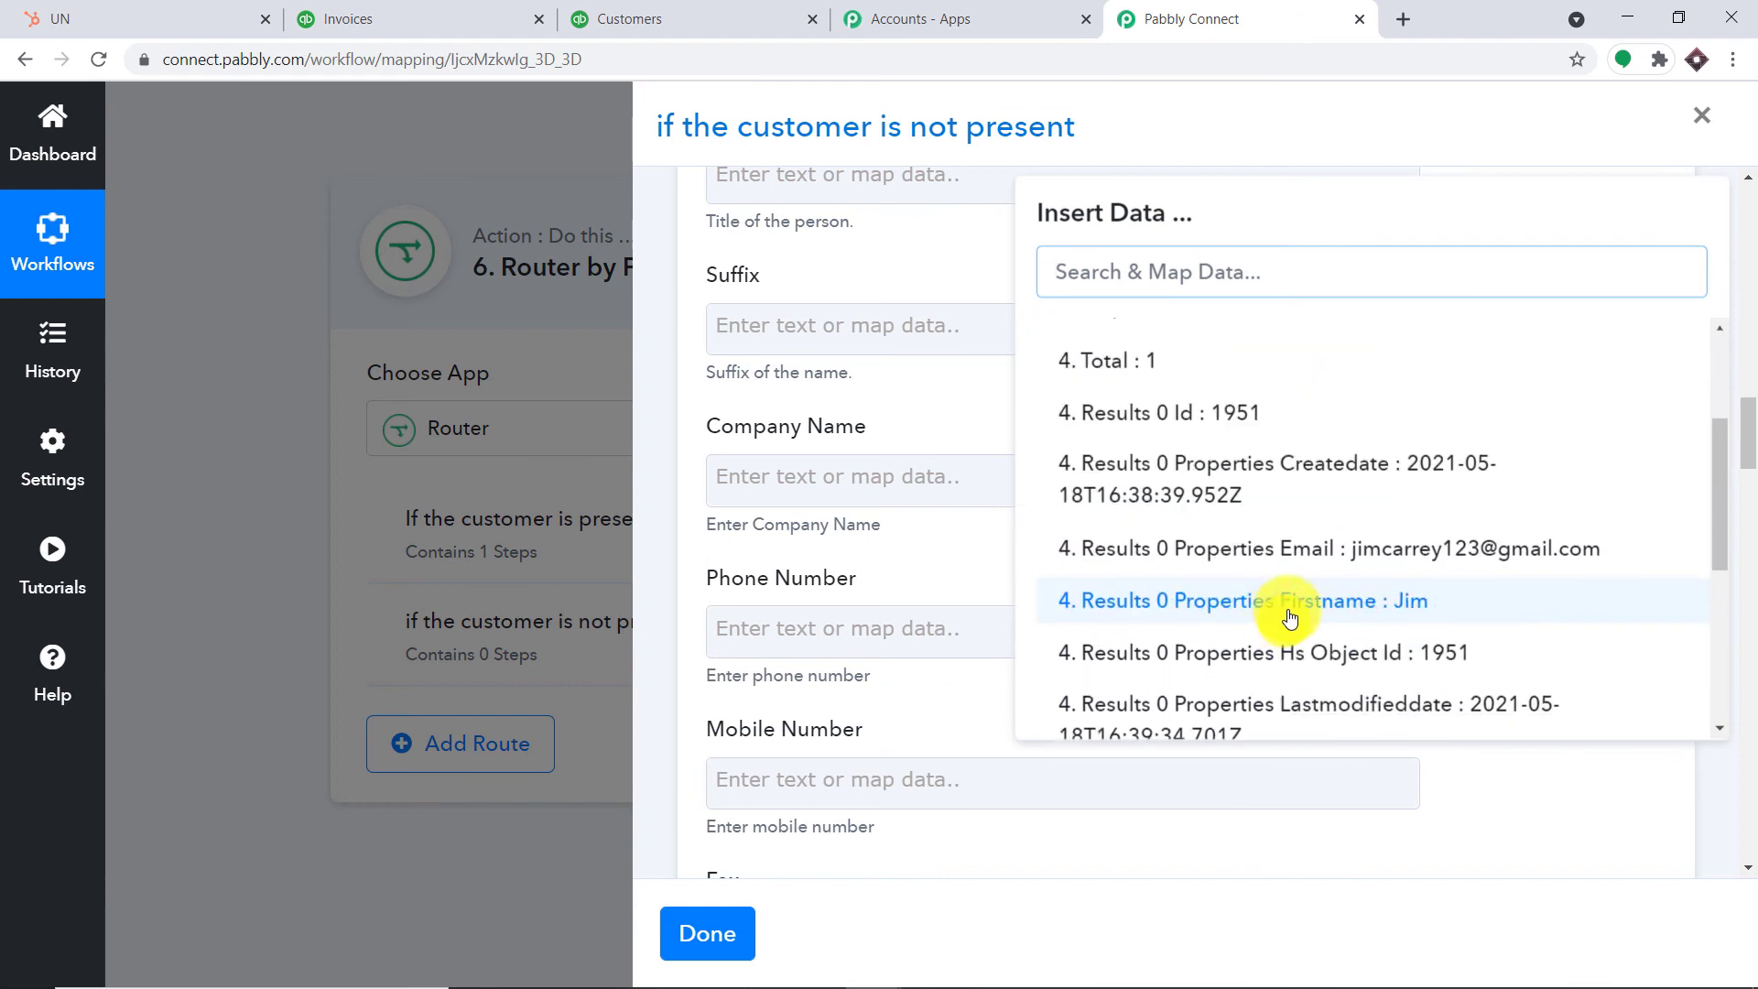
pyautogui.scroll(-1, 1455, 618)
pyautogui.click(1439, 640)
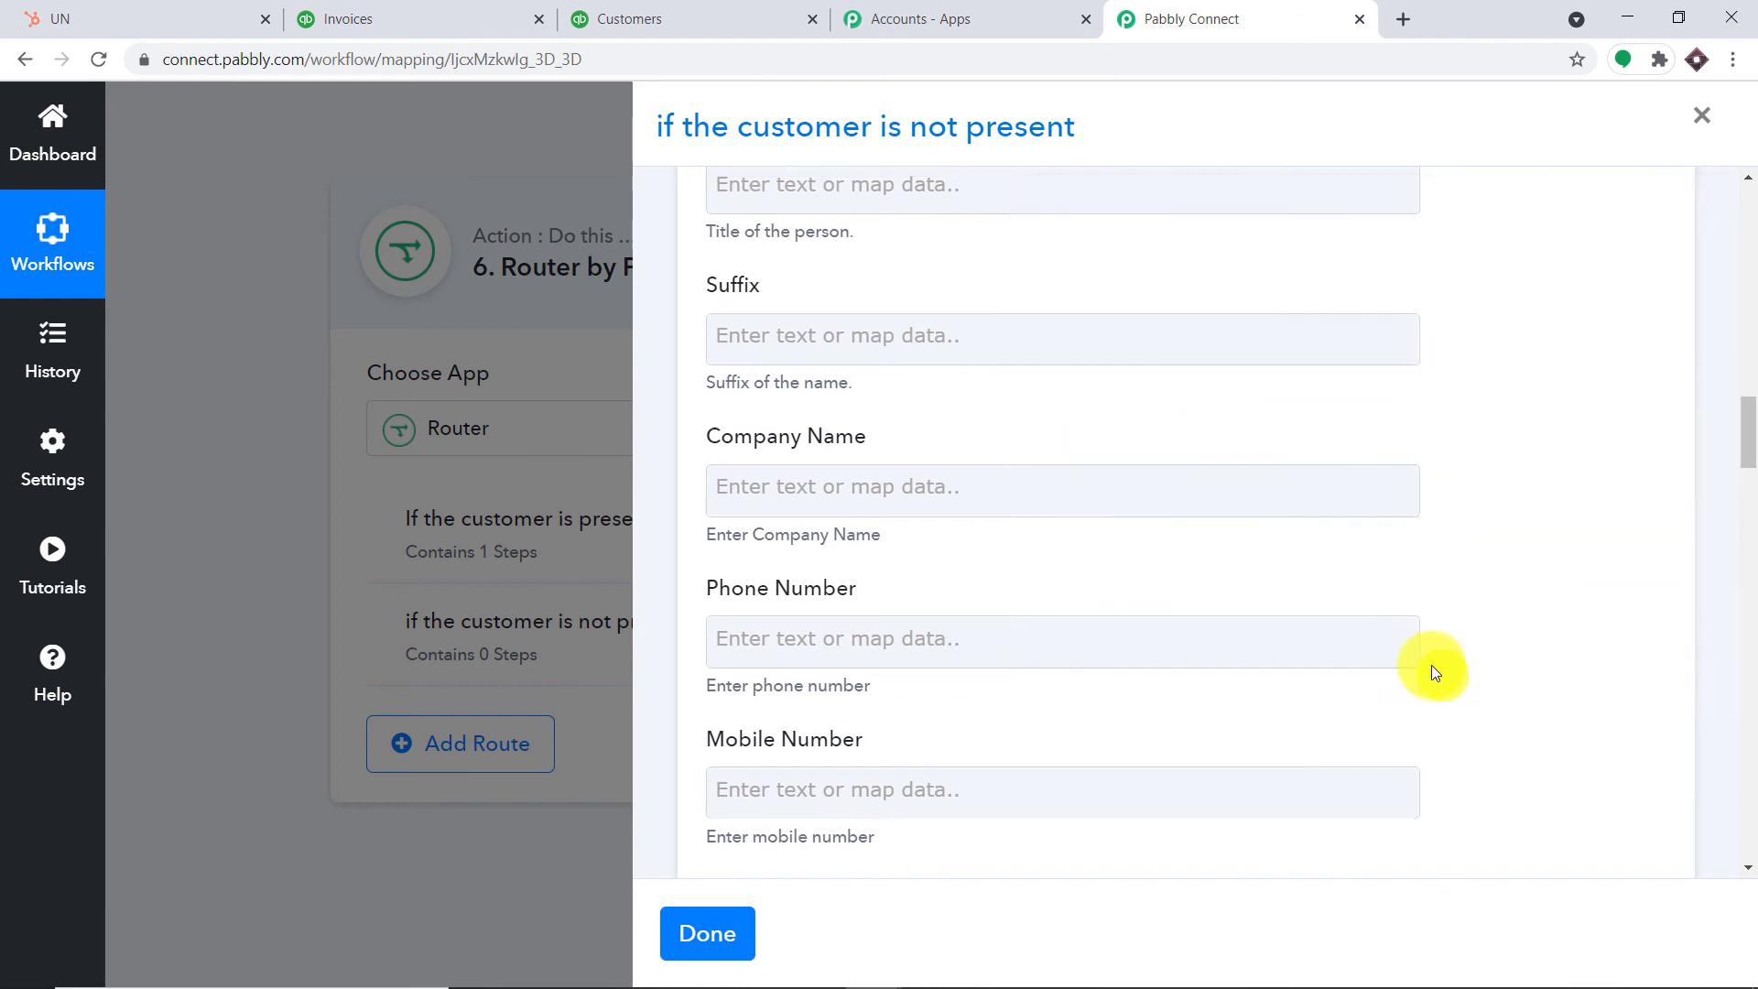
pyautogui.click(1600, 786)
pyautogui.scroll(-4, 1306, 567)
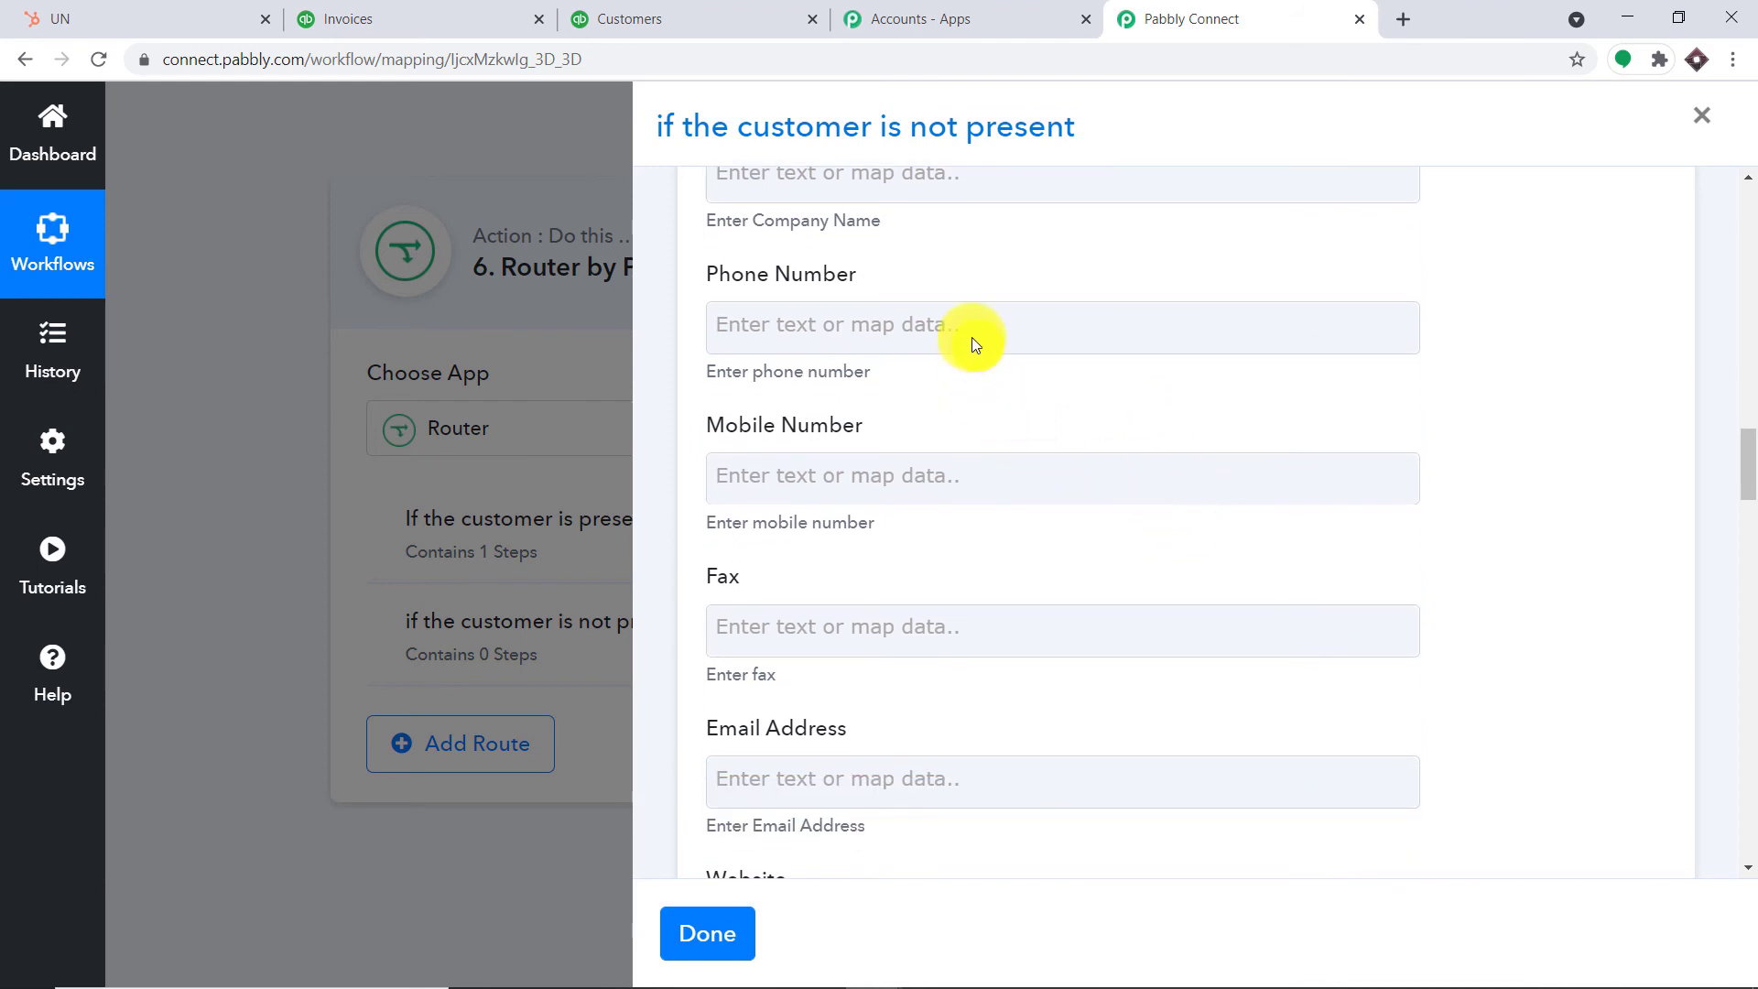
# Map a Search a Contact result field into the Phone Number field
pyautogui.click(969, 339)
pyautogui.scroll(-3, 1178, 705)
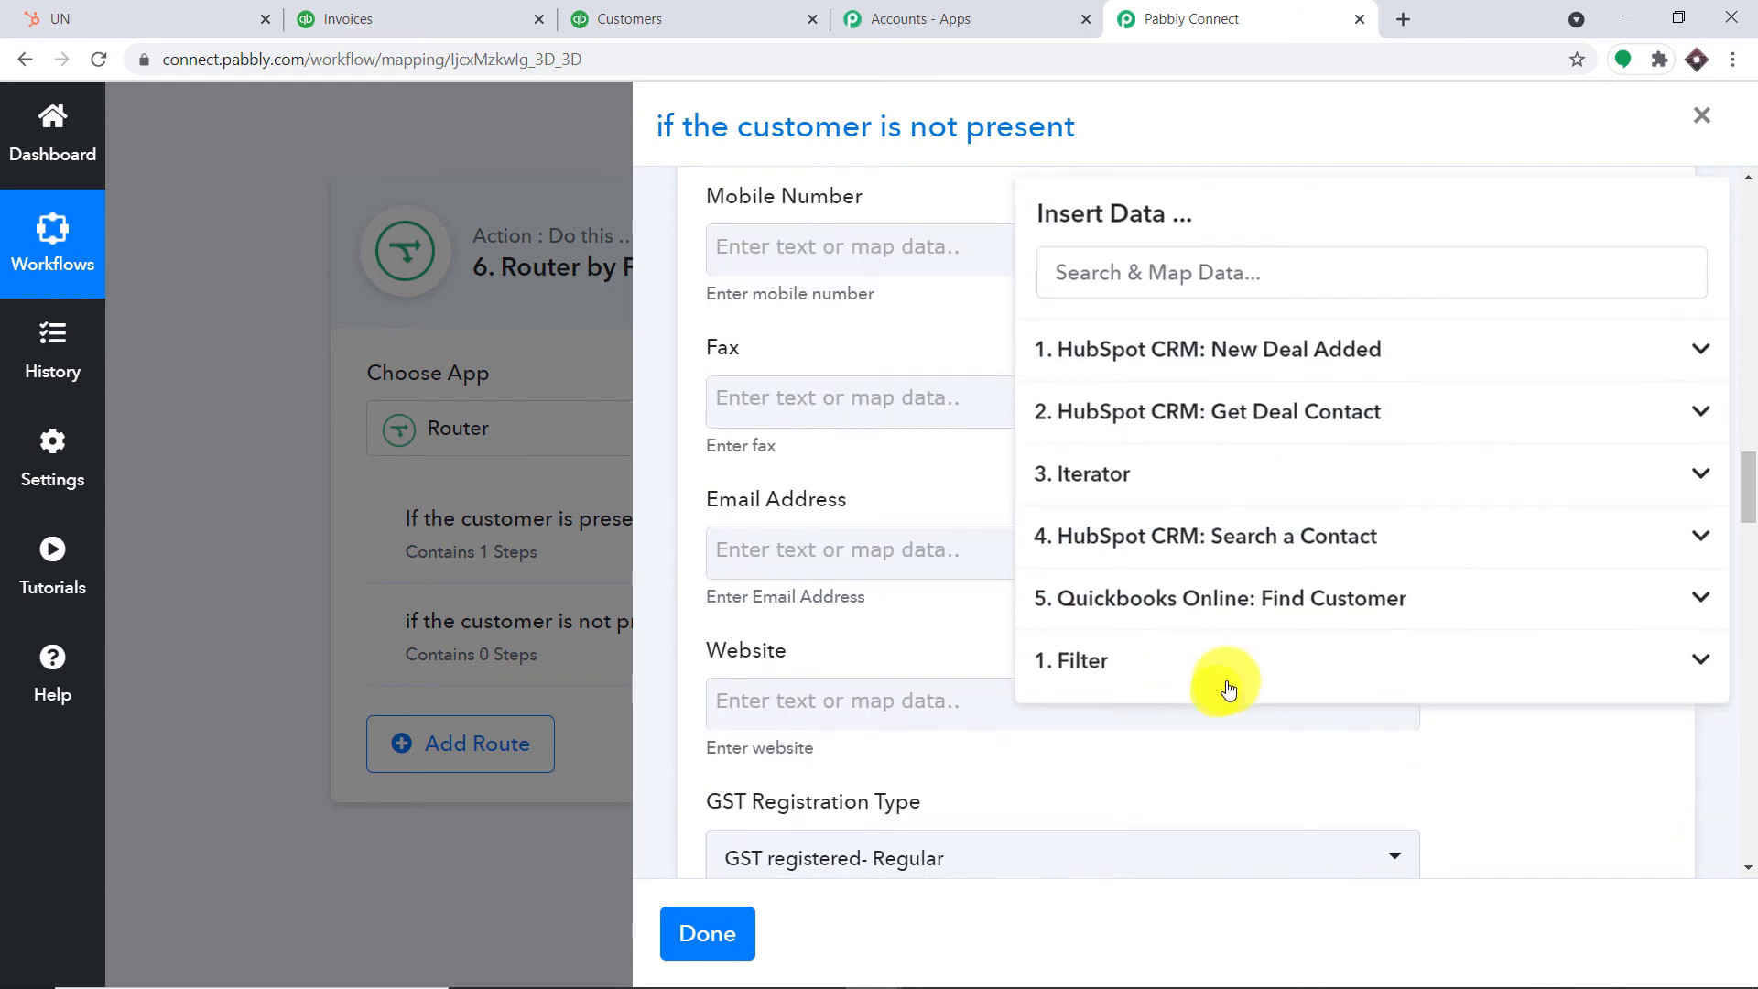
pyautogui.click(1265, 551)
pyautogui.scroll(-3, 1405, 651)
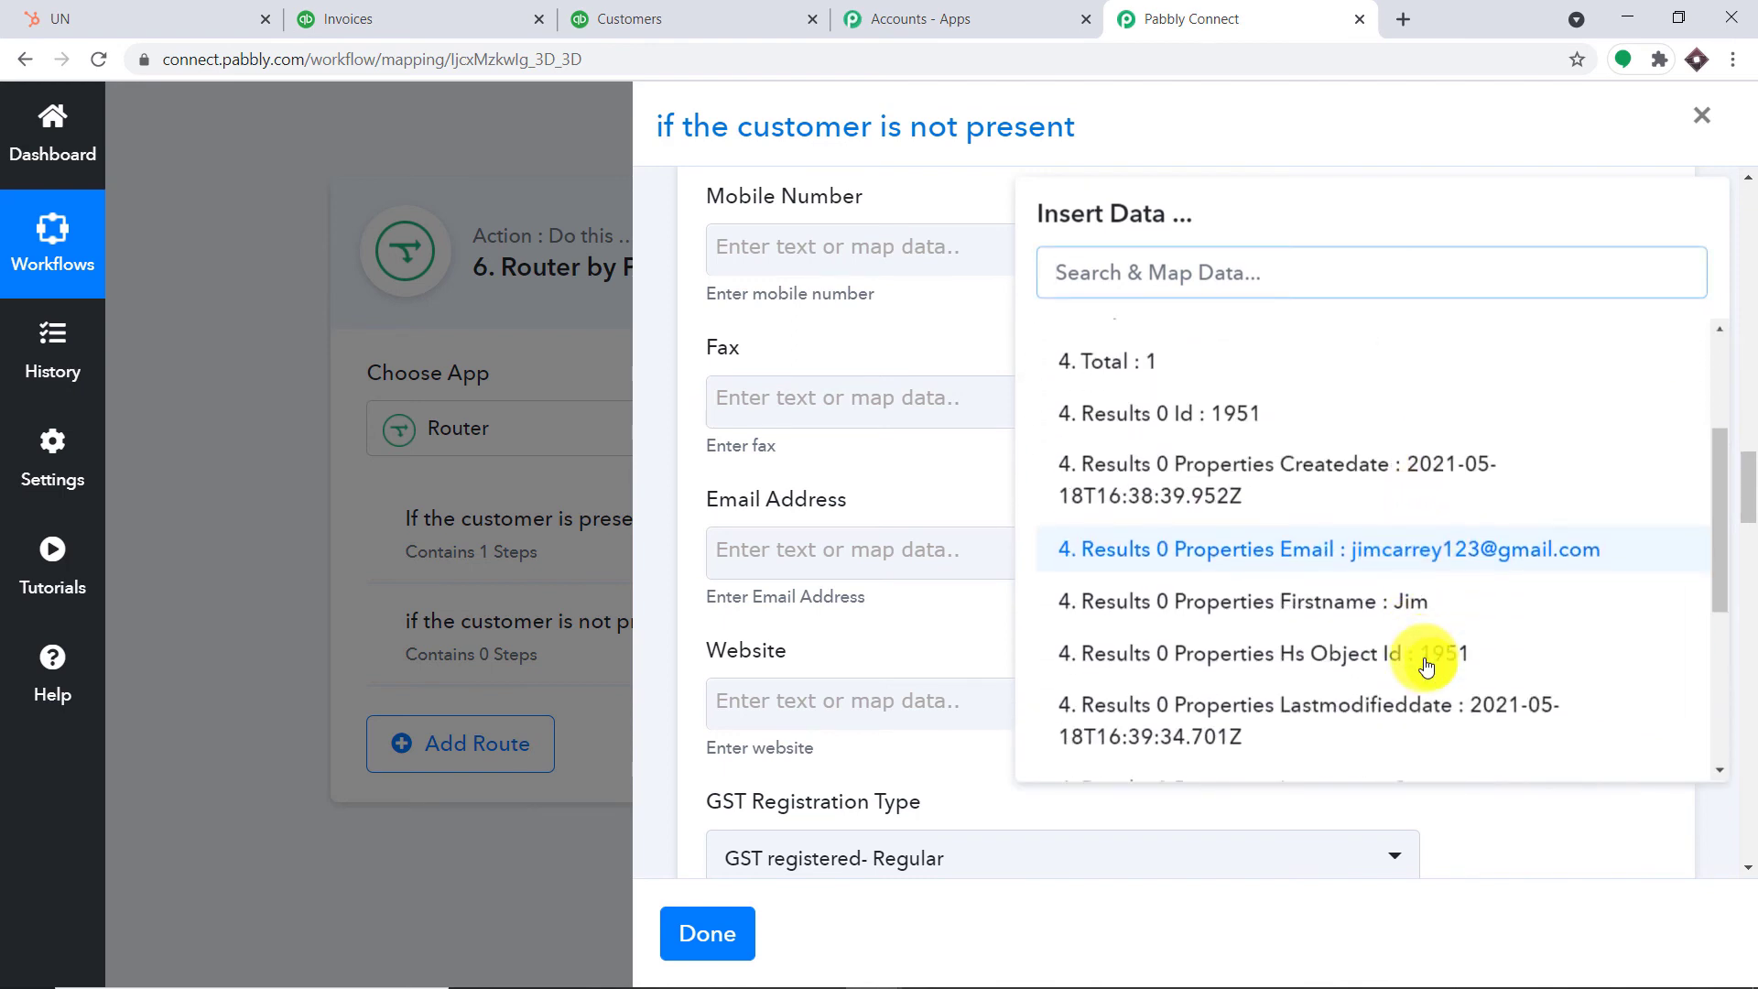
pyautogui.scroll(-1, 1425, 665)
pyautogui.click(1417, 725)
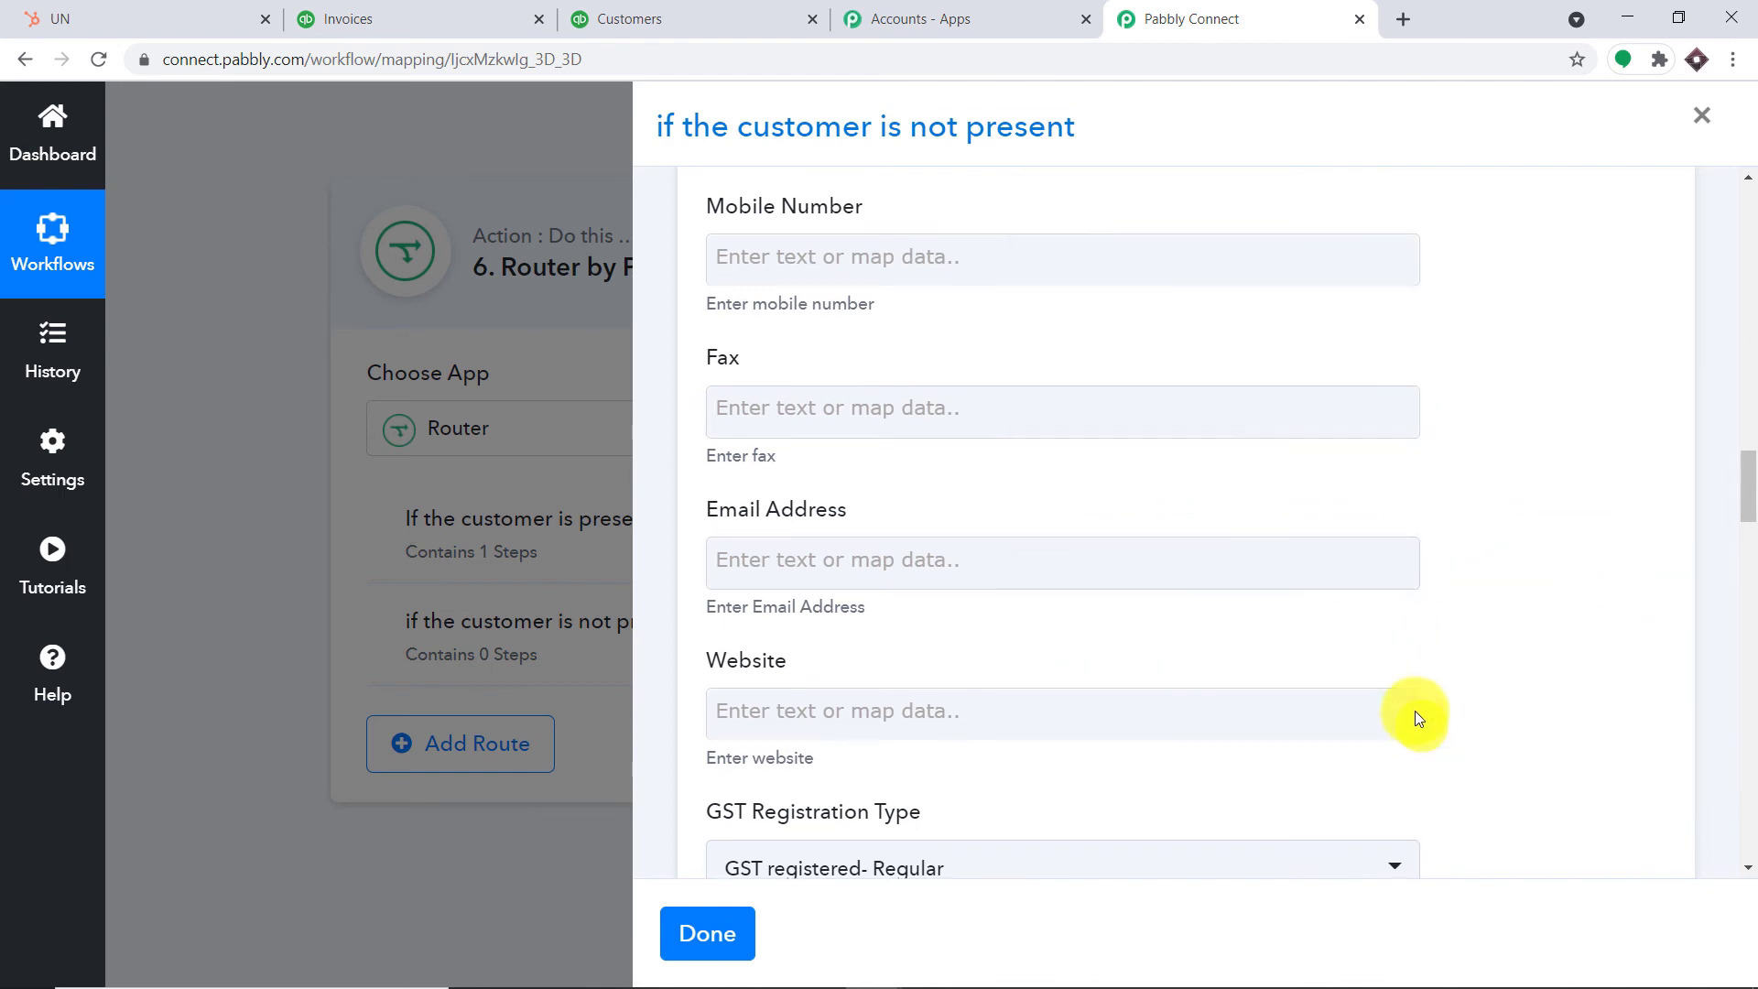
pyautogui.click(1580, 529)
pyautogui.scroll(-4, 921, 430)
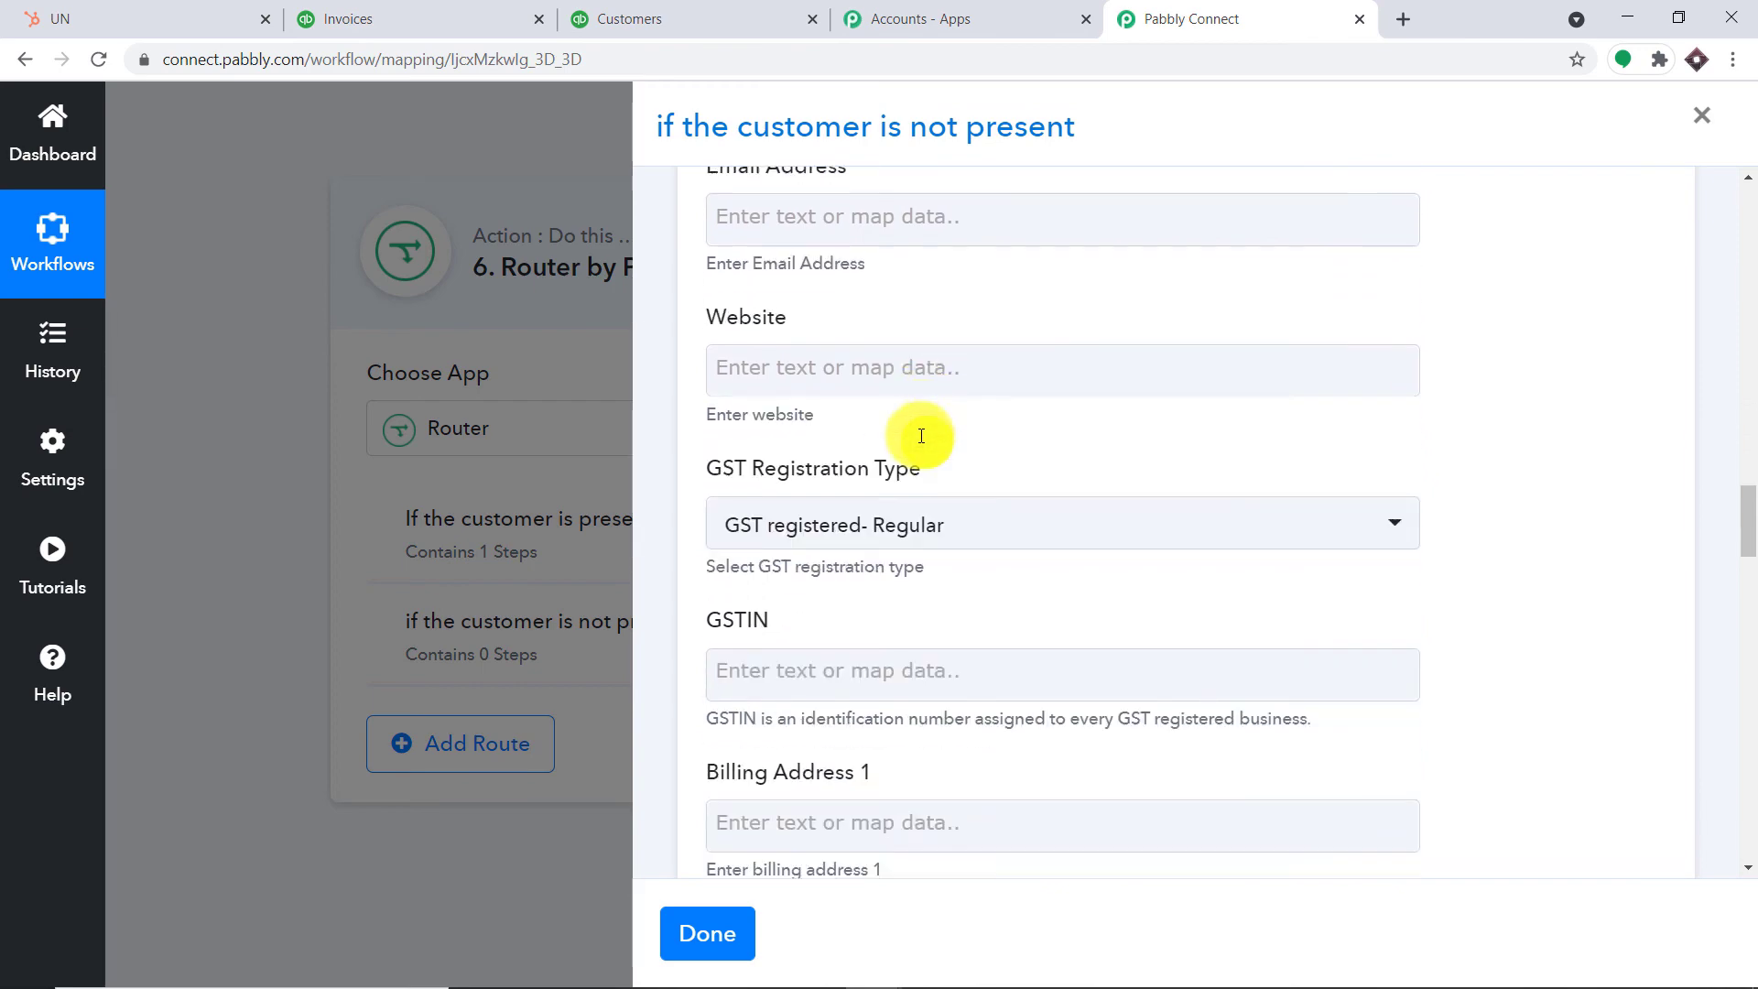
pyautogui.scroll(-10, 921, 435)
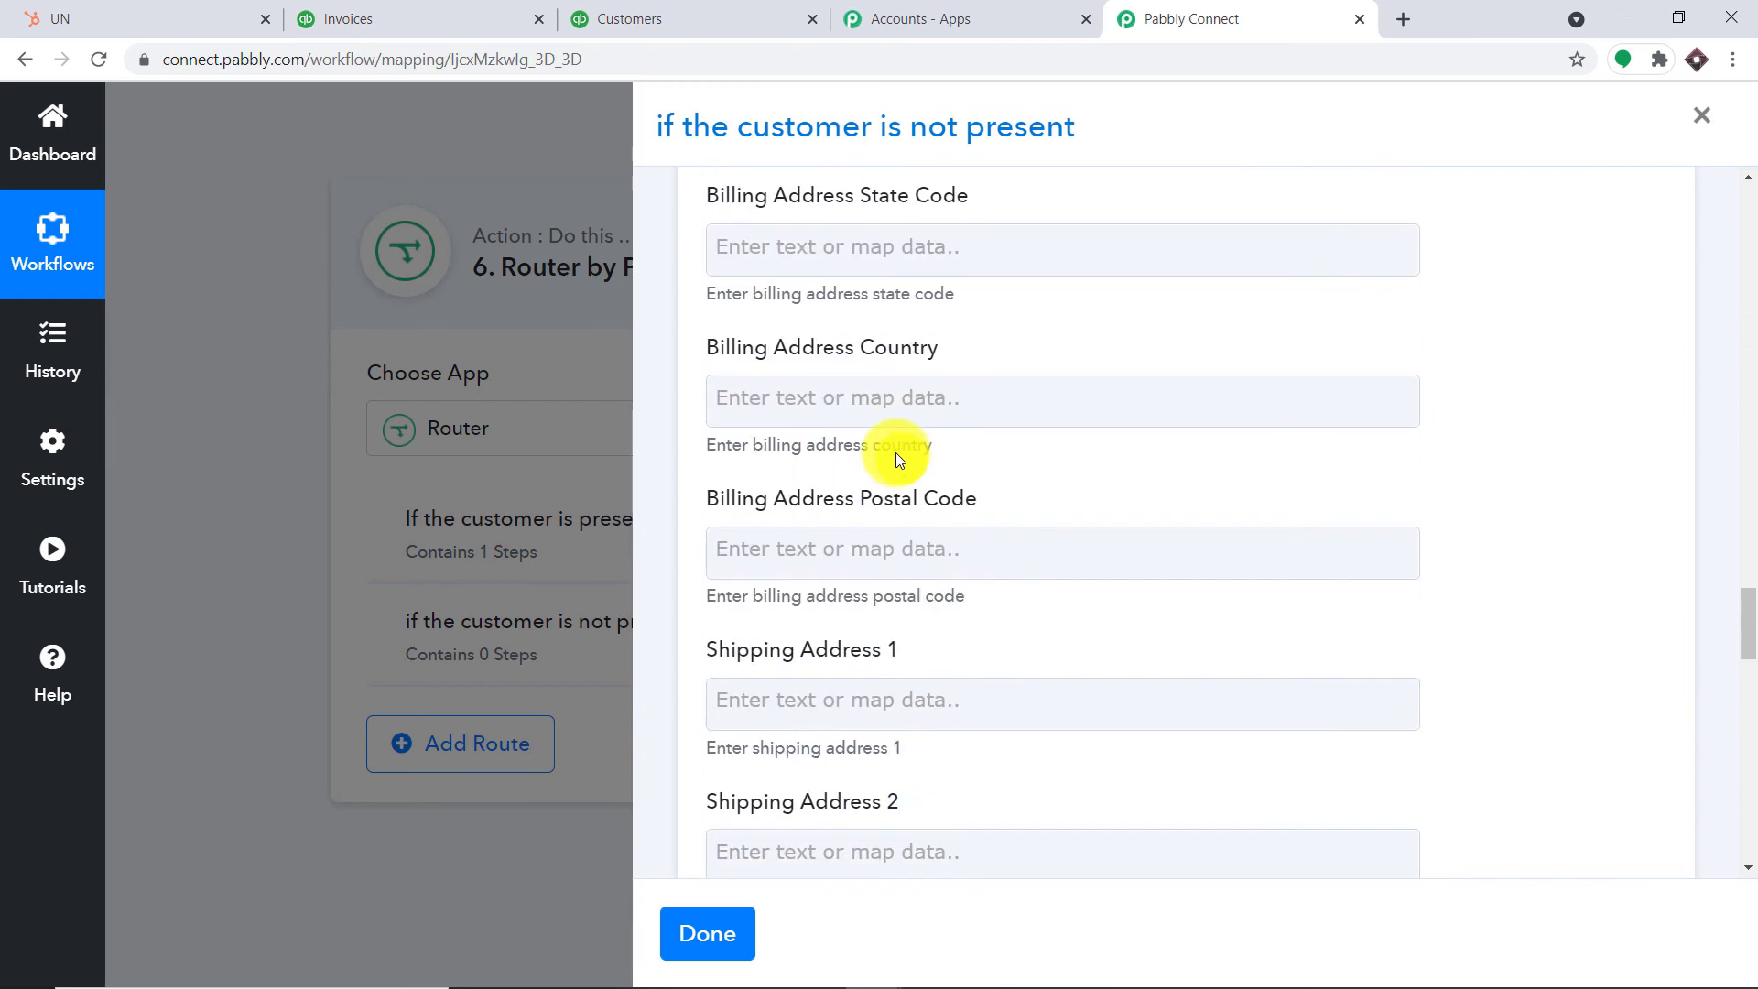
pyautogui.scroll(-10, 895, 452)
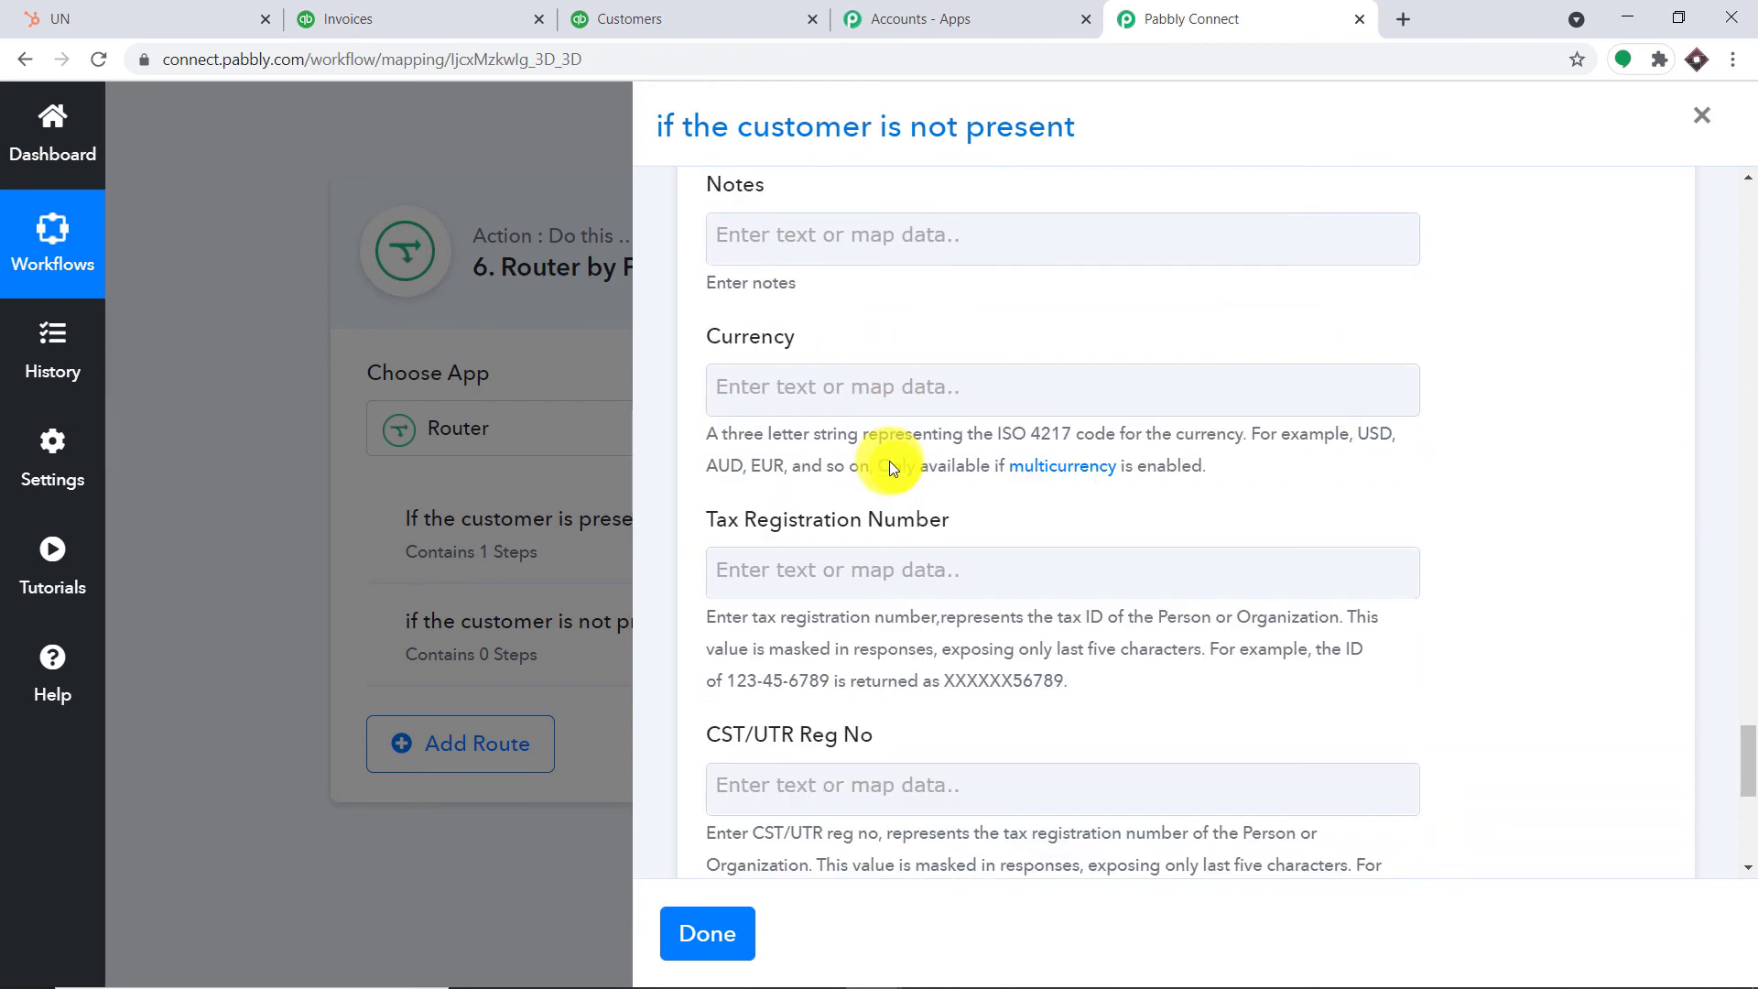
pyautogui.scroll(-5, 888, 462)
pyautogui.scroll(15, 926, 478)
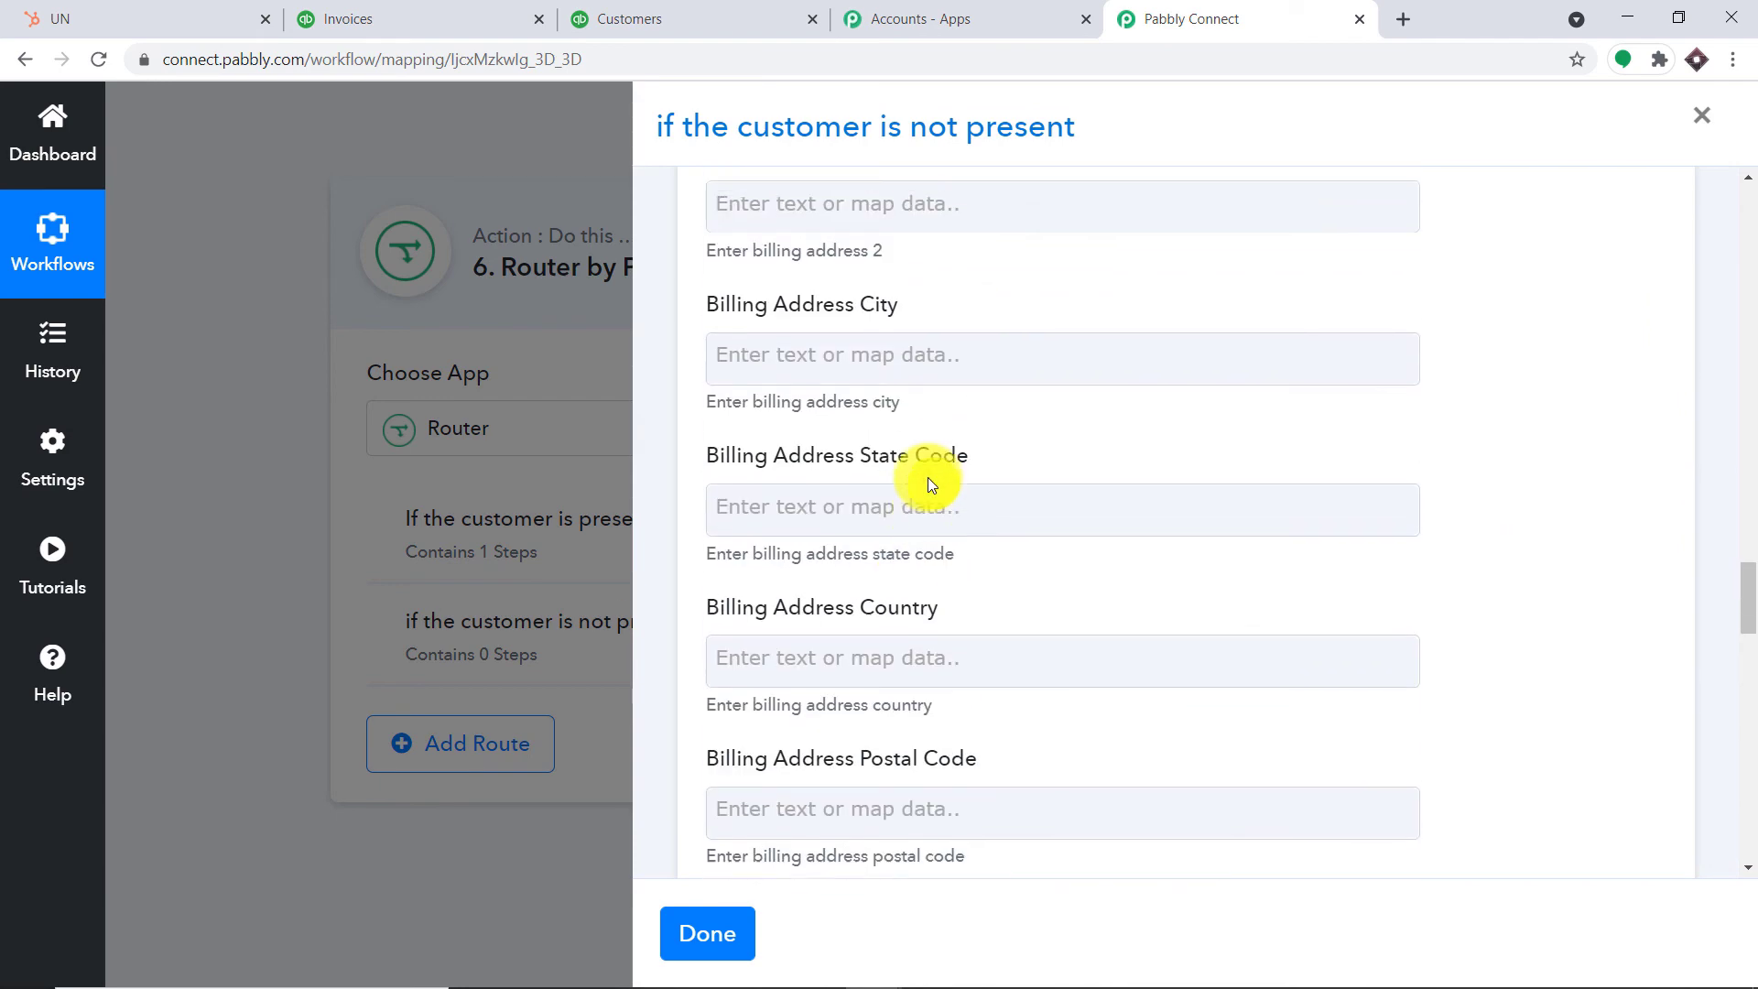
pyautogui.scroll(12, 927, 478)
pyautogui.scroll(-1, 926, 482)
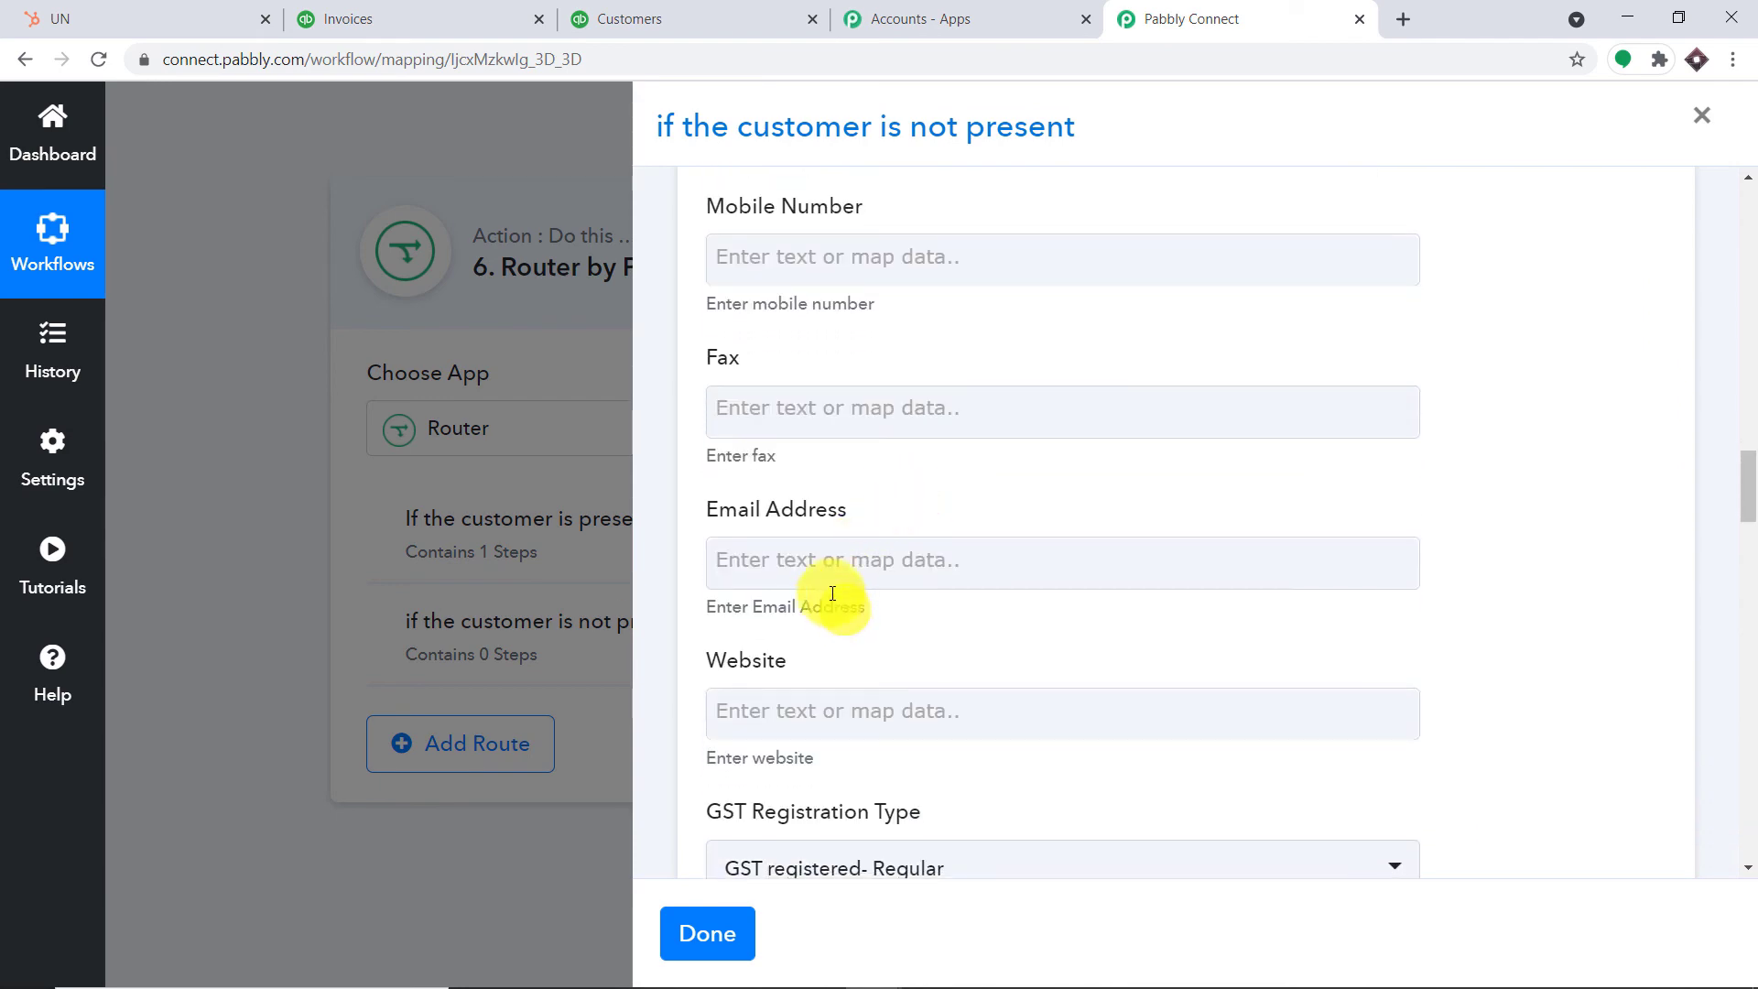
# Map 'Results 0 Properties Email' from Search a Contact into Email Address
pyautogui.click(829, 572)
pyautogui.scroll(-4, 984, 595)
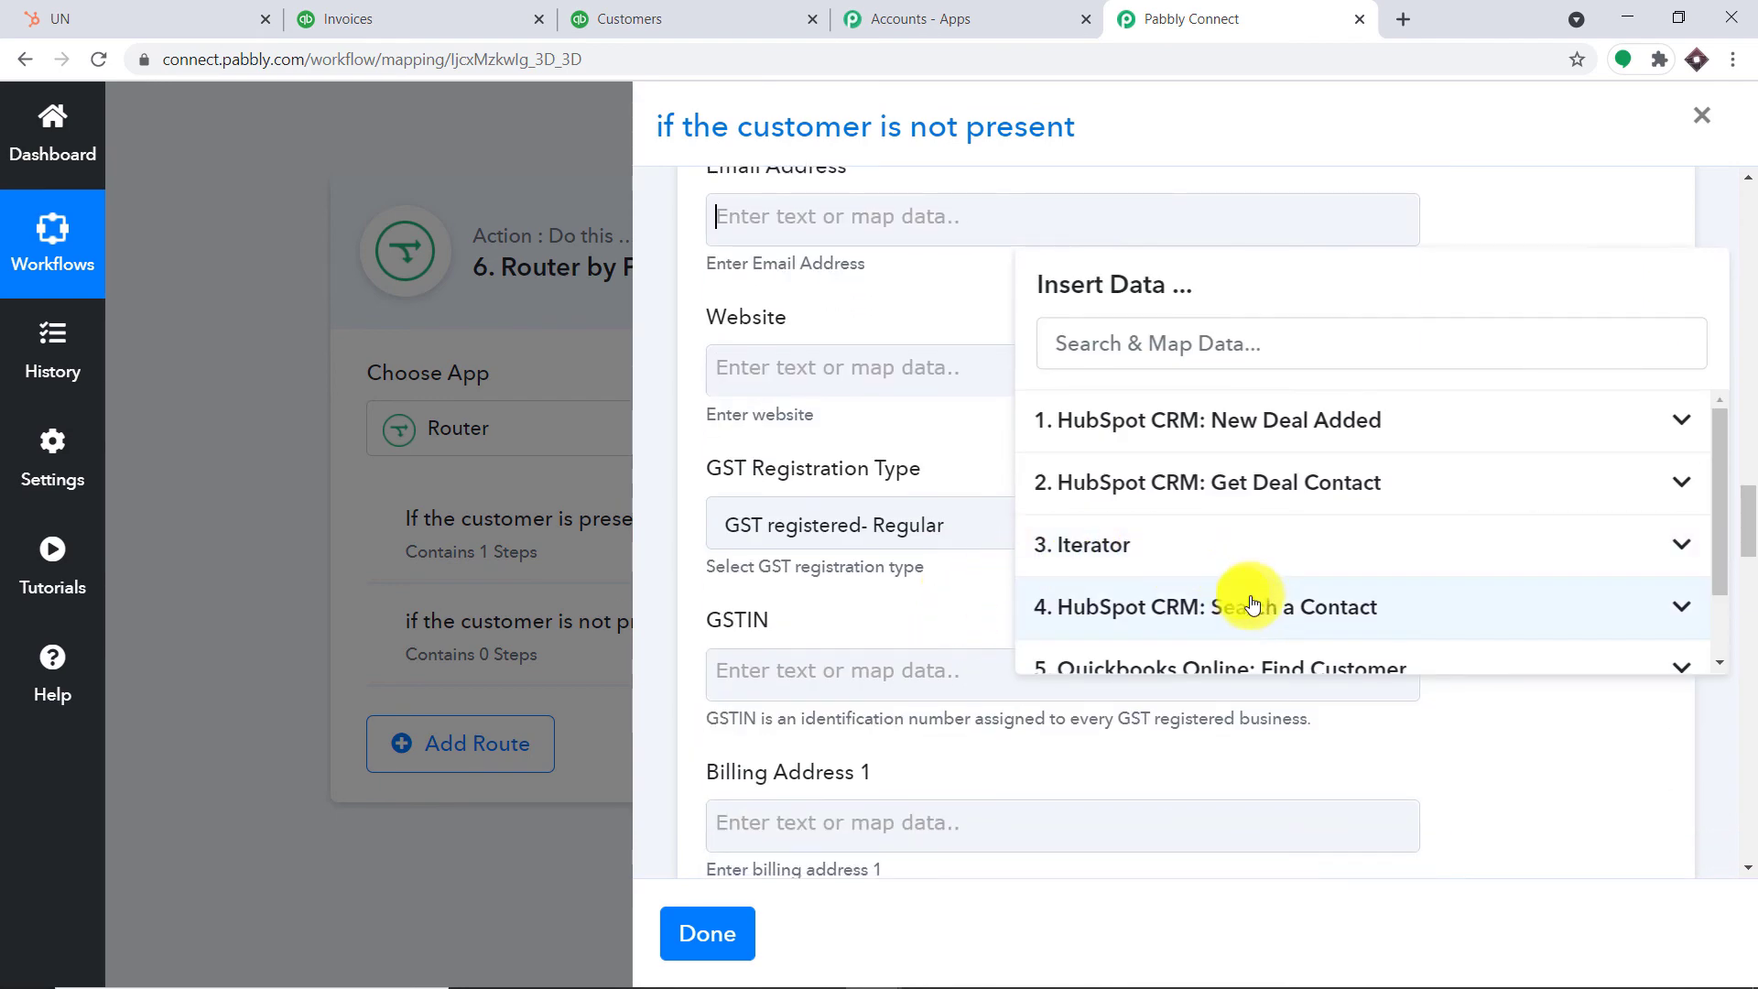
pyautogui.scroll(-5, 1268, 608)
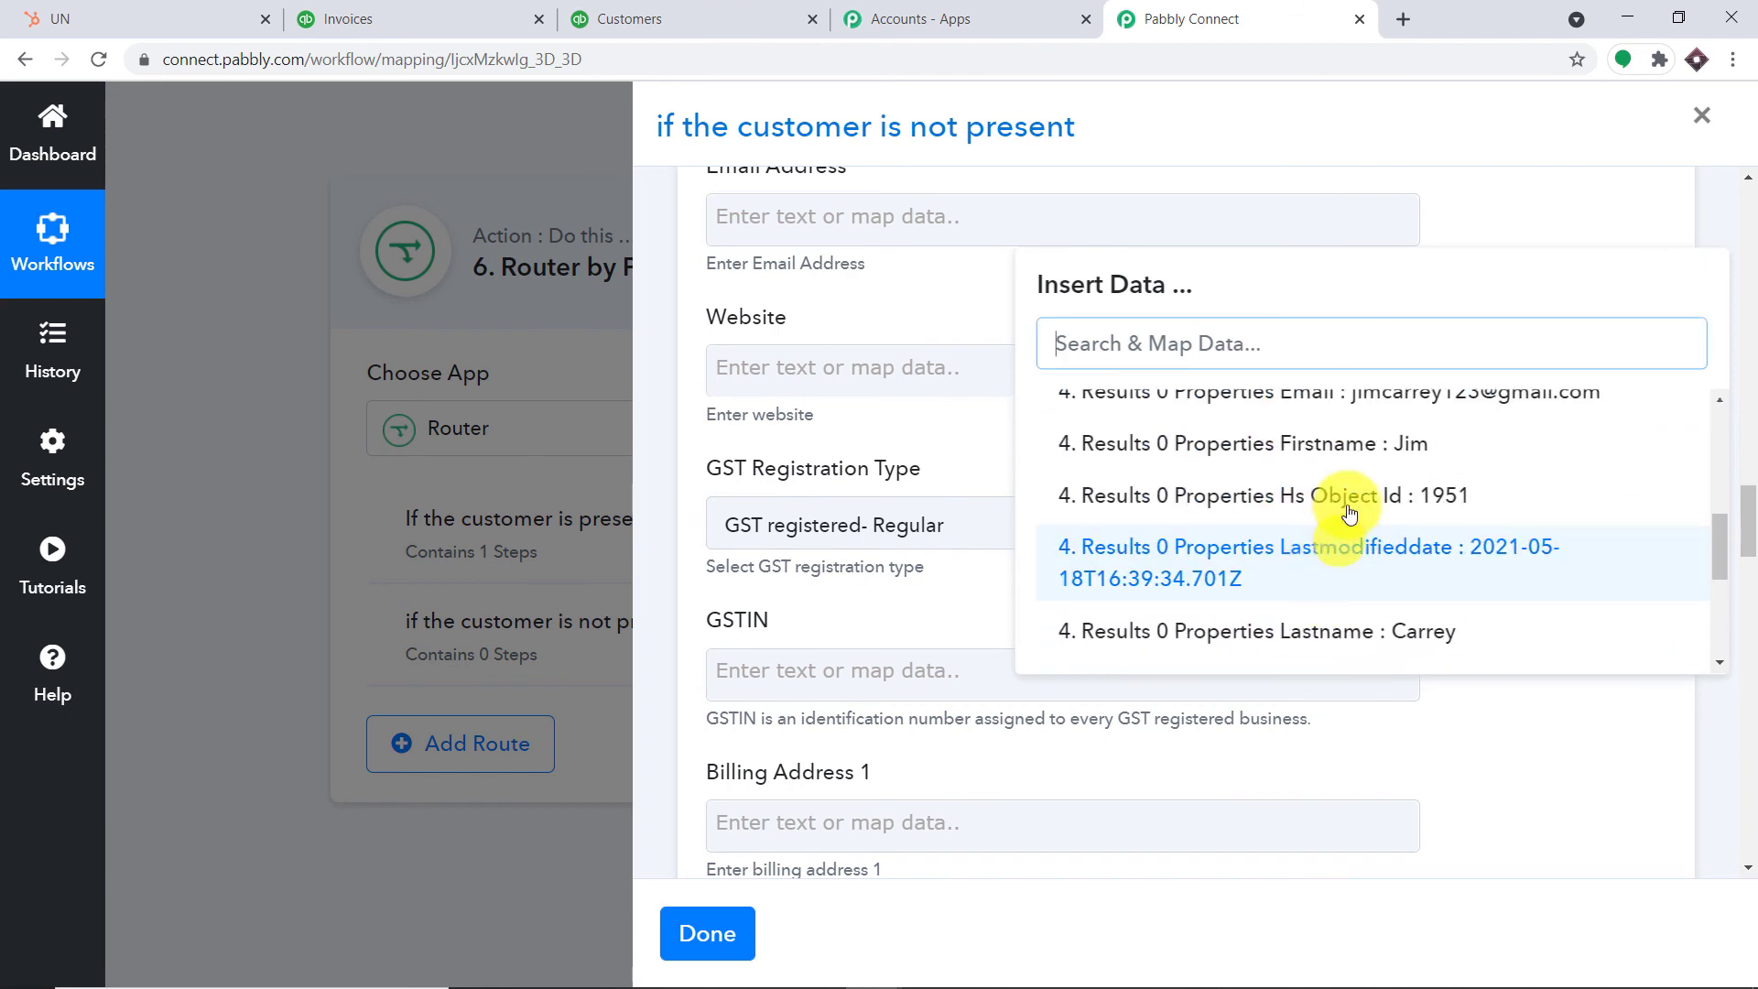
pyautogui.click(1384, 394)
pyautogui.scroll(2, 1387, 412)
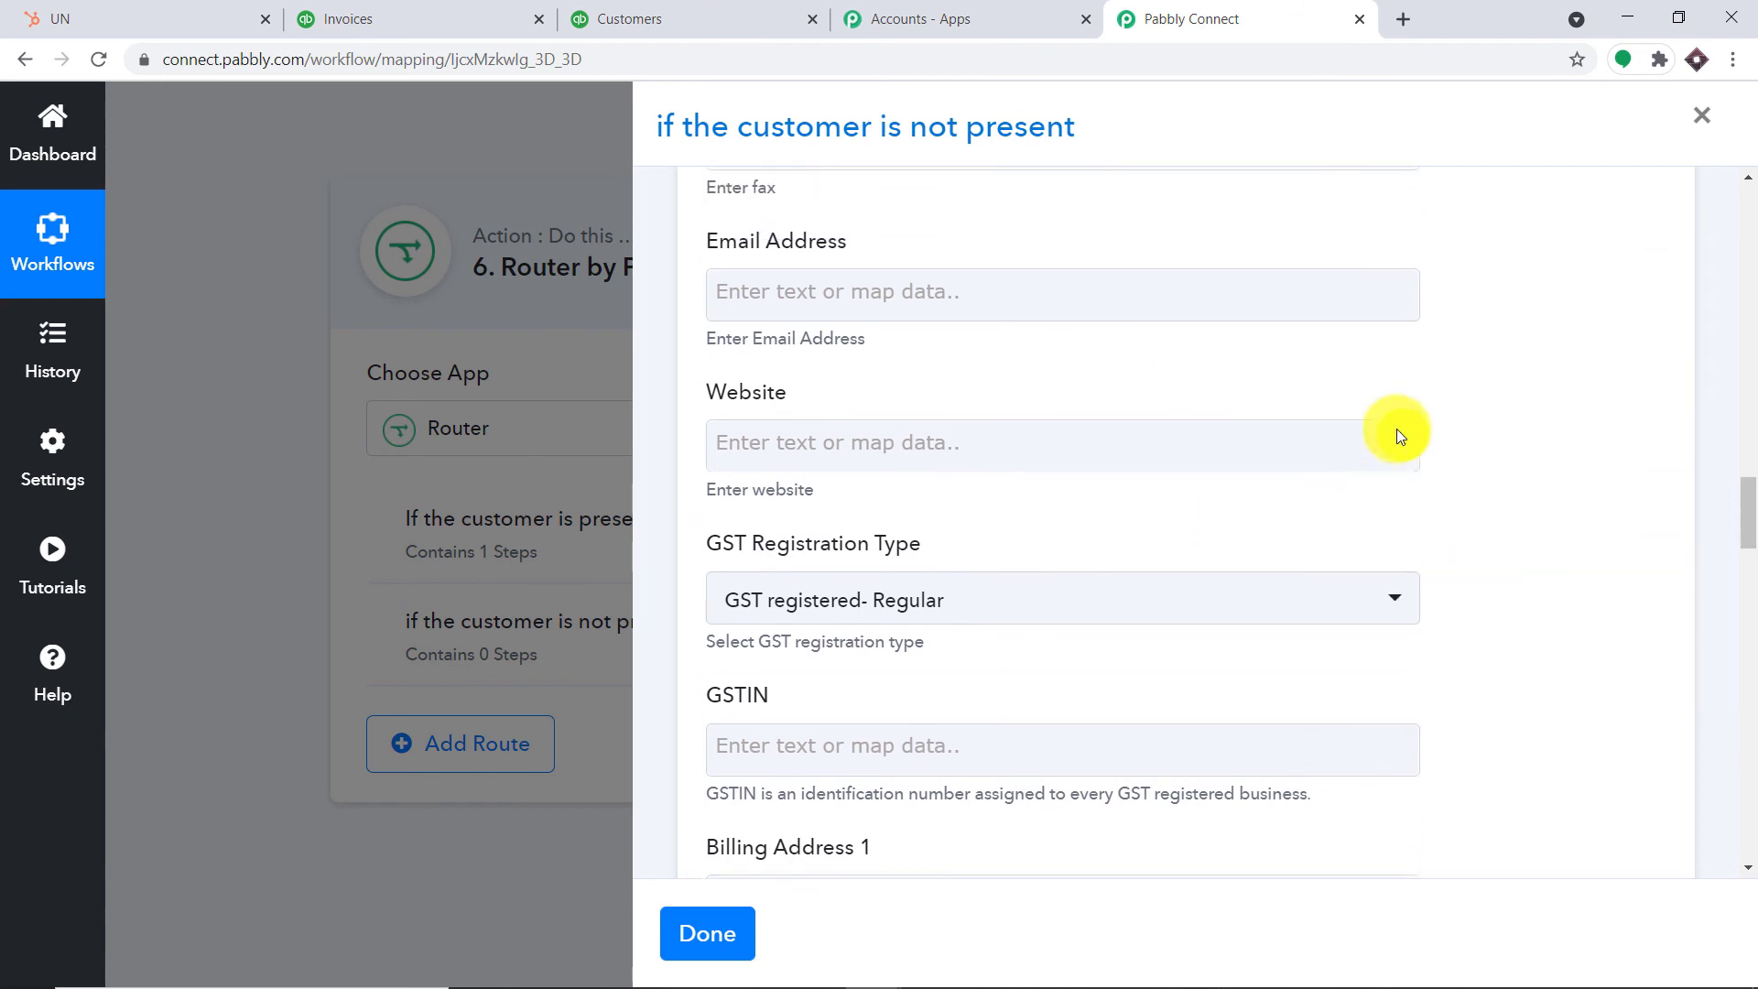
pyautogui.click(946, 346)
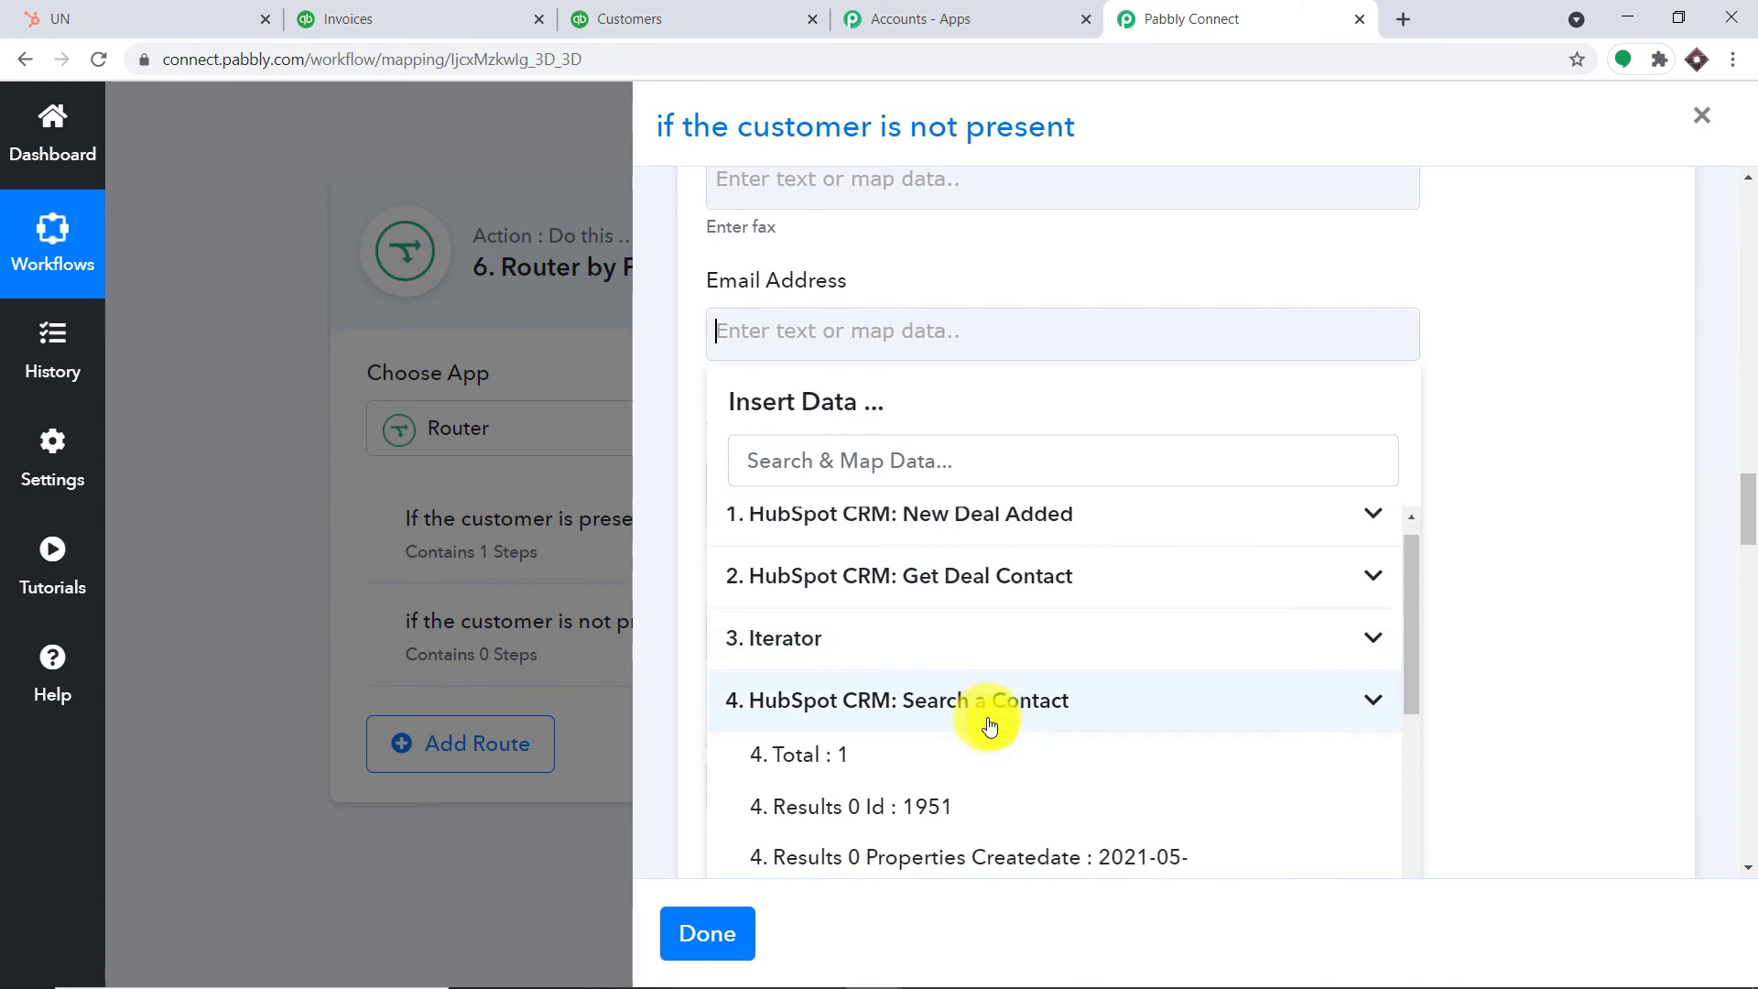
pyautogui.scroll(-3, 1012, 730)
pyautogui.click(1080, 735)
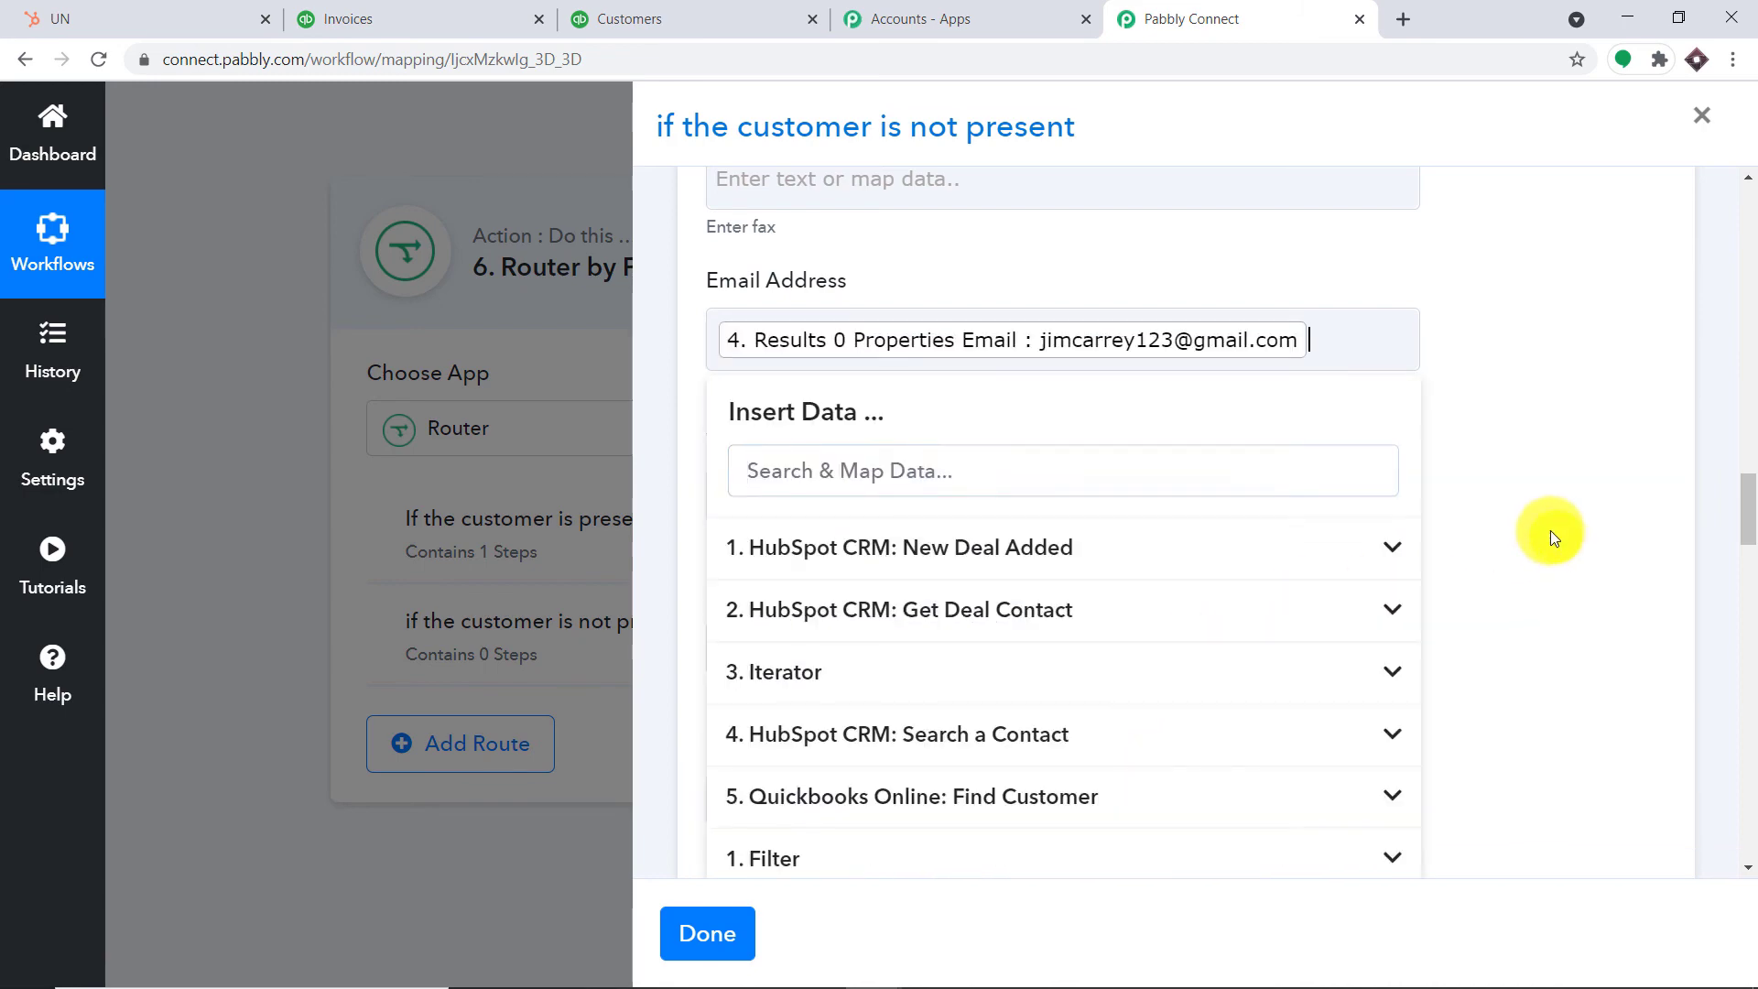
pyautogui.click(1547, 535)
pyautogui.scroll(7, 1514, 513)
pyautogui.scroll(4, 1346, 498)
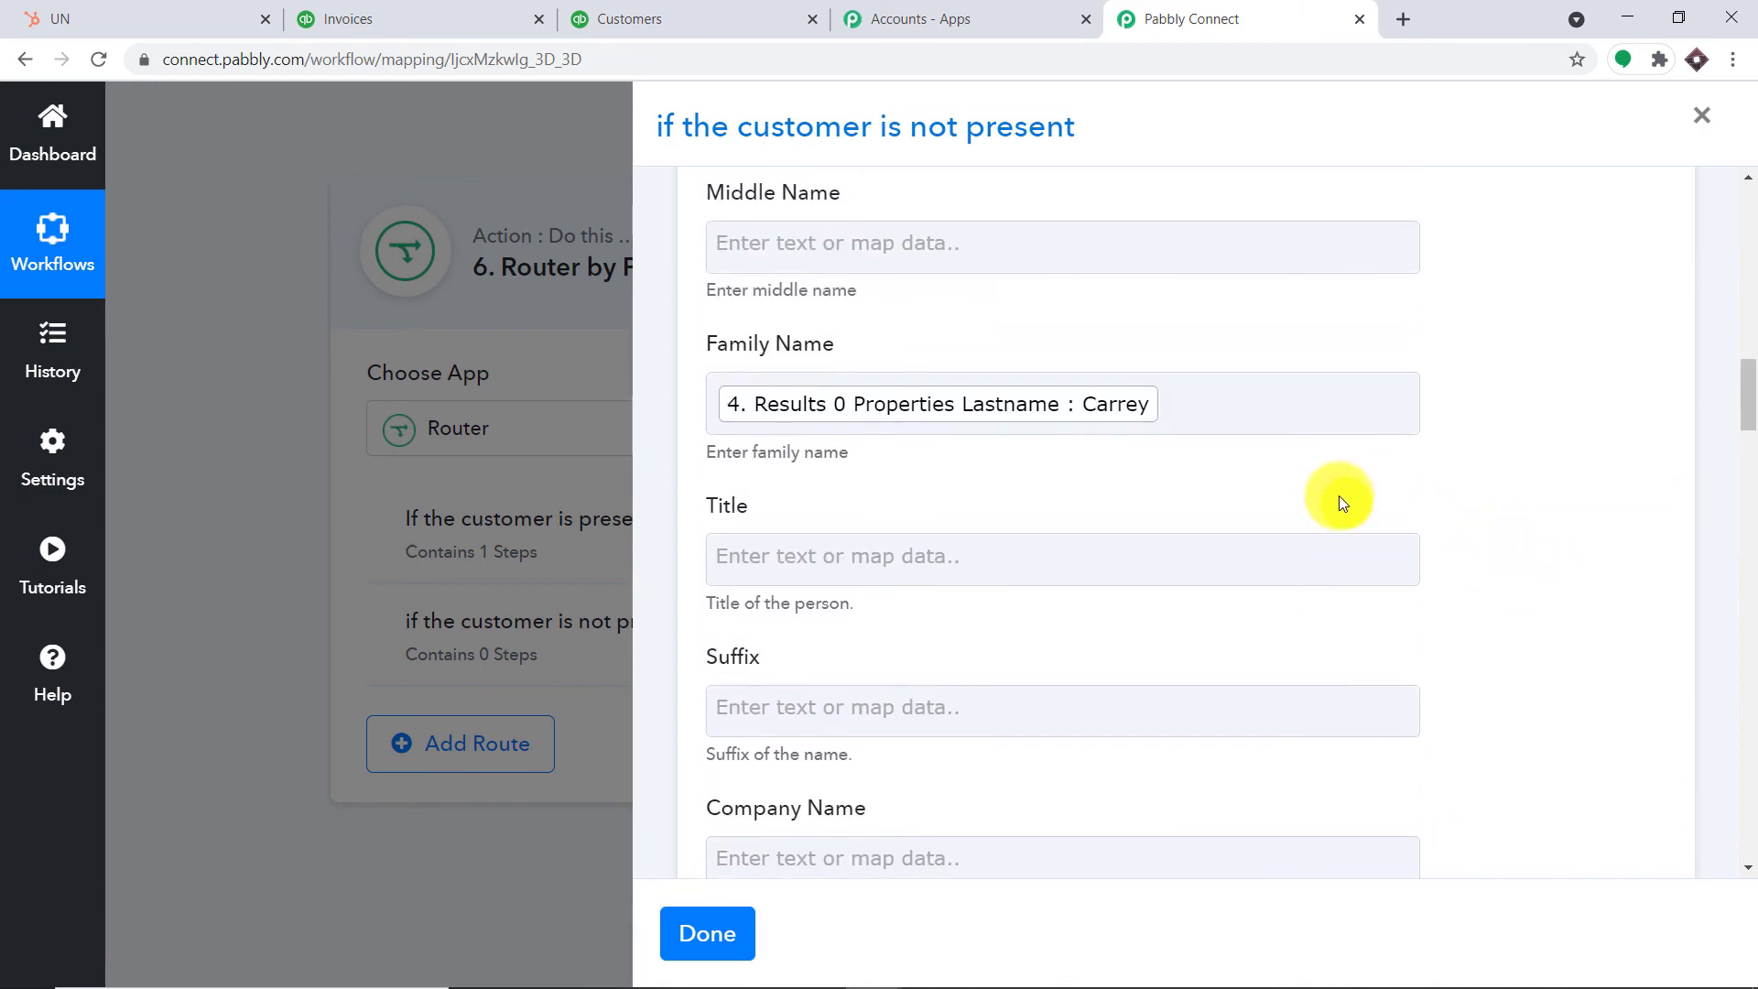
pyautogui.scroll(5, 1157, 392)
pyautogui.scroll(-20, 1142, 454)
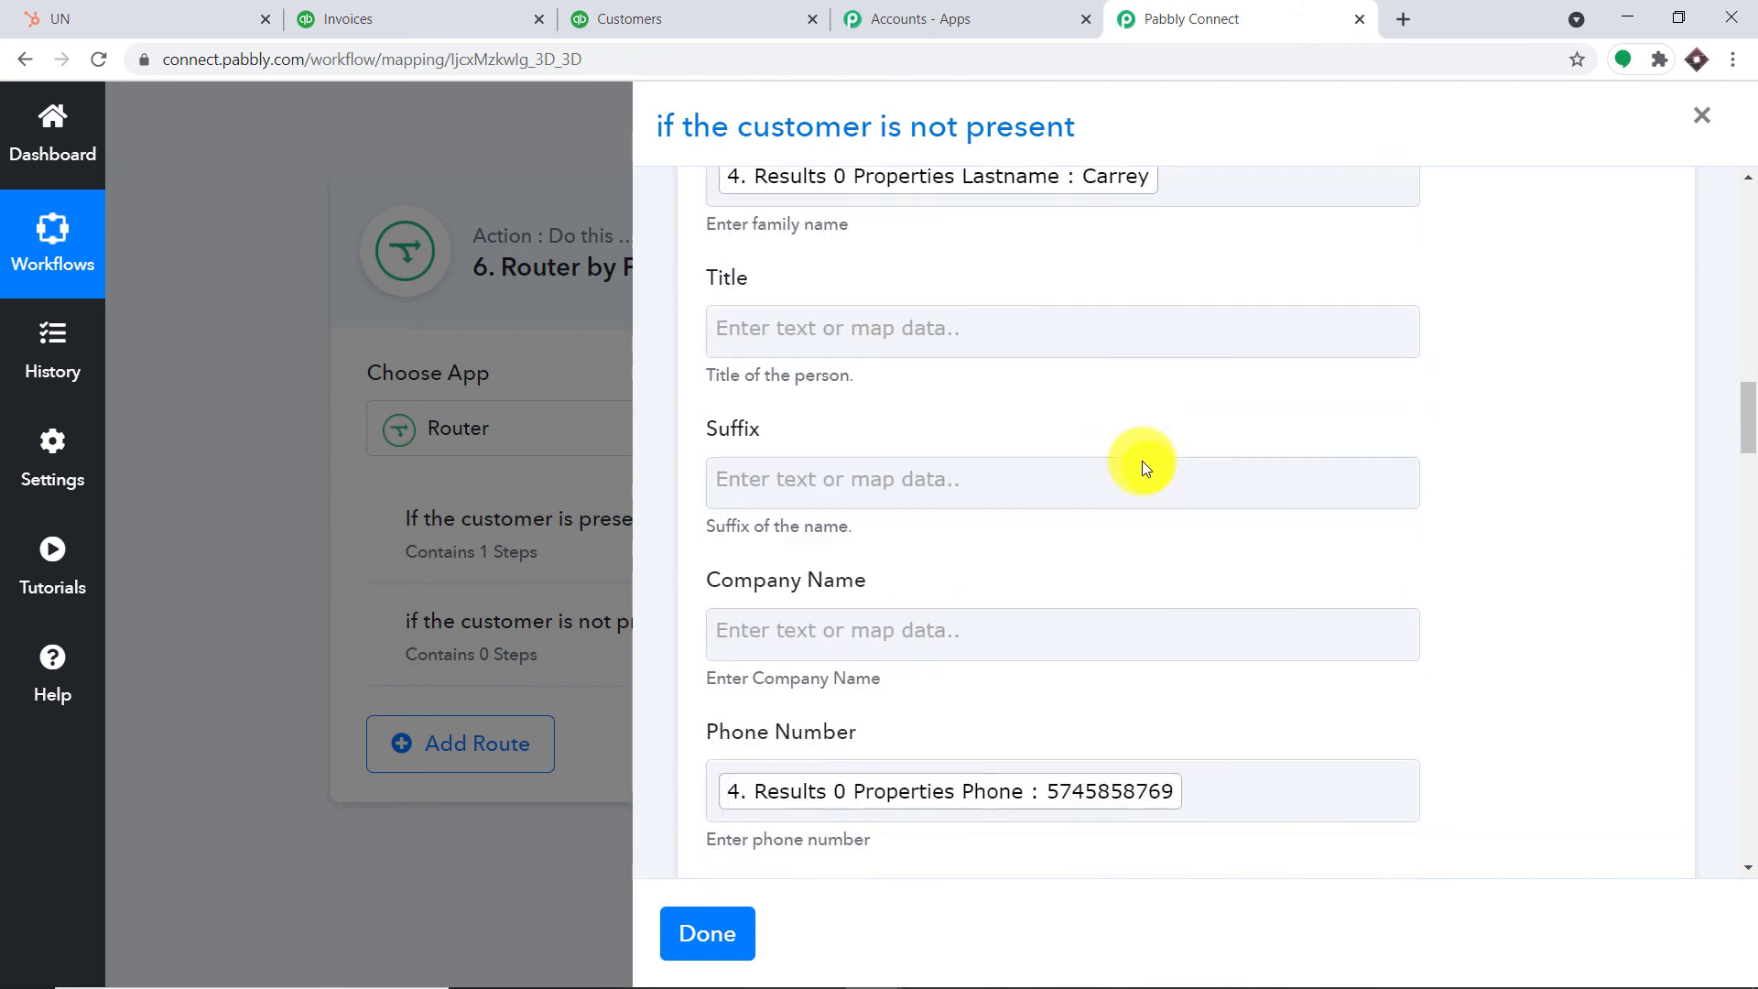
pyautogui.scroll(-5, 1111, 471)
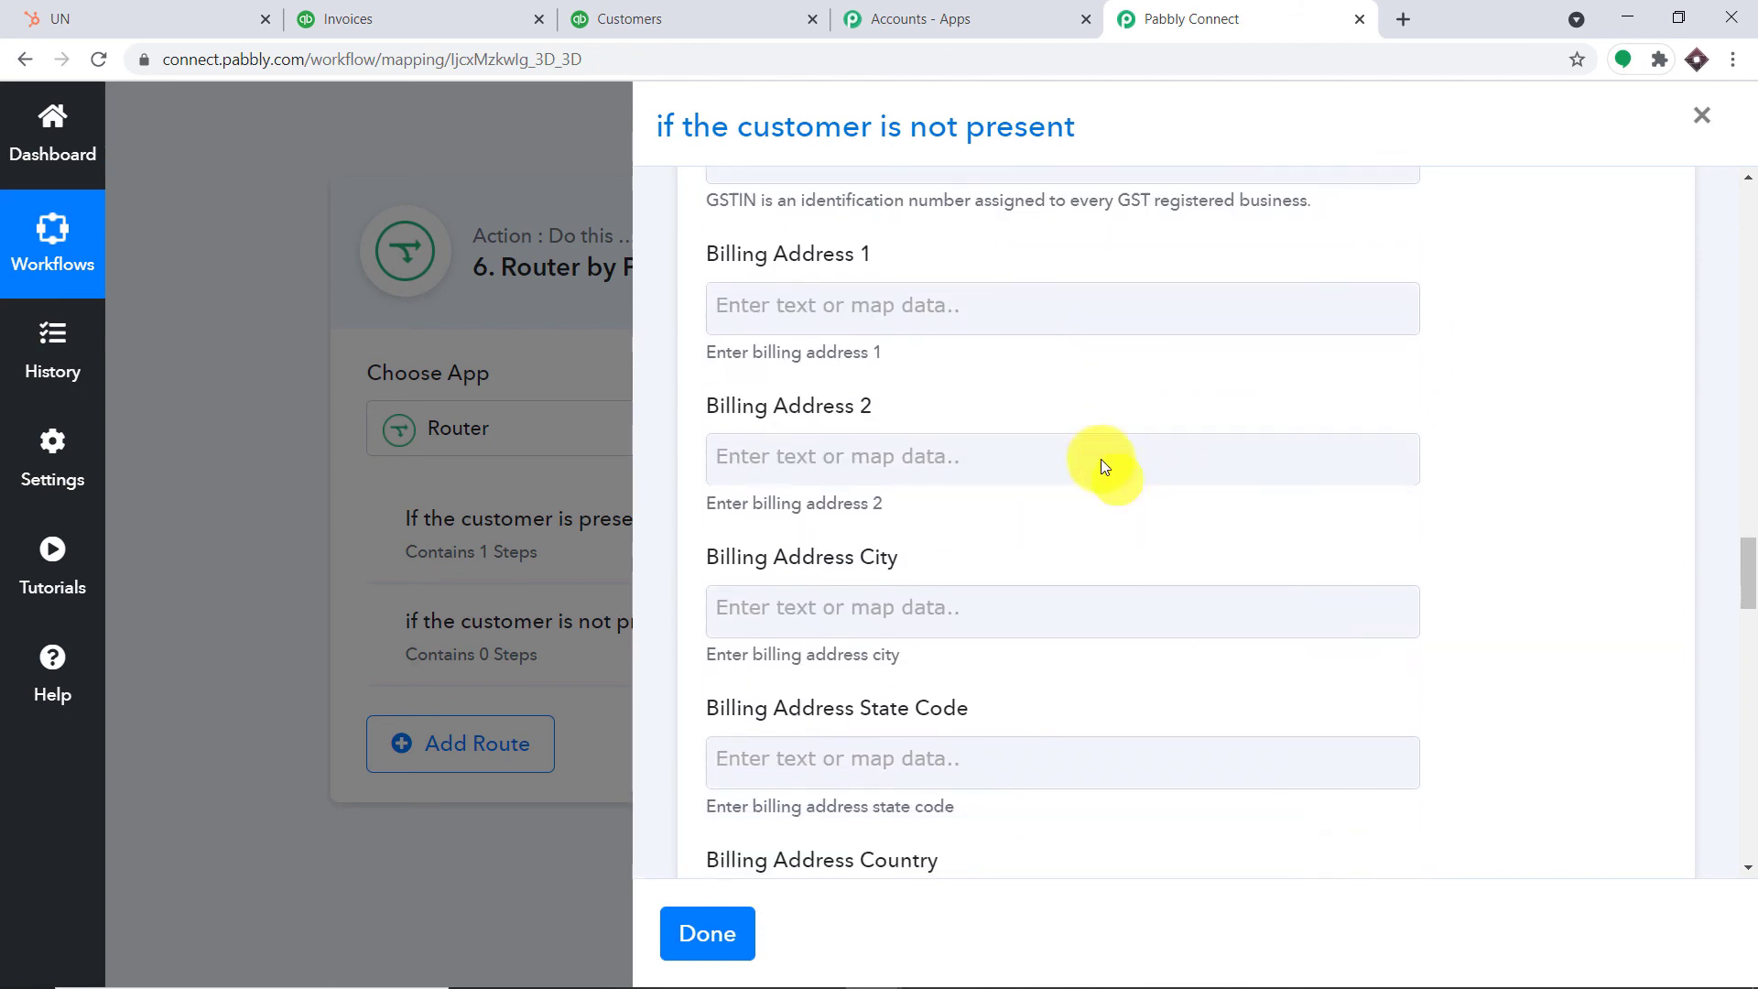
pyautogui.scroll(-6, 1035, 421)
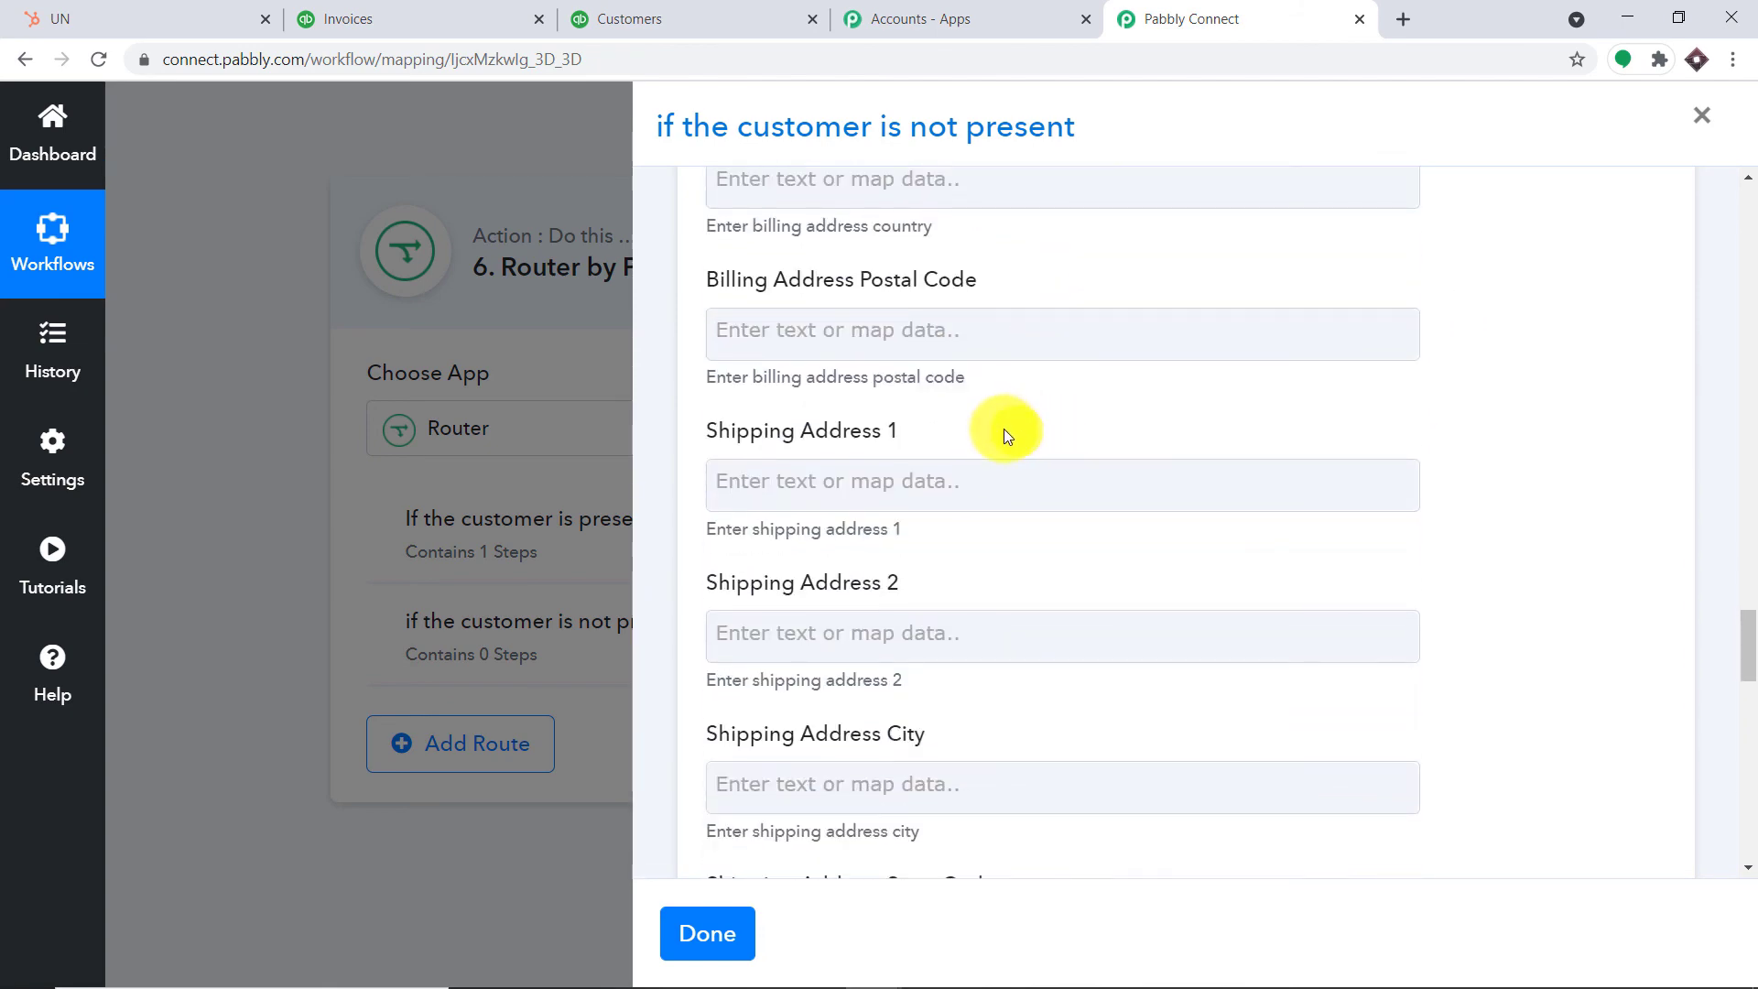
pyautogui.scroll(-2, 1144, 370)
pyautogui.scroll(-15, 1144, 369)
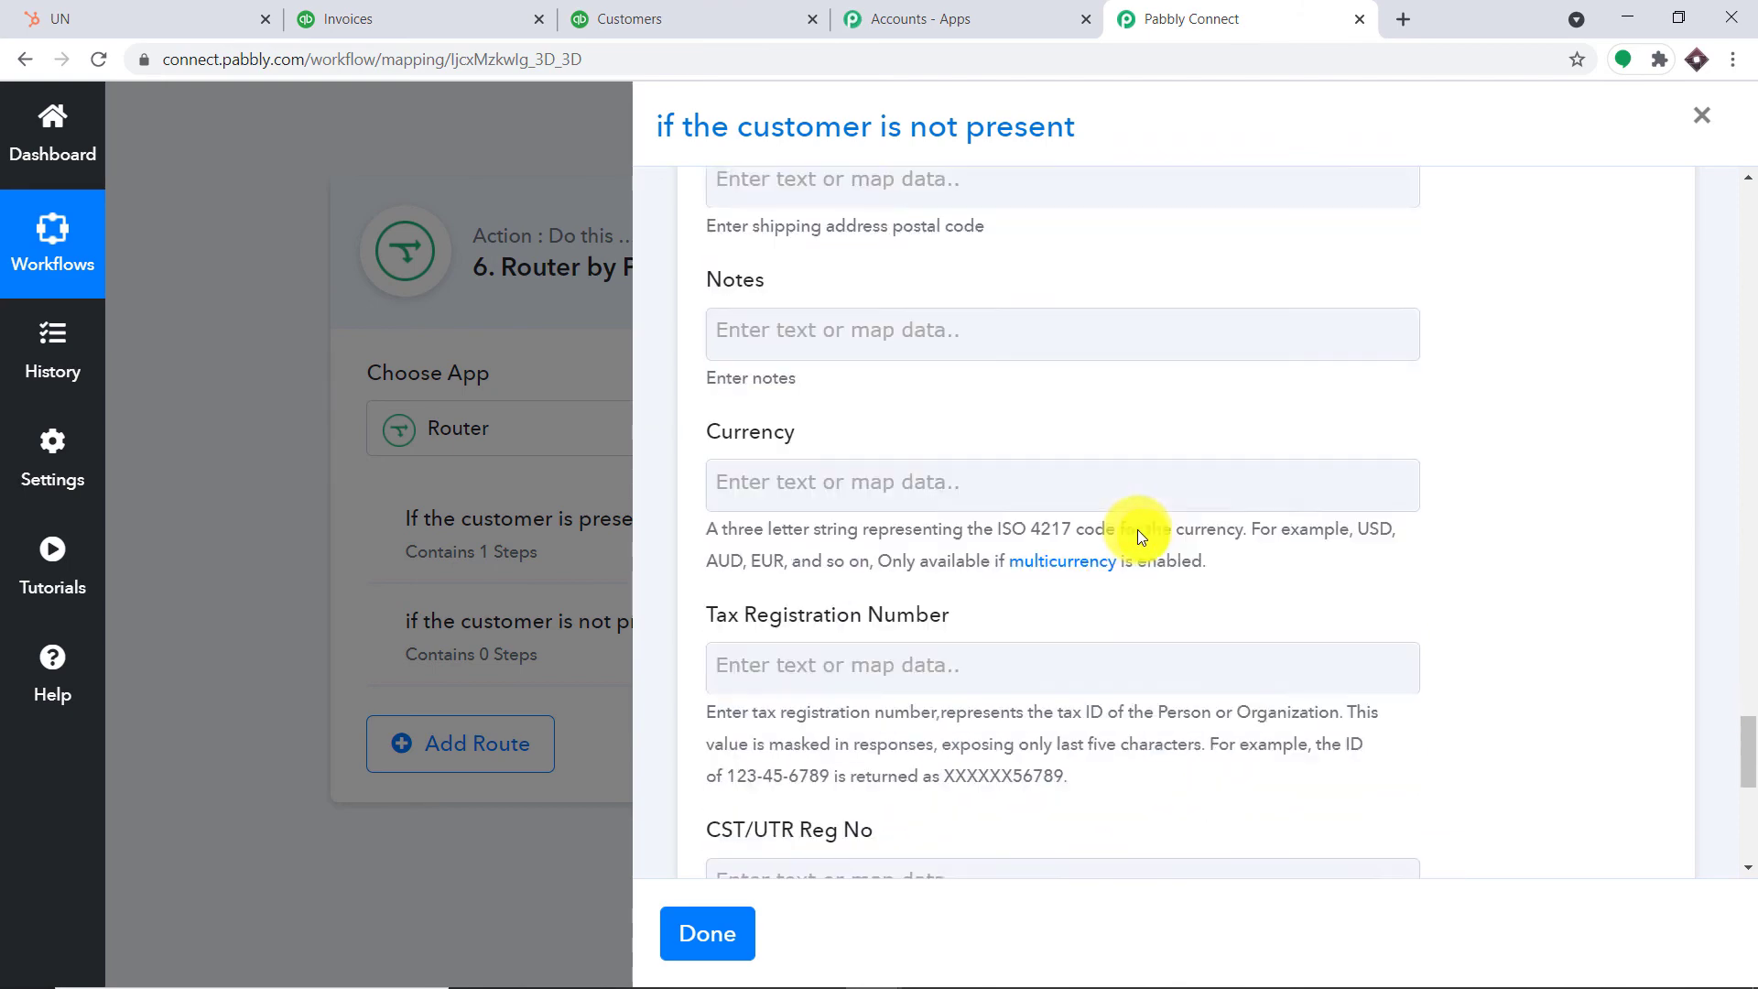
# Save and test the Create a Customer step, then reload QuickBooks showing customer Id 15
pyautogui.click(830, 725)
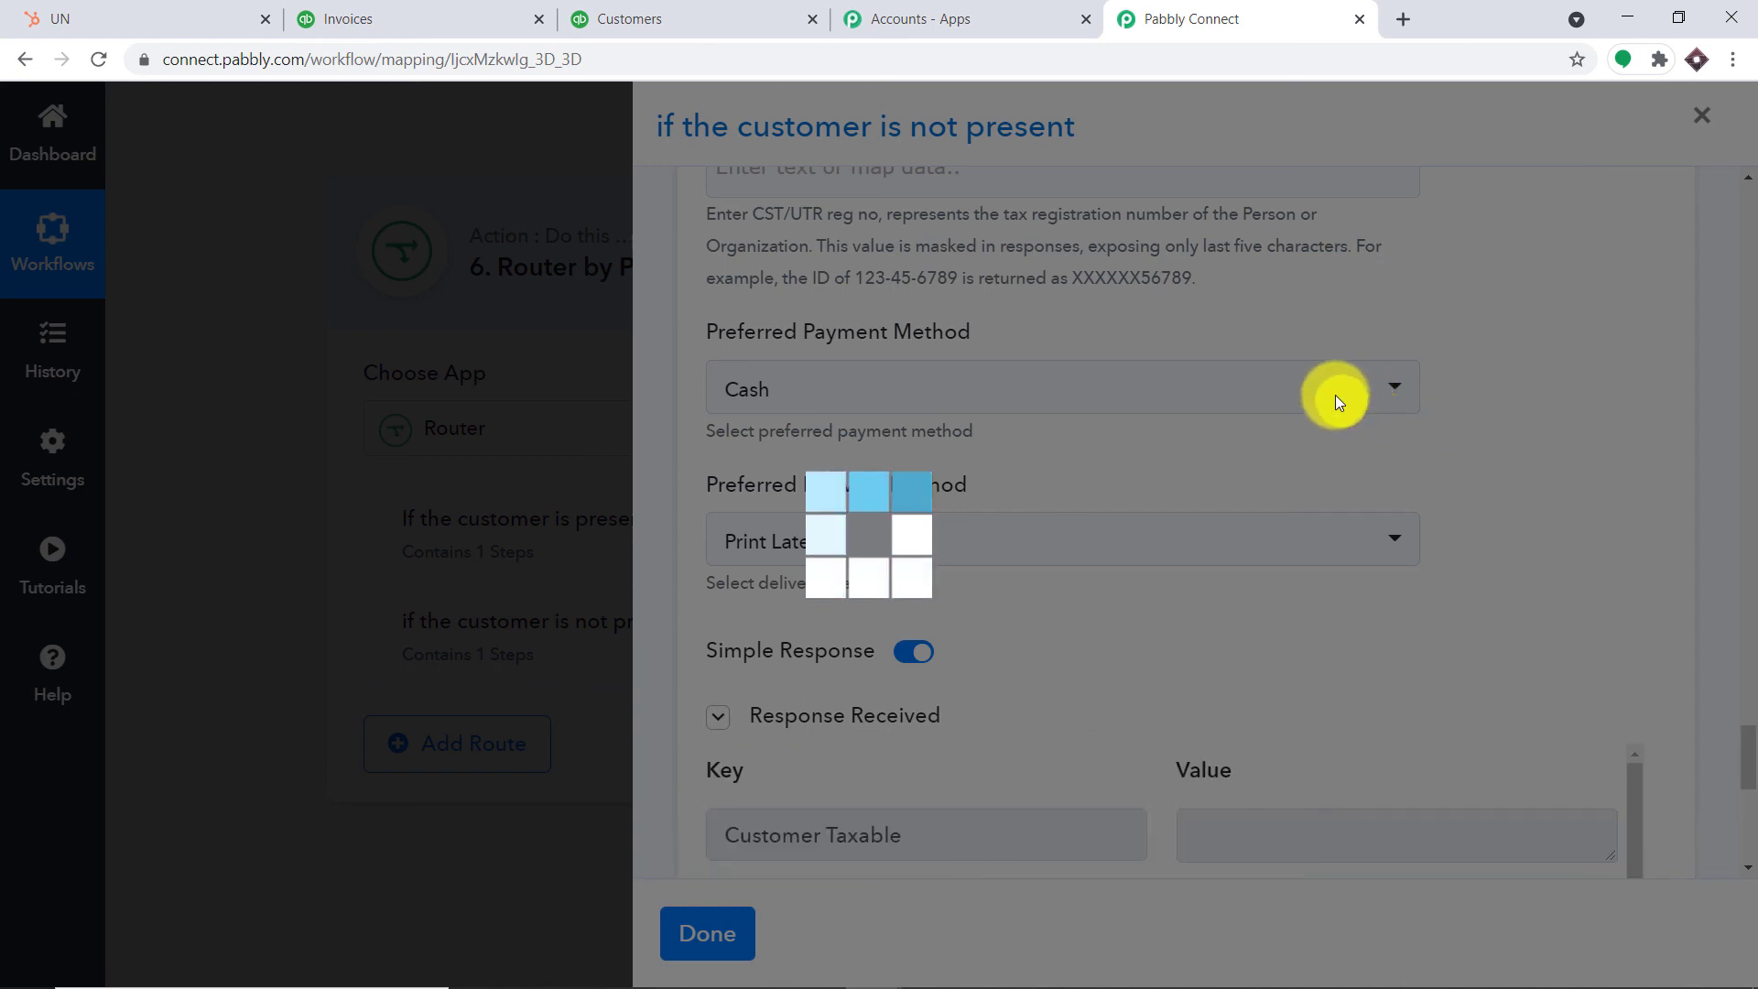
pyautogui.scroll(-6, 1653, 549)
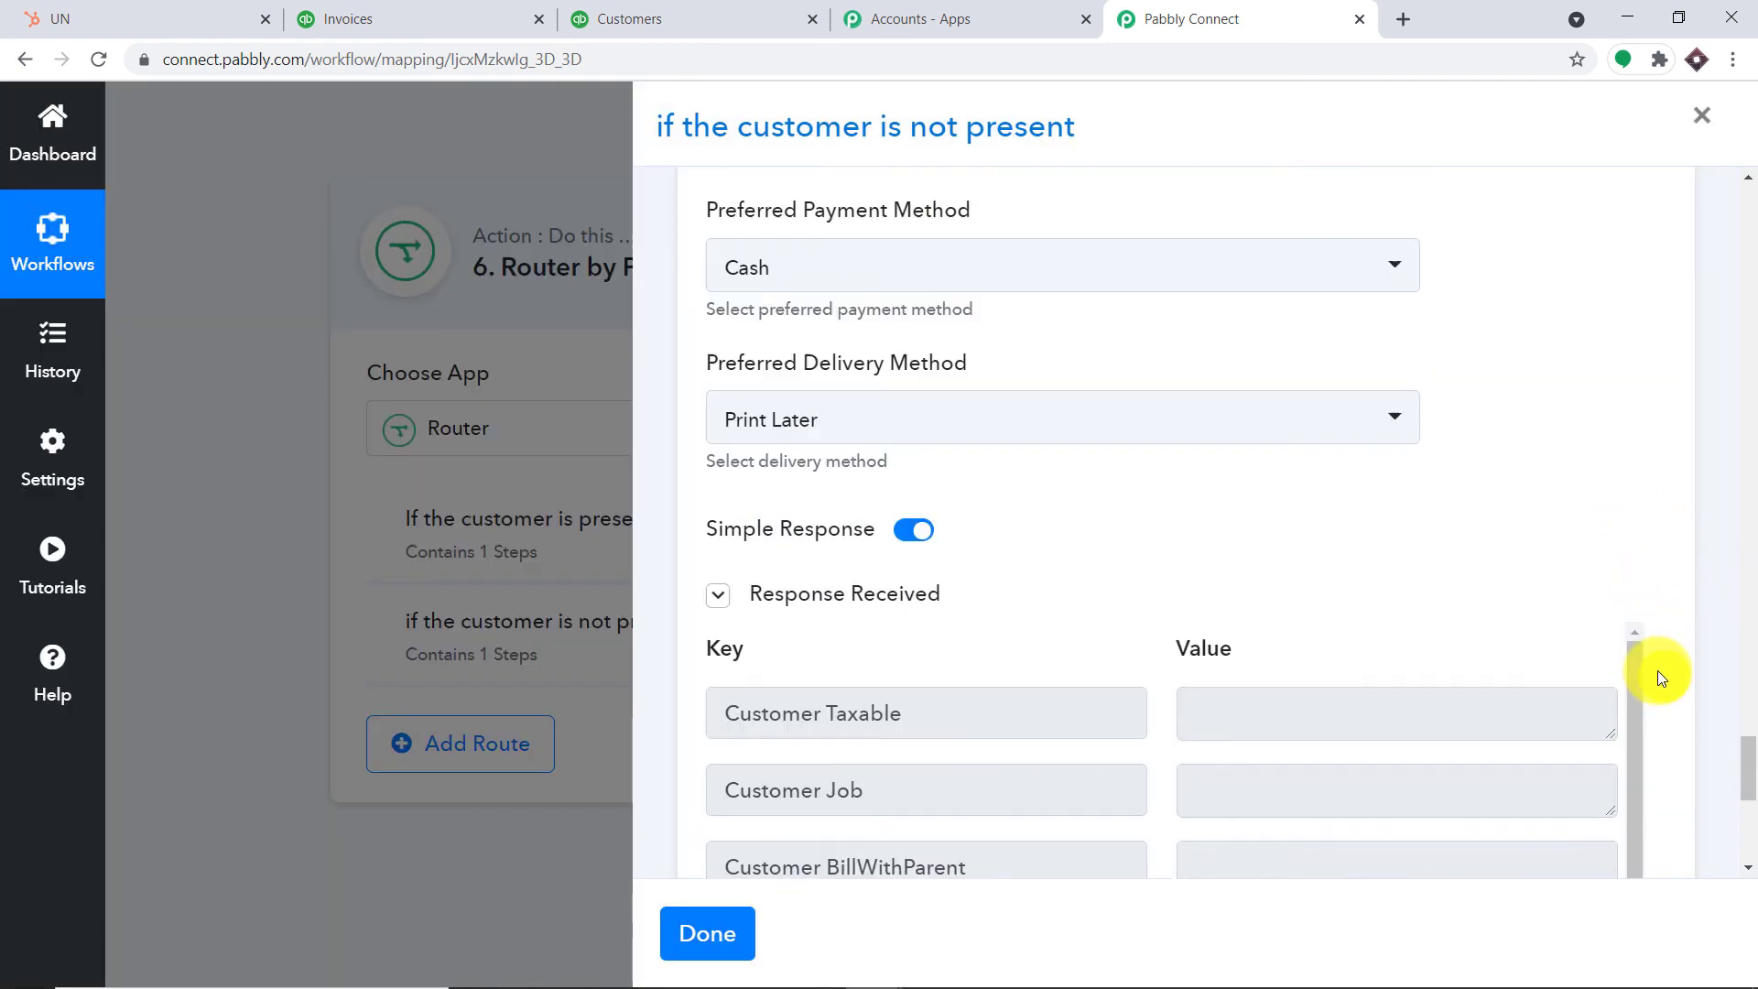
pyautogui.scroll(-2, 1556, 613)
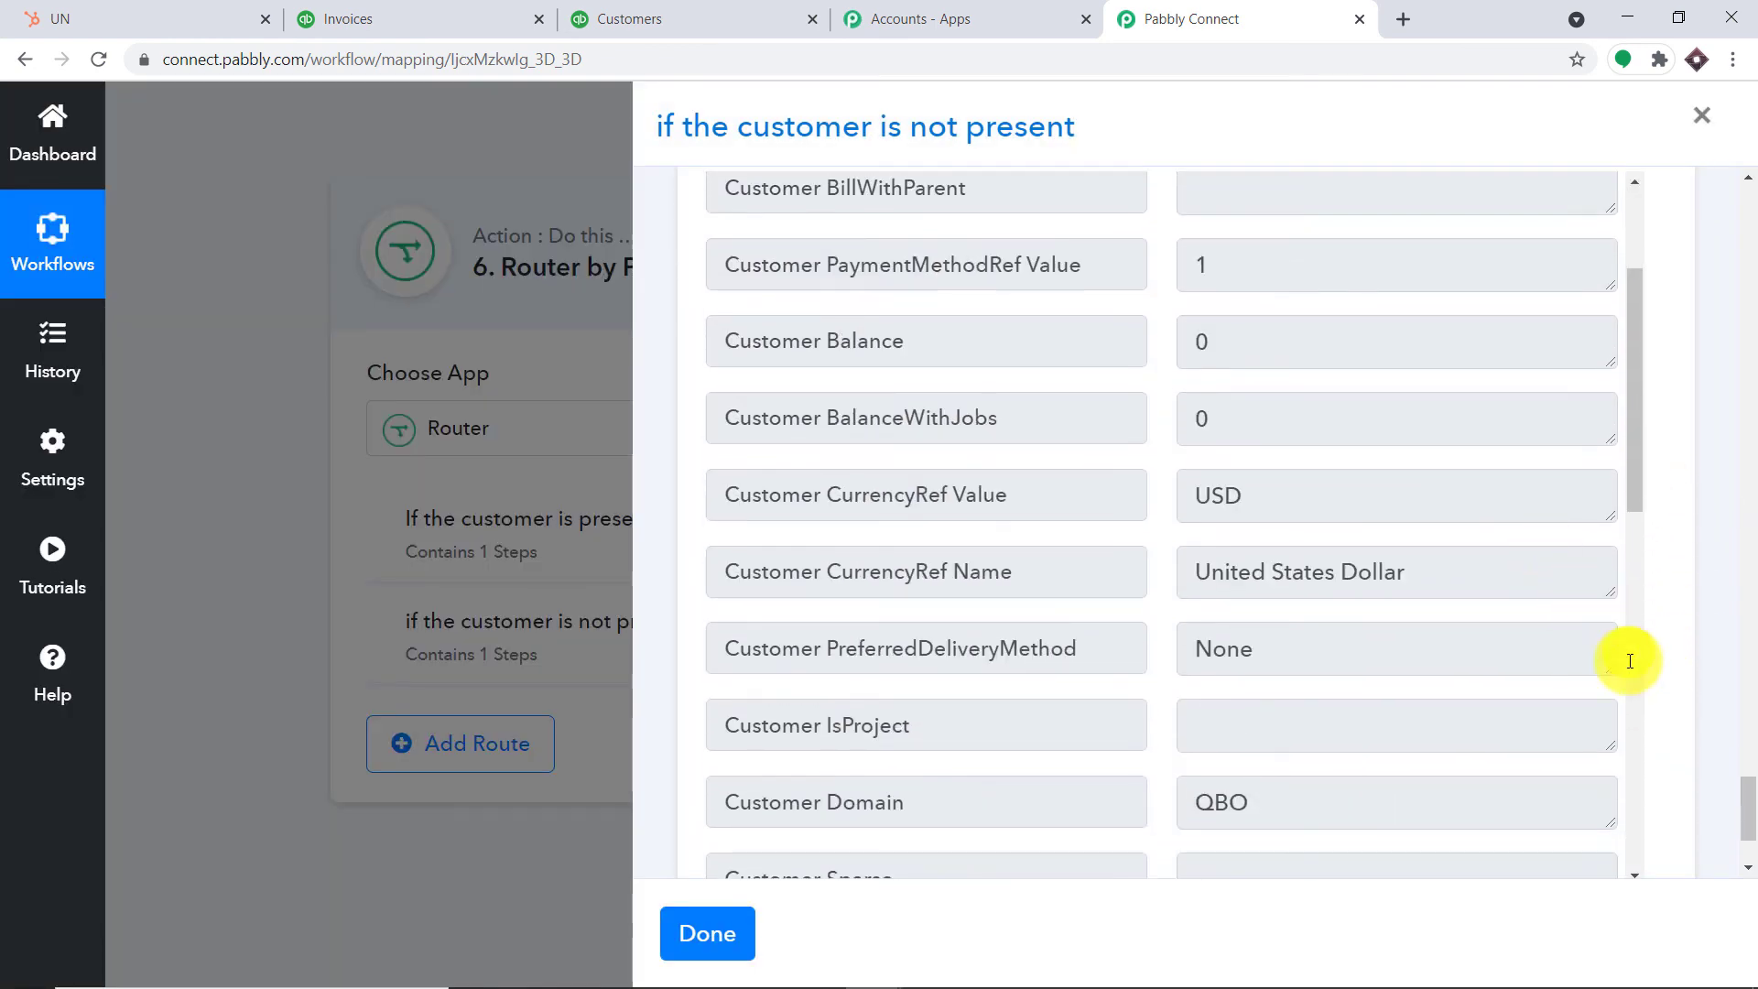
pyautogui.scroll(-2, 1520, 623)
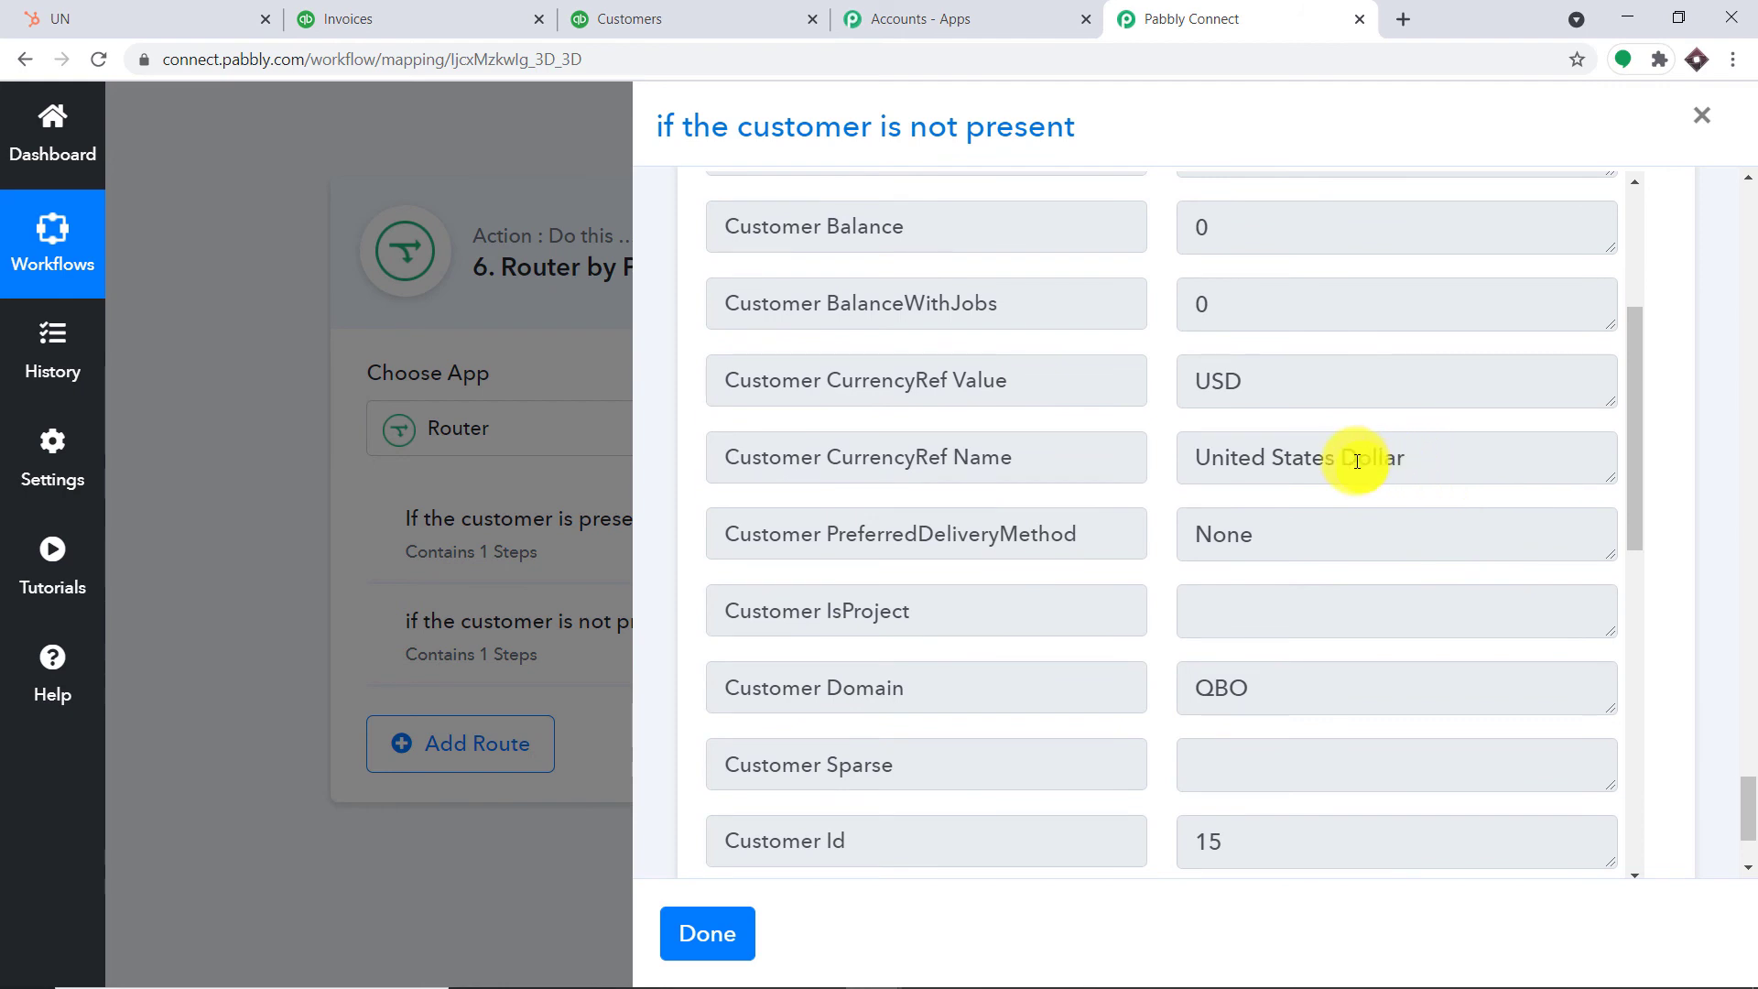
pyautogui.scroll(-2, 1356, 460)
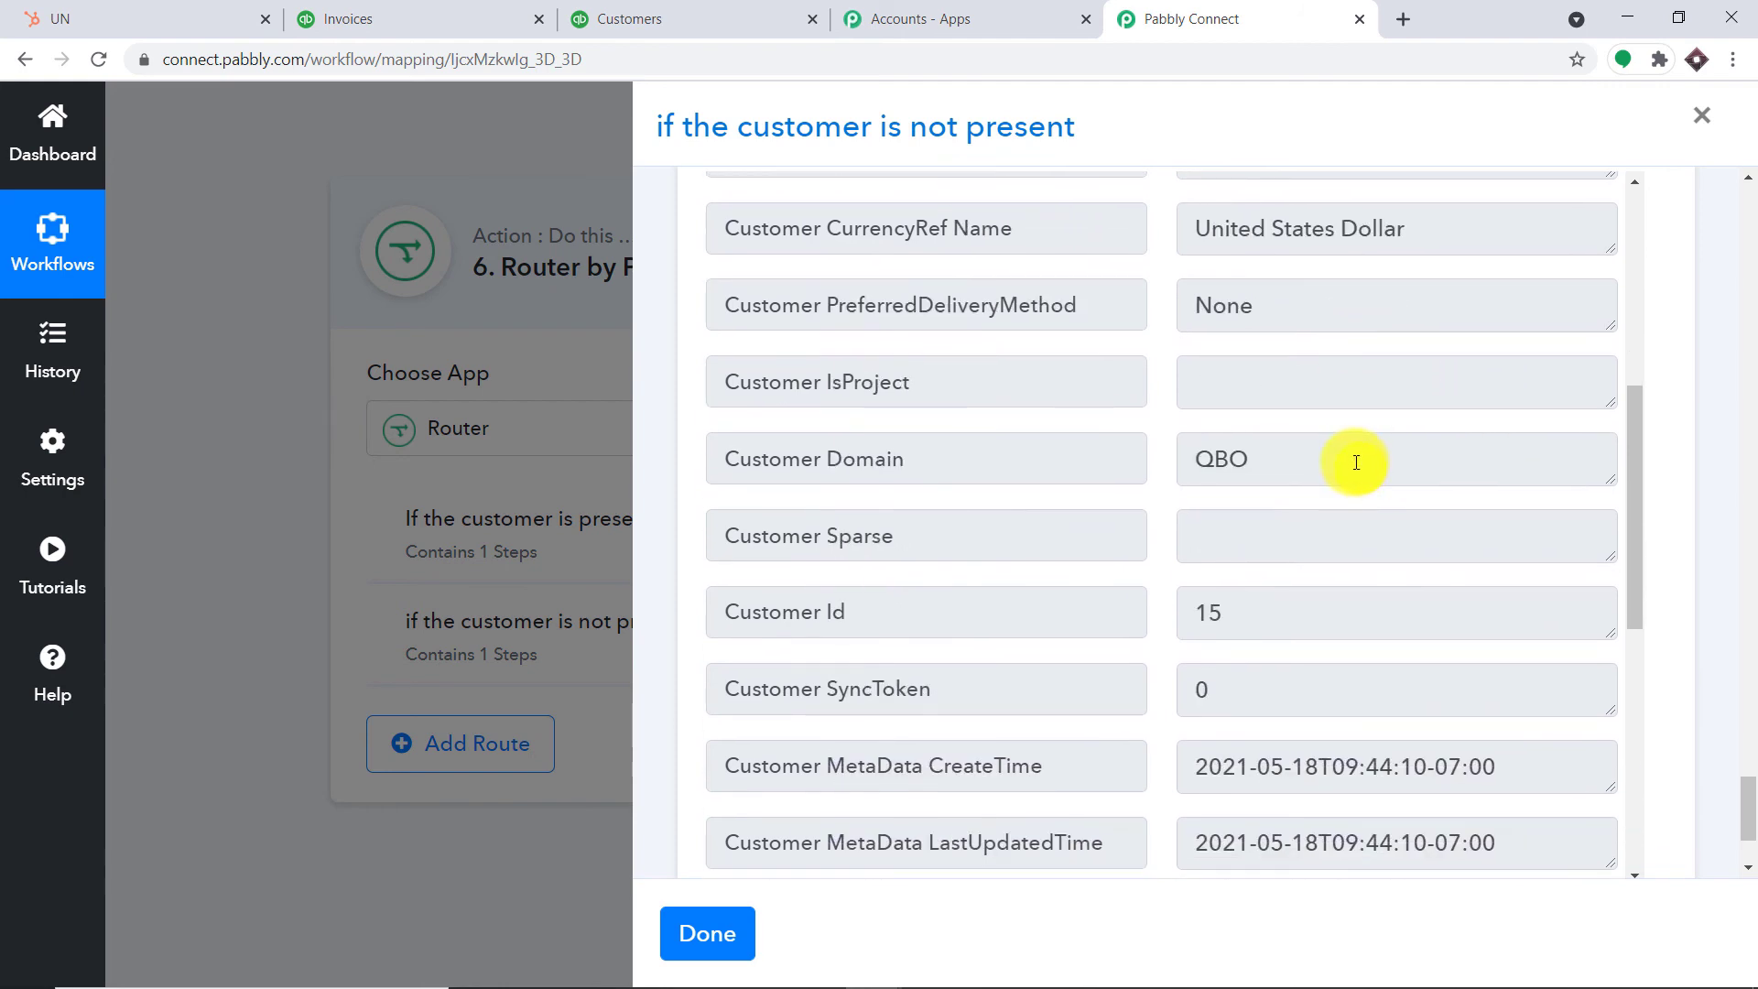
pyautogui.click(758, 13)
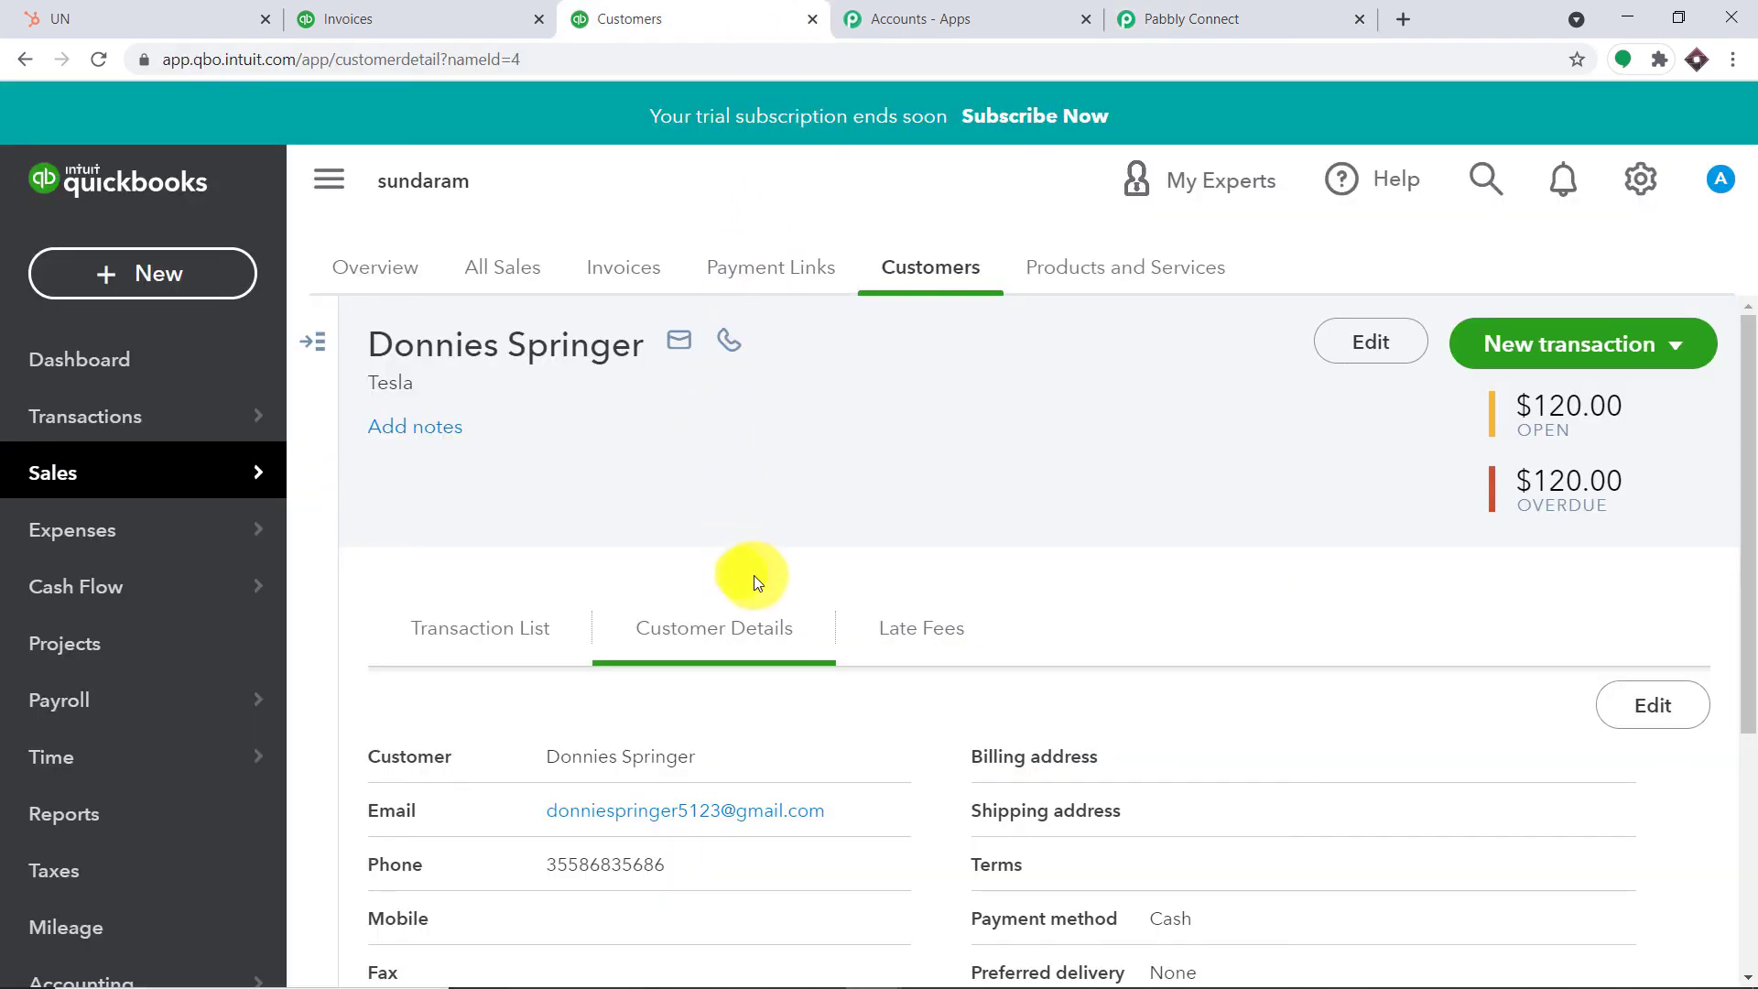
pyautogui.scroll(-1, 878, 558)
pyautogui.click(97, 60)
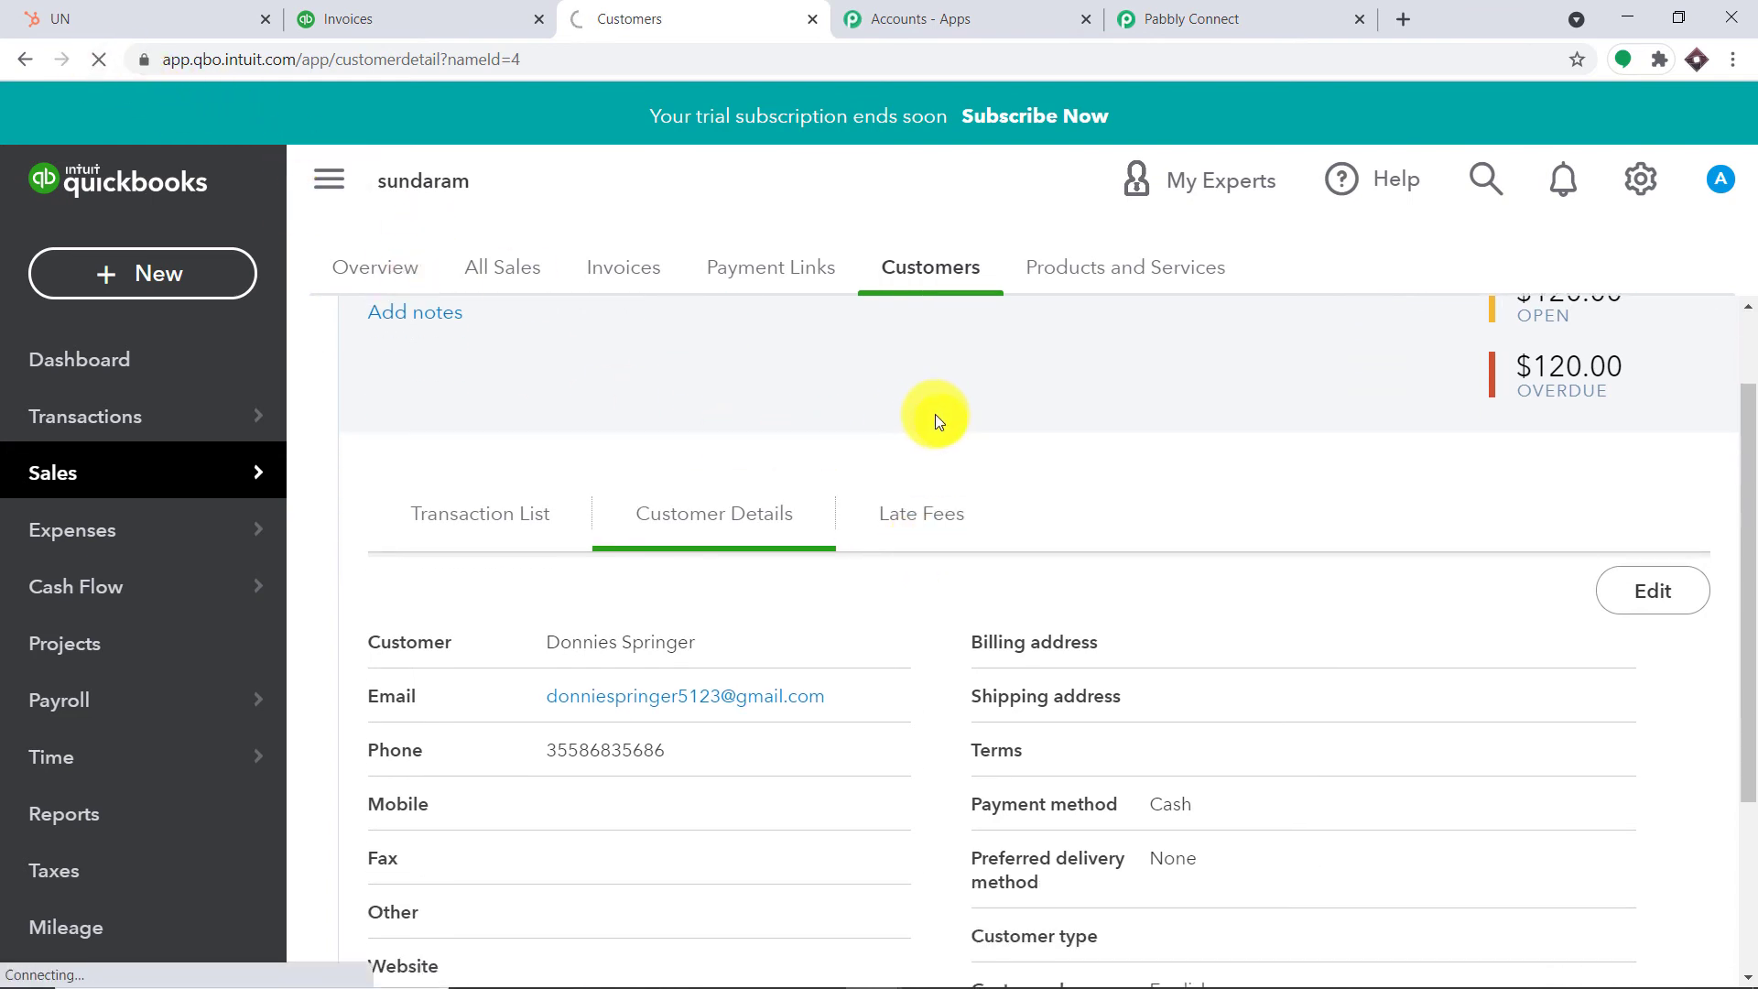
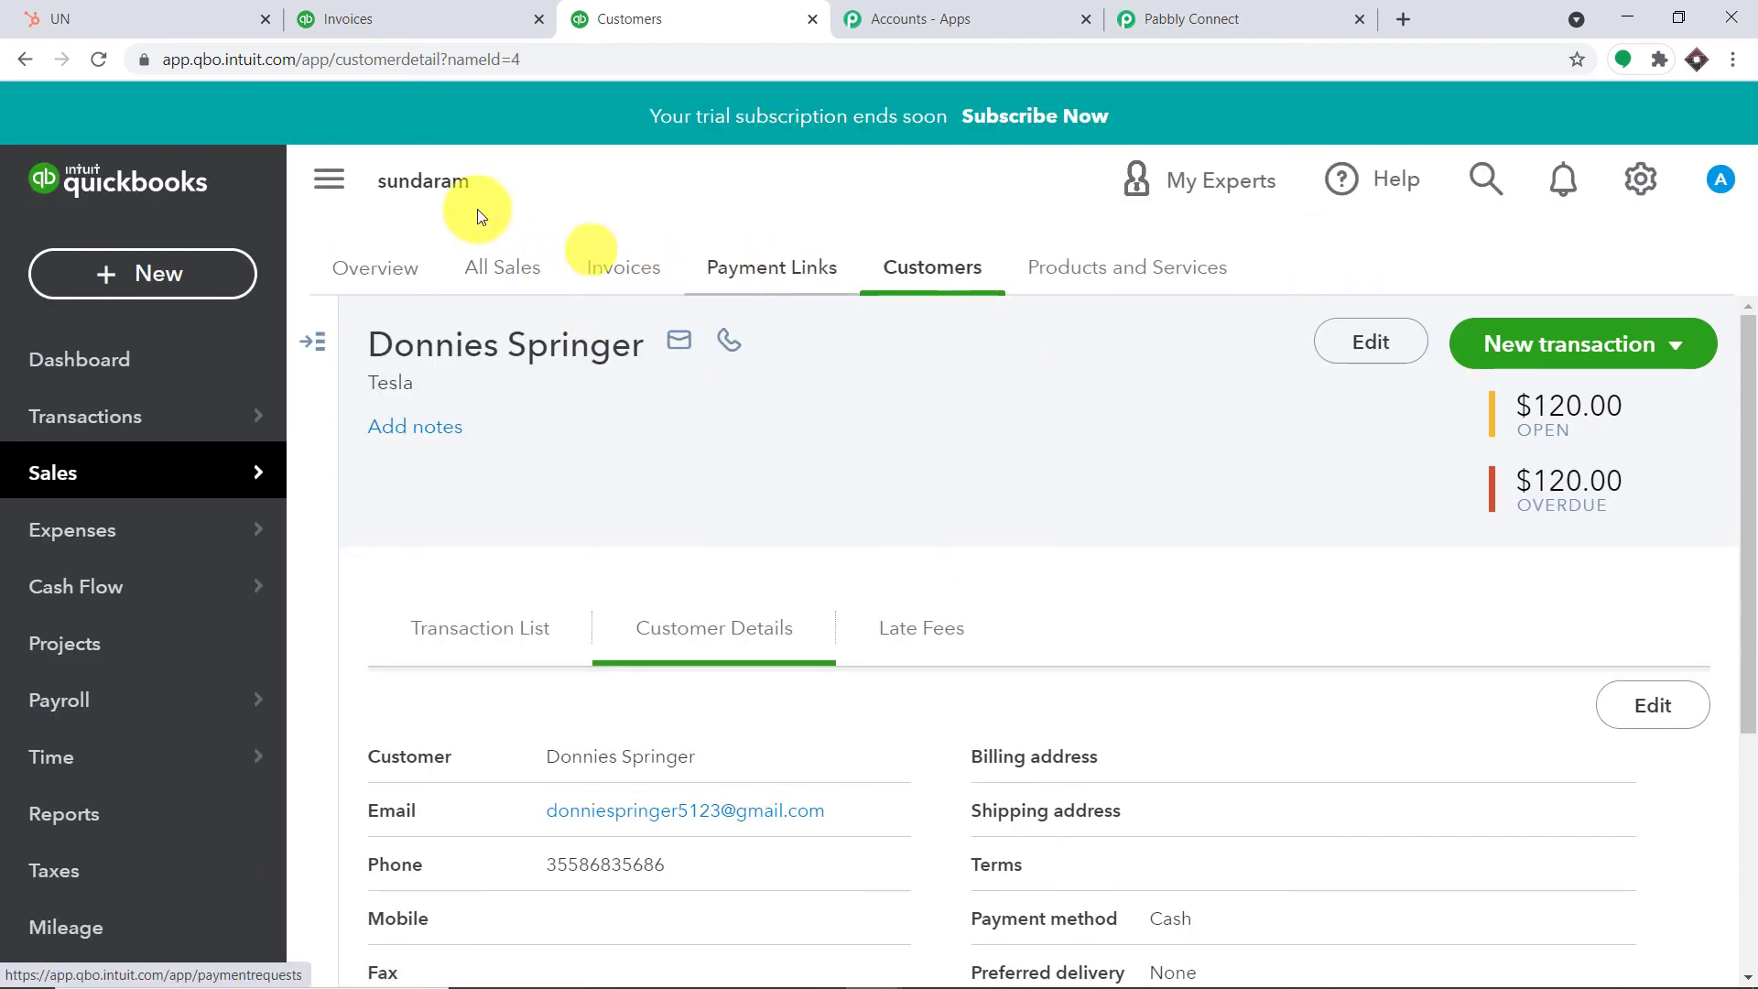
# Open the QuickBooks Customers list from Sales and search it by the new contact's e-mail address
pyautogui.moveTo(216, 459)
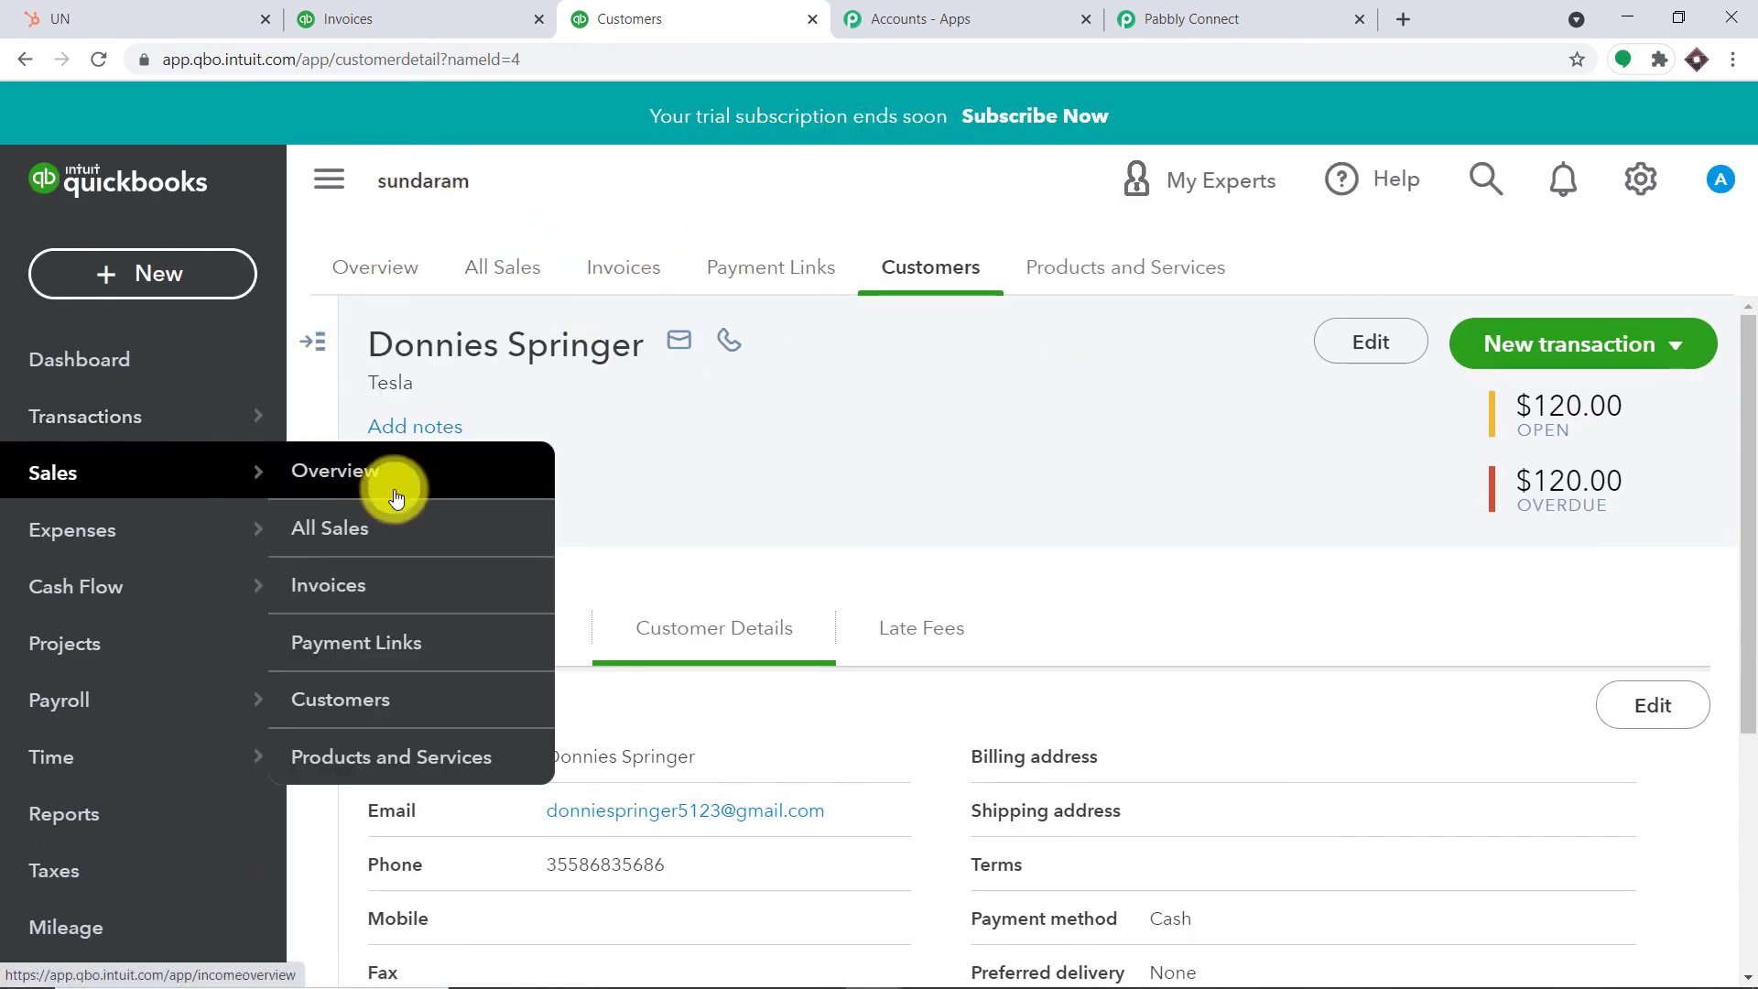
pyautogui.click(373, 693)
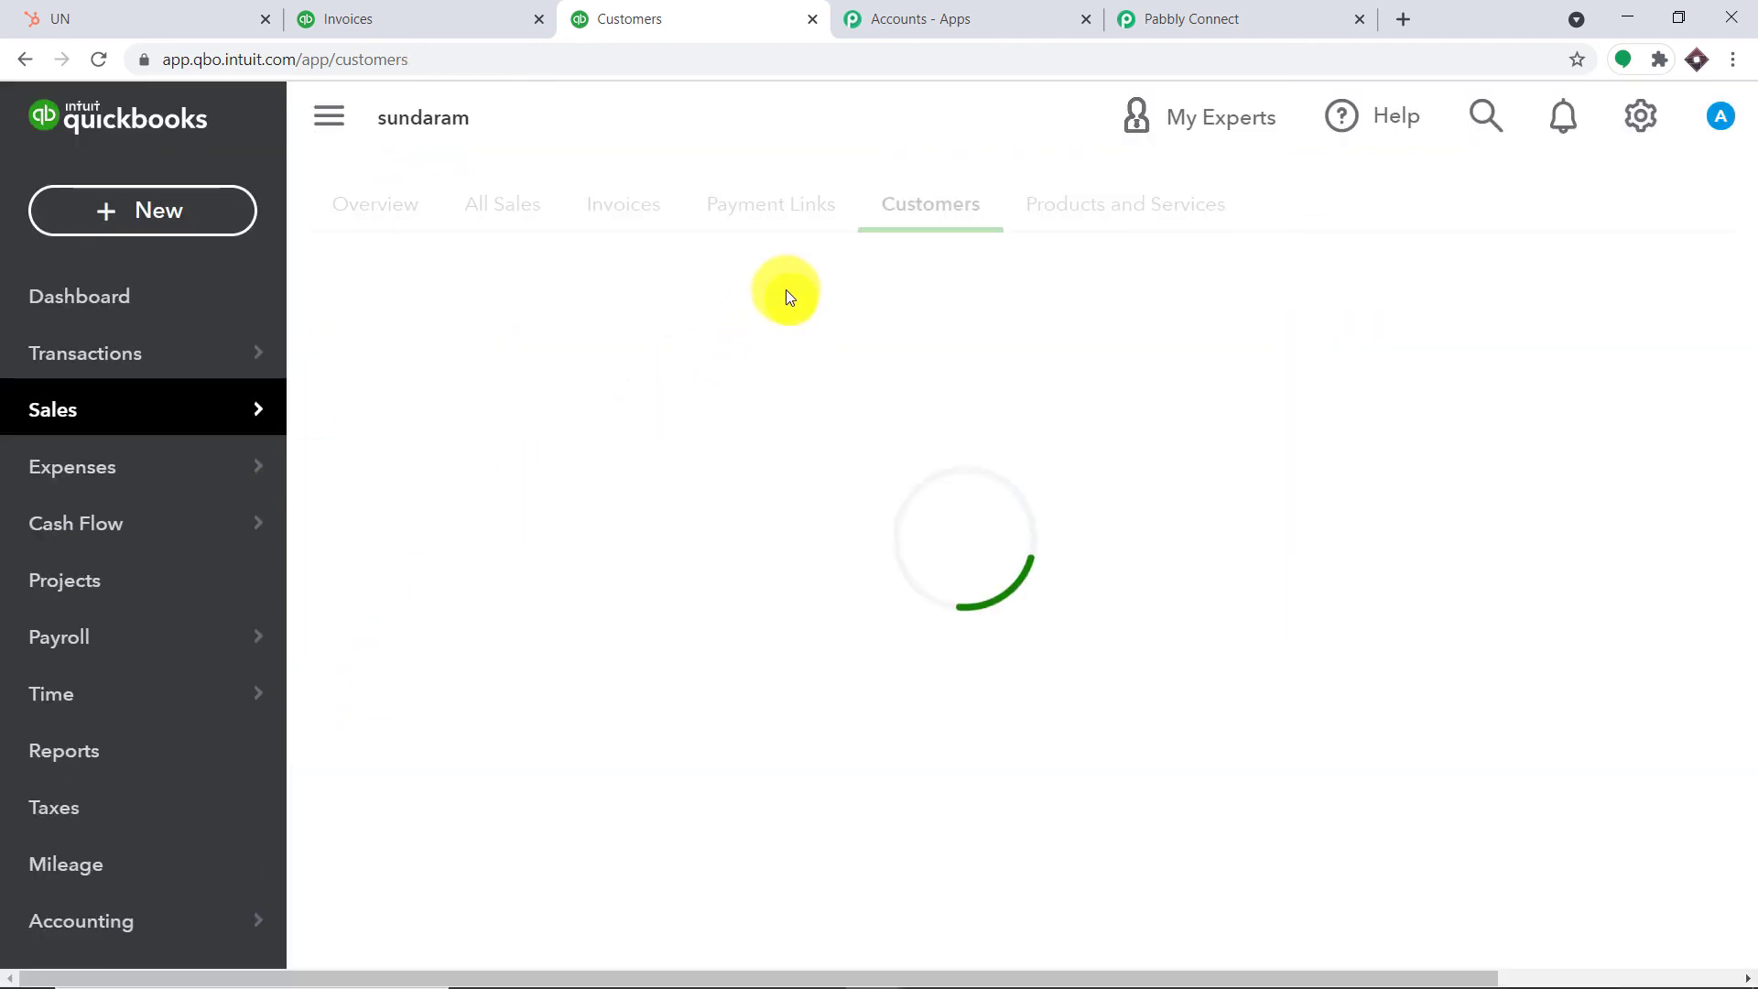
pyautogui.scroll(-4, 816, 568)
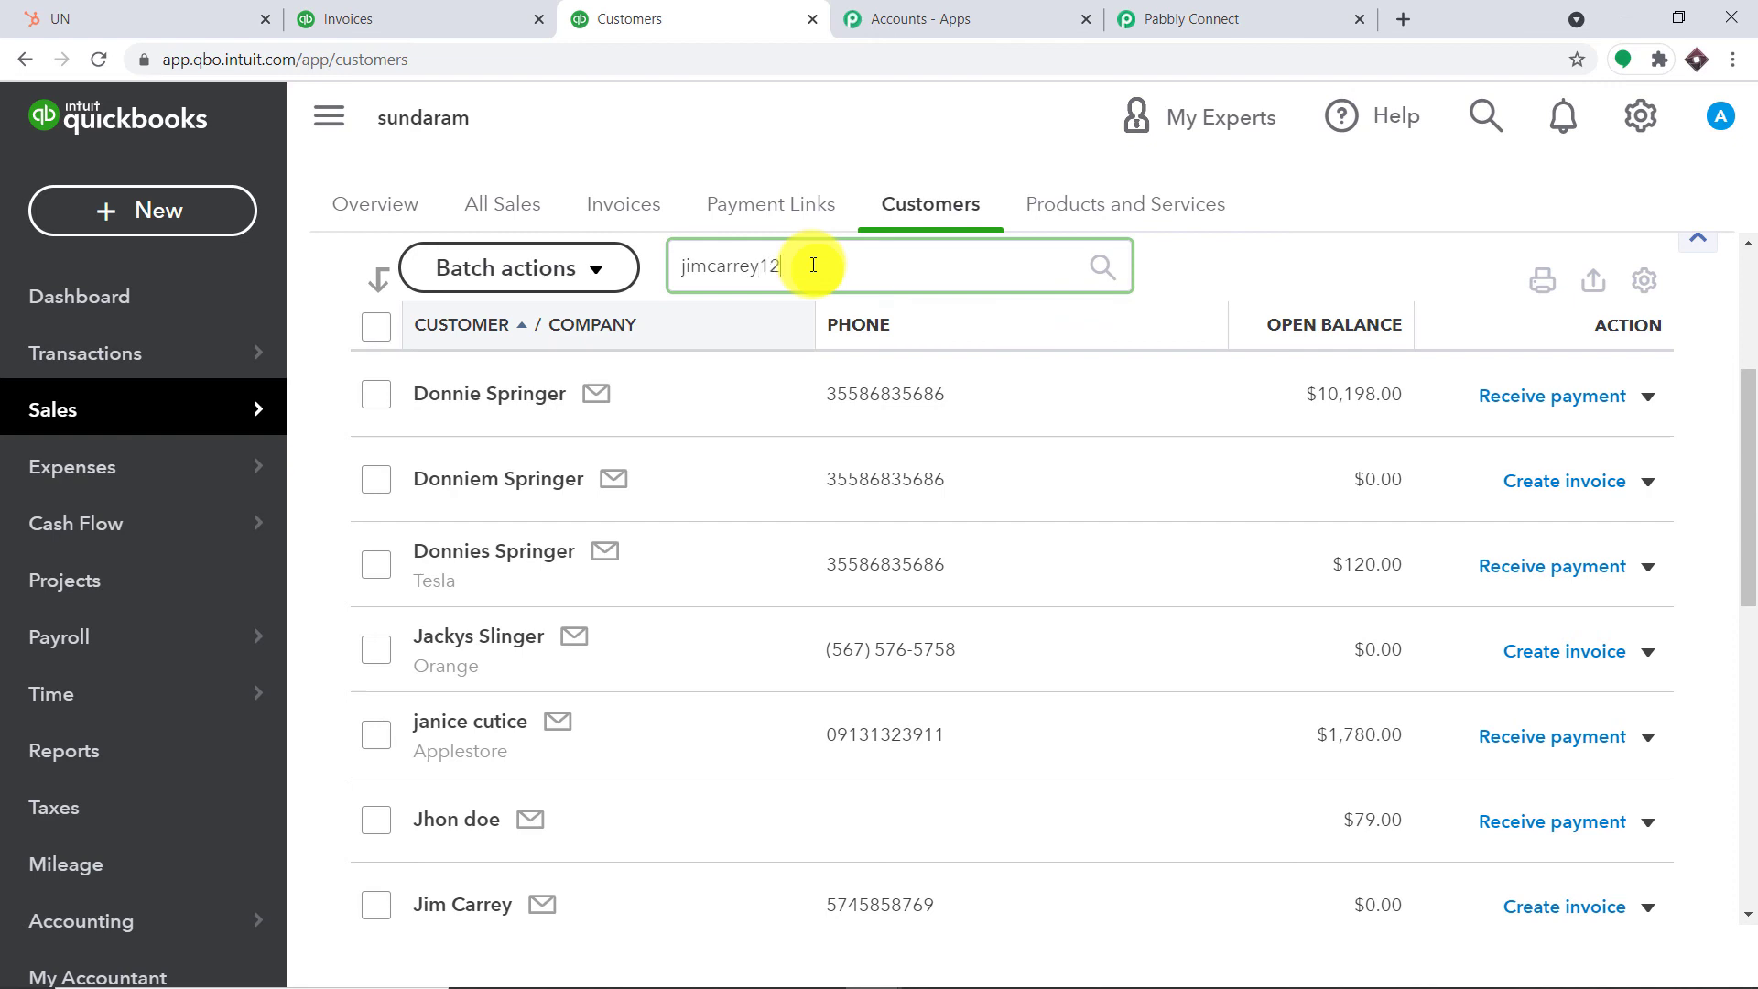
pyautogui.write('gmai')
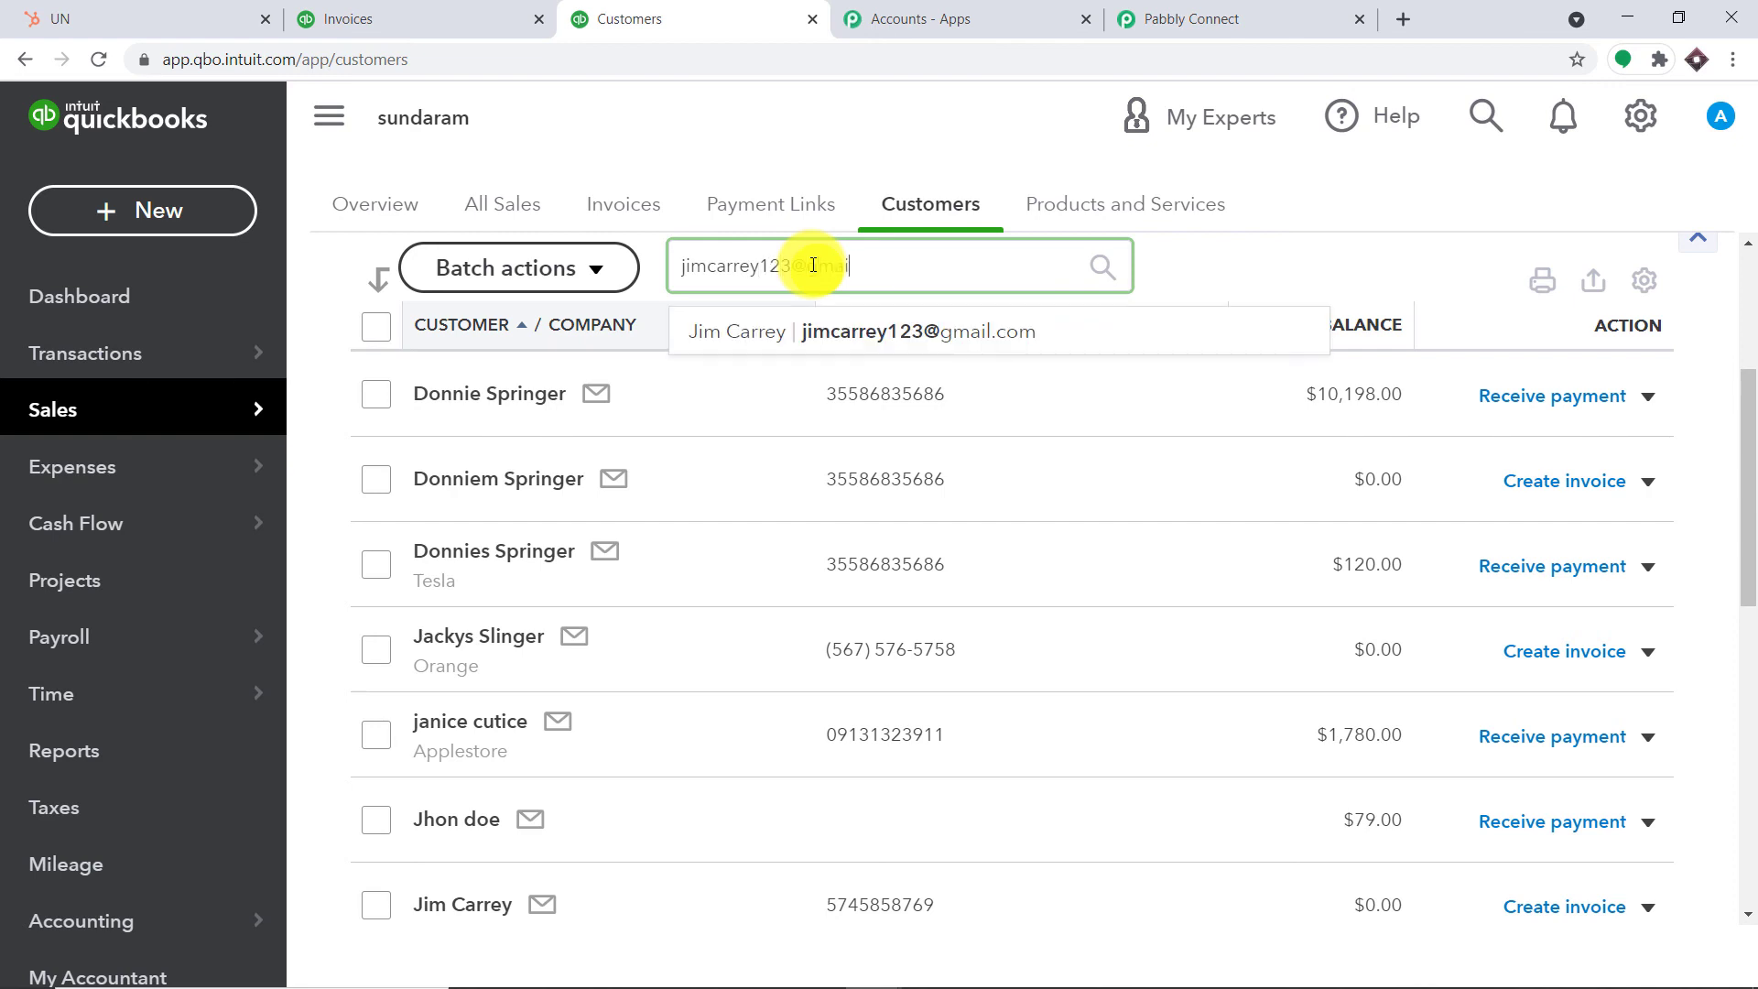
pyautogui.write('l.com')
pyautogui.press('Return')
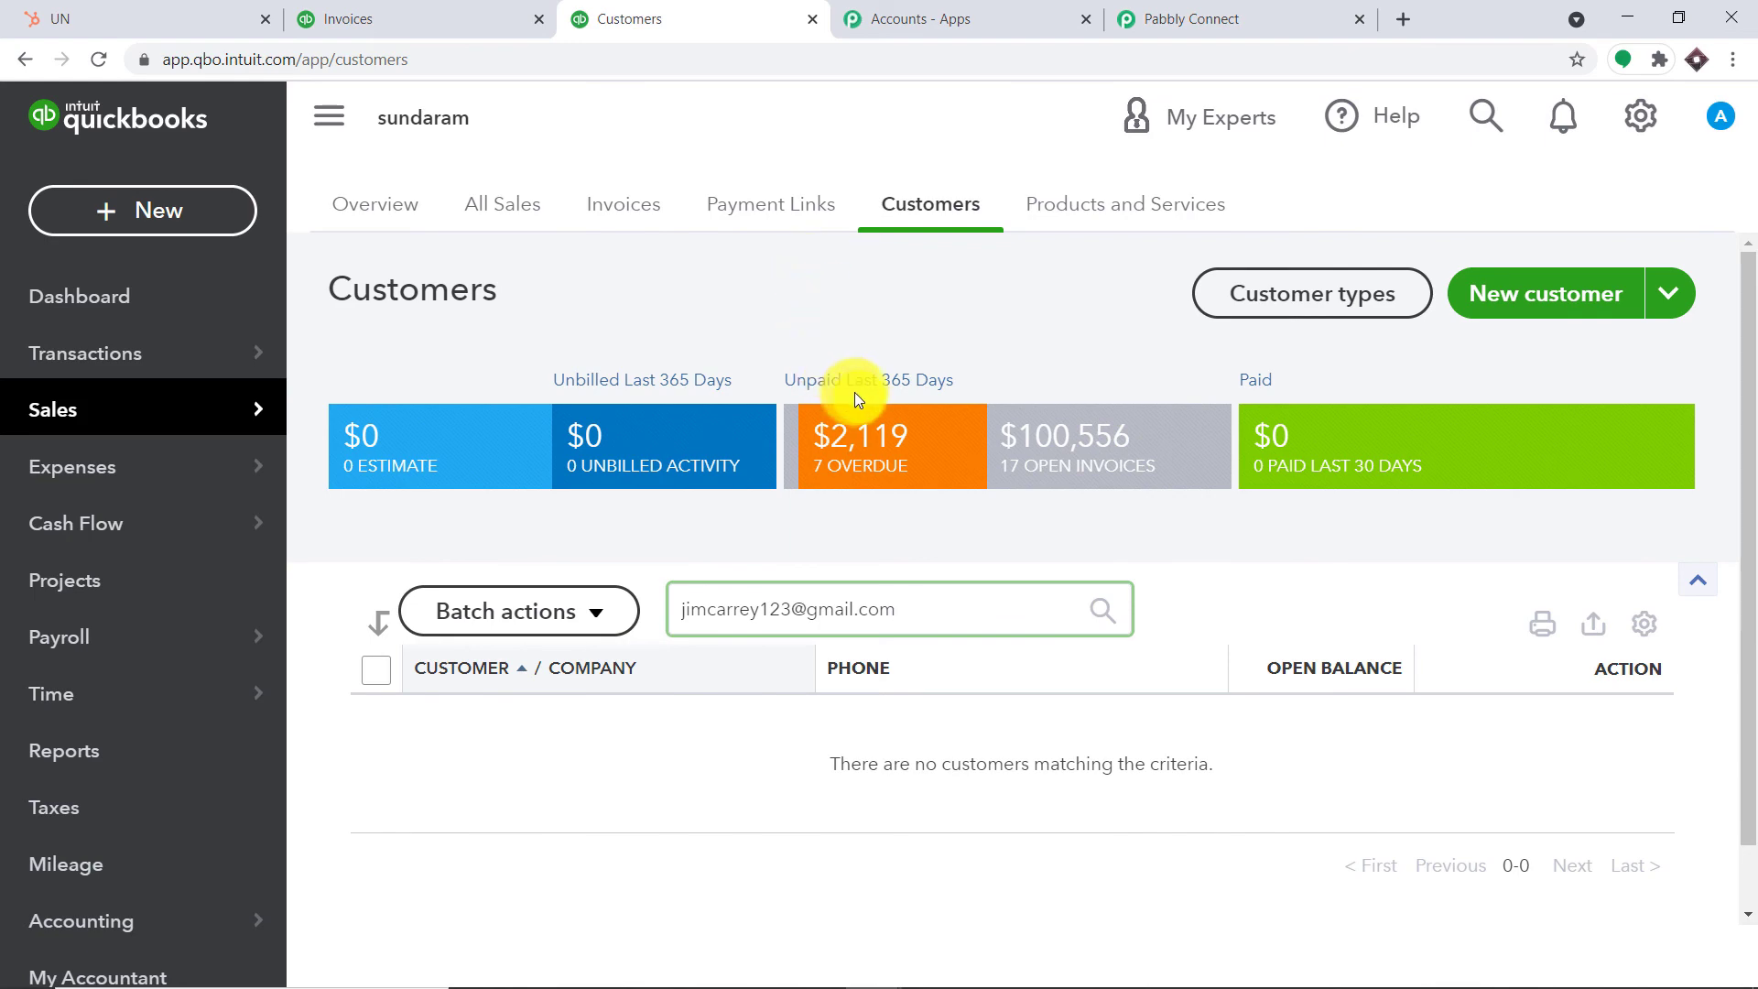
# Check the not-present route's mapped Phone Number and Email Address fields in Pabbly Connect
pyautogui.click(1166, 7)
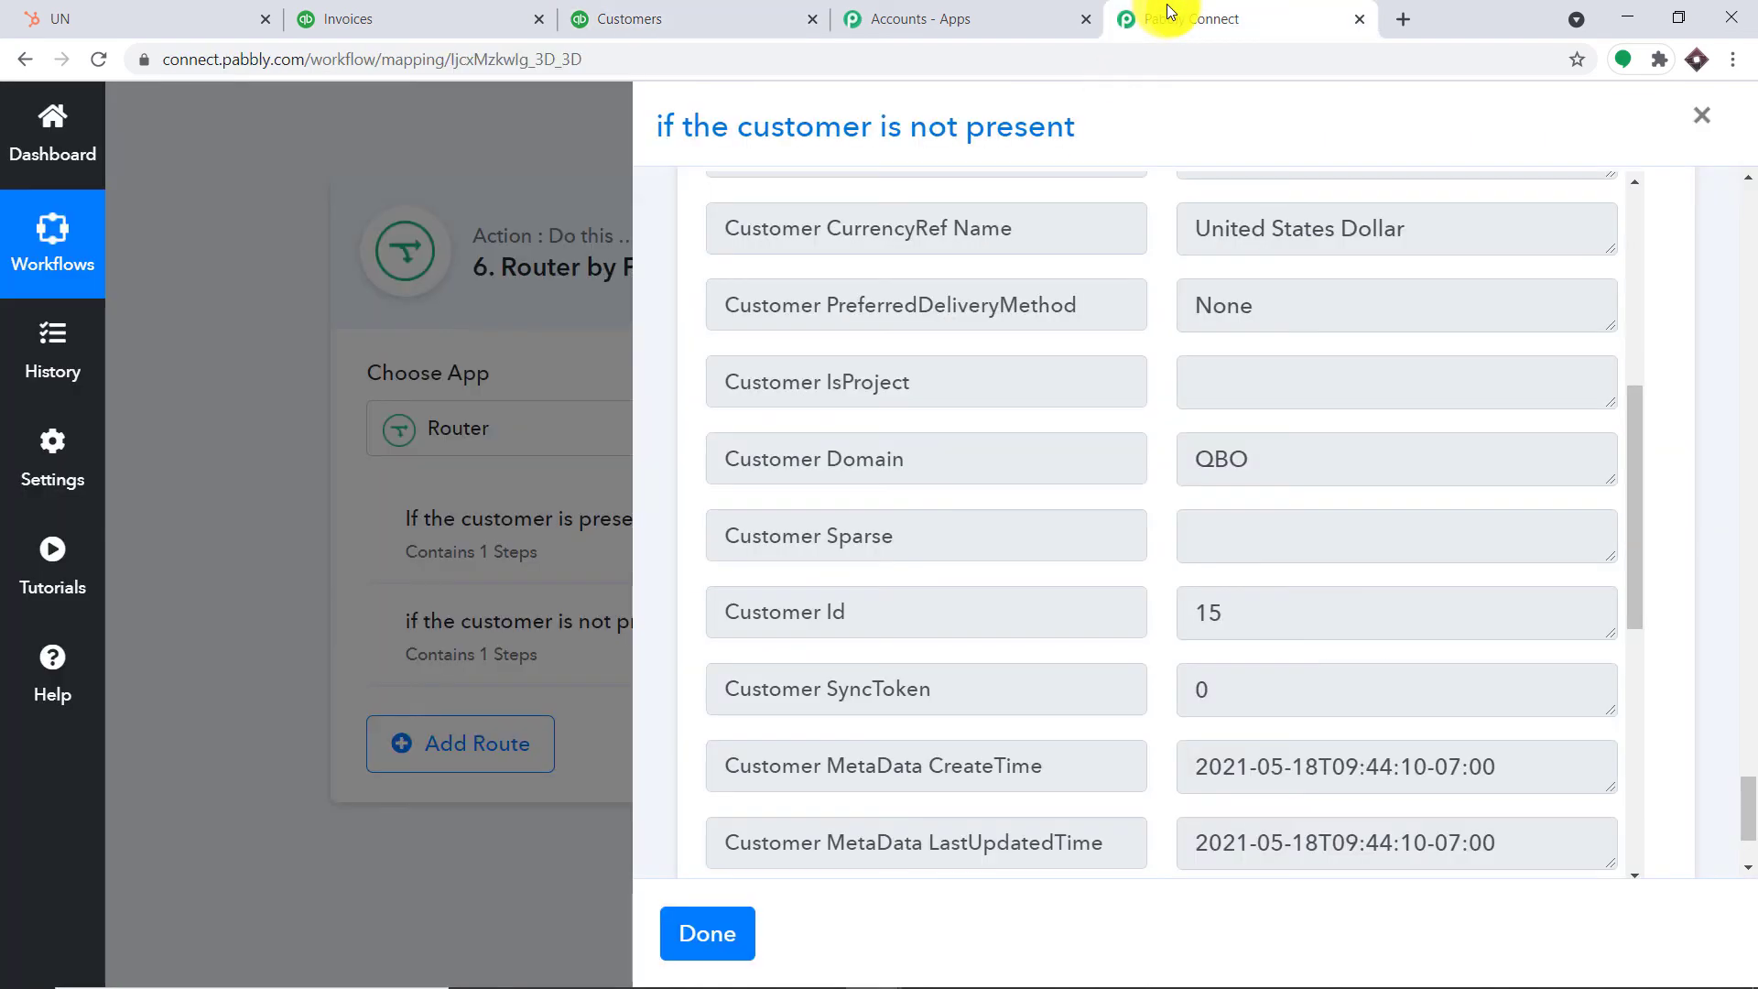
pyautogui.scroll(6, 1079, 445)
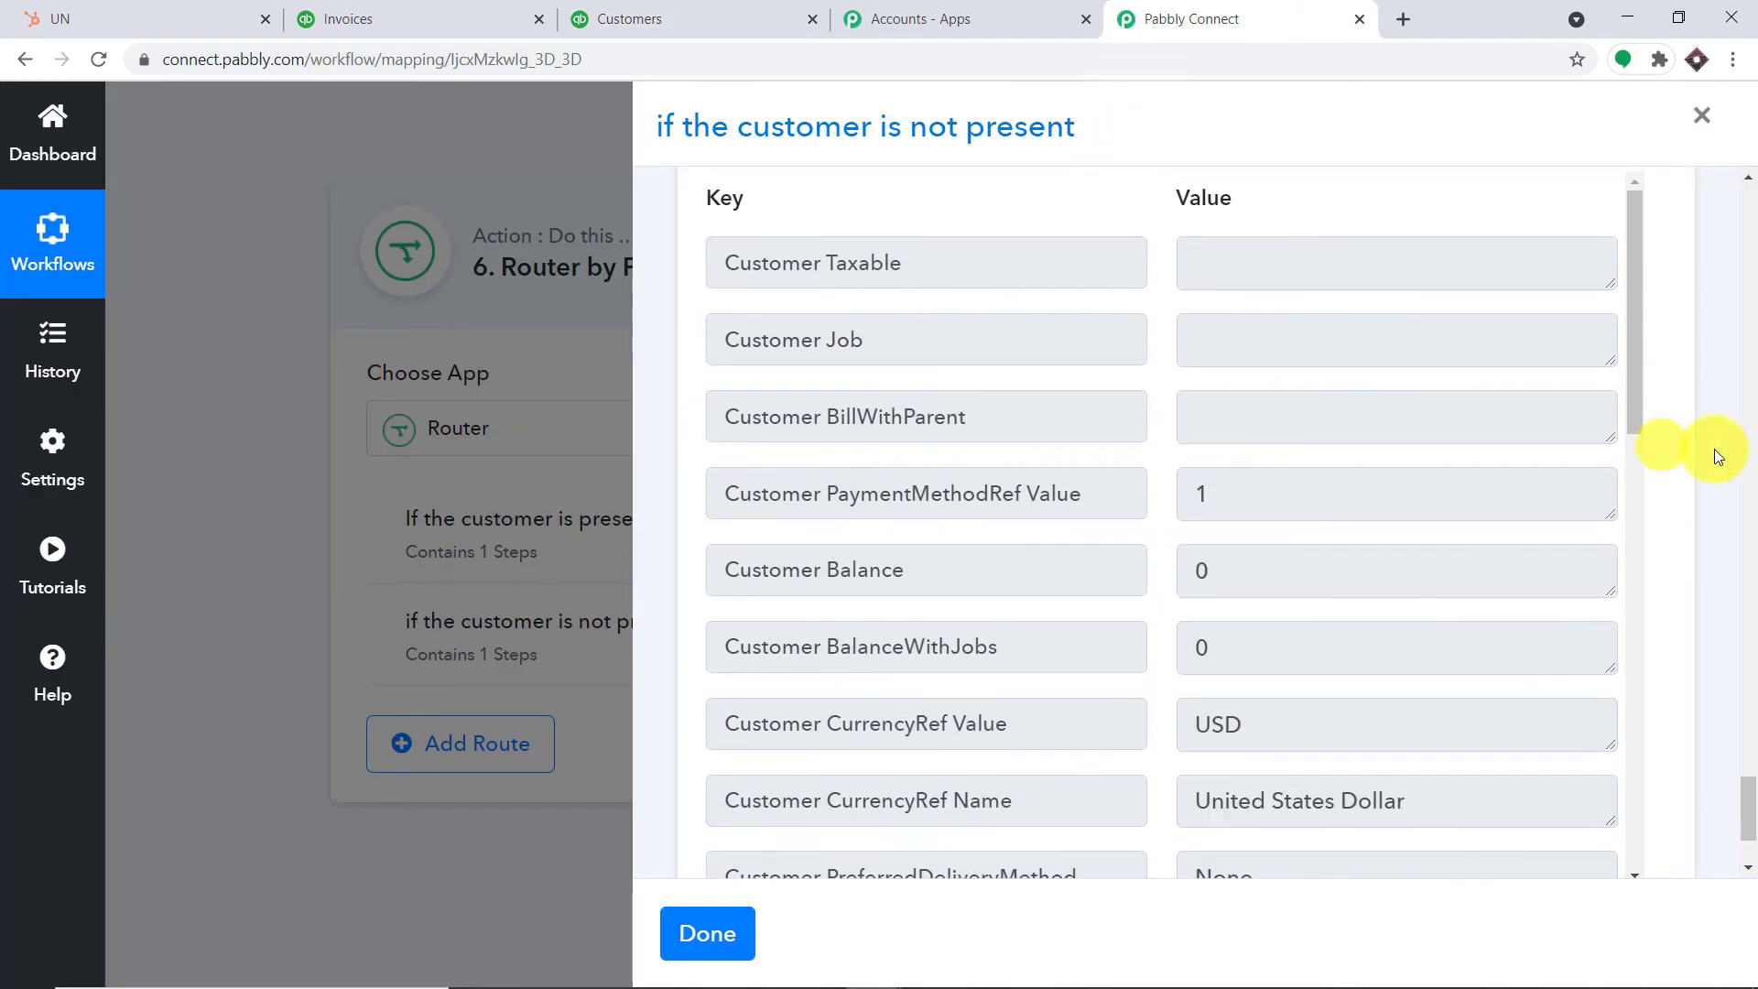
pyautogui.moveTo(1749, 805); pyautogui.dragTo(1702, 432)
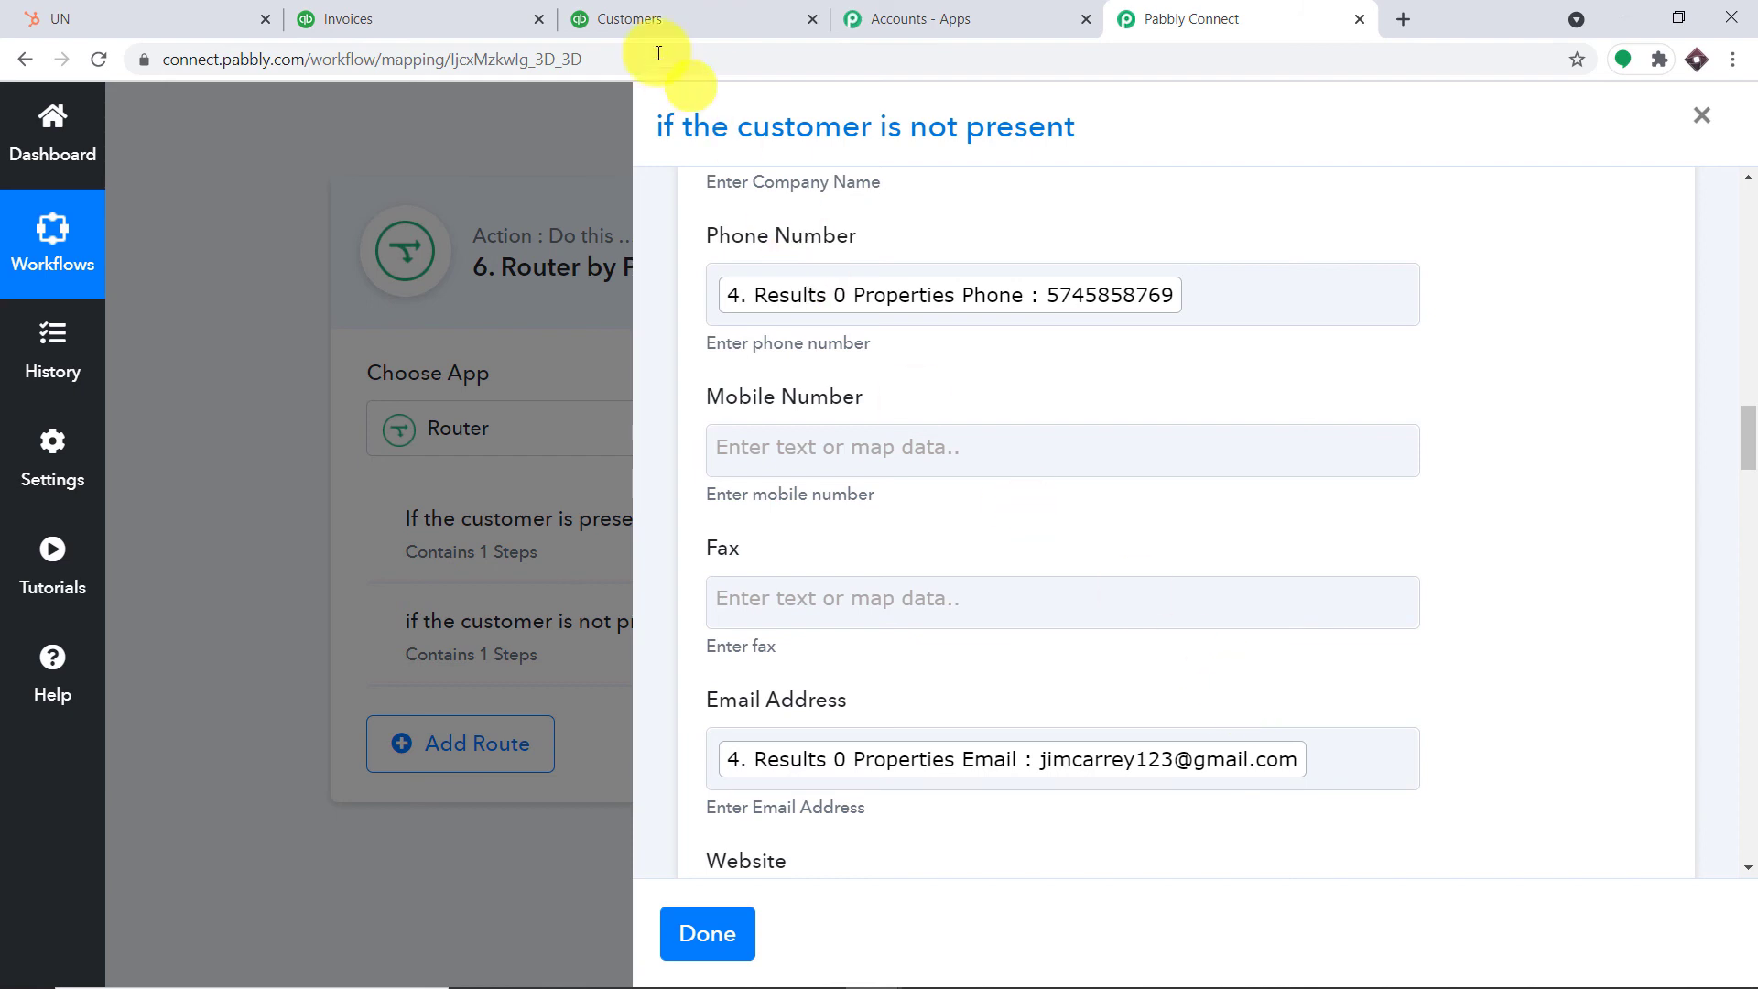
pyautogui.click(632, 18)
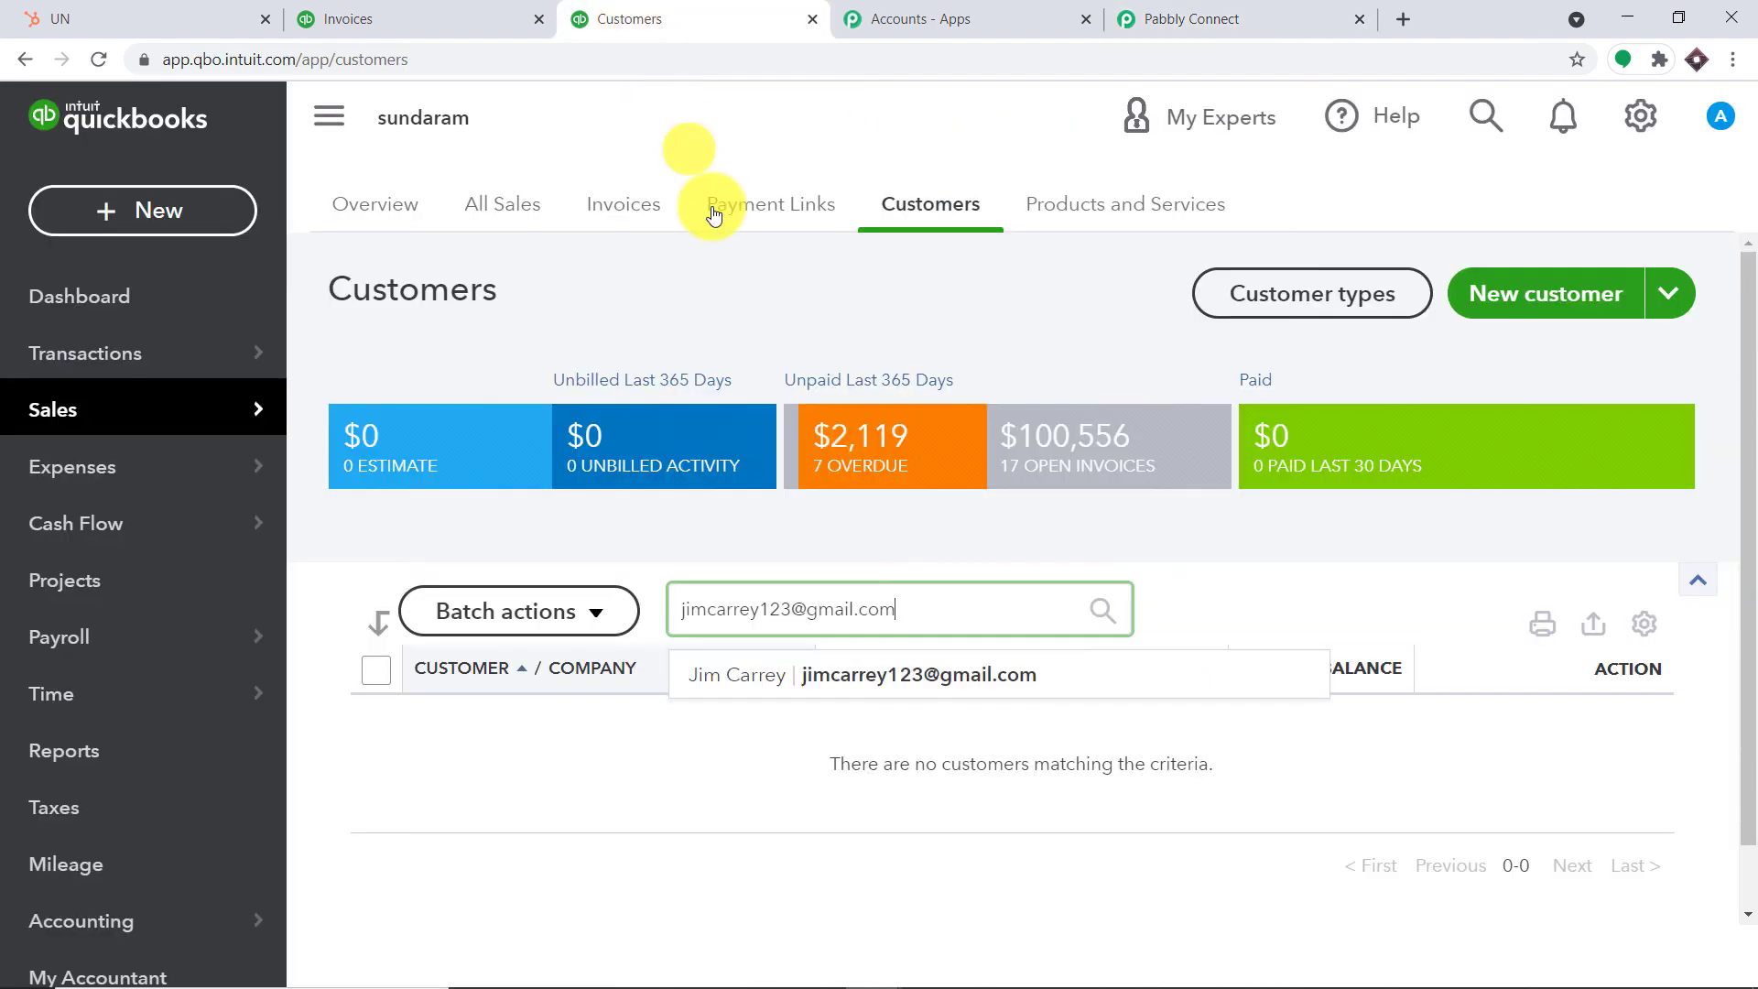
# Open the matching customer's detail page showing the mapped e-mail and phone number
pyautogui.click(937, 677)
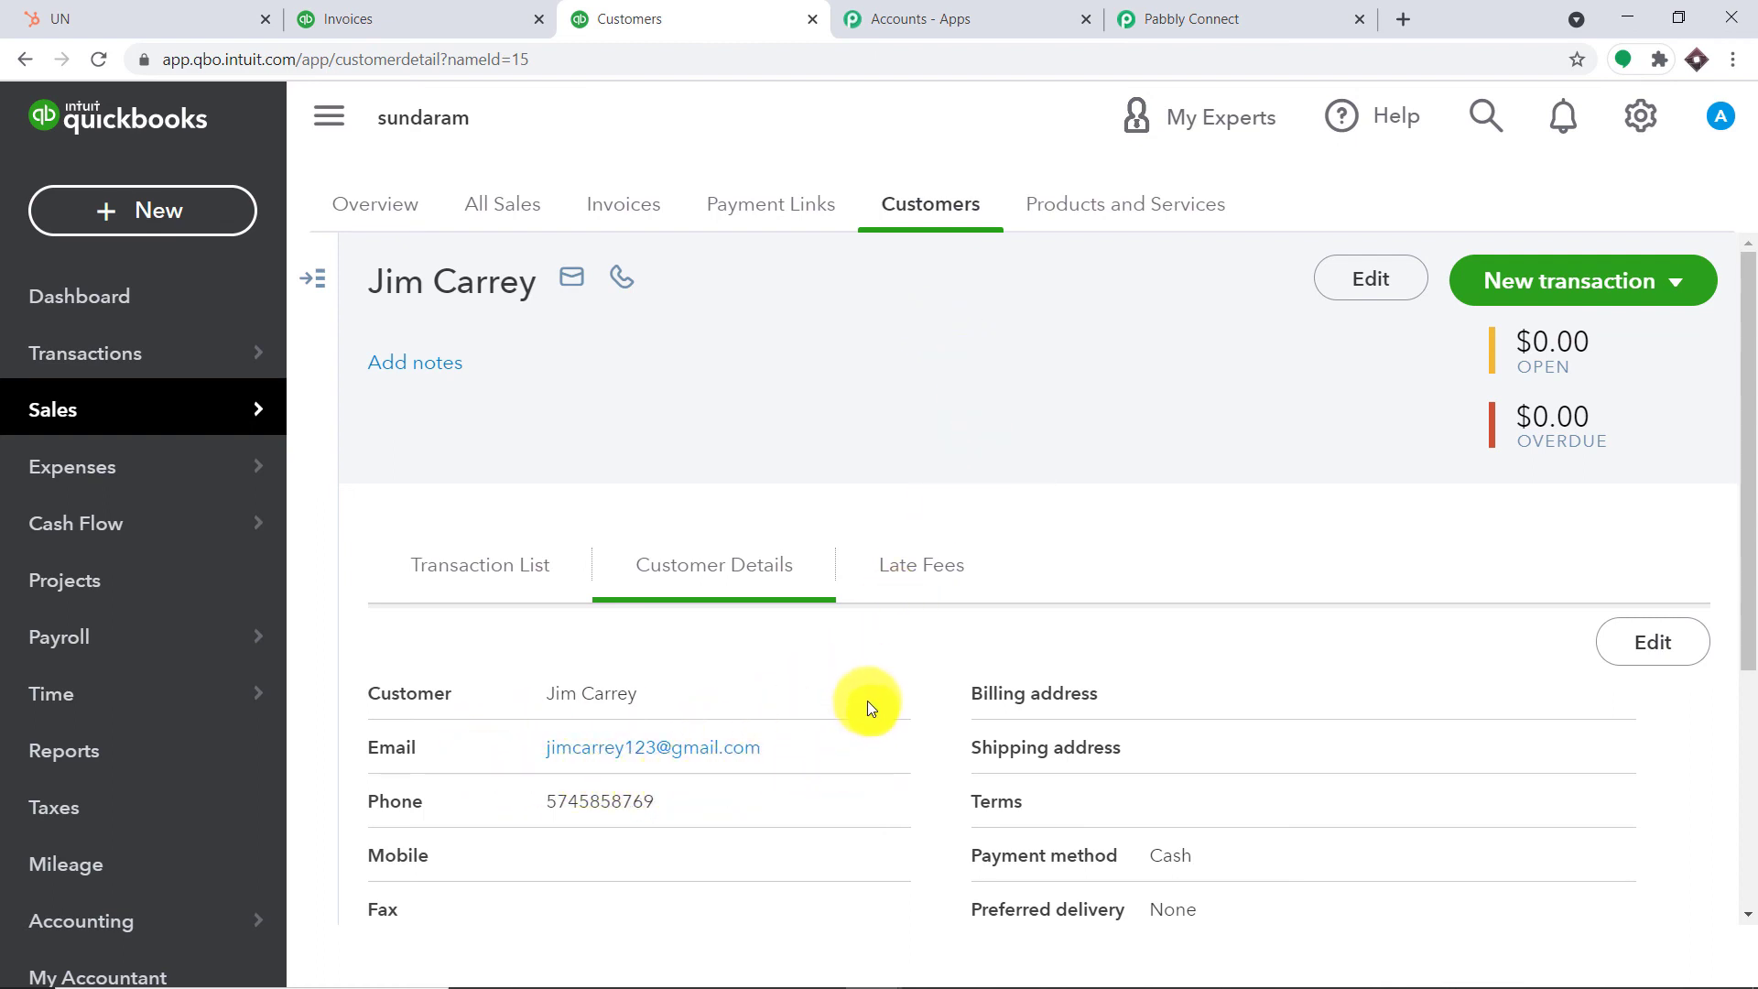
# Add a Quickbooks Online step with the Create an Invoice action after the customer step
pyautogui.click(1143, 17)
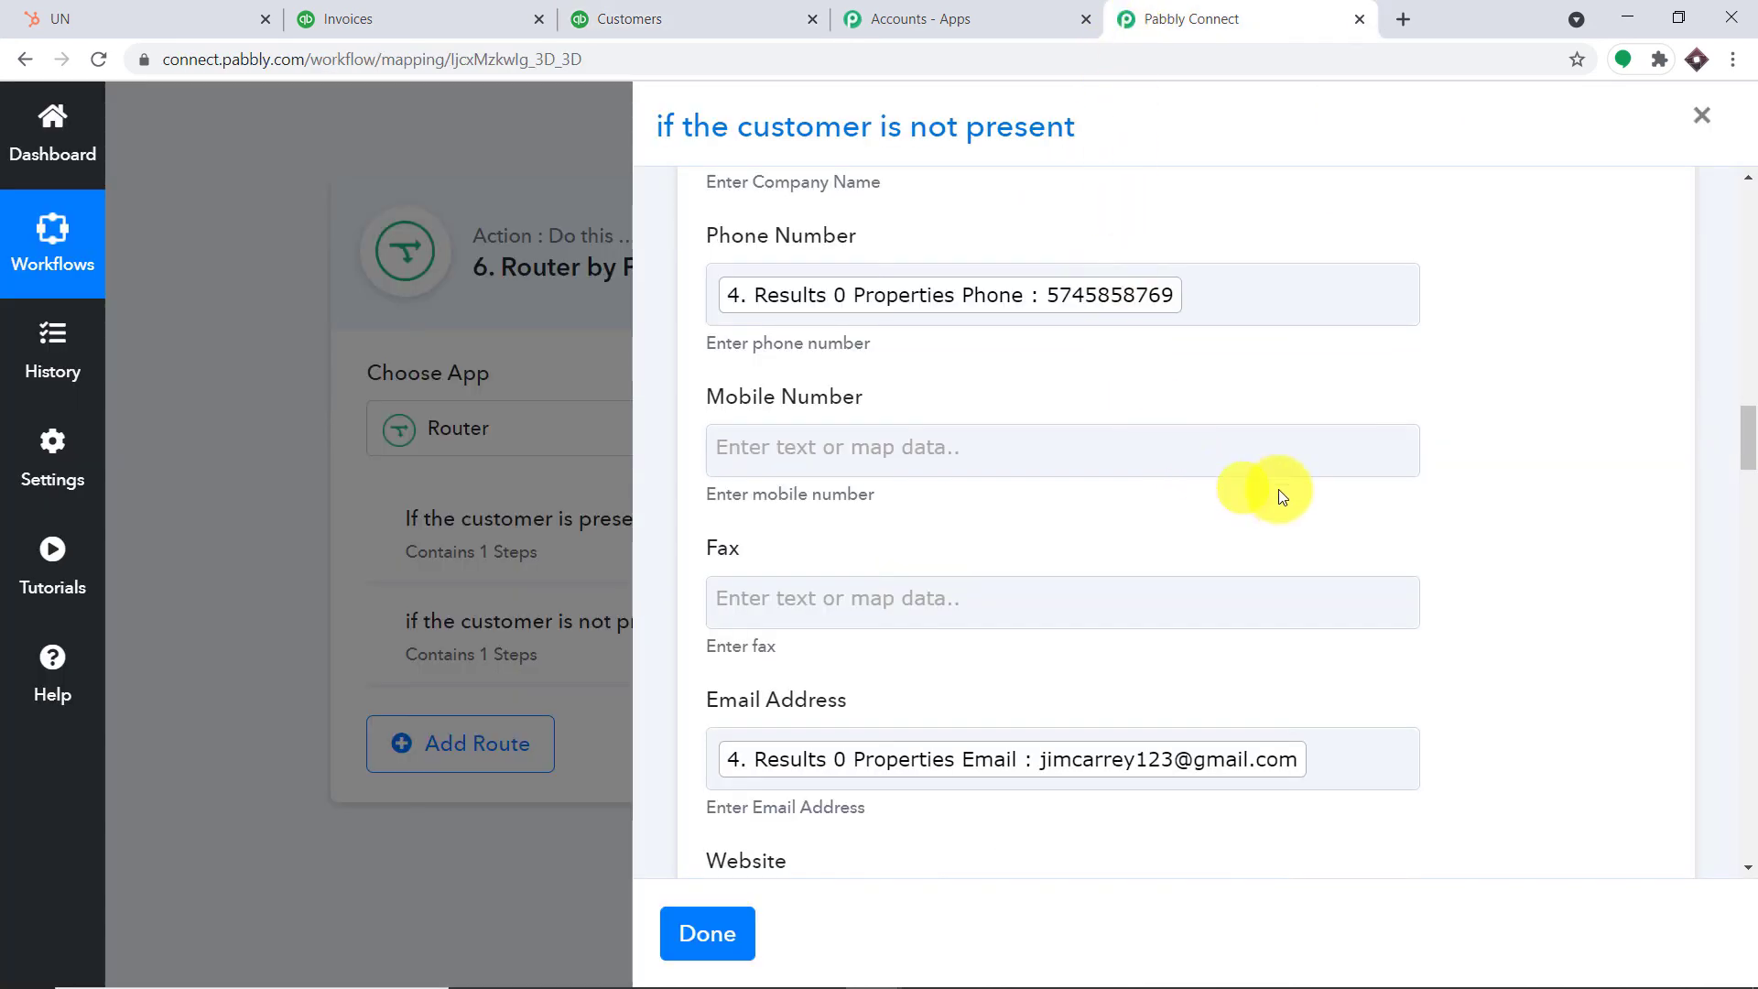
pyautogui.scroll(-20, 1333, 523)
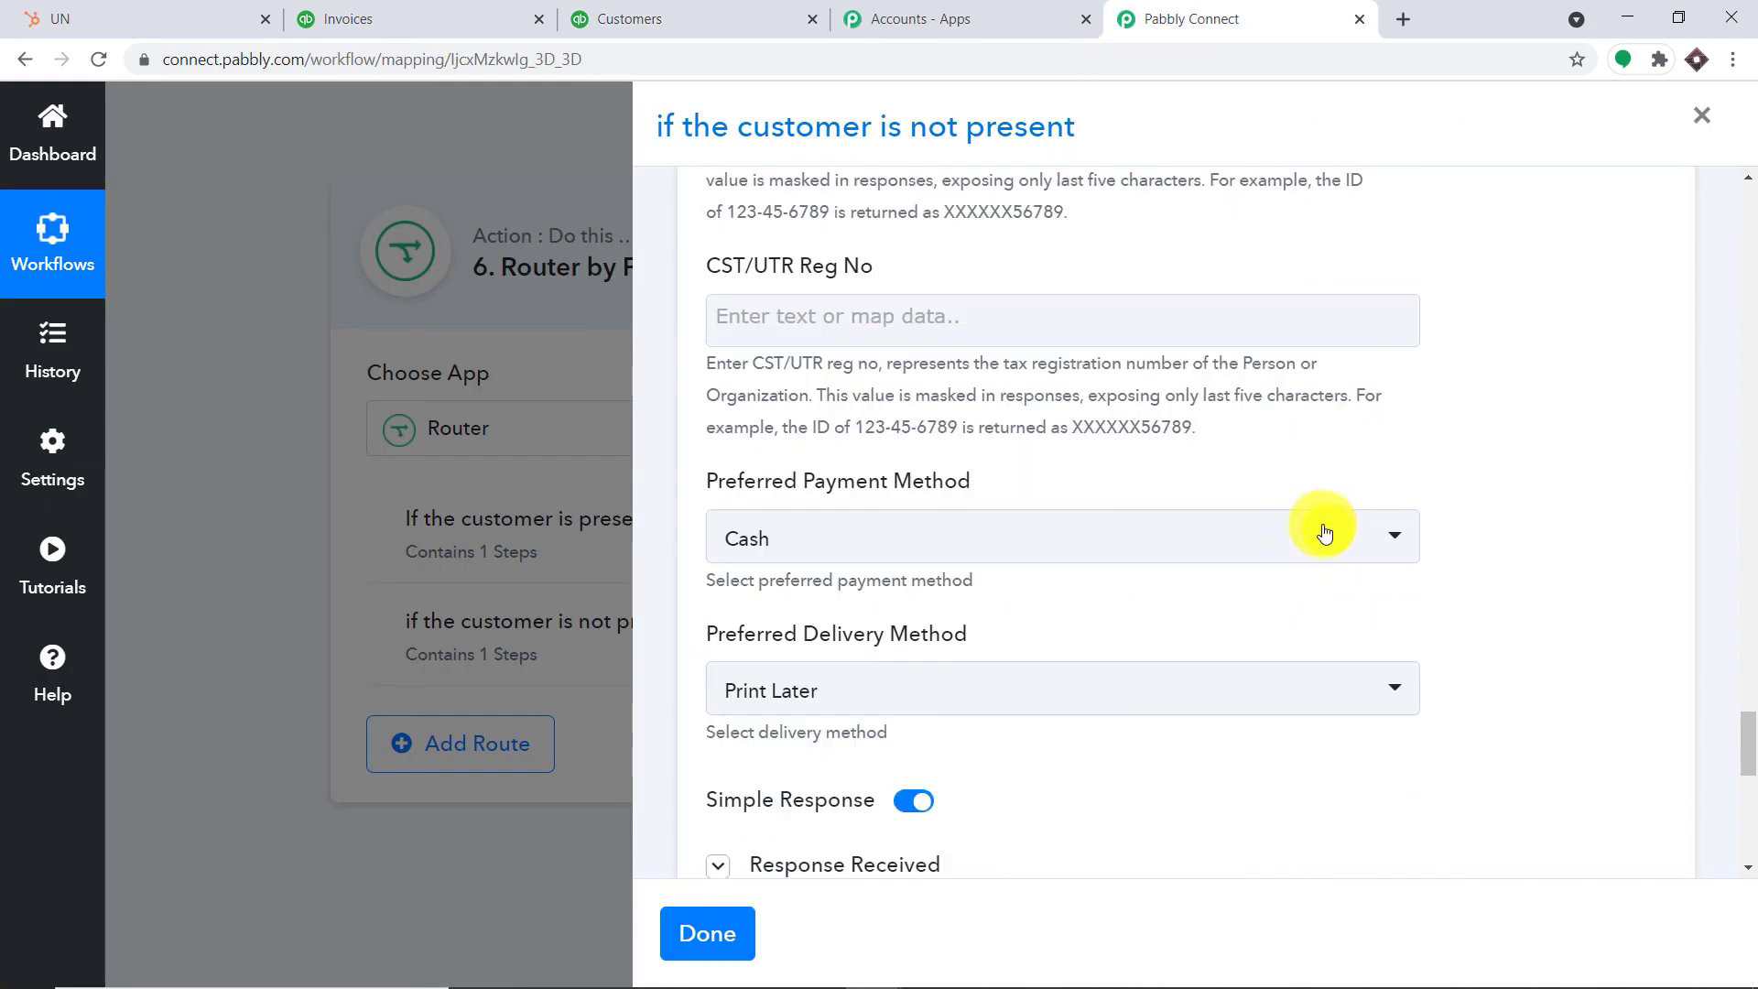
pyautogui.scroll(-20, 1325, 533)
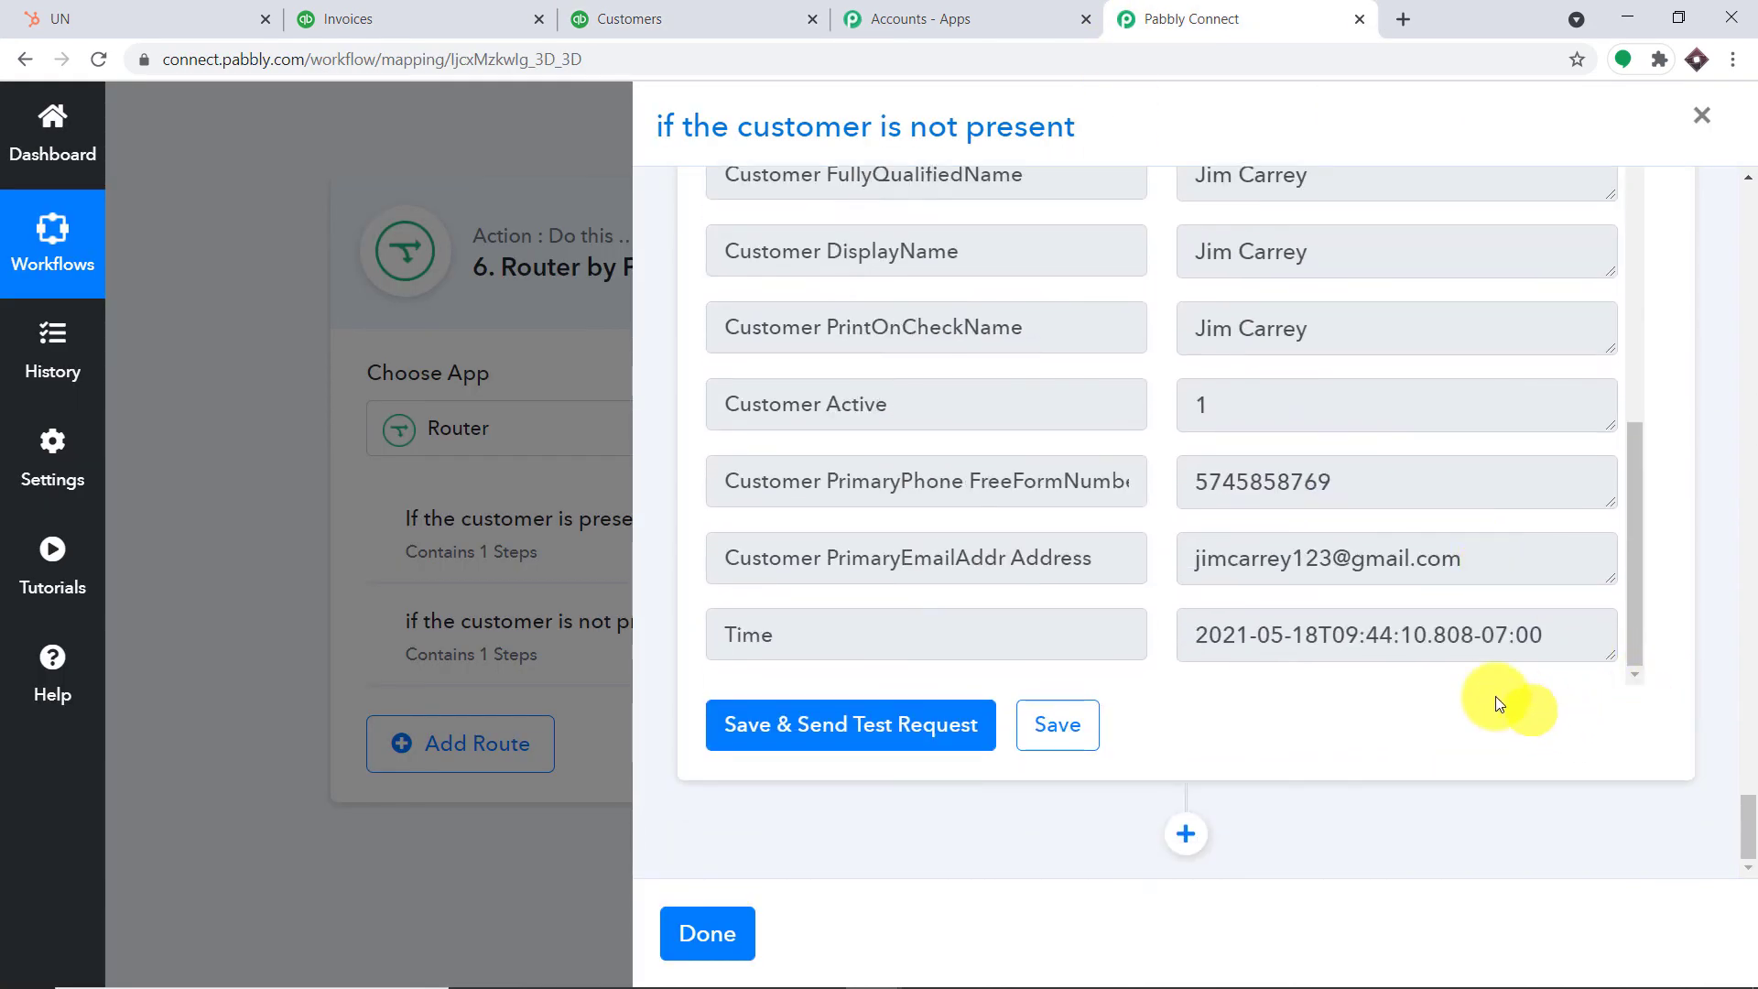
pyautogui.click(1204, 837)
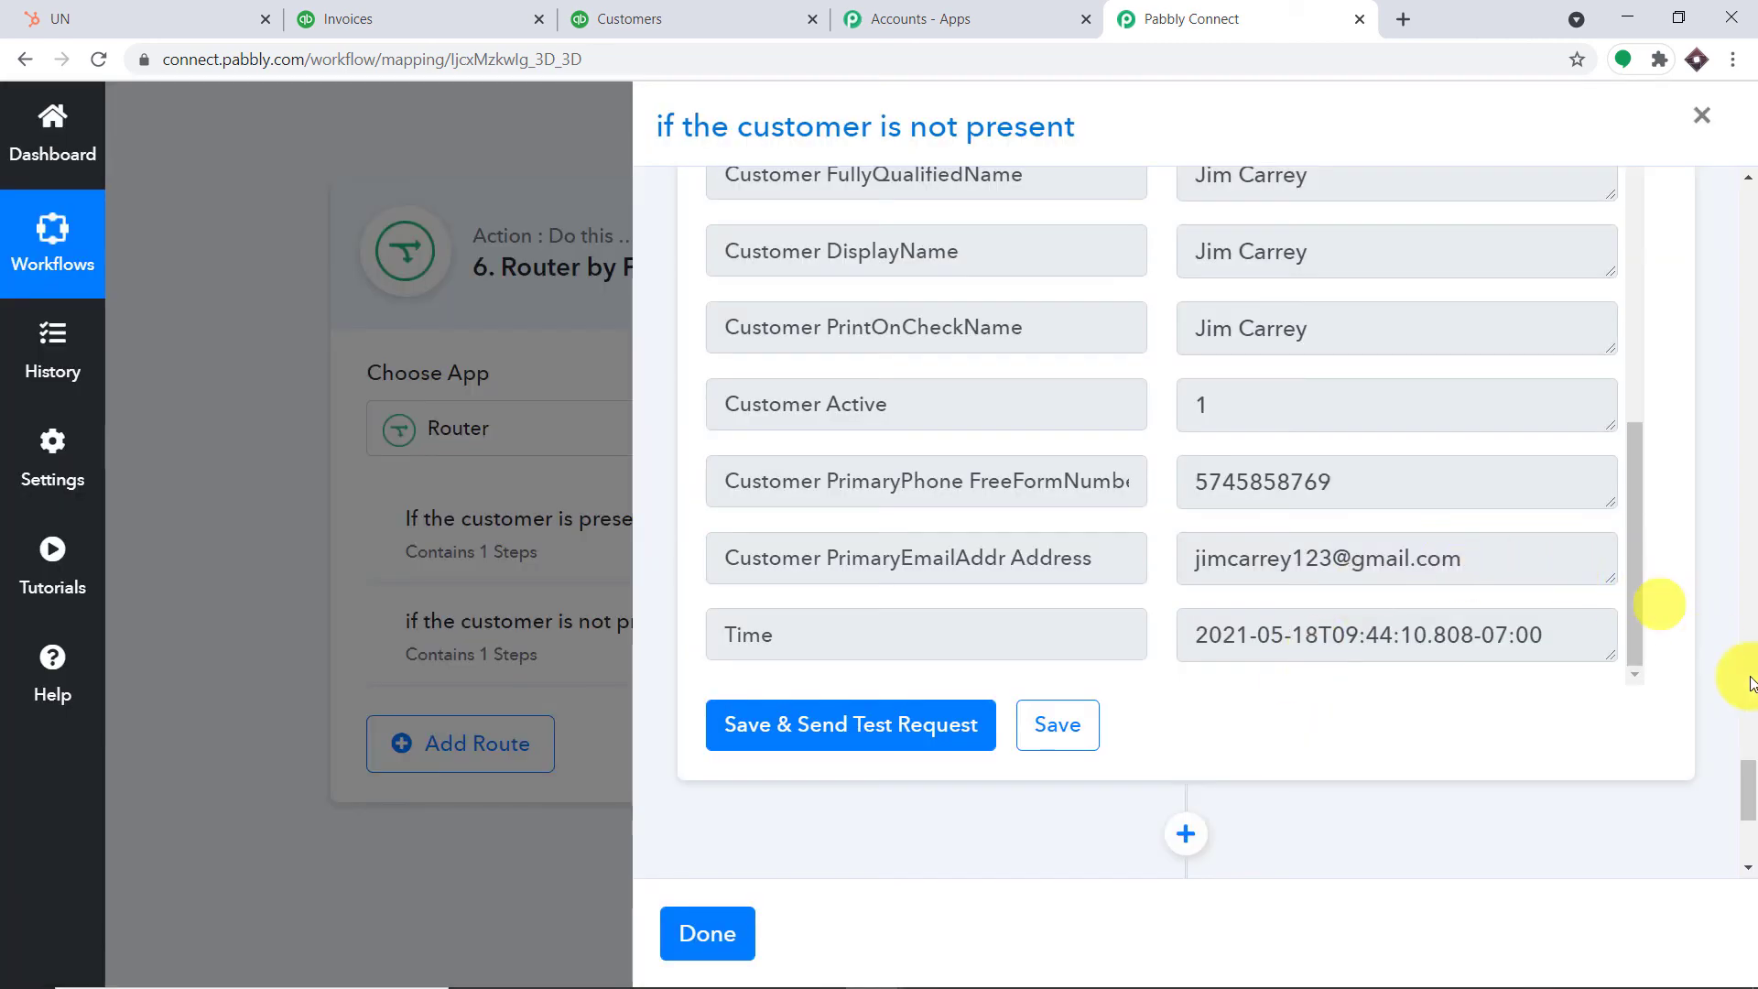
pyautogui.moveTo(1751, 798); pyautogui.dragTo(1749, 824)
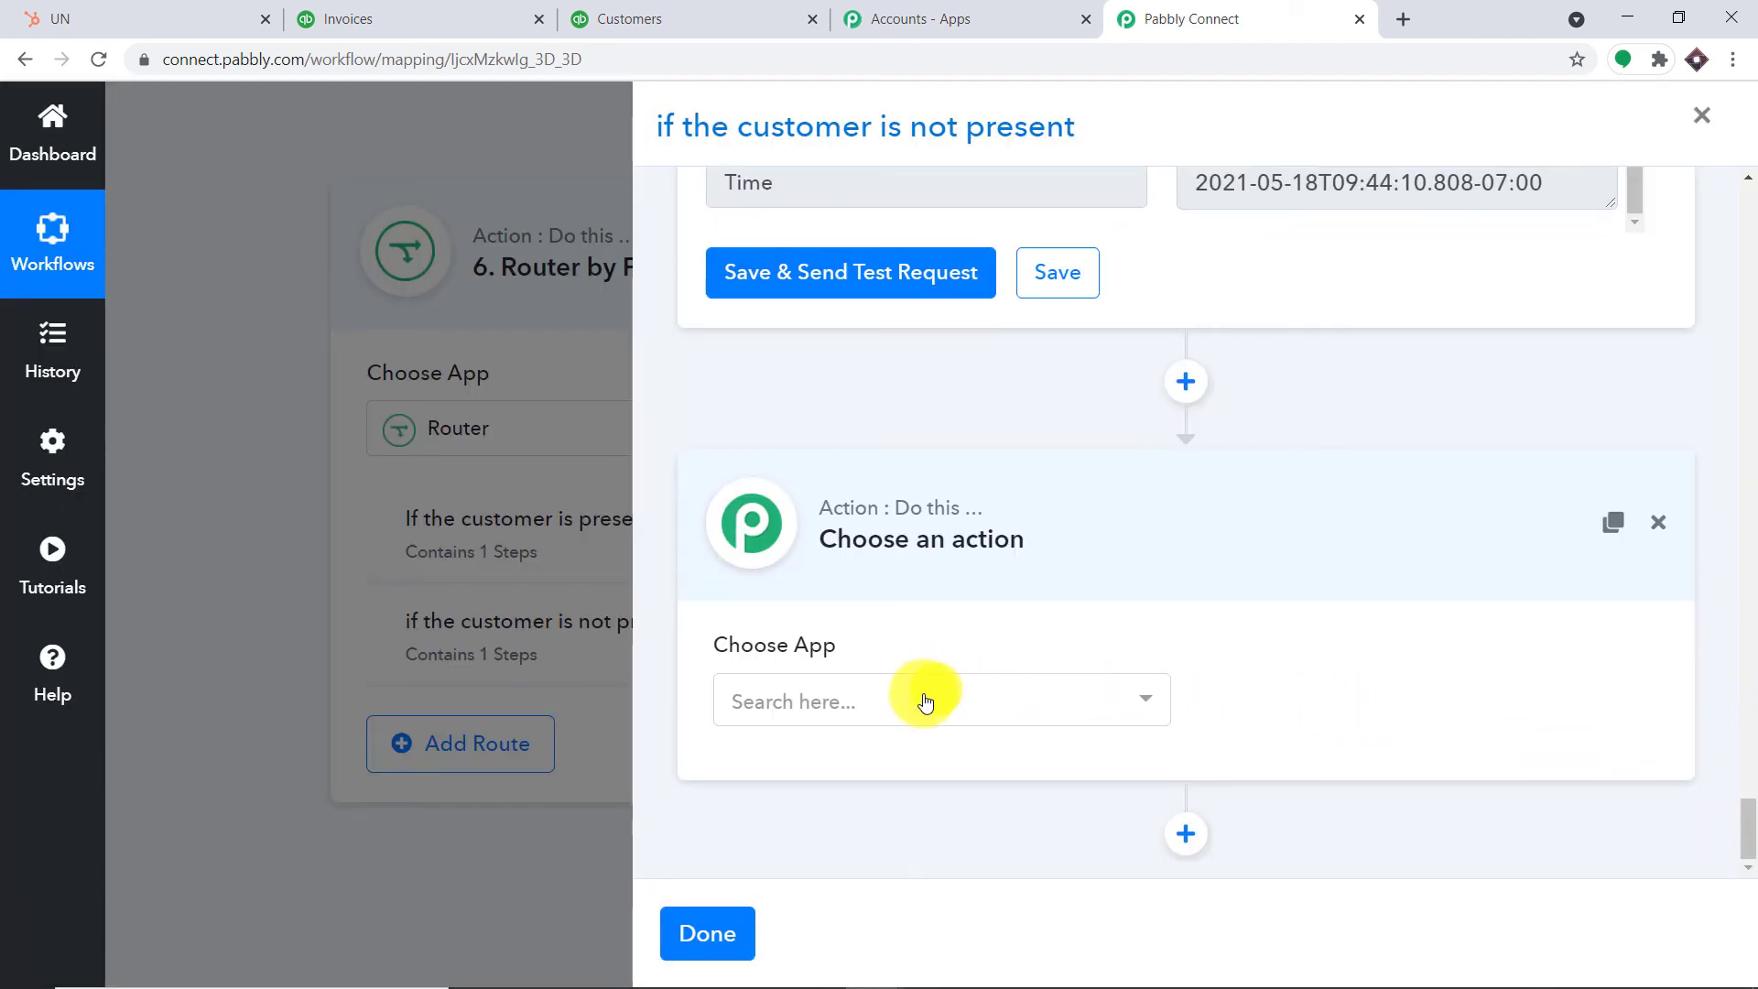
pyautogui.click(925, 699)
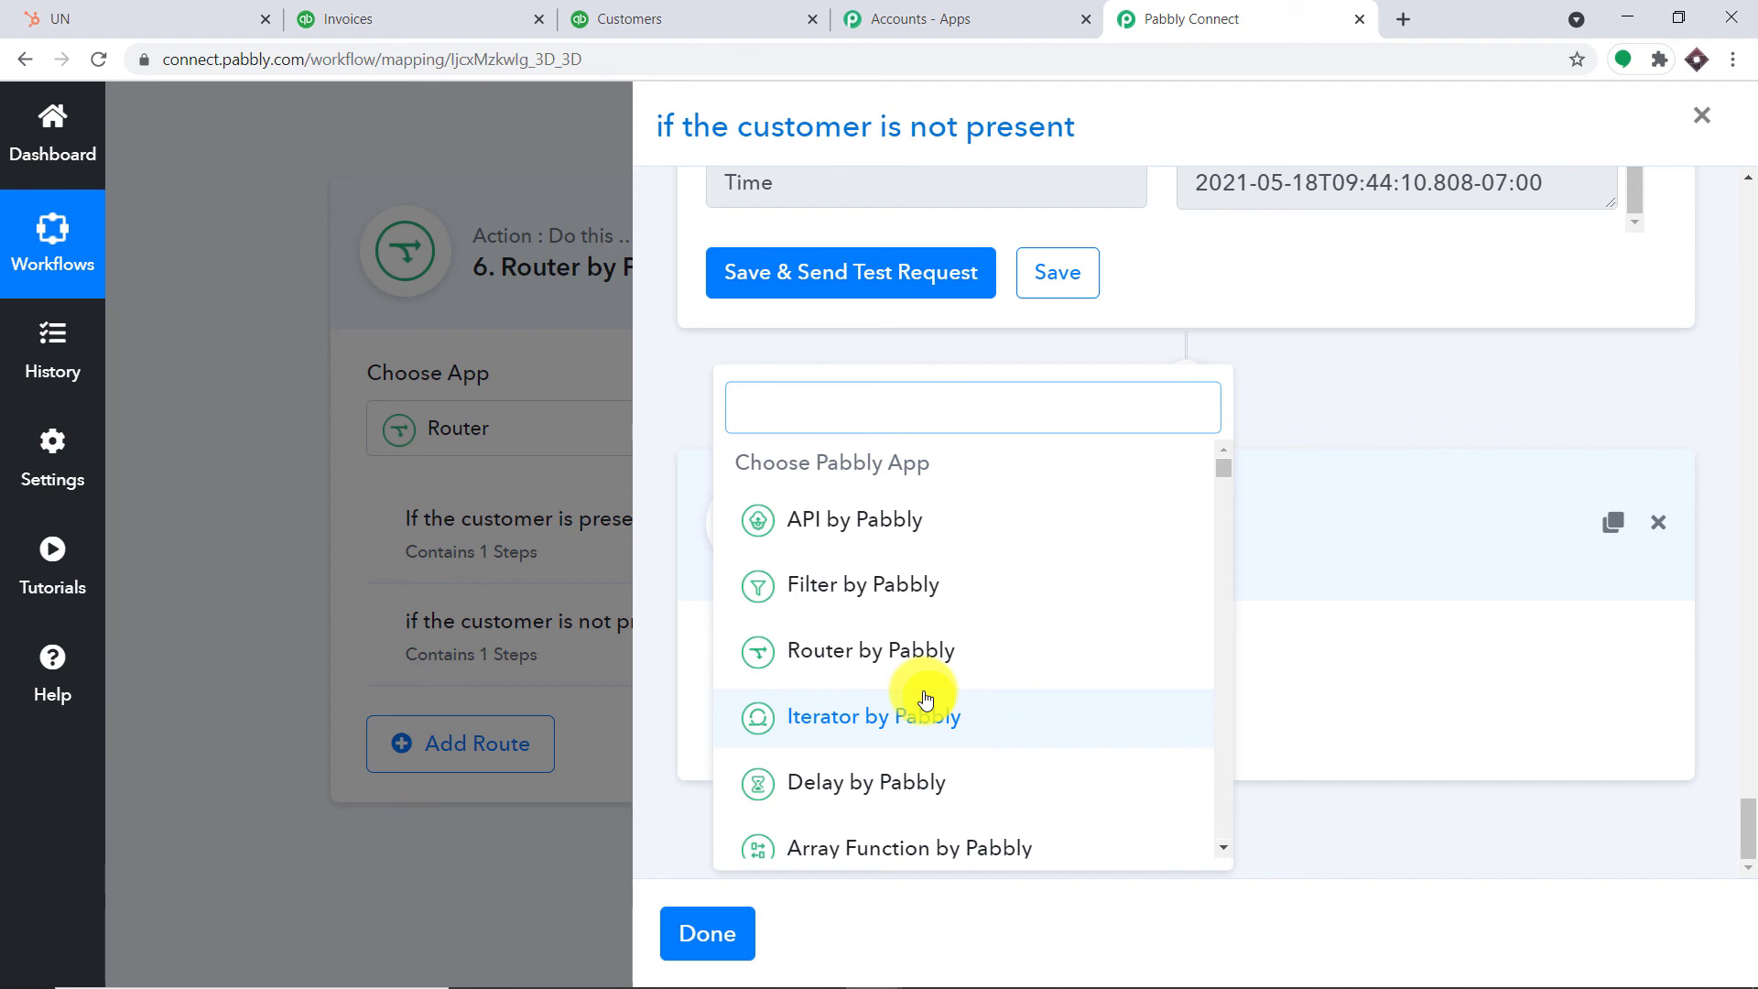
pyautogui.write('quic')
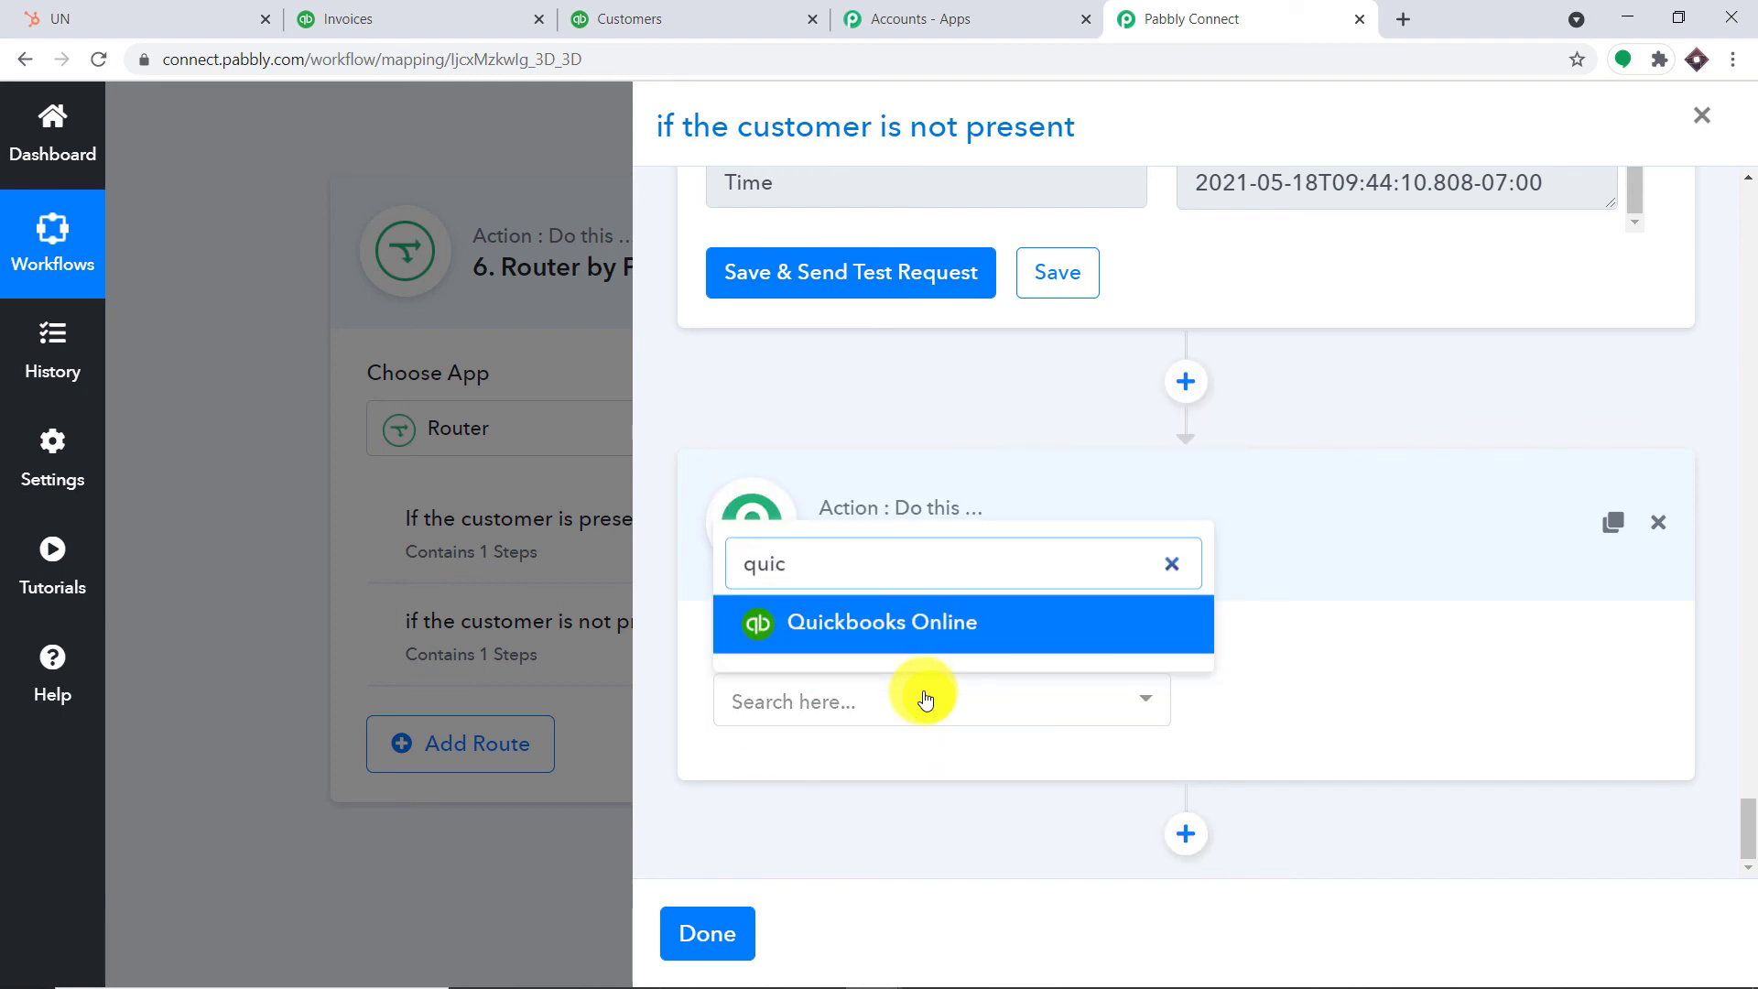
pyautogui.click(906, 622)
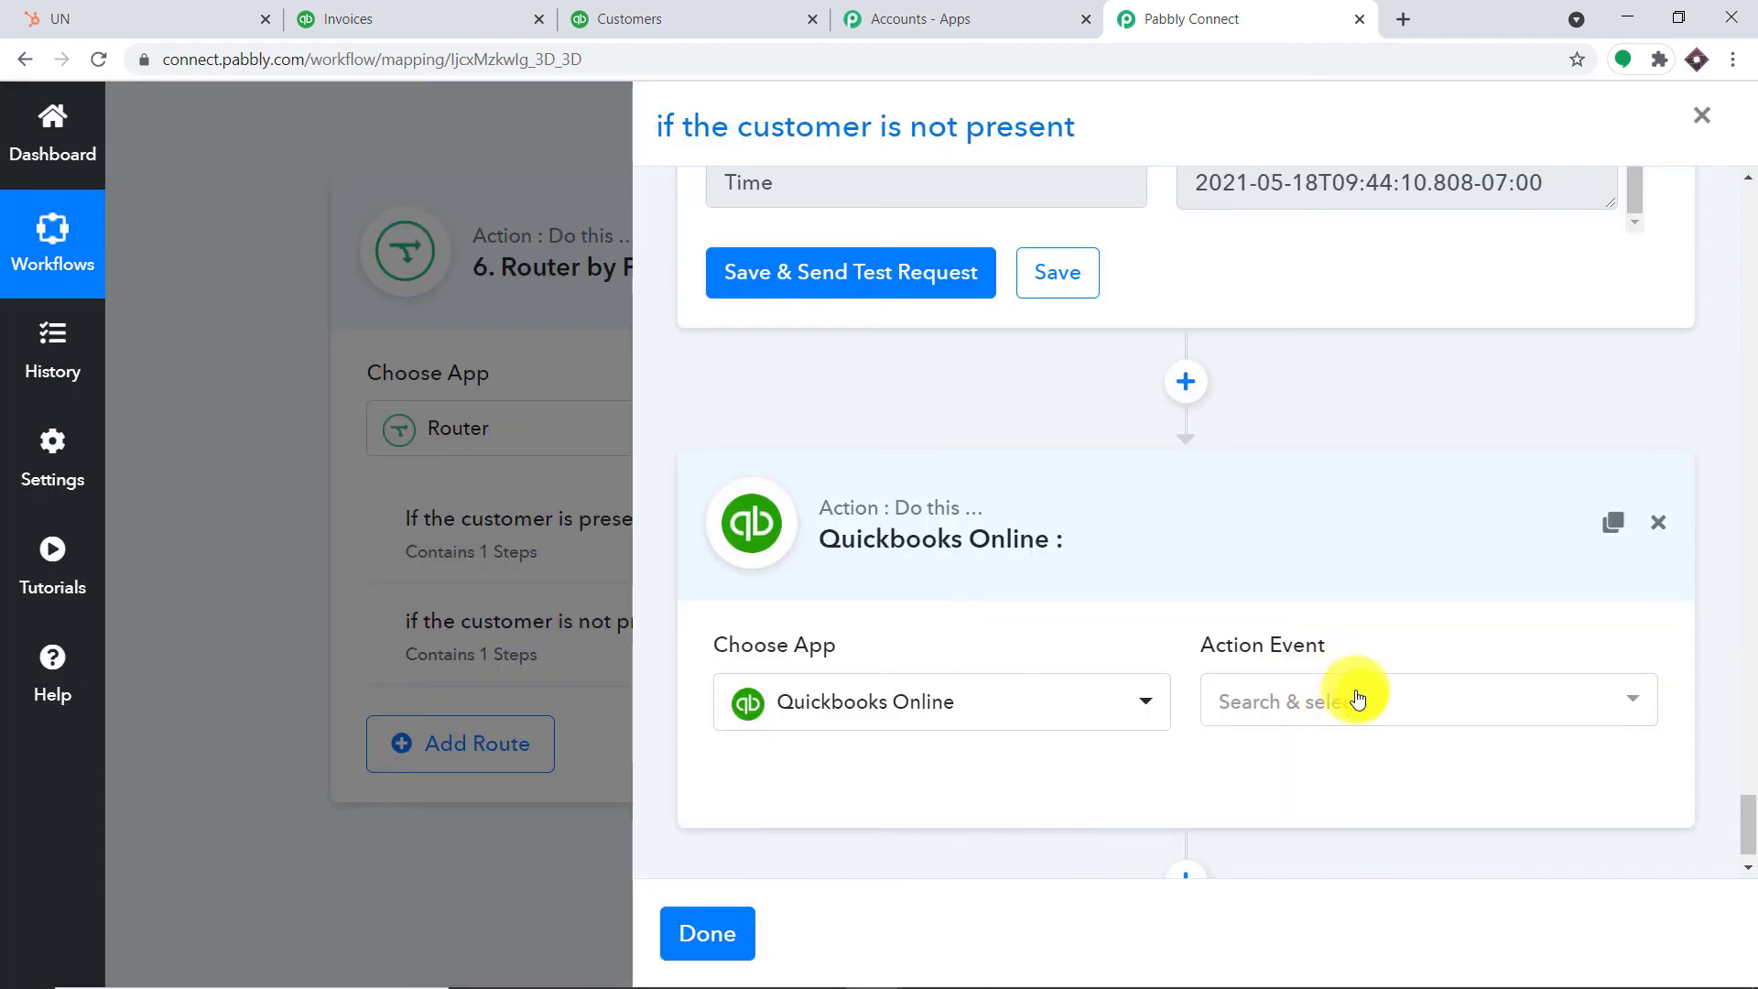
pyautogui.click(1358, 700)
pyautogui.click(1378, 638)
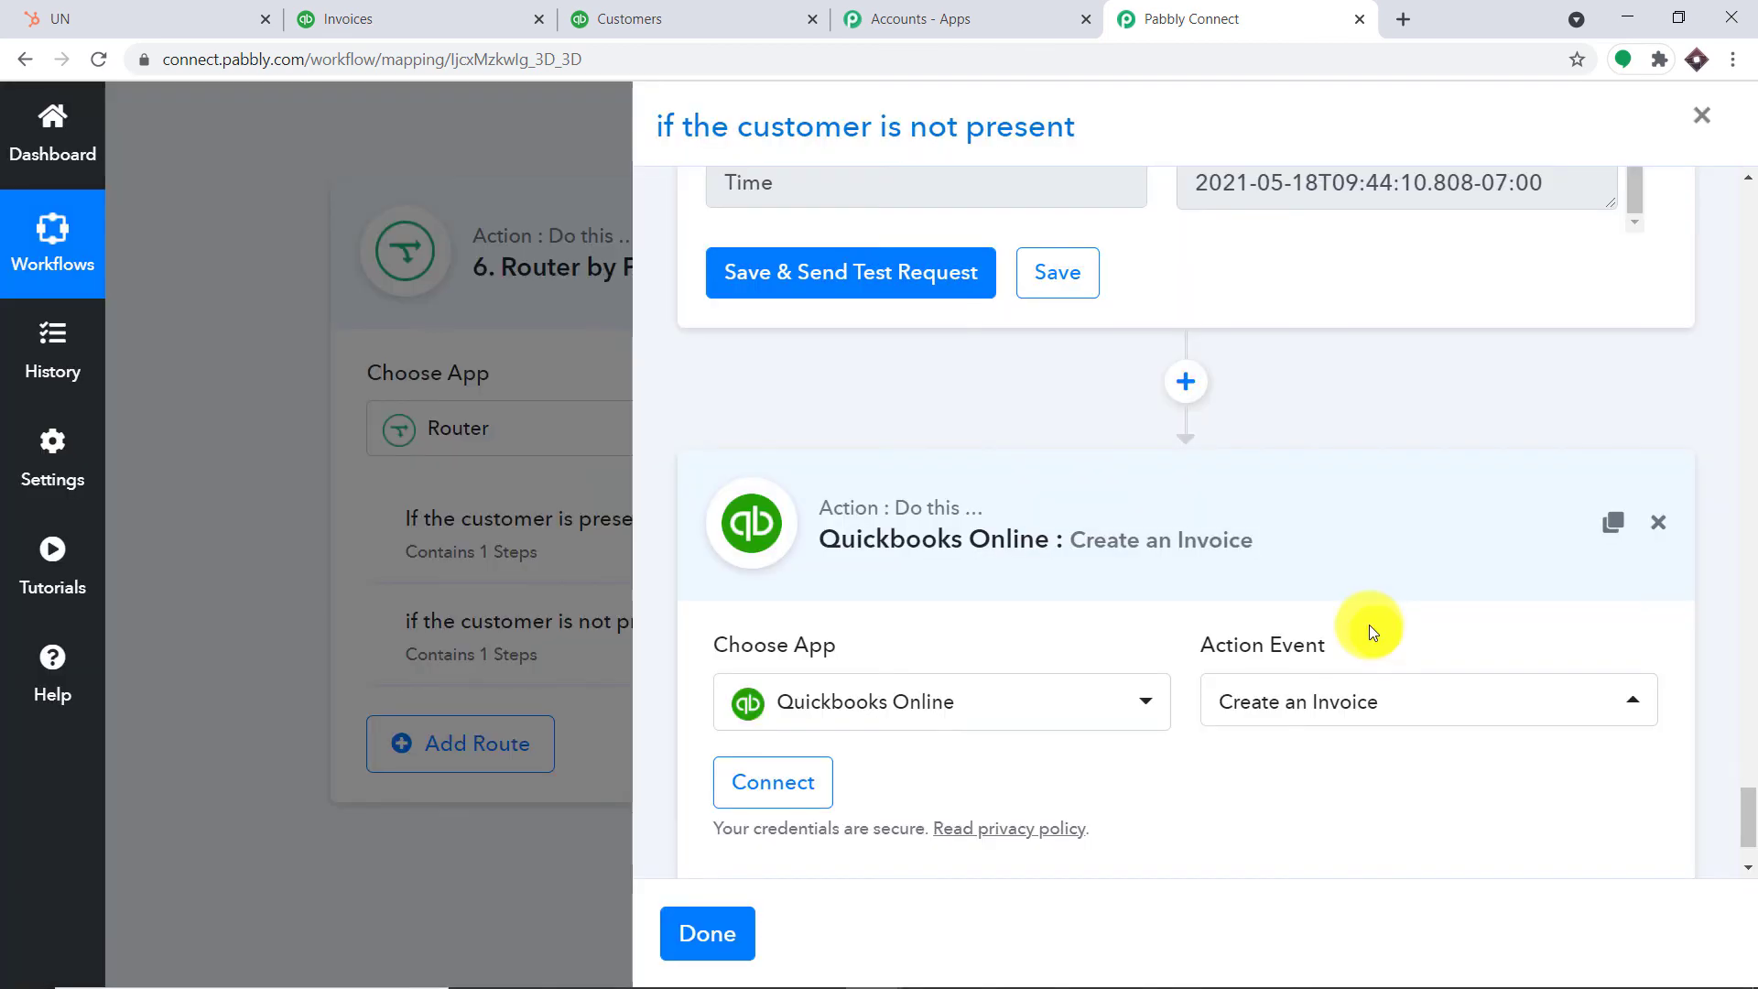
# Connect the invoice step using the existing Quickbooks Online #23 connection and save it
pyautogui.click(772, 655)
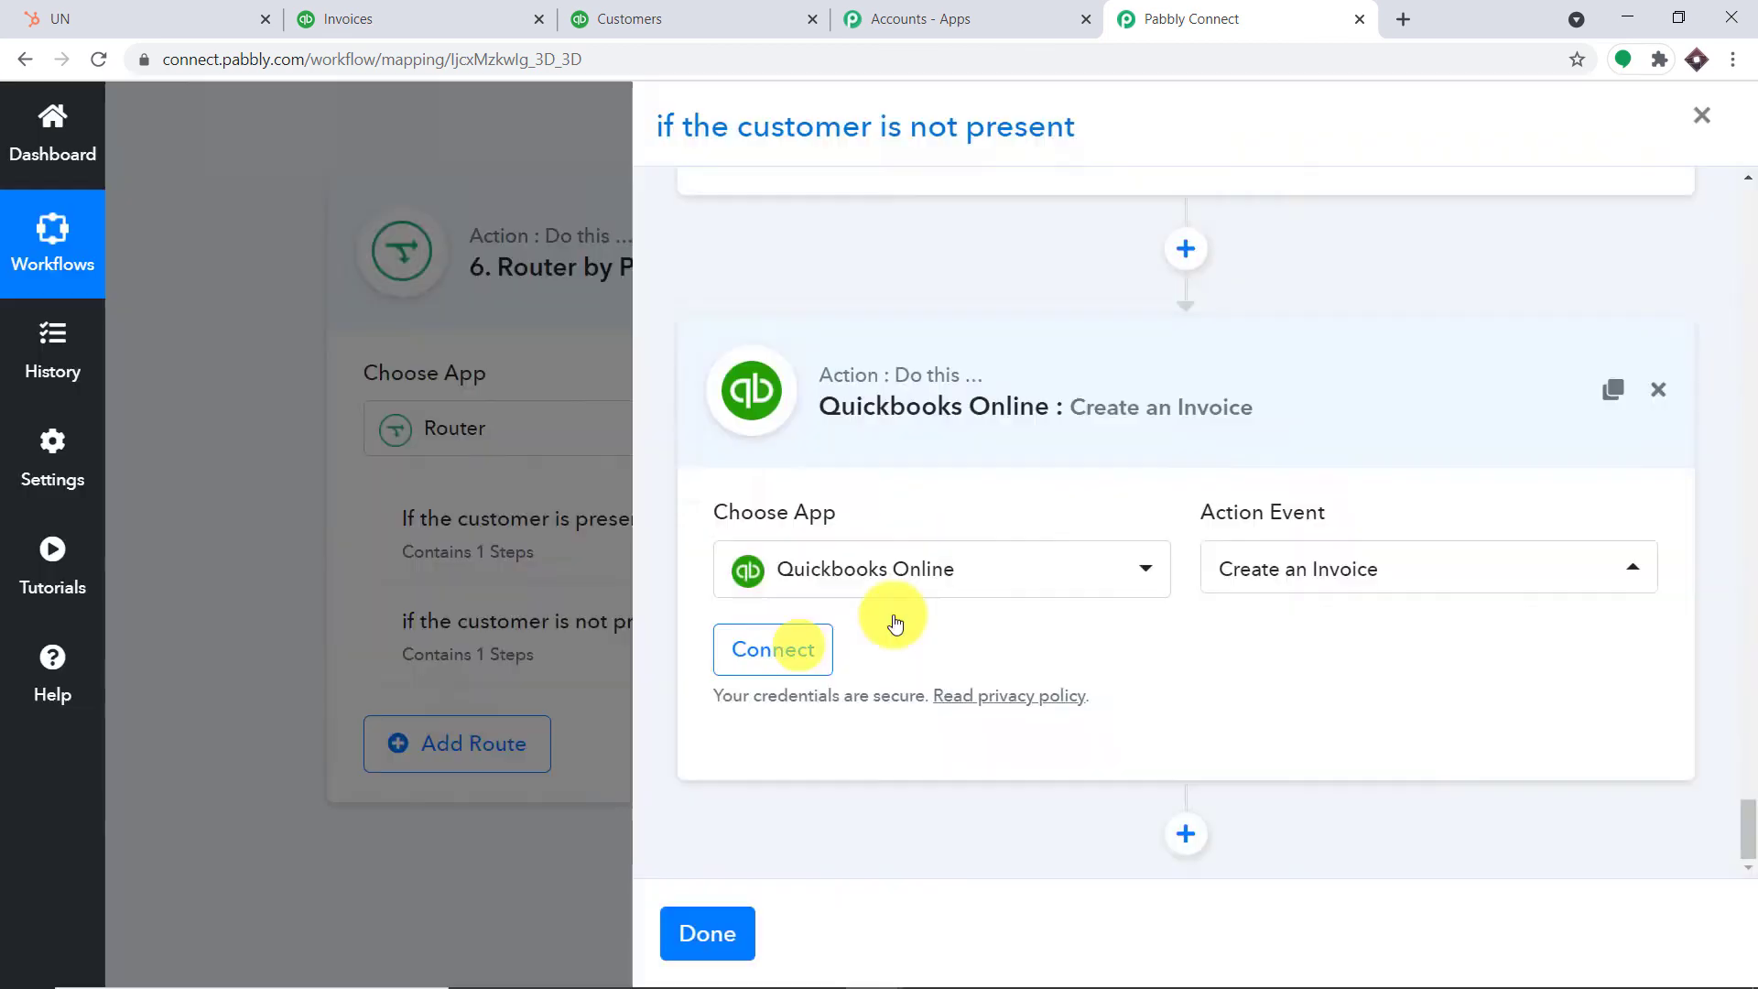
pyautogui.click(918, 314)
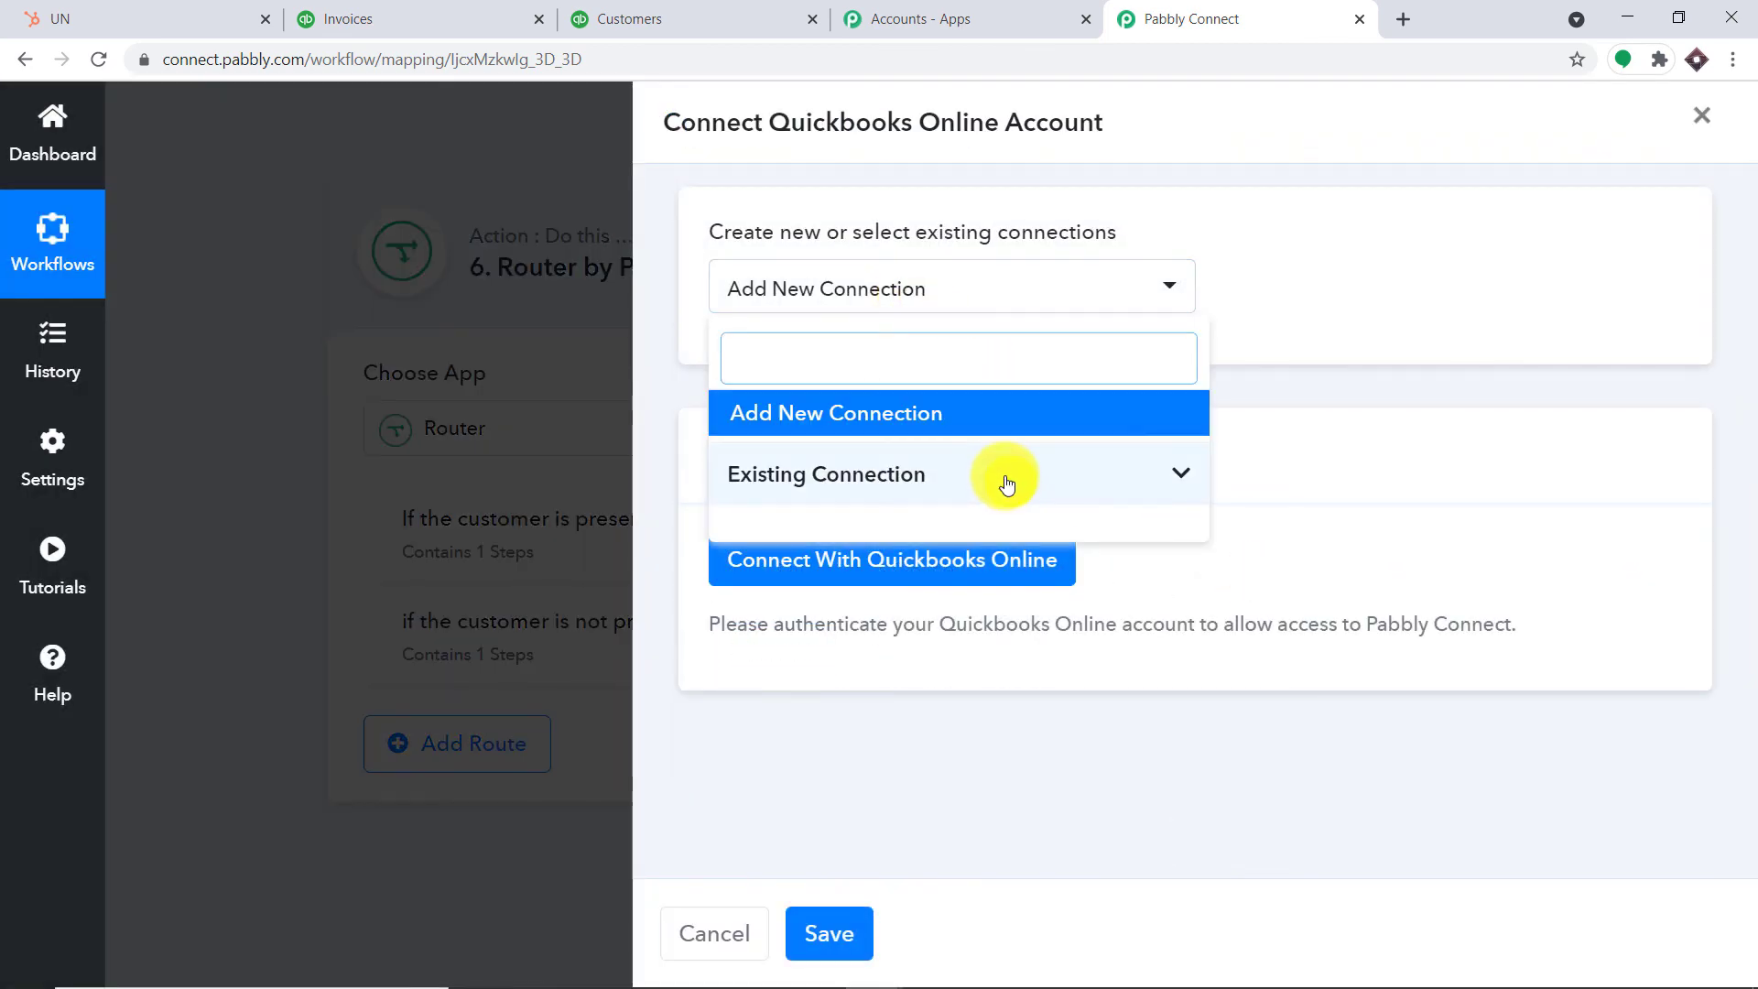
pyautogui.click(1004, 482)
pyautogui.scroll(-5, 1088, 685)
pyautogui.scroll(-8, 1087, 685)
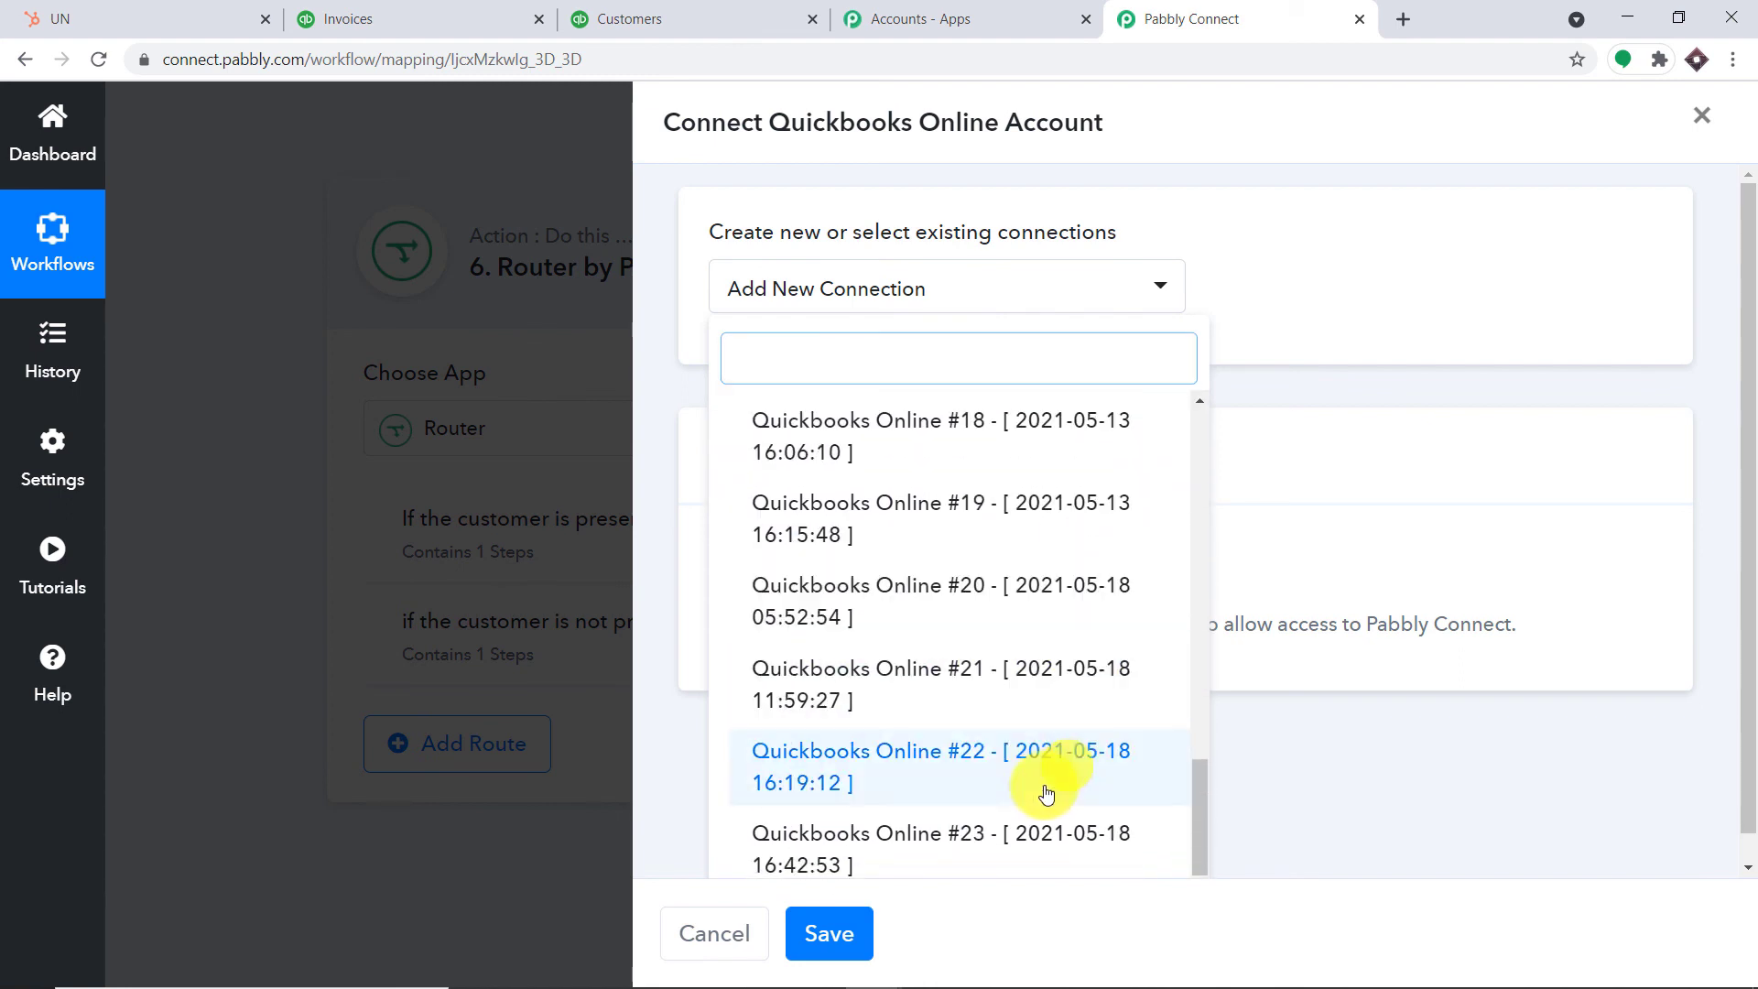
pyautogui.click(988, 835)
pyautogui.click(855, 933)
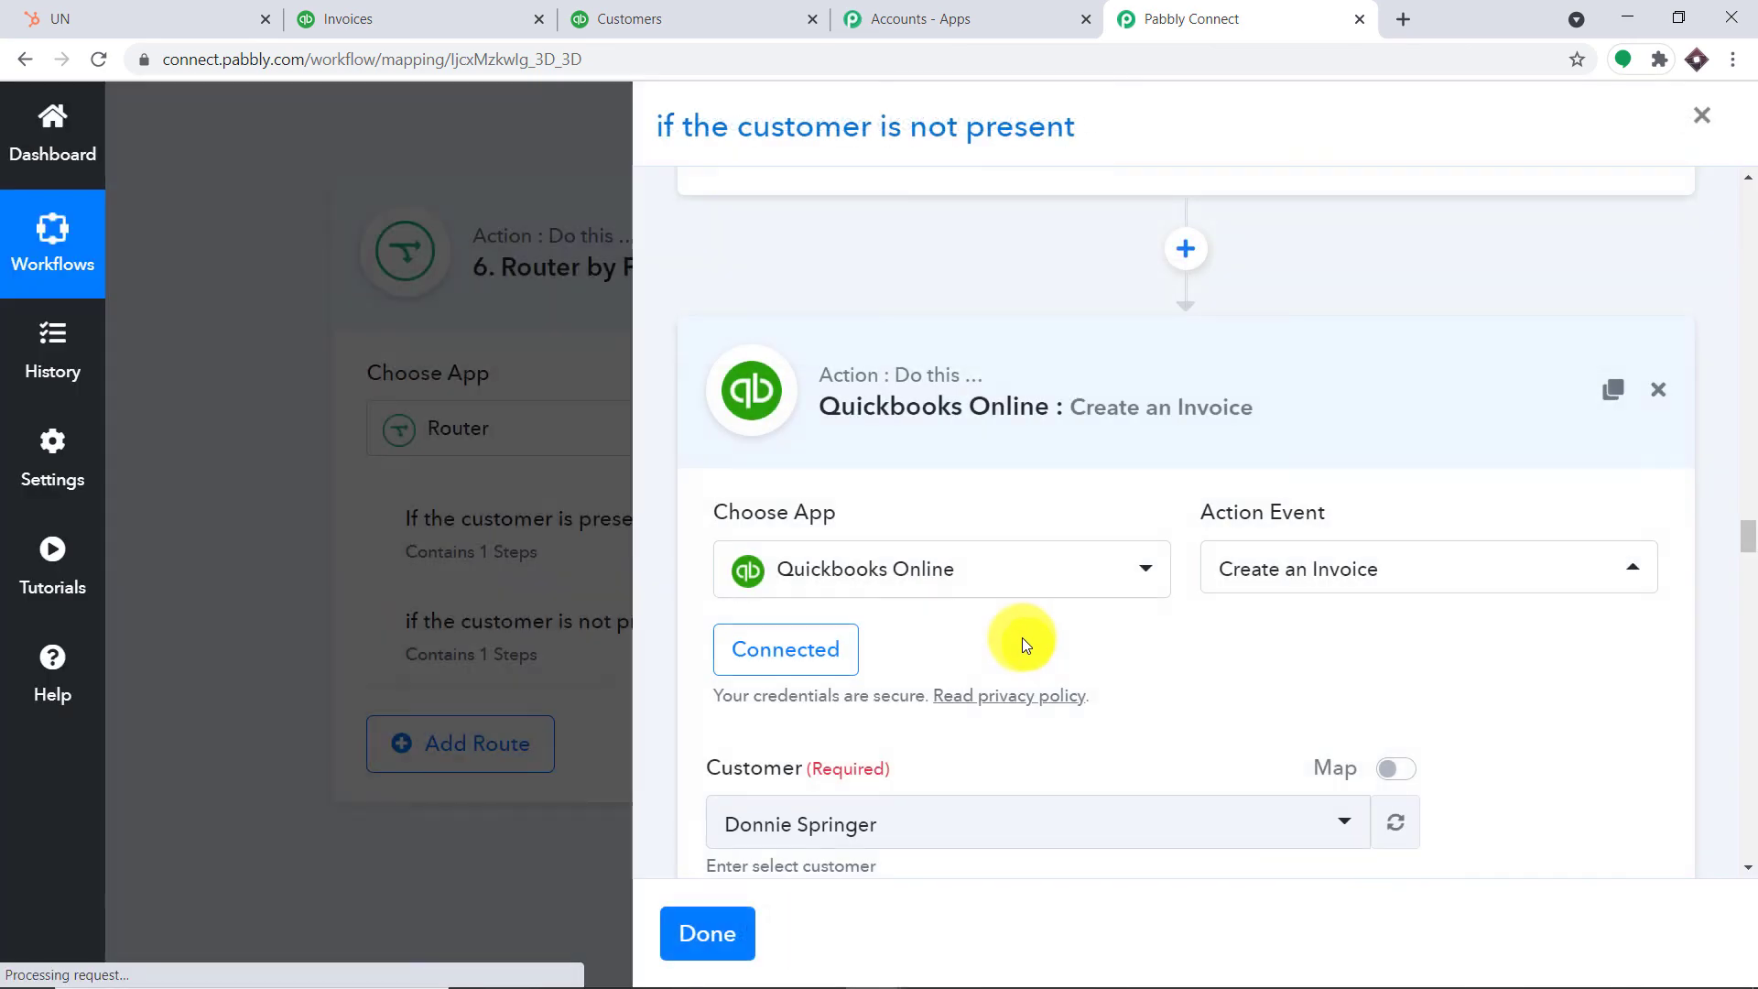
# Map the Create a Customer step's Id (15) into the invoice's Customer field
pyautogui.scroll(-2, 1029, 649)
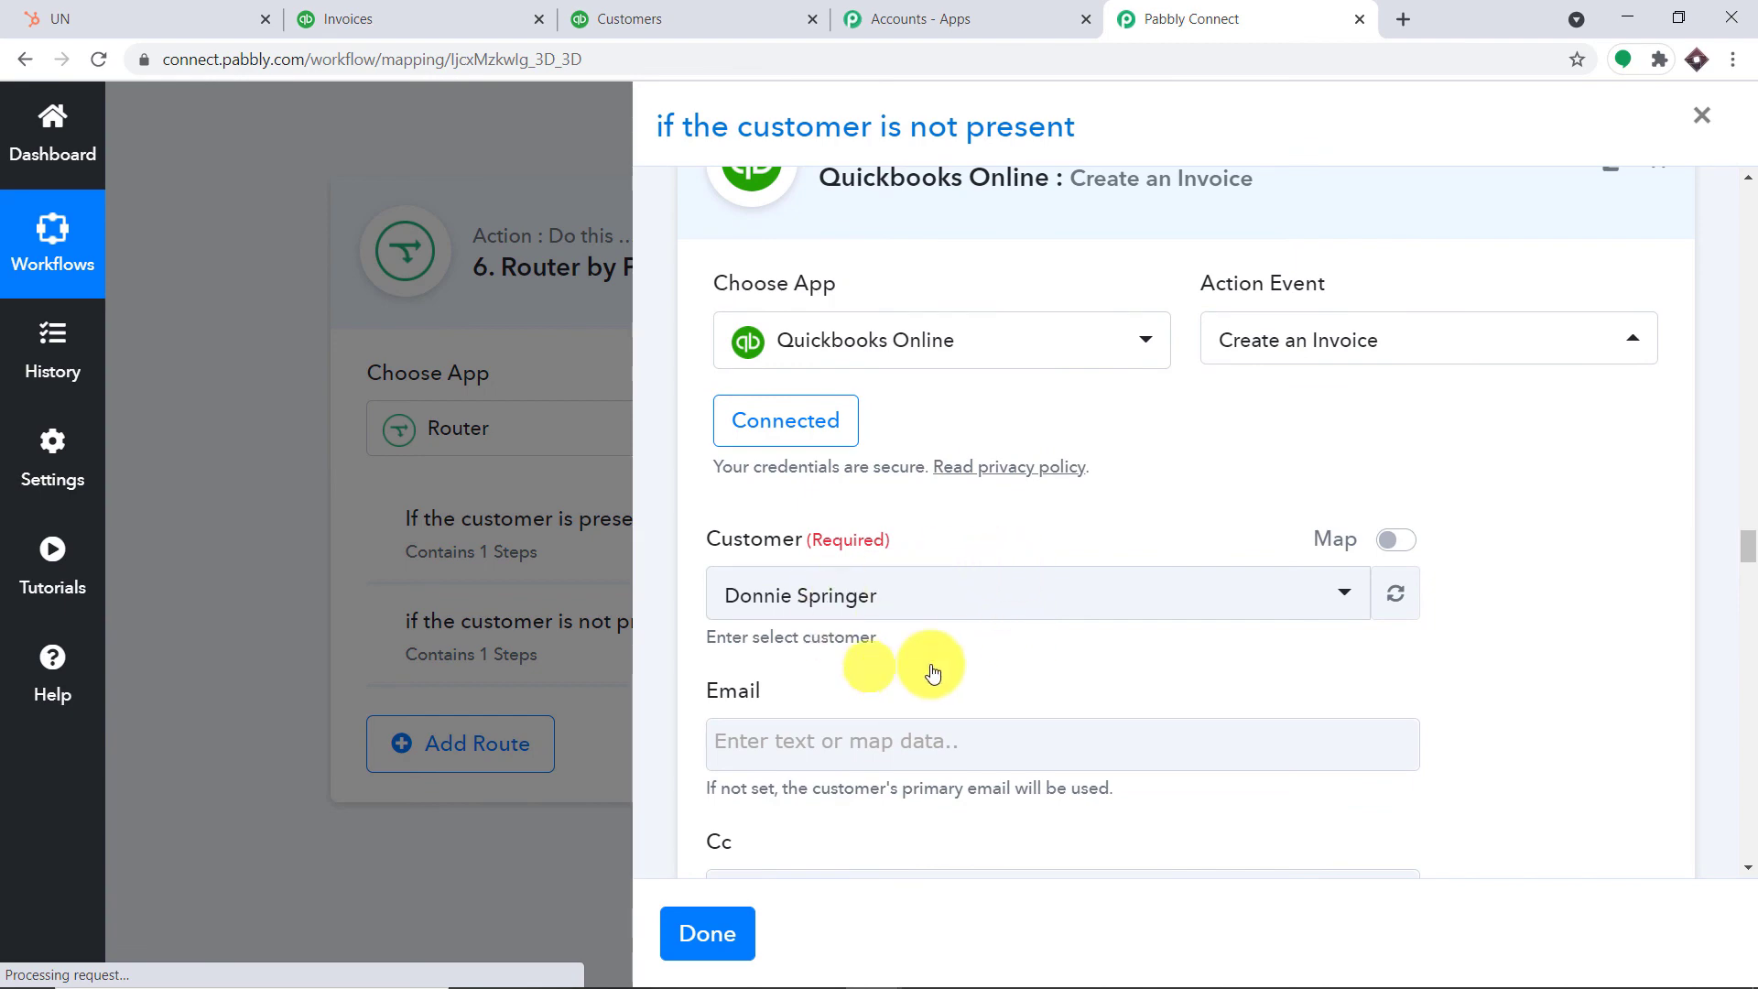
pyautogui.scroll(-12, 912, 647)
pyautogui.scroll(14, 913, 682)
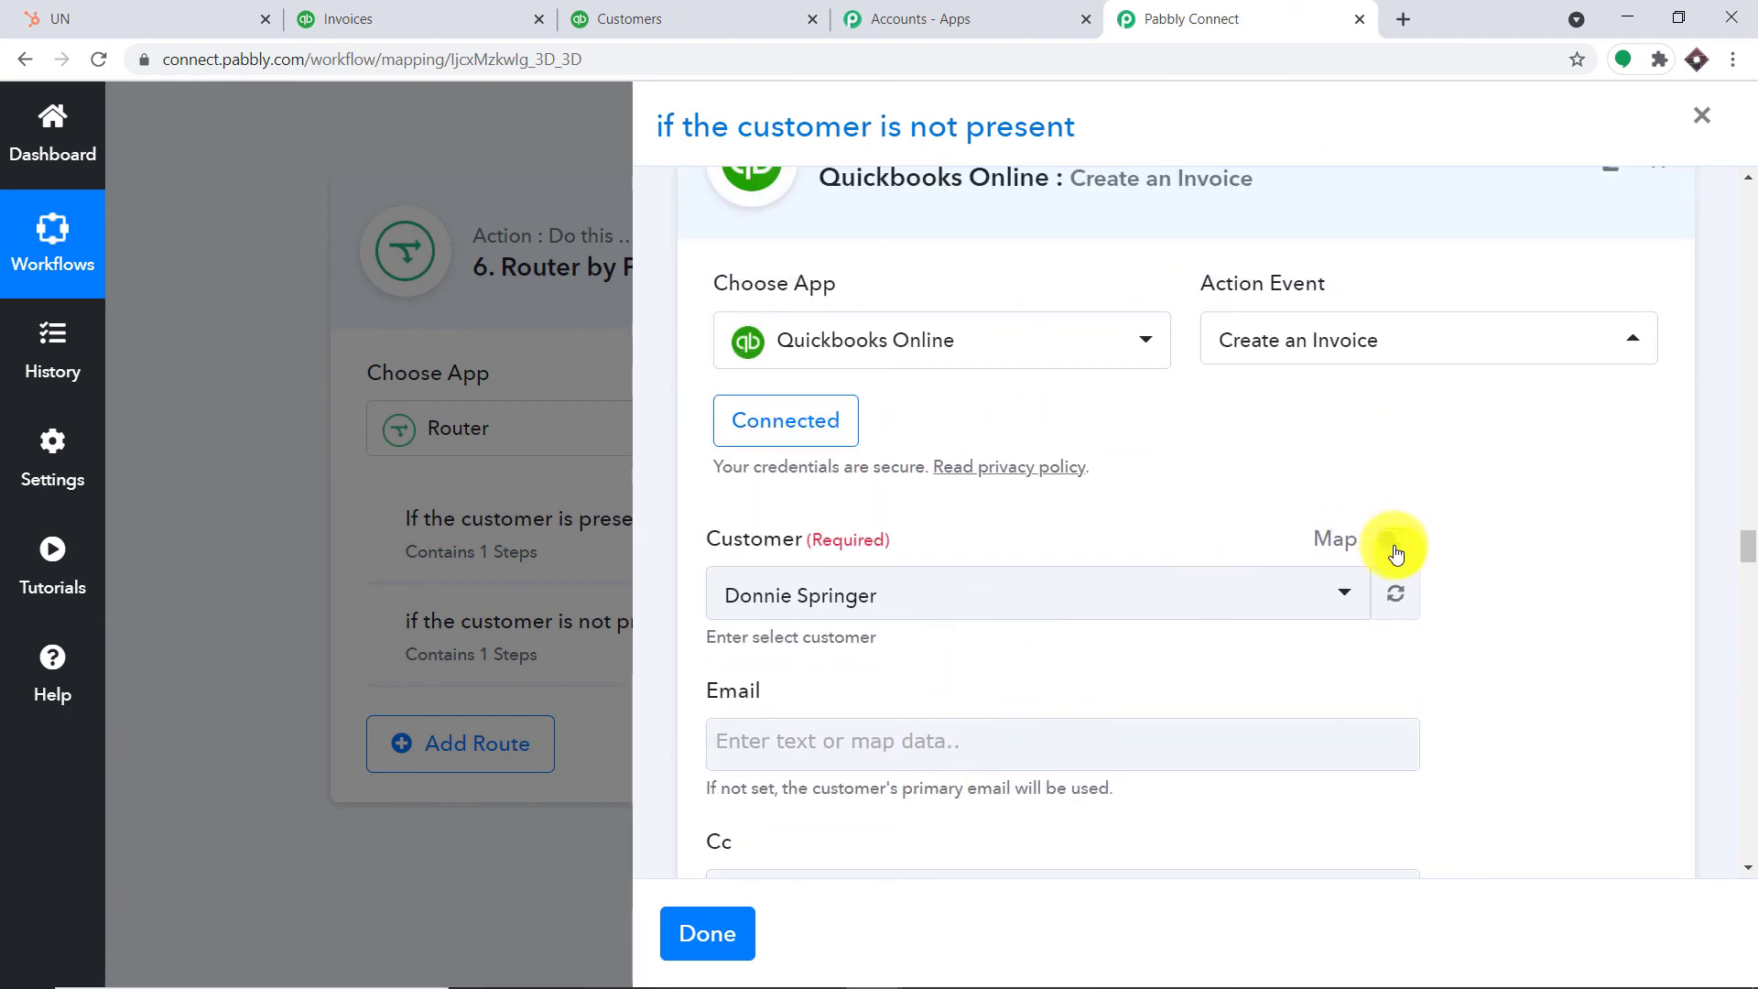
pyautogui.click(1410, 550)
pyautogui.scroll(8, 1373, 476)
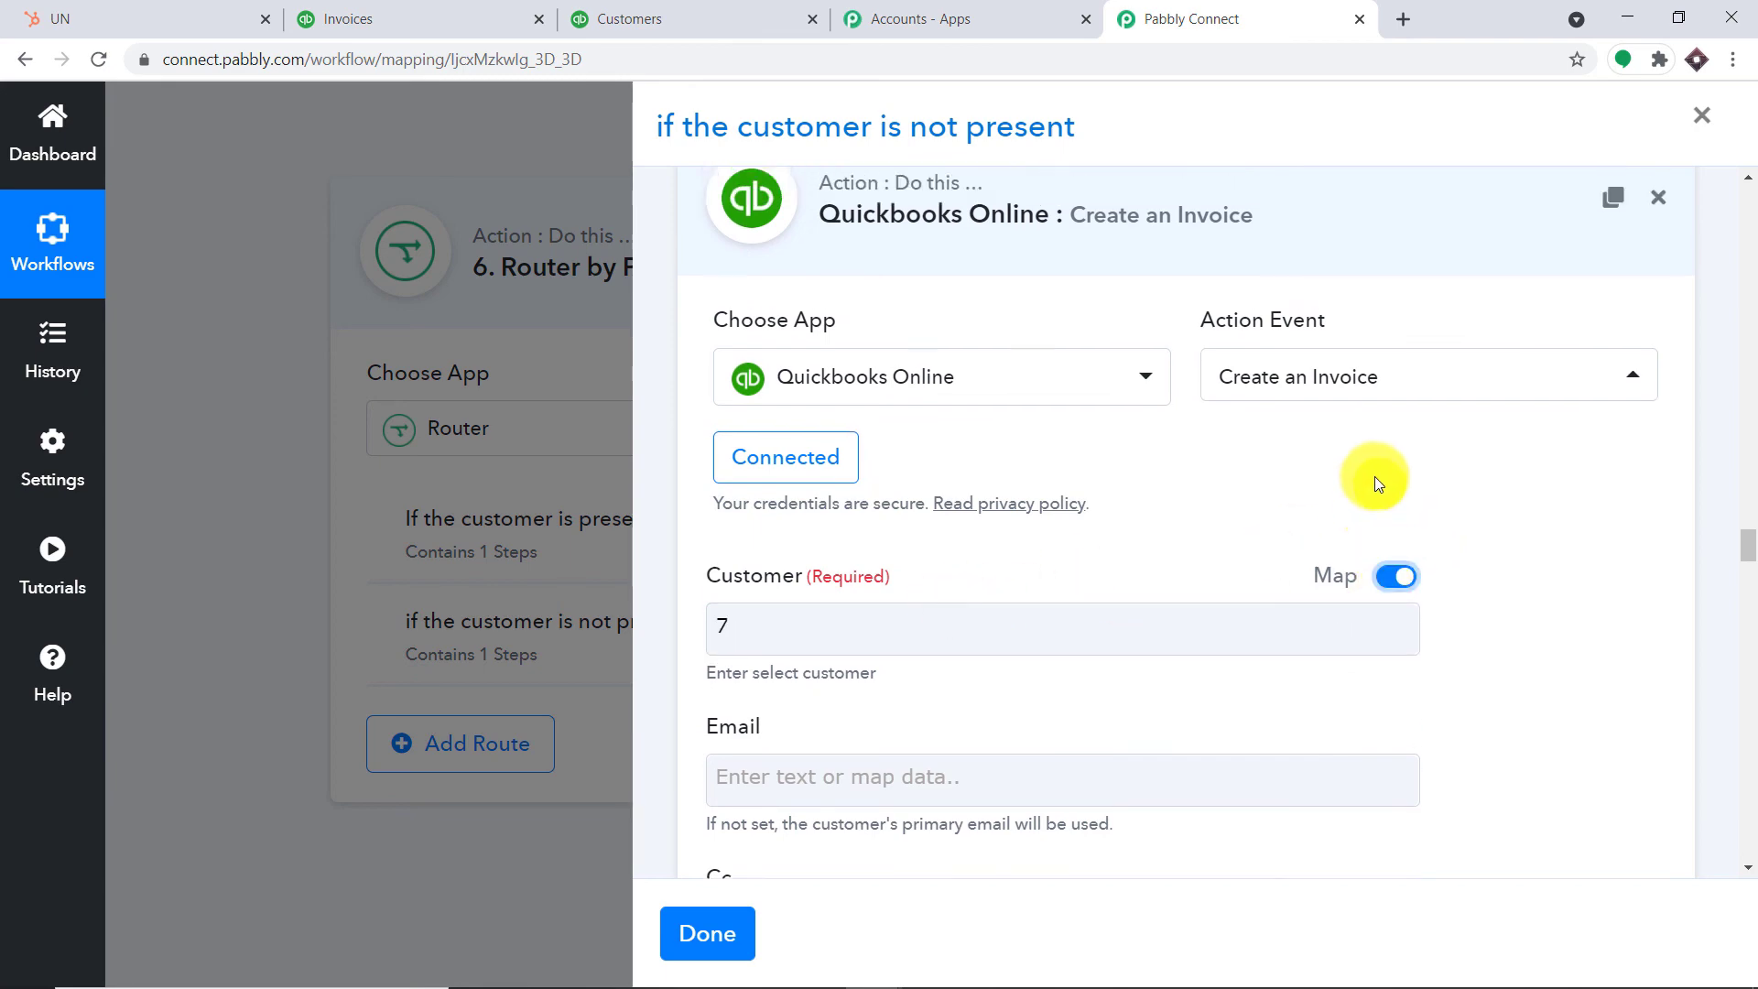
pyautogui.scroll(5, 1364, 430)
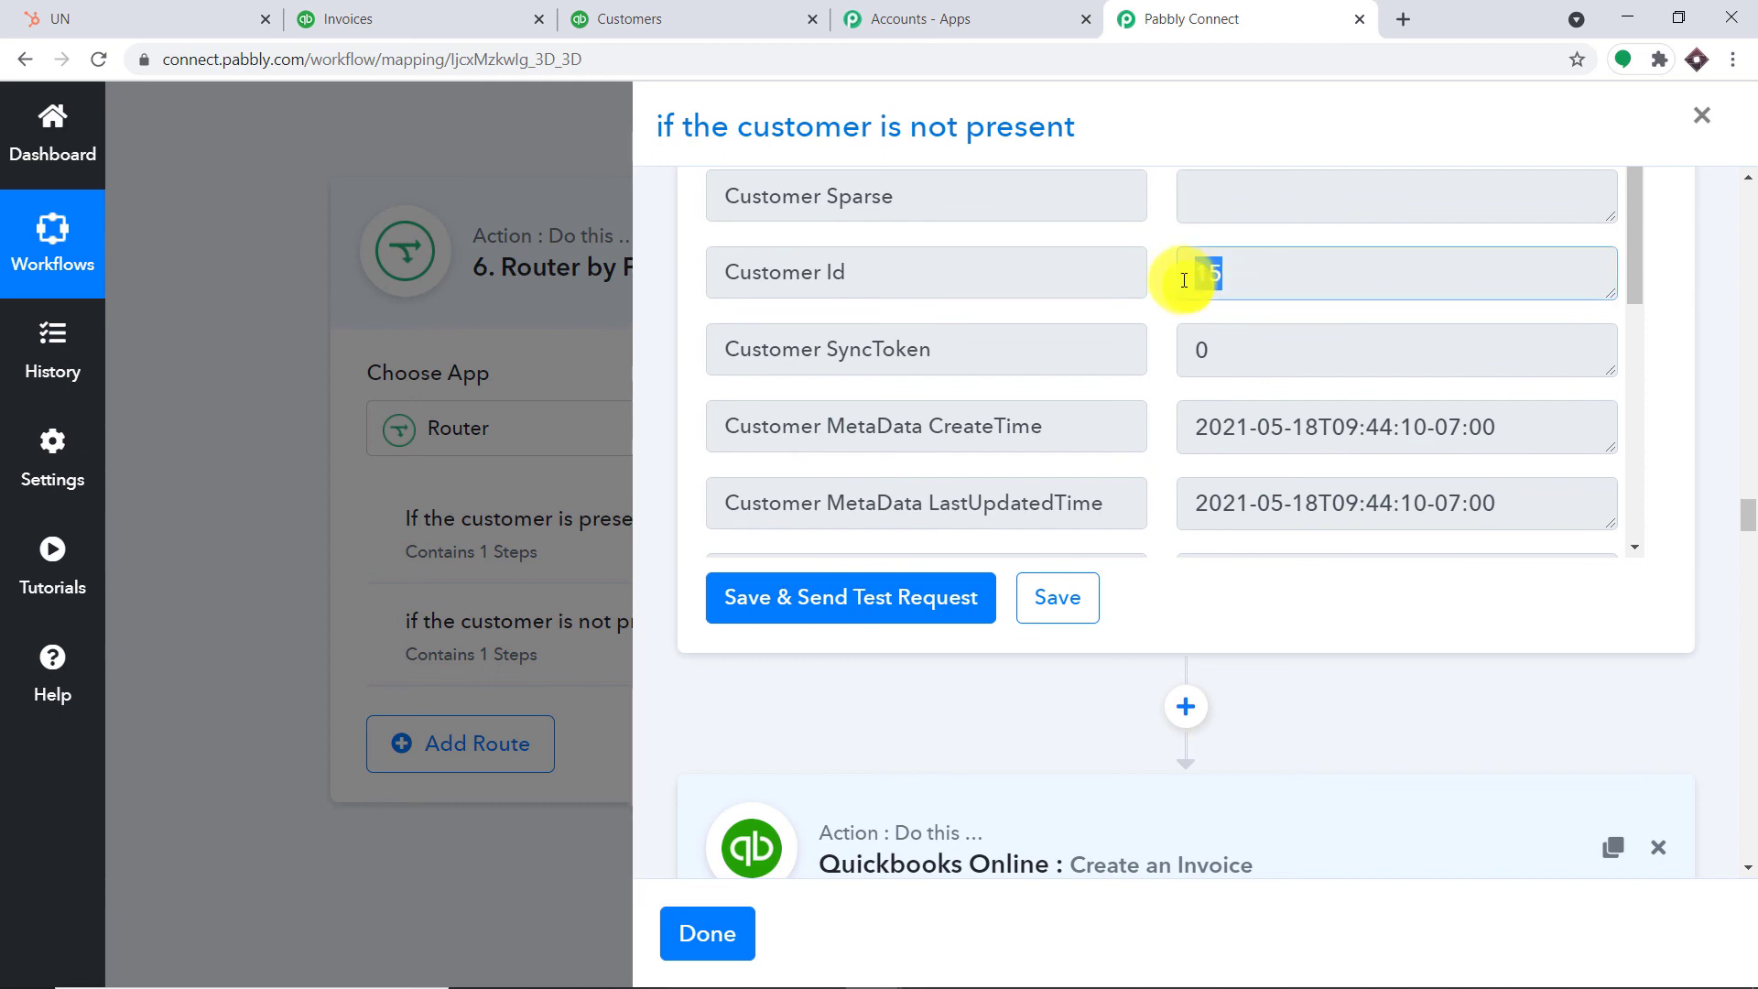
pyautogui.scroll(-10, 1556, 659)
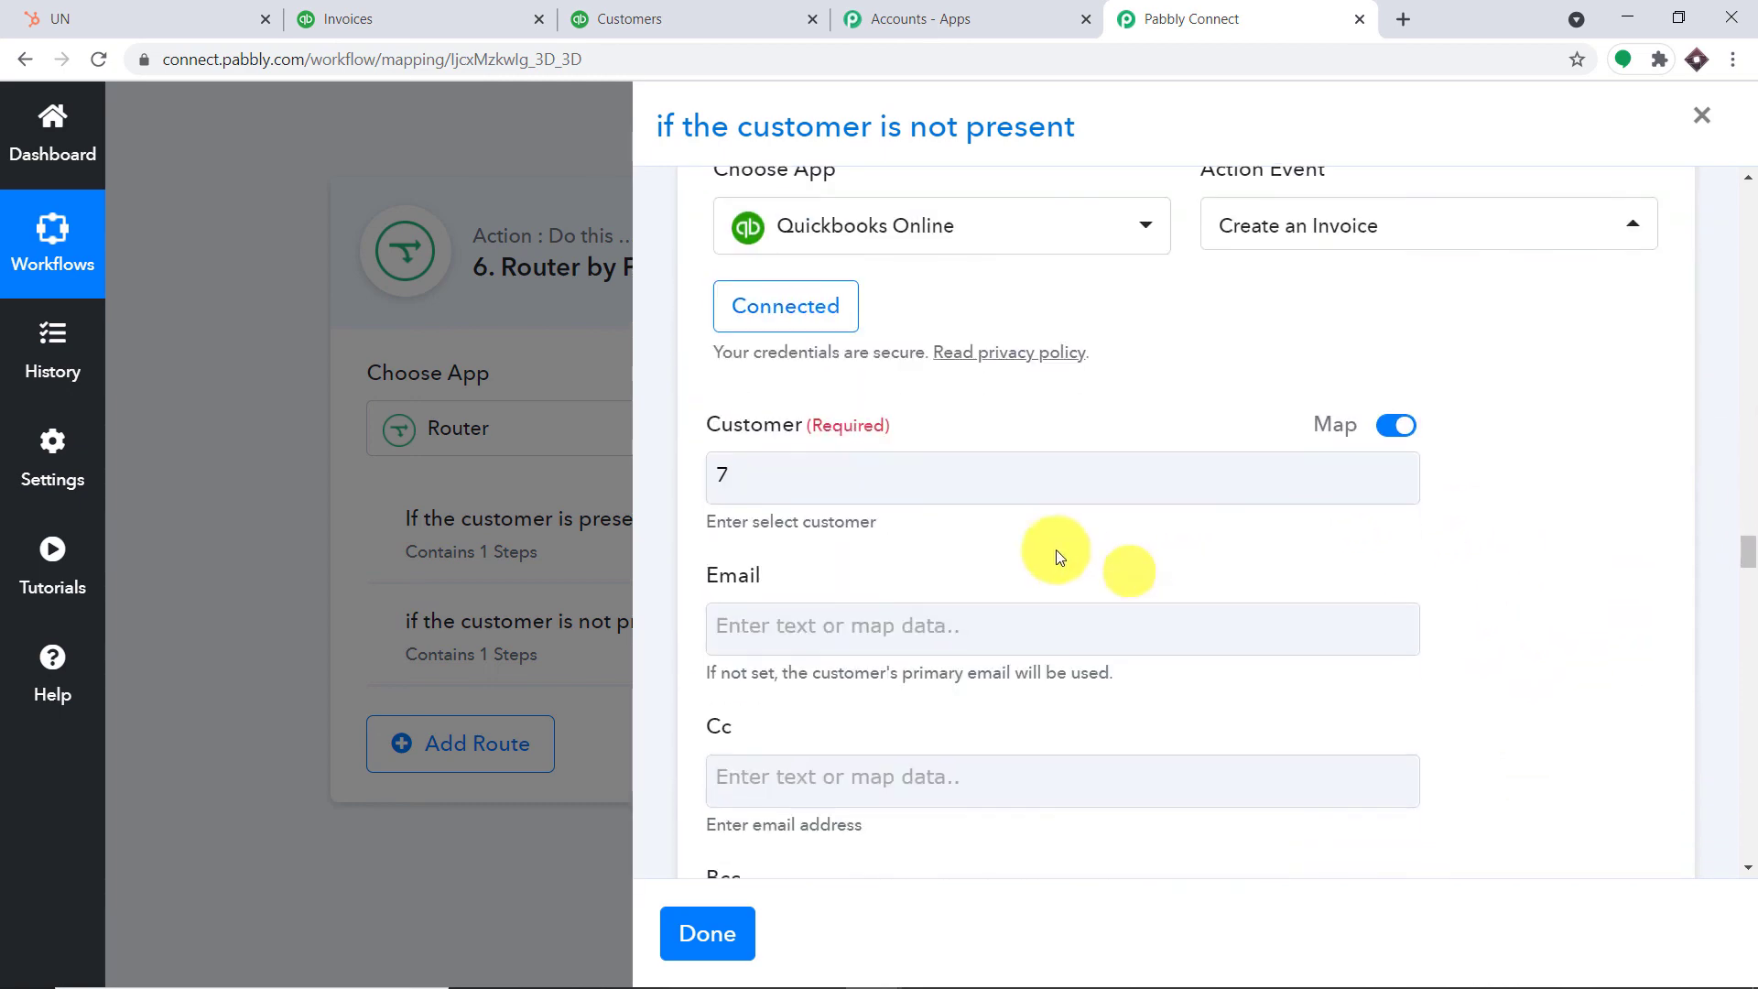
pyautogui.click(855, 469)
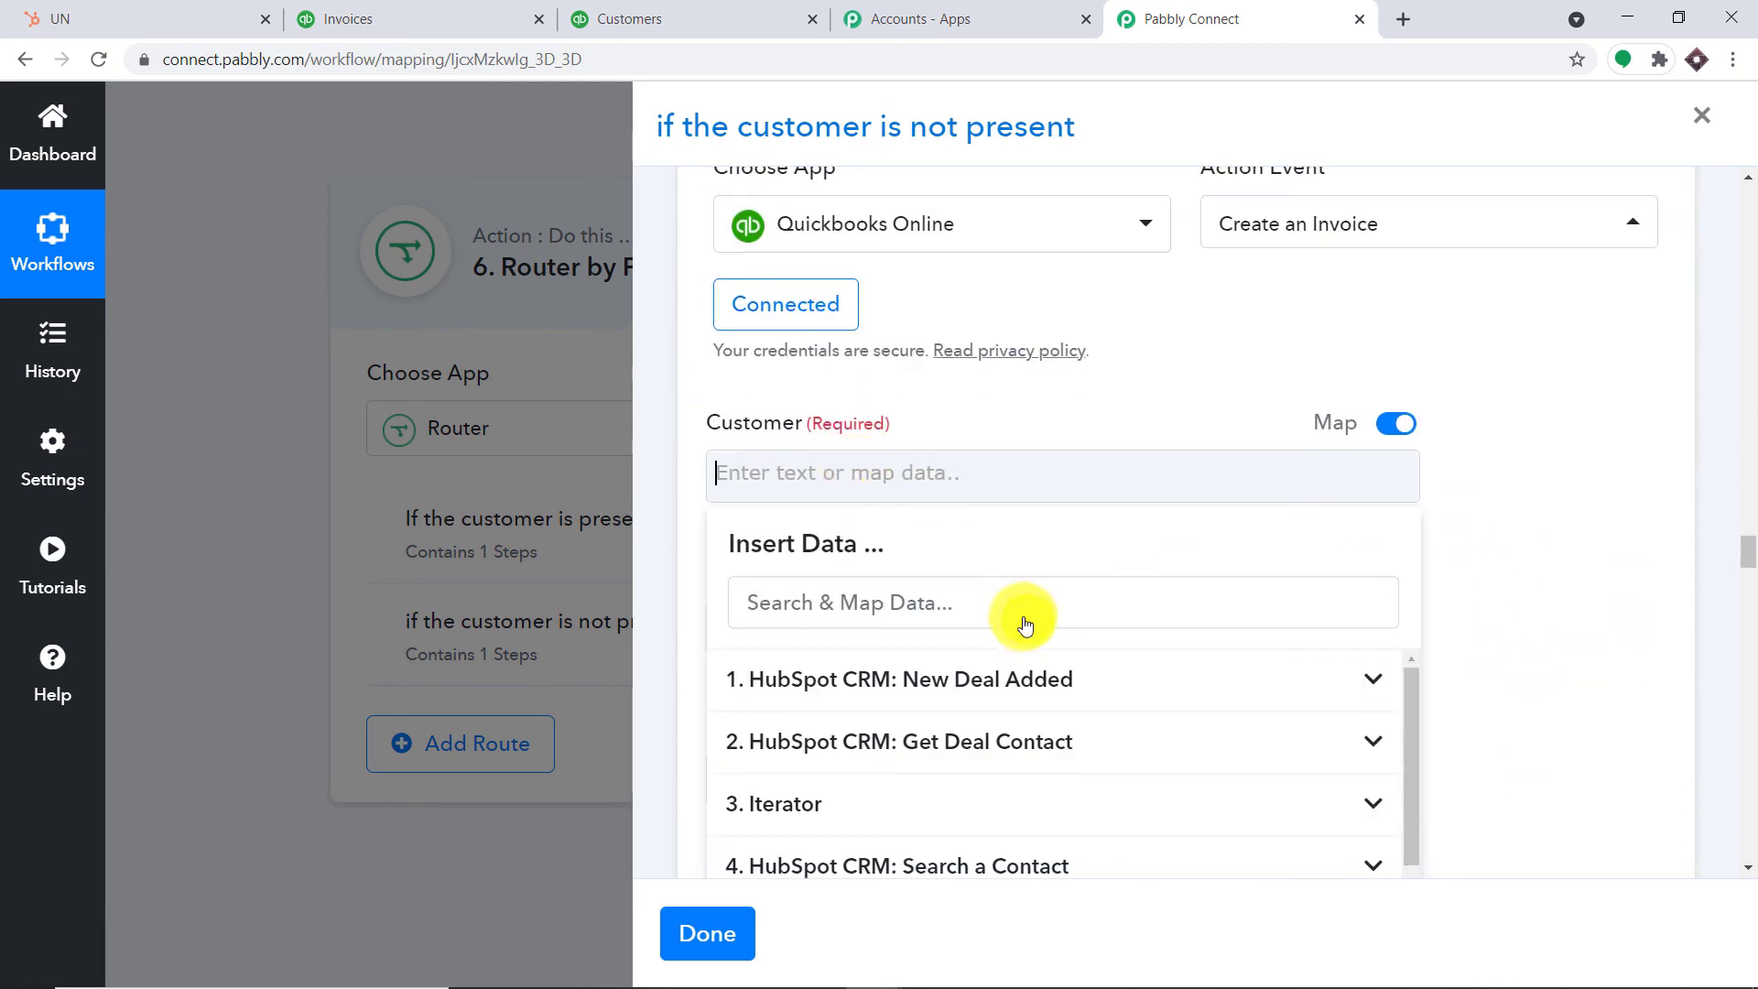
pyautogui.scroll(-3, 1019, 620)
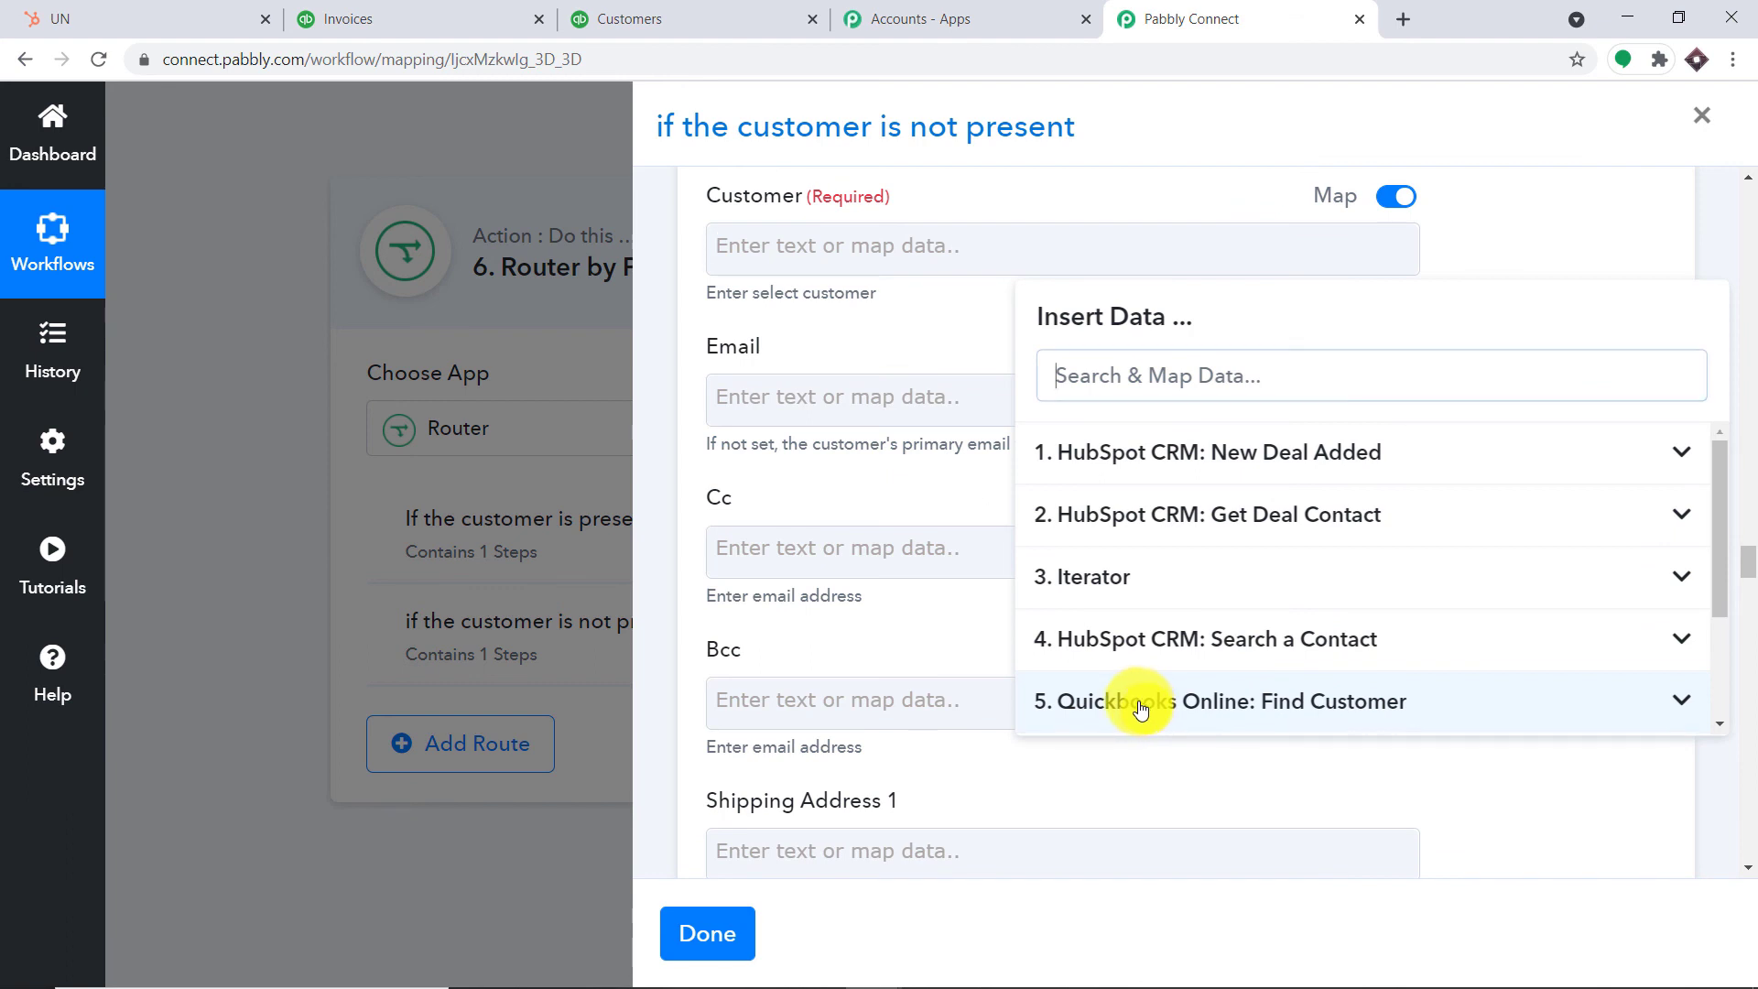
pyautogui.click(1298, 698)
pyautogui.scroll(-2, 1306, 667)
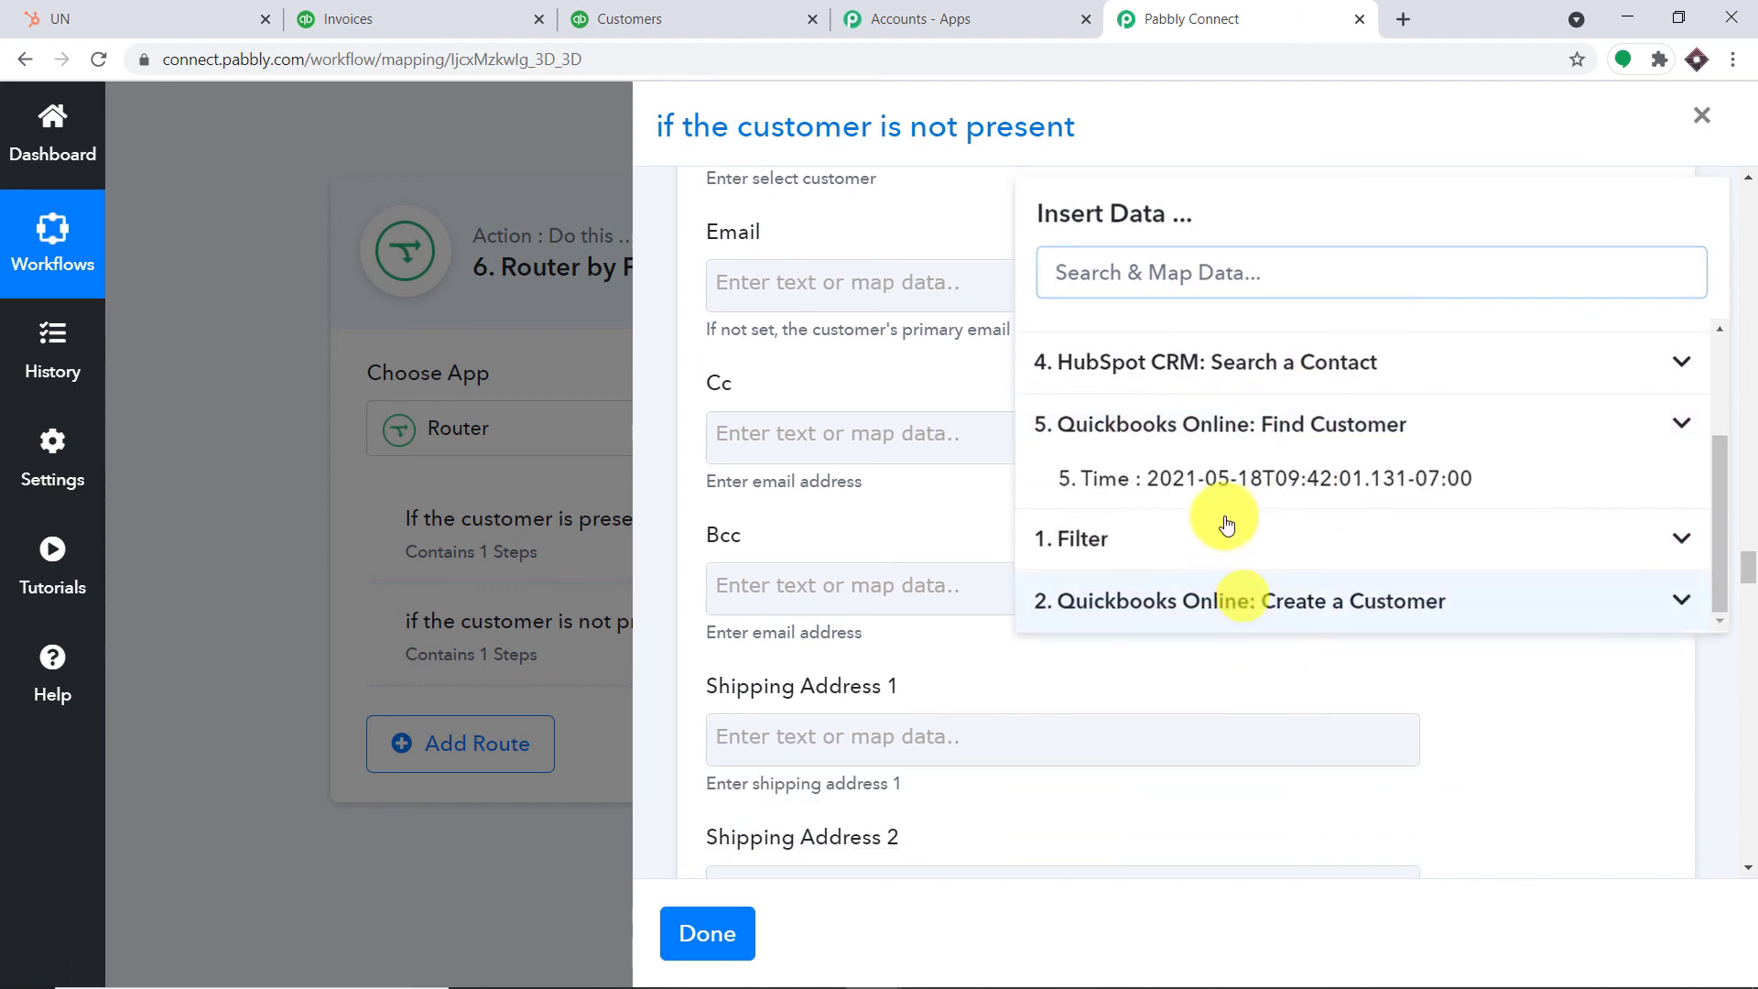
pyautogui.click(1314, 596)
pyautogui.scroll(-5, 1522, 545)
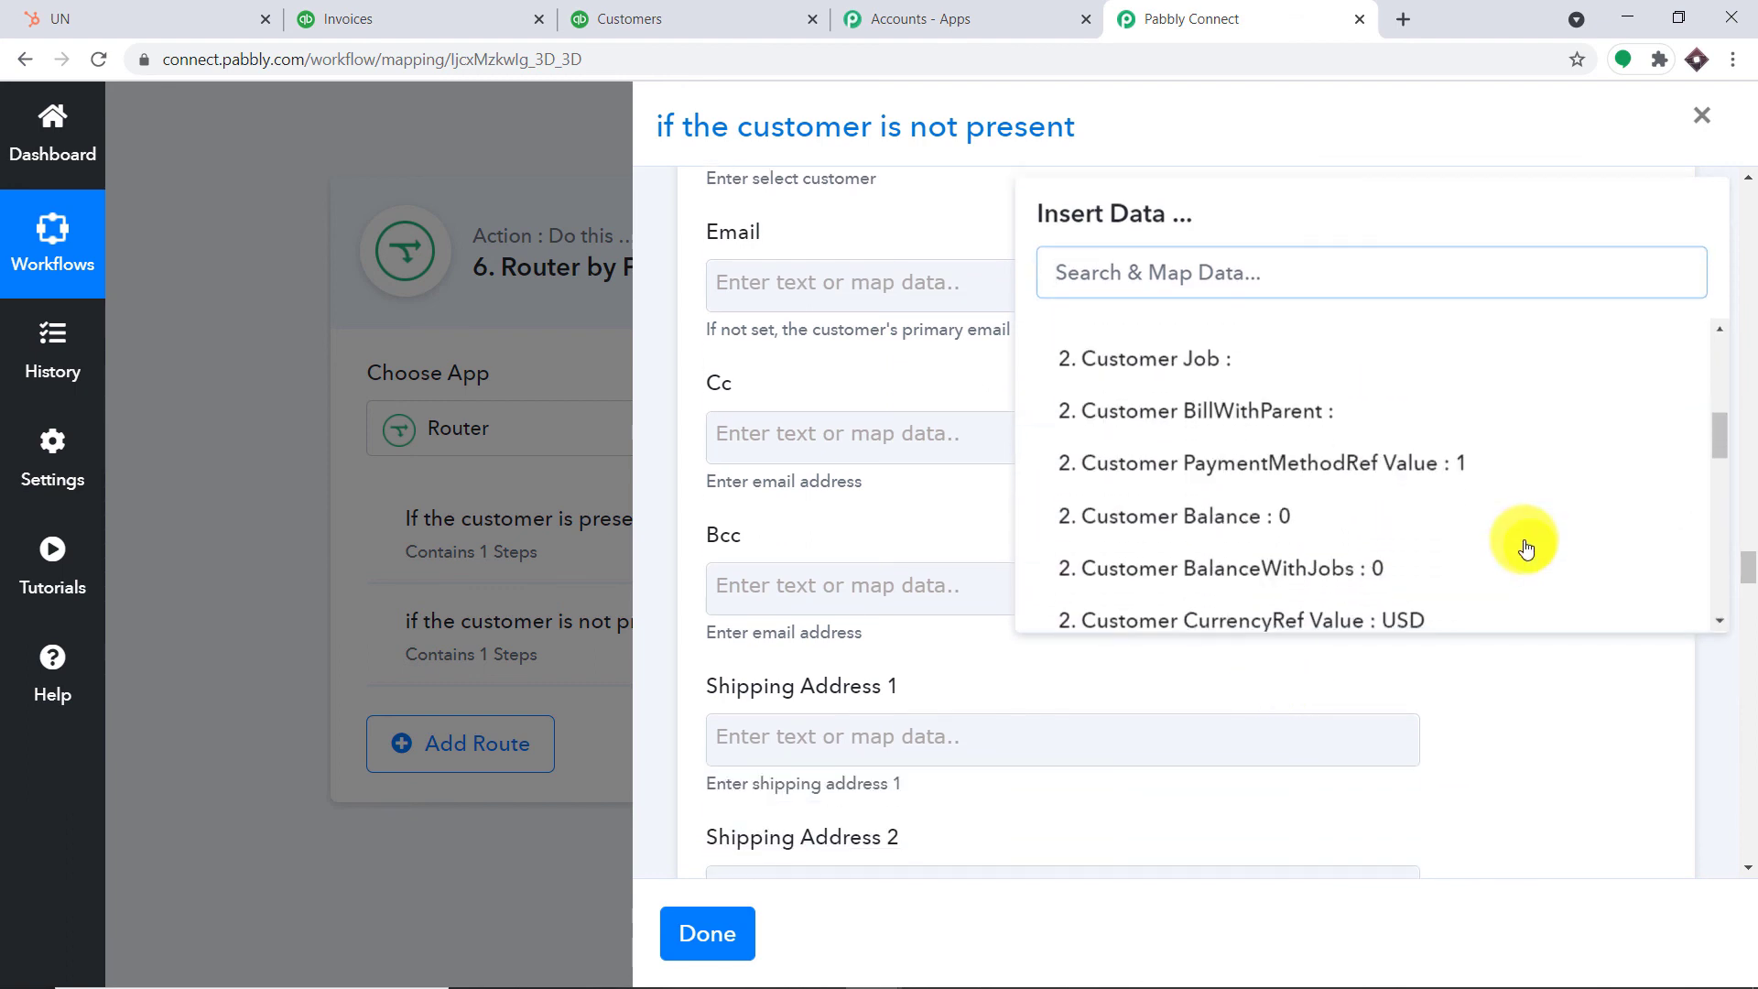
pyautogui.scroll(-3, 1524, 544)
pyautogui.scroll(1, 1522, 541)
pyautogui.scroll(-1, 1465, 558)
pyautogui.click(1266, 608)
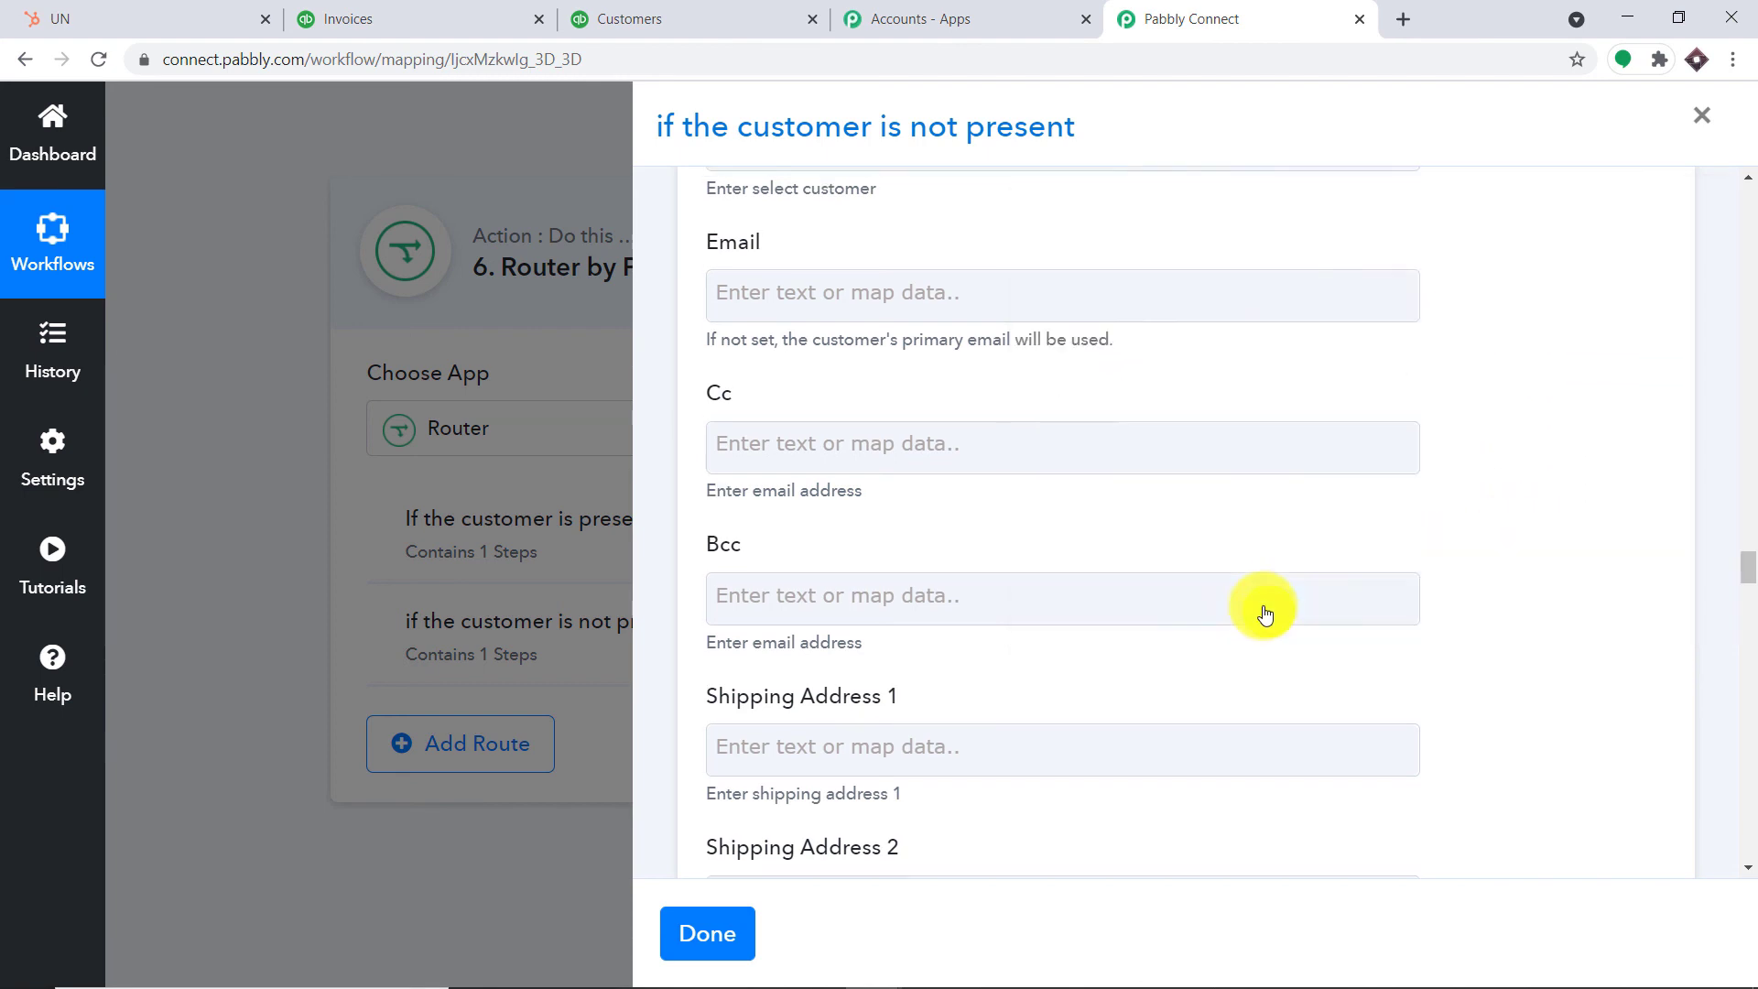
pyautogui.click(1264, 612)
pyautogui.click(1707, 434)
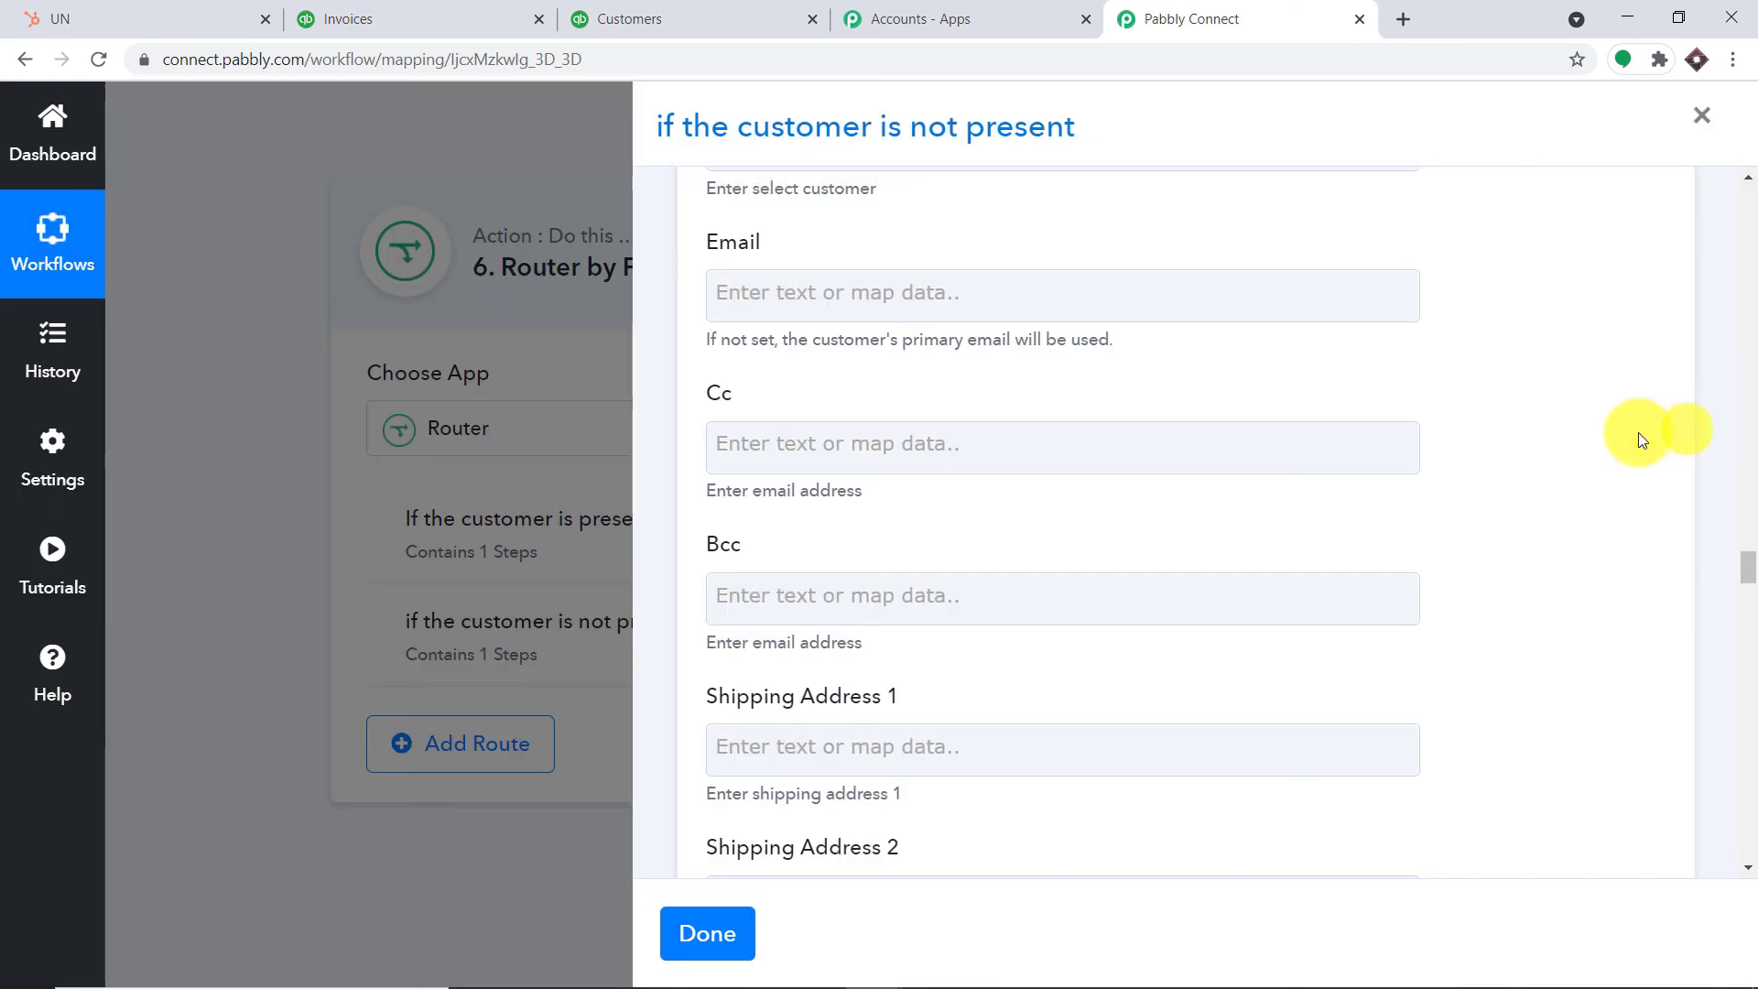
# Map the new customer's PrimaryEmailAddr into the invoice's Email field
pyautogui.scroll(5, 1540, 464)
pyautogui.scroll(-6, 1353, 524)
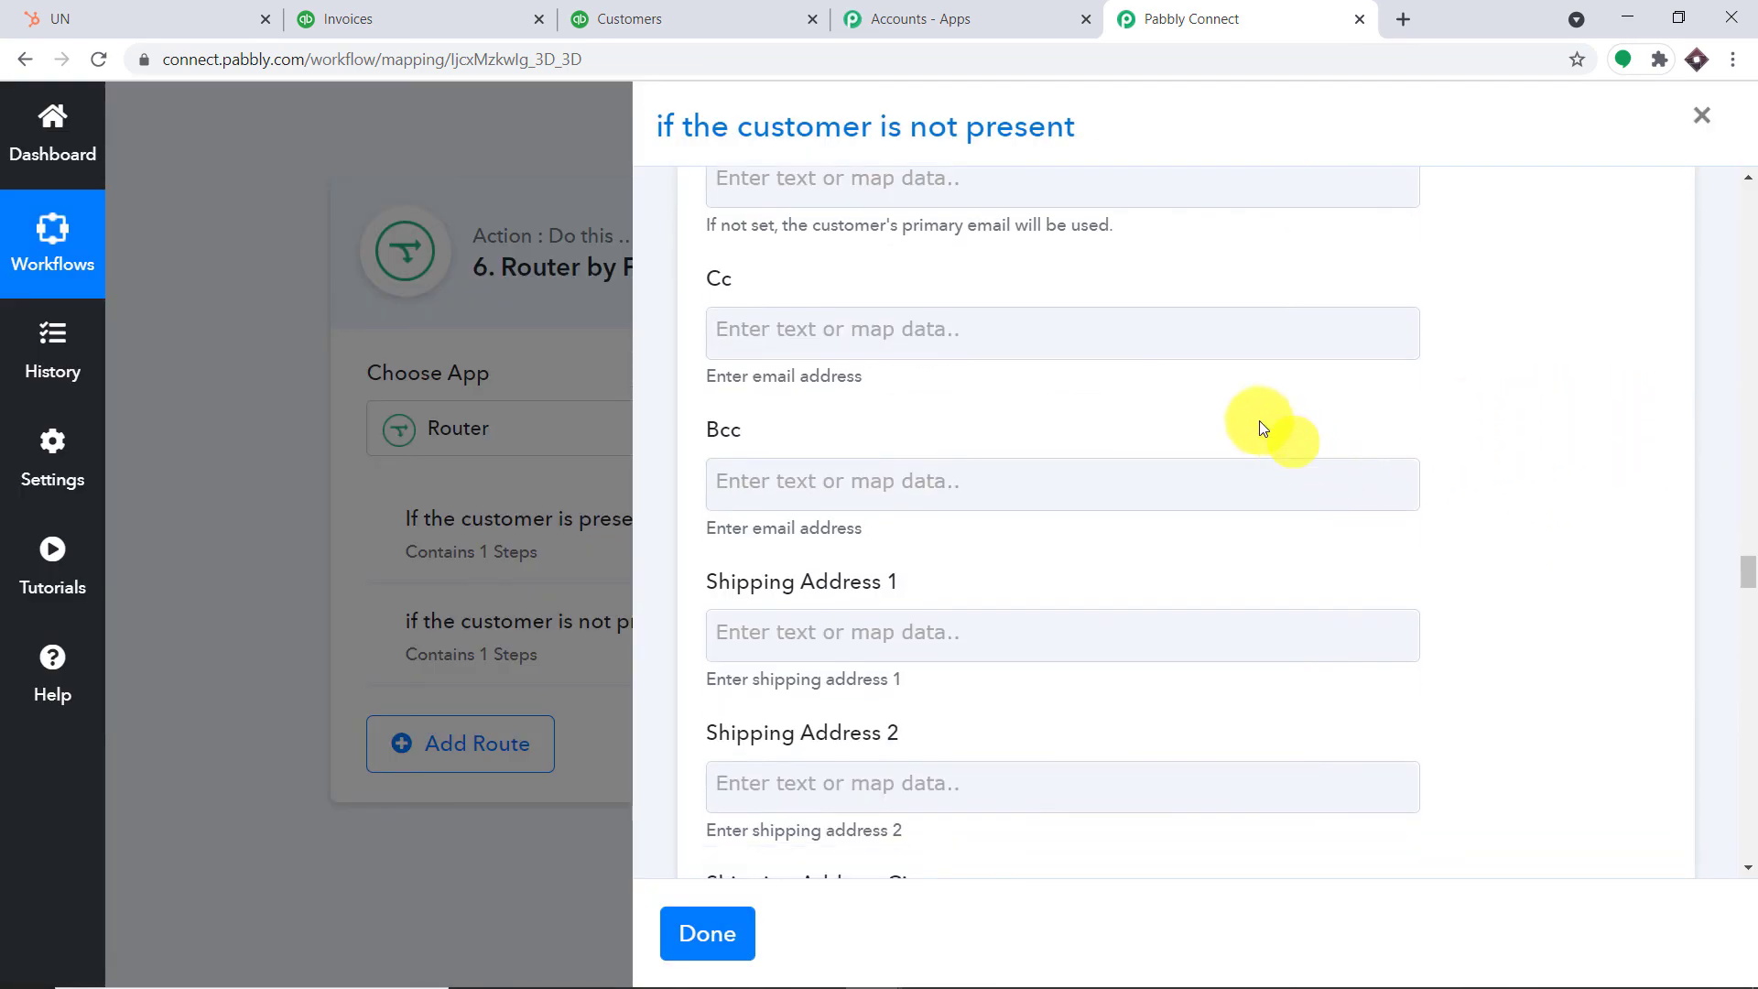
pyautogui.scroll(1, 1190, 403)
pyautogui.click(1044, 296)
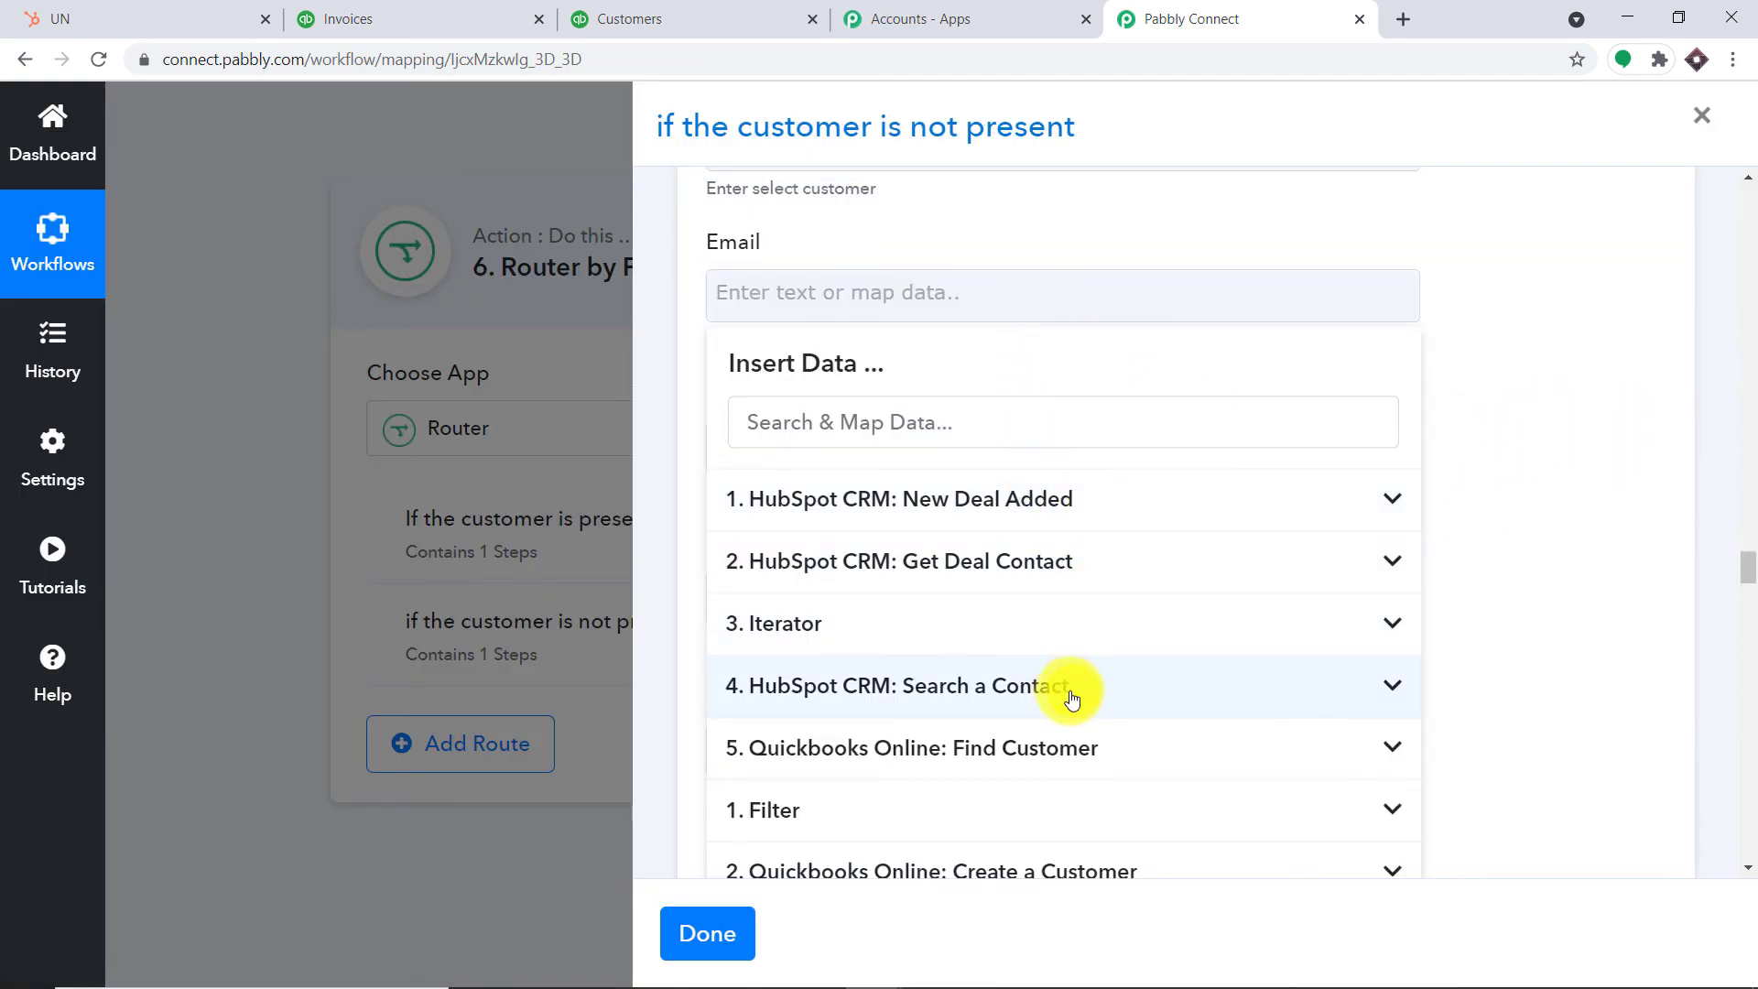
pyautogui.scroll(-3, 1068, 700)
pyautogui.click(1187, 729)
pyautogui.scroll(-7, 1354, 714)
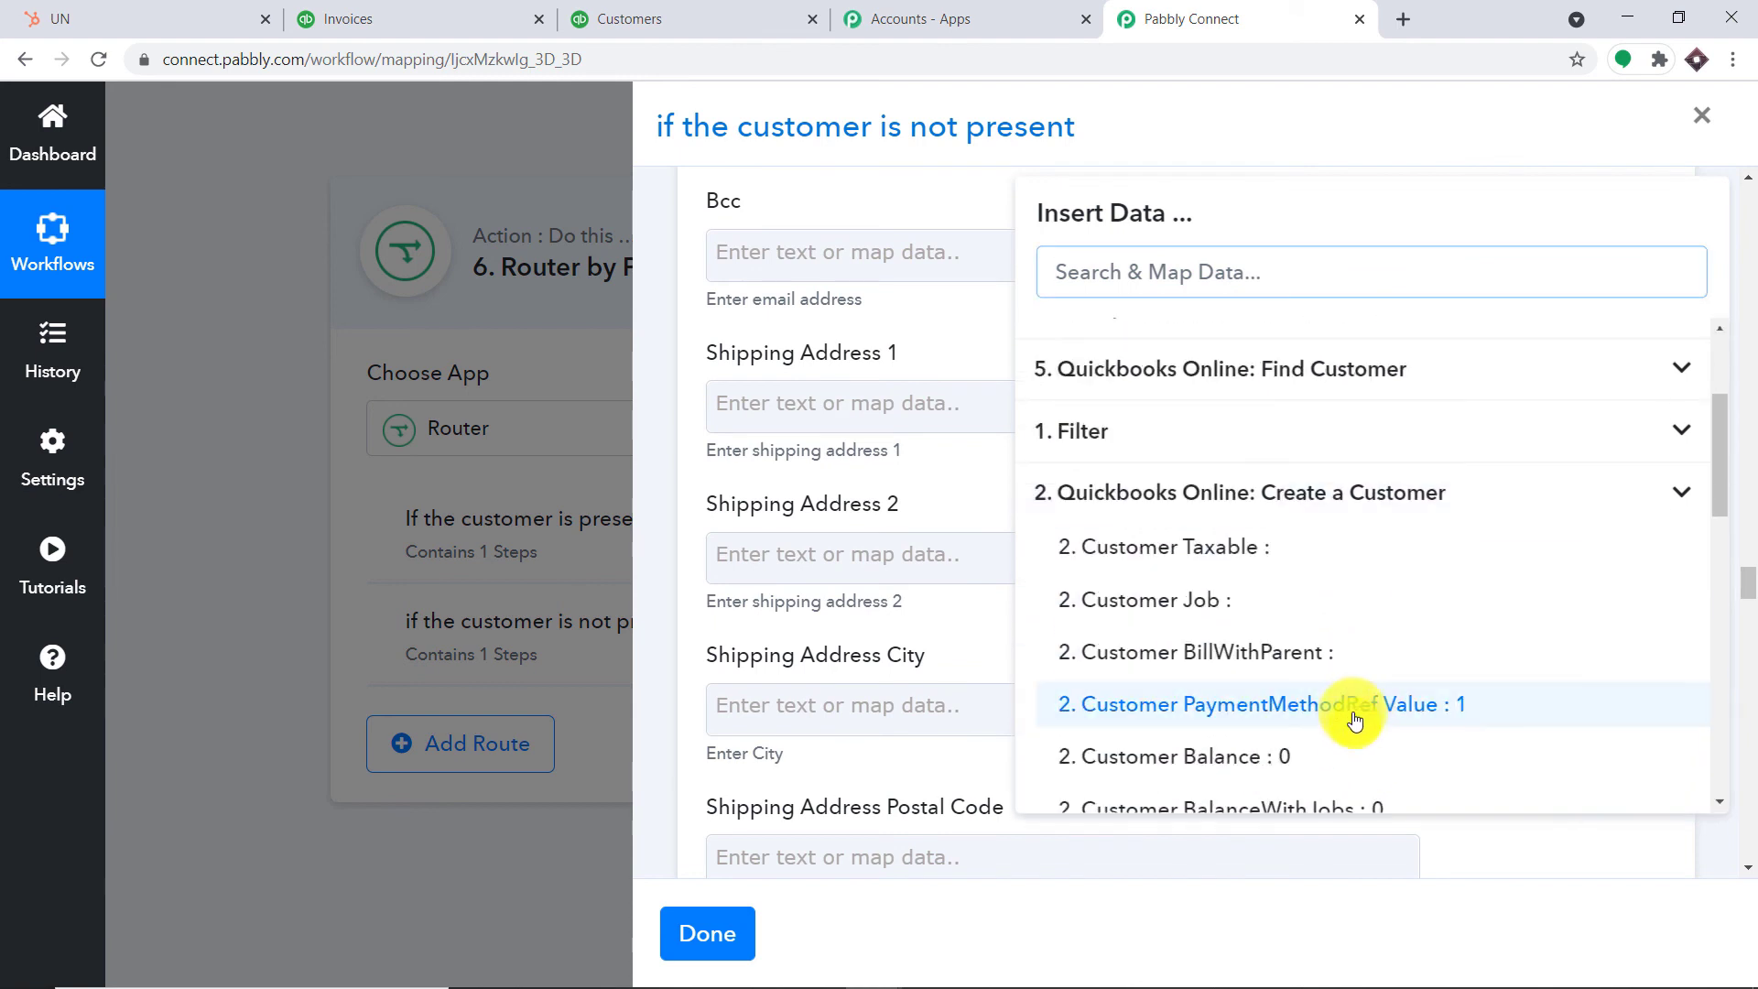
pyautogui.scroll(-5, 1374, 697)
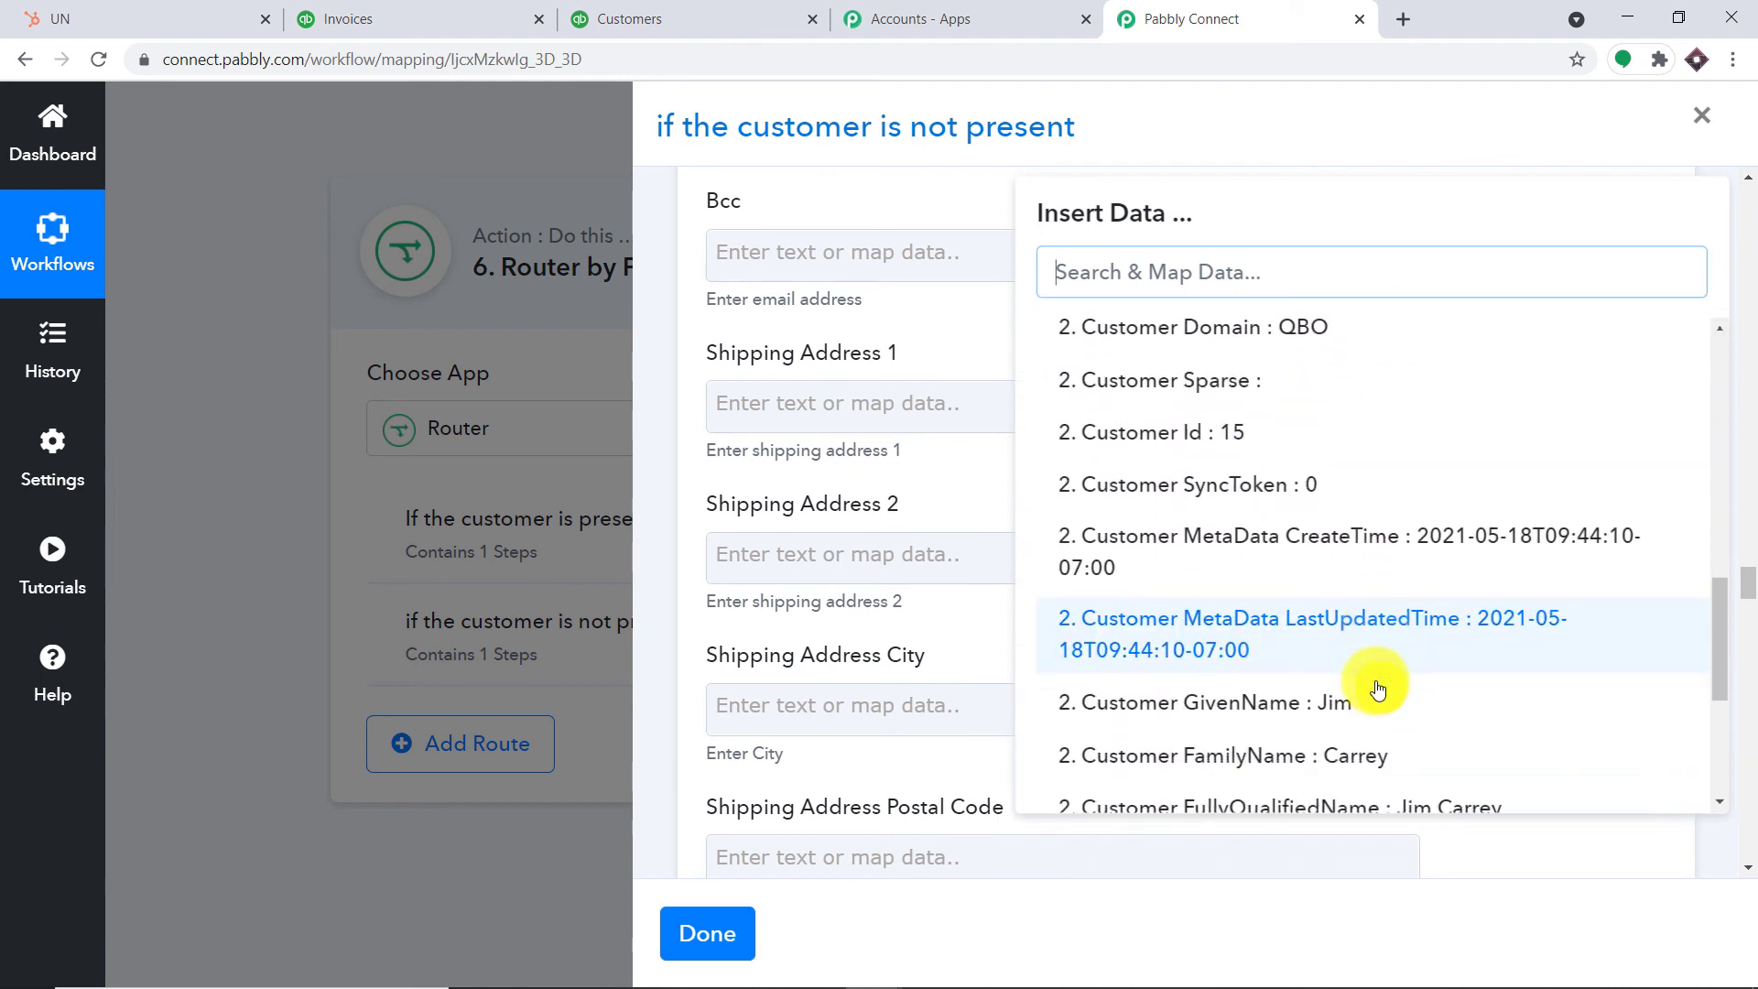
pyautogui.scroll(-3, 1394, 641)
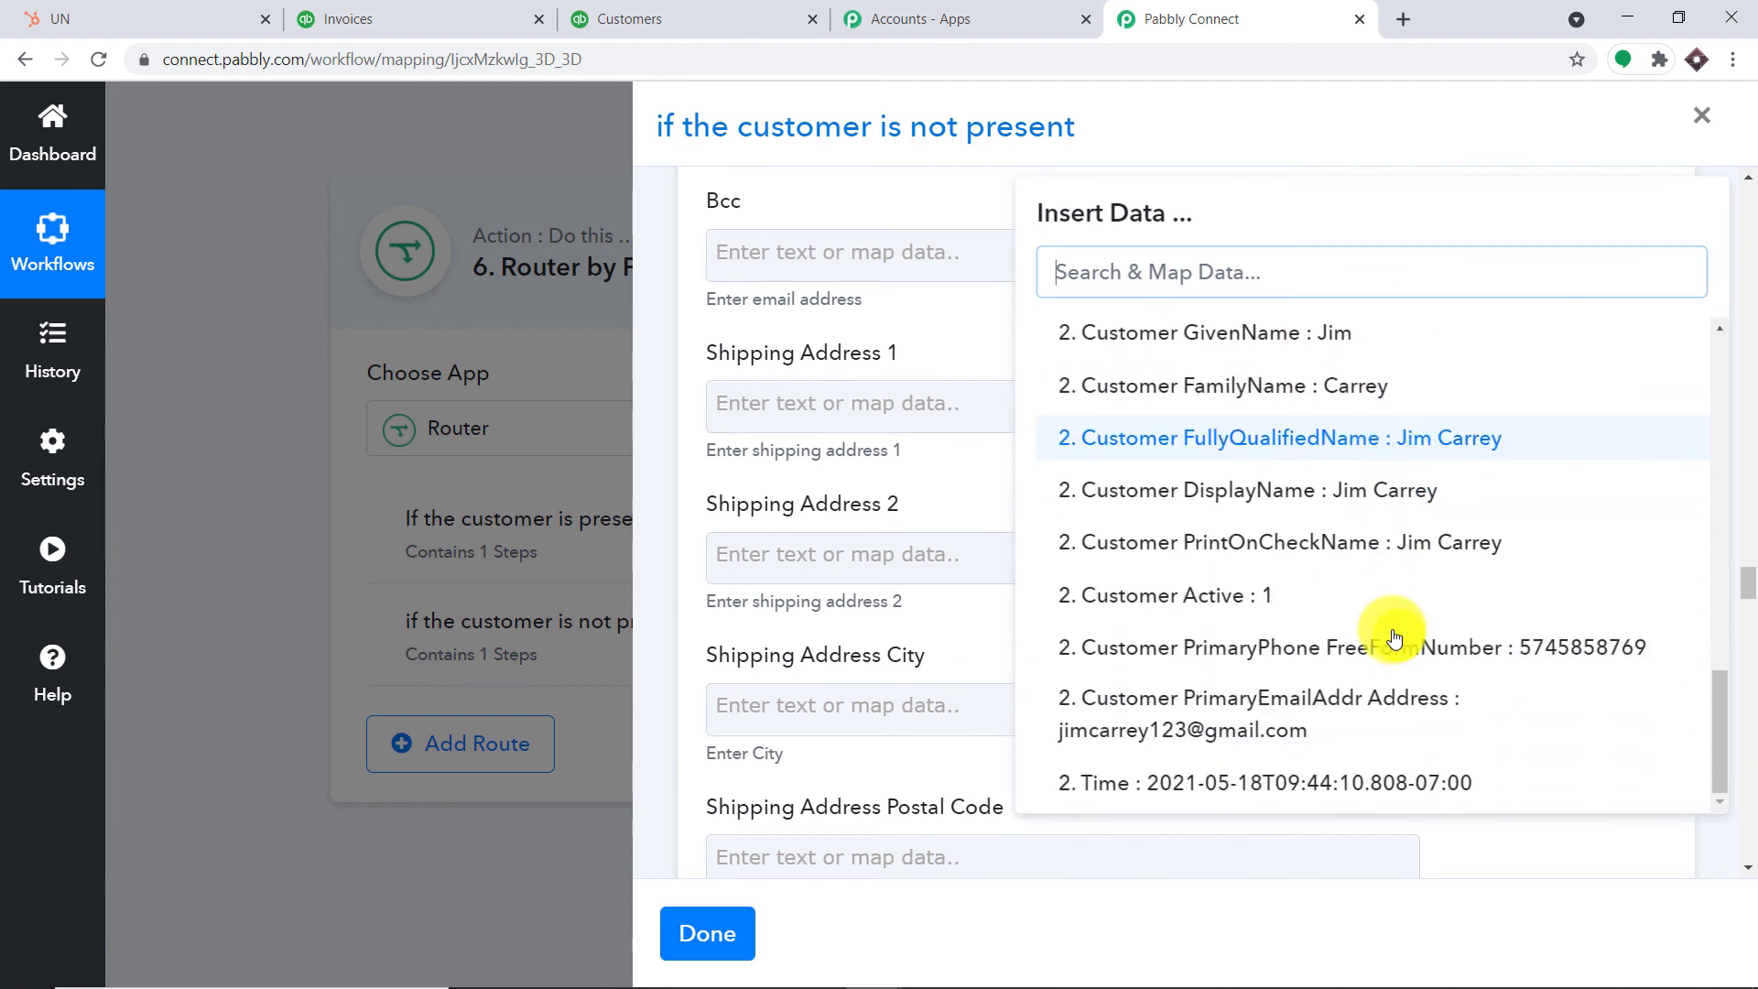
pyautogui.scroll(-2, 1400, 667)
pyautogui.click(1405, 712)
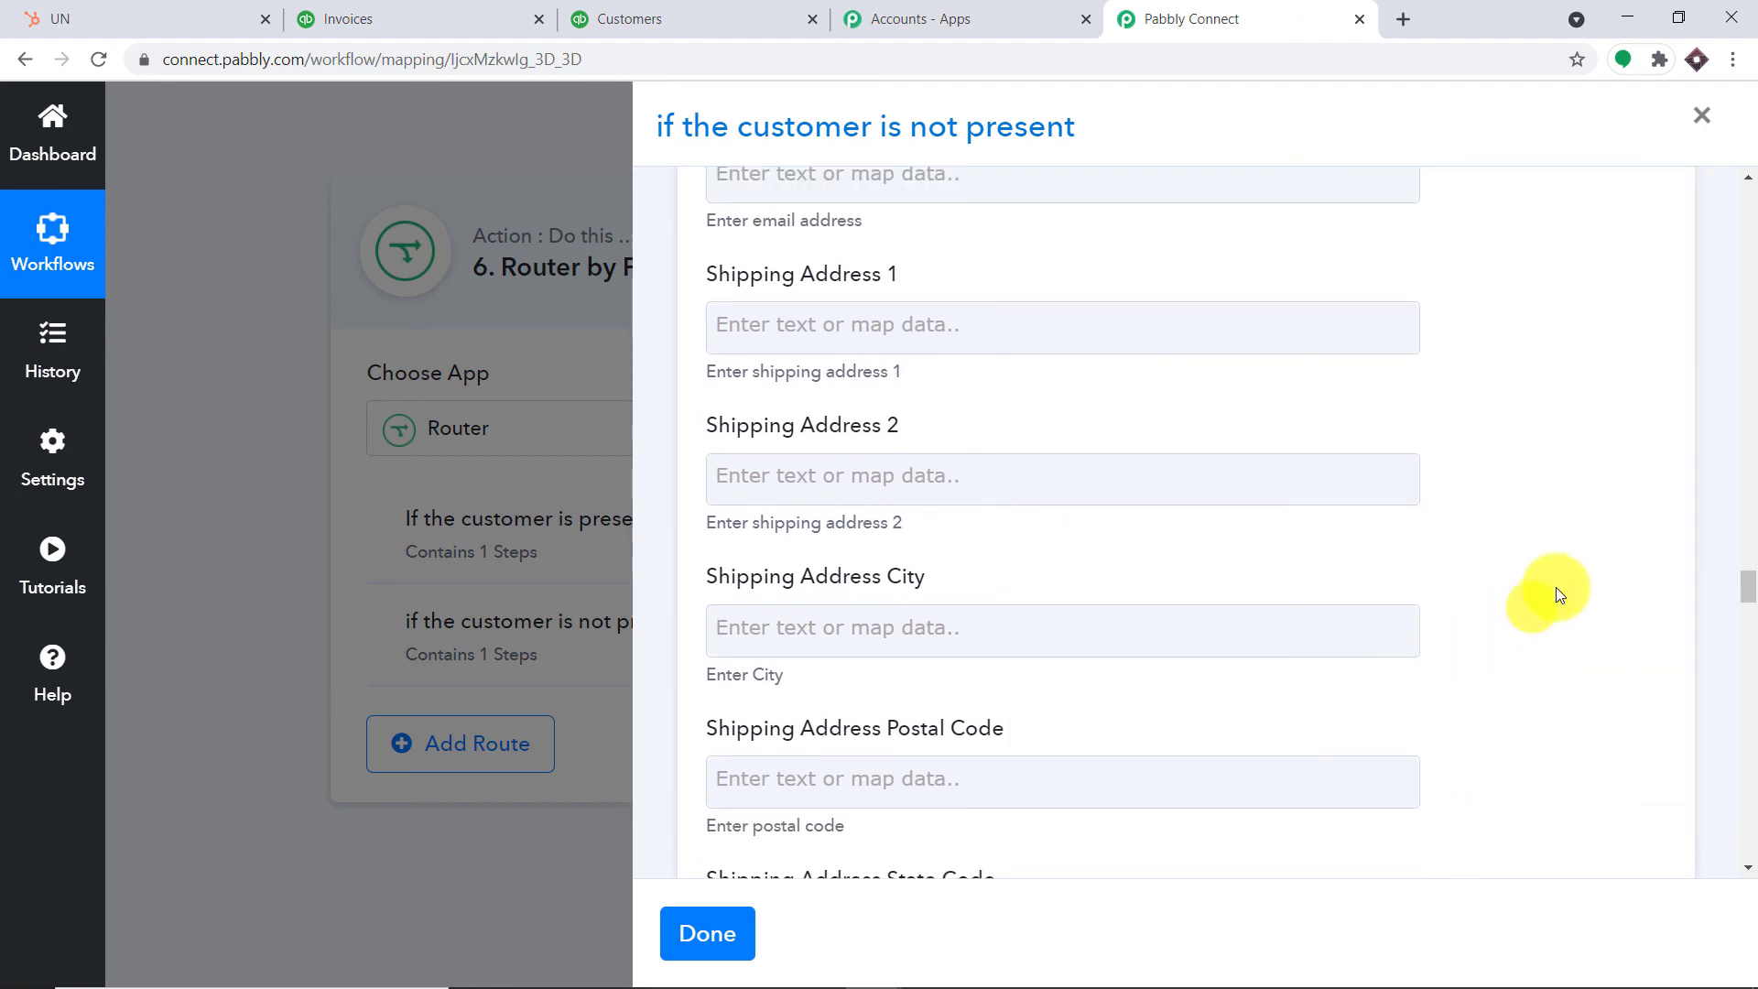
pyautogui.scroll(6, 1612, 567)
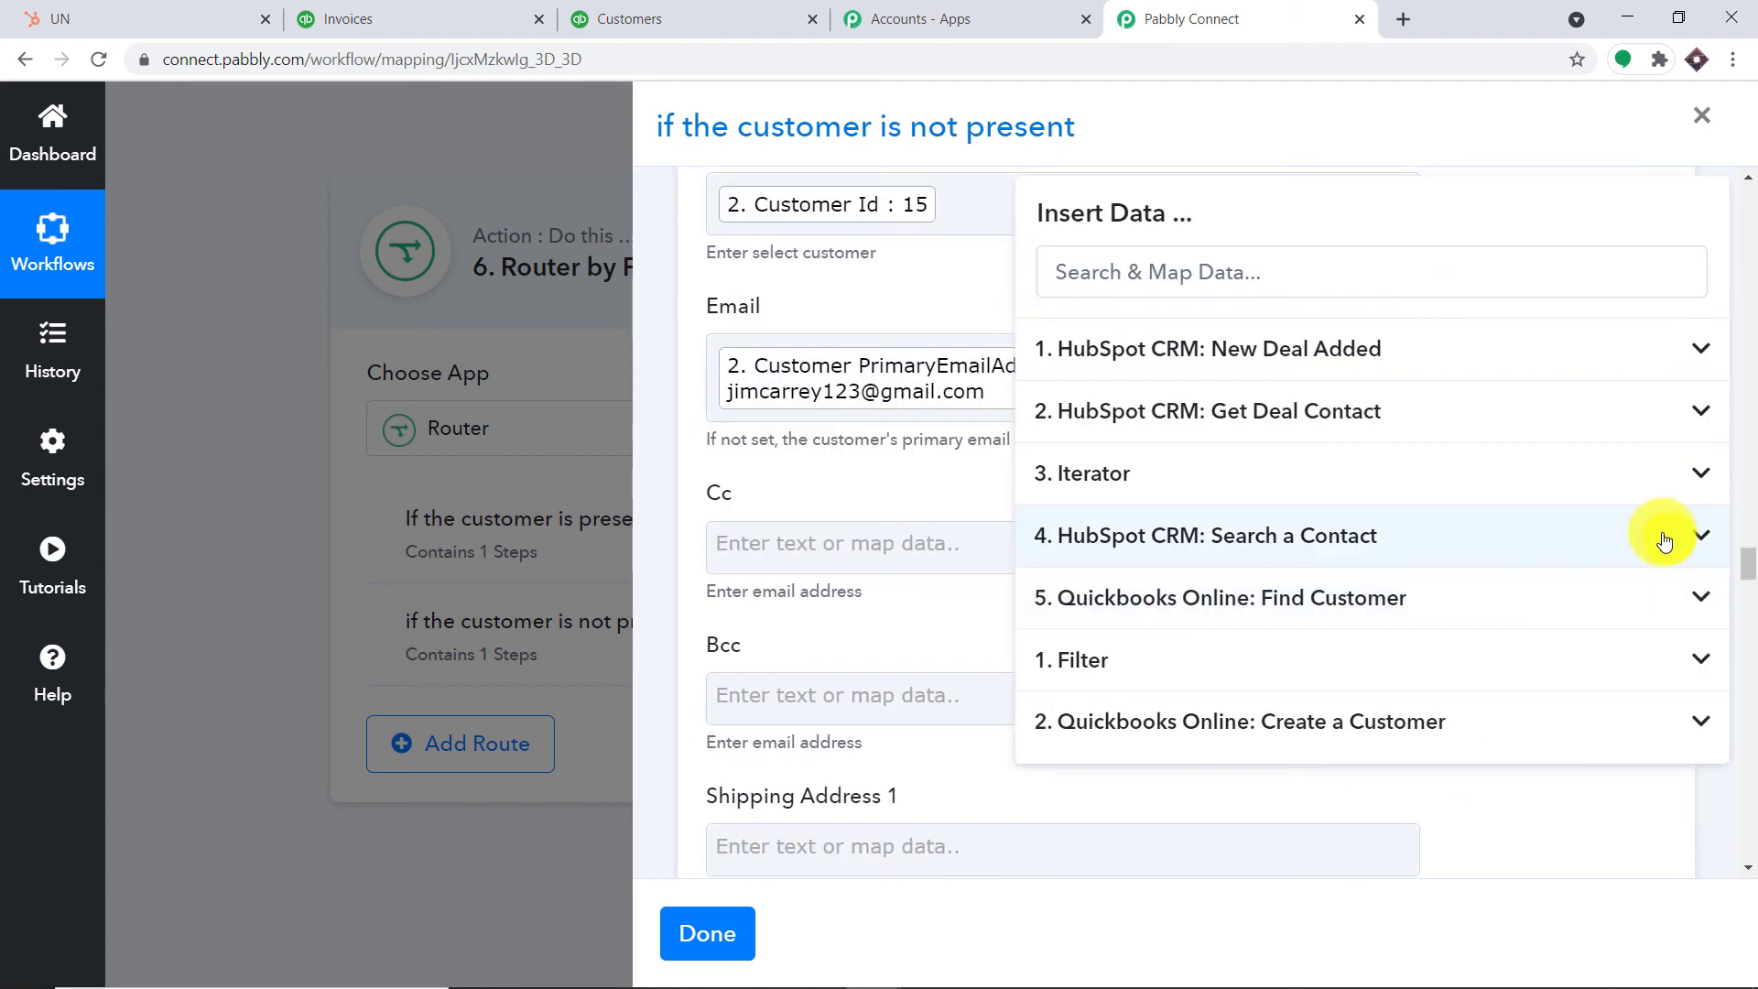
pyautogui.click(1716, 810)
# Map the New Deal Added trigger's Createdate into Transaction date
pyautogui.scroll(-3, 1382, 670)
pyautogui.scroll(-10, 1382, 676)
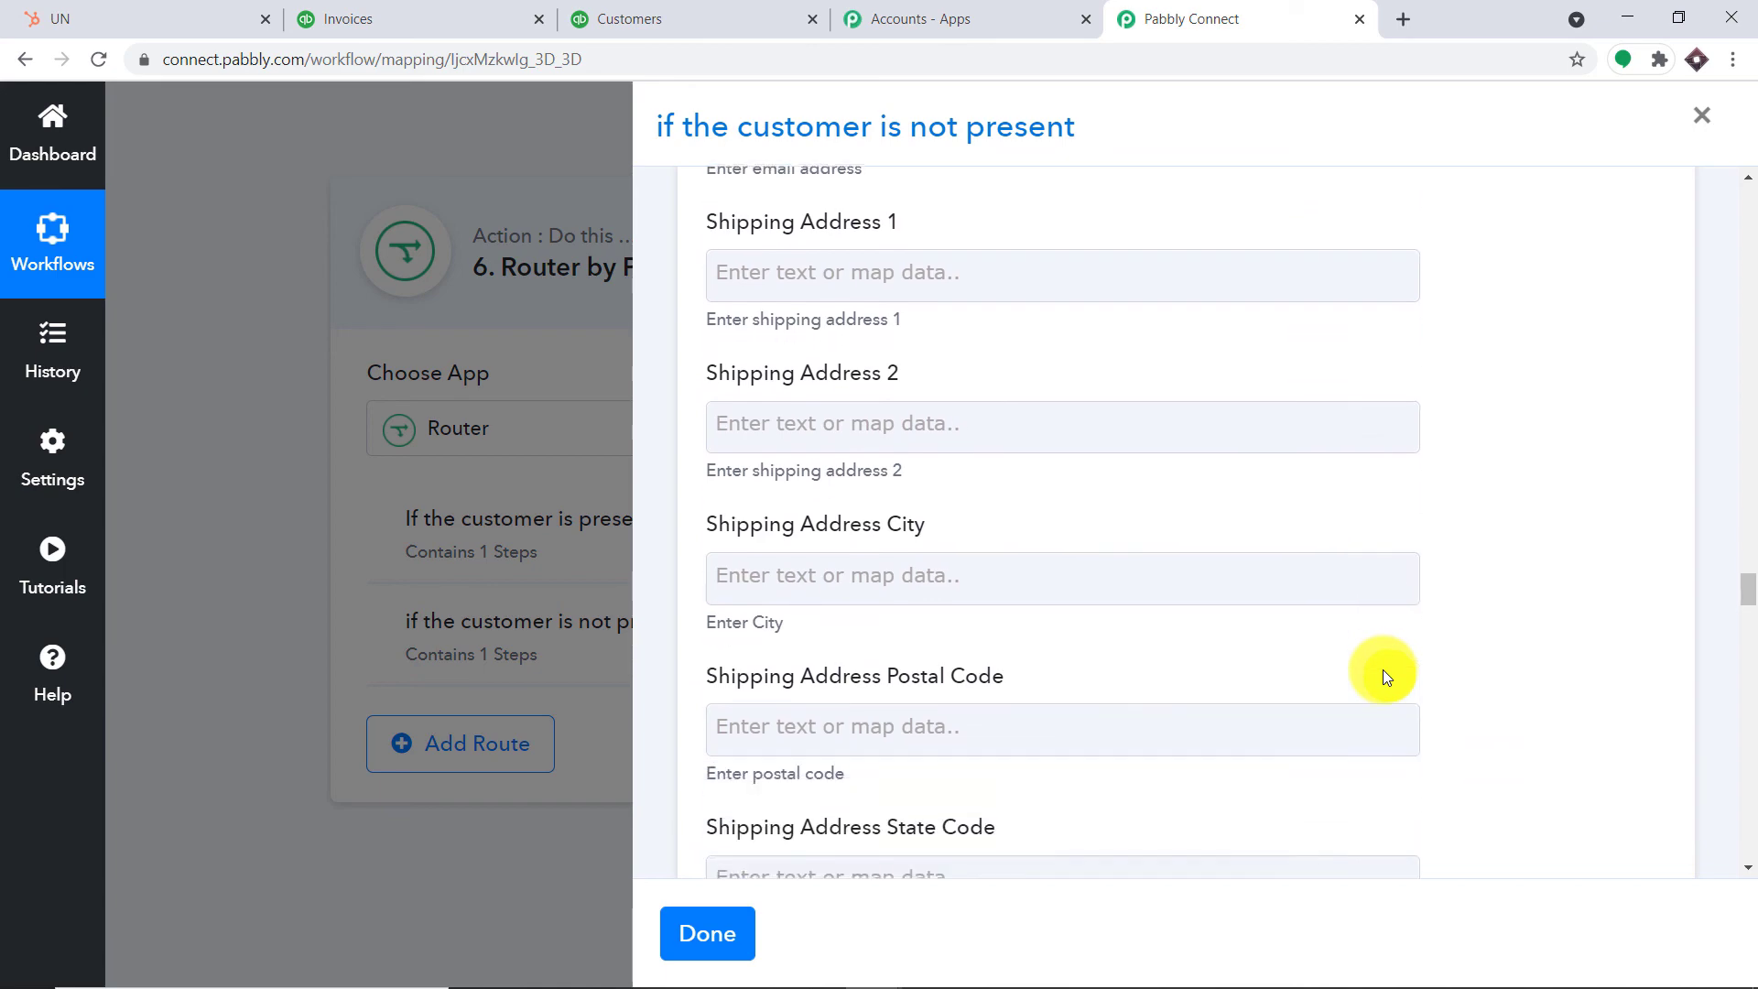
pyautogui.scroll(-10, 1384, 676)
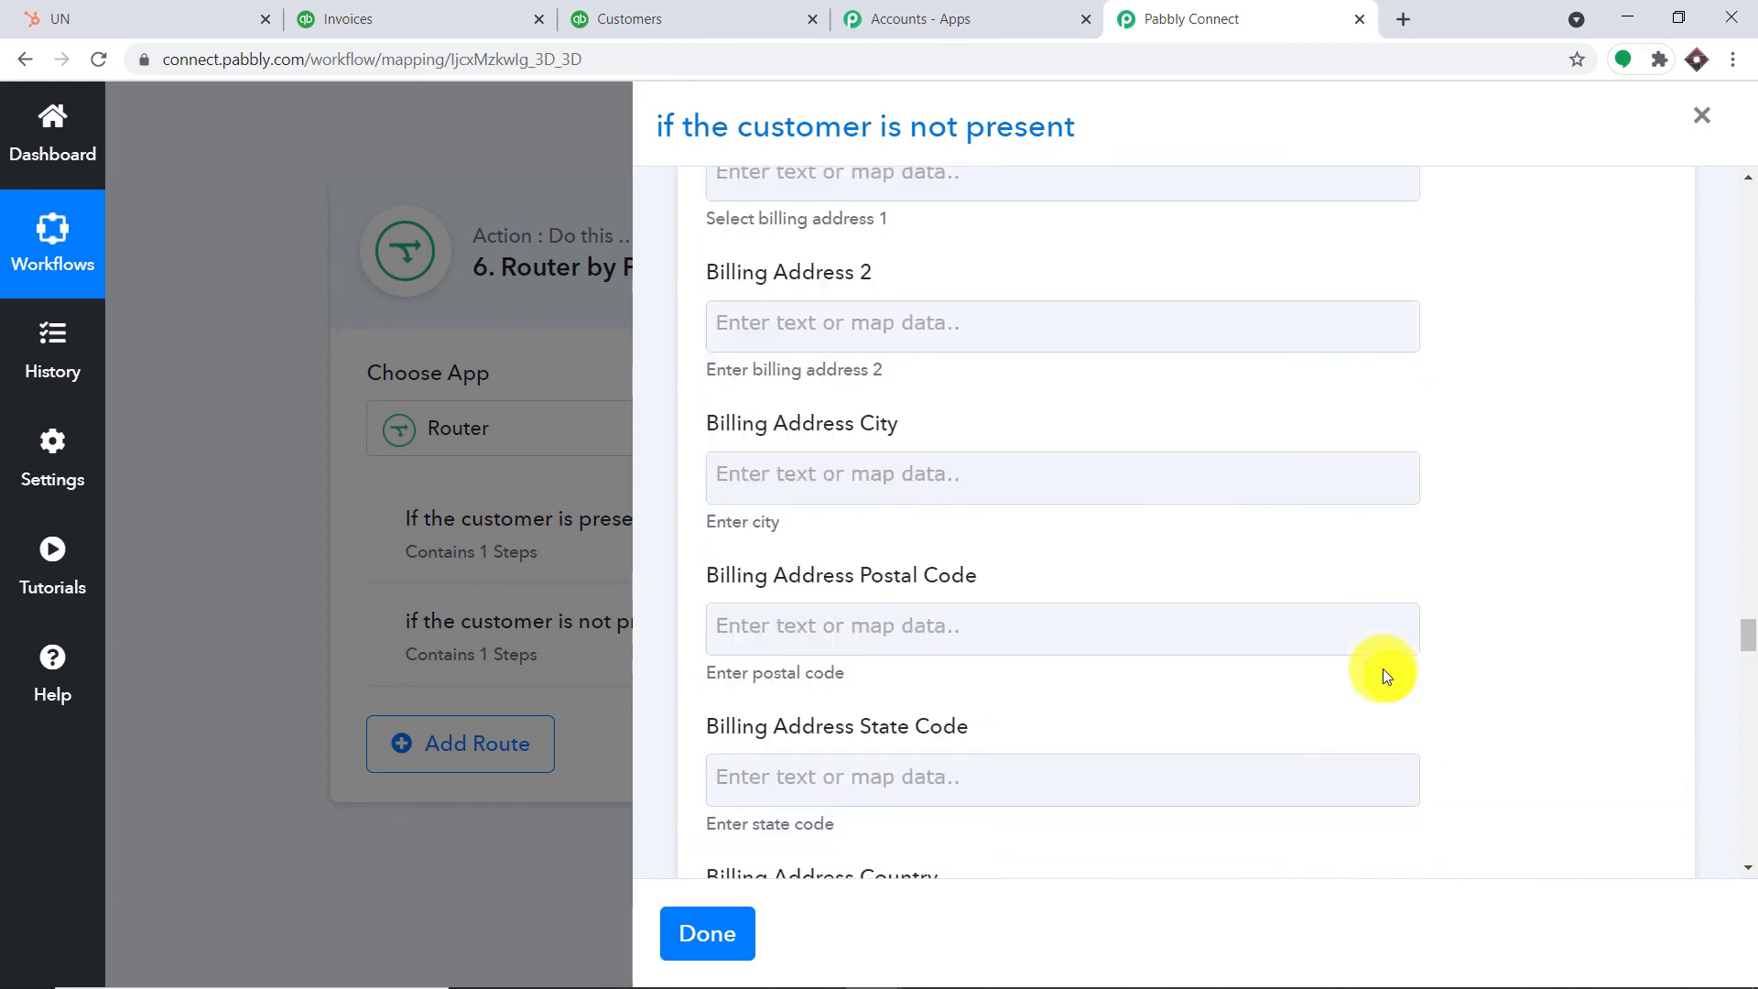
pyautogui.scroll(-8, 1382, 675)
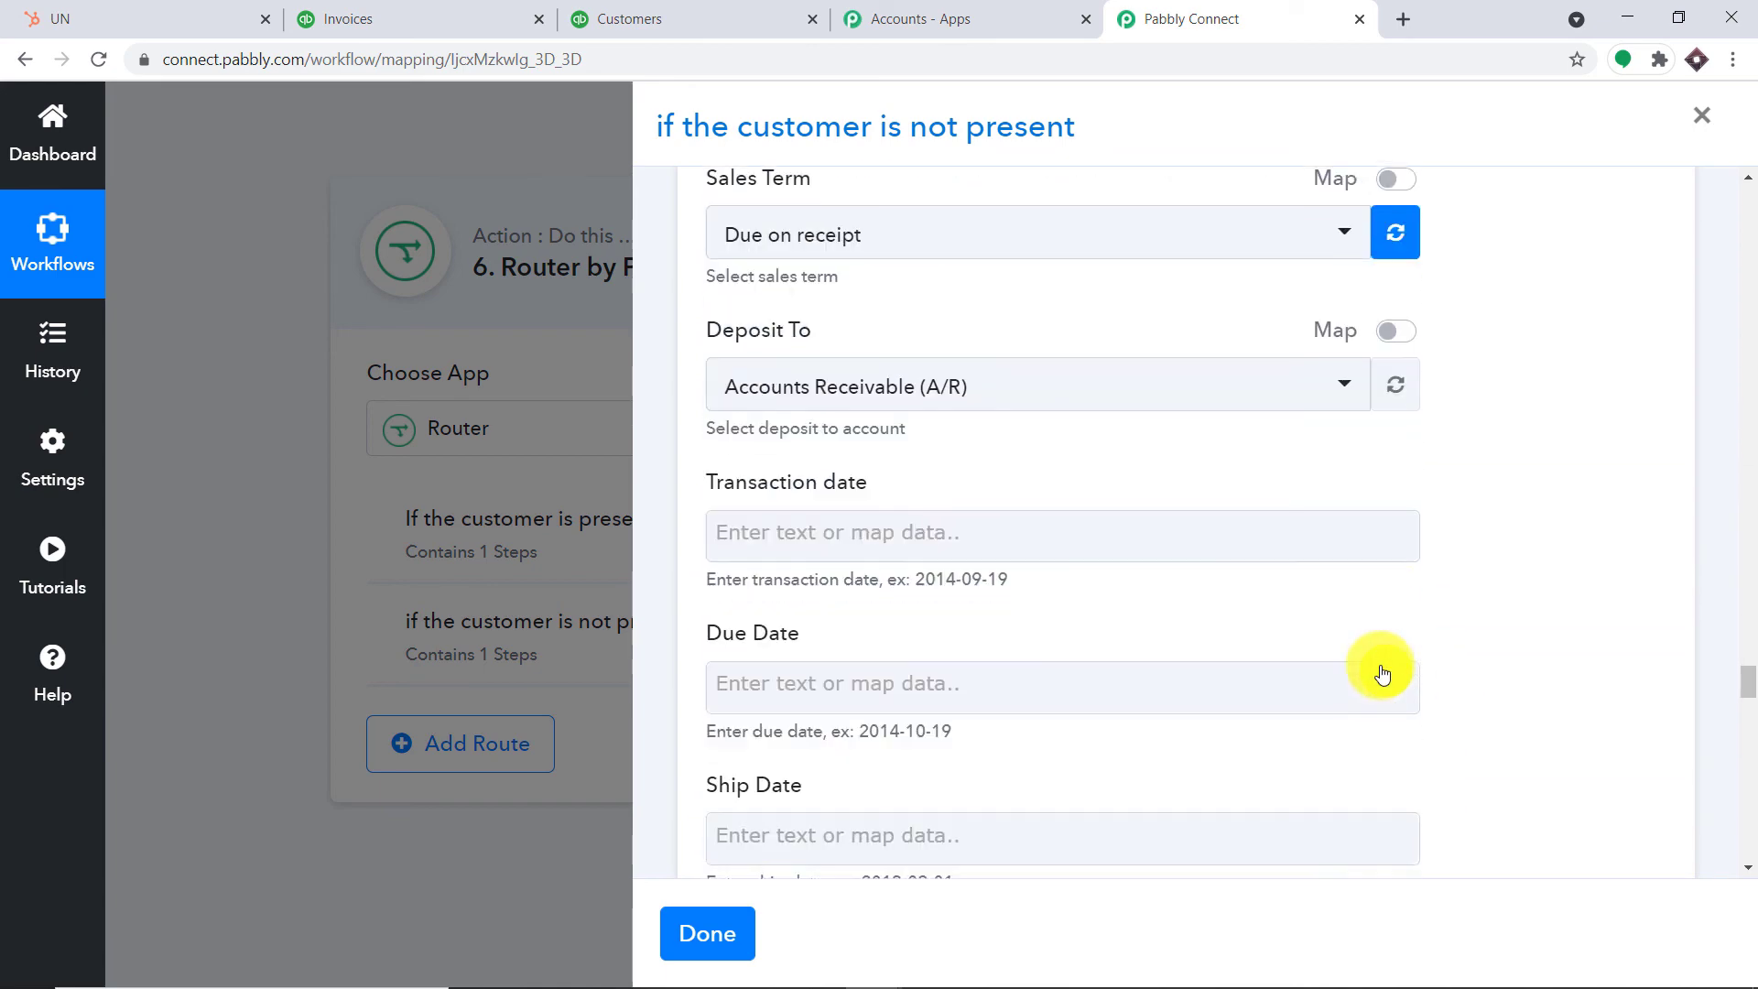
pyautogui.scroll(2, 915, 366)
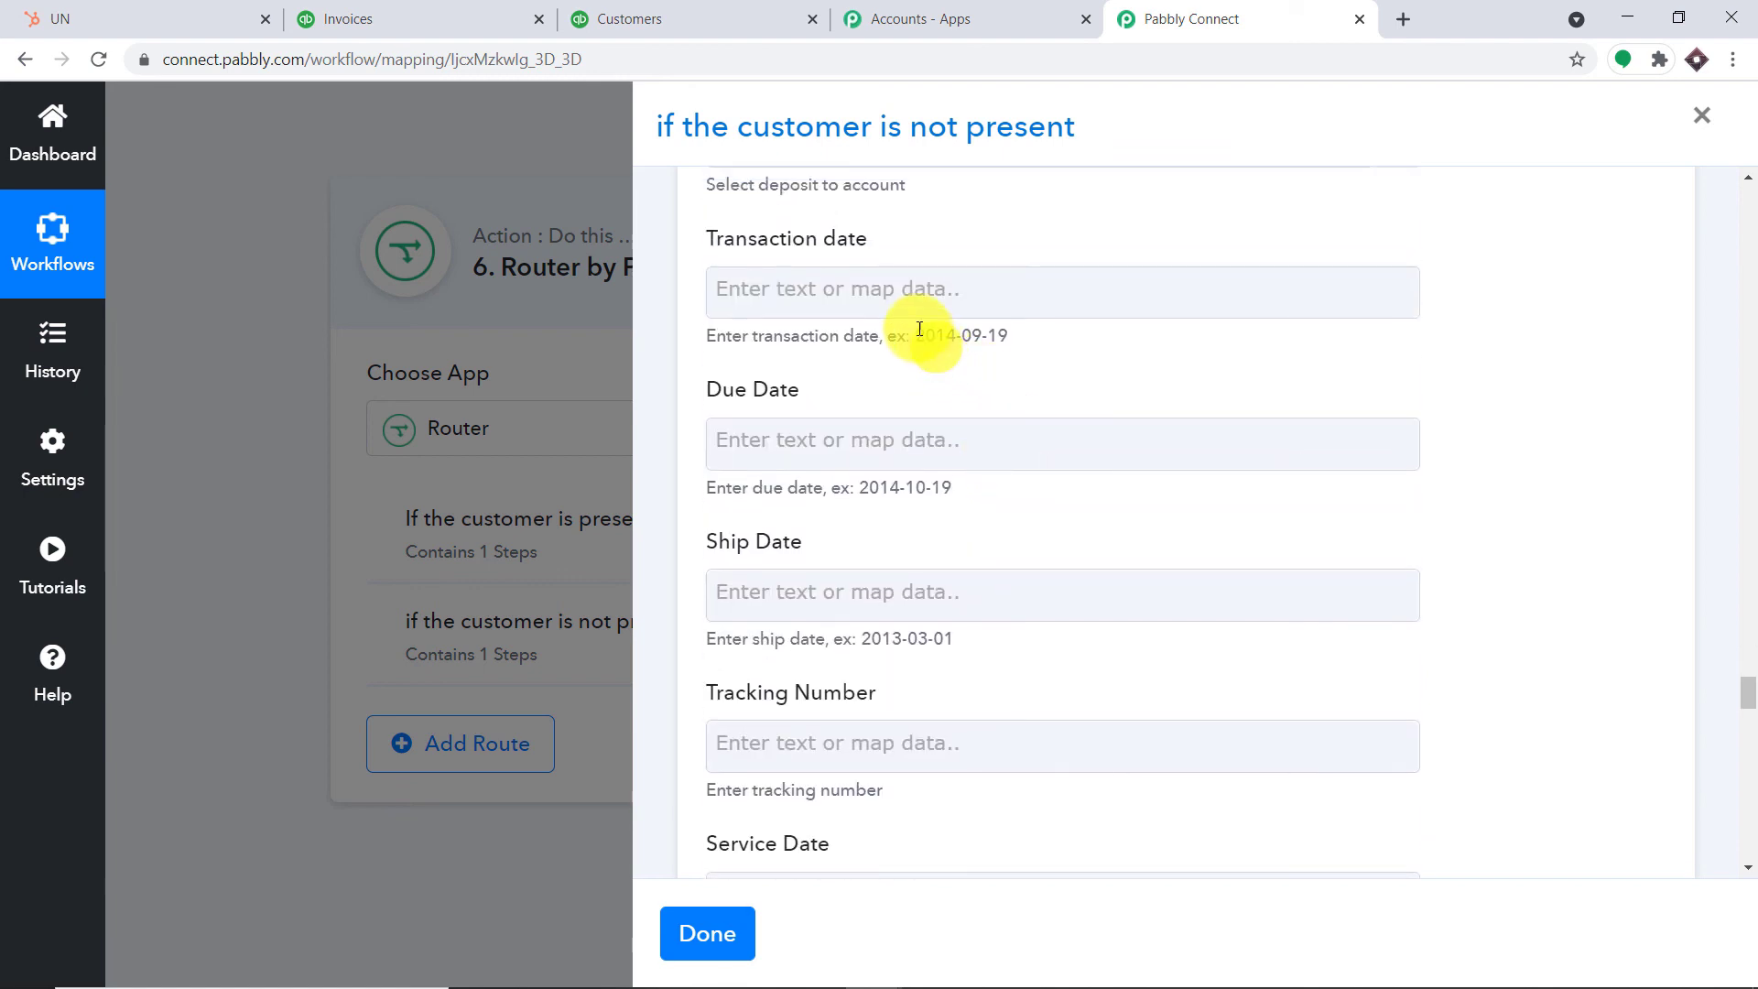
pyautogui.click(887, 288)
pyautogui.click(972, 506)
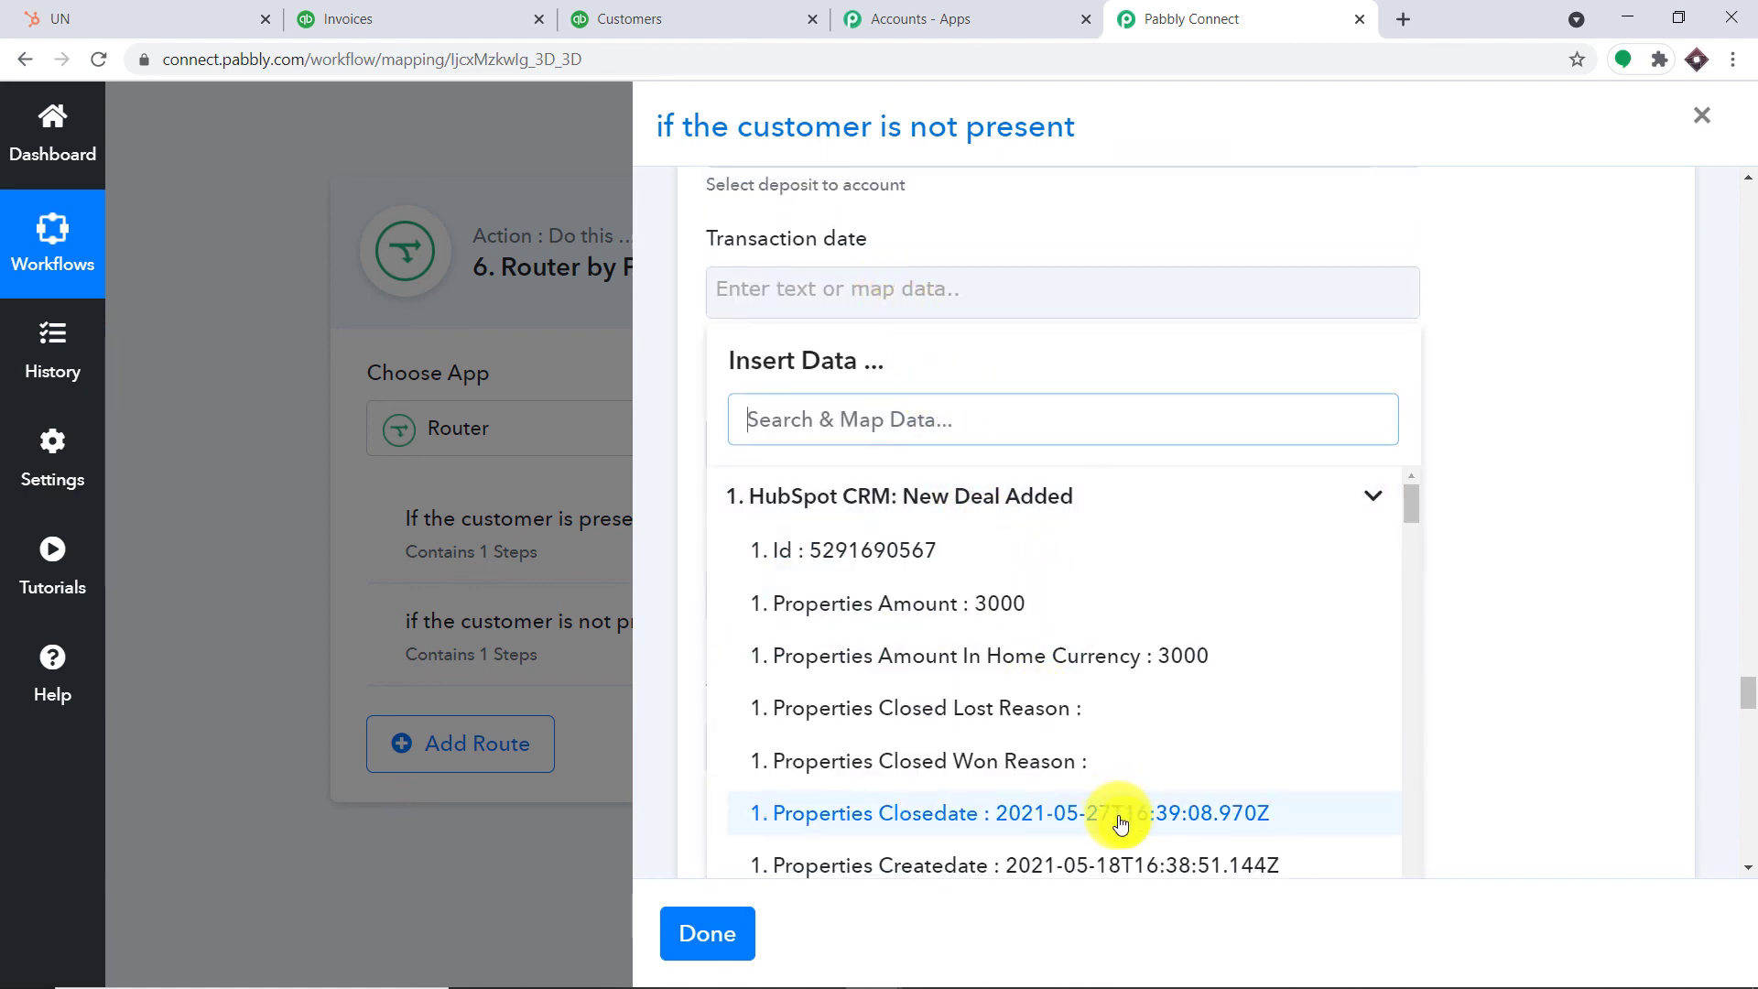
pyautogui.scroll(-2, 1125, 798)
pyautogui.click(1118, 753)
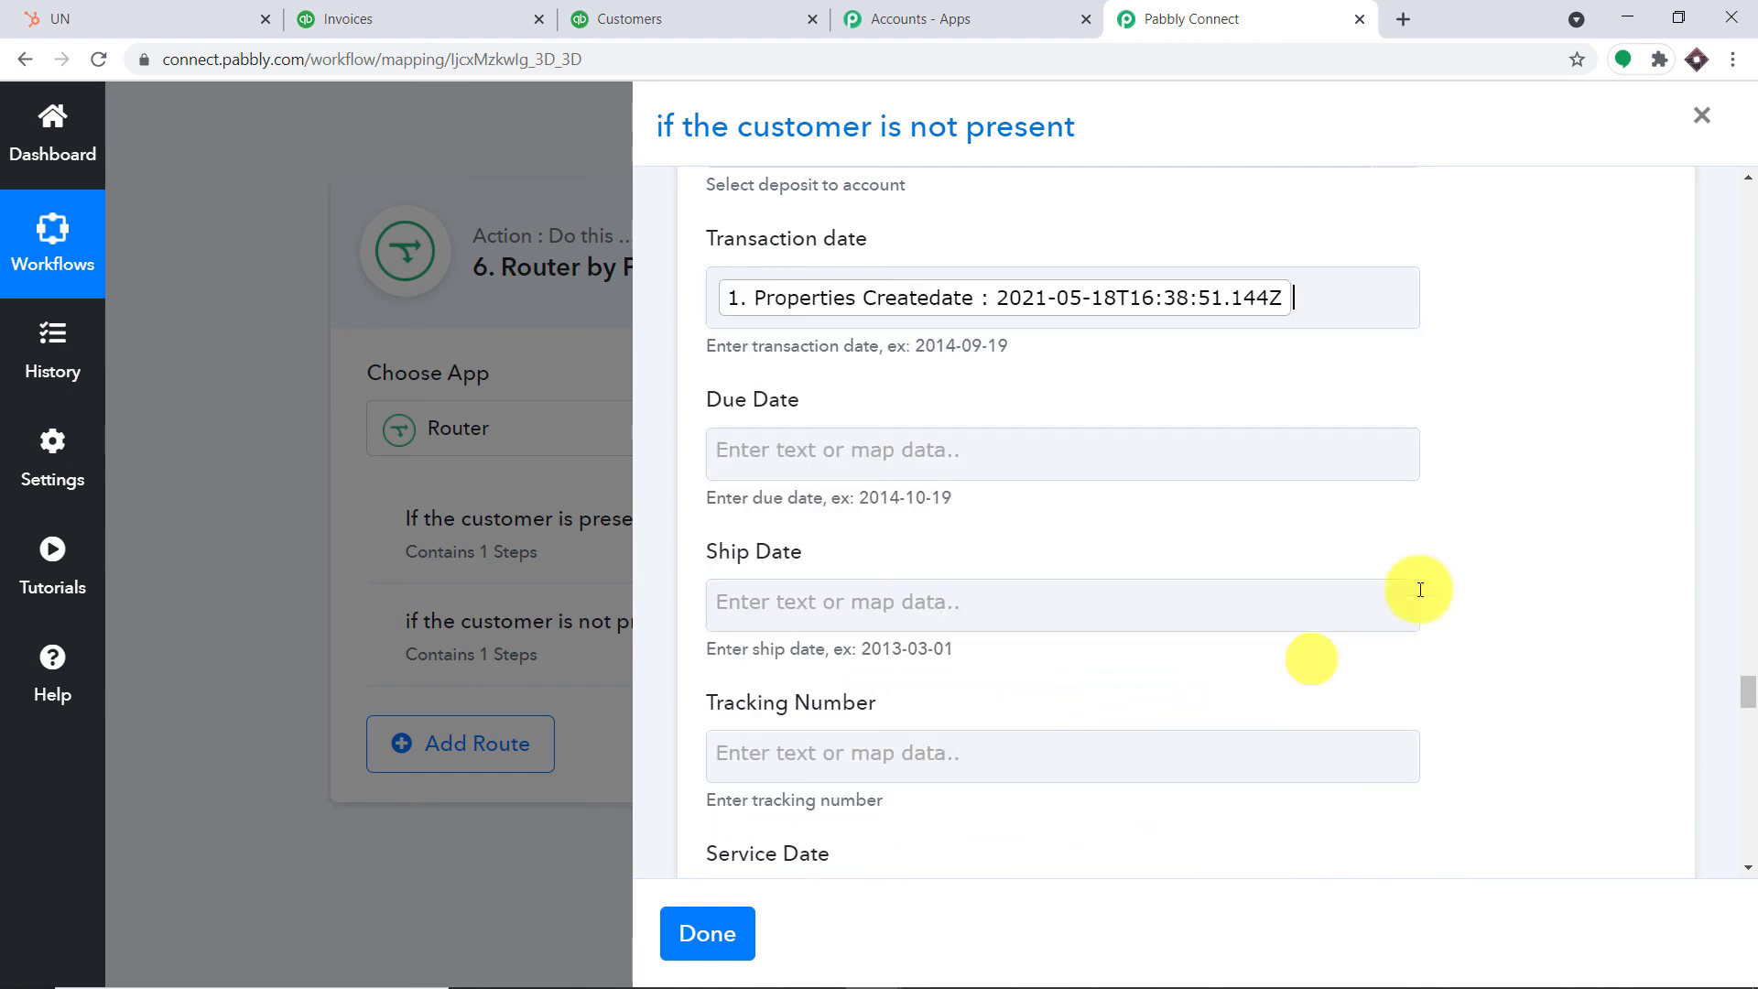
pyautogui.click(1586, 466)
# Map the deal's Closedate into the invoice's Due Date
pyautogui.click(1011, 469)
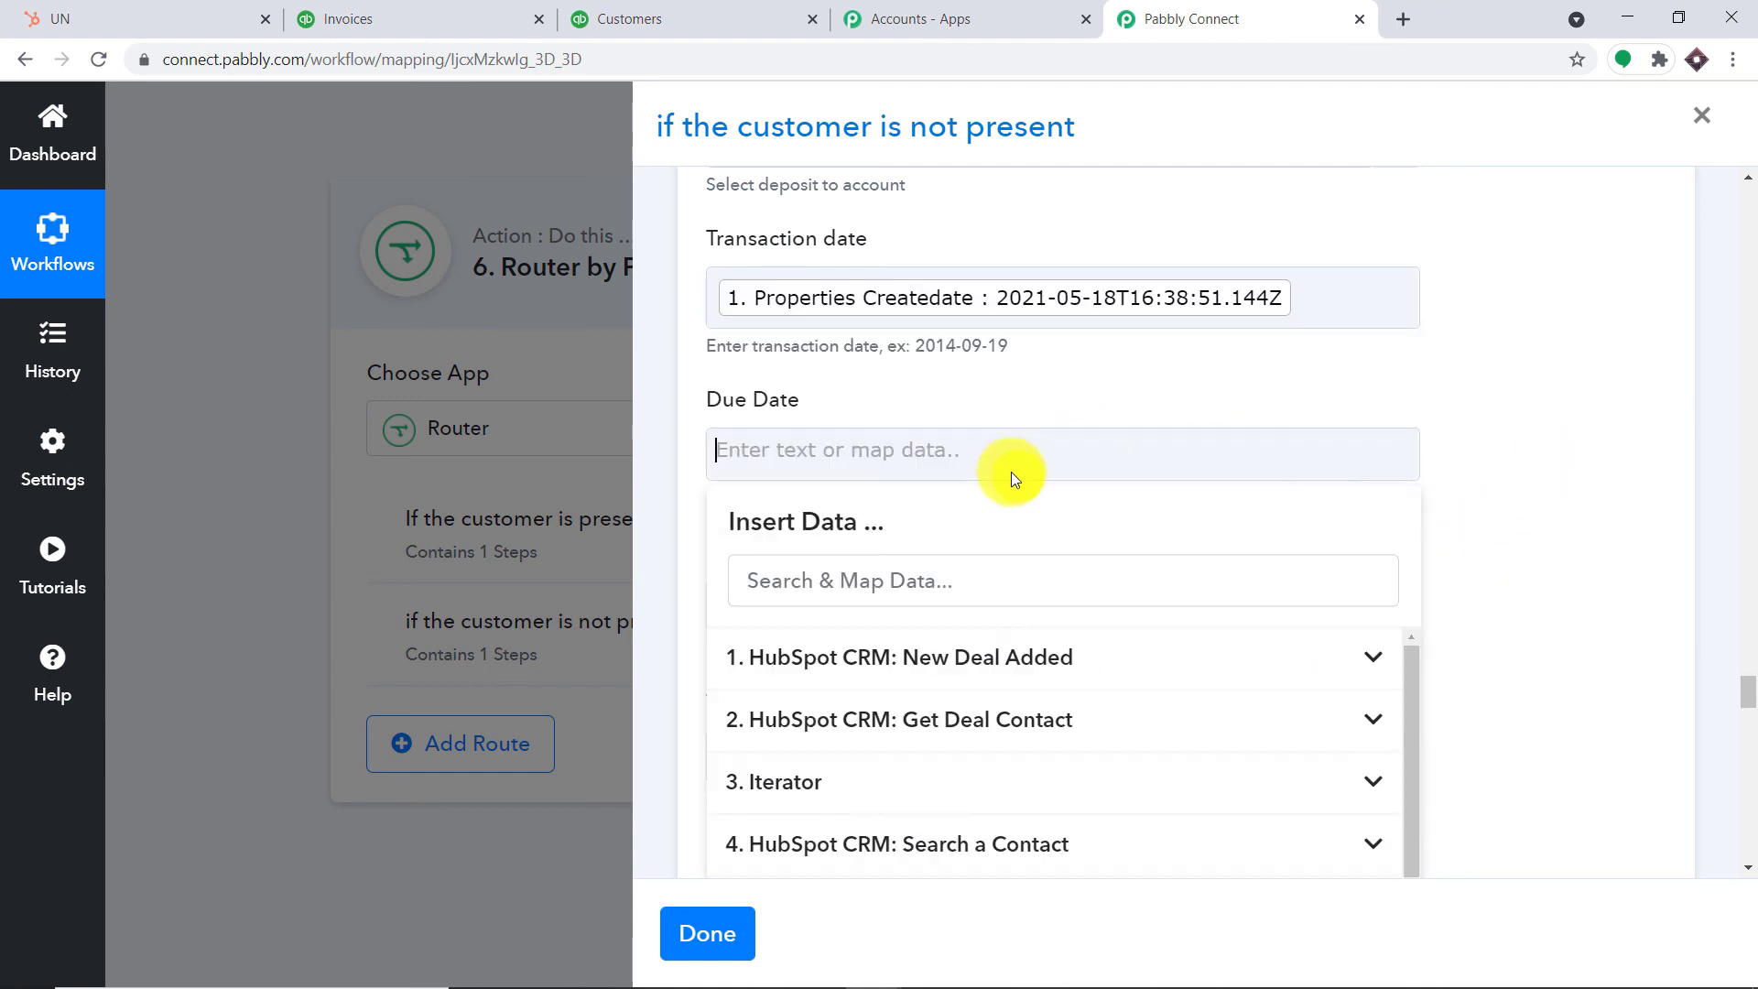
pyautogui.click(965, 659)
pyautogui.scroll(-3, 1166, 757)
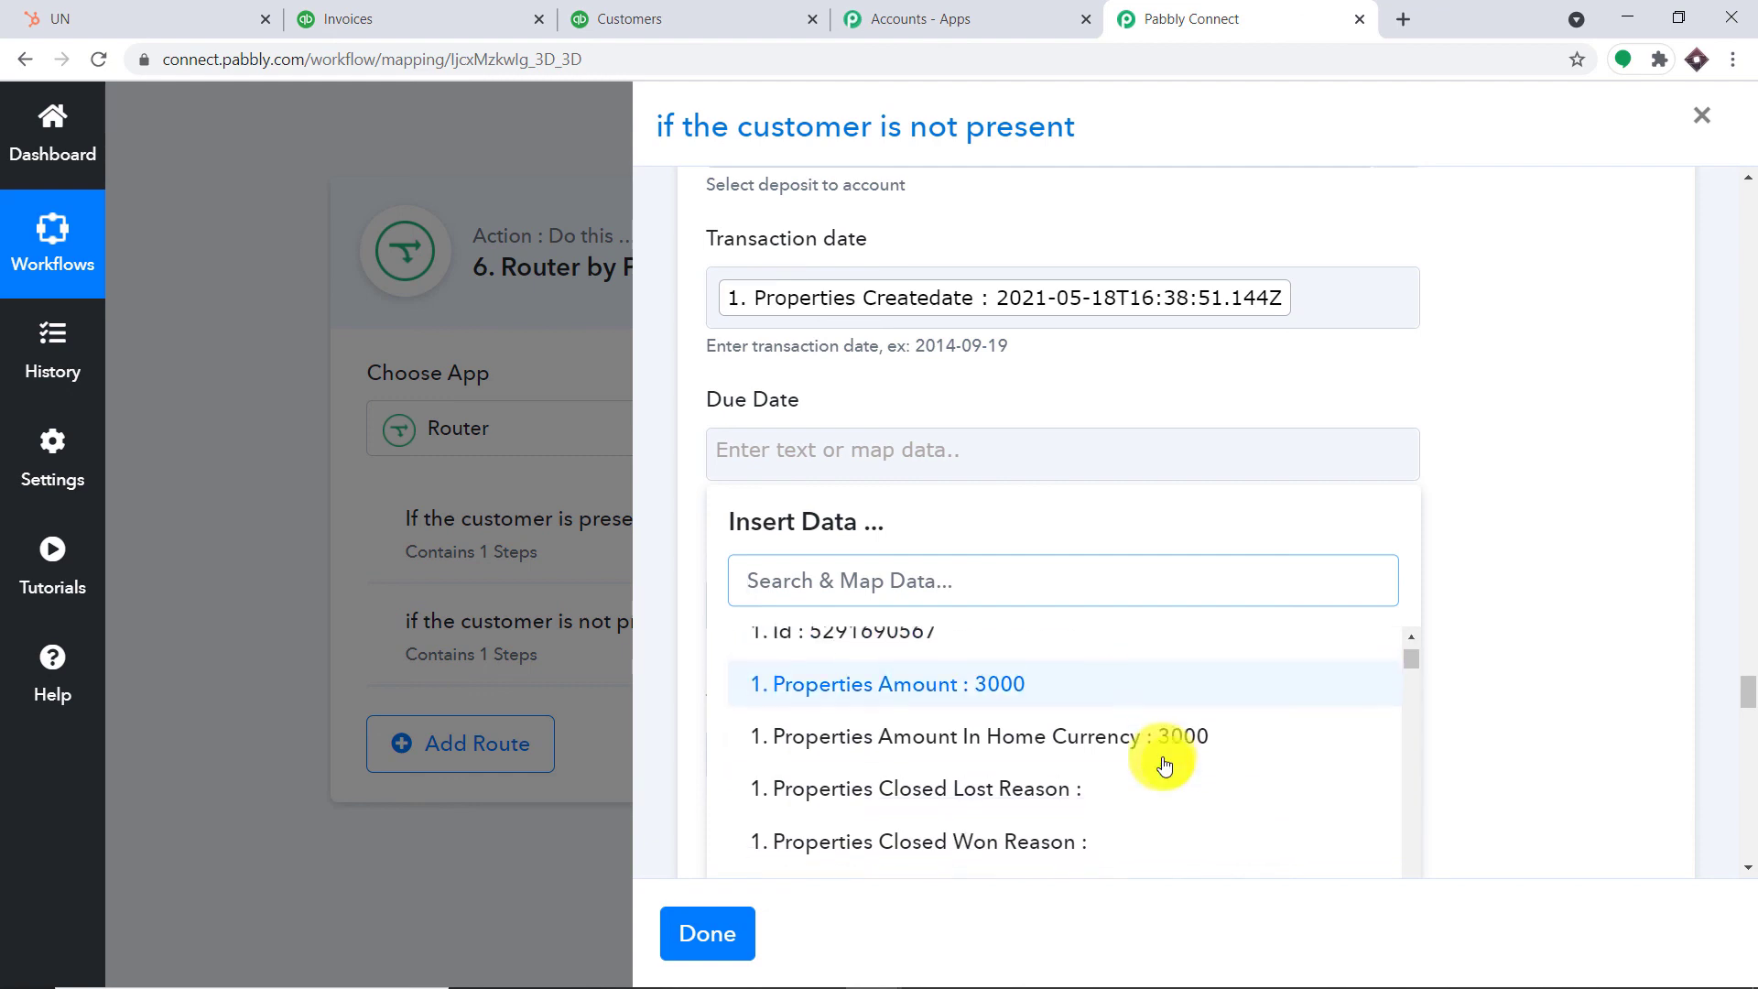
pyautogui.click(1227, 737)
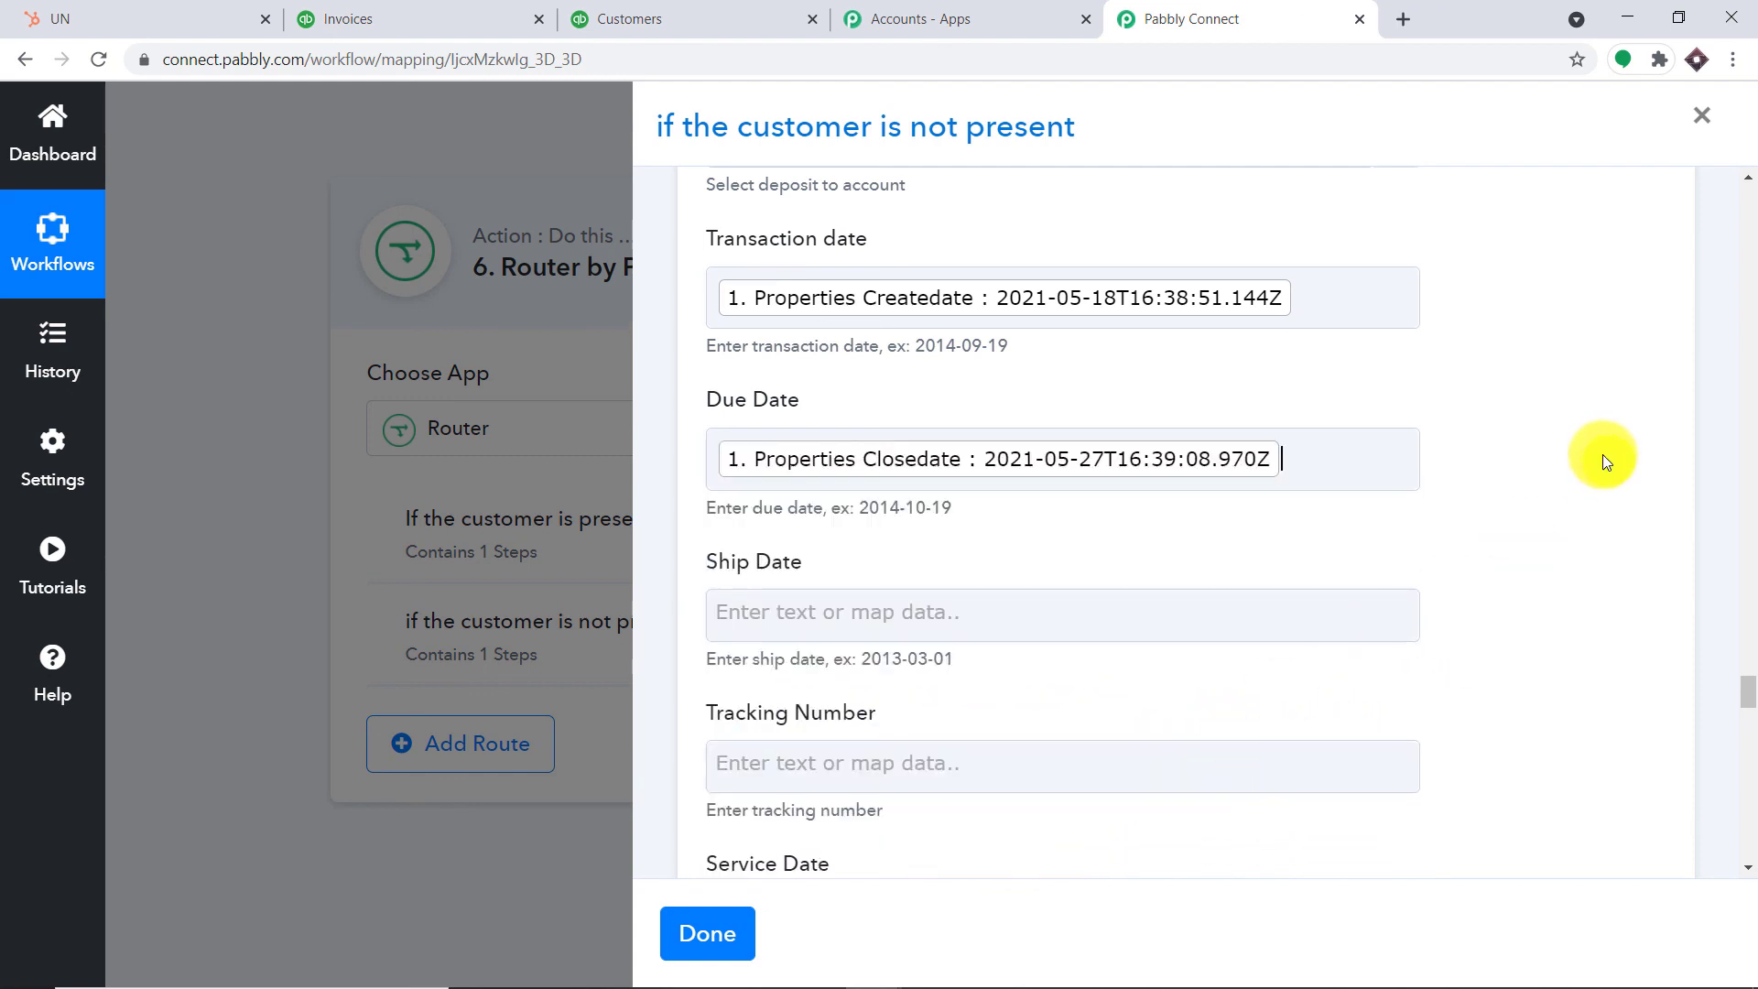
pyautogui.click(1602, 452)
pyautogui.scroll(-5, 1601, 452)
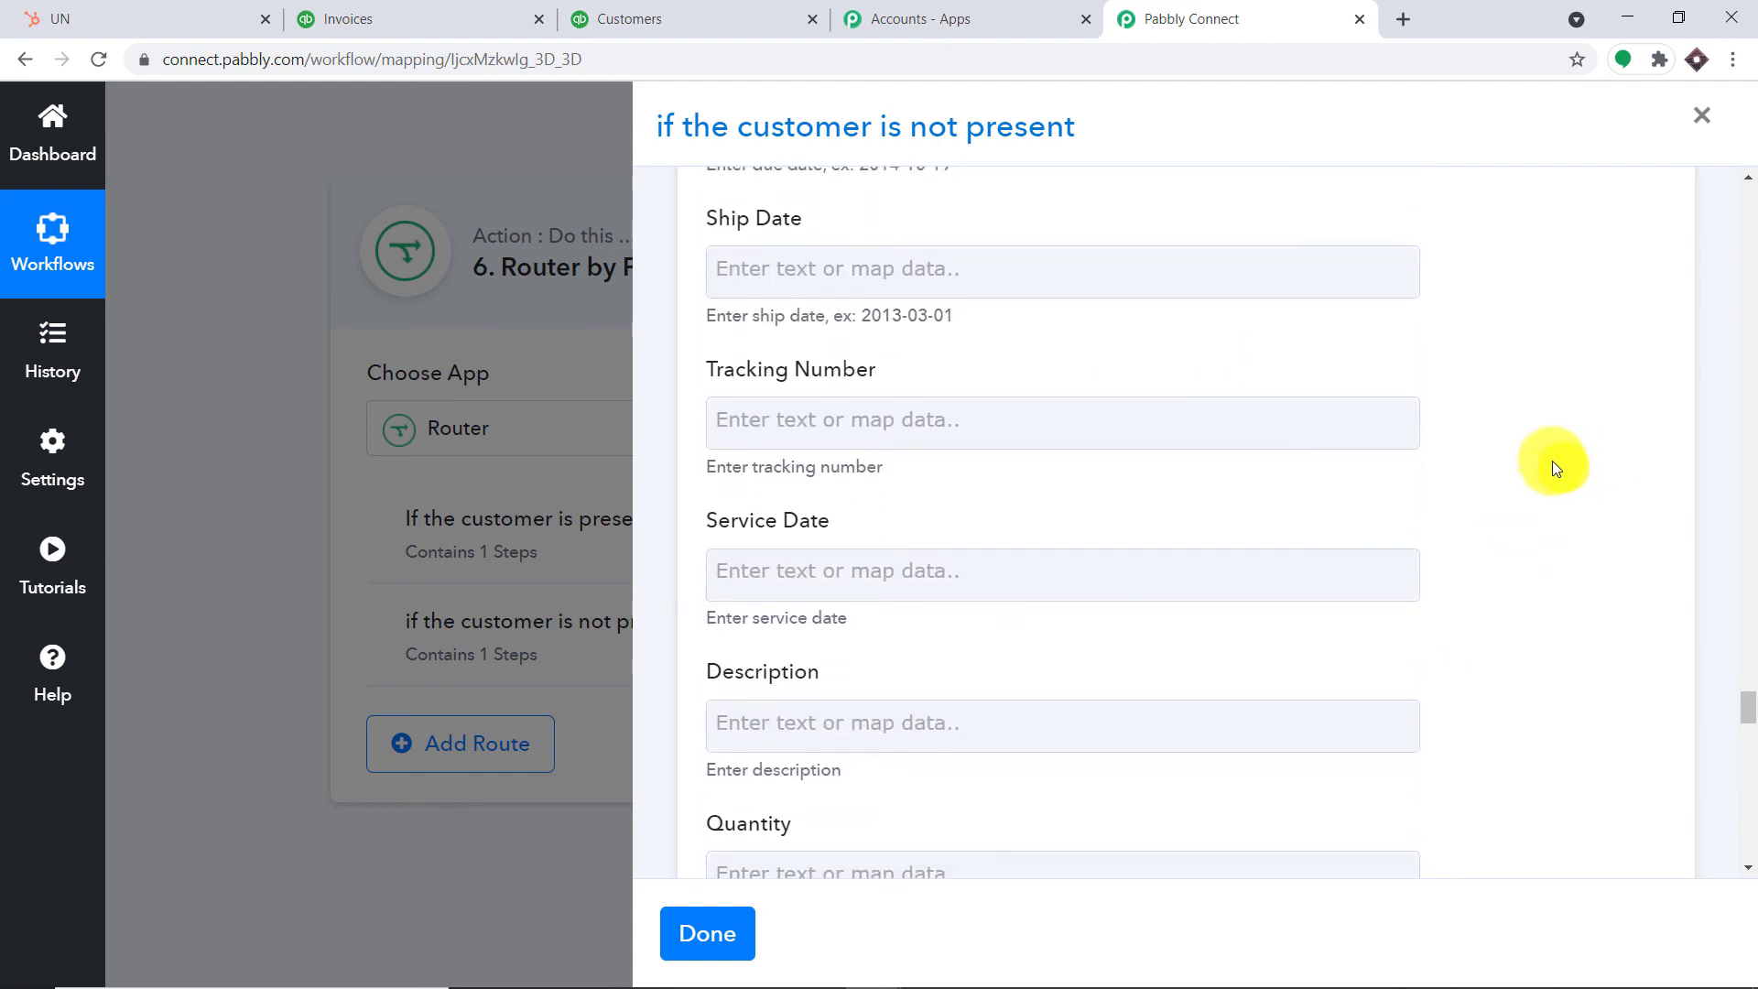
pyautogui.scroll(-3, 1276, 501)
# Set Quantity to 1 and map the deal's Properties Amount into UnitPrice
pyautogui.click(1048, 523)
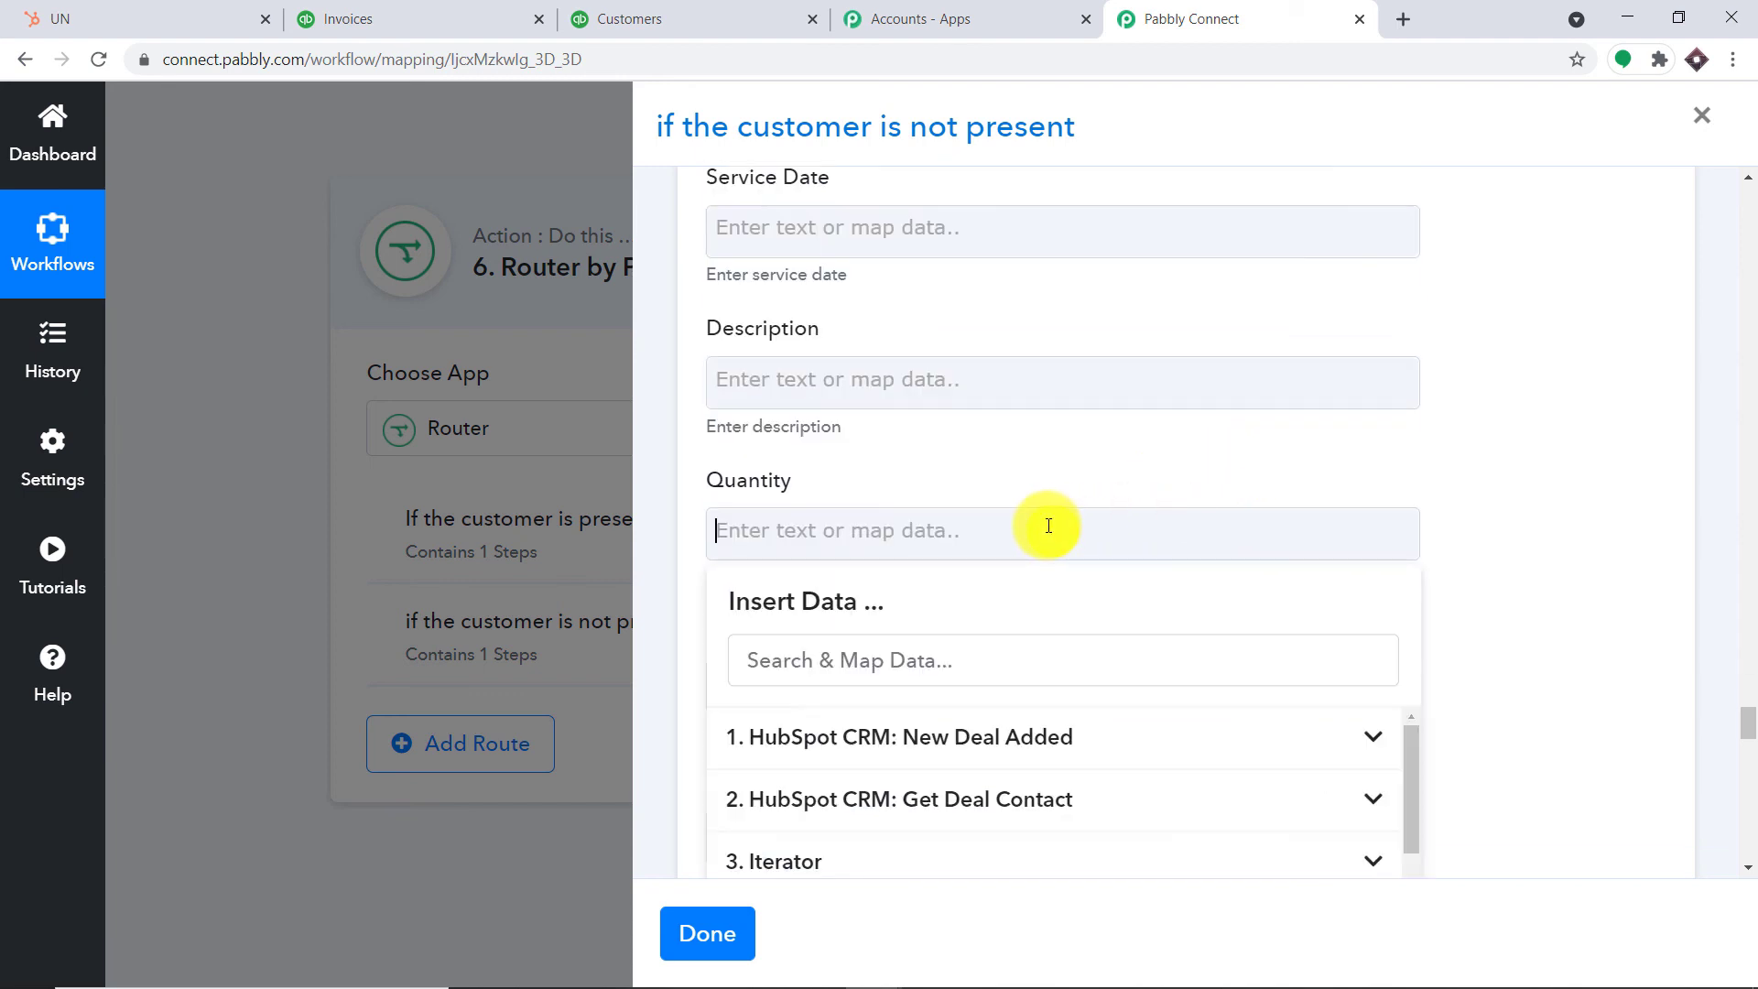
pyautogui.write('1')
pyautogui.click(1601, 469)
pyautogui.scroll(-3, 1556, 471)
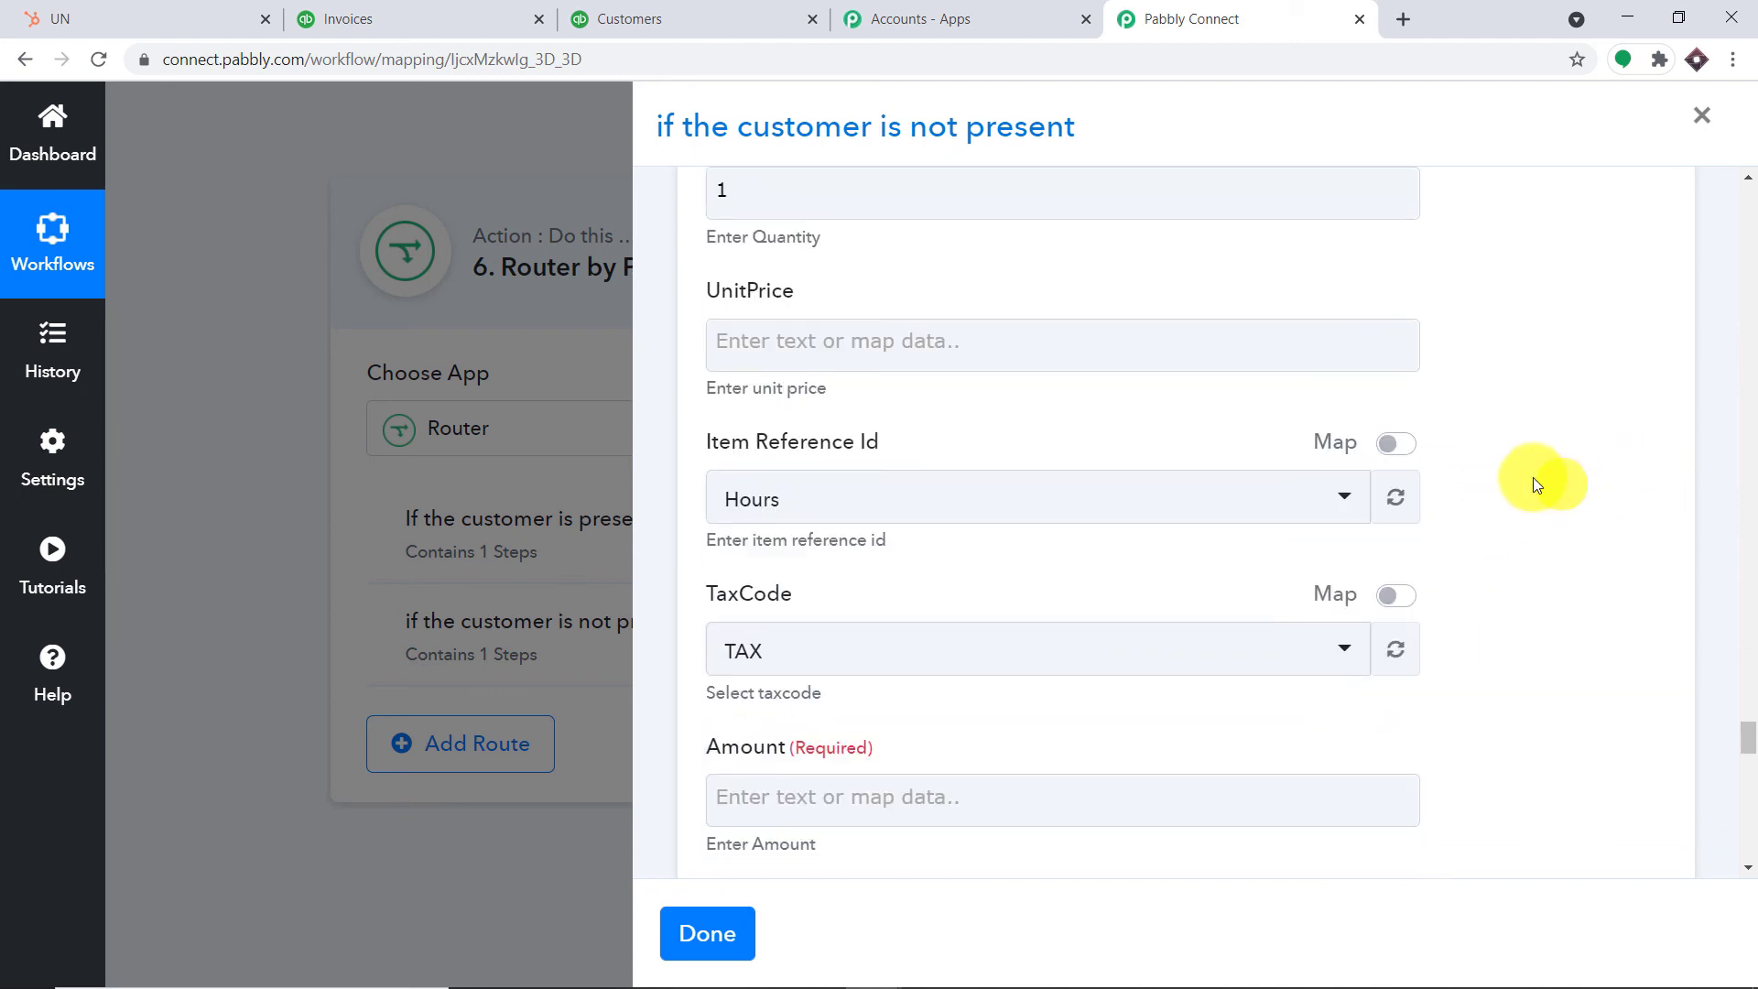
pyautogui.click(1122, 351)
pyautogui.click(1086, 549)
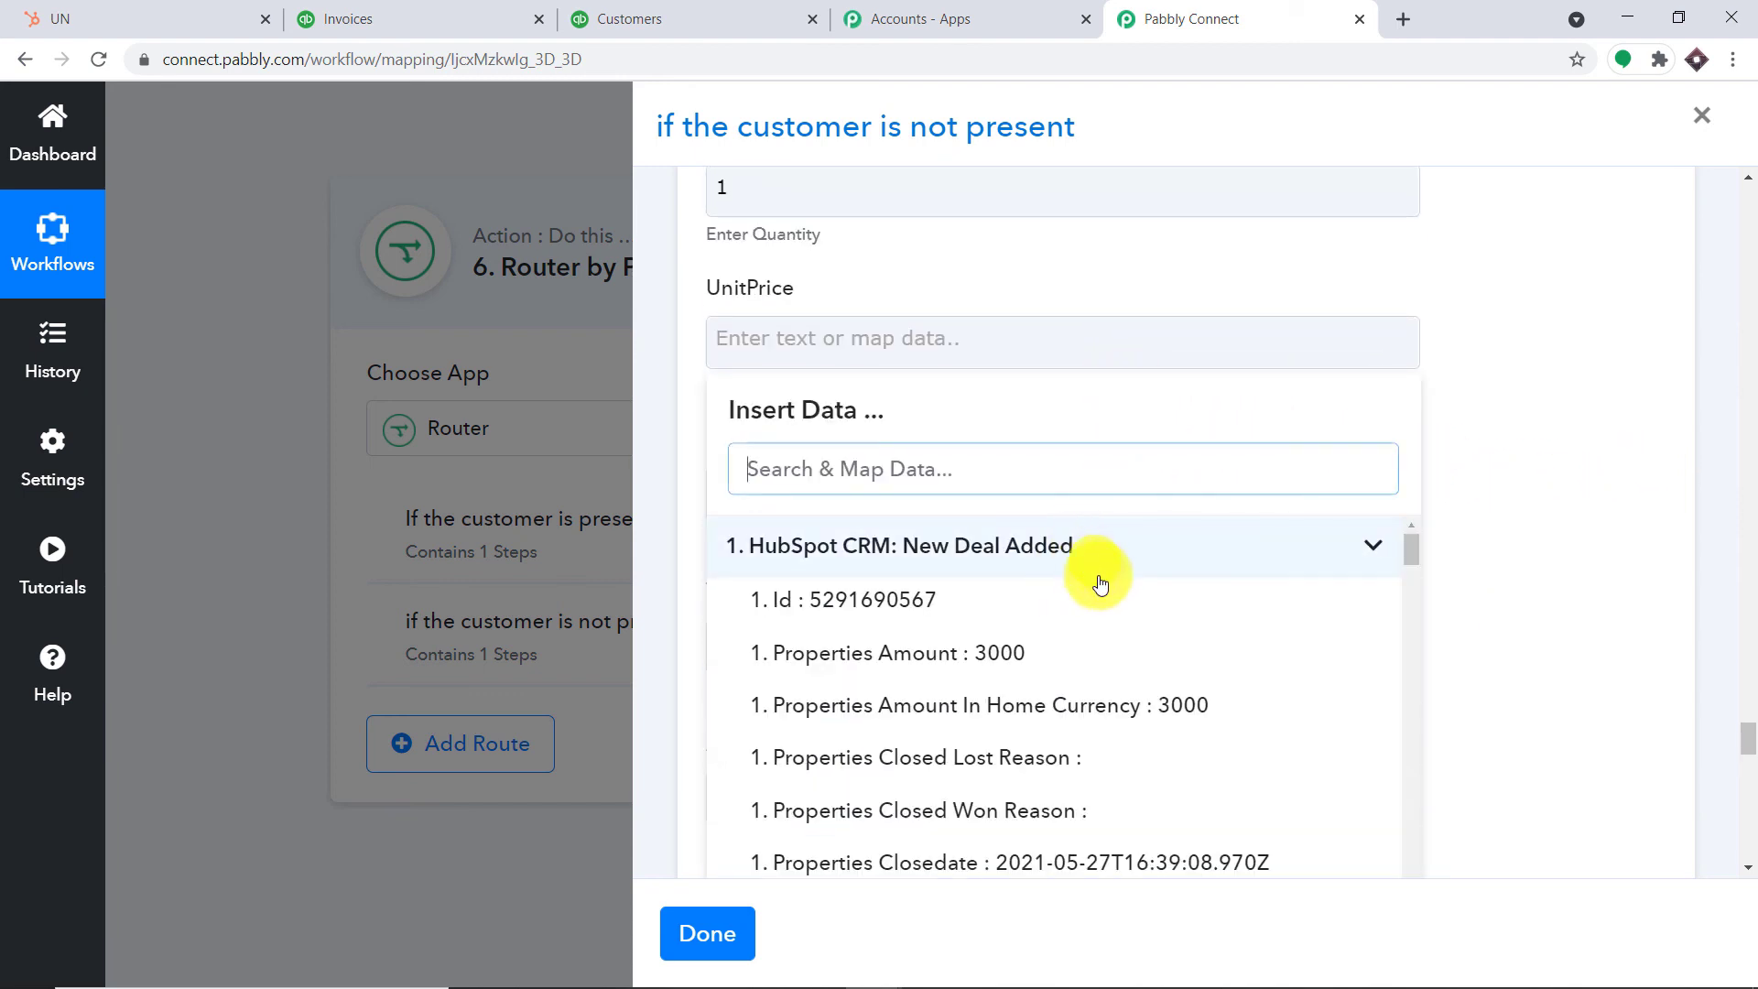
pyautogui.click(1118, 657)
pyautogui.click(1480, 426)
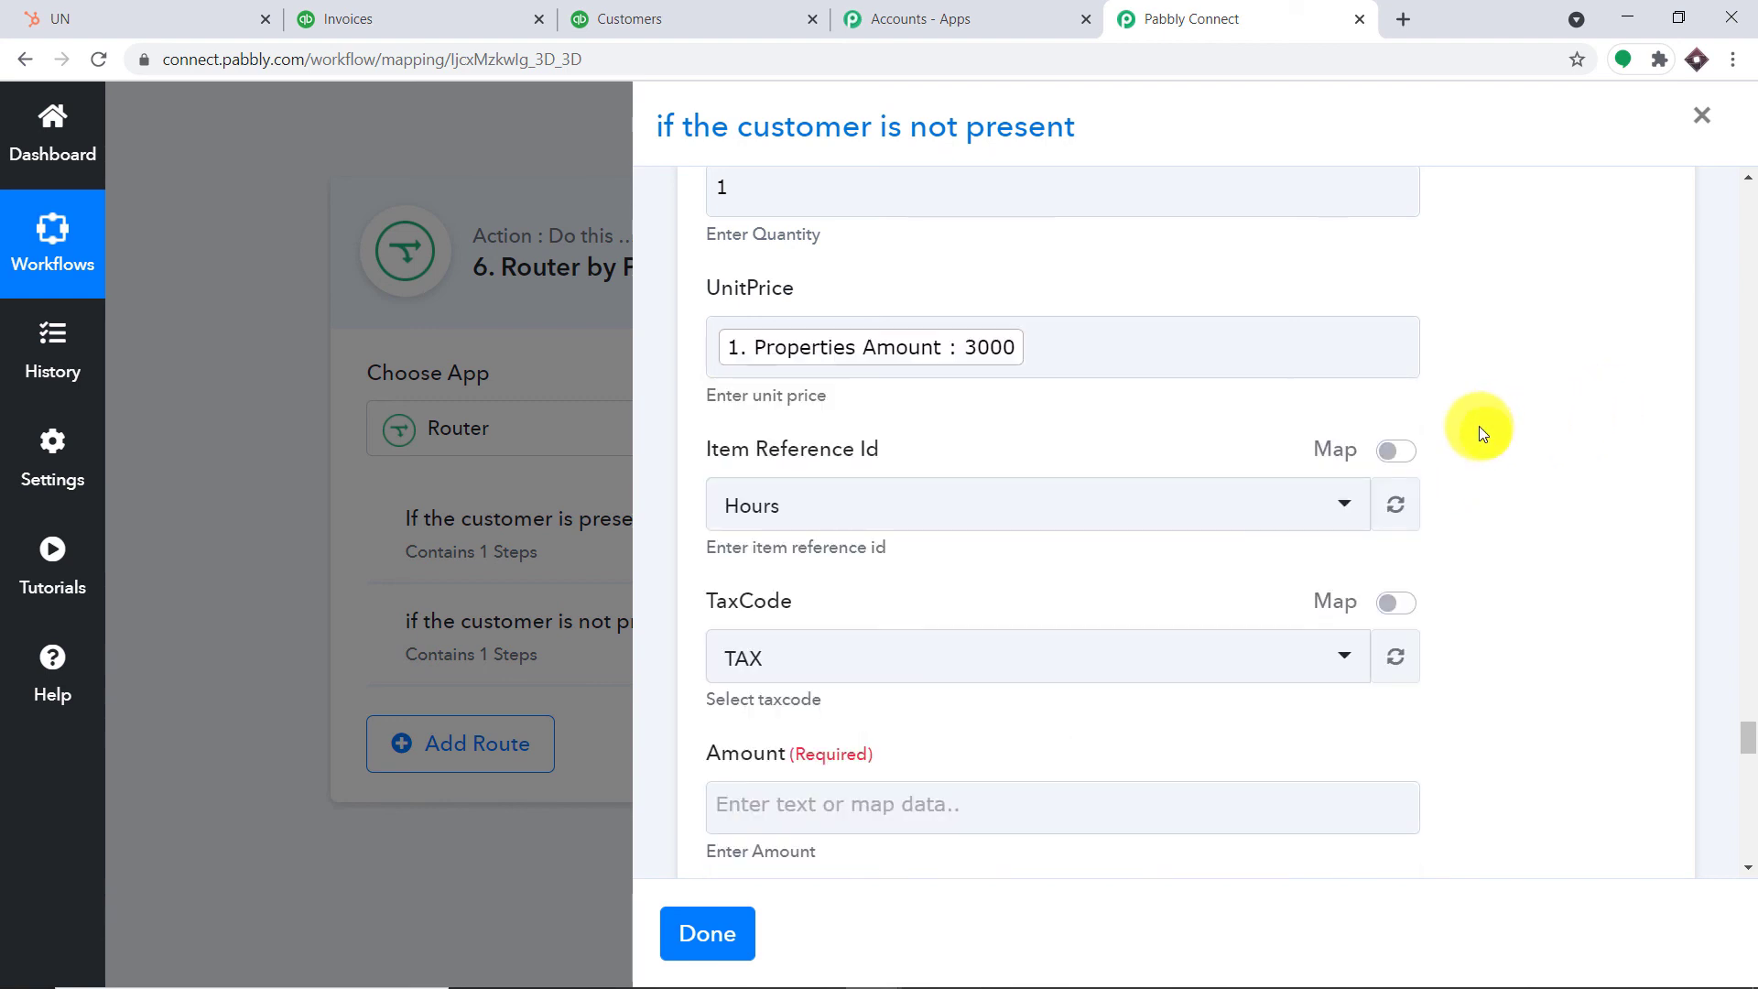
# Map the deal's Properties Amount into the invoice Amount field
pyautogui.scroll(-3, 1479, 425)
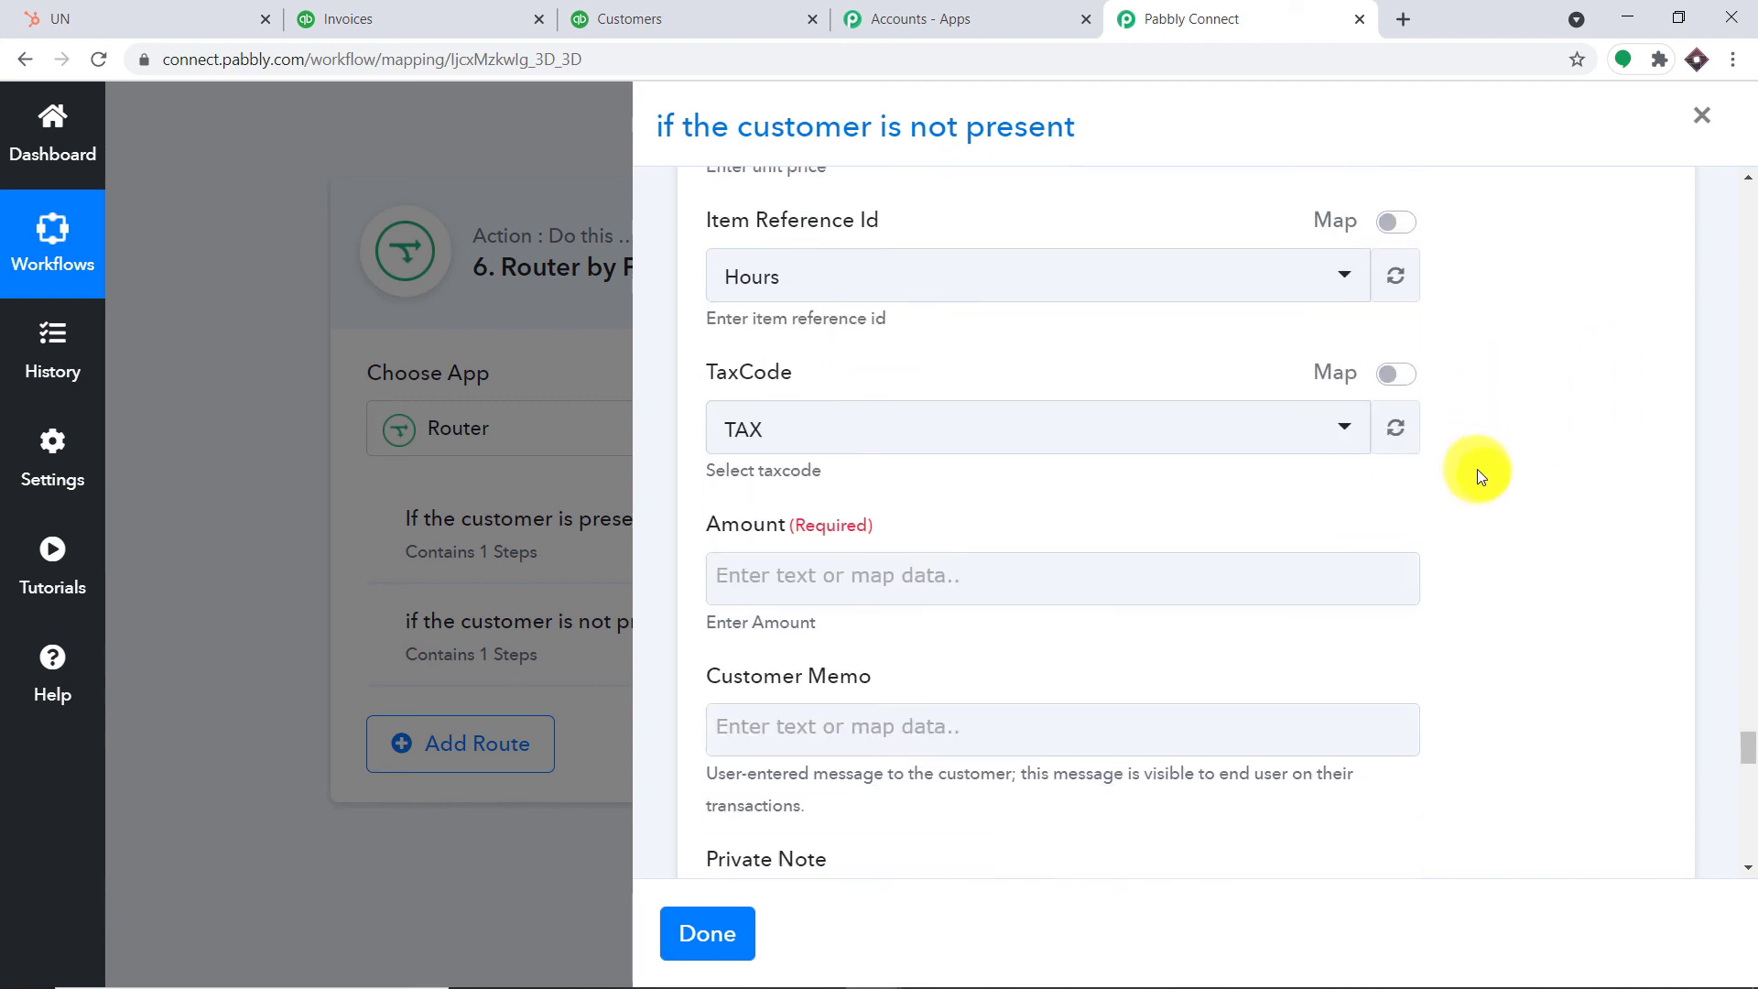
pyautogui.scroll(-3, 1476, 474)
pyautogui.click(1169, 349)
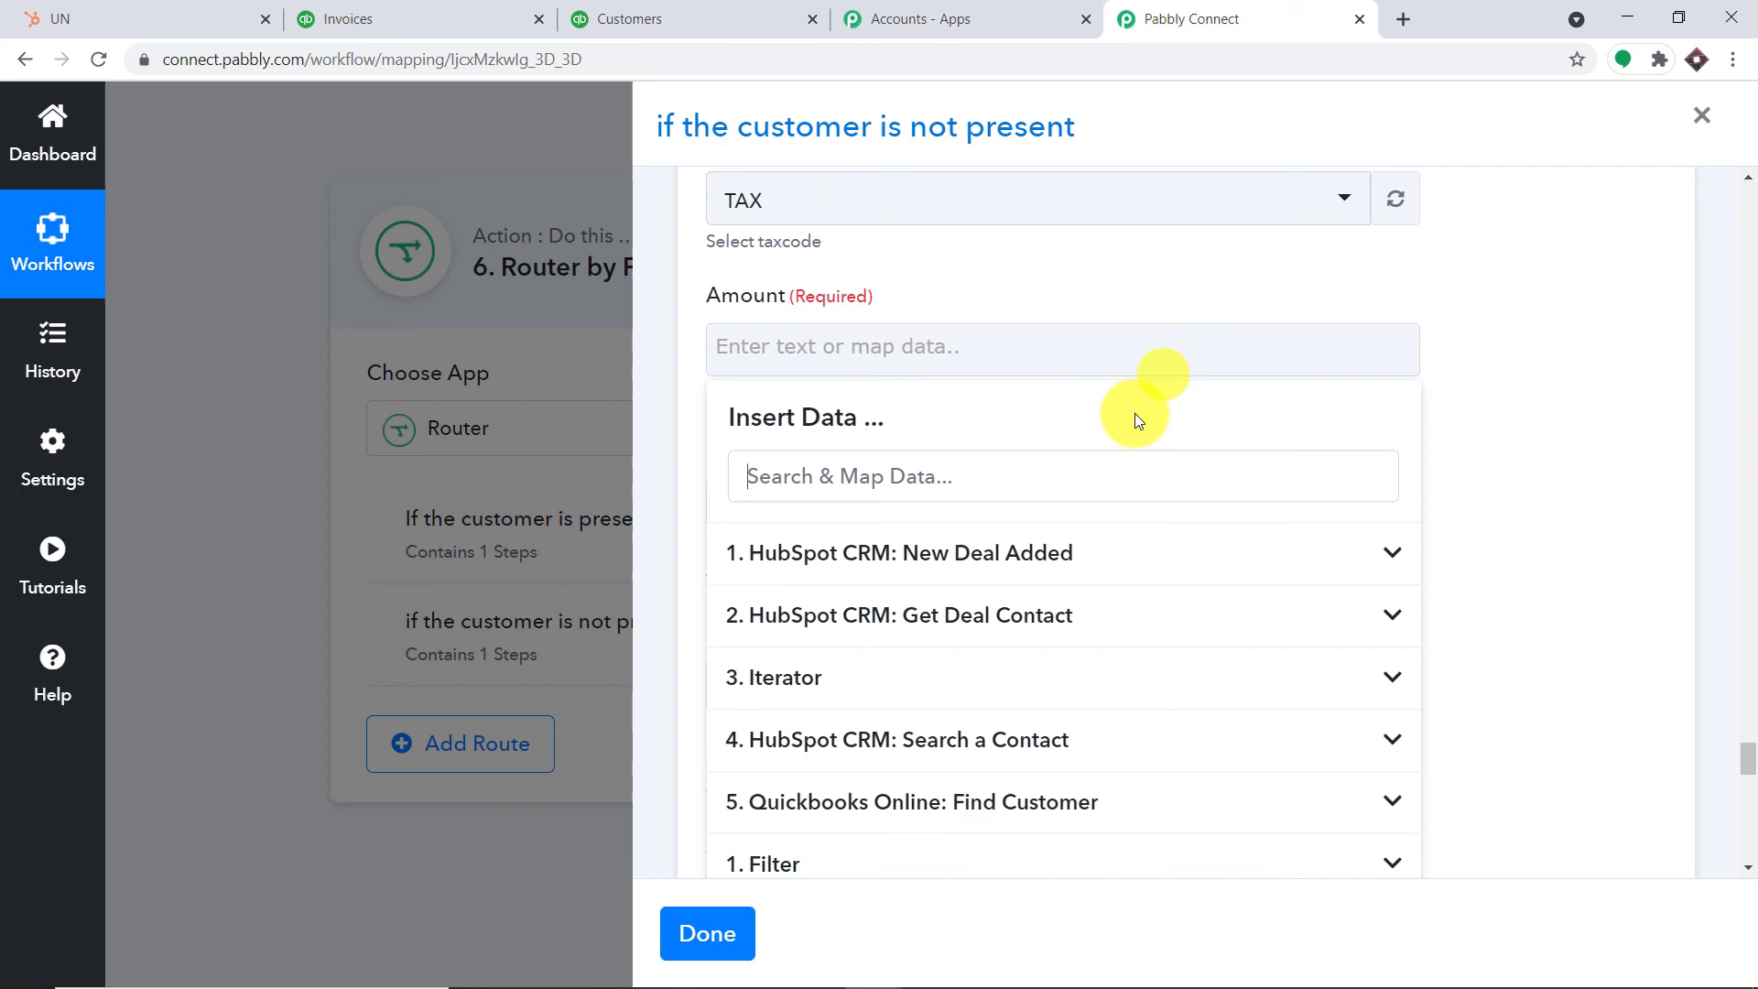
pyautogui.click(1115, 554)
pyautogui.click(1126, 656)
pyautogui.click(1603, 376)
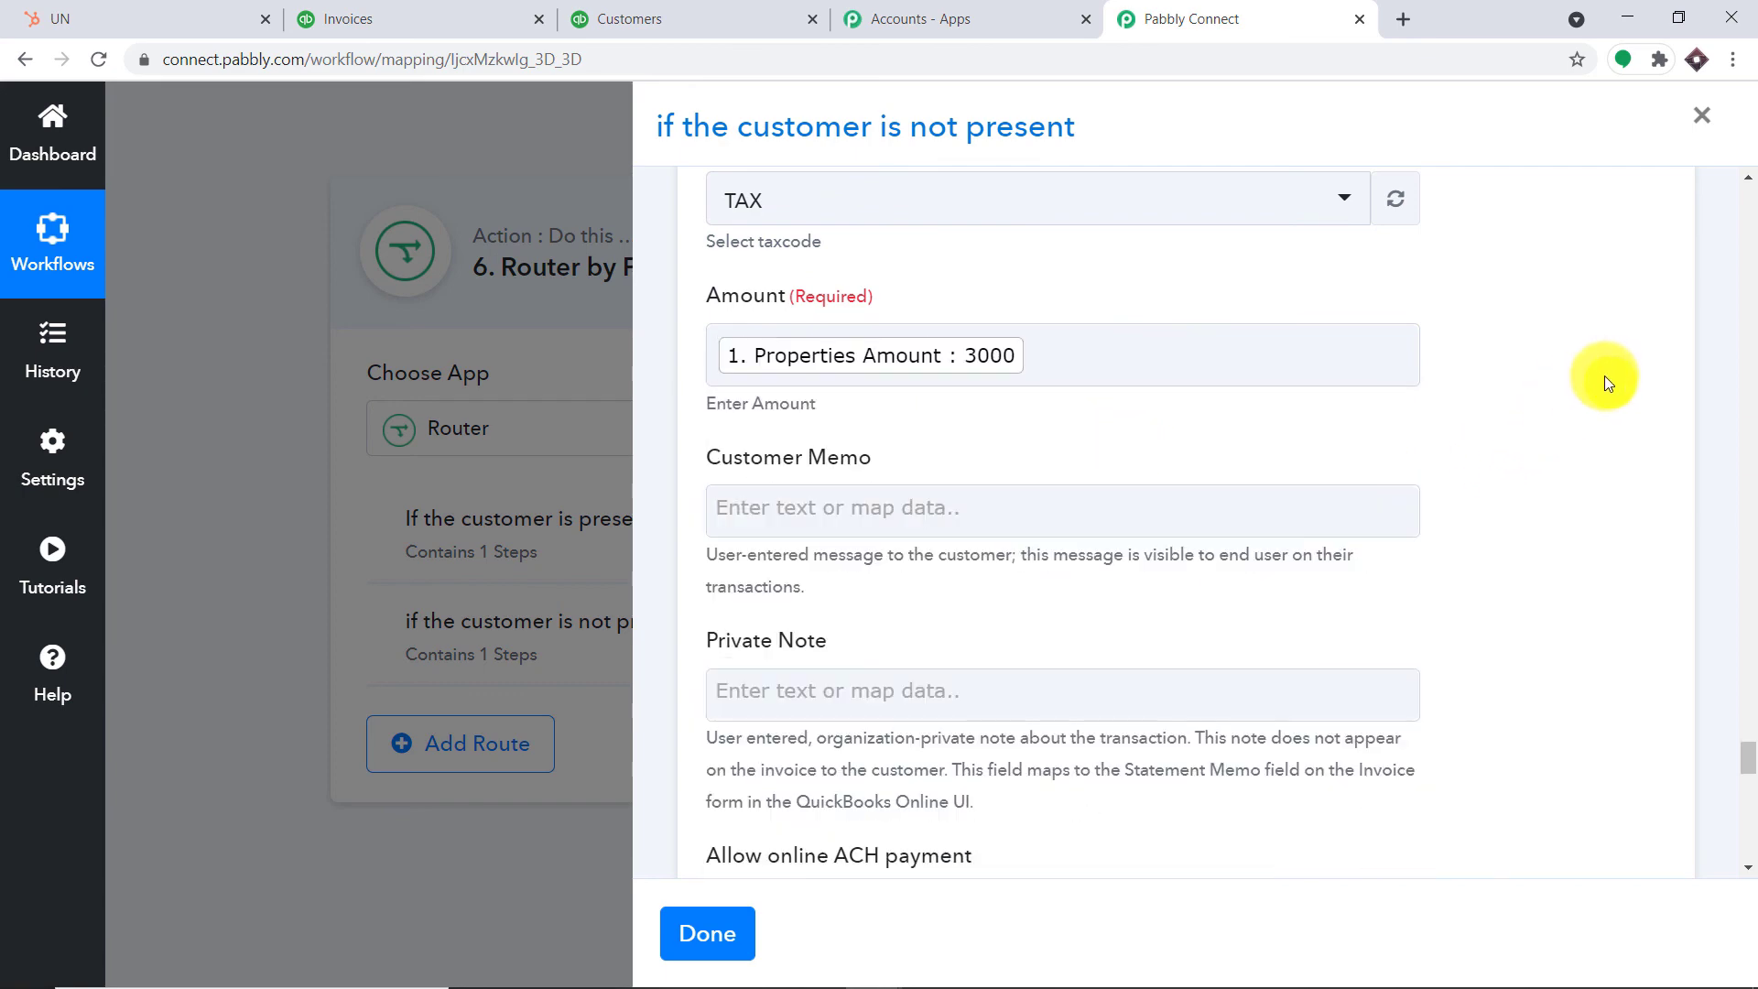
# Leave Total Tax at 0 and set Discount Percent to 0
pyautogui.scroll(-10, 1593, 377)
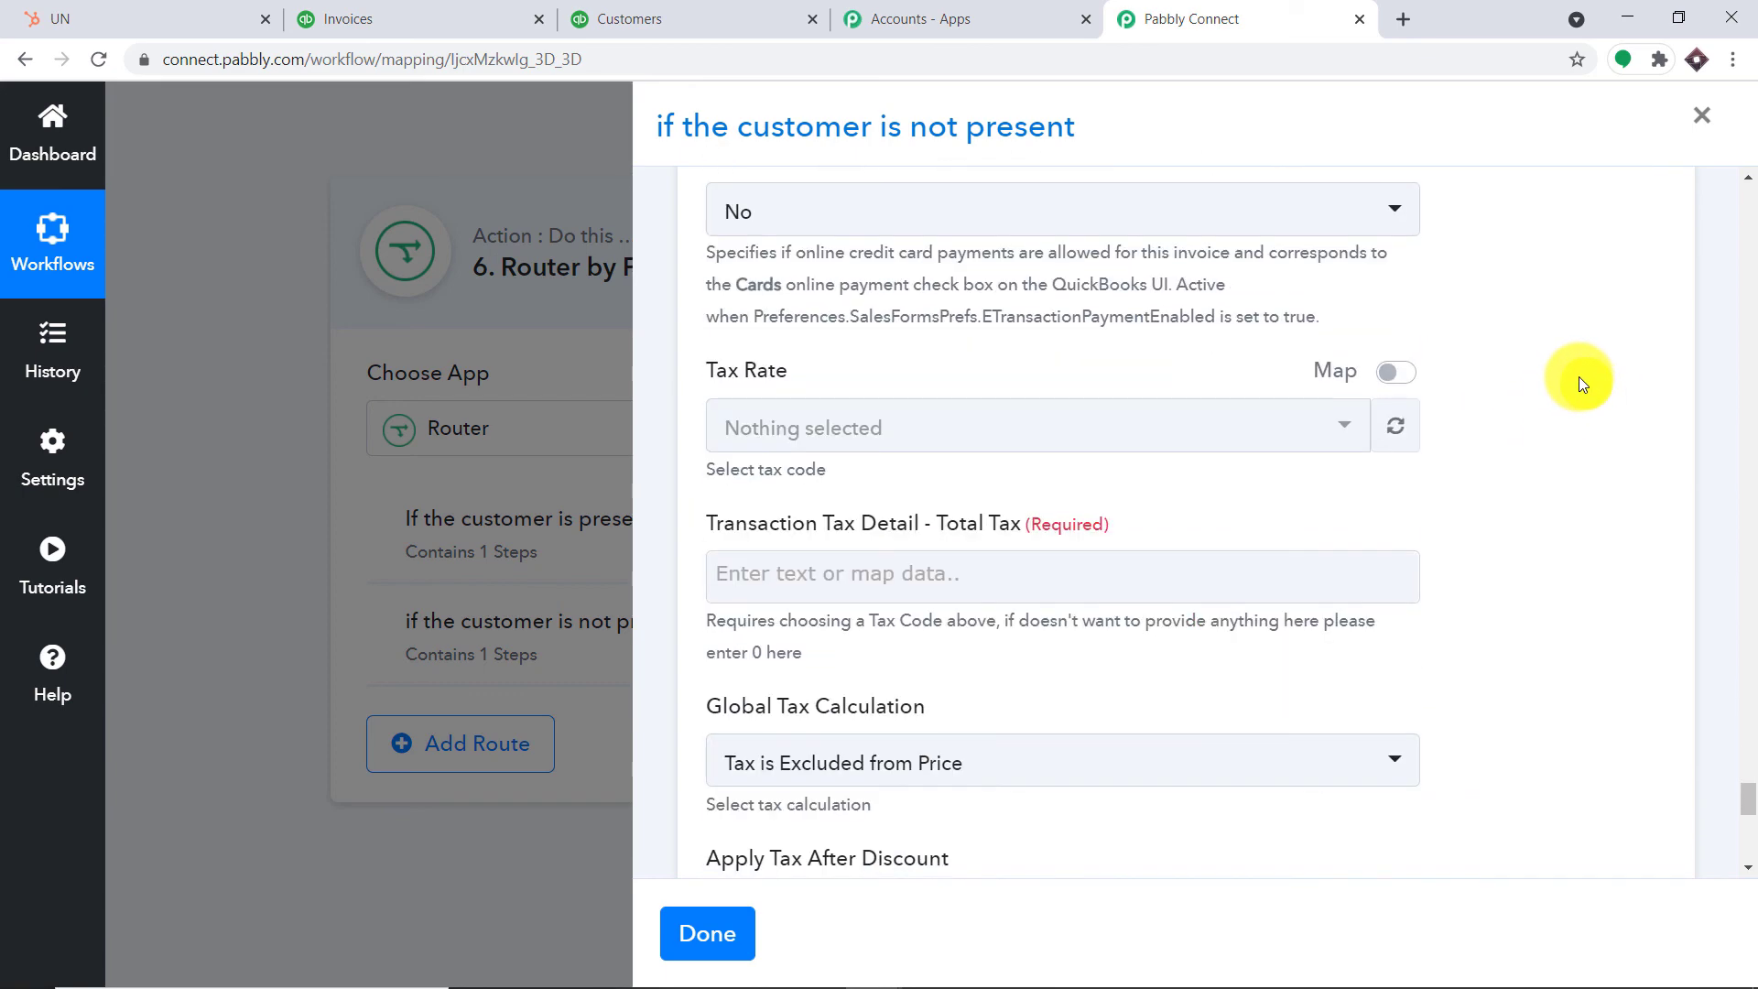
pyautogui.scroll(-1, 1579, 376)
pyautogui.click(1138, 455)
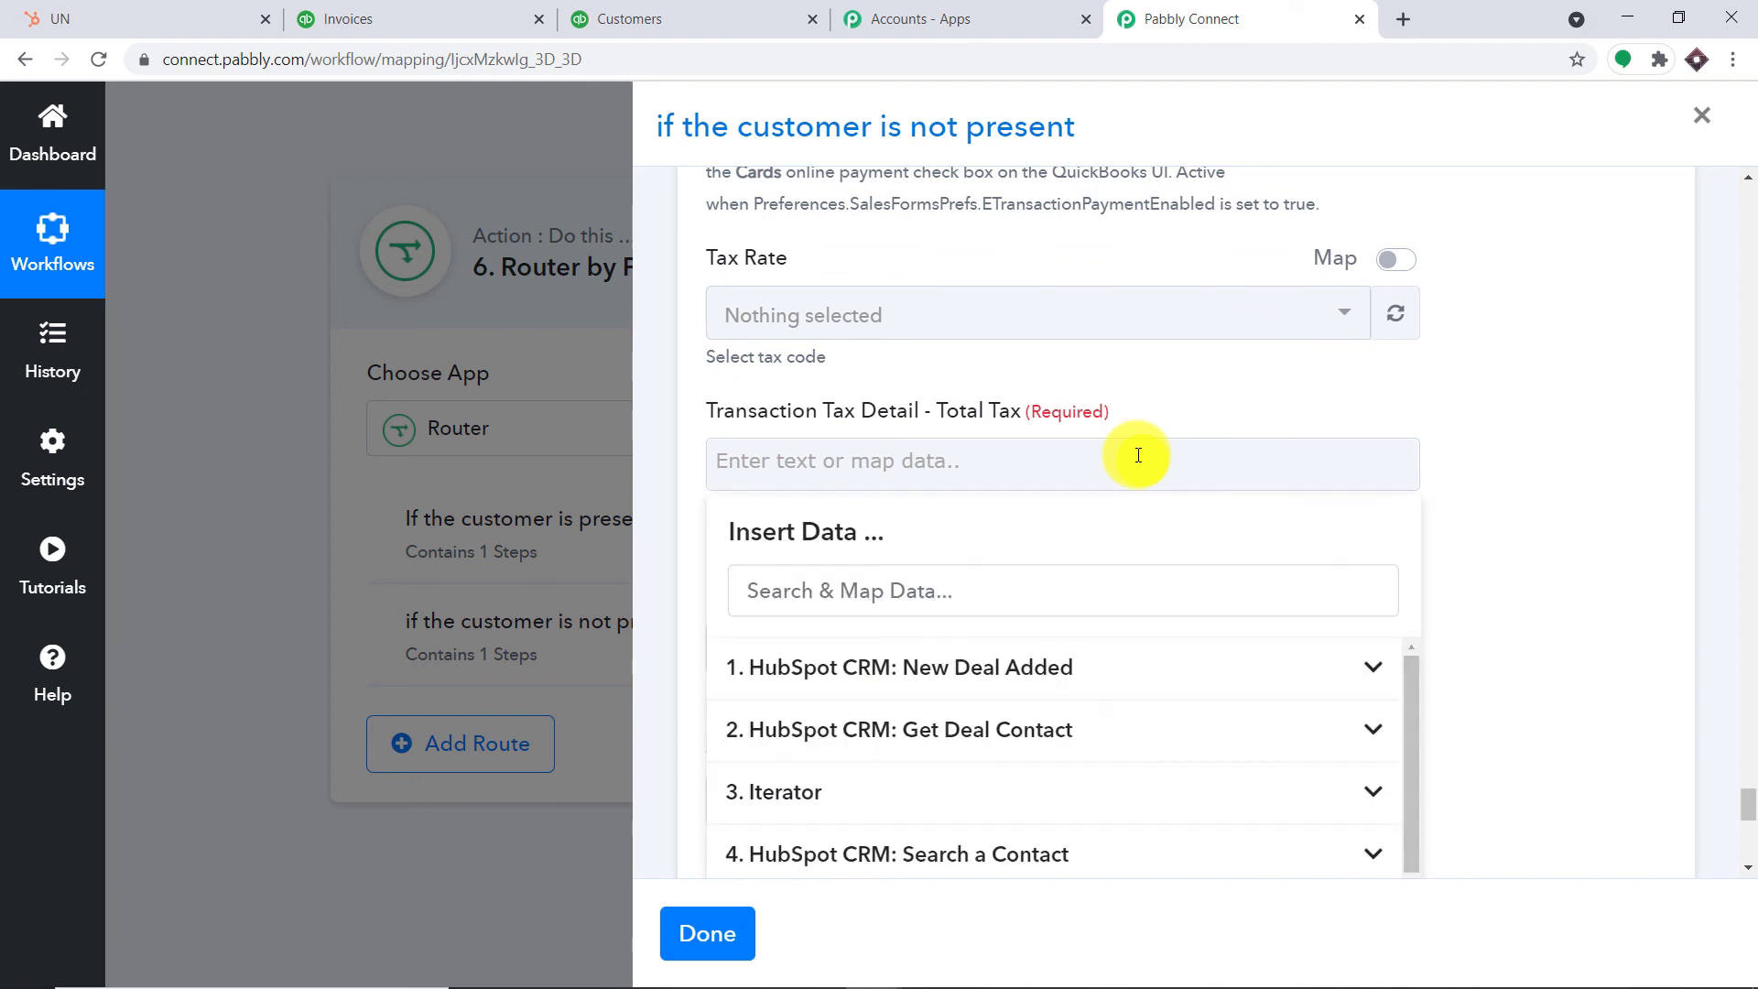
pyautogui.click(1605, 343)
pyautogui.scroll(-5, 1432, 433)
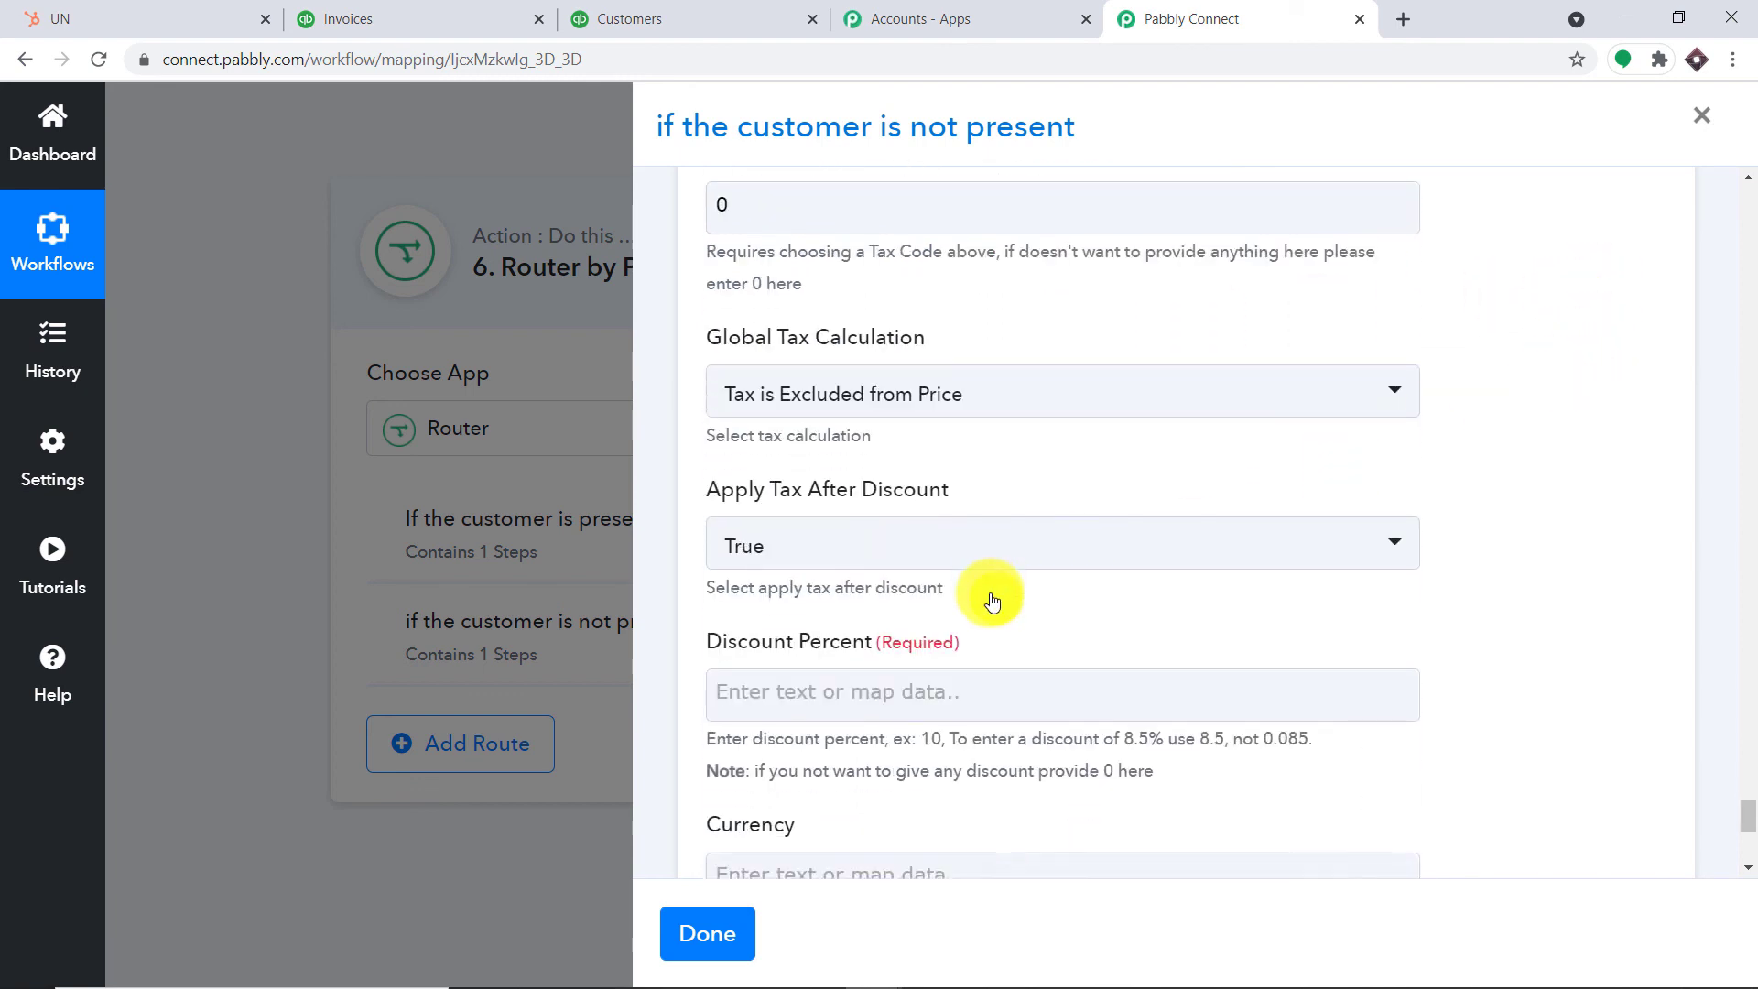
pyautogui.click(1053, 500)
pyautogui.write('0')
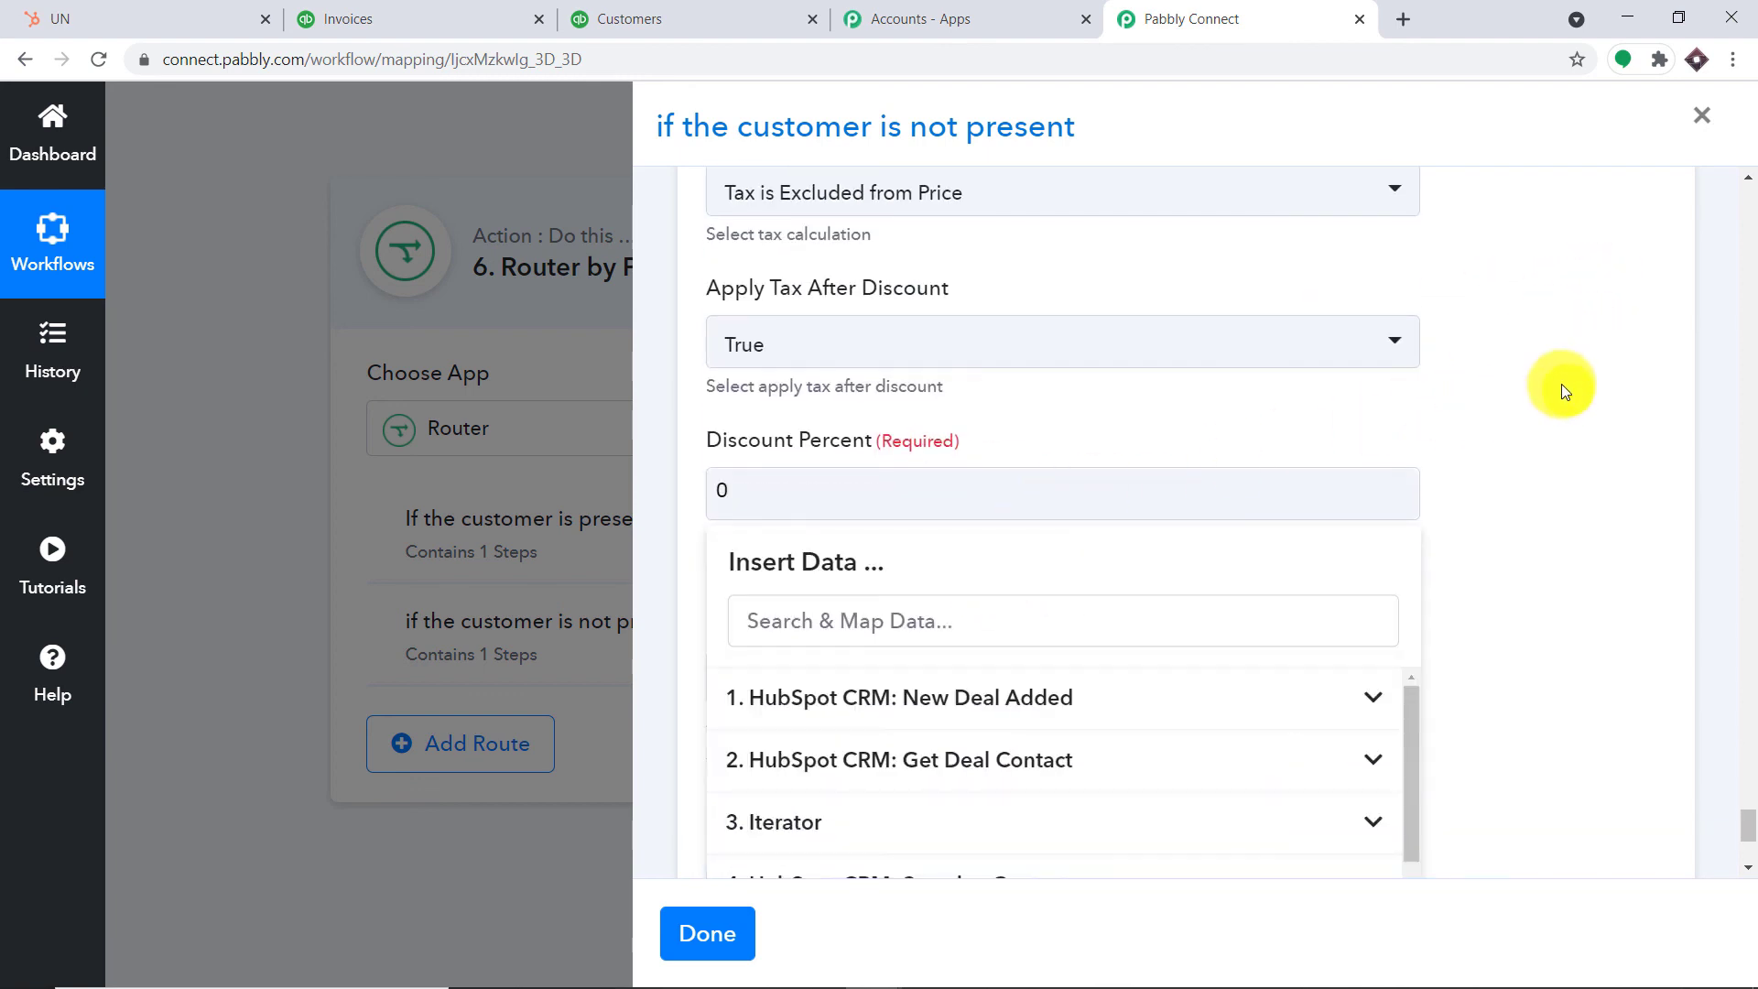
pyautogui.click(1562, 385)
pyautogui.scroll(-4, 1442, 462)
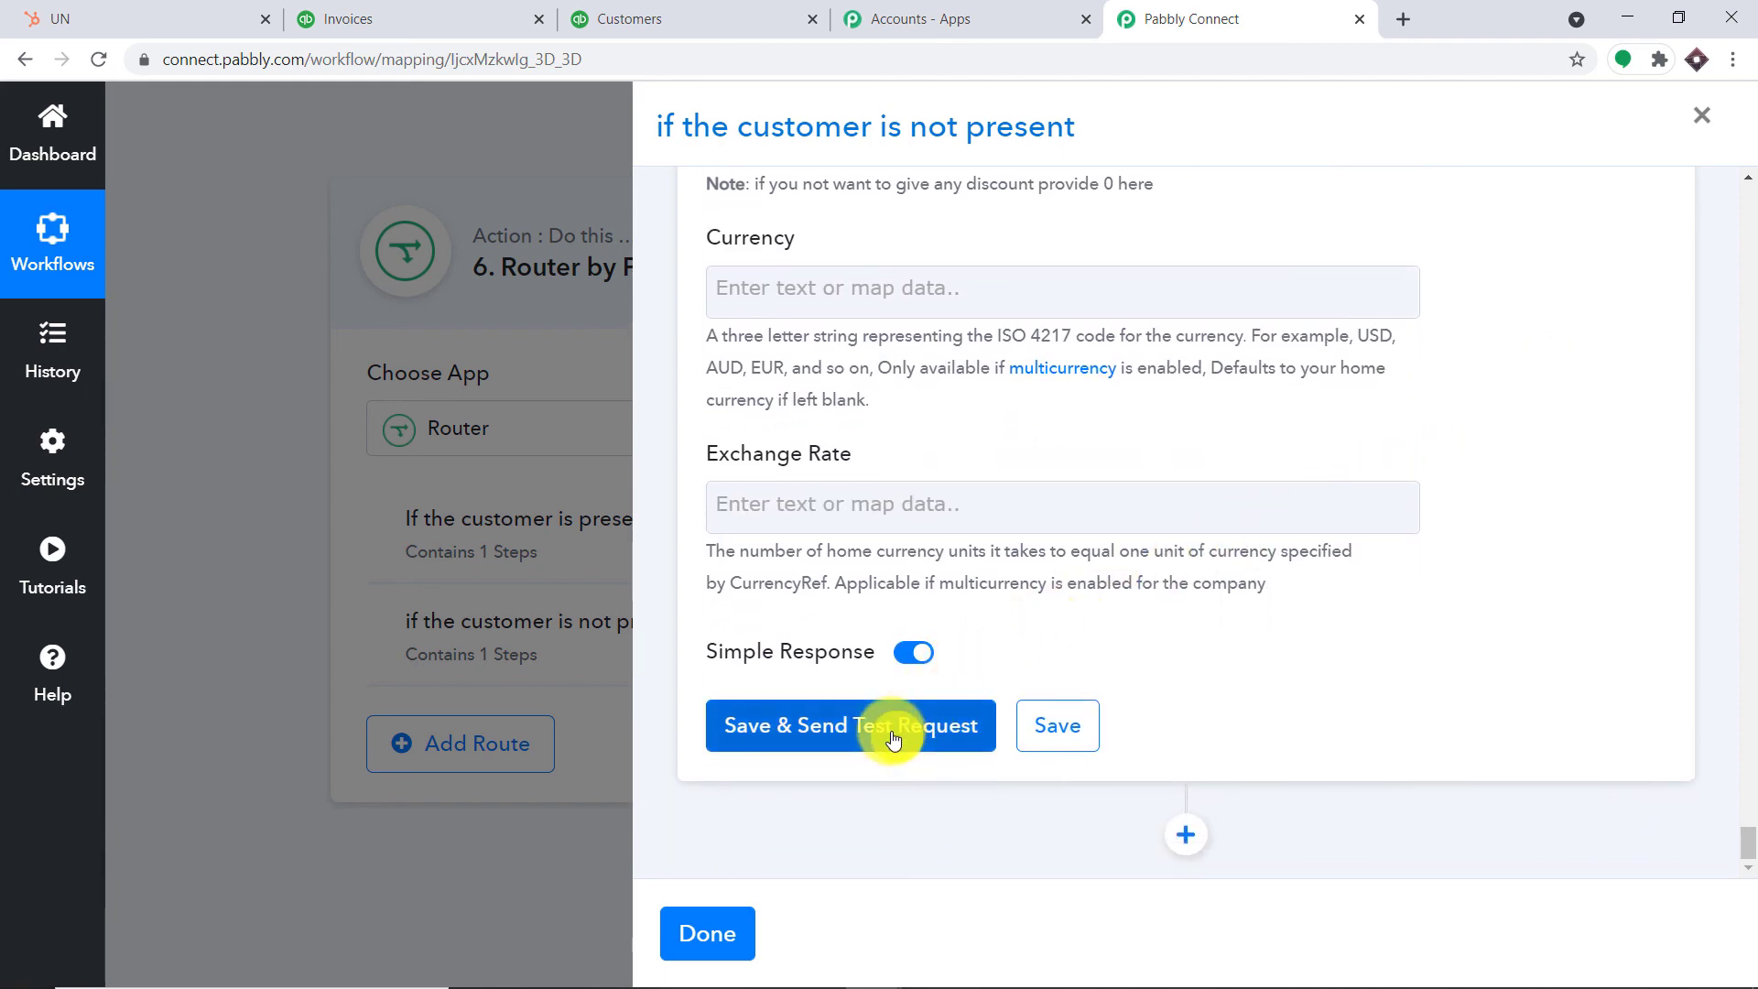
# Save and test the Create an Invoice step, then close the route settings
pyautogui.click(893, 737)
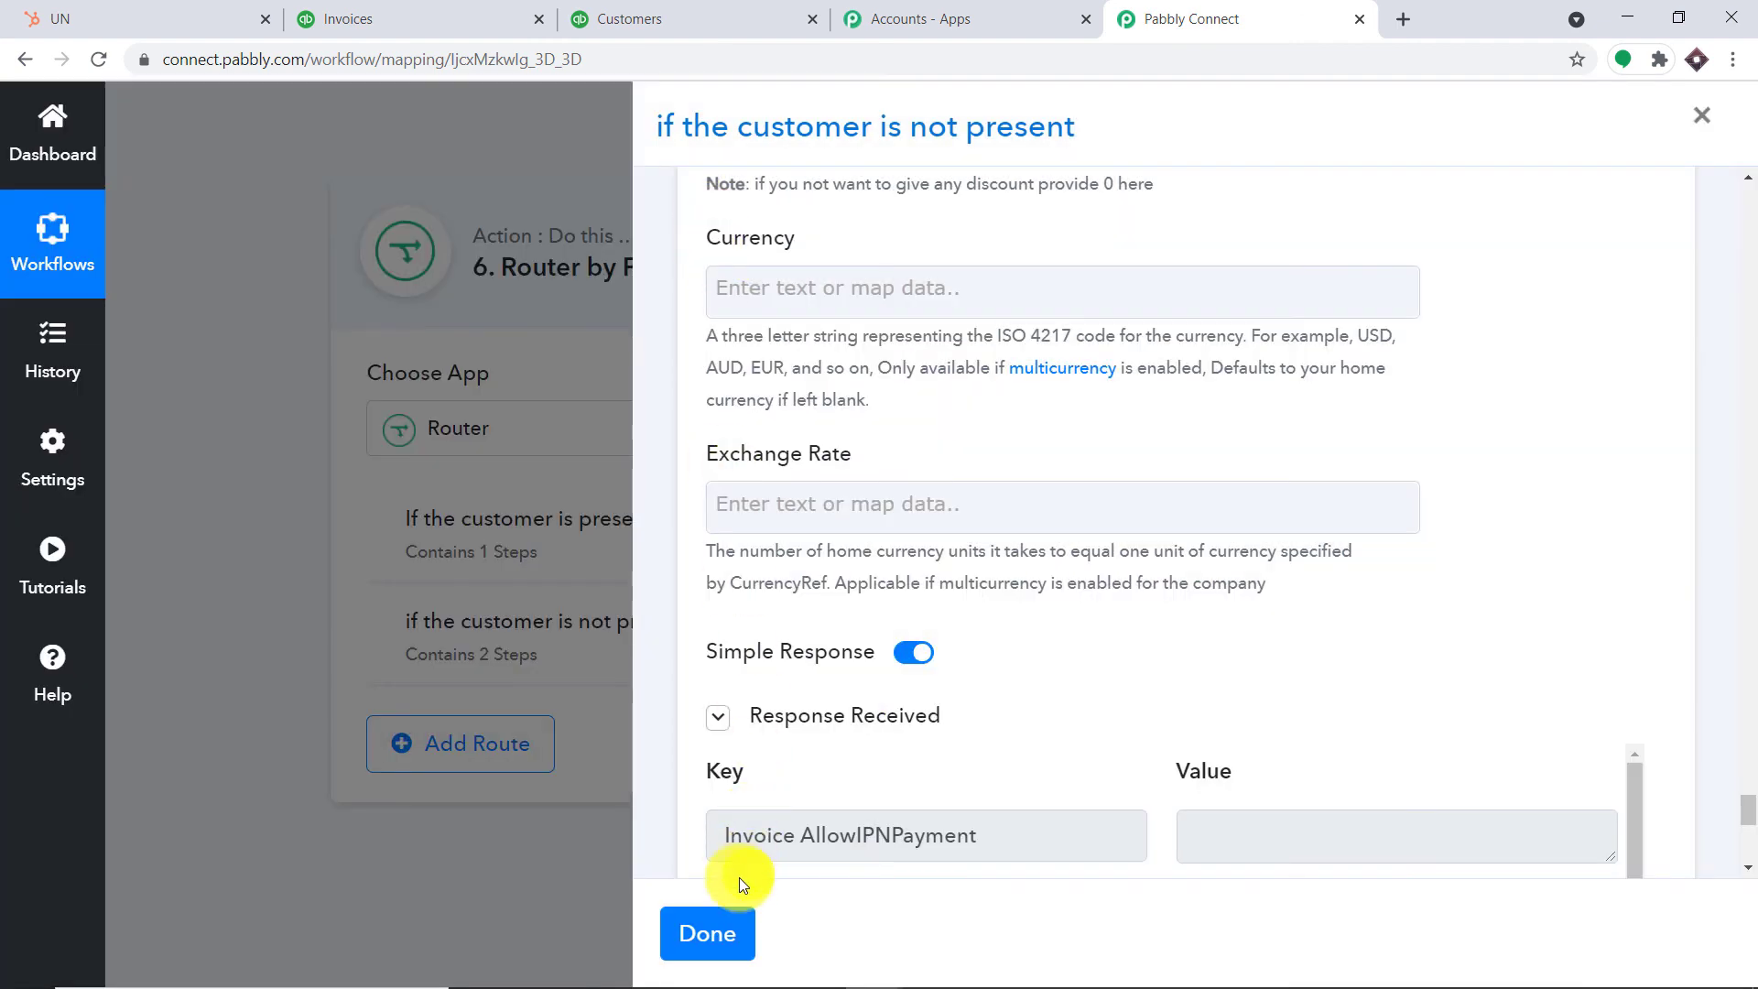
pyautogui.click(713, 932)
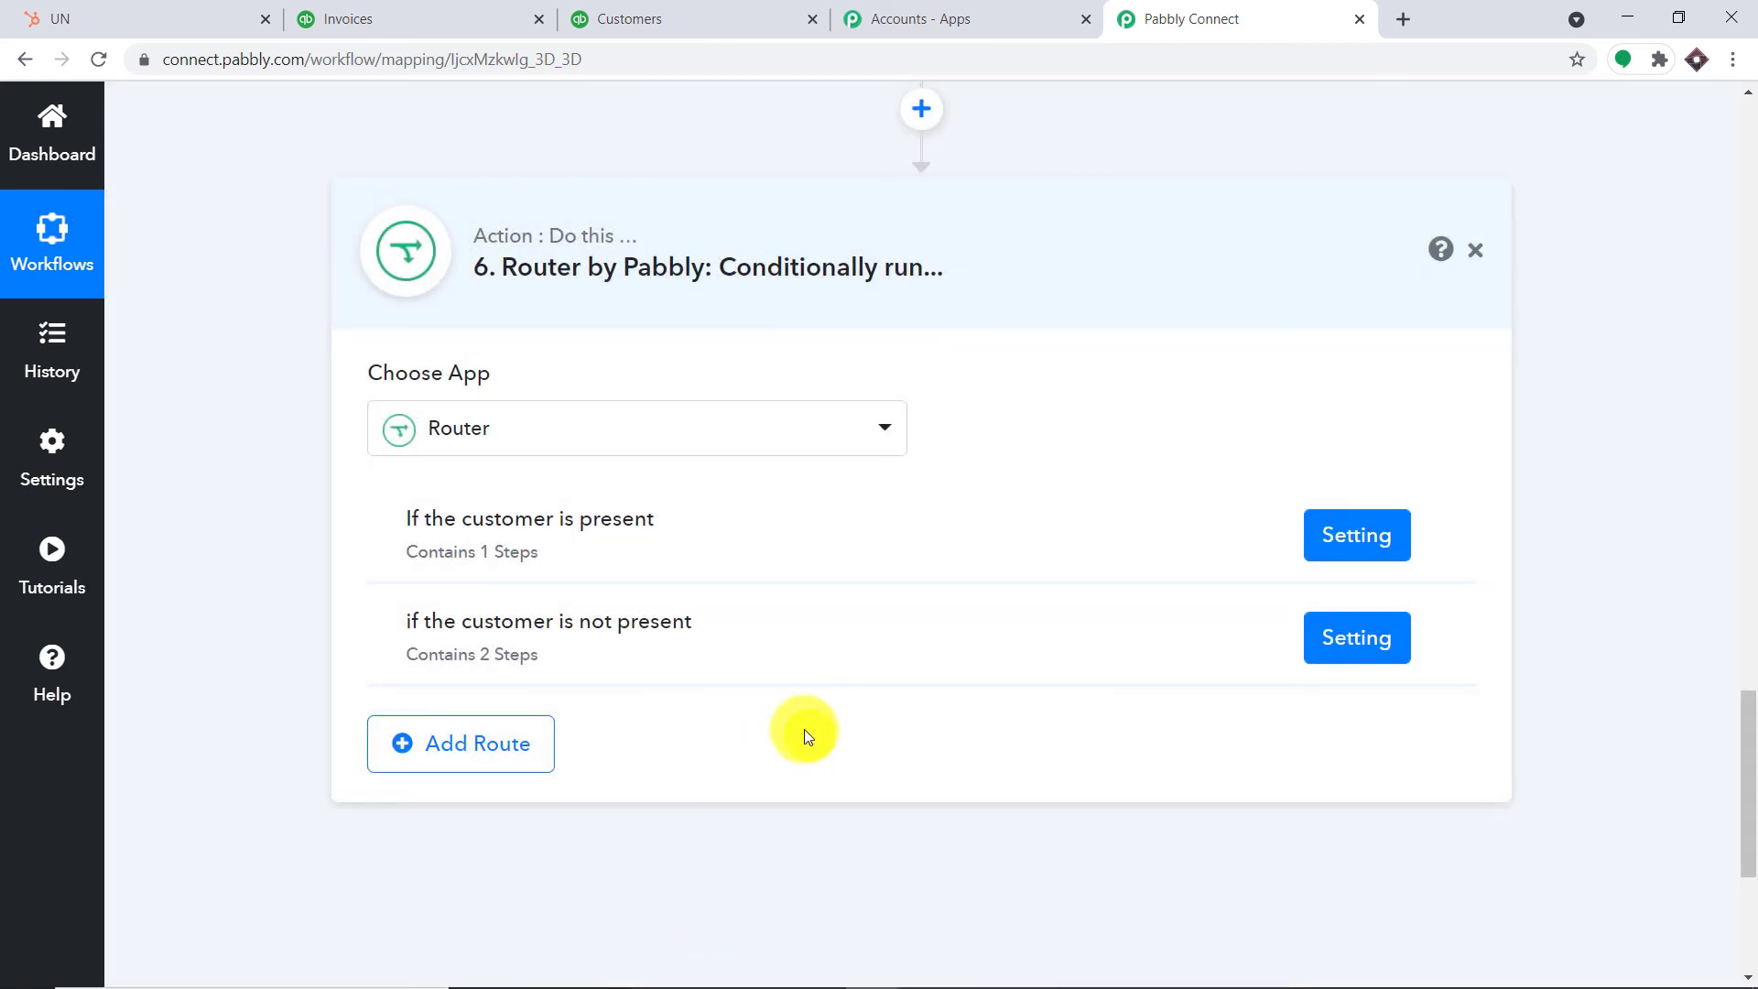
pyautogui.click(406, 10)
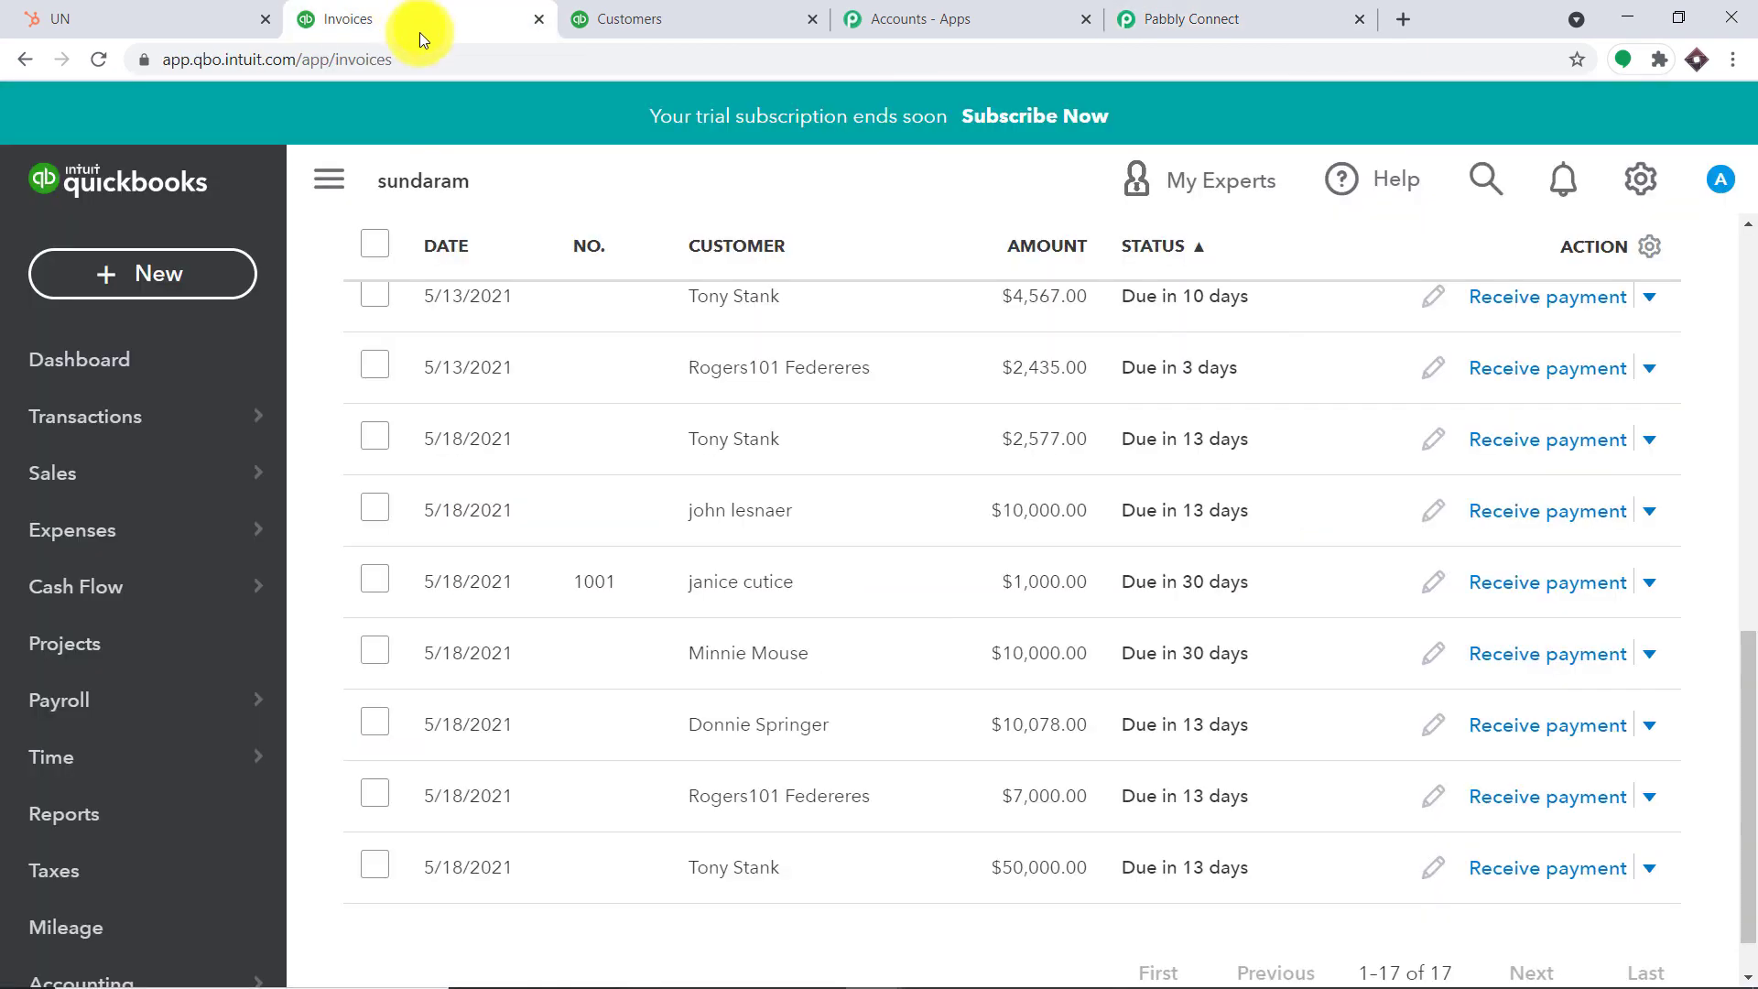
# Reload the QuickBooks Invoices list and find the new $3,000 invoice at the bottom
pyautogui.click(98, 59)
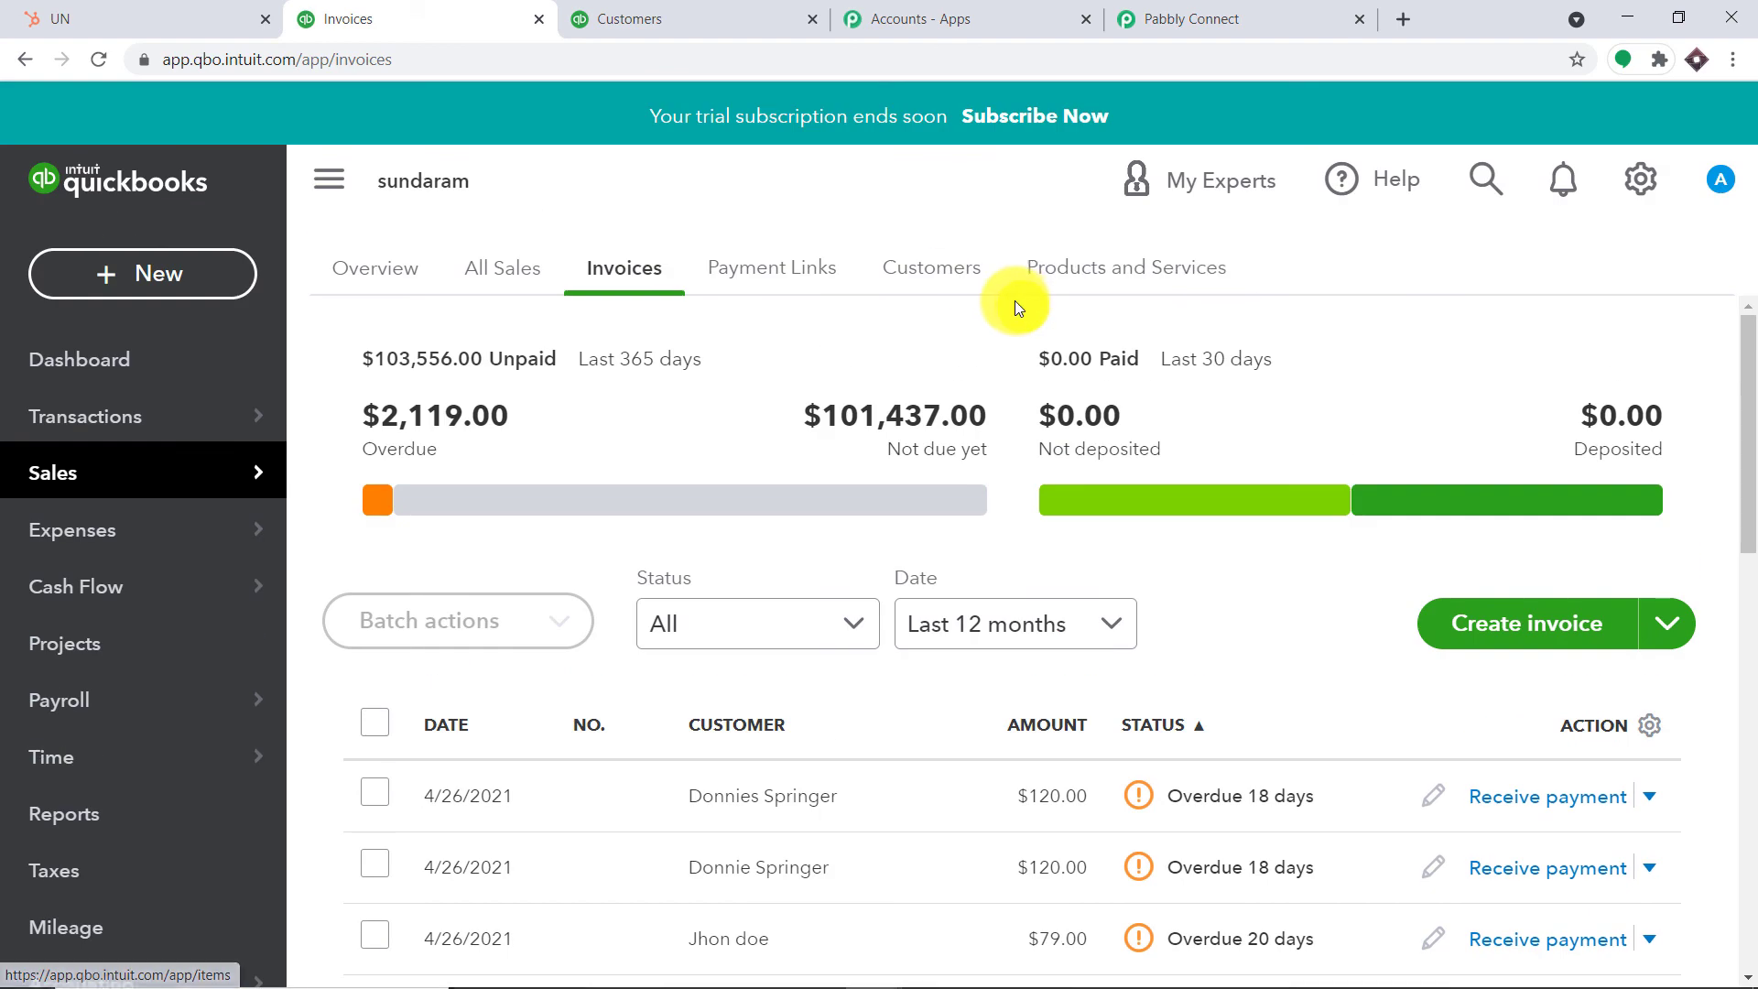
pyautogui.scroll(-10, 1102, 427)
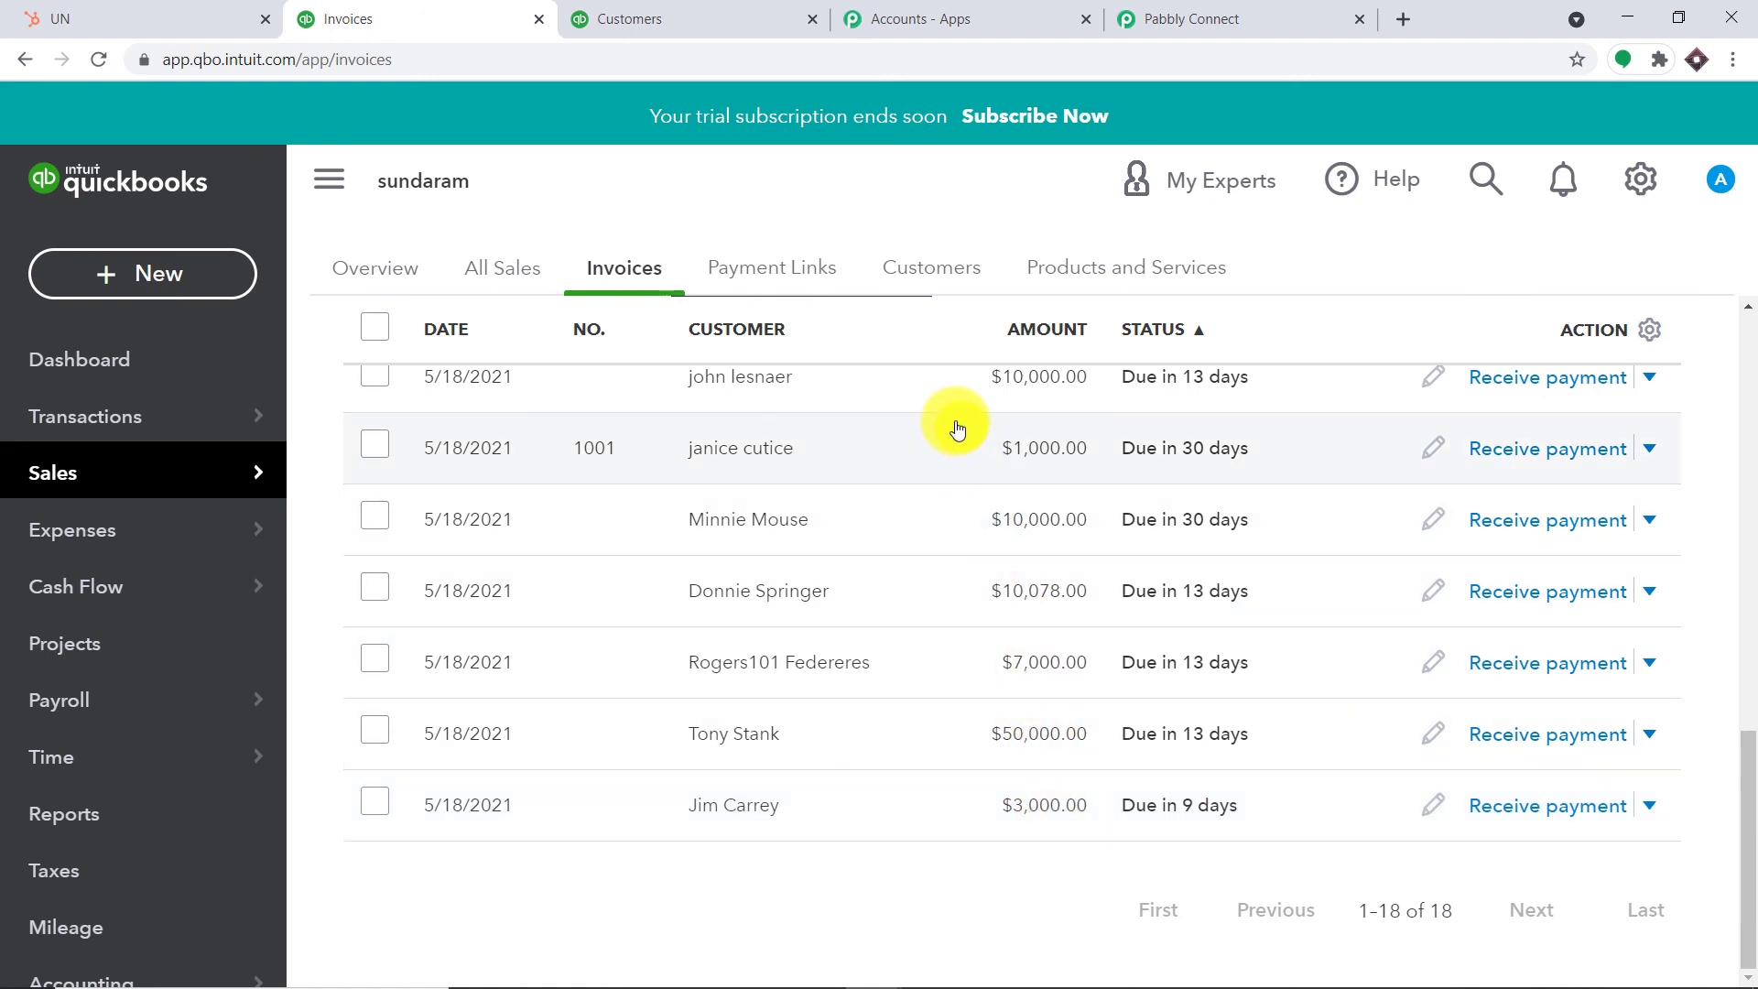
pyautogui.click(1208, 19)
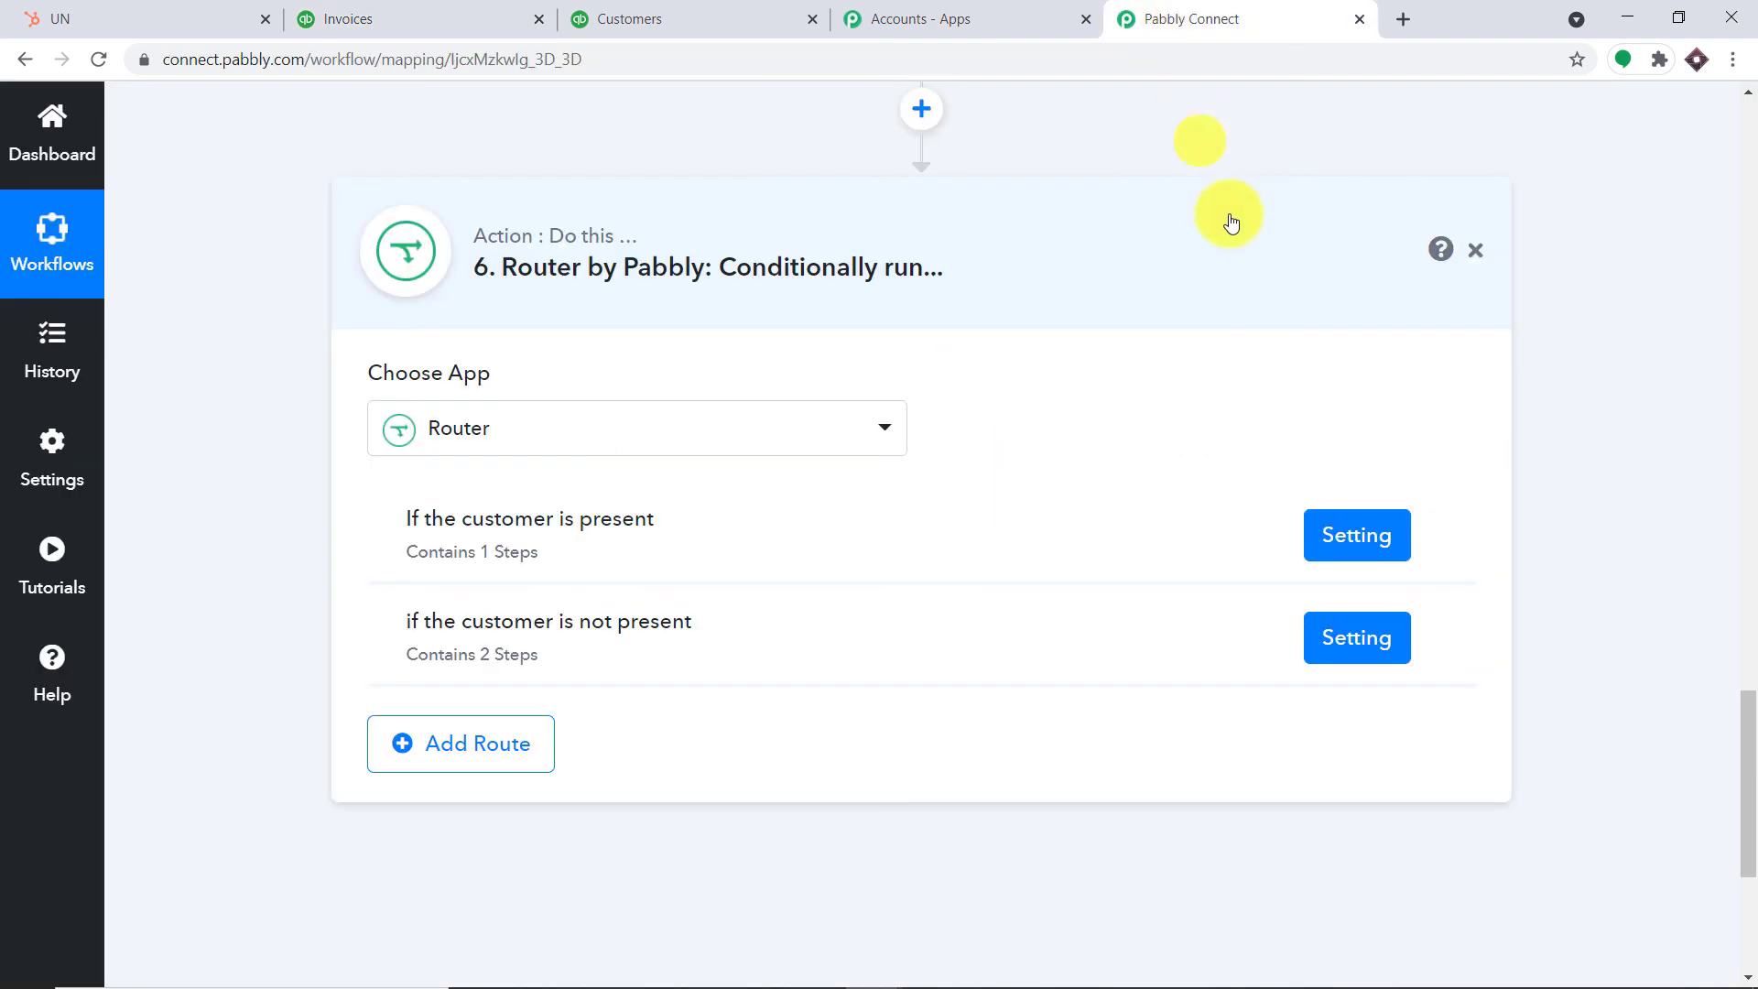
pyautogui.click(1749, 517)
pyautogui.moveTo(1748, 517); pyautogui.dragTo(1730, 220)
pyautogui.click(980, 443)
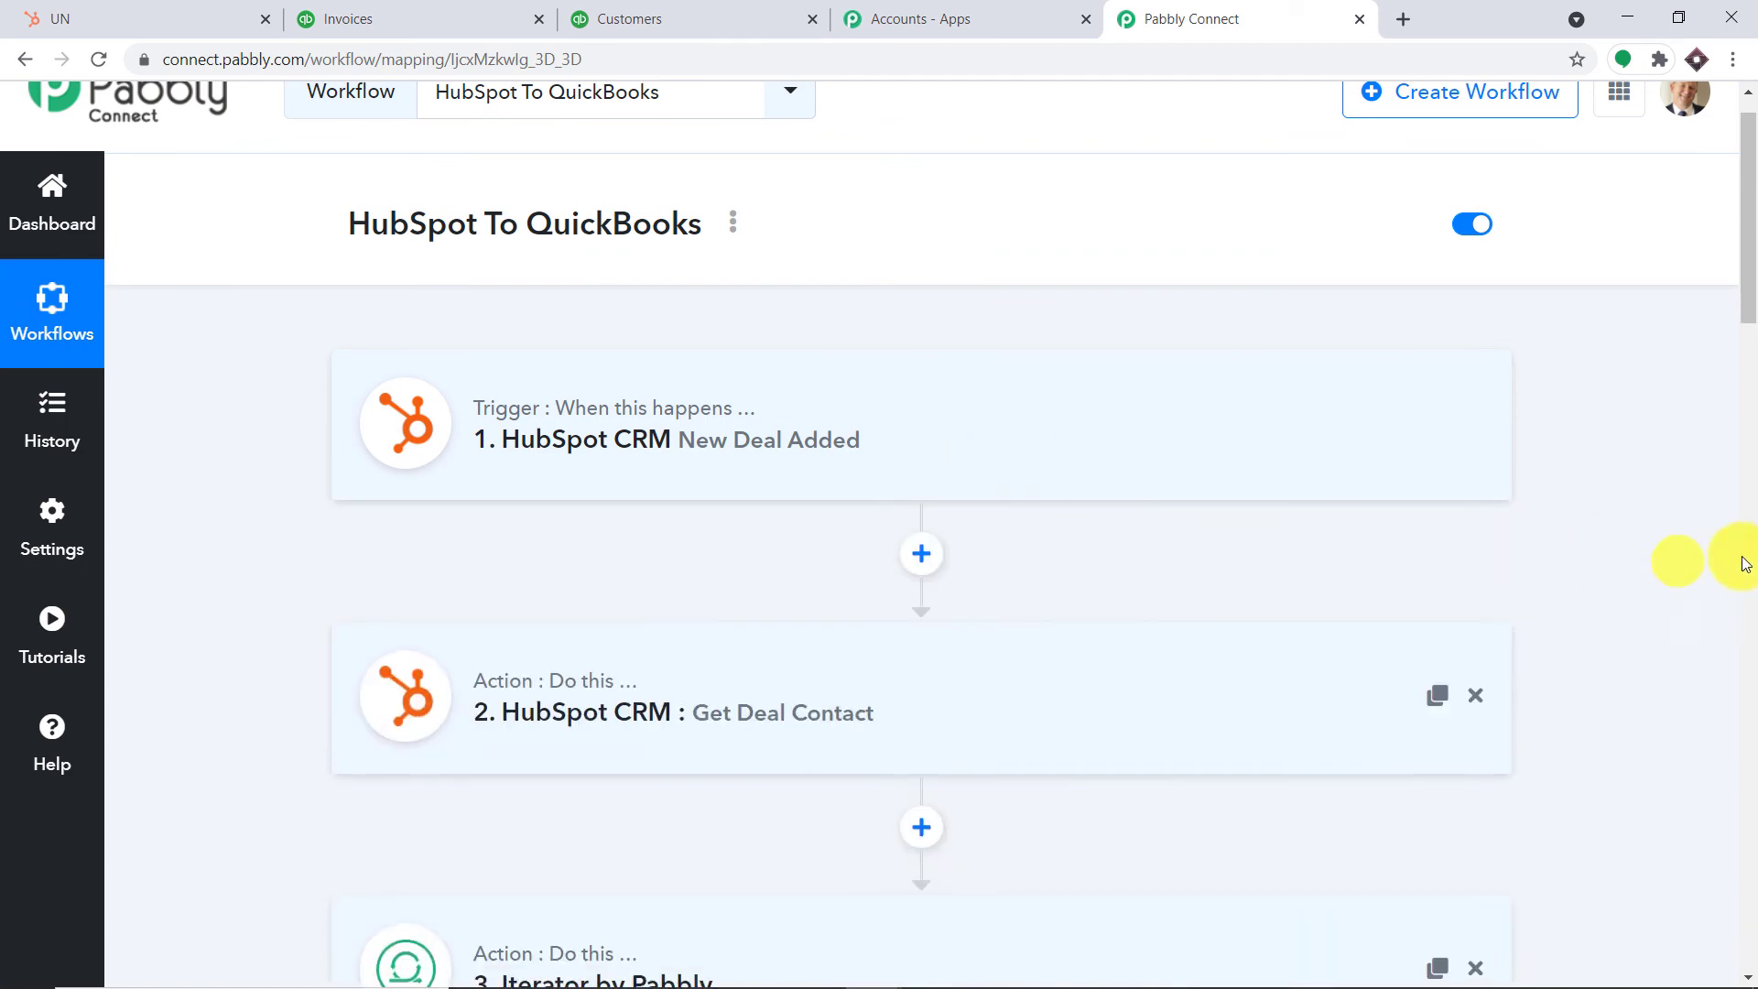
pyautogui.click(1746, 559)
pyautogui.moveTo(1750, 591); pyautogui.dragTo(1747, 514)
pyautogui.click(927, 338)
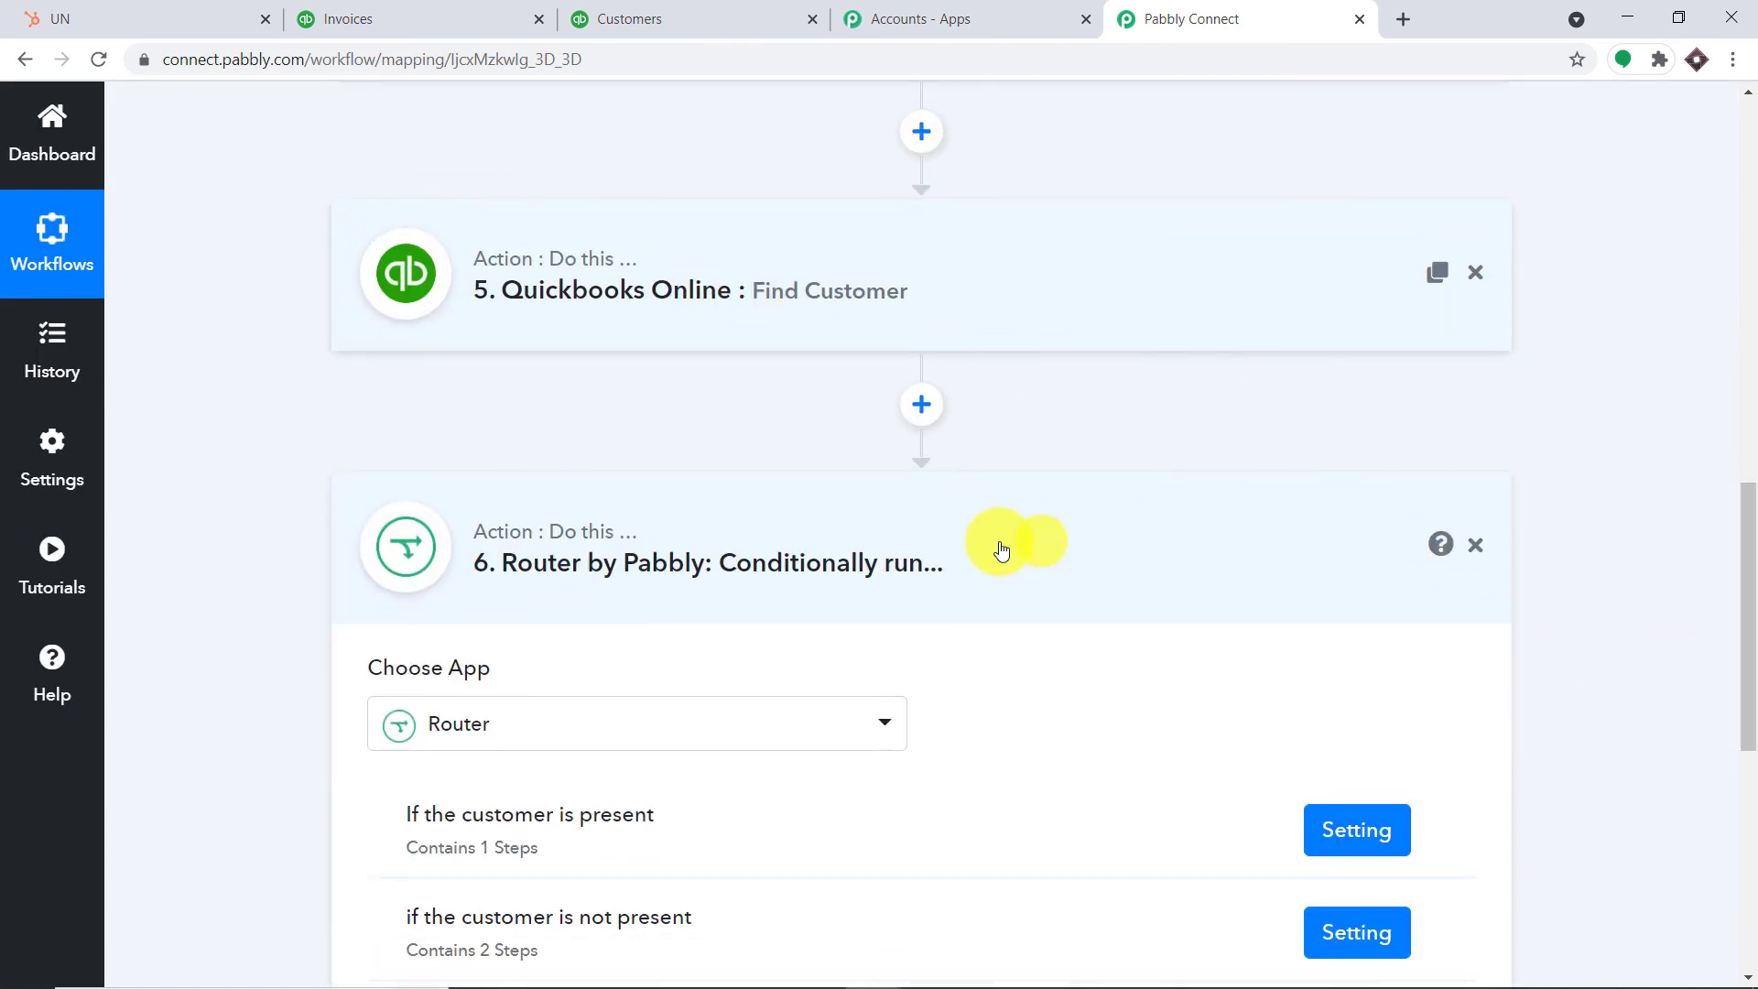
pyautogui.click(998, 552)
pyautogui.moveTo(1744, 682); pyautogui.dragTo(1702, 256)
pyautogui.scroll(-1, 738, 435)
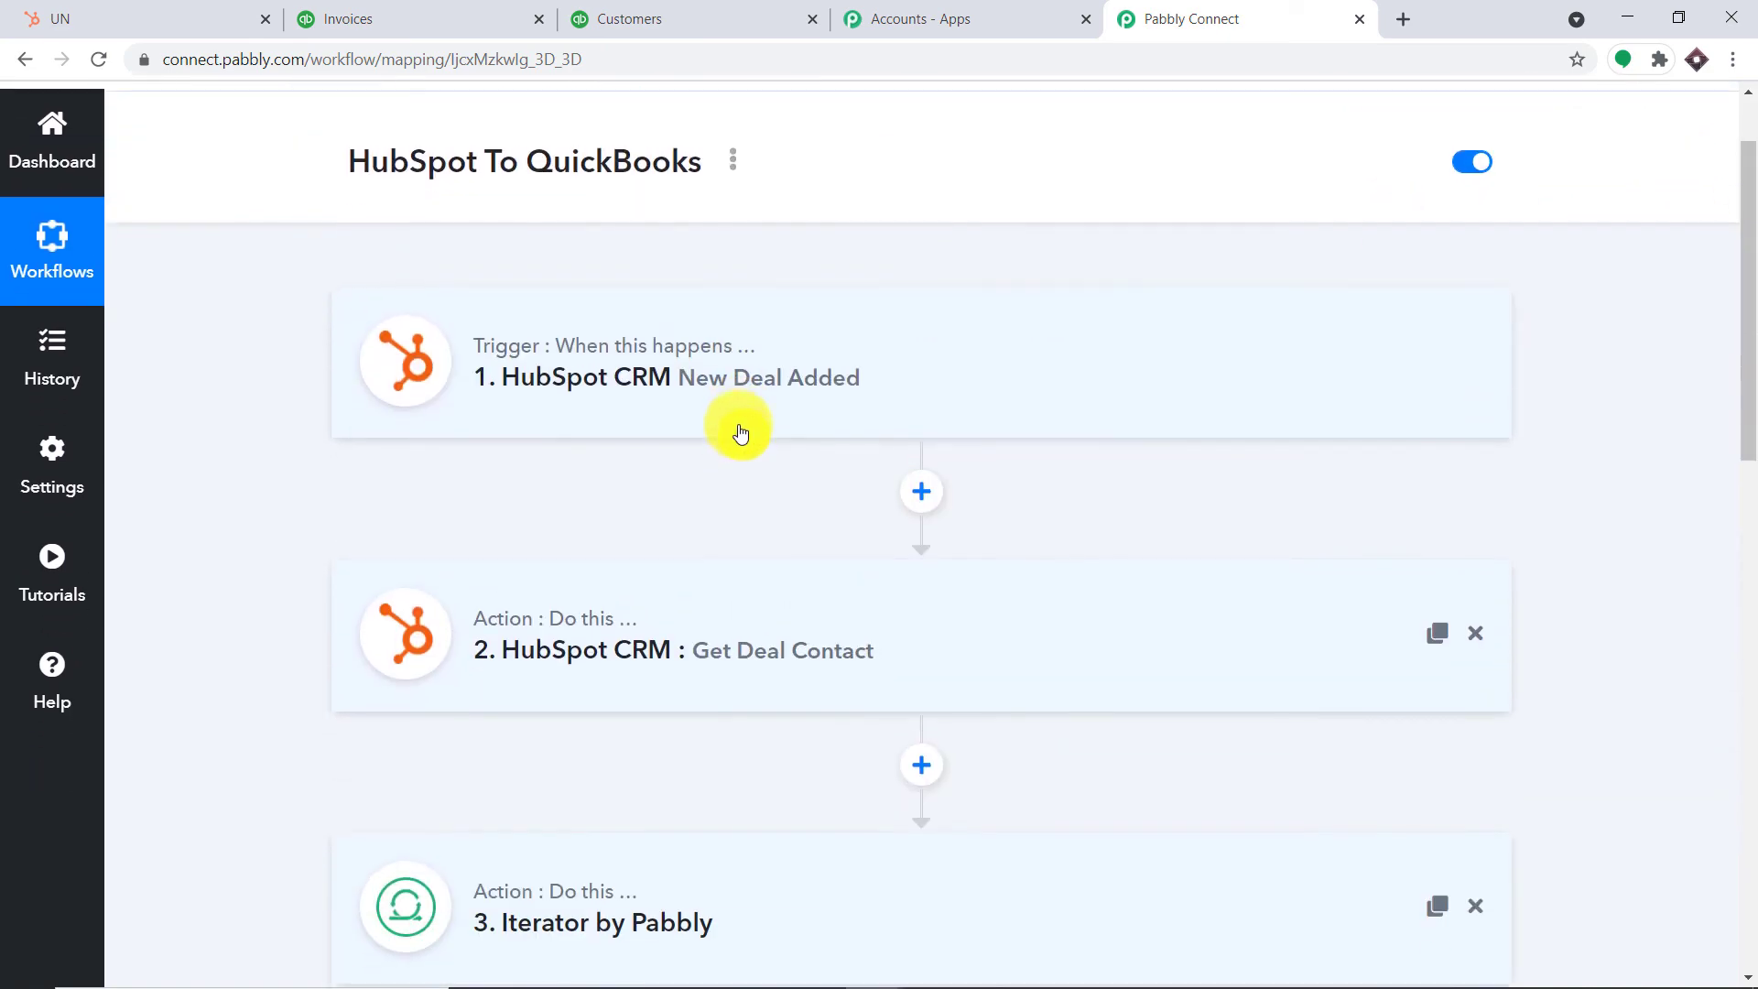
pyautogui.scroll(-1, 1188, 379)
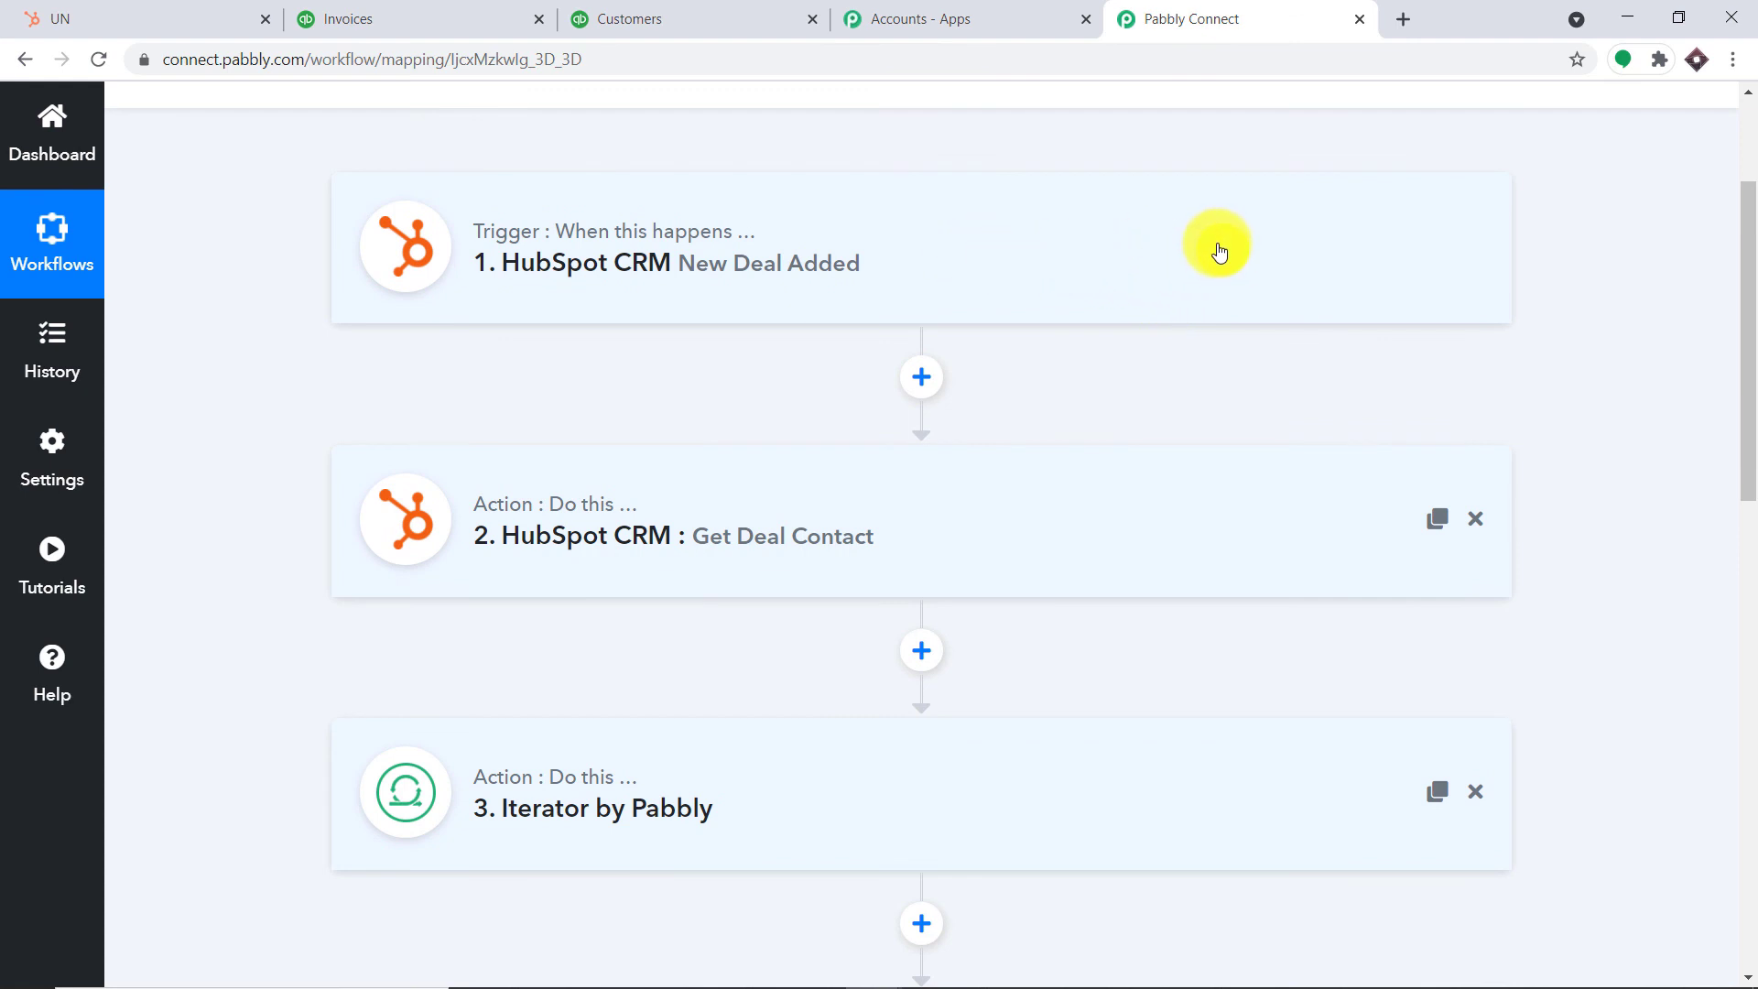
pyautogui.scroll(-2, 1218, 252)
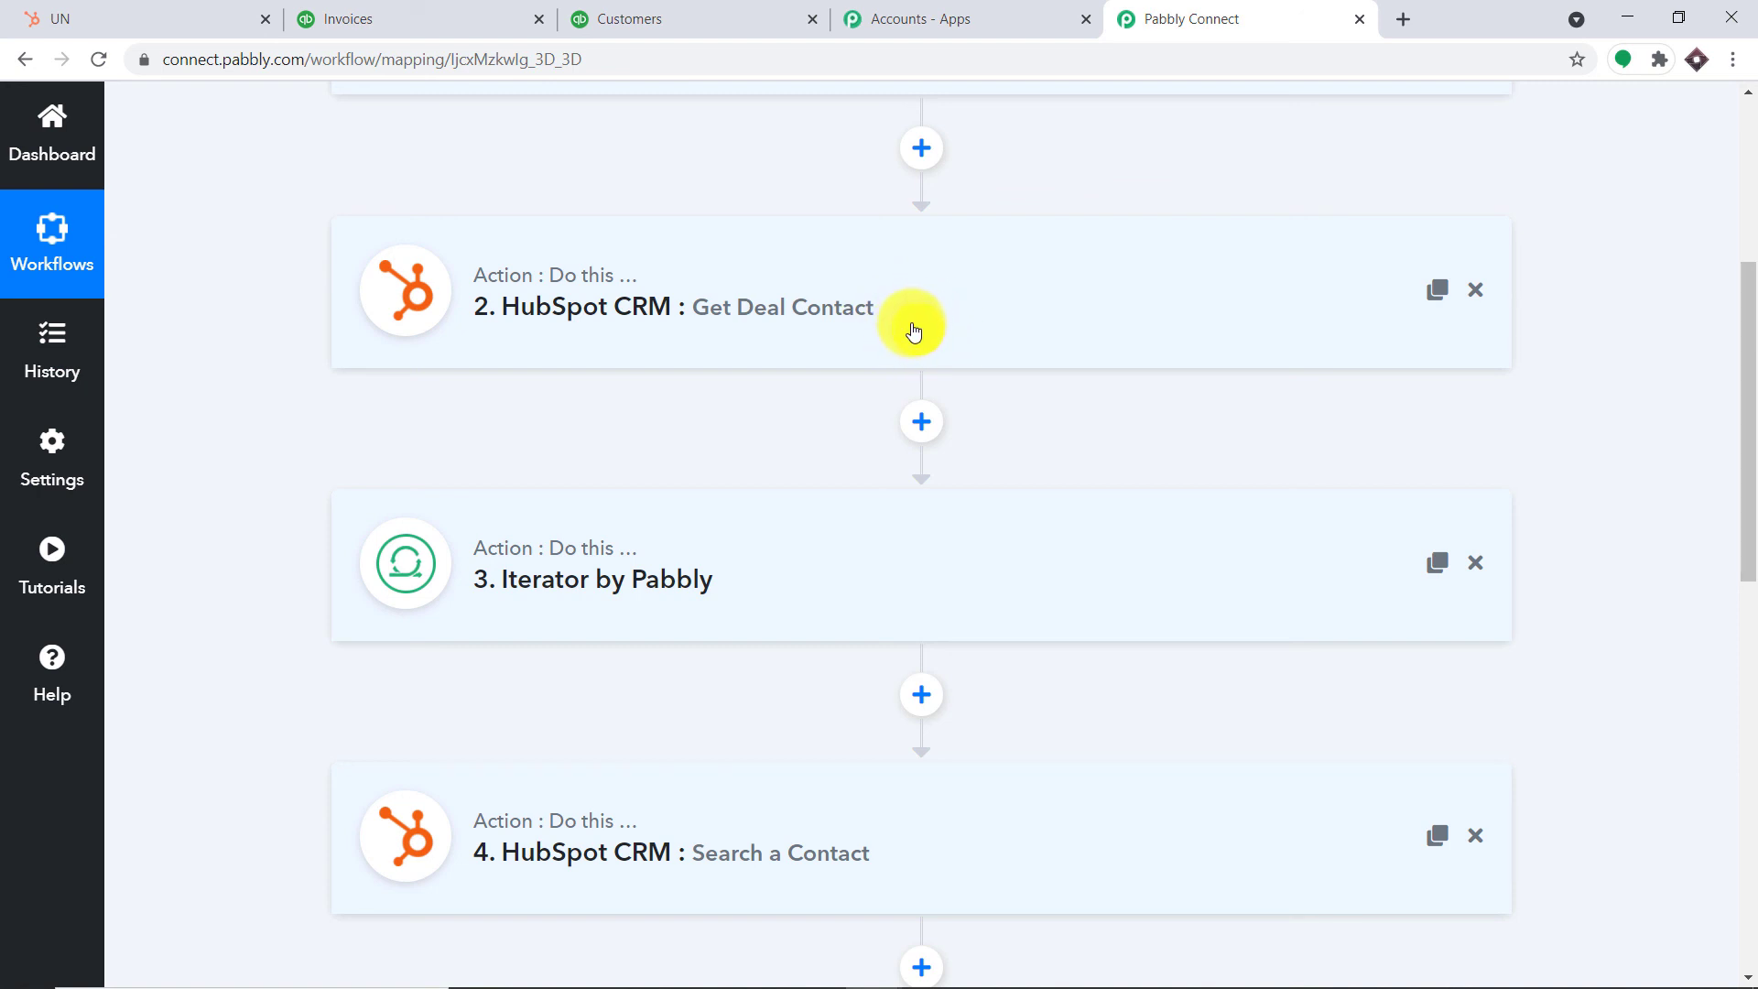
pyautogui.scroll(-3, 913, 331)
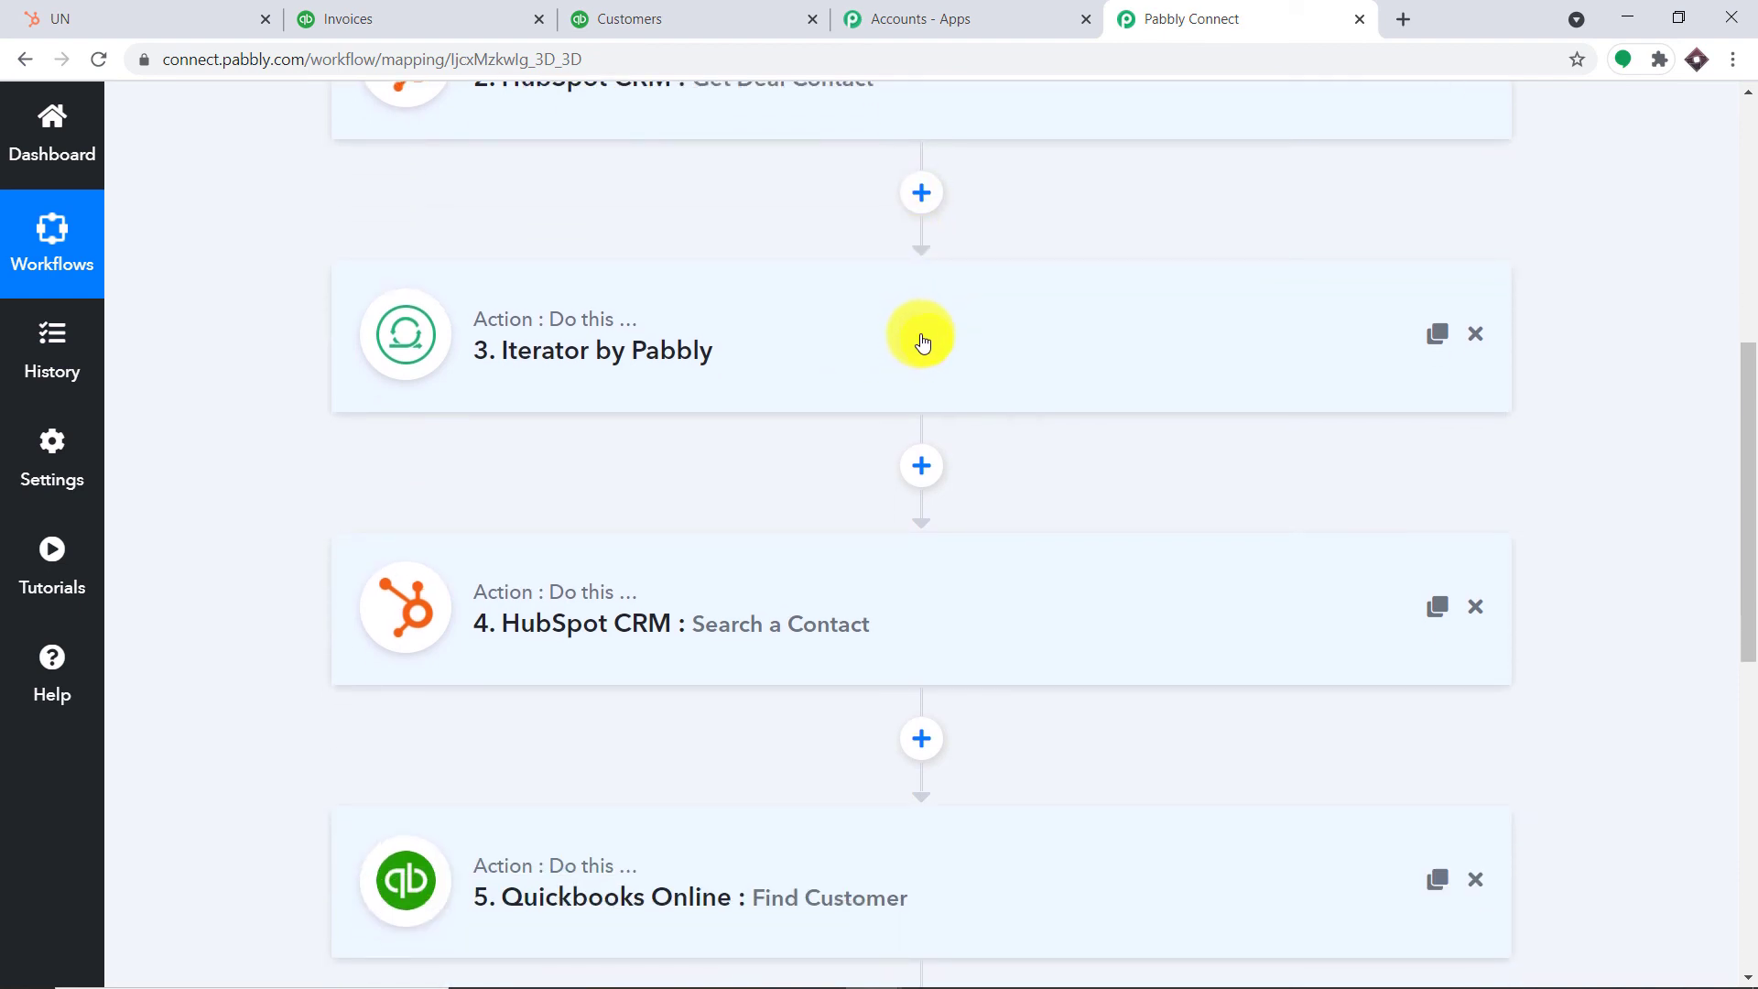
pyautogui.scroll(-3, 921, 343)
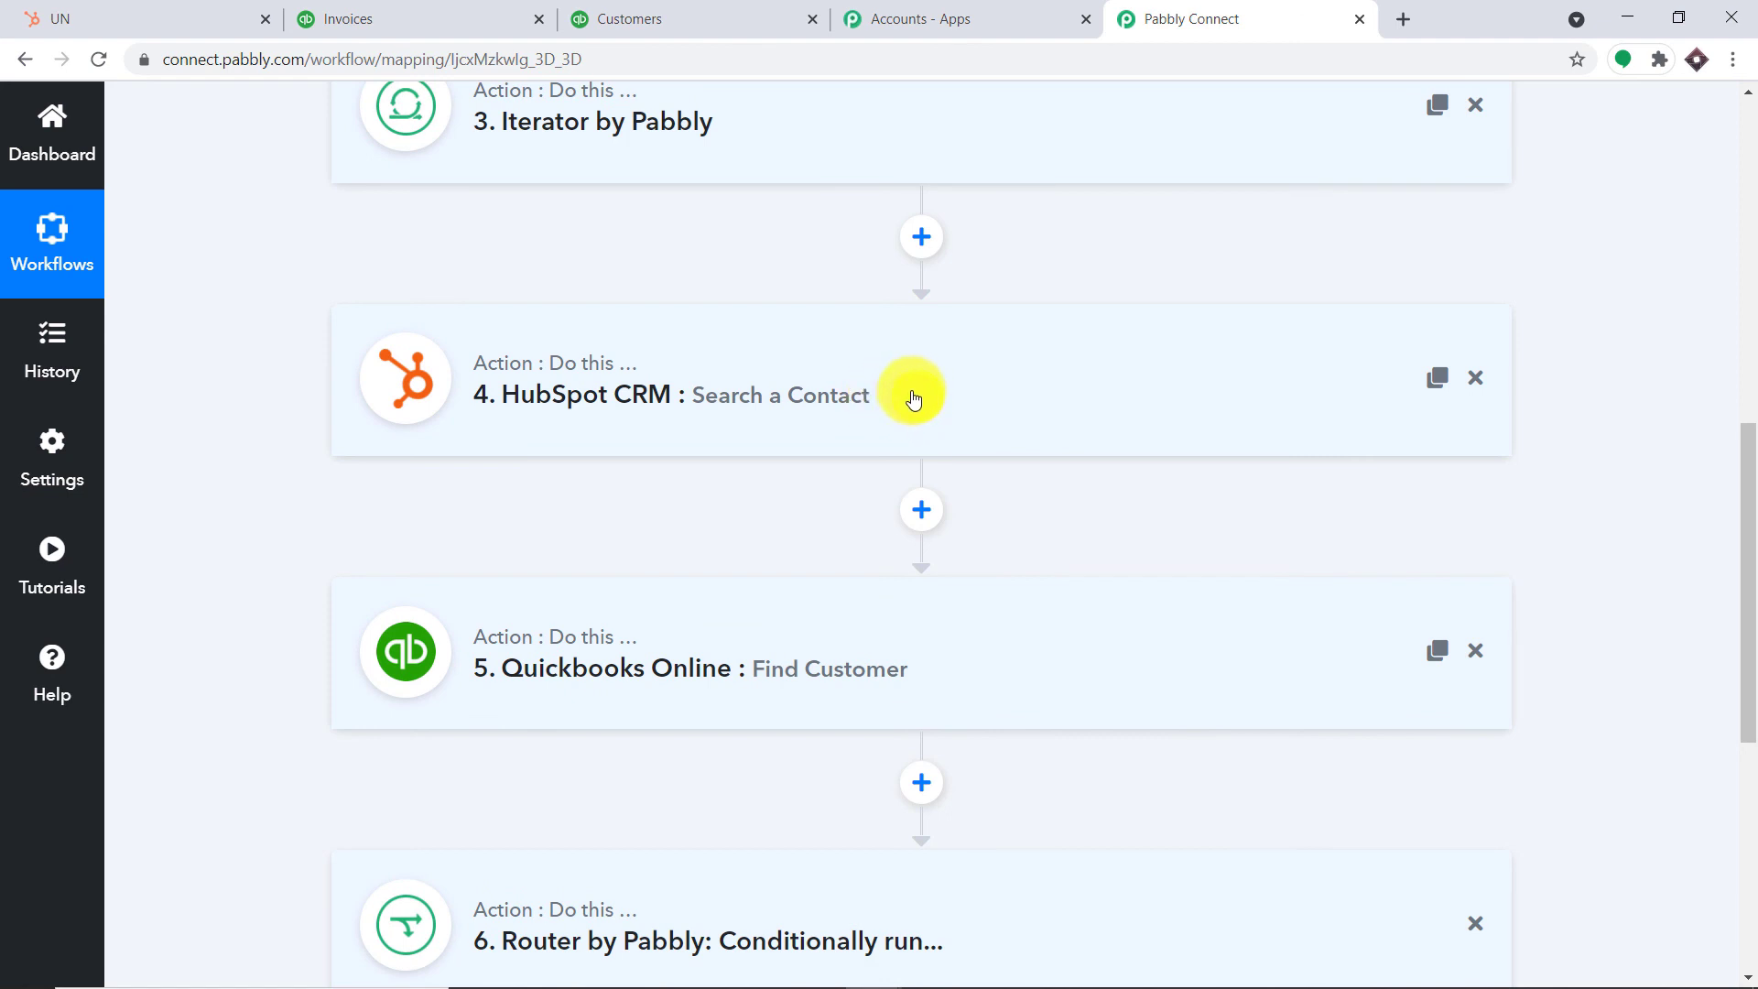
pyautogui.scroll(-3, 741, 521)
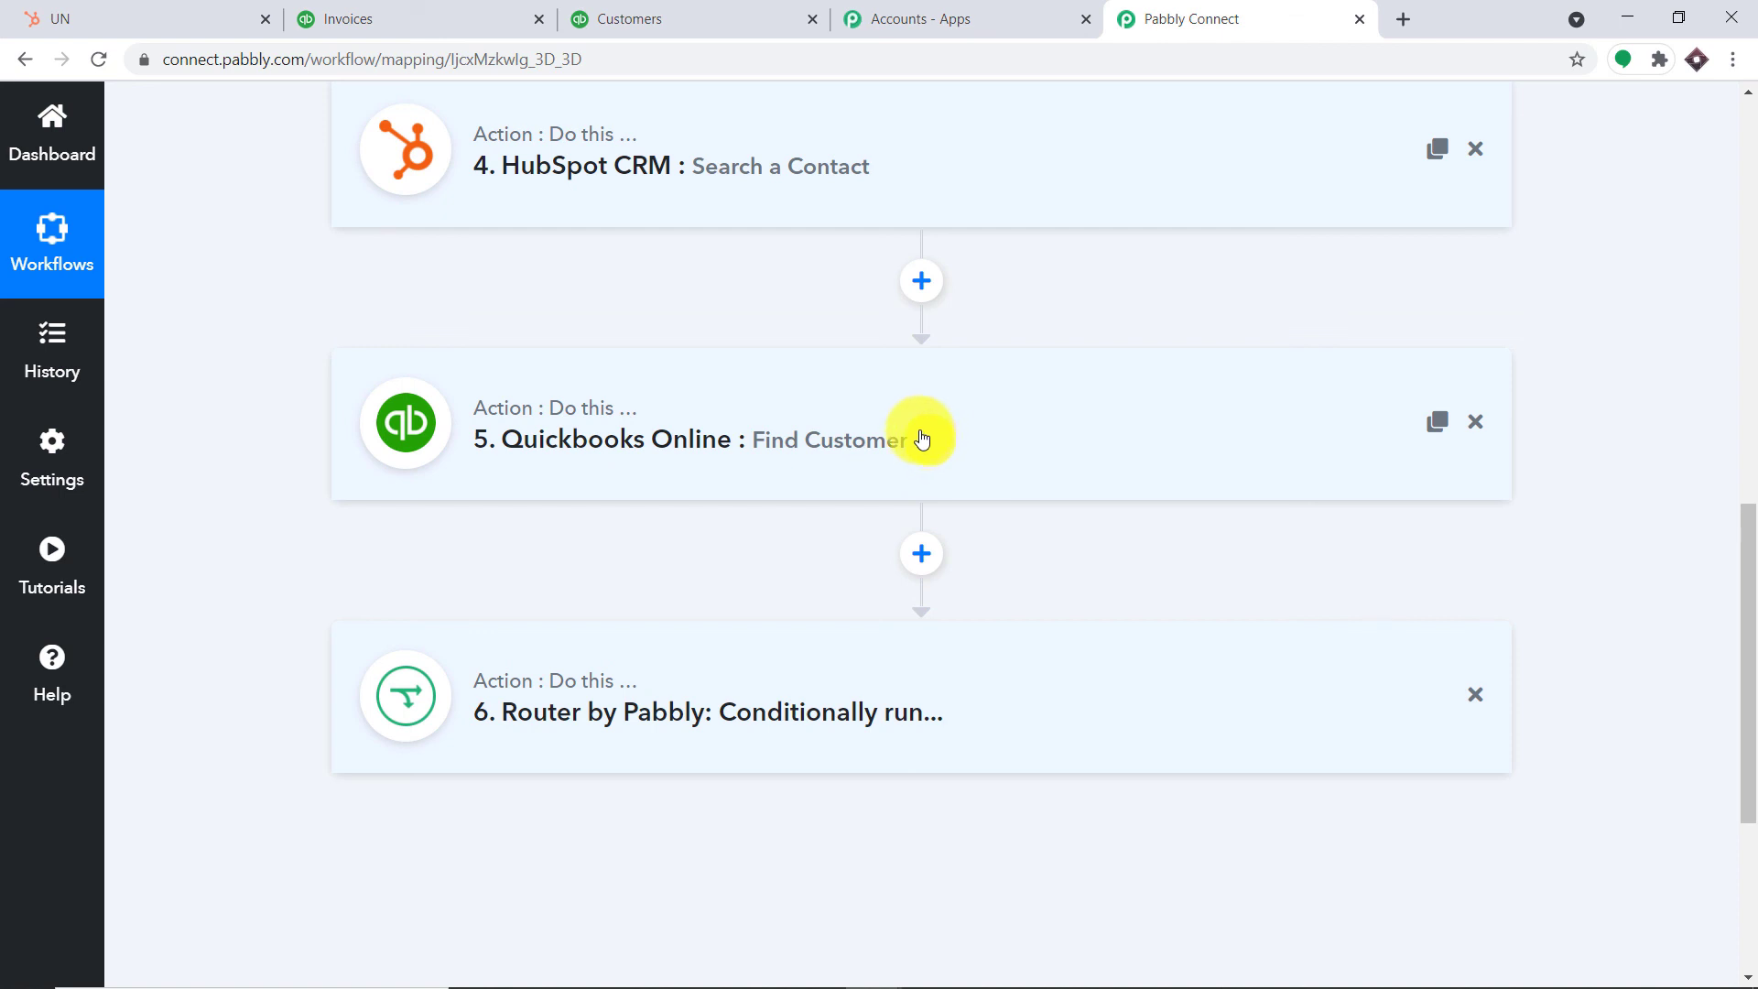
pyautogui.scroll(-3, 880, 467)
pyautogui.click(868, 487)
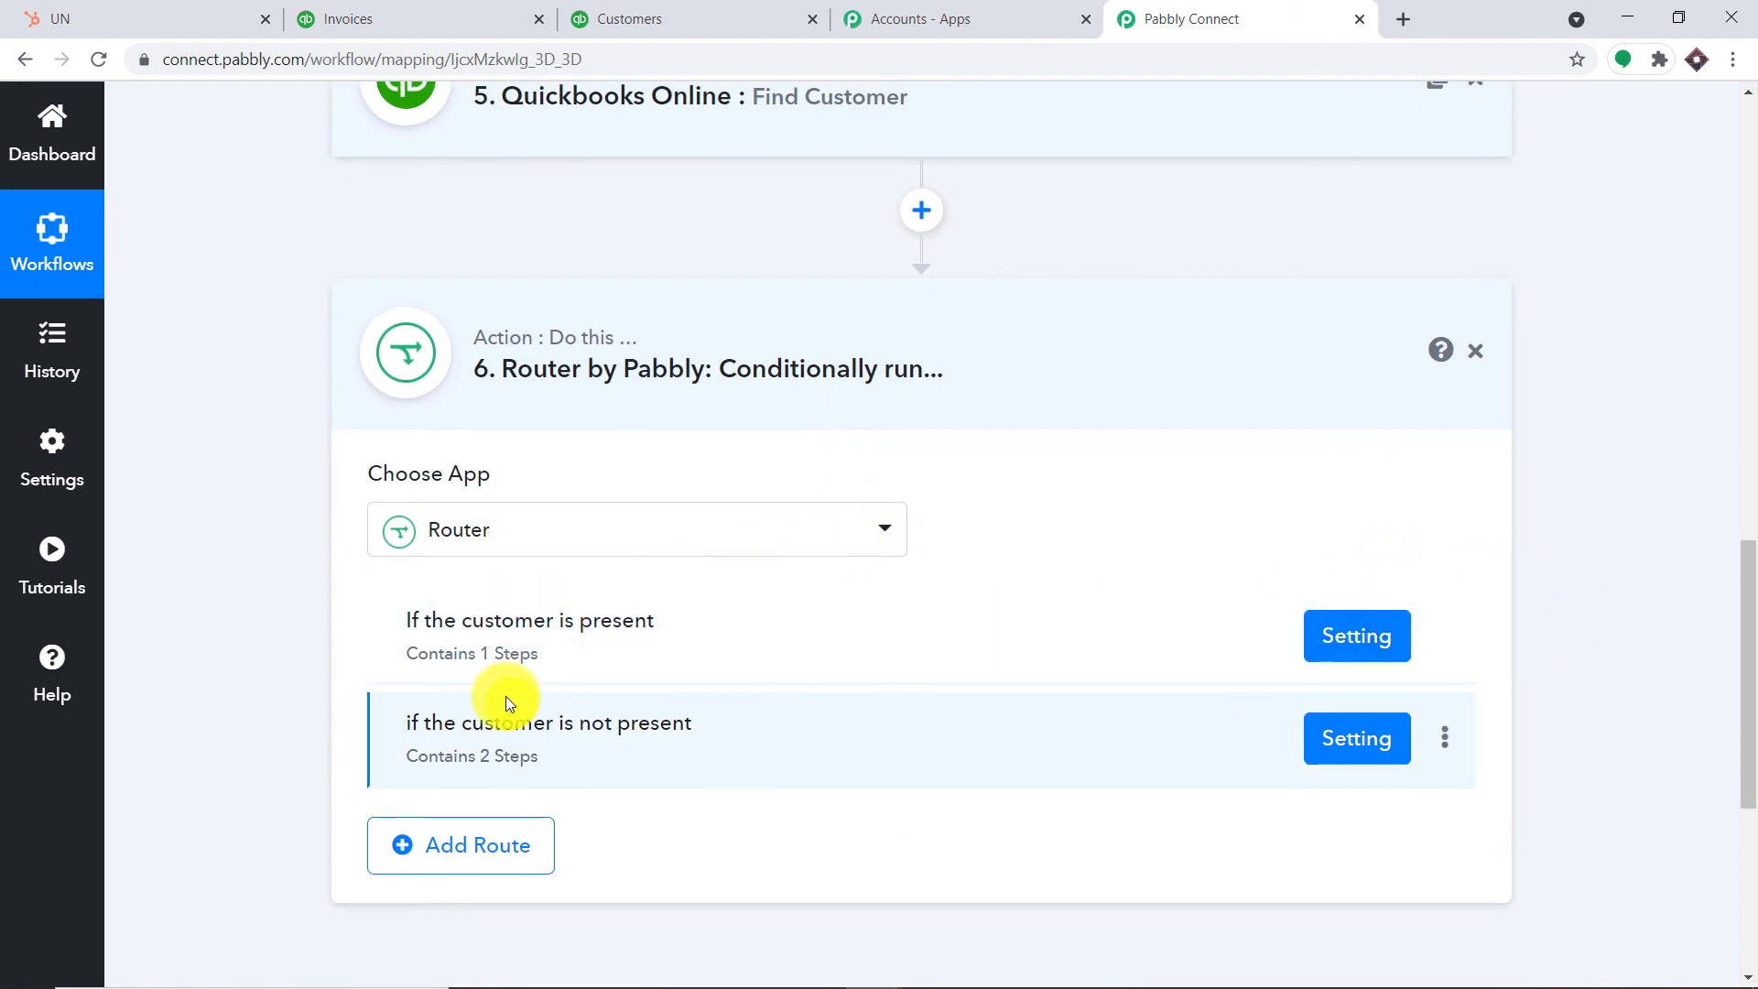
pyautogui.scroll(-1, 950, 623)
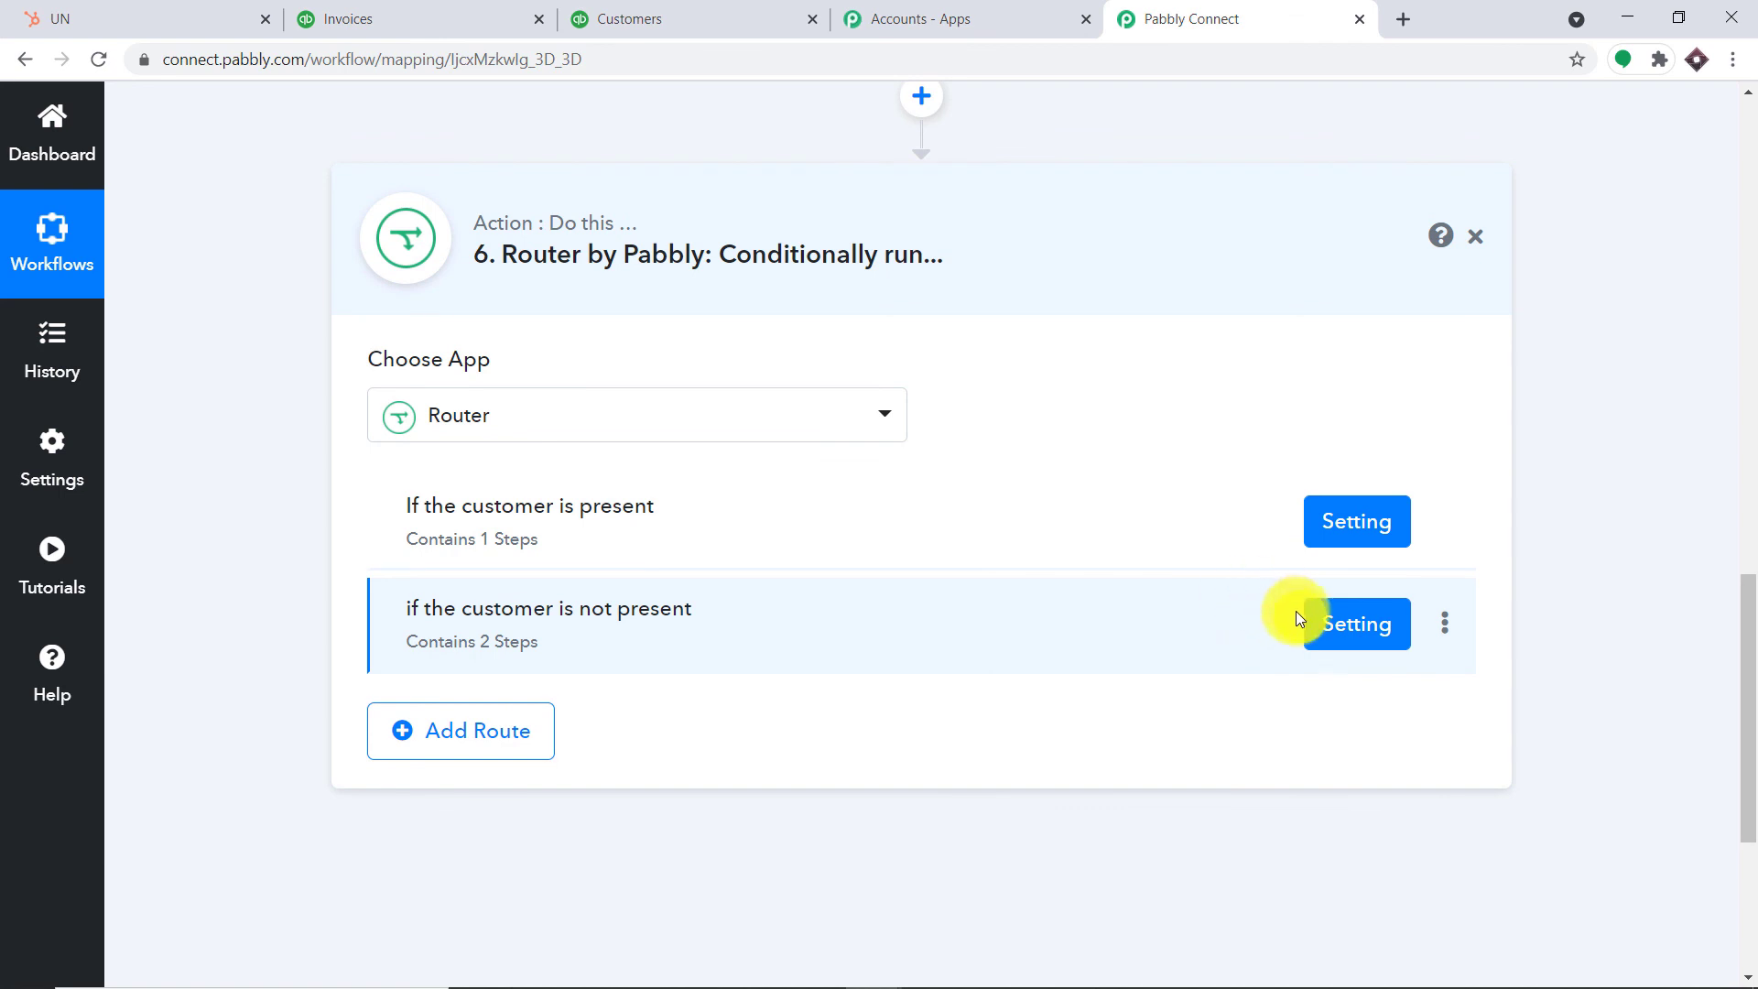